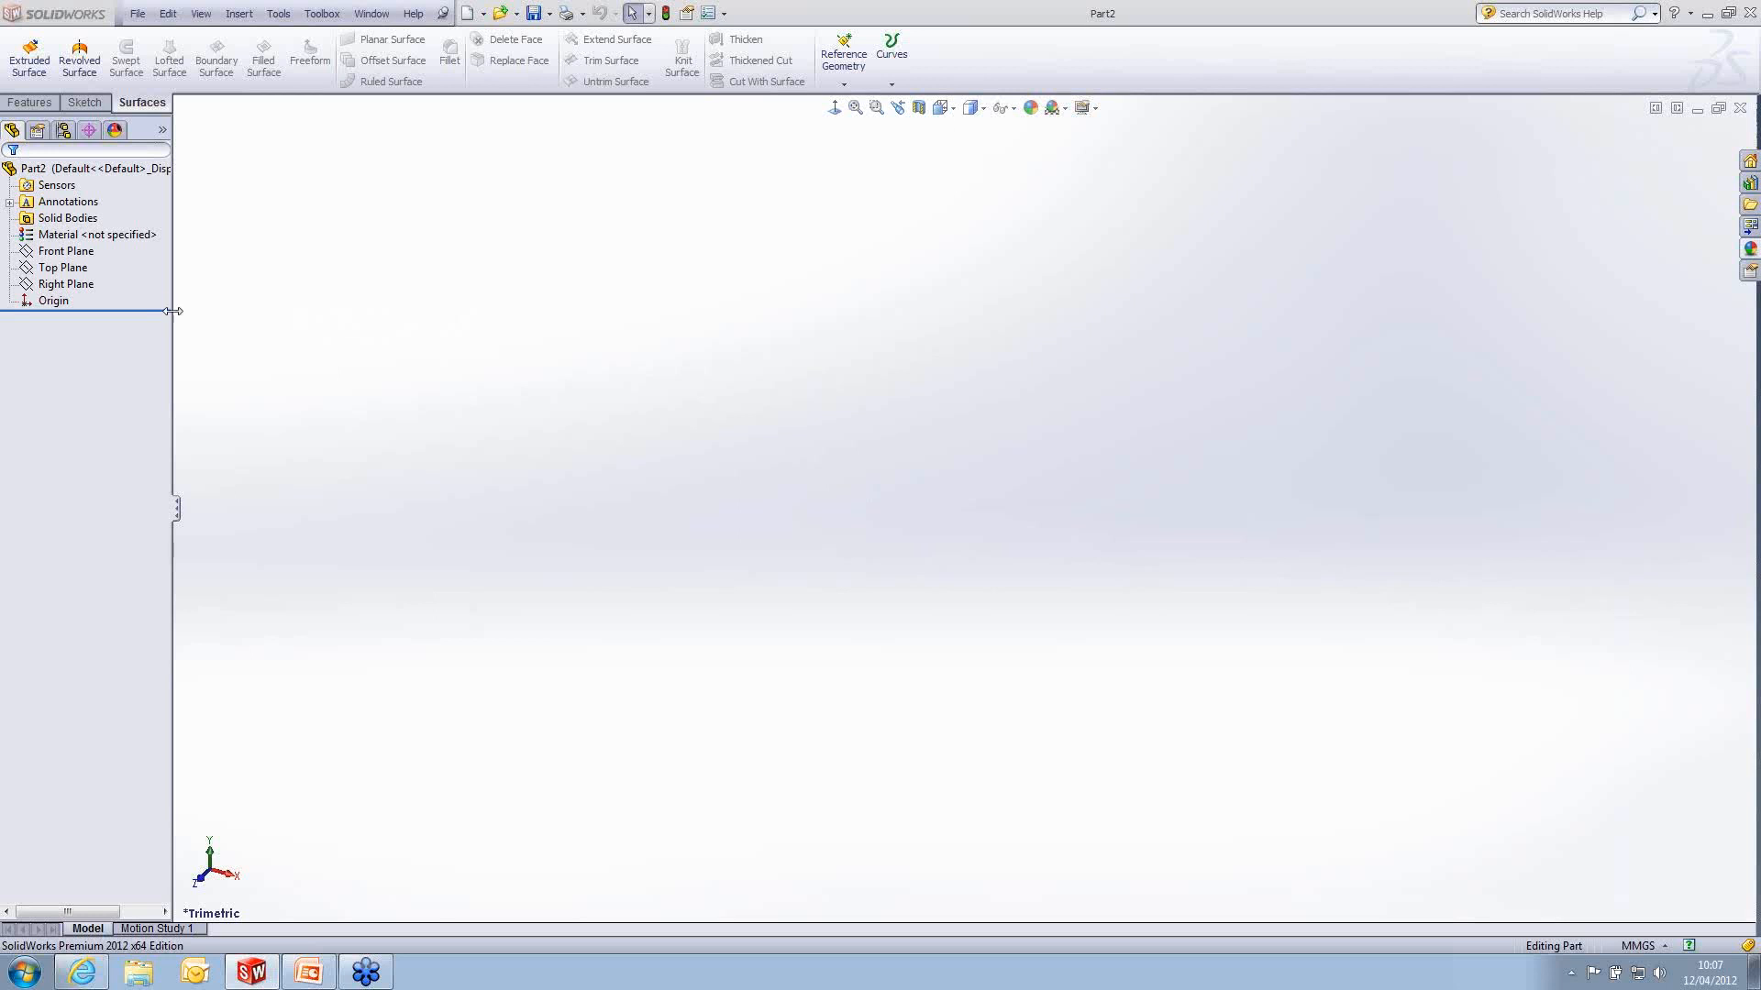
- Start a sketch on the Right Plane and draw a horizontal line about 112 mm long through the origin
click(66, 283)
ctrl+click(63, 267)
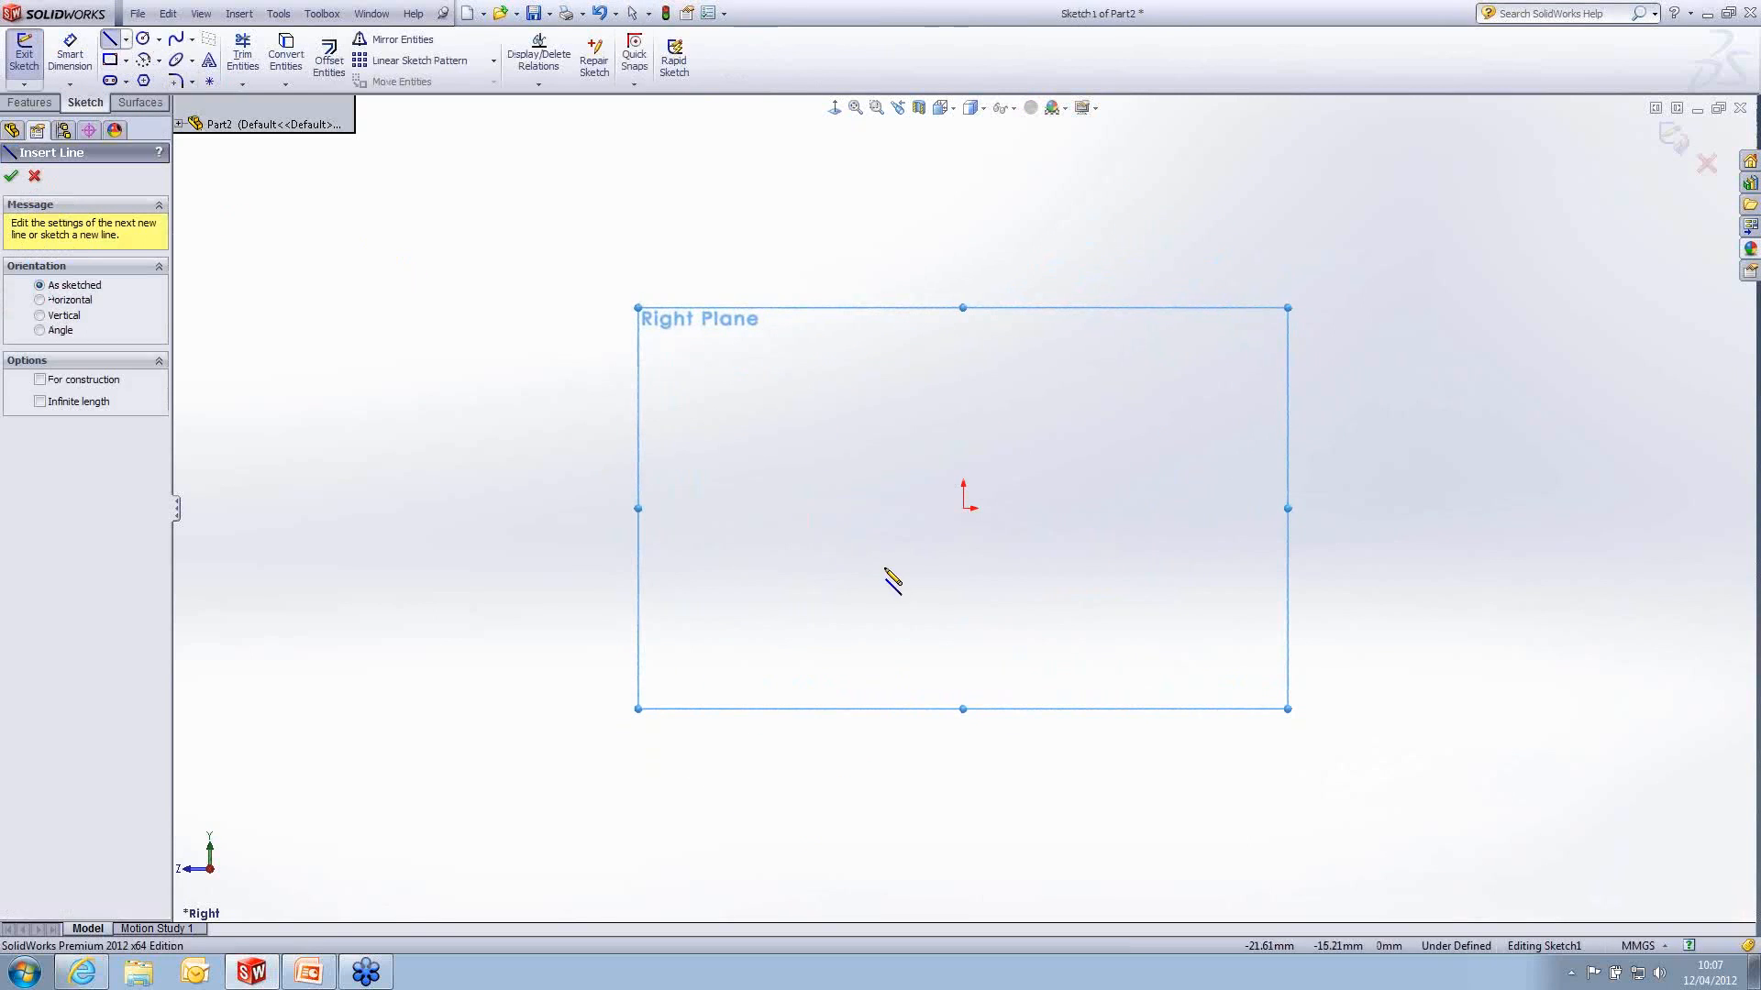
click(793, 508)
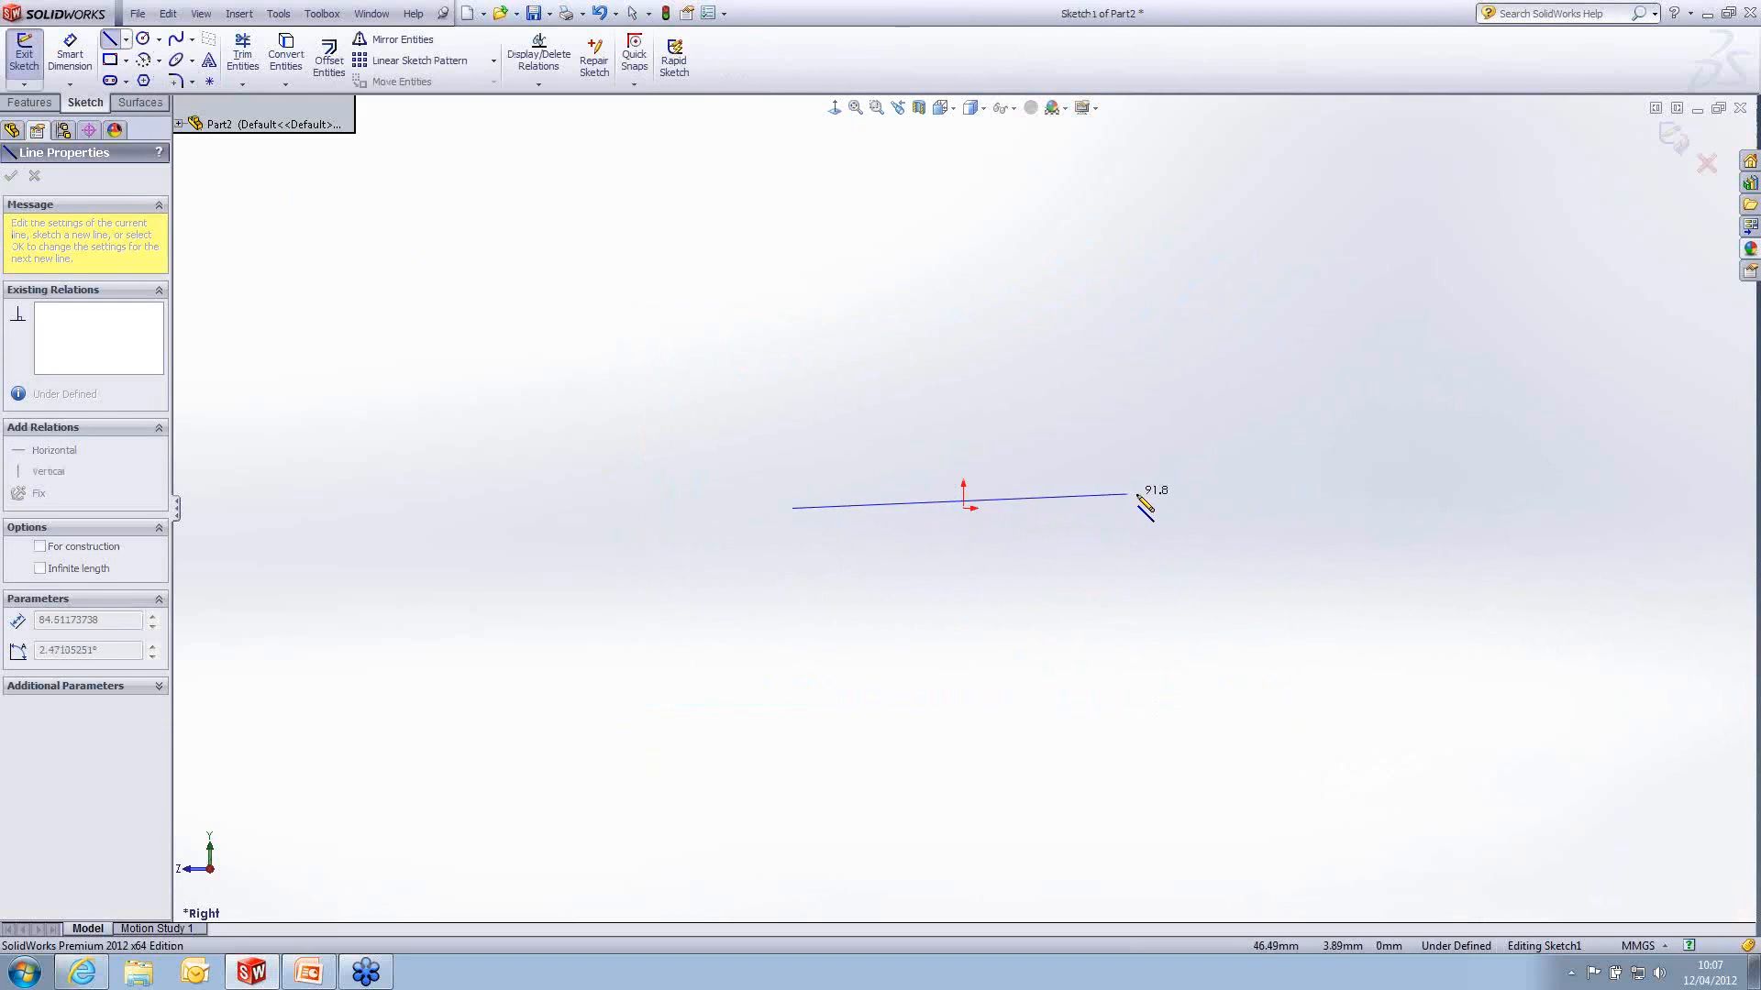
click(1201, 508)
key(Escape)
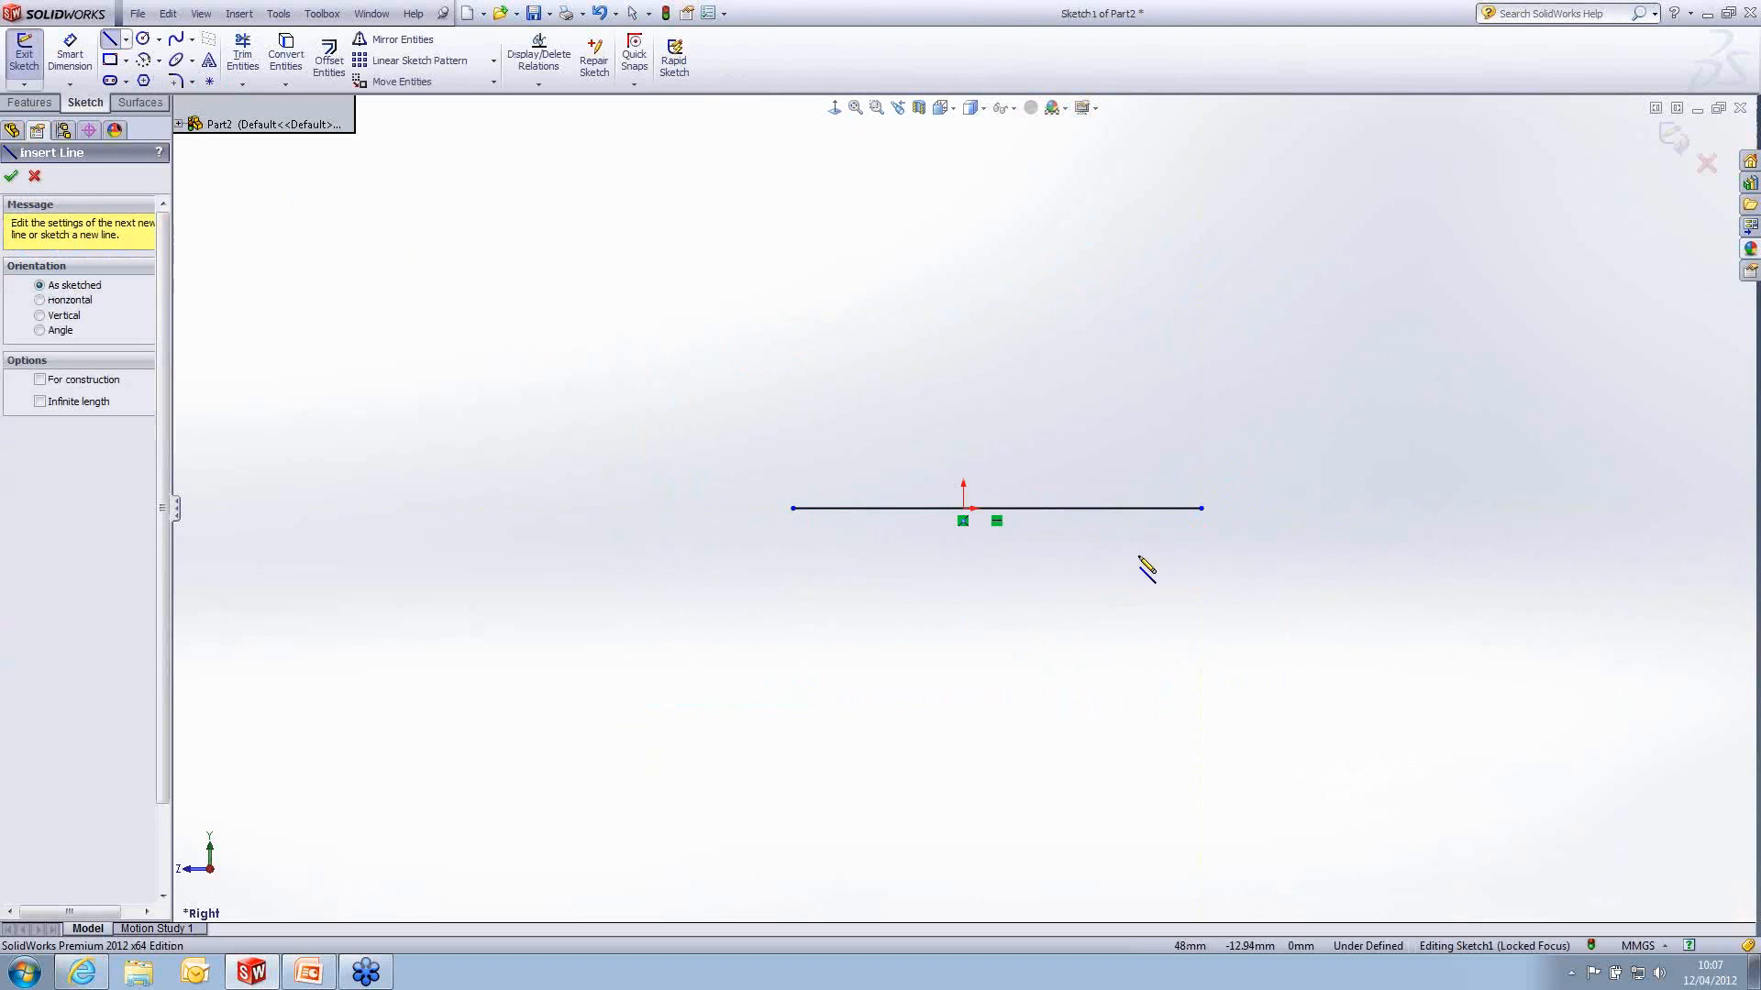
- Dimension the horizontal line's length to 120 mm
key(s)
click(1140, 594)
click(1152, 509)
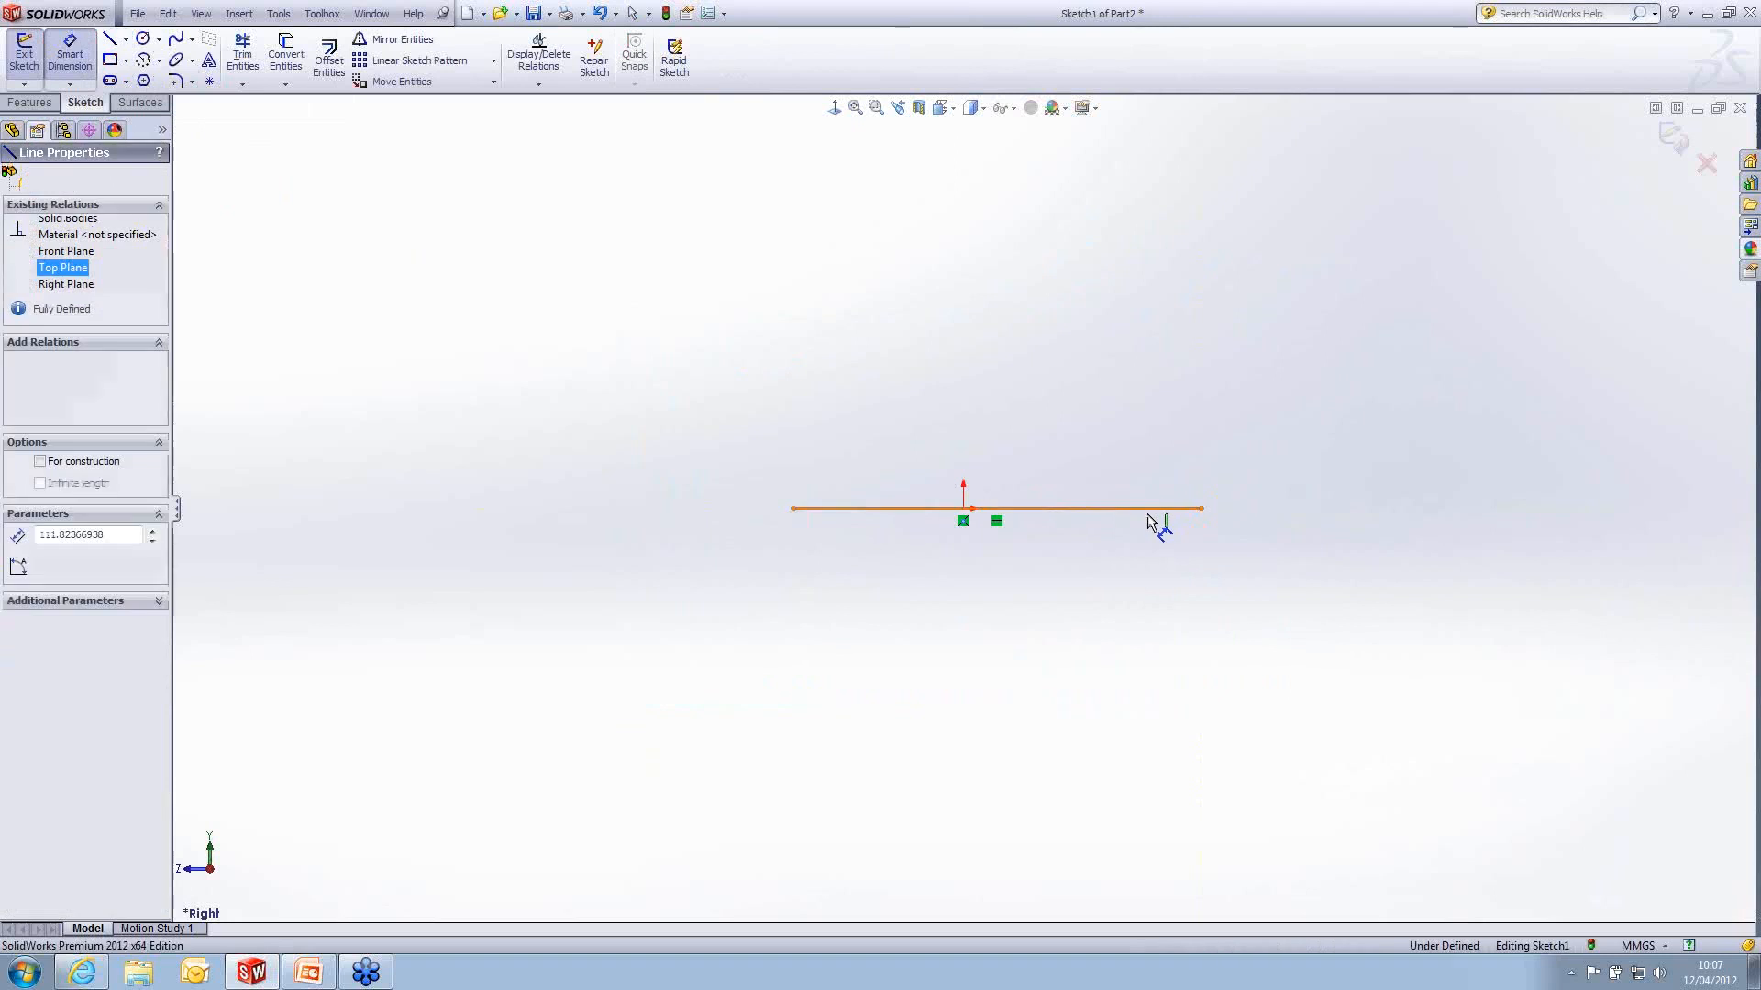
click(1148, 510)
click(1031, 631)
text(120)
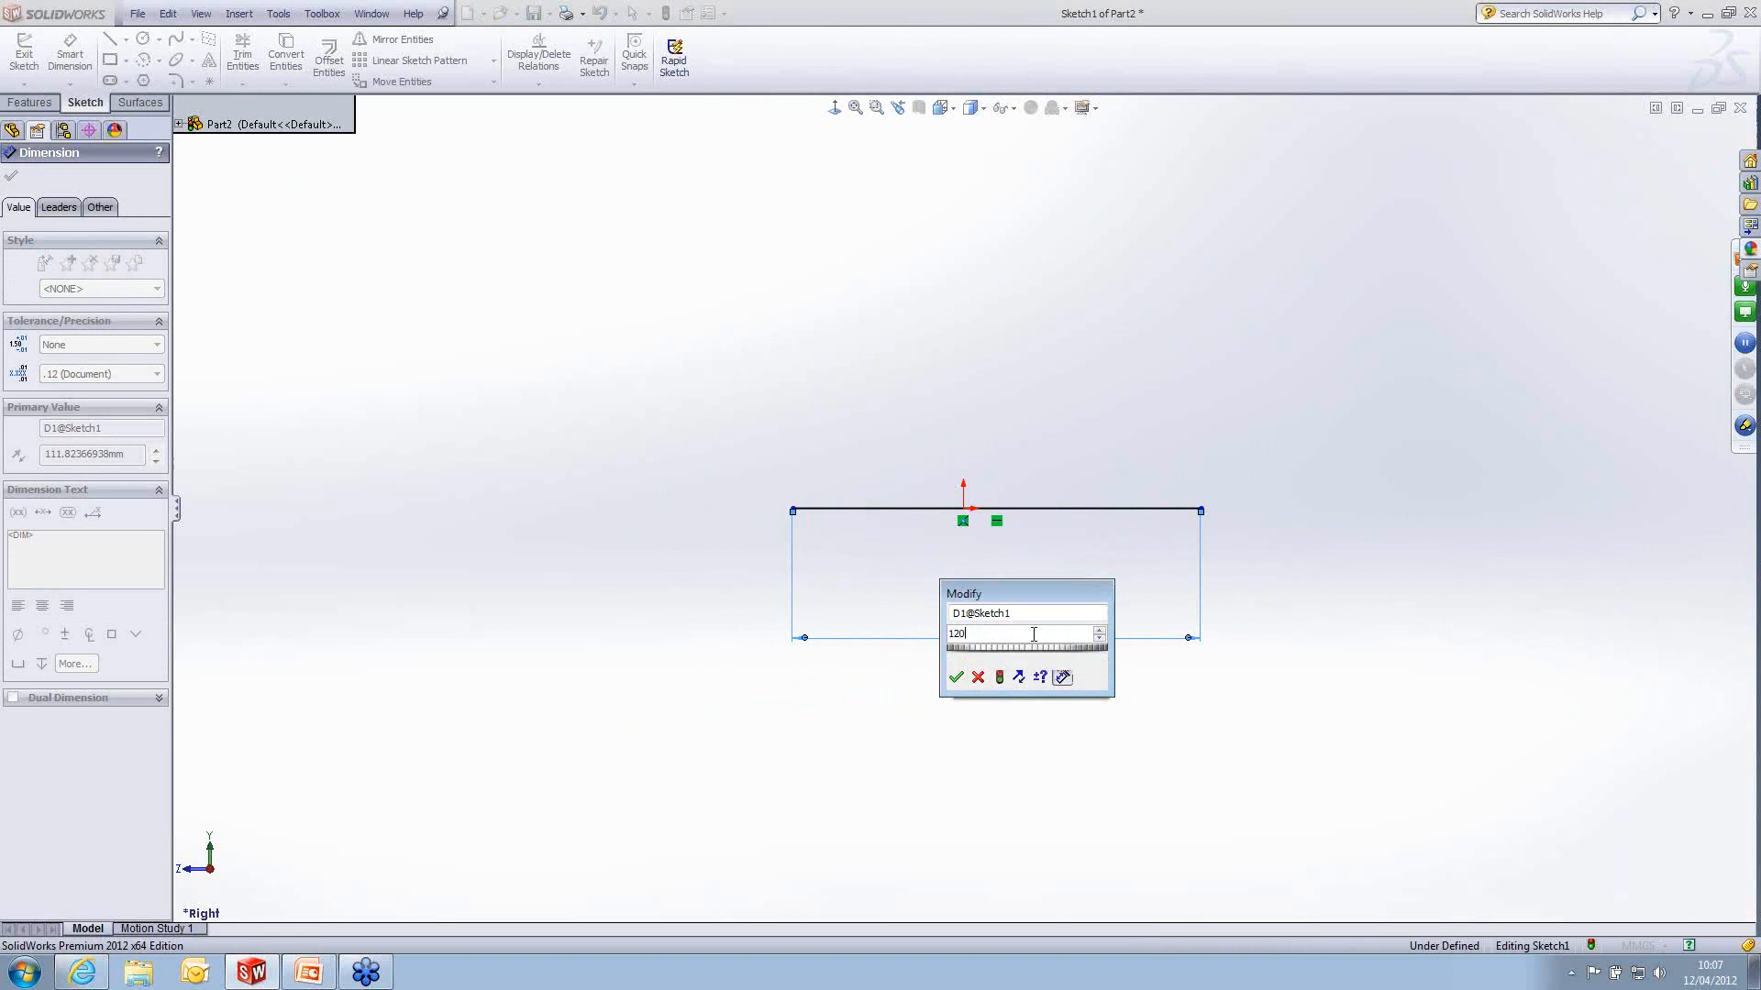
key(Return)
key(Escape)
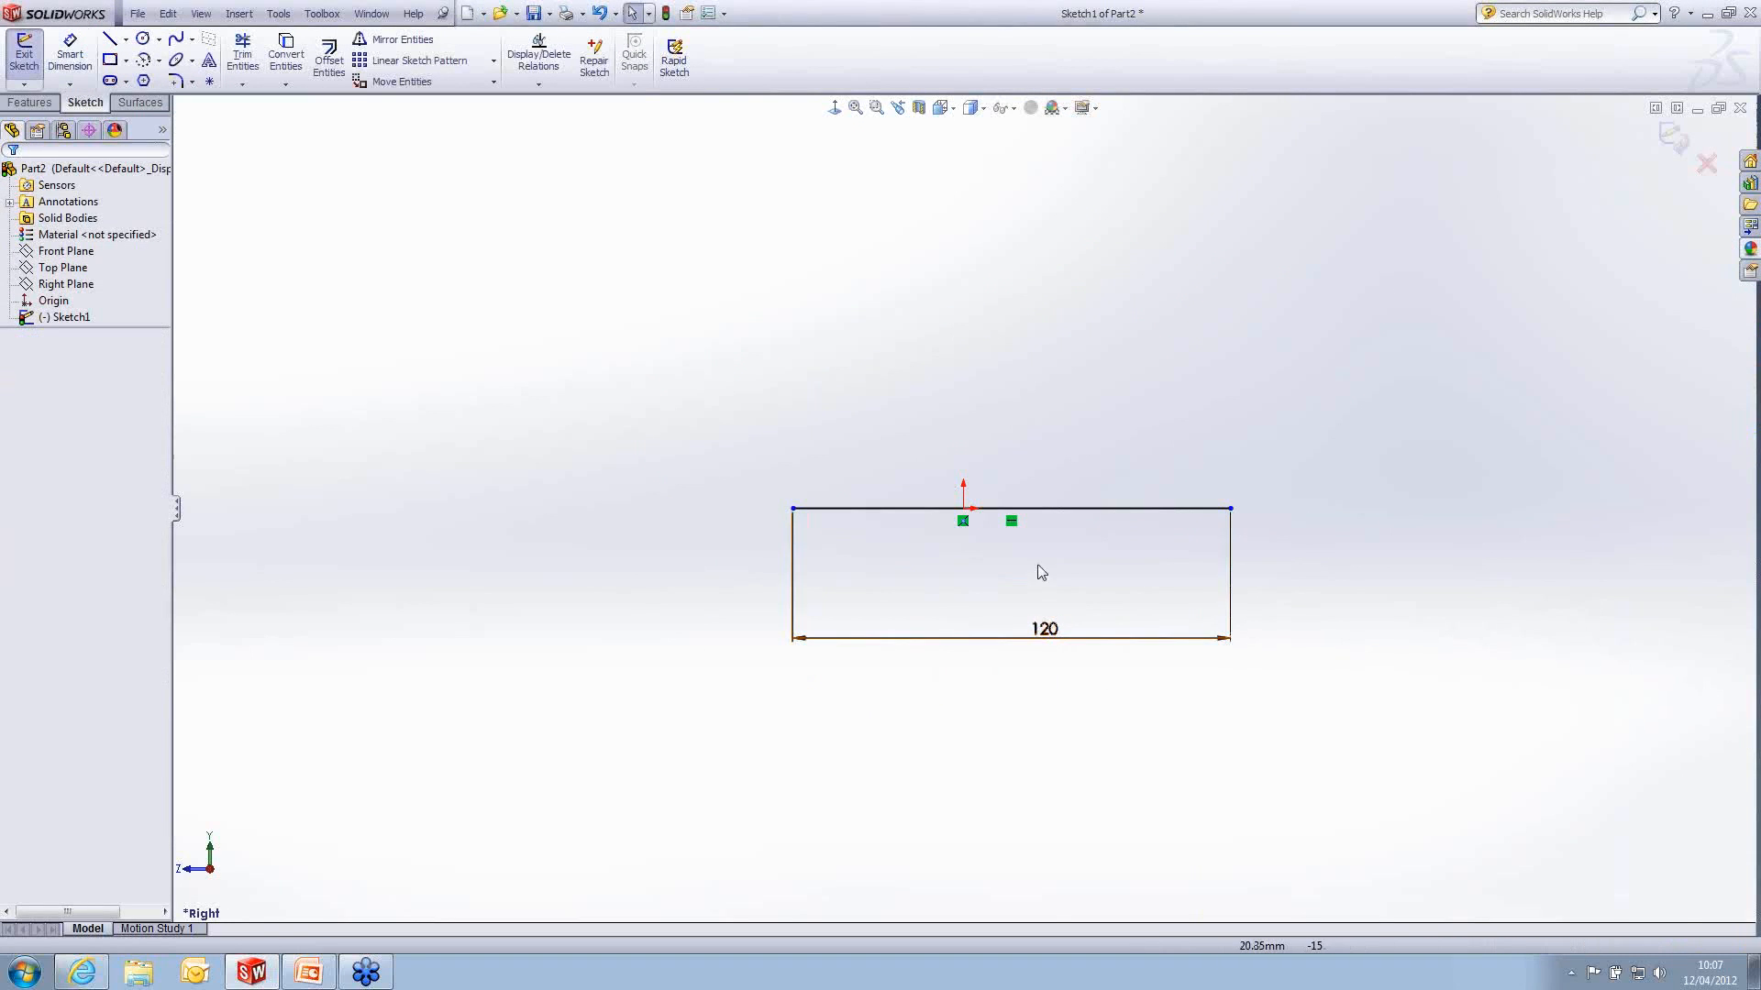
- Centre the line on the origin with a midpoint relation and exit the sketch
click(1011, 508)
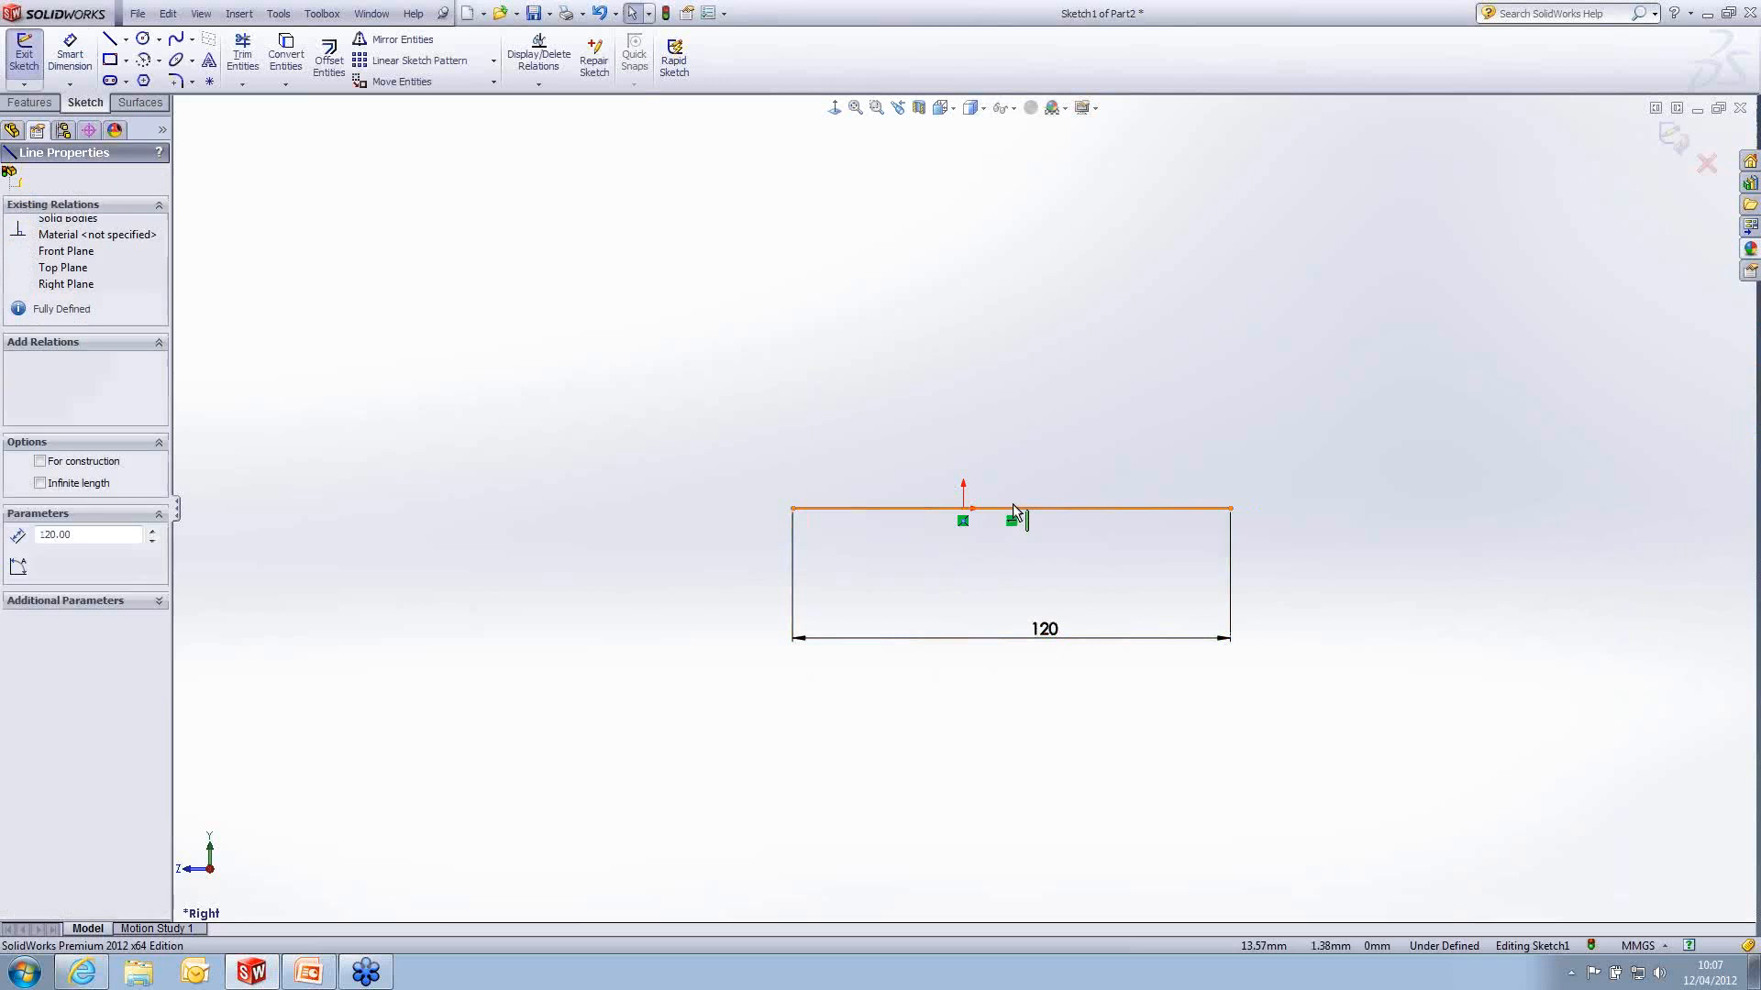
ctrl+click(962, 509)
click(1014, 432)
click(1183, 344)
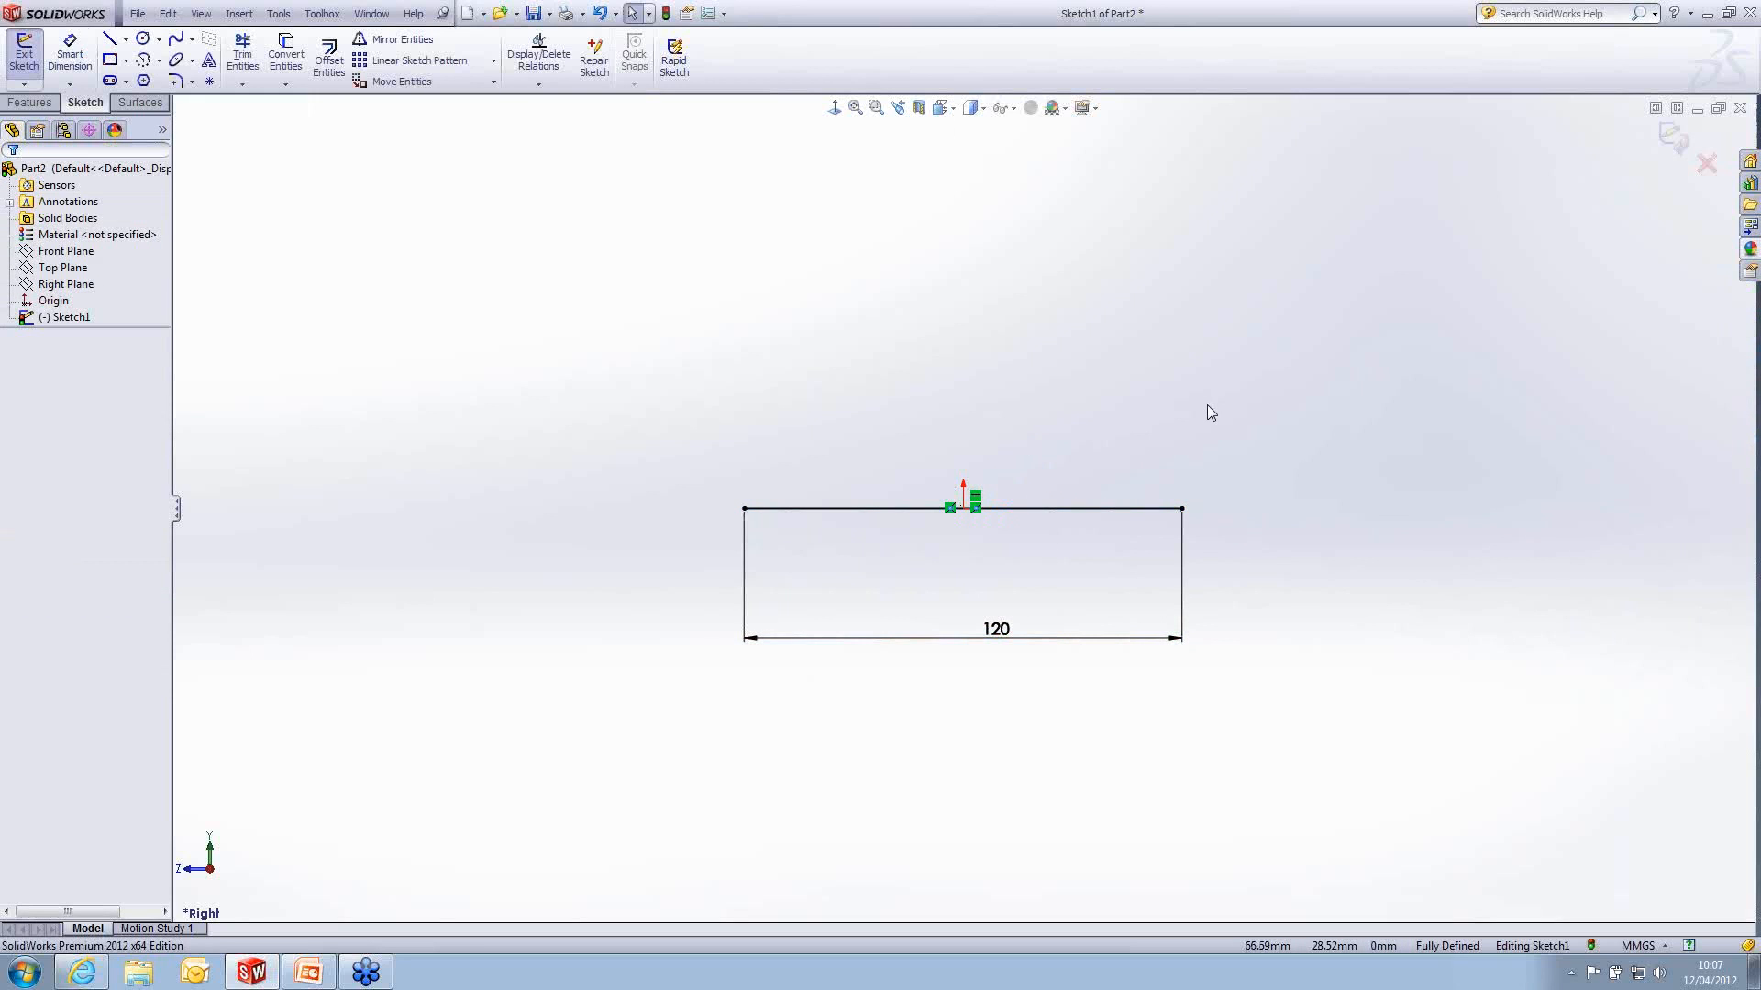
click(1670, 139)
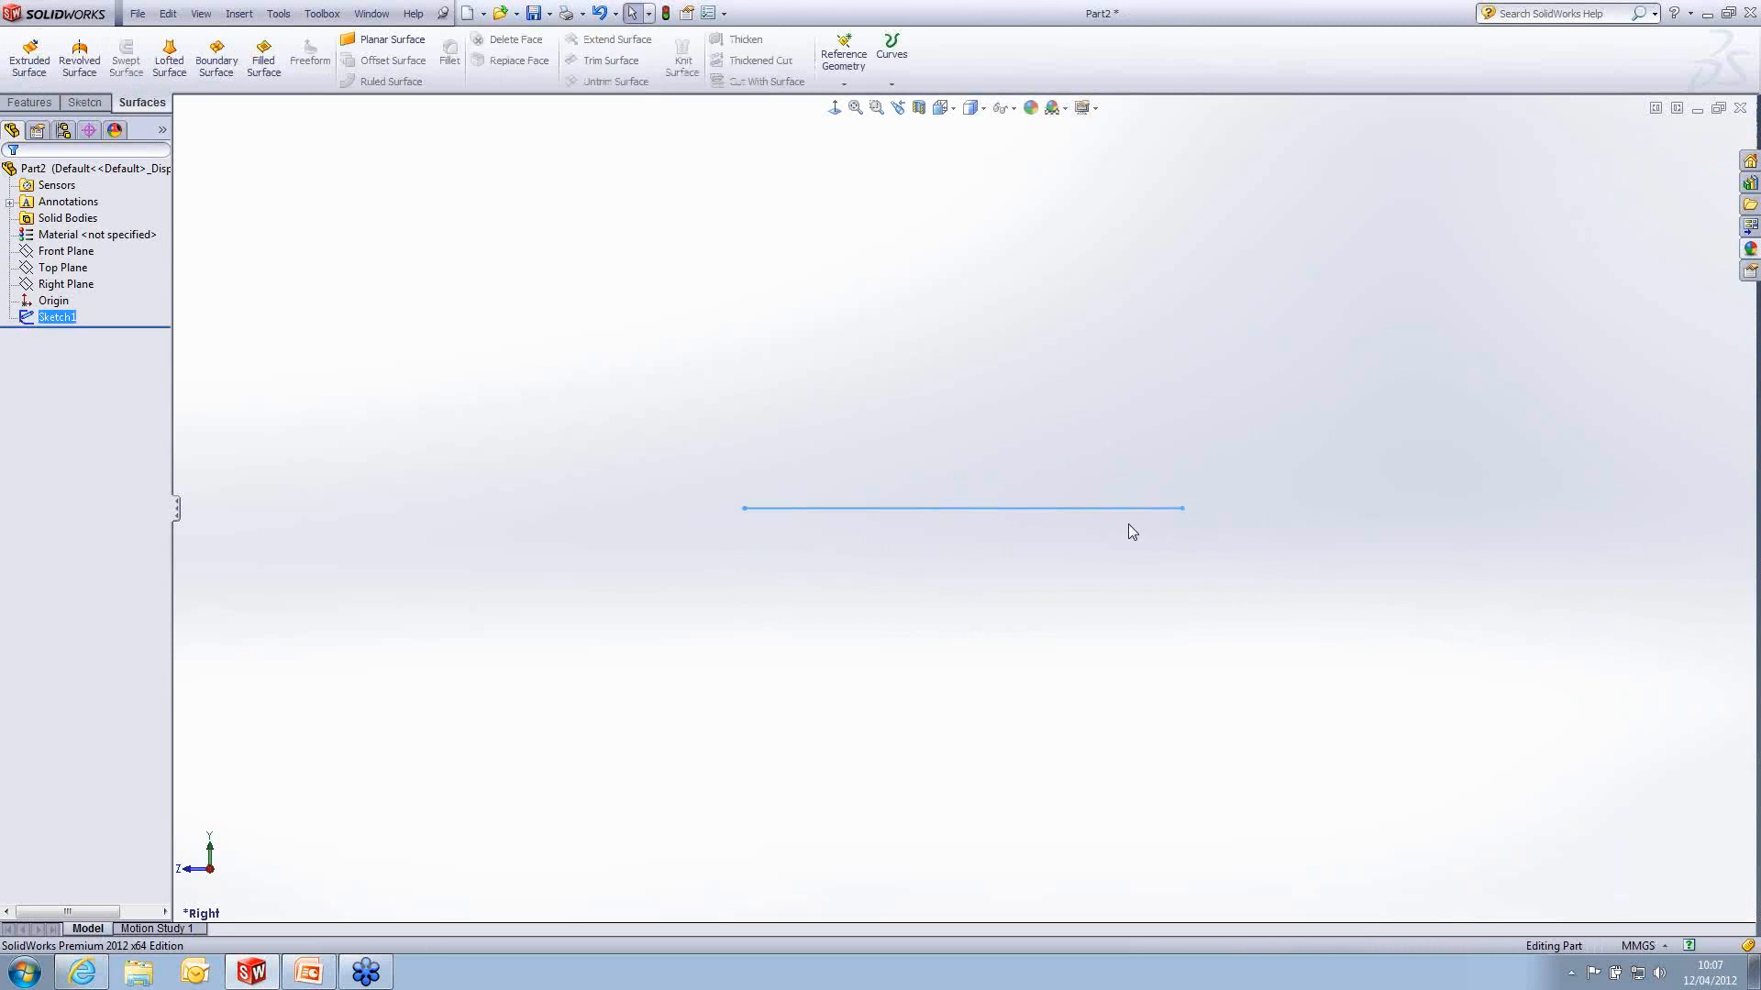
- Start a second sketch on the Right Plane and insert the sketch picture Right View.jpg
mouse_move(1132, 526)
middle_down()
mouse_move(1183, 578)
mouse_move(1159, 636)
middle_up()
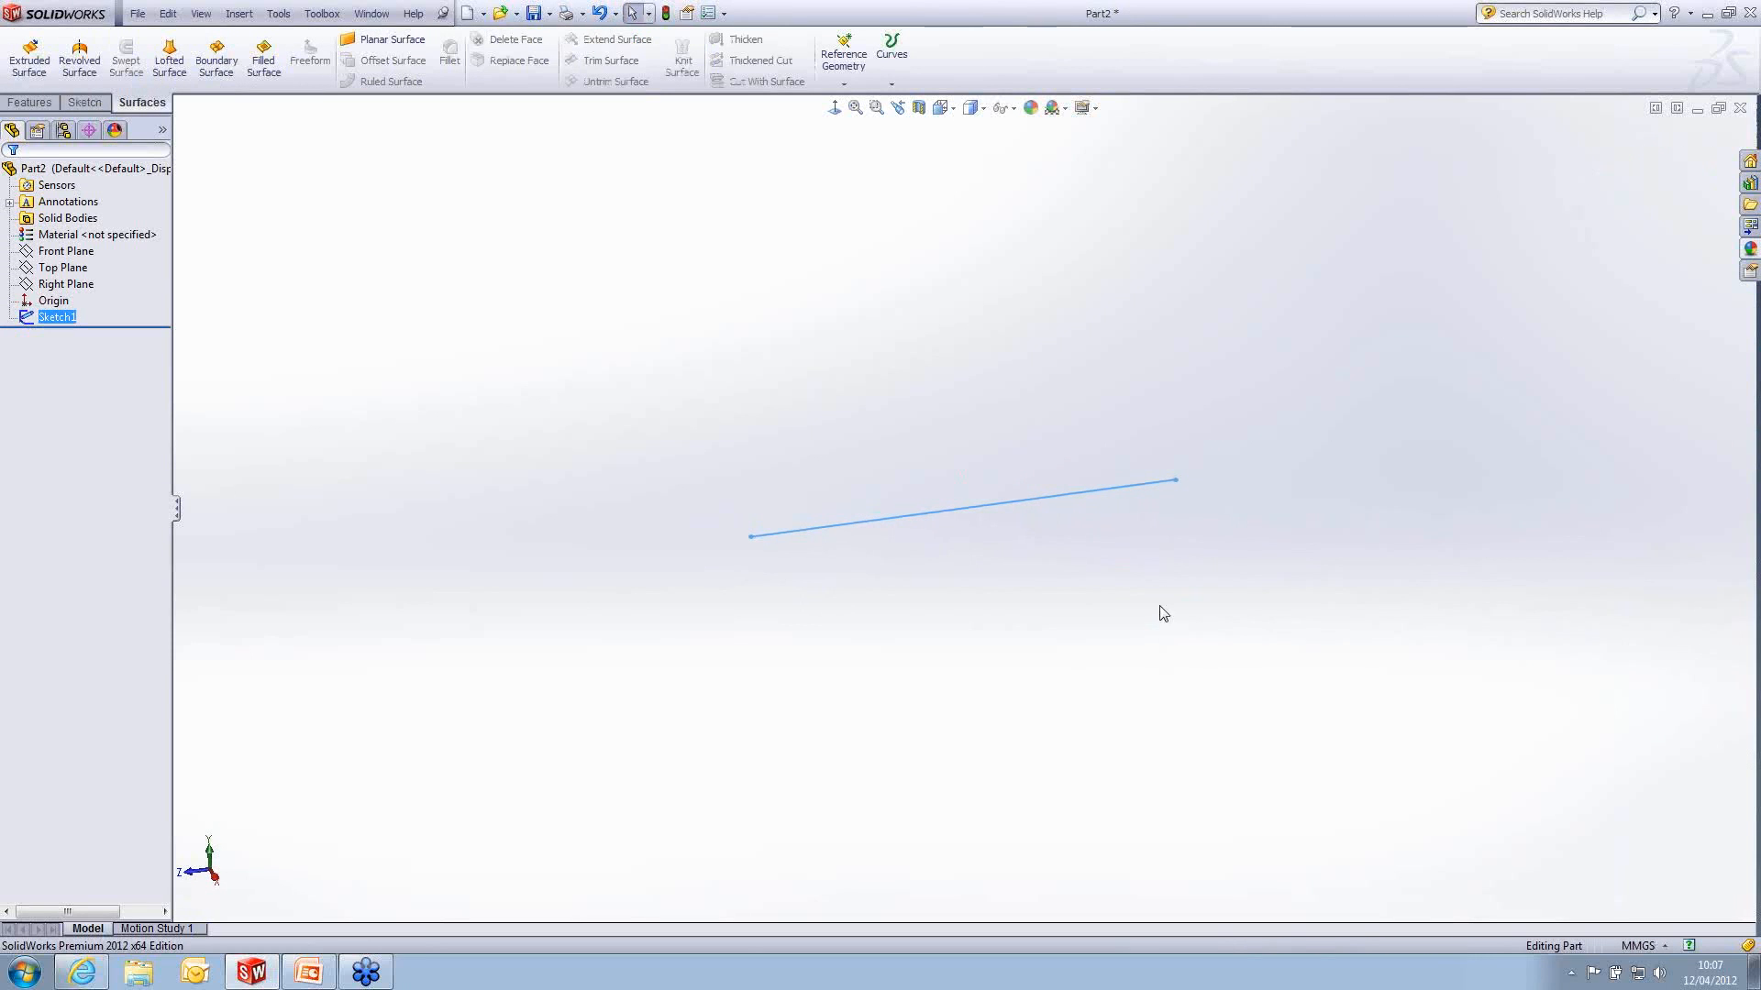
click(981, 609)
click(64, 283)
click(94, 268)
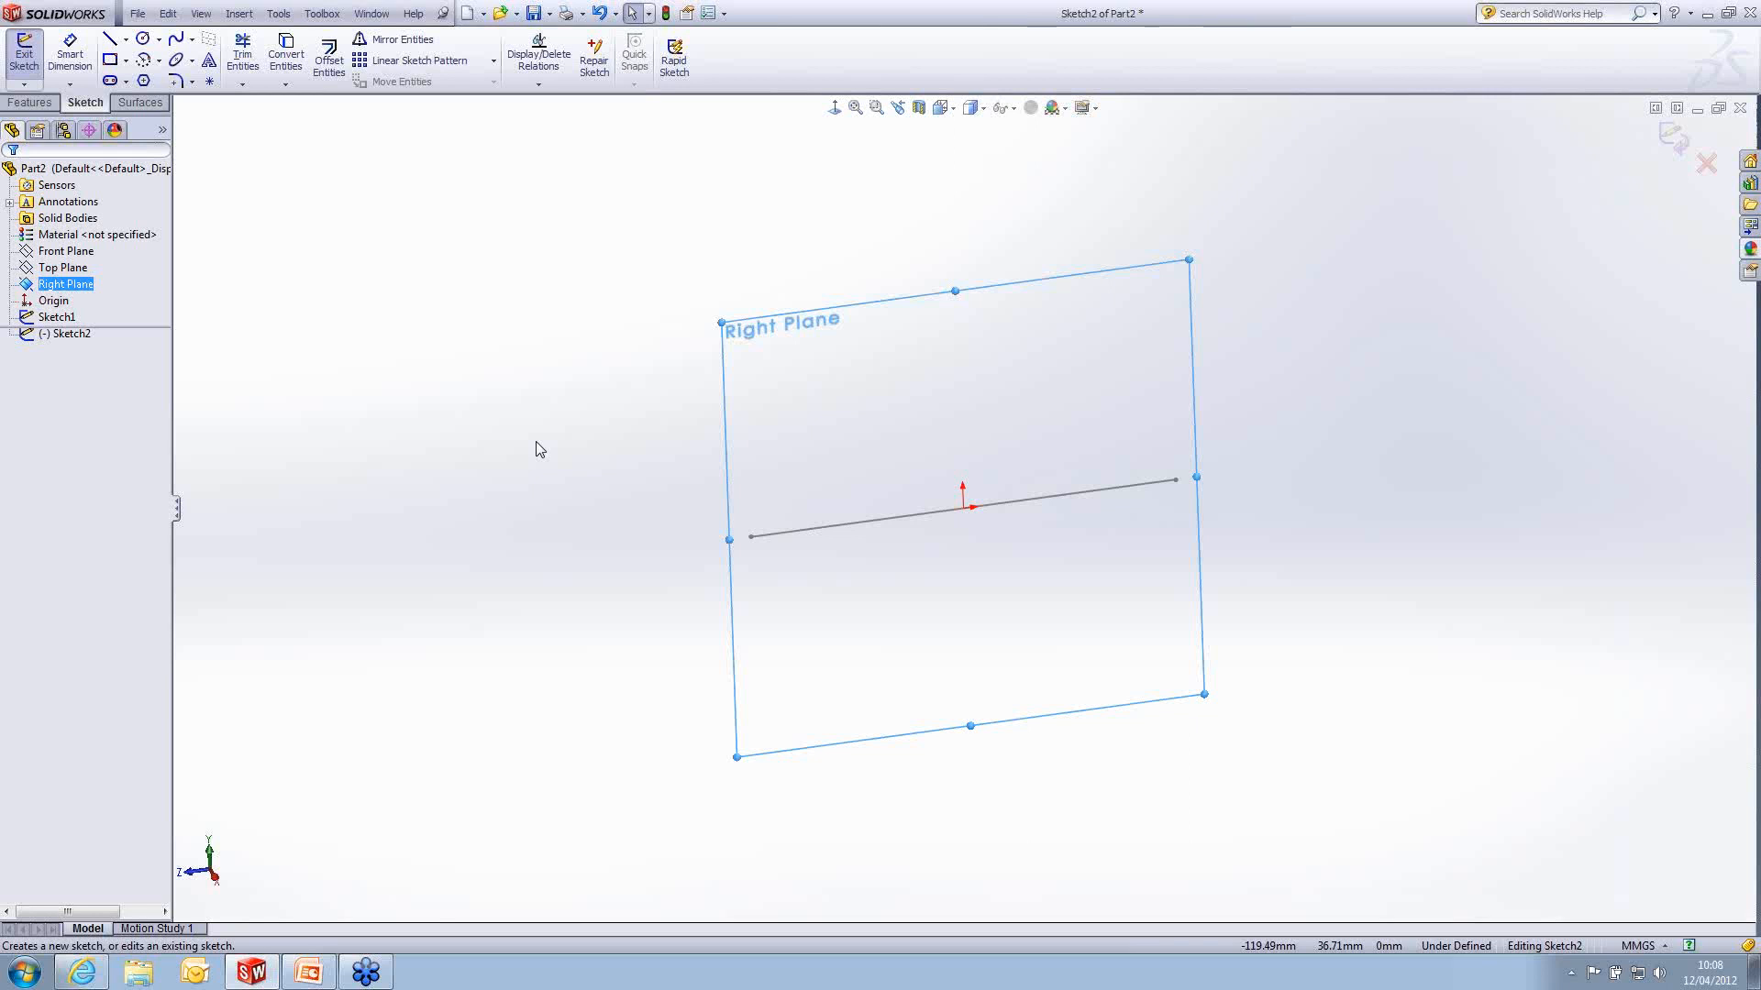
click(278, 13)
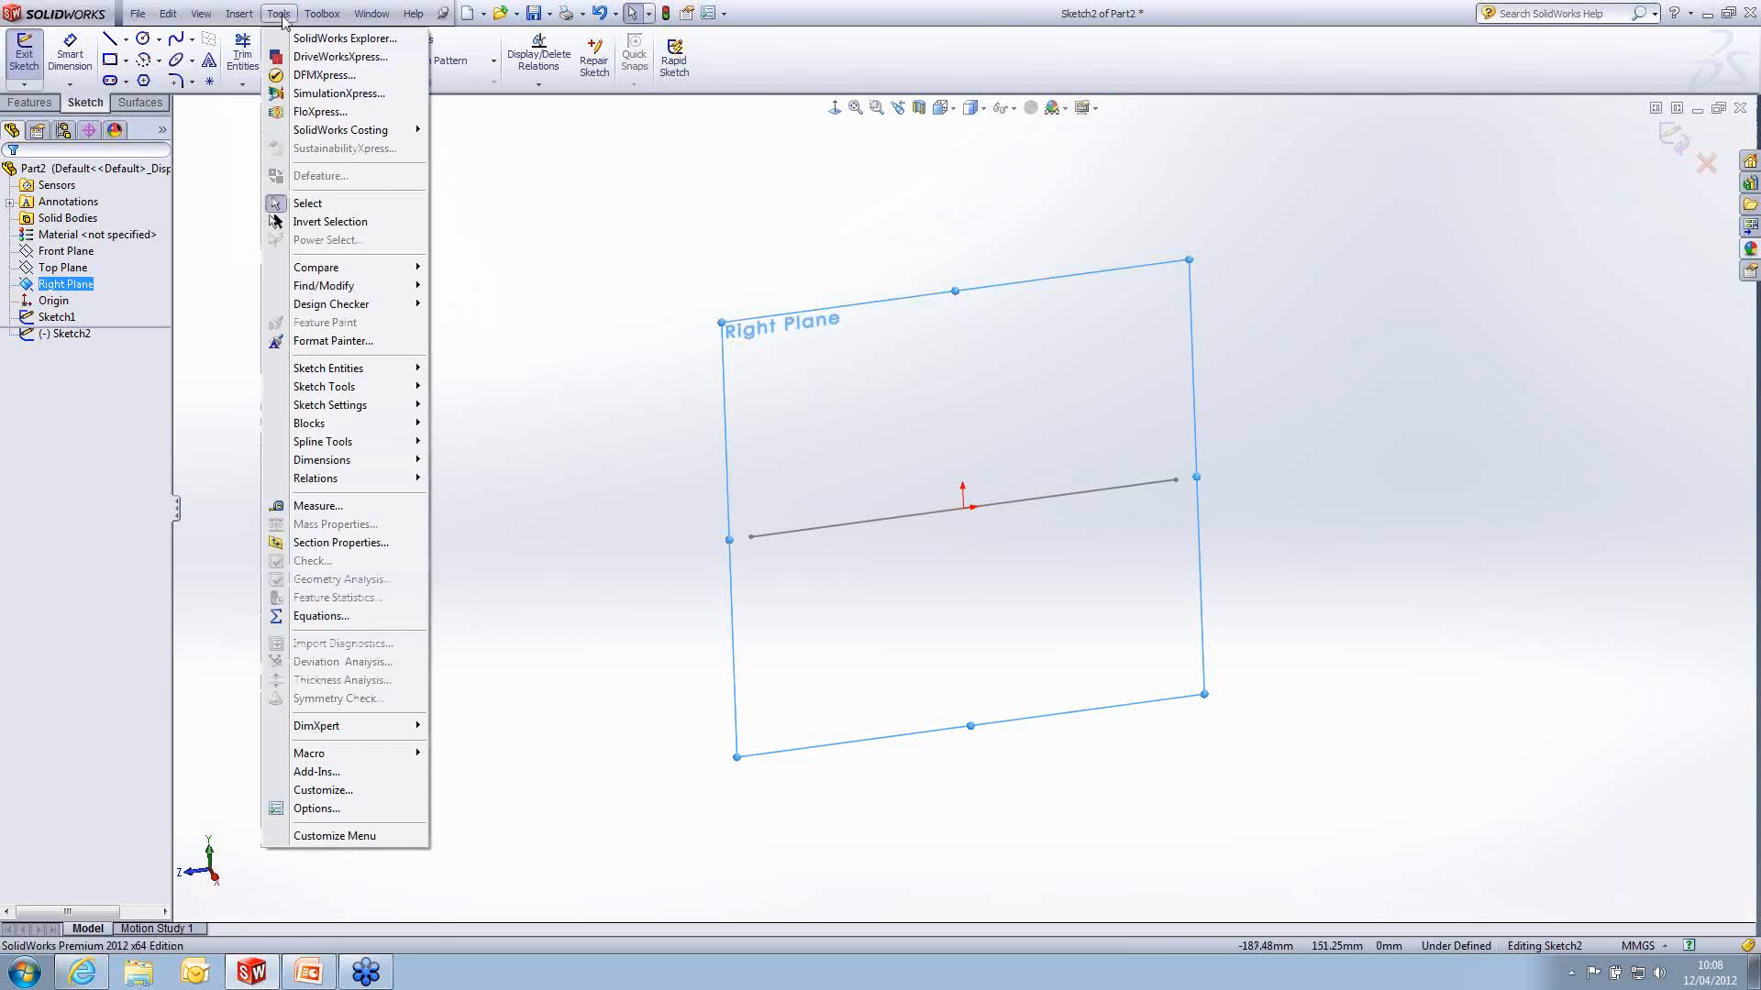
mouse_move(411, 400)
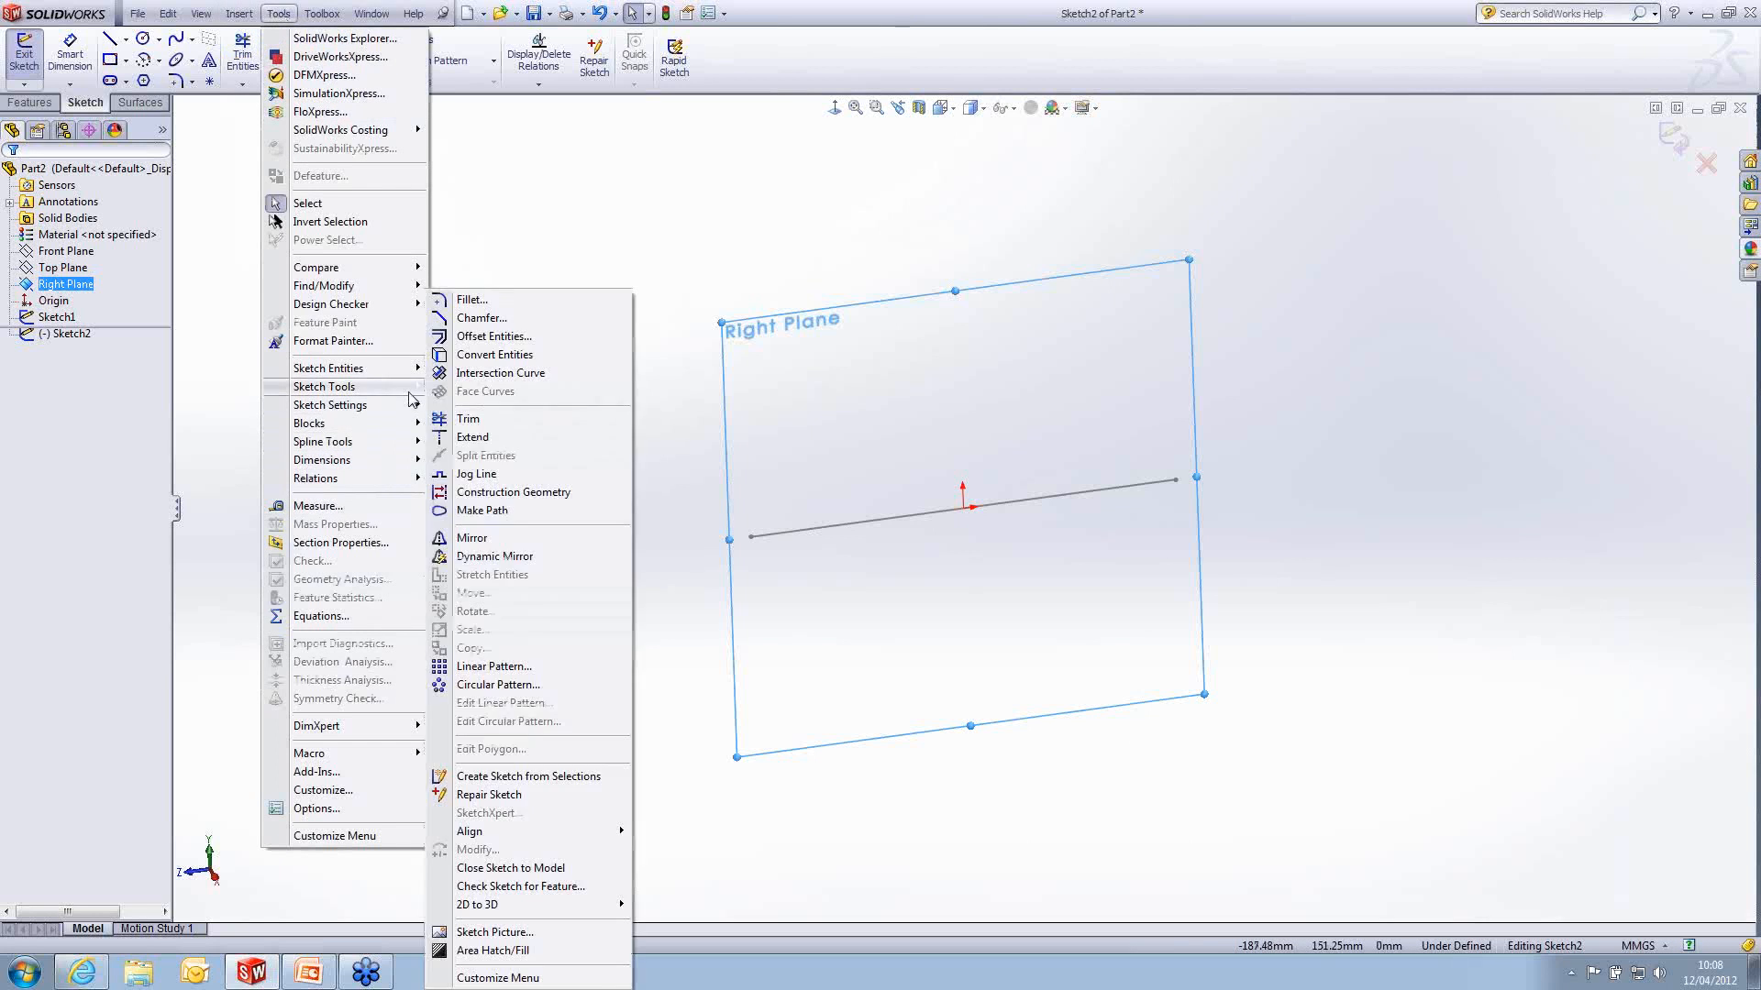
click(529, 934)
click(793, 386)
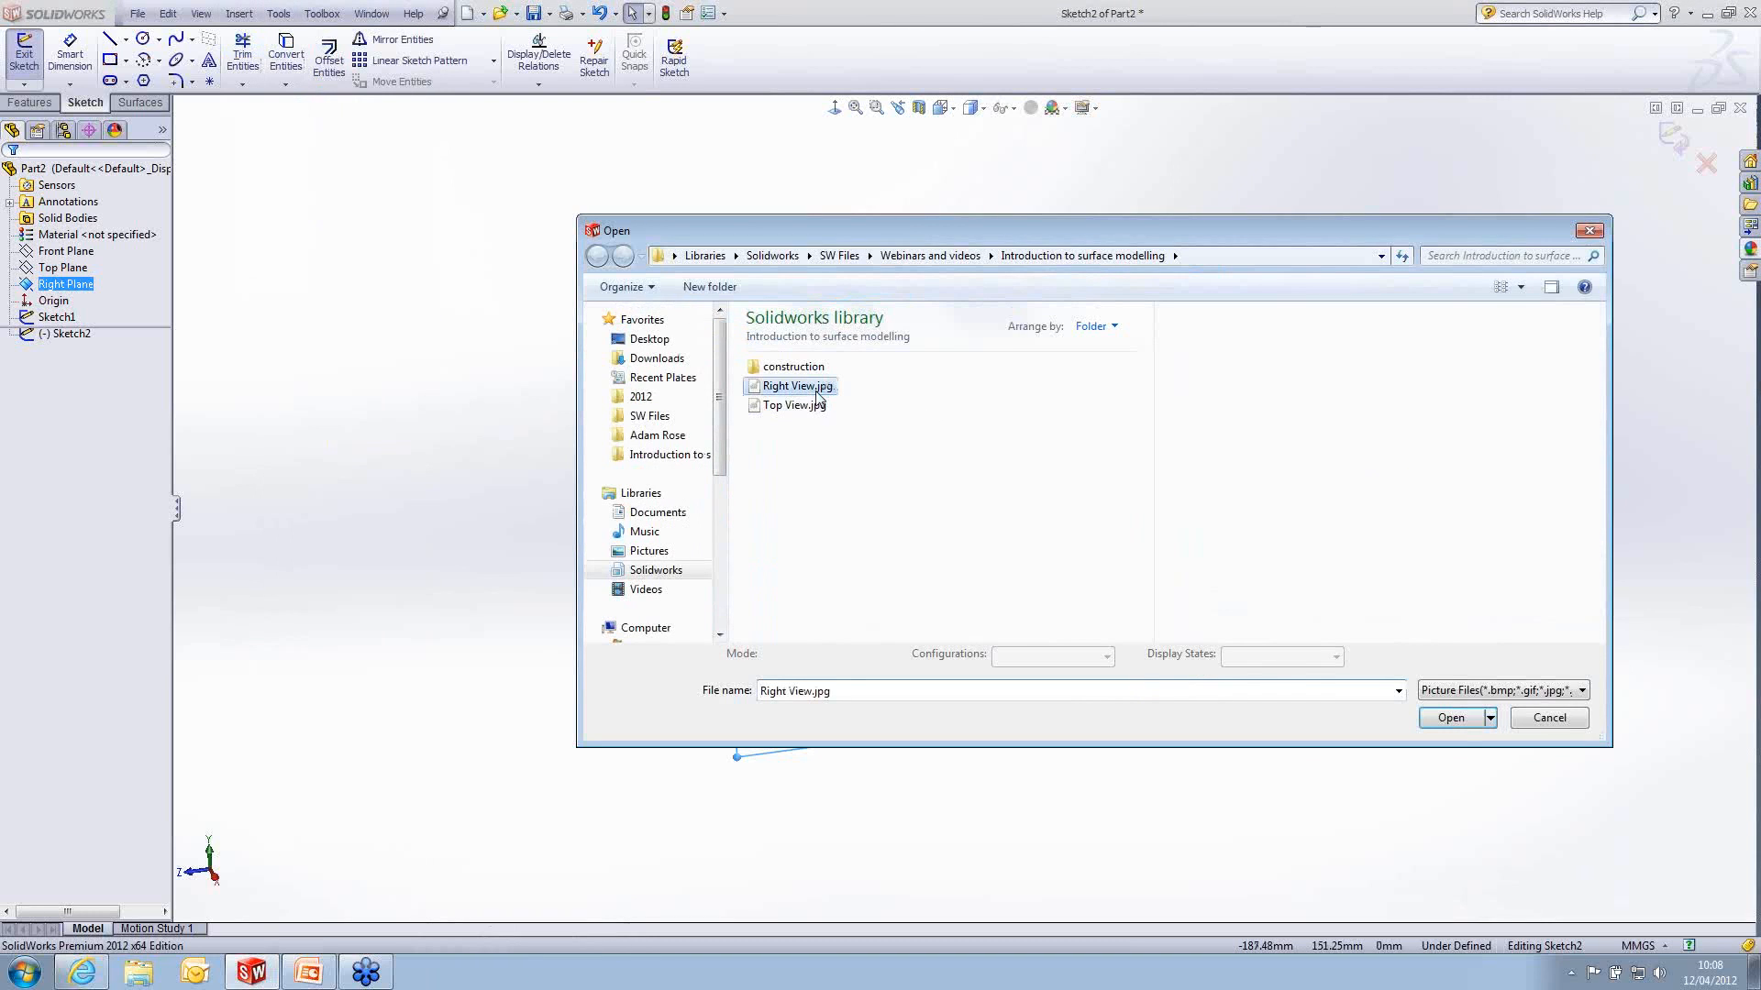
click(1464, 727)
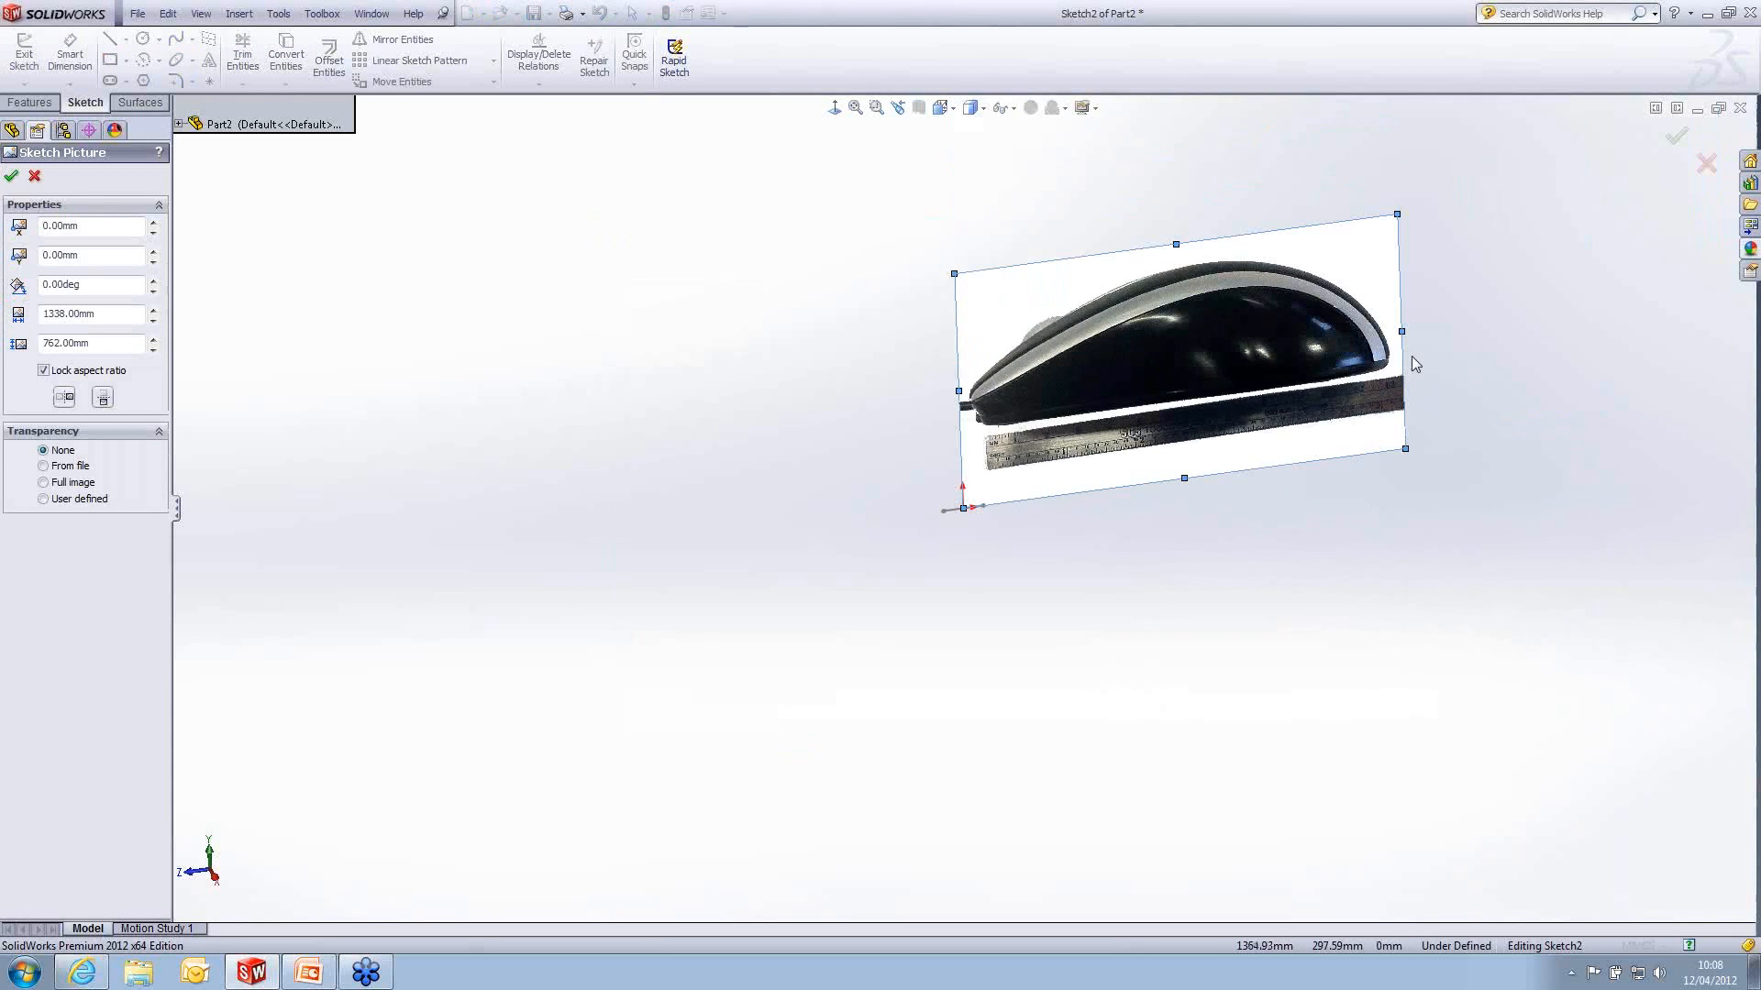
- Shift the sketch picture over the origin and shrink it proportionally to about 125 mm wide
scroll(1412, 357, down, 3)
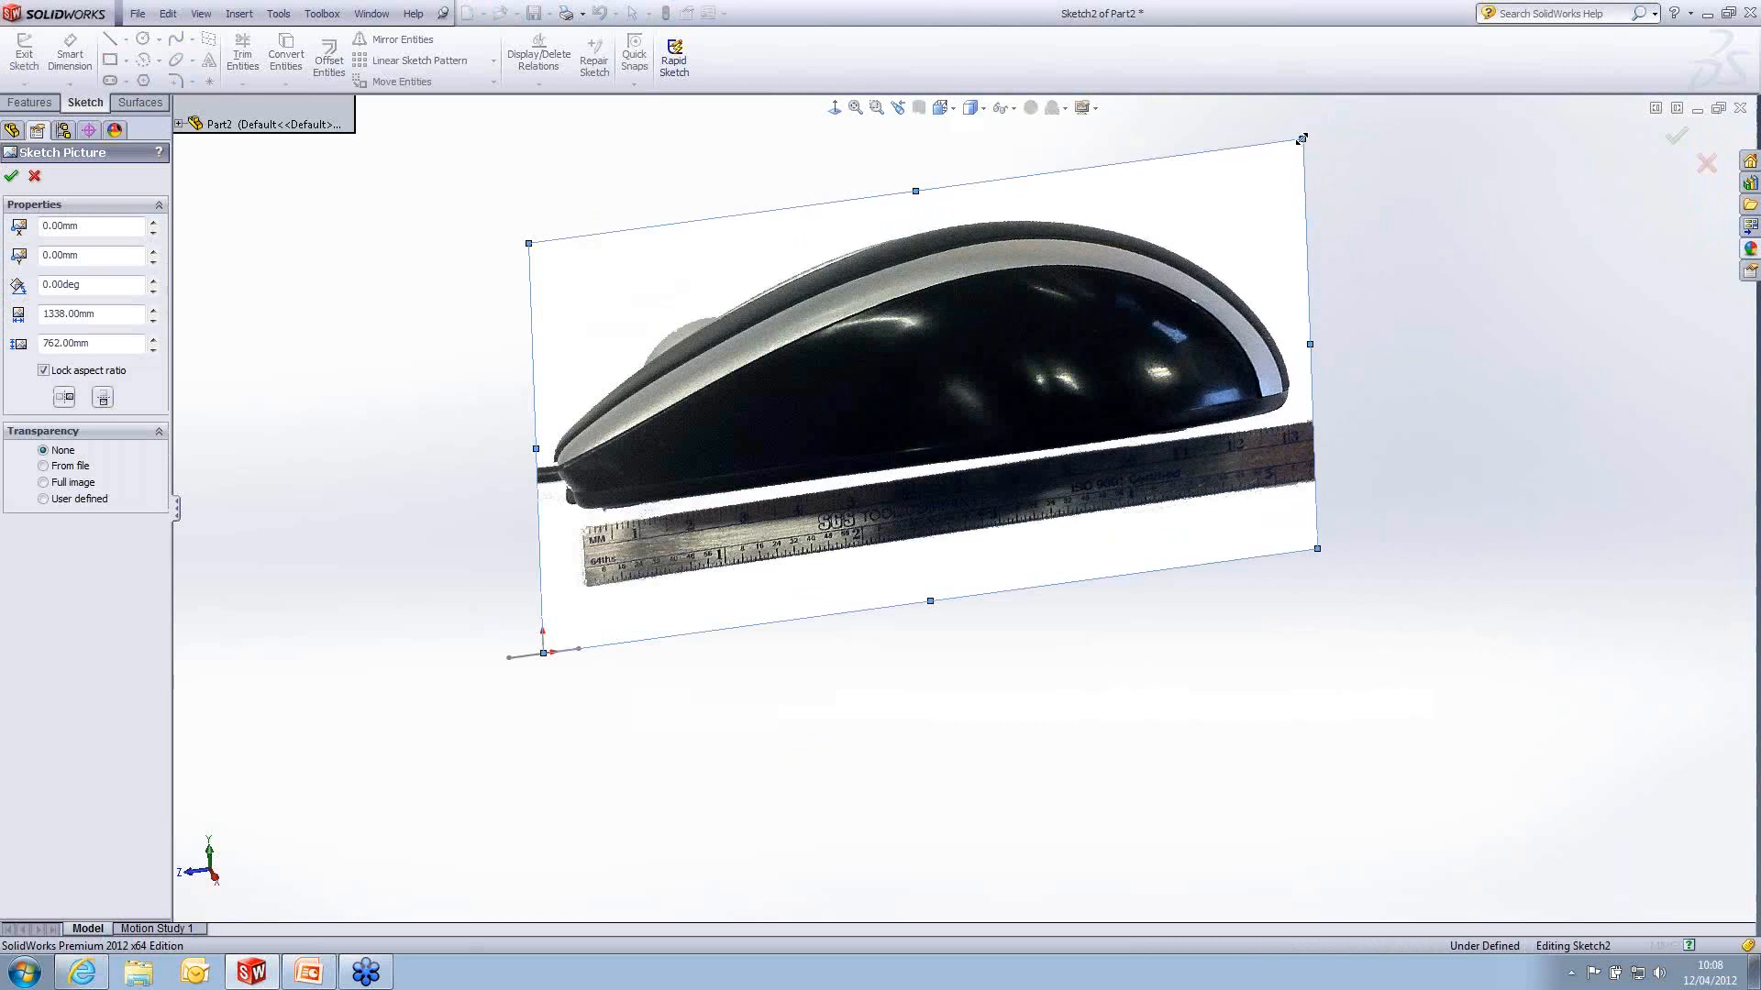
mouse_move(1301, 139)
mouse_down()
mouse_move(1198, 262)
mouse_move(852, 421)
mouse_move(703, 544)
mouse_up()
scroll(597, 649, down, 3)
mouse_move(869, 442)
mouse_down()
mouse_move(657, 556)
mouse_move(720, 532)
mouse_up()
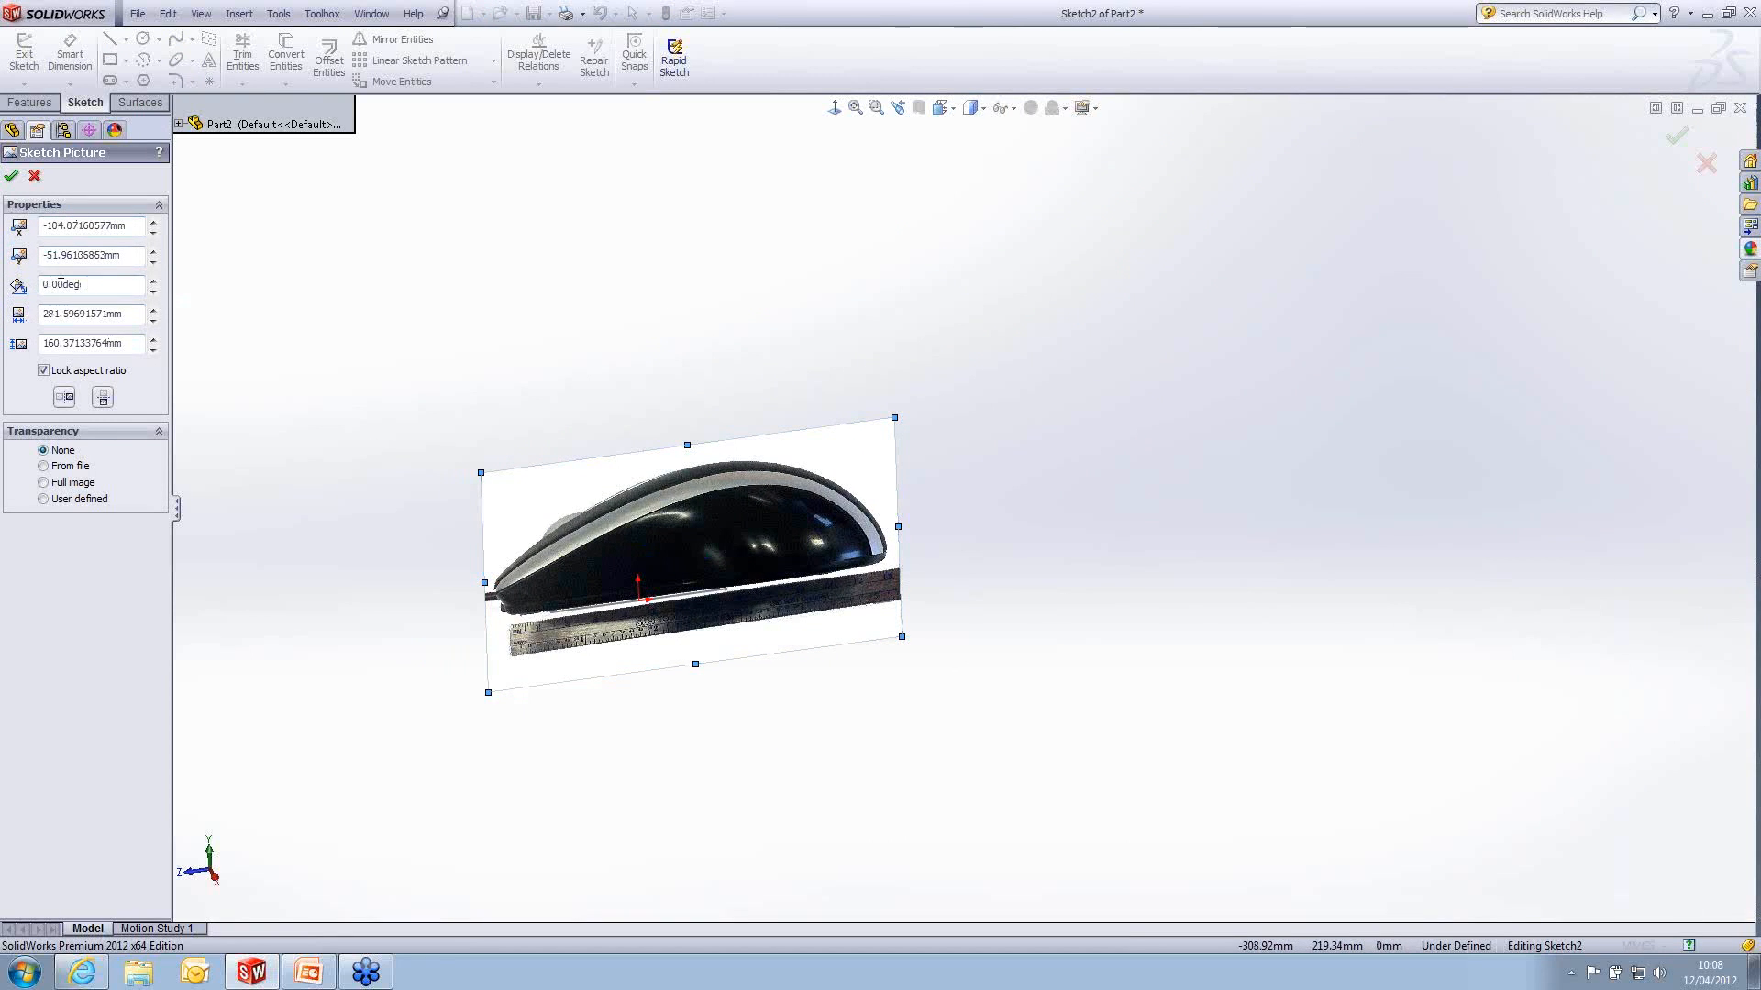
scroll(454, 577, down, 3)
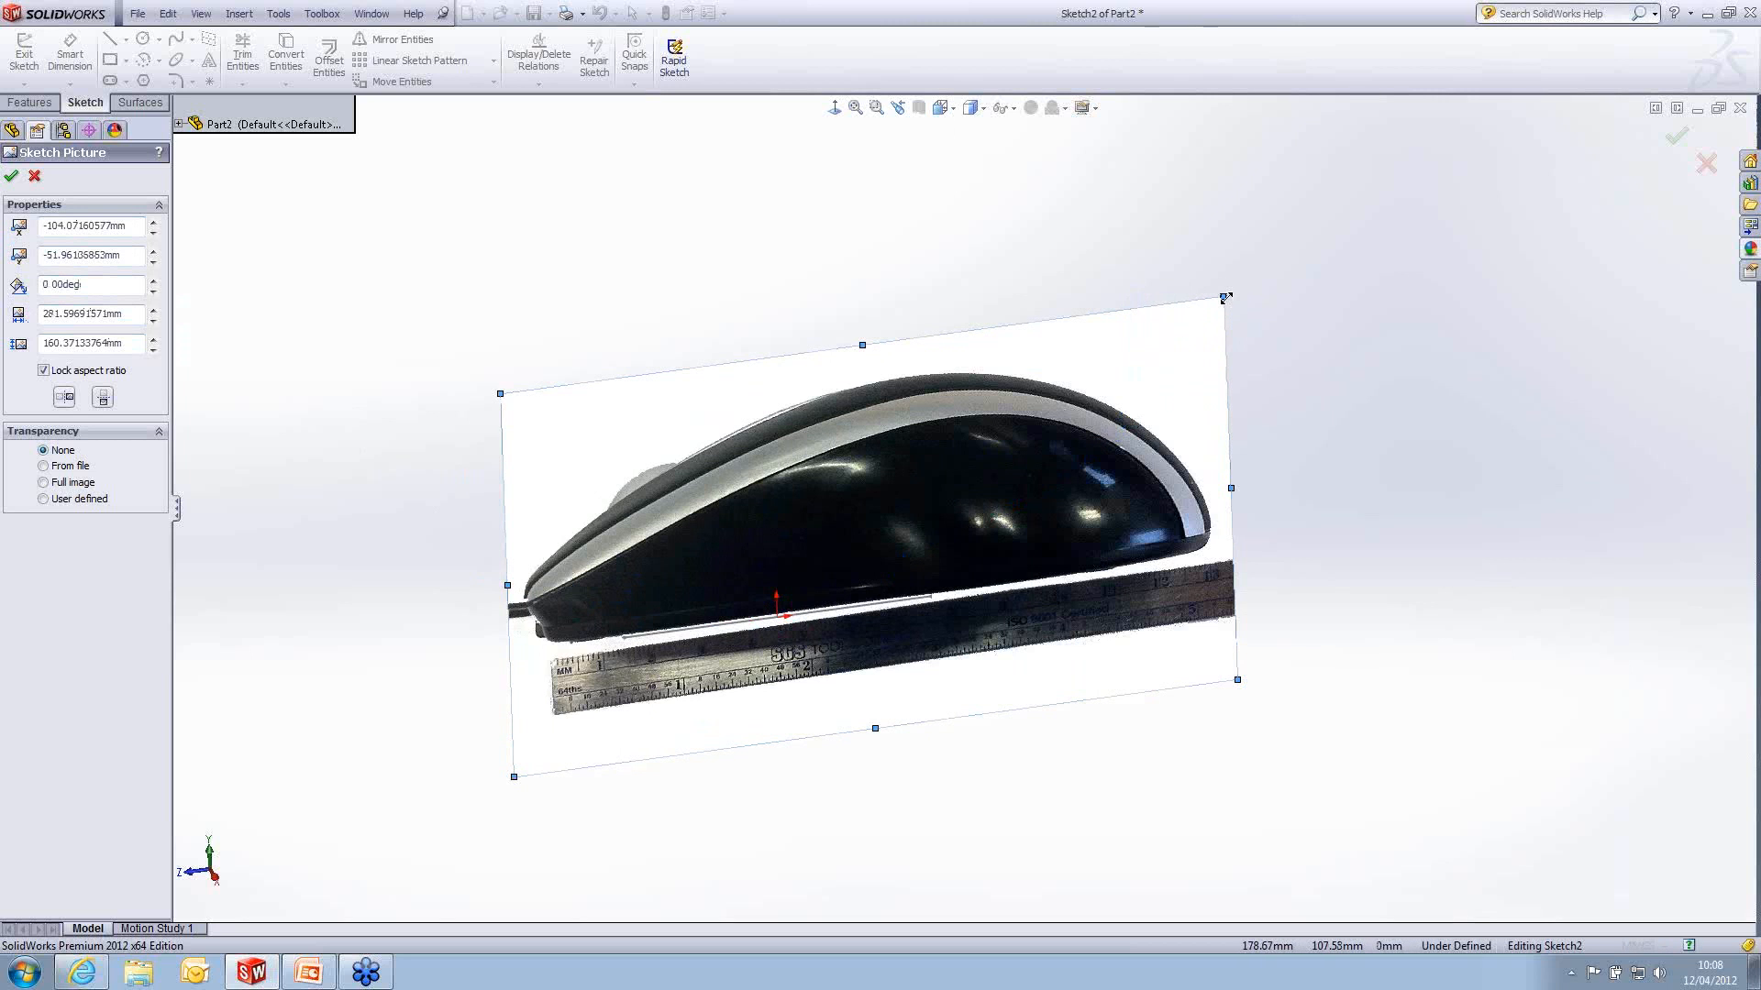
mouse_move(1225, 297)
mouse_down()
mouse_move(1030, 464)
mouse_move(830, 571)
mouse_up()
- Align the pictured mouse's base with the 120 mm reference line and fine-tune the picture width to about 125.6 mm
click(834, 110)
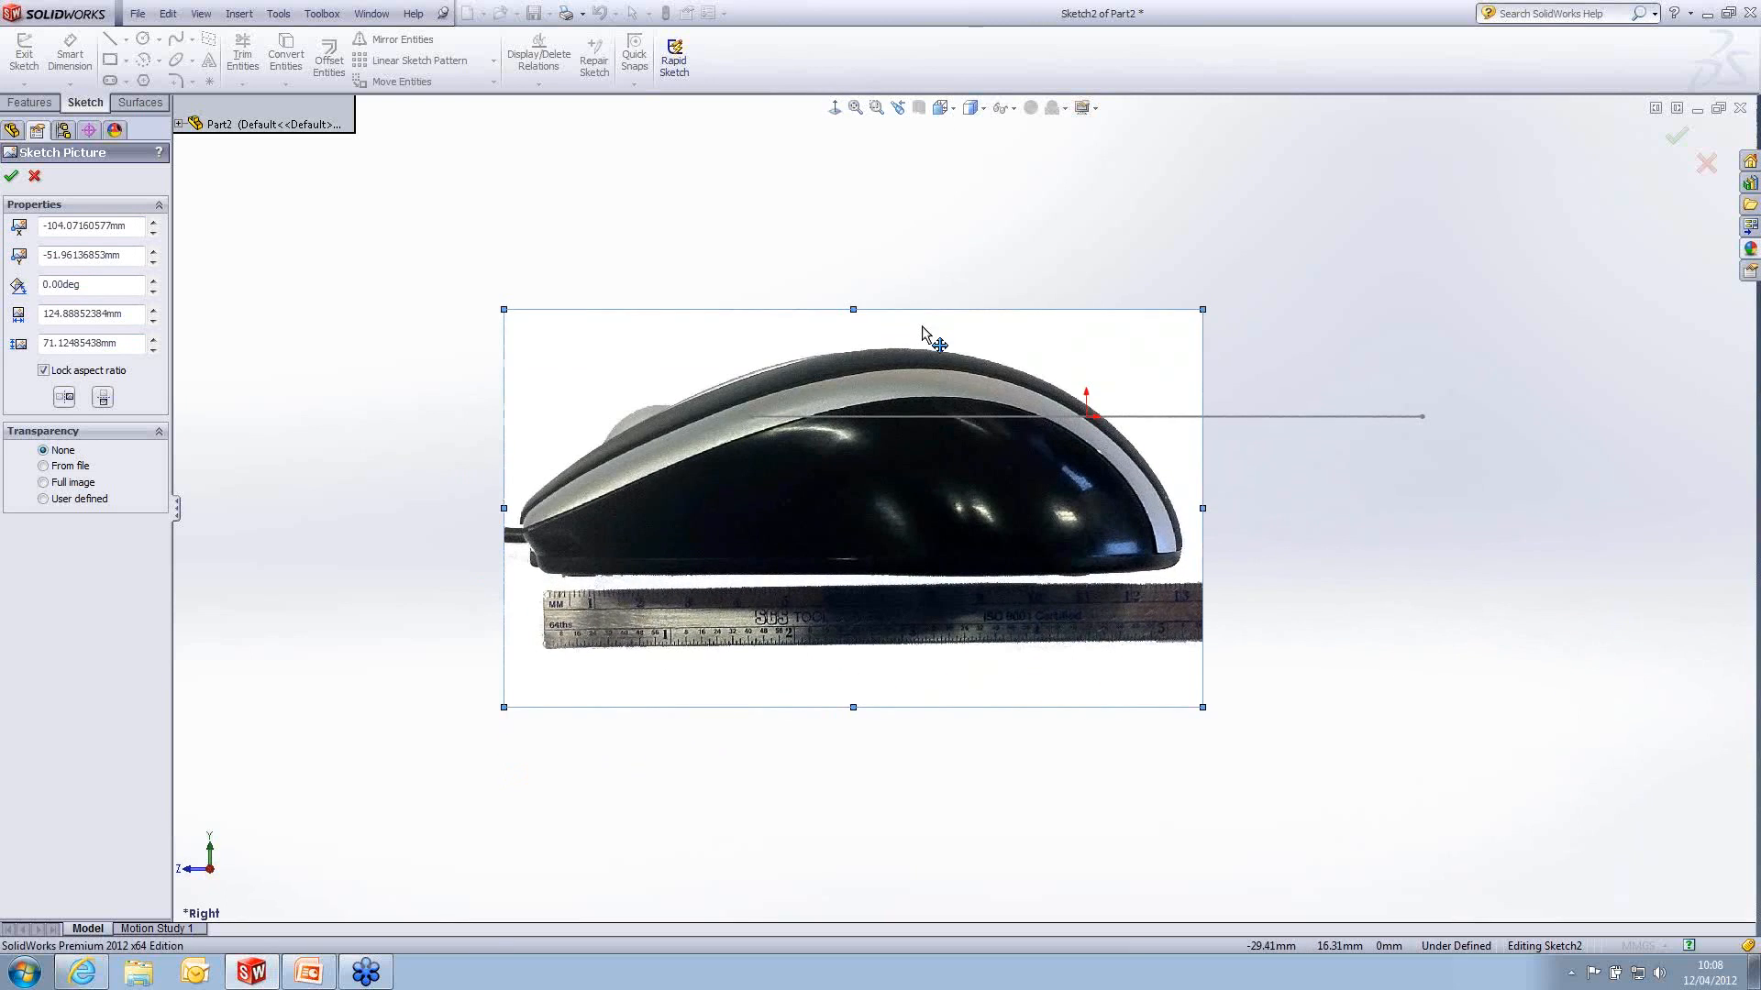
mouse_move(922, 332)
mouse_down()
mouse_move(1179, 197)
mouse_move(1163, 184)
mouse_up()
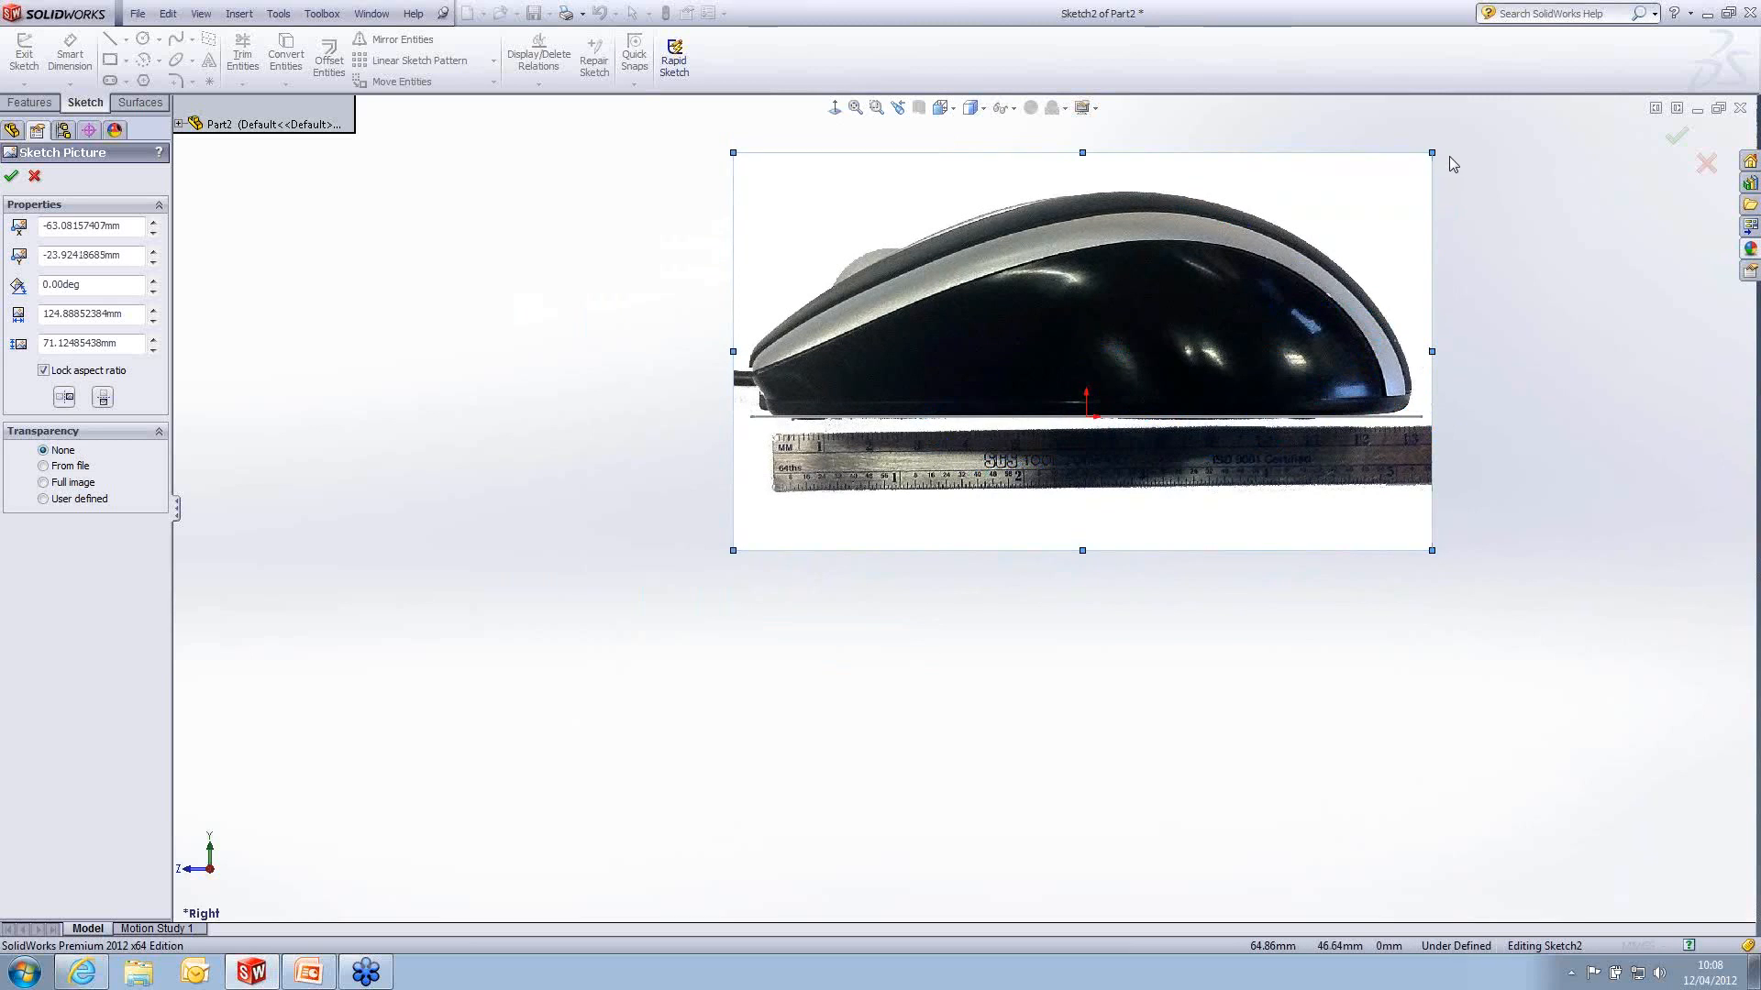
drag(1431, 153, 1435, 149)
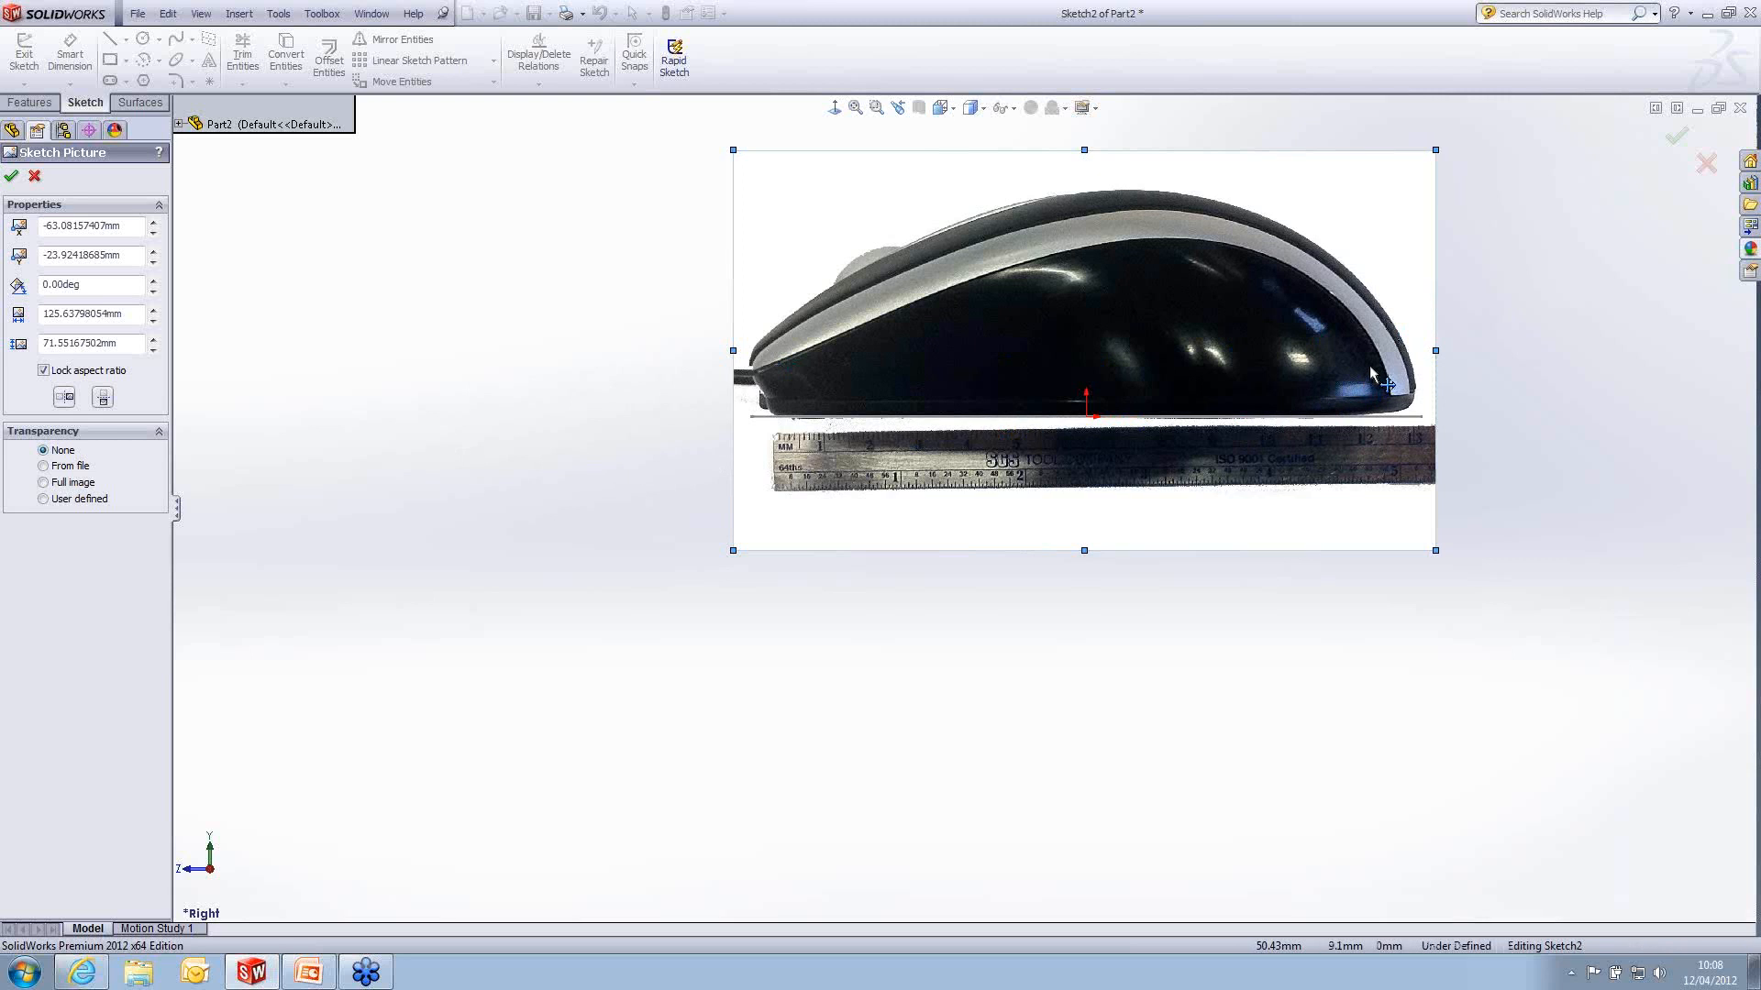
ctrl+middle_drag(1544, 272, 1415, 382)
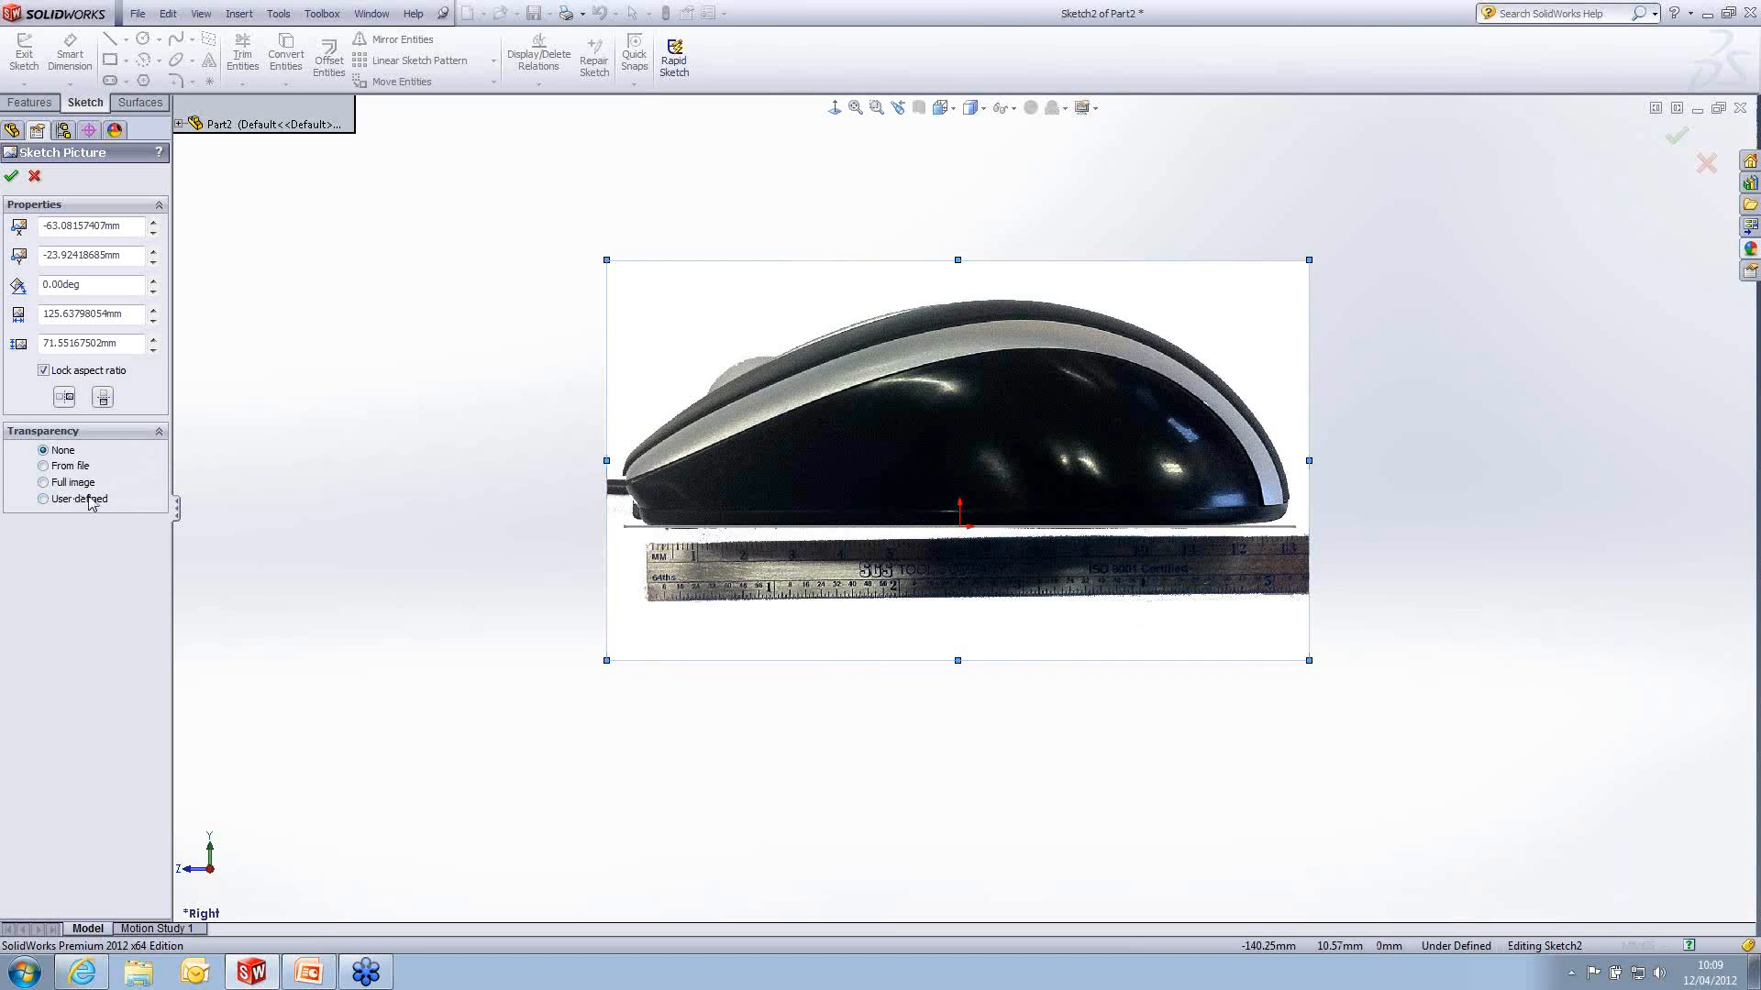
- Make the picture's white background transparent with user-defined transparency 1.00 and matching tolerance 0.40, then accept the picture settings
click(43, 499)
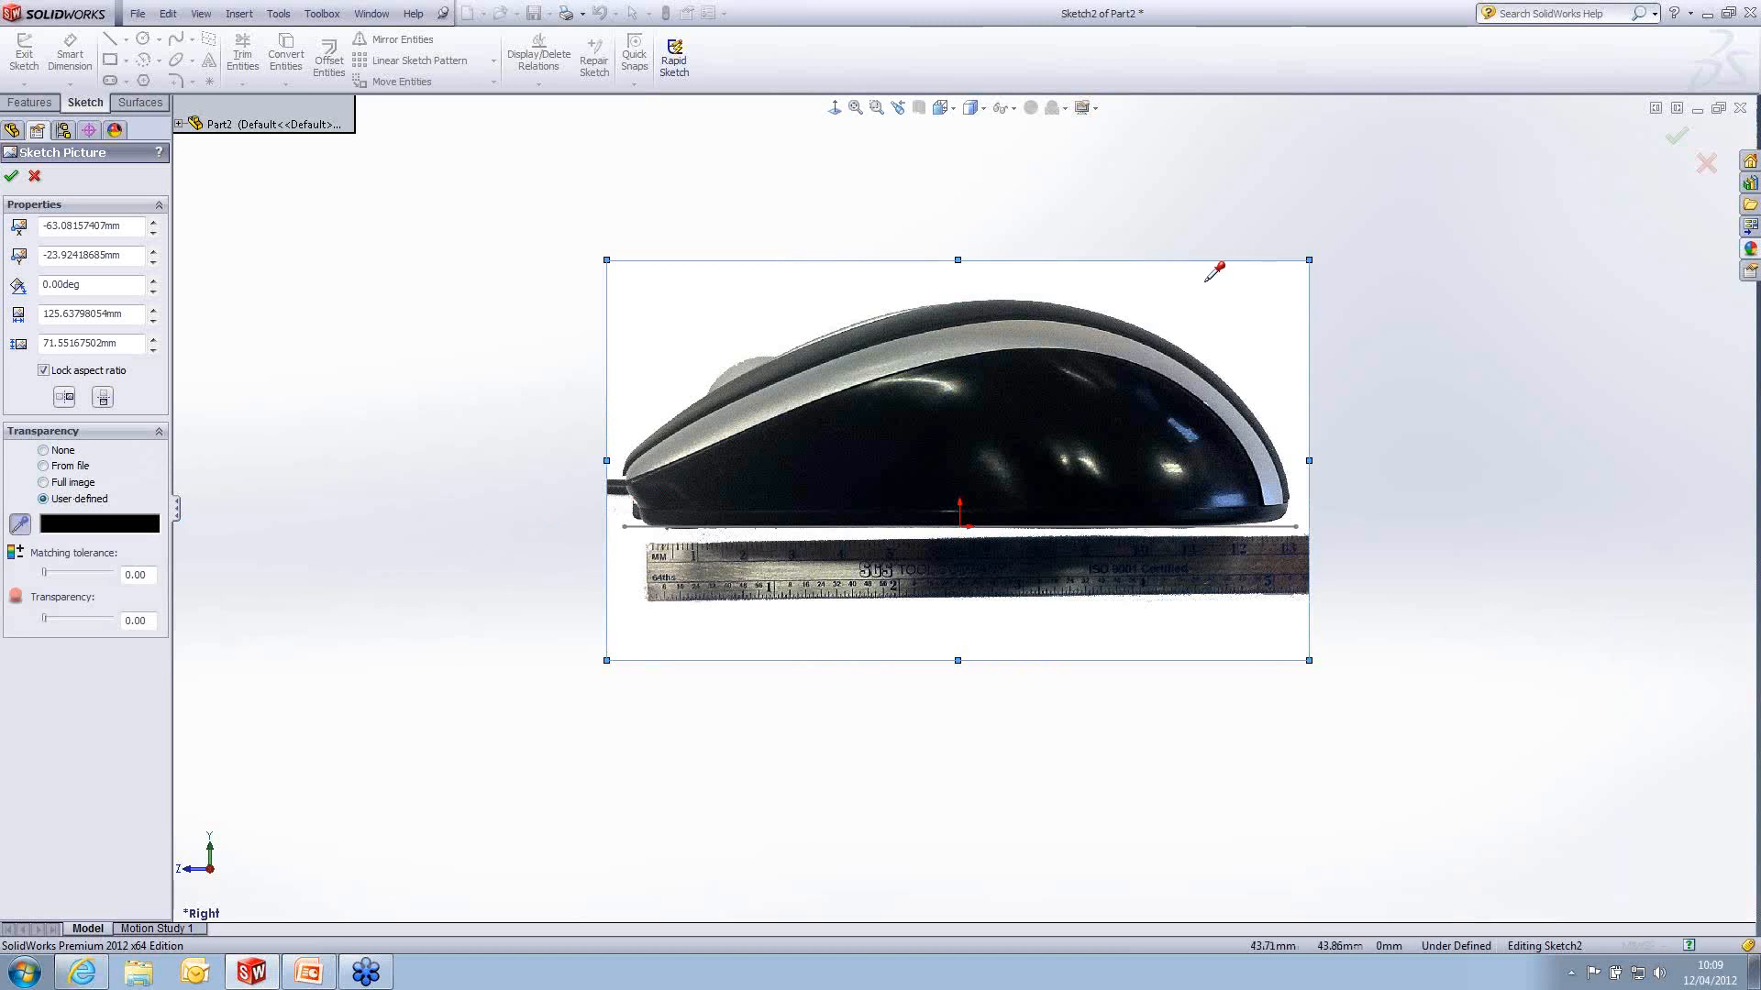
click(1241, 283)
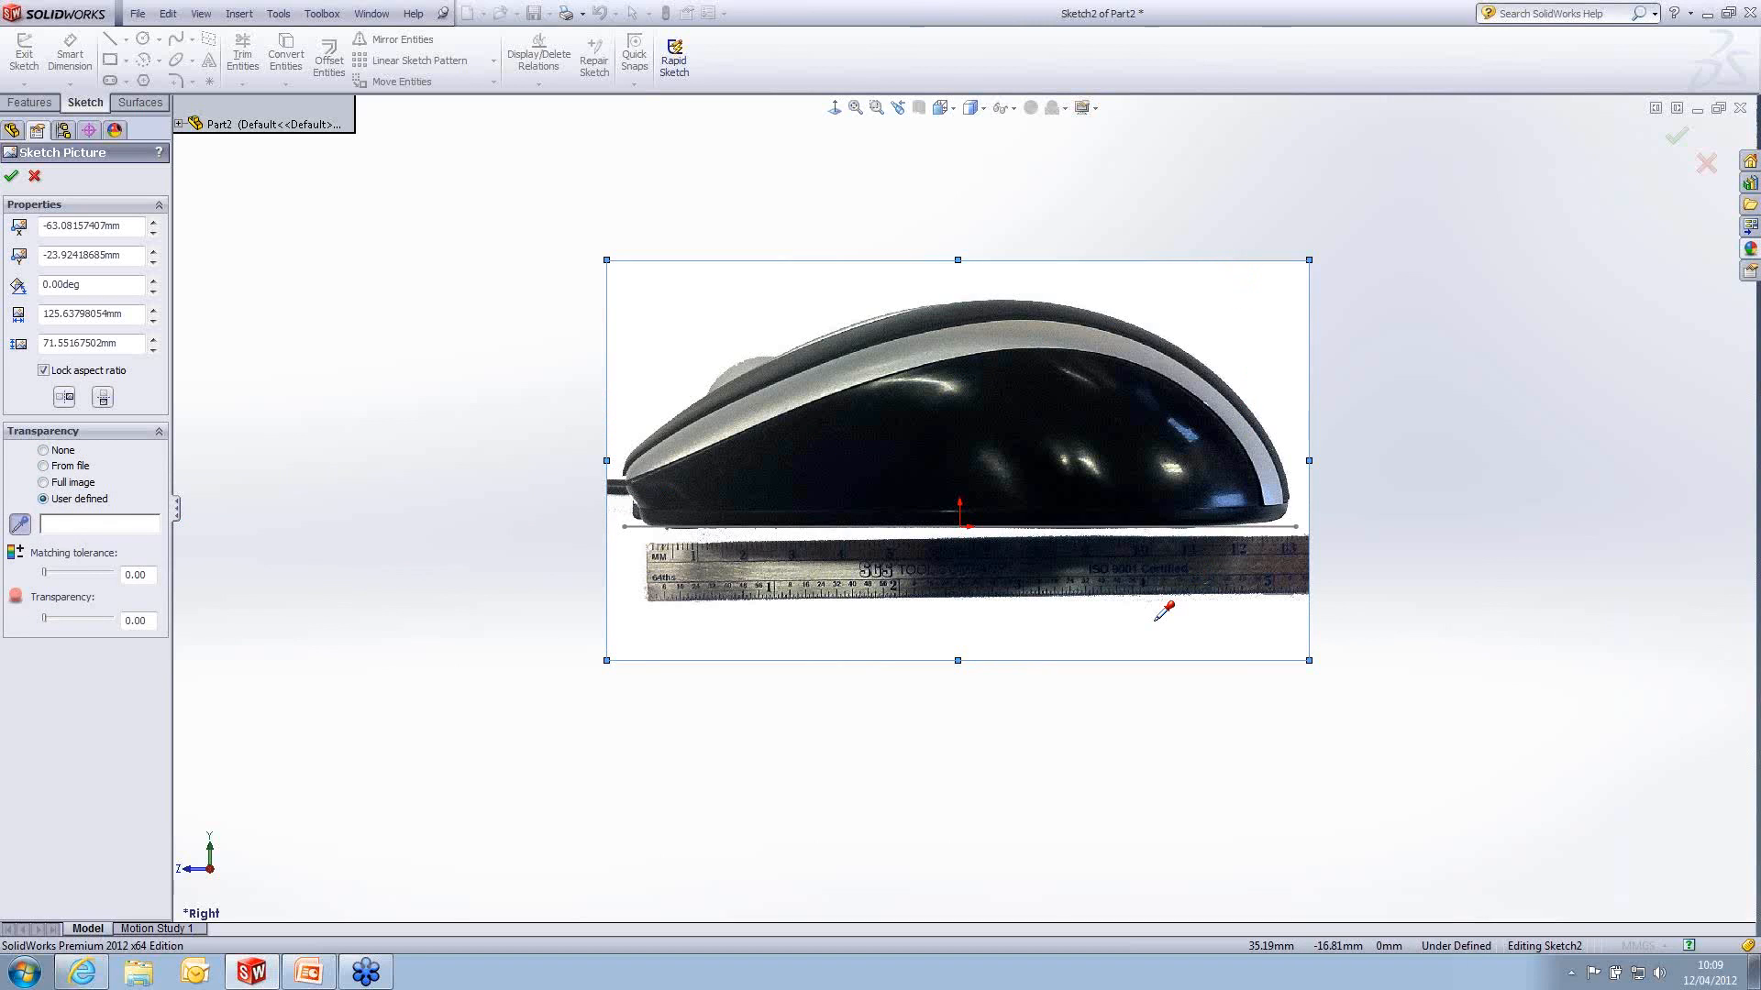
click(107, 620)
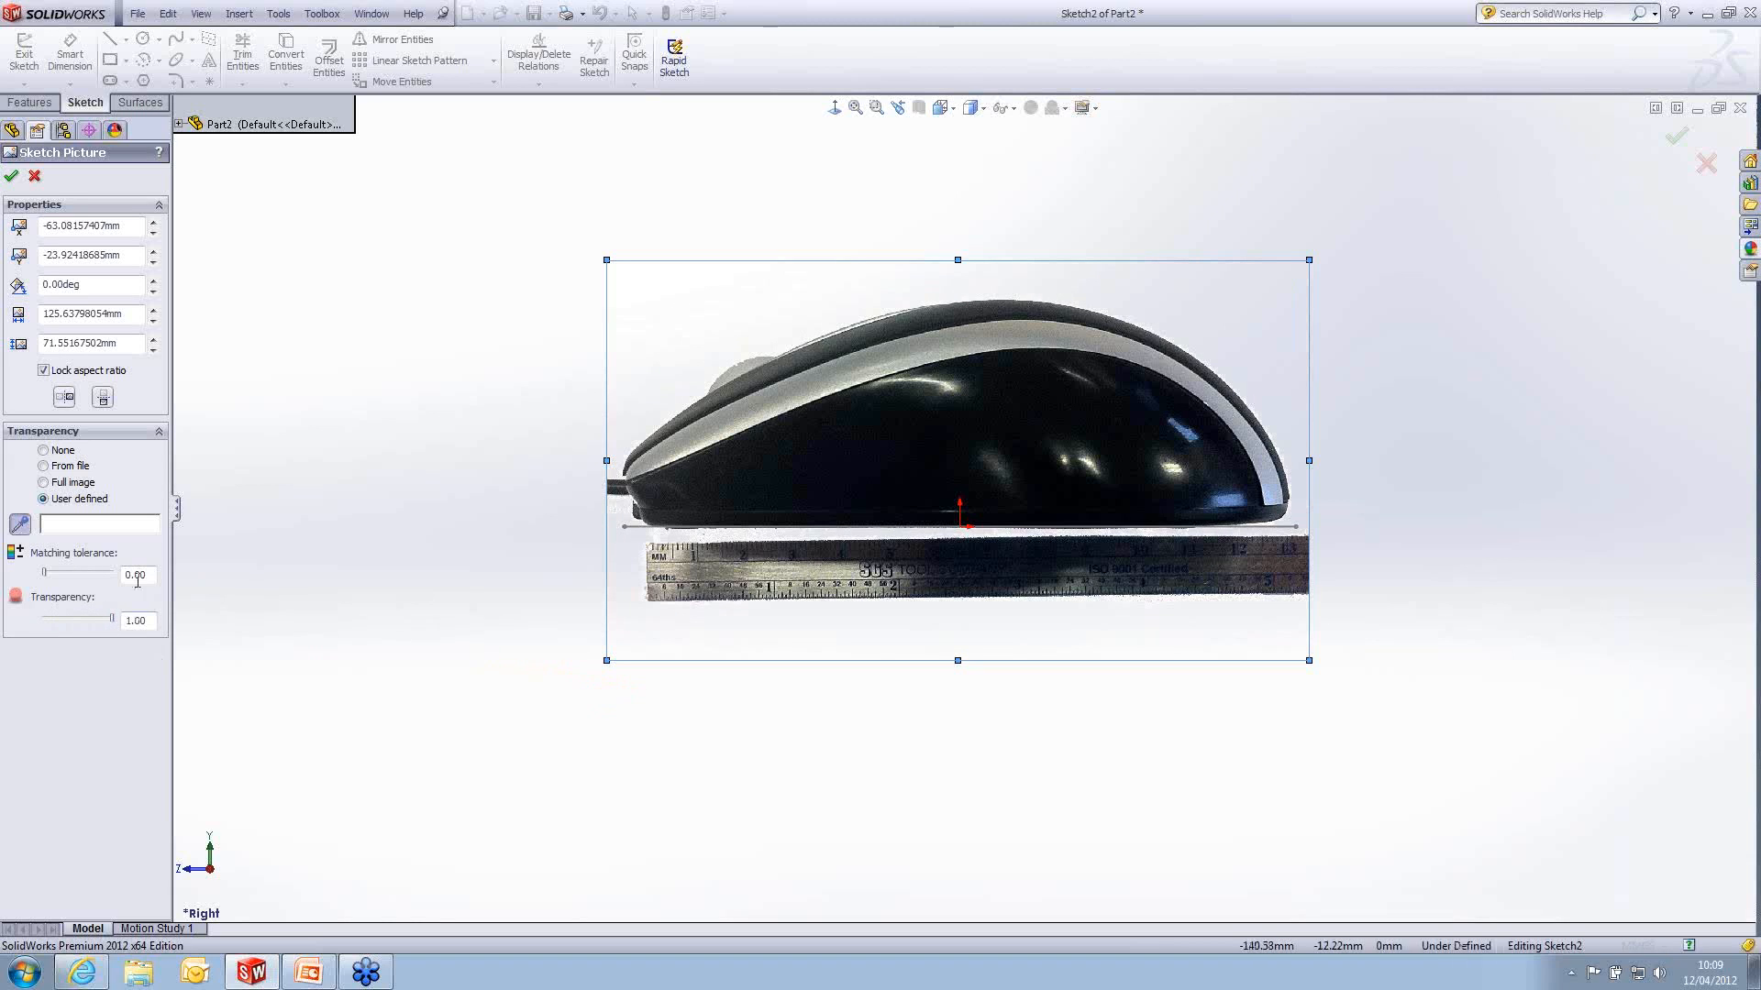
click(76, 573)
click(11, 175)
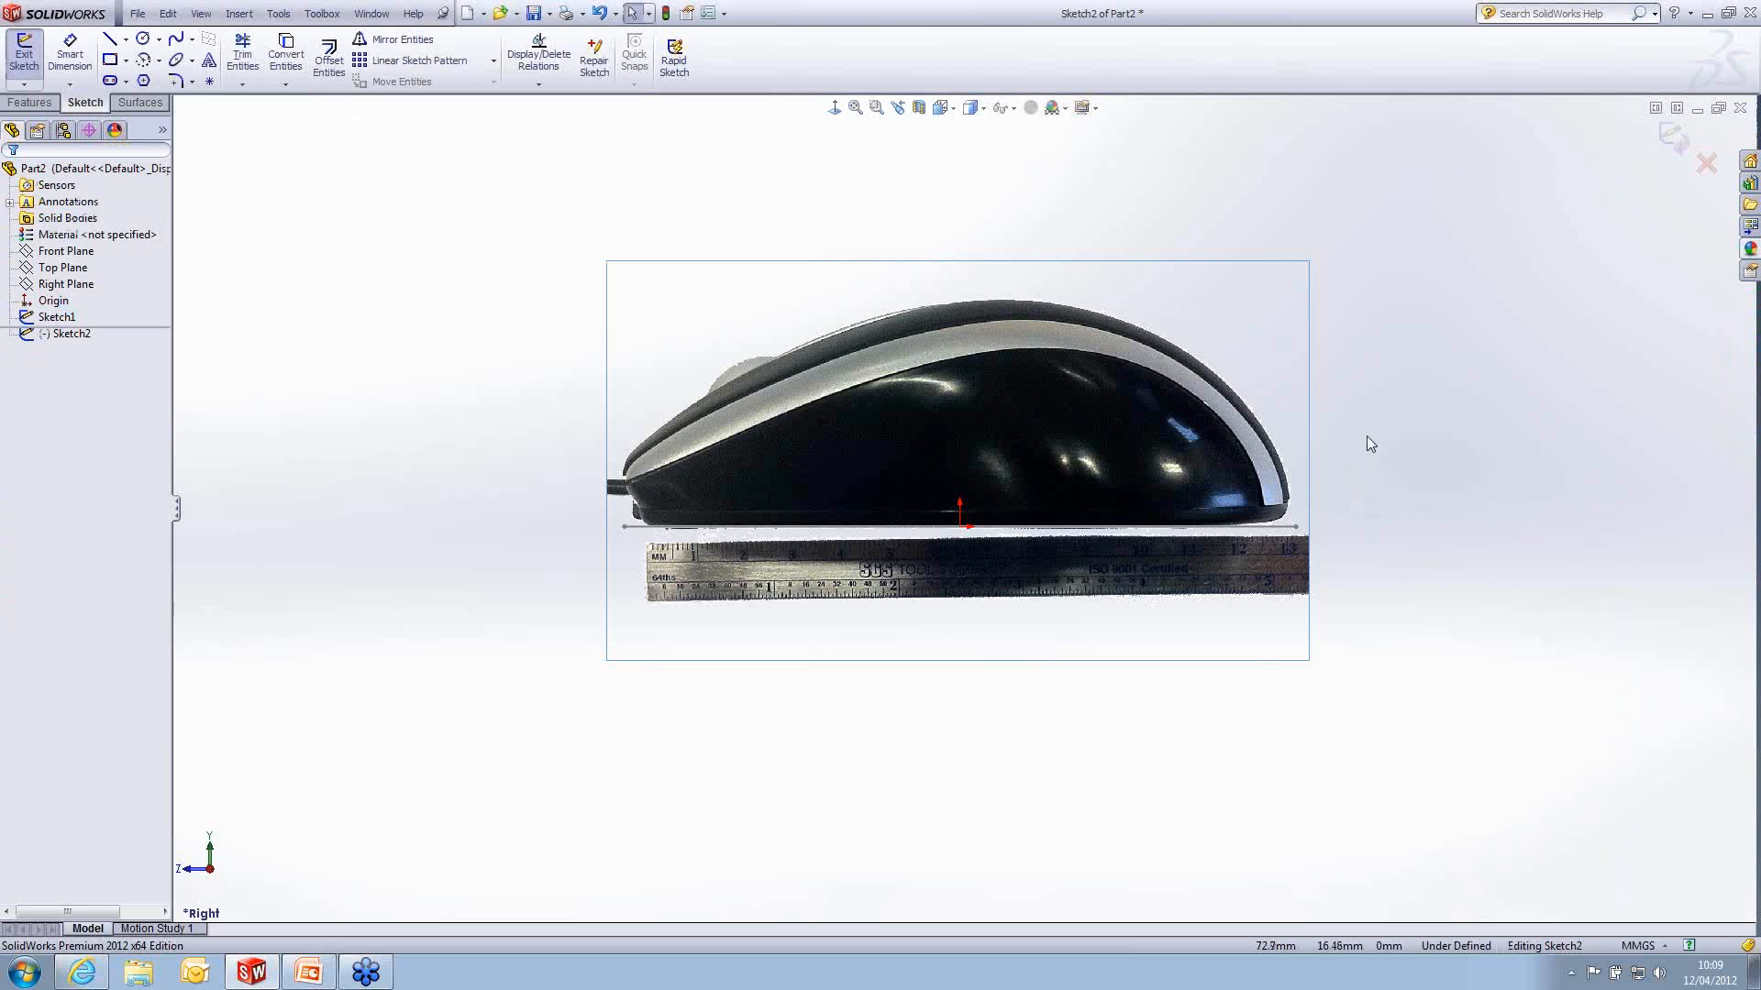
- Exit the picture sketch and hide Sketch1, which holds the 120 mm reference line
mouse_move(1366, 437)
middle_down()
mouse_move(1403, 457)
mouse_move(1403, 499)
mouse_move(1278, 503)
mouse_move(1284, 448)
middle_up()
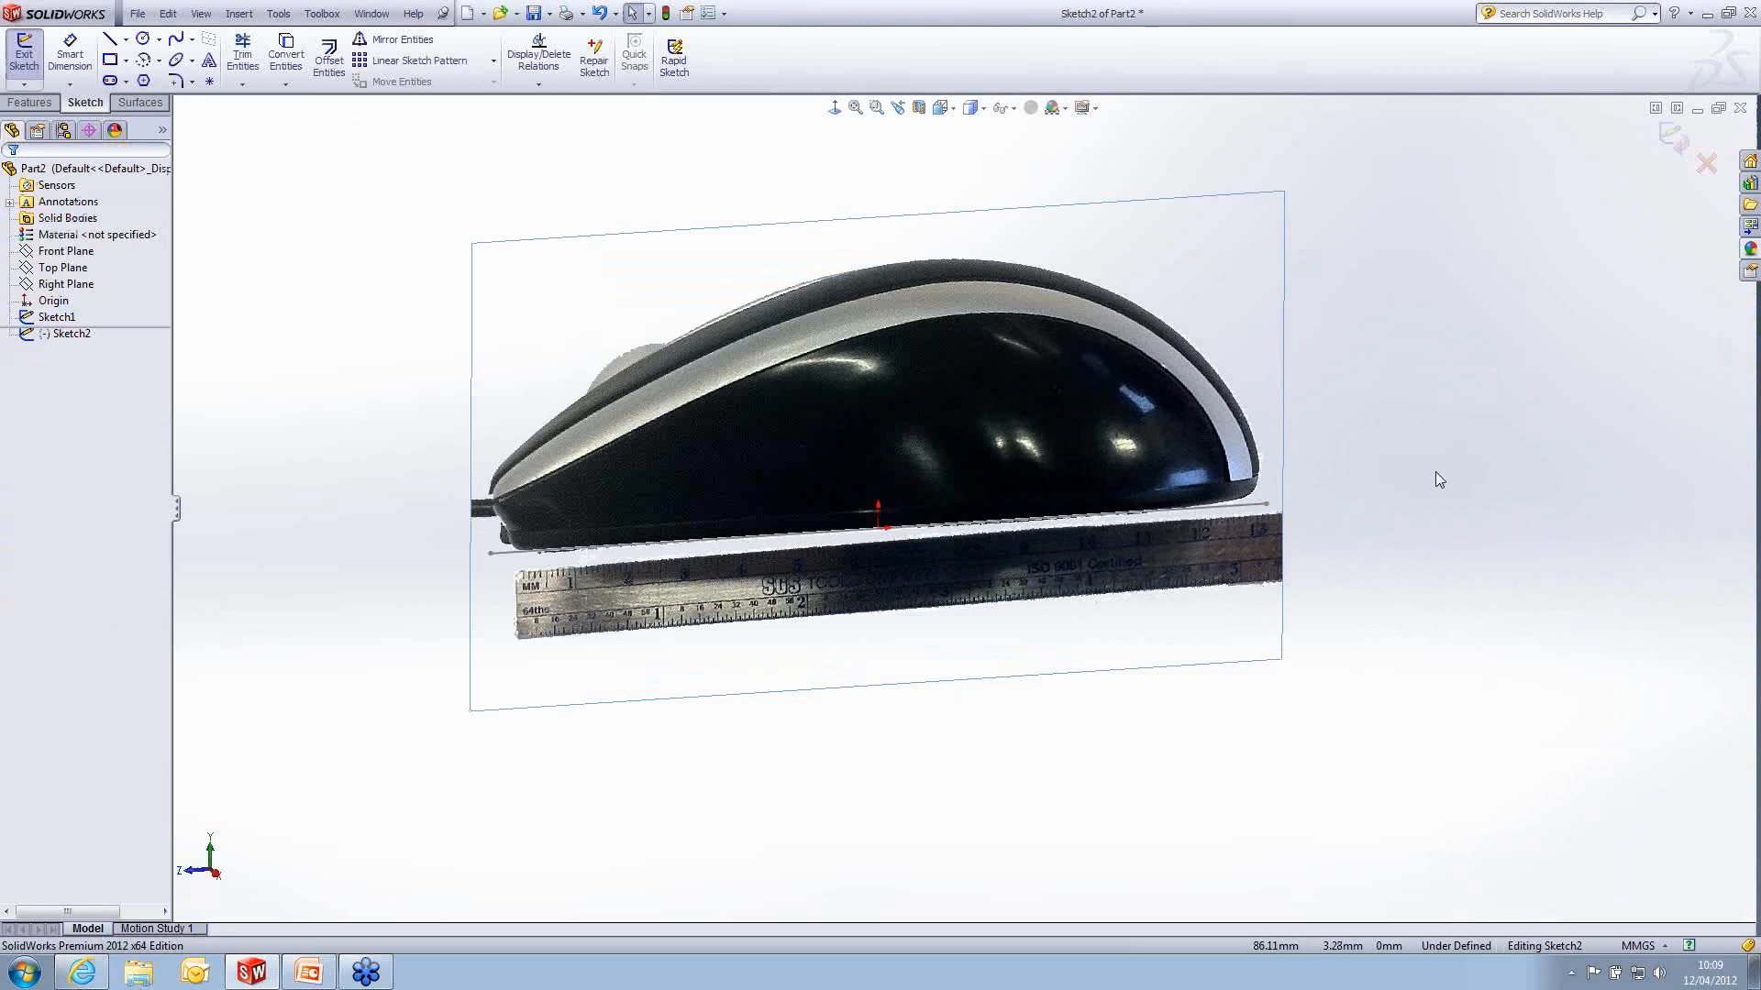
click(1264, 508)
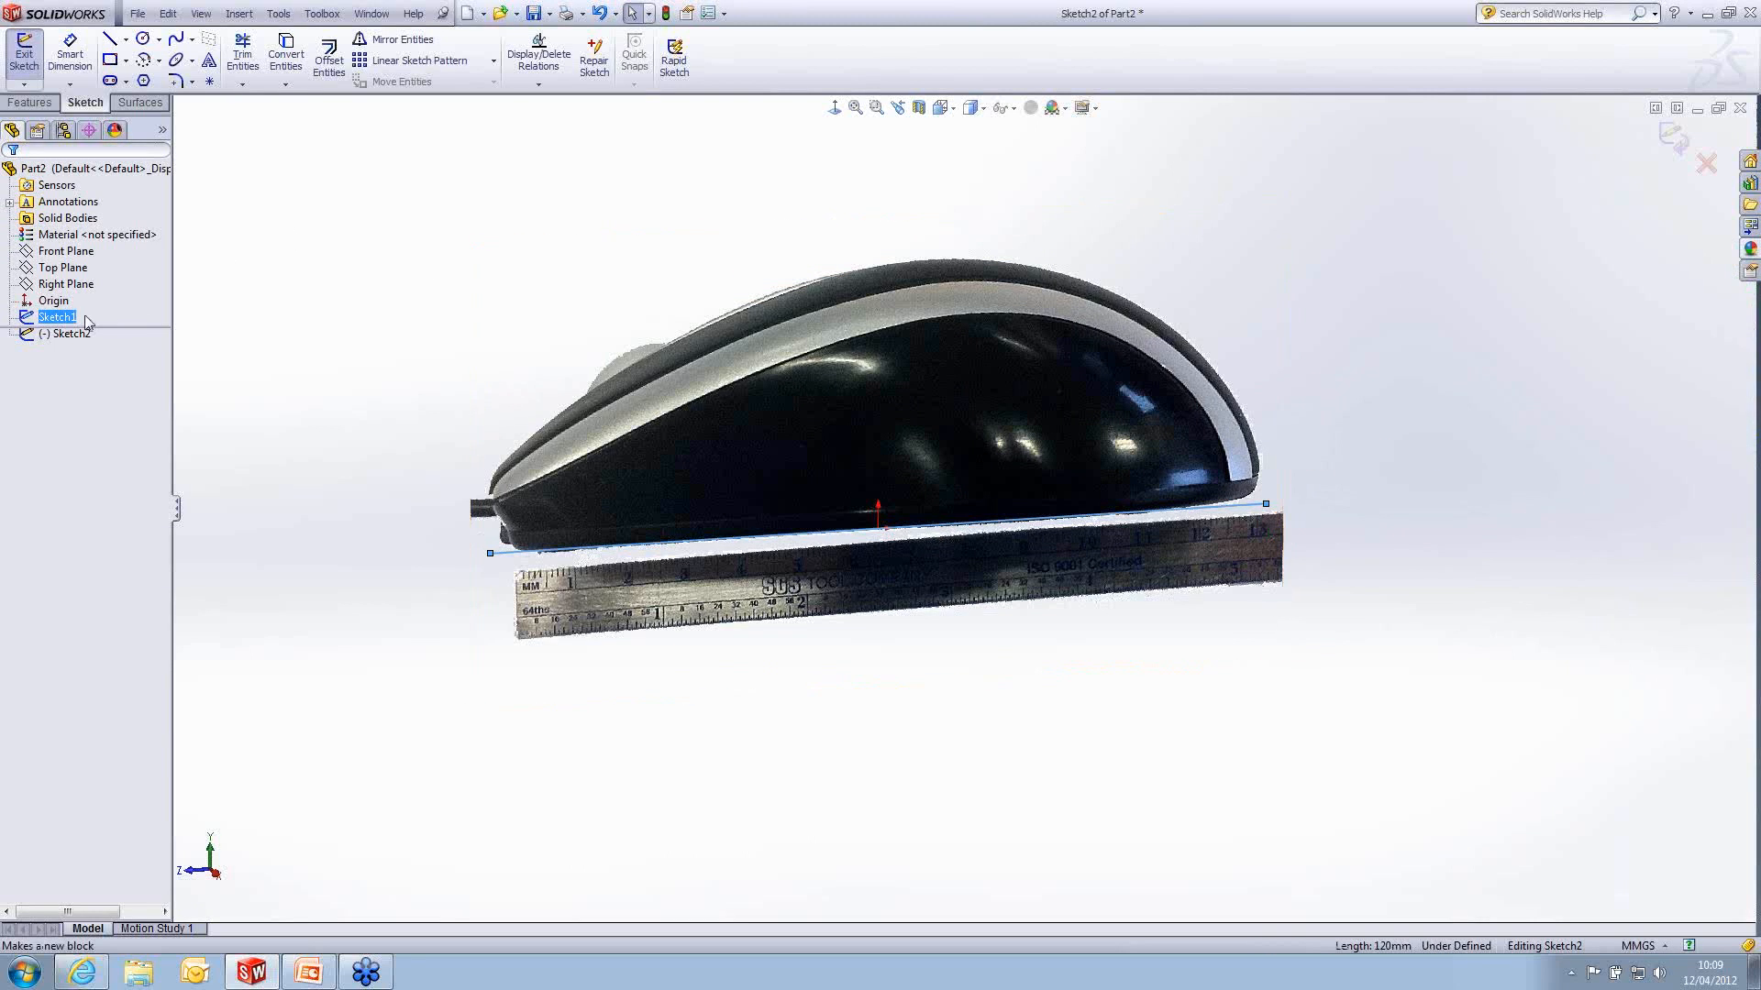
click(1671, 139)
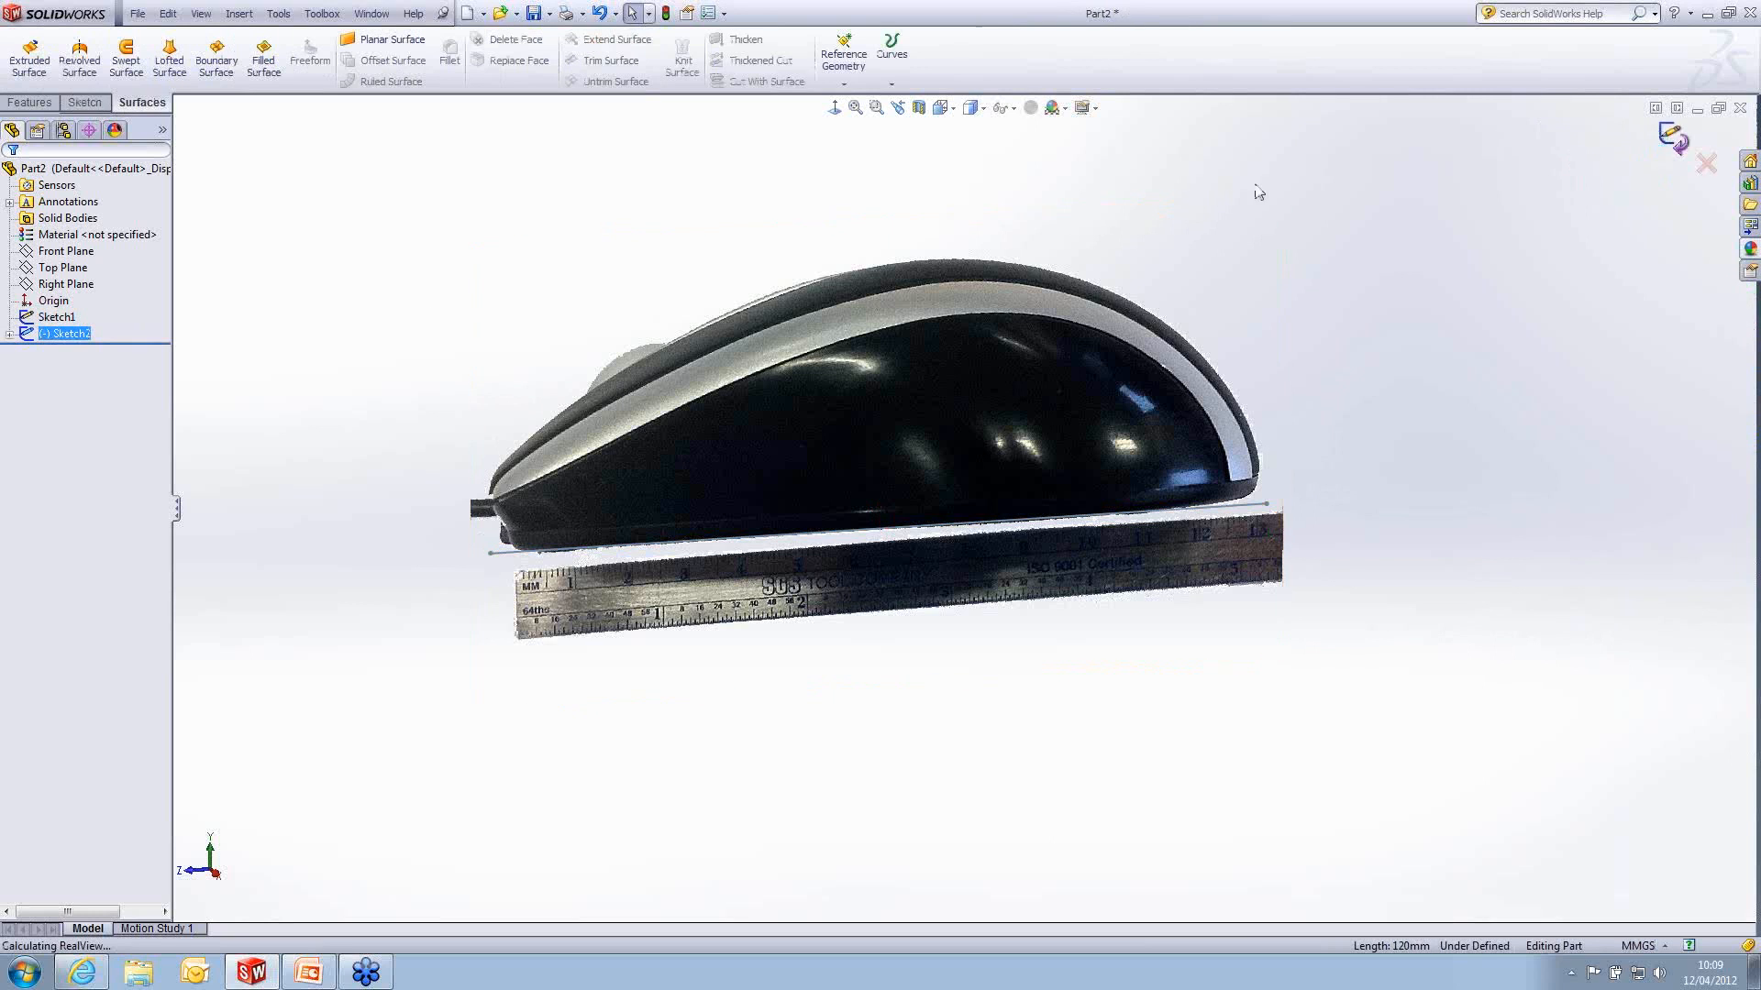
right_click(78, 312)
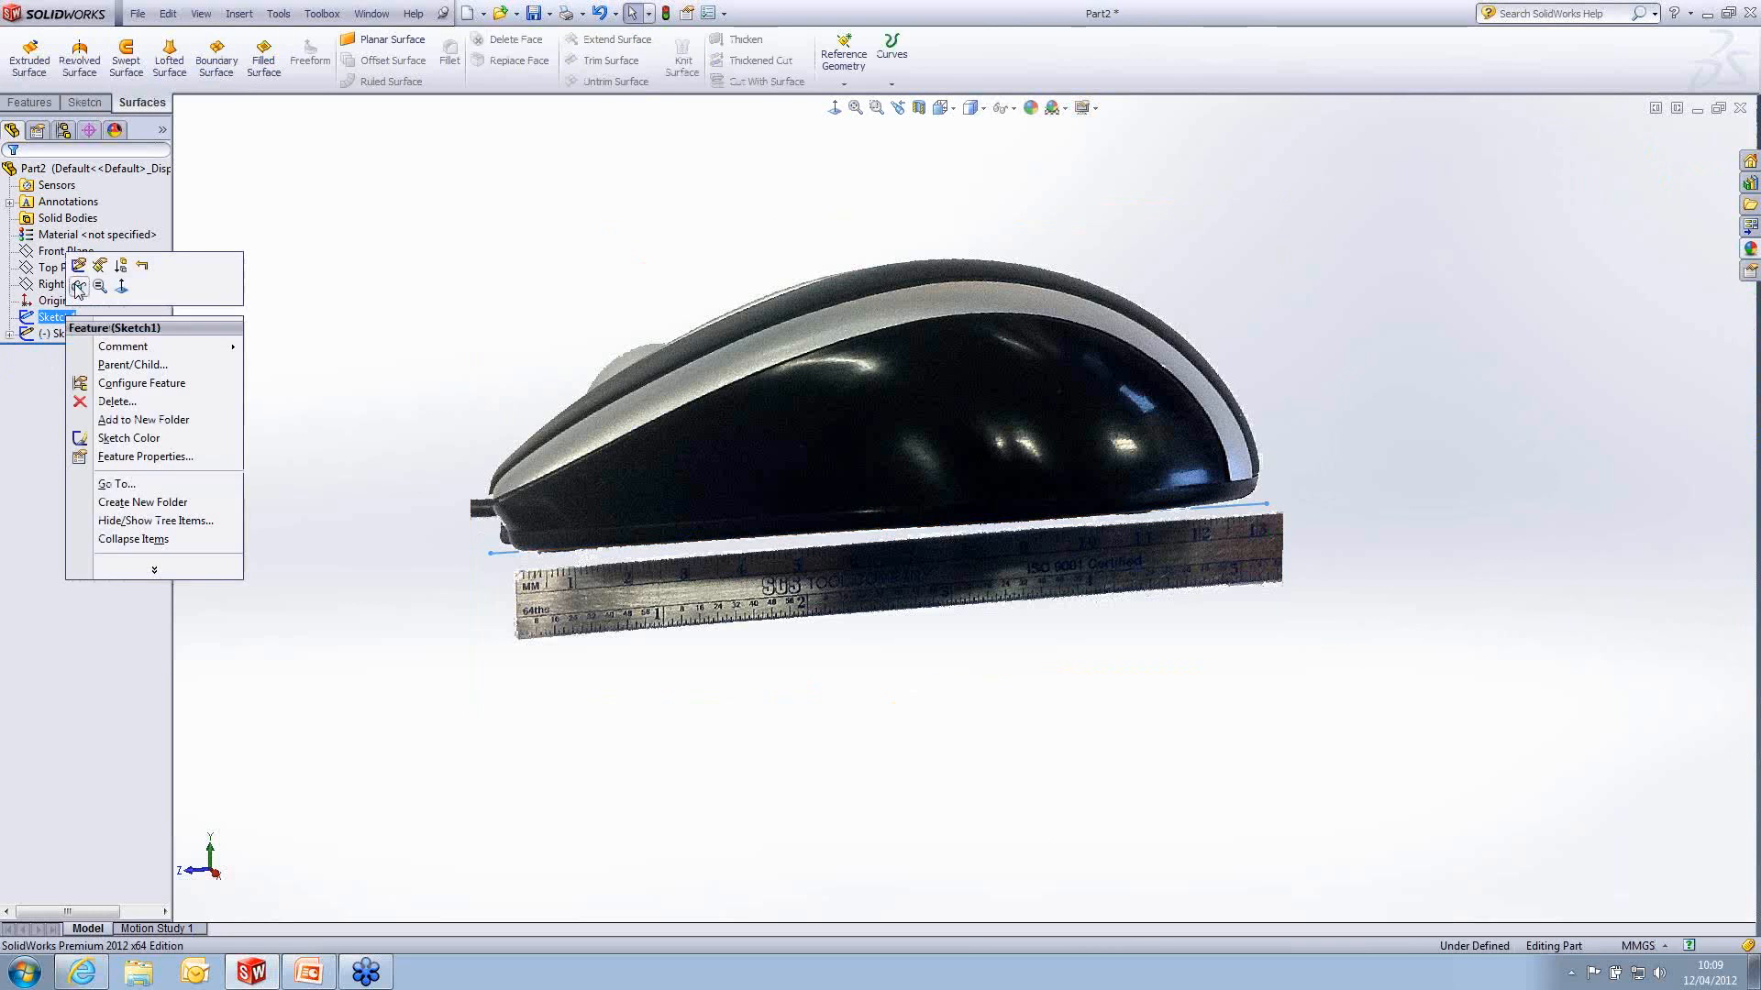
click(931, 161)
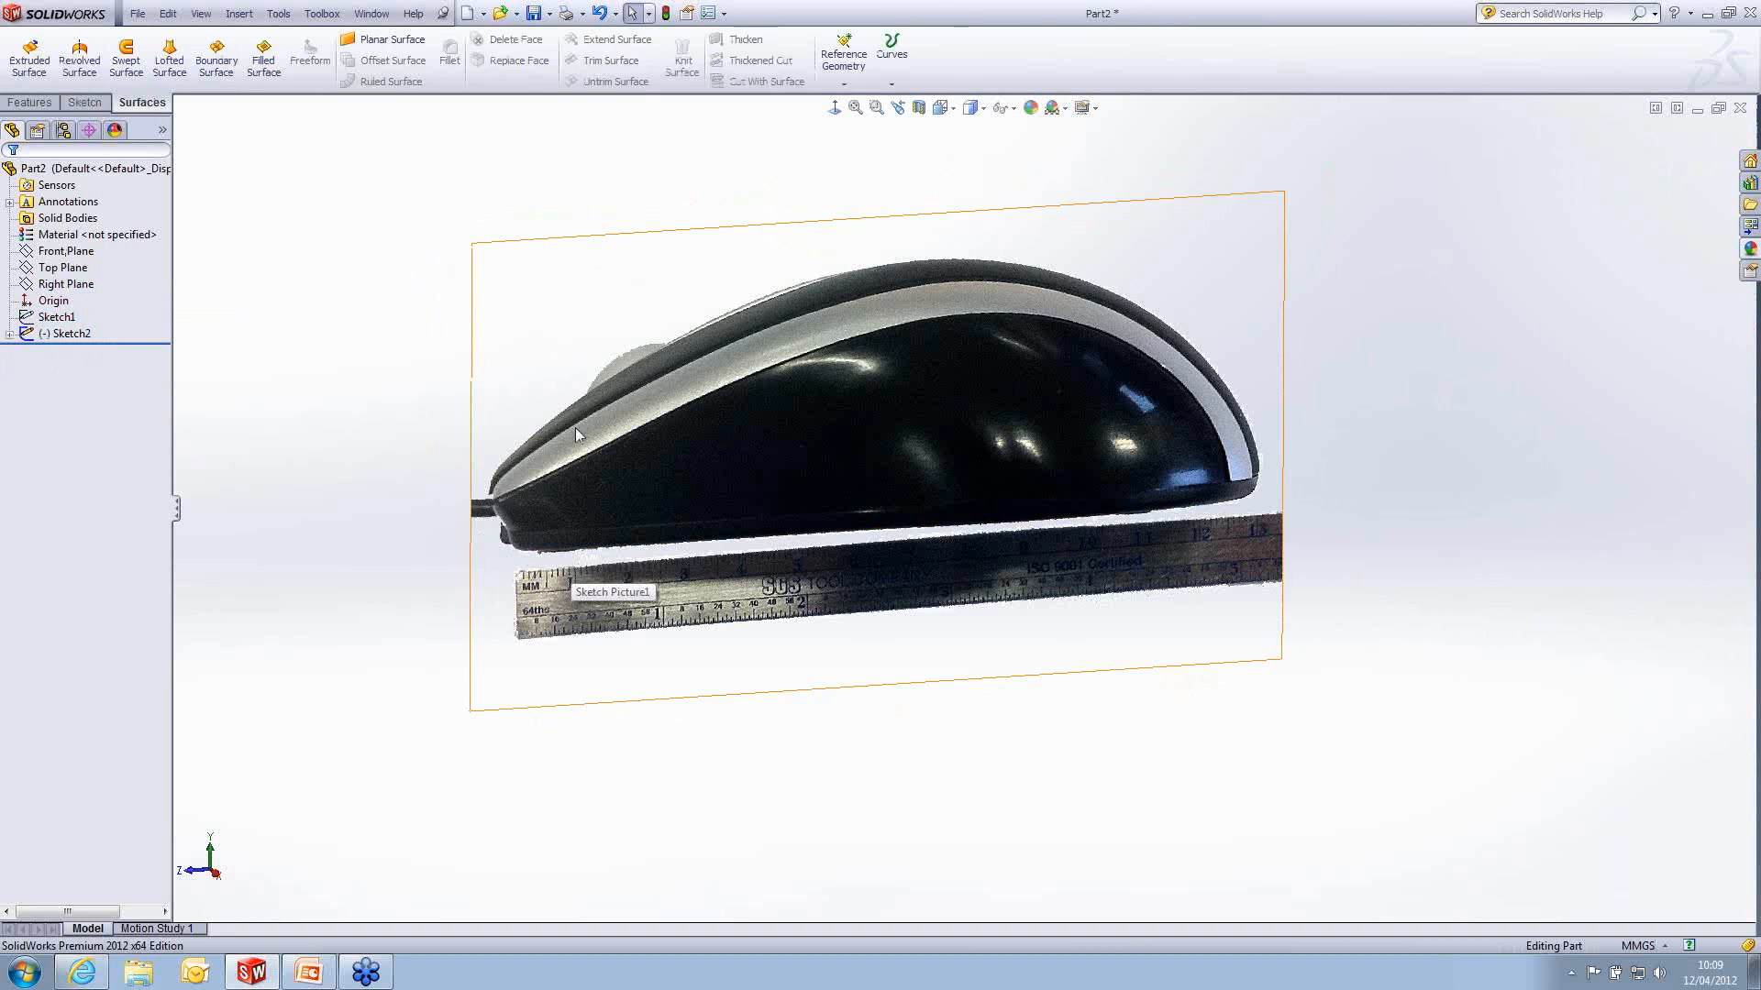
- Start a sketch on the Right Plane and draw a horizontal line through the origin along the pictured mouse's base
click(73, 270)
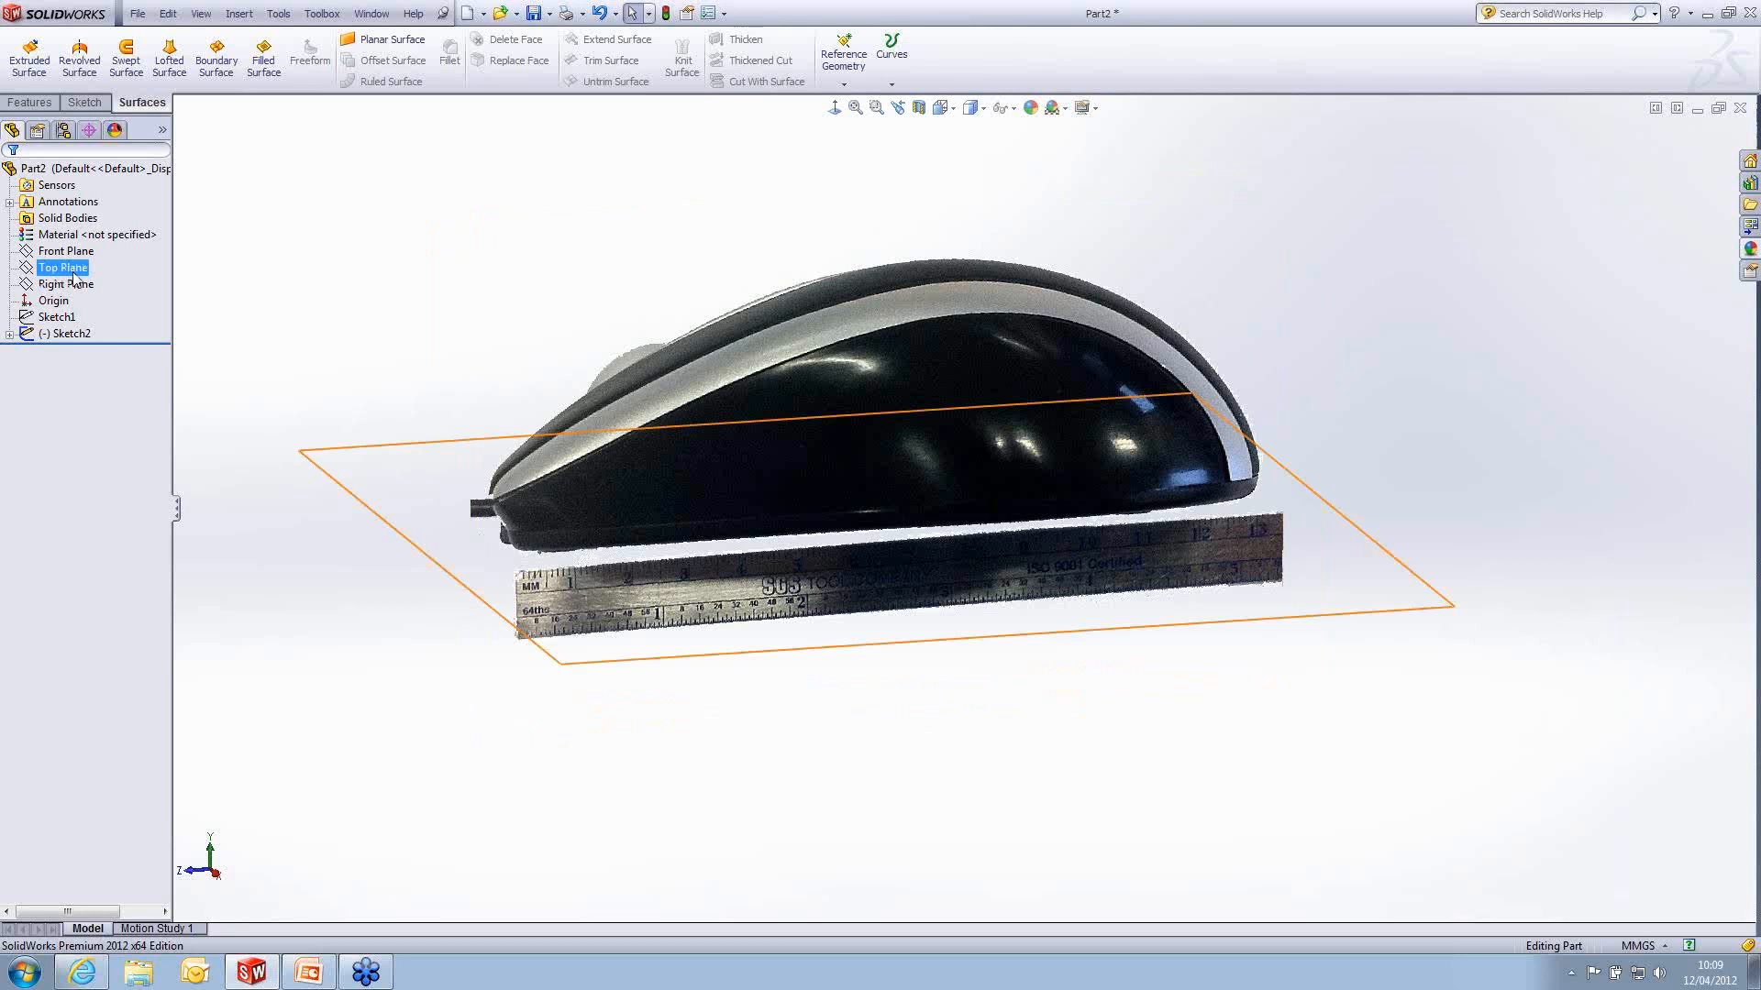
click(66, 283)
click(110, 255)
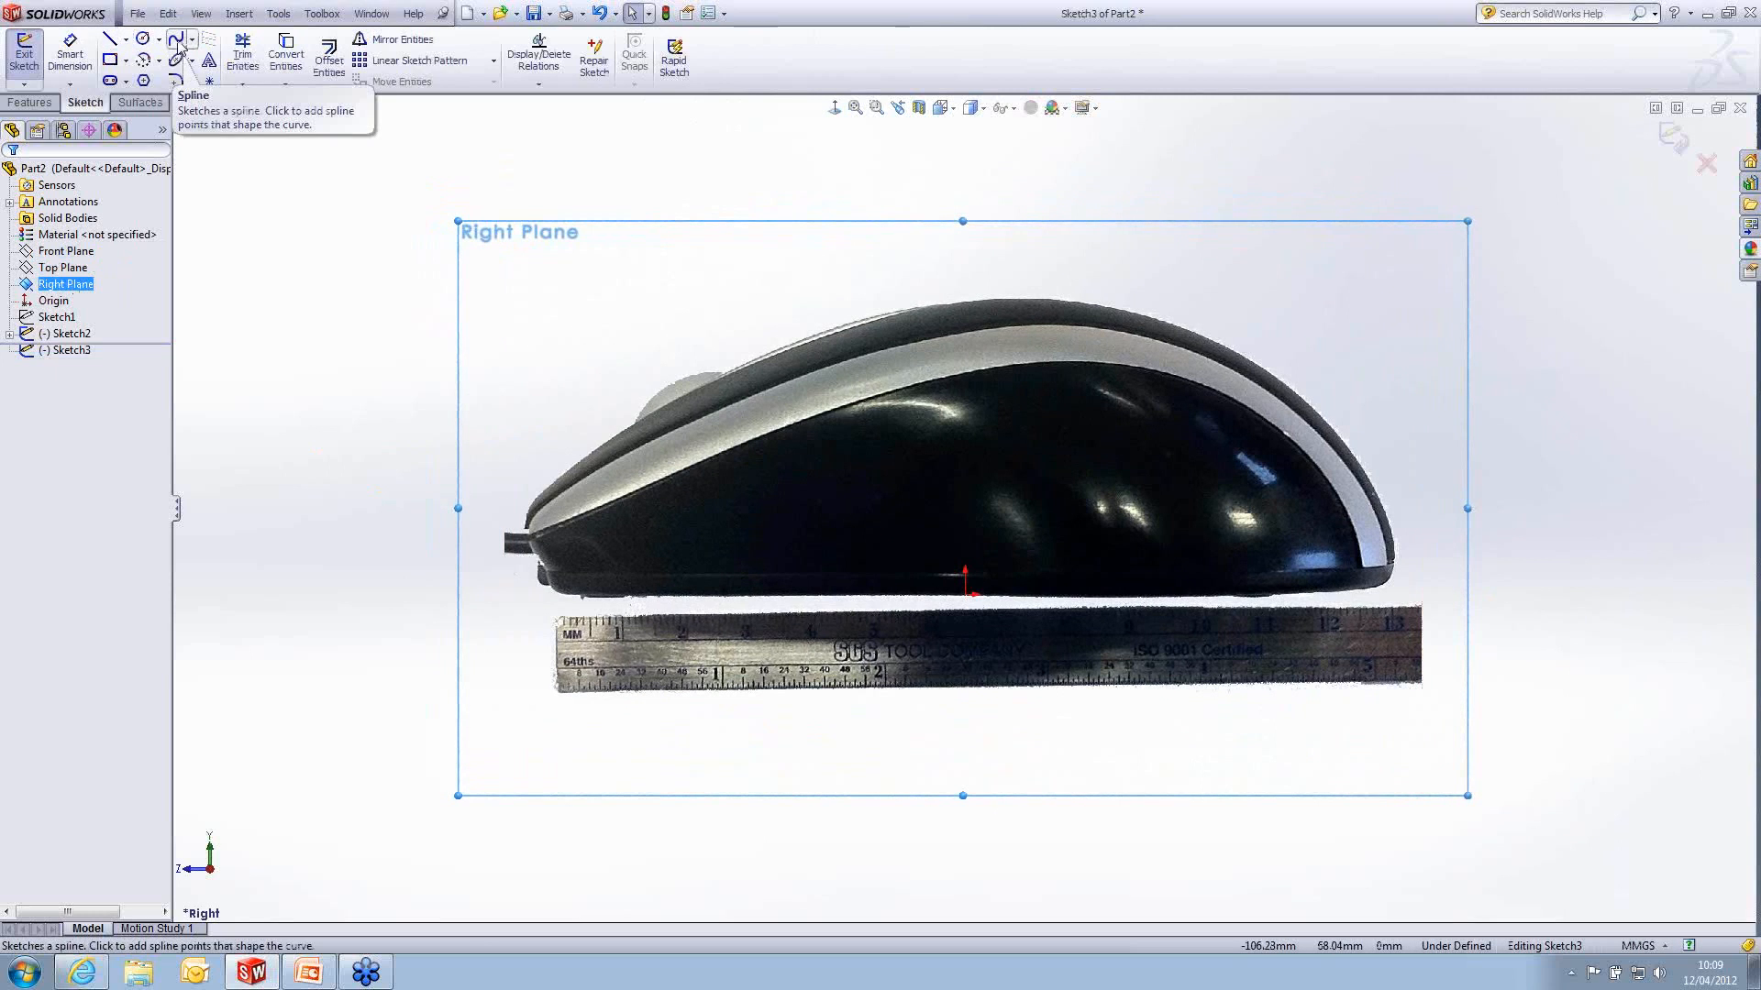
click(109, 39)
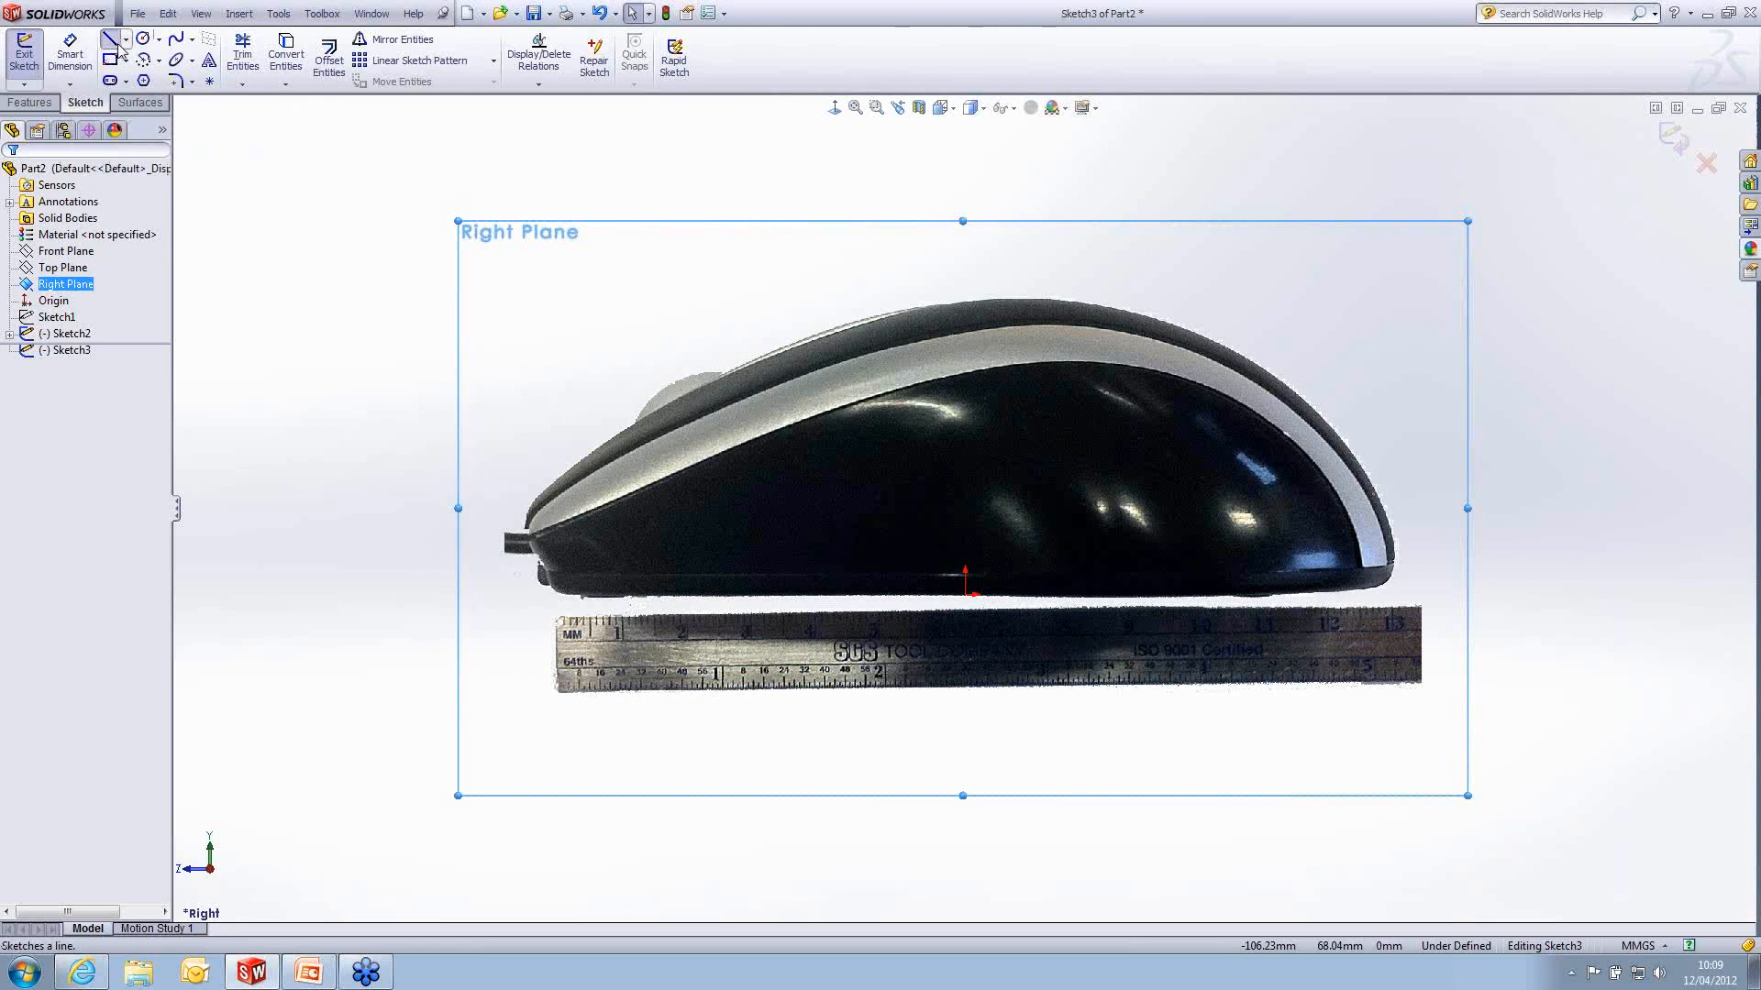
click(1371, 594)
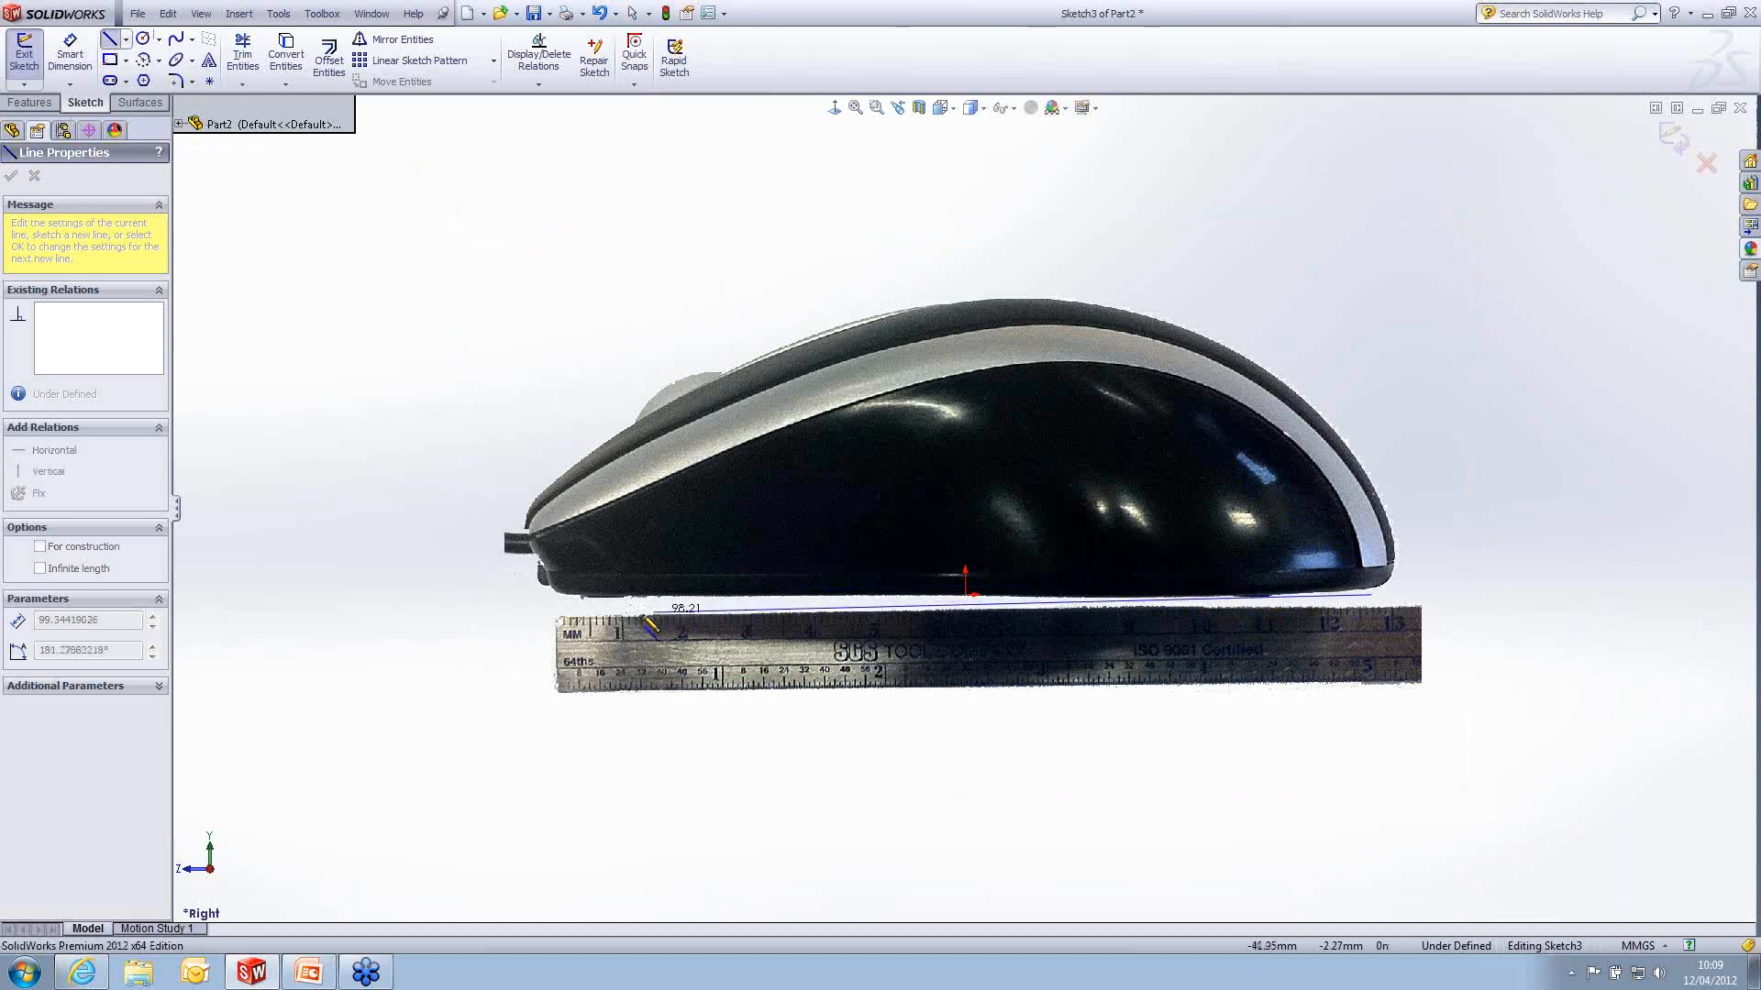
click(565, 594)
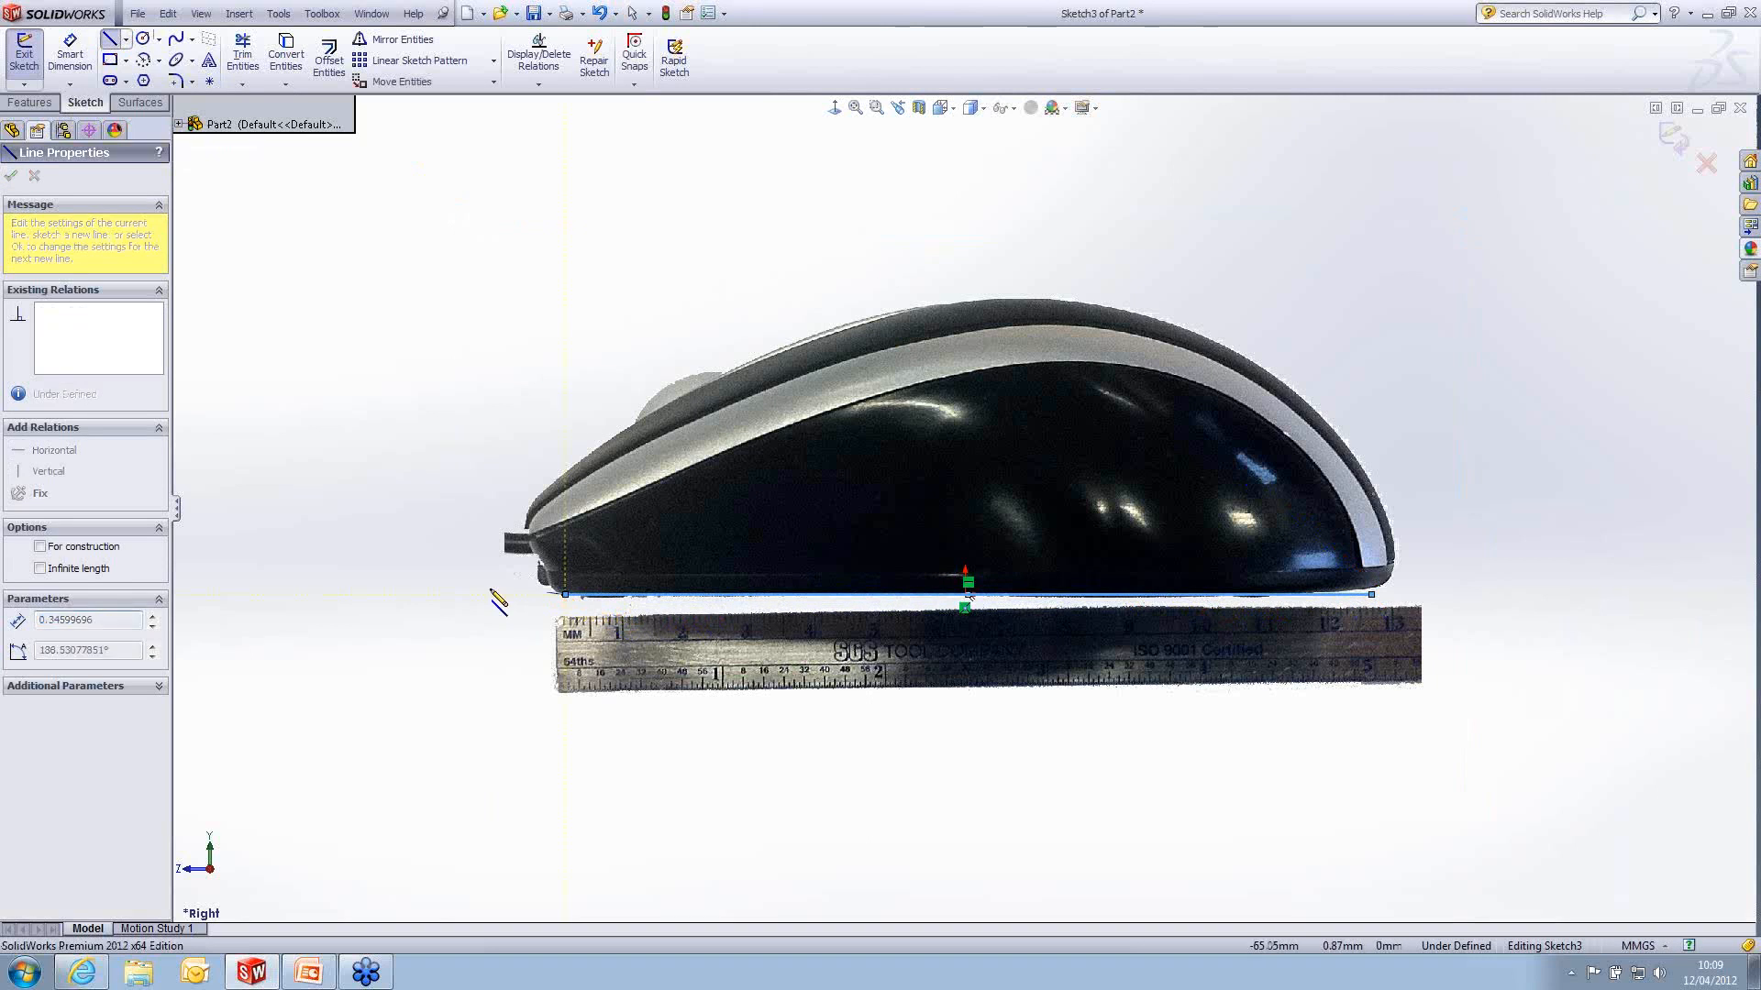
key(Escape)
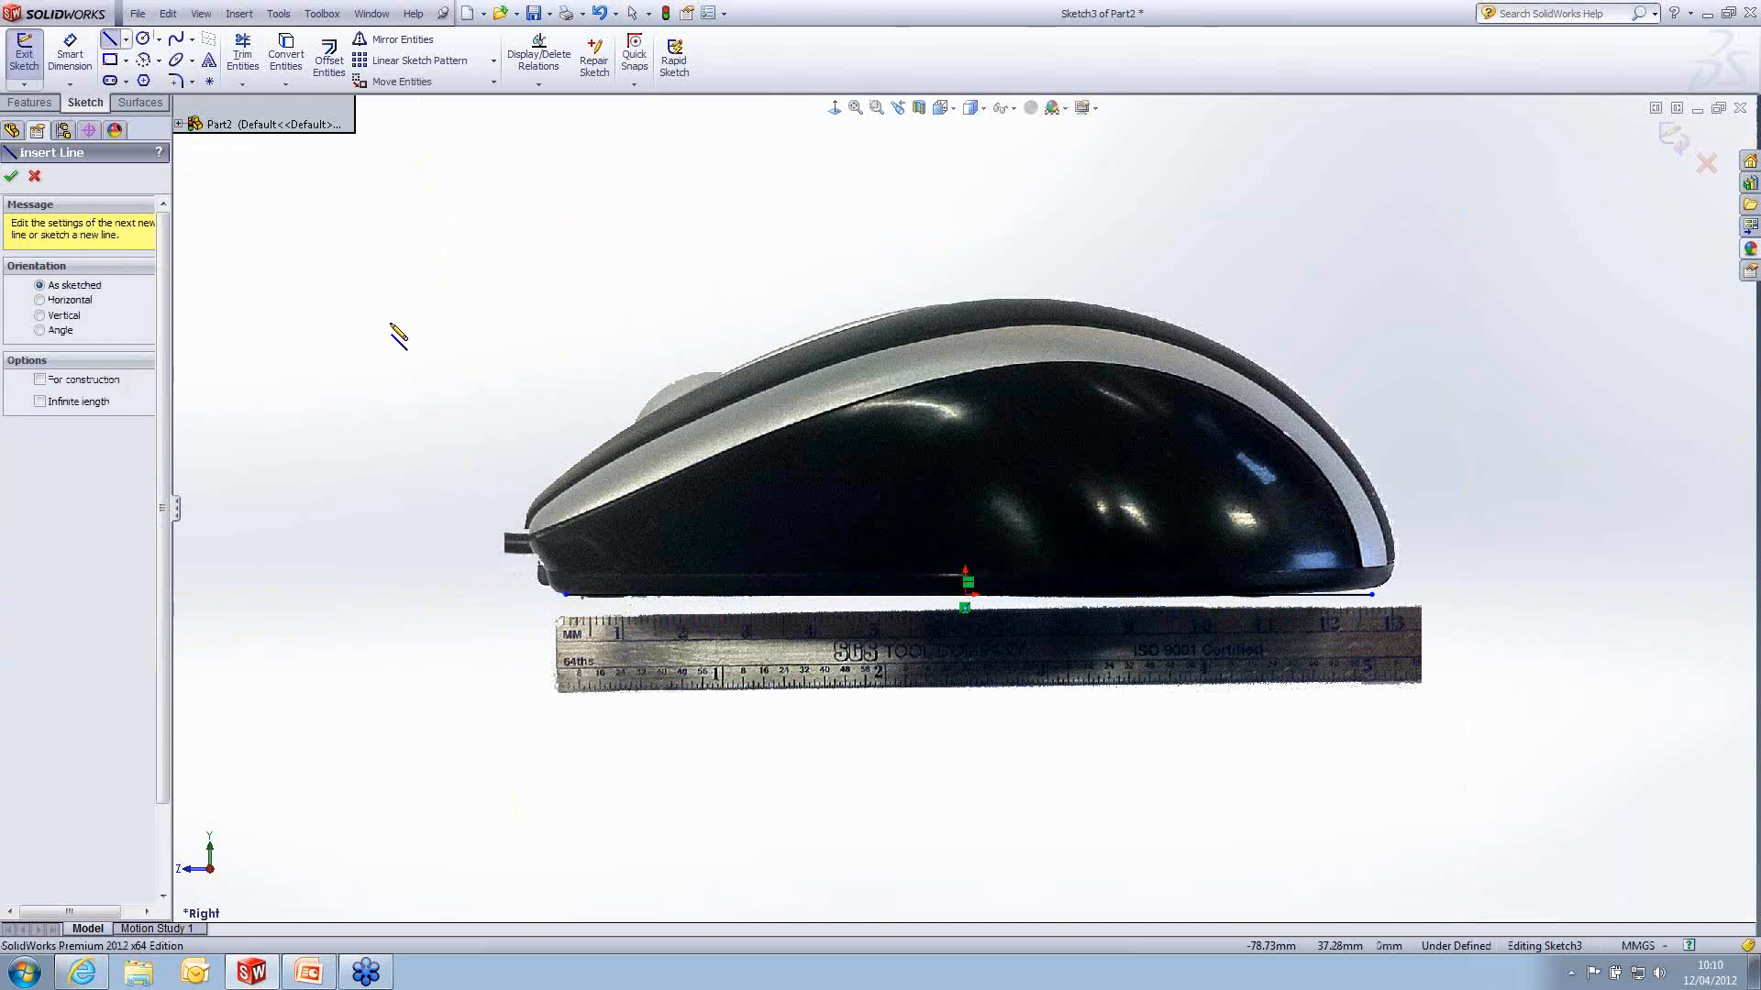
key(Escape)
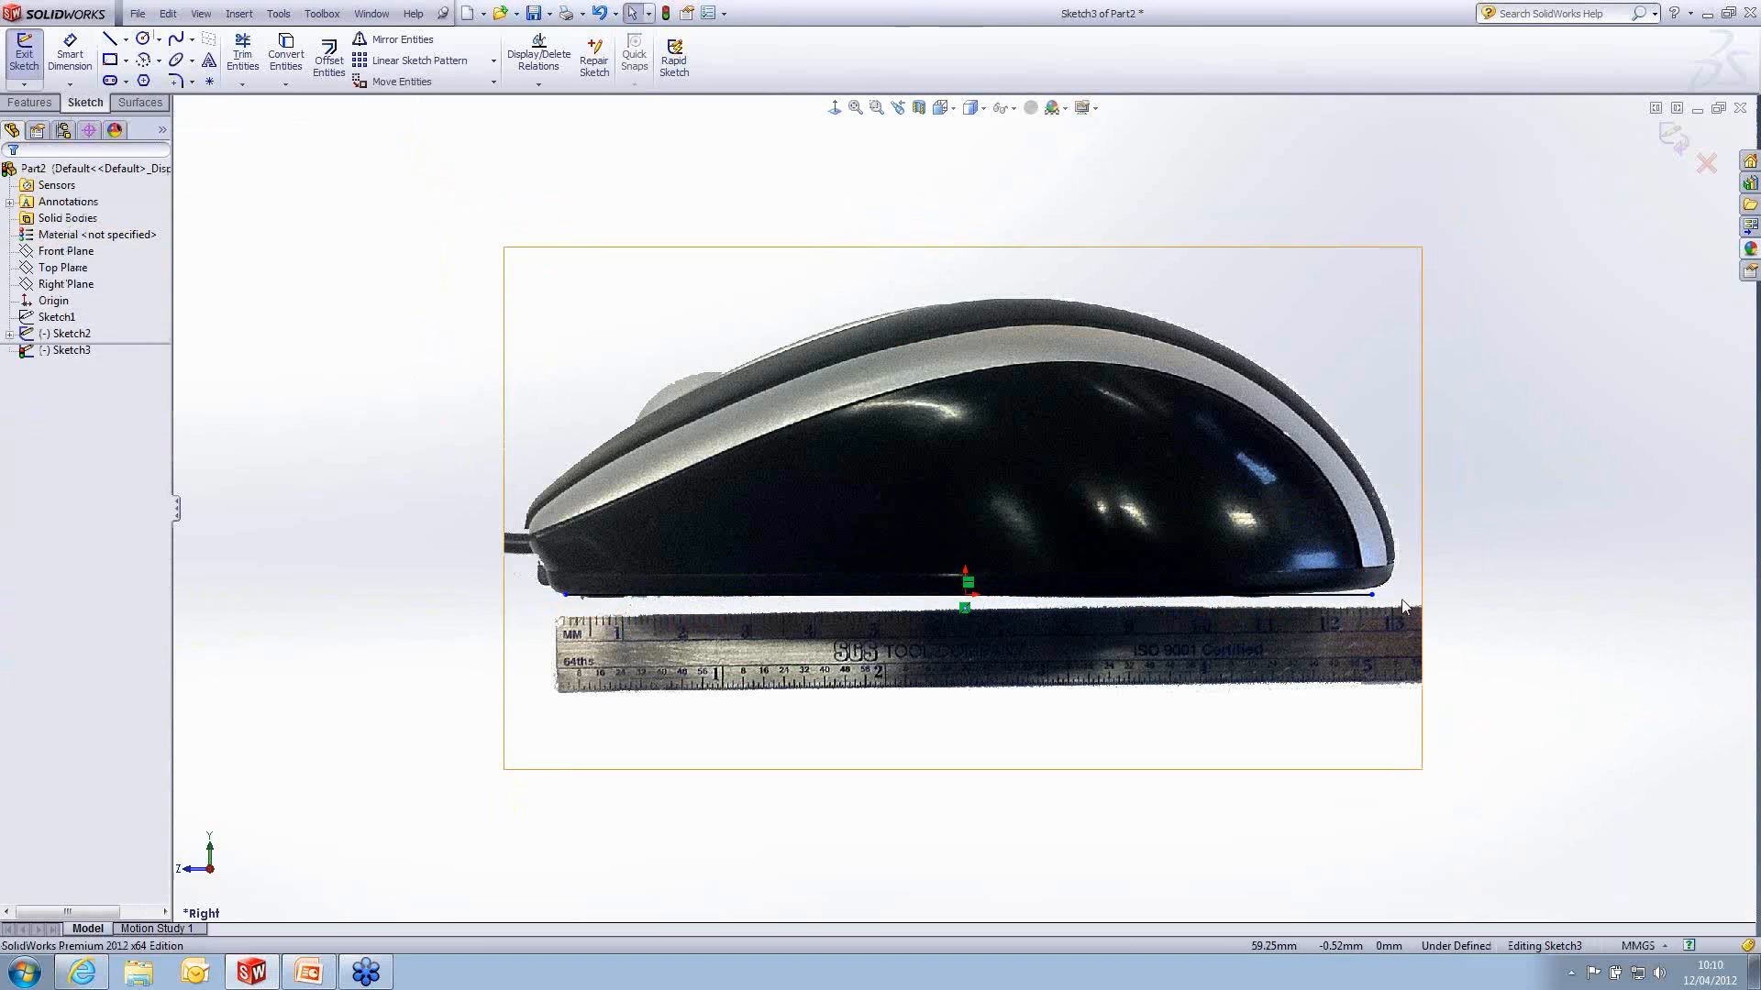
- Stretch the base line's ends to about 56.5 mm behind and 57 mm in front of the origin, matching the pictured mouse
click(1371, 595)
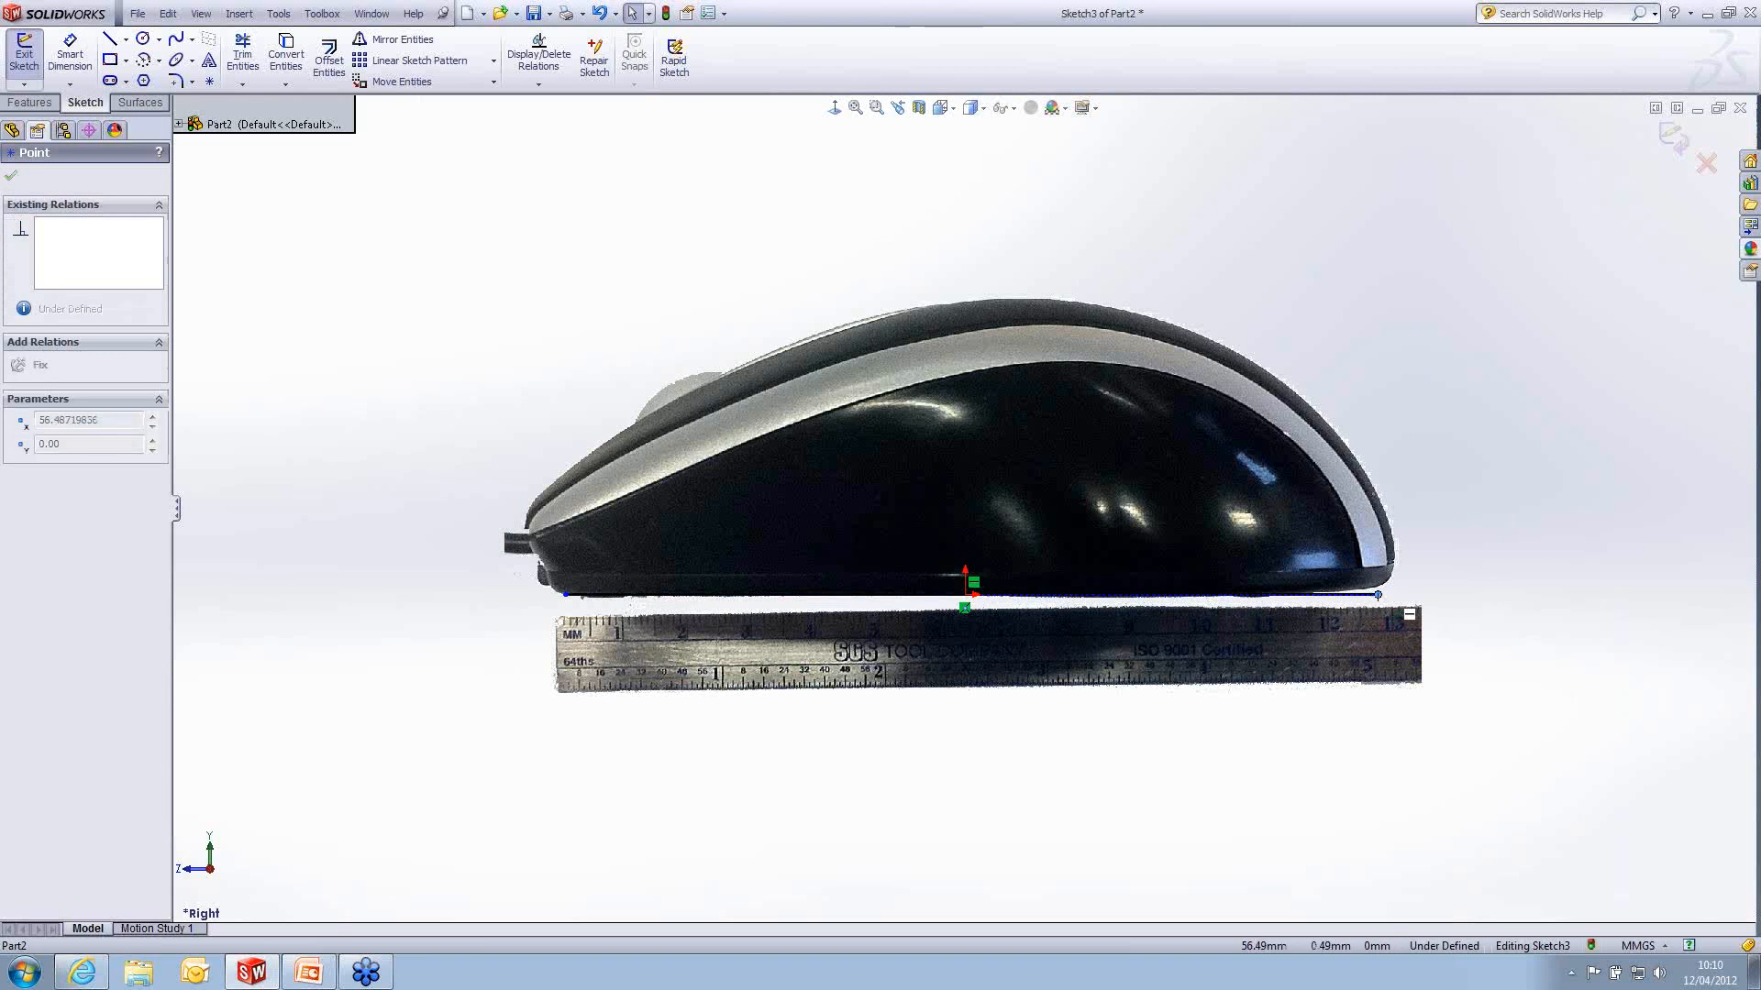
click(535, 594)
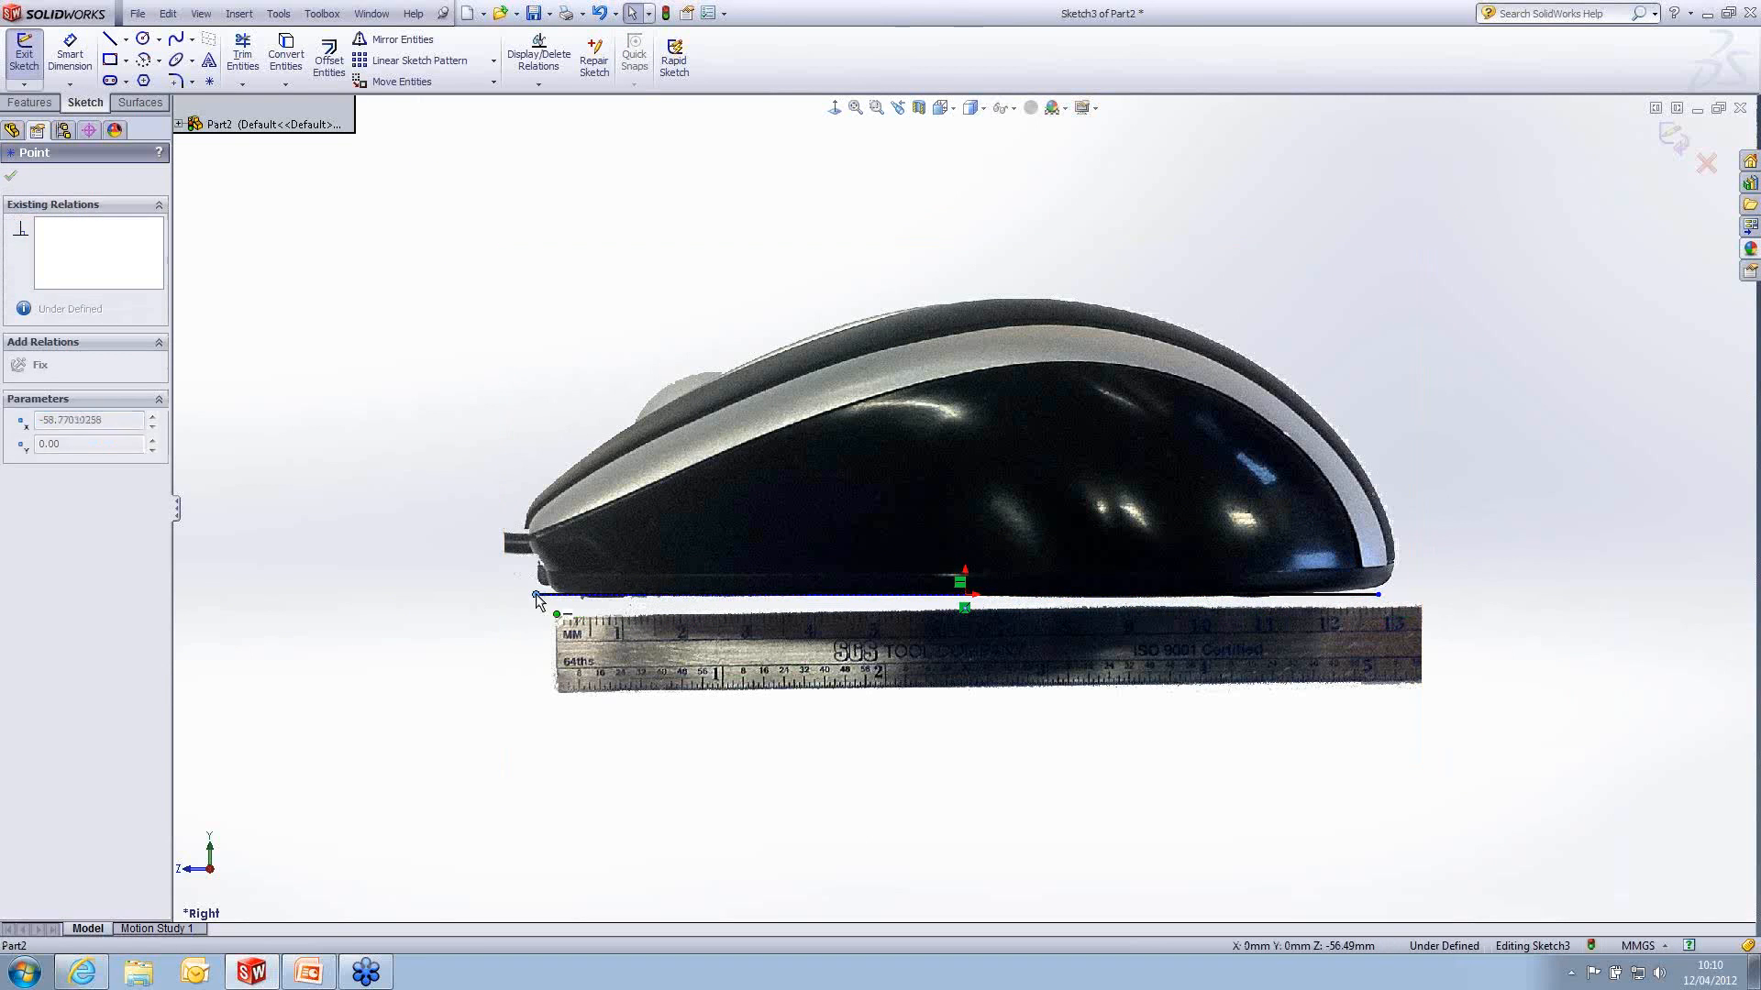
drag(546, 594, 550, 594)
- Draw a two-point spline about 10 mm long from the base line's front end up to the mouse's nose
click(177, 38)
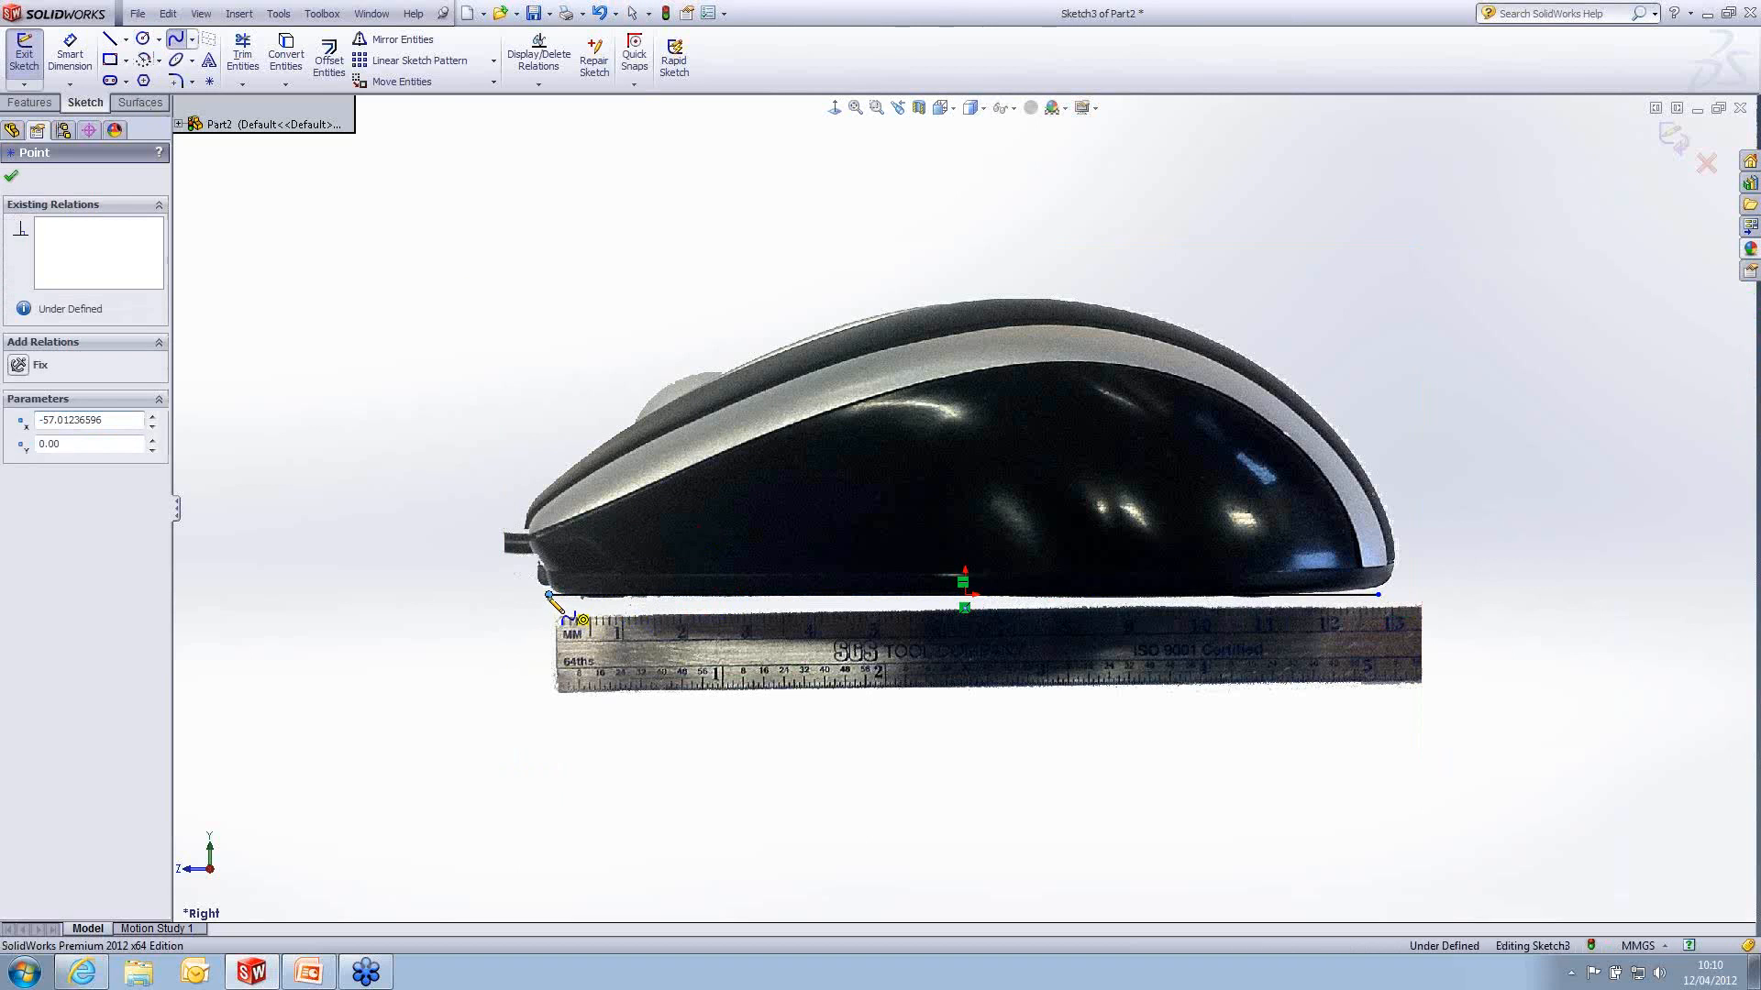
click(548, 595)
double_click(526, 529)
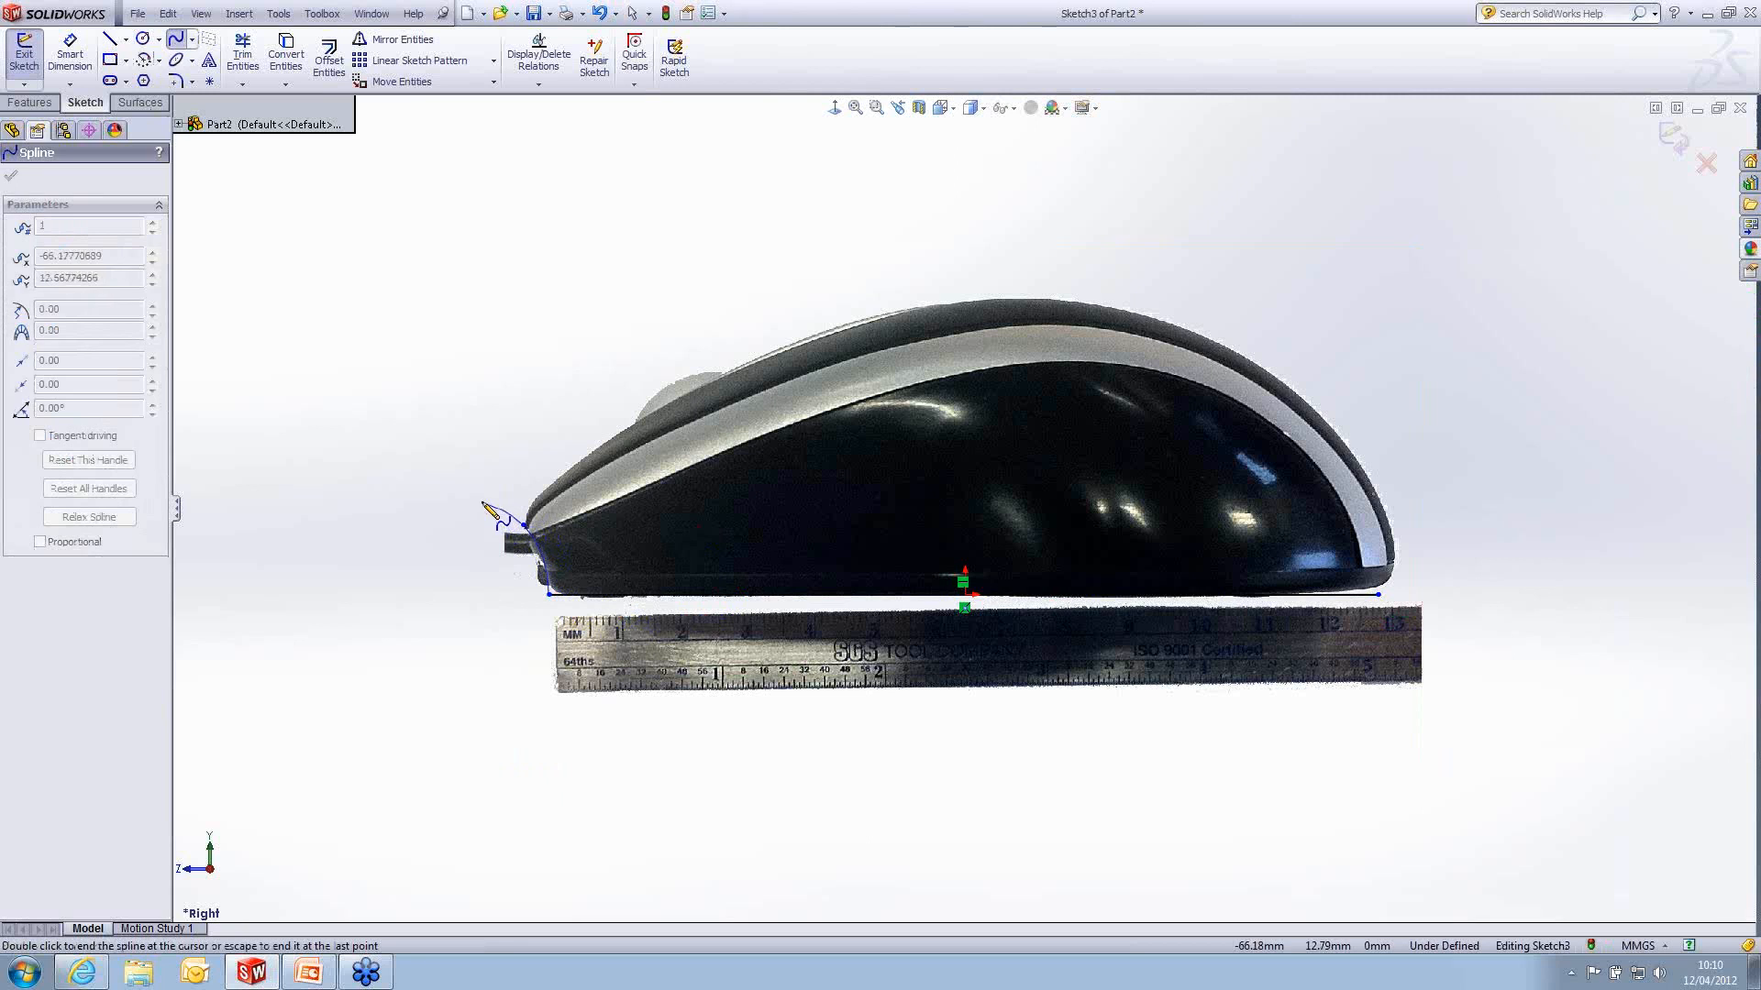
key(Escape)
- Bend the short front spline at its lower end to a tangent angle of about 93.4° to follow the pictured nose
click(538, 569)
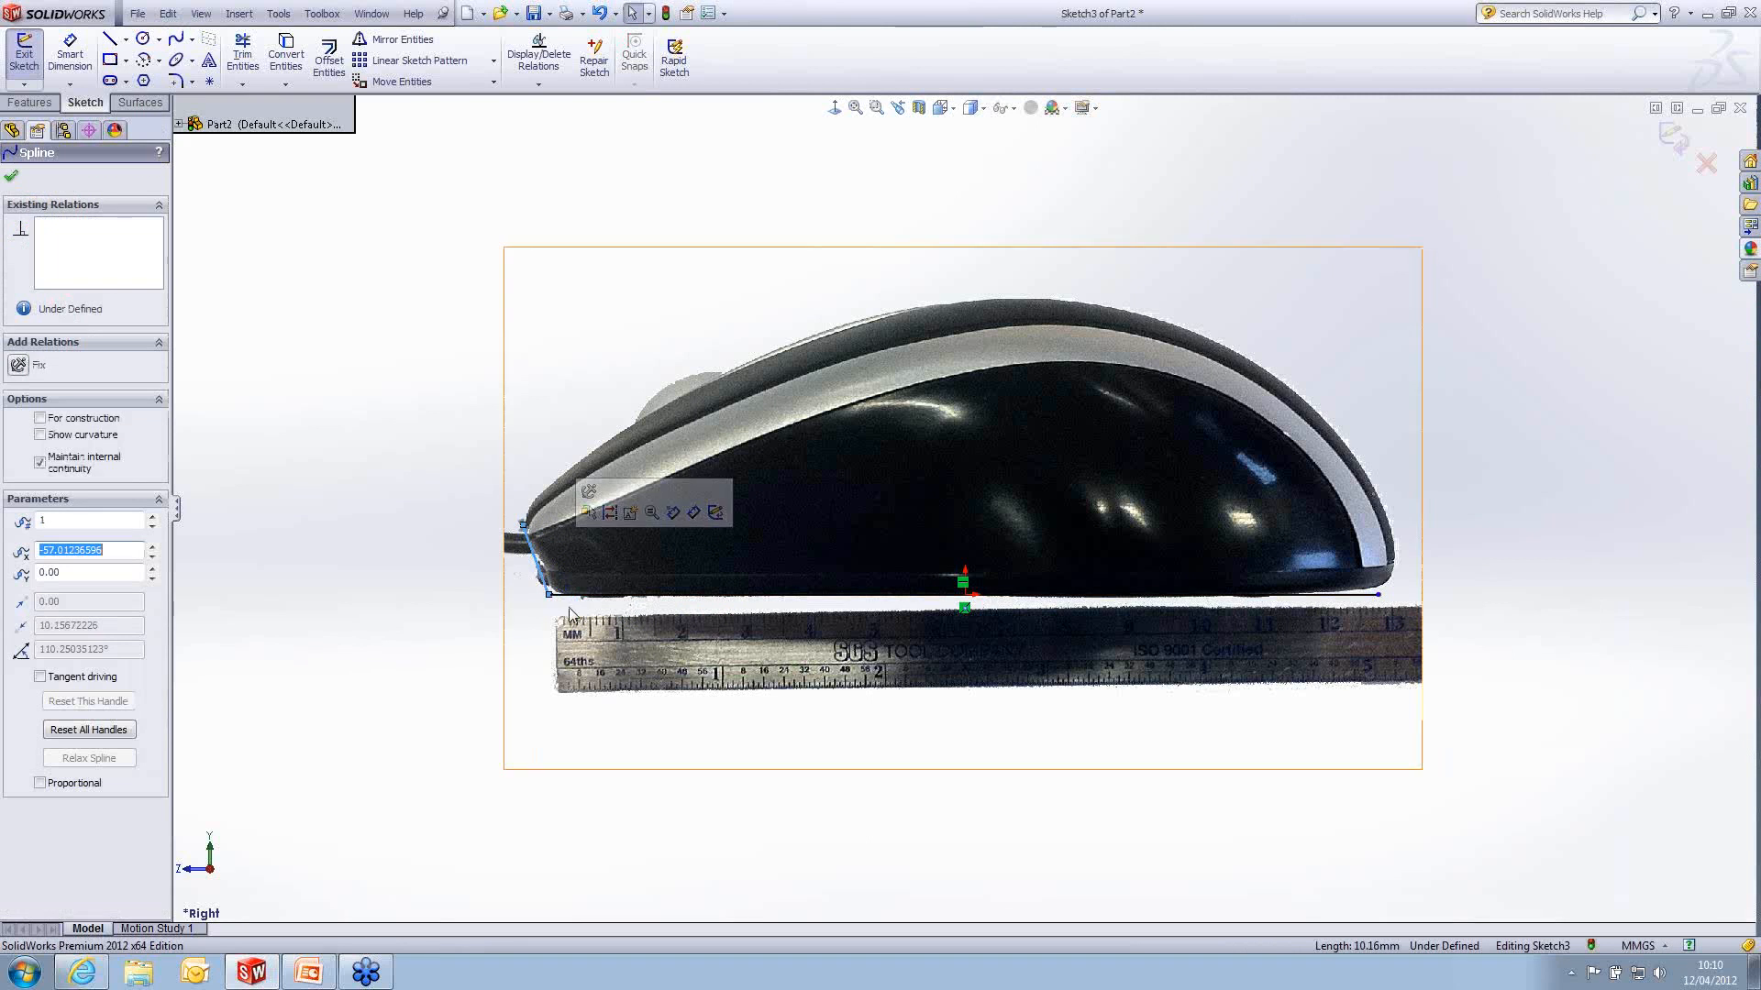
scroll(543, 577, down, 3)
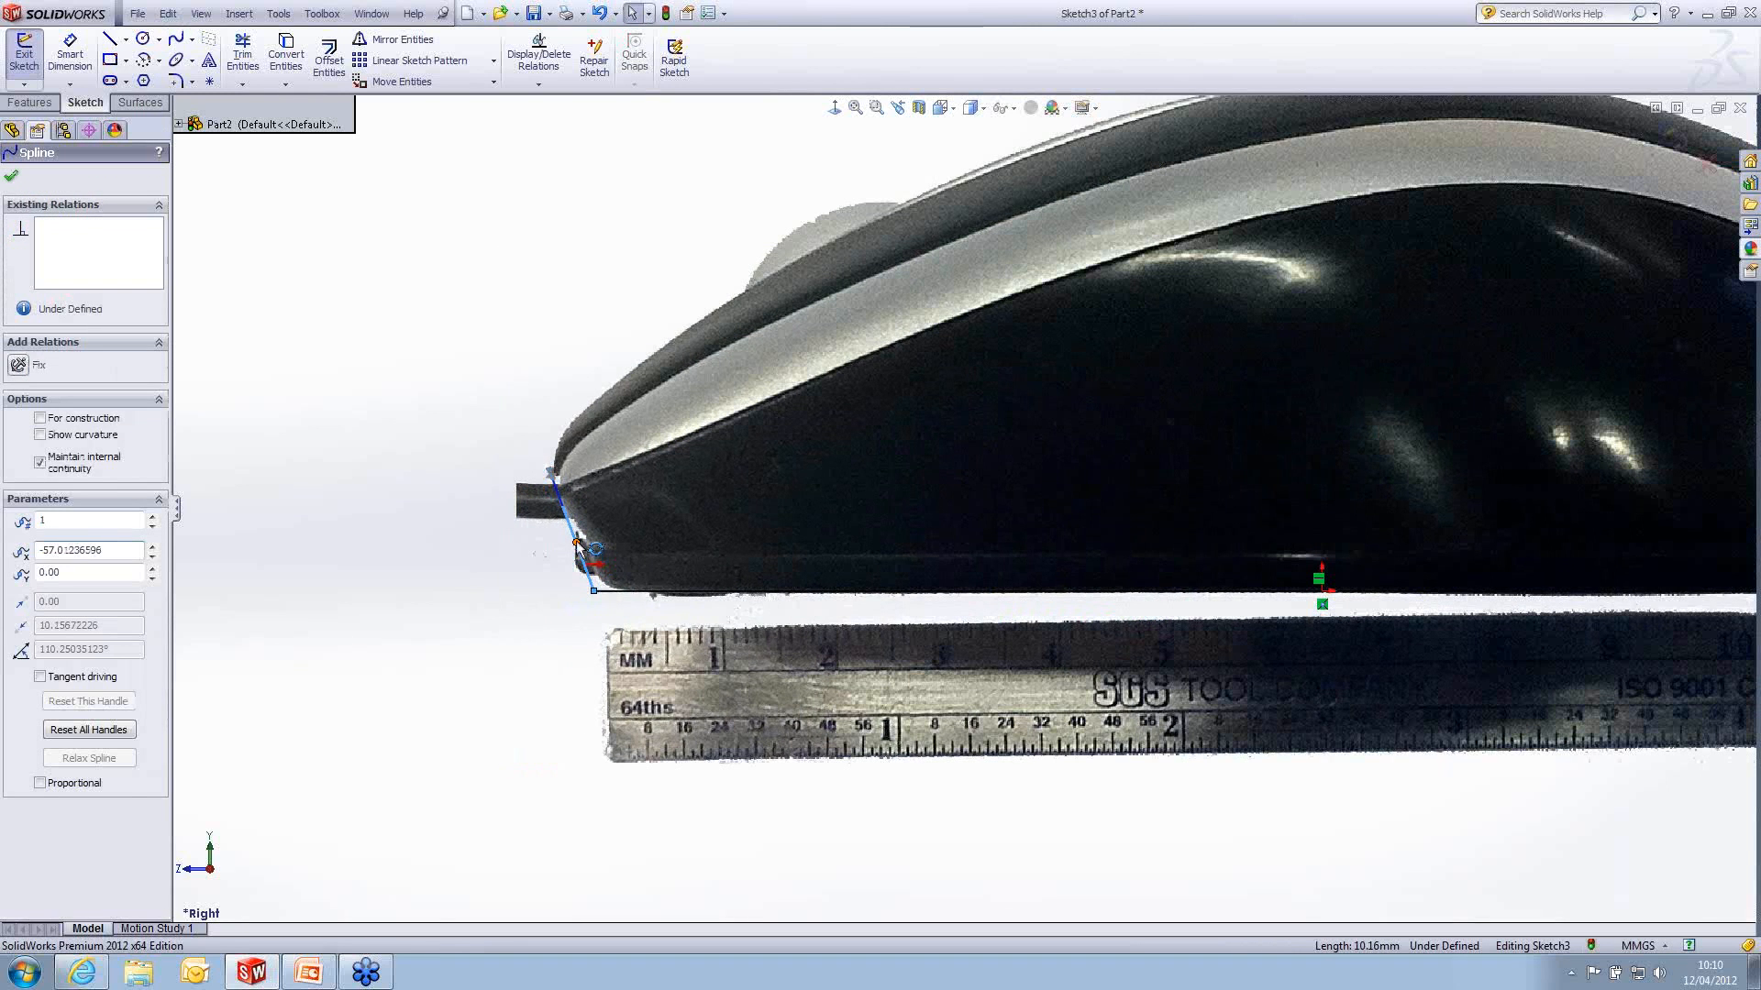
mouse_move(578, 543)
mouse_down()
mouse_move(602, 521)
mouse_move(591, 551)
mouse_up()
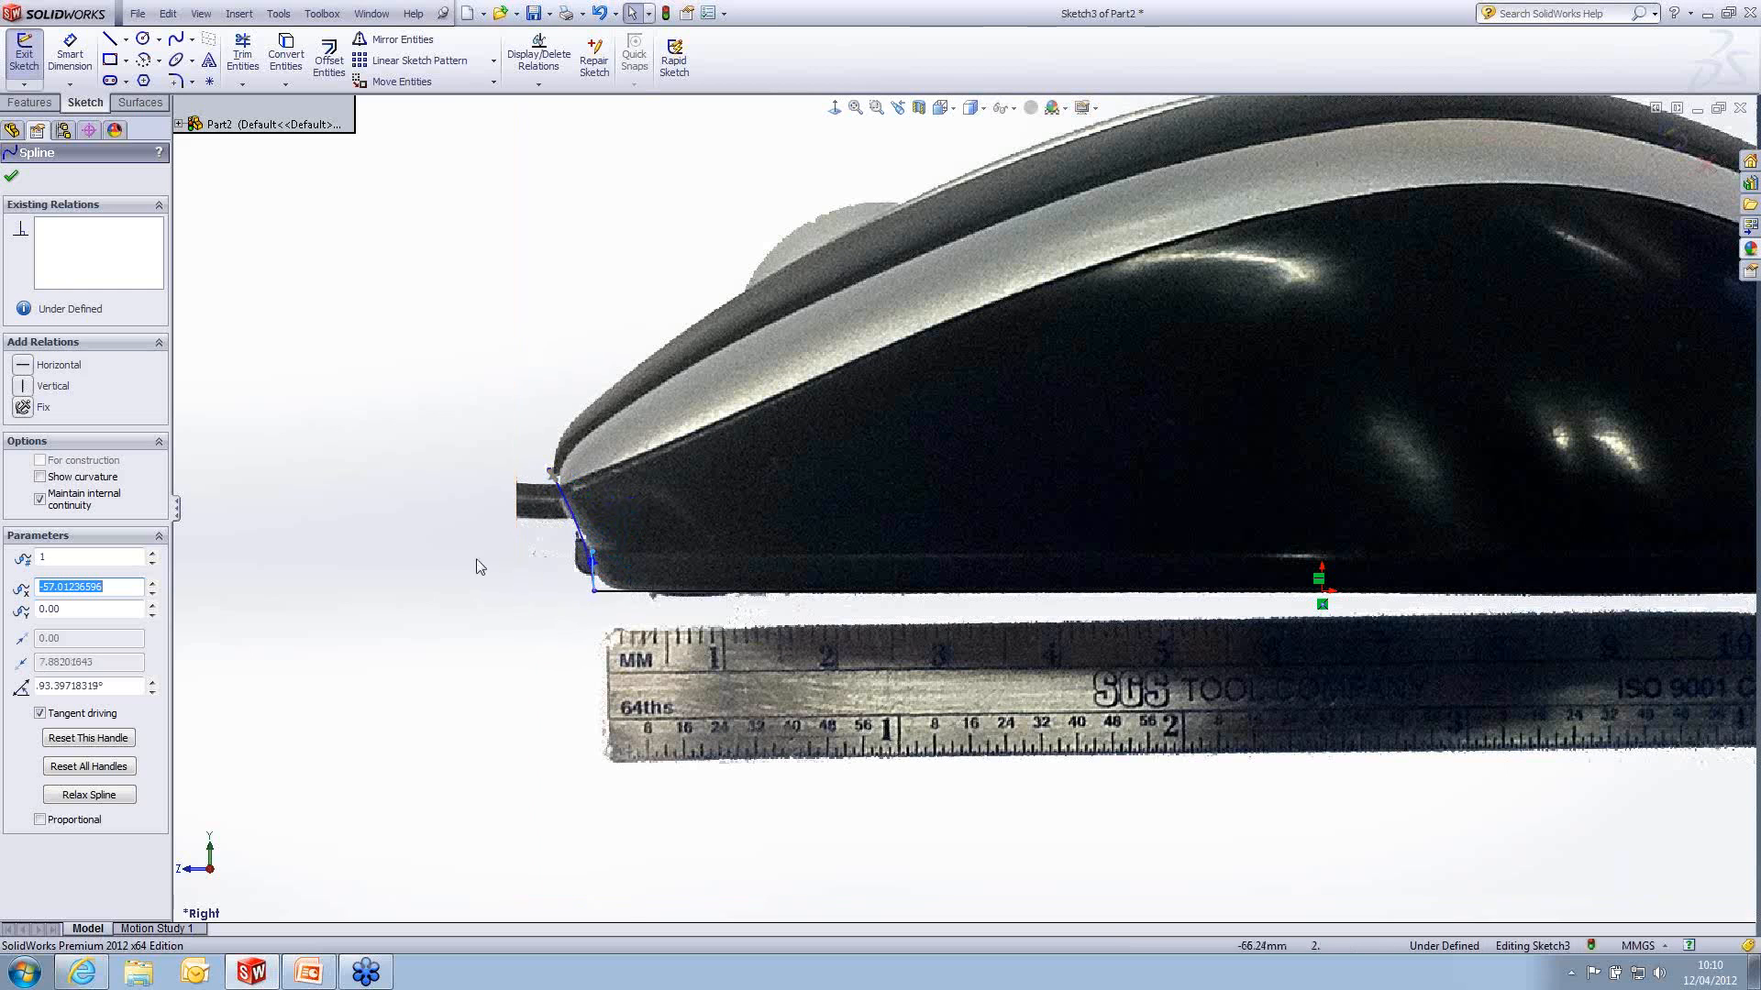
click(444, 557)
scroll(1037, 524, up, 3)
scroll(1505, 389, down, 1)
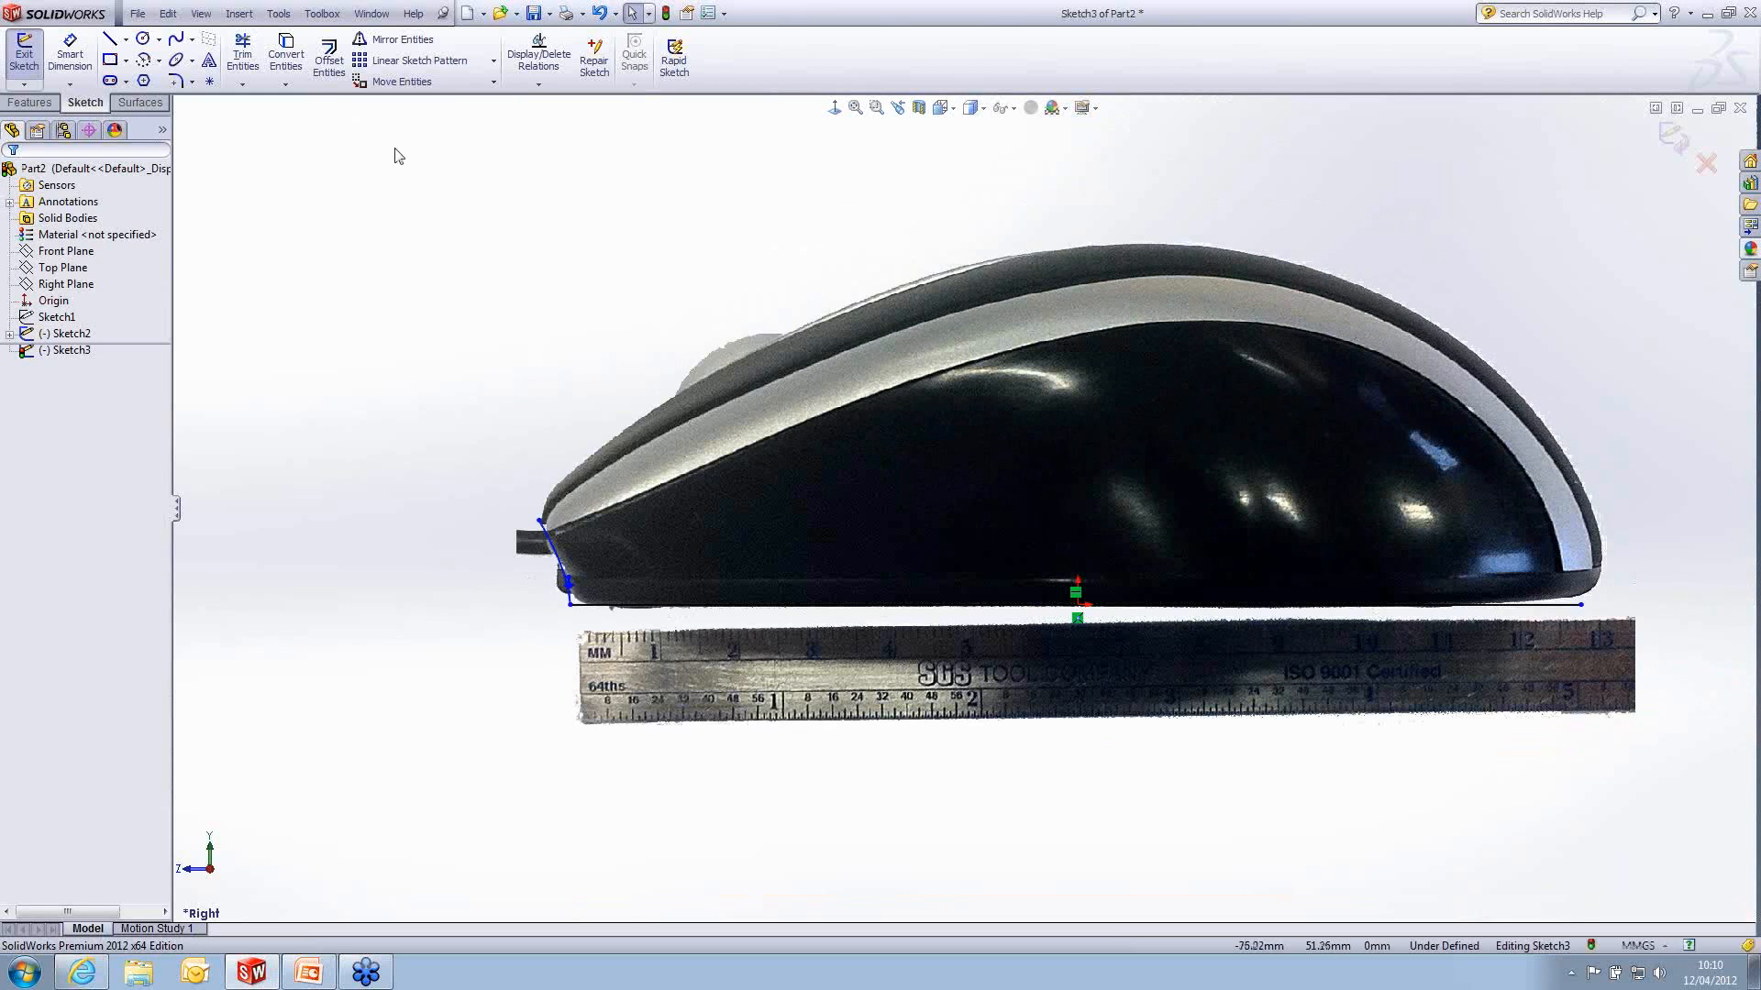
- Draw a four-point spline over the mouse's back, from the short front spline's upper end to the base line's rear end
click(175, 39)
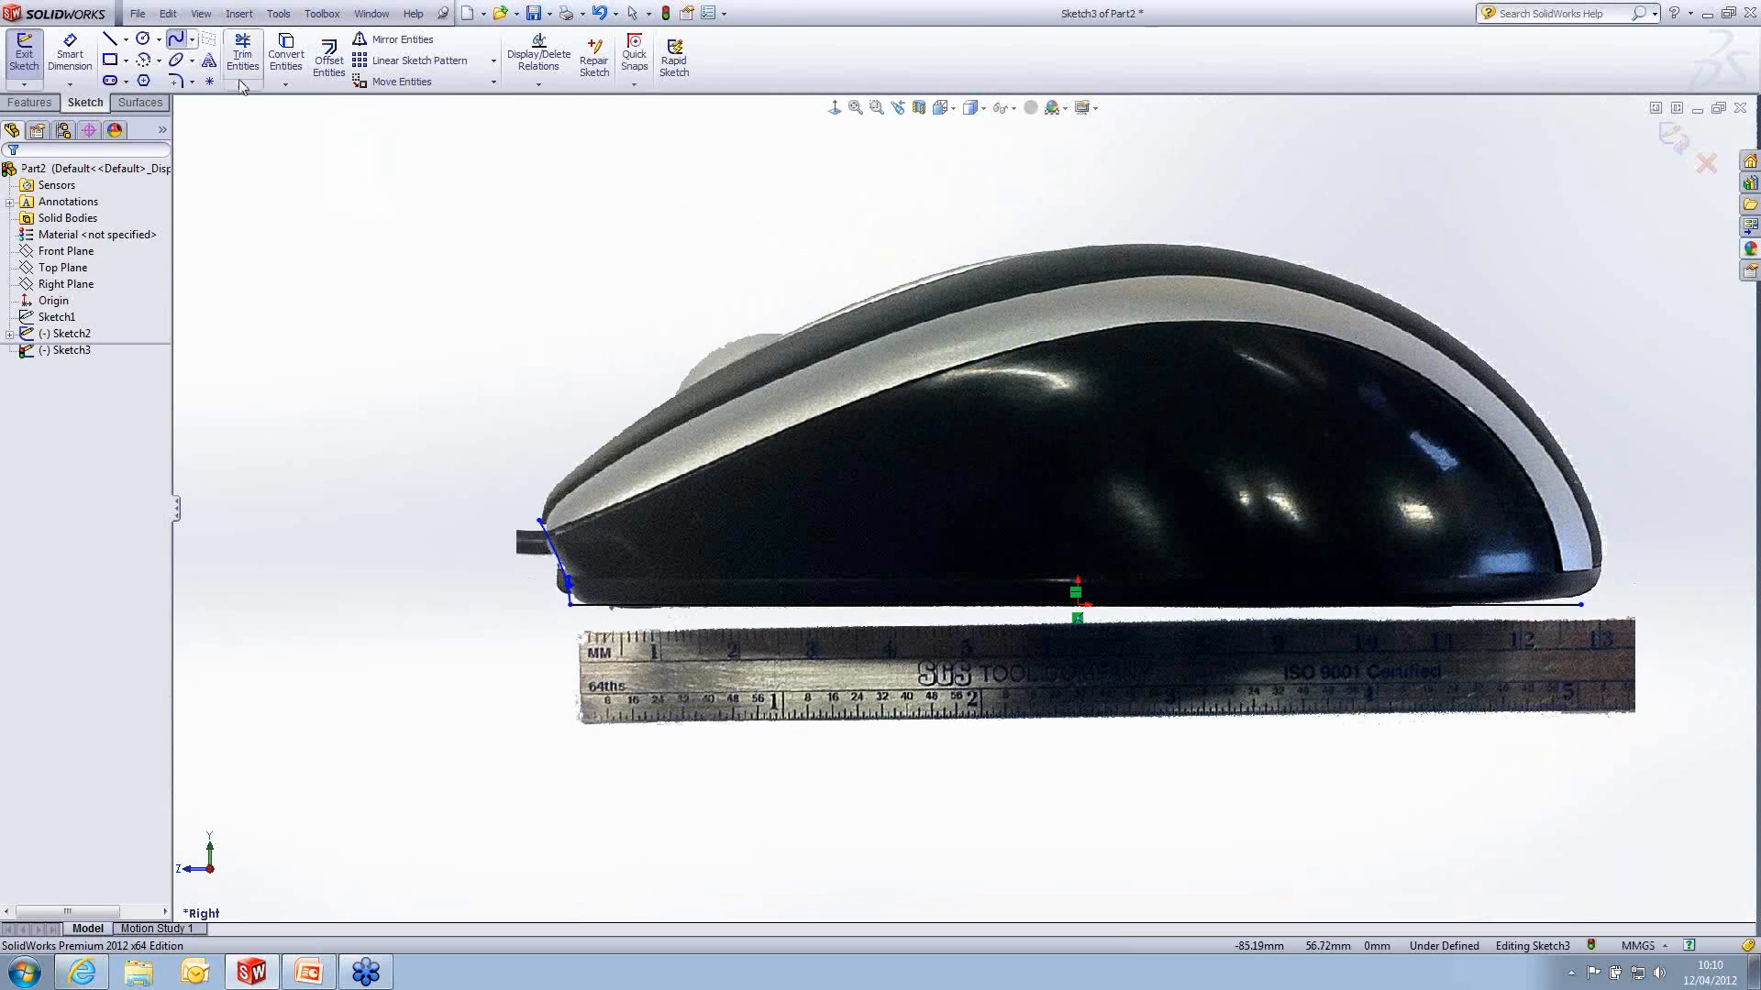
click(541, 521)
key(Escape)
click(541, 521)
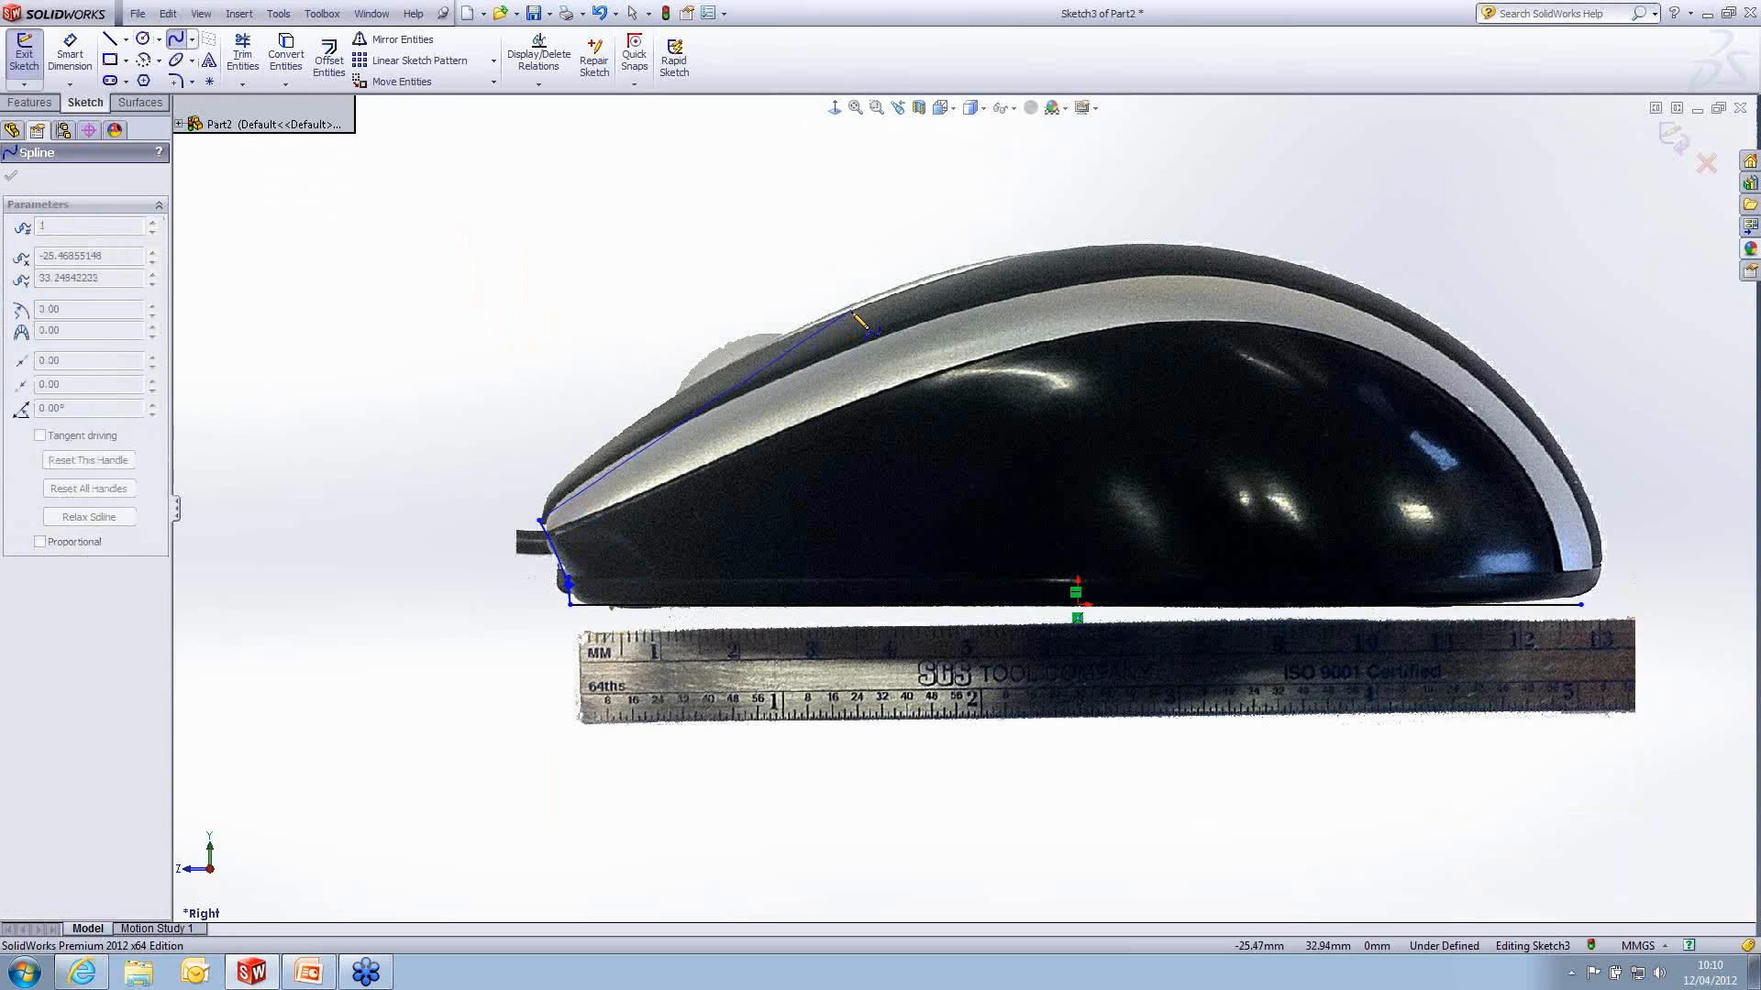
click(854, 307)
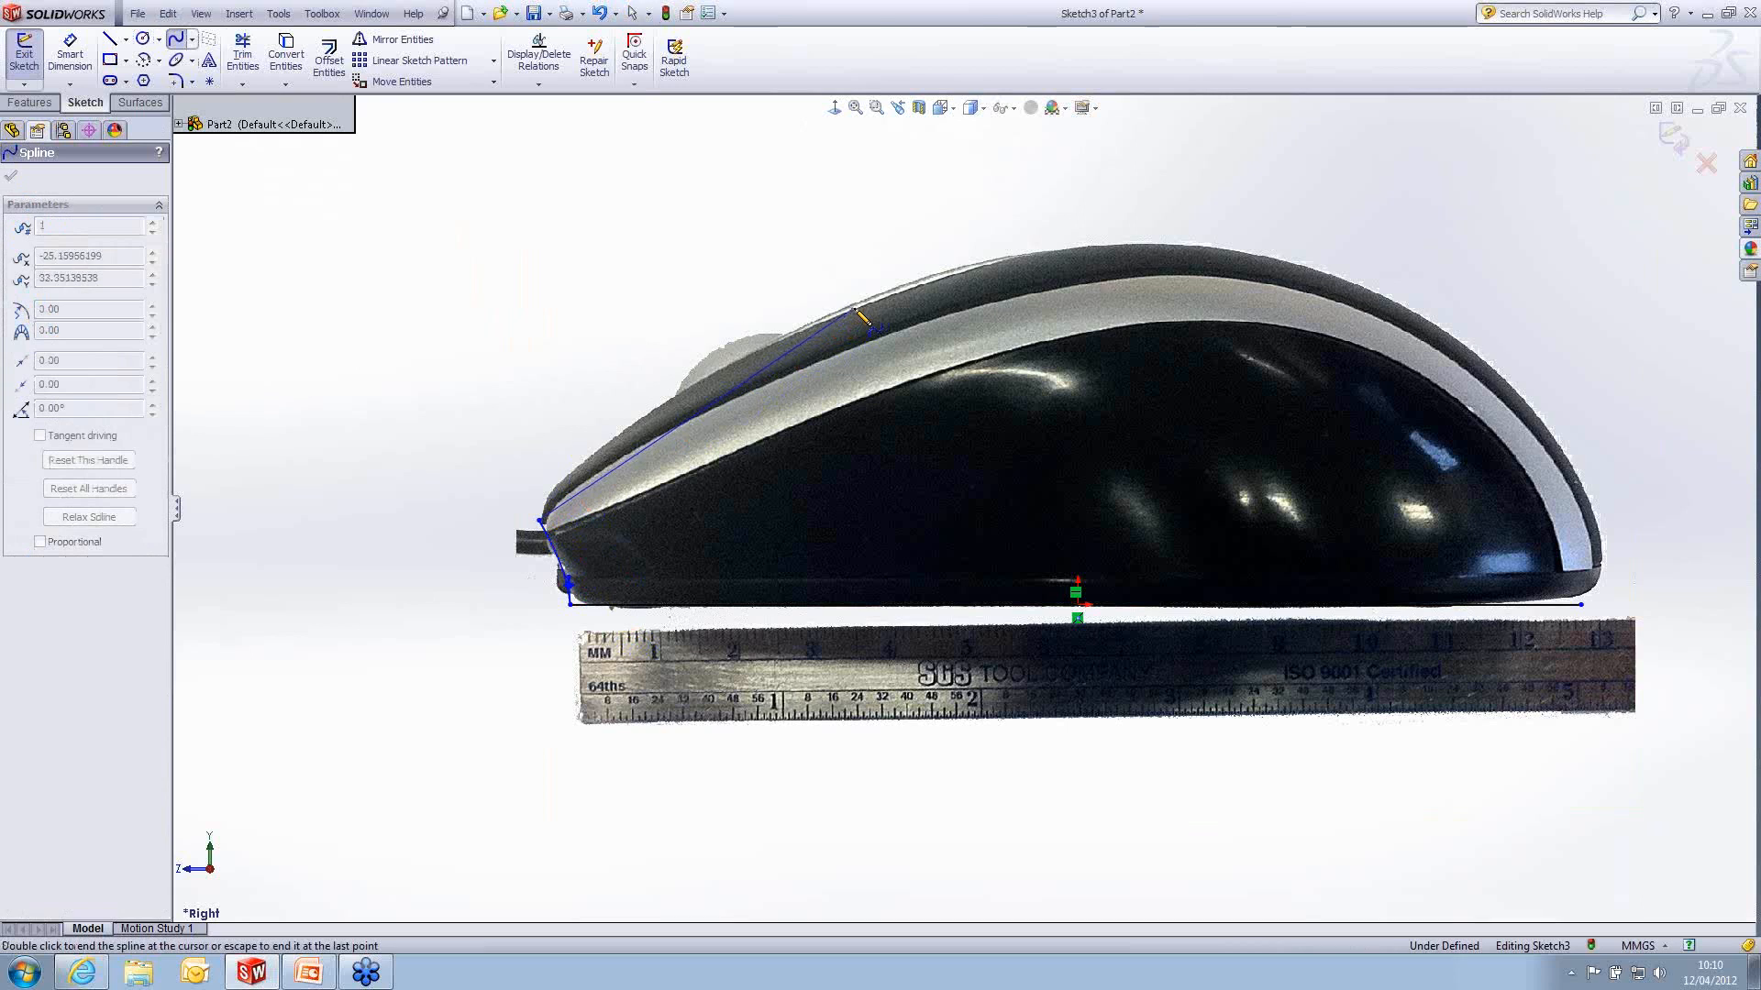
click(1444, 332)
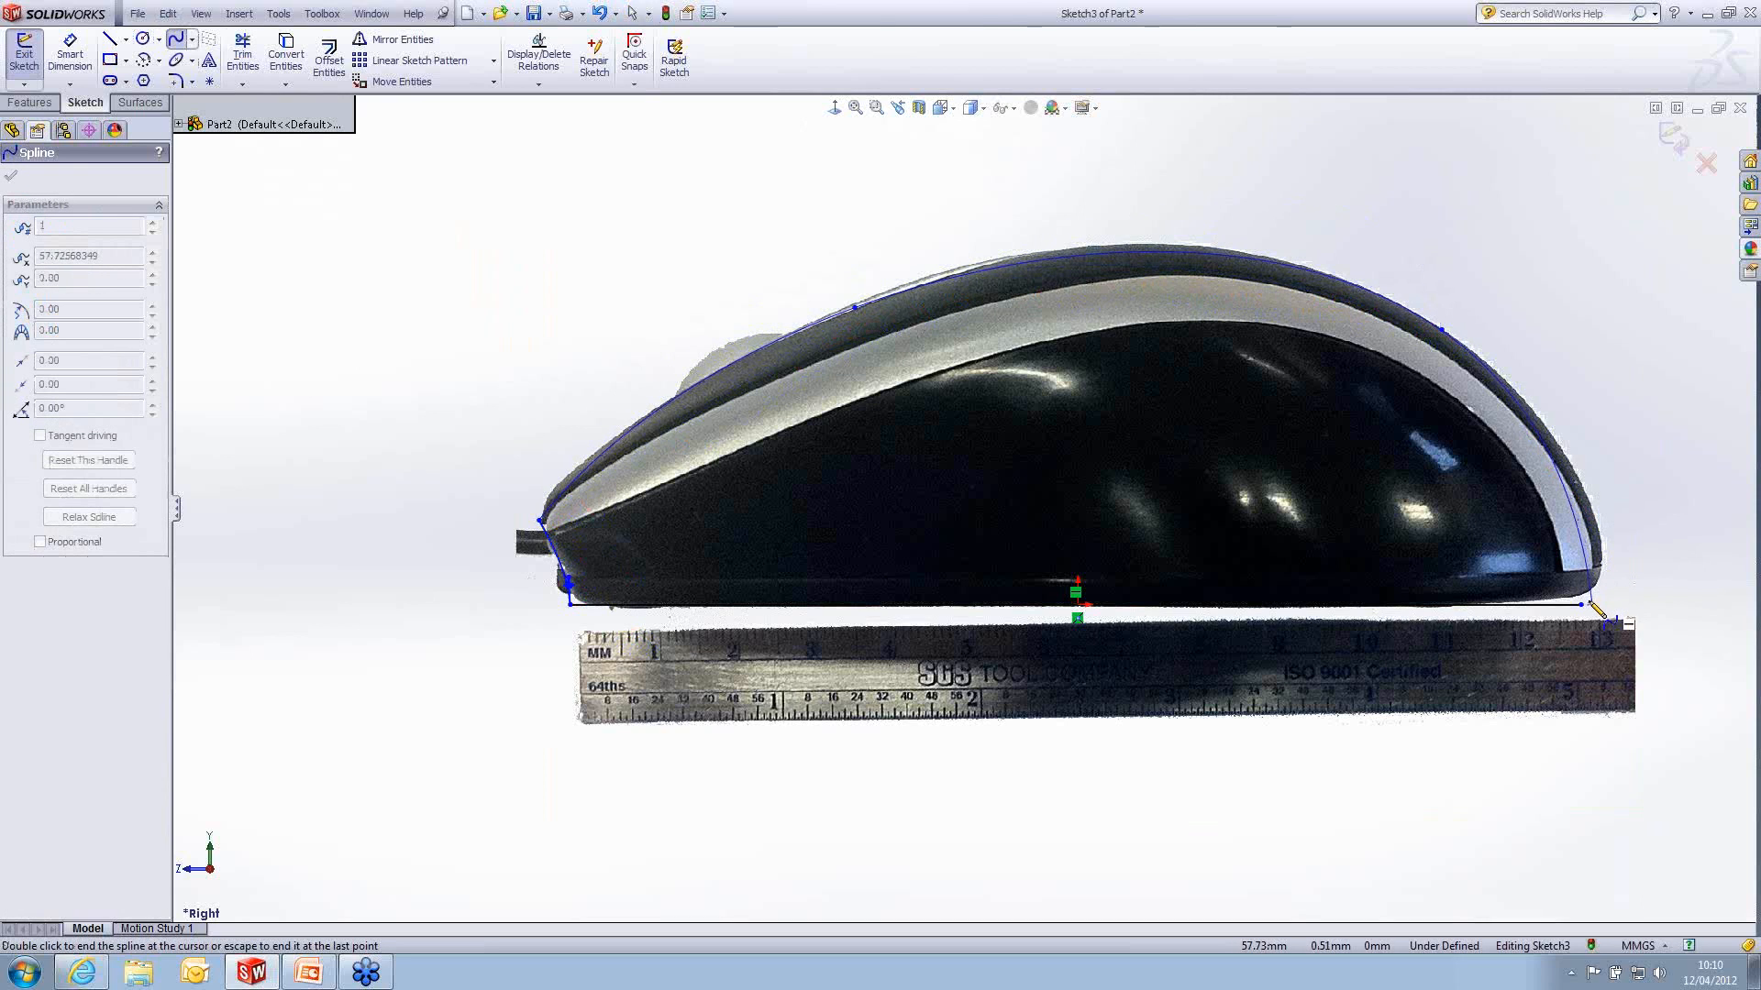
double_click(1581, 604)
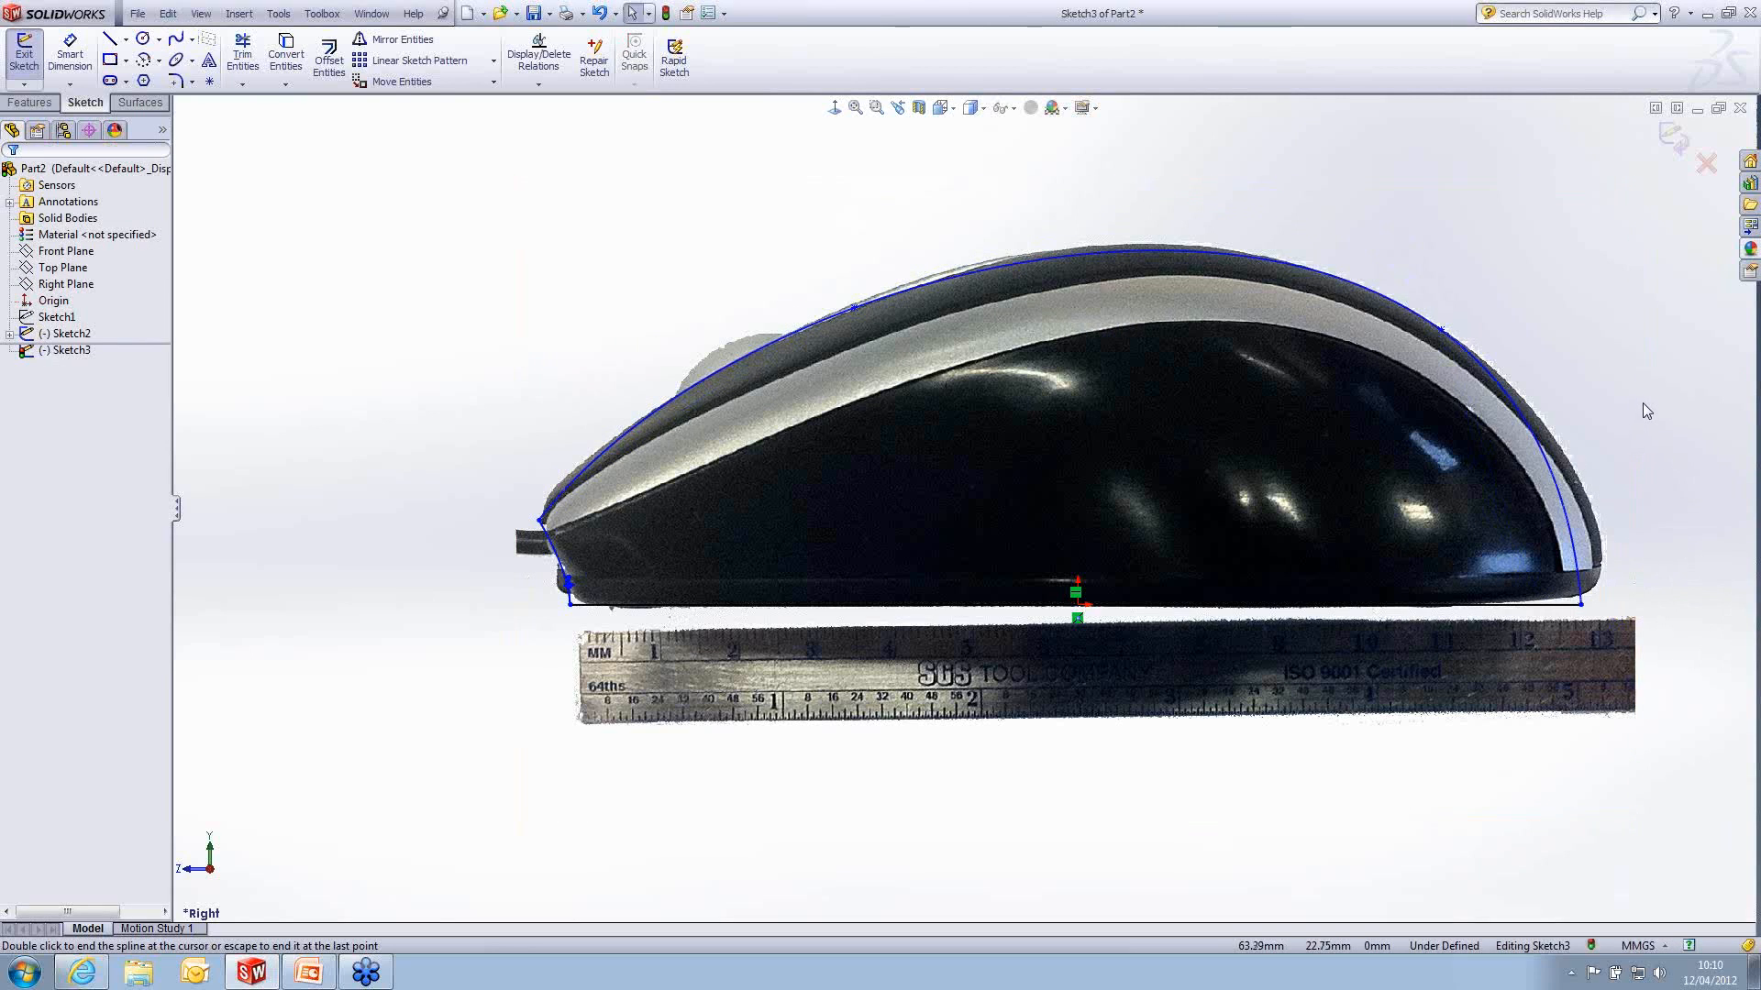
- Move the outline's rear corner to about 58.1 mm from the origin and bend the top spline there to about -105.5°
ctrl+middle_drag(1638, 387, 1477, 437)
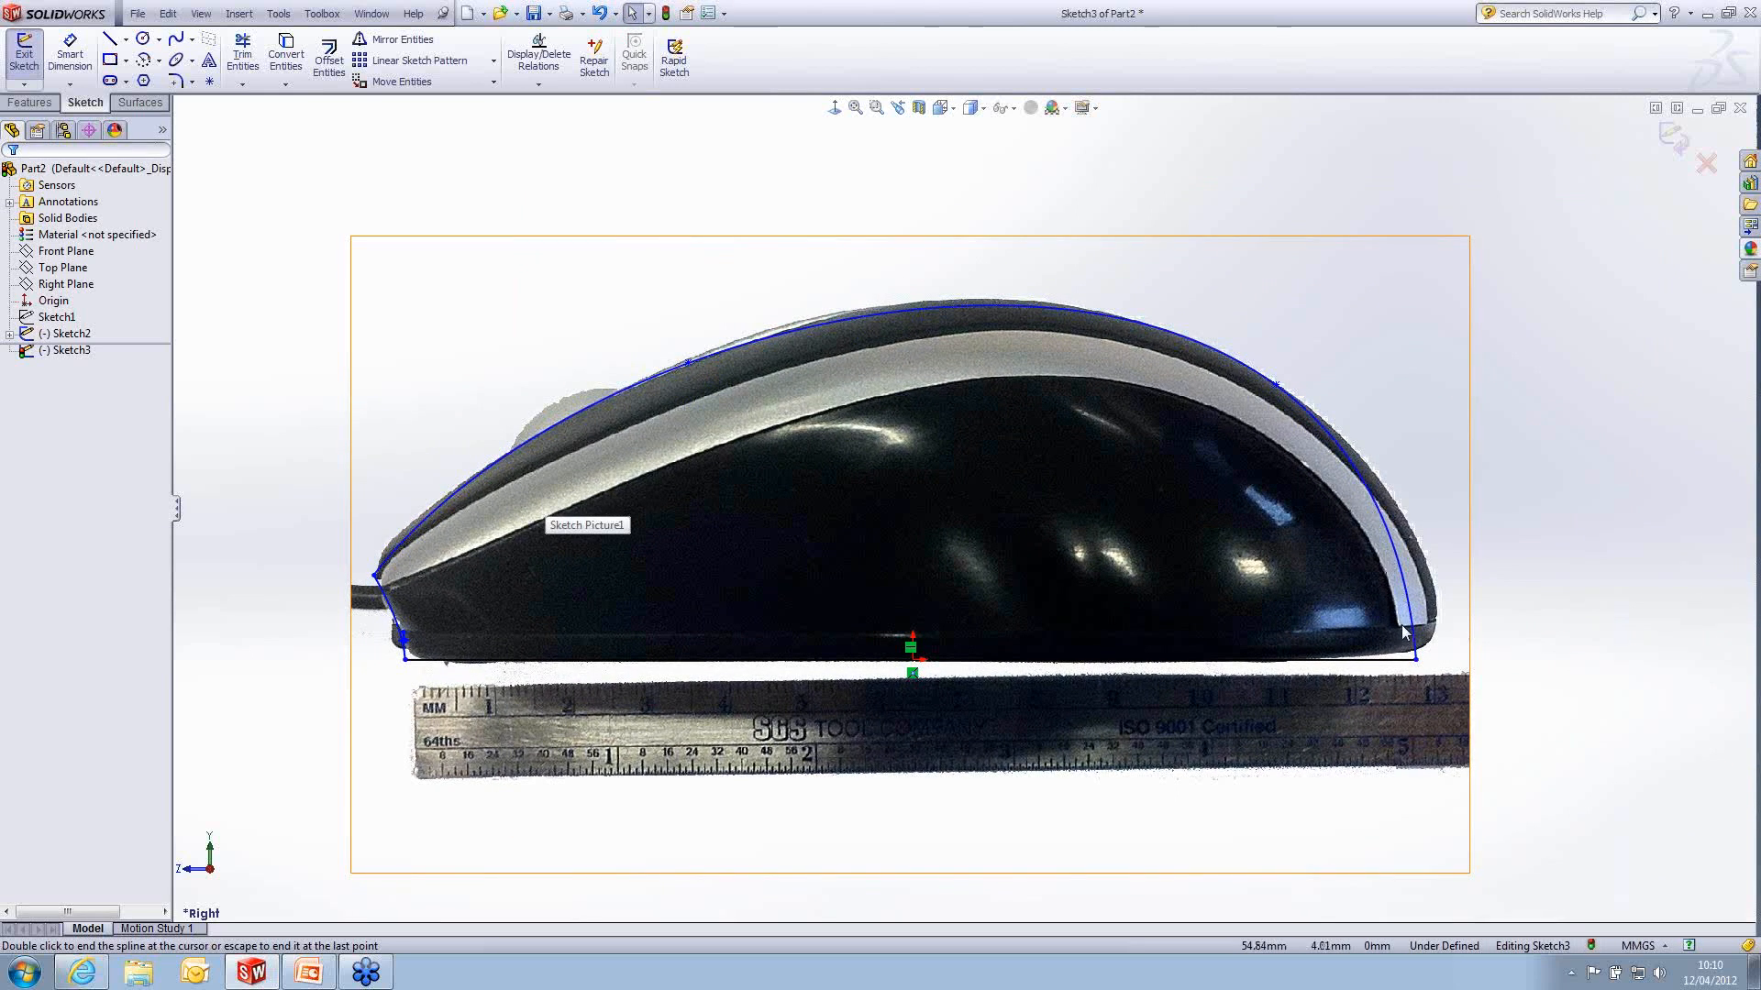
double_click(1437, 660)
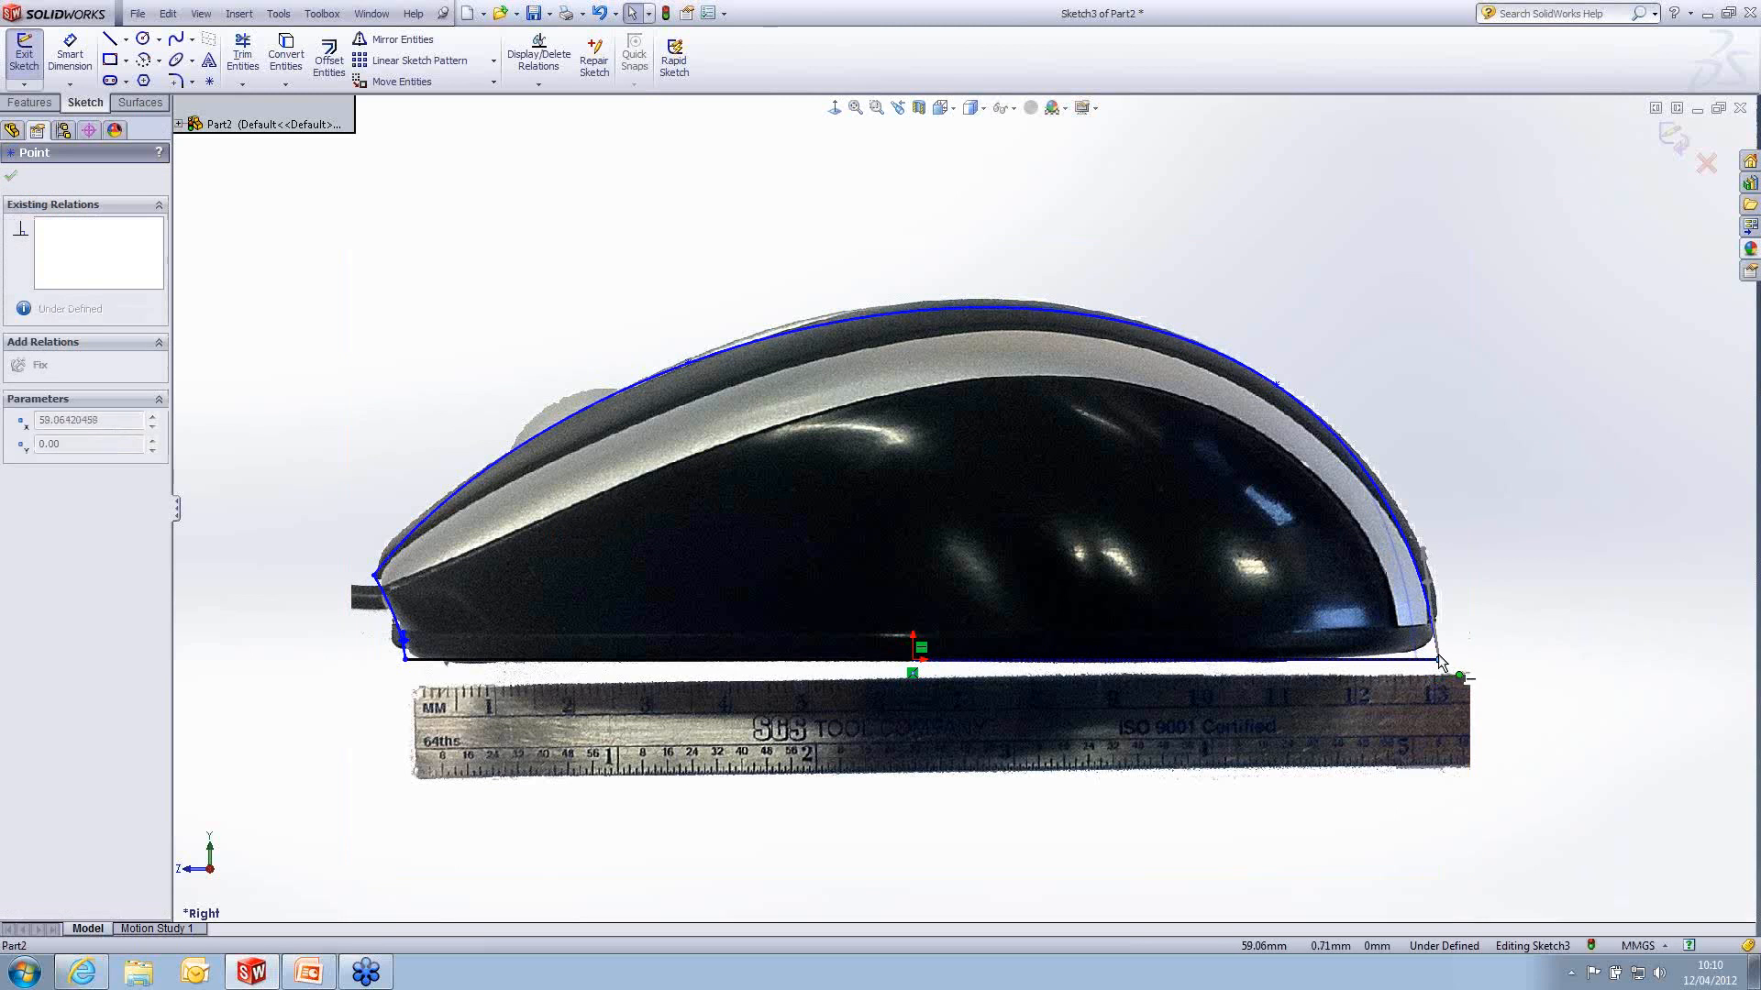
drag(1439, 656, 1432, 657)
drag(1420, 546, 1455, 576)
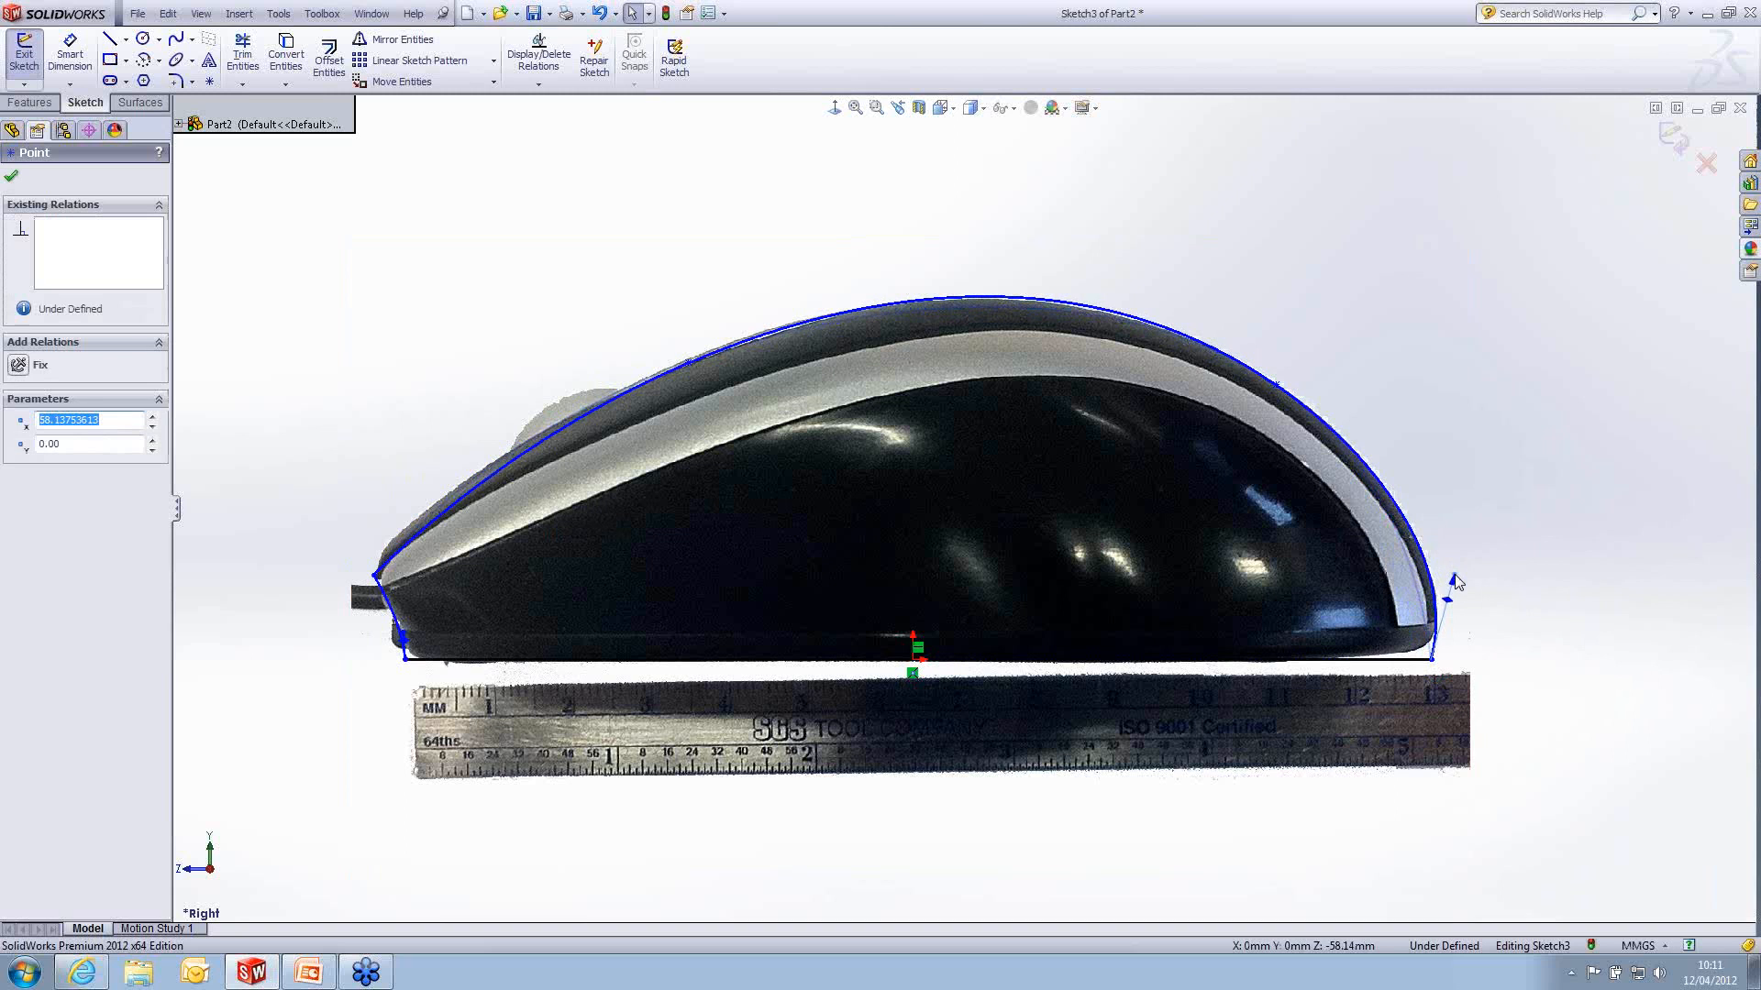
- Bend the top spline's front end to a tangent angle of about 114.7° so it rounds the mouse's nose
scroll(395, 554, down, 3)
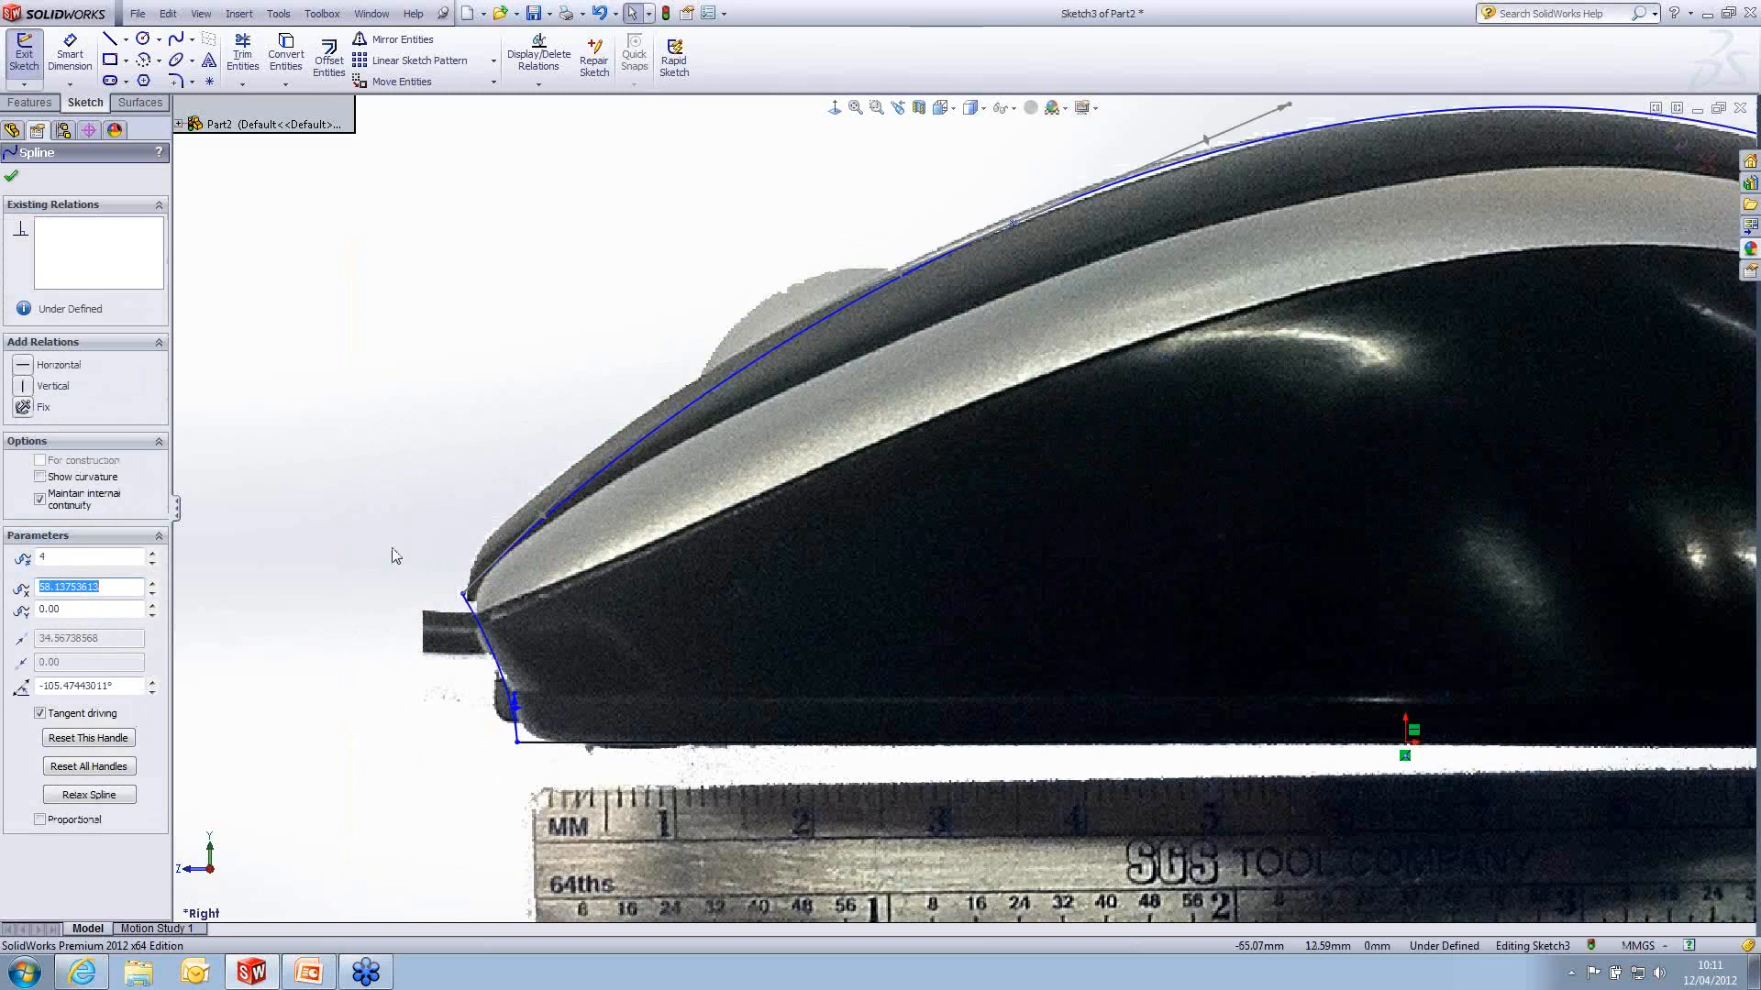
scroll(394, 554, down, 1)
mouse_move(634, 465)
mouse_down()
mouse_move(527, 499)
mouse_move(477, 544)
mouse_up()
scroll(849, 504, up, 3)
scroll(1344, 285, down, 2)
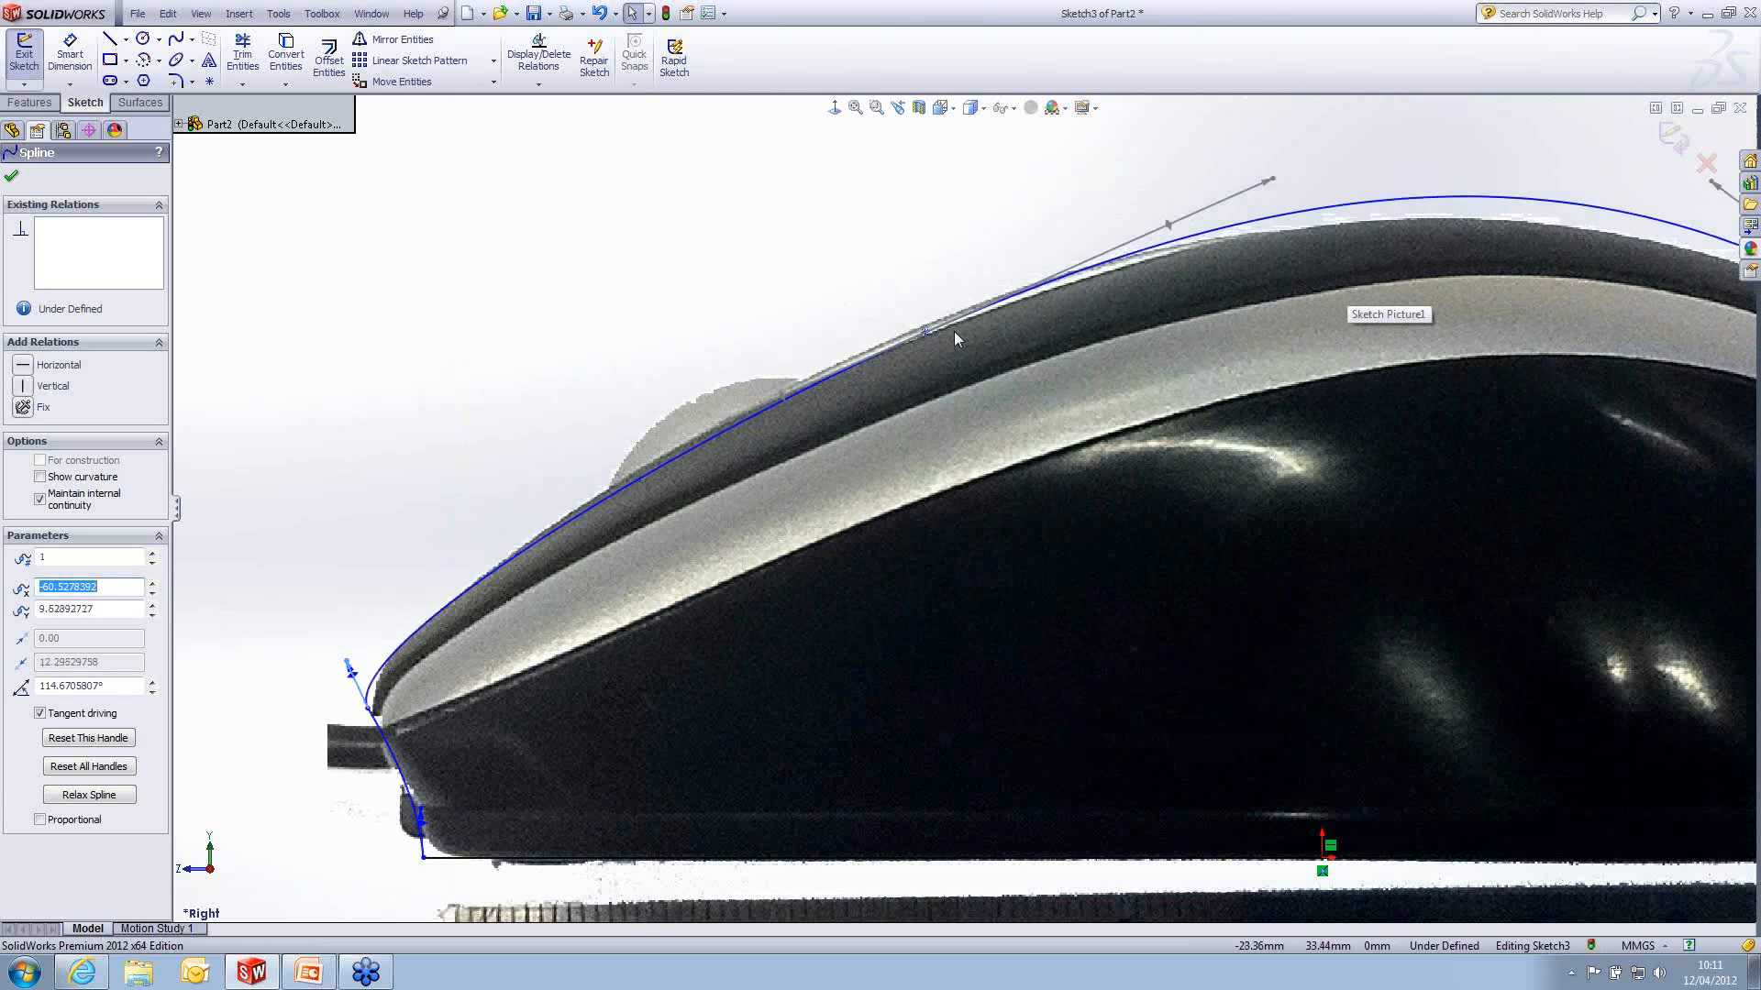
- Move the top spline's front intermediate point to about 29.8 mm ahead of and 31.3 mm above the origin
scroll(926, 338, up, 2)
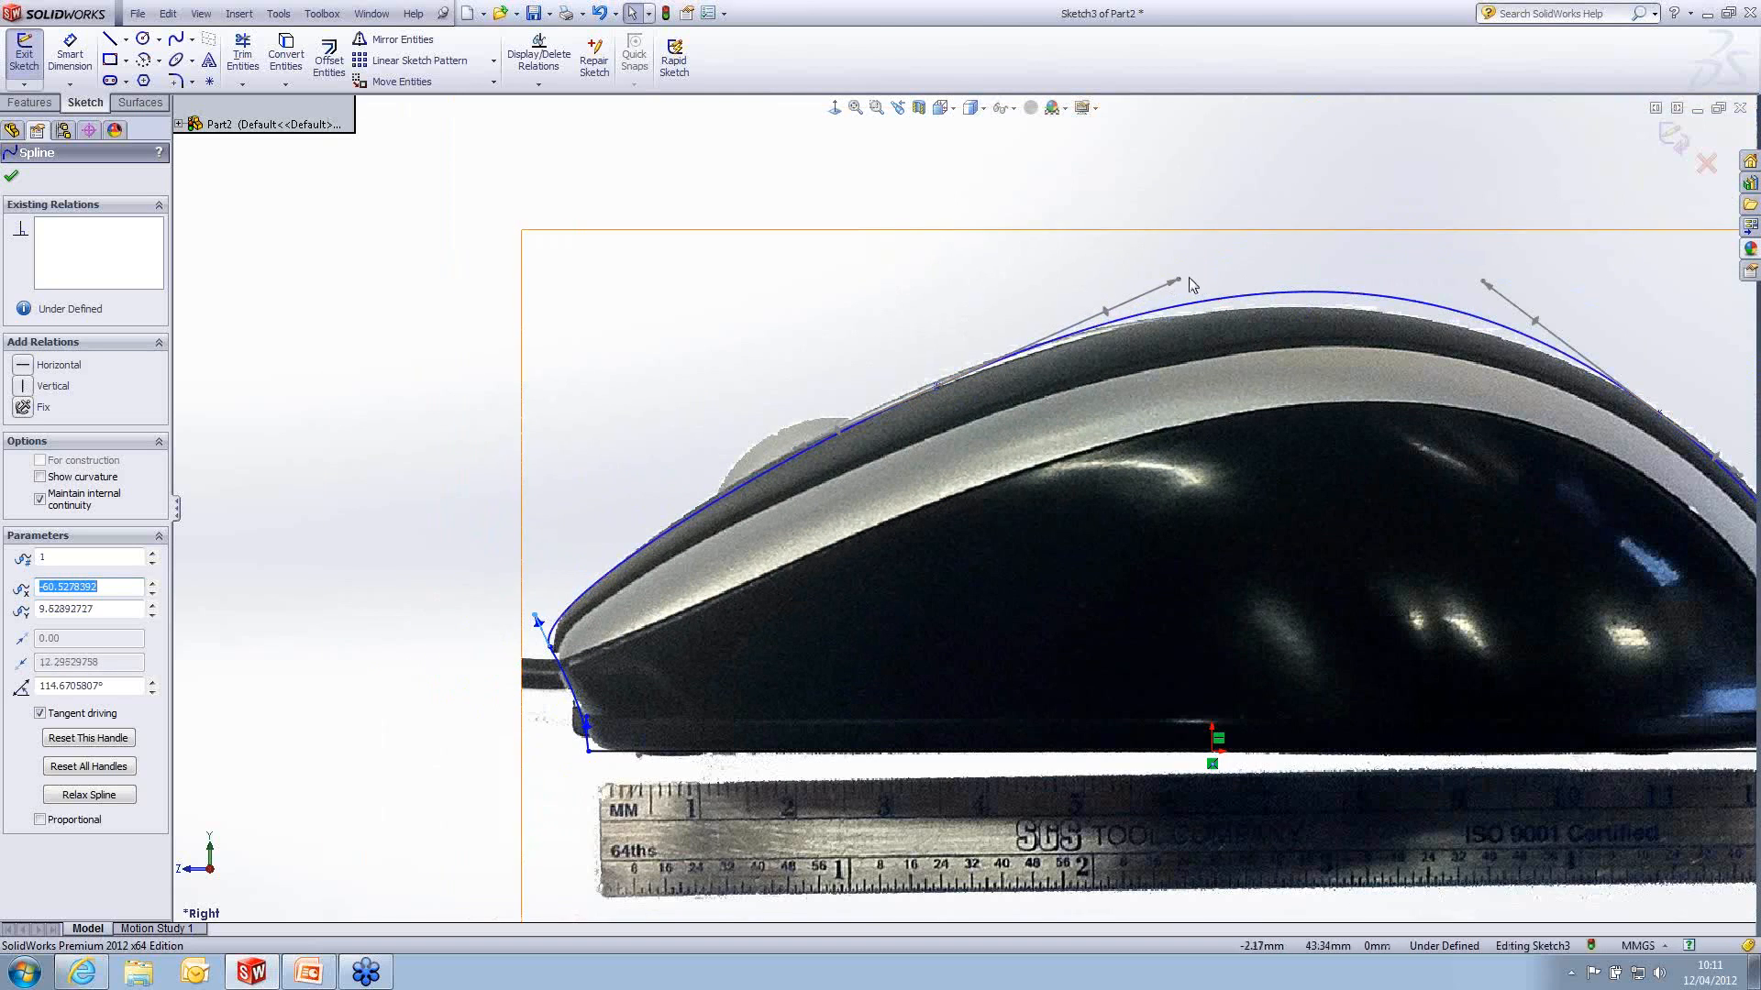
click(934, 385)
drag(934, 385, 886, 409)
scroll(1415, 404, up, 2)
scroll(1511, 455, down, 1)
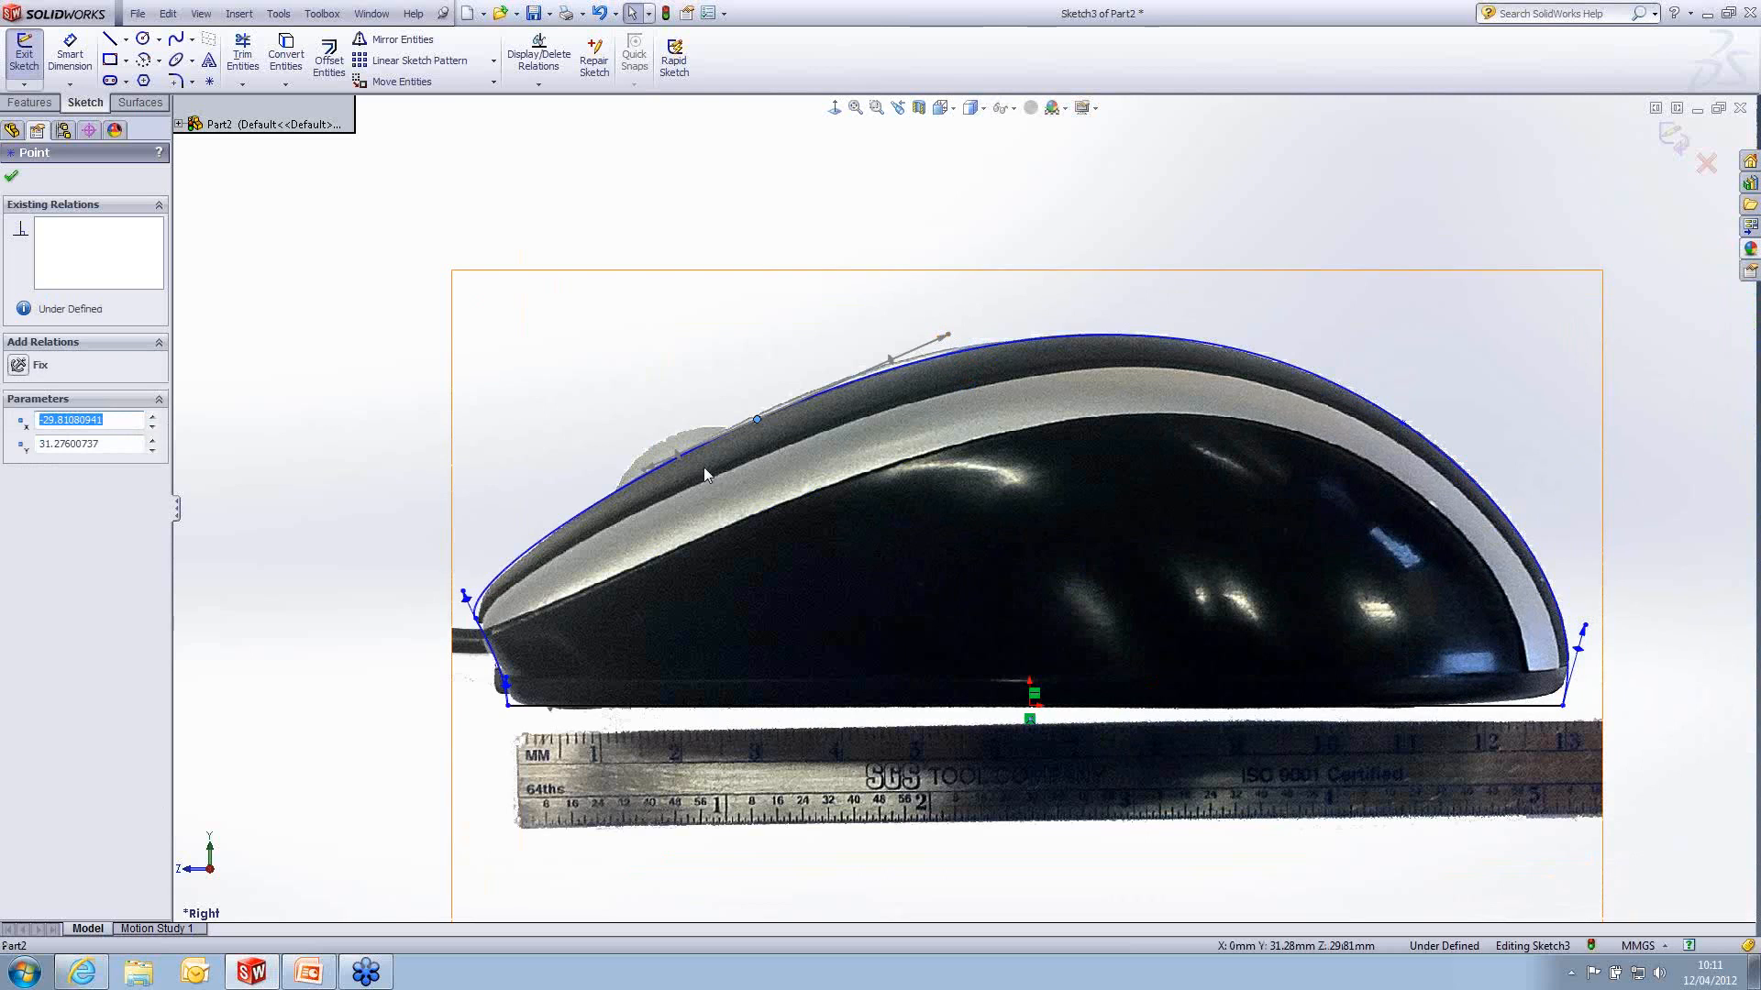
click(797, 180)
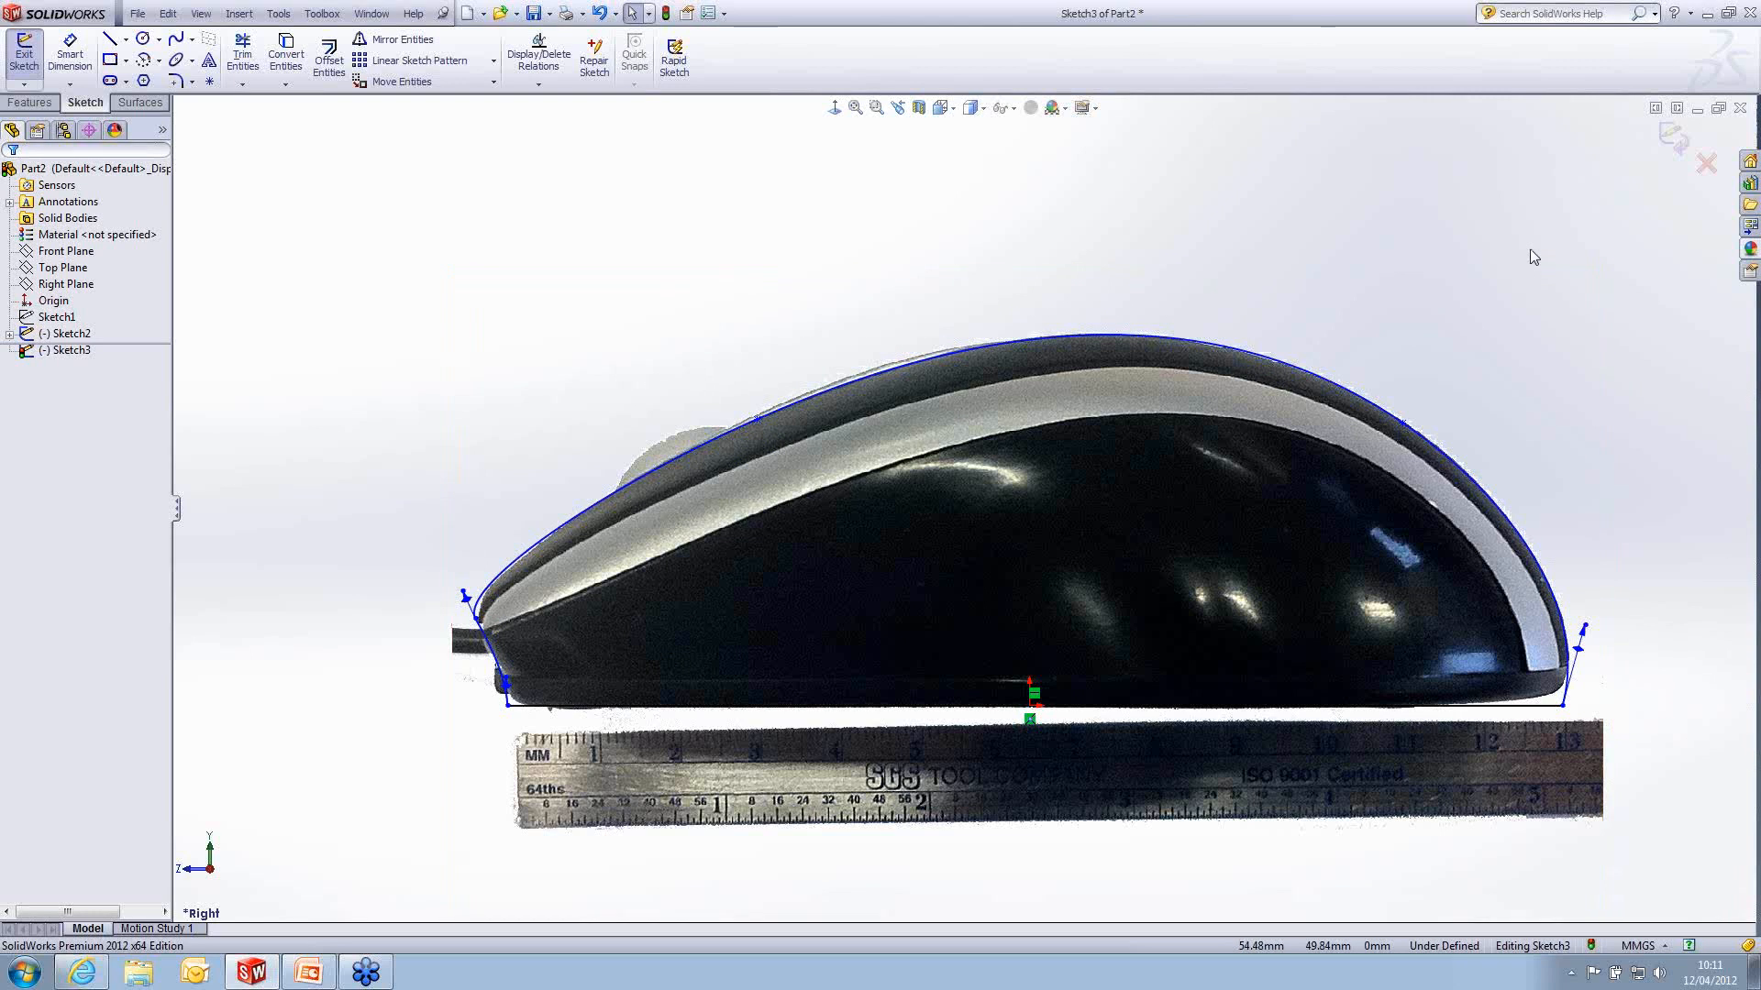
- Exit the profile sketch and create a planar surface bounded by Sketch3
click(1670, 137)
scroll(970, 577, up, 2)
mouse_move(932, 600)
middle_down()
mouse_move(1021, 636)
mouse_move(999, 682)
middle_up()
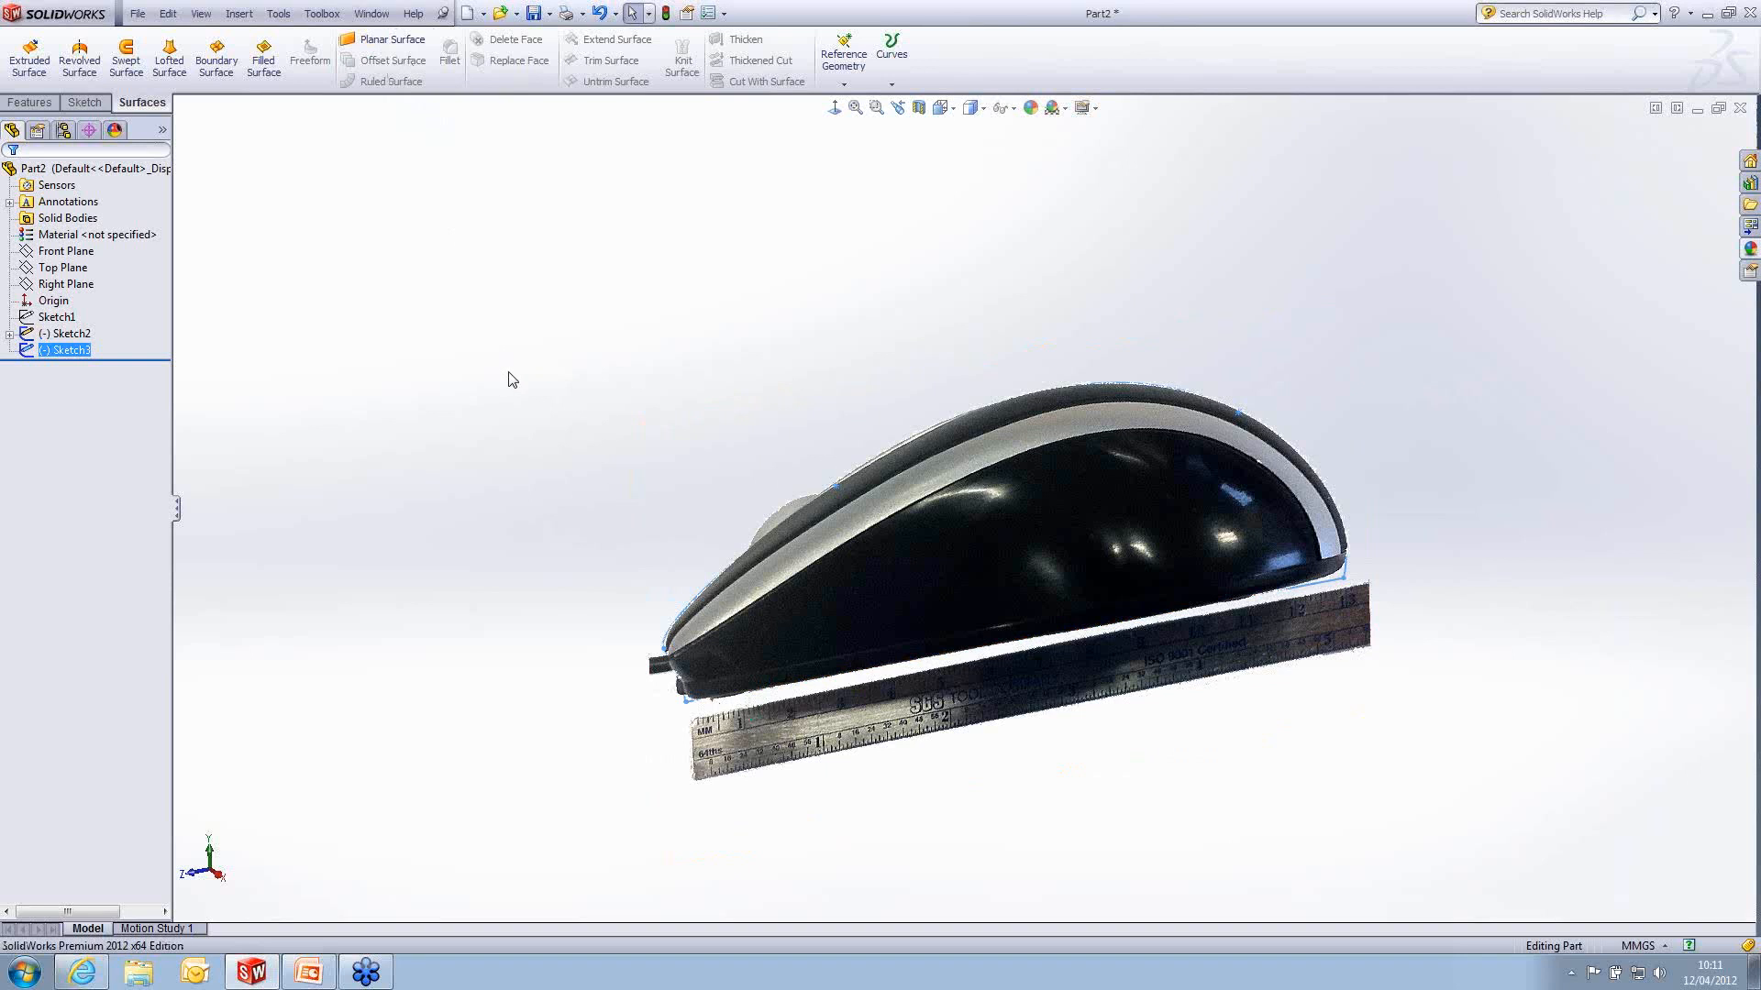
click(385, 39)
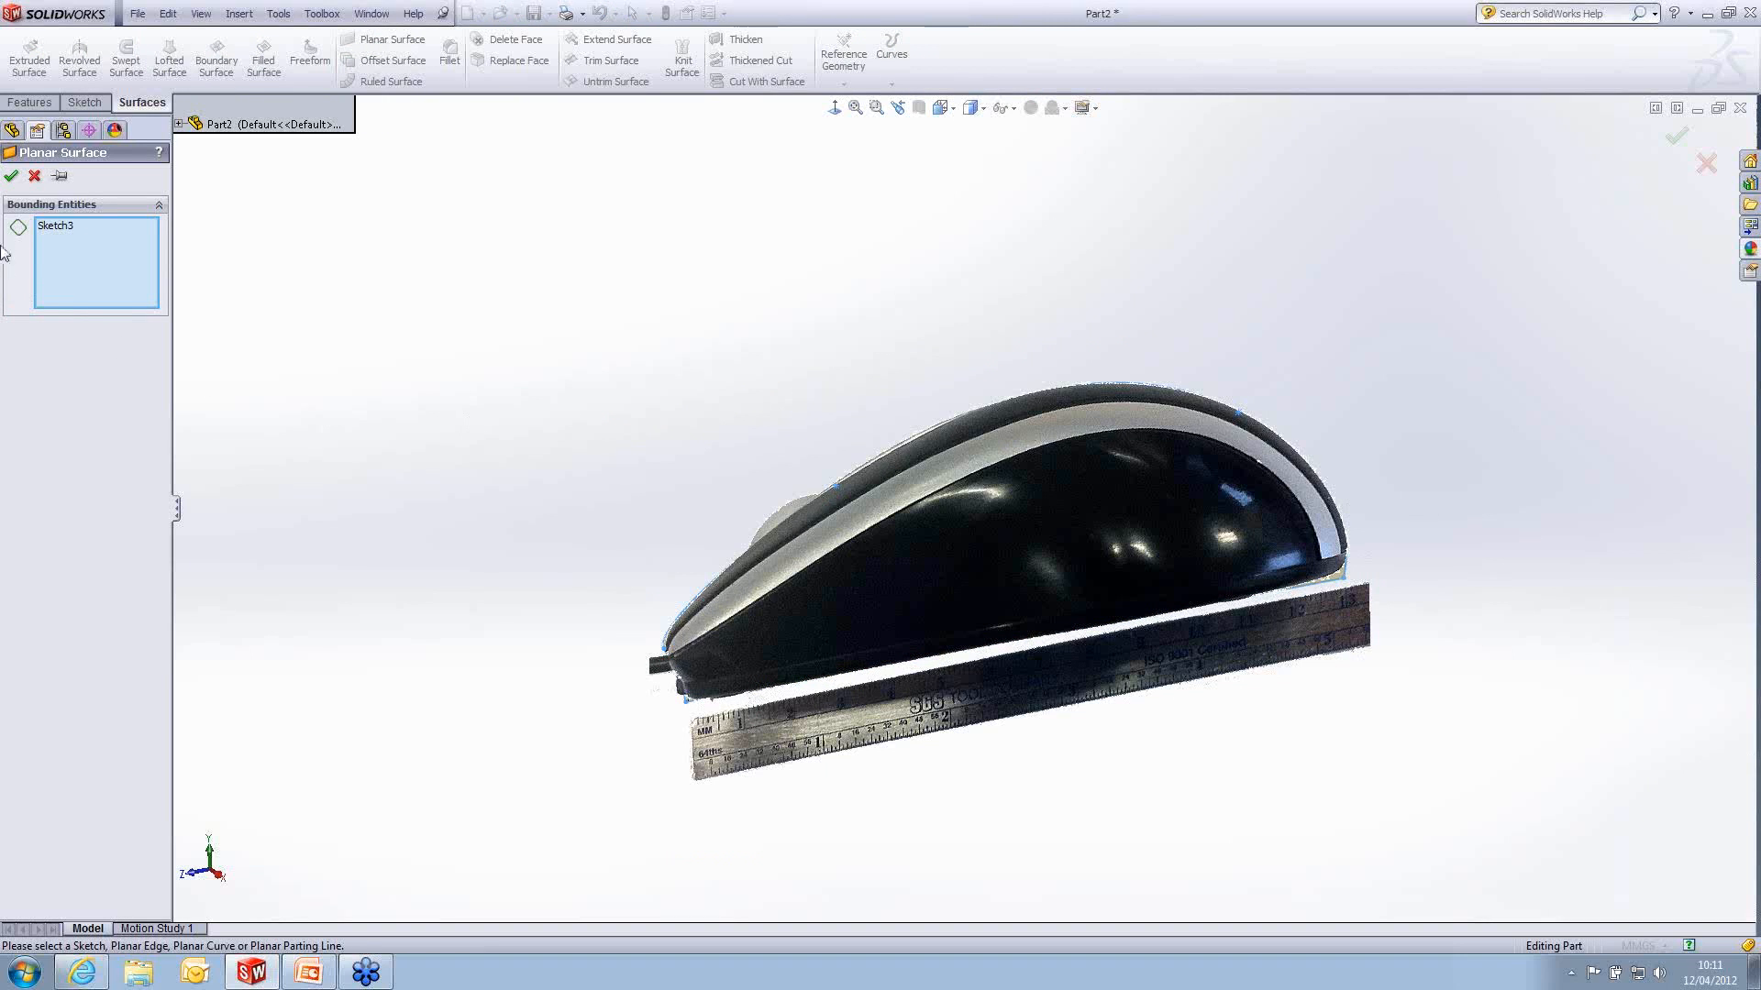
click(11, 176)
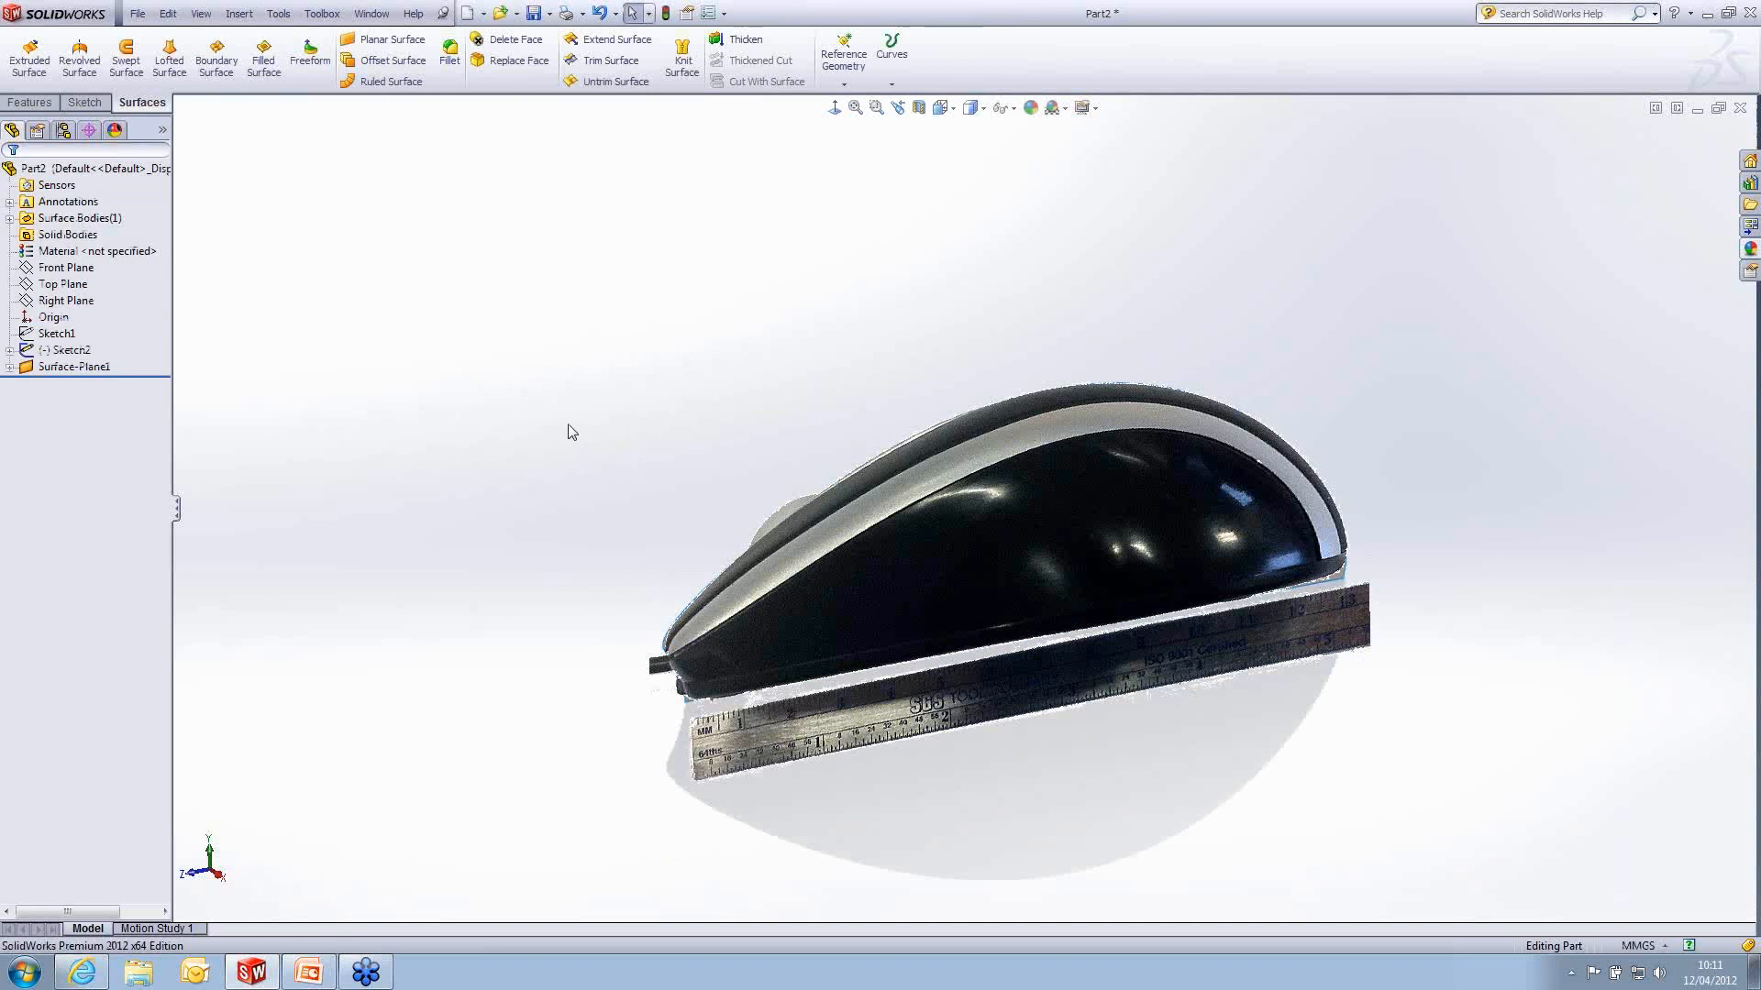
- Expand the display pane and toggle the picture sketch's visibility to compare the planar surface with the picture, leaving the picture shown
click(162, 130)
click(185, 350)
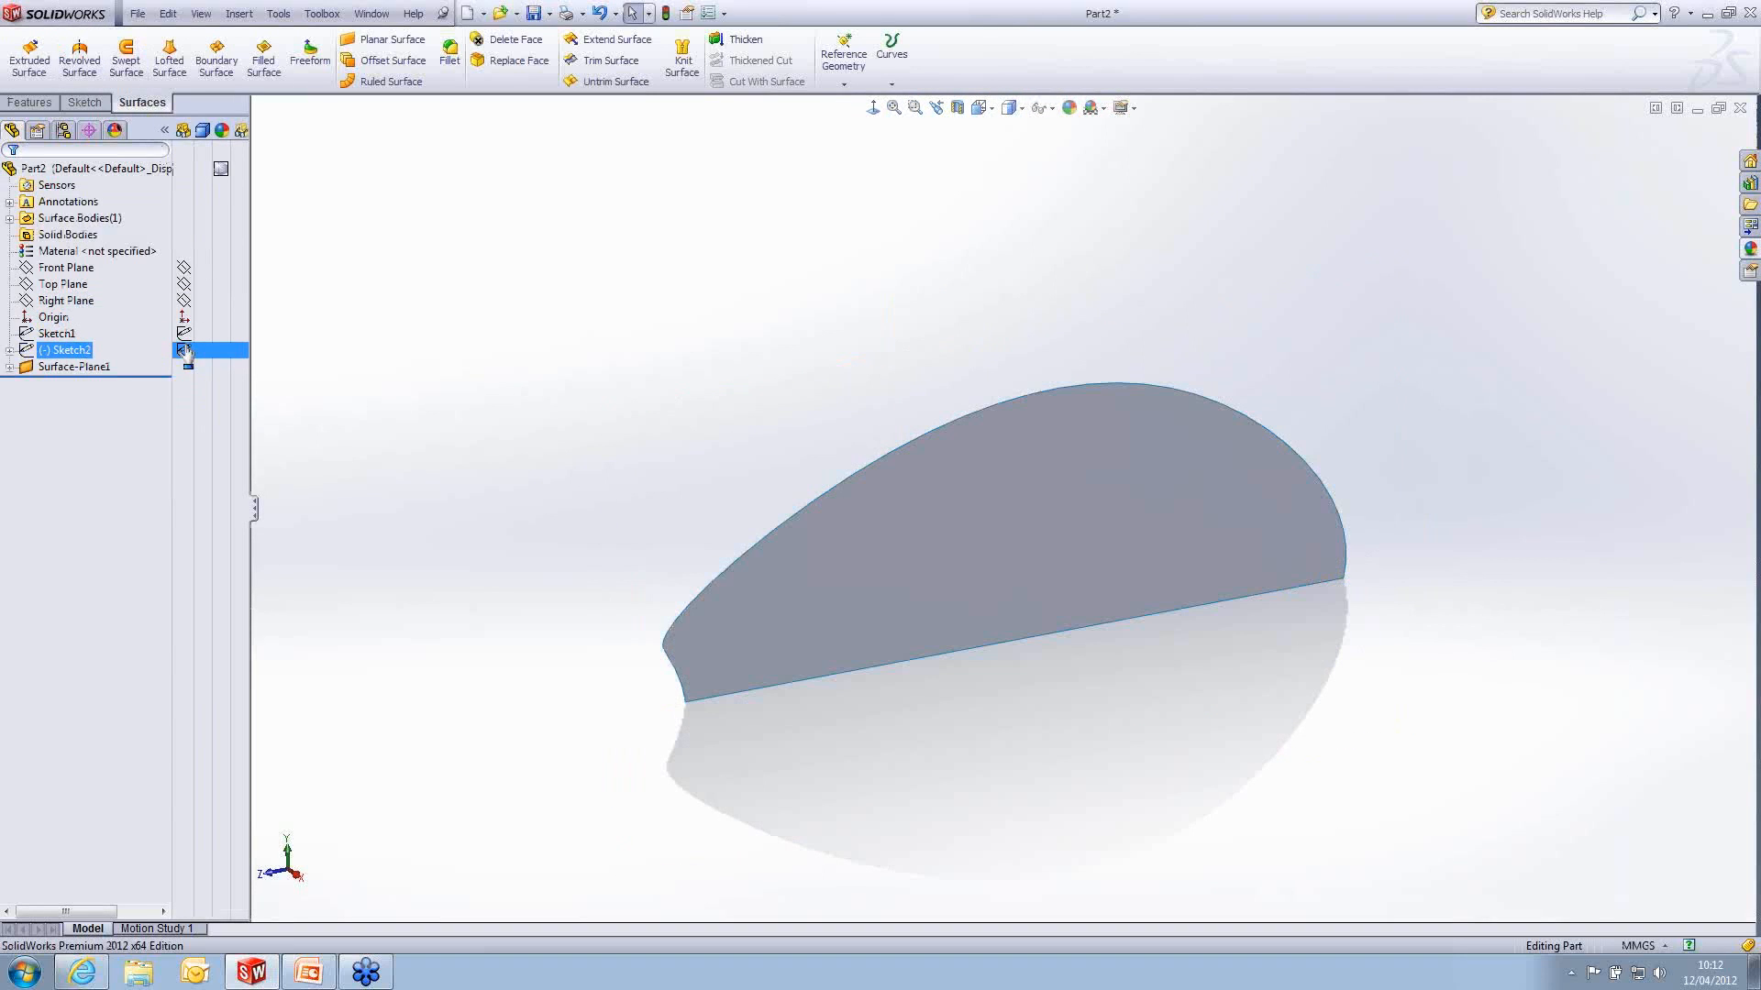
click(185, 352)
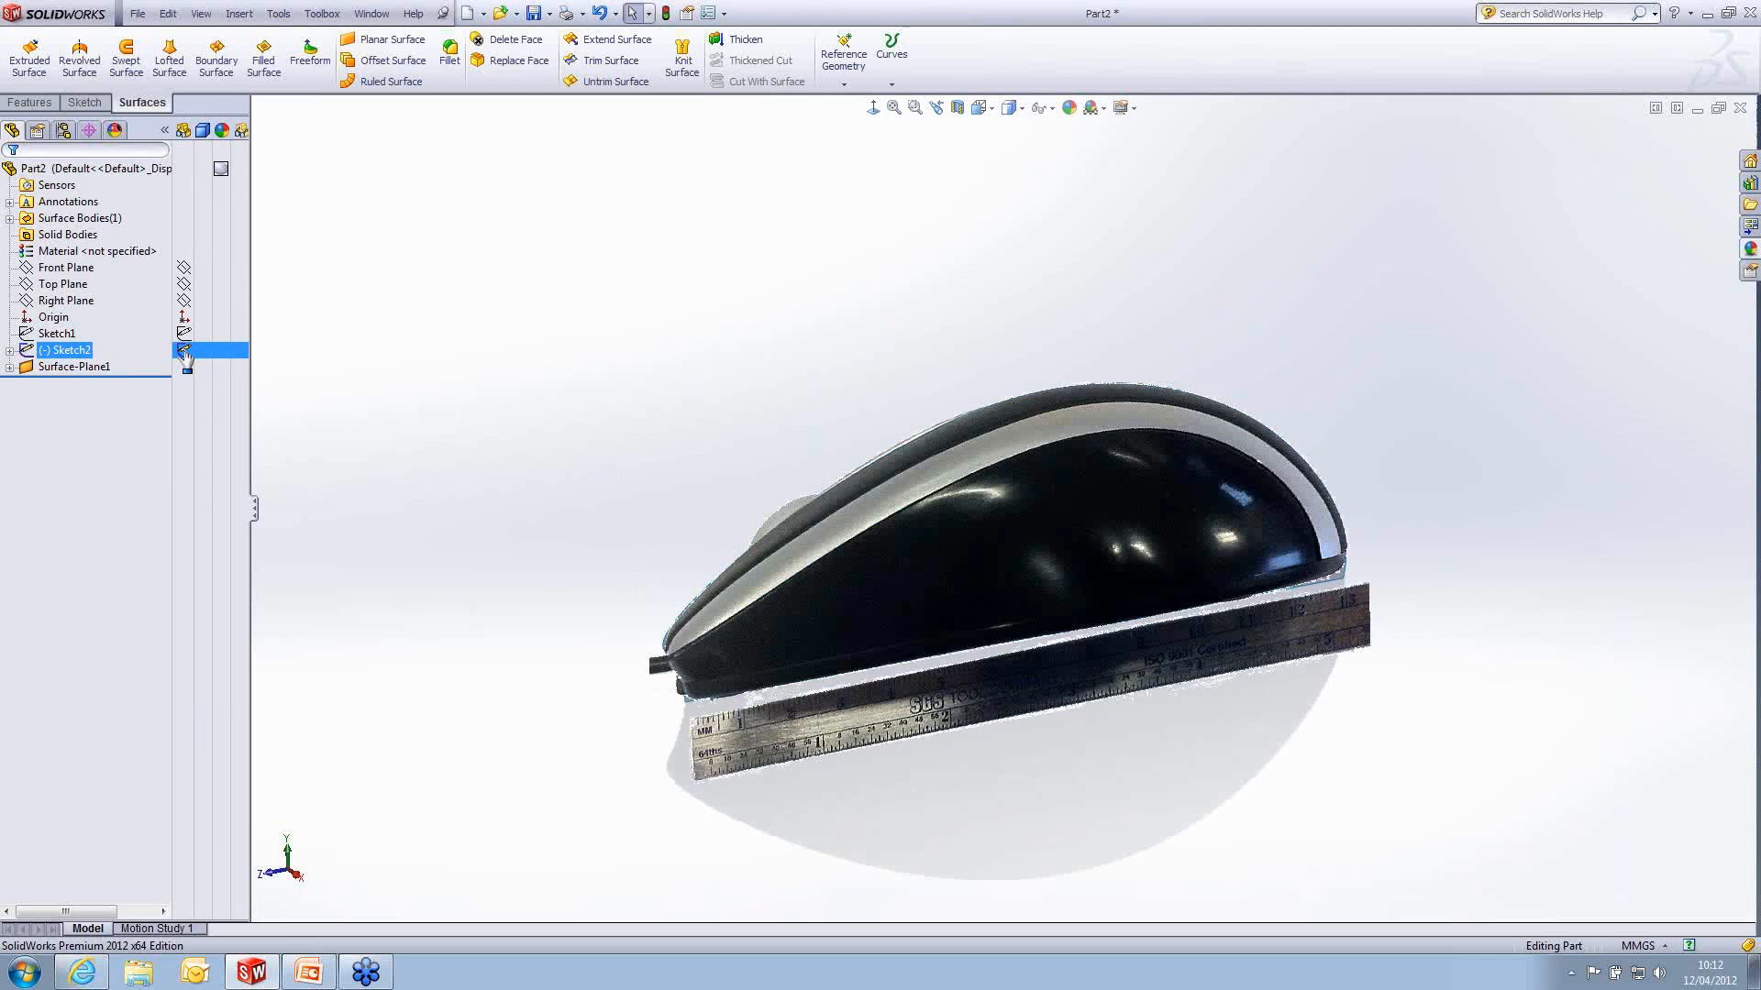
click(184, 351)
click(185, 351)
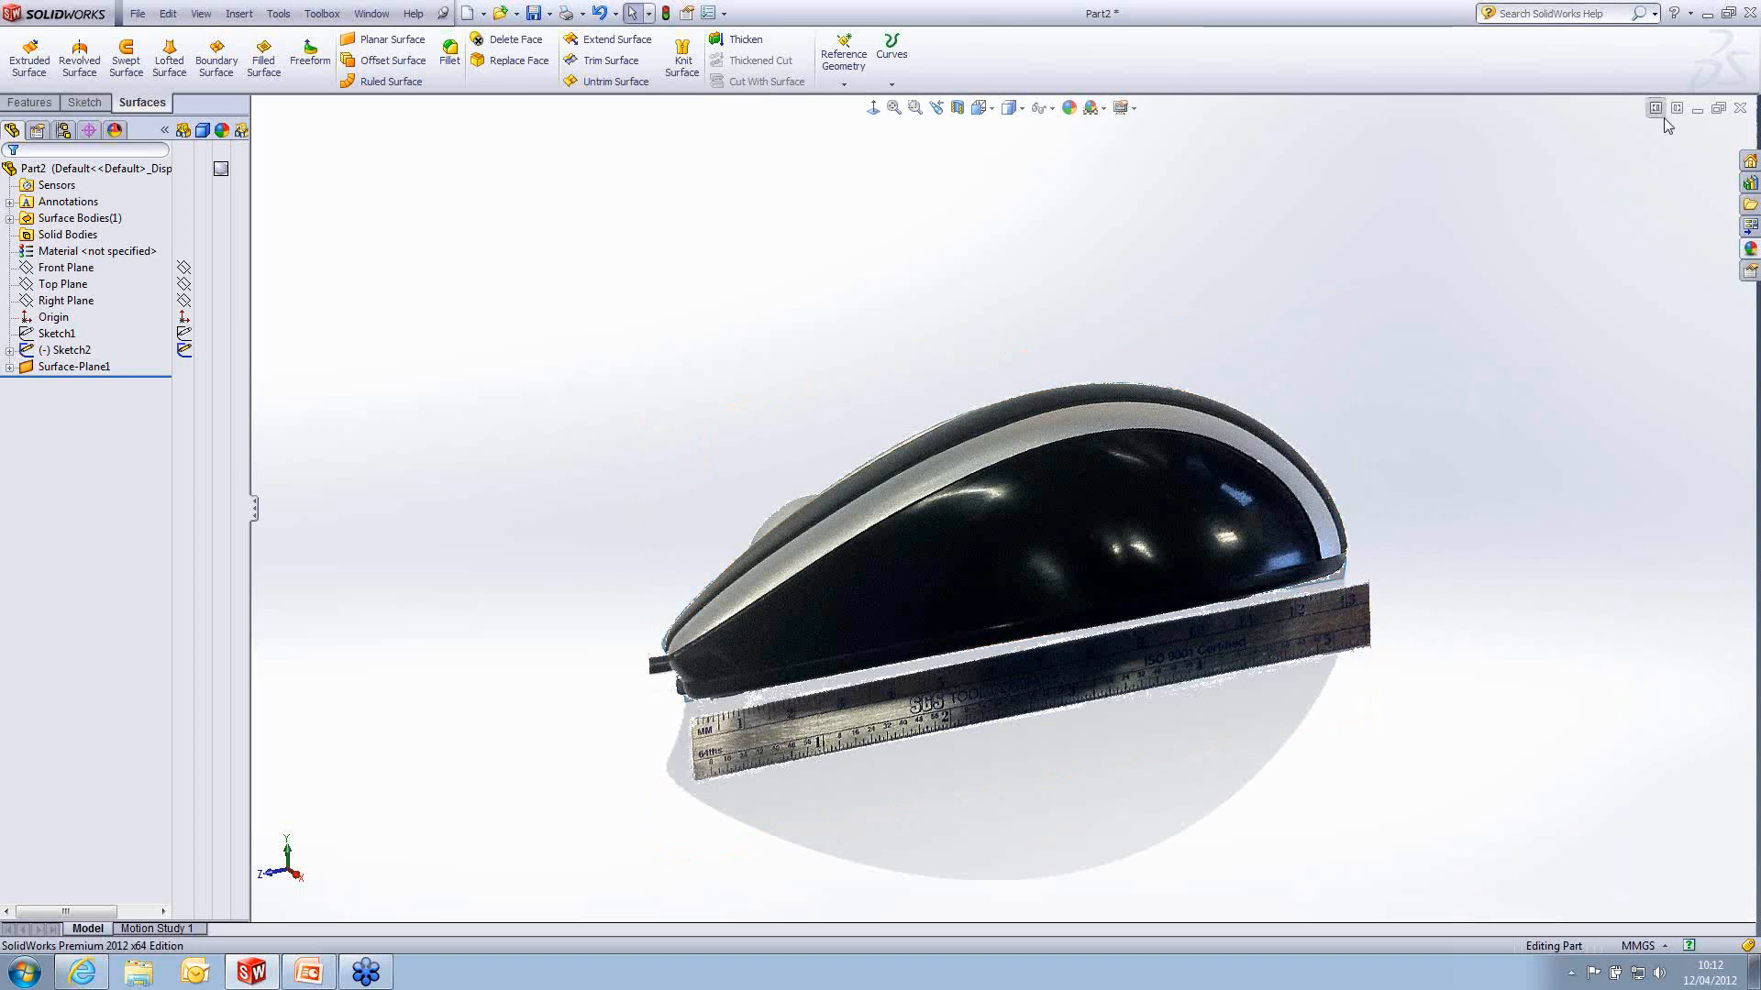
- Close the current part without saving and open the recent part Images Complete.SLDPRT
click(1740, 108)
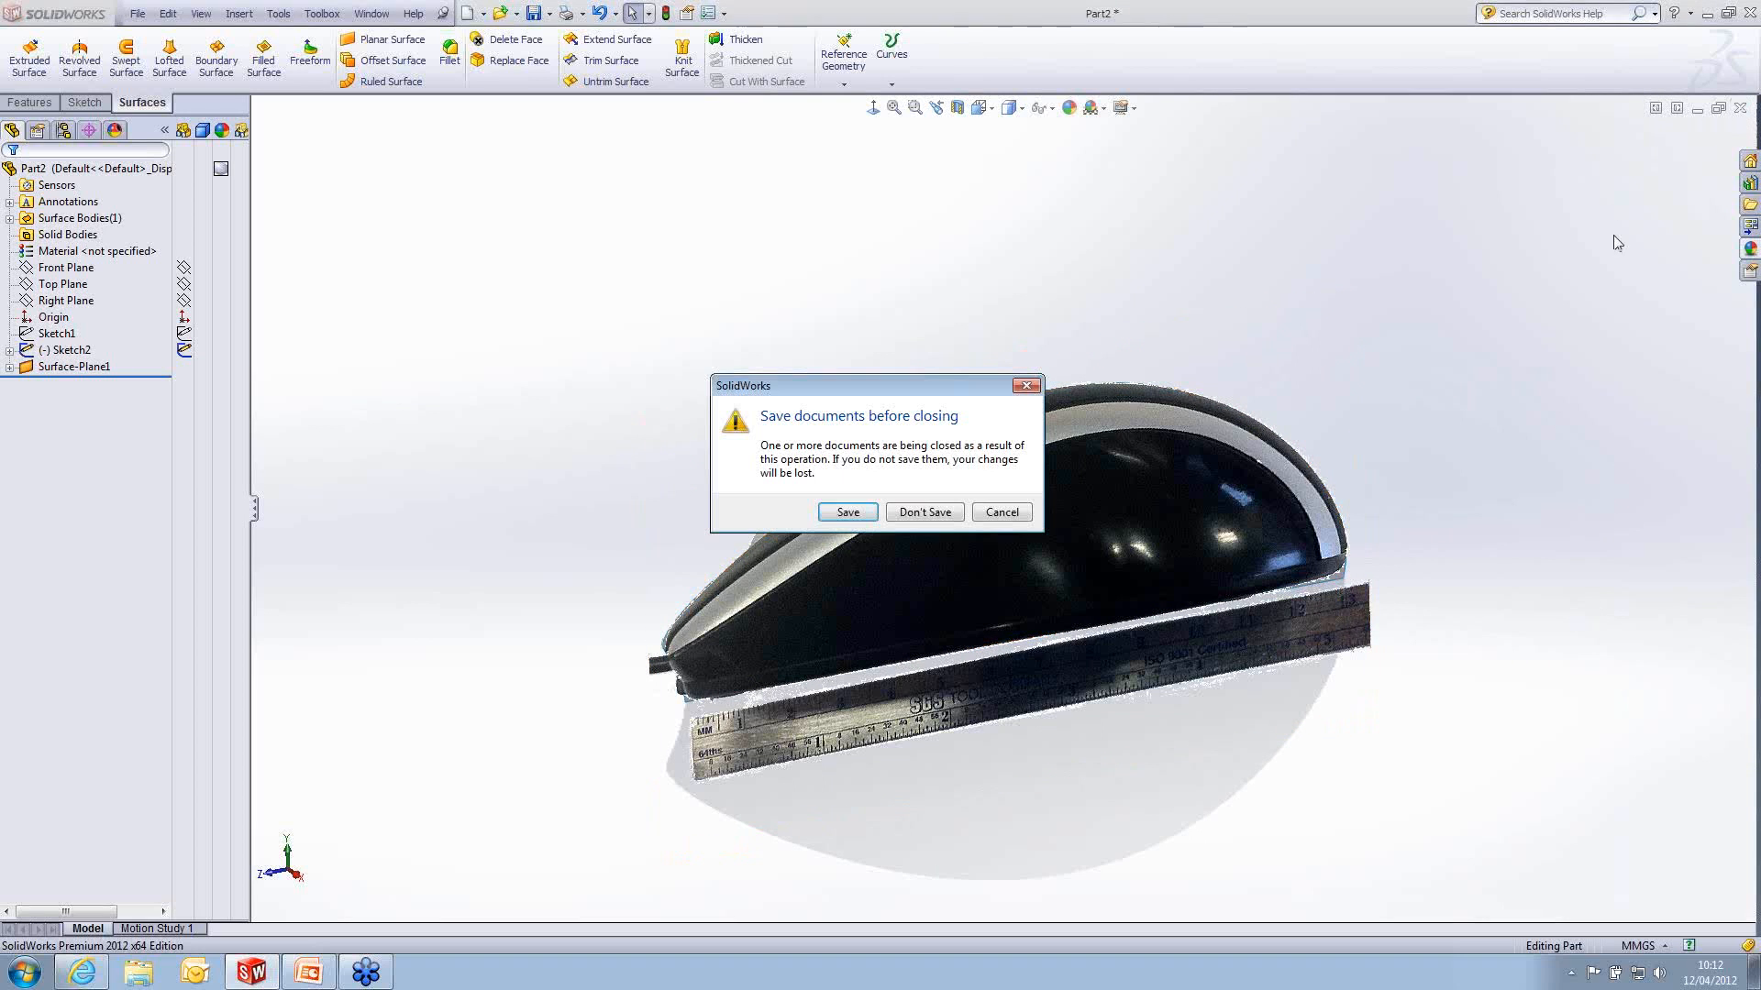
click(943, 514)
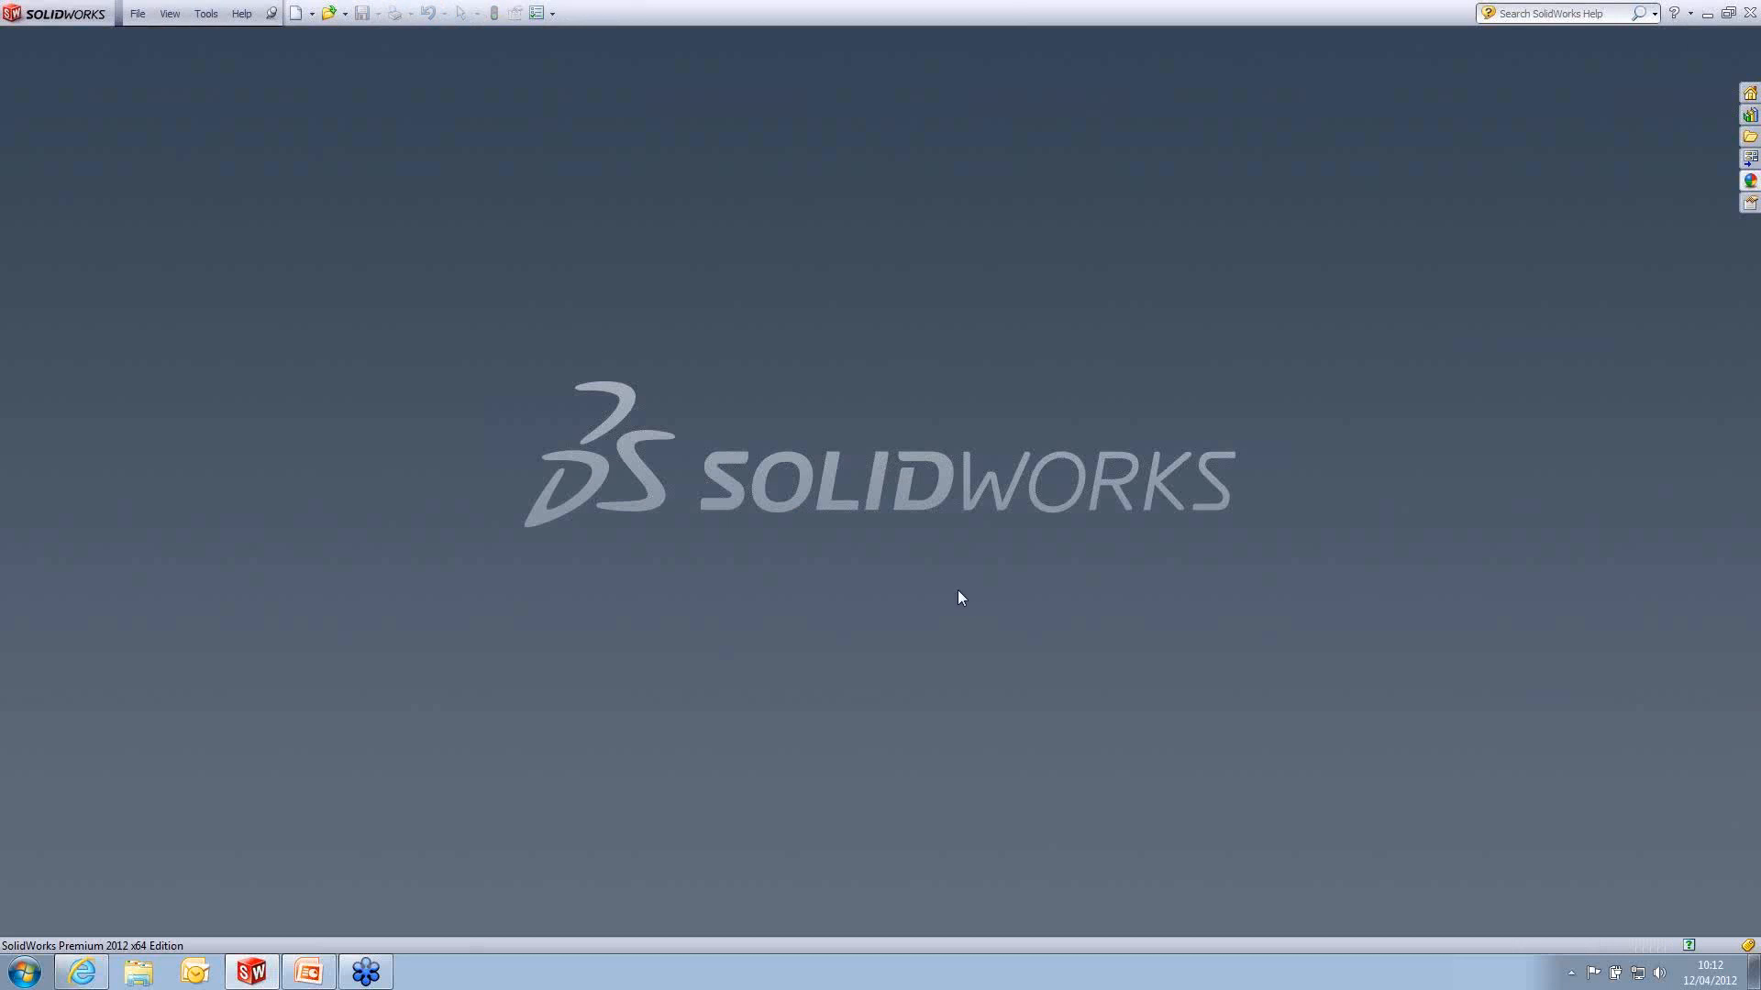
key(r)
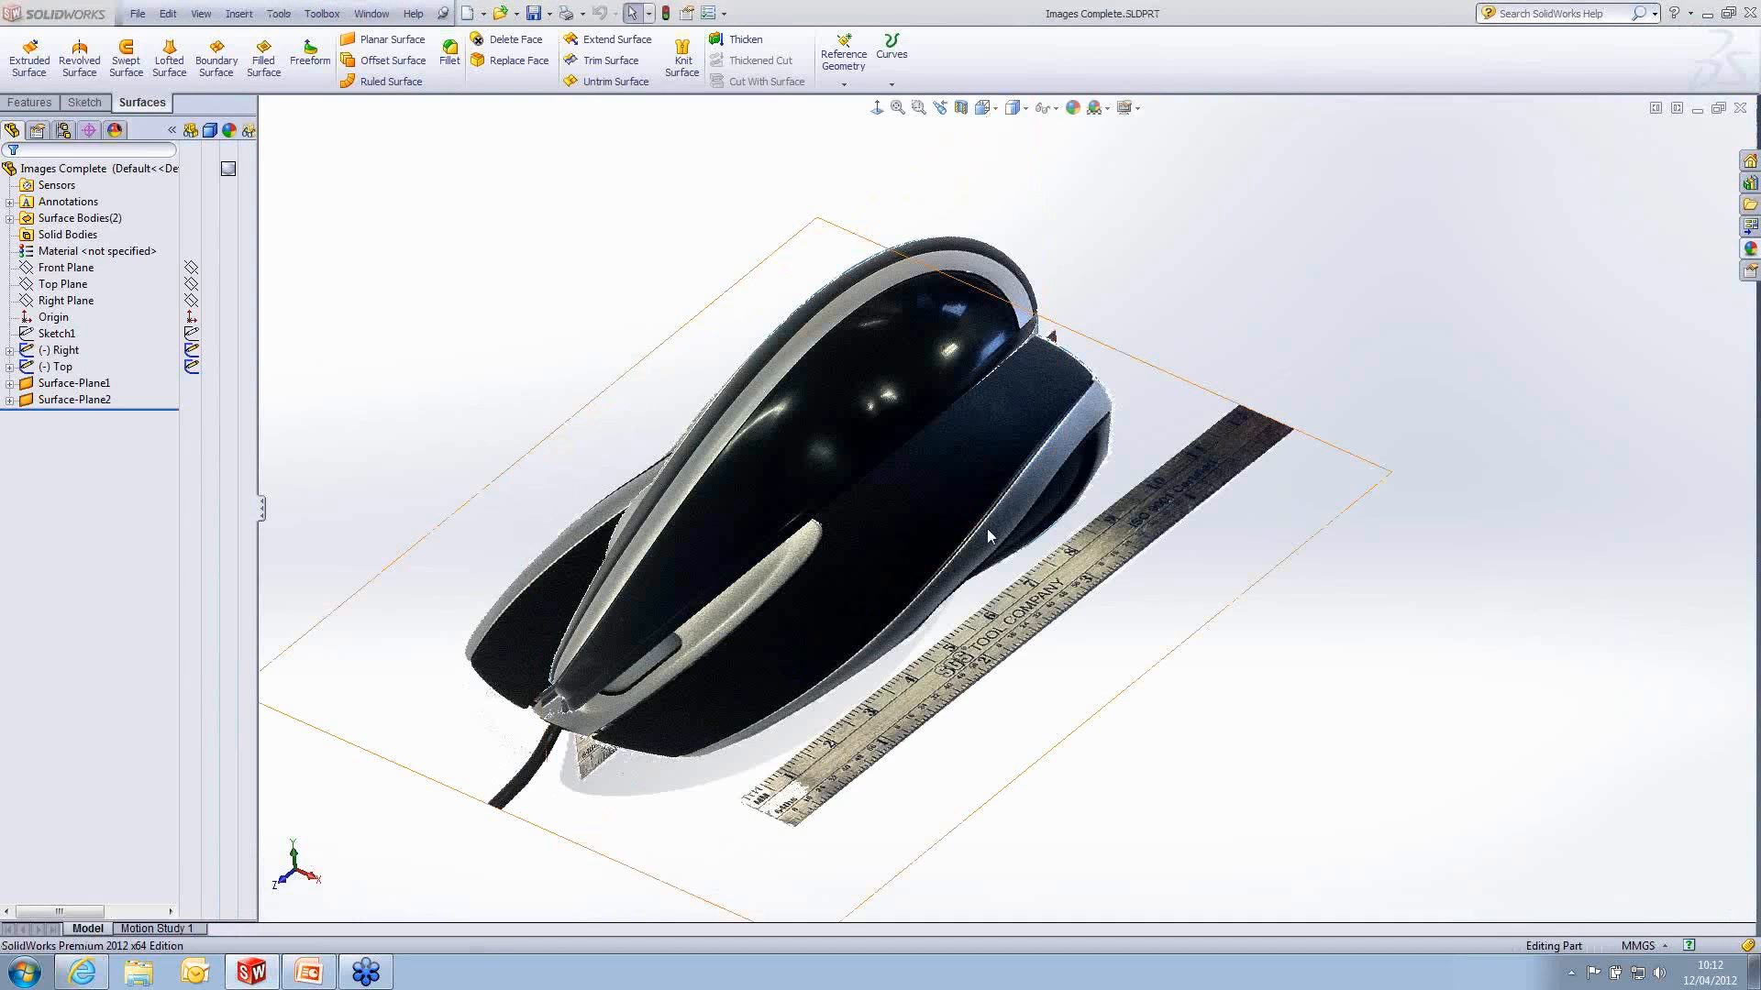
middle_drag(989, 535, 1042, 368)
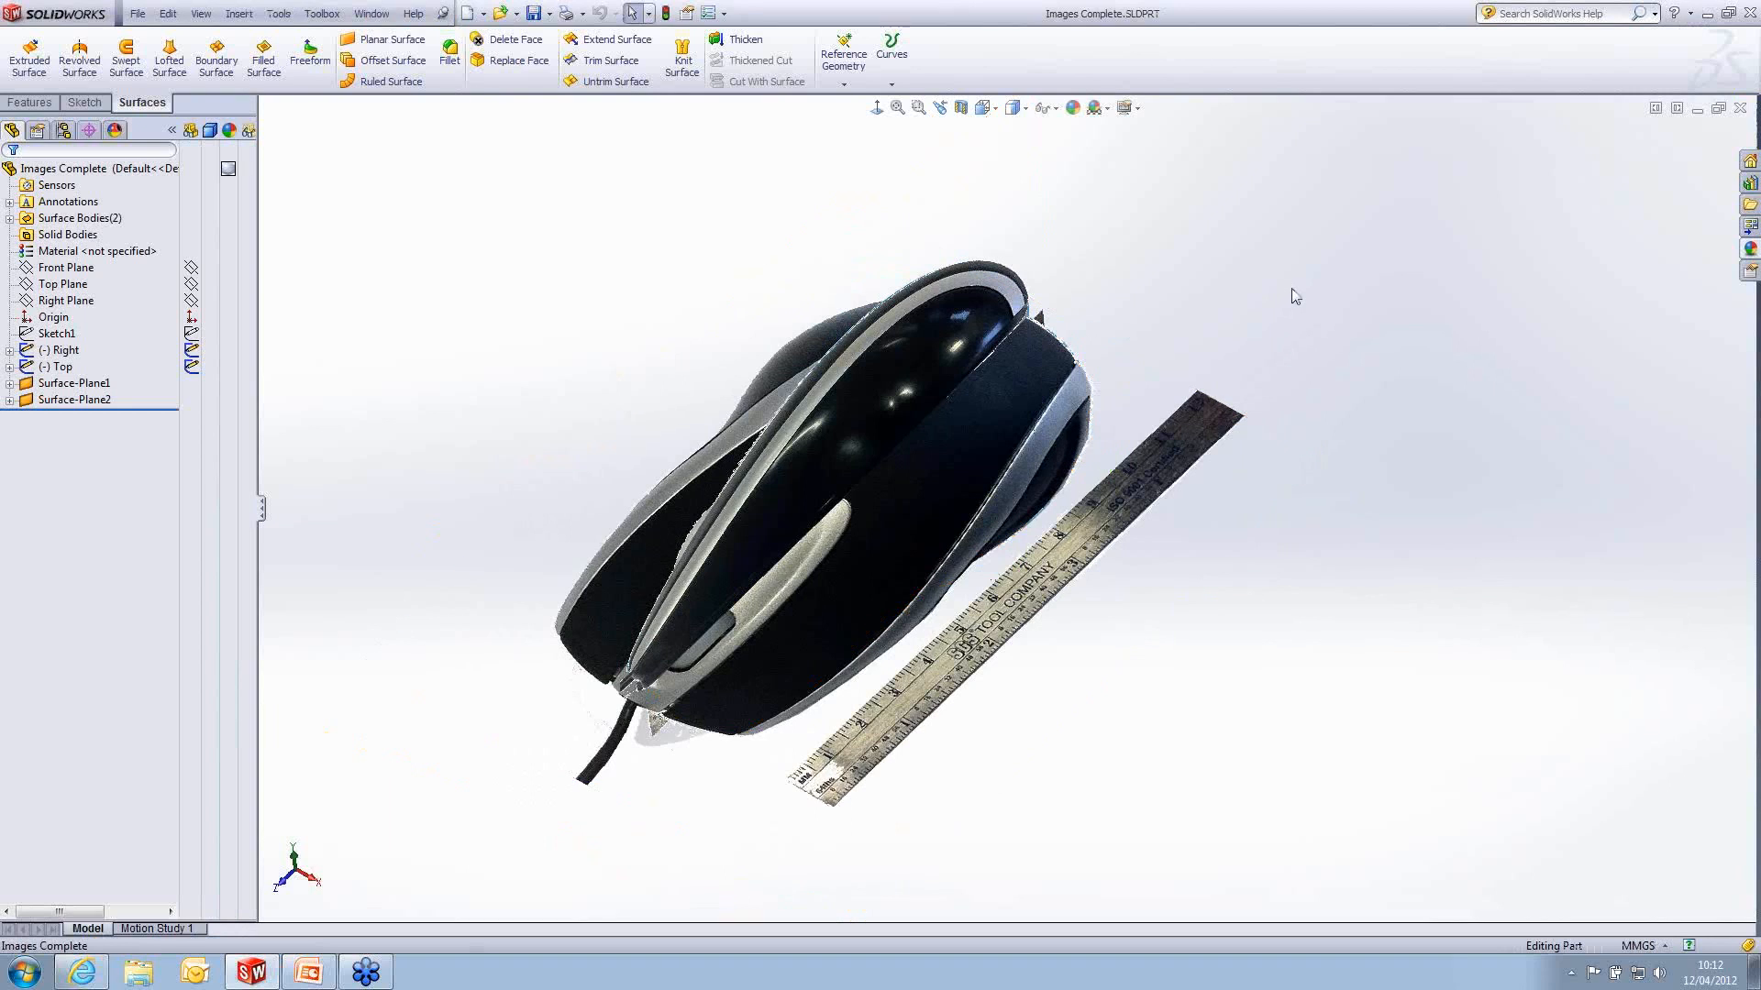
- Hide the Right and Top picture sketches to examine the two planar surfaces on their own
click(225, 356)
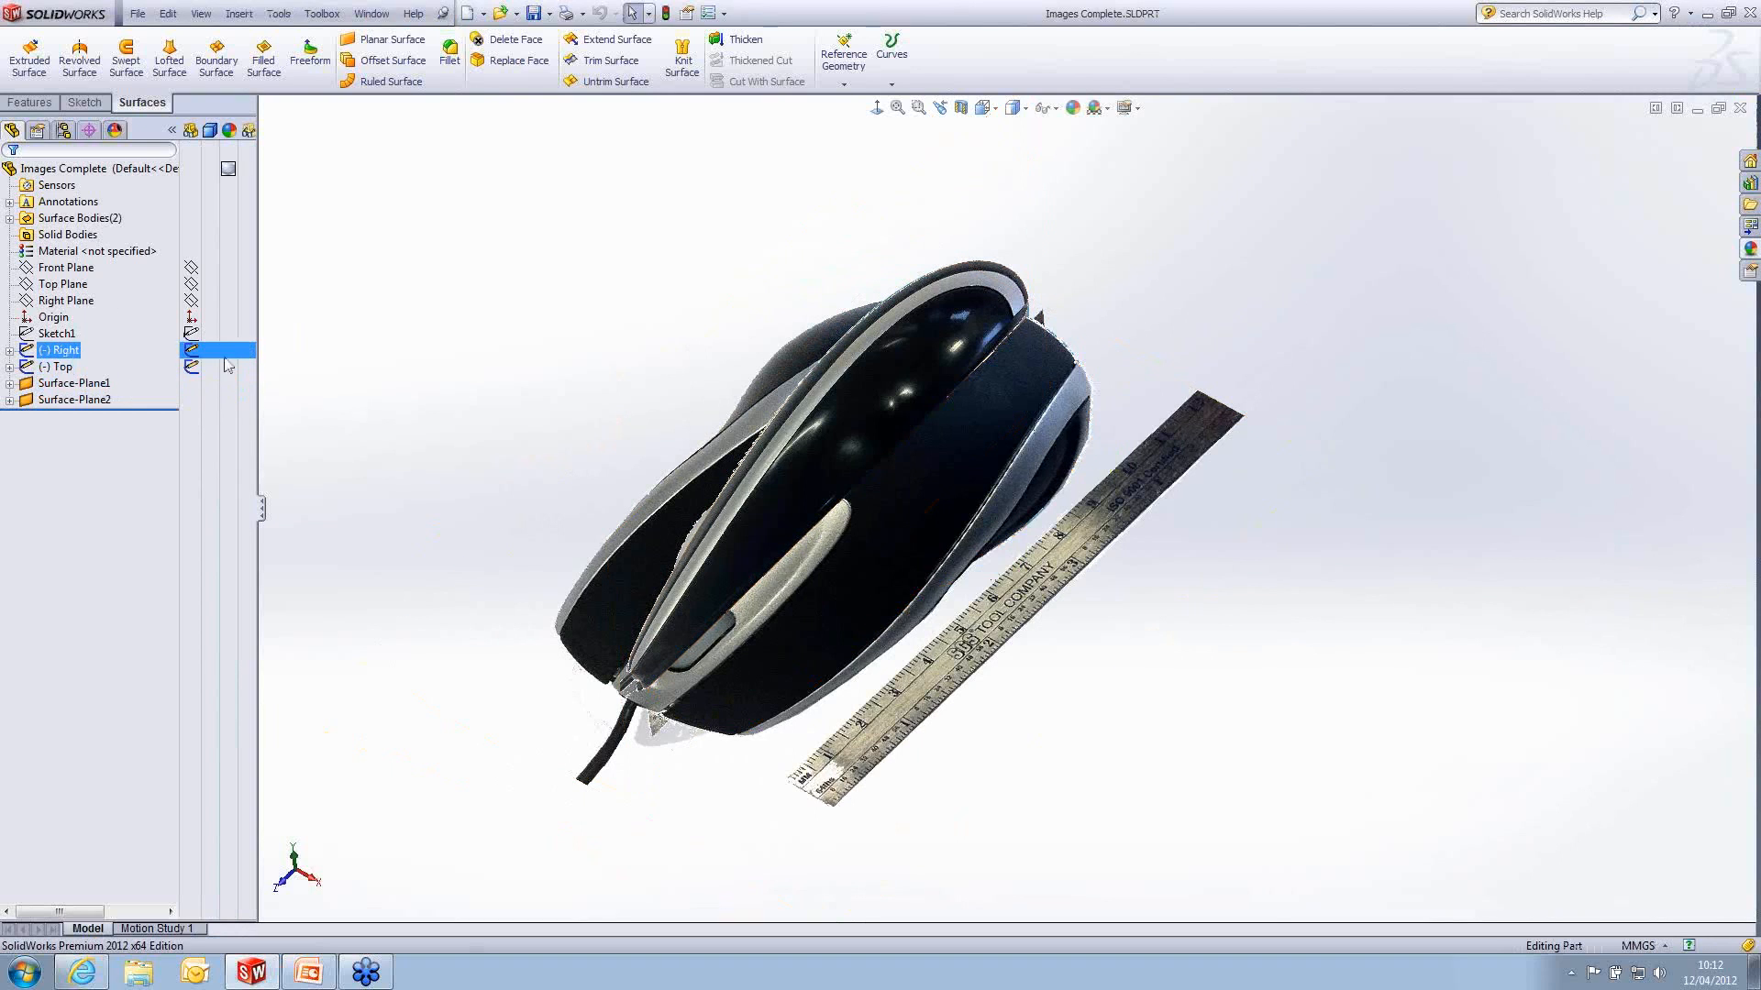
click(191, 355)
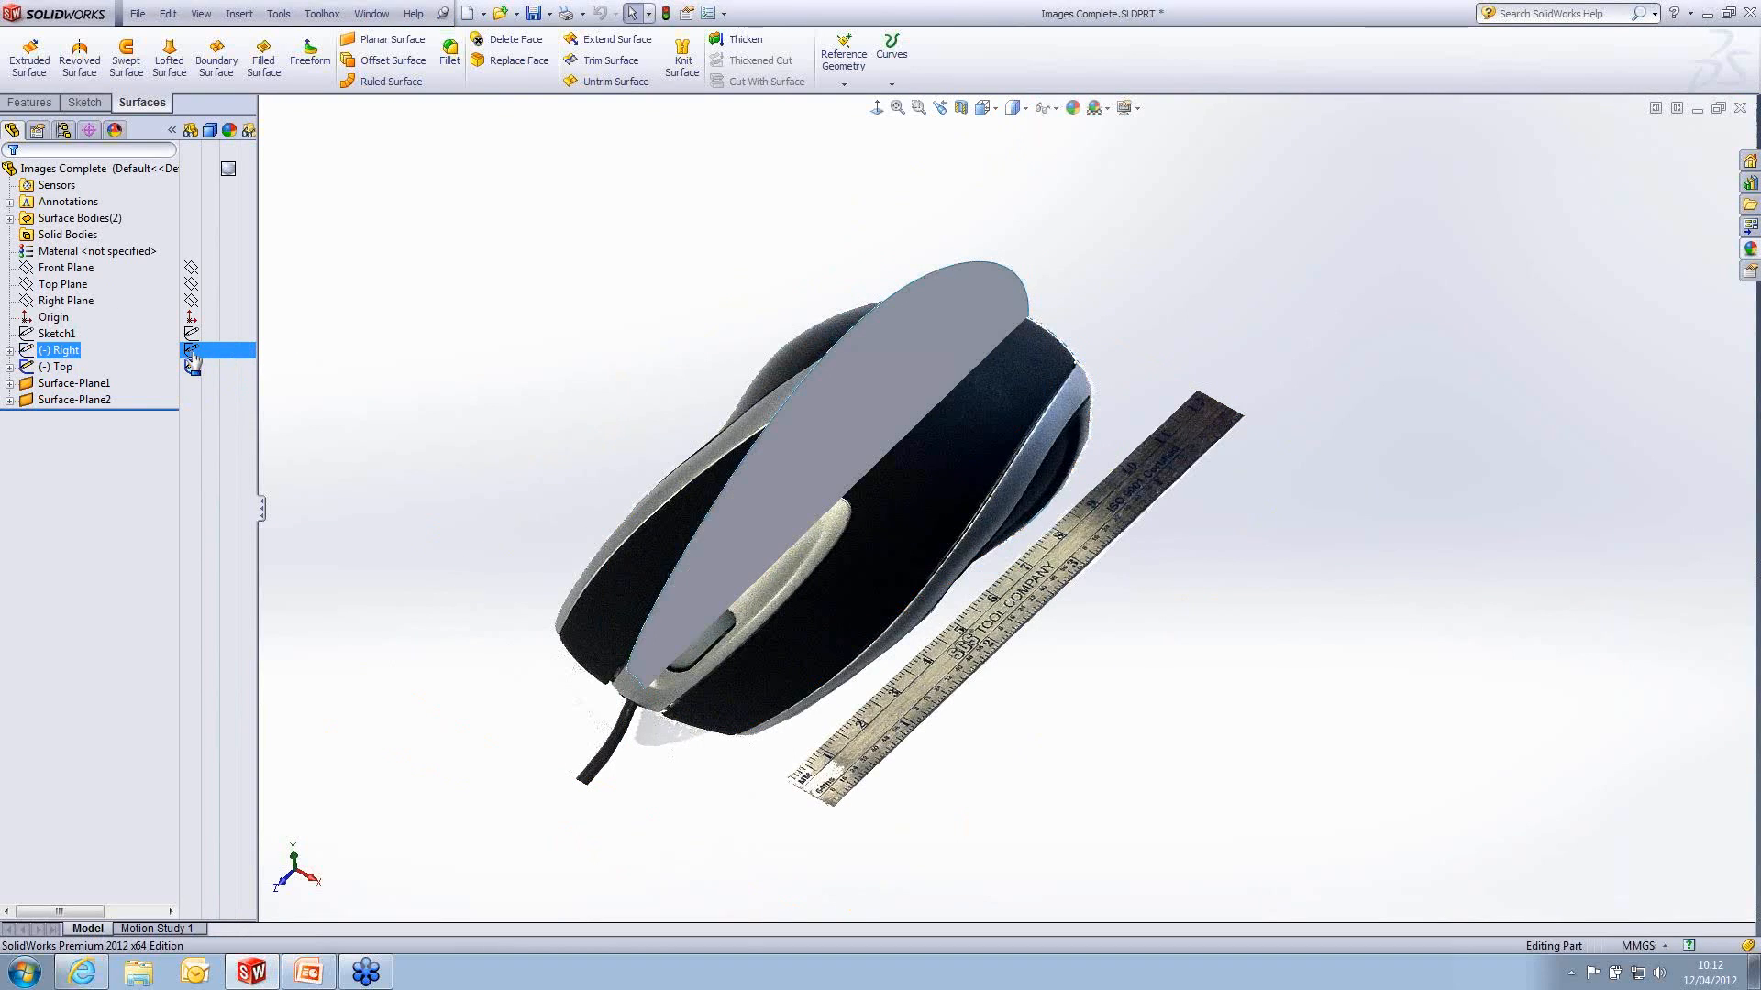
middle_drag(815, 413, 822, 601)
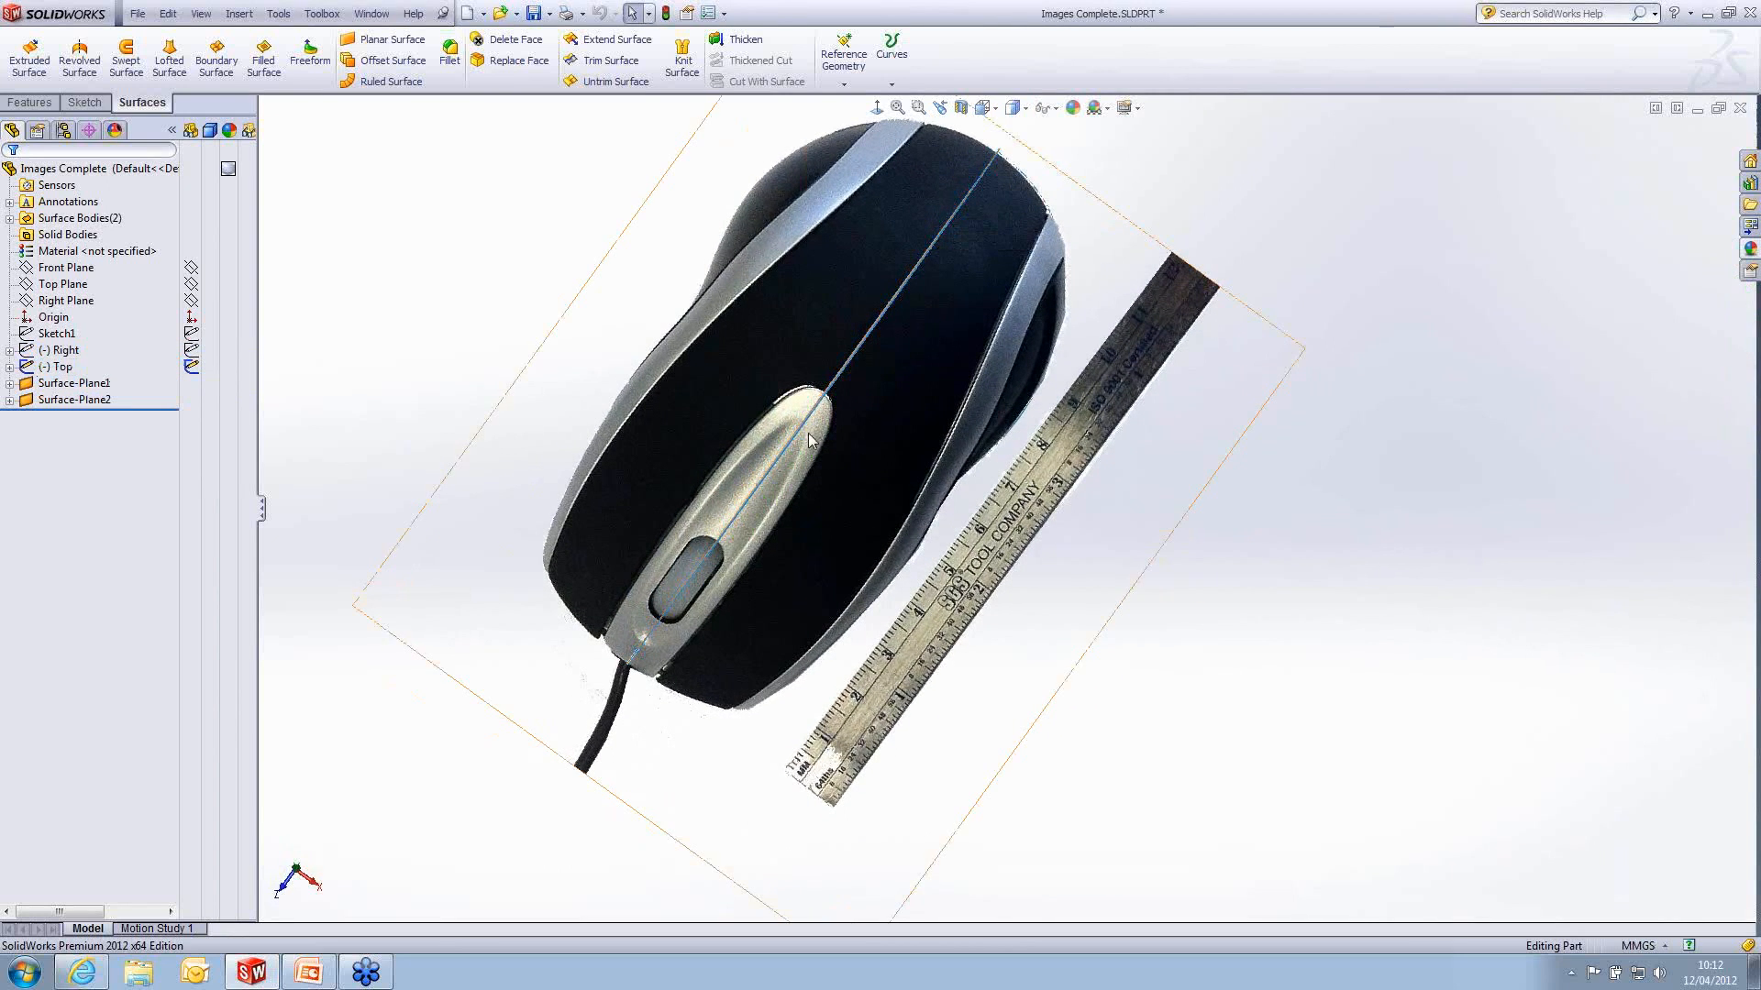
middle_drag(809, 434, 807, 316)
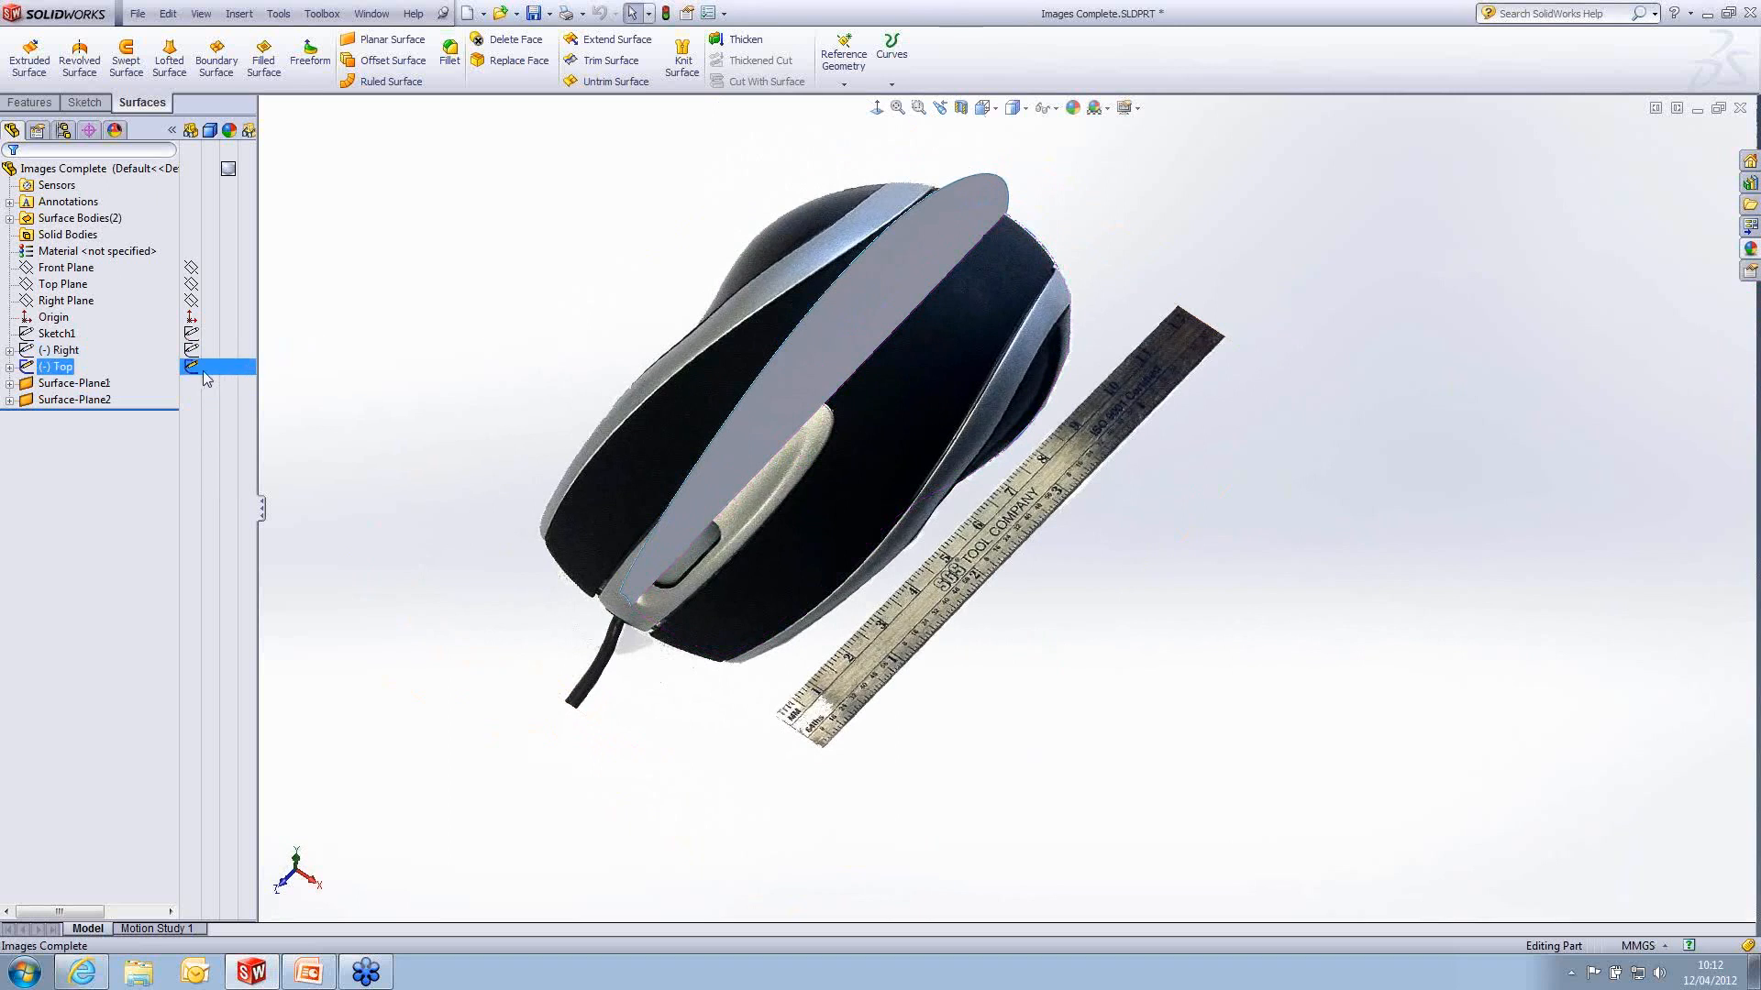
click(204, 372)
mouse_move(786, 460)
middle_down()
mouse_move(734, 267)
mouse_move(731, 371)
middle_up()
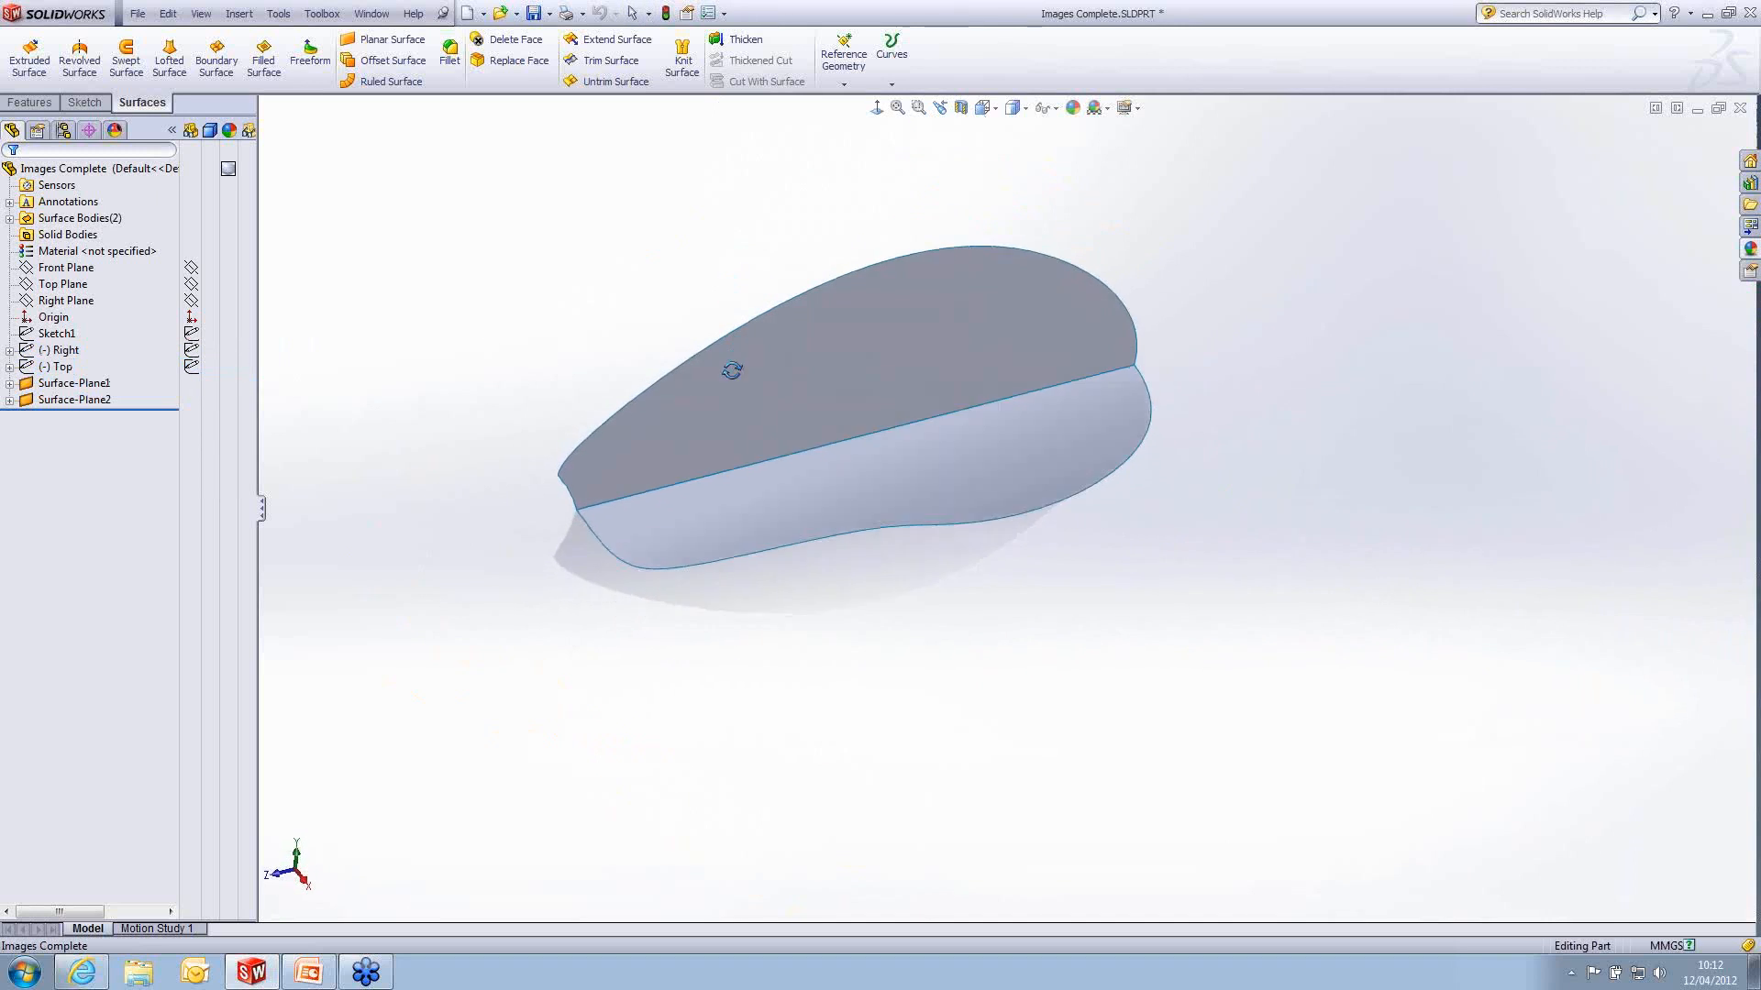
scroll(866, 452, down, 3)
- Open Sketch5 under Surface-Plane2 to inspect the spline of the top-view outline, and exit the sketch without changing it
click(999, 437)
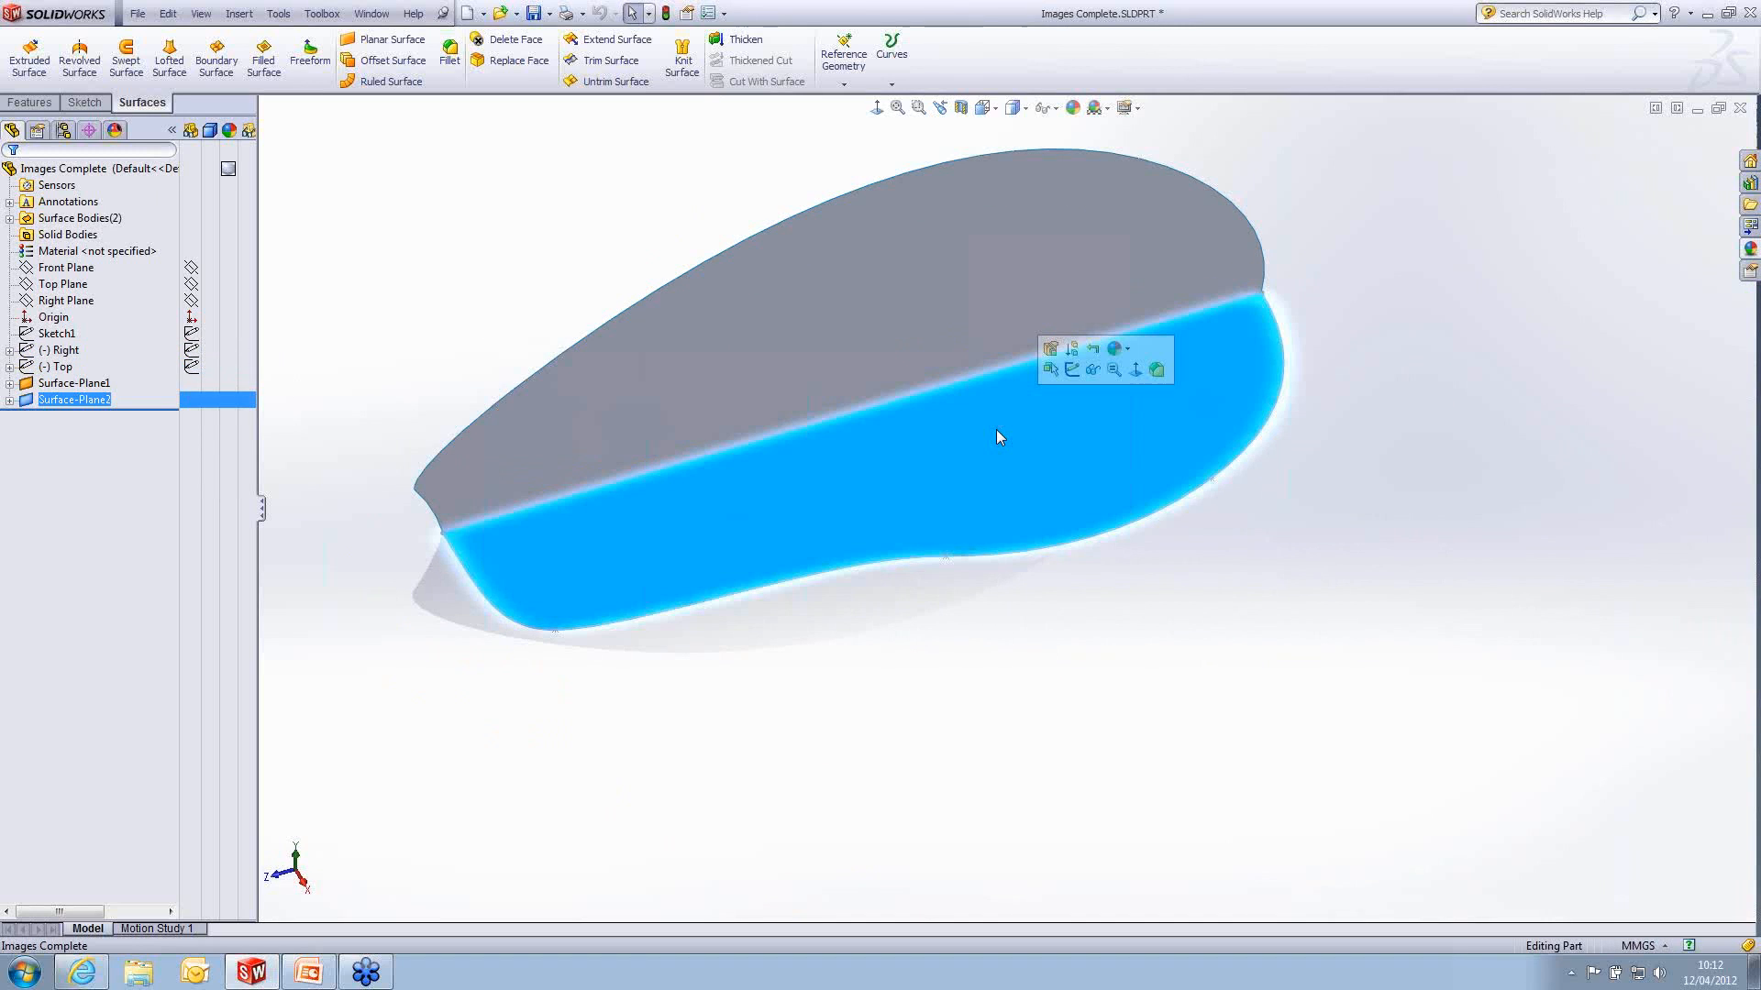
click(9, 400)
click(73, 418)
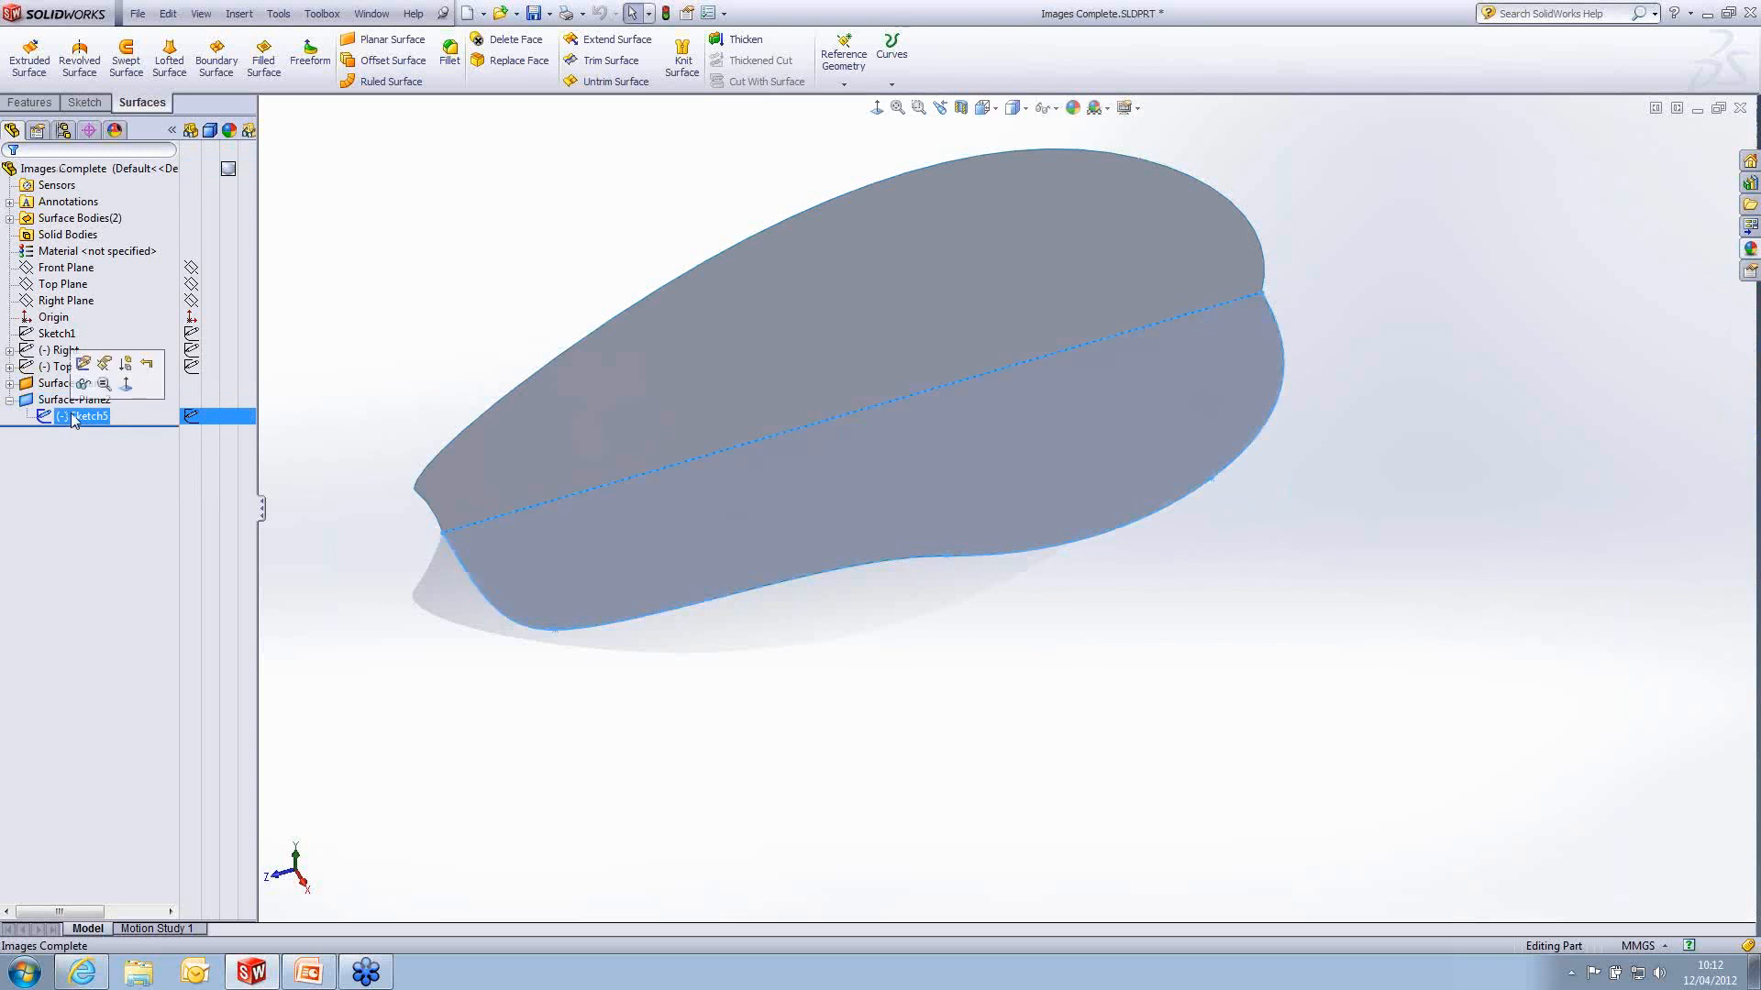
click(91, 367)
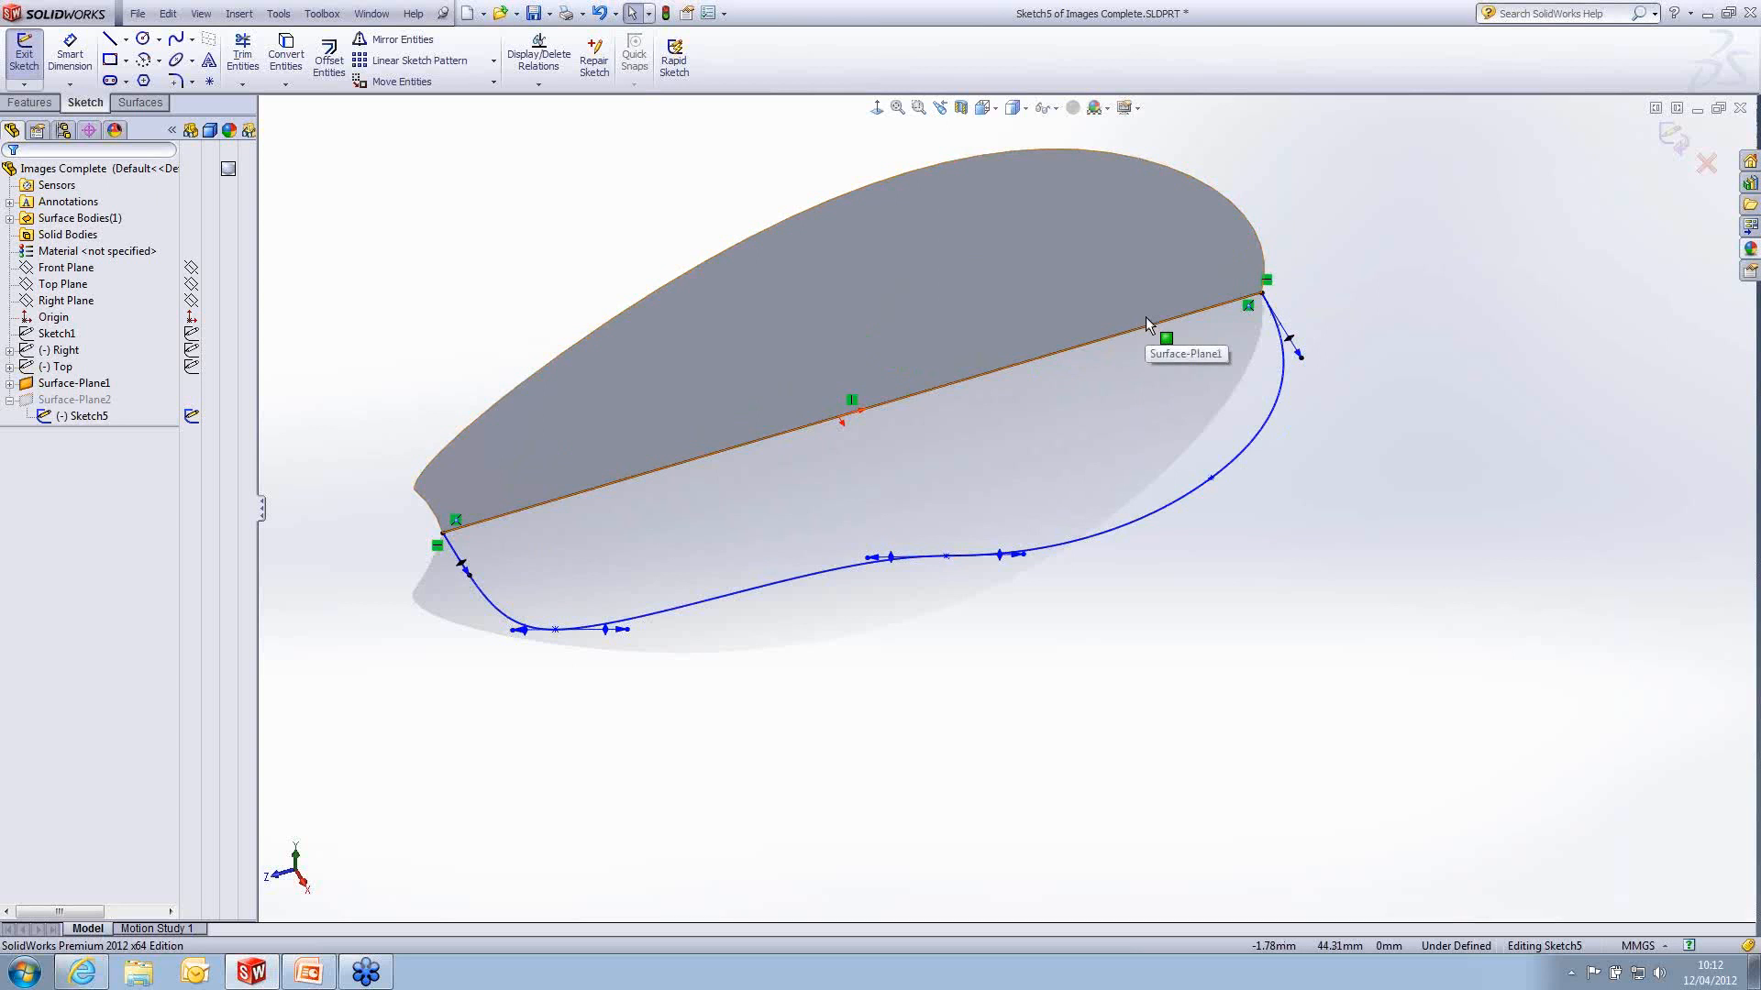
click(1673, 136)
- Show the Right and Top picture sketches again and inspect how the side and top pictures line up
middle_drag(976, 438, 1032, 410)
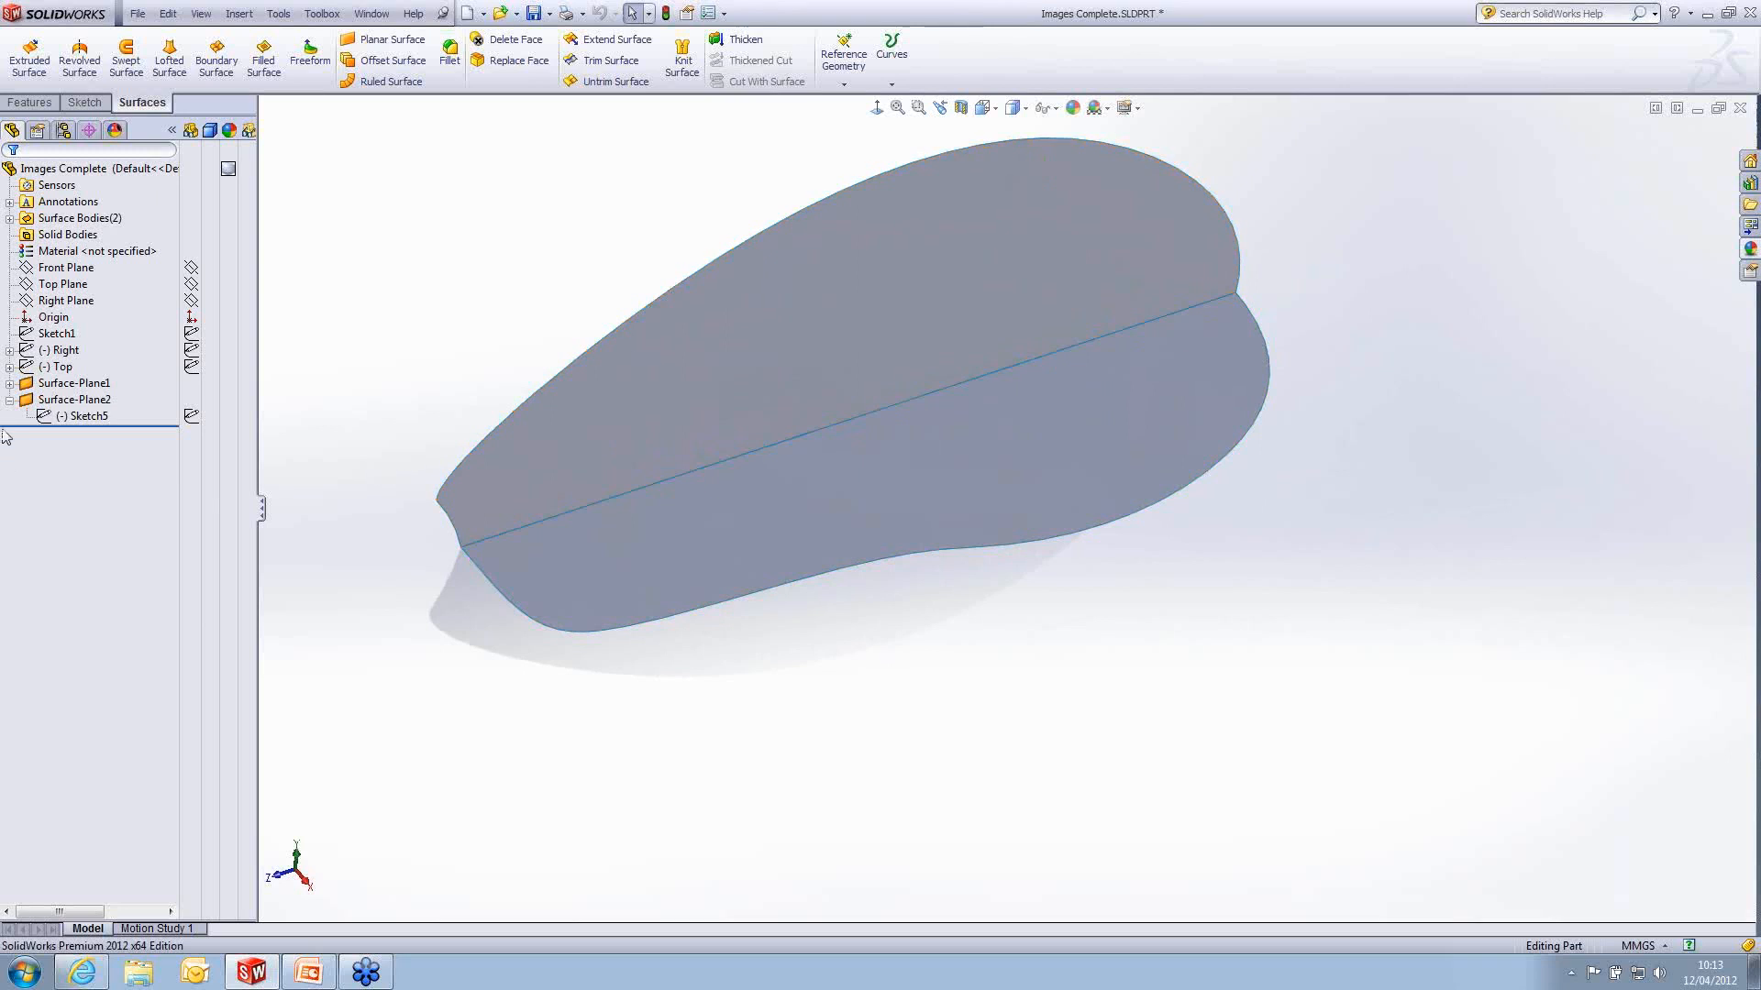
click(9, 401)
click(192, 366)
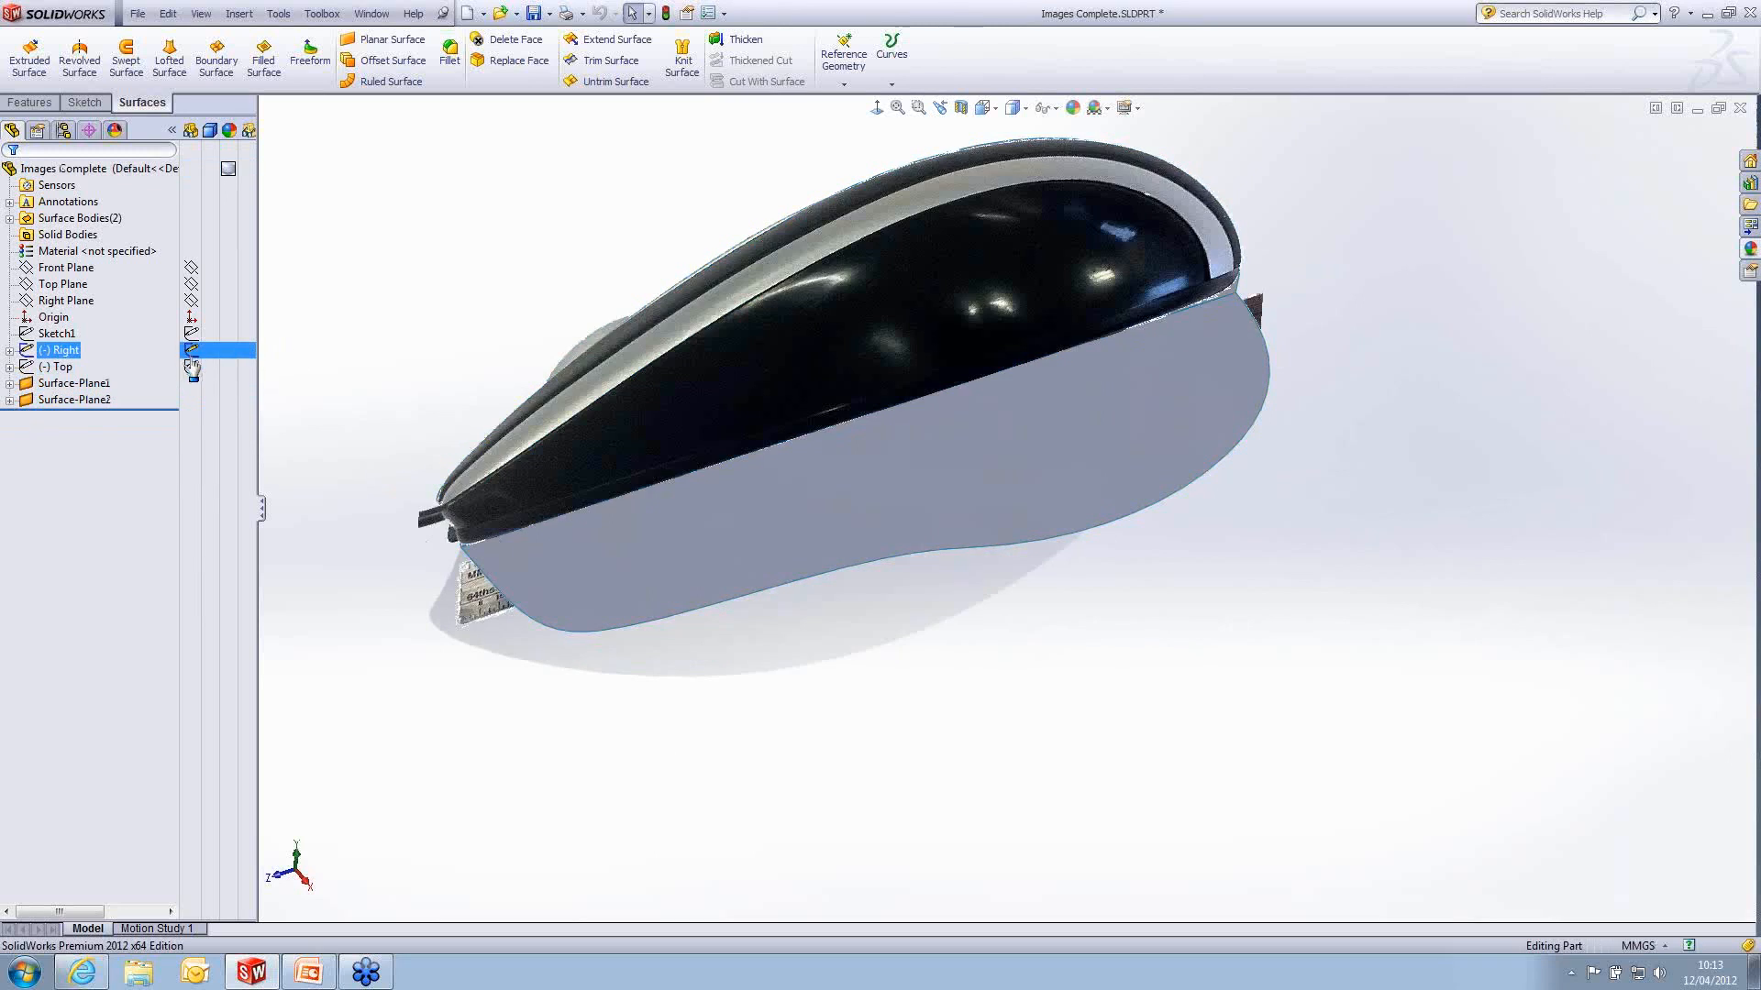
mouse_move(806, 529)
middle_down()
mouse_move(887, 620)
mouse_move(805, 578)
mouse_move(819, 688)
mouse_move(798, 642)
mouse_move(813, 577)
mouse_move(1117, 254)
middle_up()
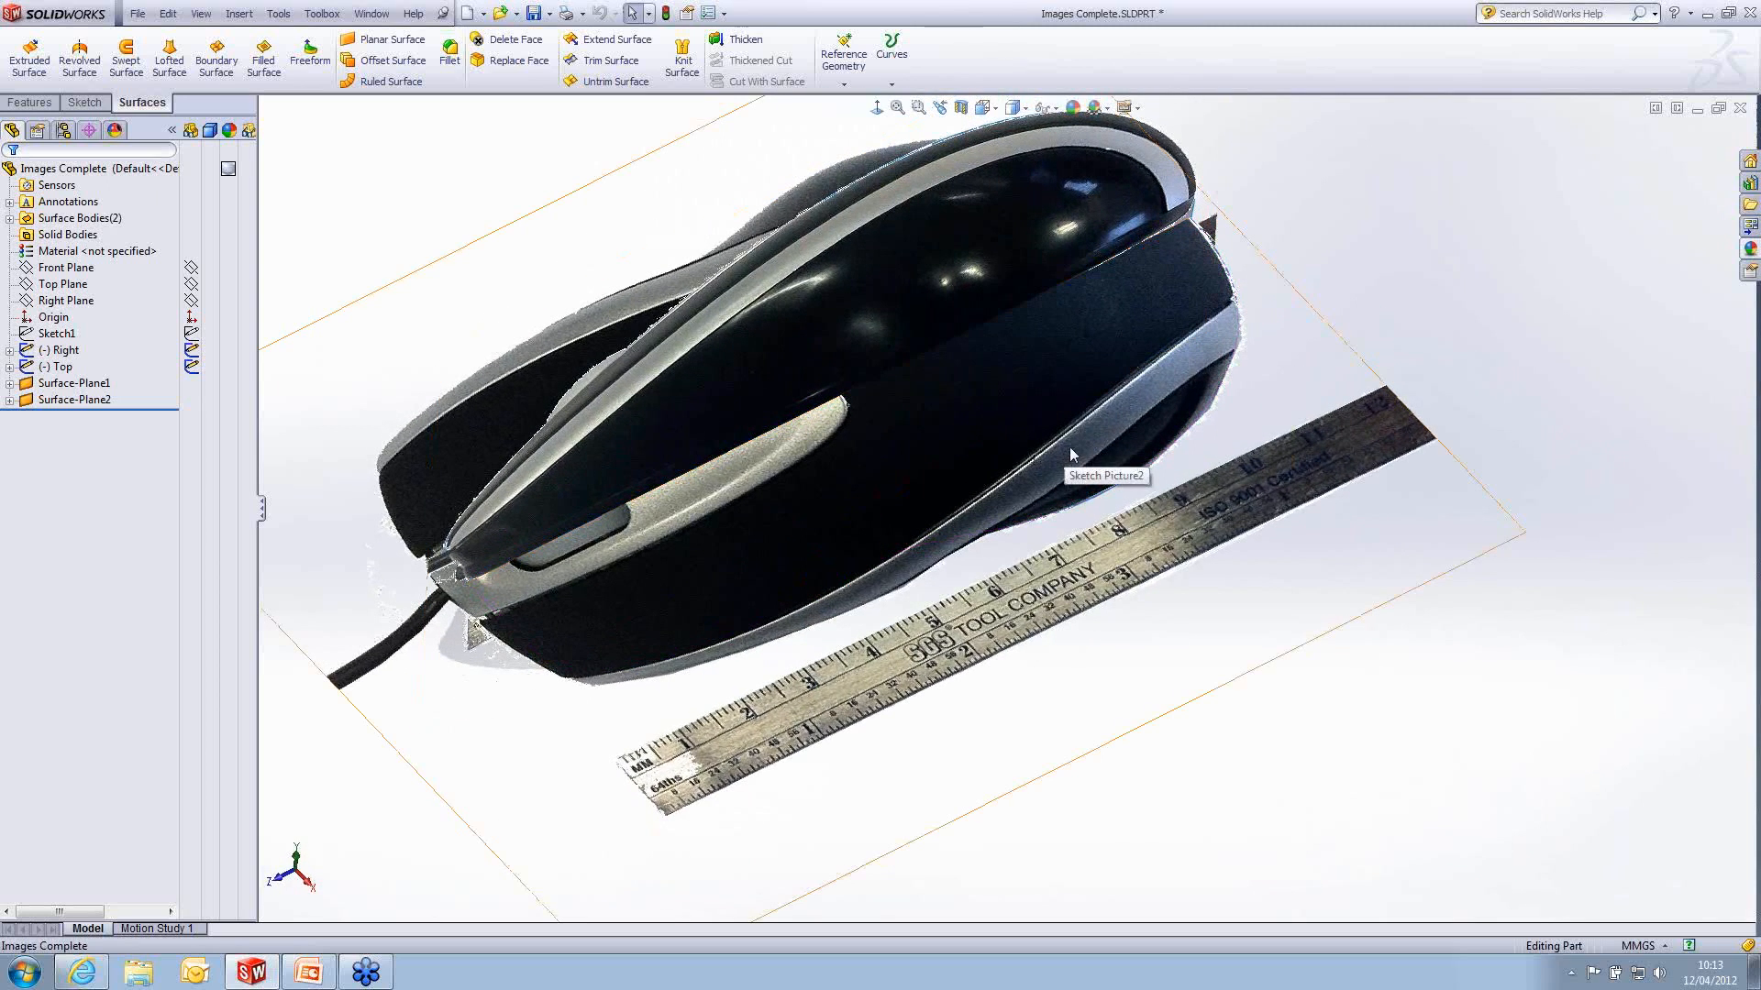
scroll(1302, 344, up, 2)
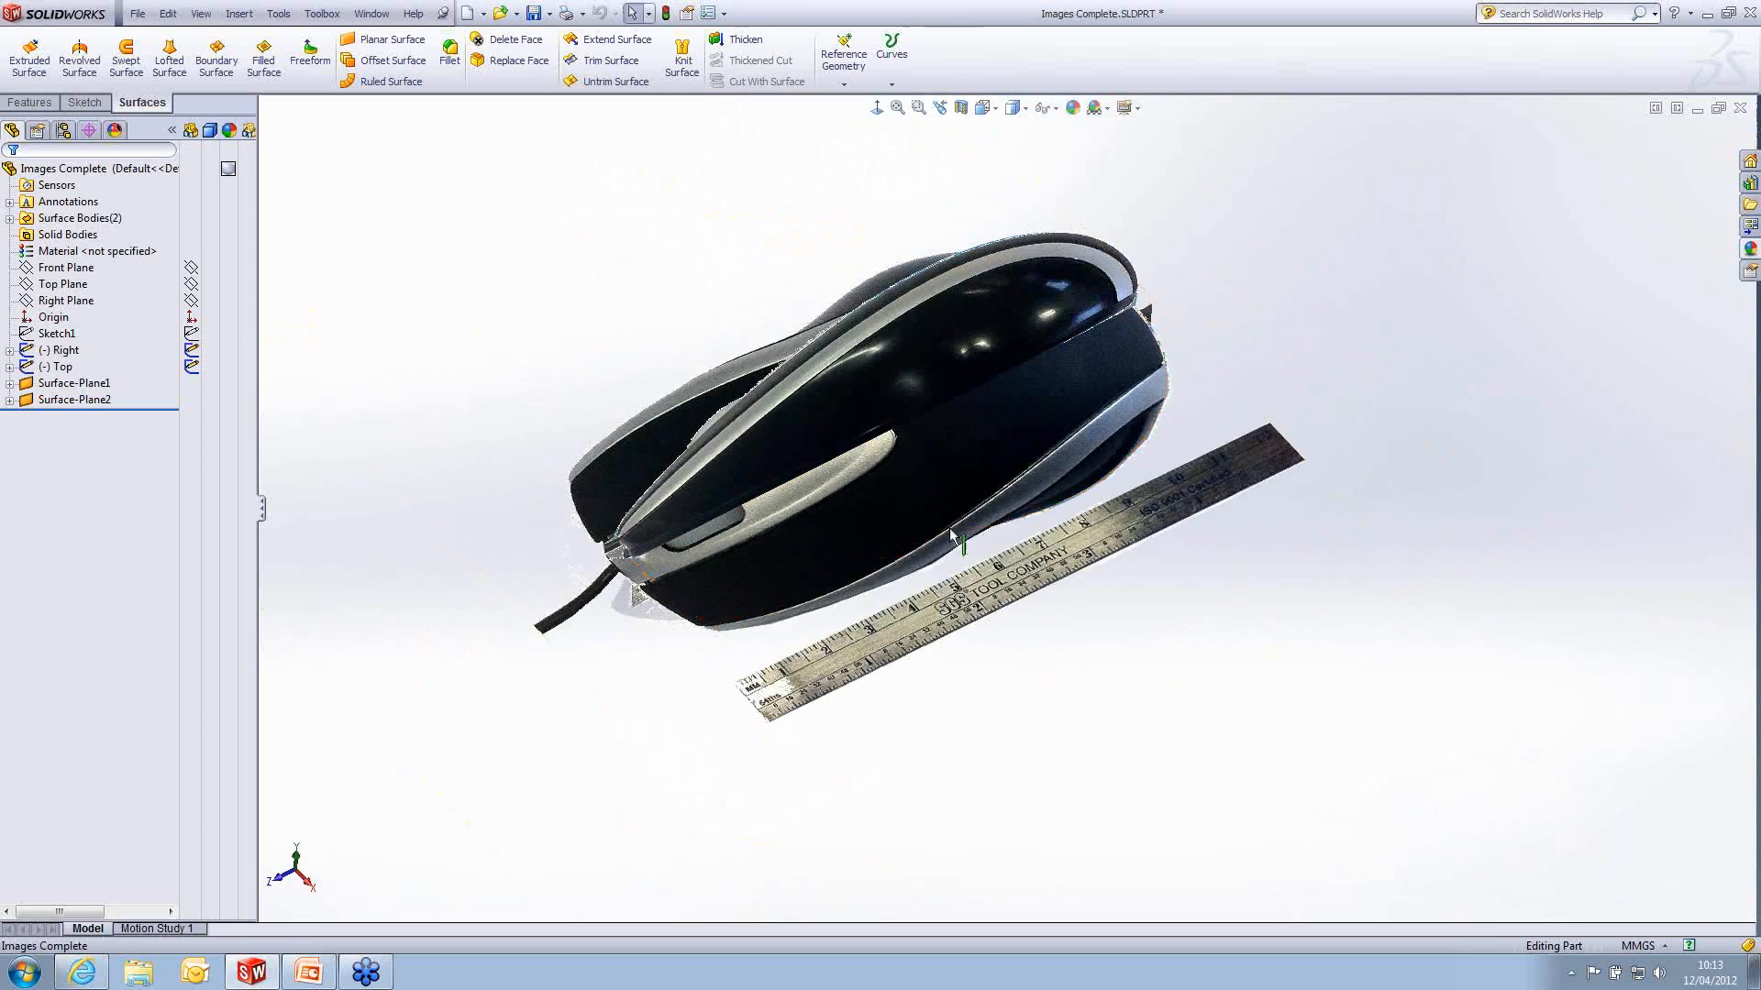
middle_drag(866, 548, 850, 493)
scroll(850, 493, down, 1)
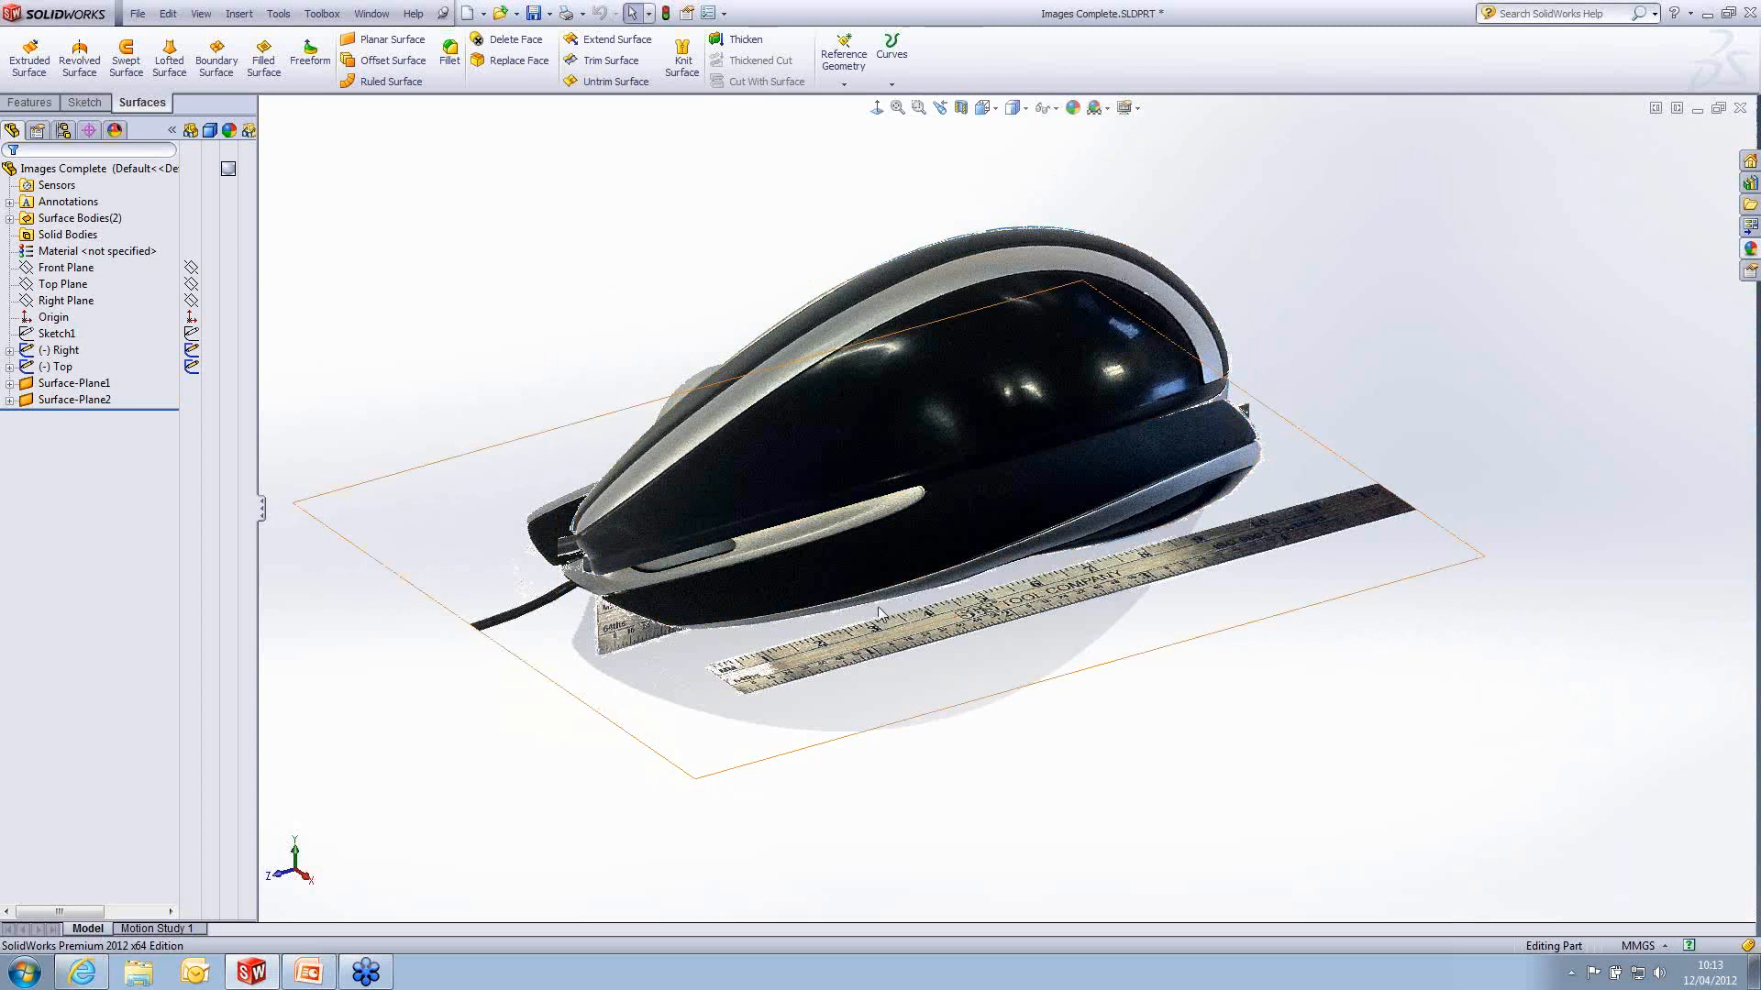
middle_drag(1125, 532, 888, 504)
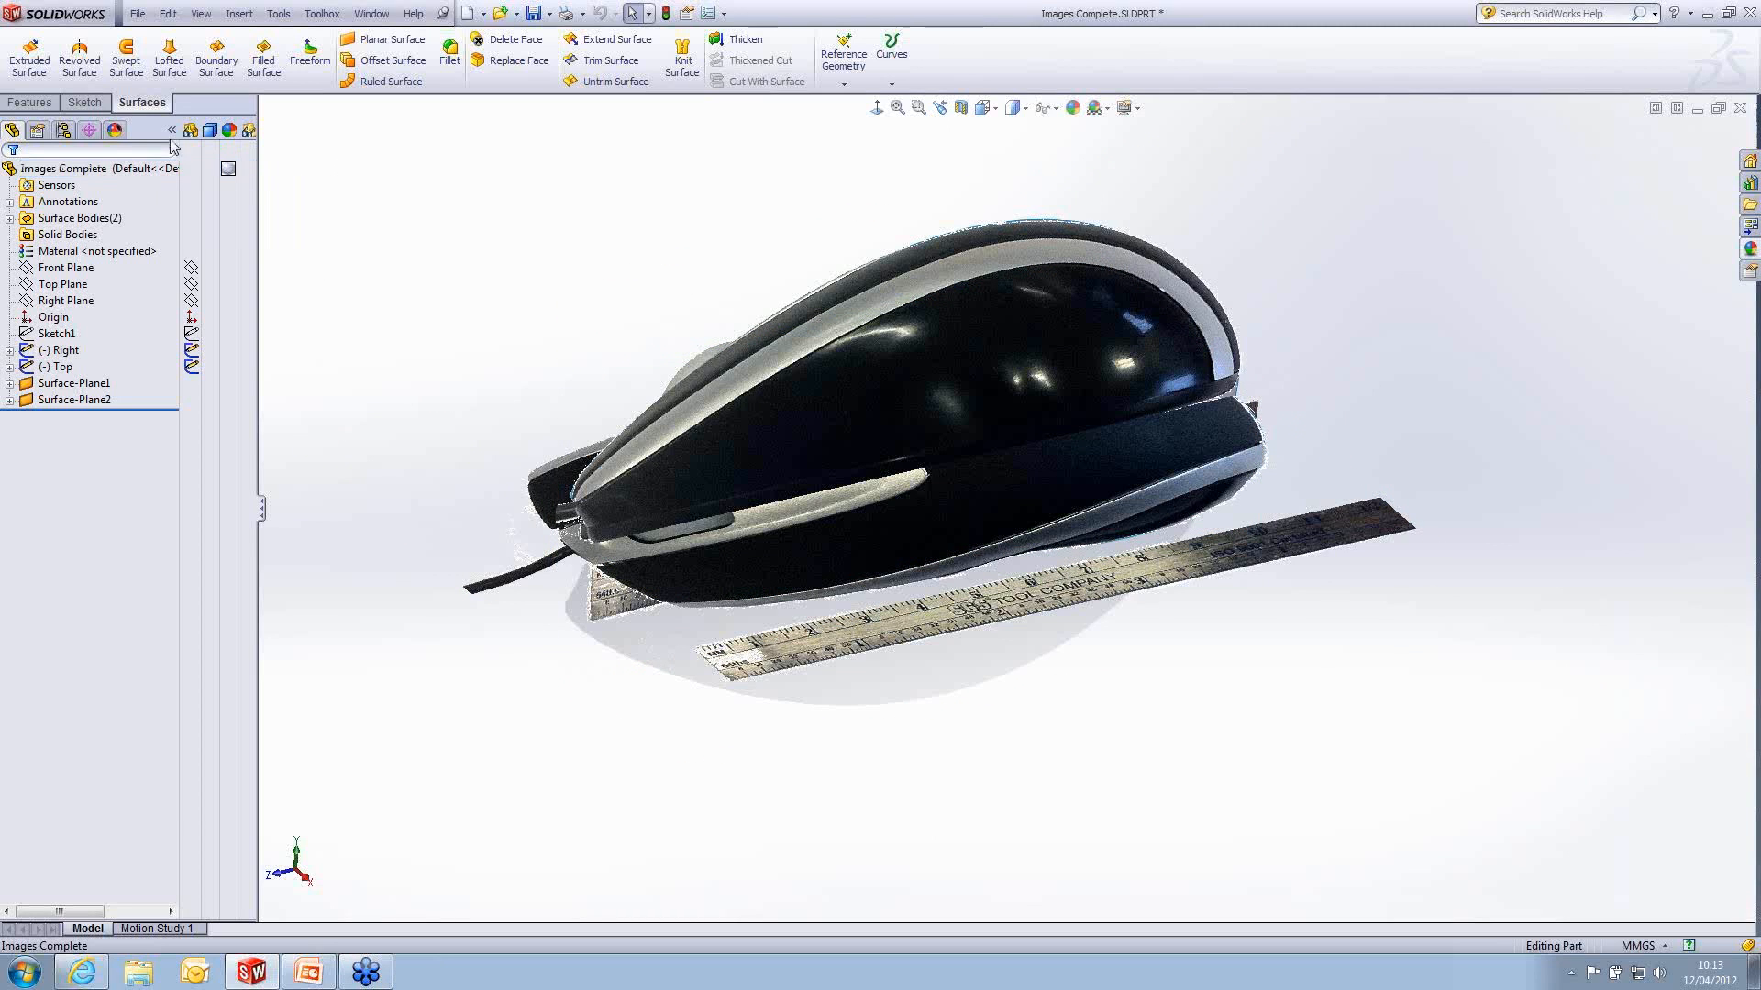
- Start a 3D sketch and orient the model to the Top view
click(86, 104)
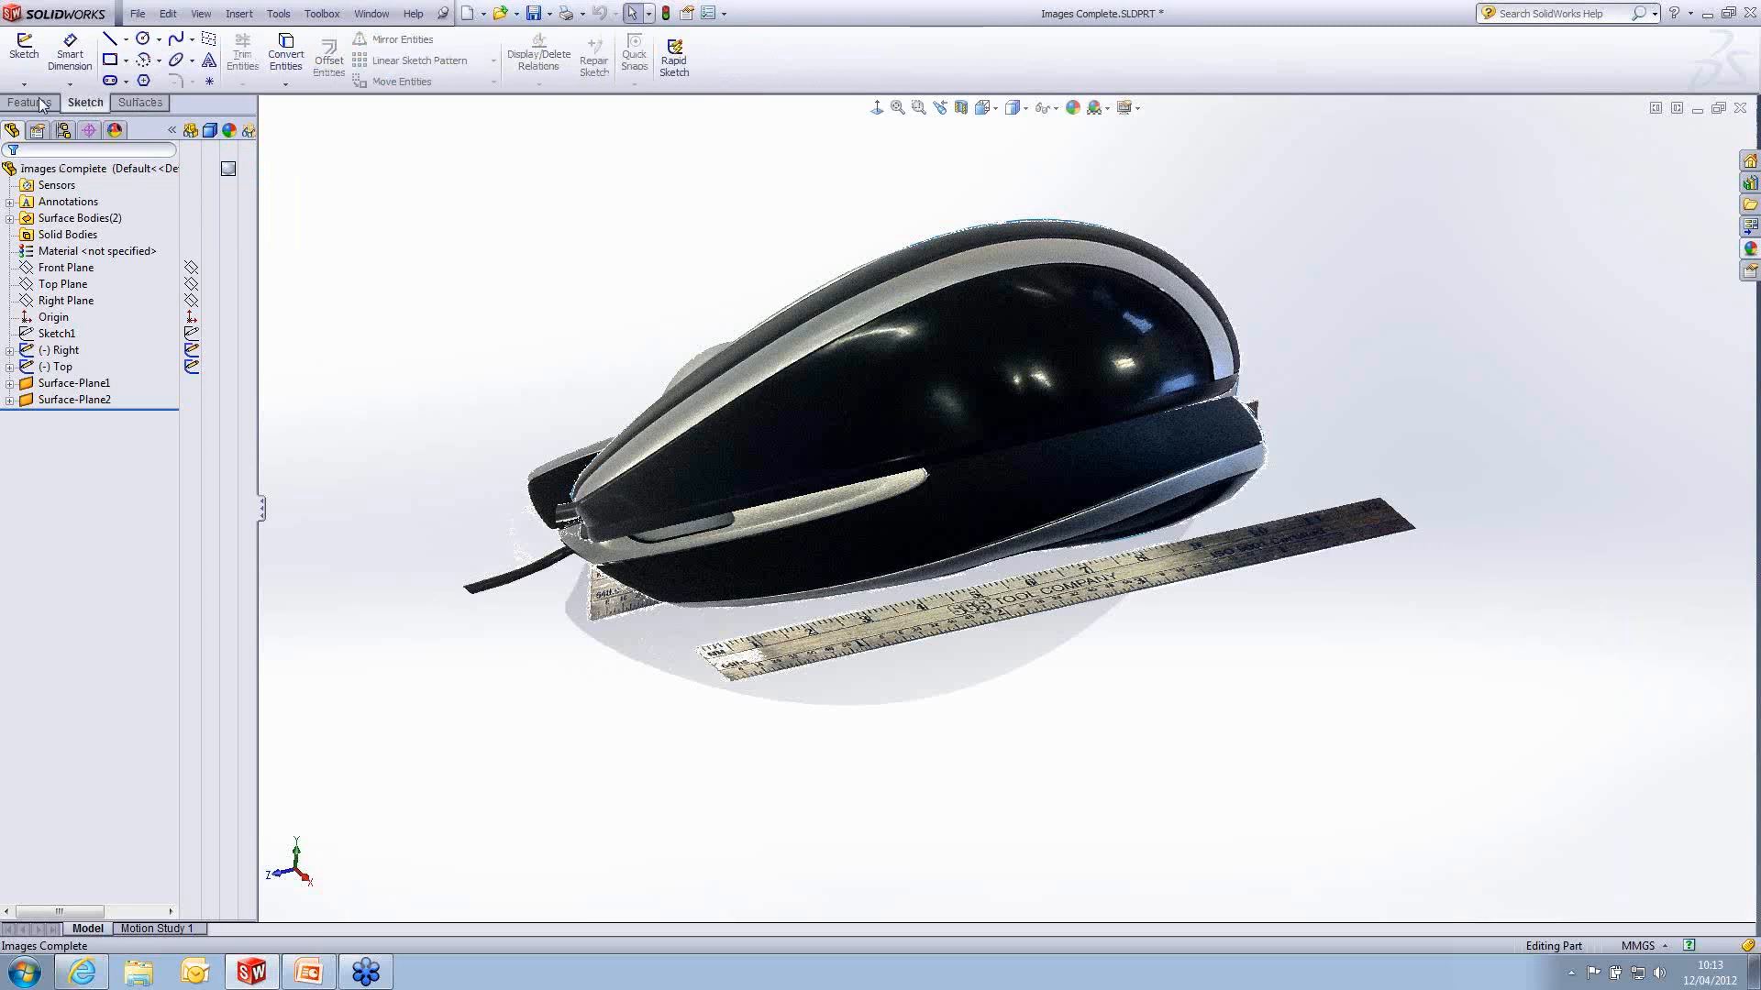
click(23, 85)
click(55, 119)
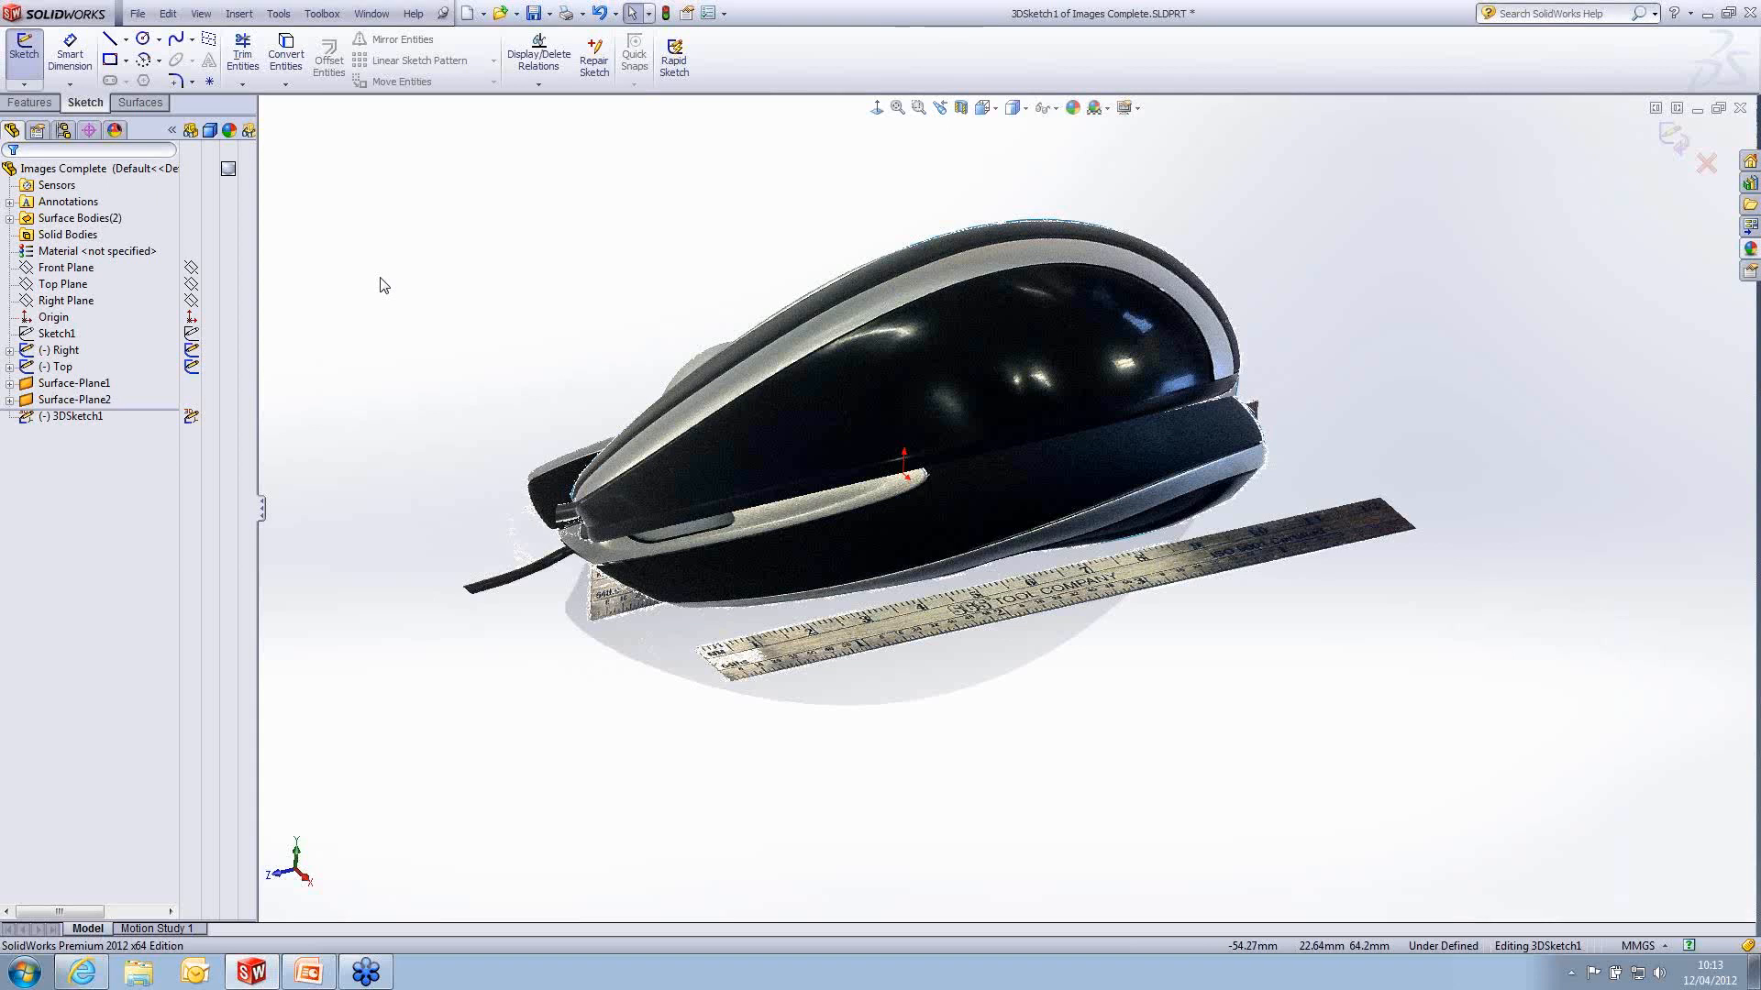
key(space)
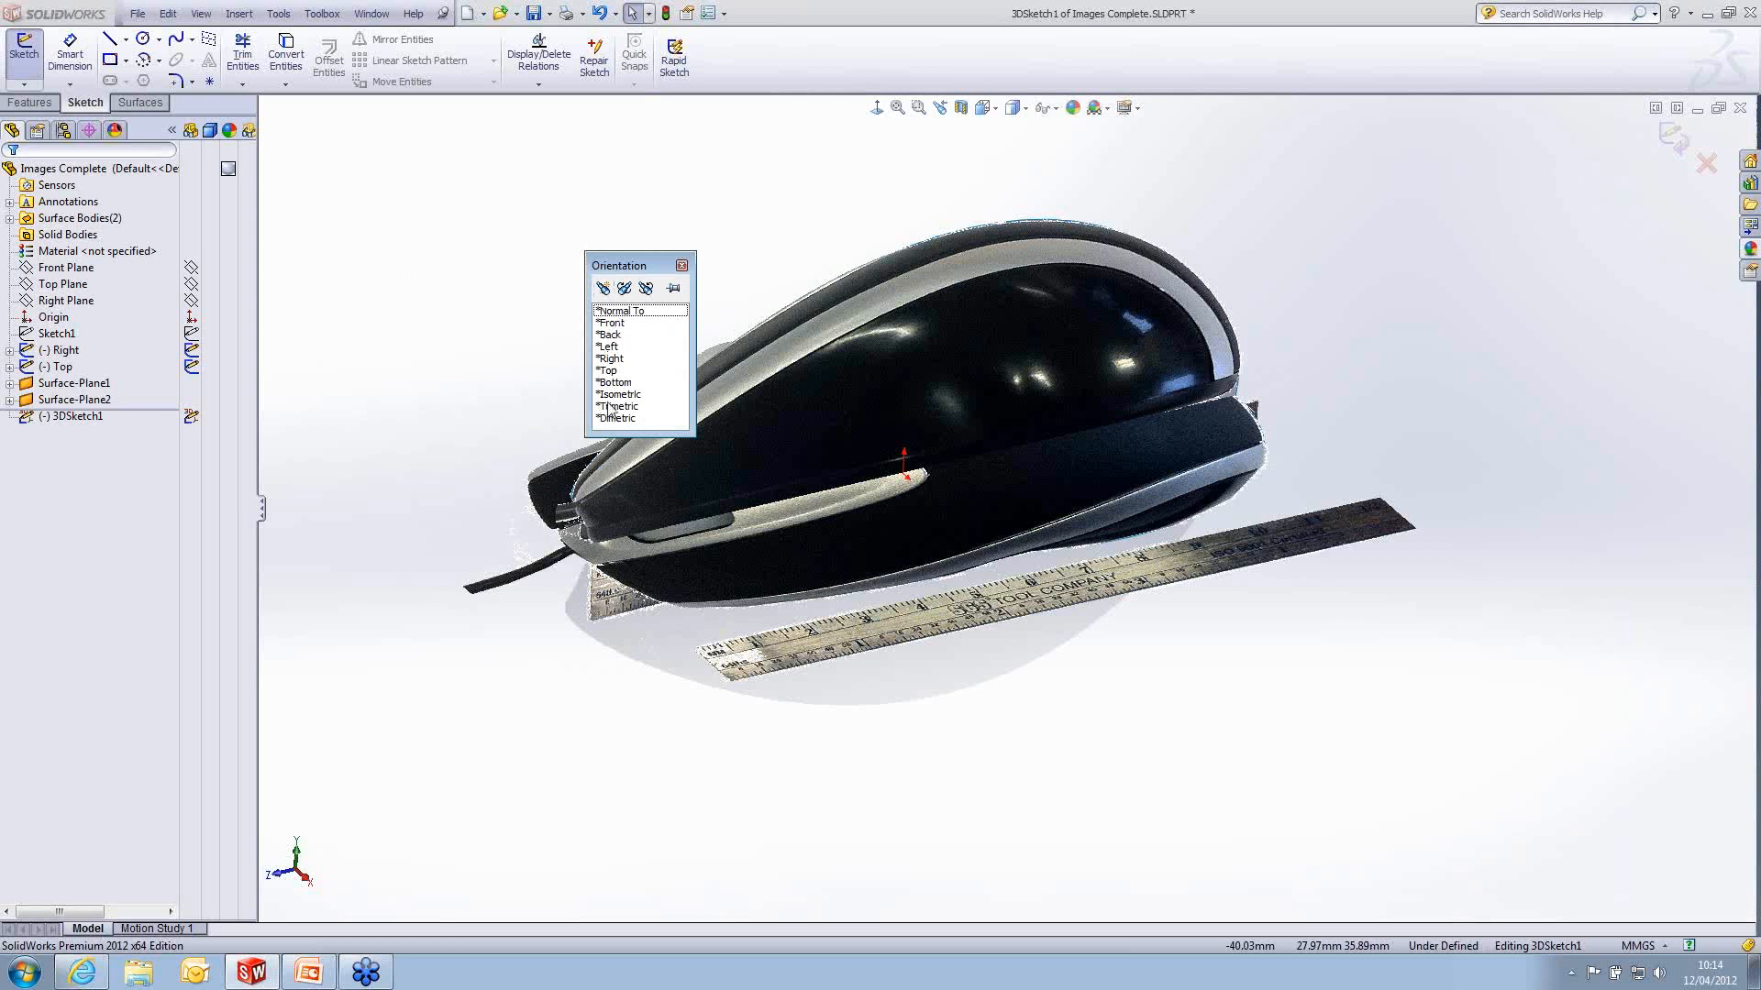
double_click(610, 370)
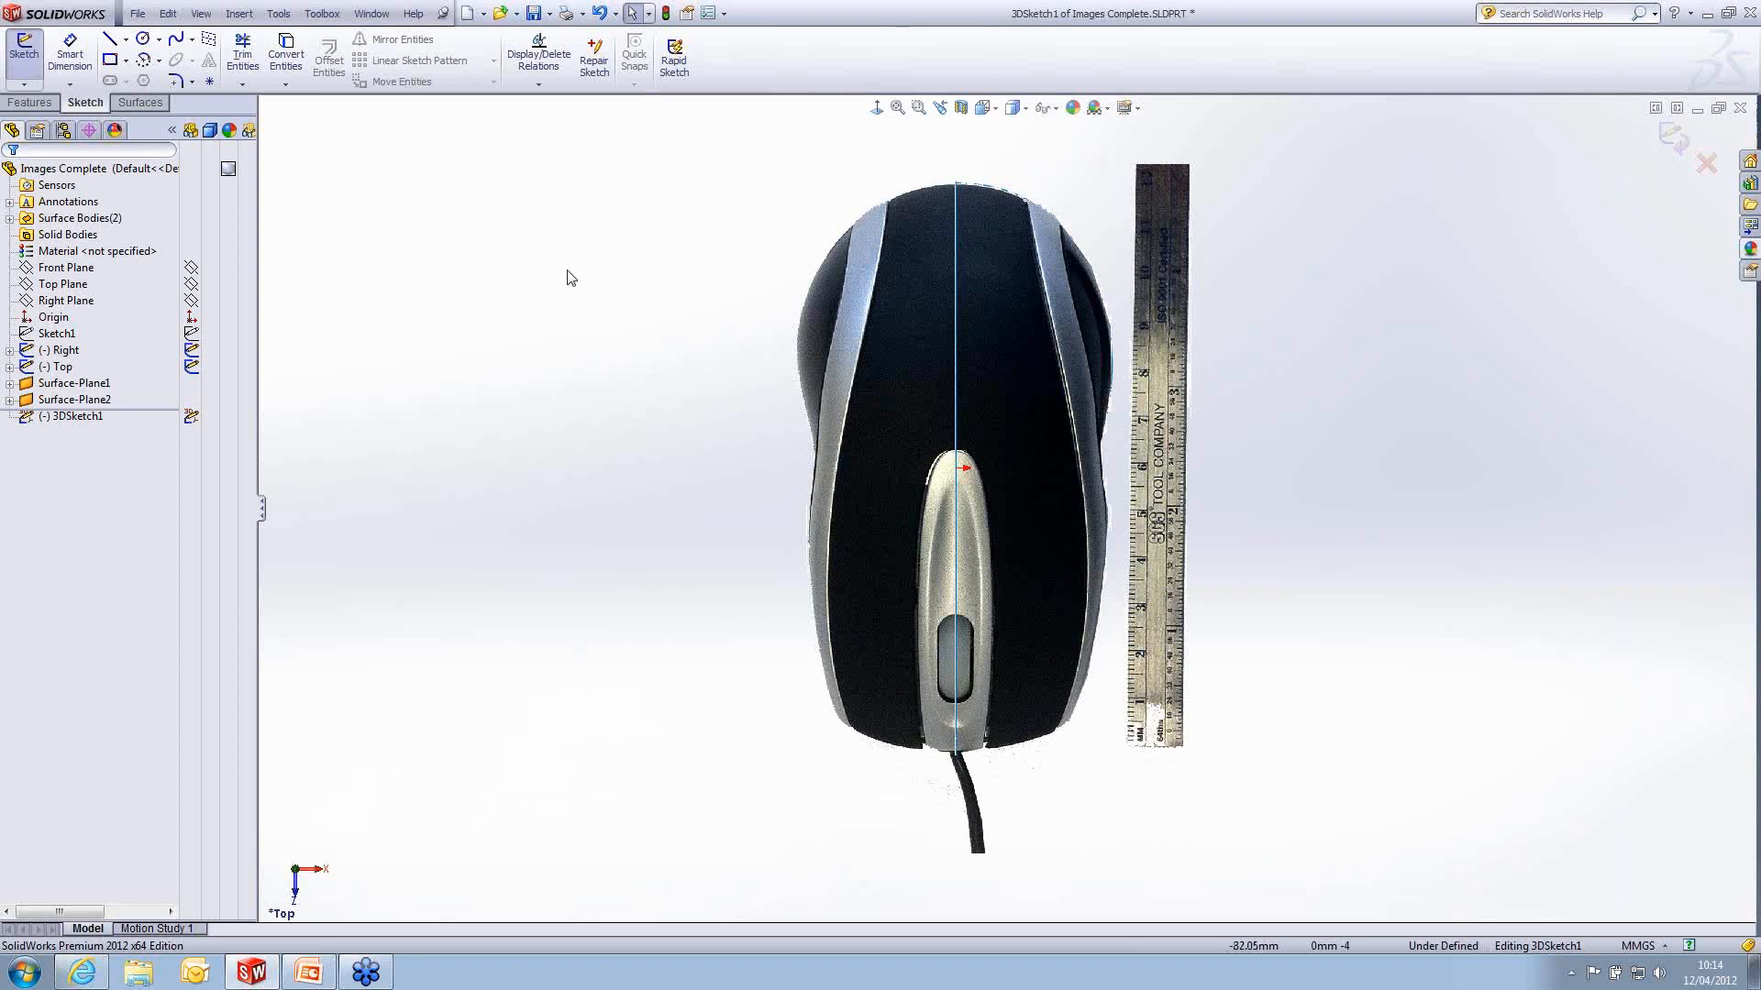
- Draw a five-point spline from the centre of the mouse's nose around the front corner and along the outer side band to its rear end
click(176, 41)
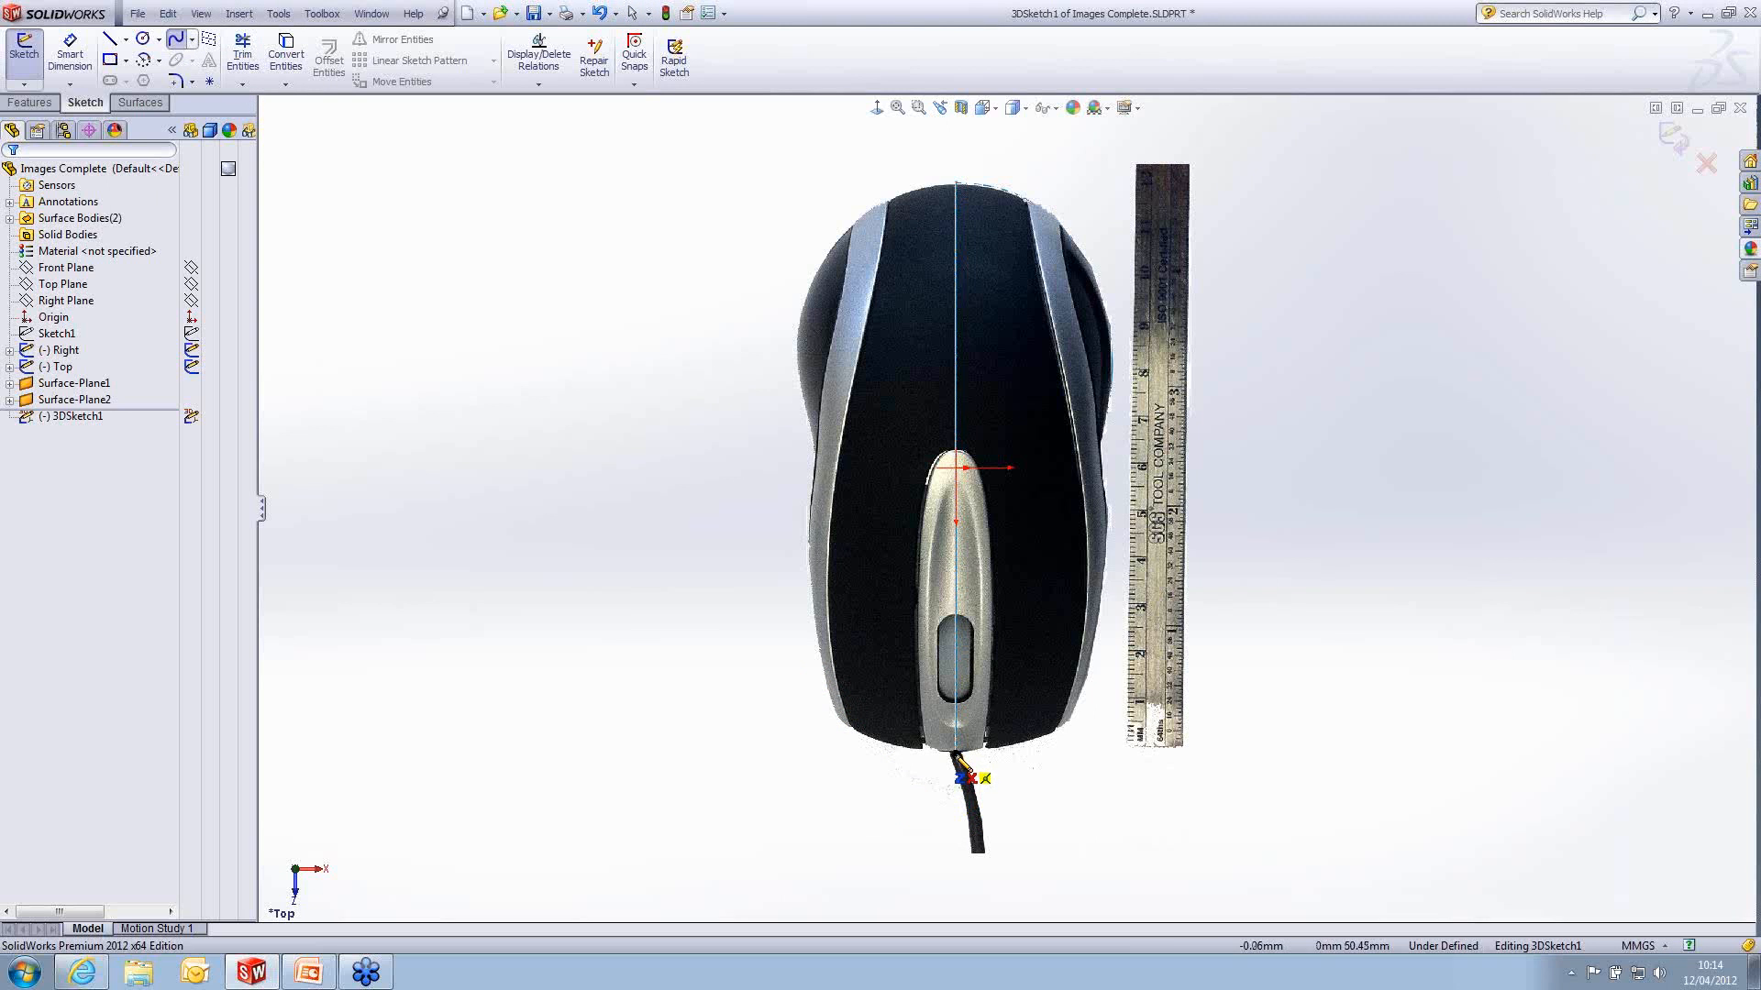
scroll(1219, 761, up, 2)
scroll(1330, 511, down, 4)
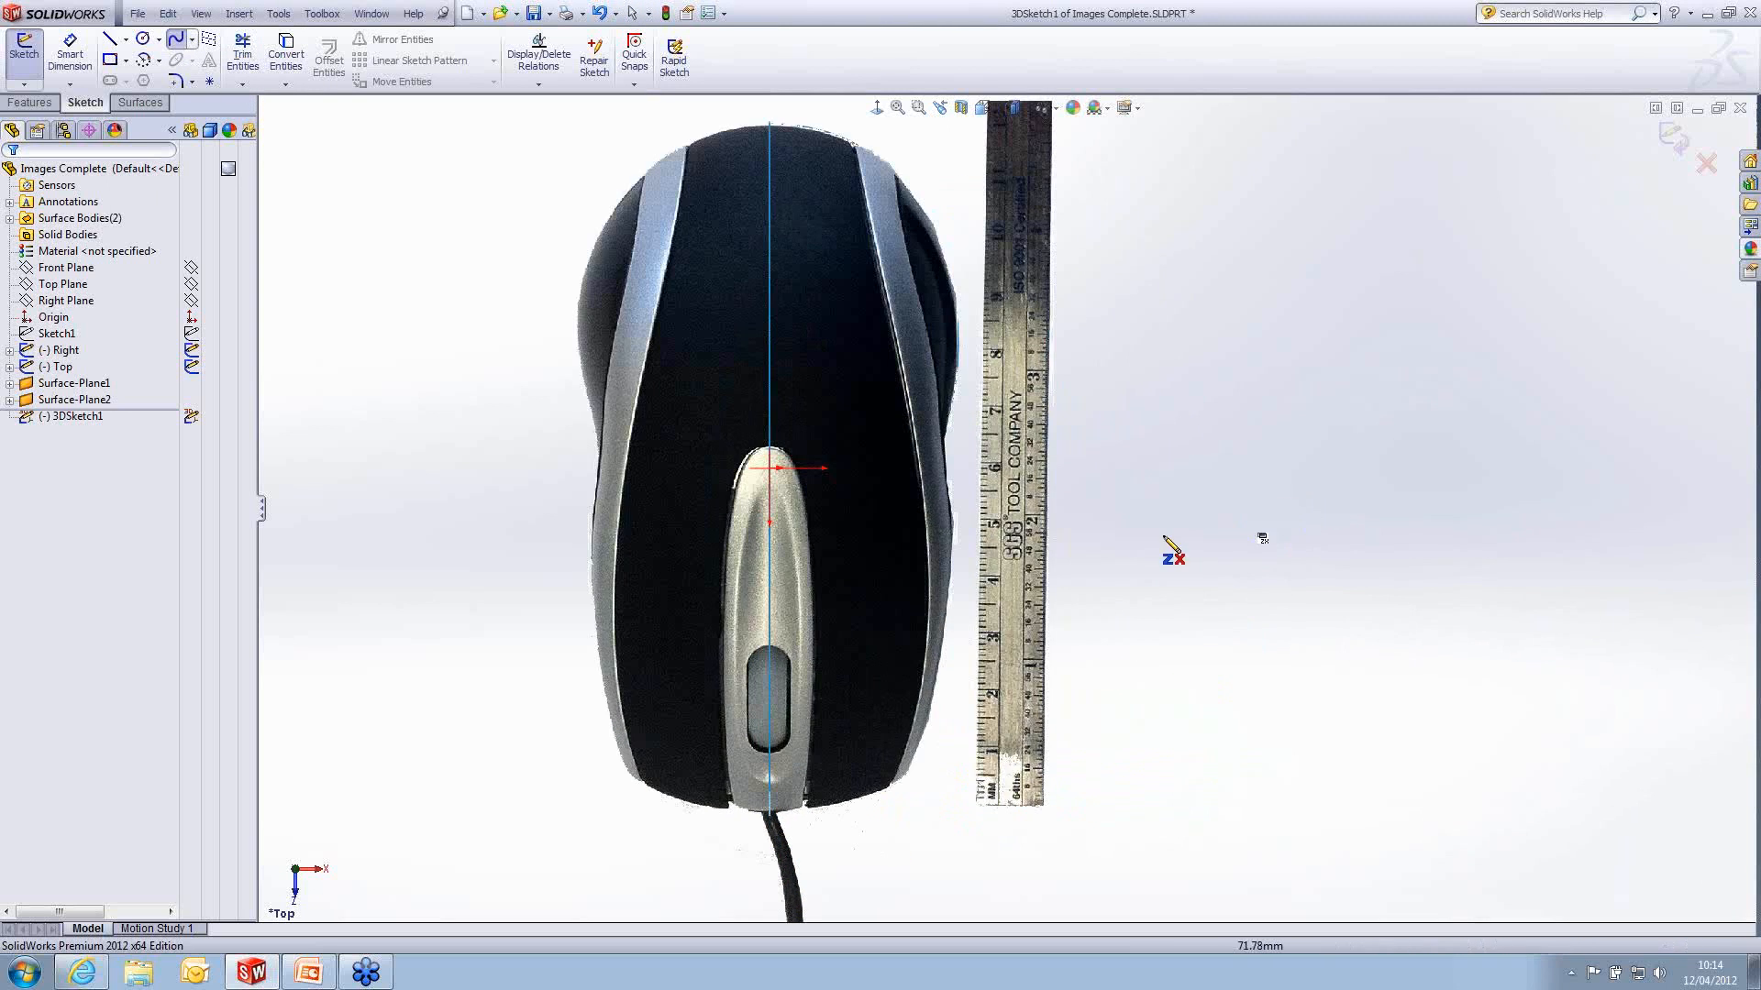
click(770, 815)
click(902, 782)
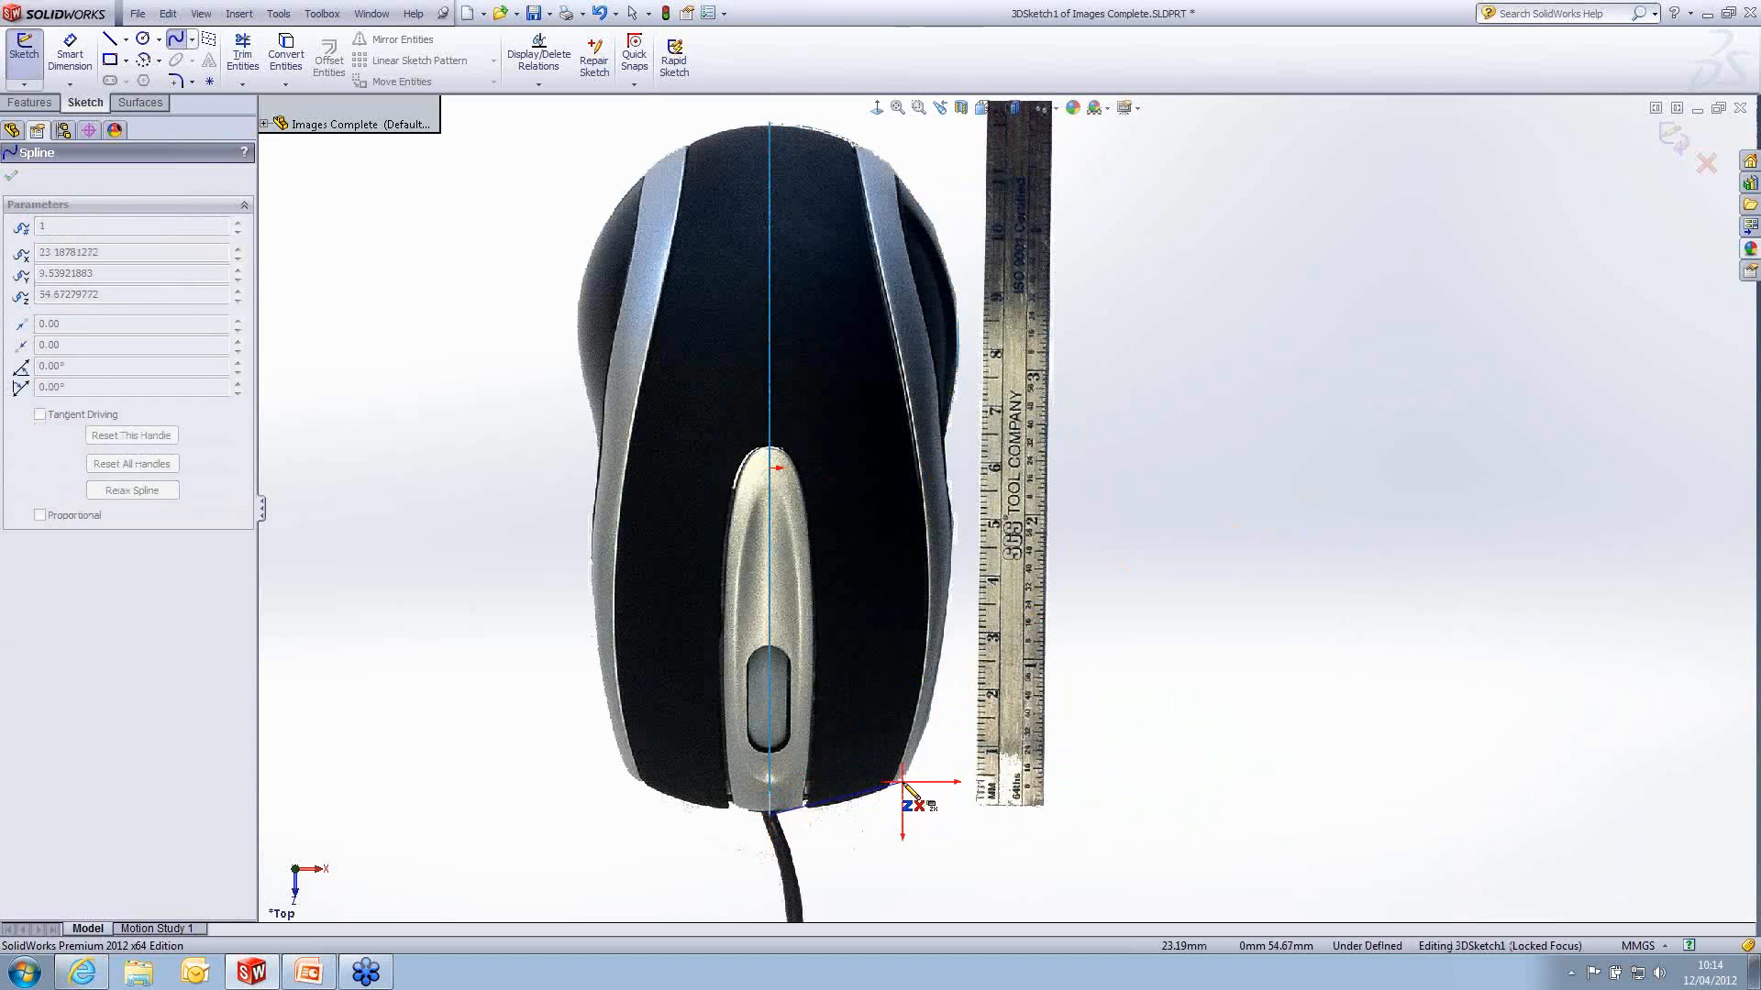
click(951, 564)
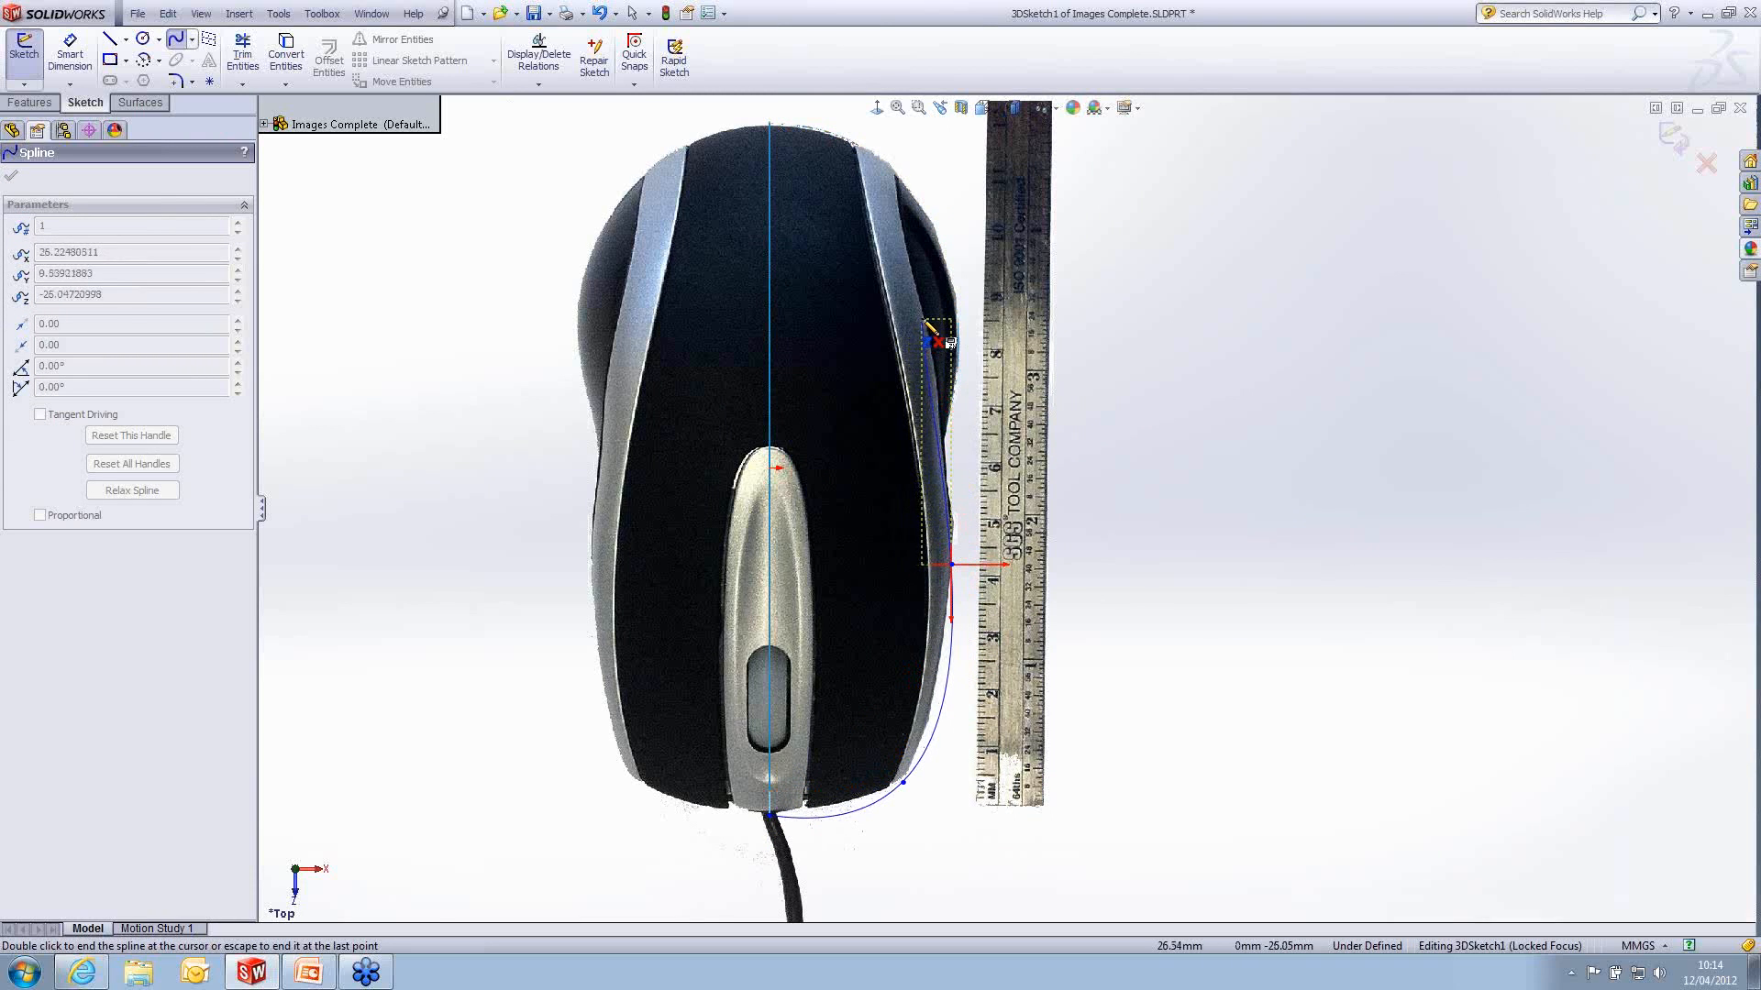
click(921, 313)
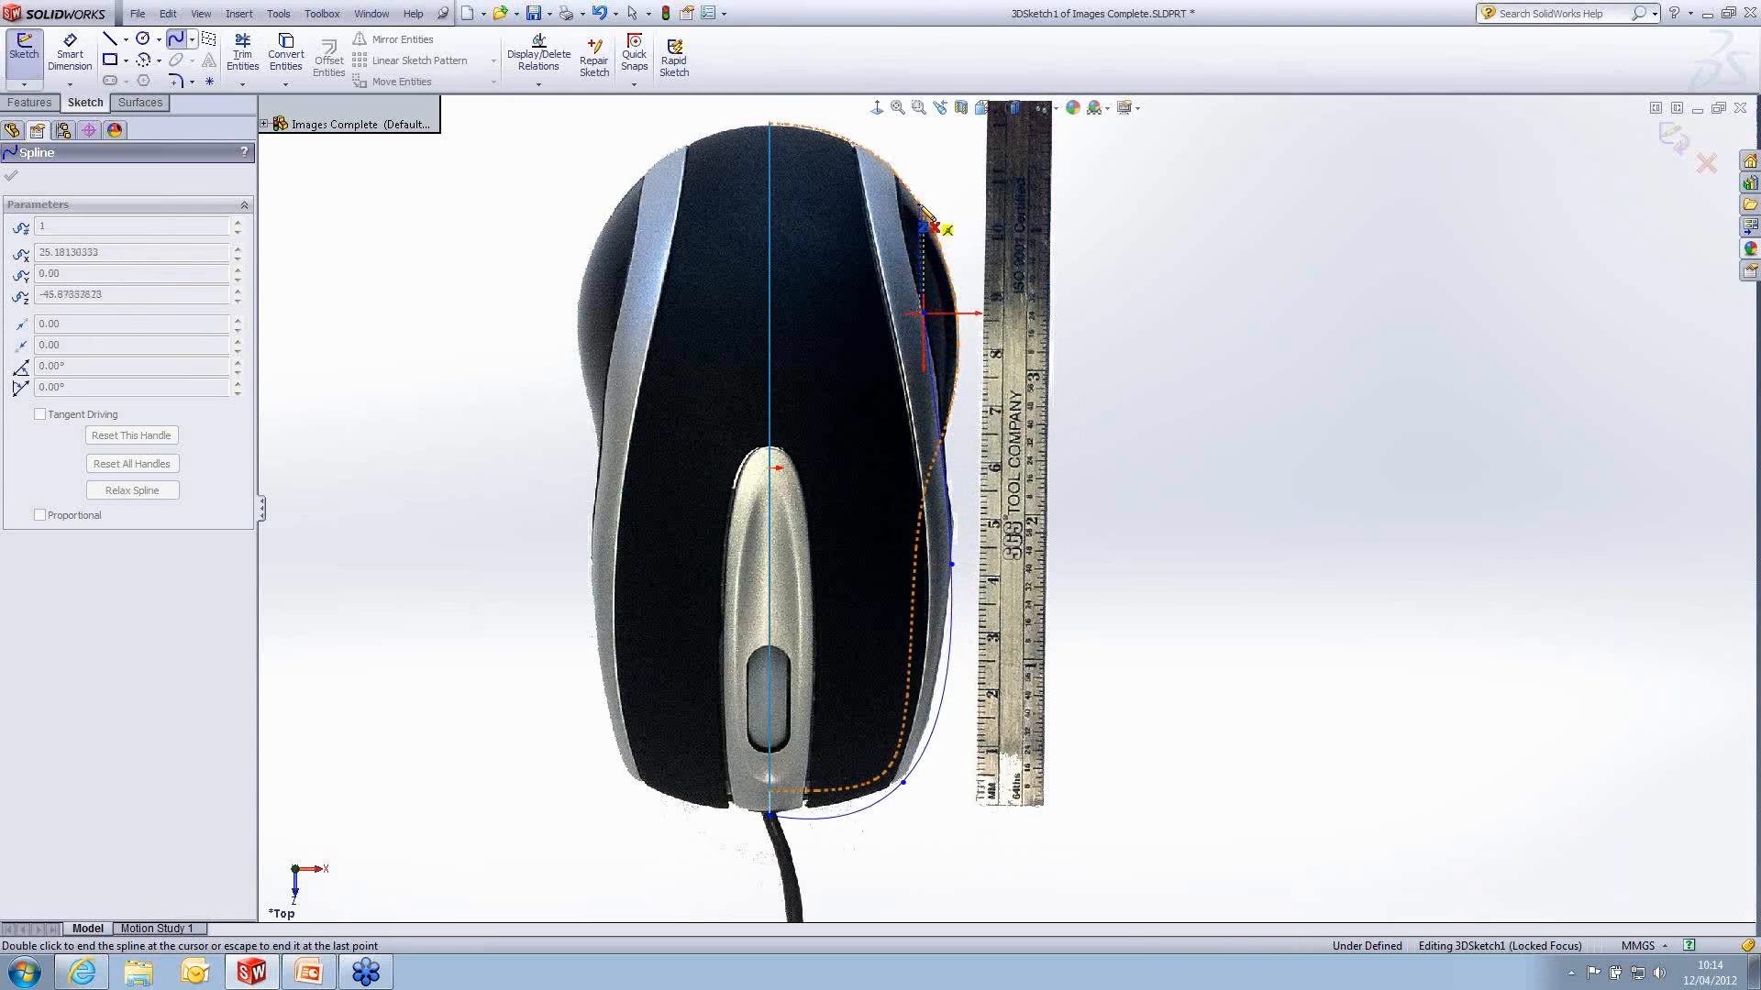
click(887, 166)
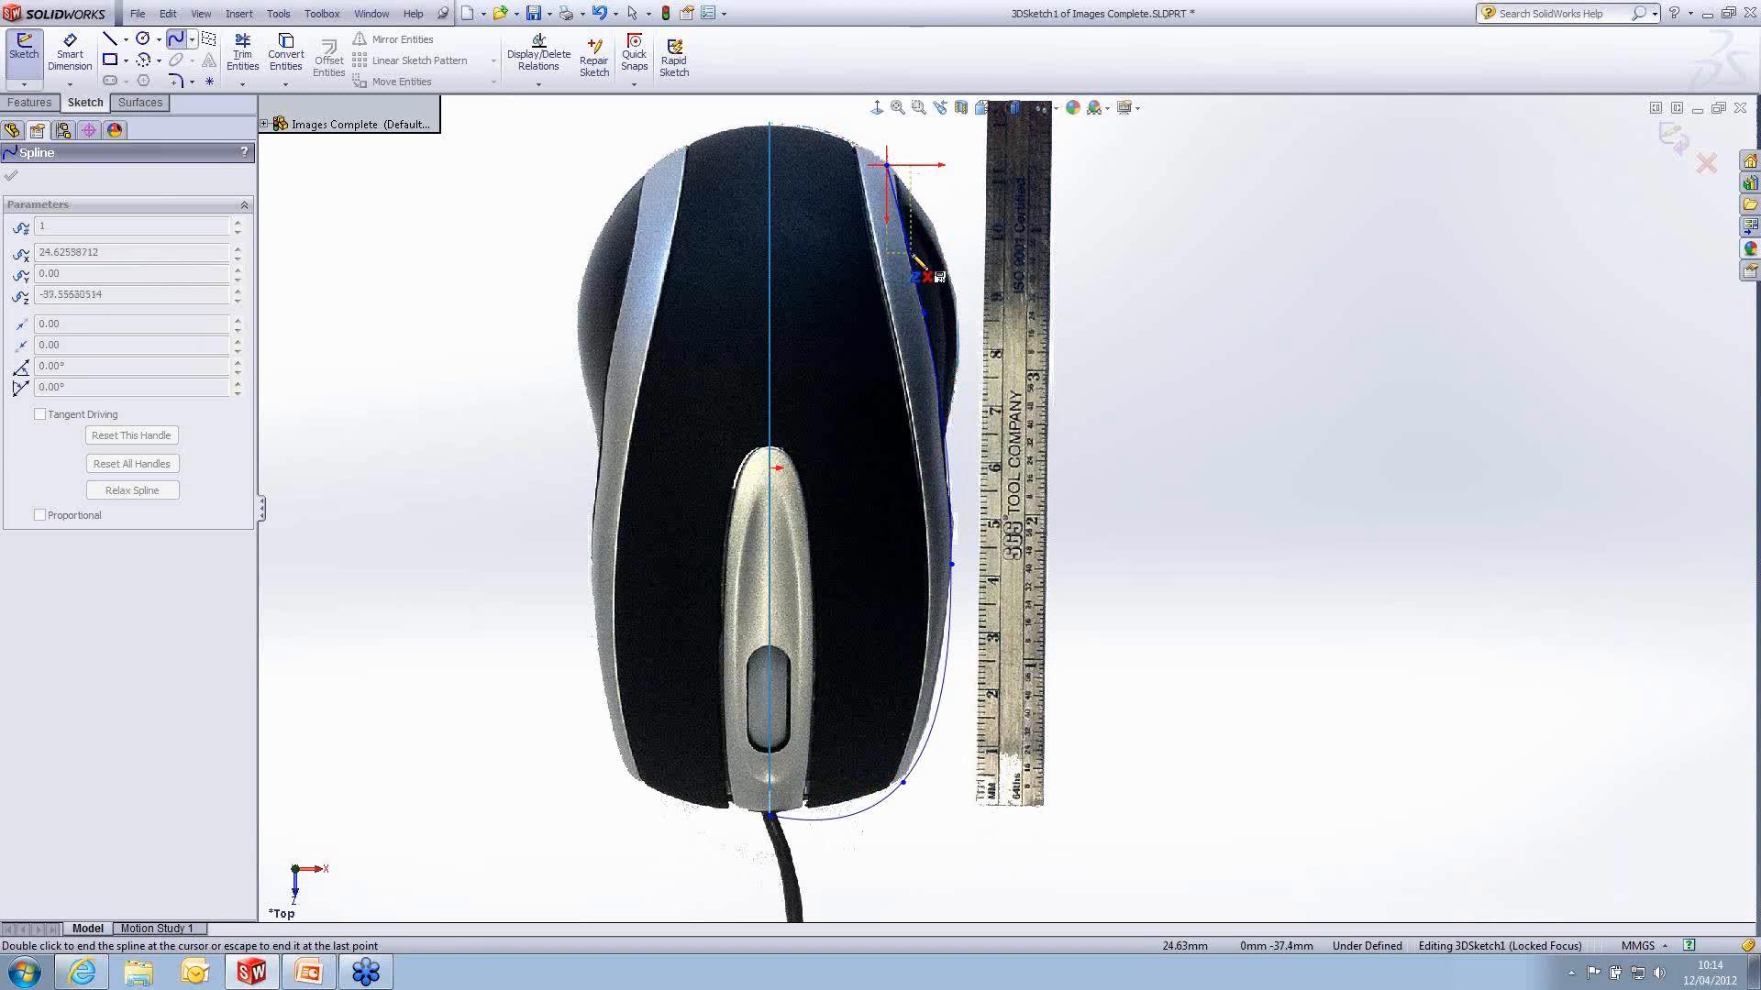
key(Escape)
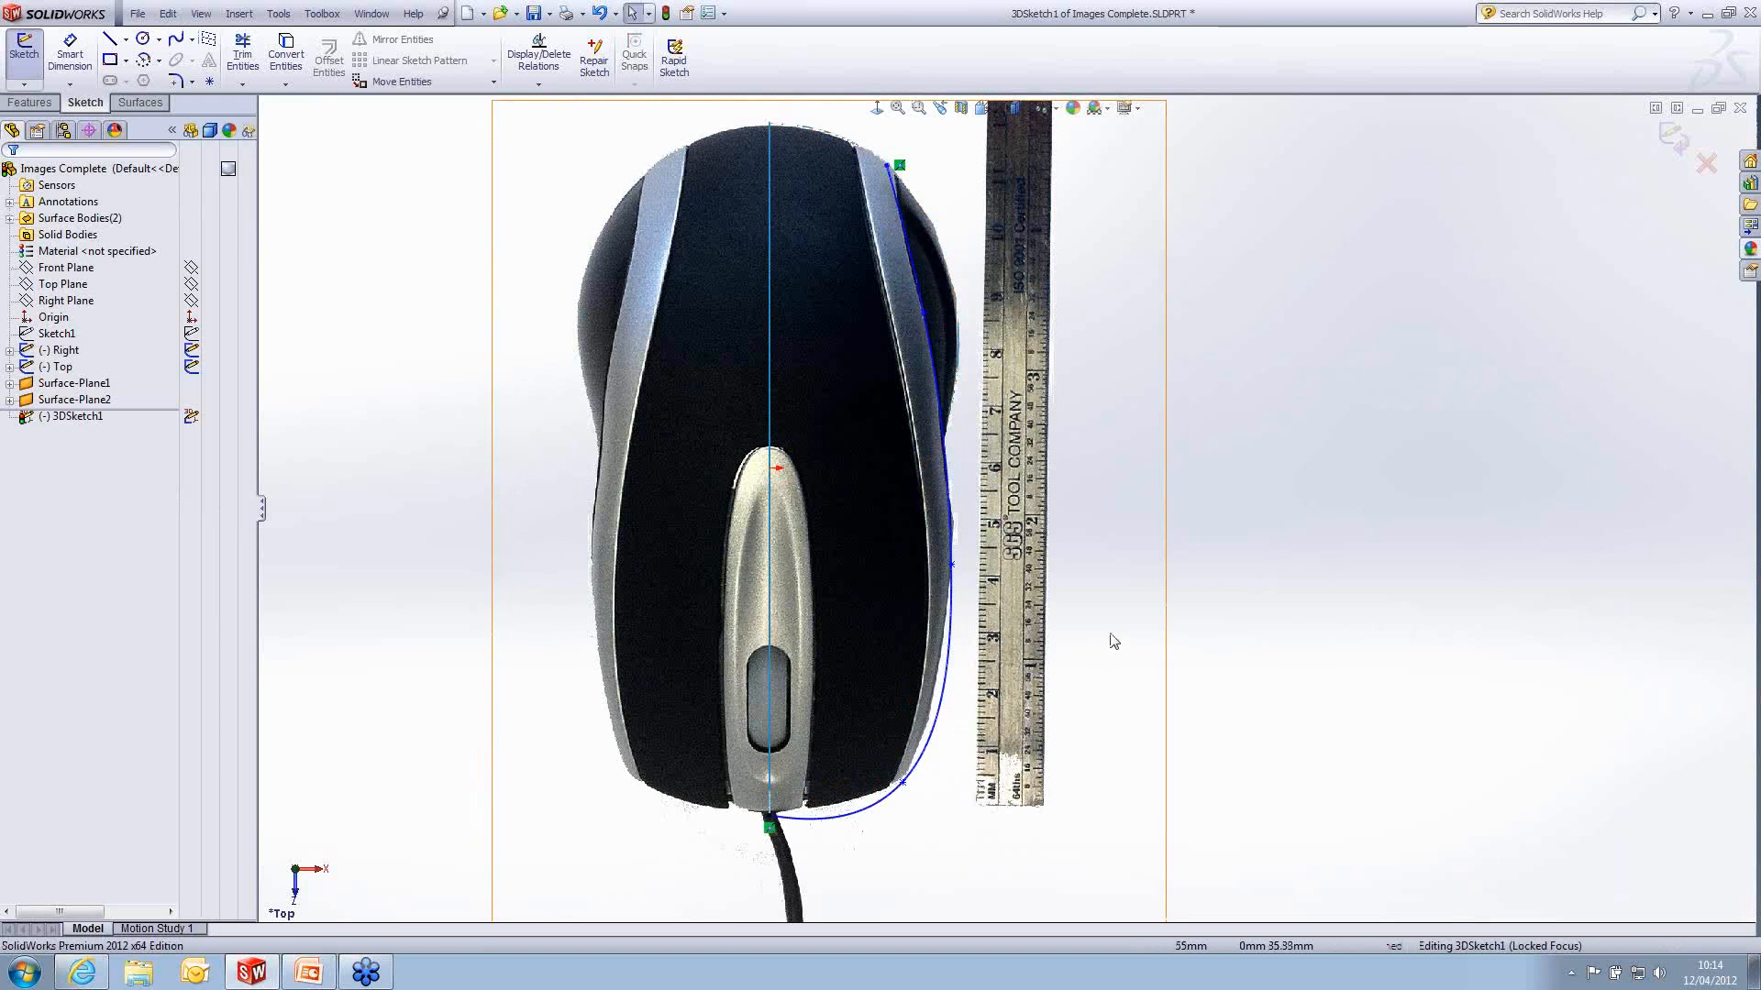
- In the Right view, raise the spline's two middle points to the silver band's lower edge, the front one to about Y 26.93, Z 13.84 mm
key(space)
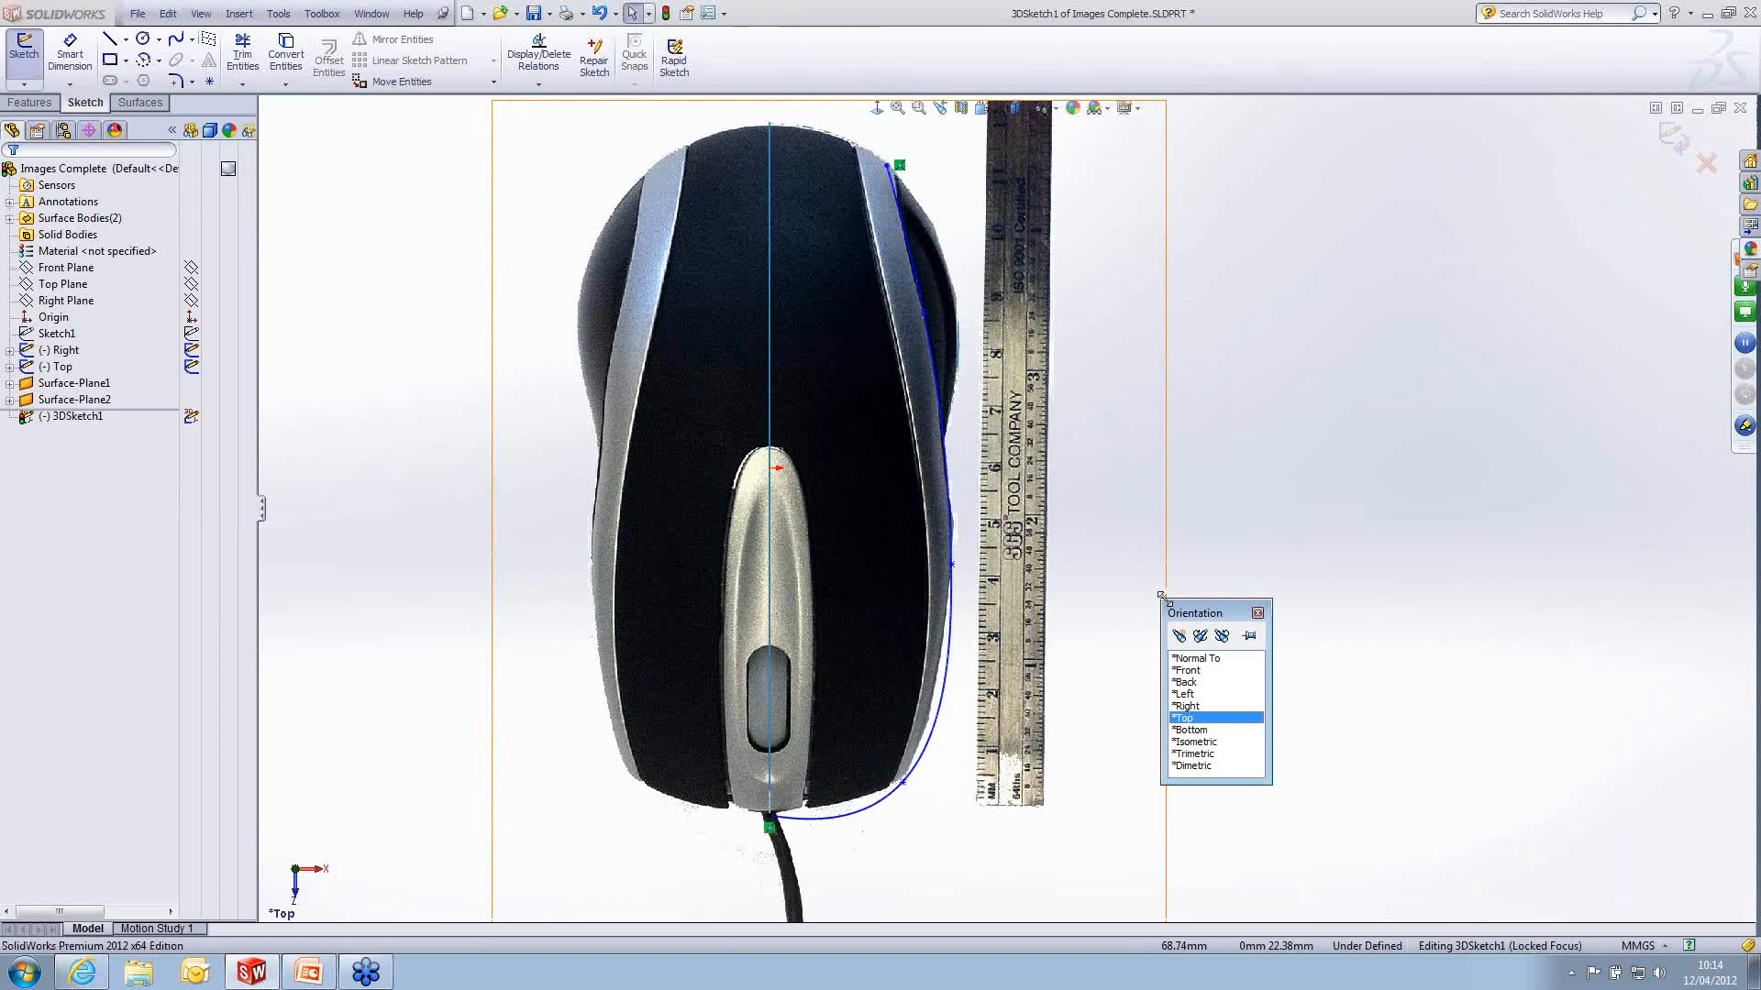
click(1189, 706)
scroll(1416, 566, down, 2)
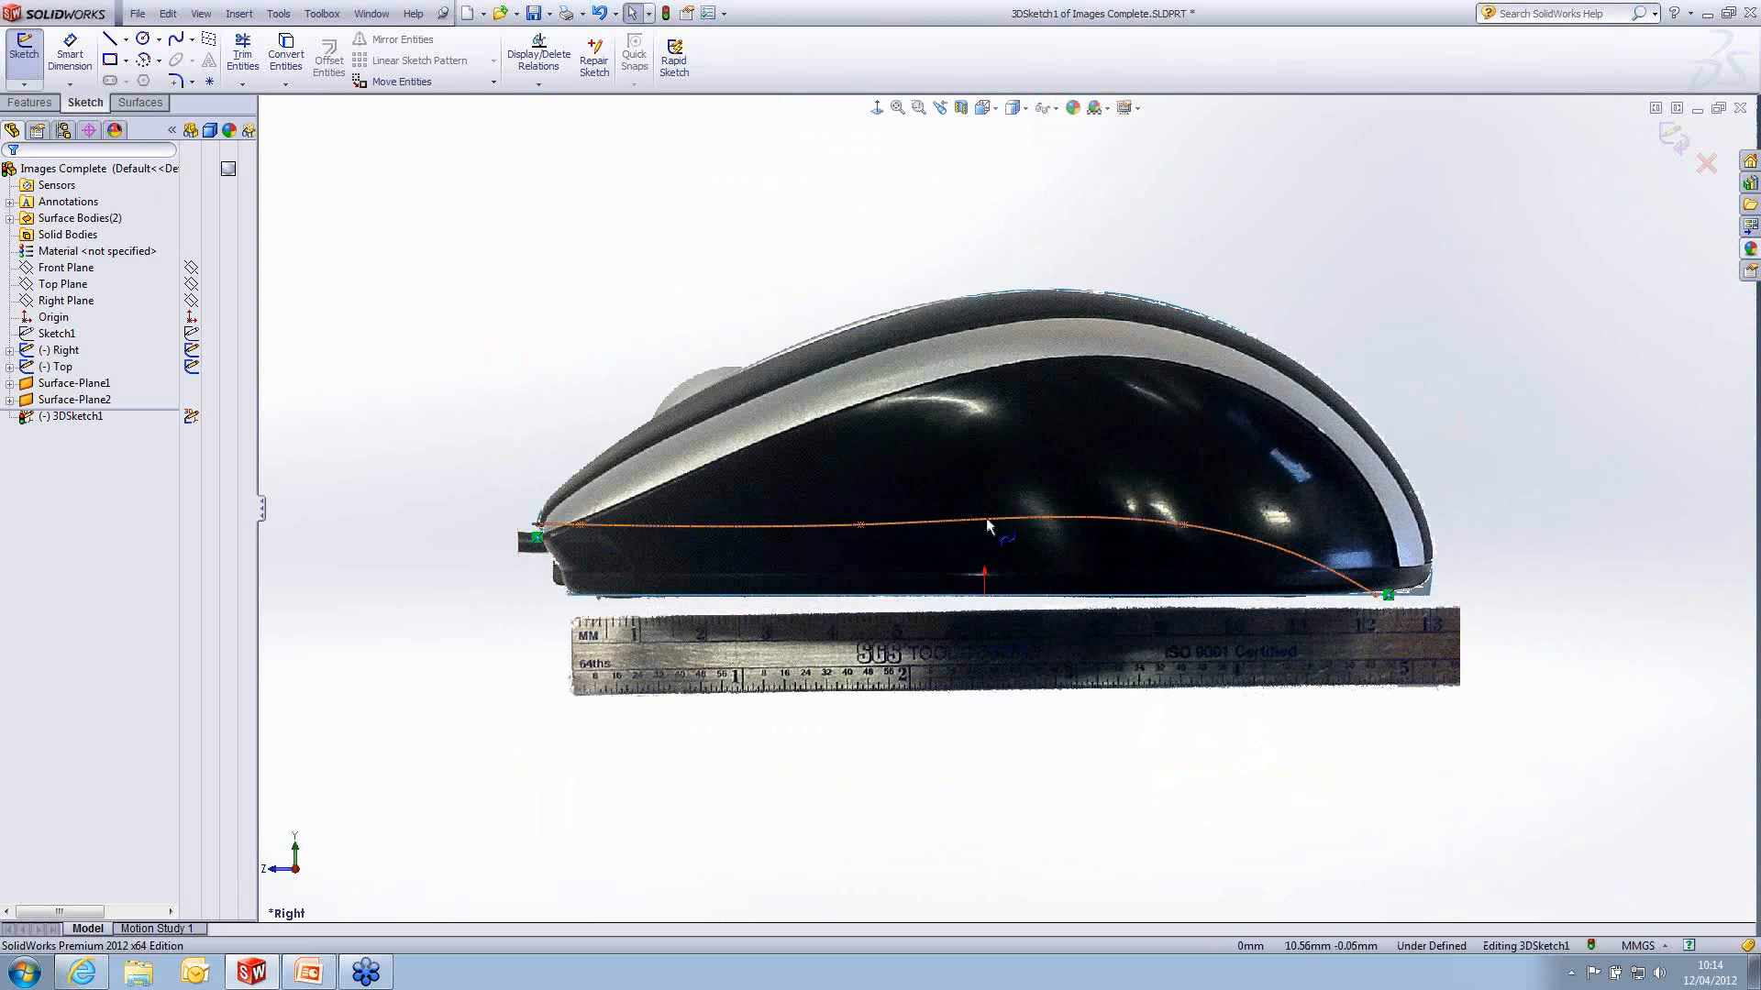
click(1183, 525)
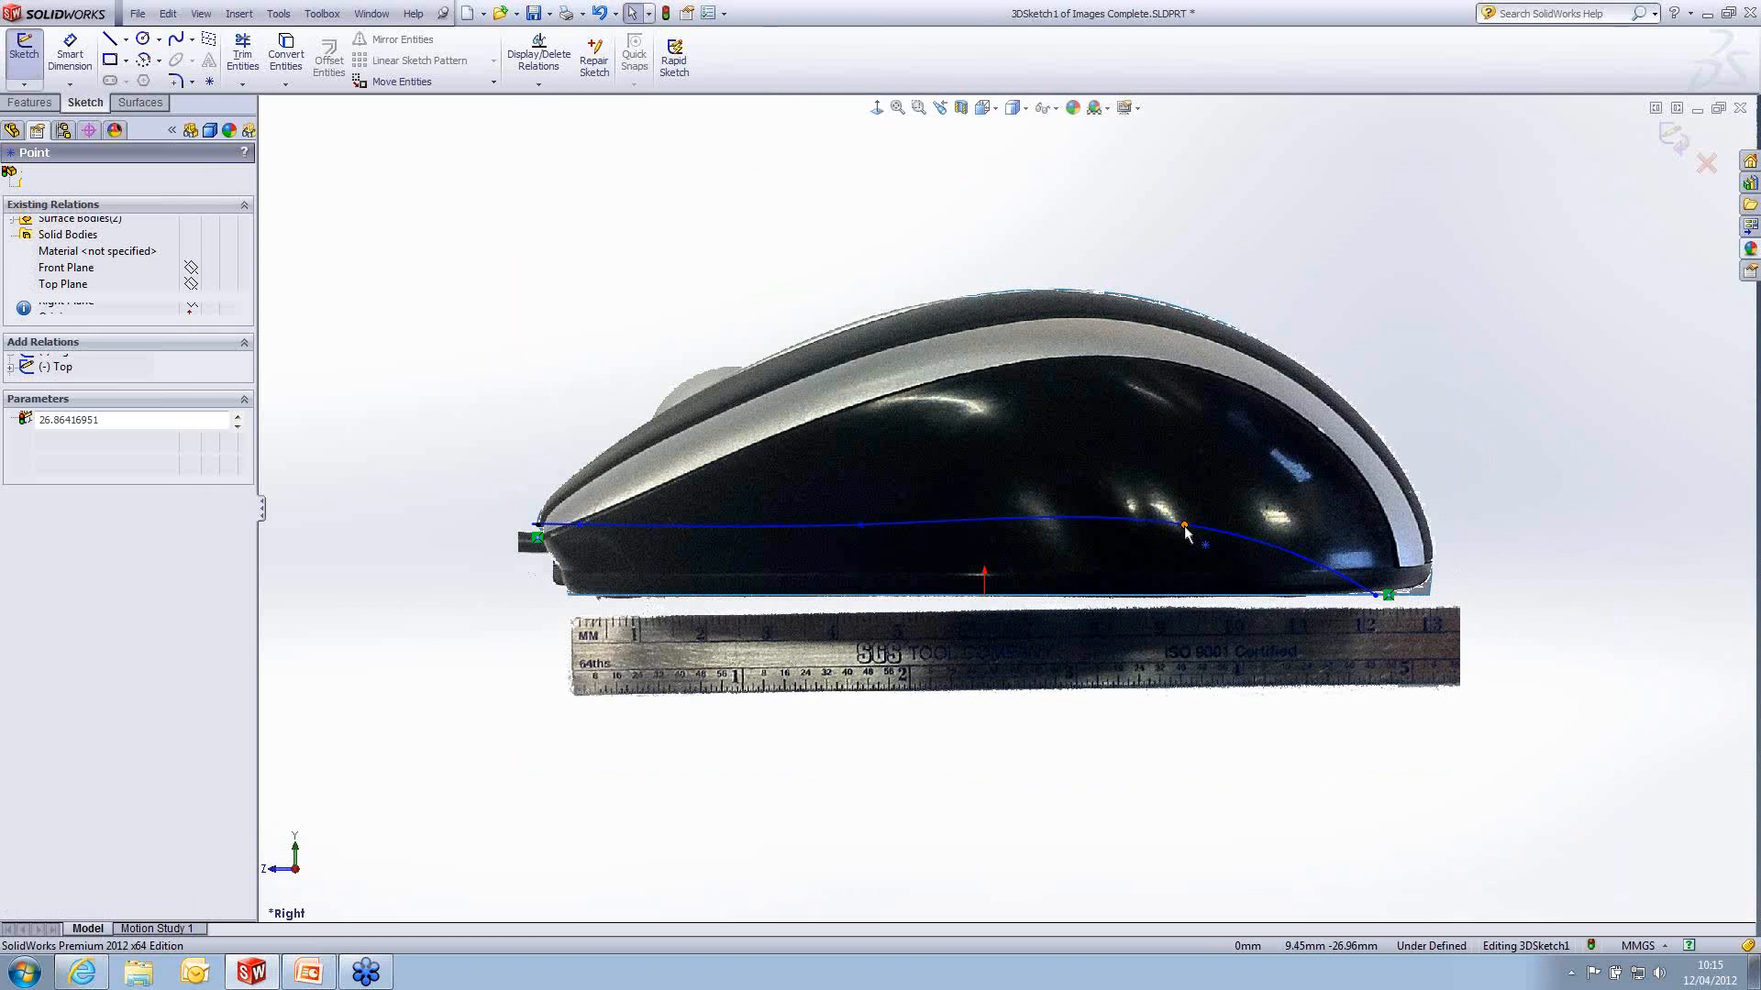
drag(1185, 528, 1286, 408)
drag(862, 529, 882, 396)
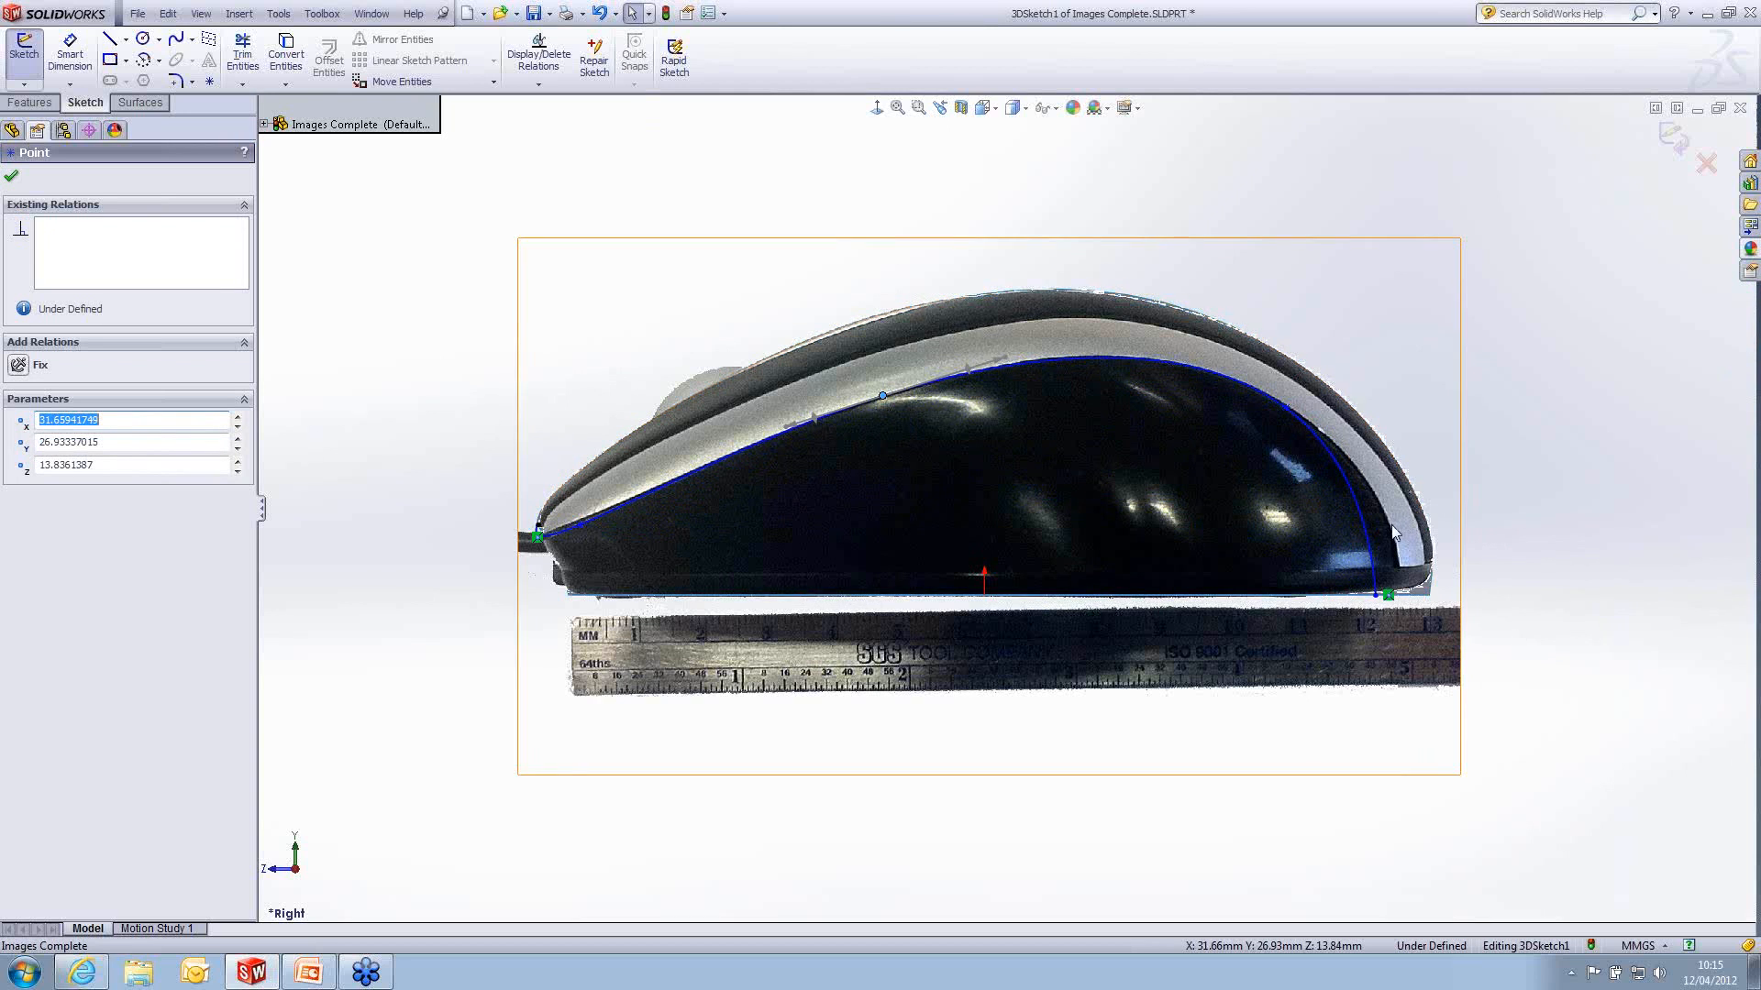
scroll(1393, 531, down, 2)
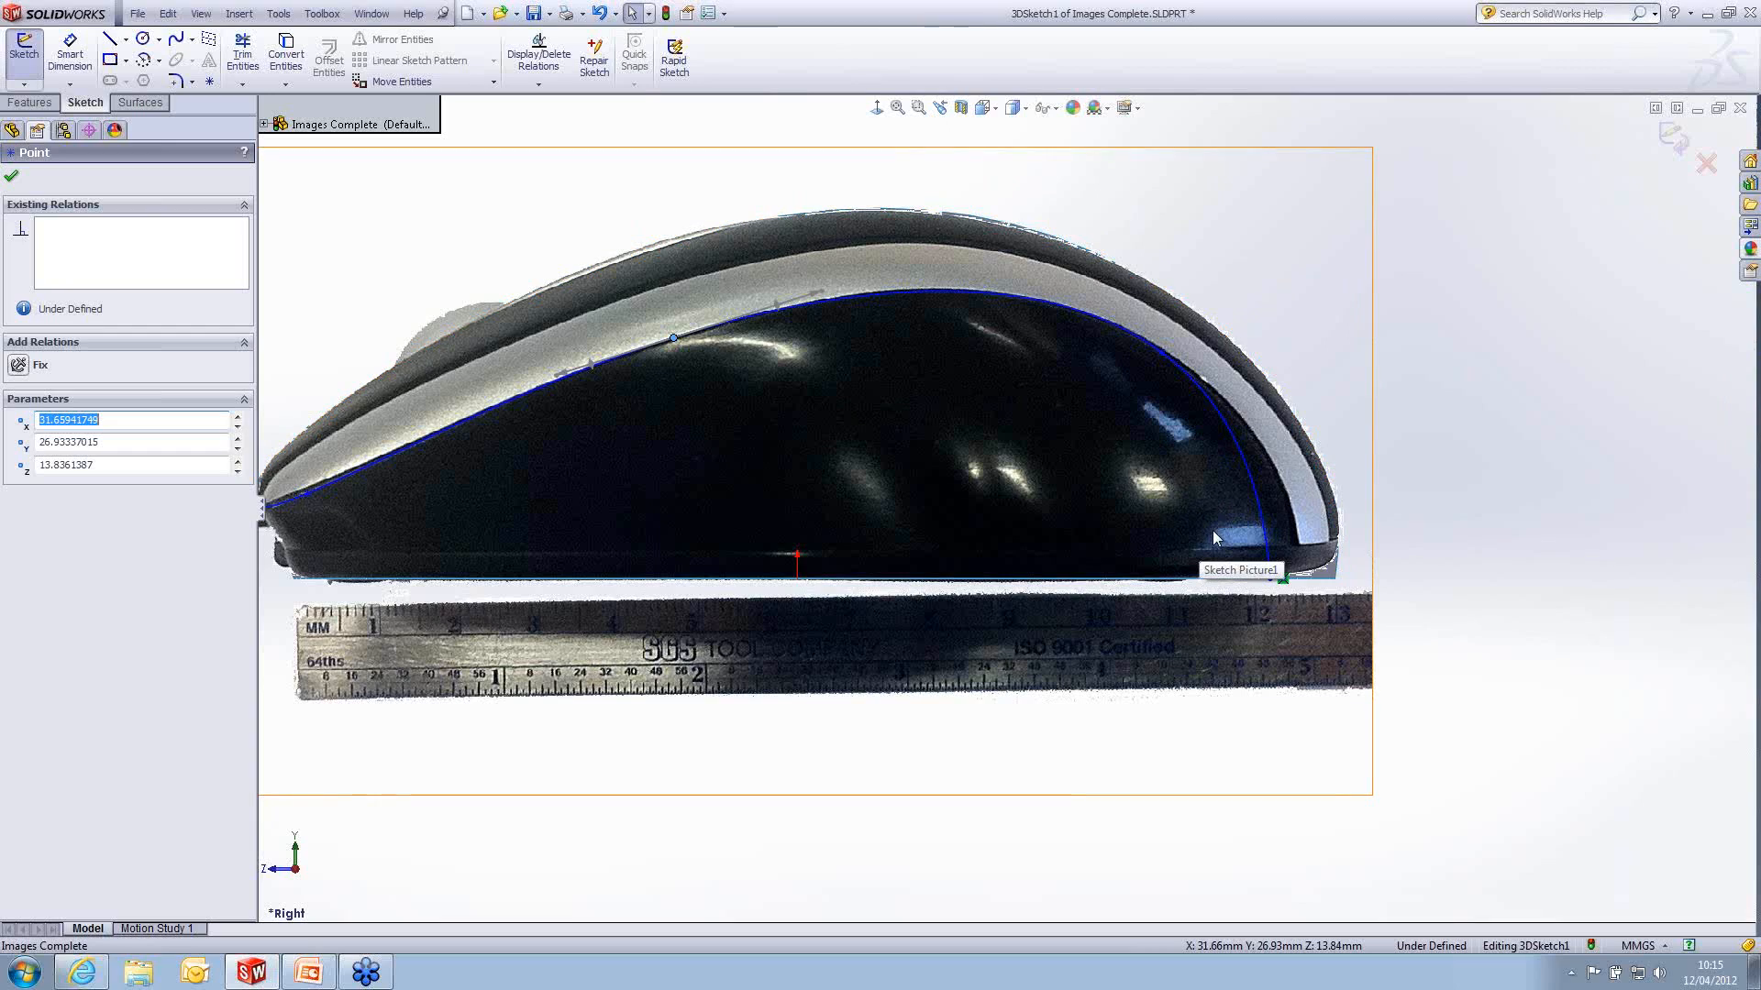
scroll(1229, 559, down, 2)
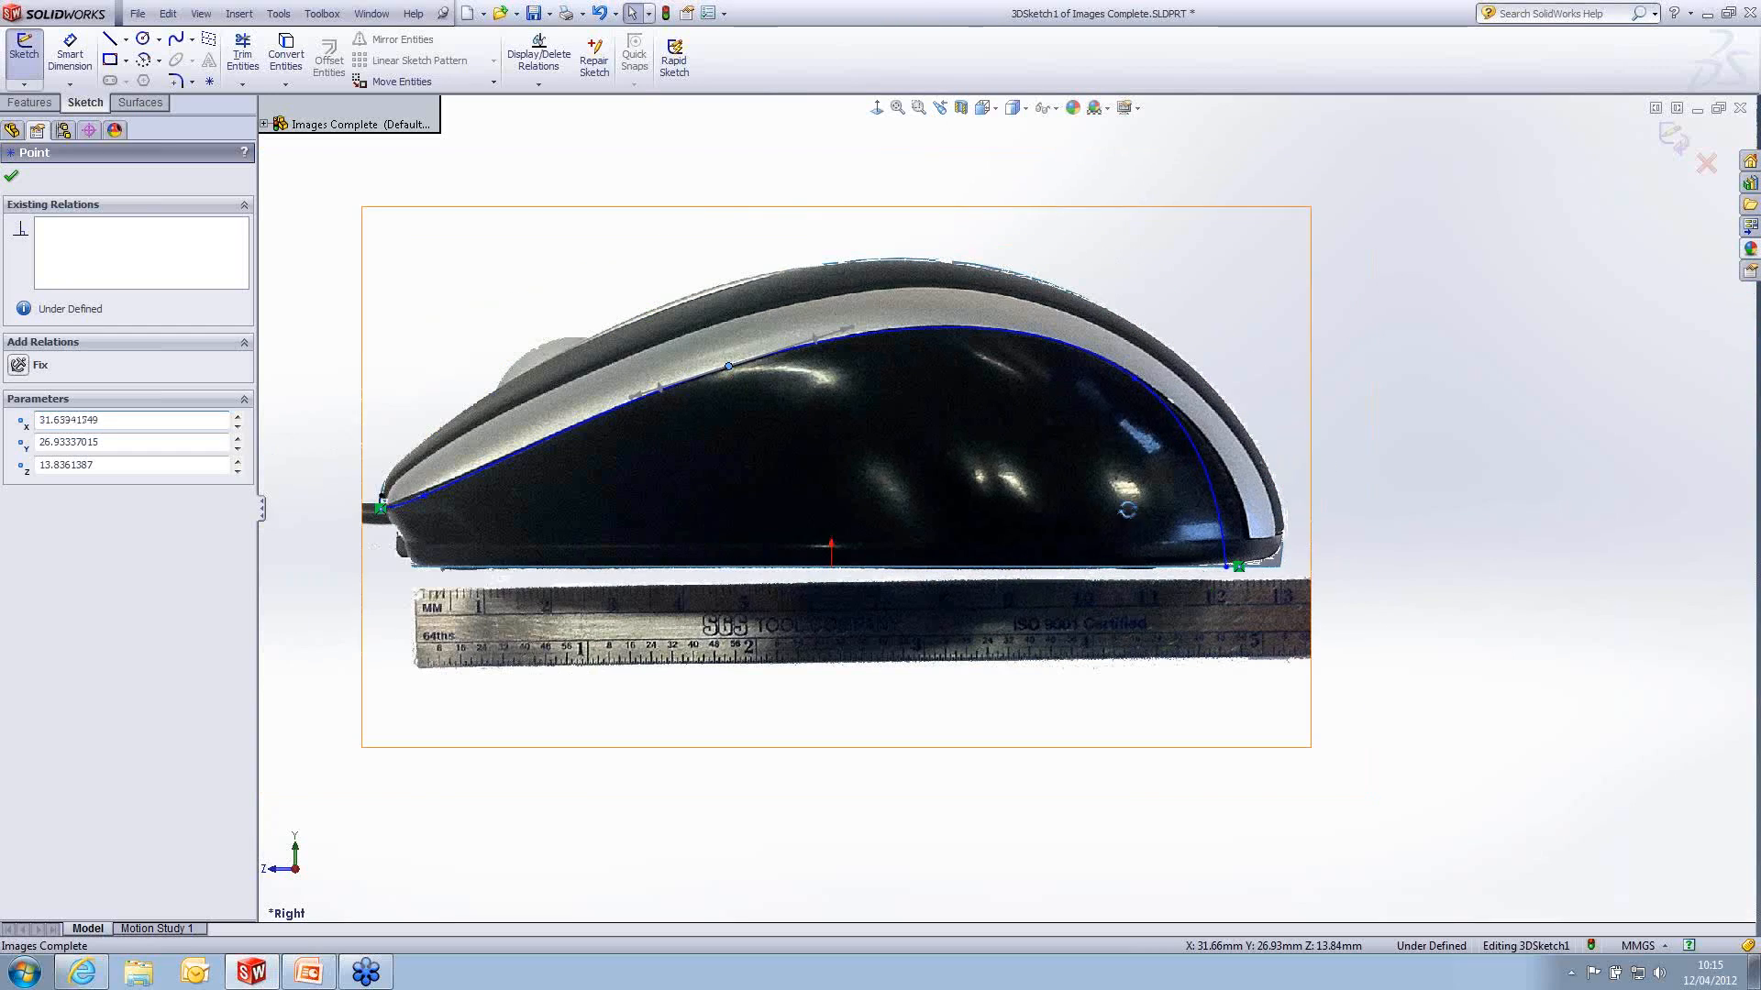
- In the Top view, move the 3D spline's rear middle point onto the silver band, at about X 24.11, Z -39.71 mm
mouse_move(1237, 572)
middle_down()
mouse_move(1164, 695)
mouse_move(1136, 853)
mouse_move(1163, 896)
middle_up()
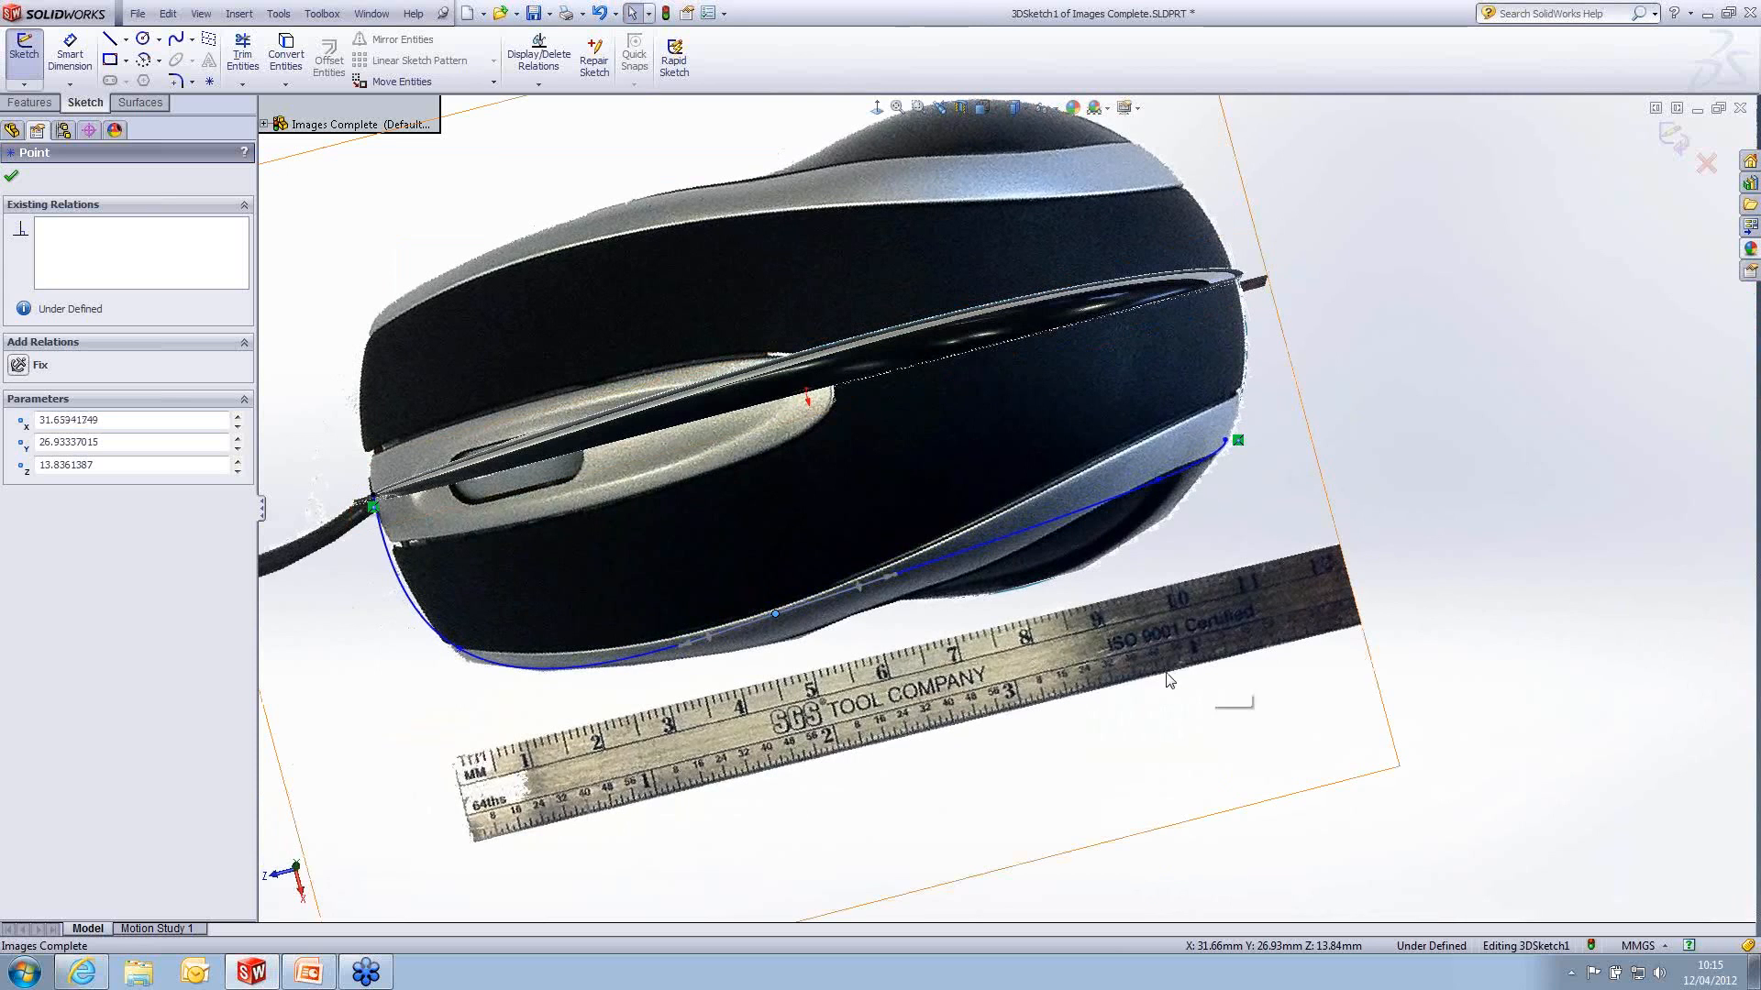
key(space)
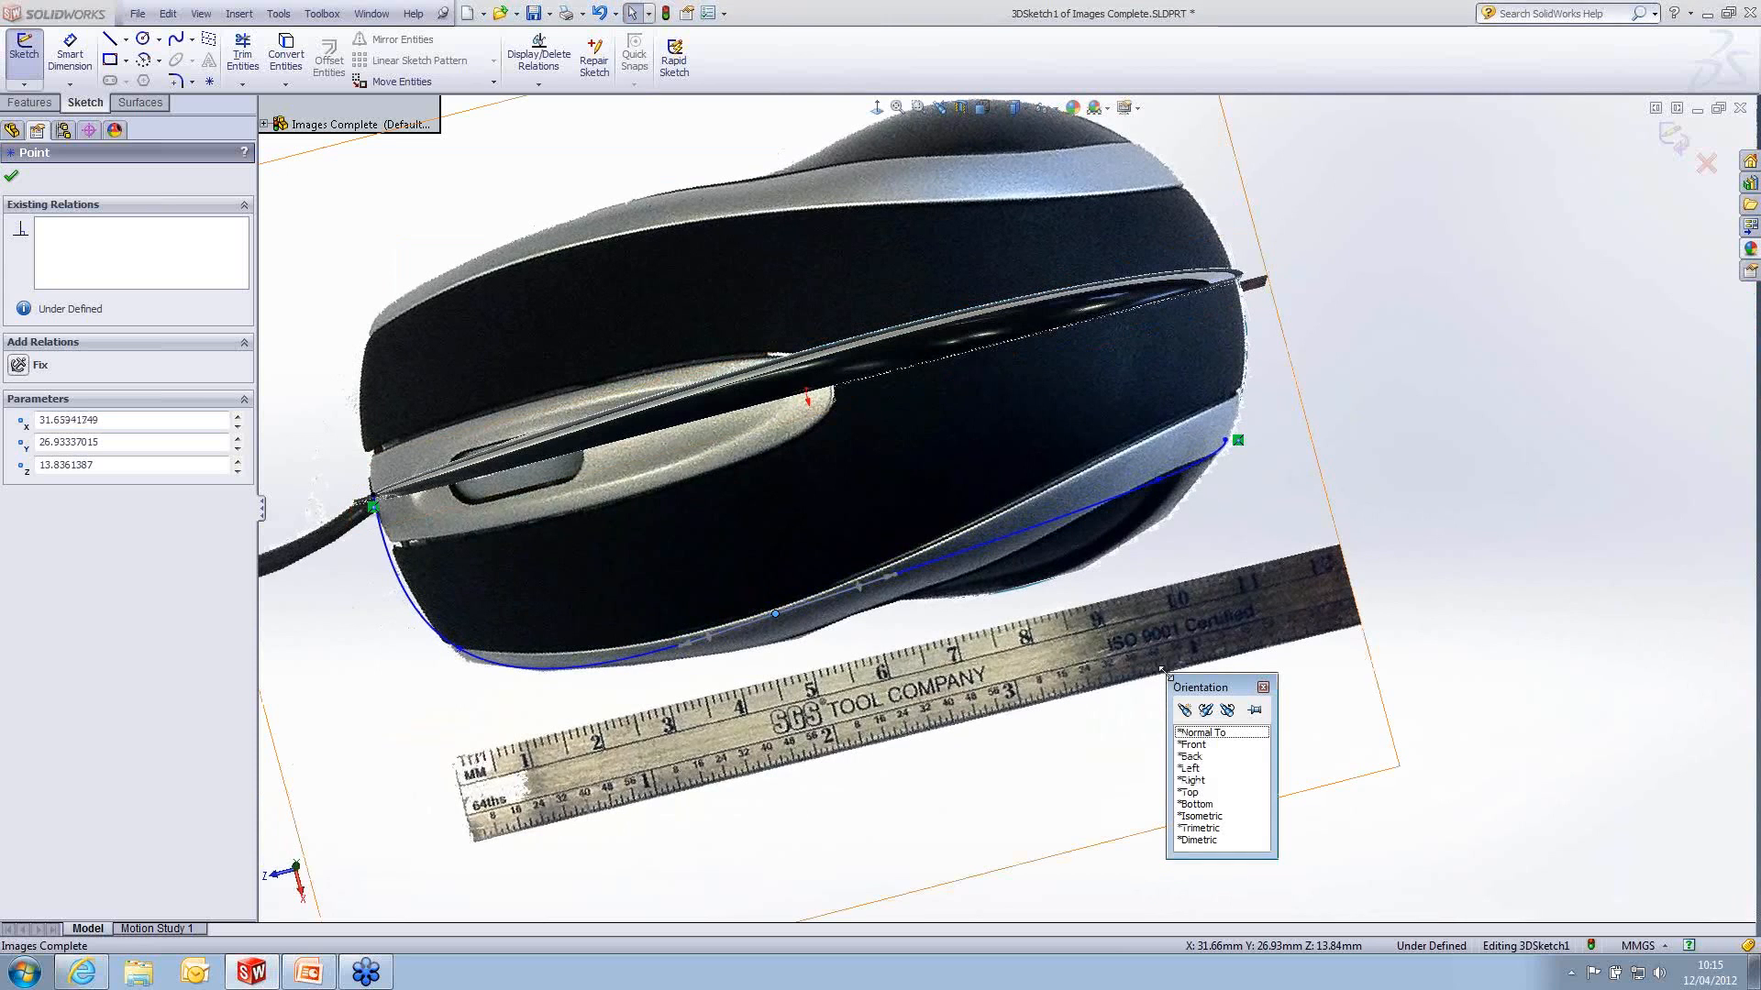
double_click(1197, 793)
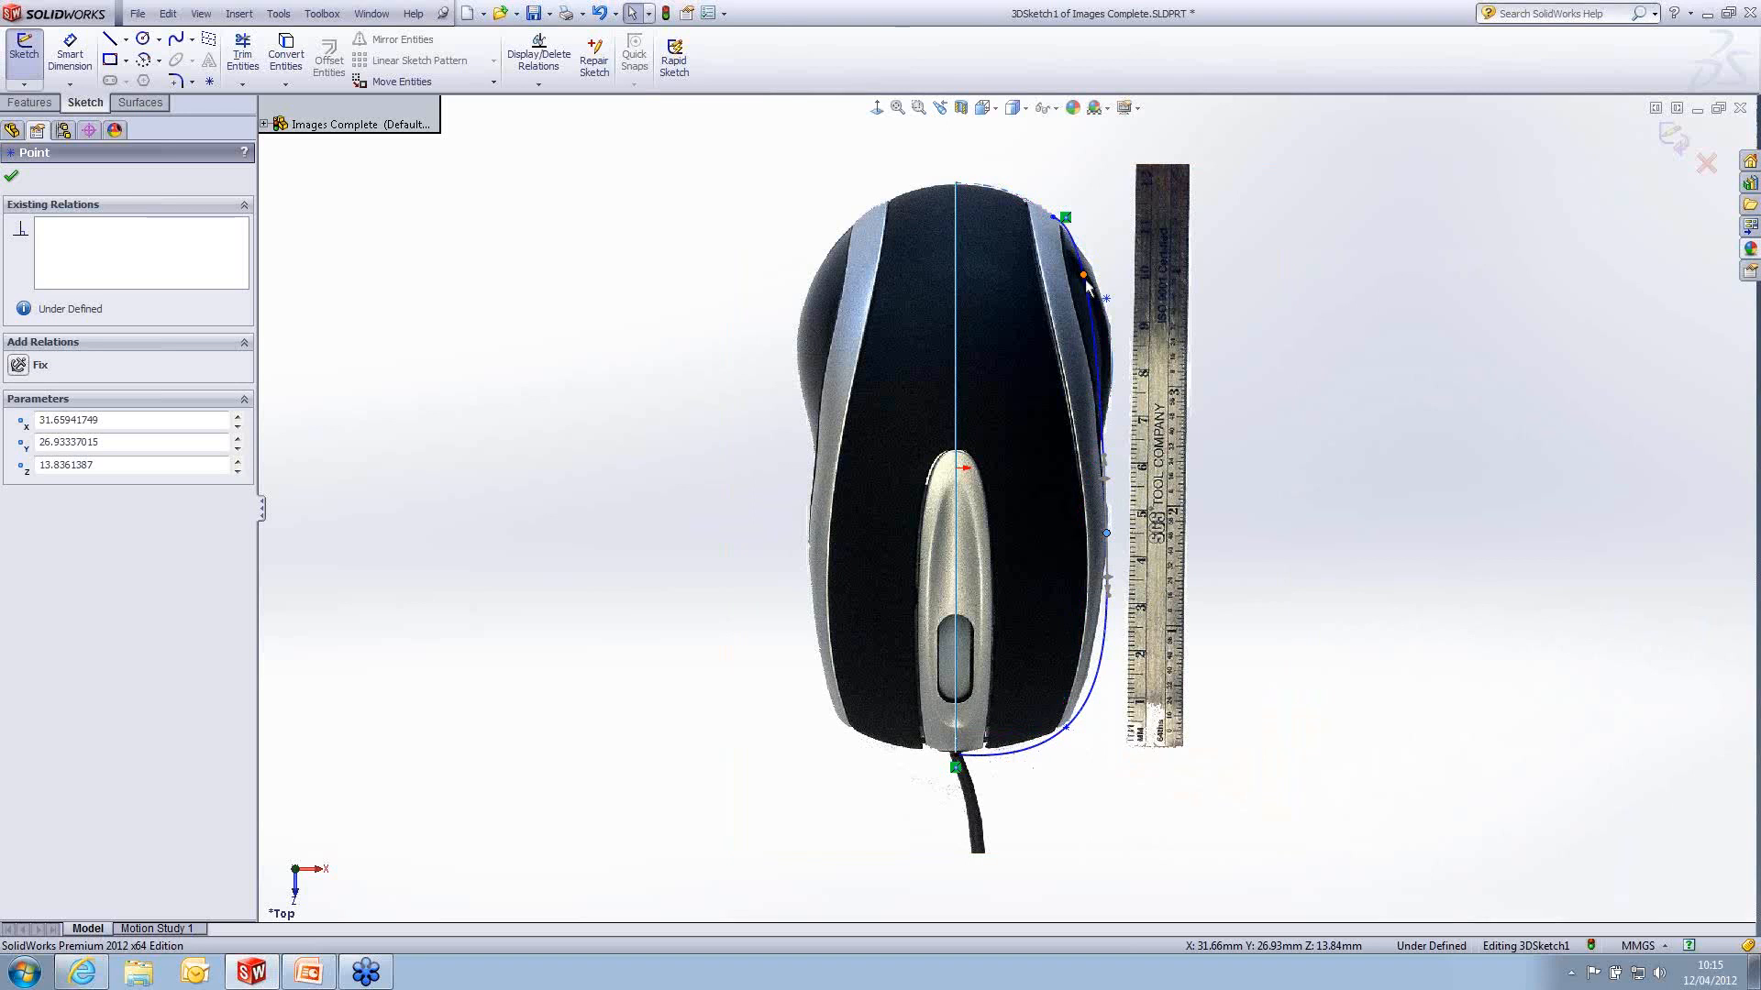
drag(1085, 280, 1073, 278)
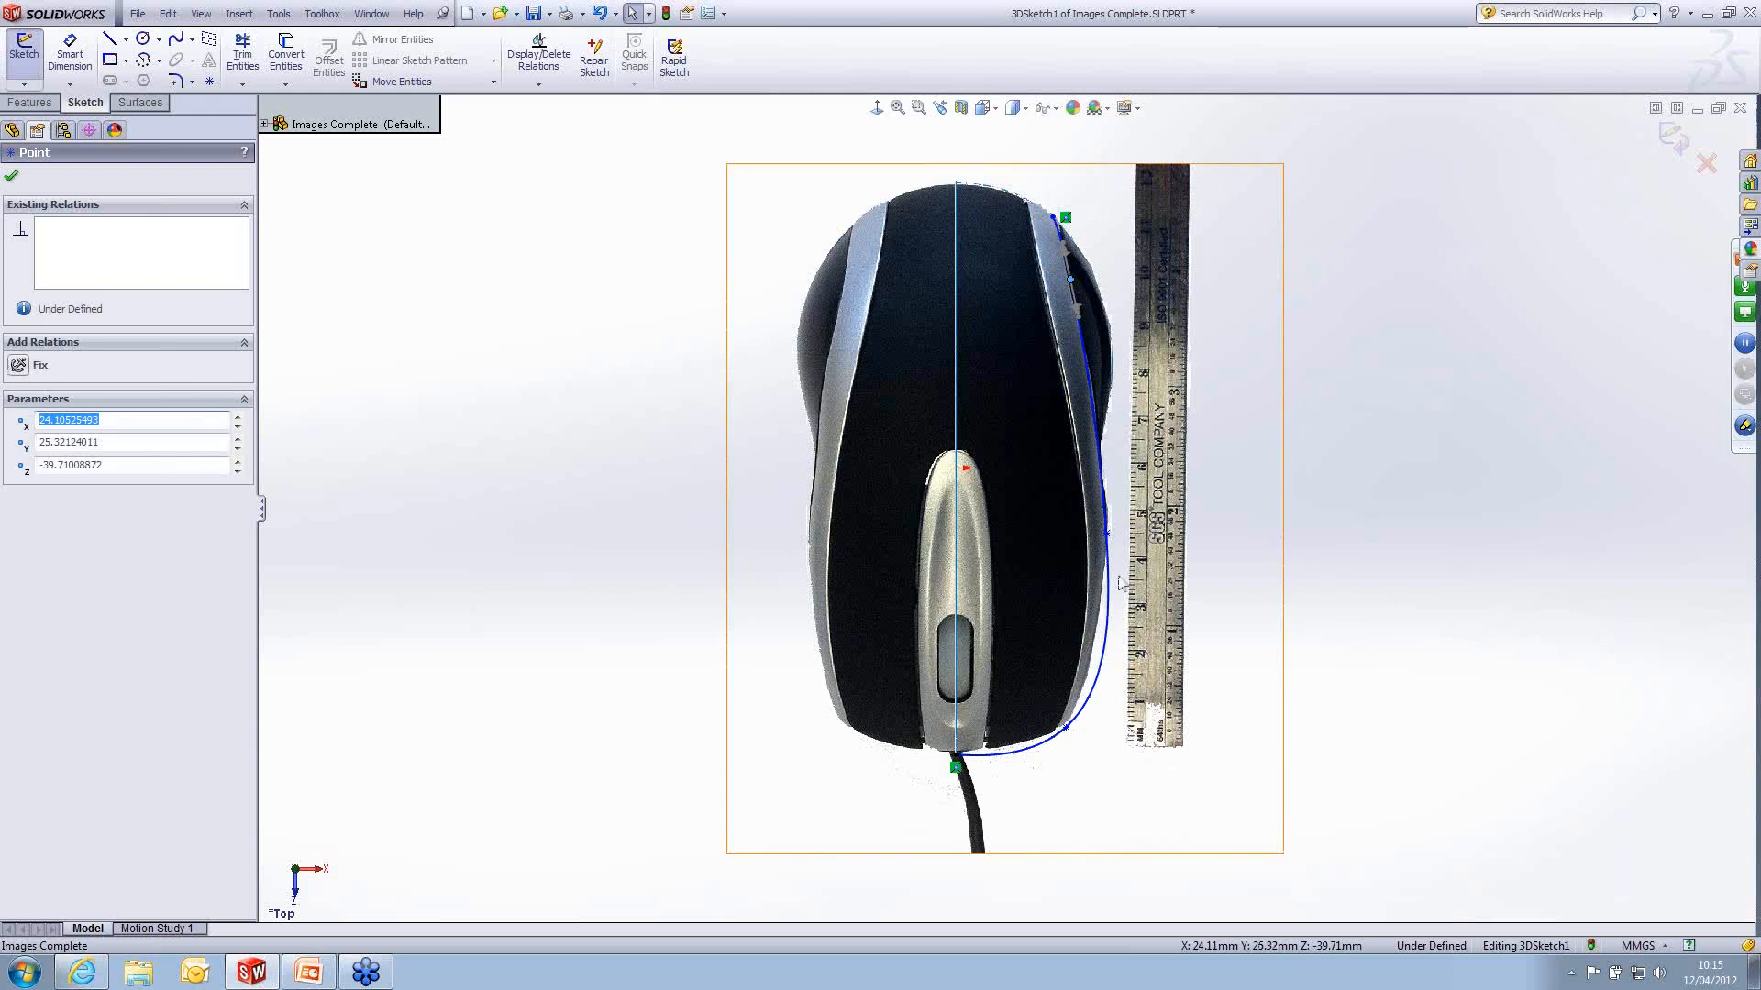
- Move the spline's front corner point back onto the silver band's outer edge, at about X 24.78, Z 50.73 mm
scroll(1065, 756, down, 2)
click(1098, 703)
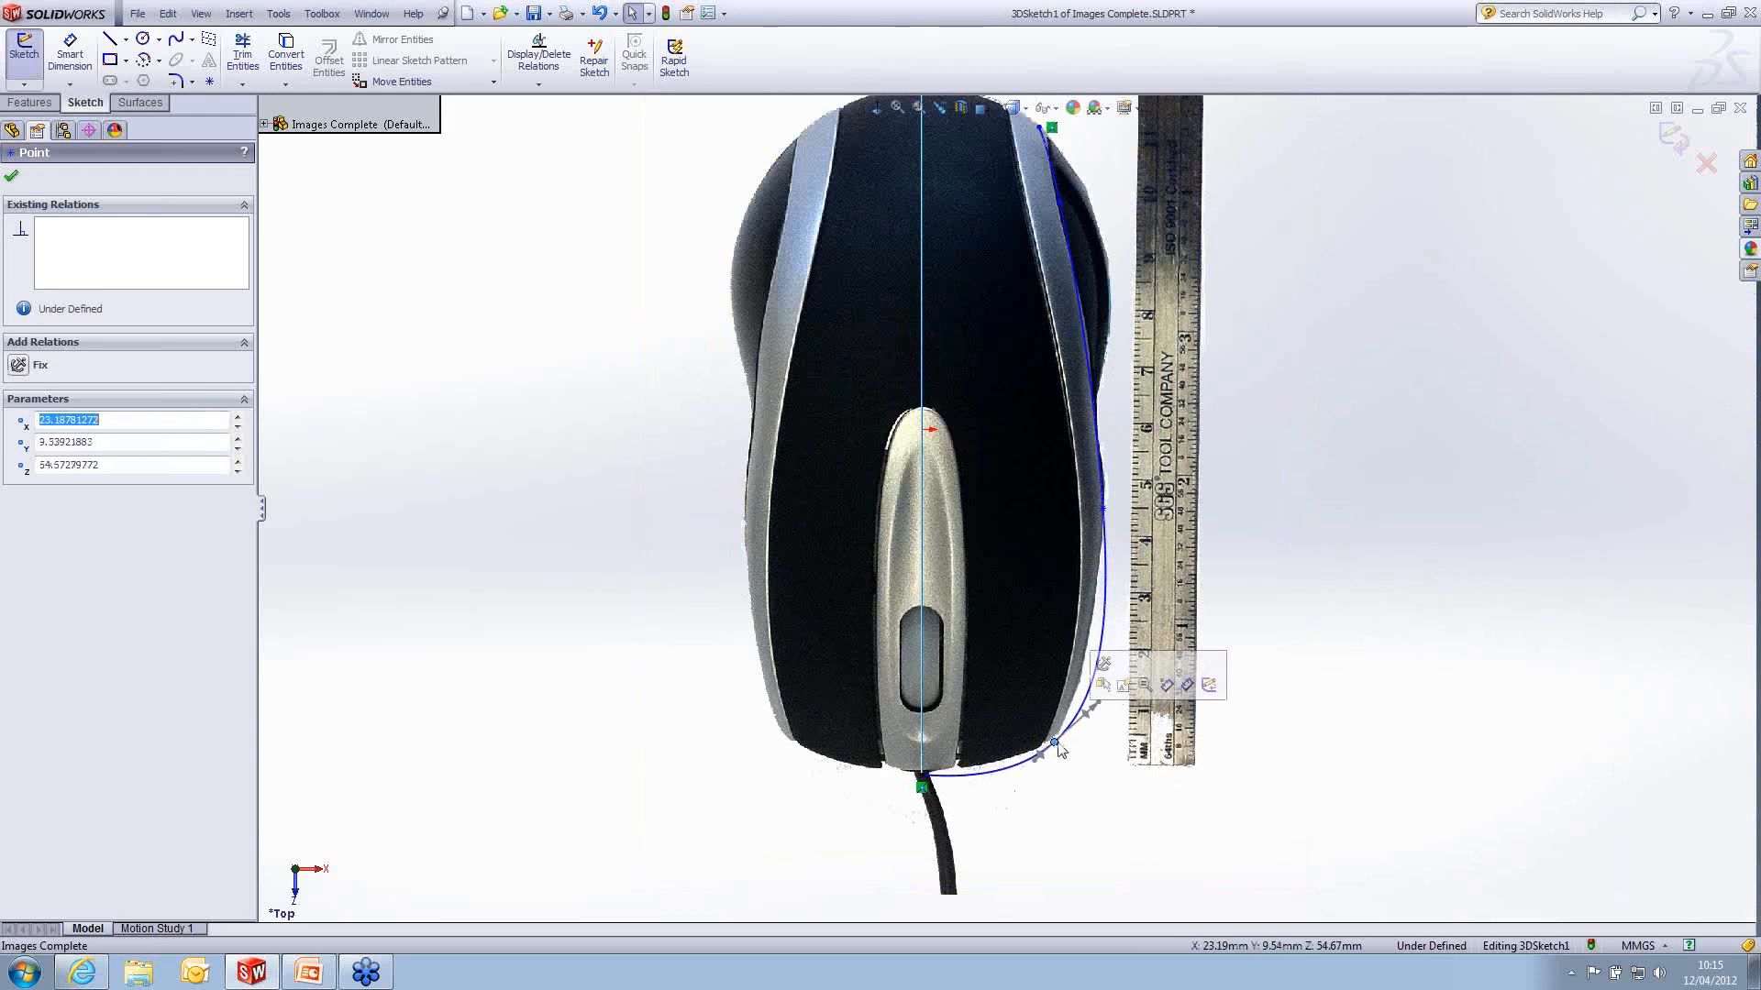
scroll(1103, 711, up, 1)
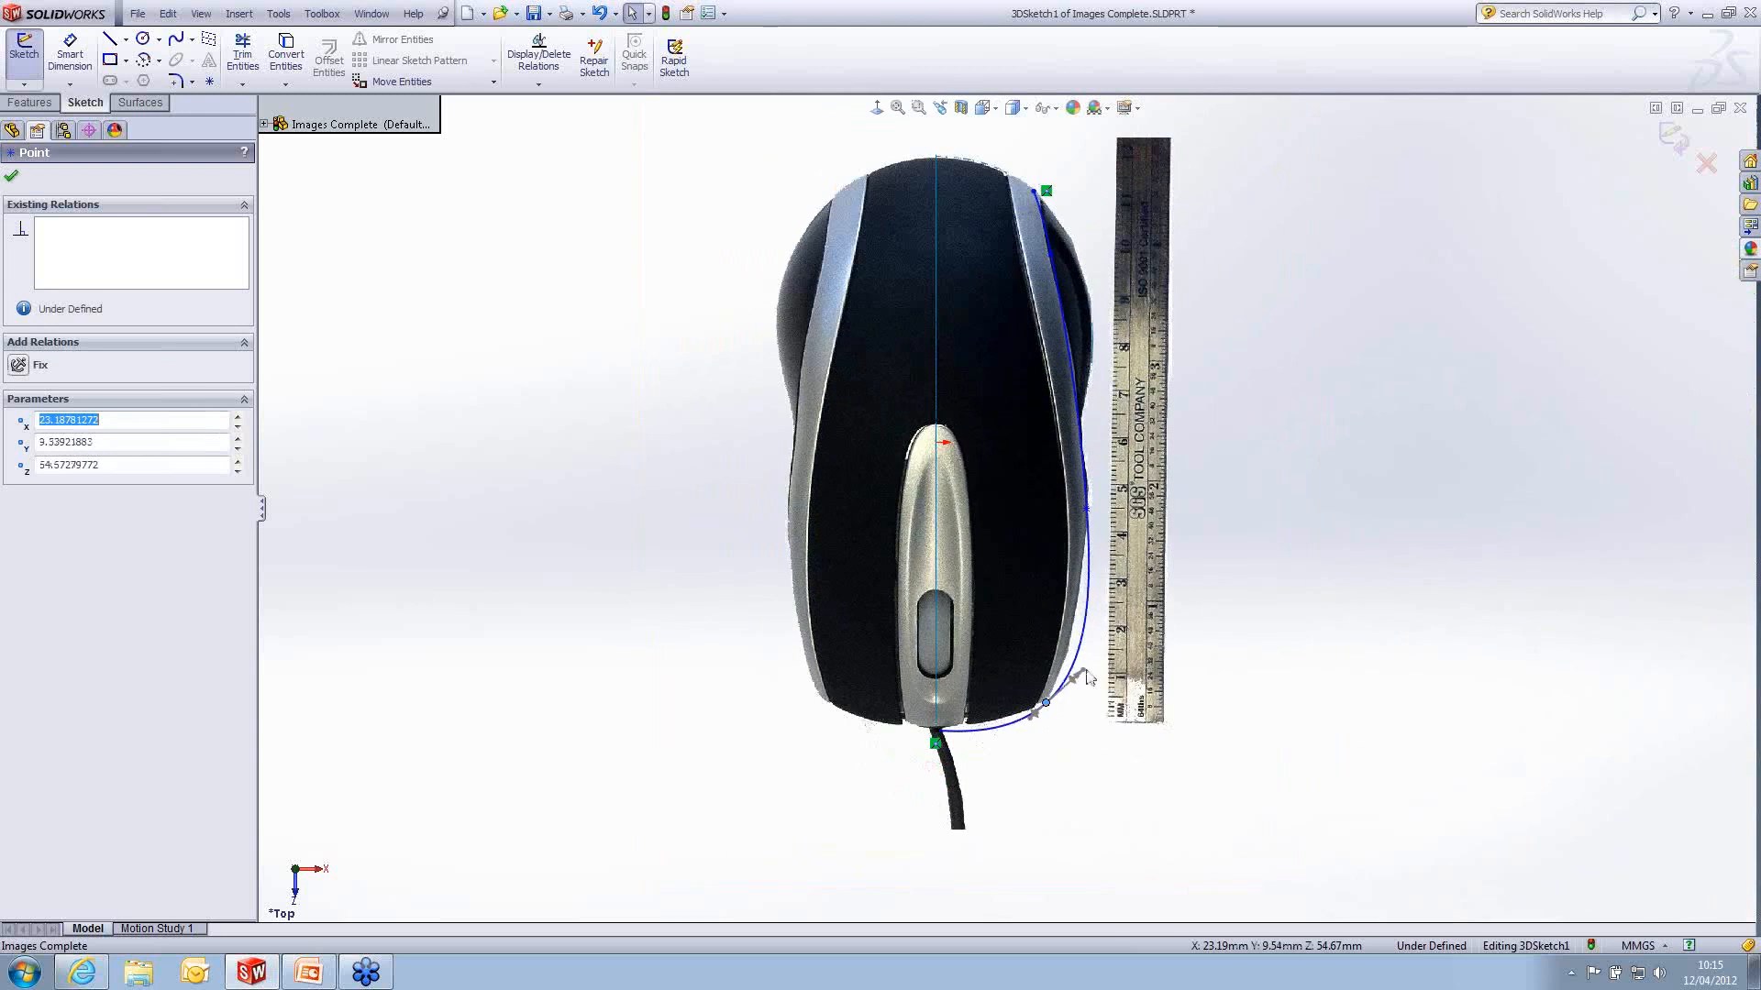
scroll(1087, 688, down, 3)
drag(1075, 665, 1033, 684)
click(1022, 713)
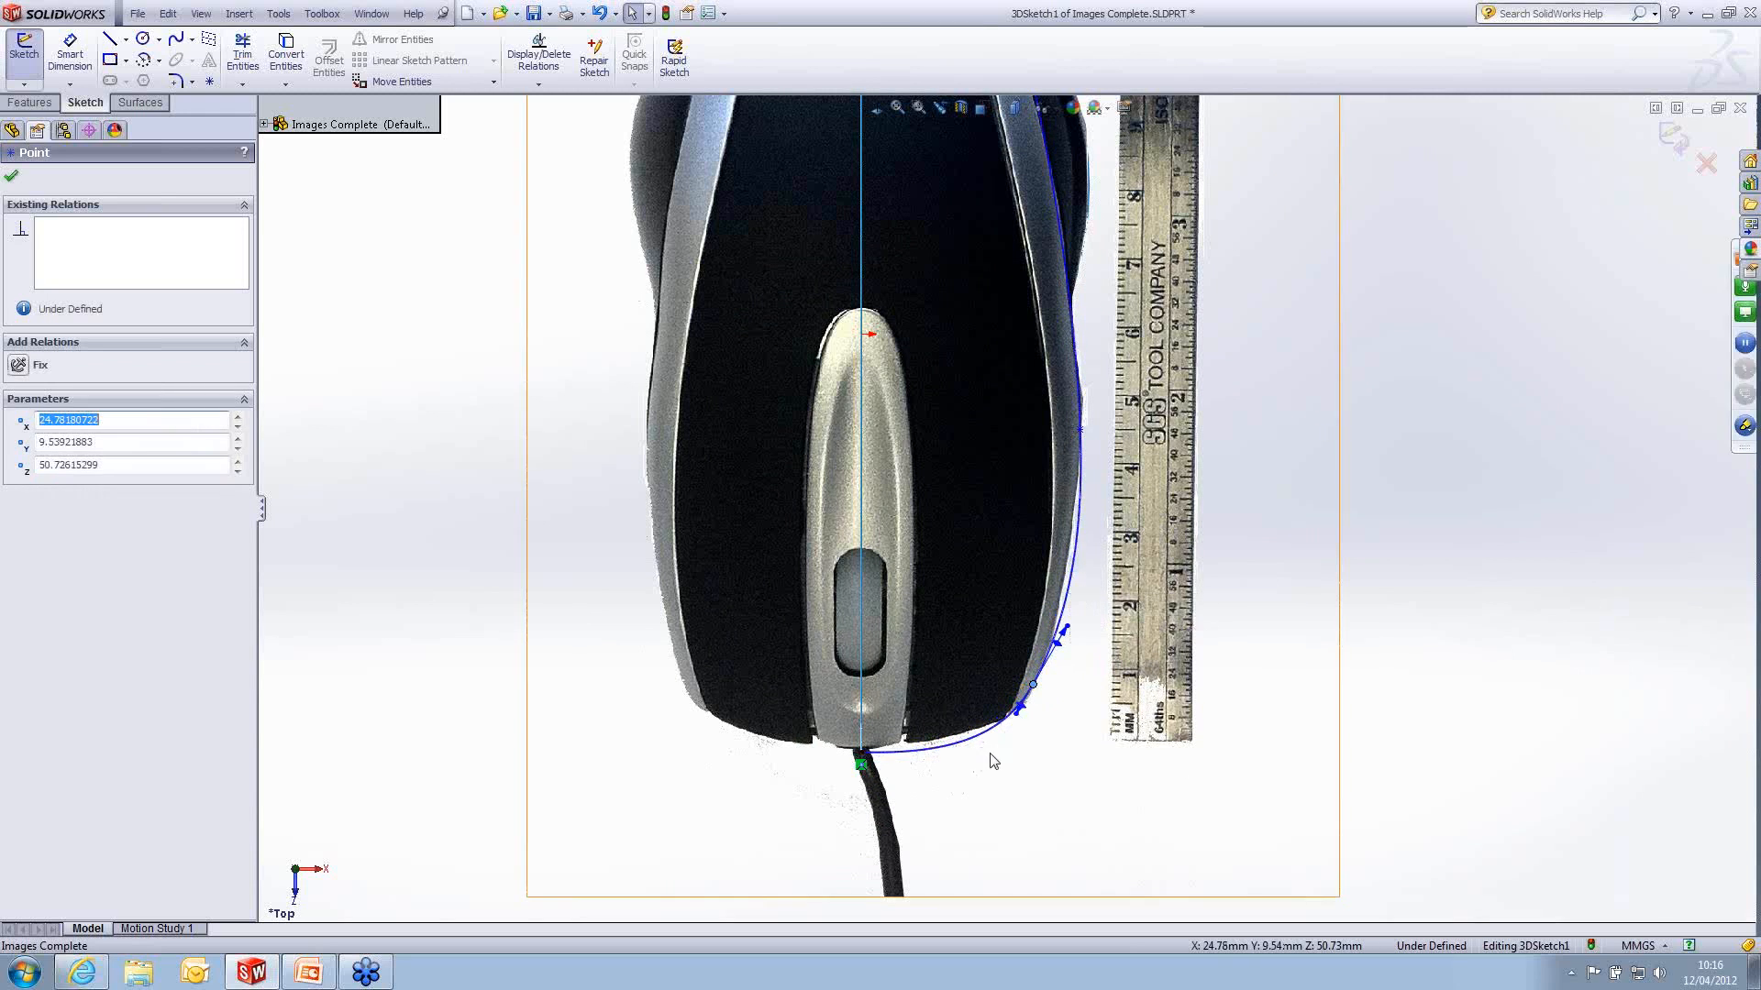
- Adjust the tangent handle at the spline's nose end and constrain it with an Along X relation
click(864, 752)
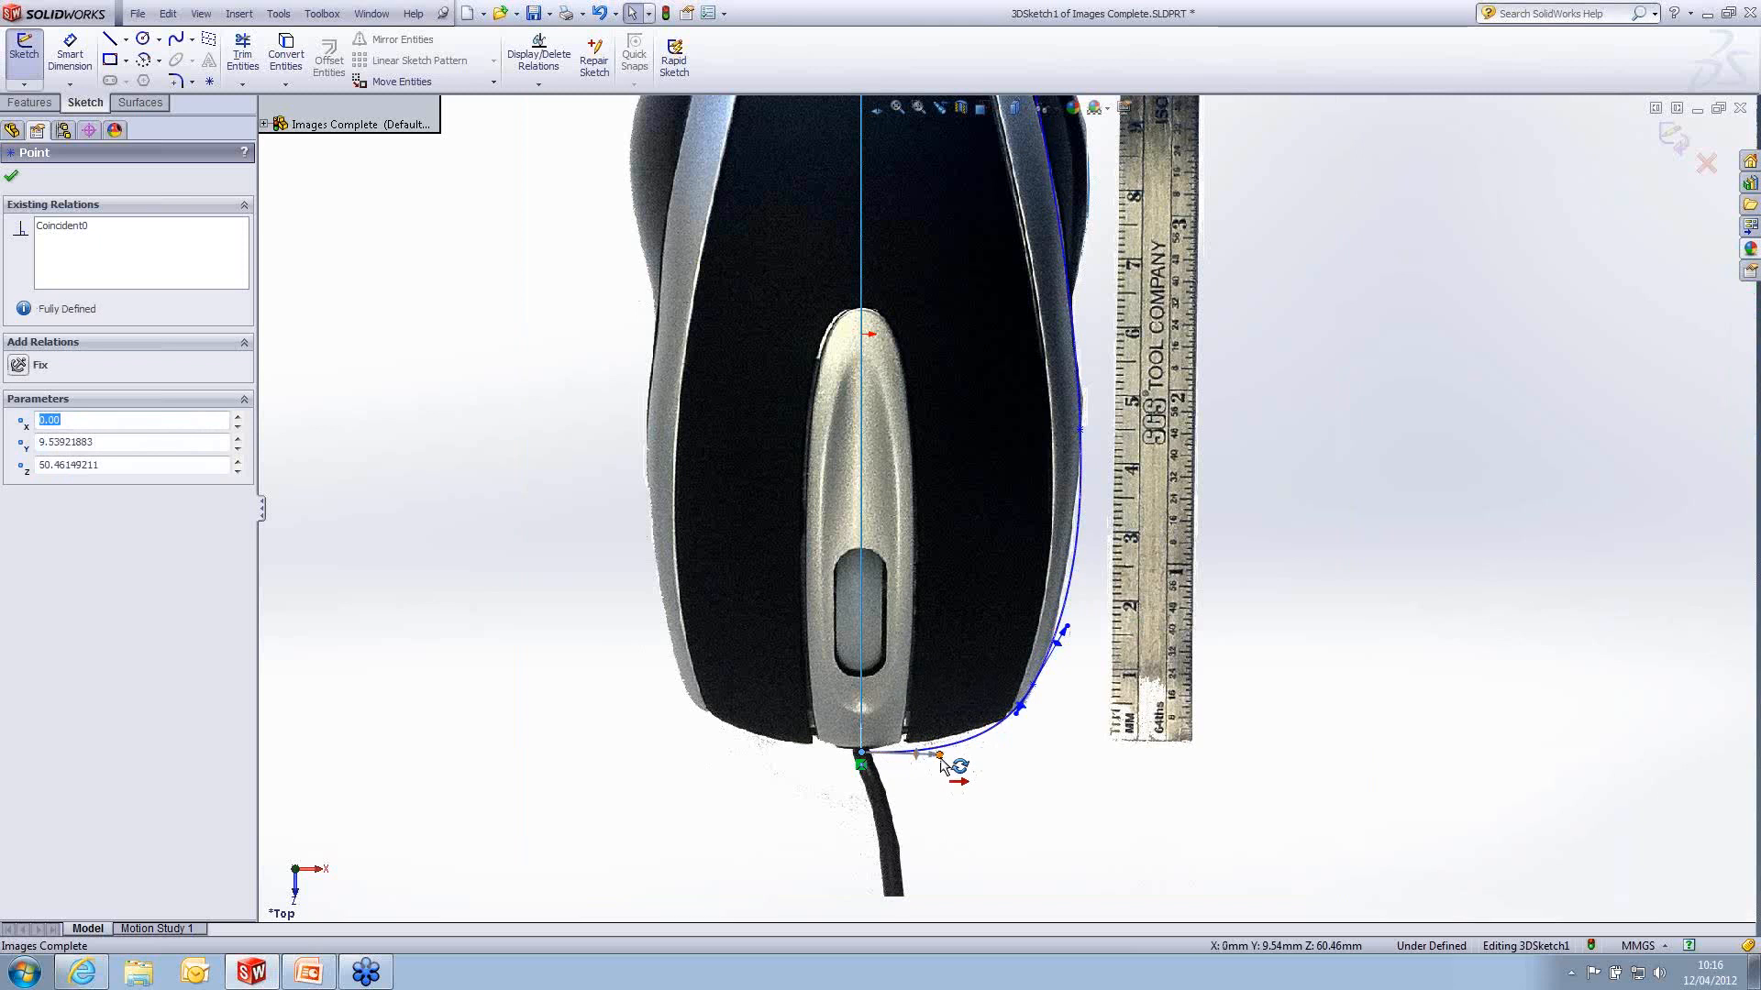
scroll(917, 802, down, 1)
drag(944, 743, 944, 739)
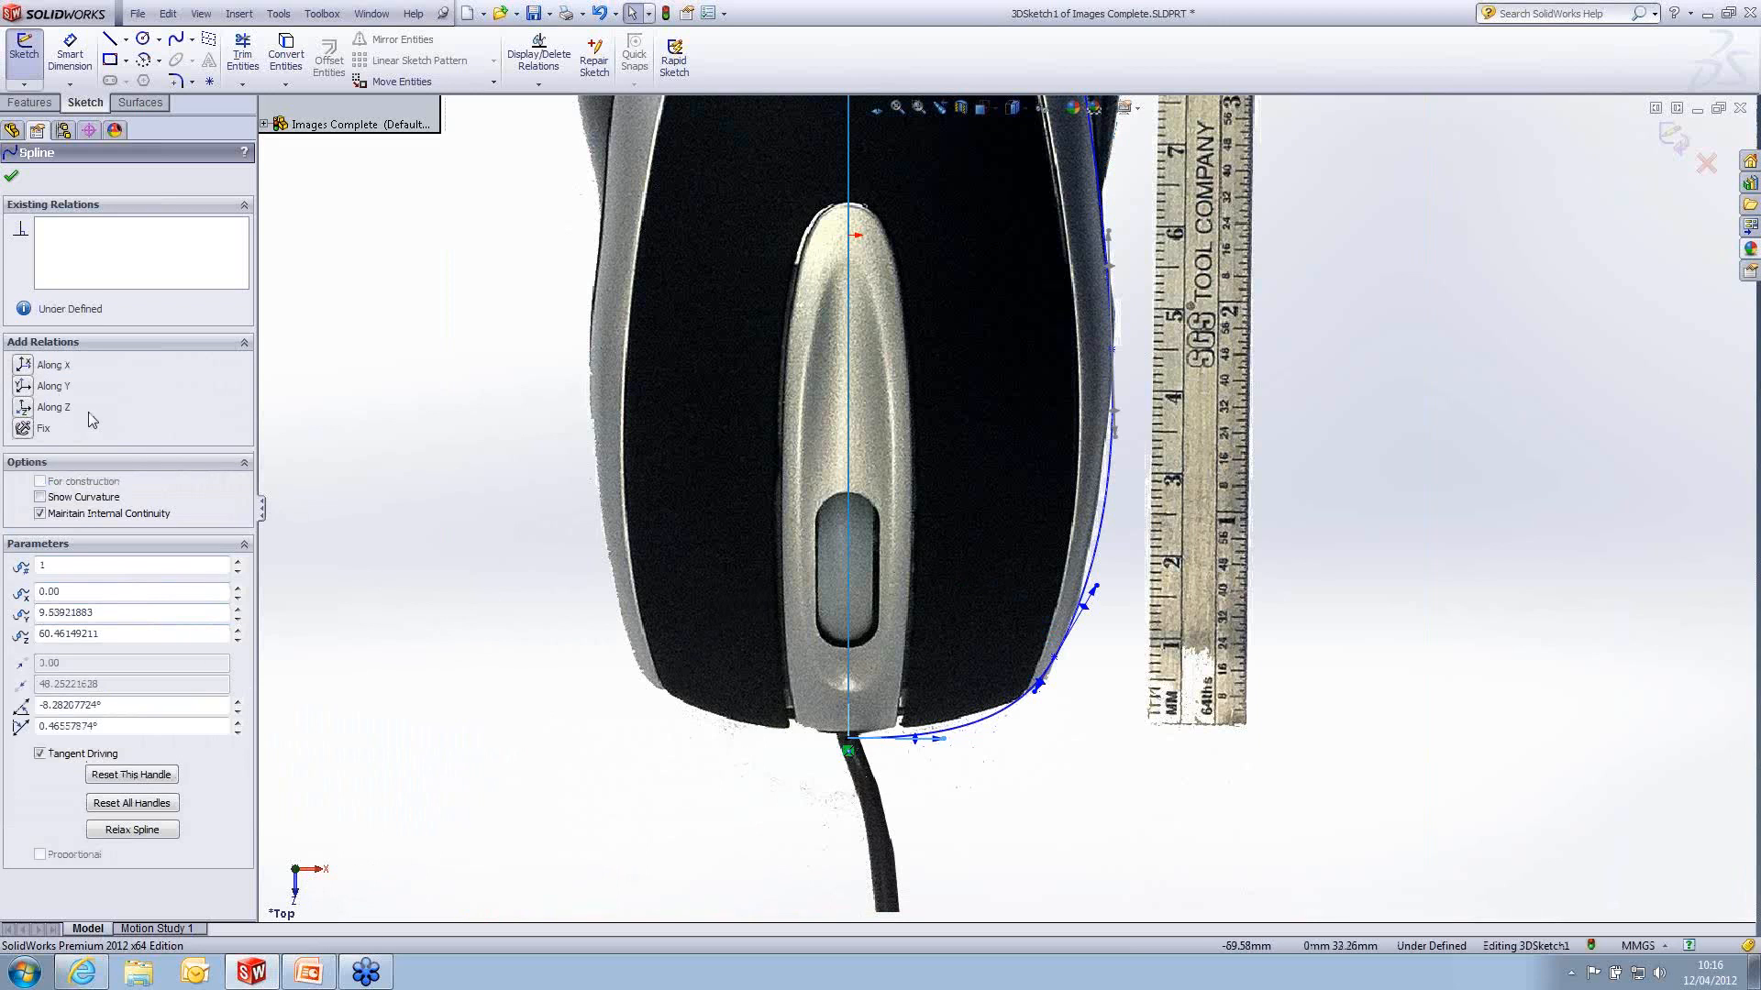
click(23, 365)
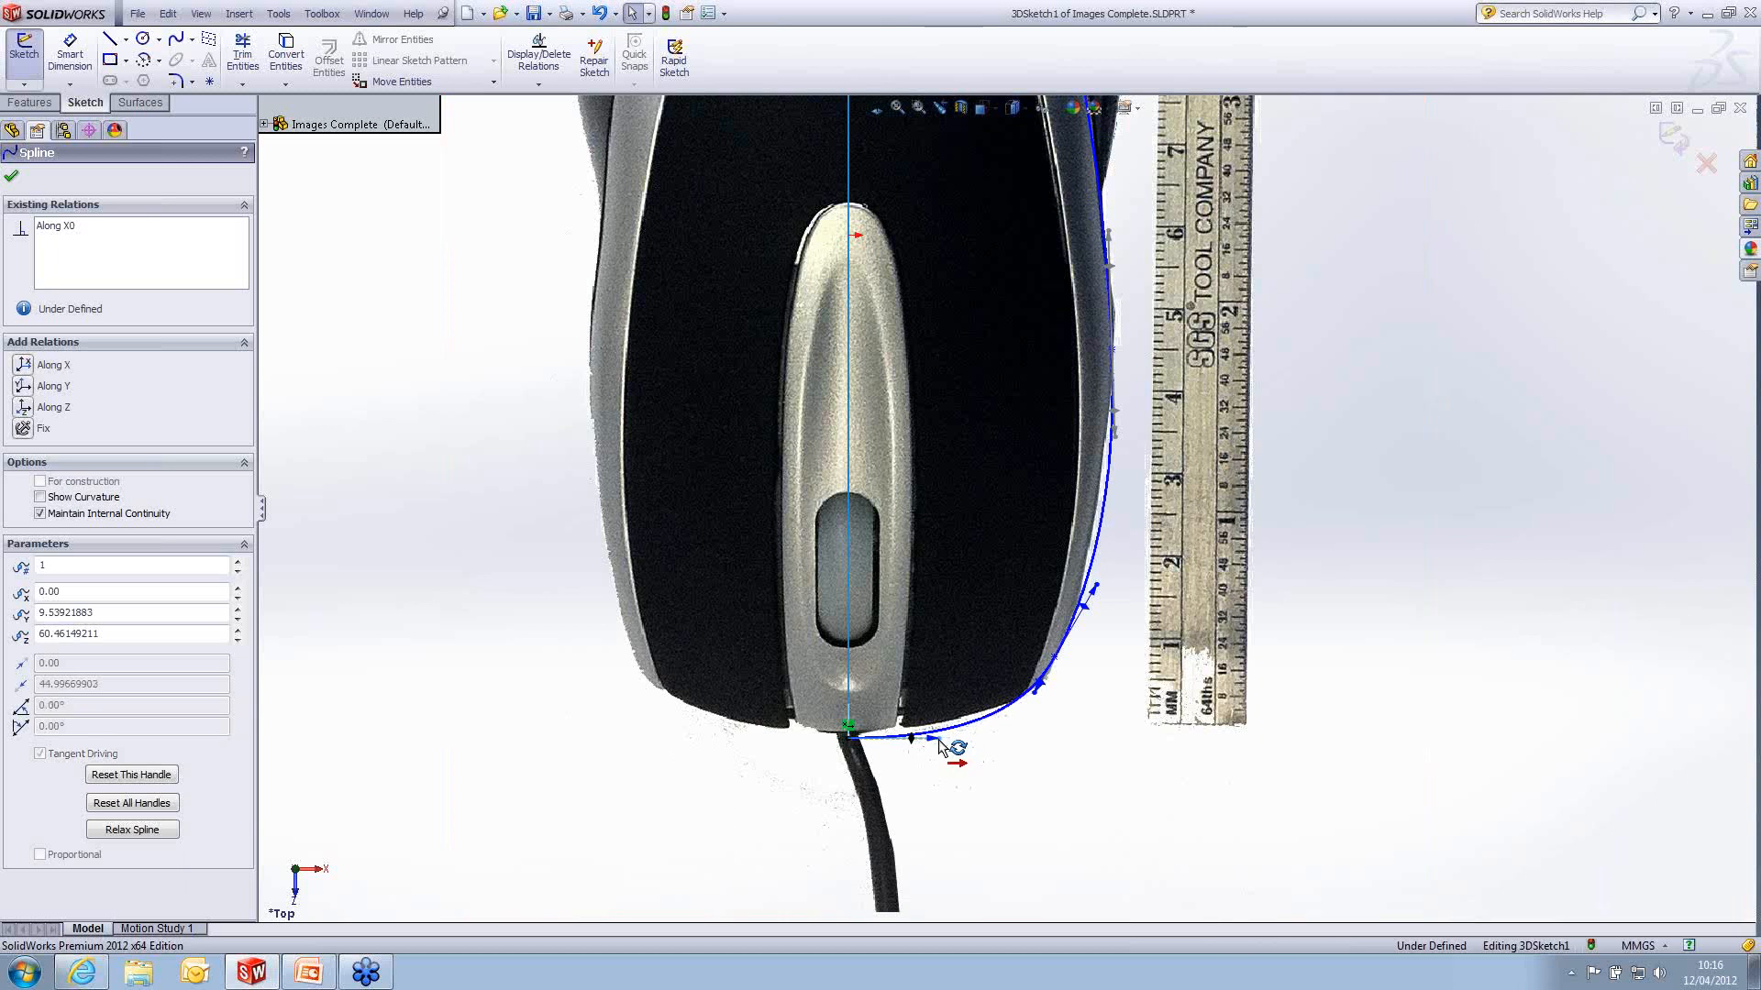
- Fine-tune the front corner point to about X 24.89, Z 50.87 mm, adjust its tangent handle, and shorten the nose tangent to about 37.2
click(1054, 658)
drag(1057, 662, 1055, 659)
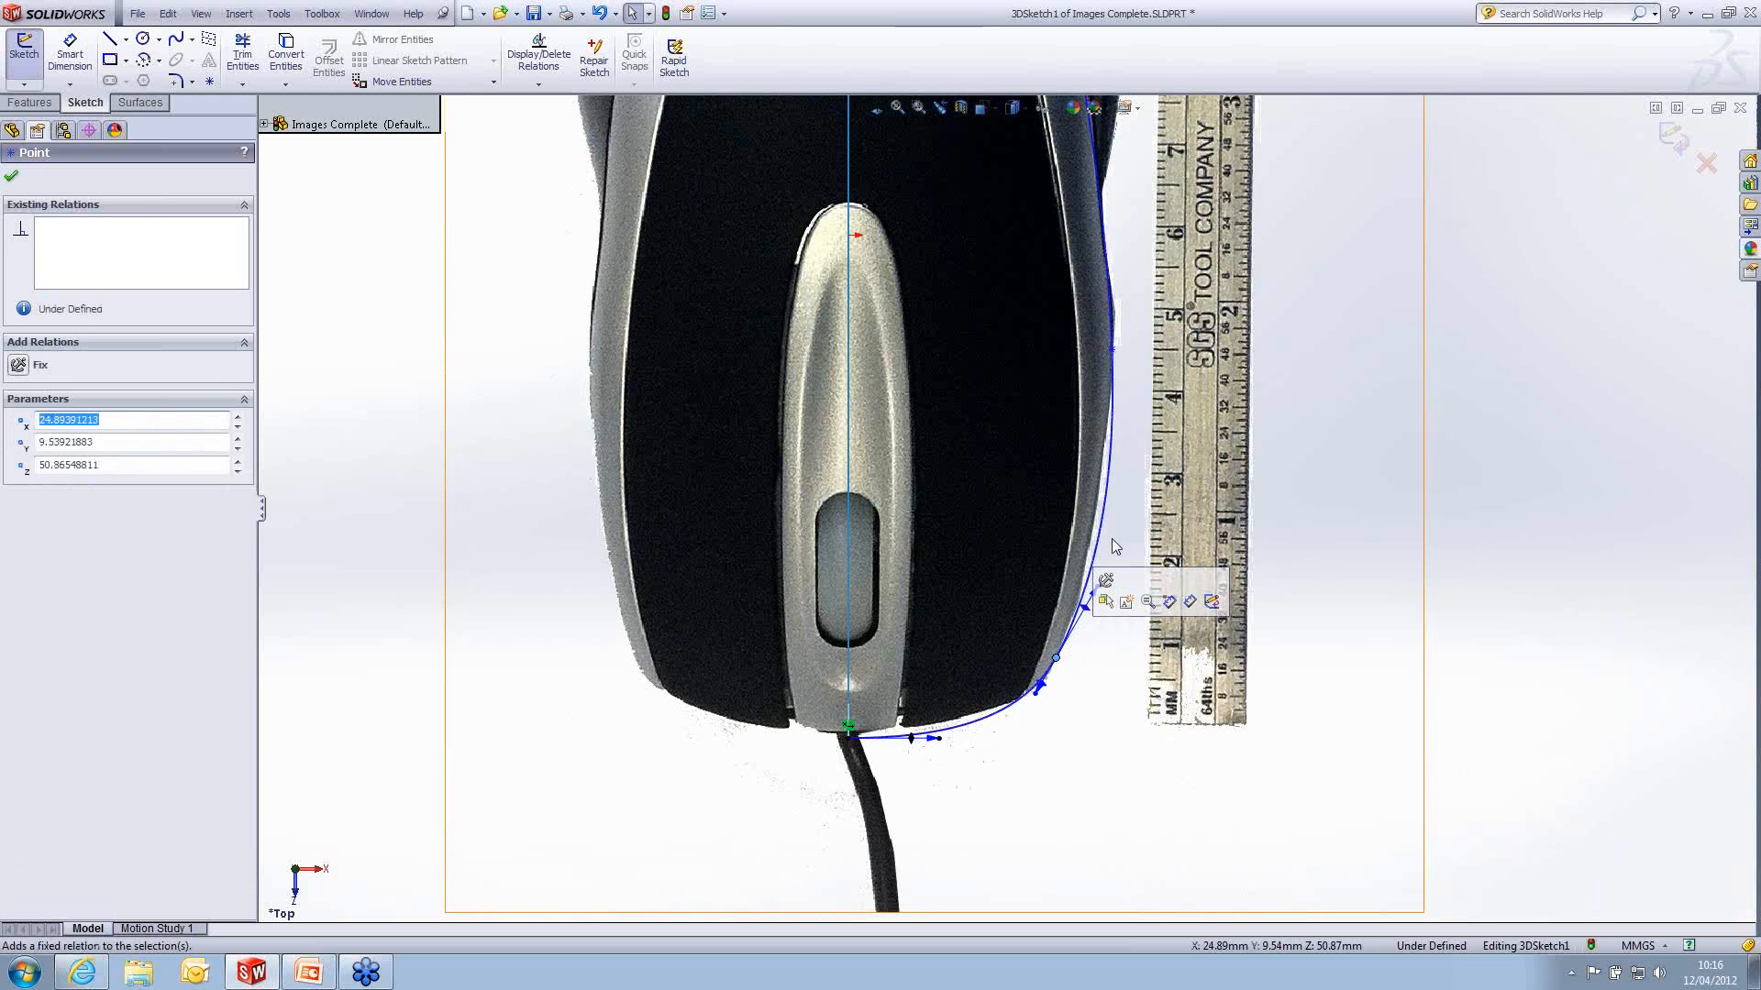
click(1042, 690)
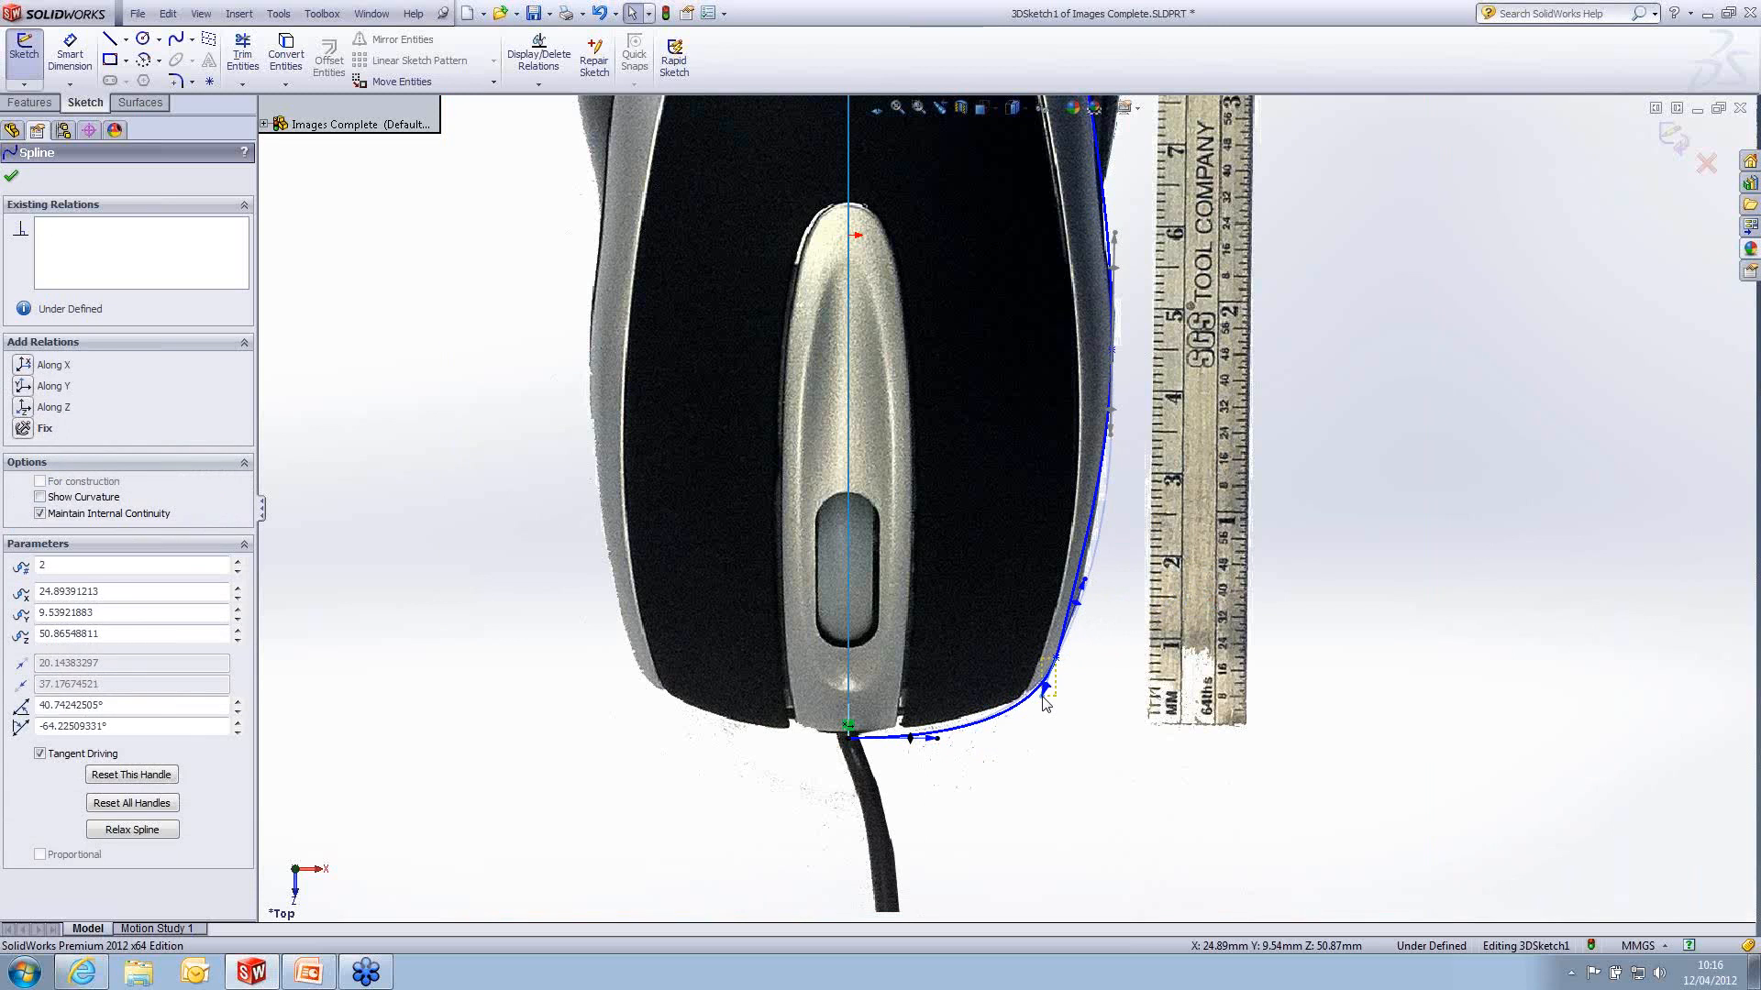
drag(1040, 694, 1039, 697)
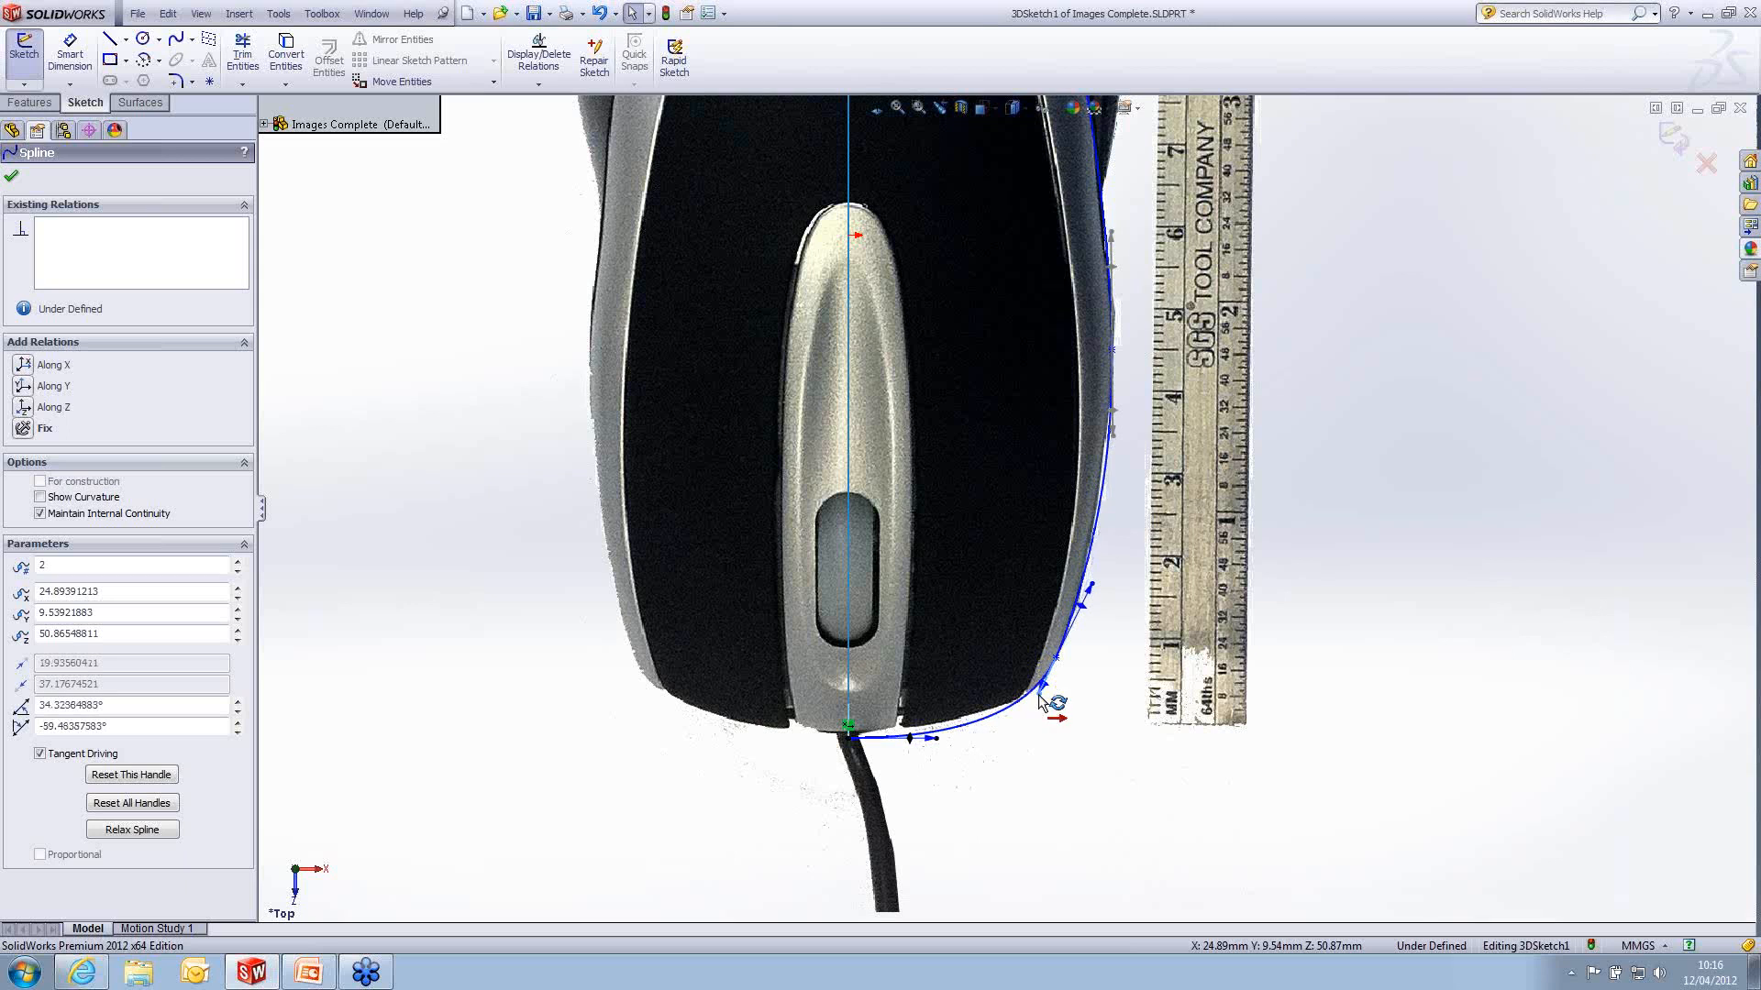
drag(935, 740, 924, 740)
scroll(1107, 706, up, 2)
scroll(1107, 706, up, 2)
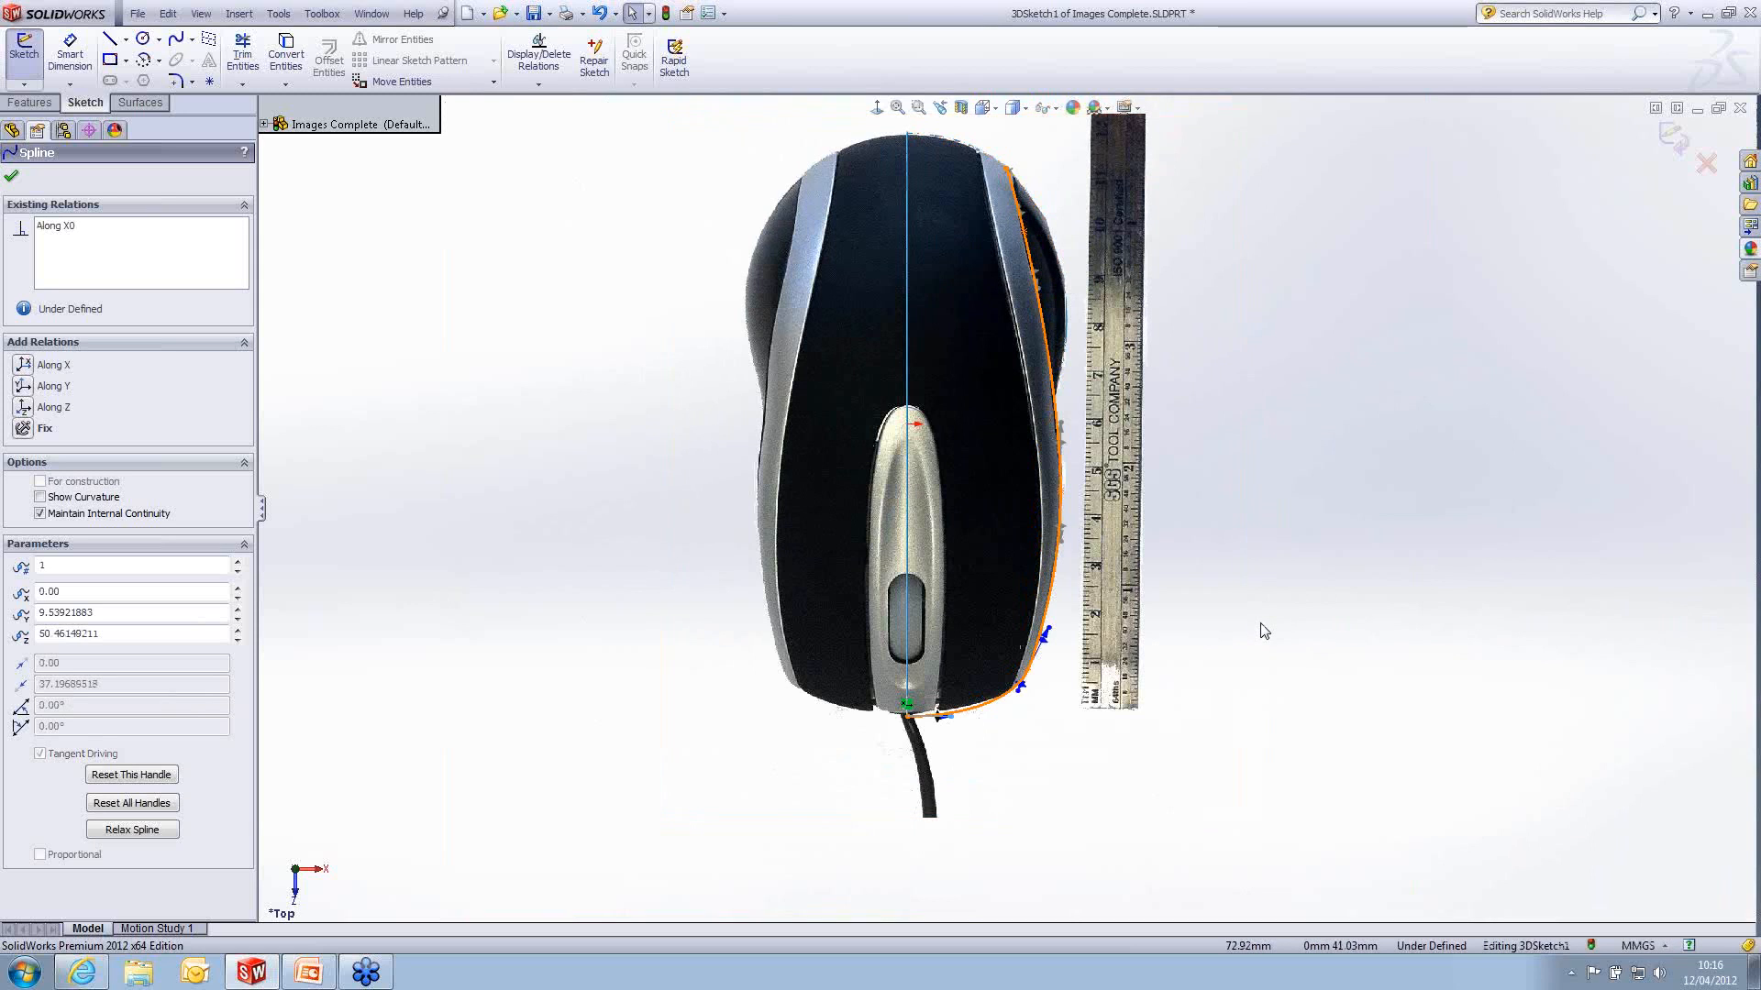
- In the Right view, raise the spline's front corner point to the silver band's lower edge, at about Y 11.51 mm, and adjust its tangency
key(space)
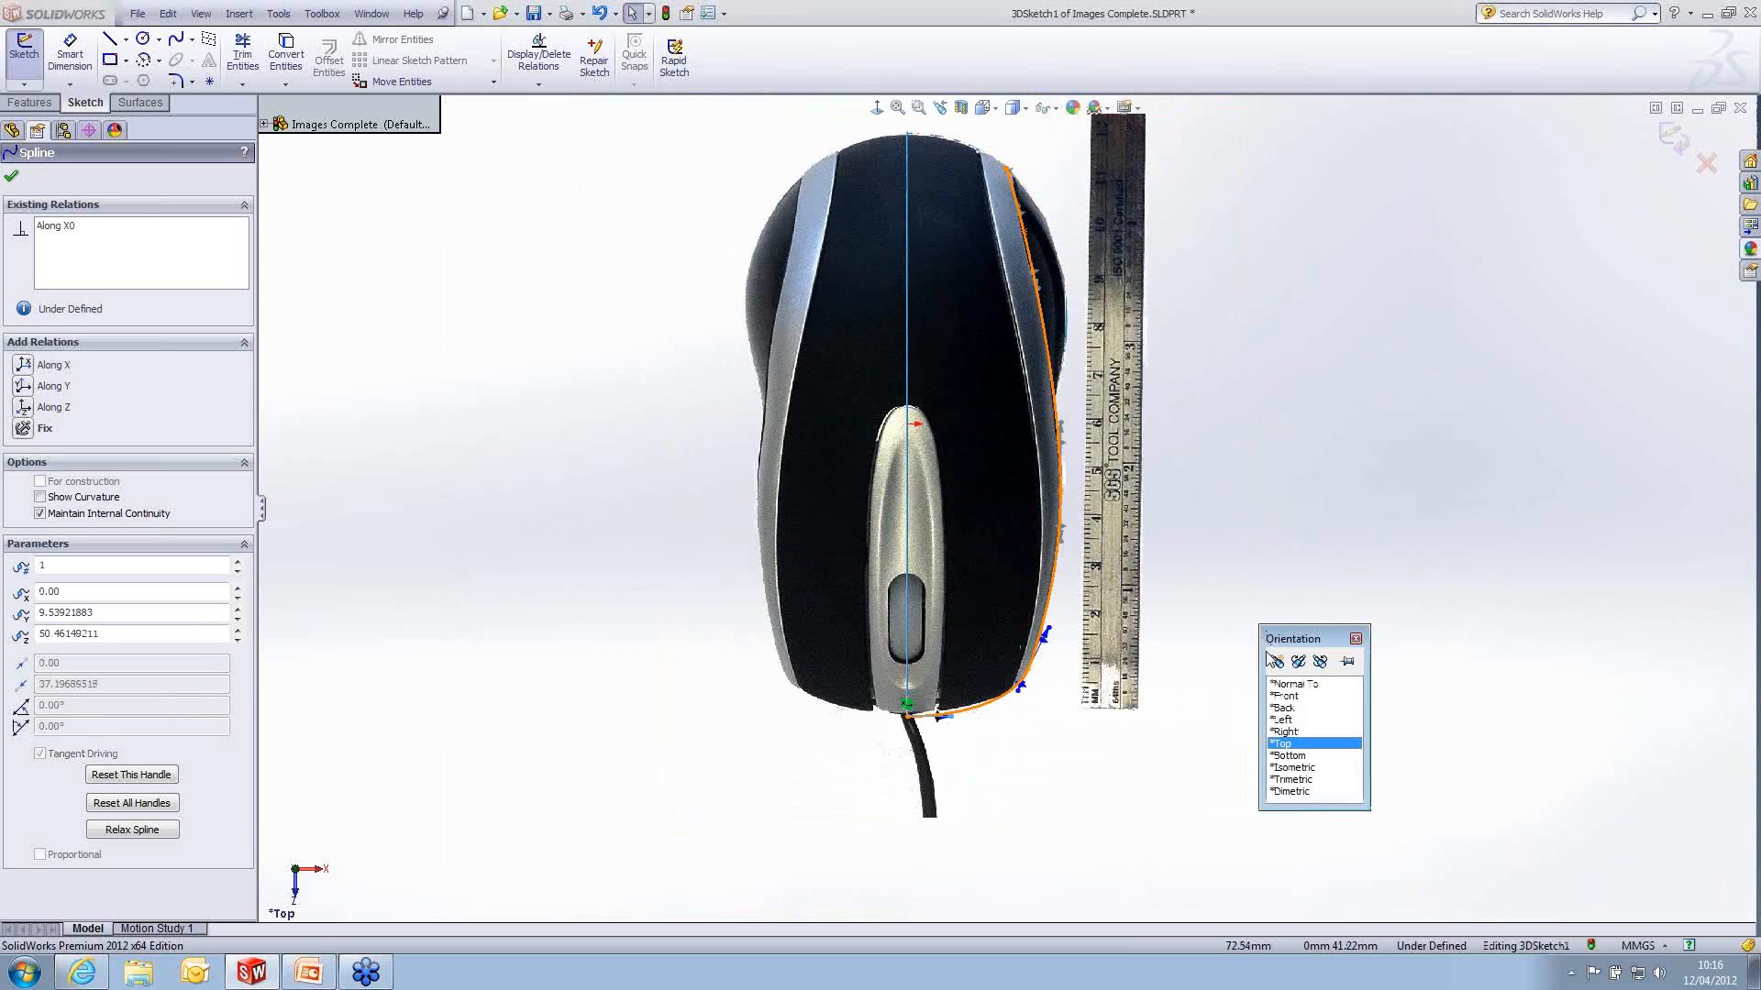
click(1285, 731)
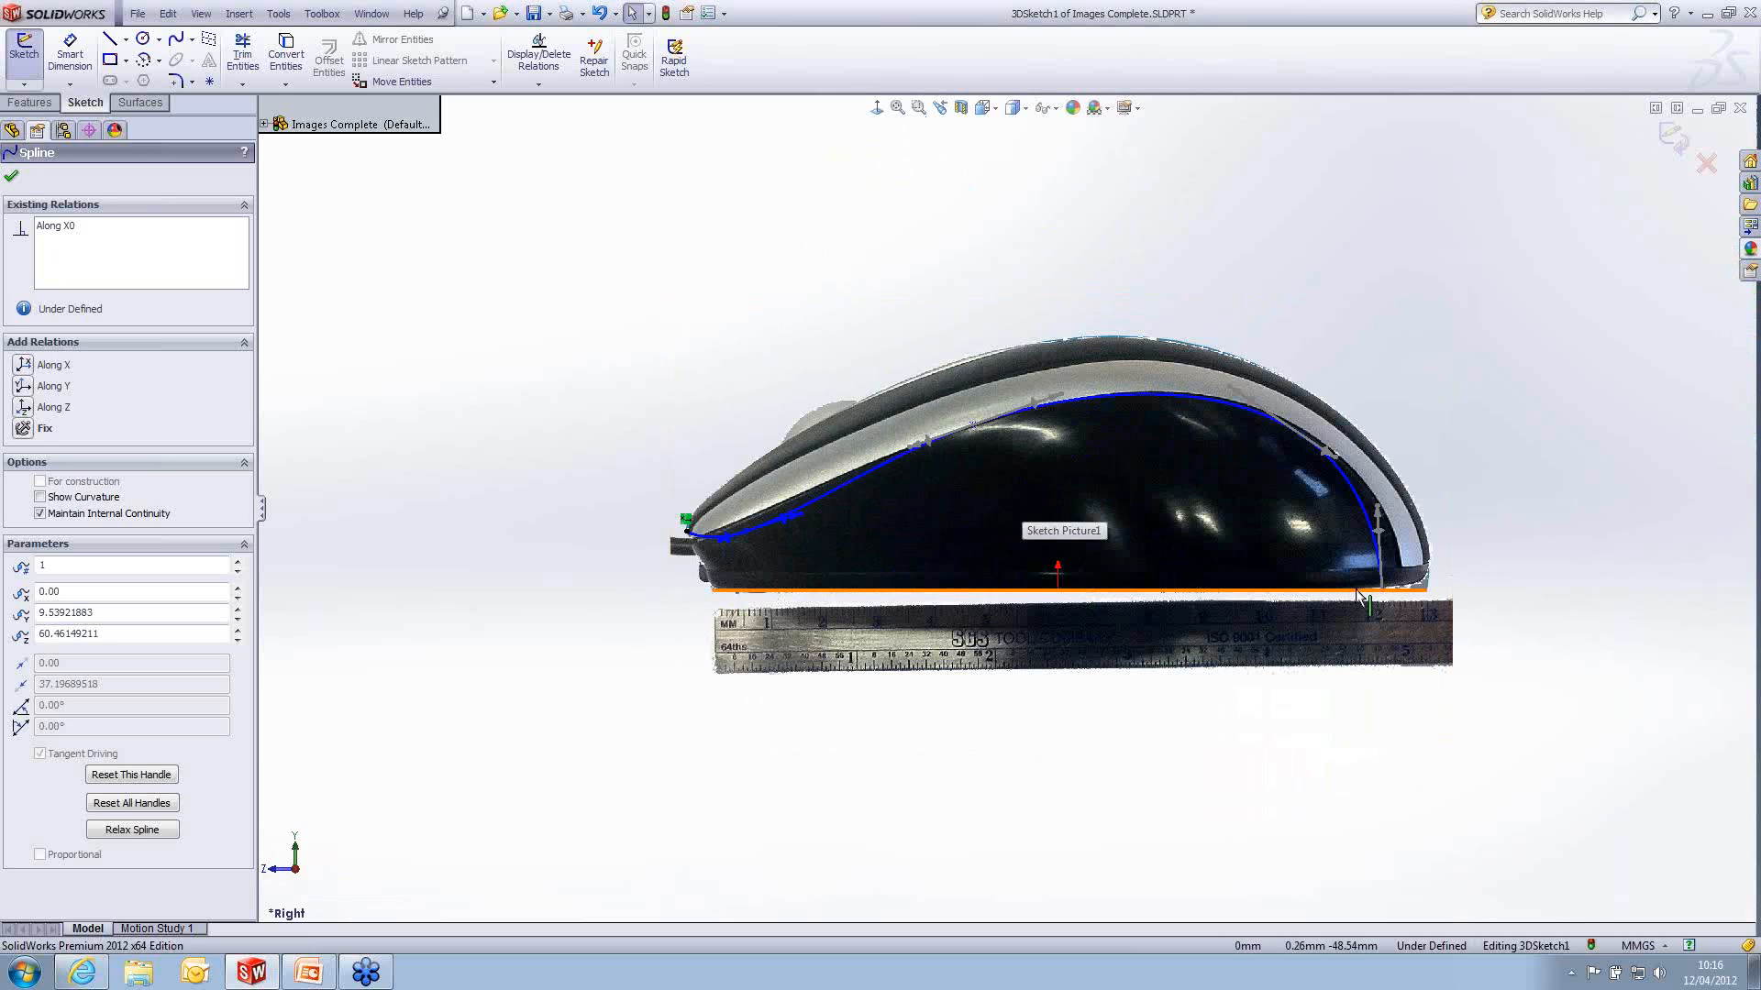
scroll(811, 527, down, 1)
scroll(788, 537, down, 3)
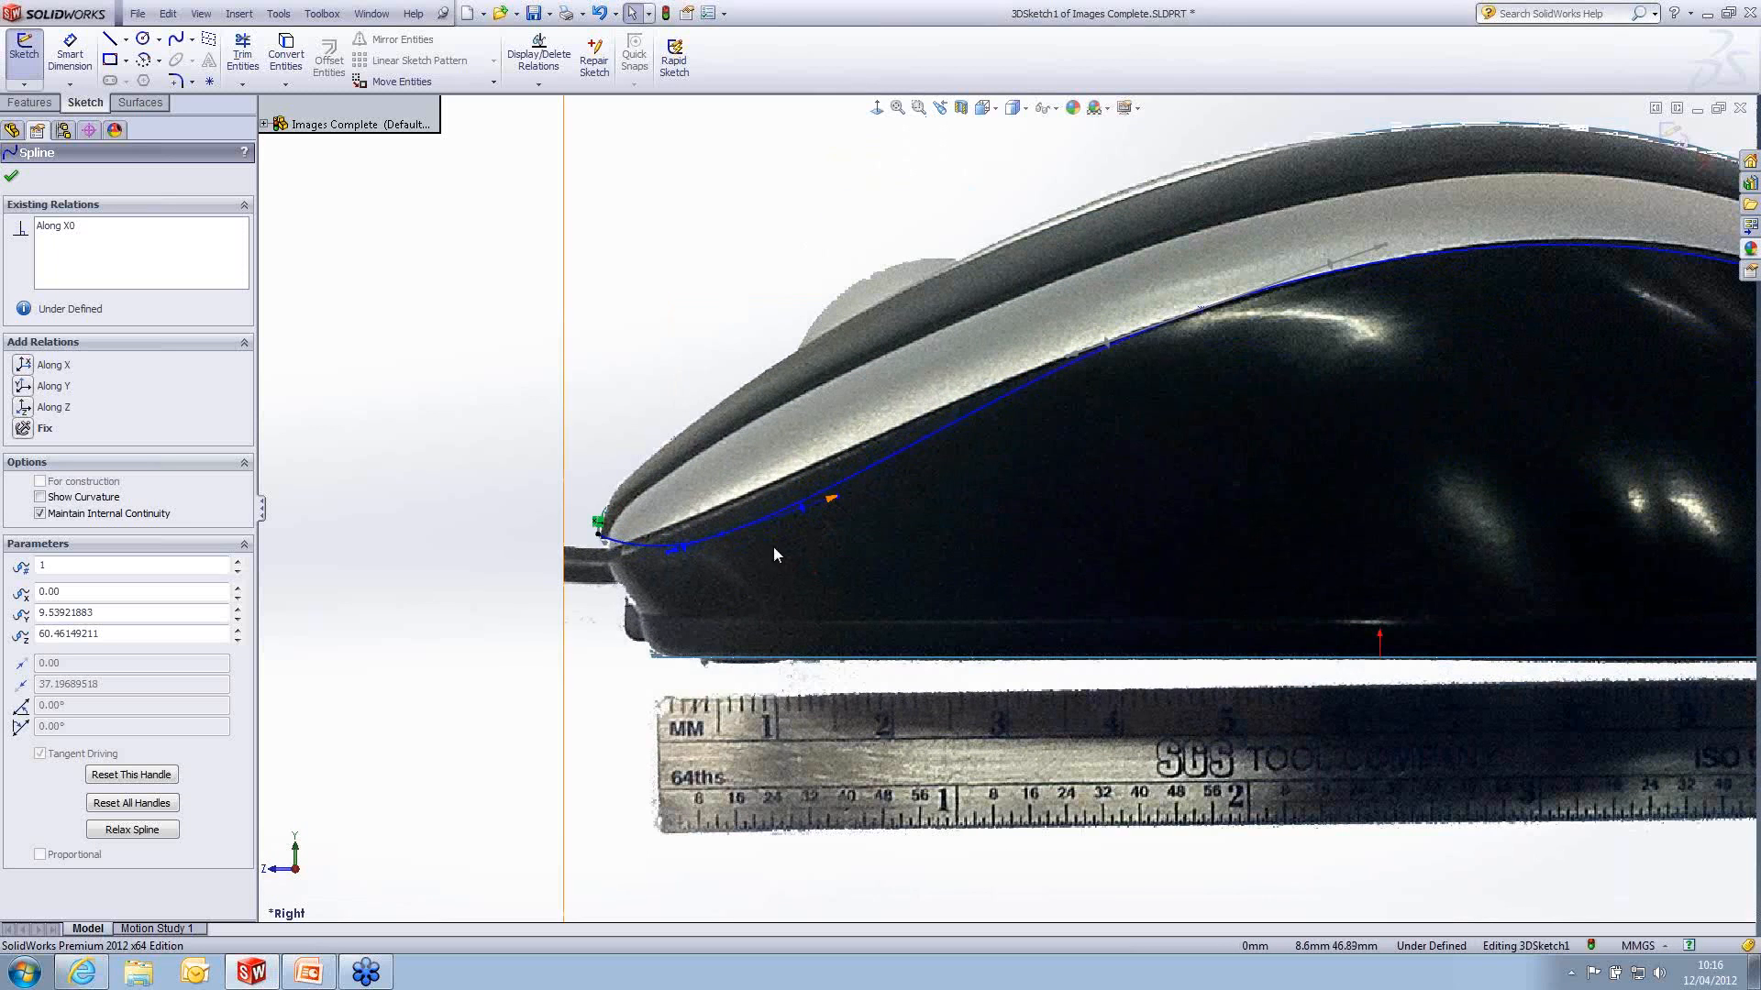
click(722, 532)
drag(722, 531, 684, 536)
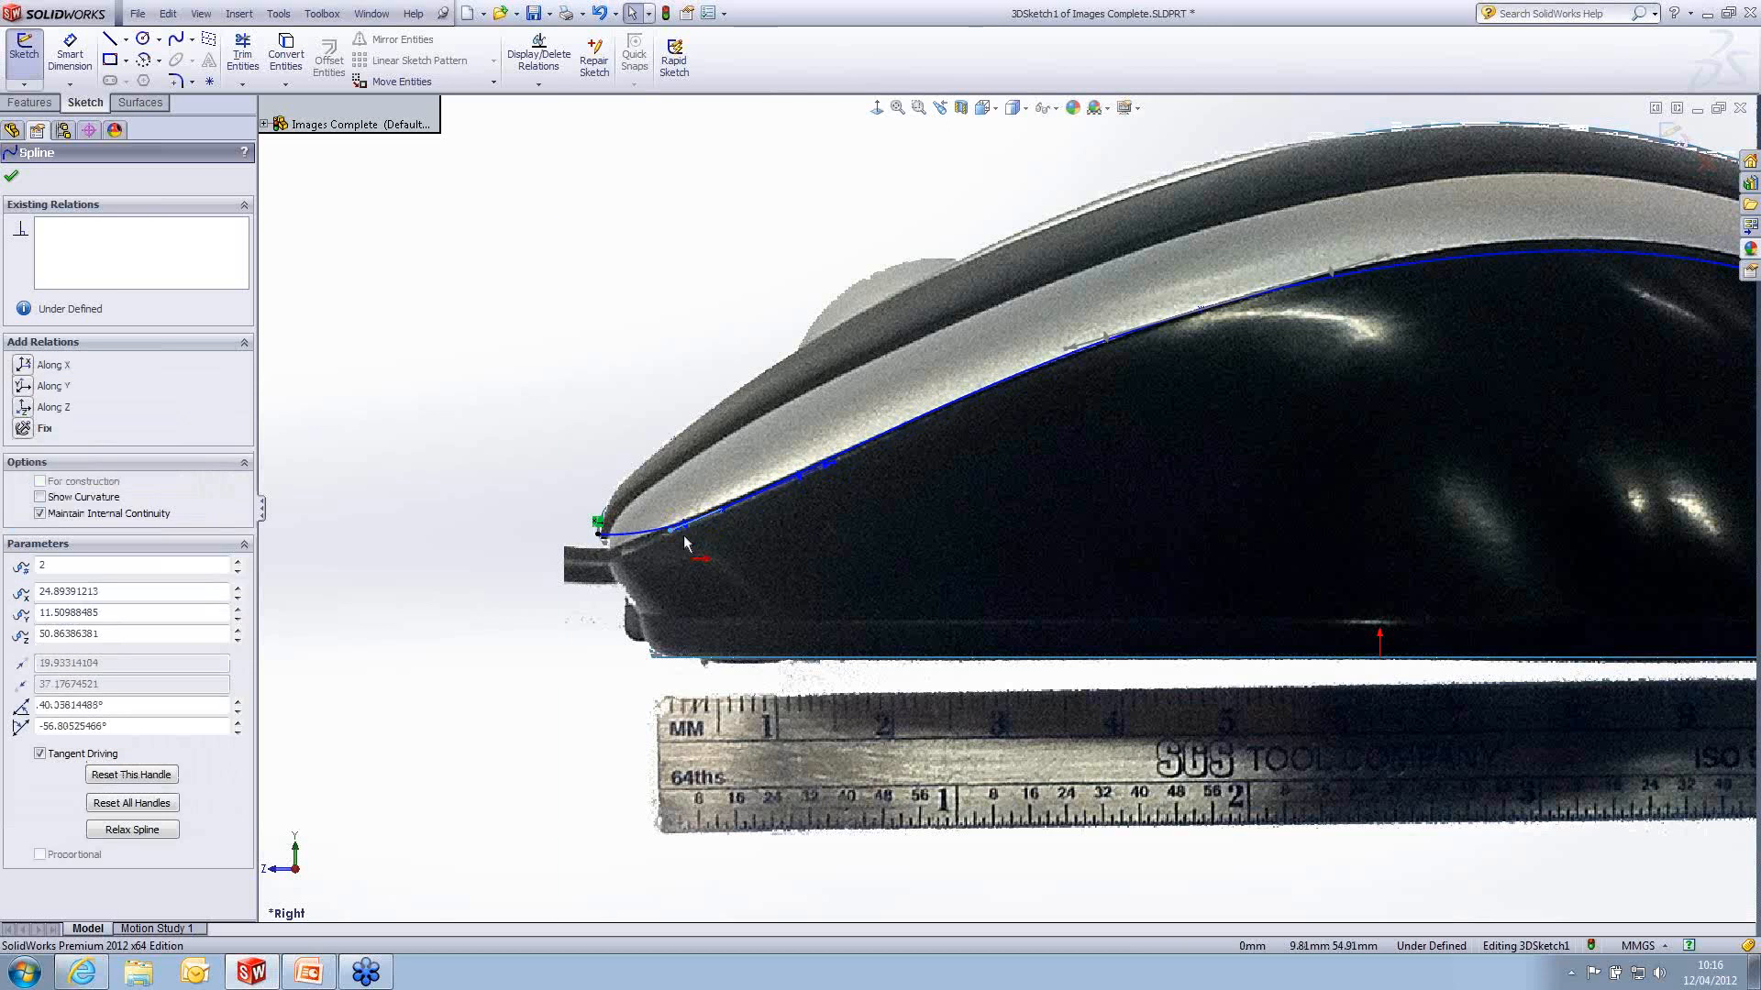
scroll(1039, 555, up, 3)
scroll(1039, 554, up, 3)
scroll(1440, 576, down, 3)
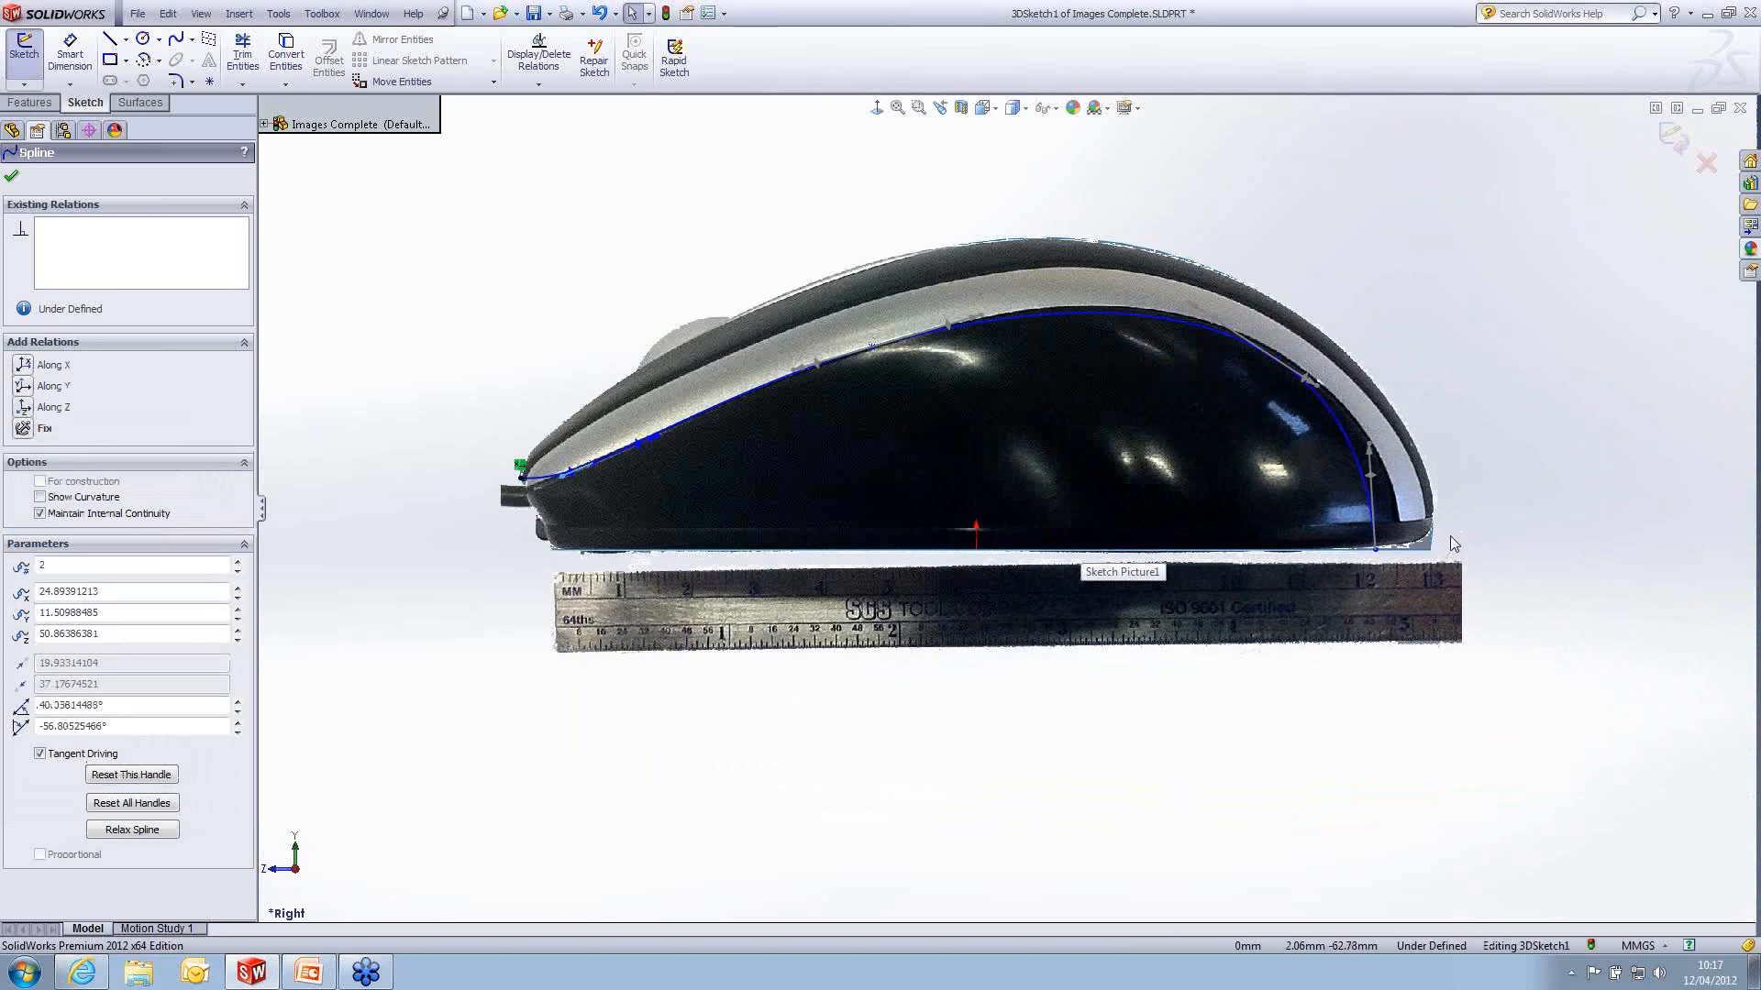
- Exit the 3D sketch and hide the Right and Top picture sketches
middle_drag(1453, 545, 1186, 675)
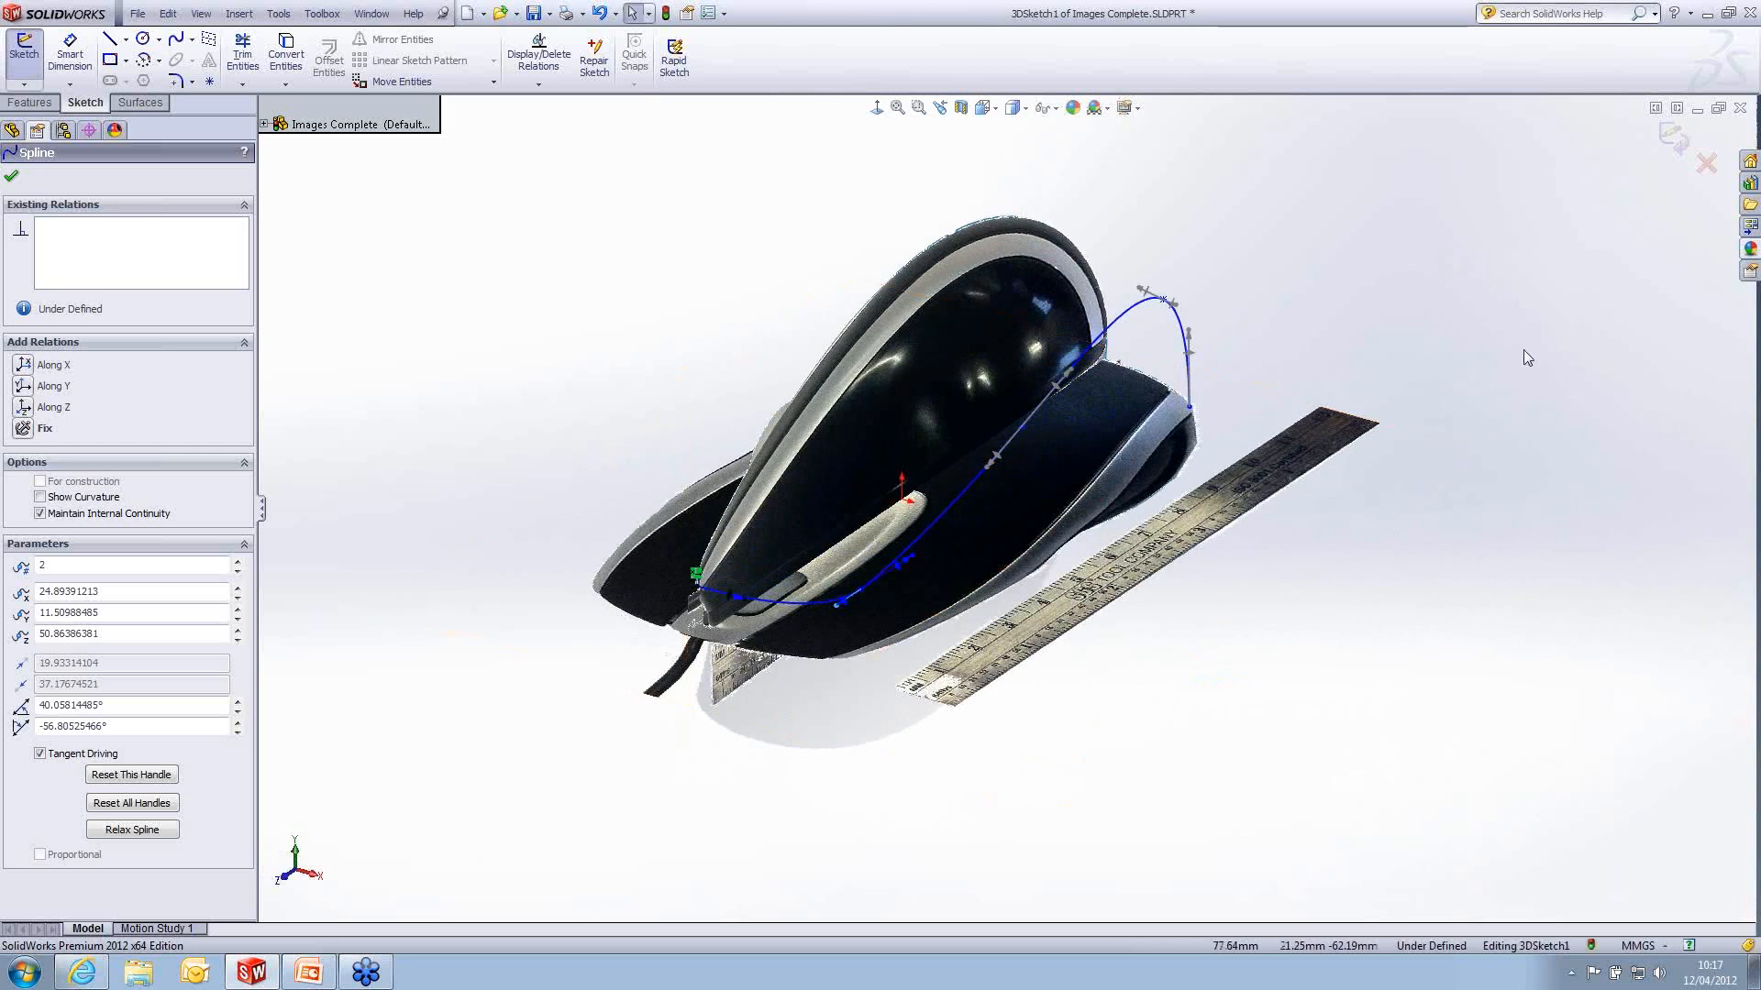
click(1689, 140)
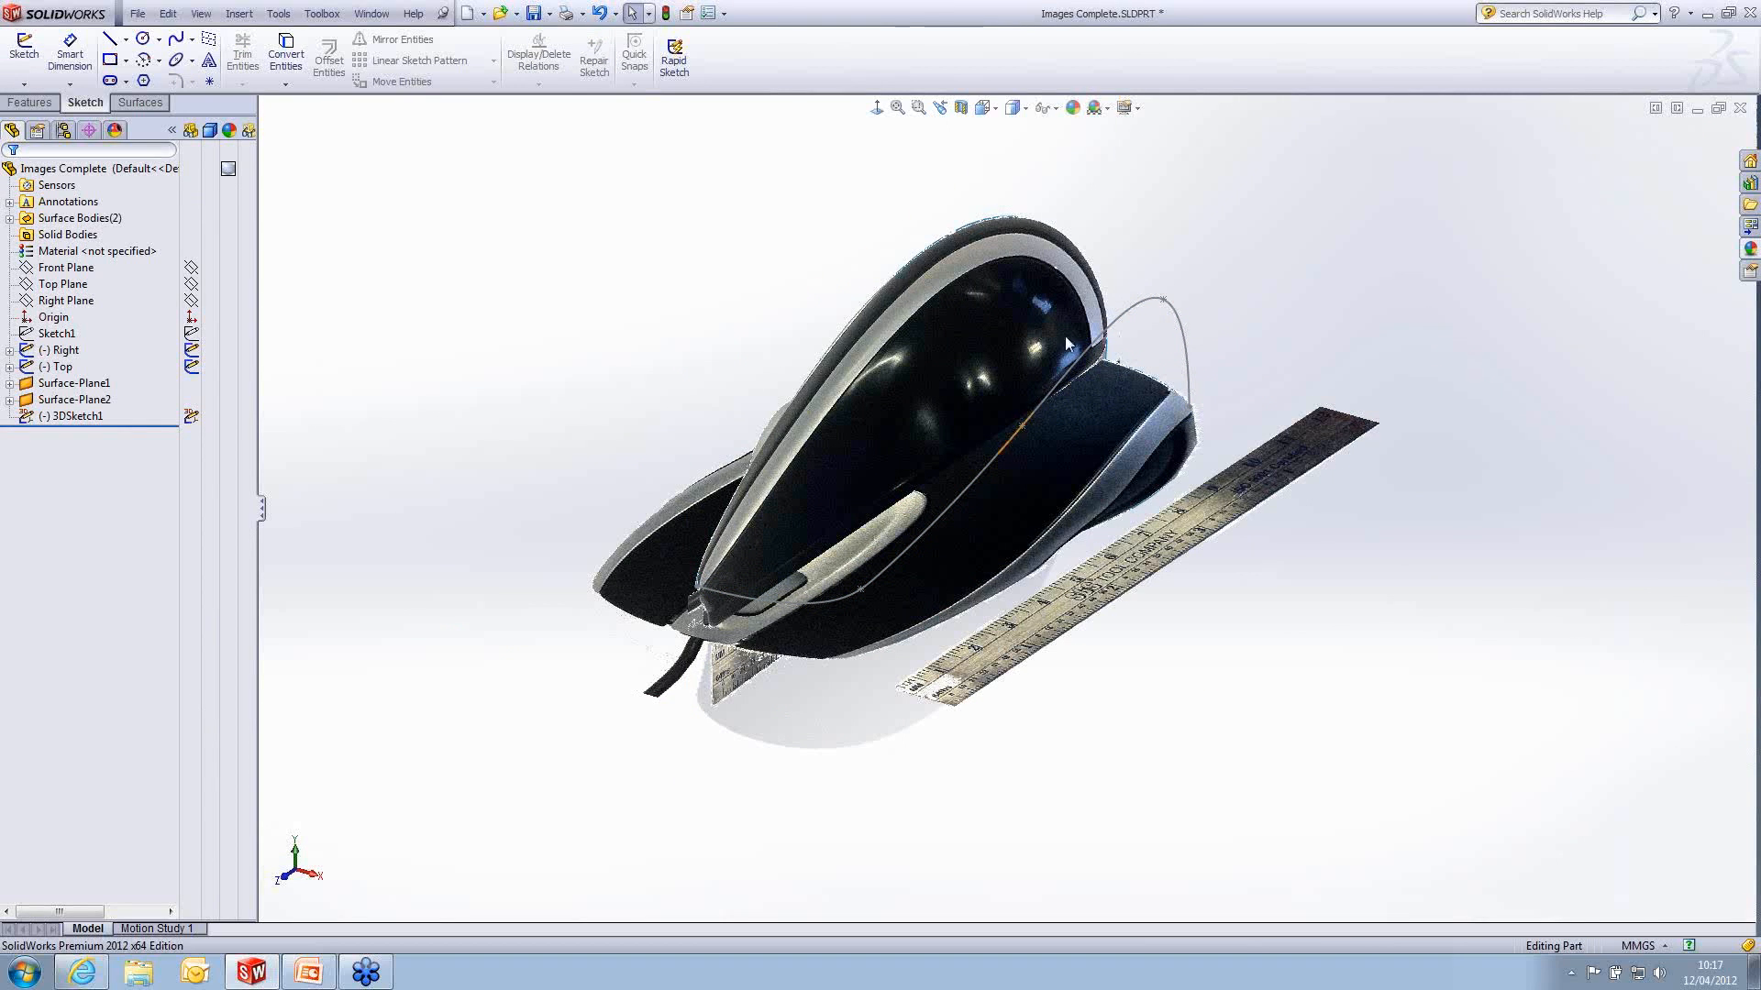
click(191, 350)
click(190, 366)
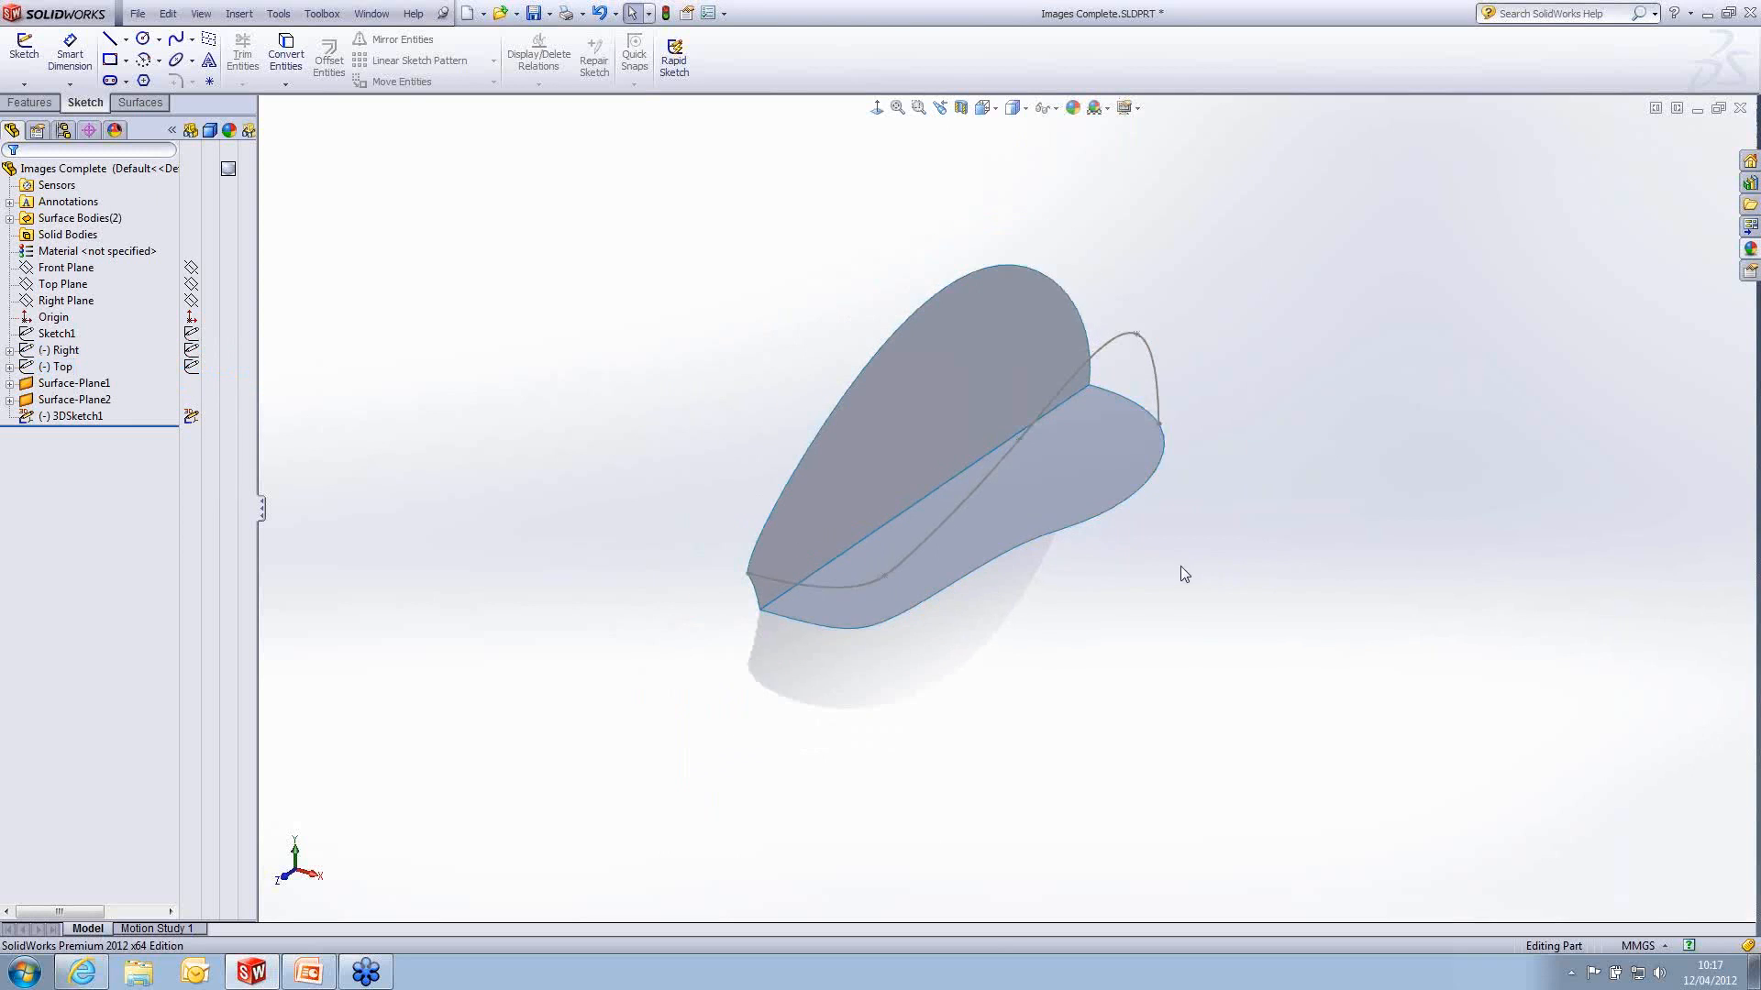
- Create a reference plane offset 30 mm from the Front Plane, flipped towards the rear of the mouse
middle_drag(1179, 574, 1089, 513)
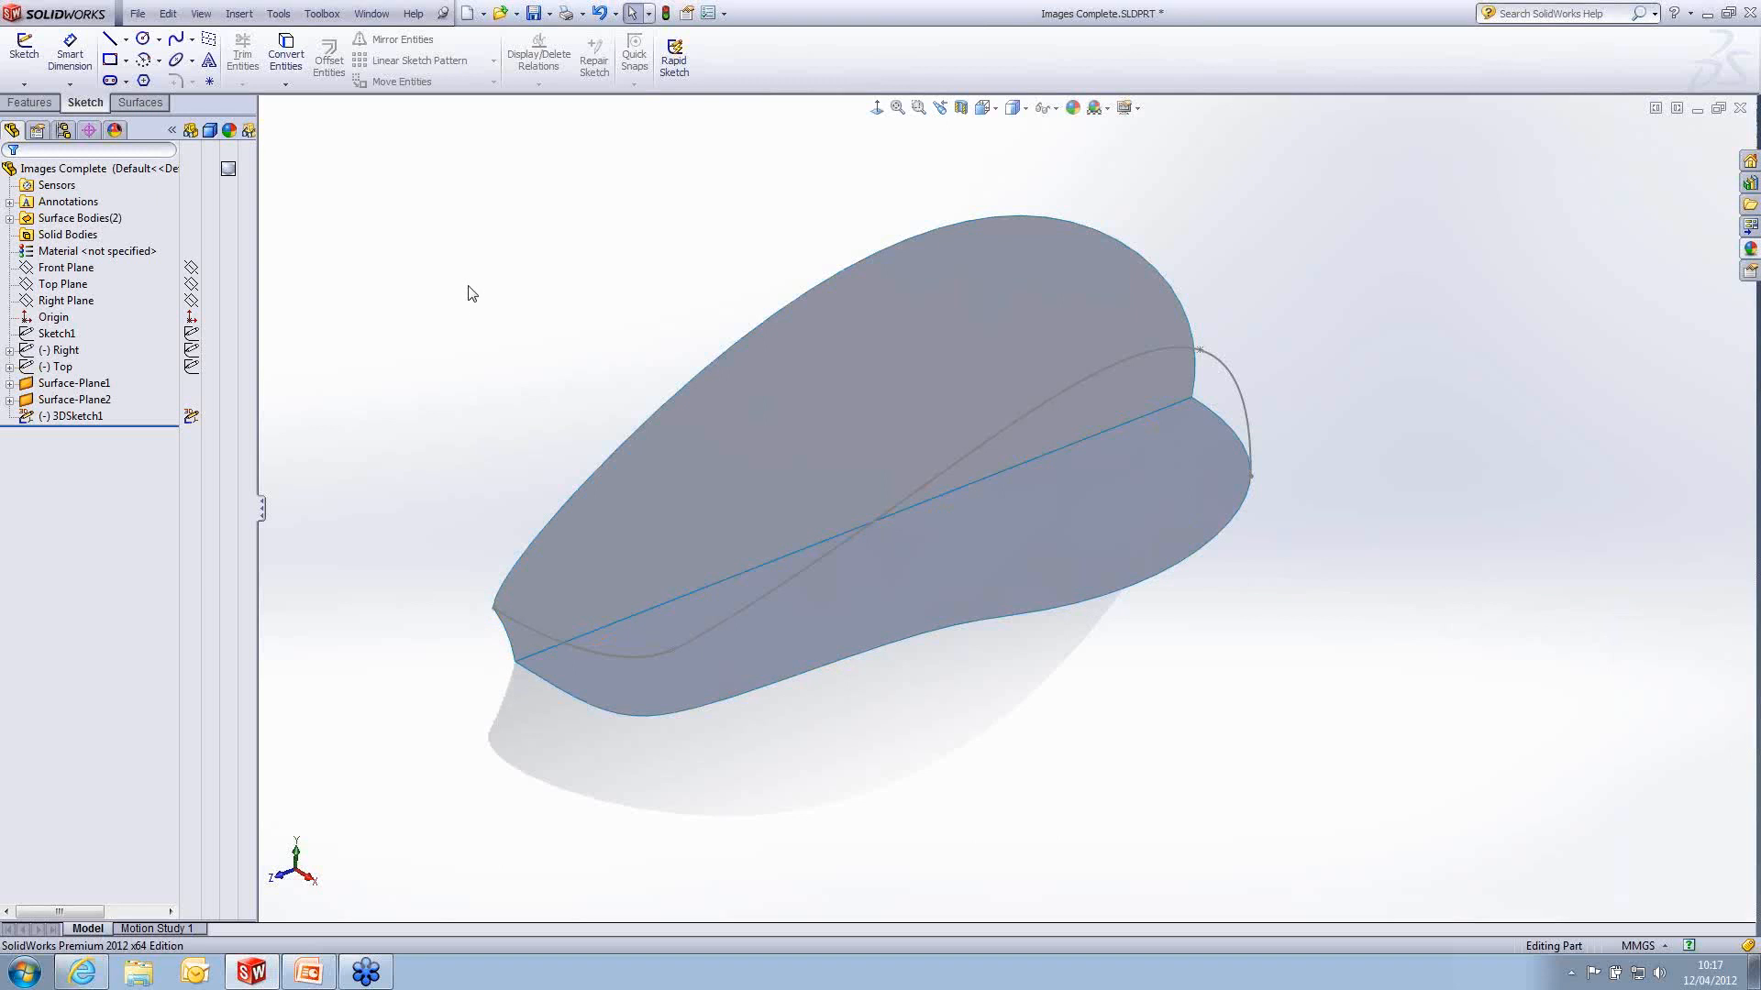
click(70, 285)
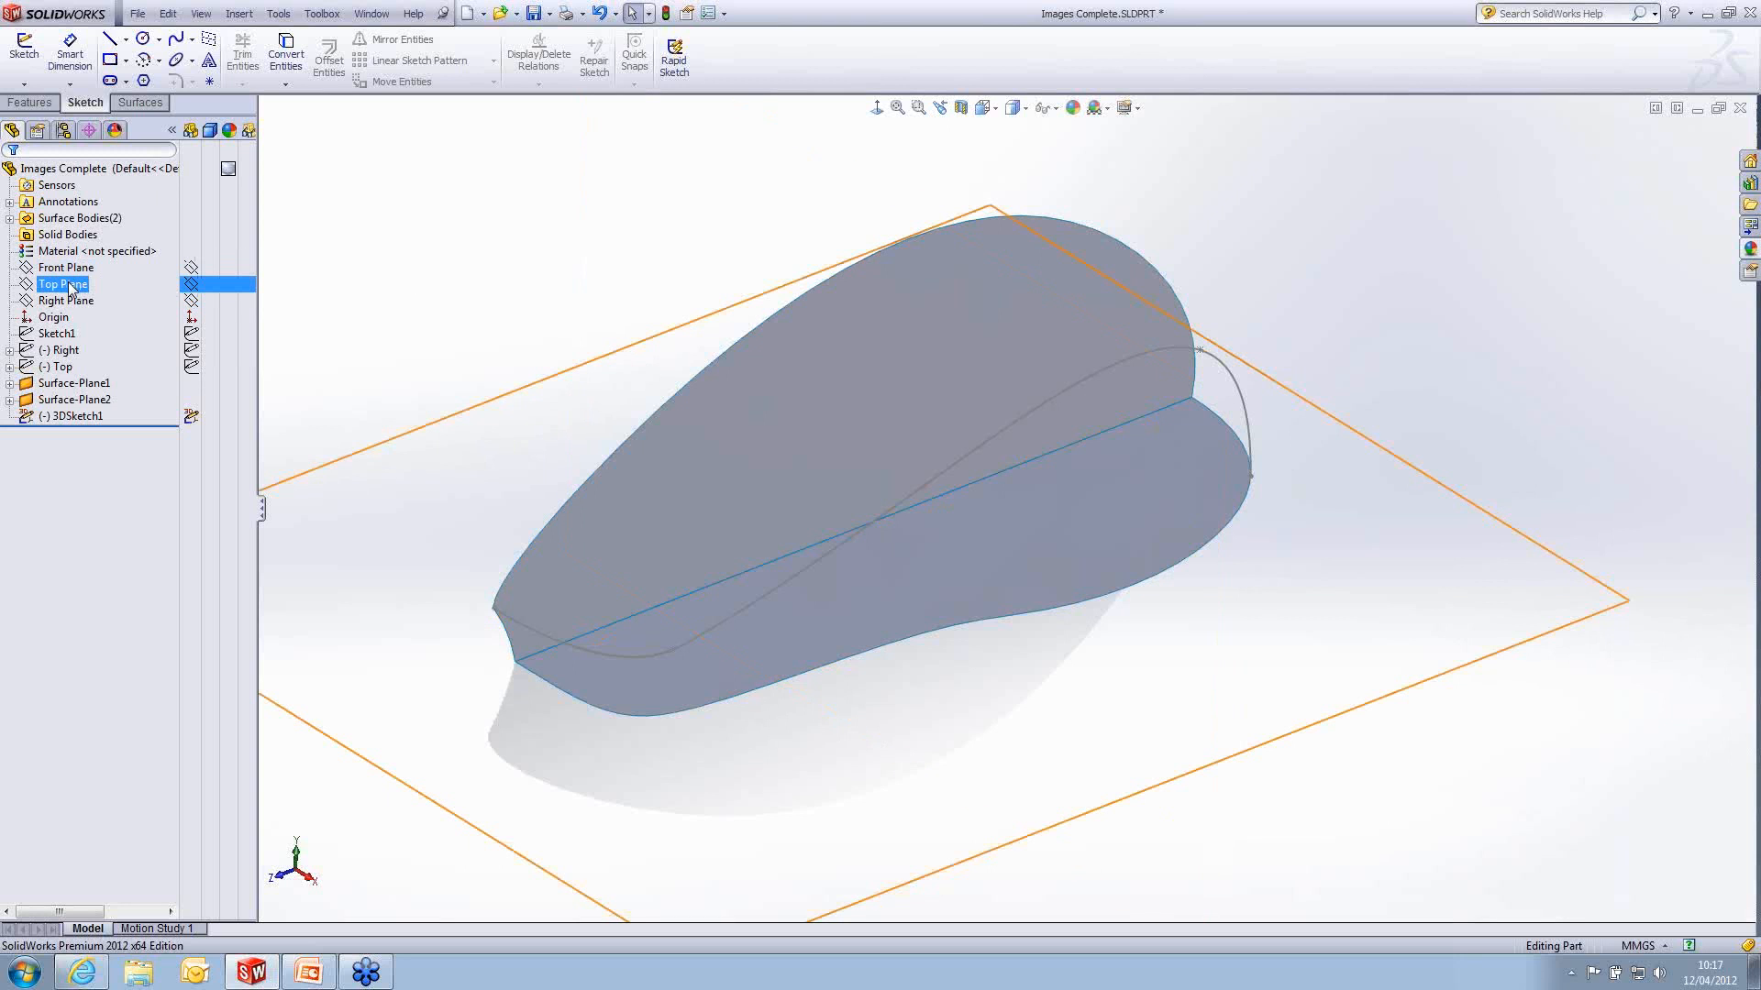
click(67, 301)
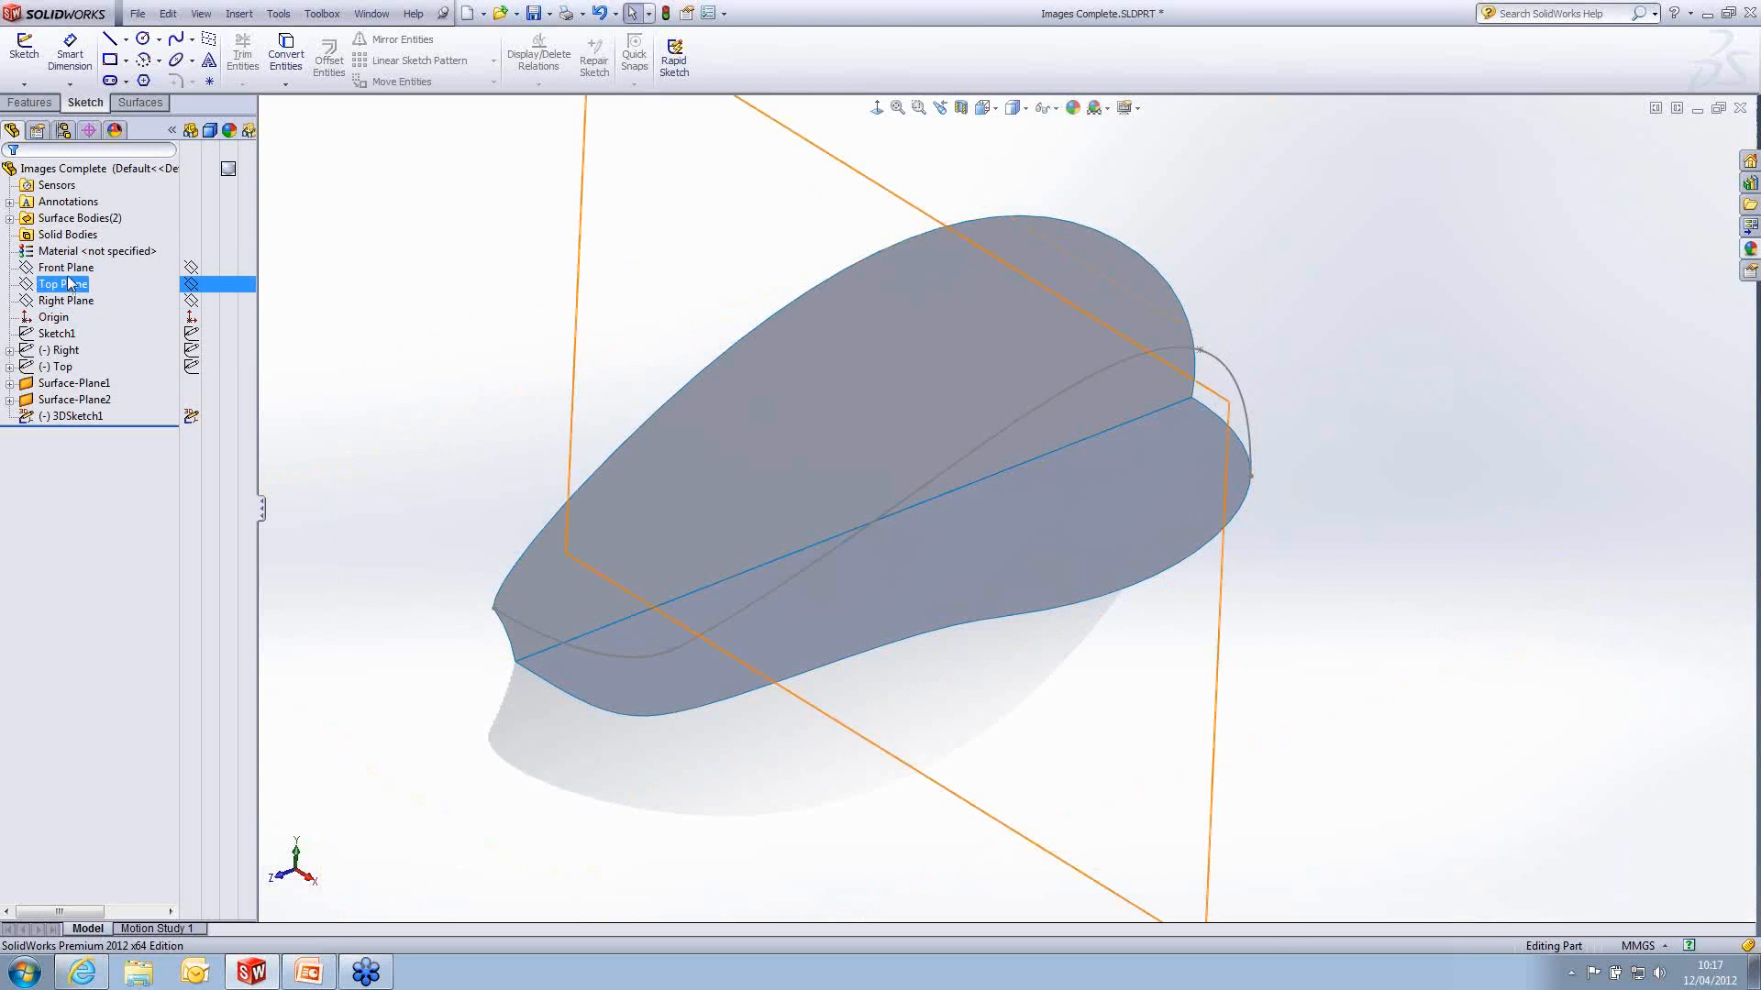
click(66, 267)
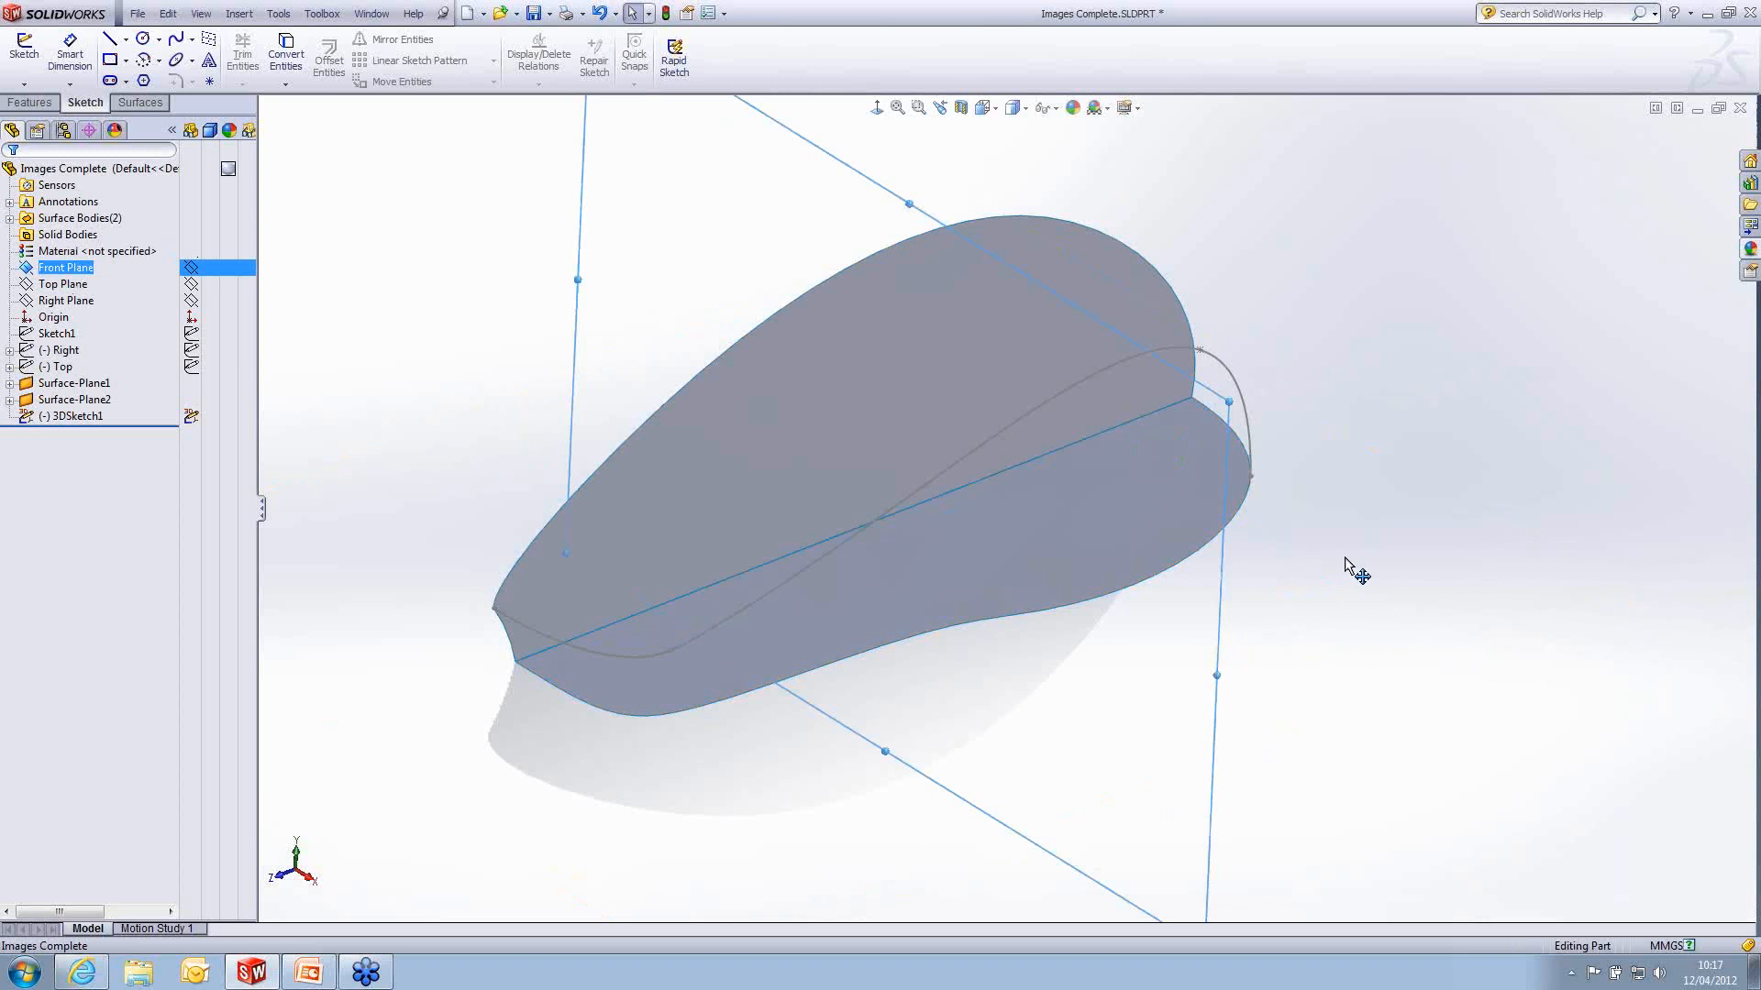
ctrl+drag(1345, 560, 1381, 535)
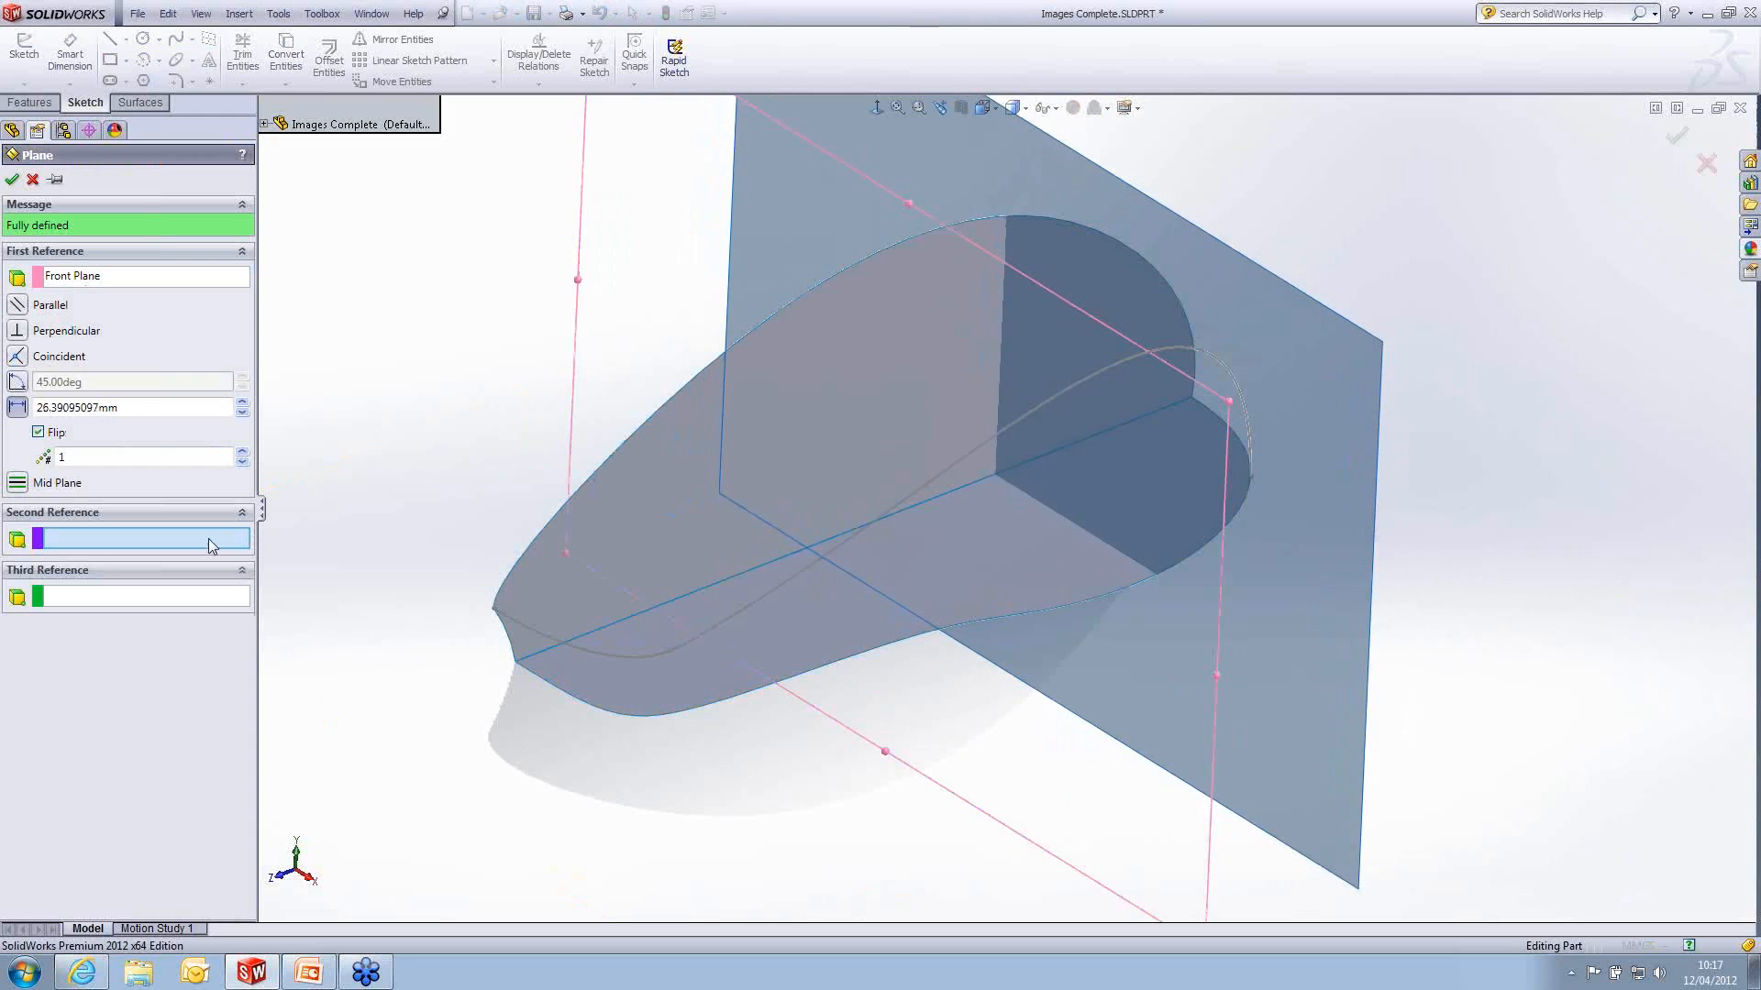
double_click(92, 408)
text(30)
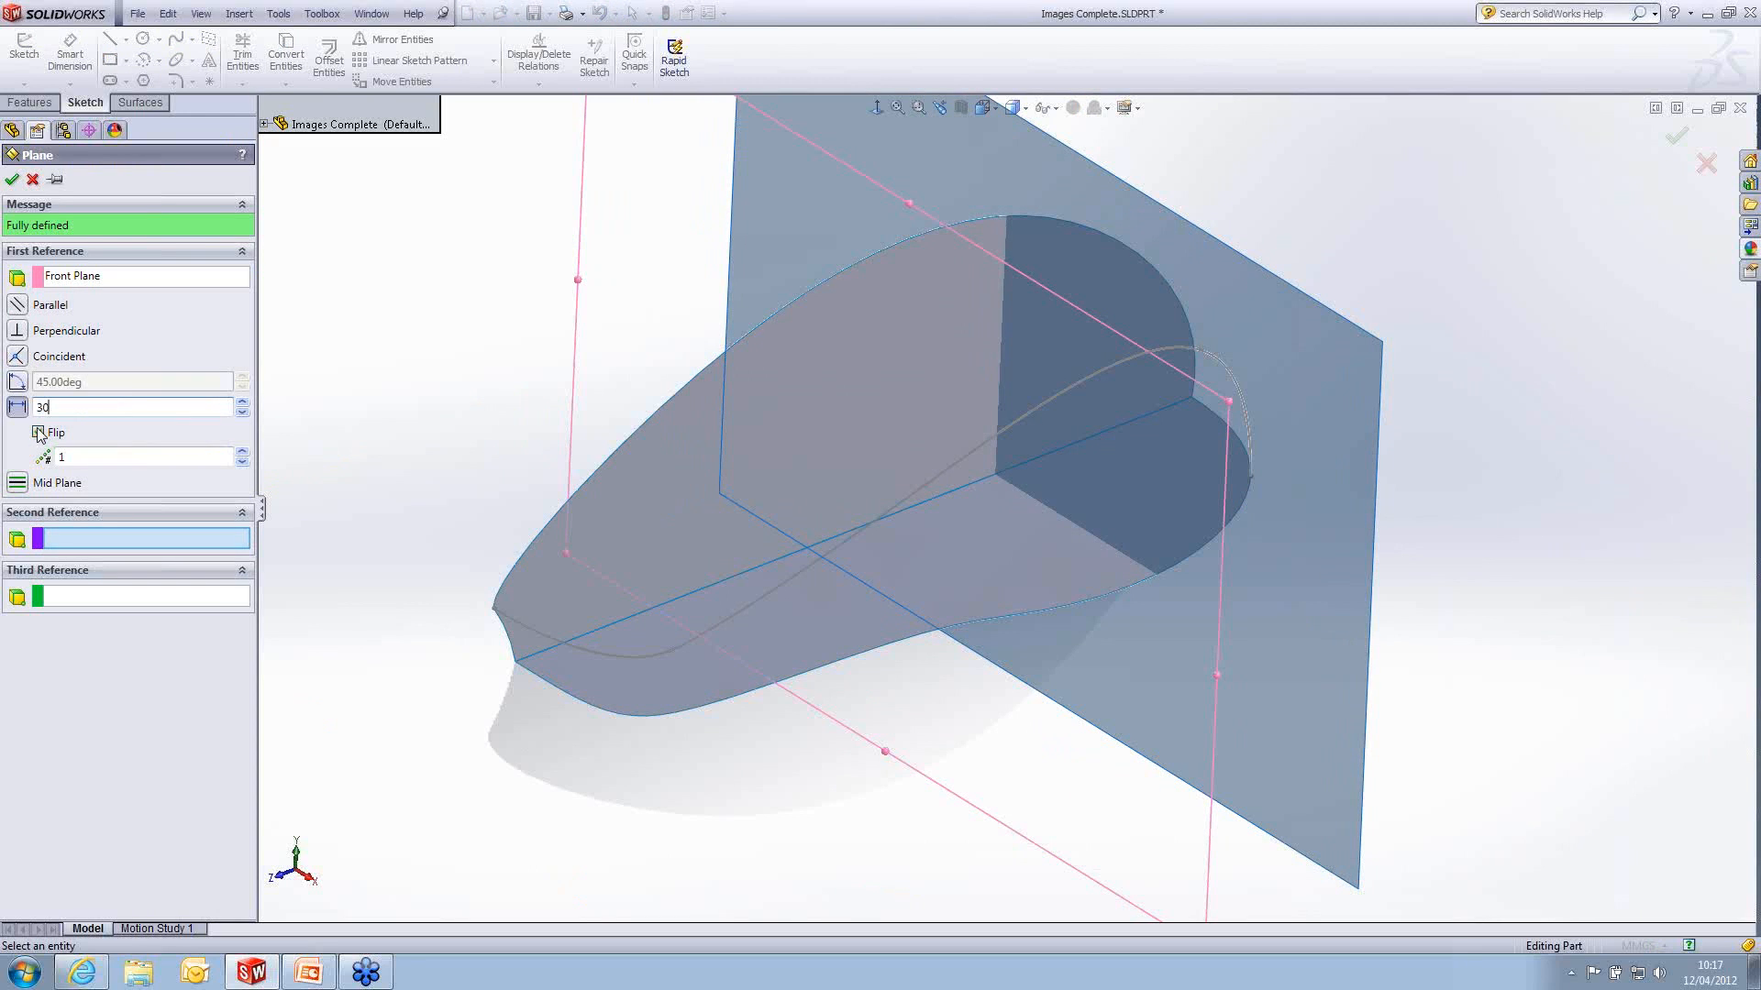
key(Return)
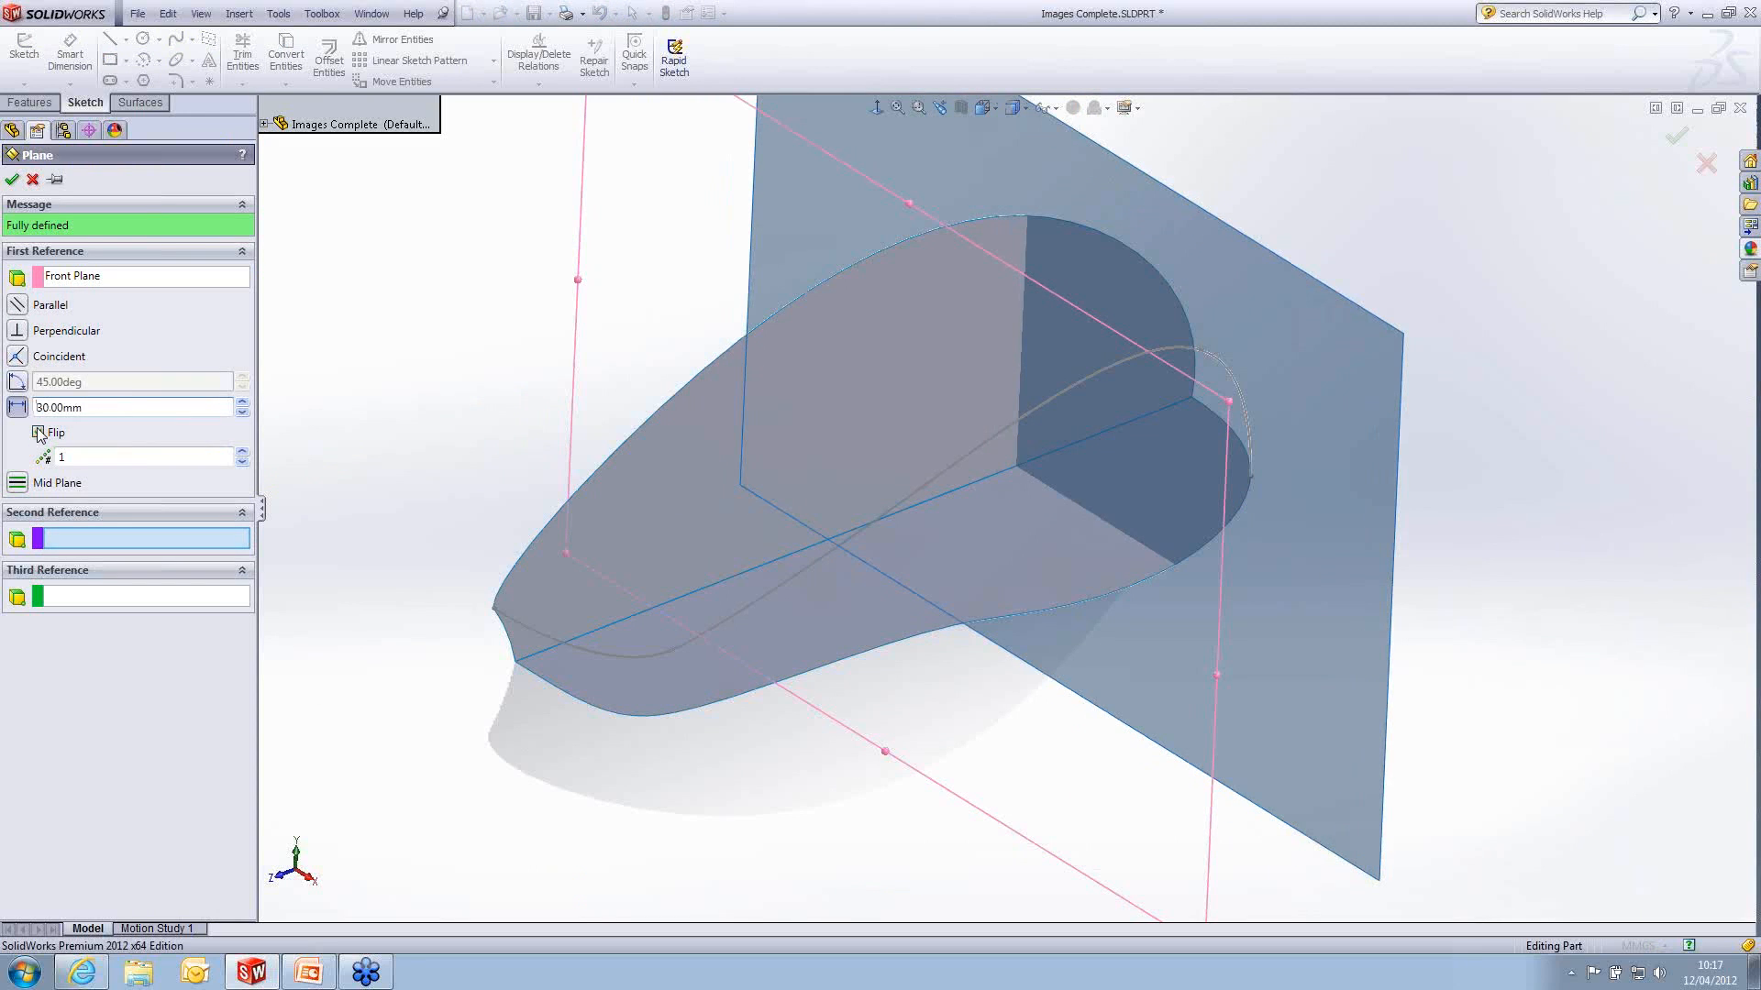
click(10, 180)
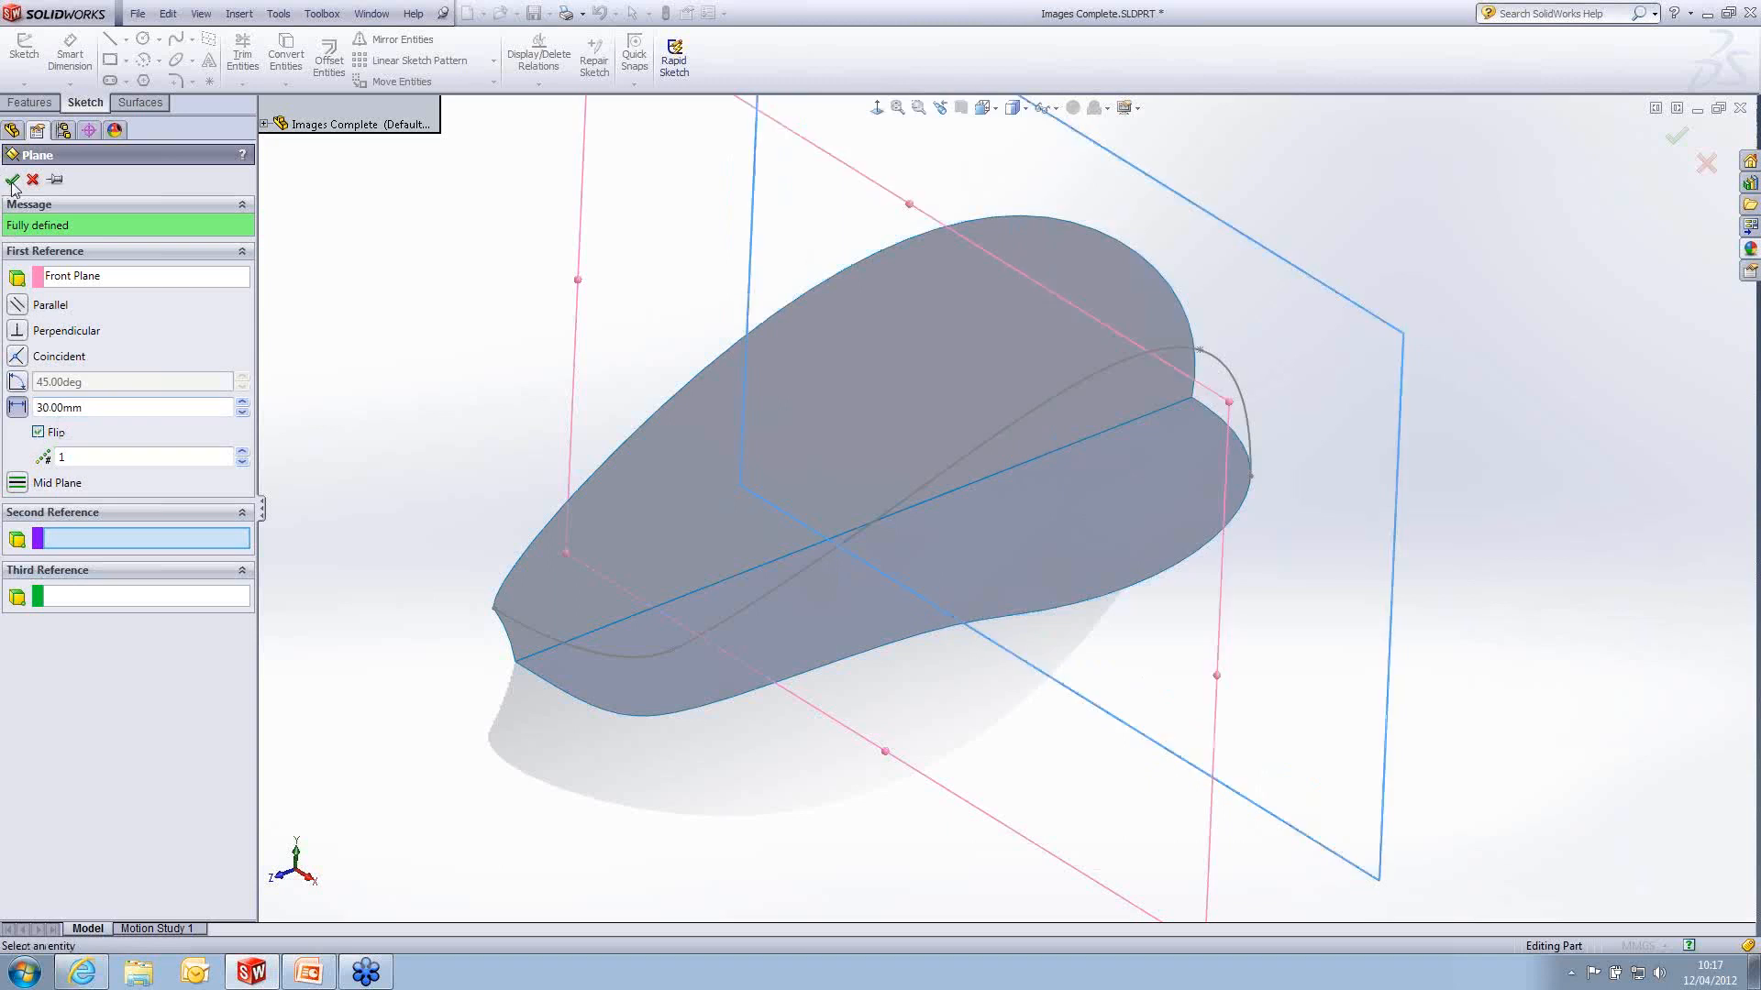
- Start a sketch on Plane1 and draw a two-point spline from the bottom surface's outer edge up to the 3D spline
click(1083, 156)
click(1146, 90)
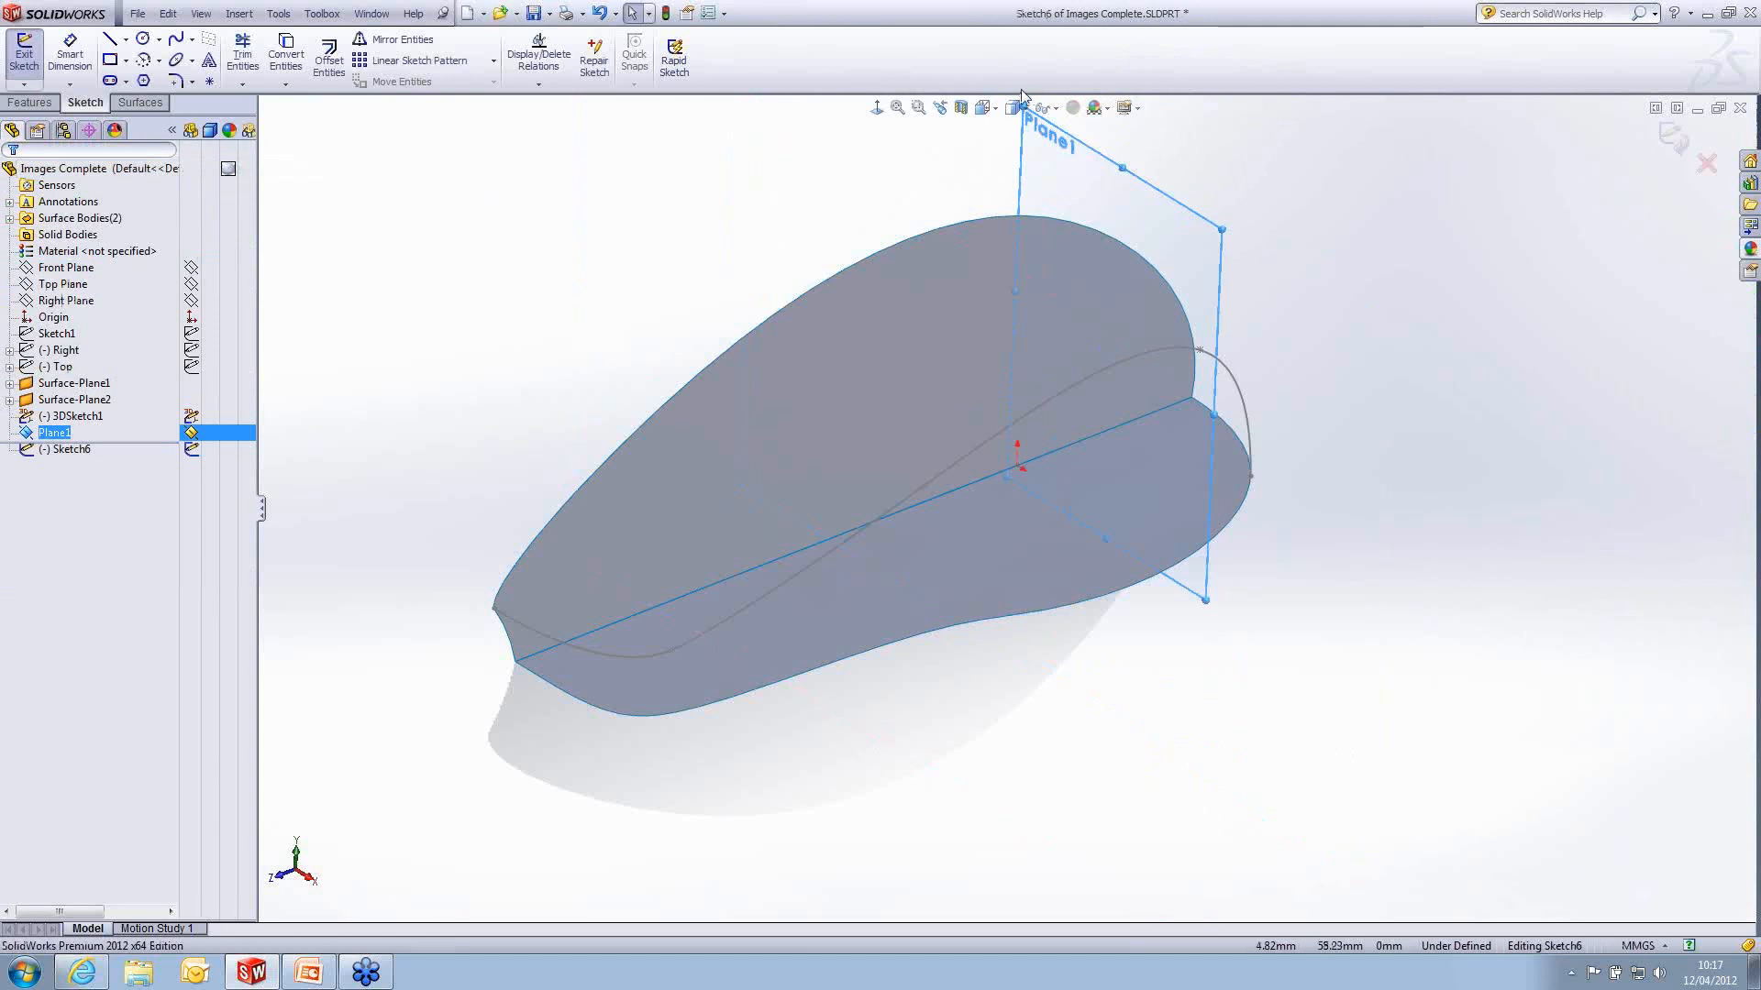
click(876, 107)
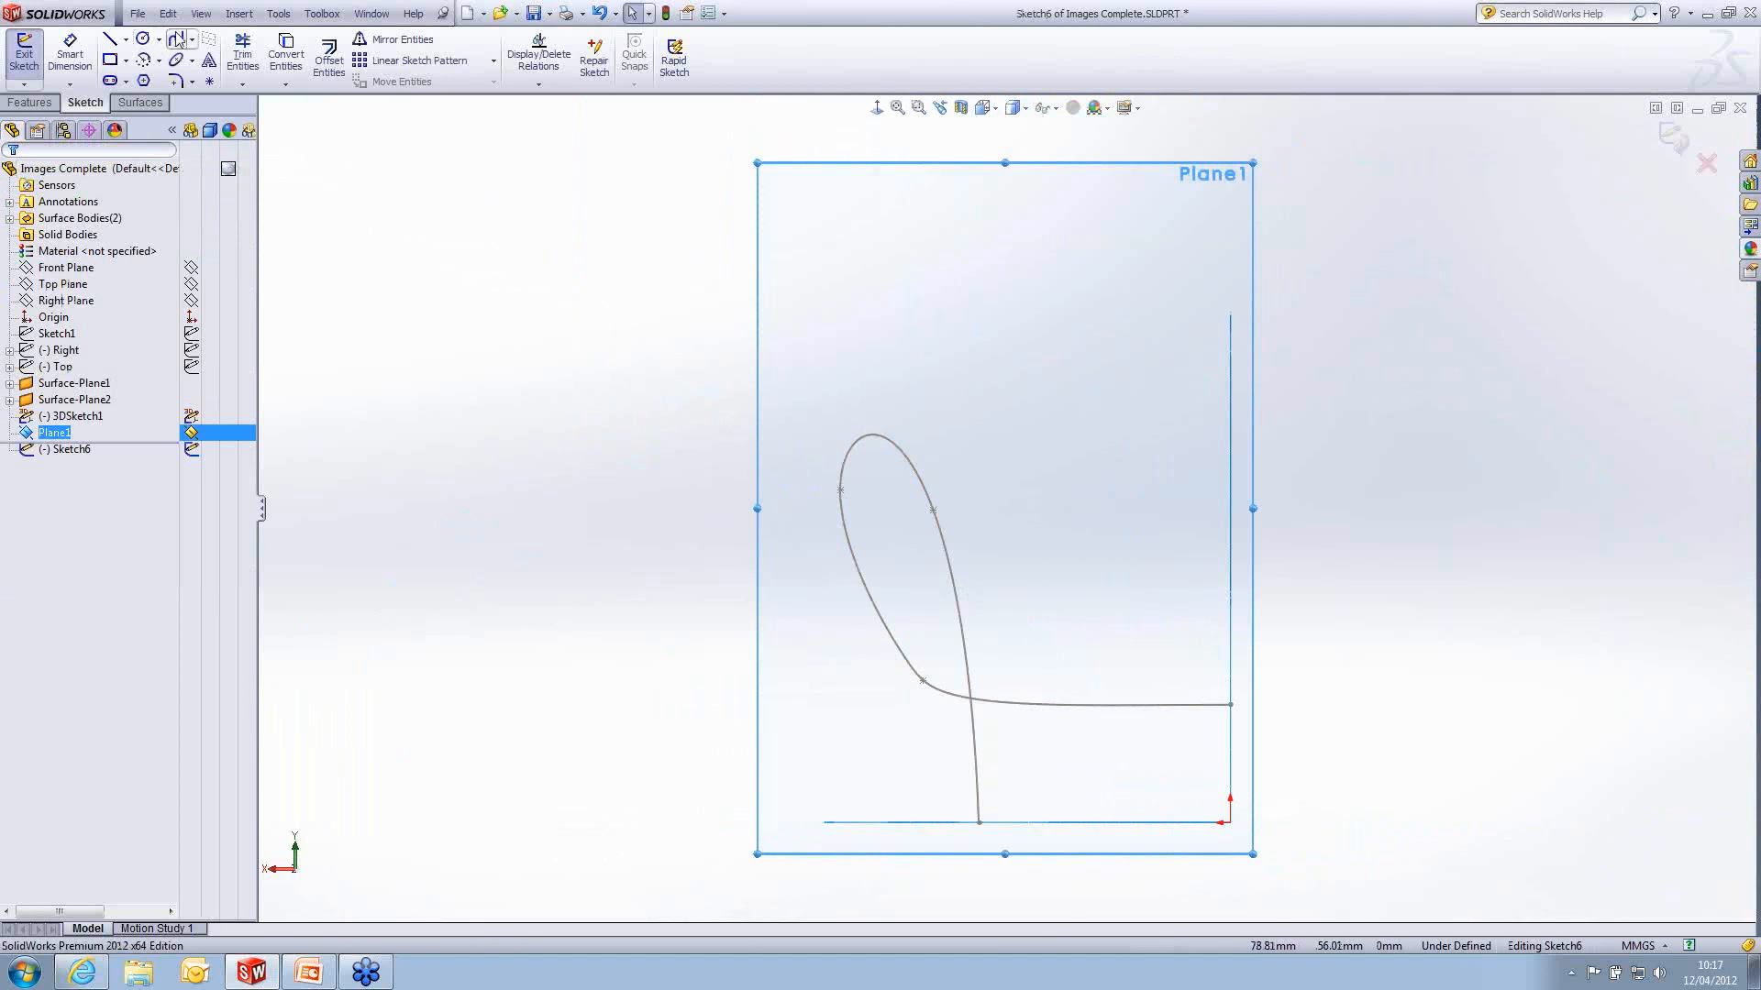
click(177, 39)
middle_drag(798, 812, 878, 801)
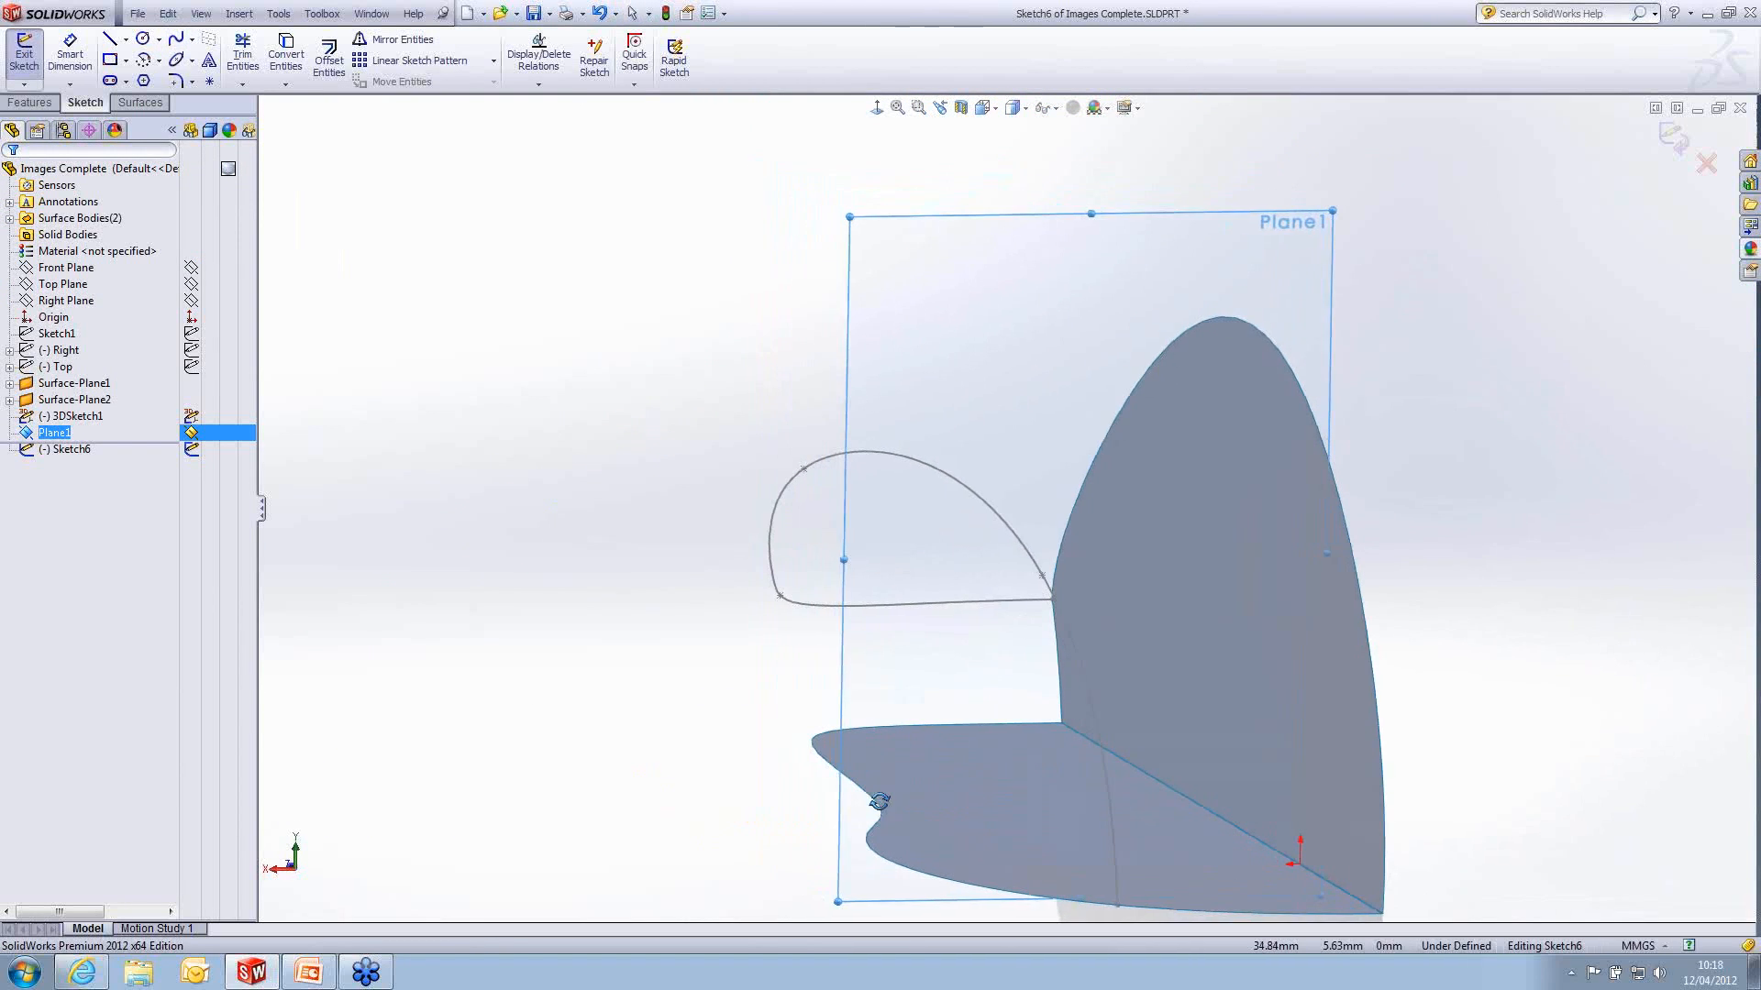
click(875, 851)
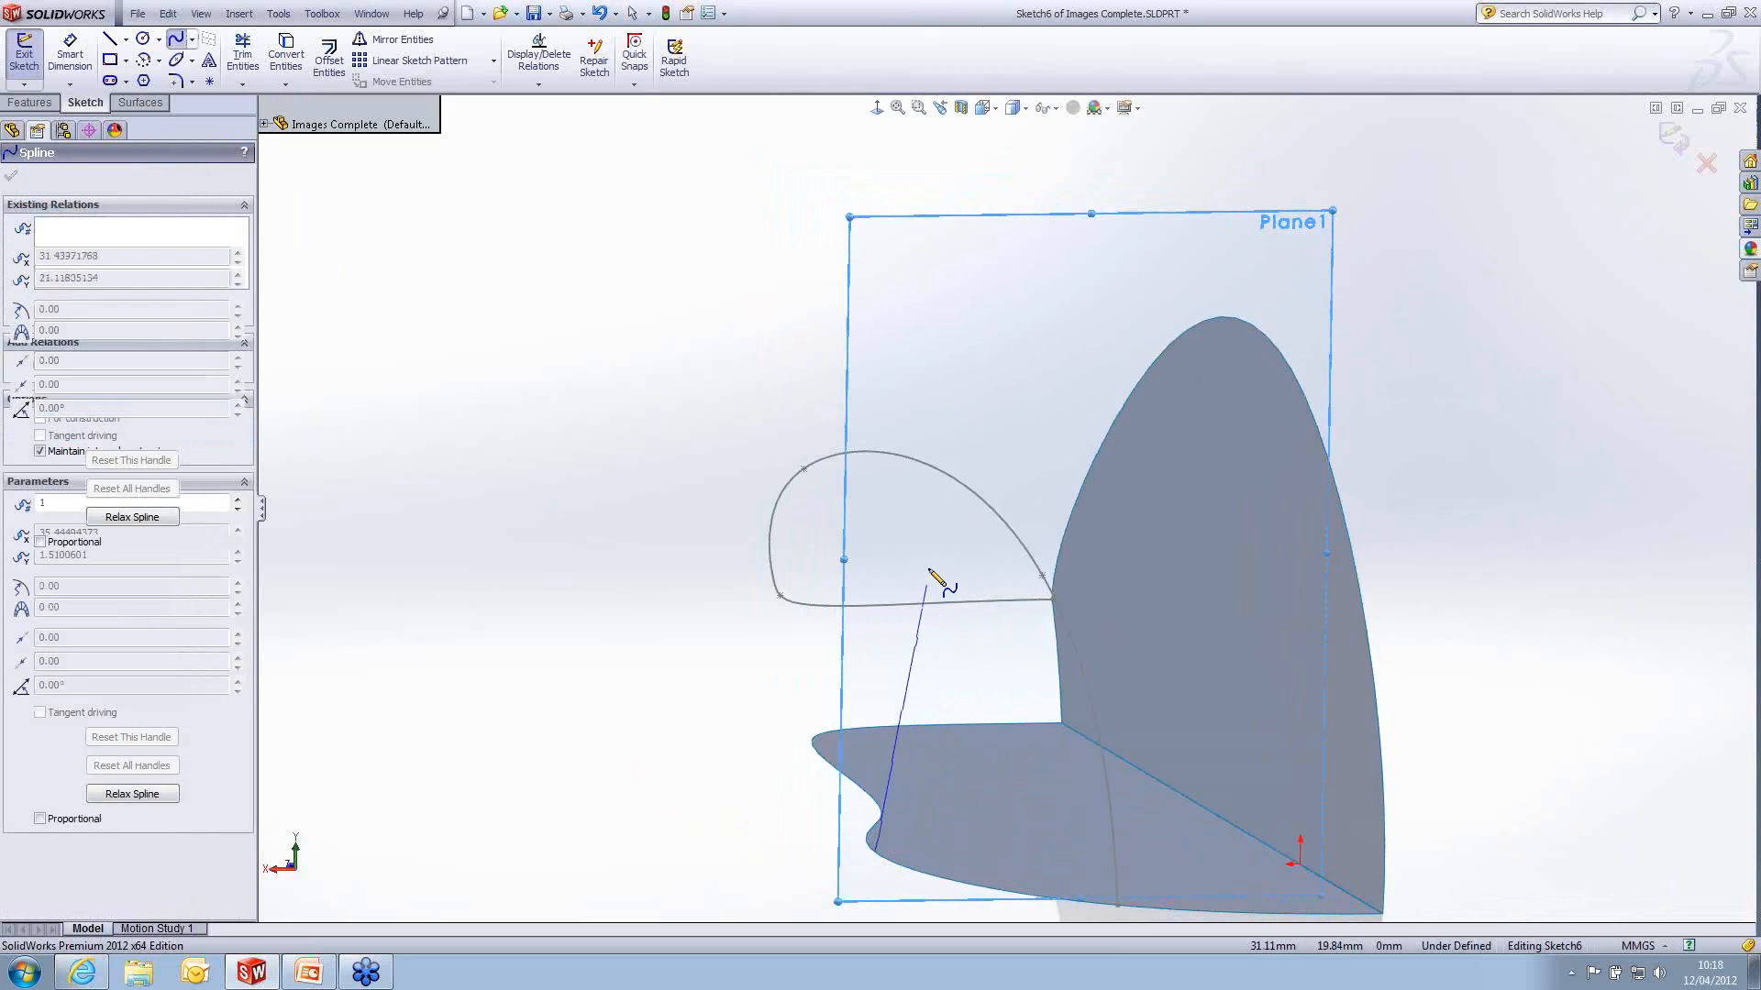
double_click(934, 469)
key(Escape)
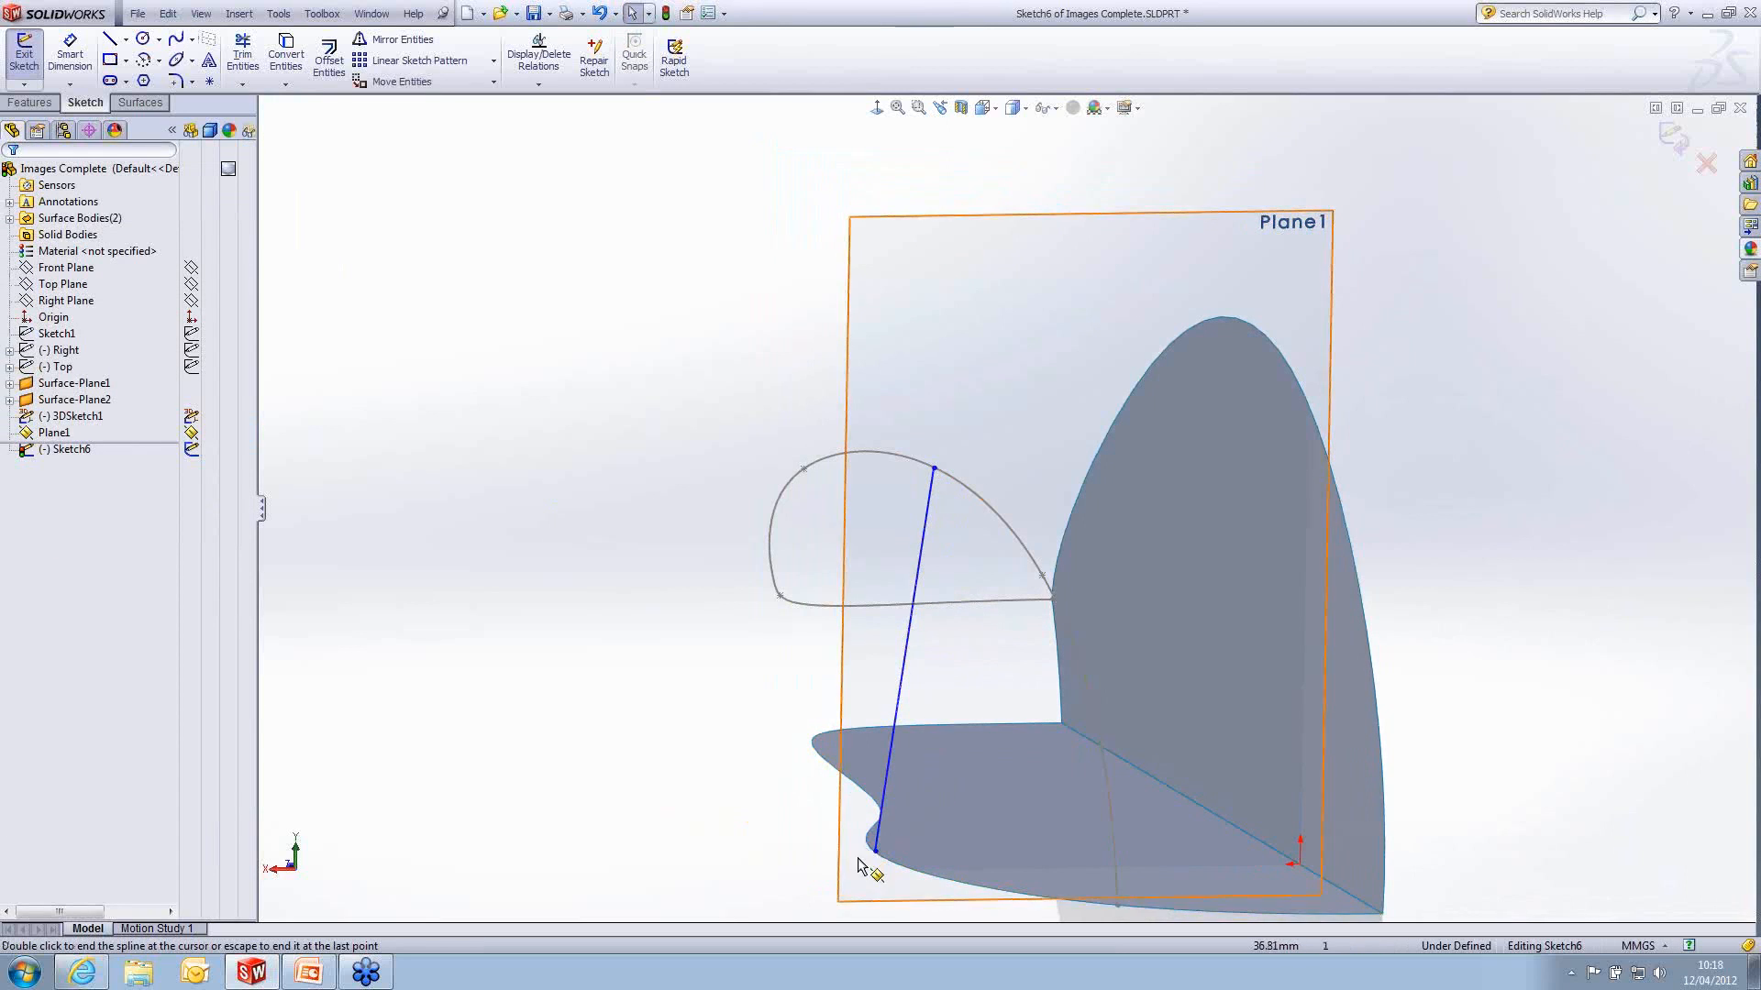
- Add a Pierce relation between the cross-section spline's upper endpoint and the 3D spline
click(934, 466)
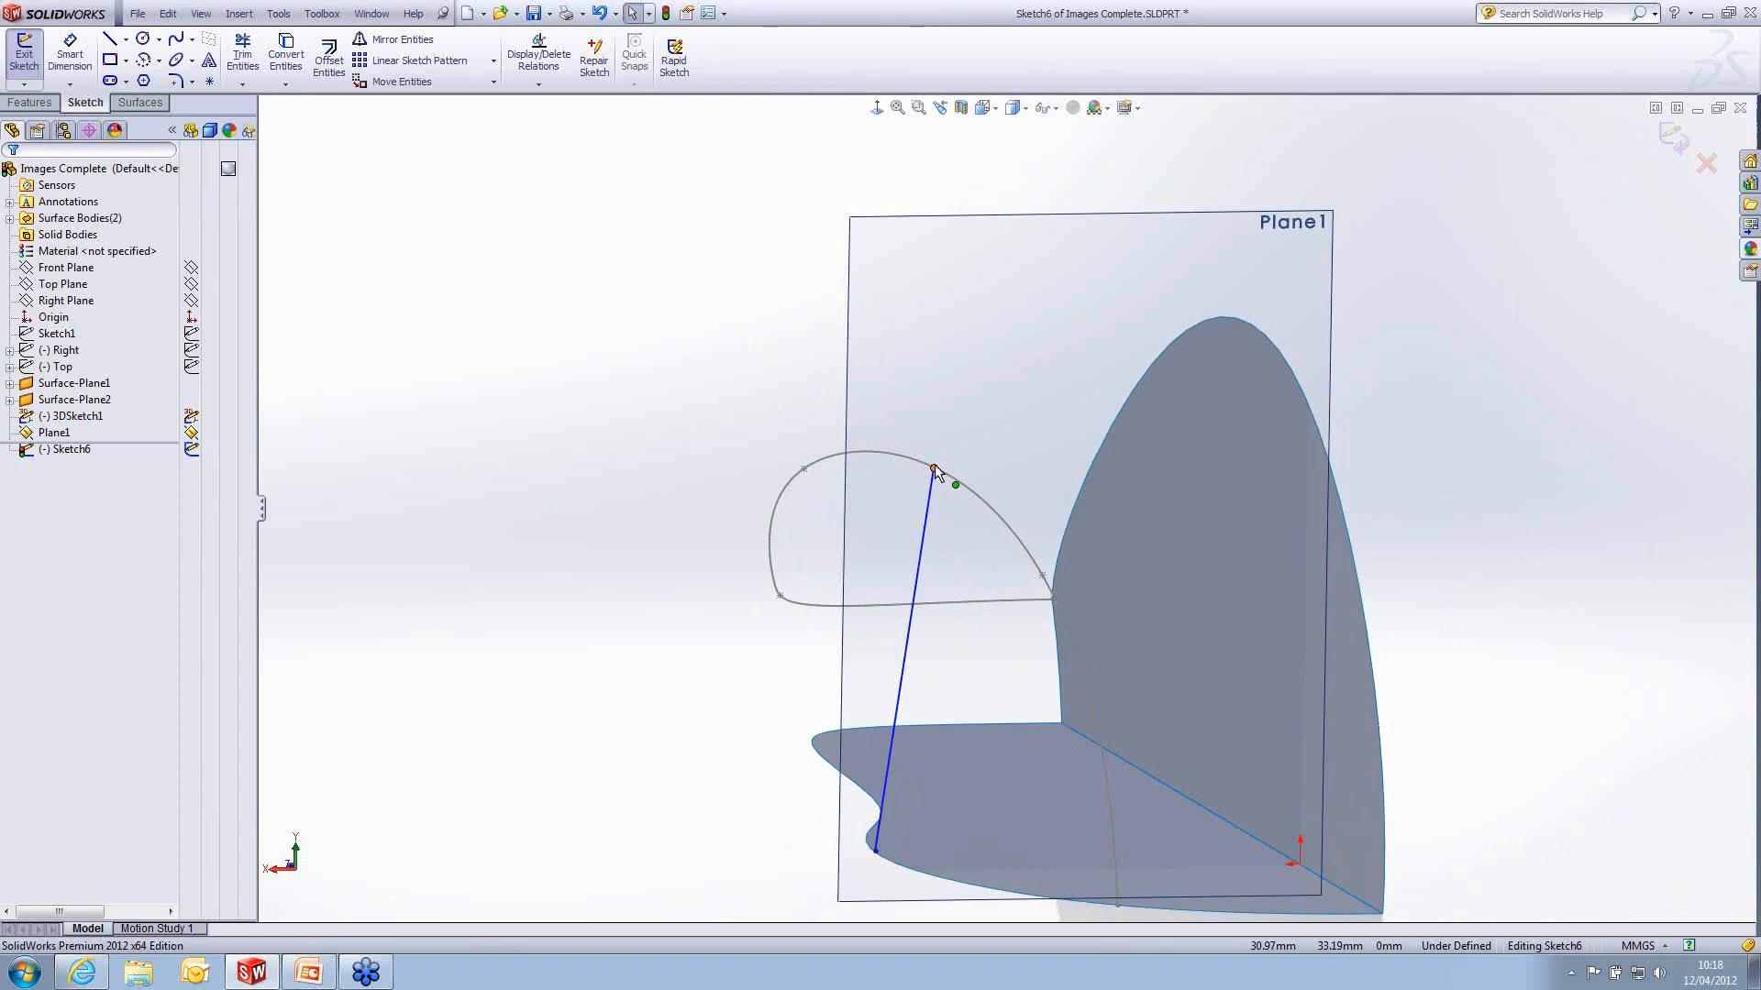
mouse_move(995, 503)
middle_down()
mouse_move(994, 523)
mouse_move(1044, 495)
mouse_move(994, 515)
mouse_move(940, 574)
mouse_move(991, 542)
mouse_move(987, 515)
middle_up()
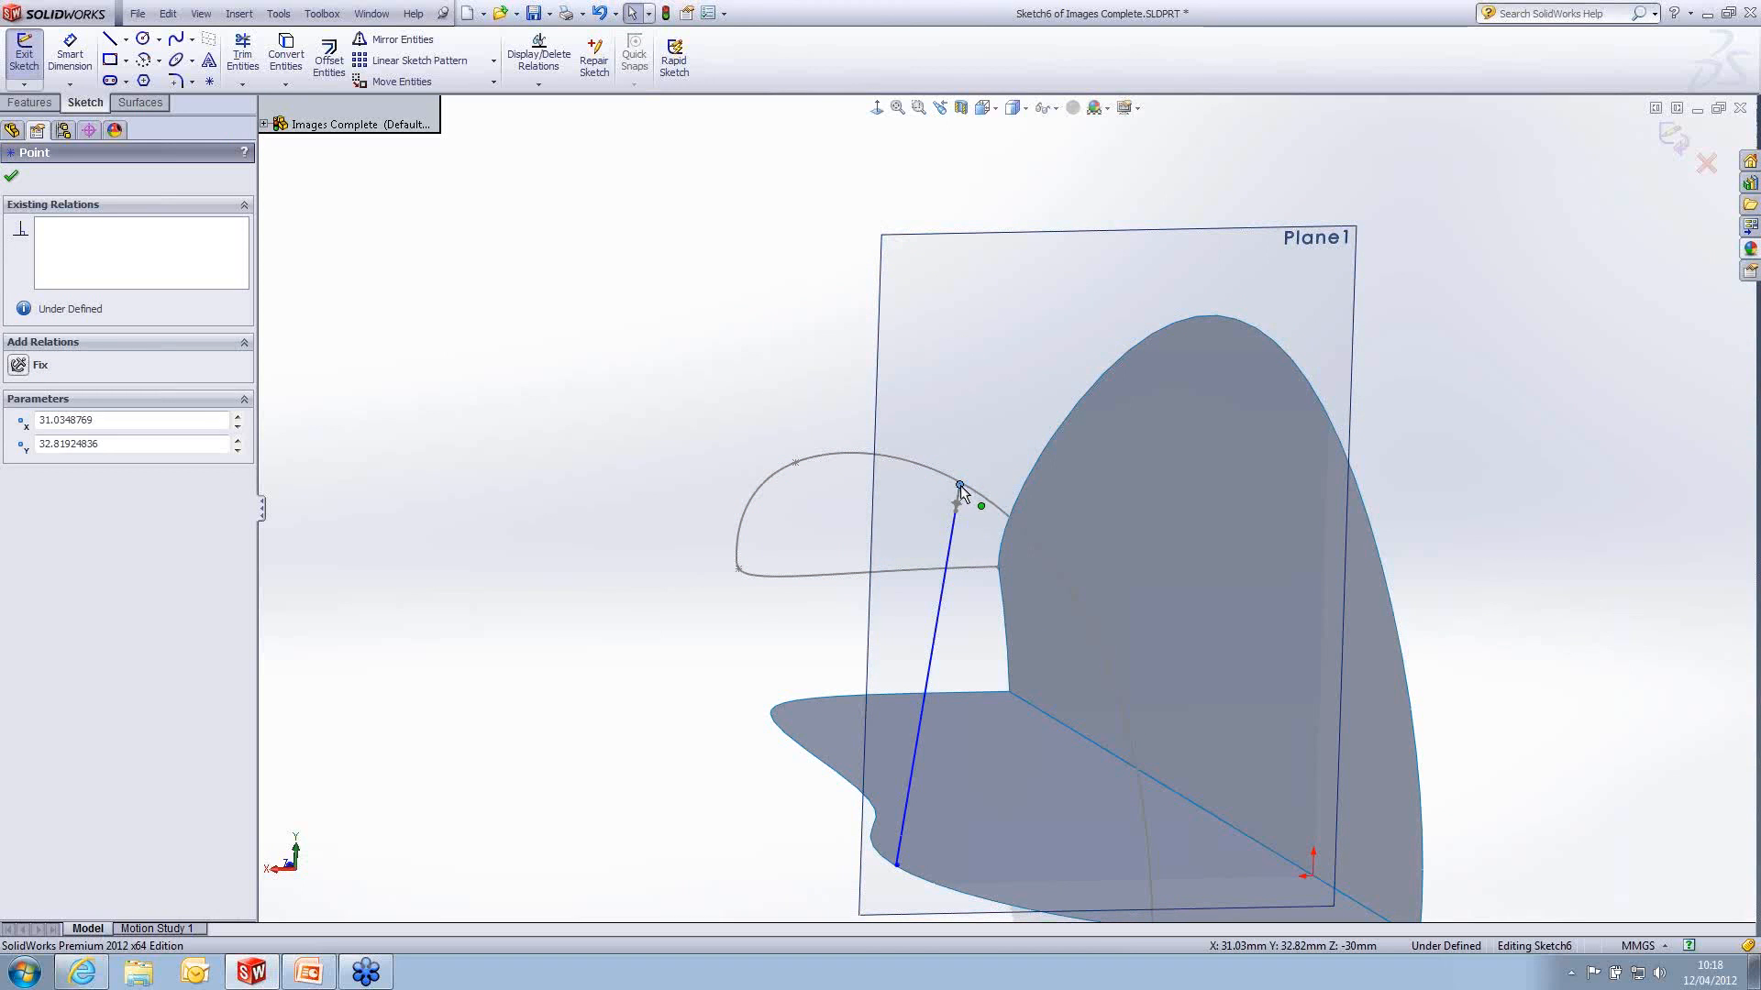
key(Escape)
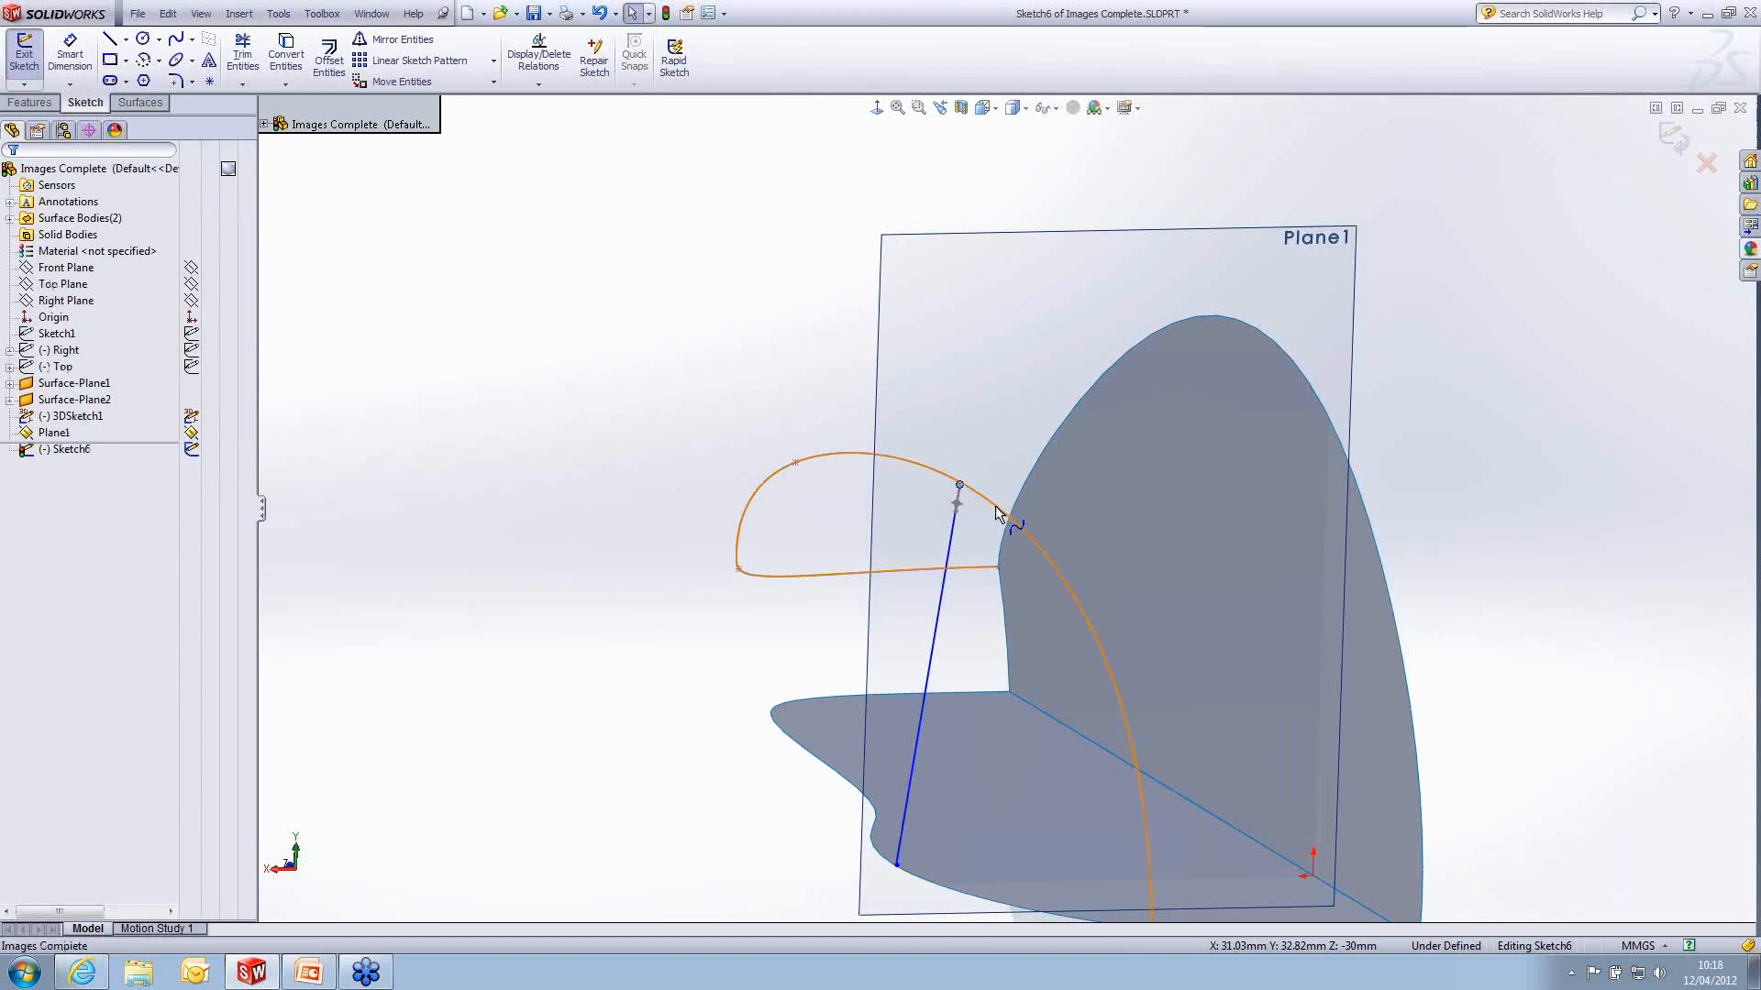
ctrl+click(994, 505)
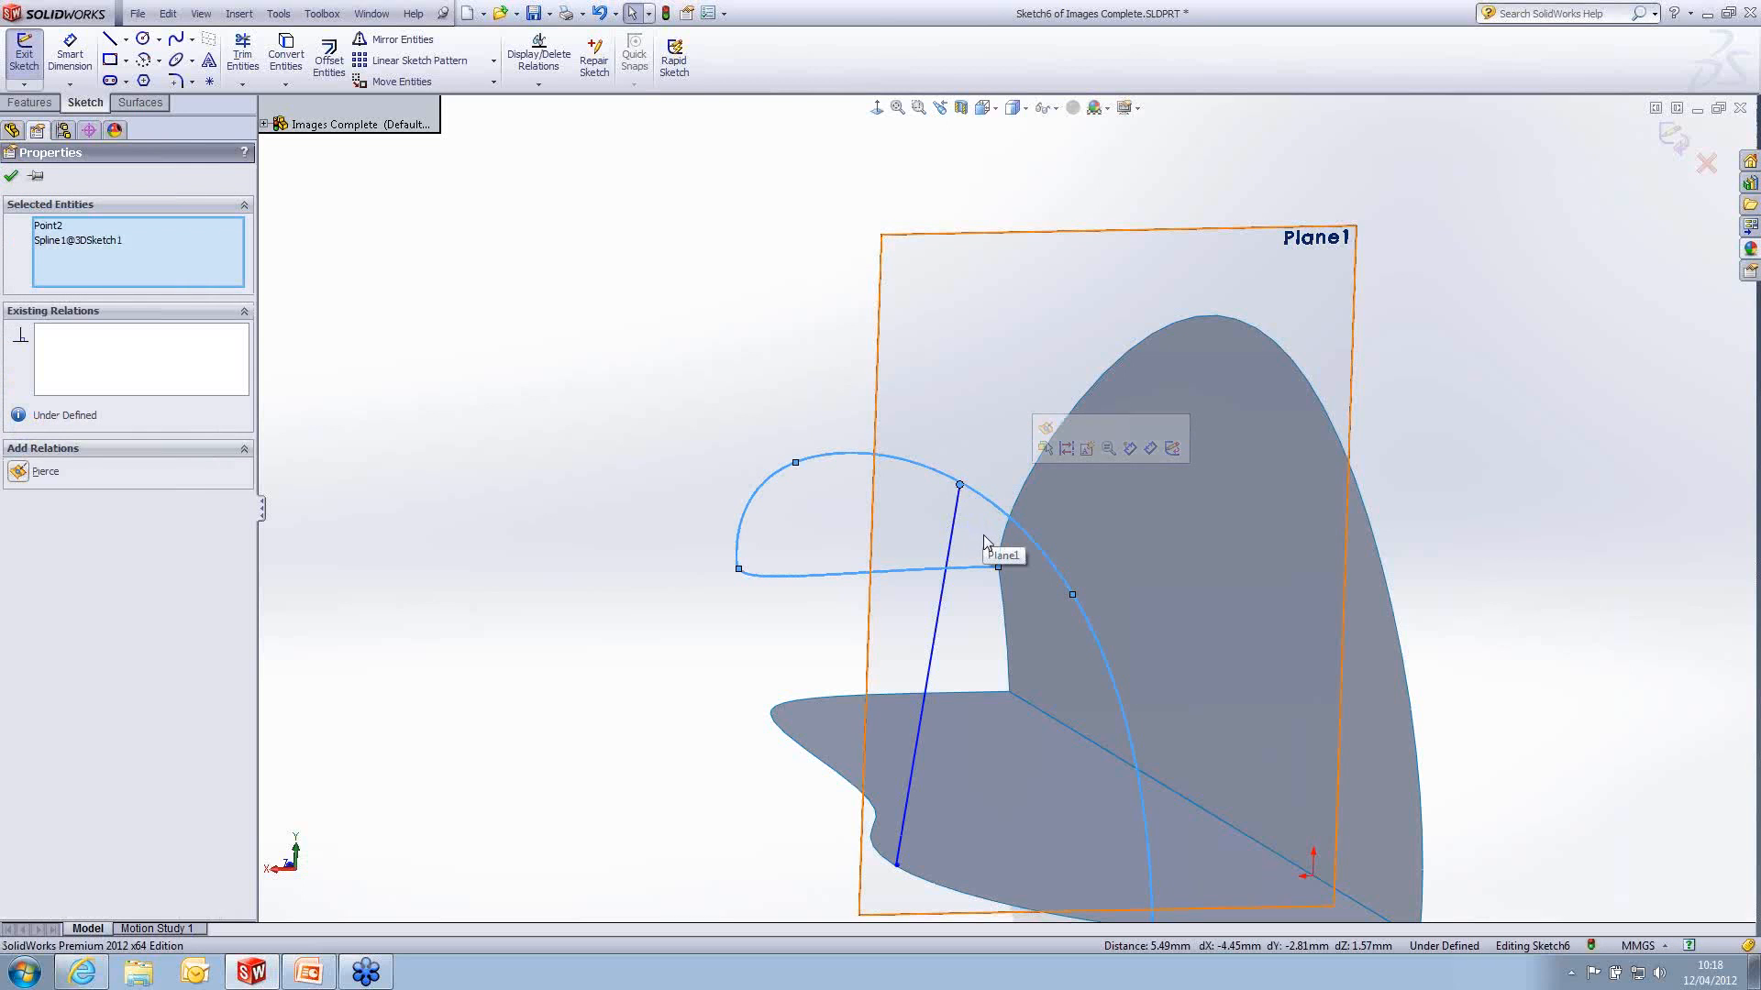
click(1046, 449)
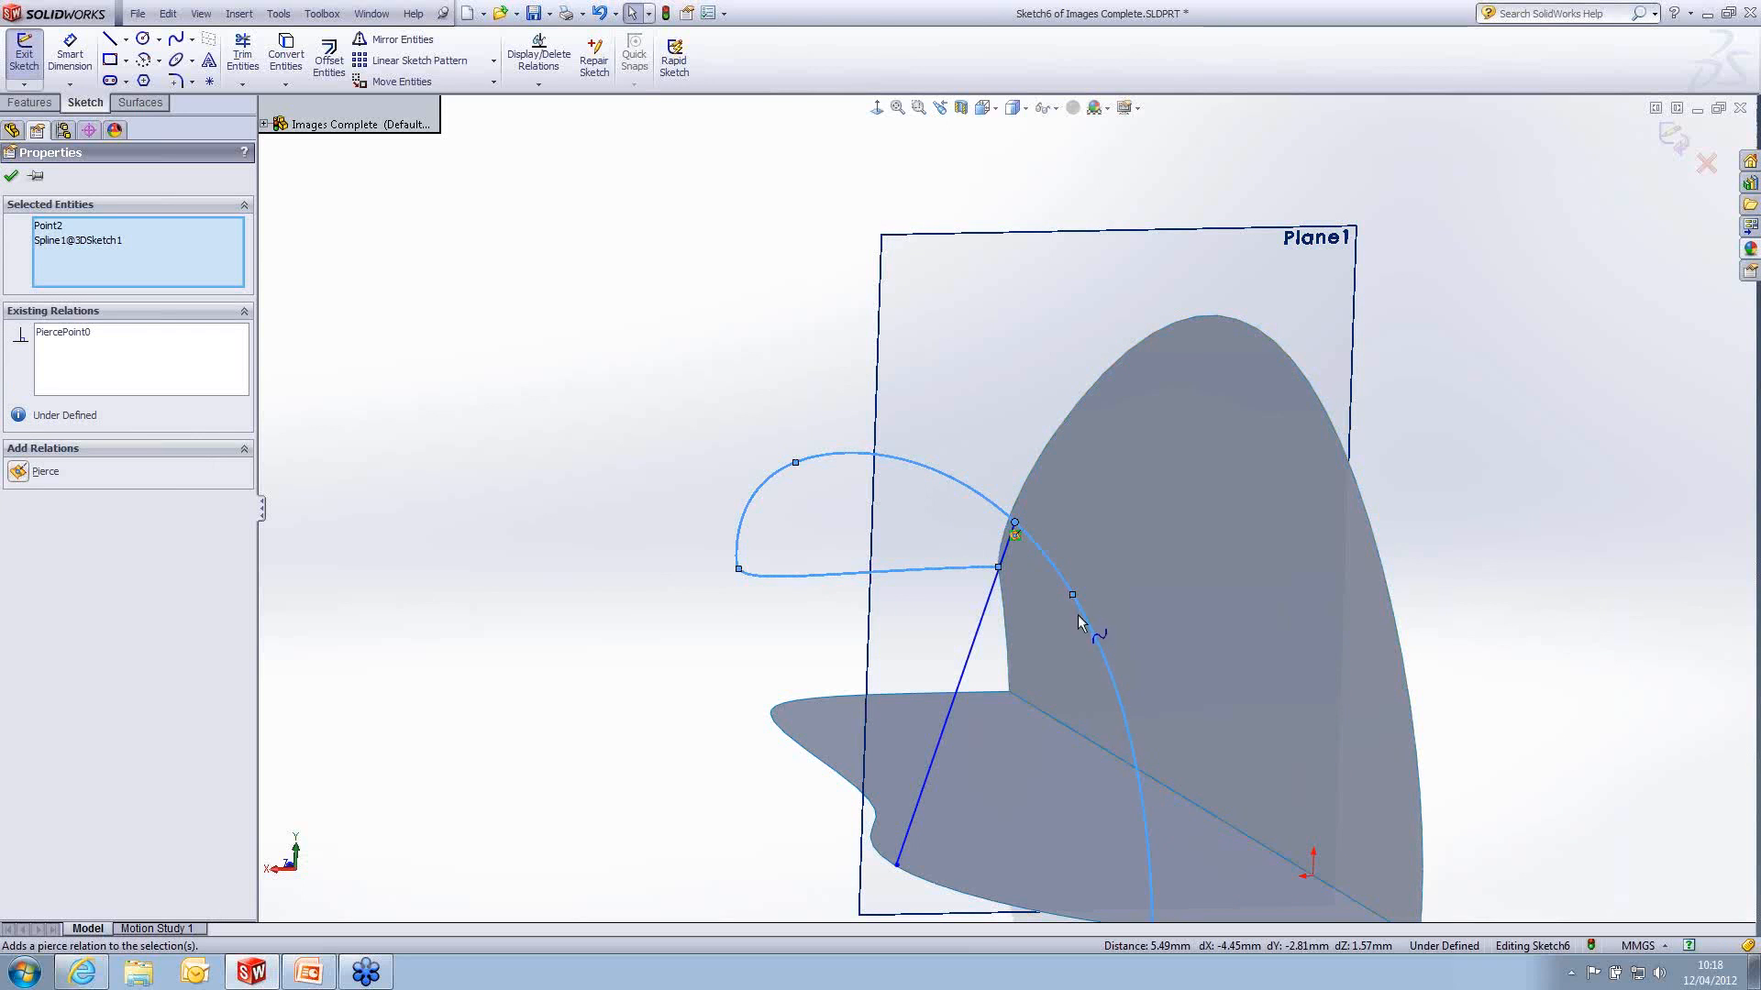
- Add a Pierce relation between the cross-section spline's lower endpoint and the bottom surface's outer edge
scroll(1078, 610, up, 2)
scroll(940, 772, down, 1)
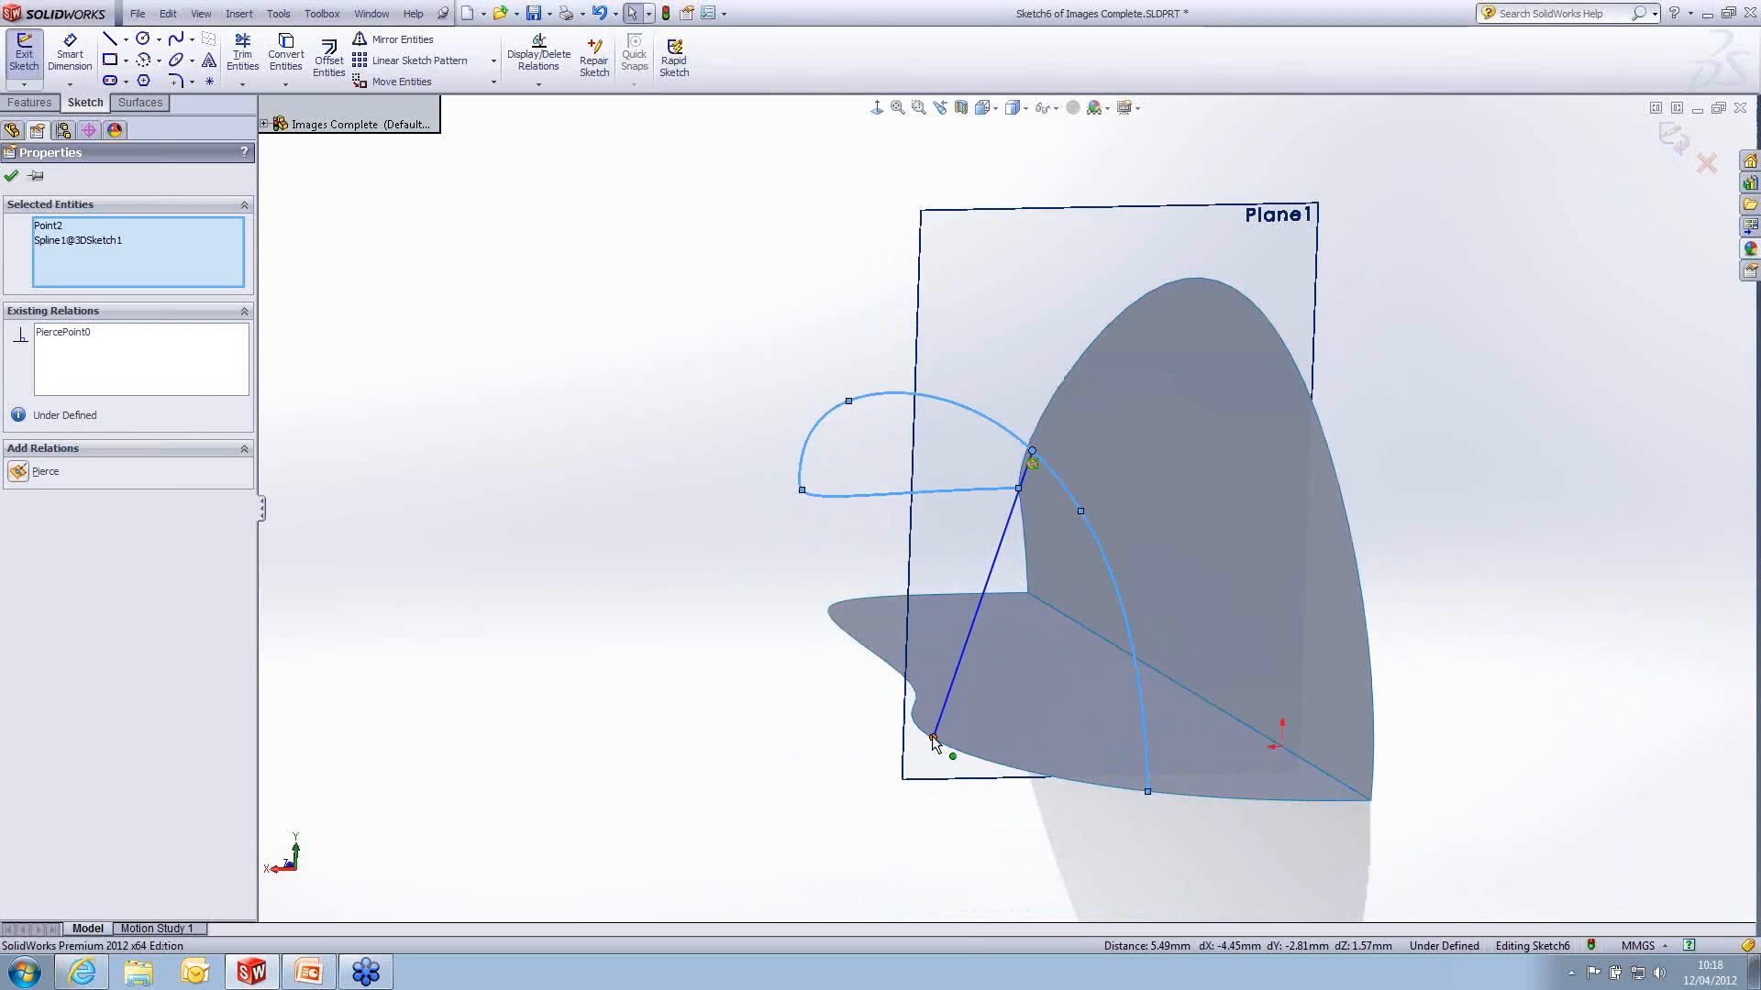
click(933, 739)
ctrl+click(983, 768)
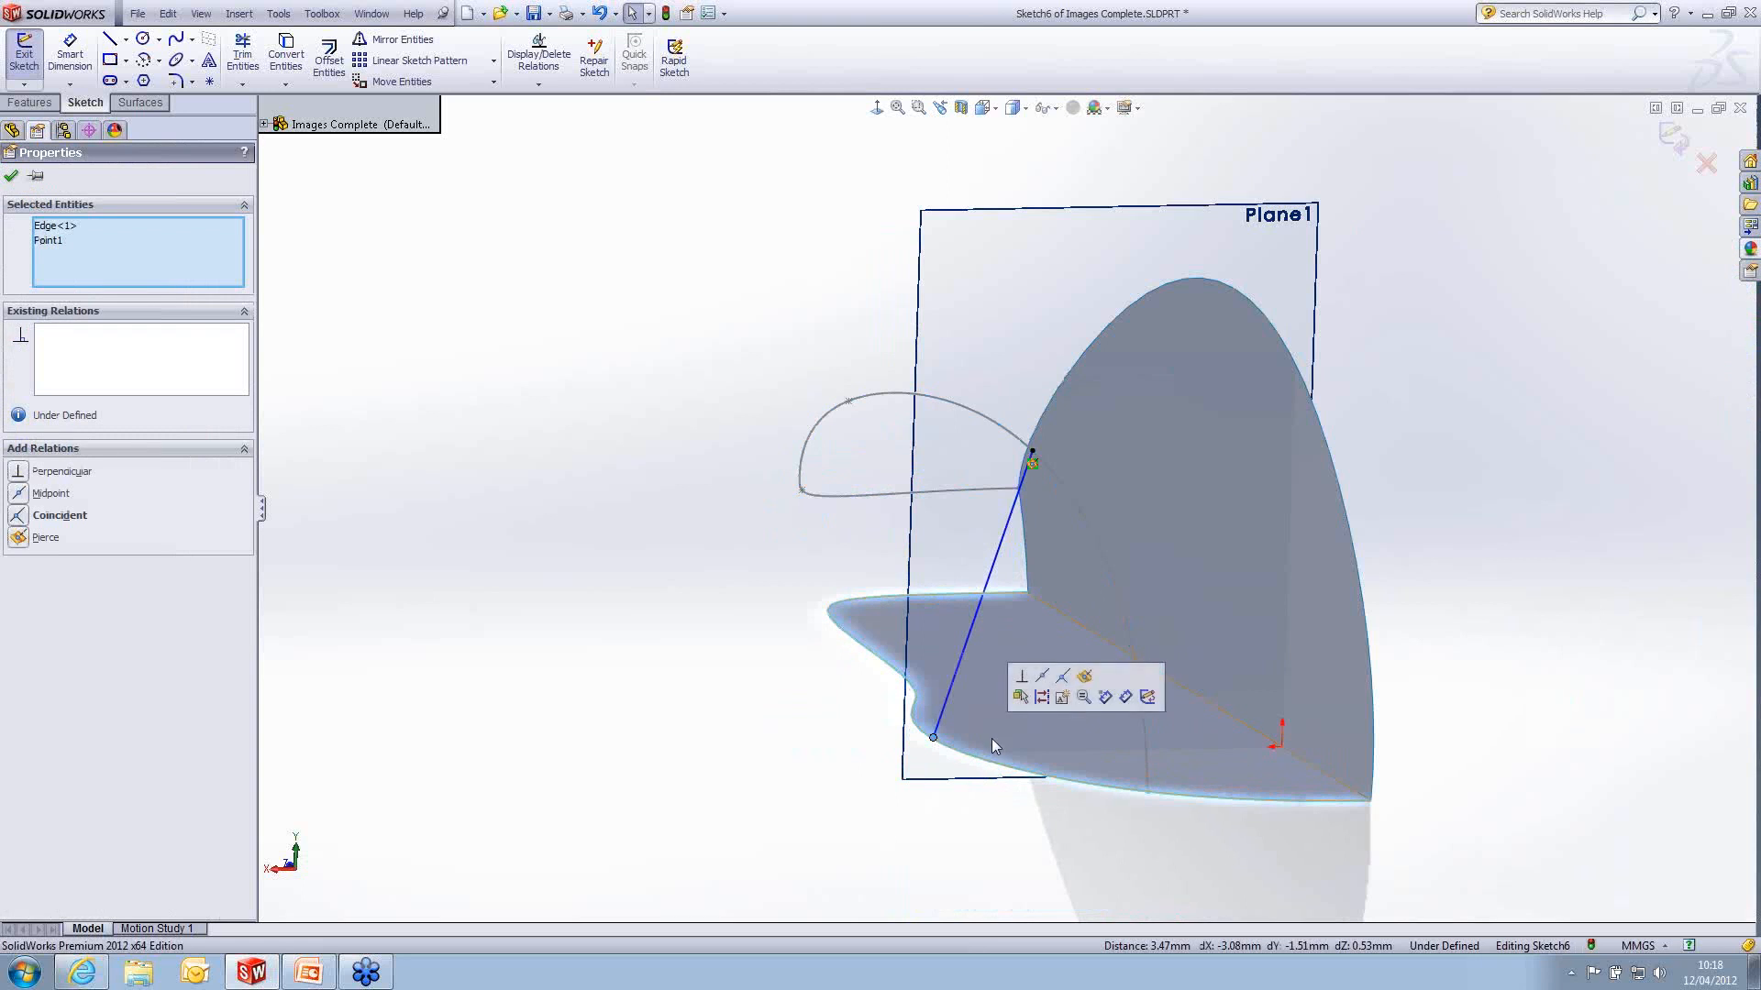
click(1084, 678)
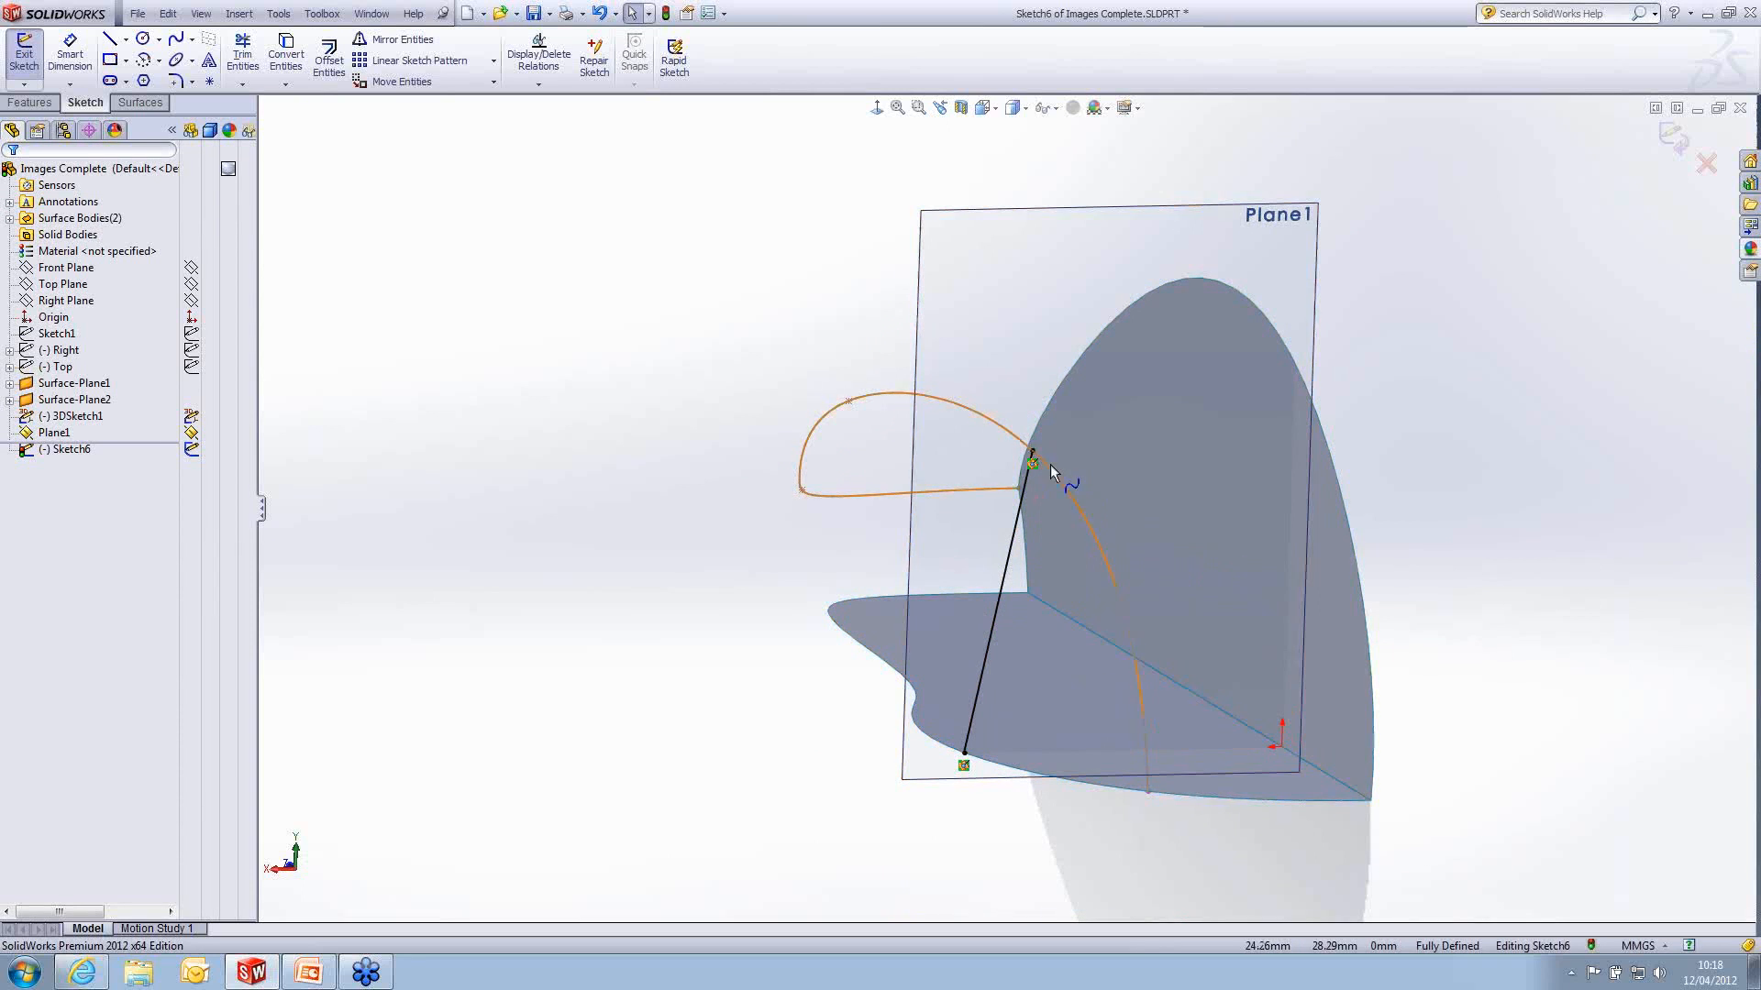
- Viewing normal to the sketch, bow the cross-section spline outwards with its tangency handles, about 77° at the lower end and 146° at the upper end
click(878, 109)
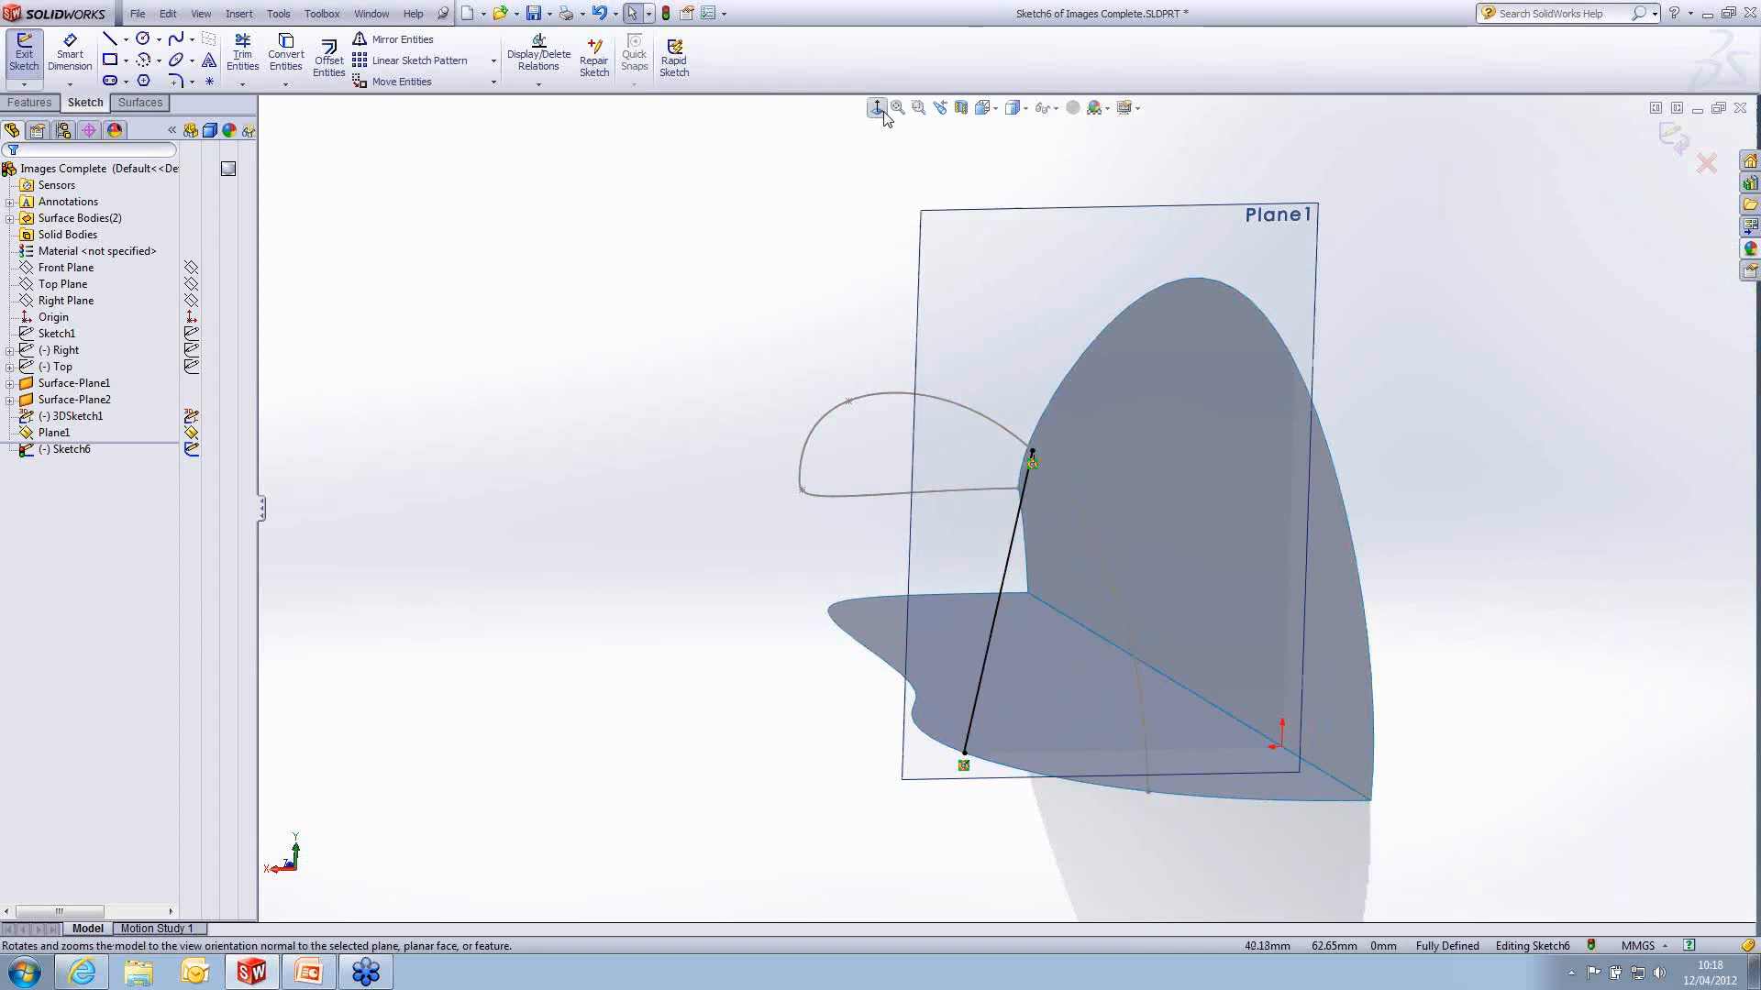
click(878, 109)
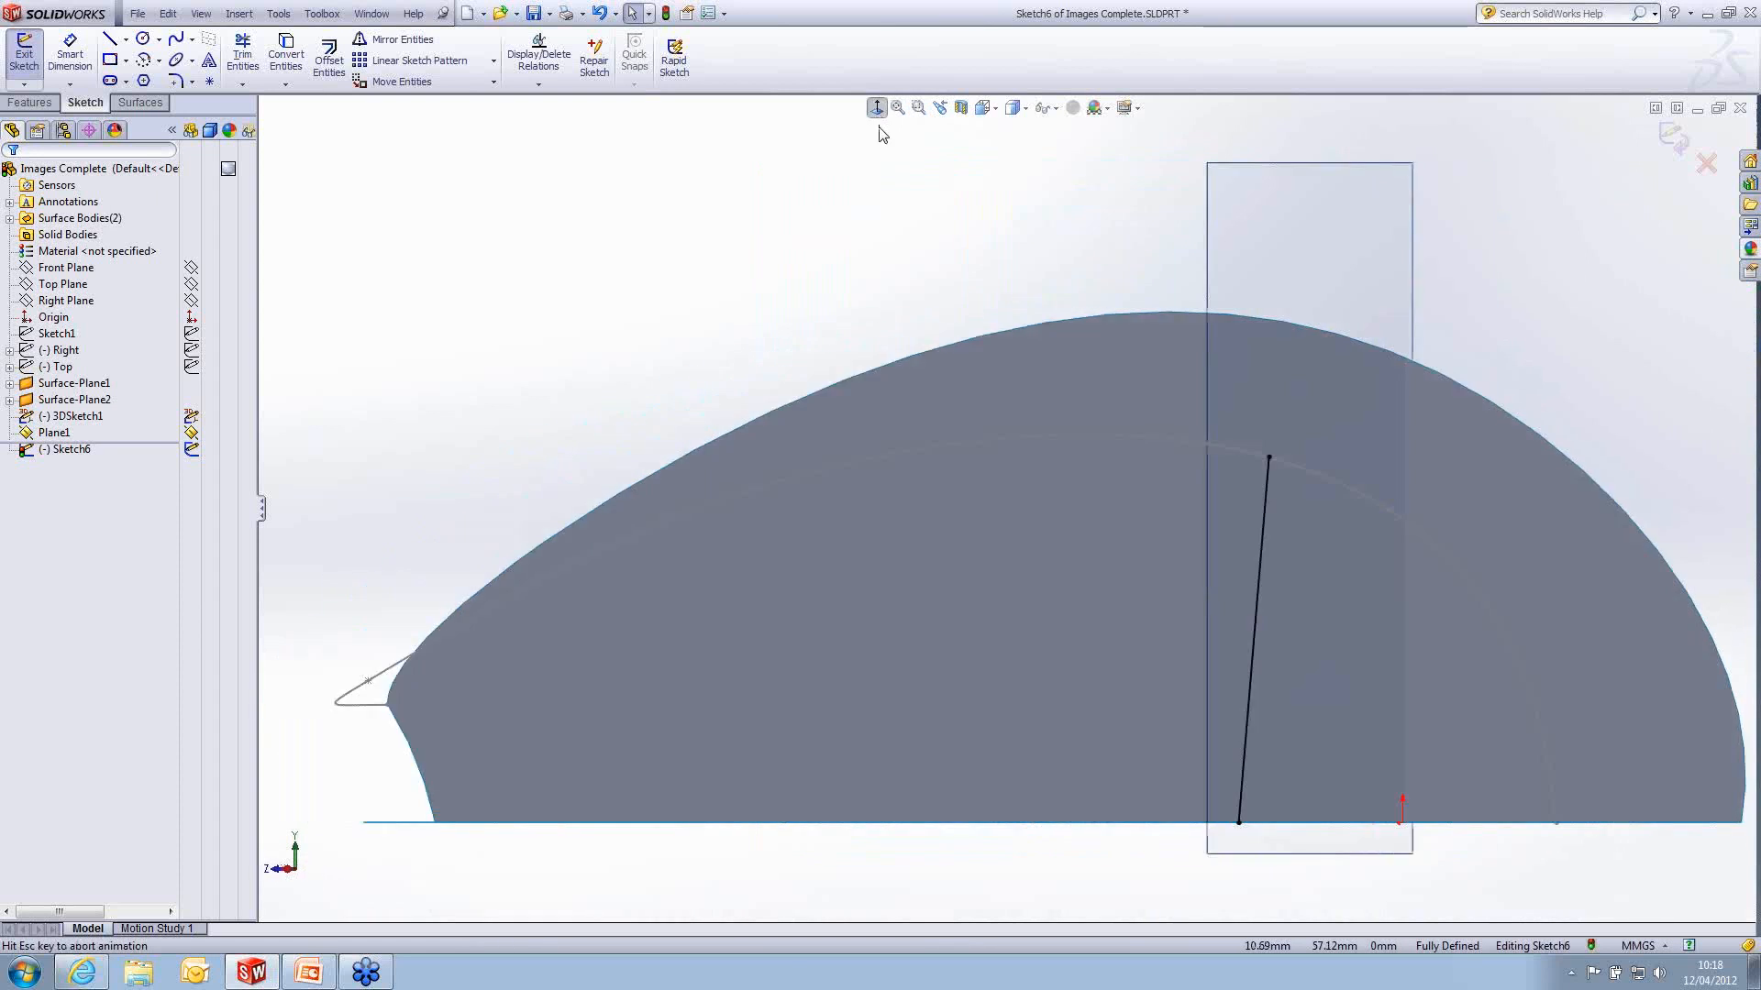
click(892, 528)
scroll(880, 528, down, 1)
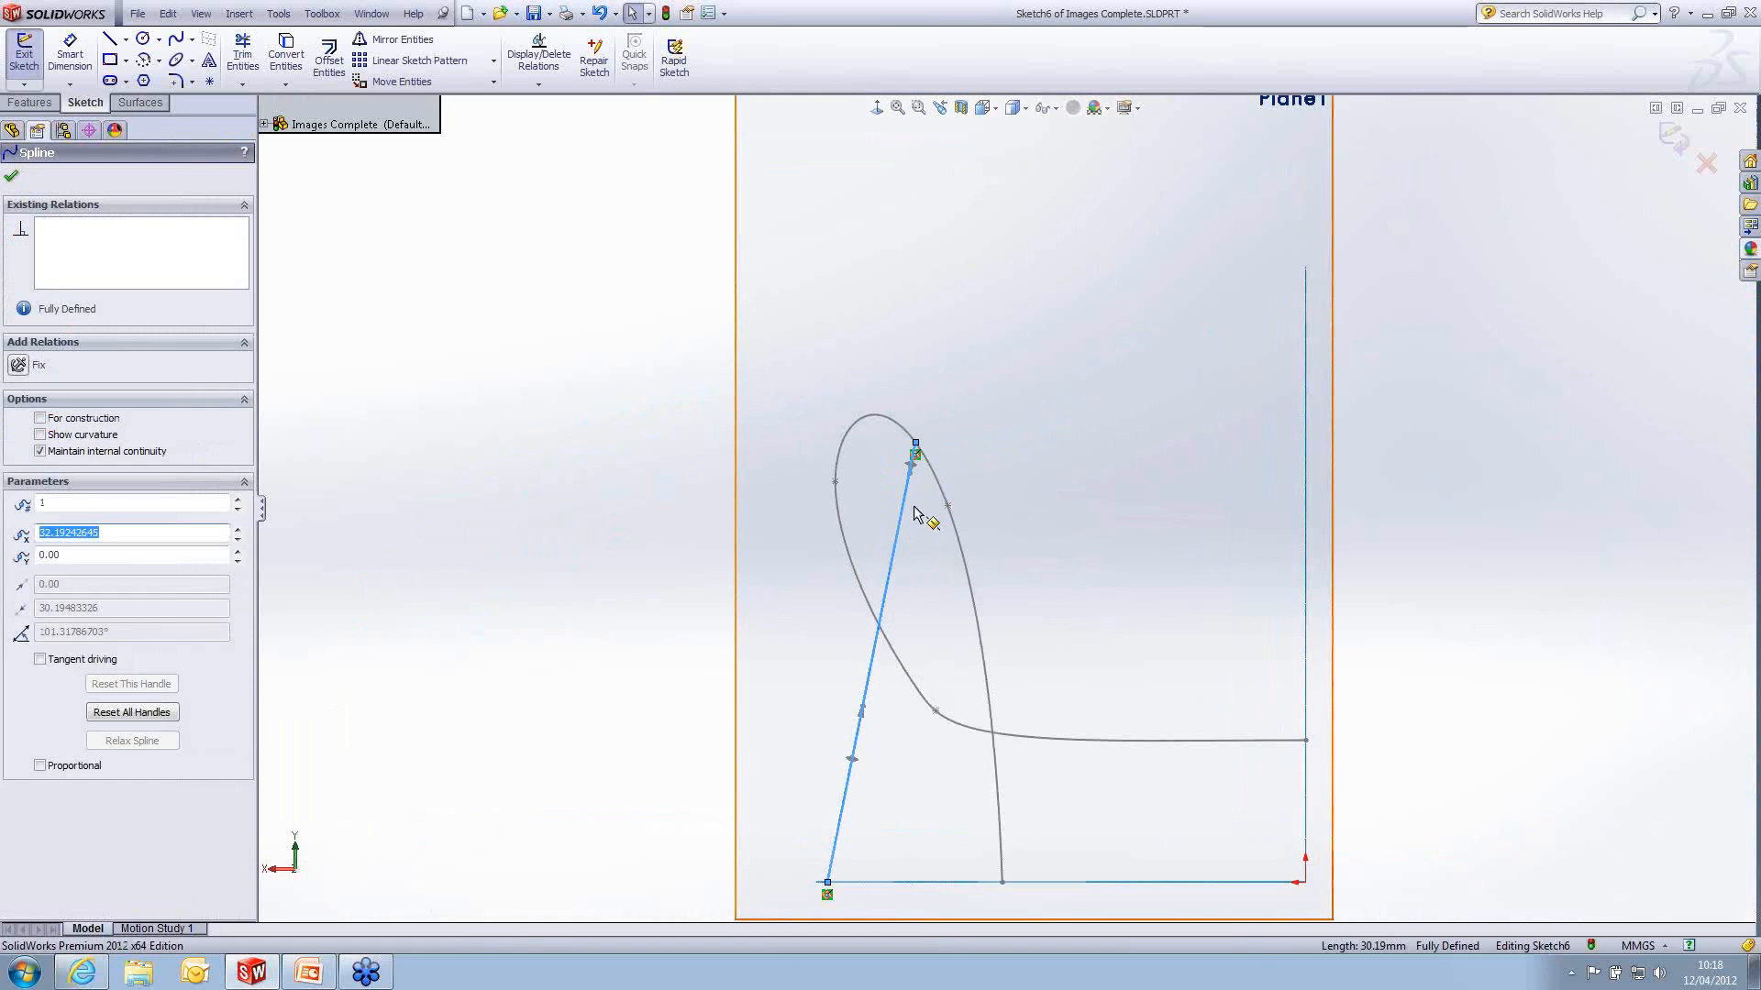
drag(912, 483, 846, 495)
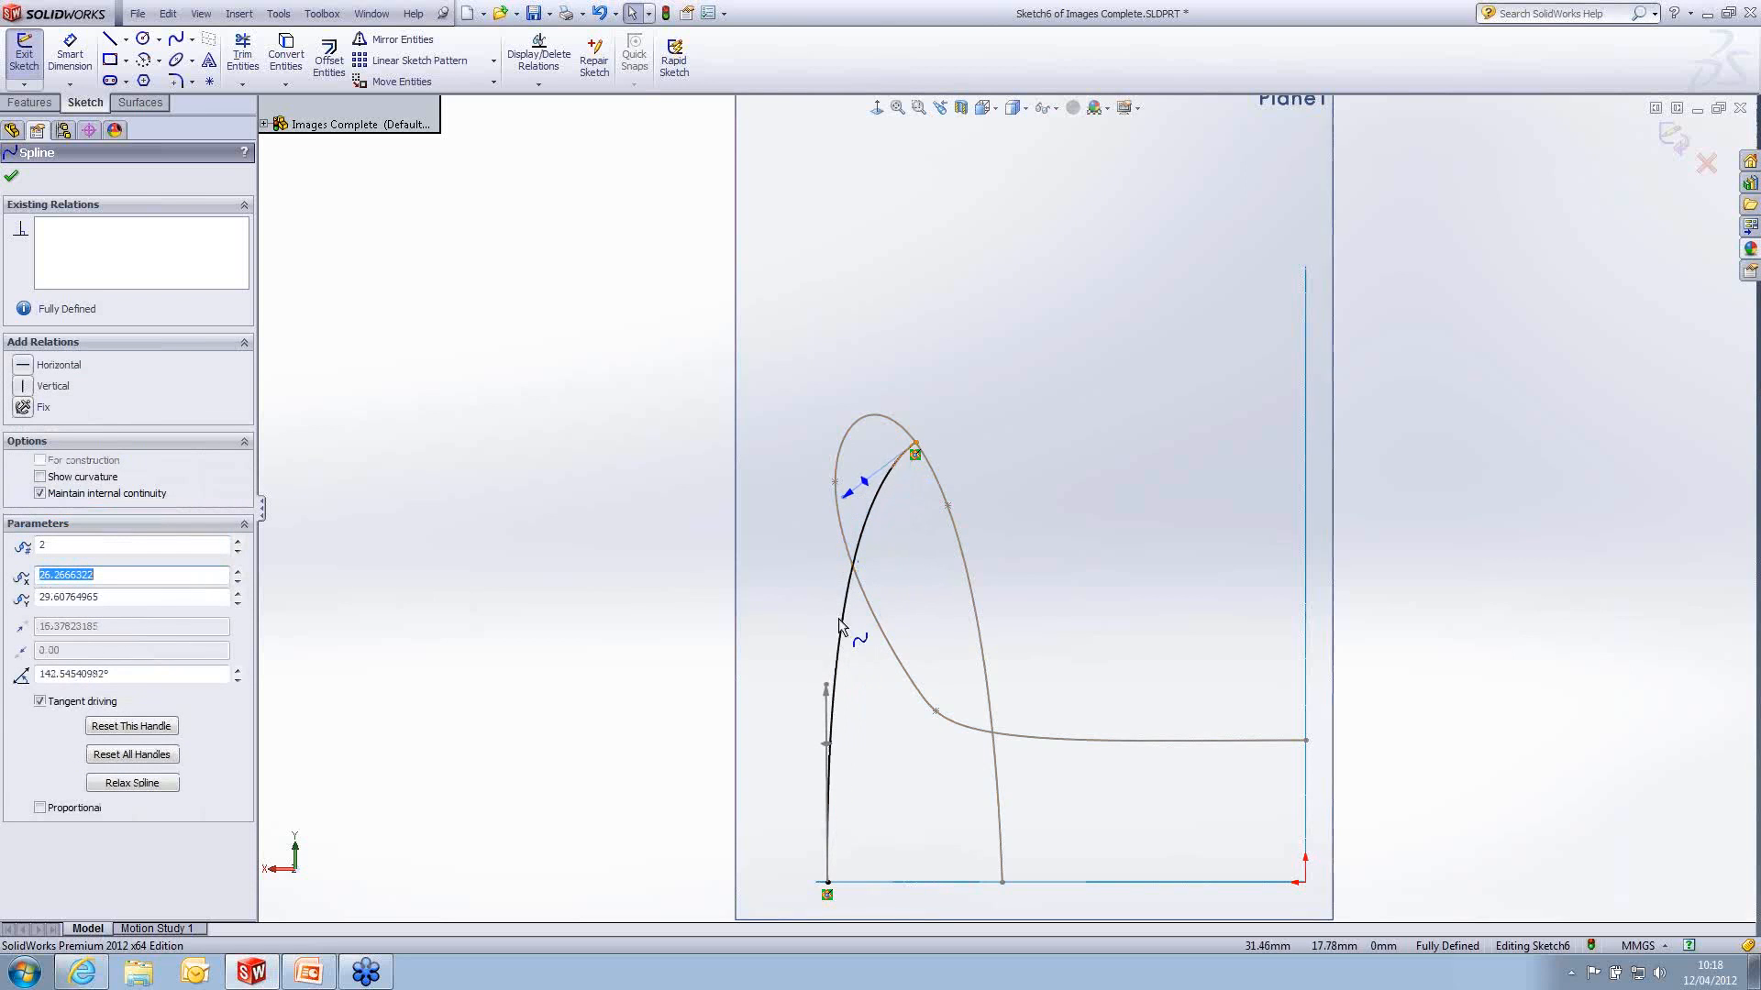
drag(825, 689, 794, 740)
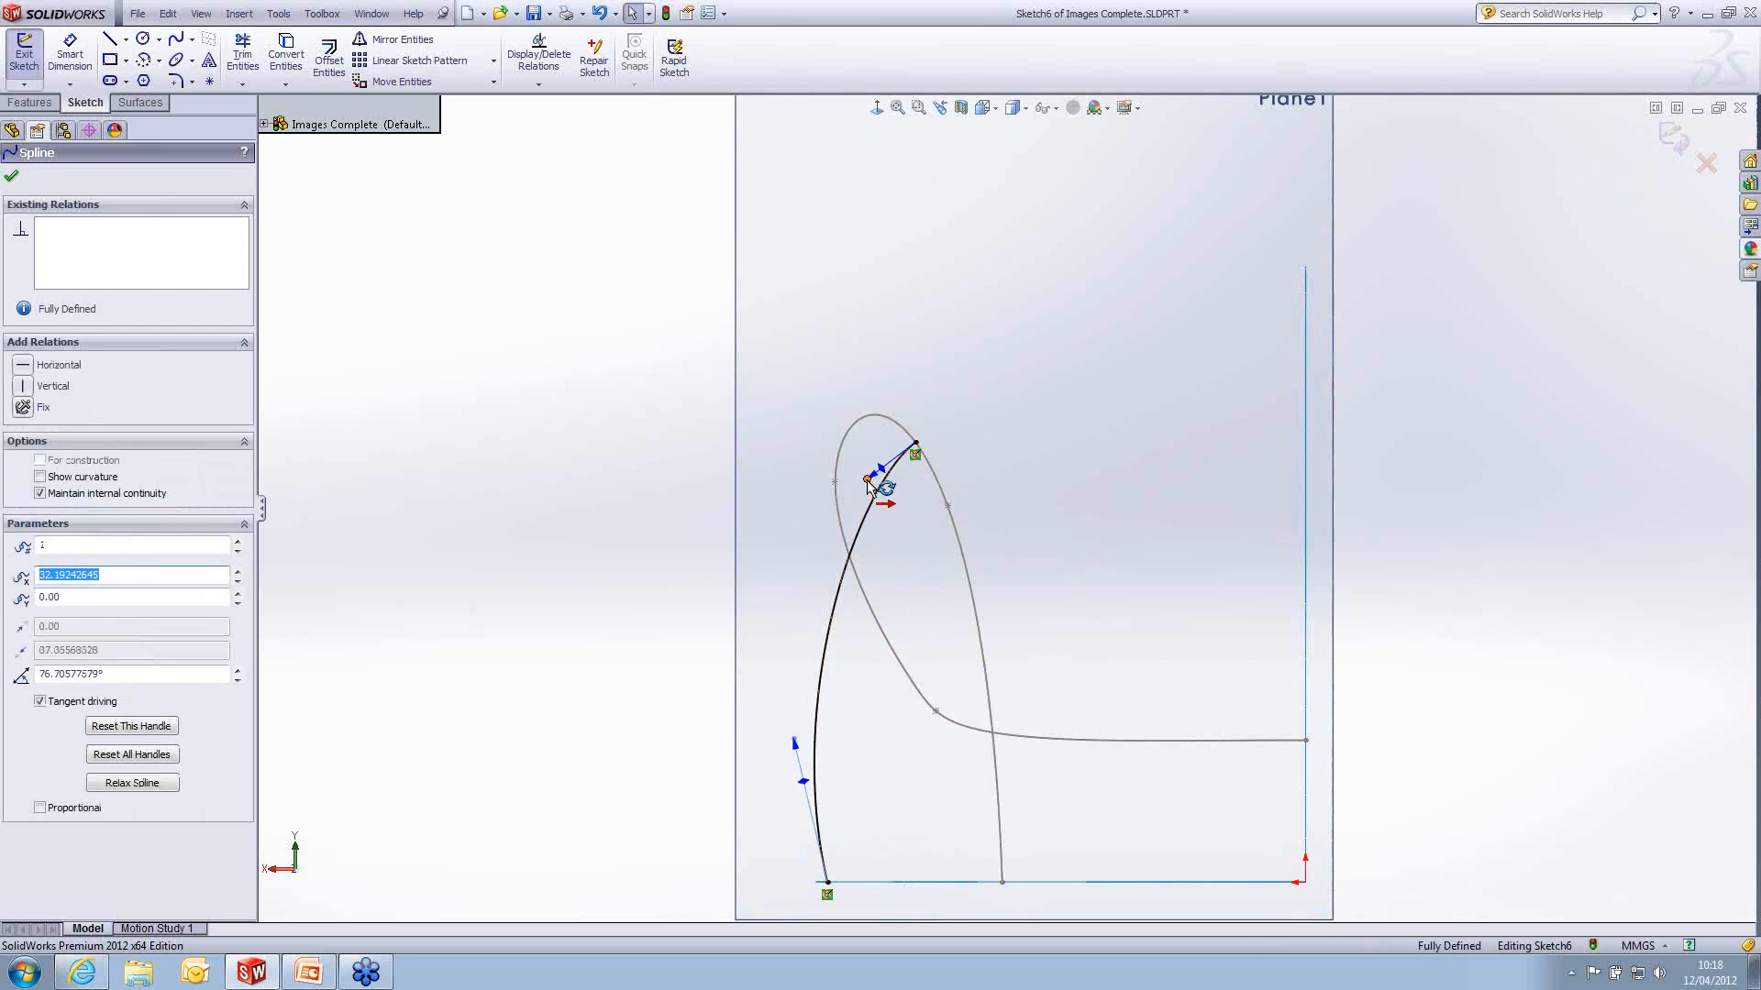
drag(871, 477, 858, 486)
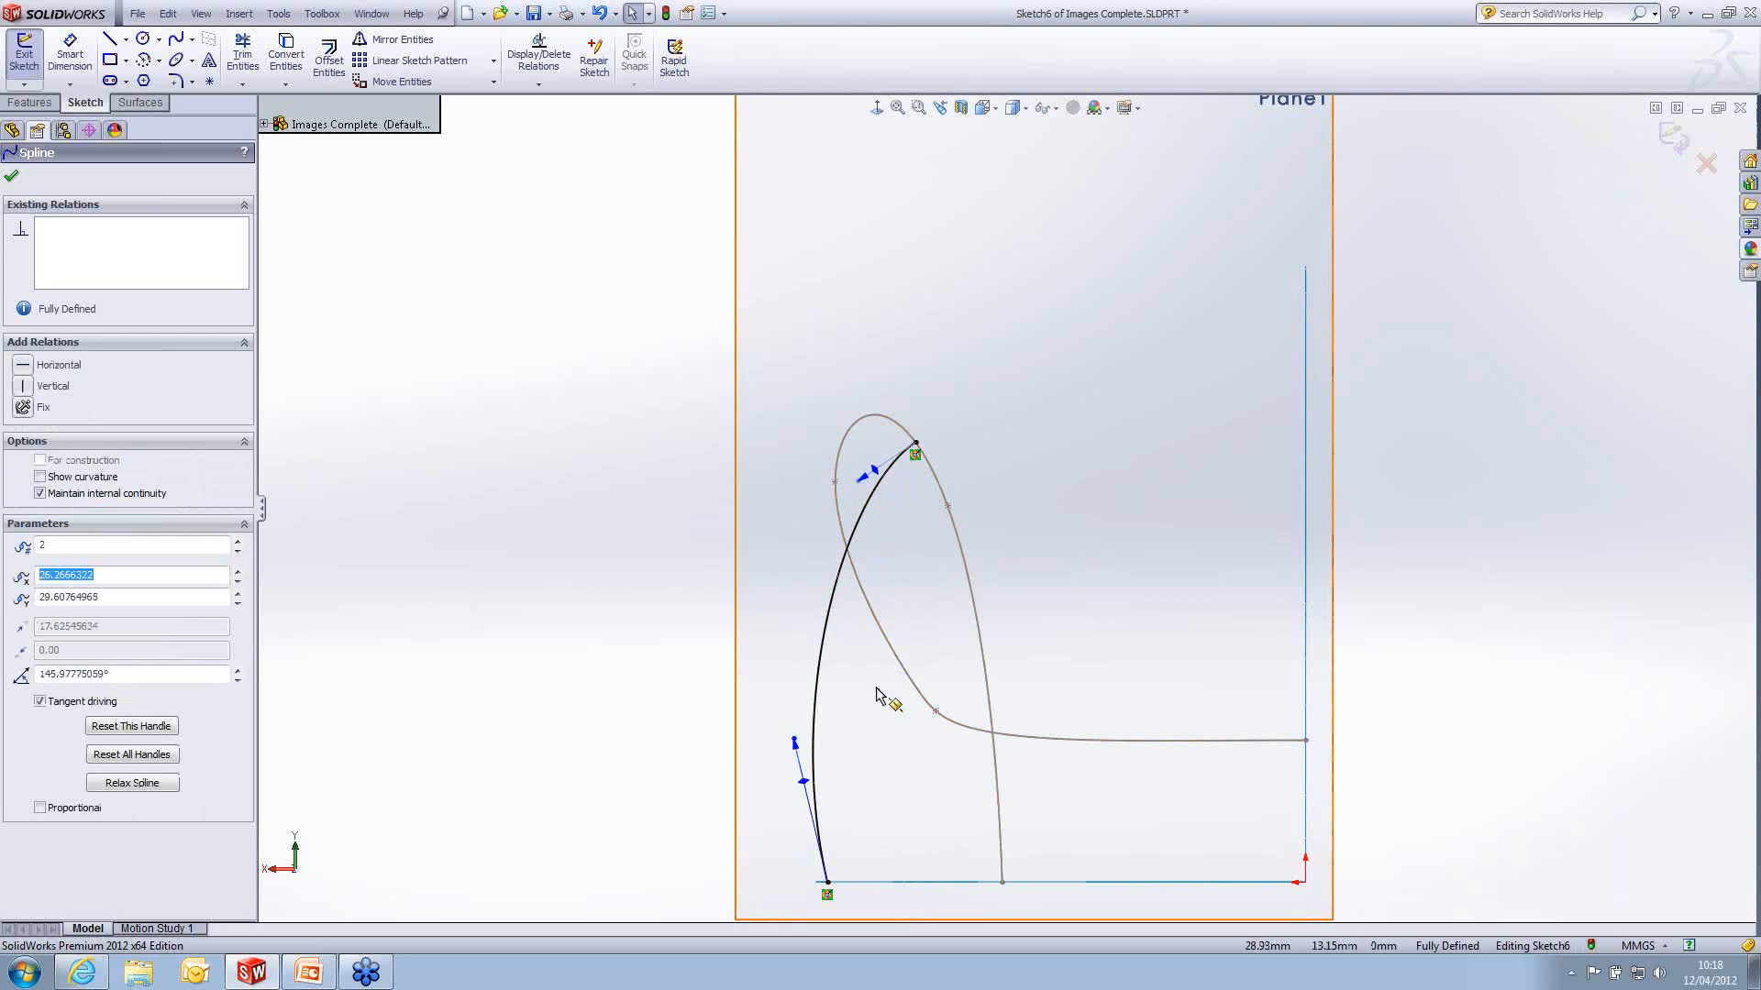
- Exit the cross-section sketch and hide Plane1
key(f)
mouse_move(997, 683)
middle_down()
mouse_move(991, 636)
mouse_move(1284, 629)
mouse_move(1309, 685)
mouse_move(1309, 816)
middle_up()
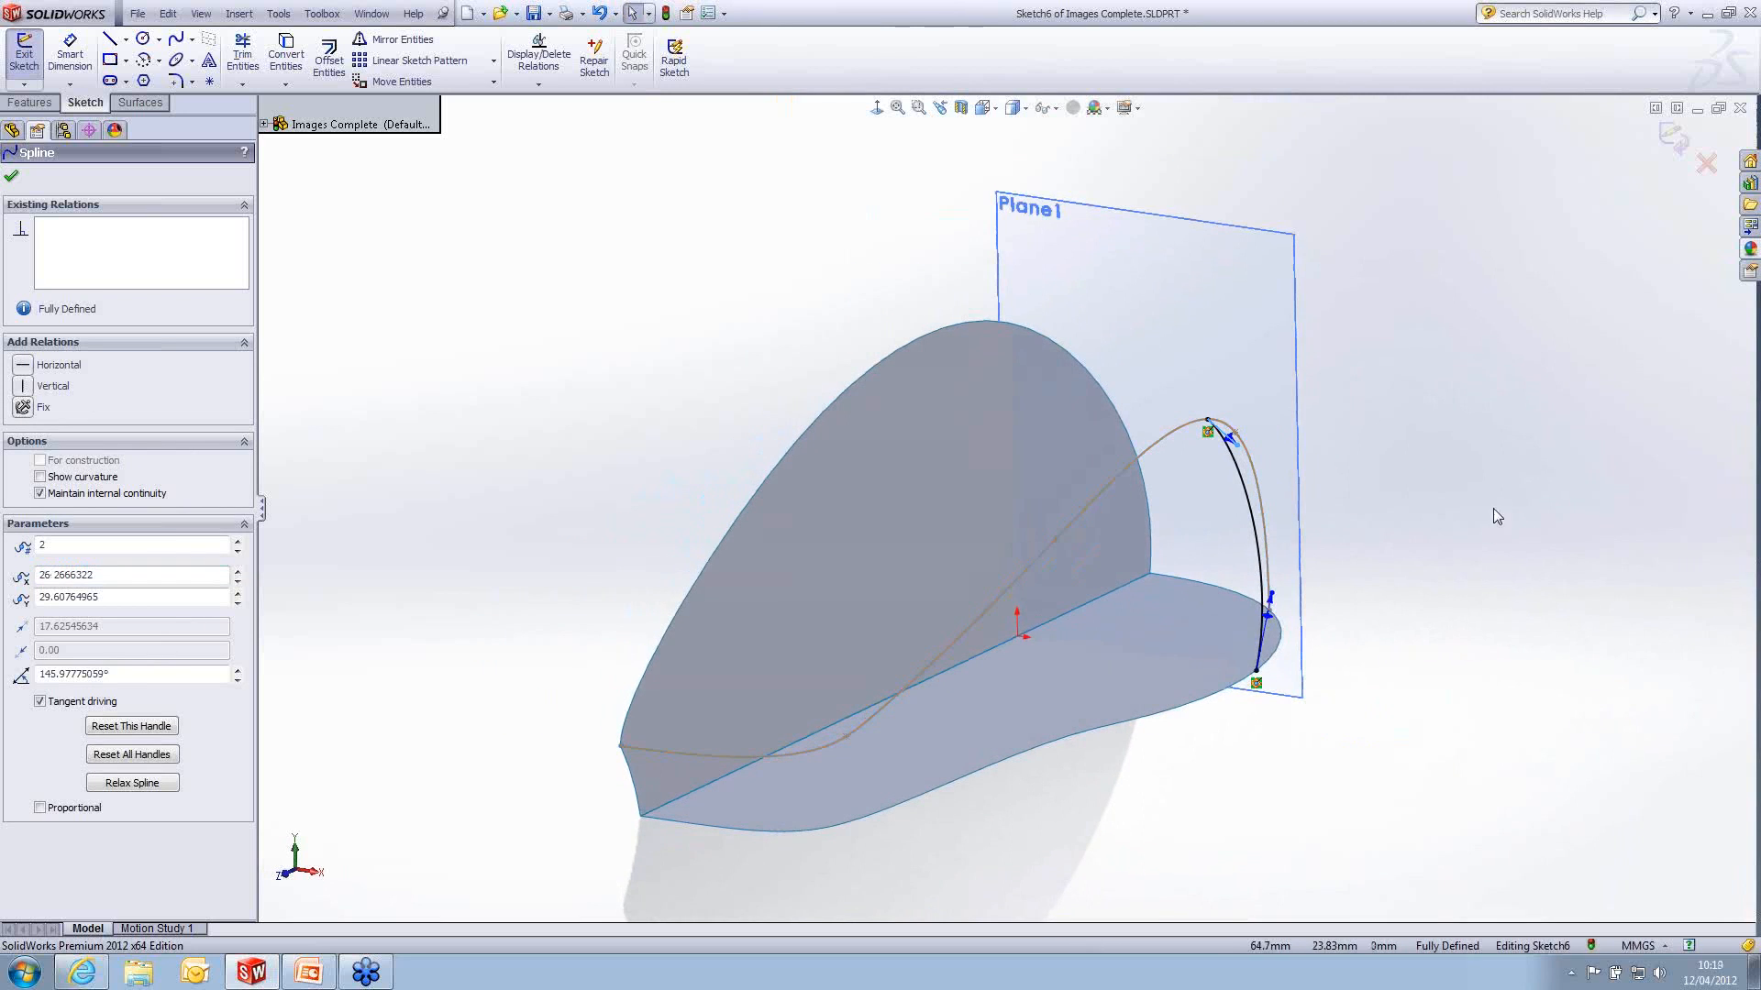
click(1674, 137)
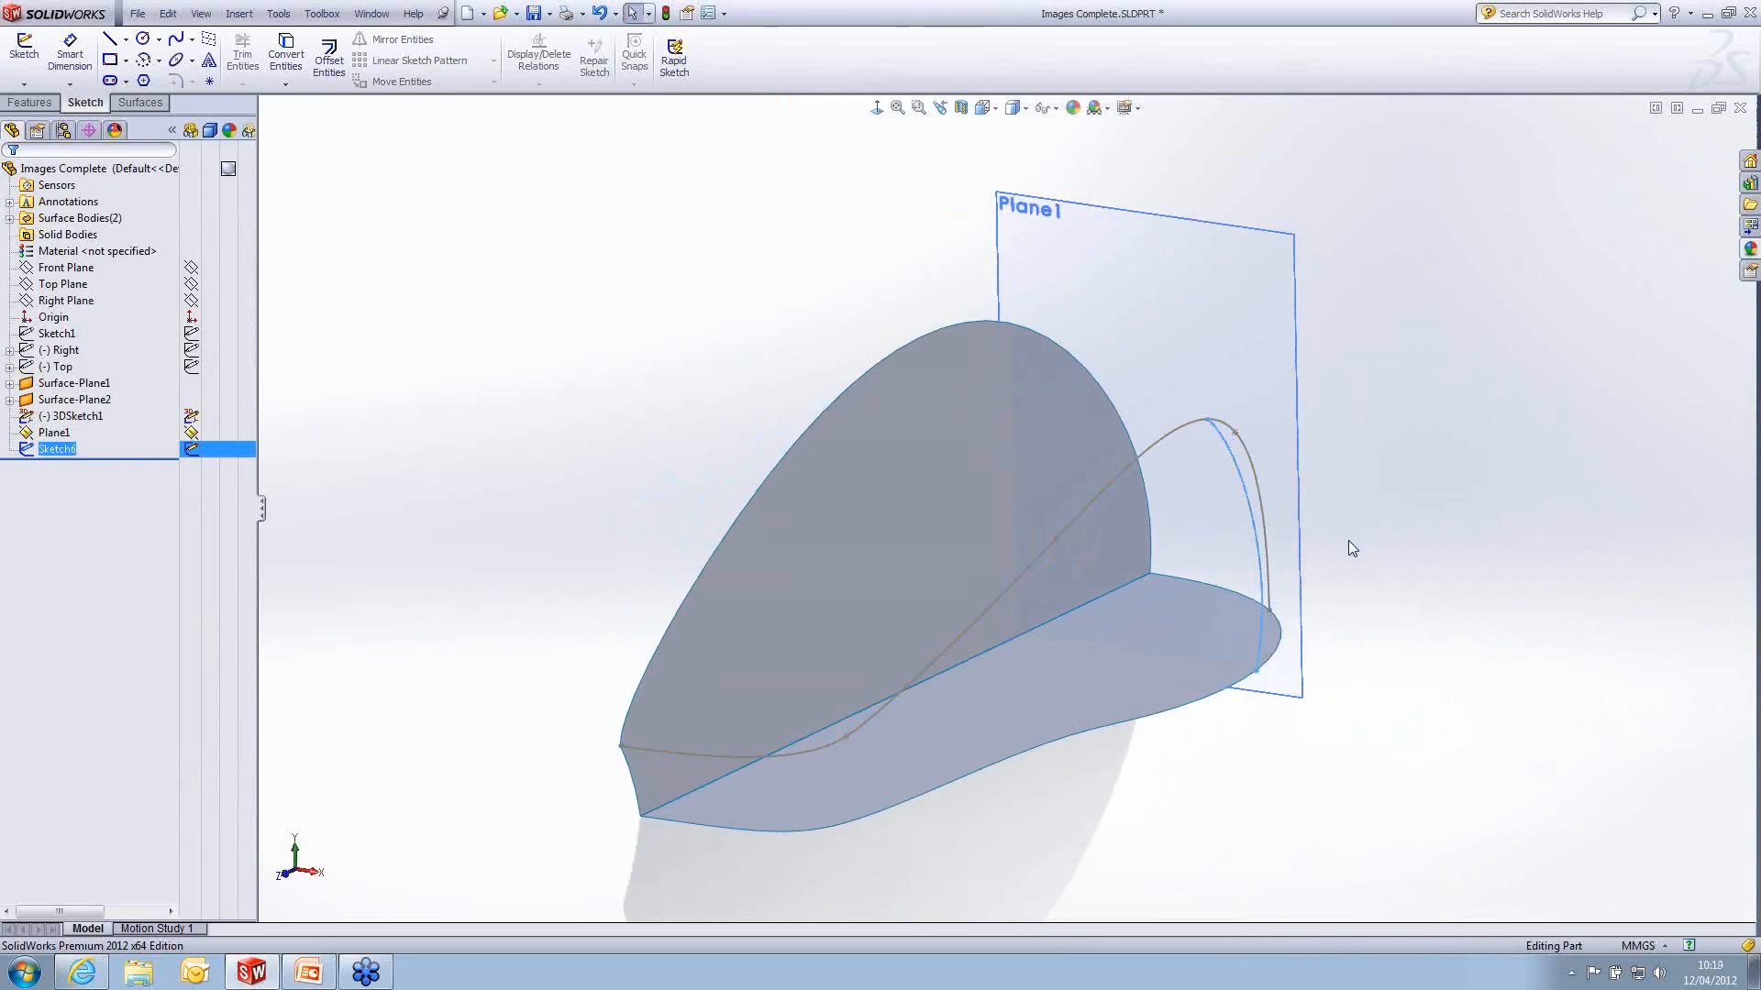
click(1227, 270)
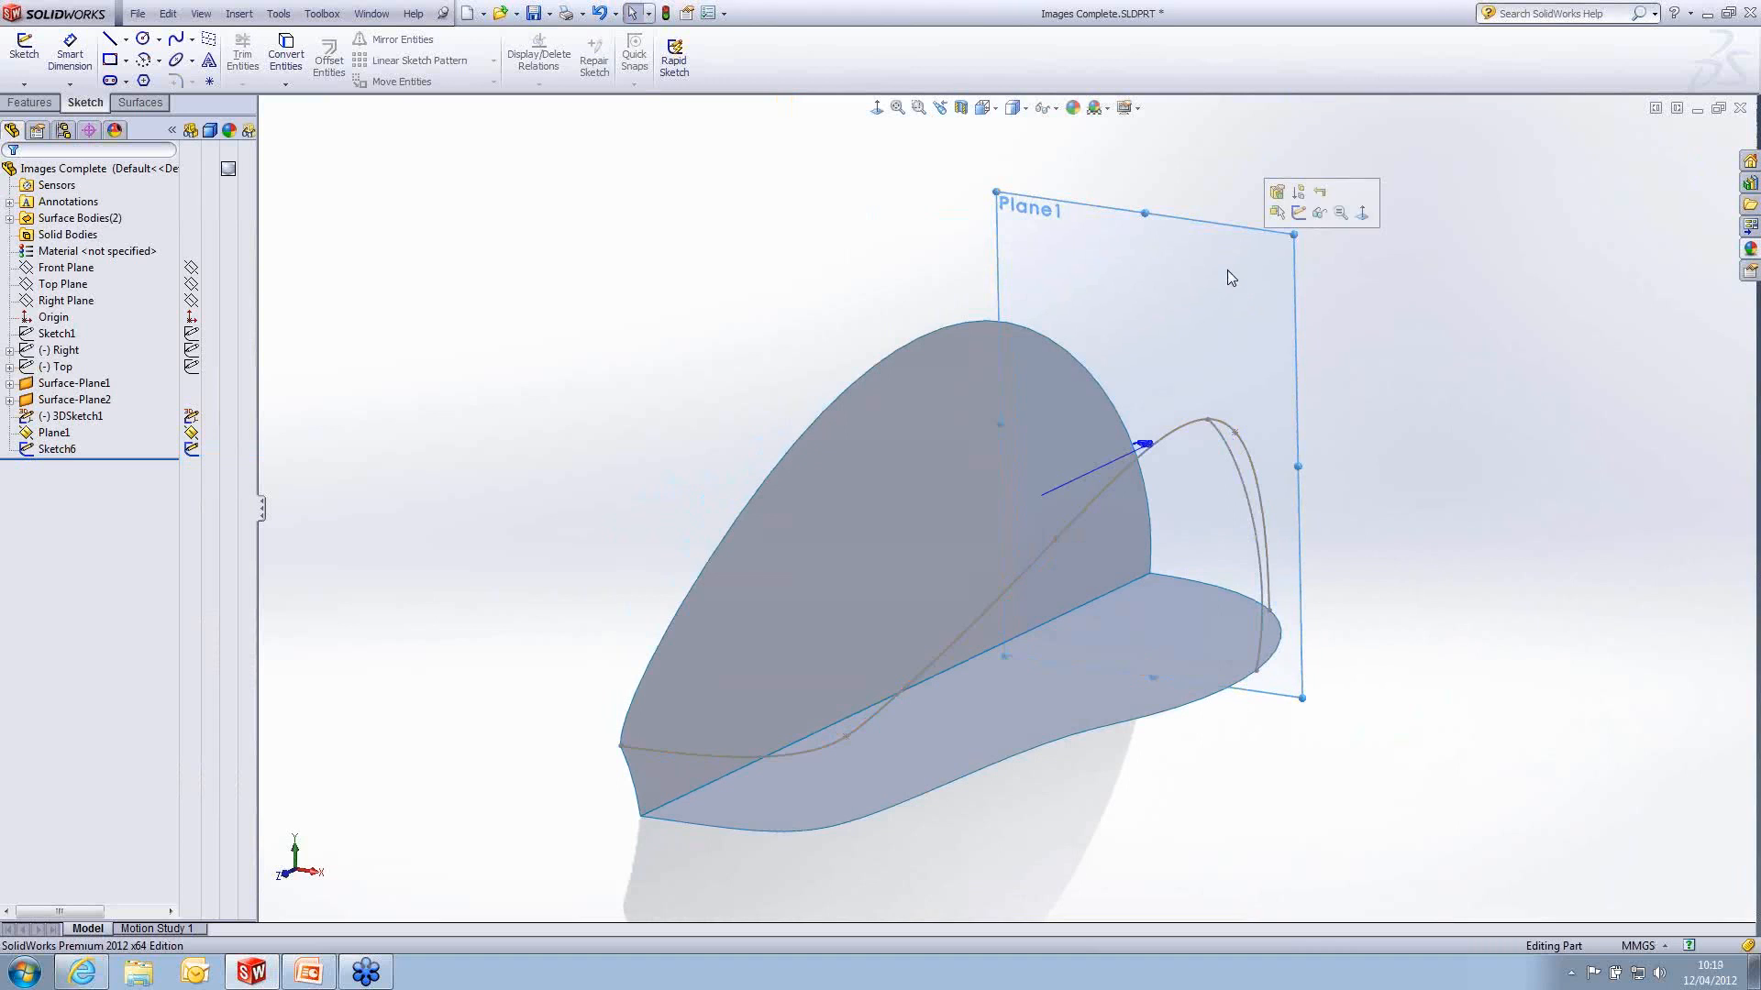
click(1323, 211)
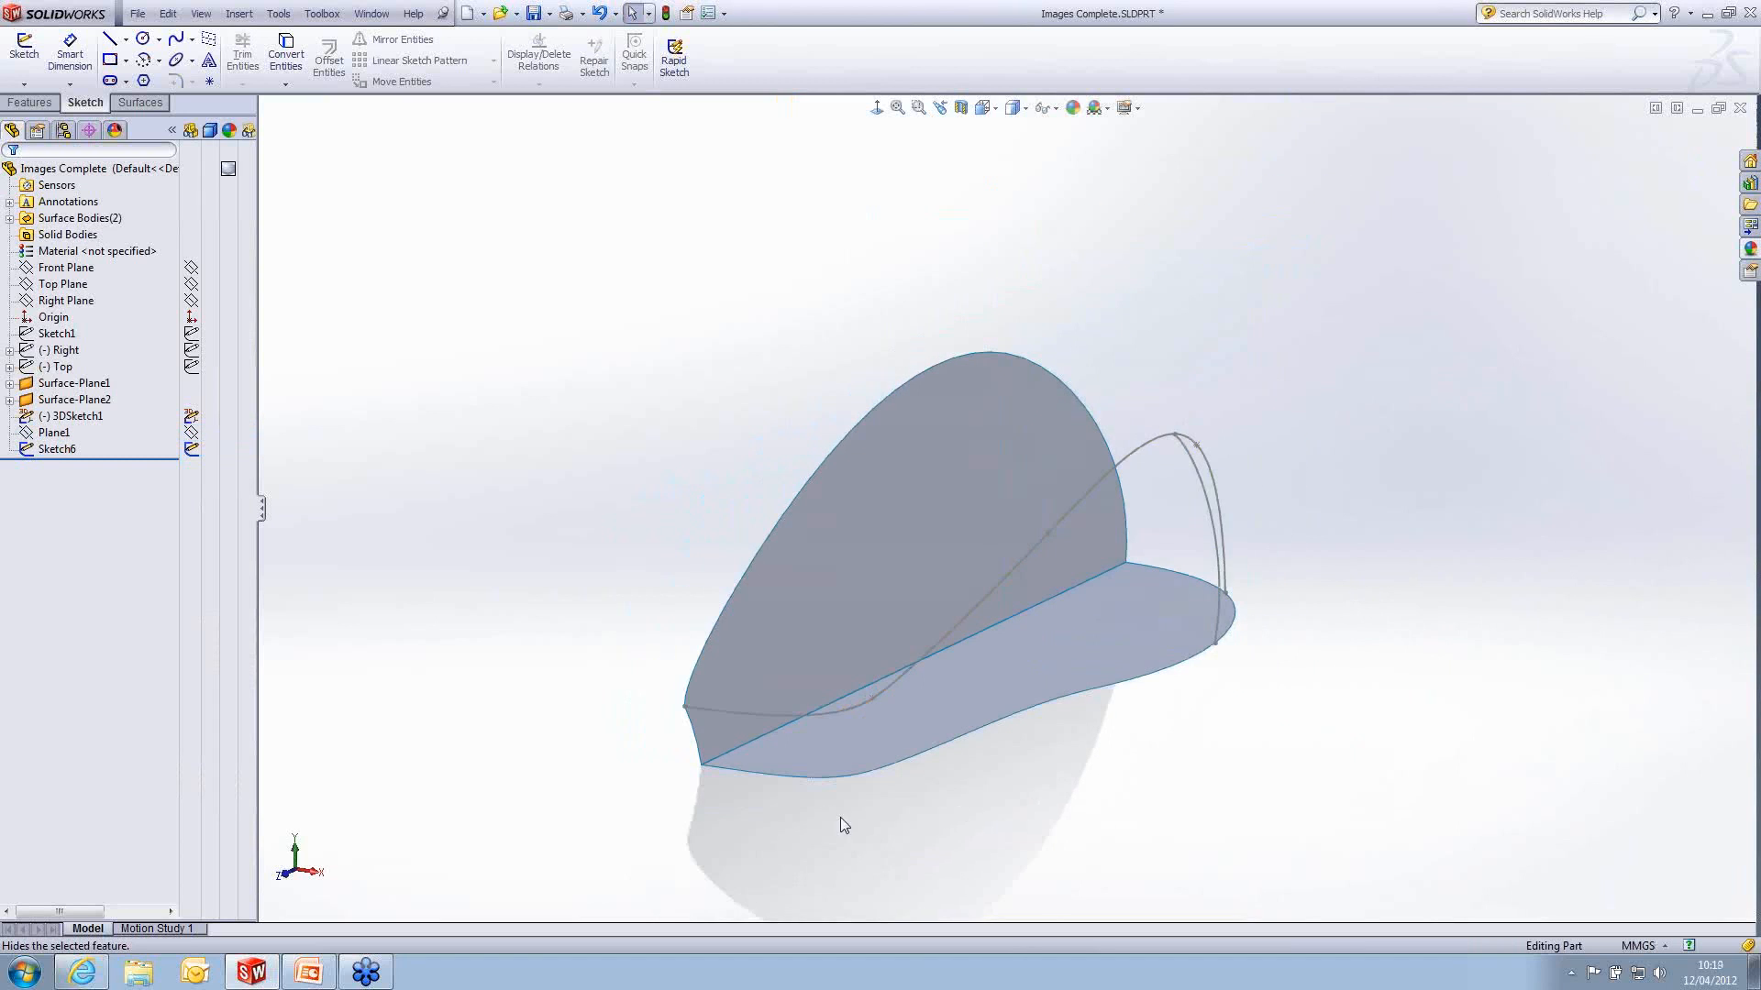
middle_drag(839, 817, 811, 780)
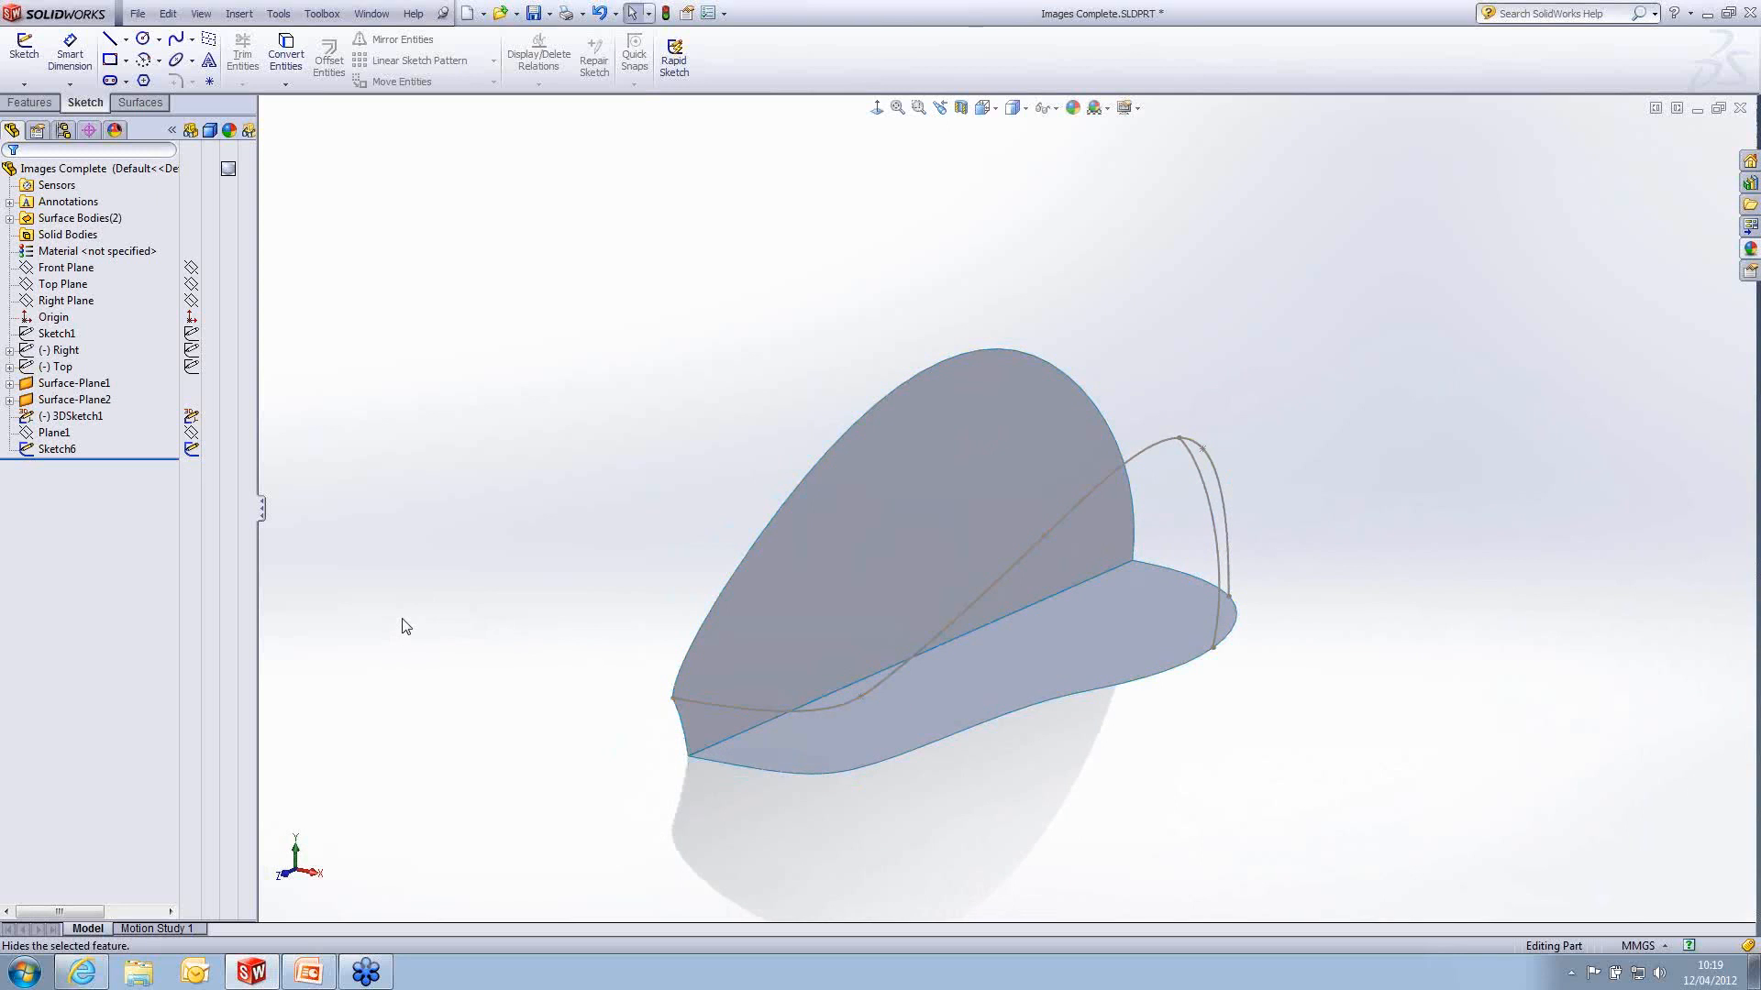
- Start a Lofted Surface with Sketch6 and the side surface's short front edge as profiles, matching their connectors at the upper ends
click(140, 101)
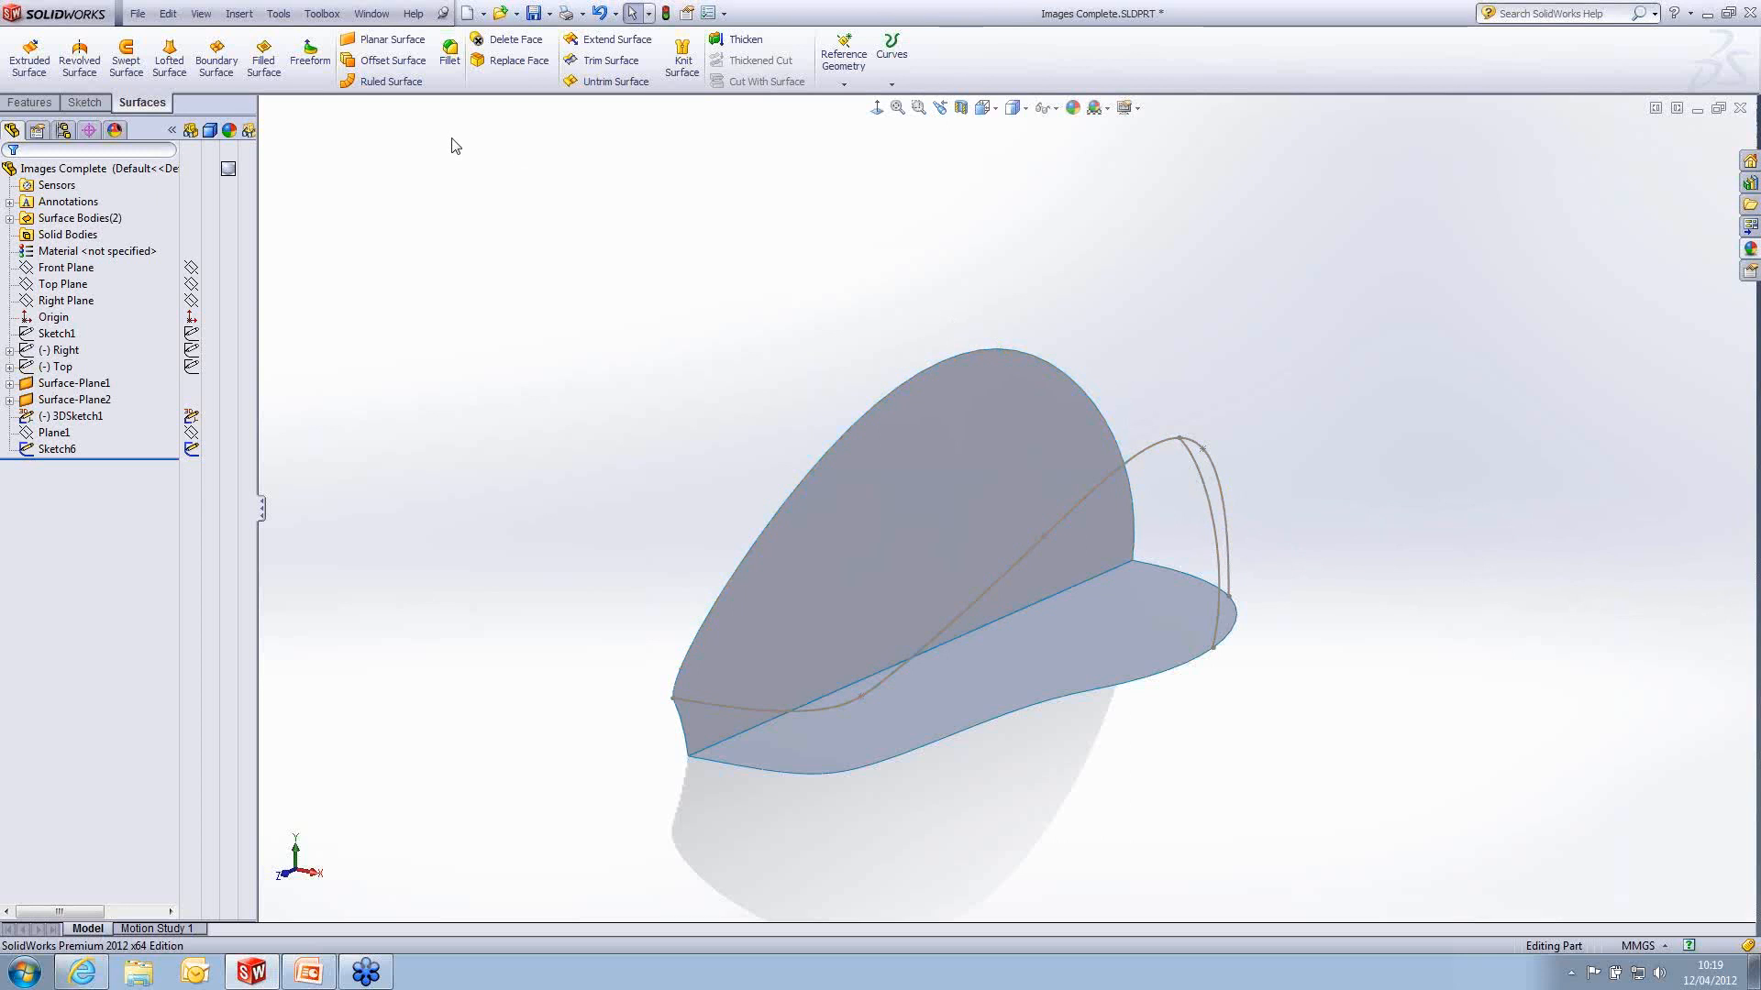
click(169, 60)
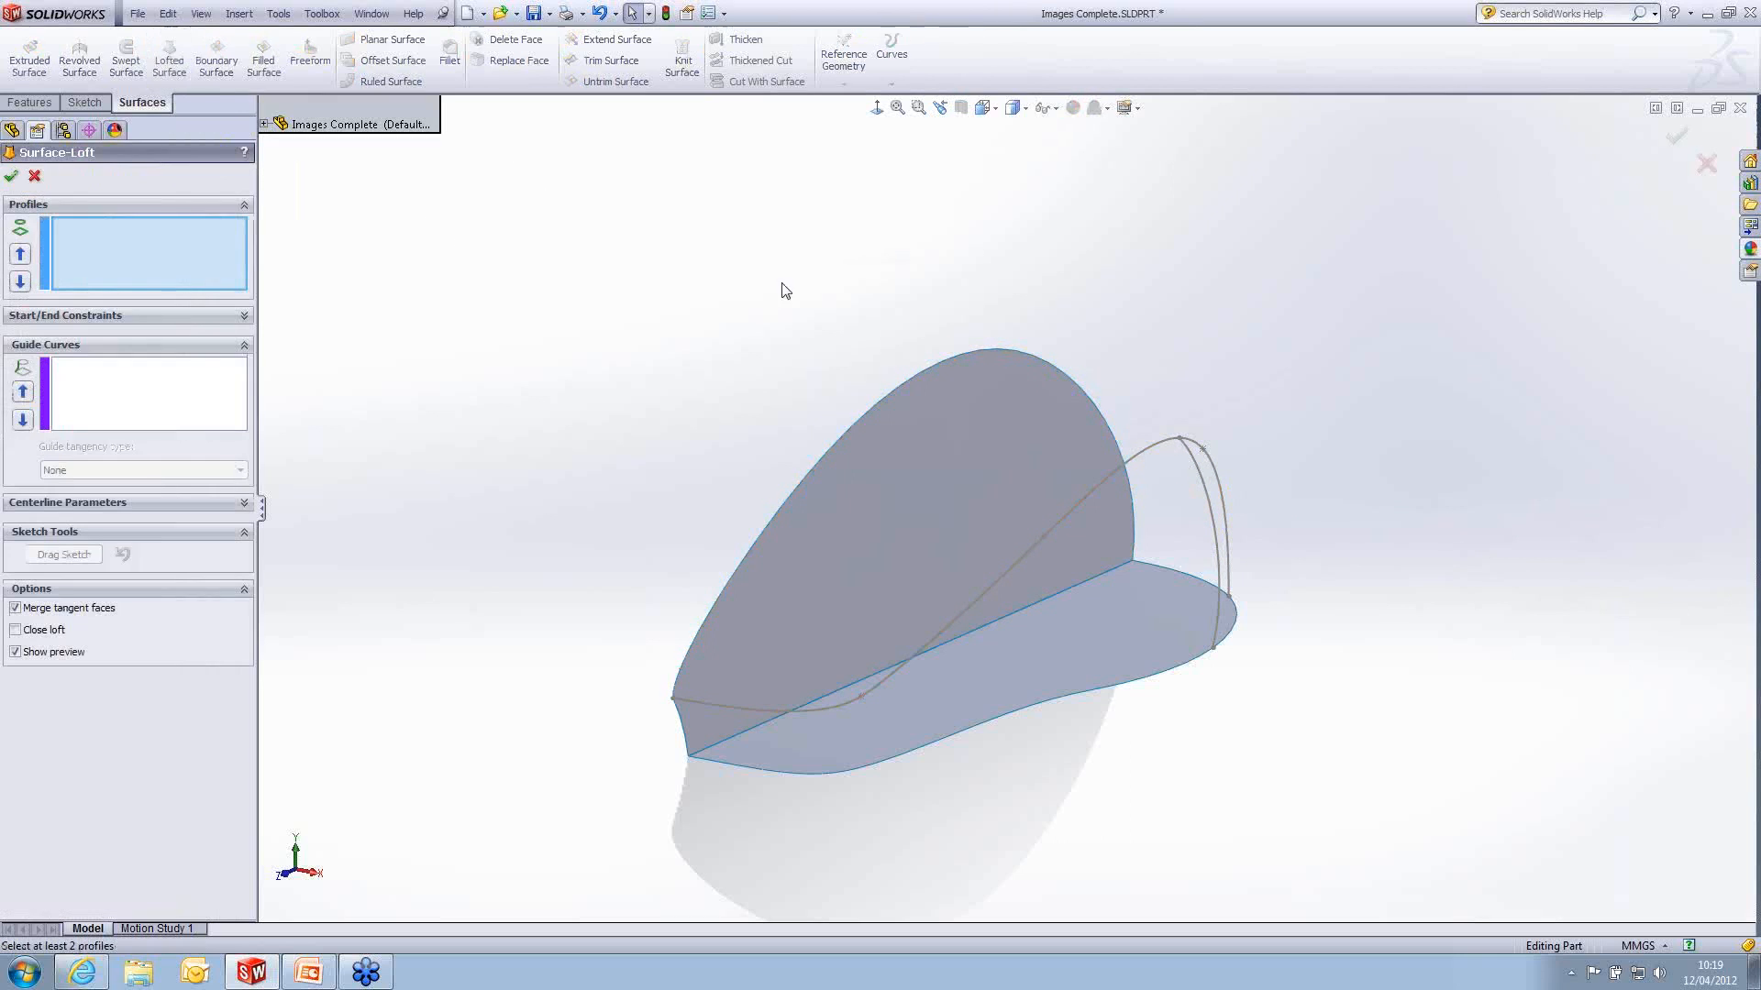
click(1209, 509)
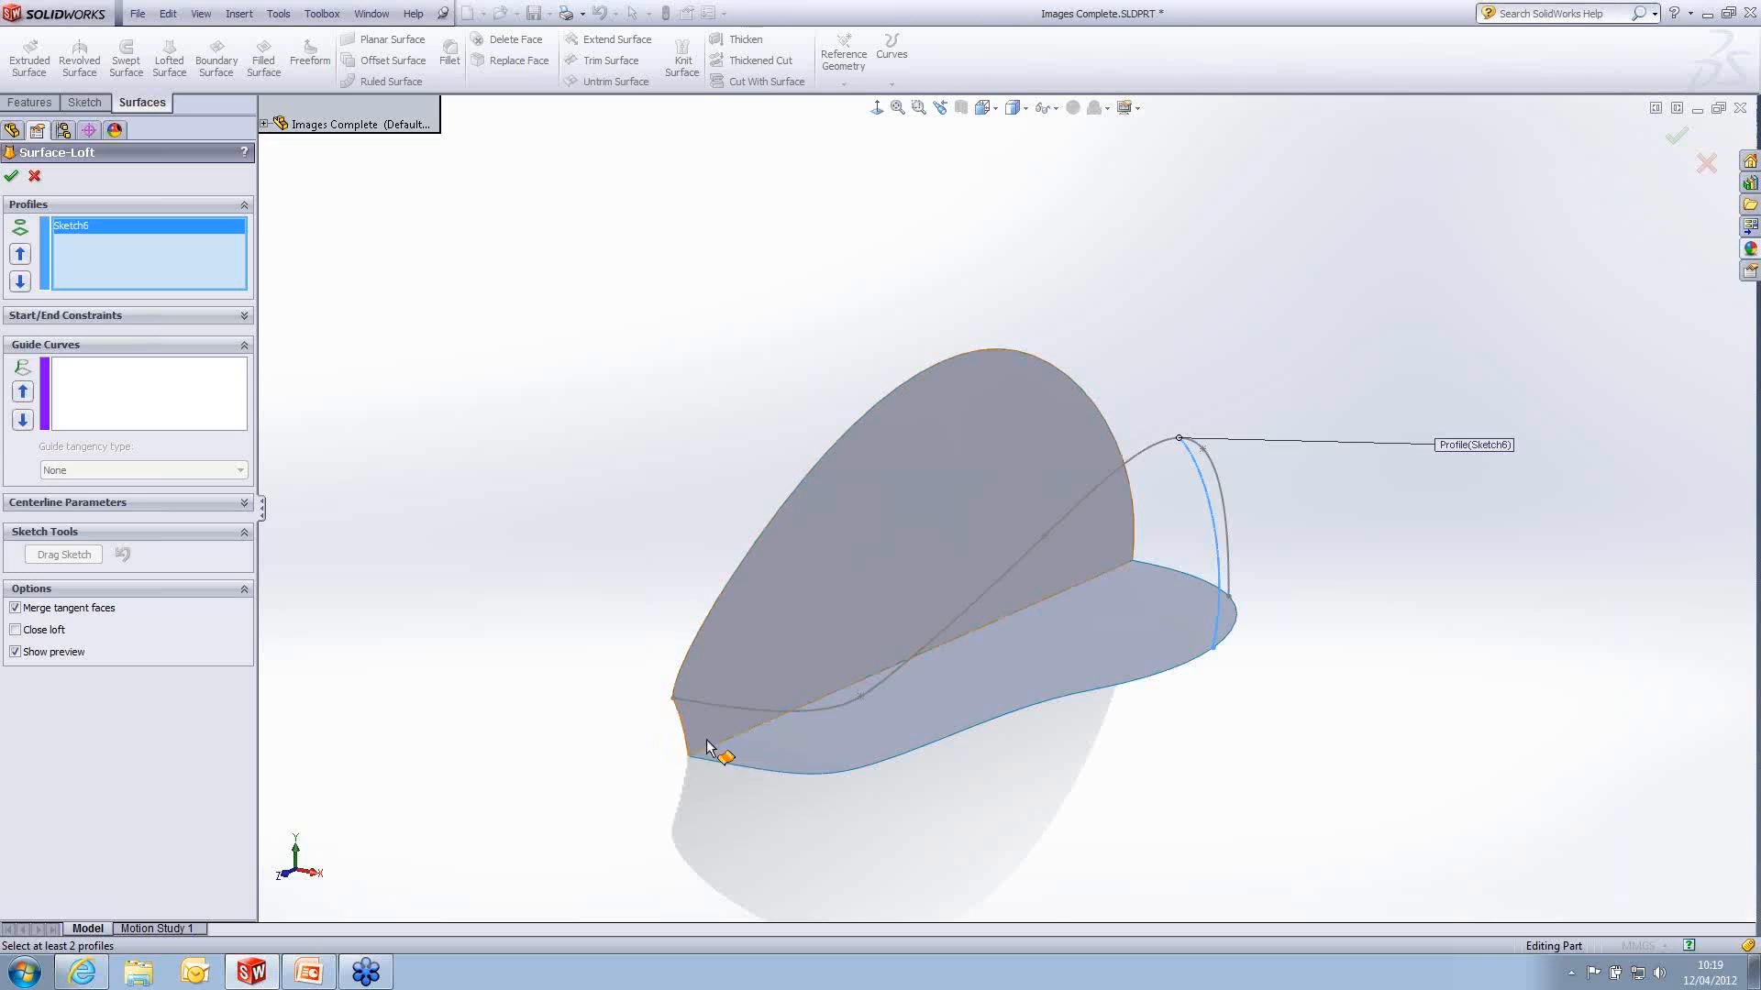
scroll(680, 733, down, 2)
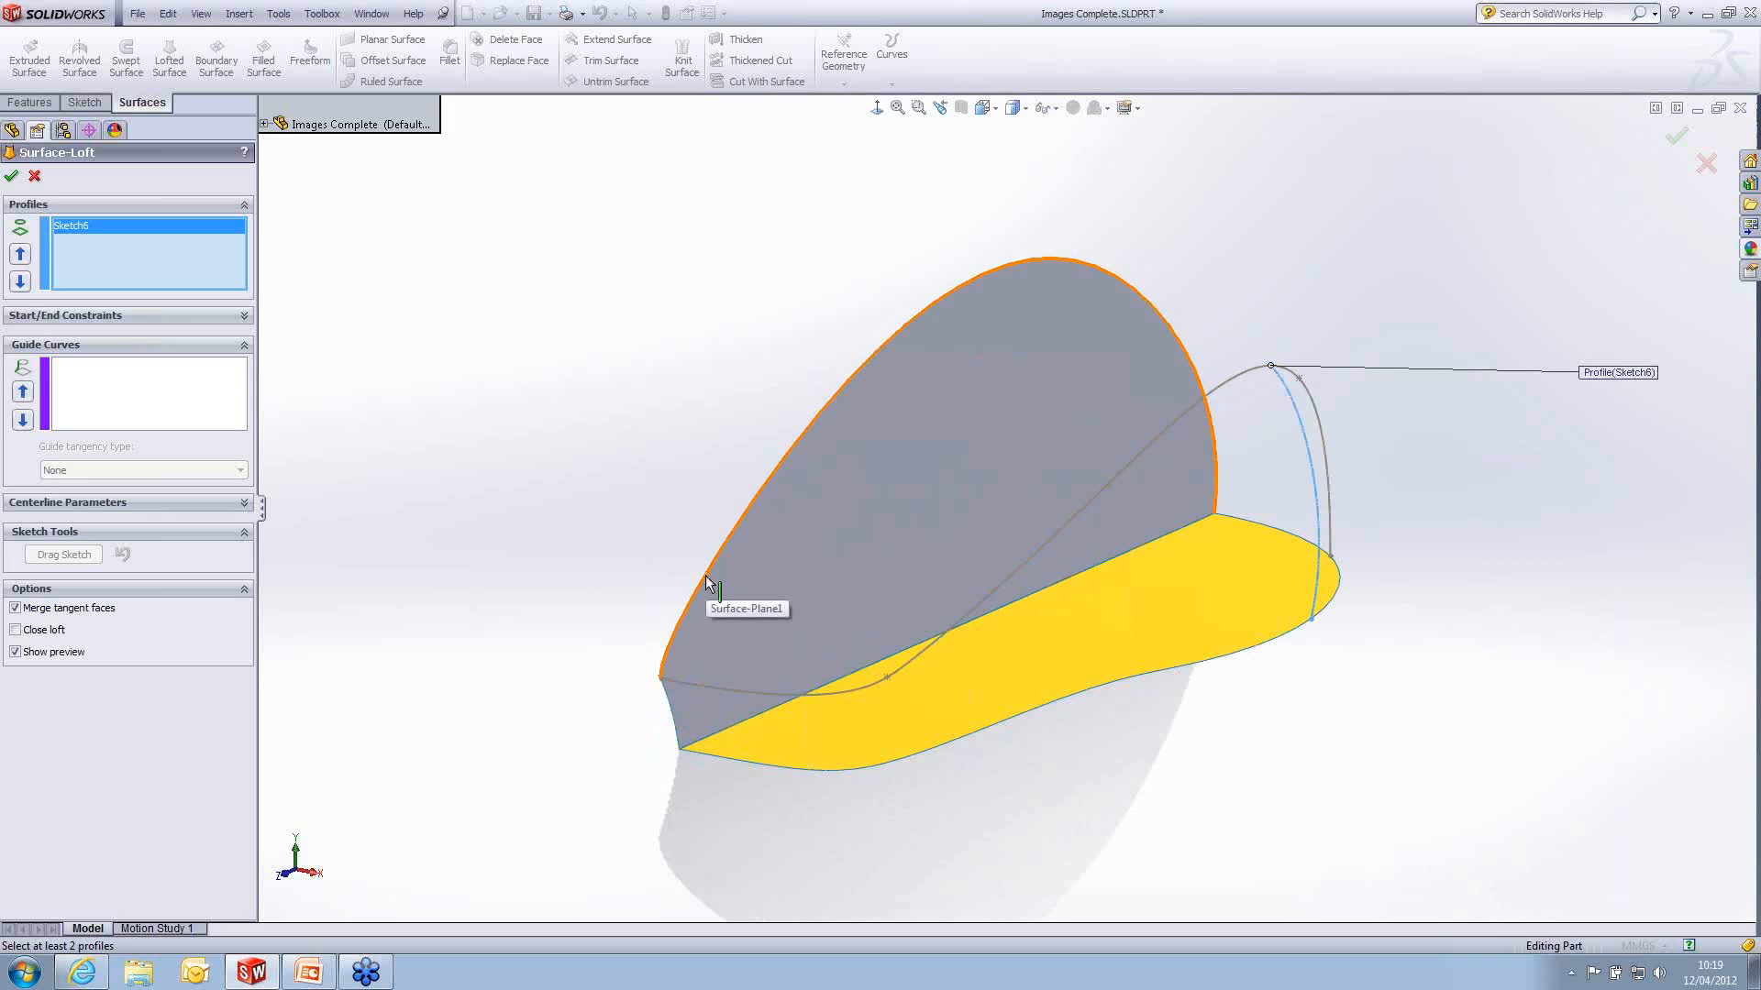
click(673, 723)
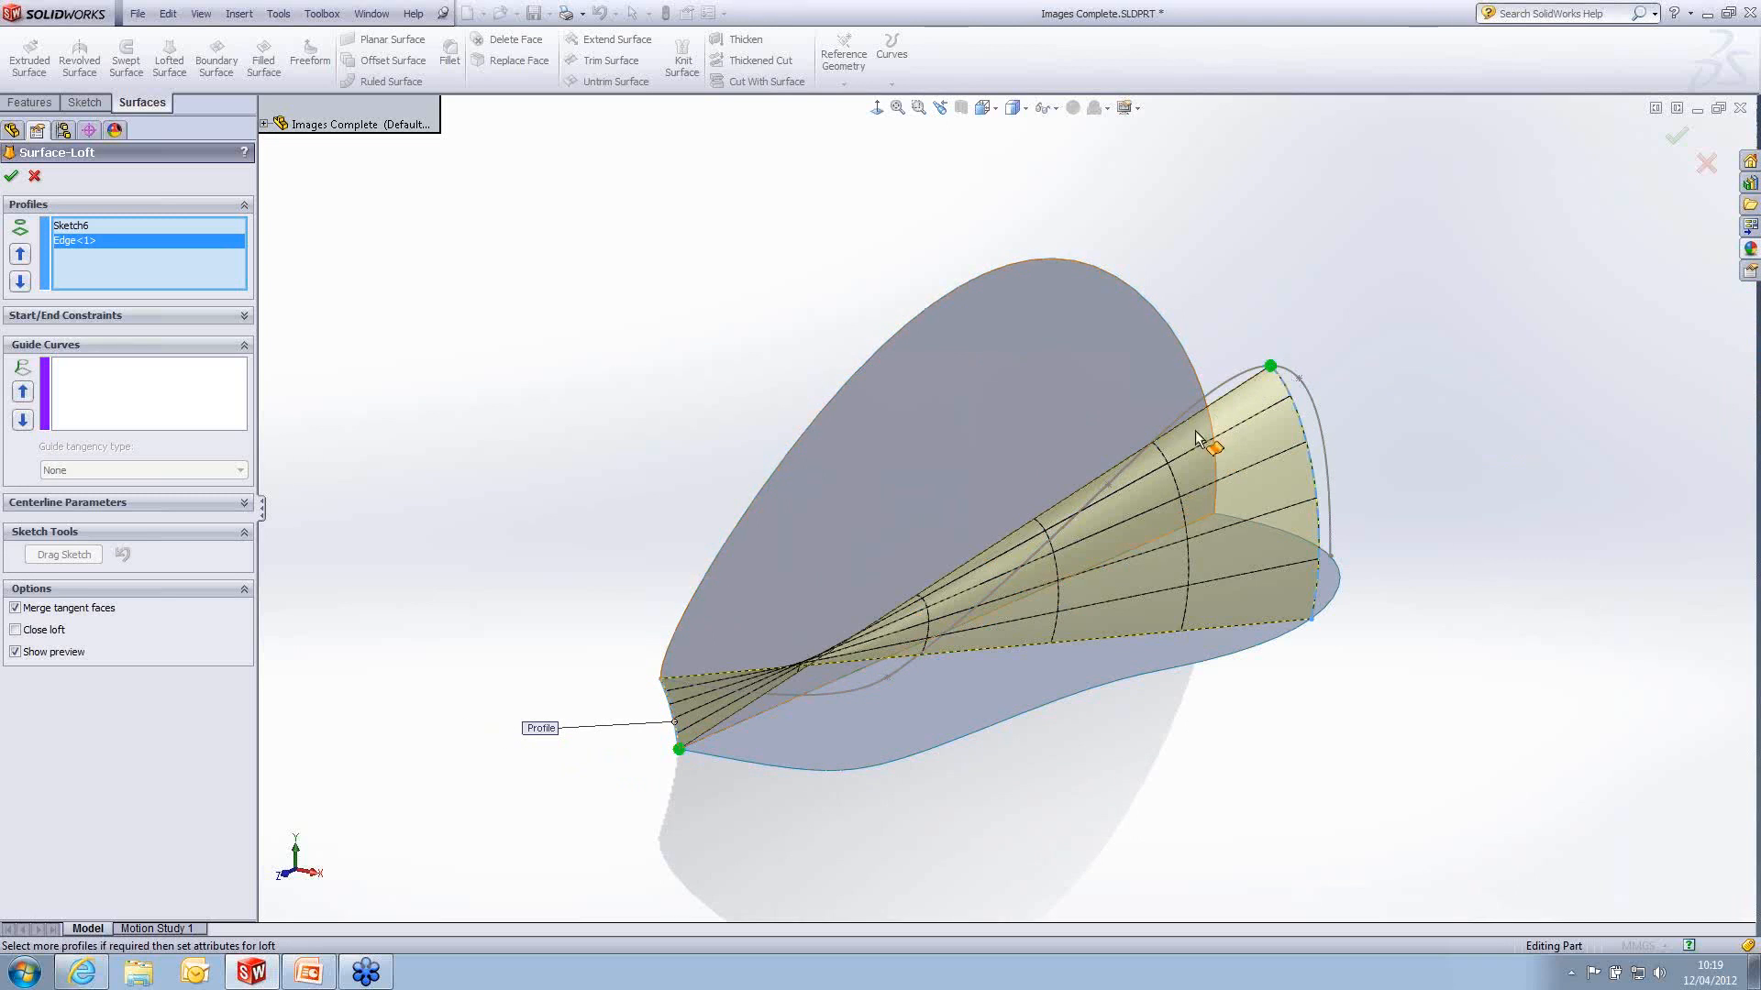
drag(680, 748, 670, 677)
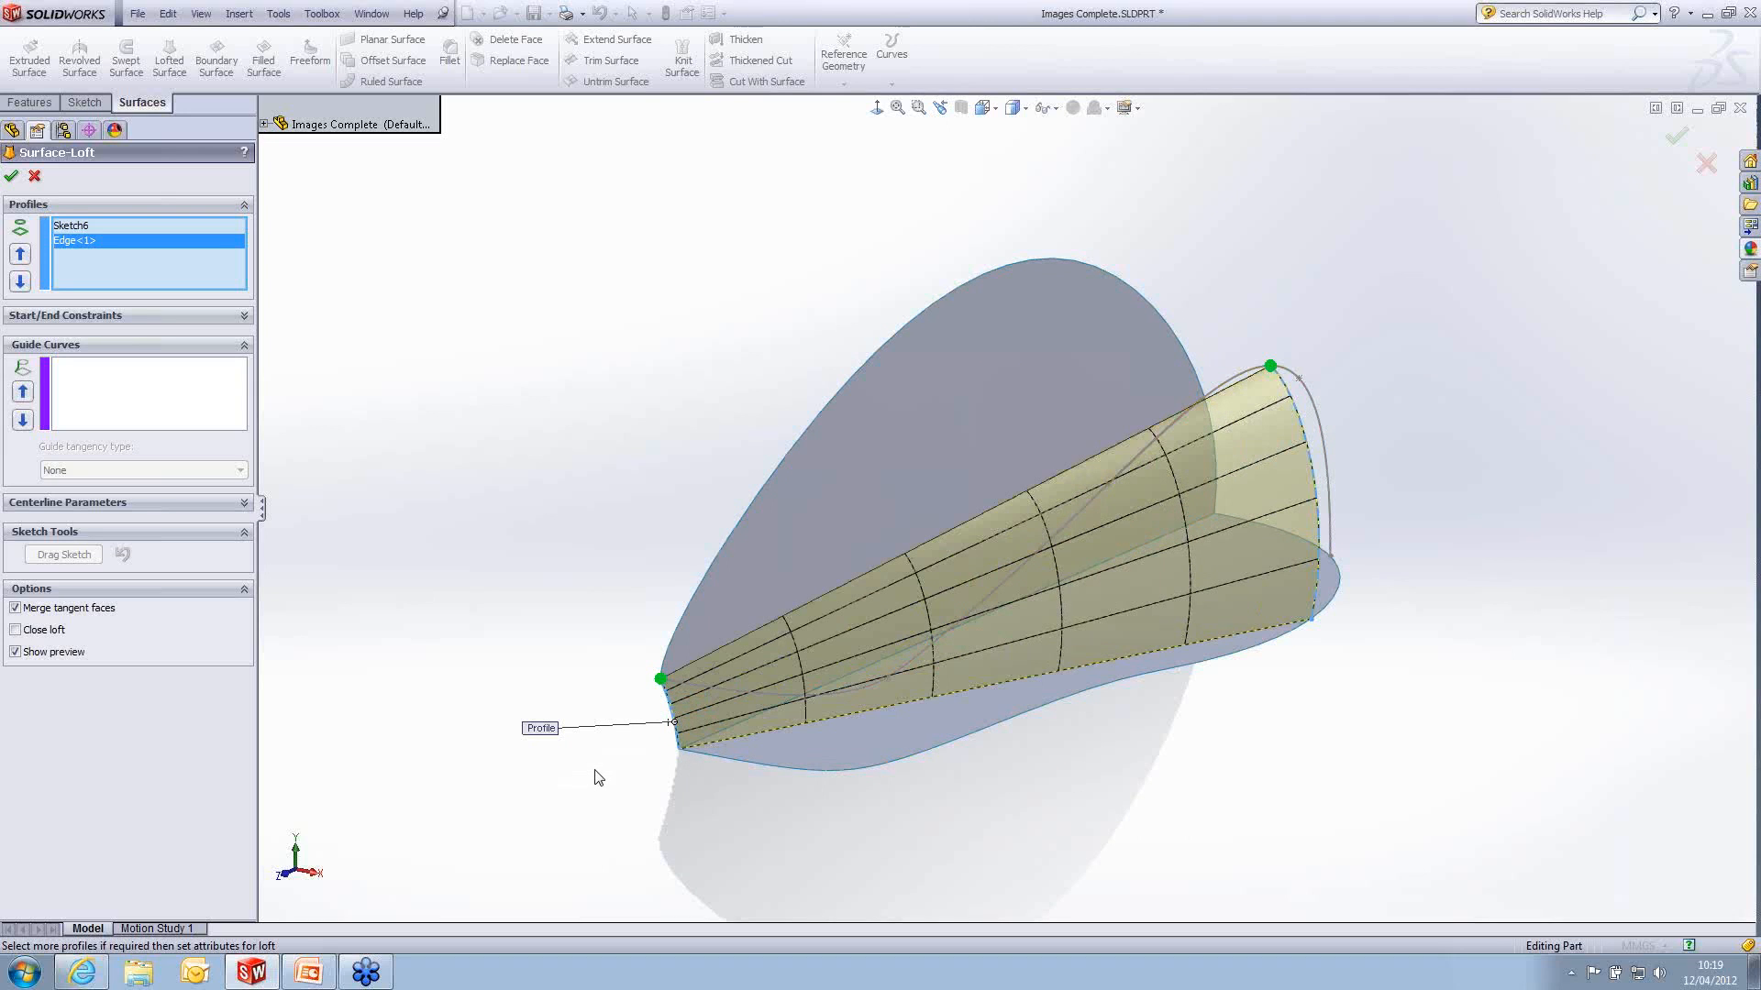
- Add the bottom surface's outer edge and 3DSketch1 as guide curves, complete the loft and inspect the resulting side surface
click(118, 394)
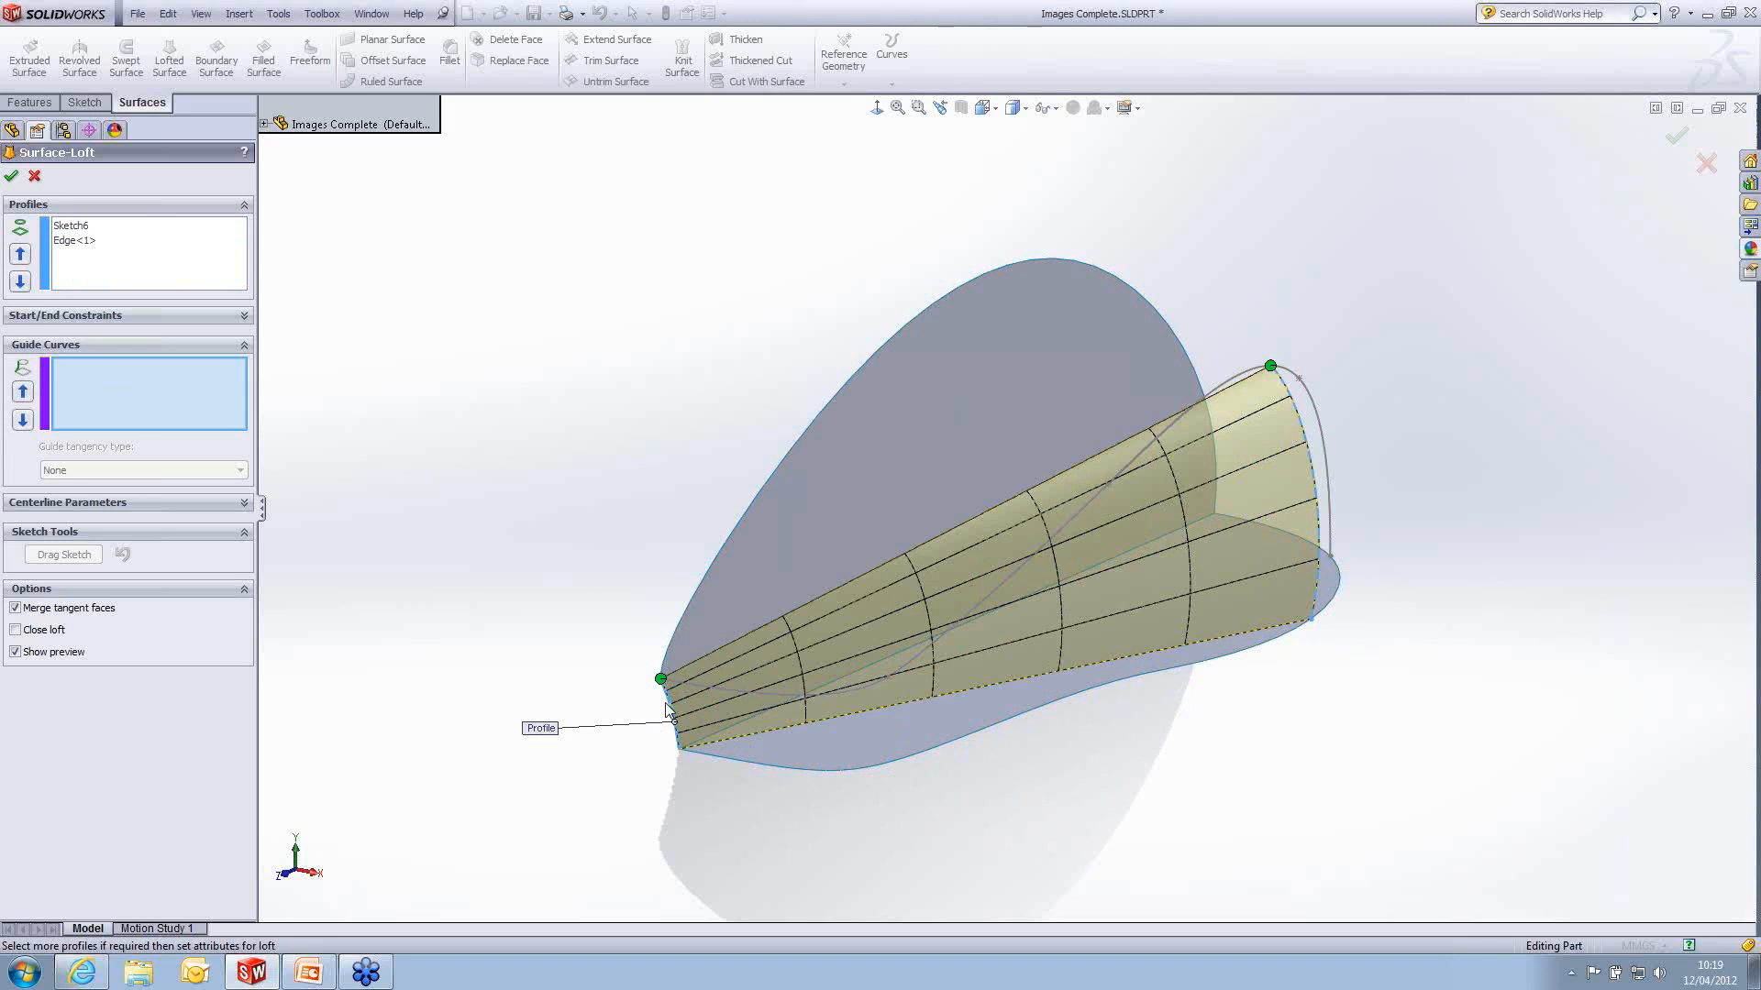
click(1263, 650)
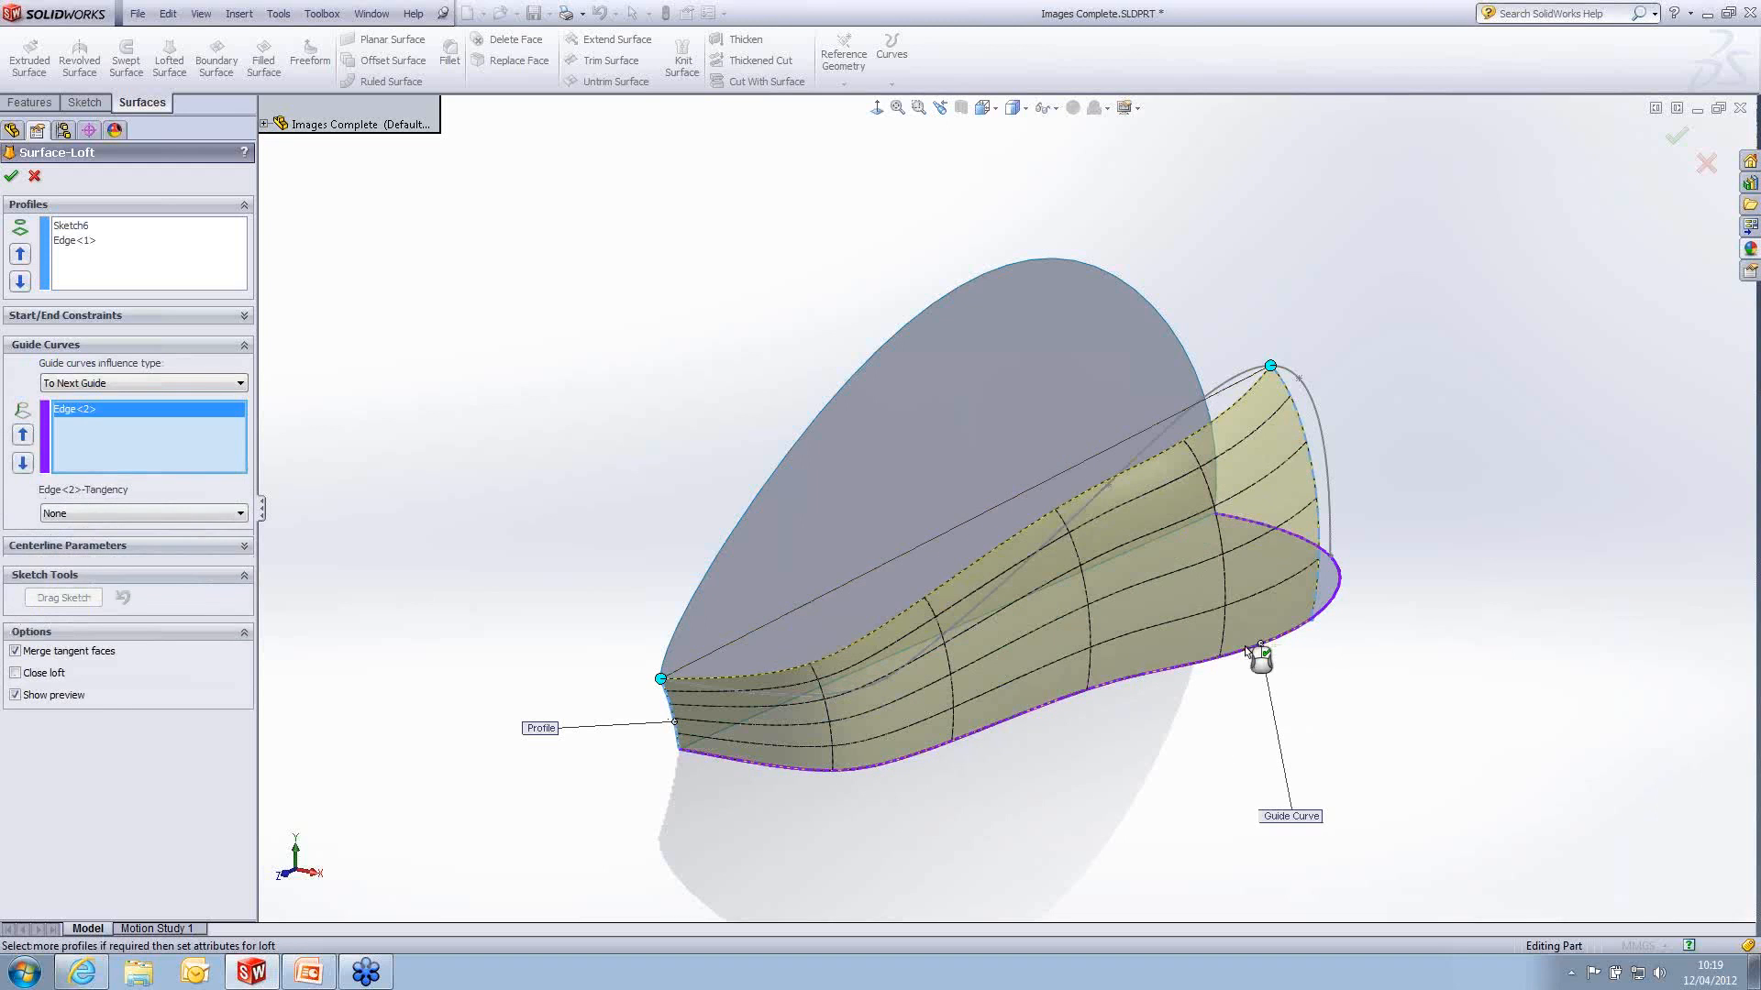
click(1225, 383)
middle_drag(1329, 537, 1375, 665)
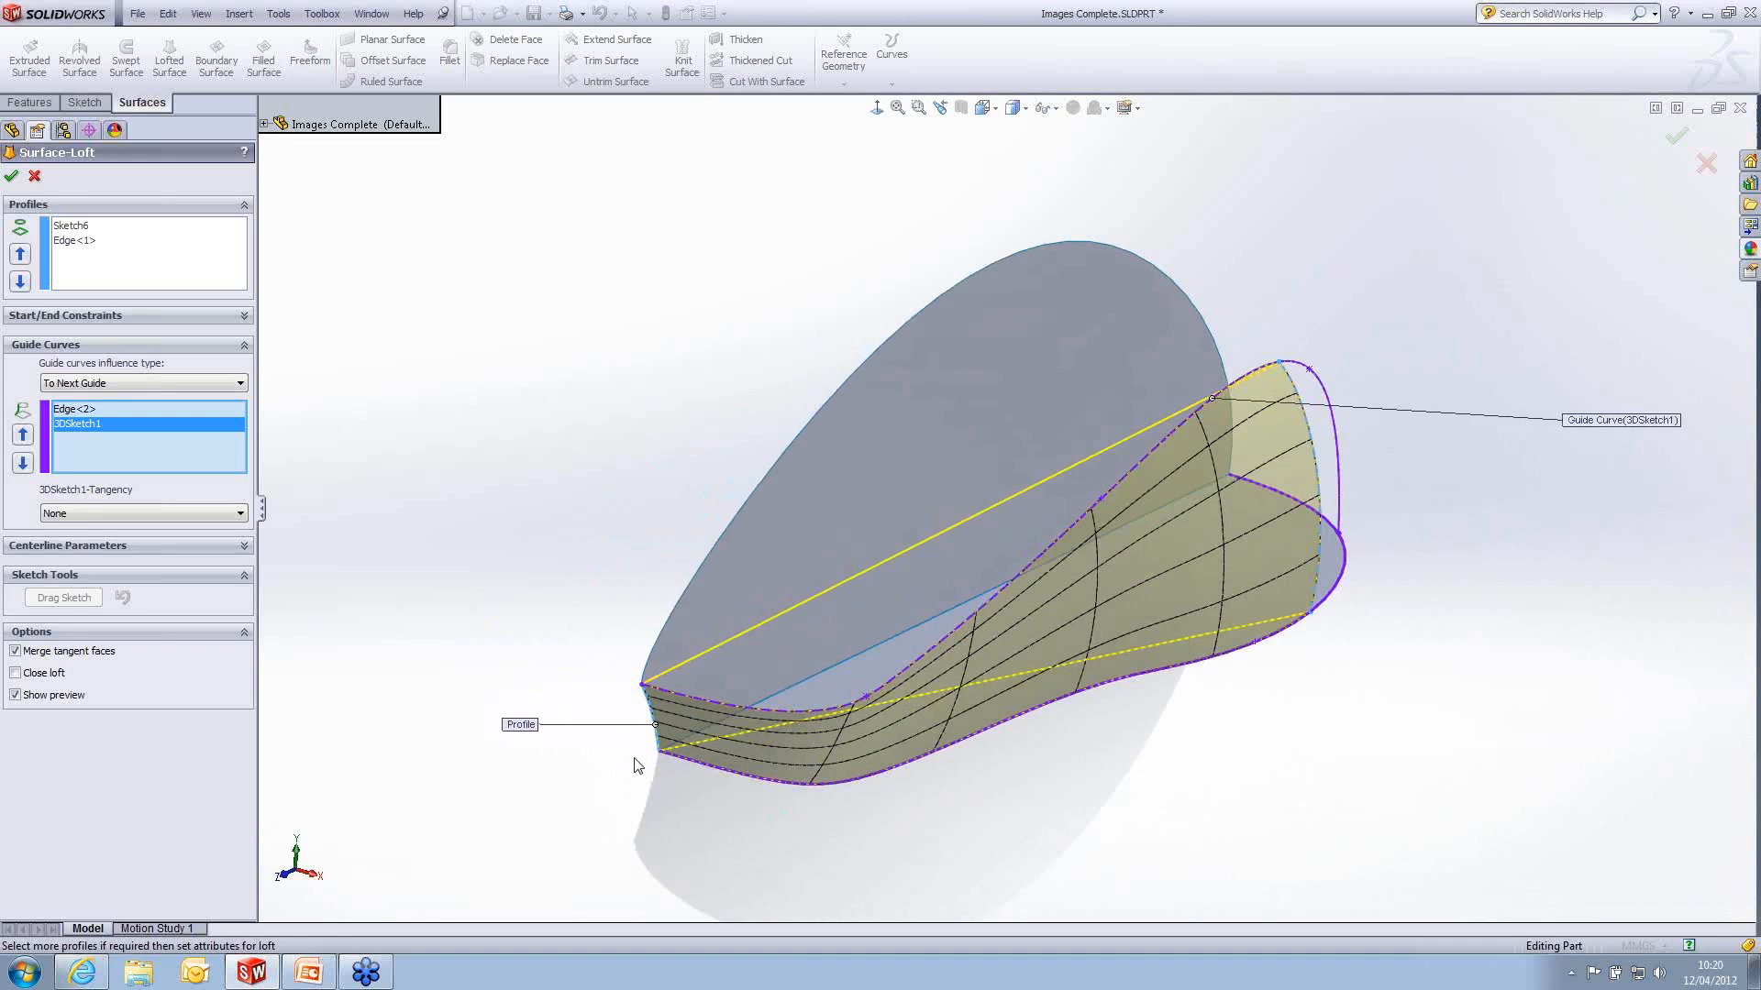
click(11, 177)
middle_drag(1183, 668, 1074, 660)
scroll(1074, 660, down, 2)
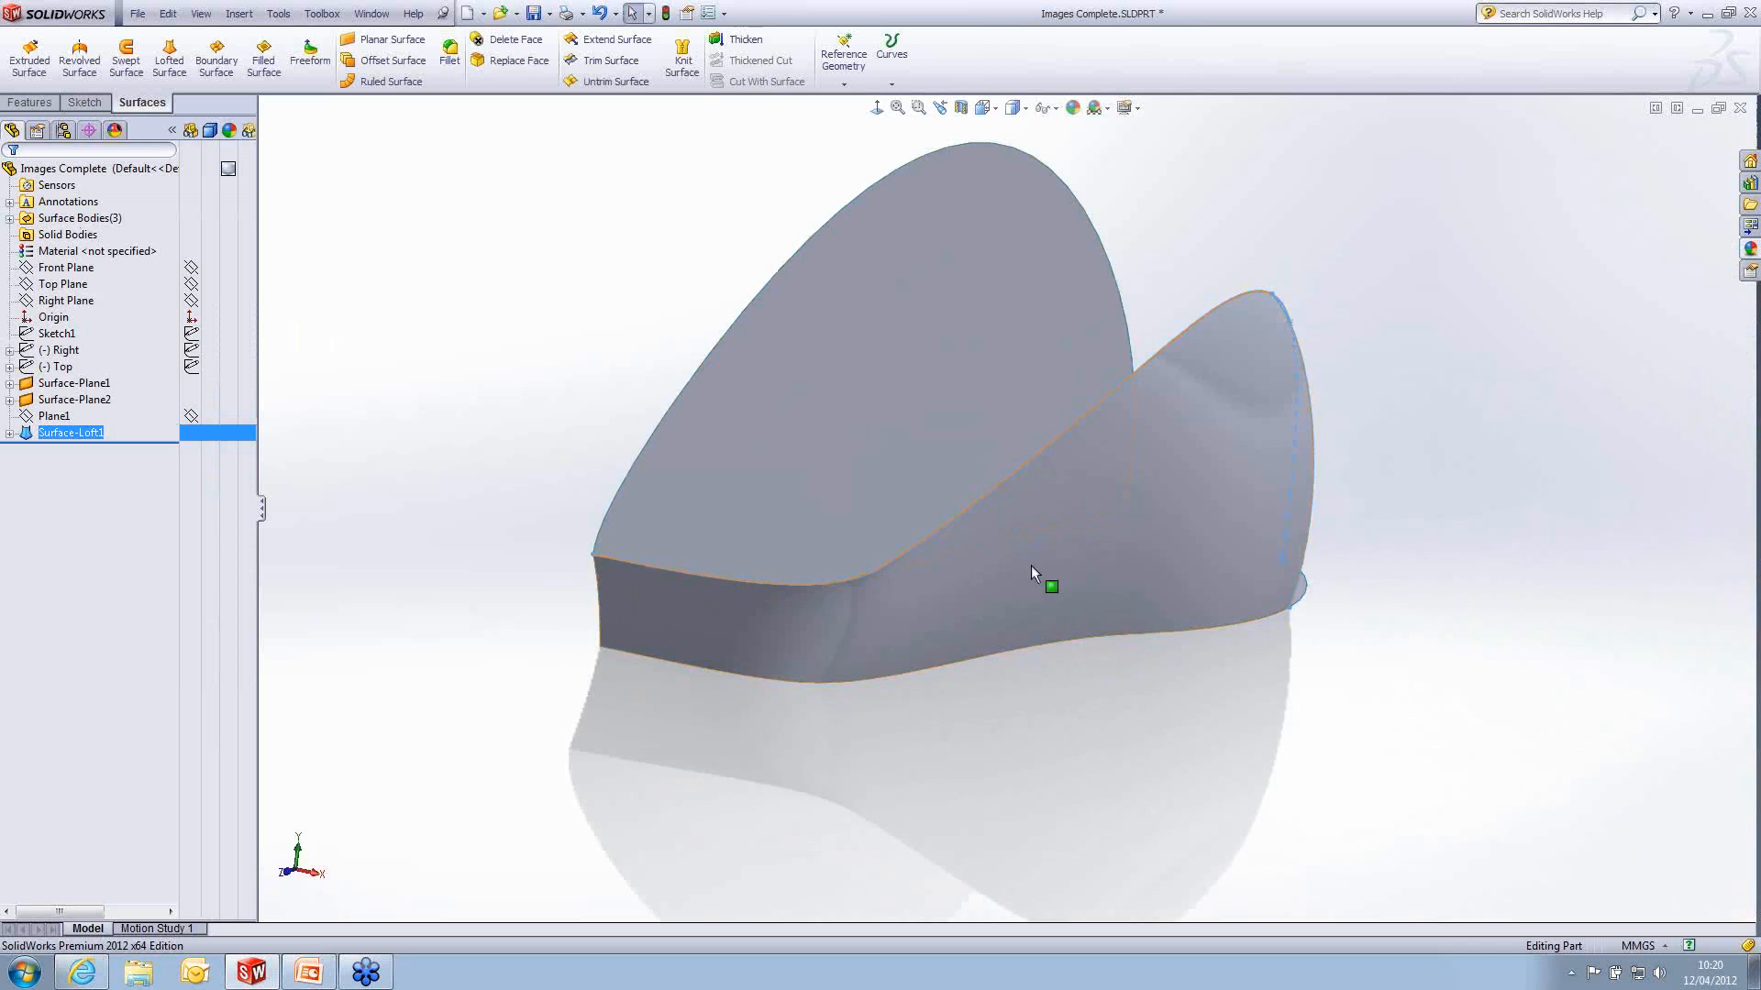
middle_drag(1031, 565, 1006, 511)
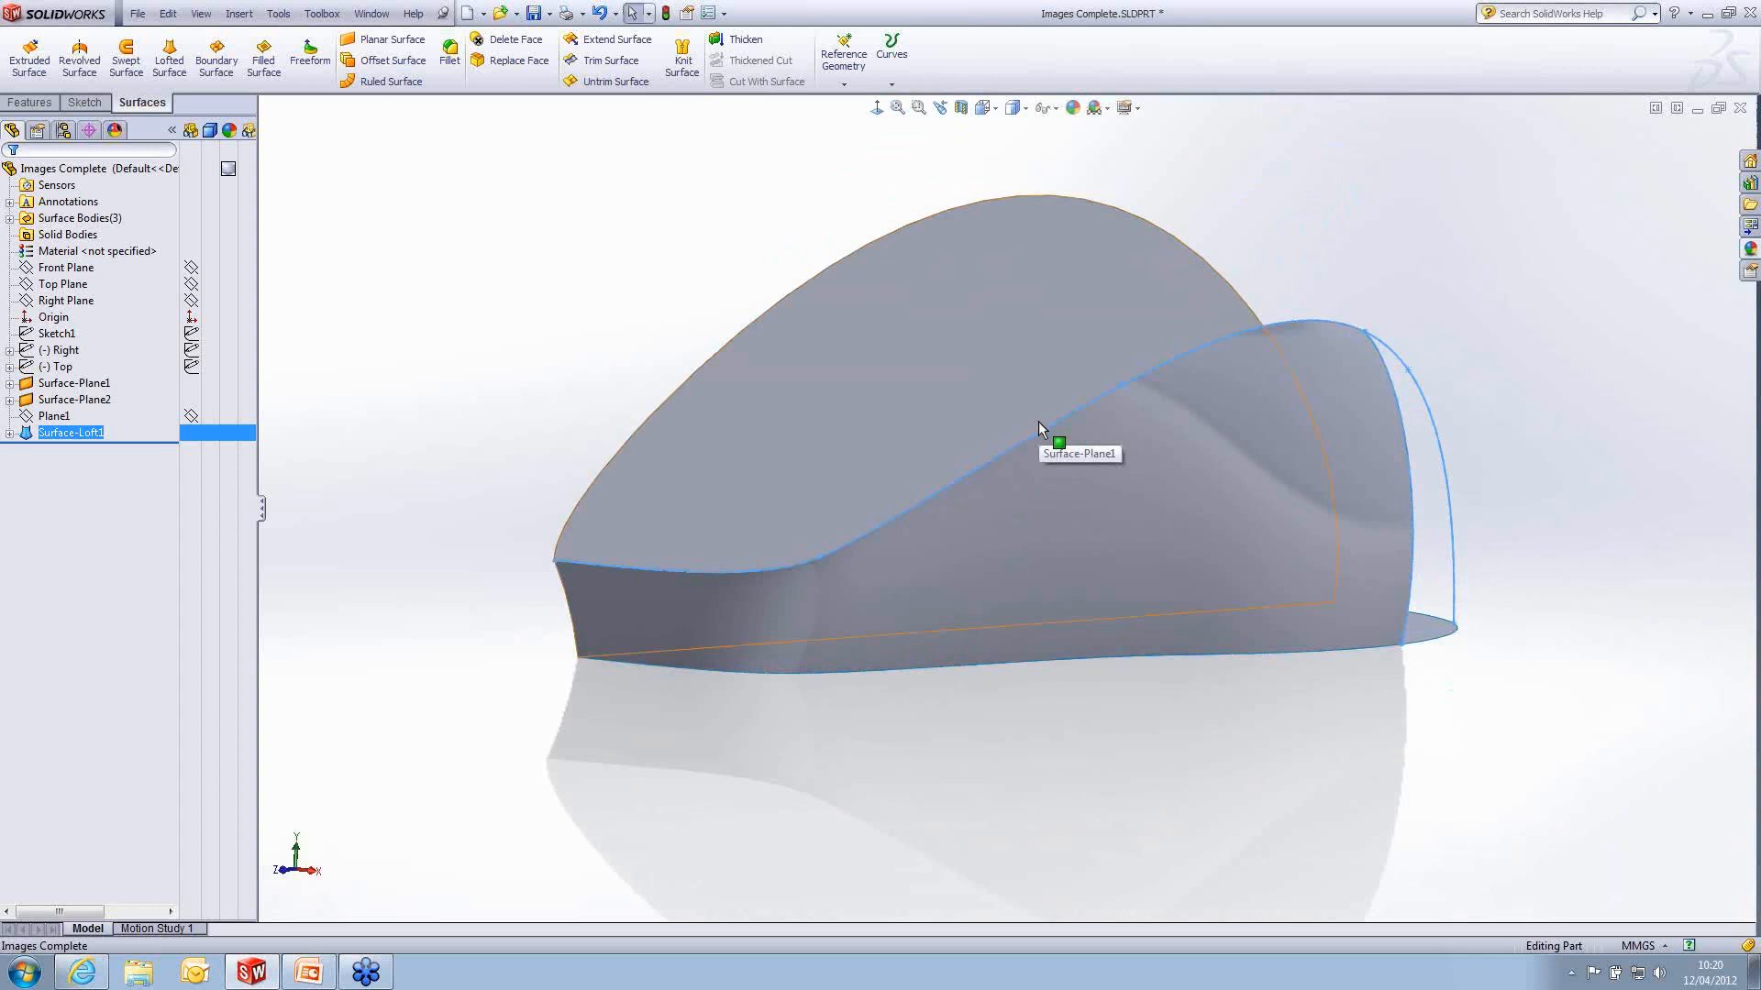
mouse_move(986, 618)
middle_down()
mouse_move(988, 561)
mouse_move(833, 523)
mouse_move(785, 576)
mouse_move(700, 538)
mouse_move(1026, 504)
mouse_move(1026, 483)
mouse_move(975, 477)
mouse_move(982, 532)
mouse_move(935, 578)
mouse_move(971, 620)
middle_up()
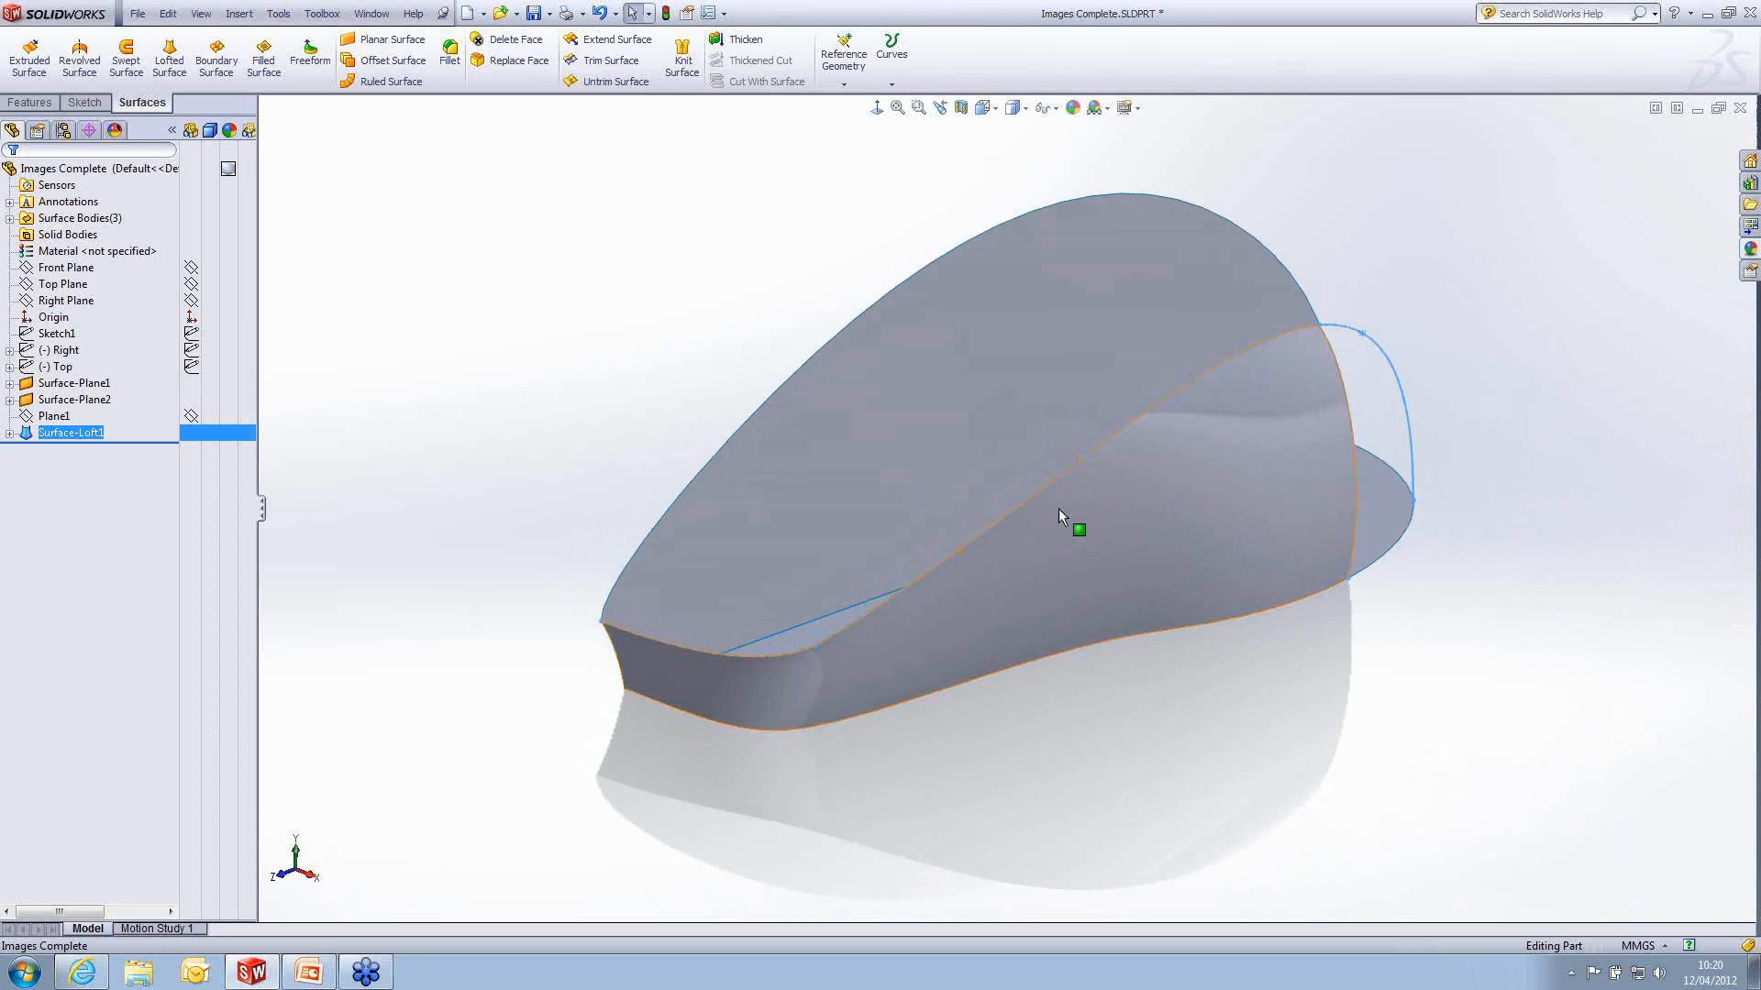
click(1237, 716)
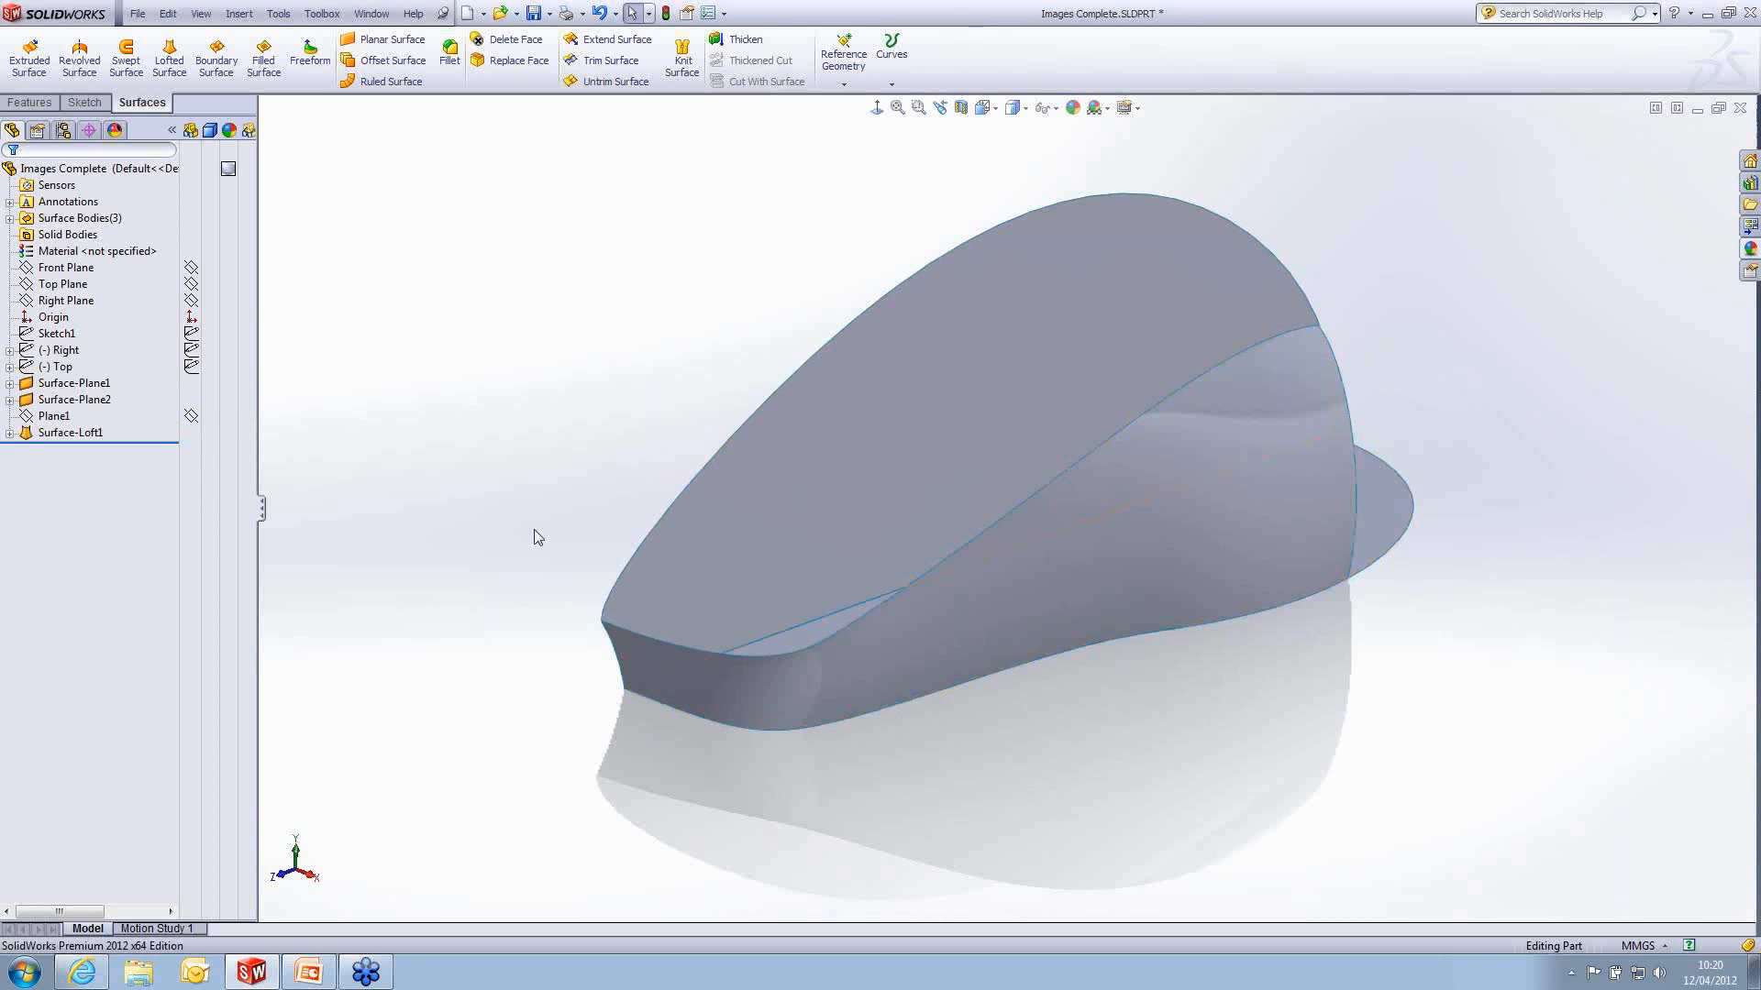
- Create a reference plane parallel to the Front Plane, offset 30 mm towards the mouse's narrow end
click(68, 270)
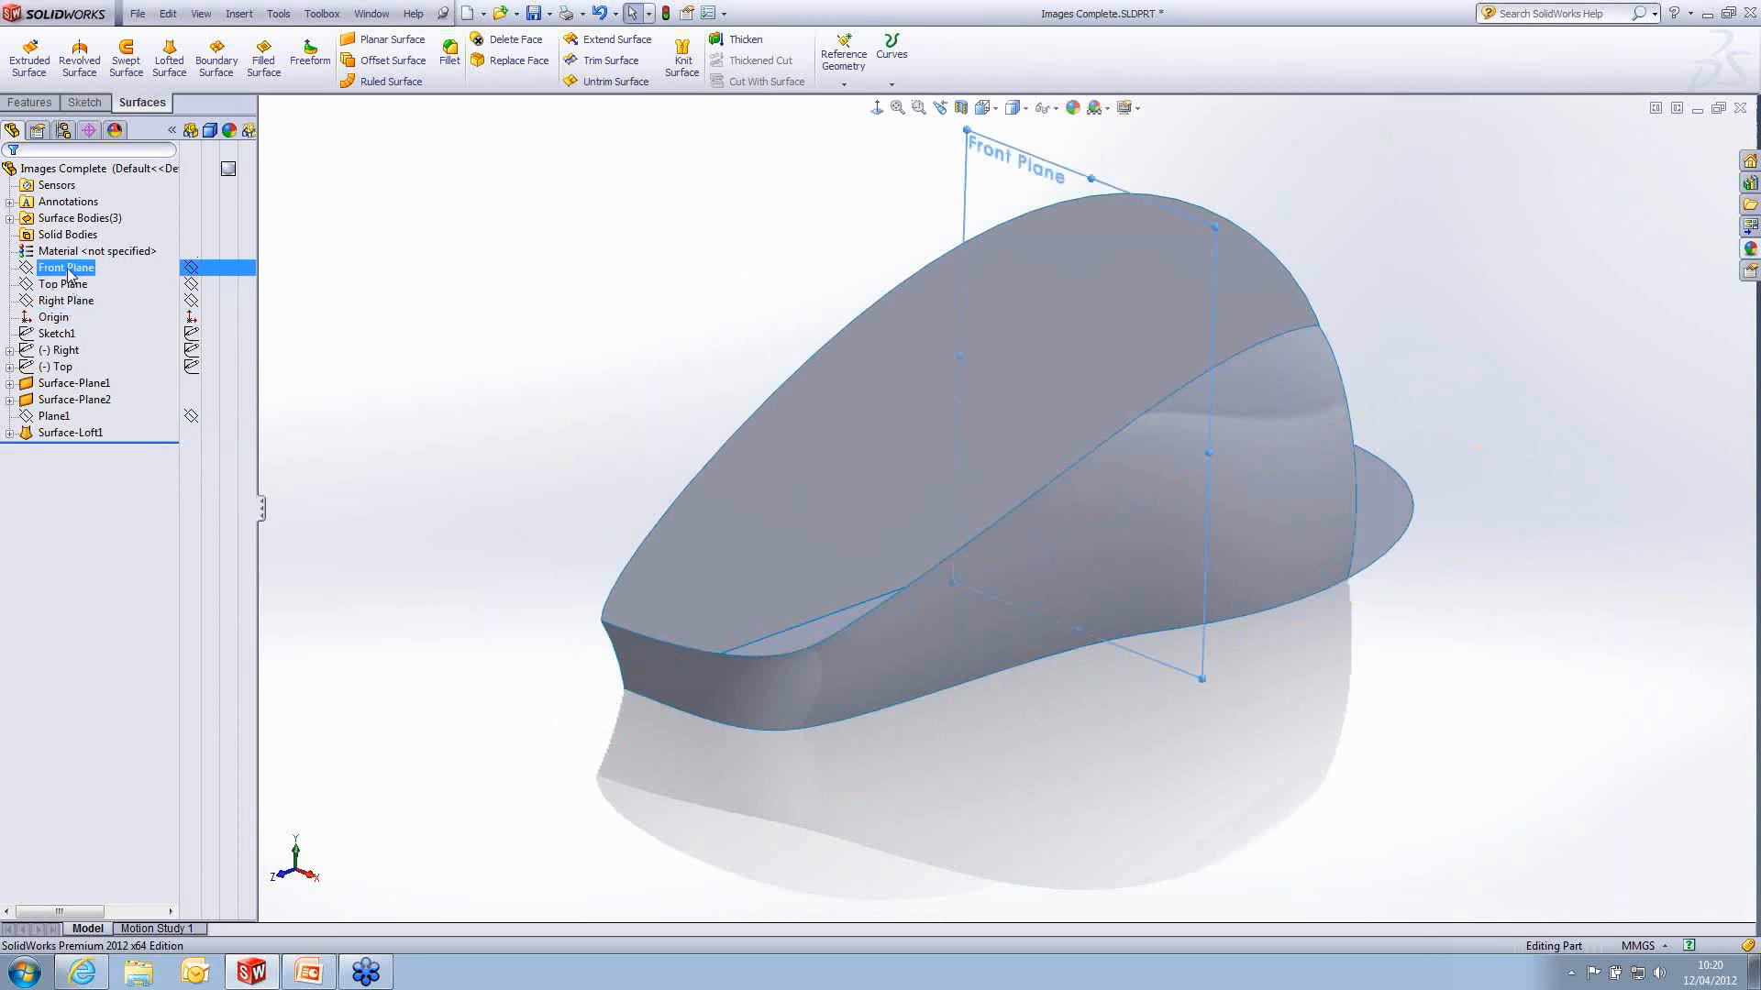
ctrl+drag(1016, 157, 829, 245)
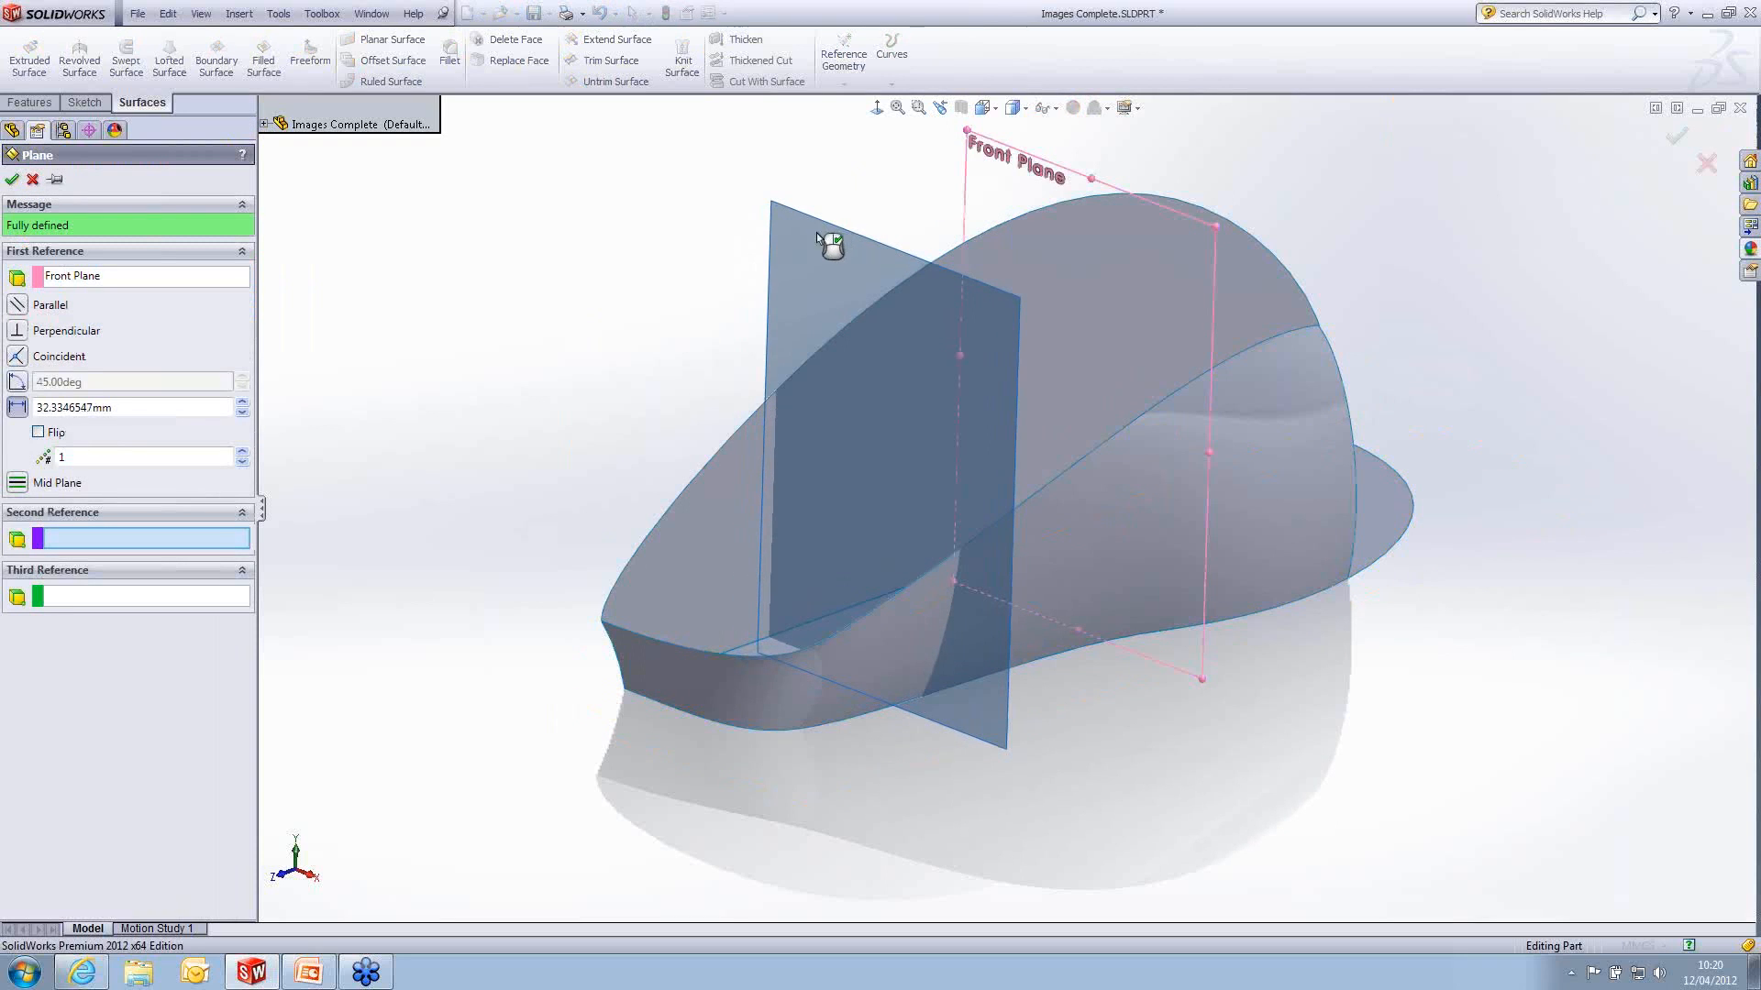
double_click(116, 406)
text(30)
key(Return)
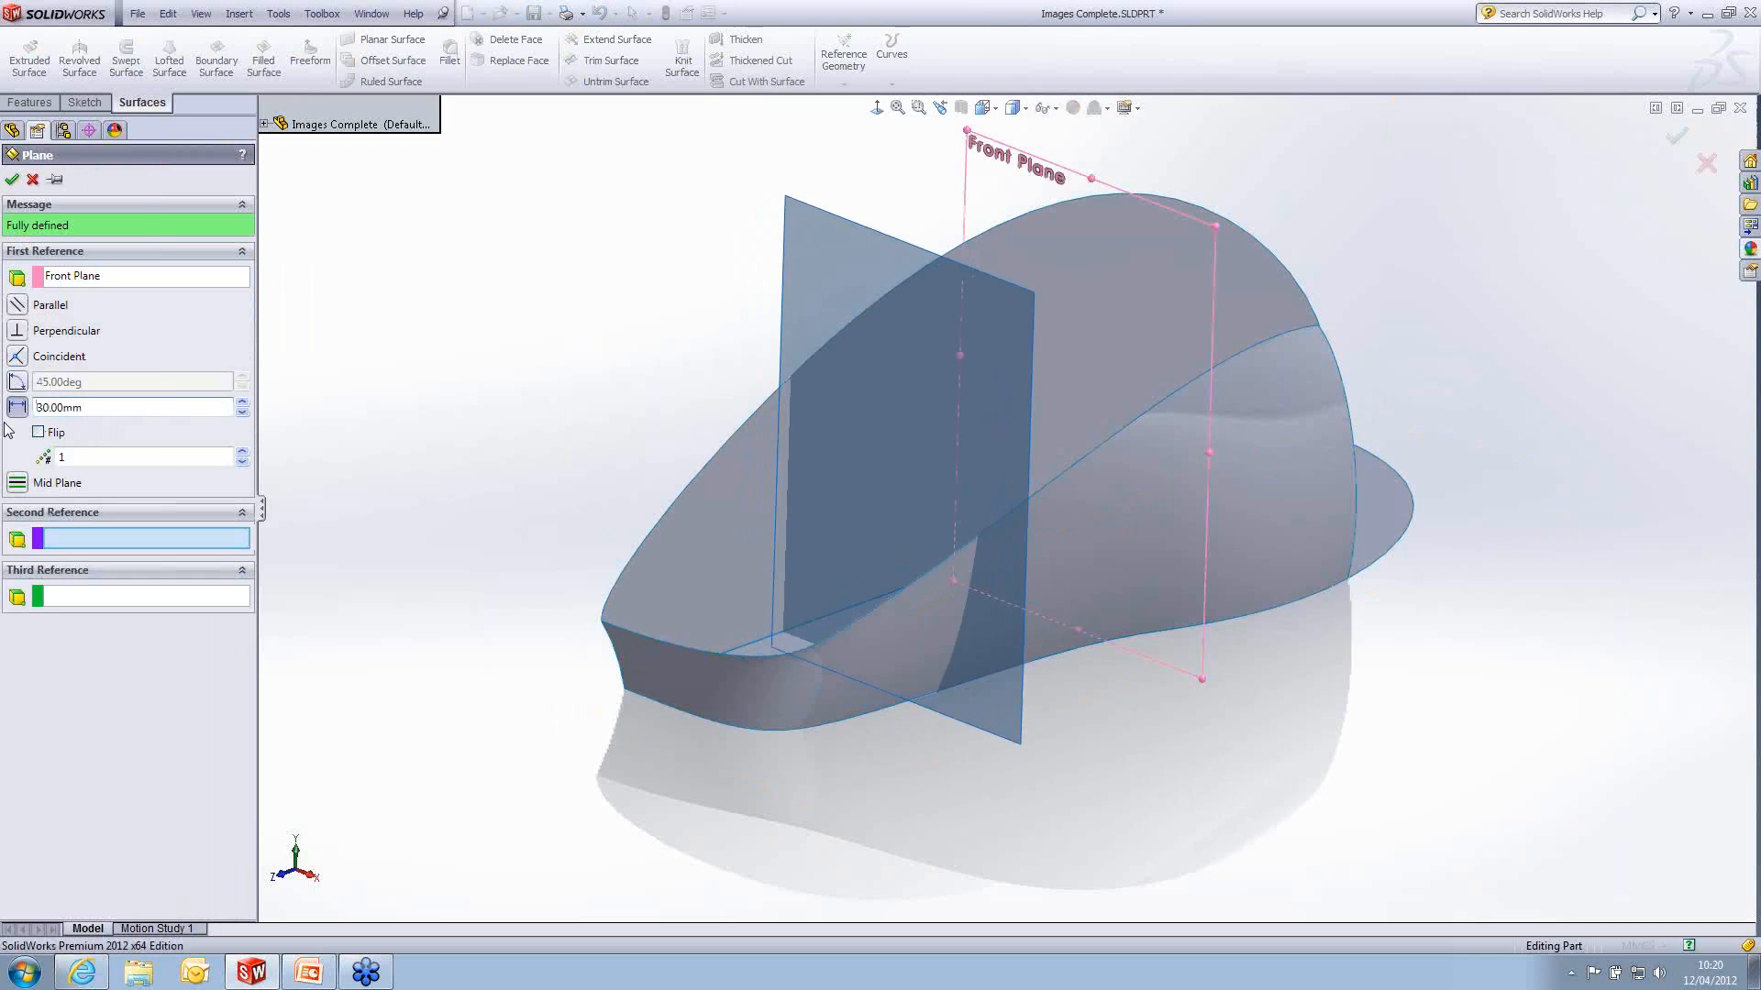
click(12, 179)
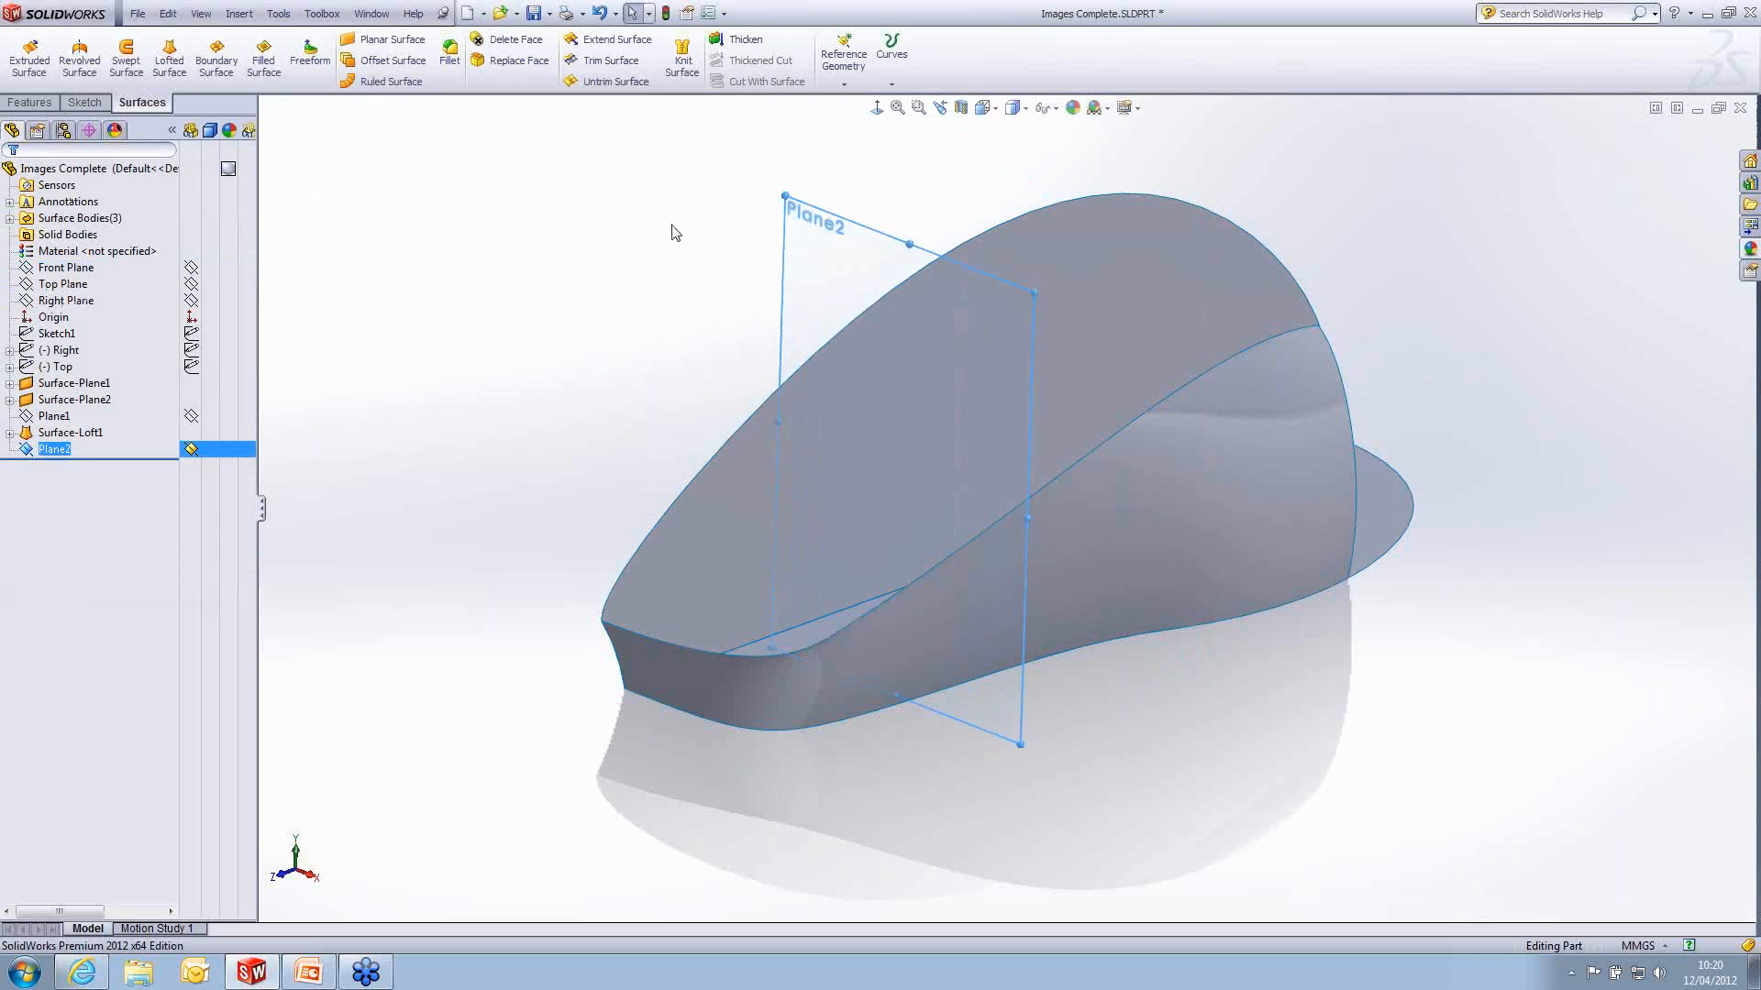
click(675, 257)
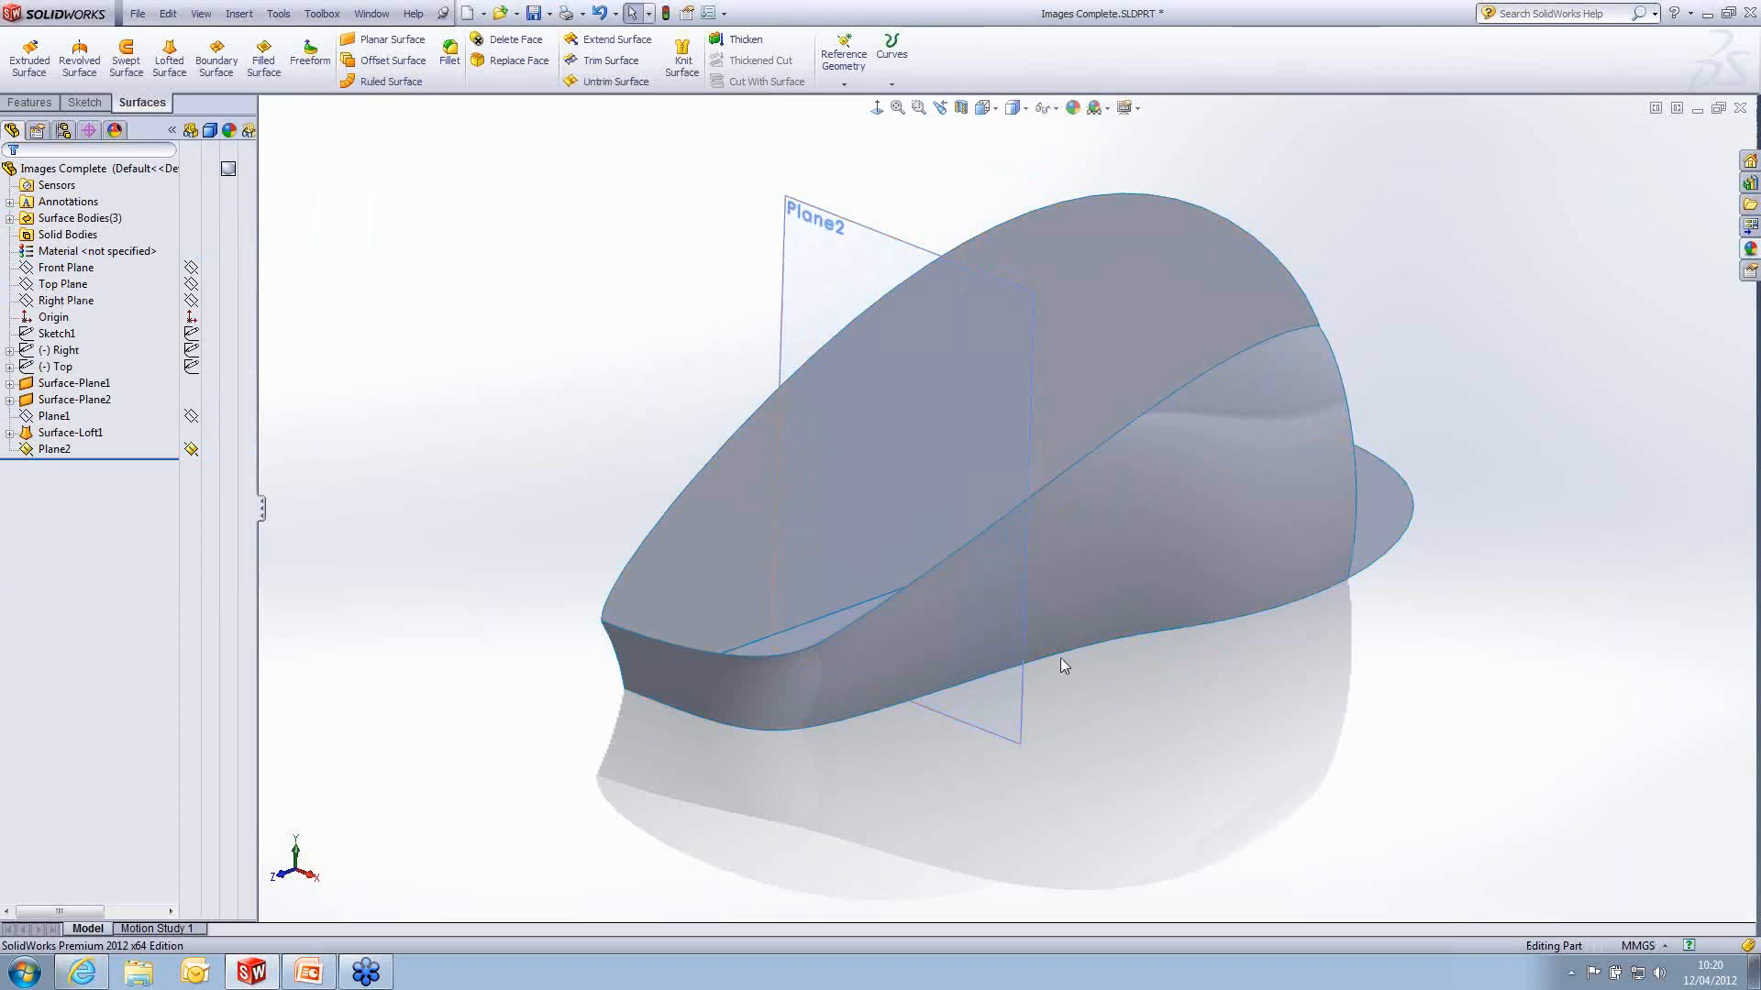
- Try to add a loft section to the side surface with the selected-plane option, leaving the plane unset
right_click(1068, 573)
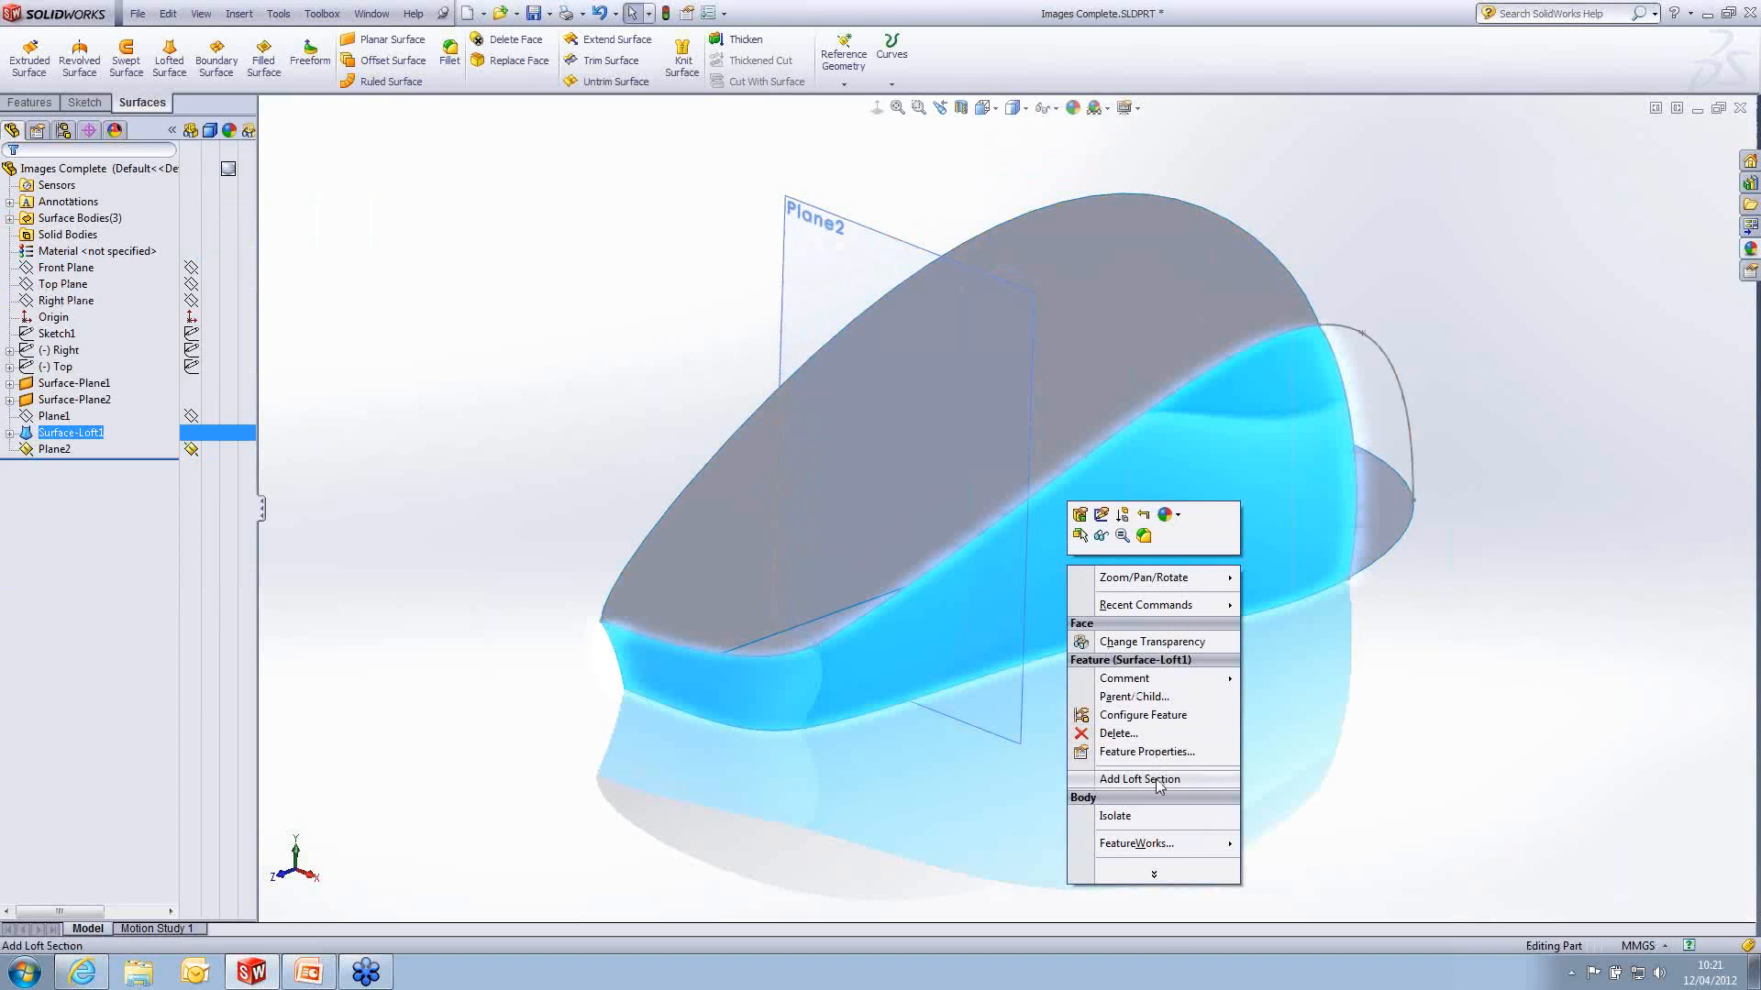
click(1202, 780)
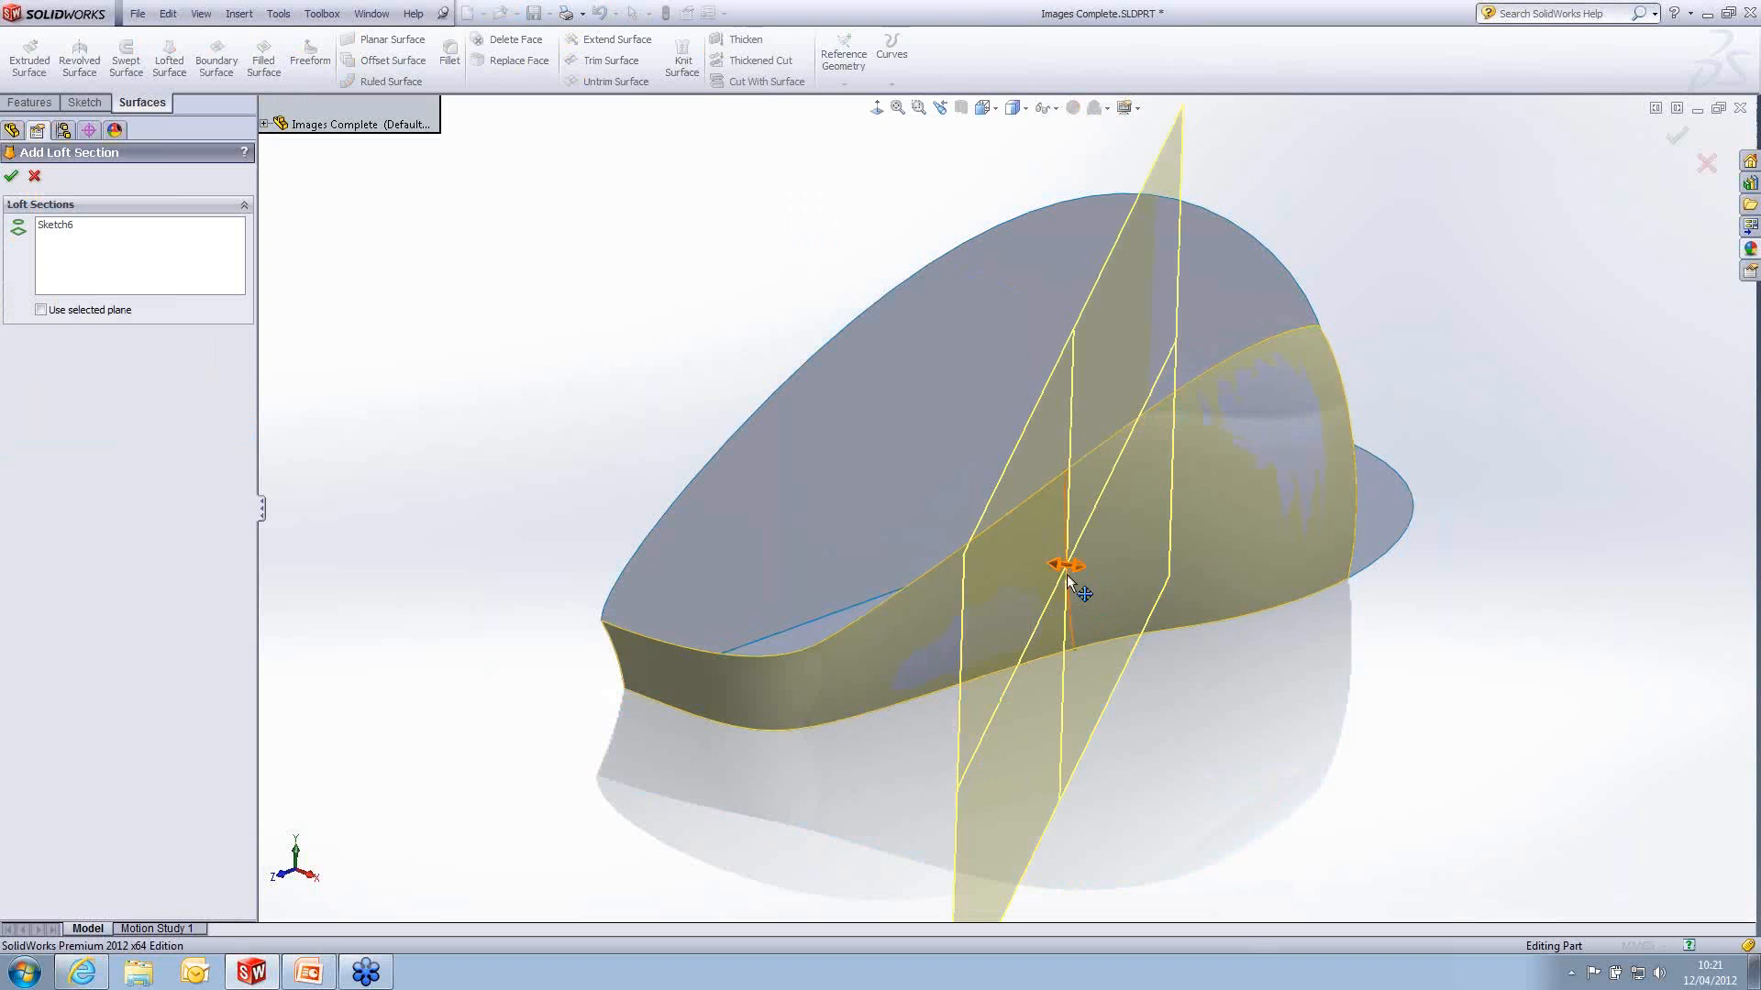
middle_drag(1165, 692, 1125, 691)
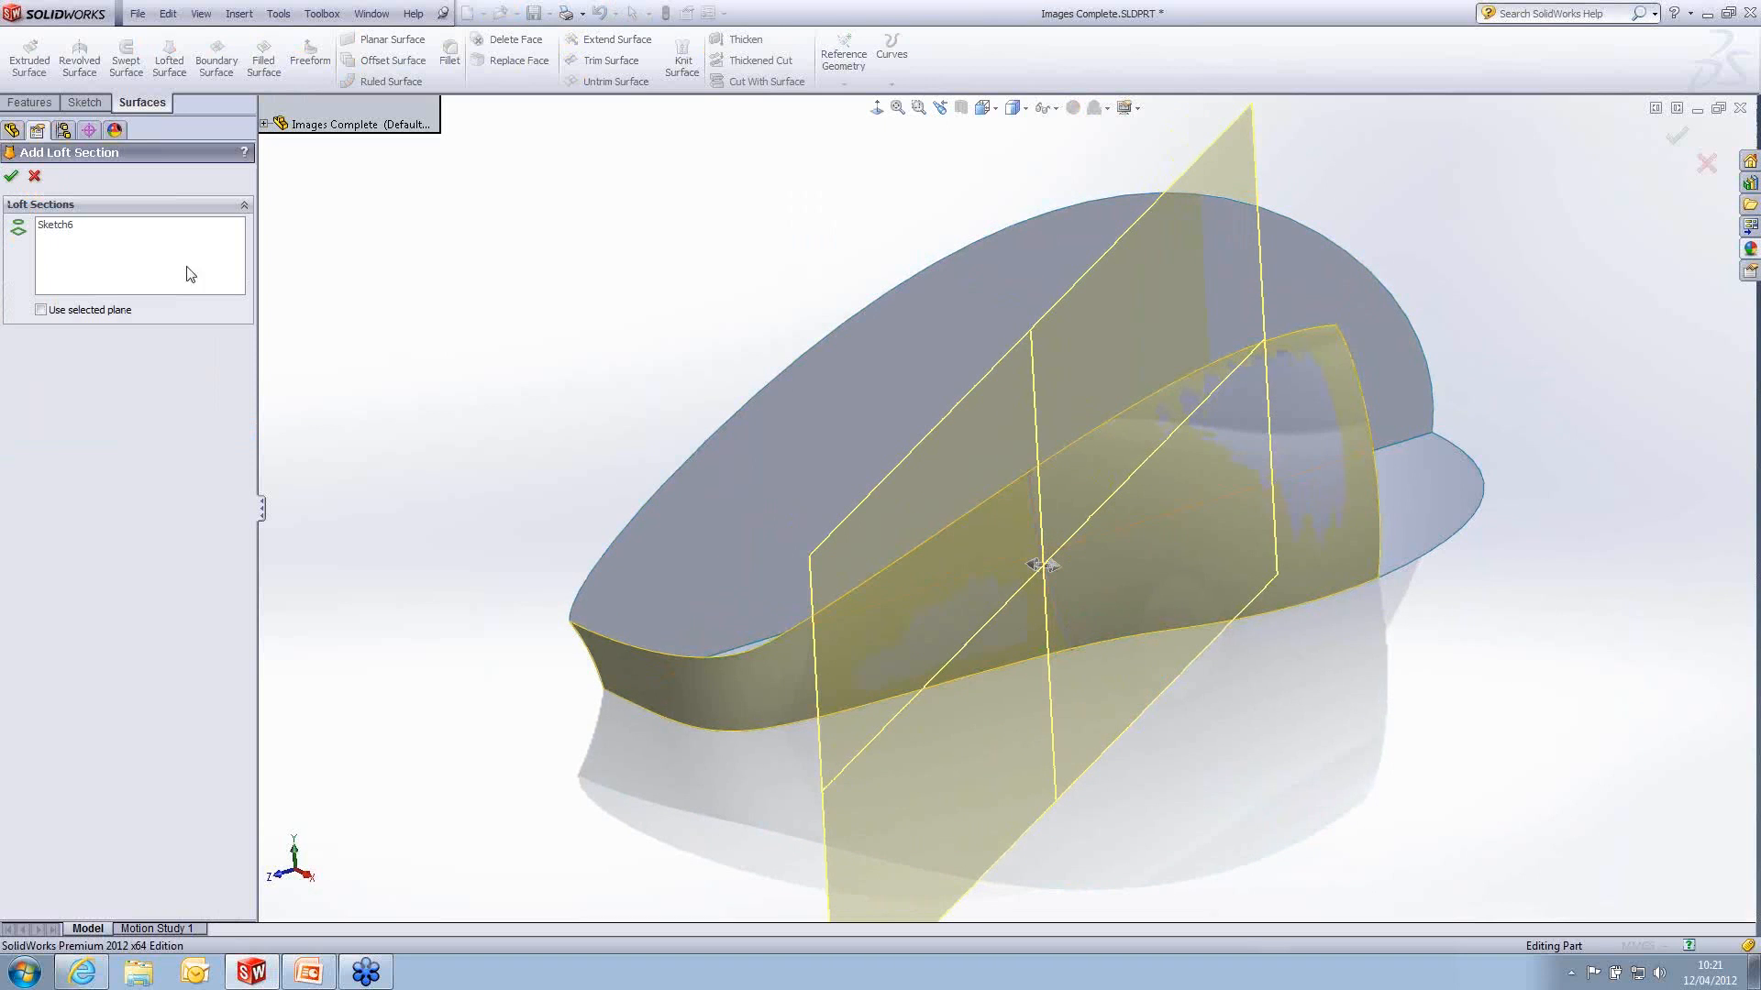
click(42, 310)
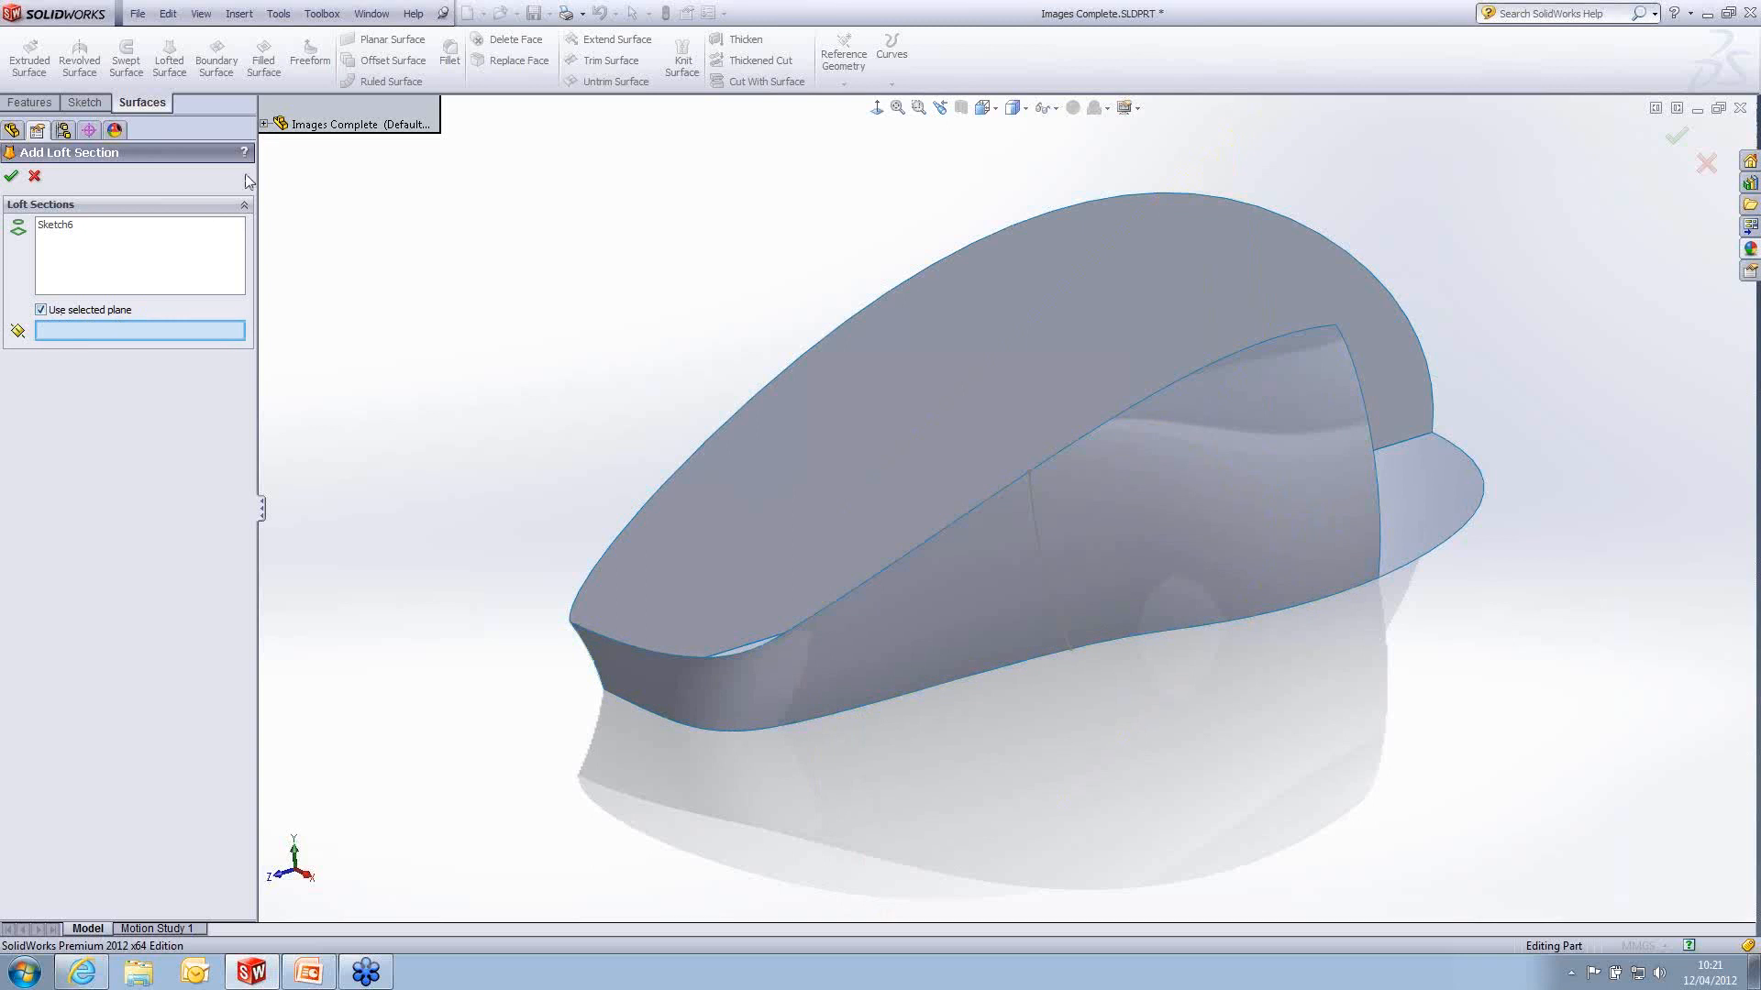
click(264, 123)
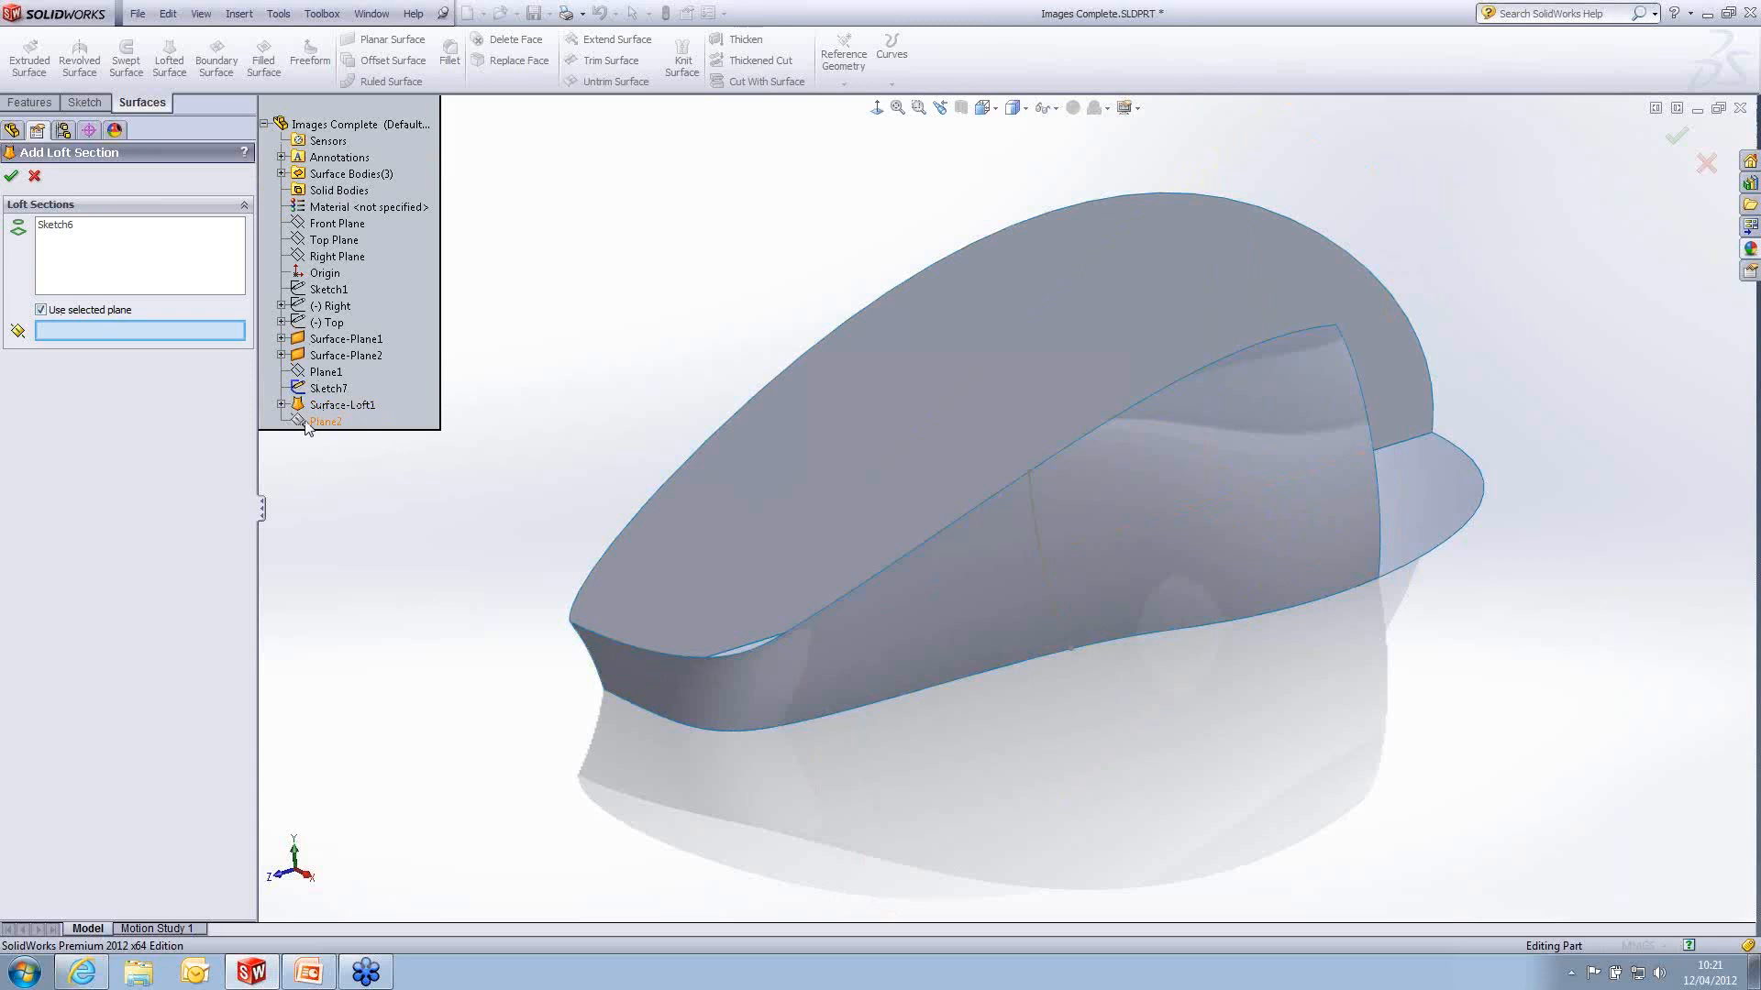
click(12, 177)
- Move Plane2 ahead of Surface-Loft1 in the feature order
click(58, 450)
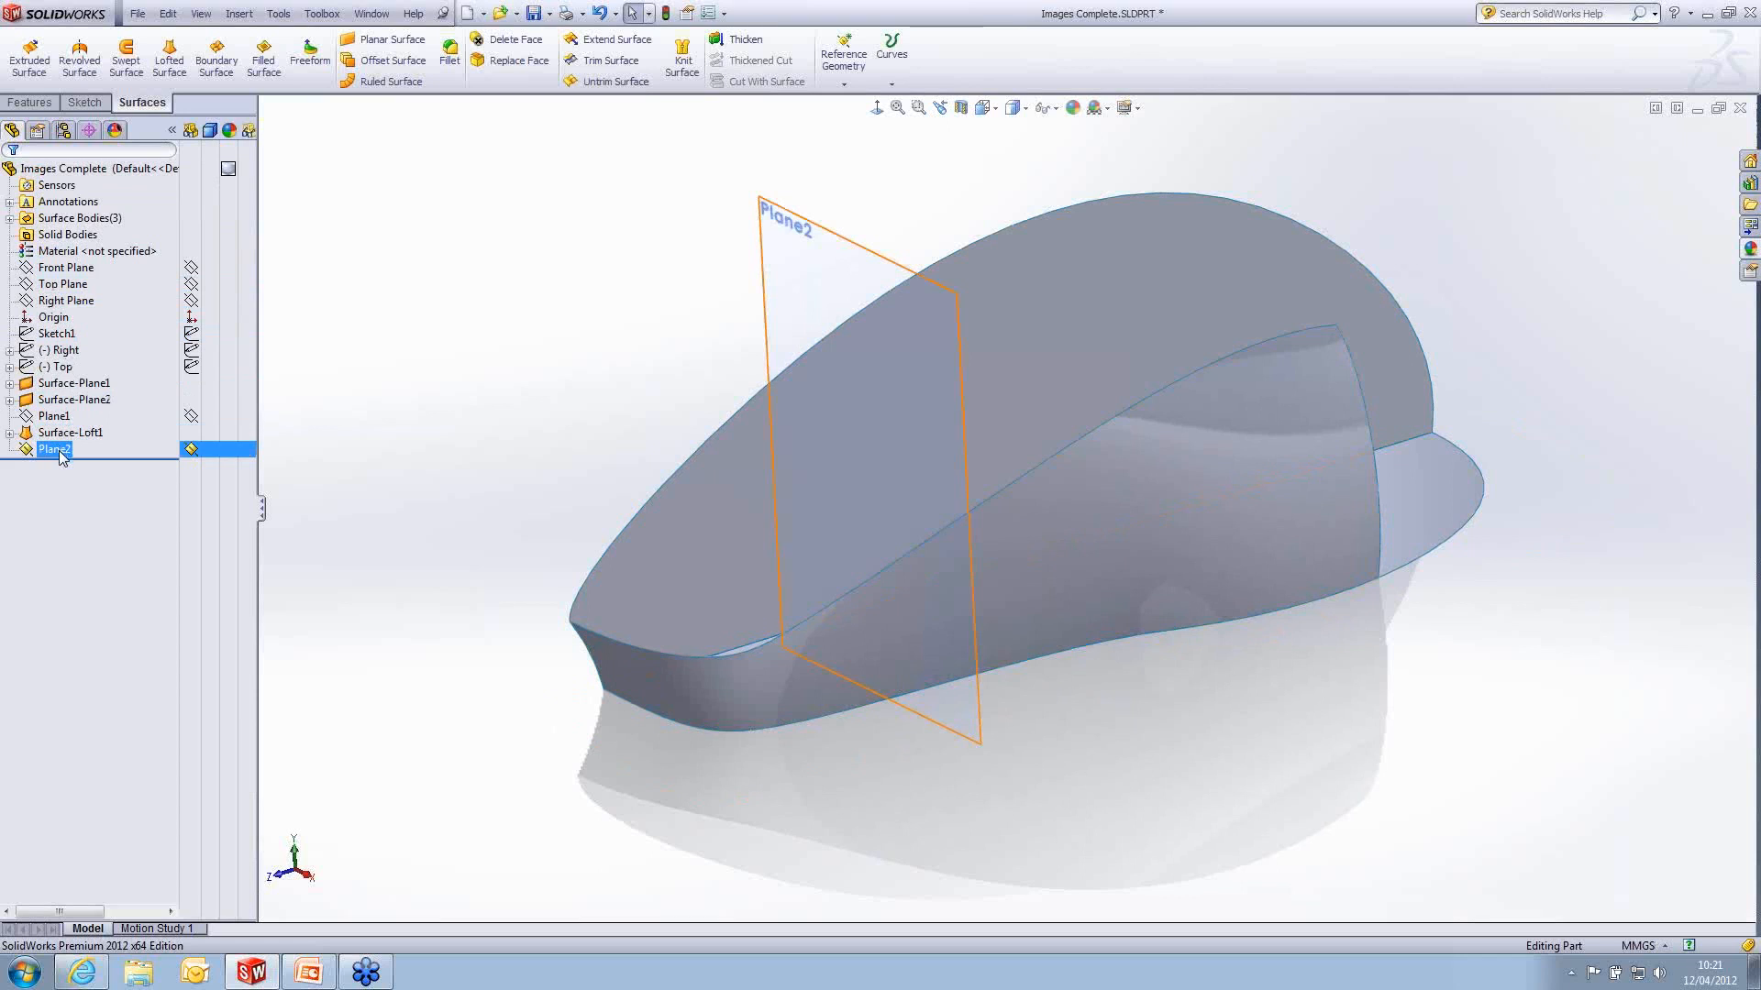
ctrl+click(53, 418)
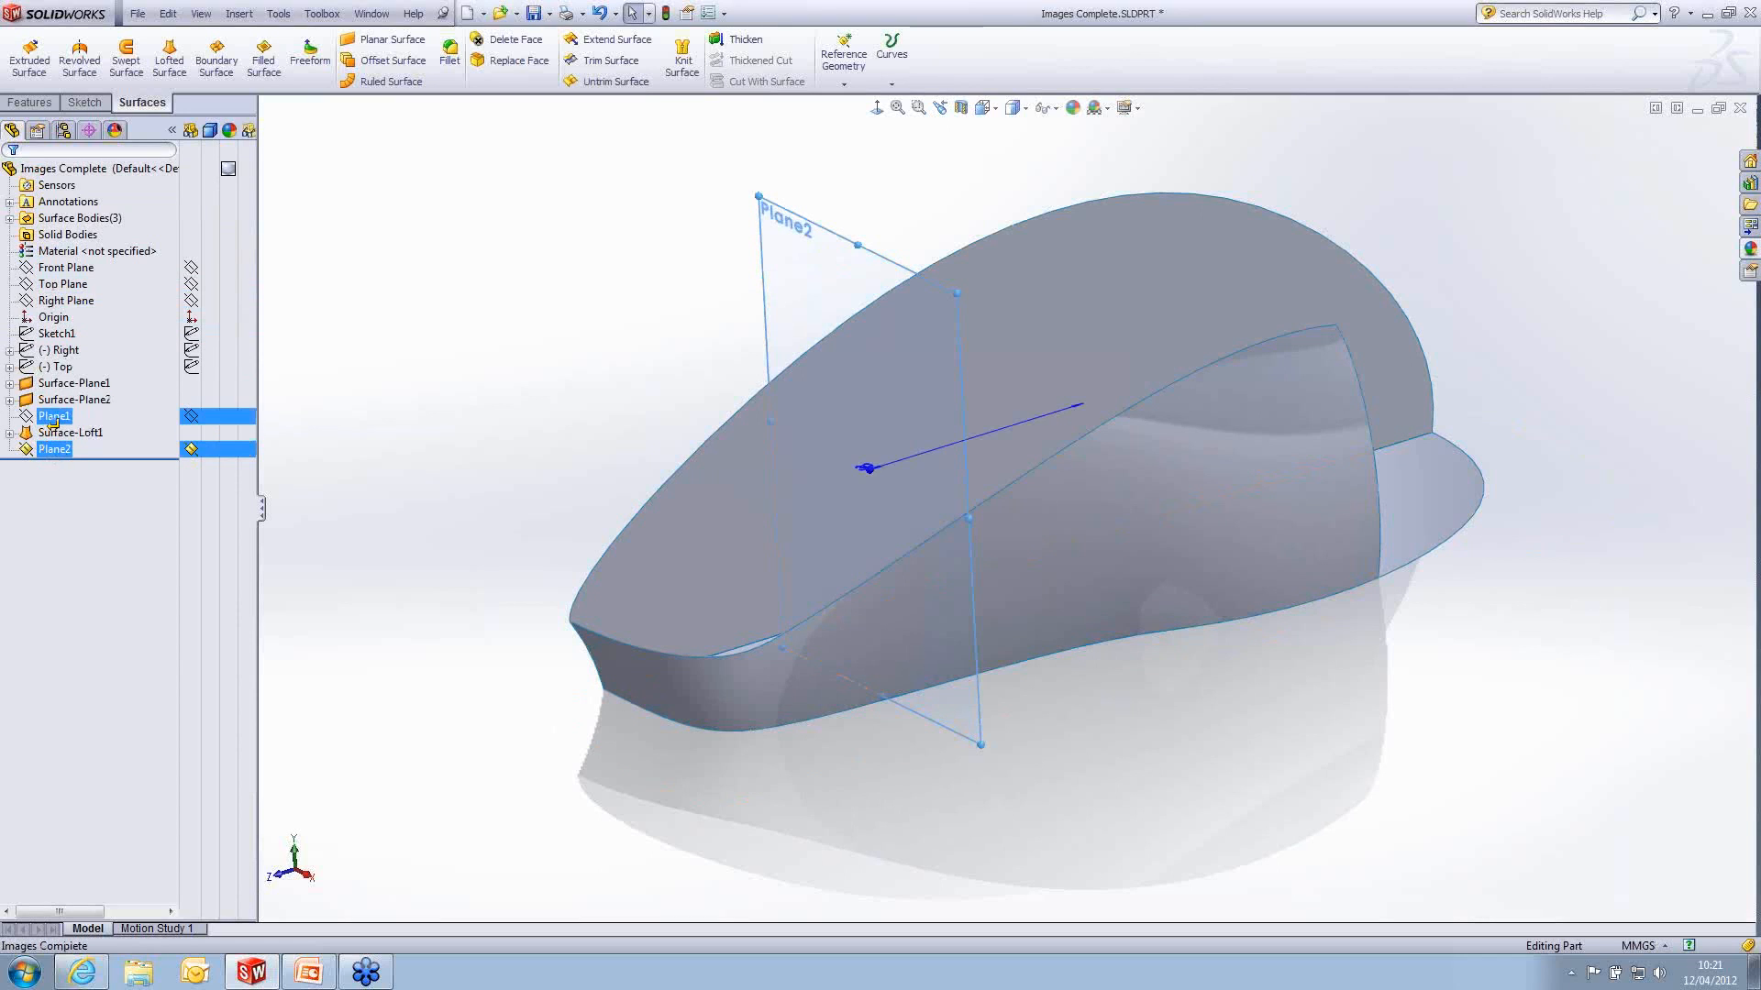
click(404, 452)
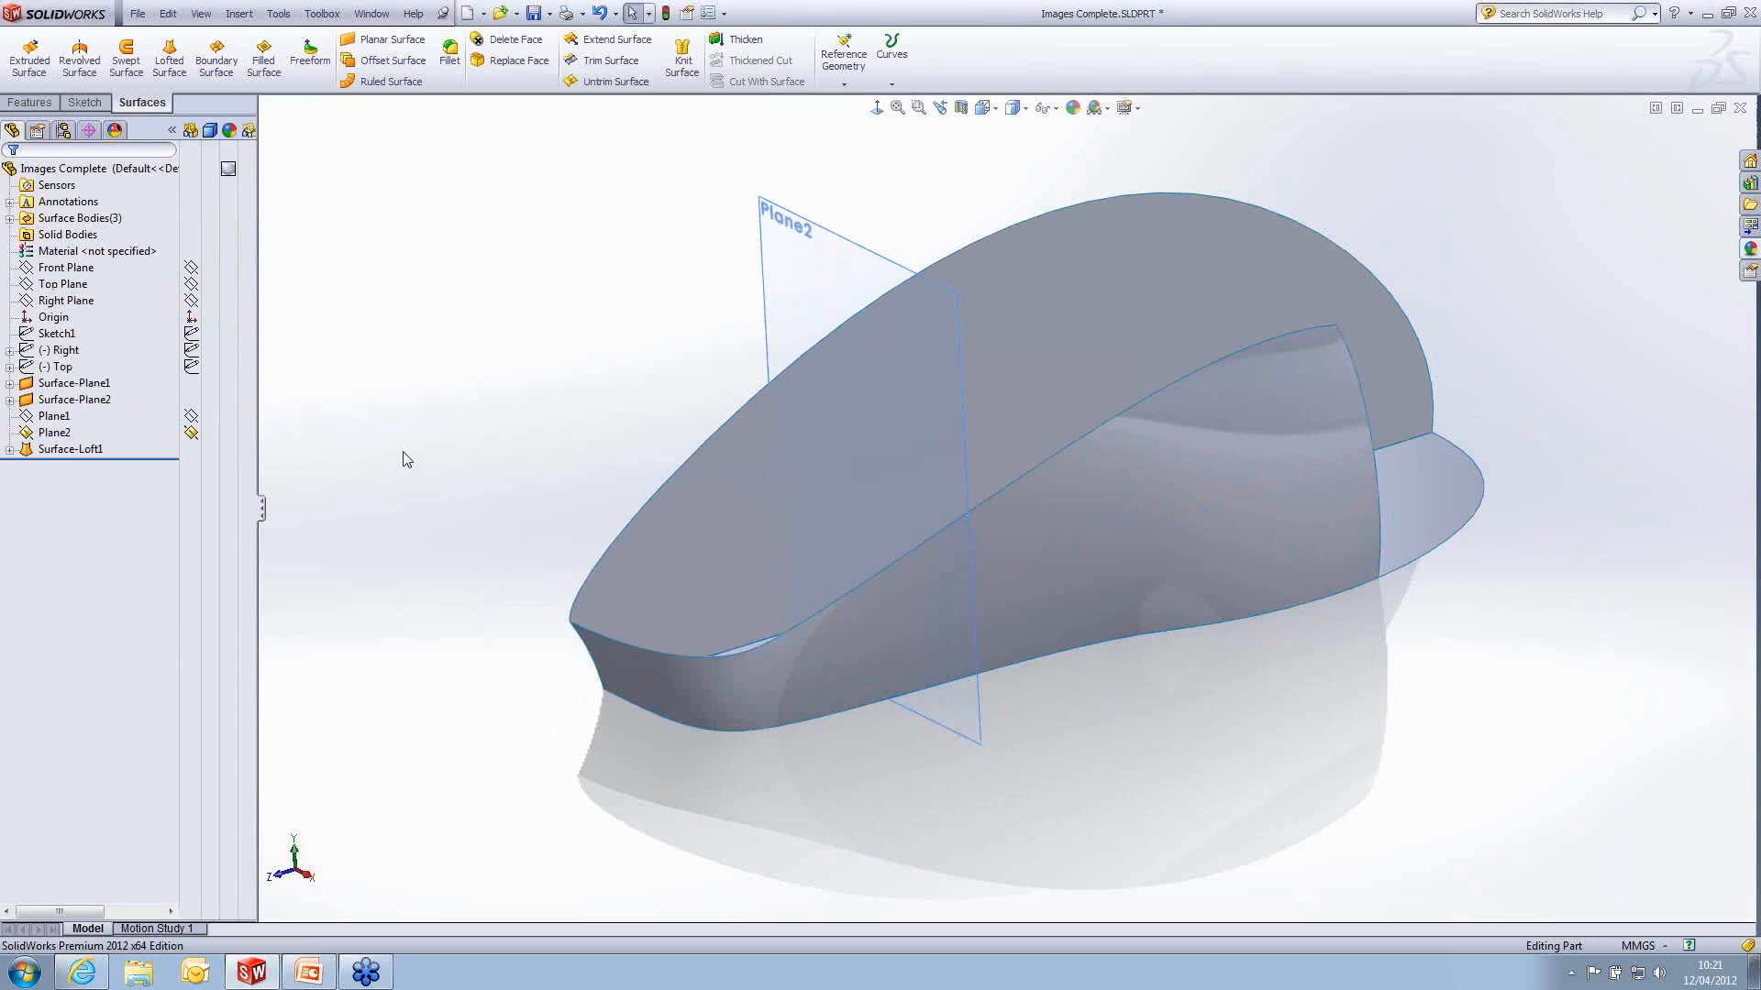
click(53, 433)
- Add a loft section to Surface-Loft1, using Plane2 as the selected plane
right_click(1098, 578)
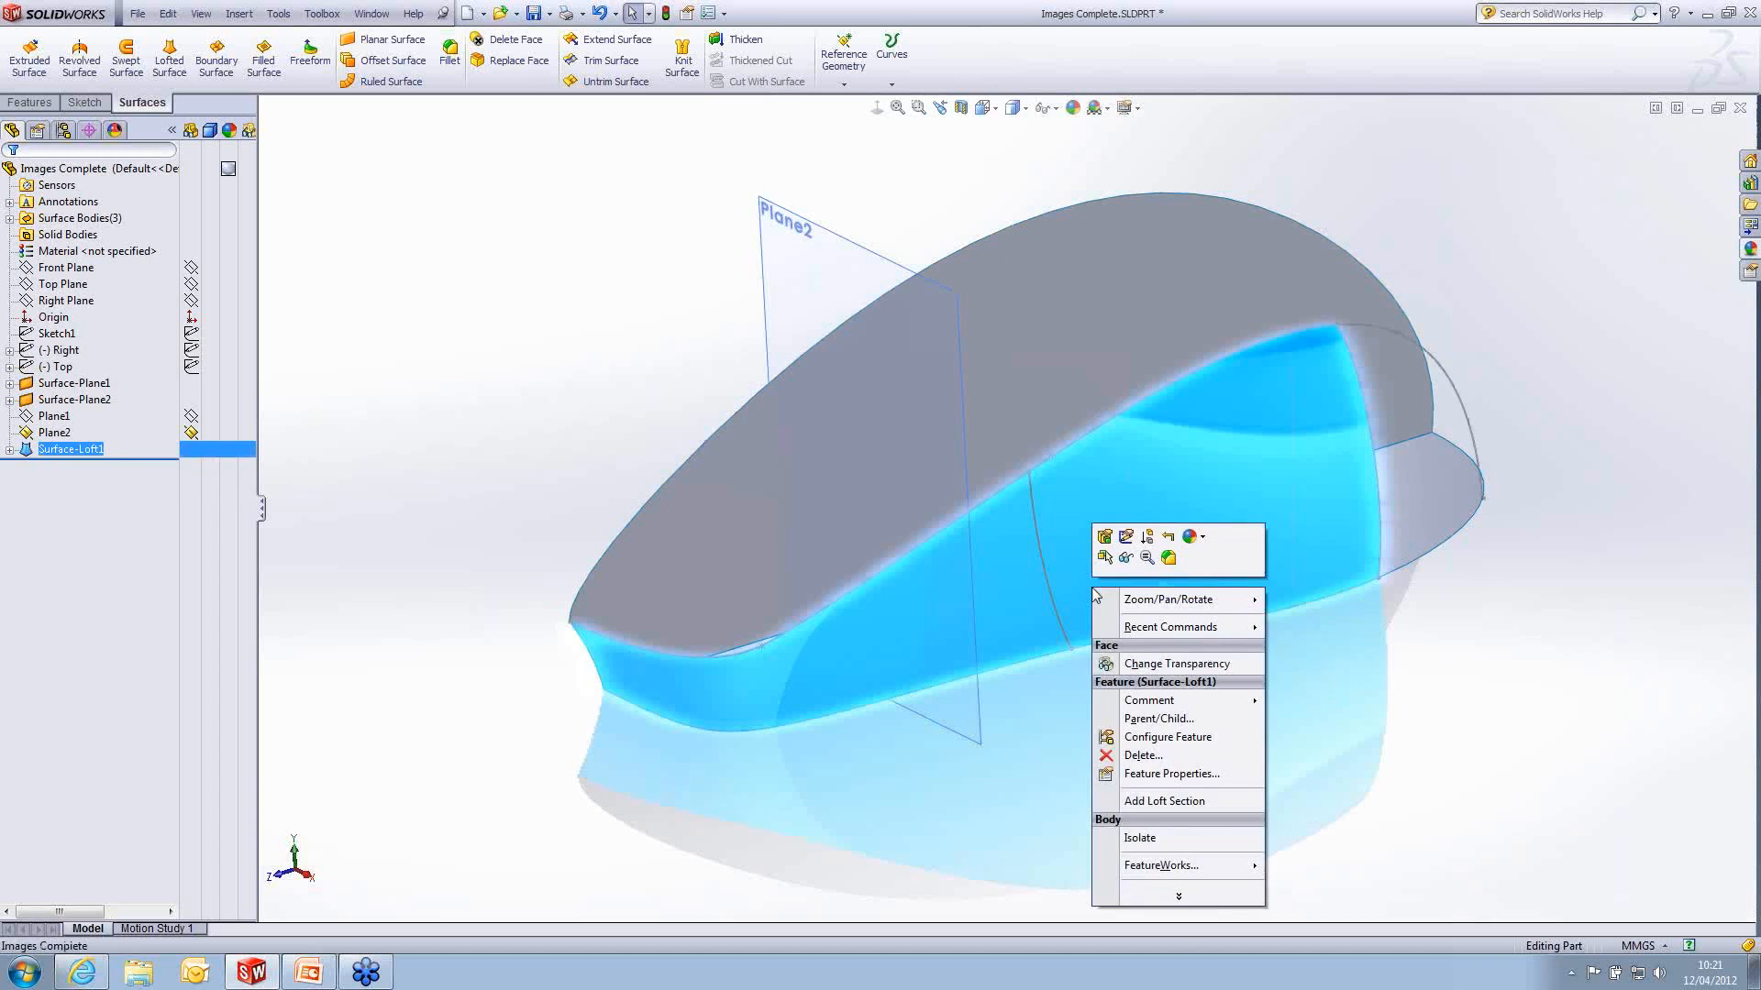
click(1203, 800)
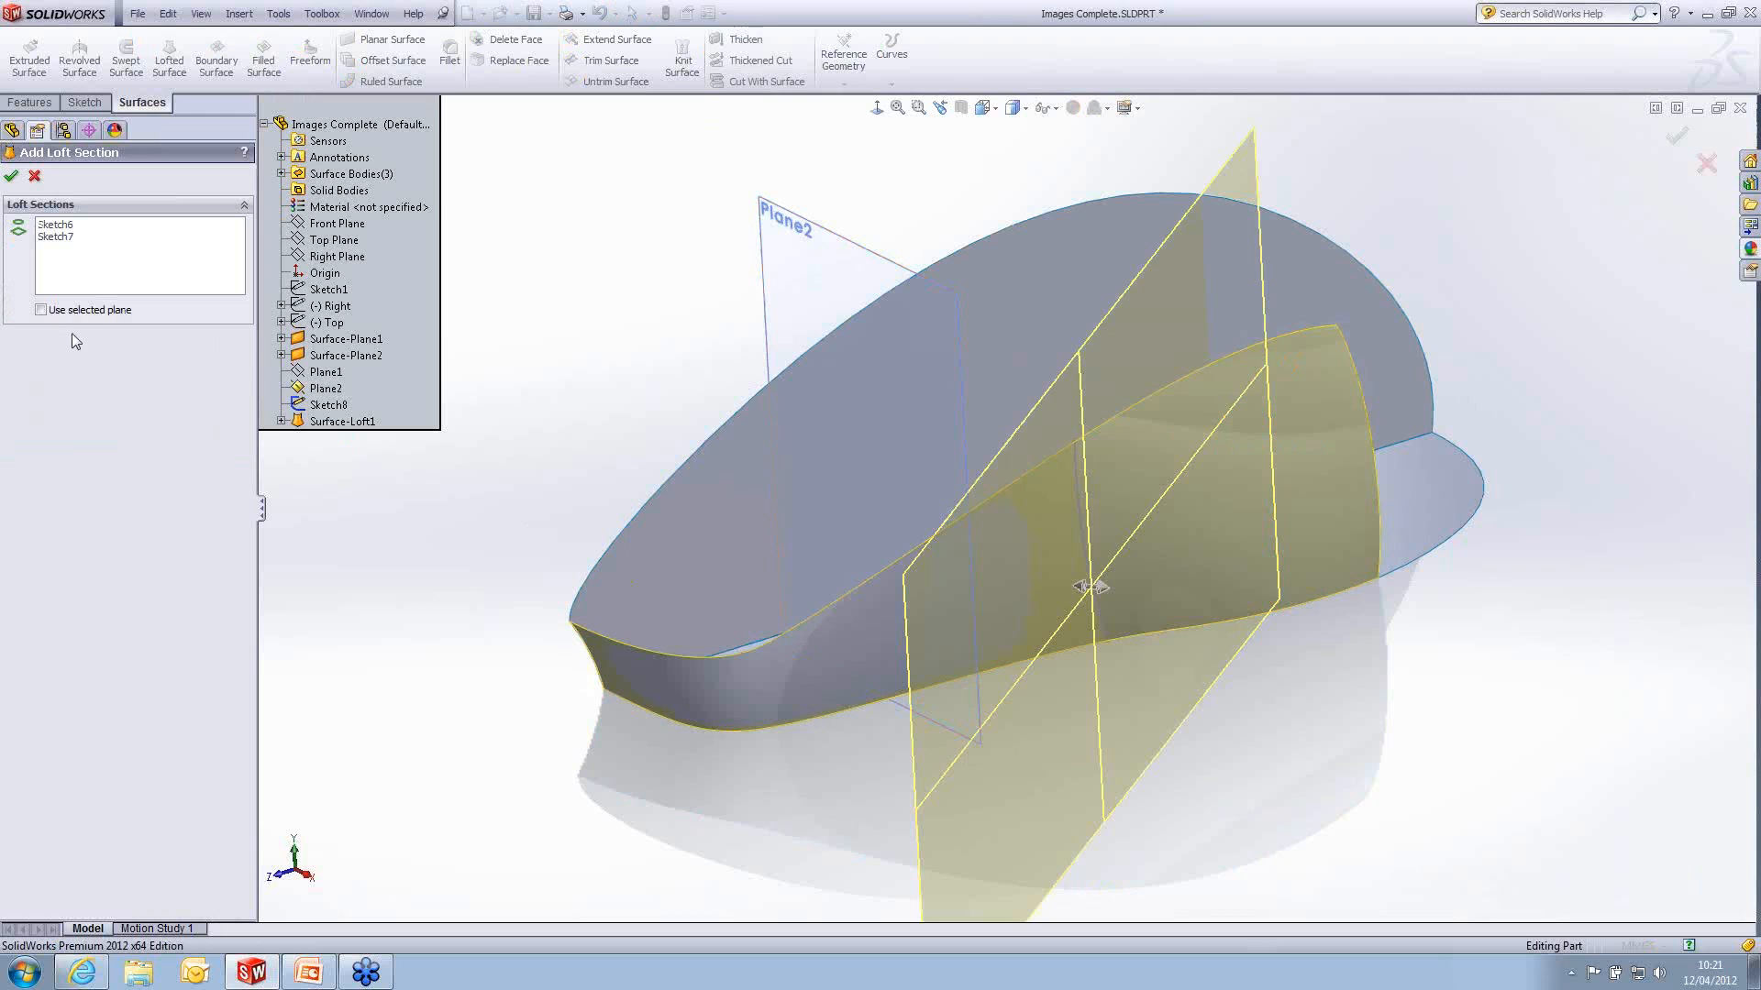
click(40, 310)
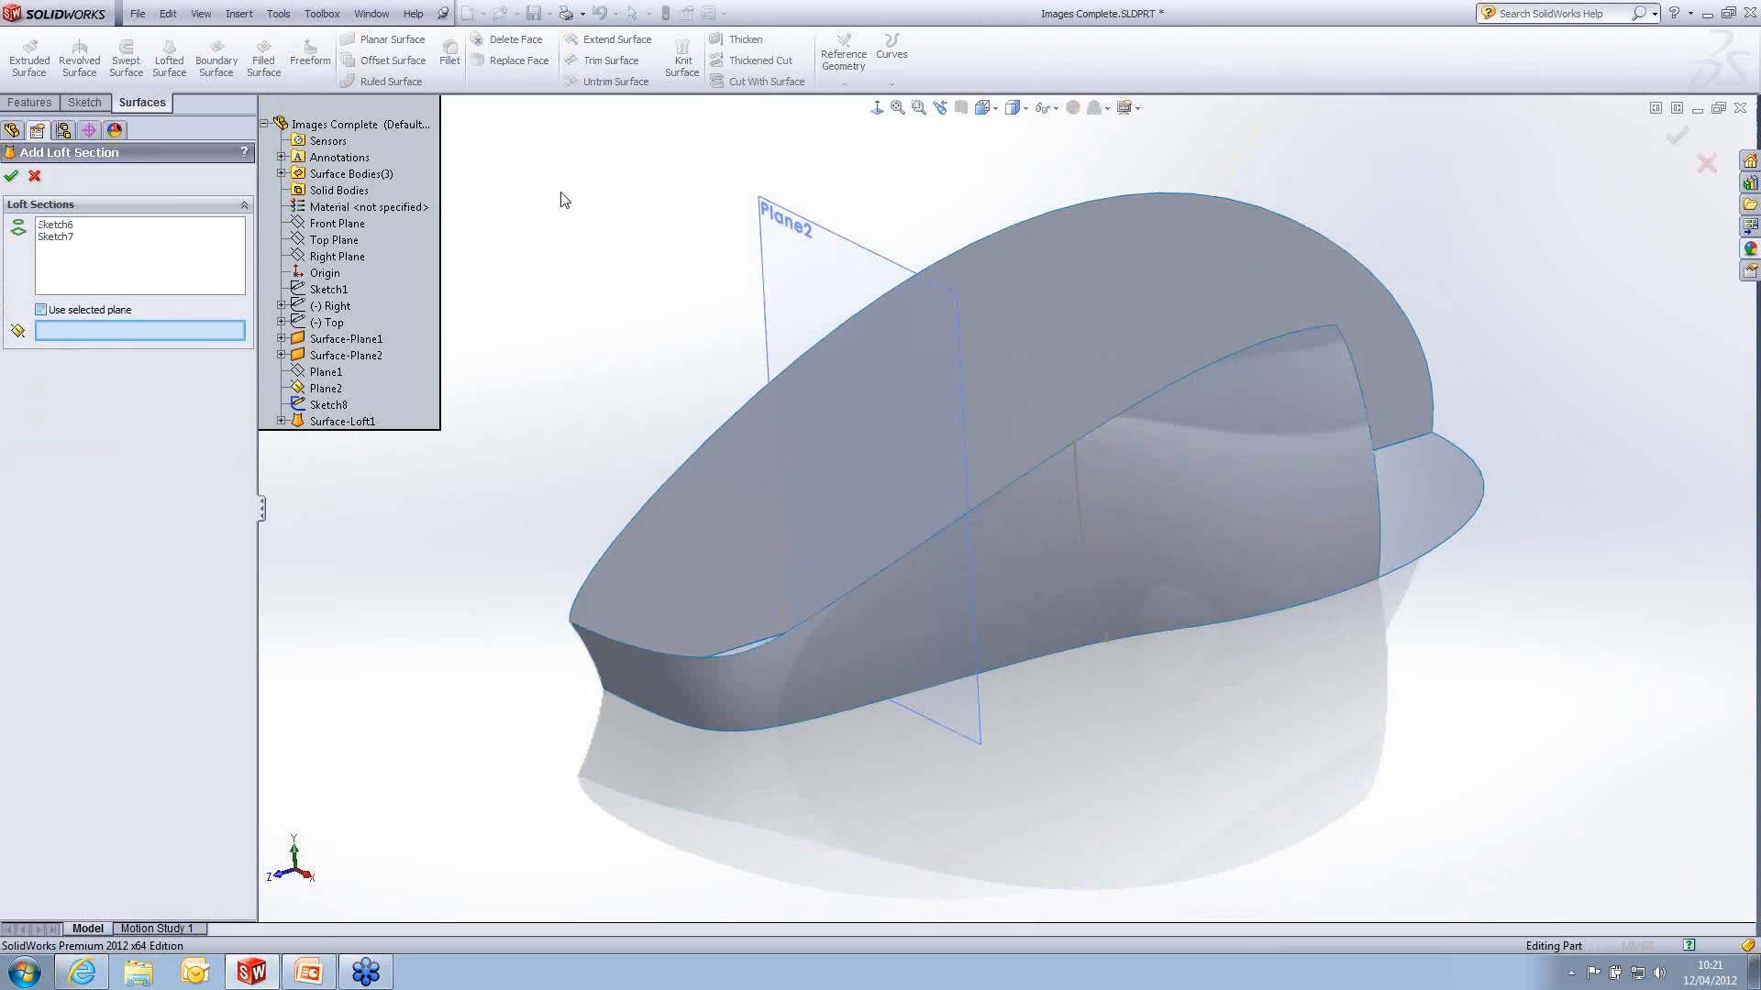
click(974, 729)
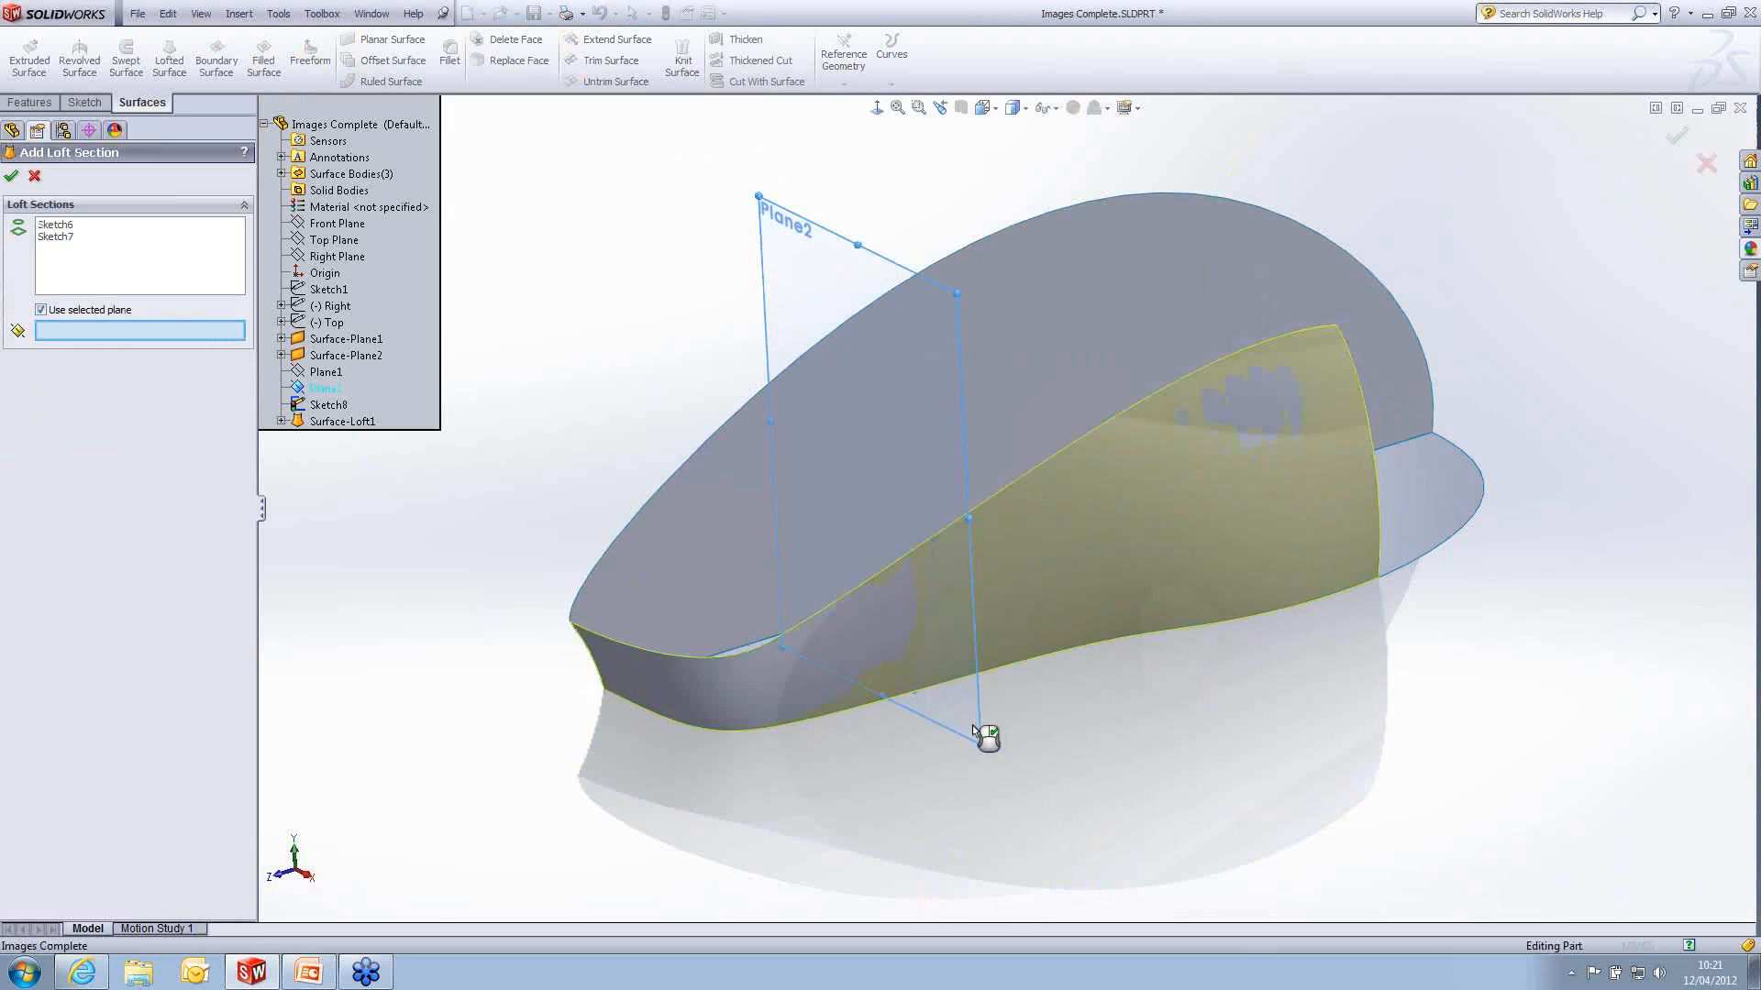
click(11, 177)
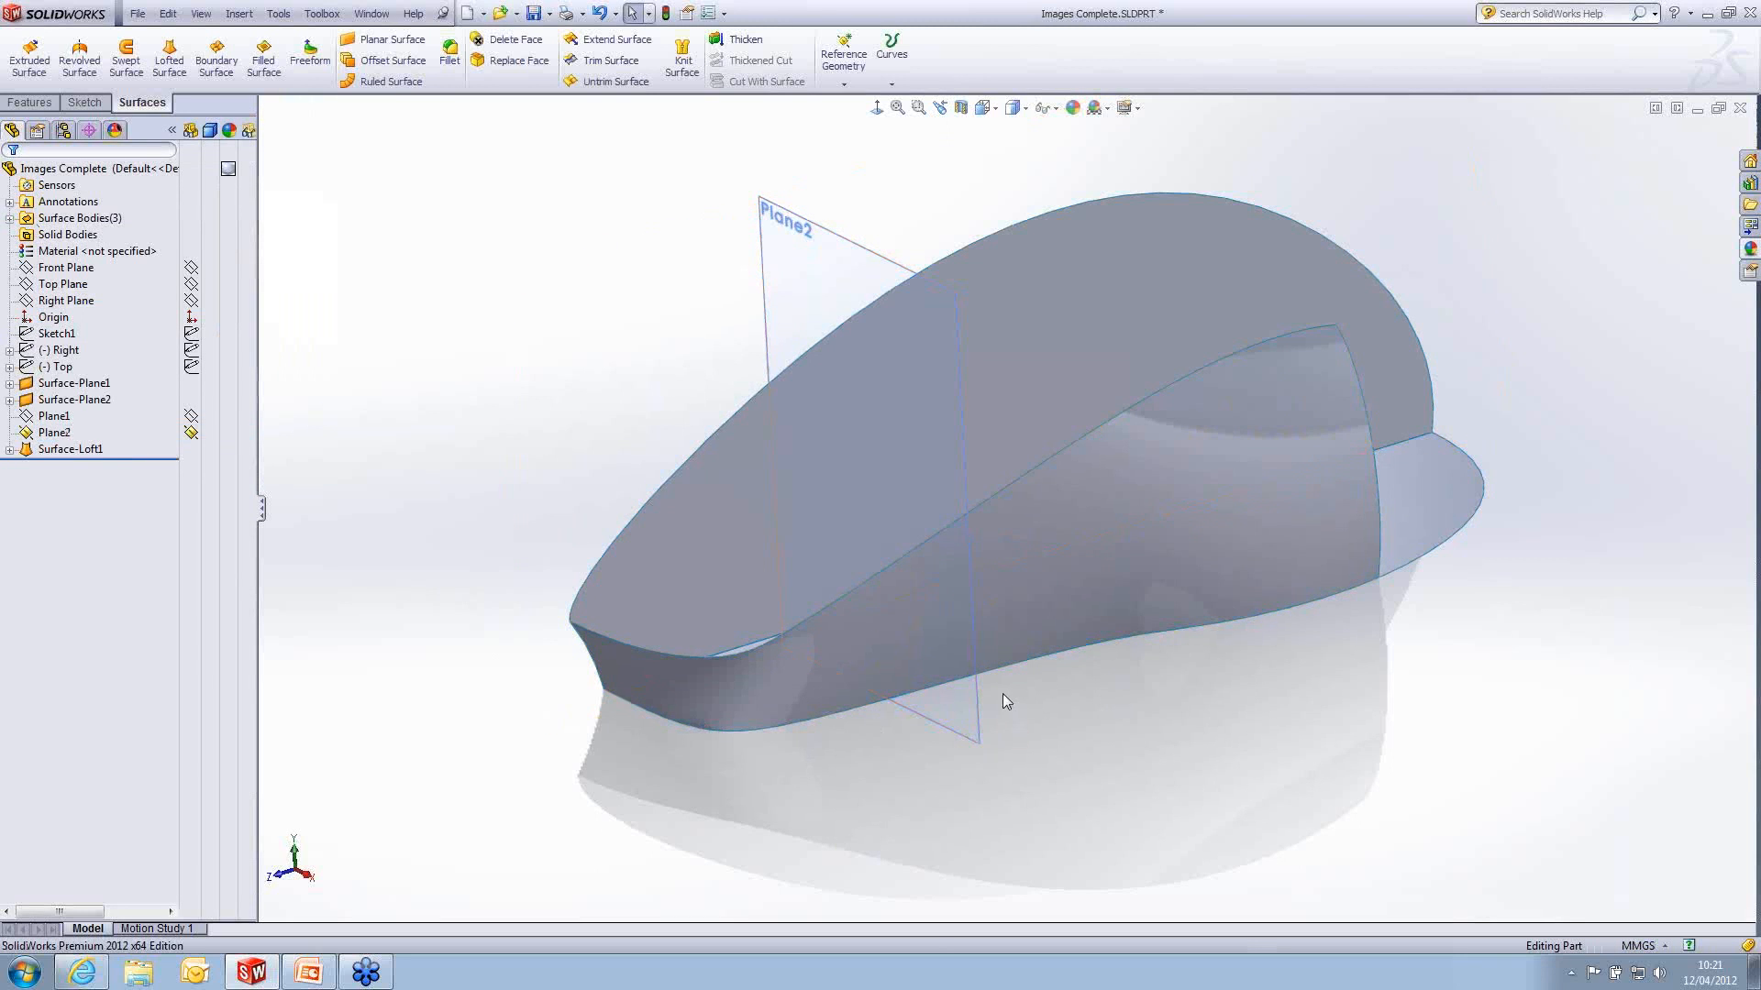
- Edit the section sketch on Plane2, bowing the spline's lower end outwards to a tangent angle of about 94°, and exit the sketch
click(10, 451)
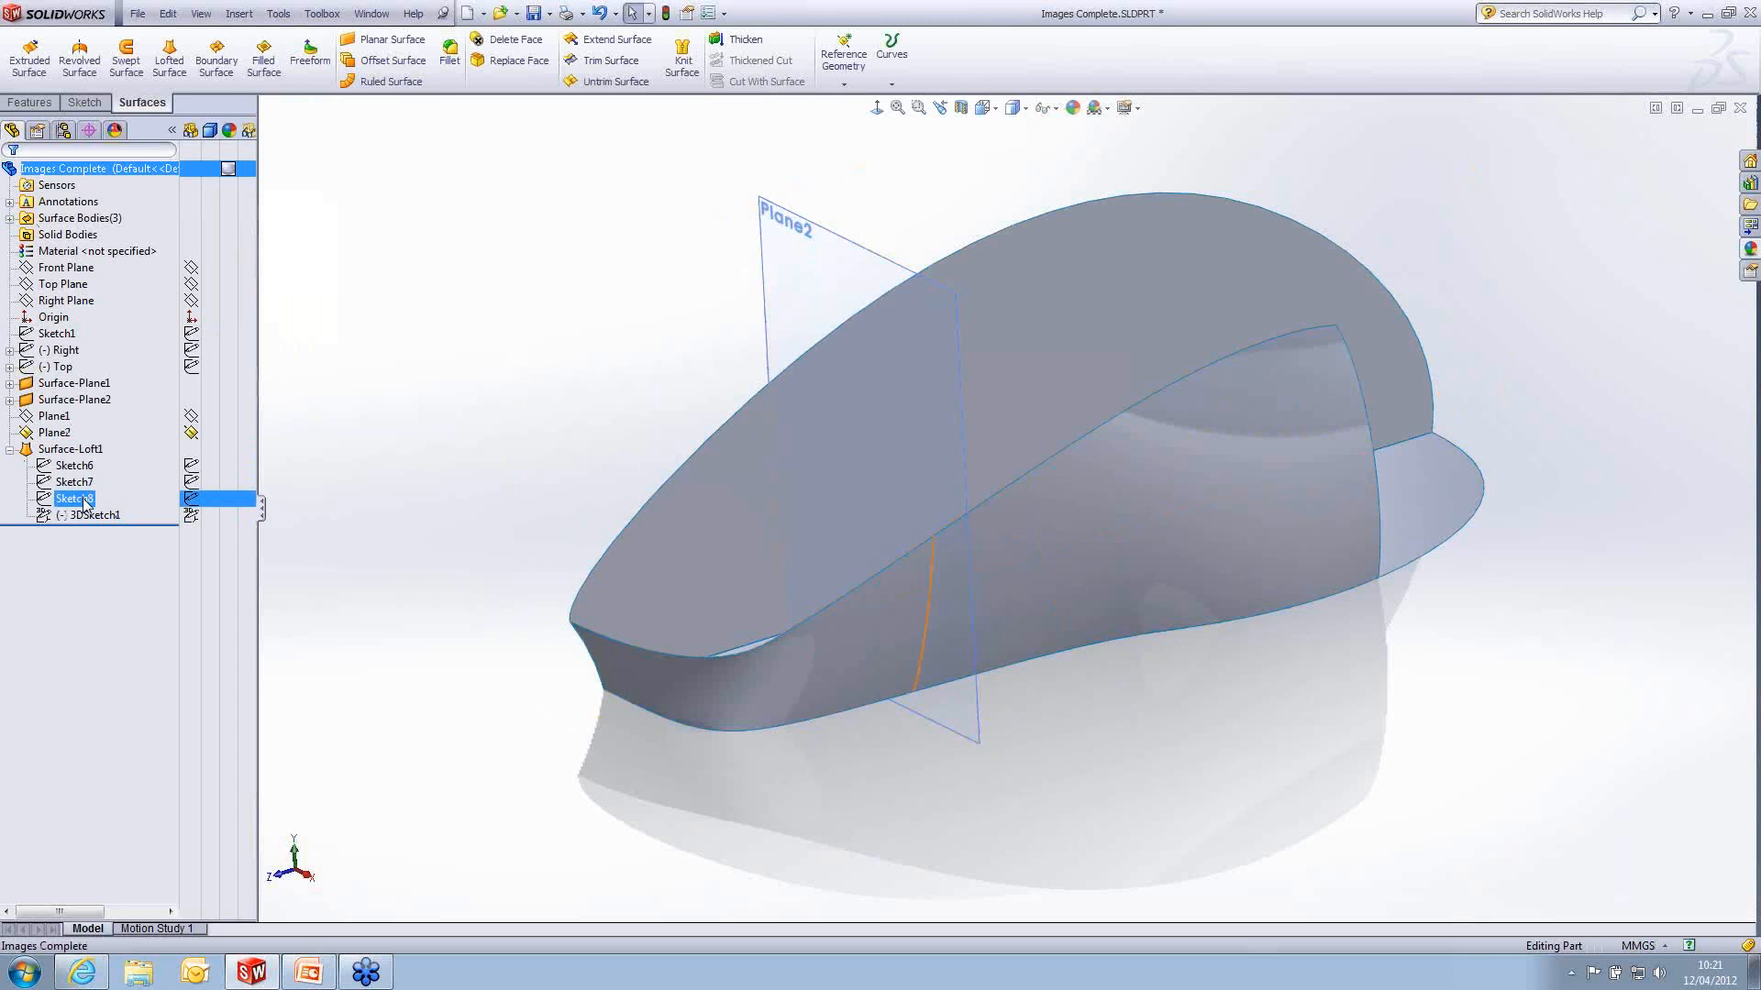
click(84, 501)
click(98, 448)
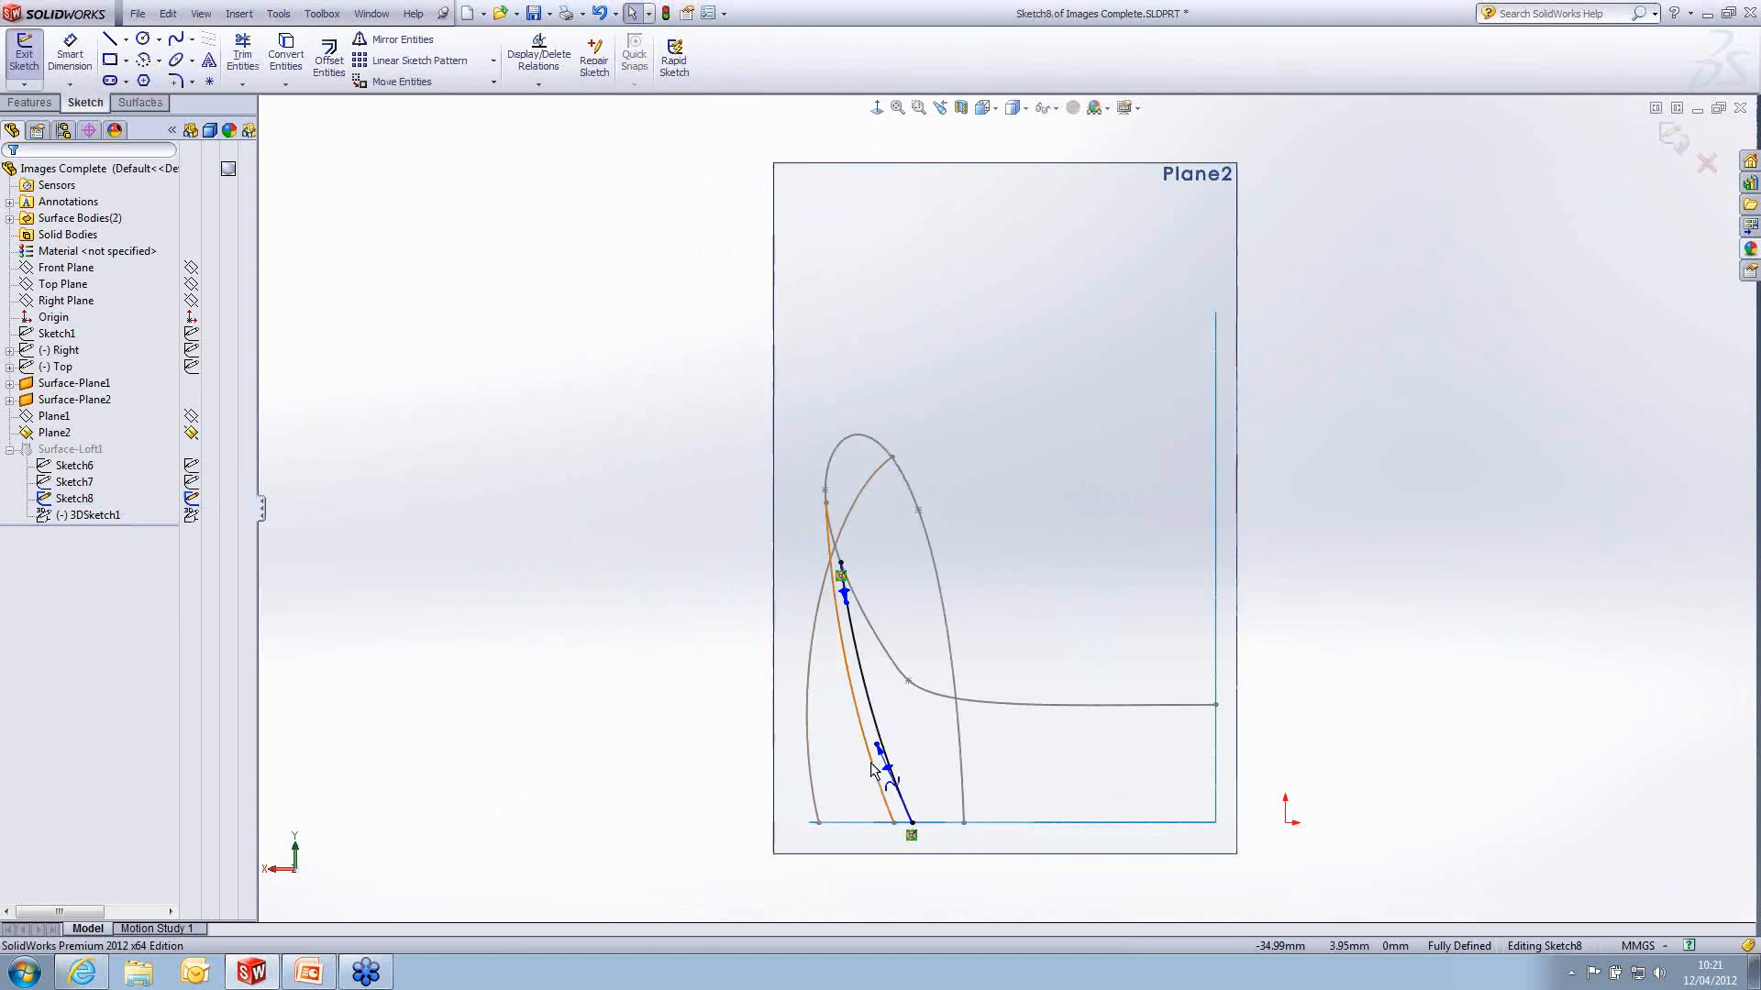
click(891, 747)
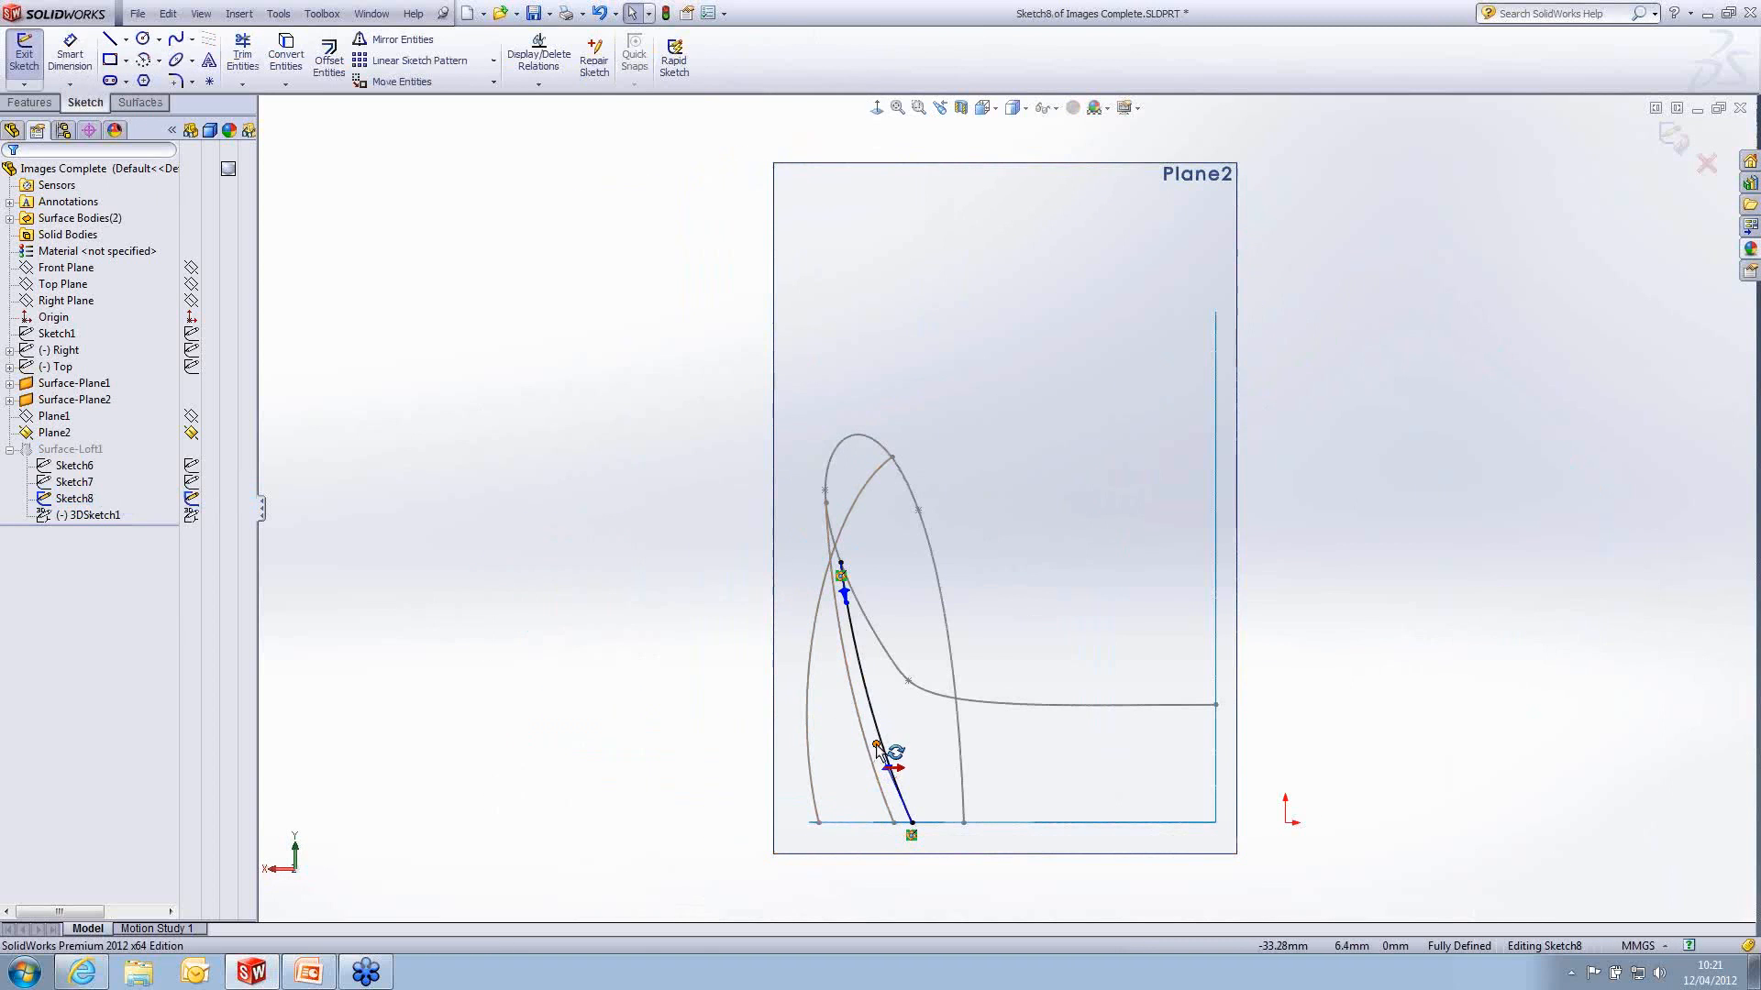
drag(893, 745, 907, 746)
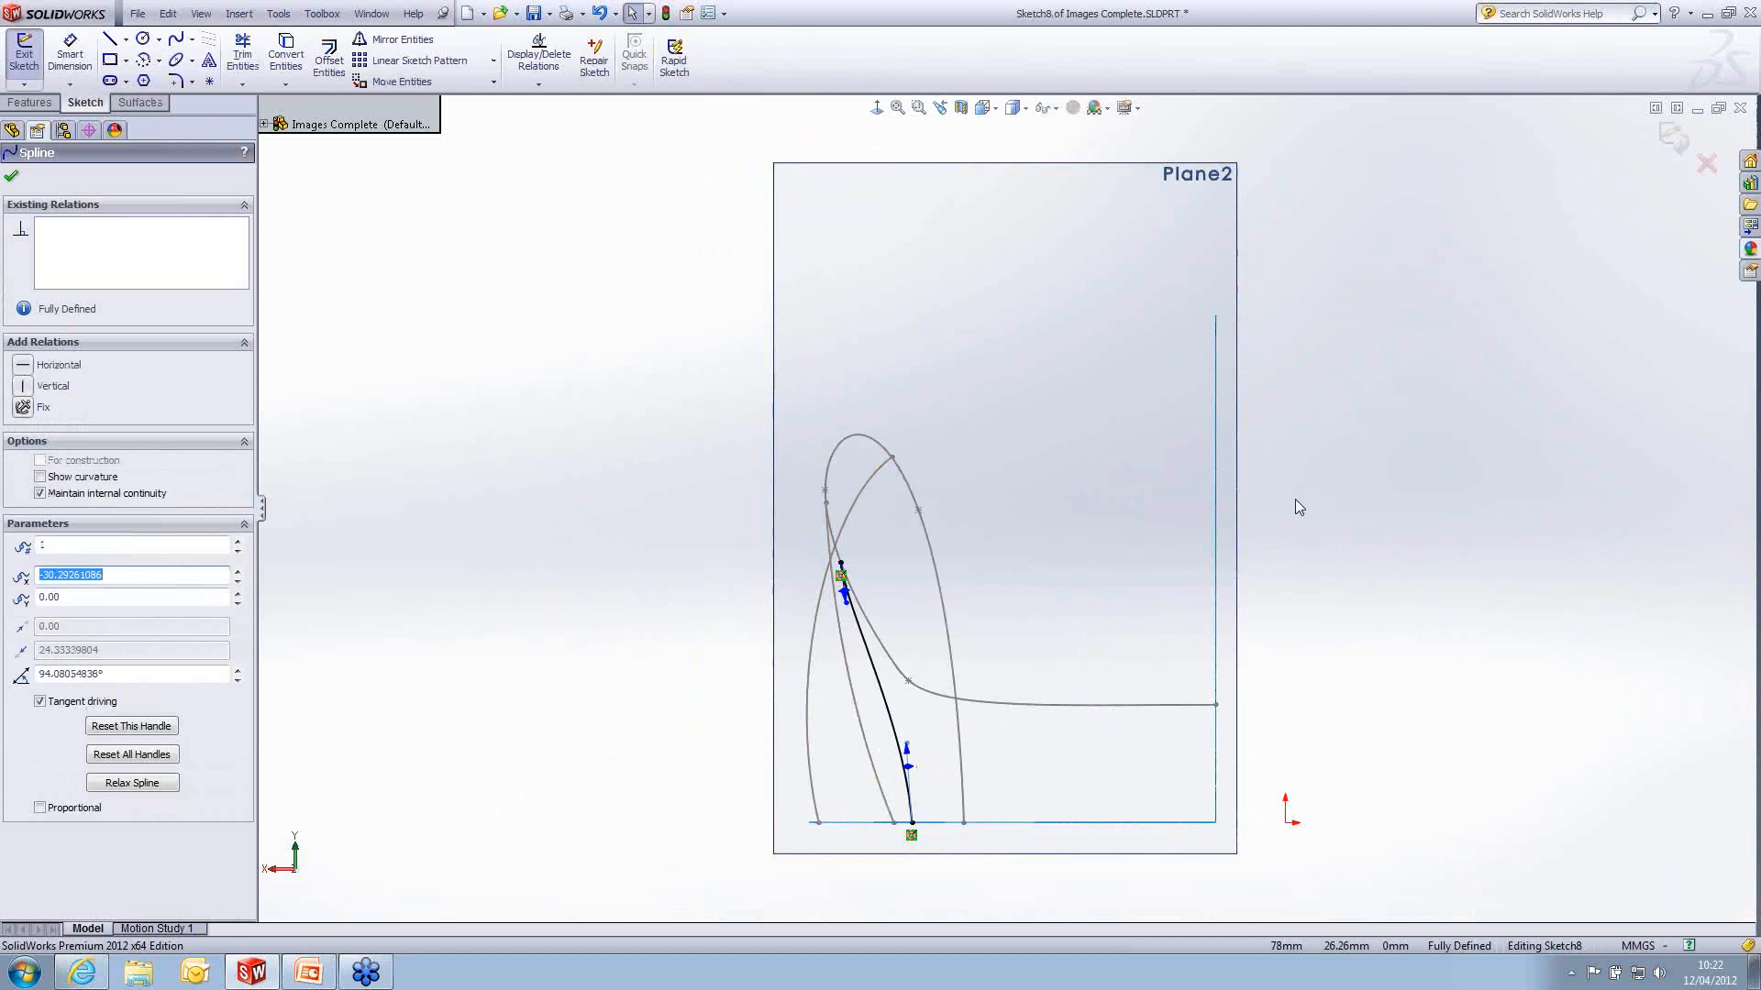
middle_drag(1298, 507, 1416, 515)
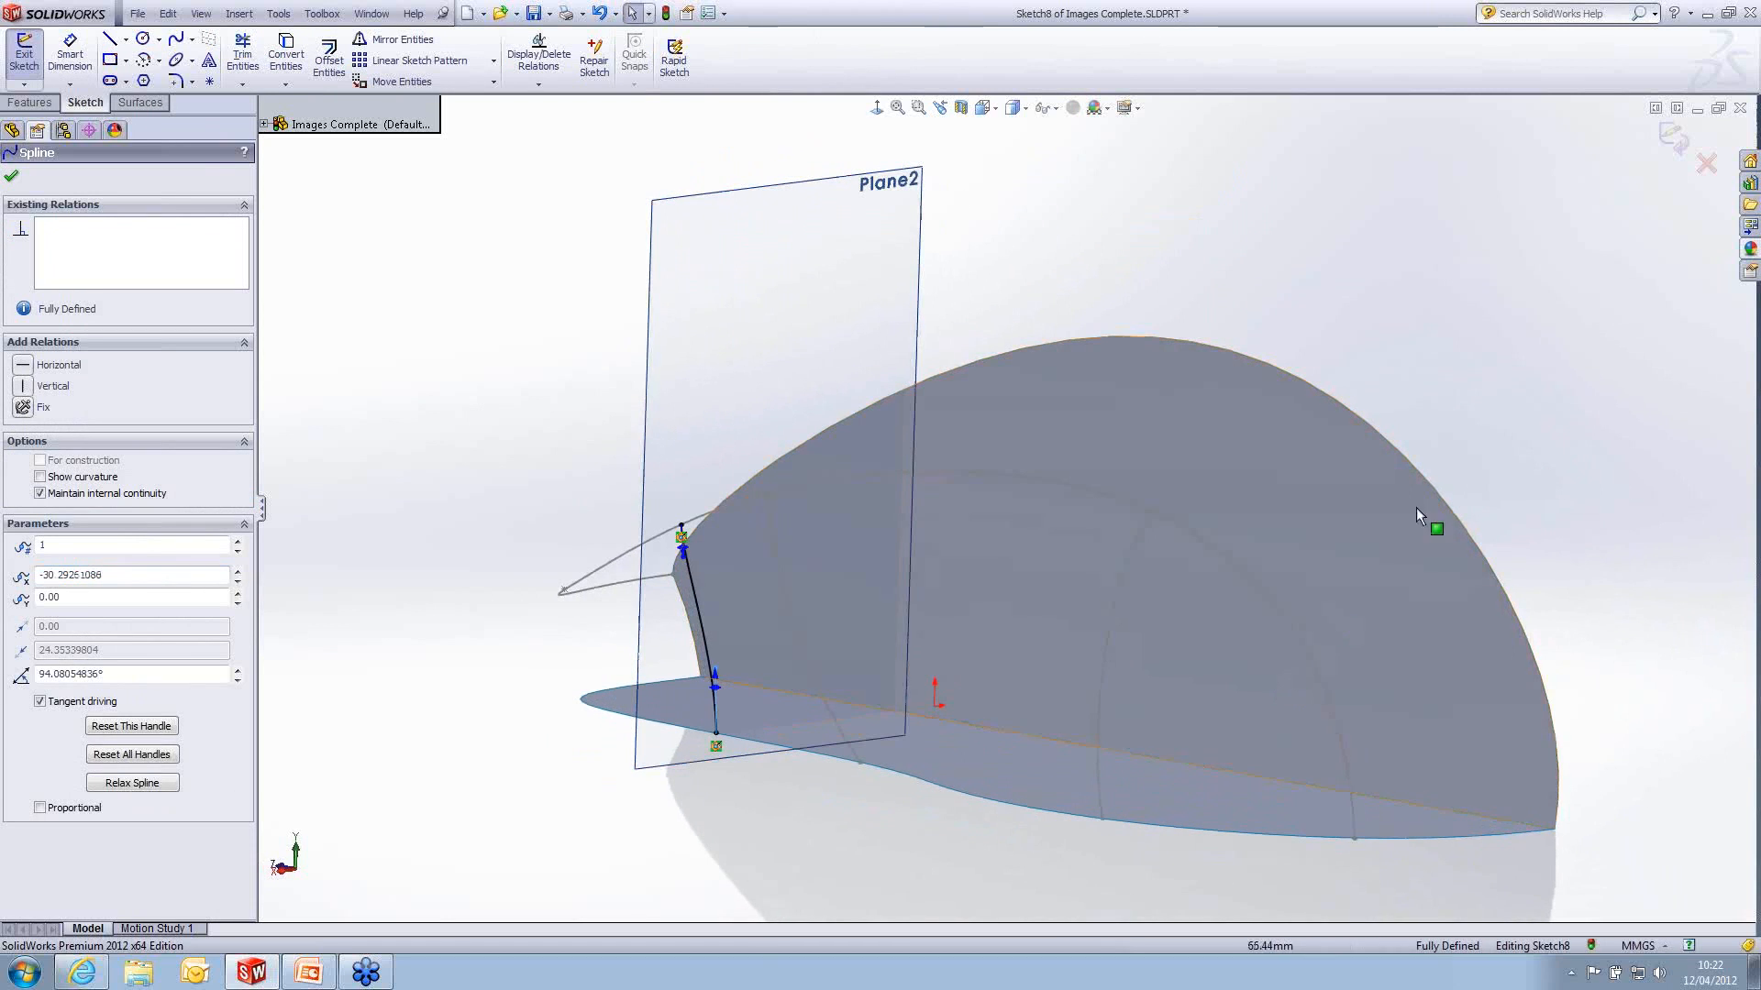
click(1671, 136)
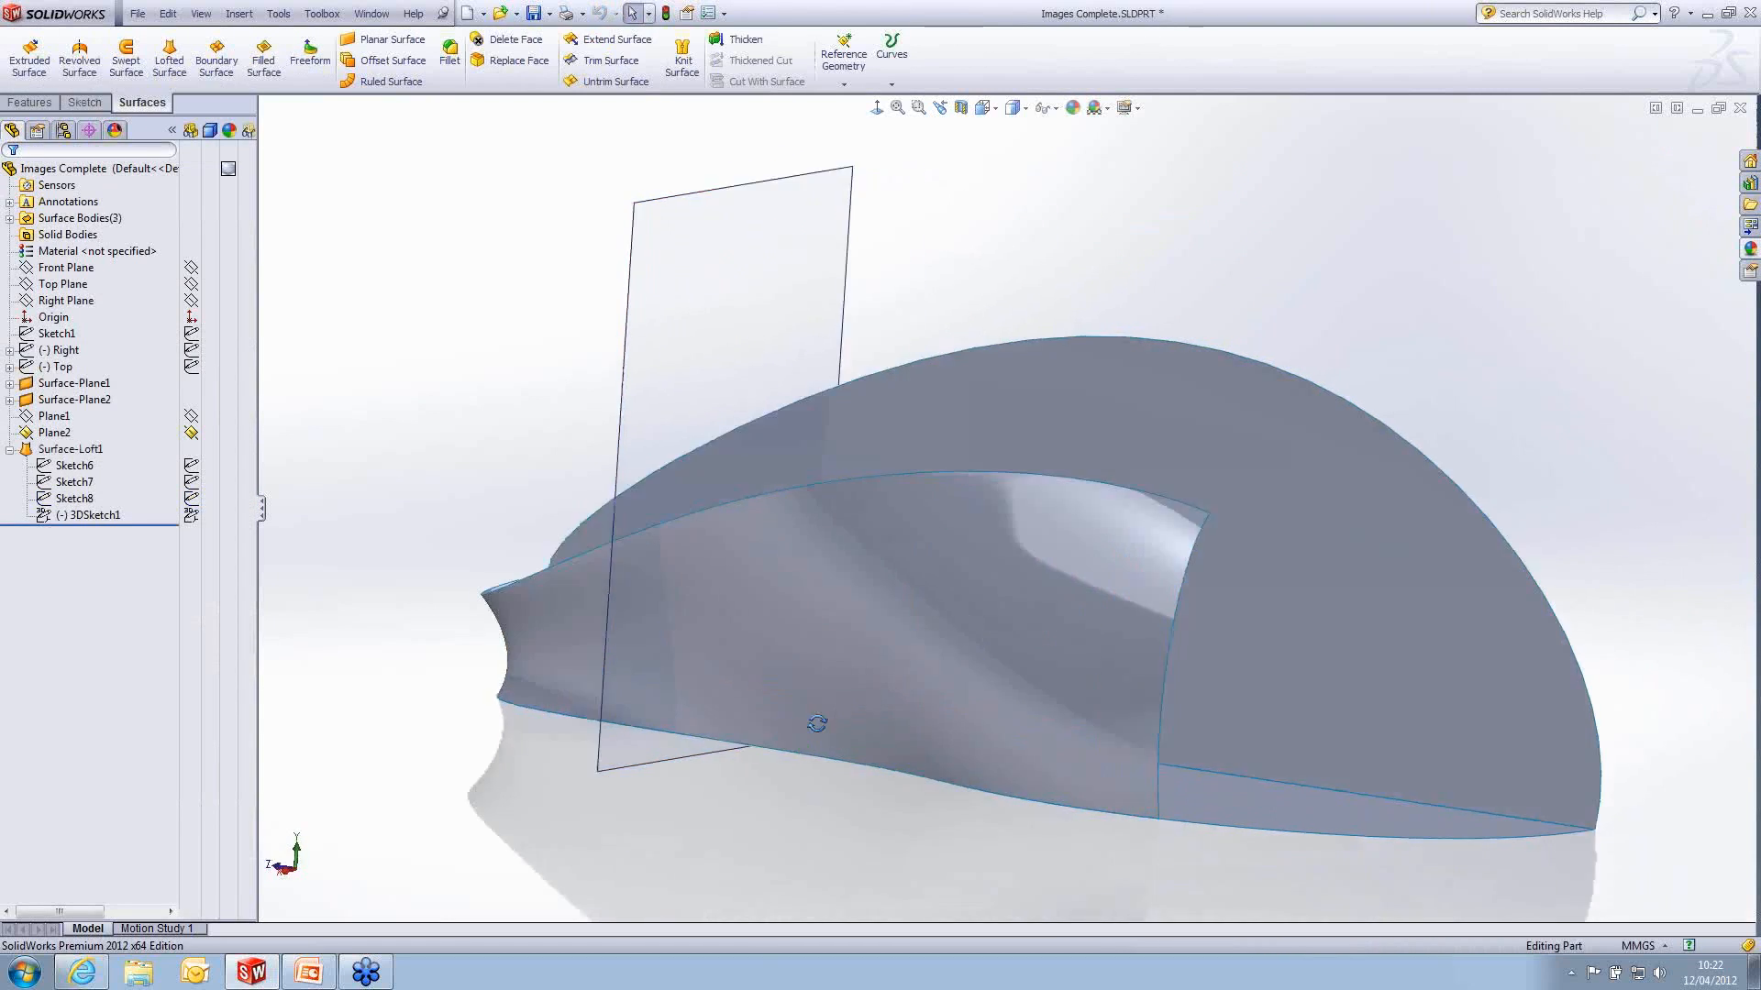
middle_drag(817, 724, 952, 756)
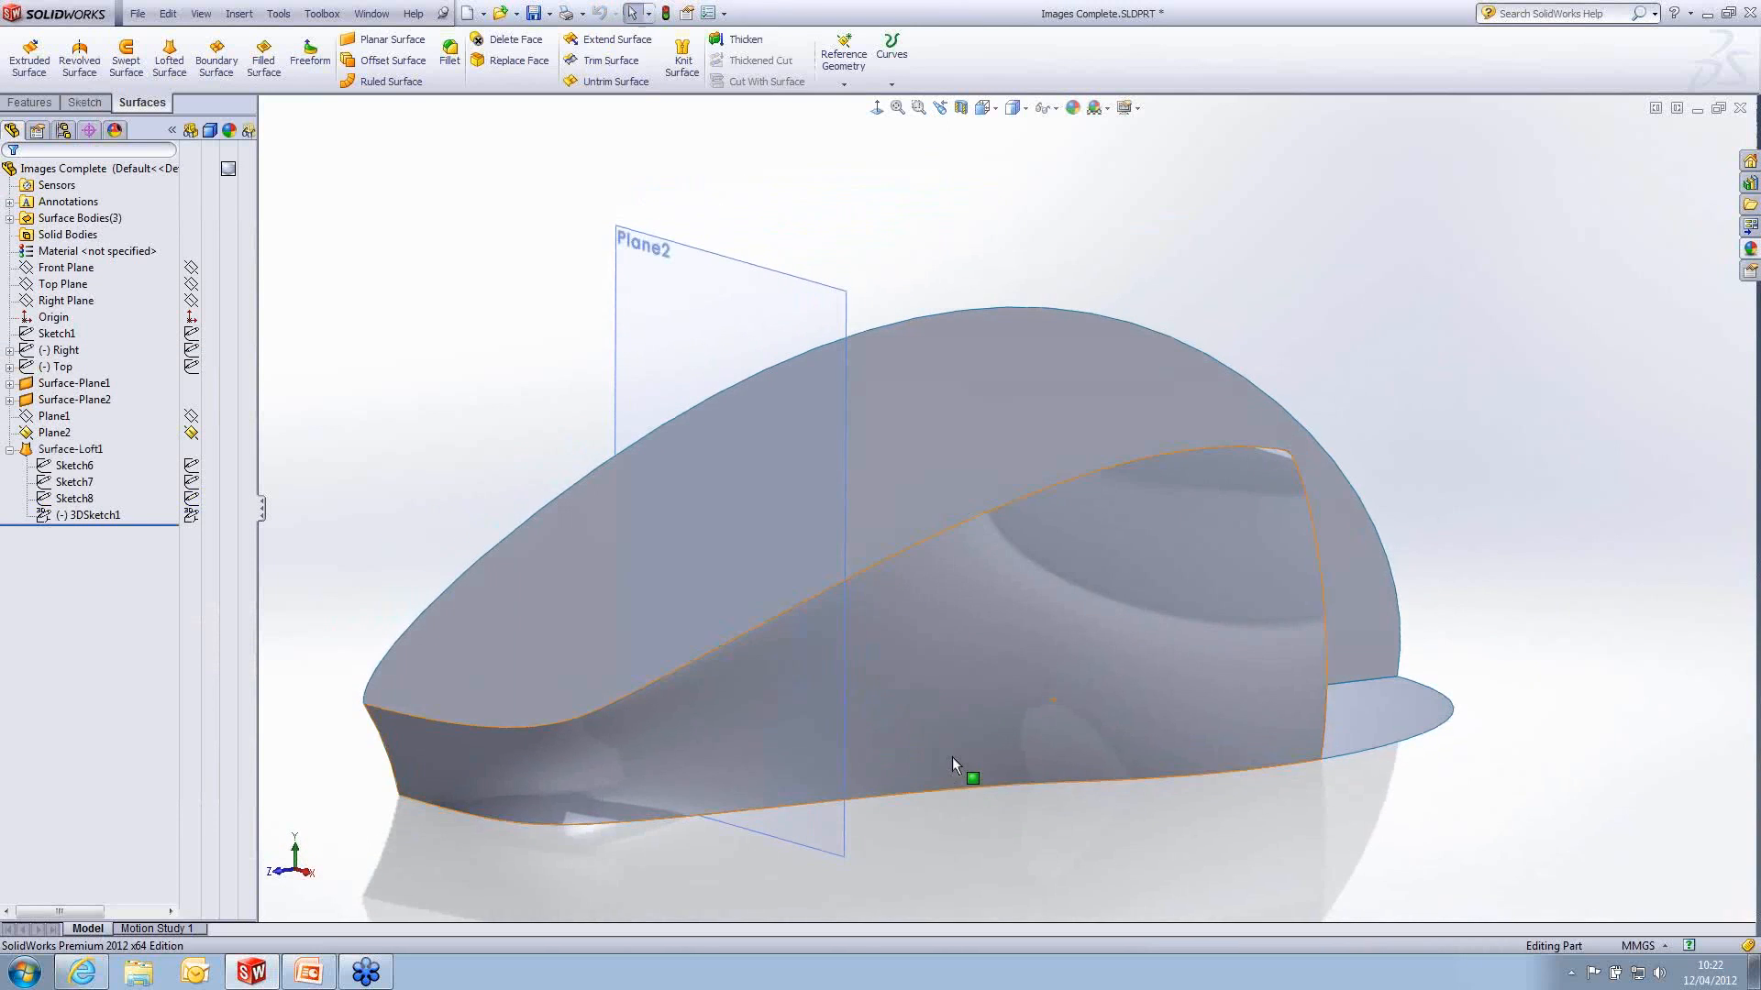
- Edit Surface-Loft1 to remove Sketch7 from its profiles and inspect the rebuilt side surface
click(72, 449)
click(77, 401)
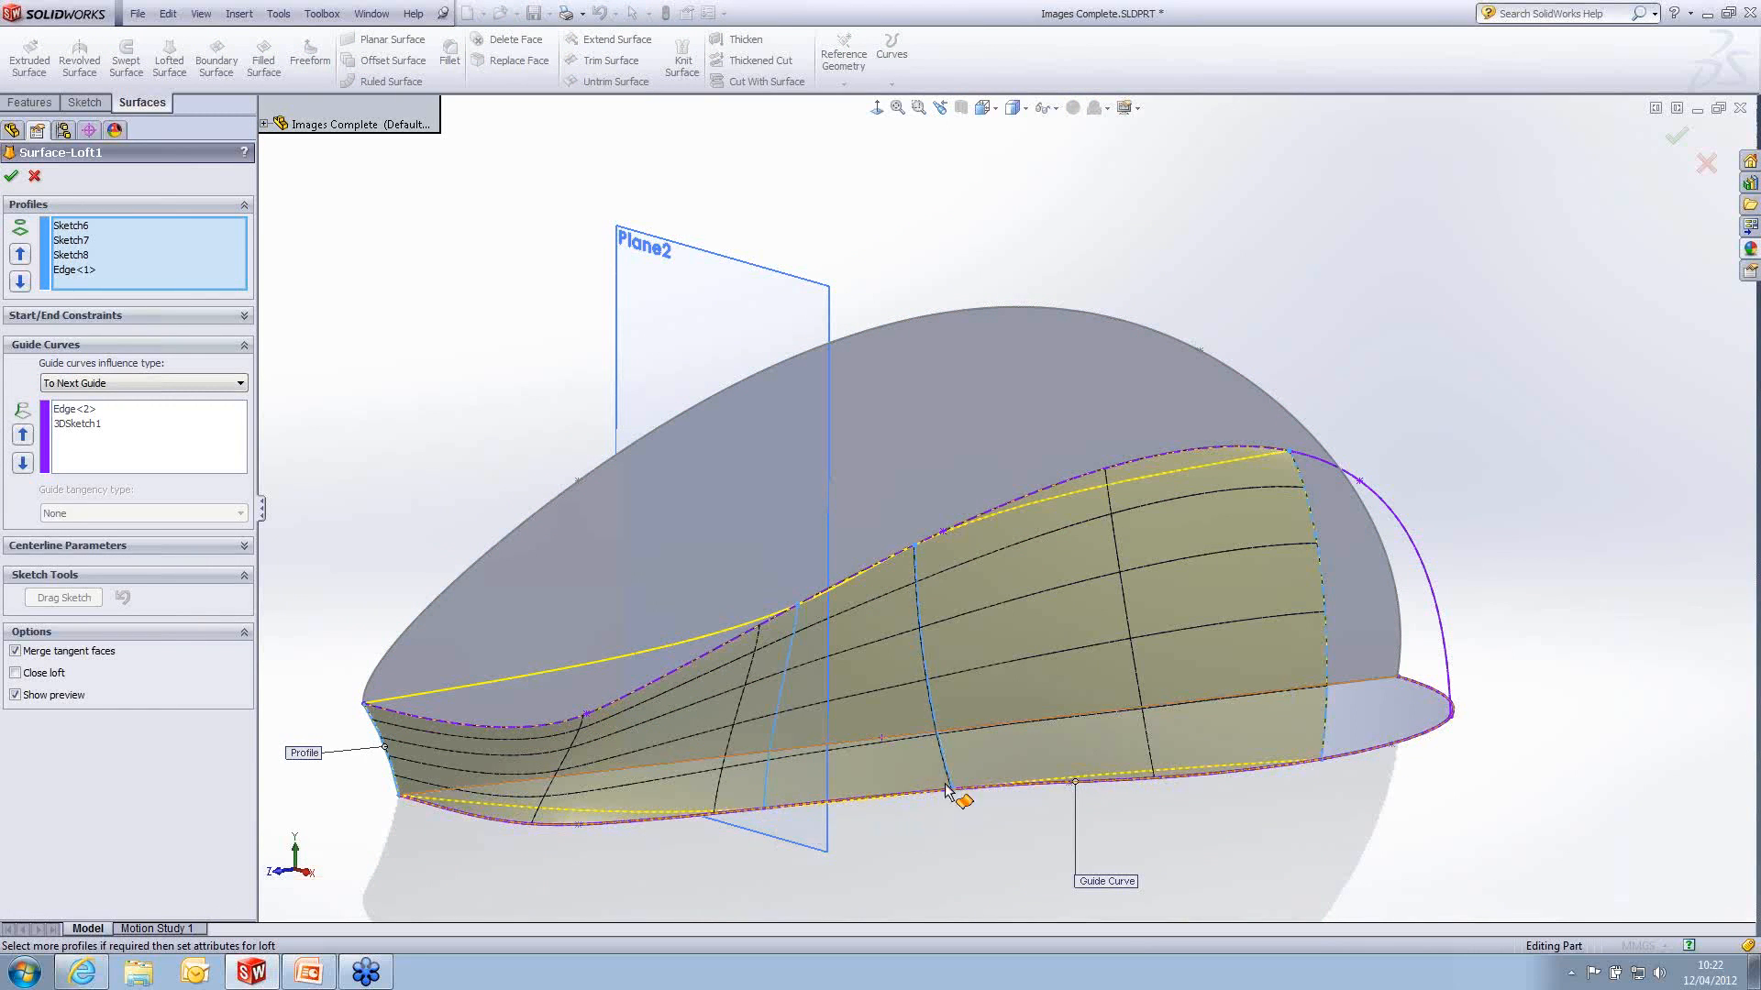
click(934, 723)
mouse_move(934, 722)
middle_down()
mouse_move(1124, 673)
mouse_move(1164, 642)
mouse_move(1567, 202)
middle_up()
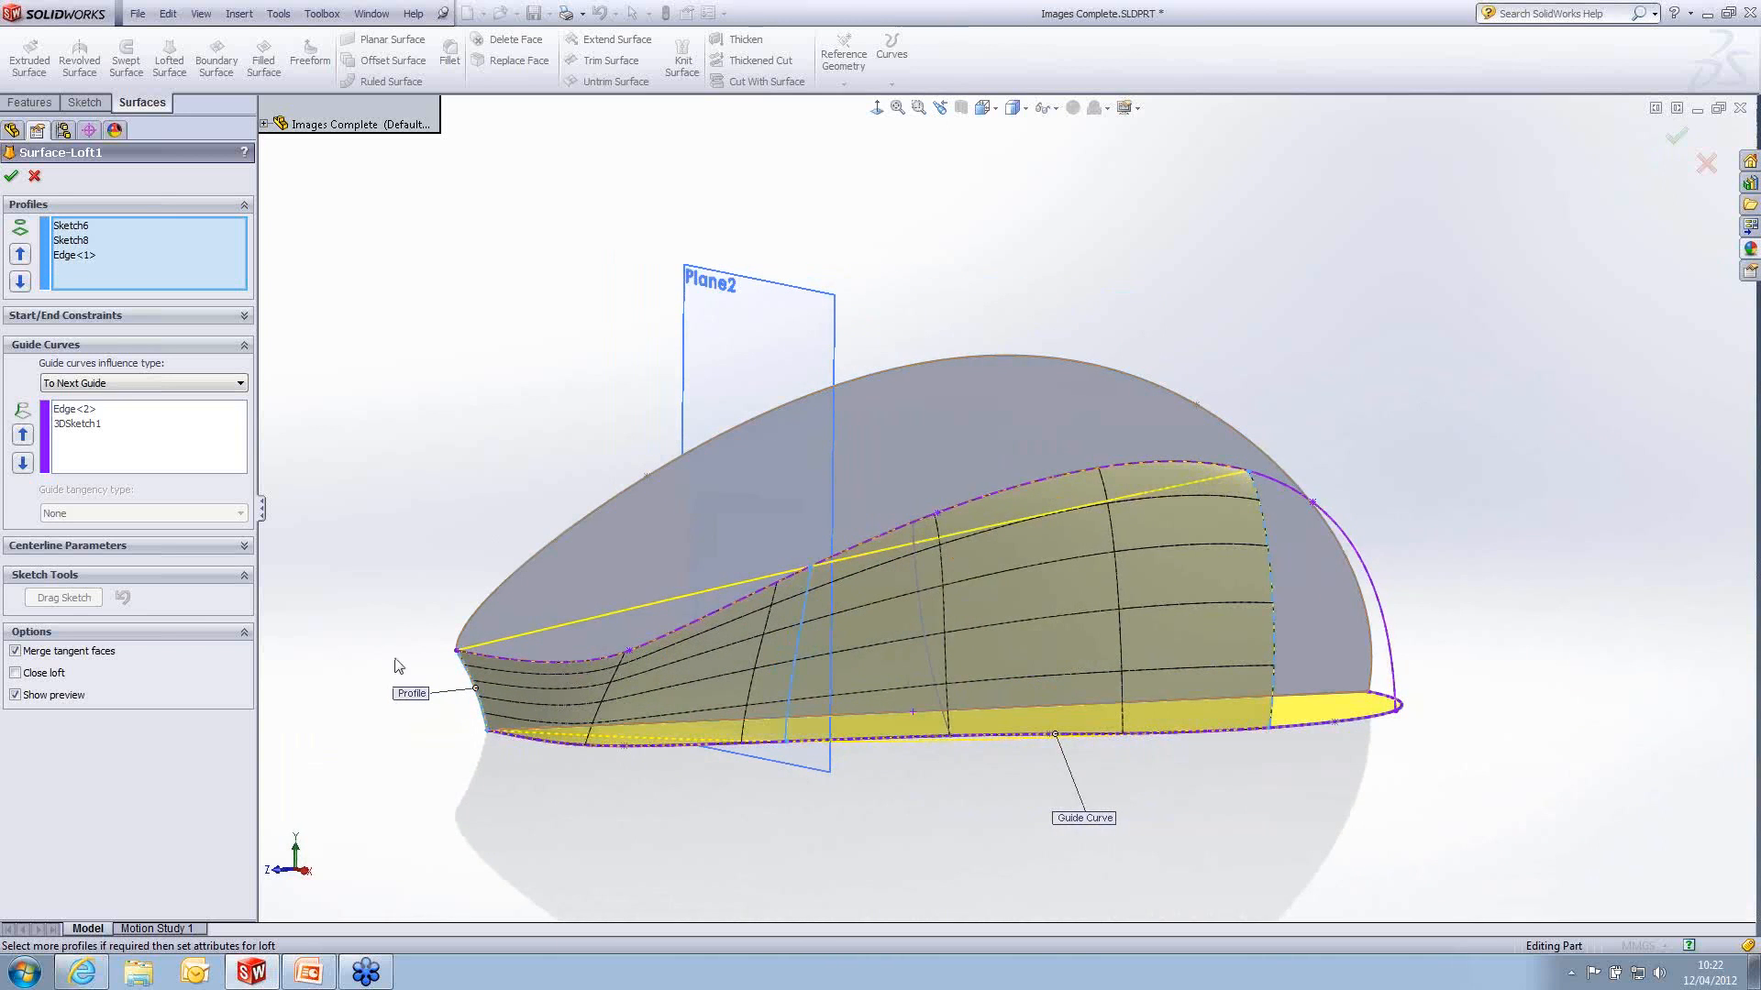
click(1677, 136)
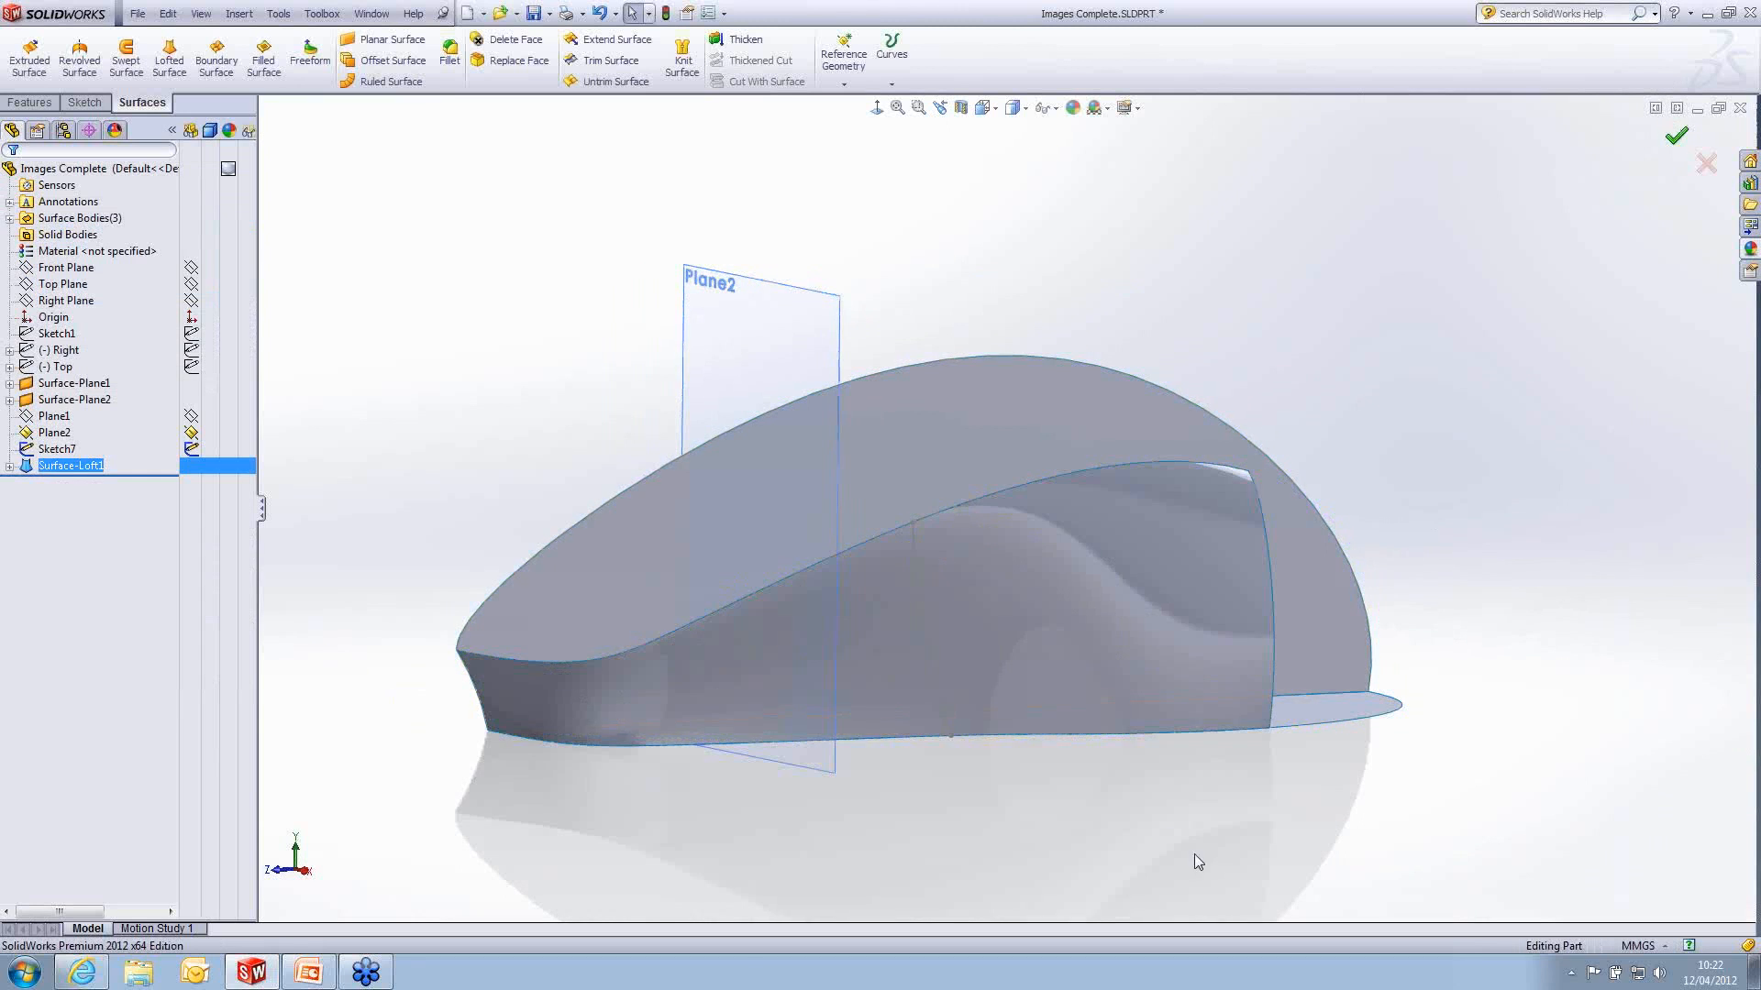
middle_drag(1195, 862, 1183, 801)
middle_drag(1042, 657, 1233, 591)
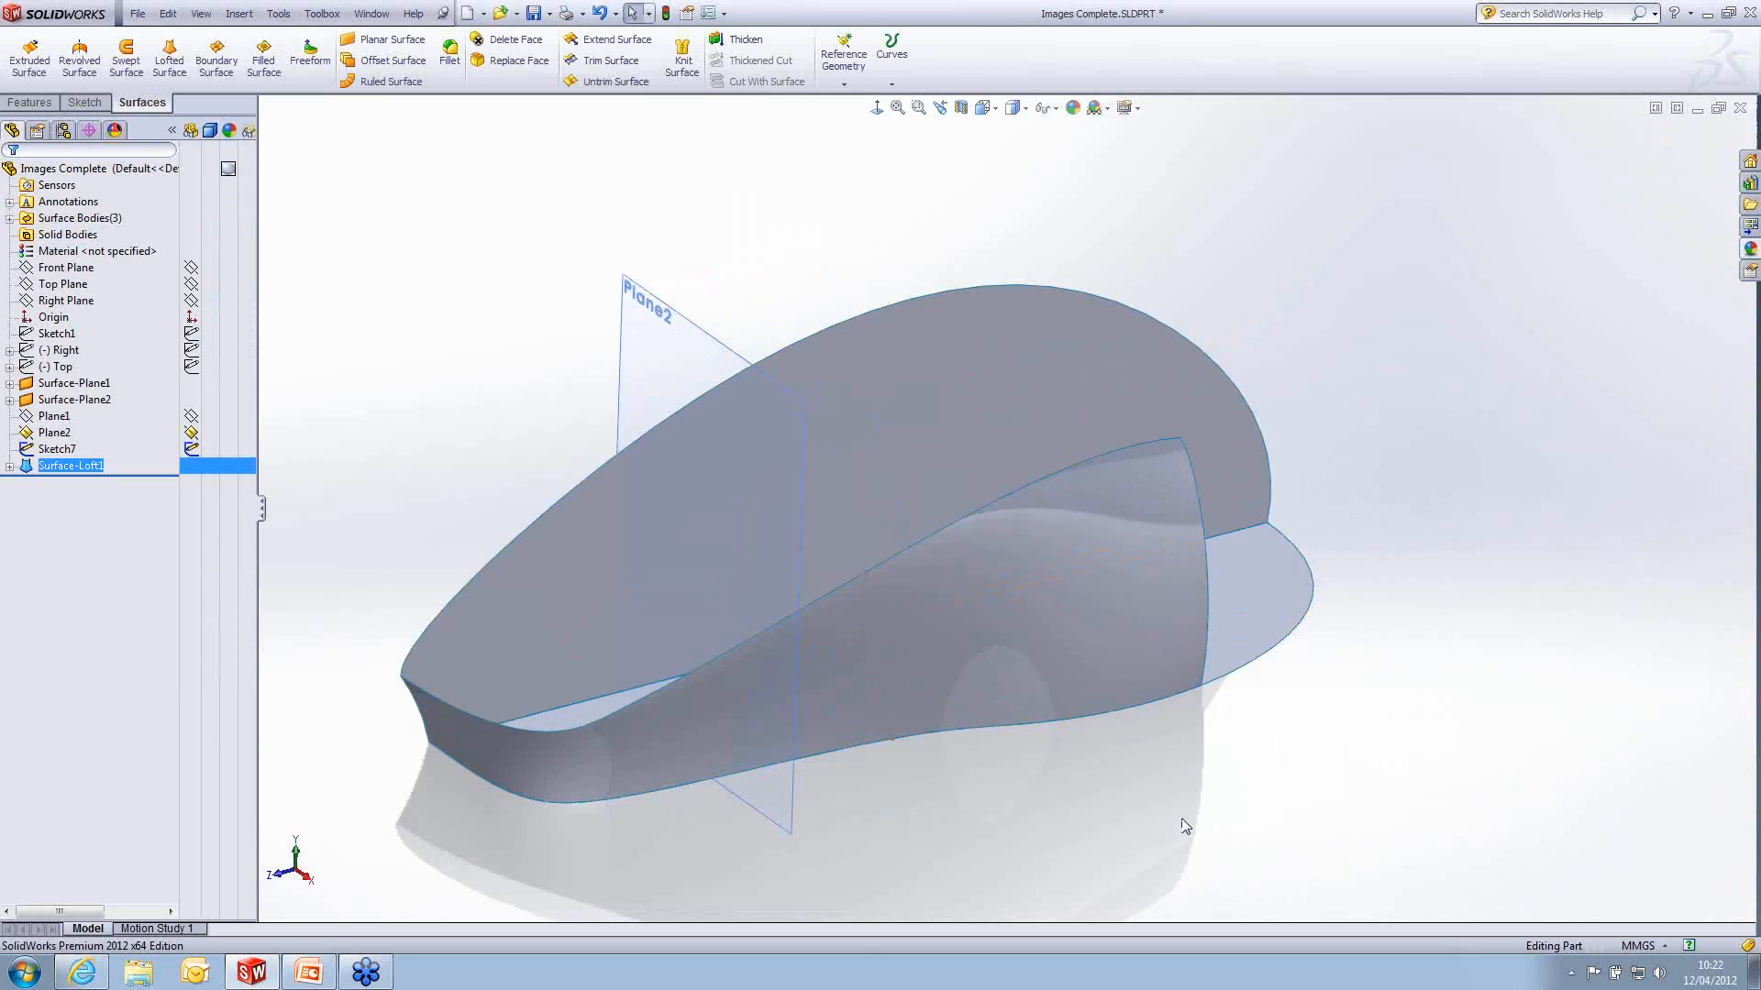
- Hide Plane2 and show 3DSketch1, the side surface's upper guide curve
click(655, 321)
click(734, 261)
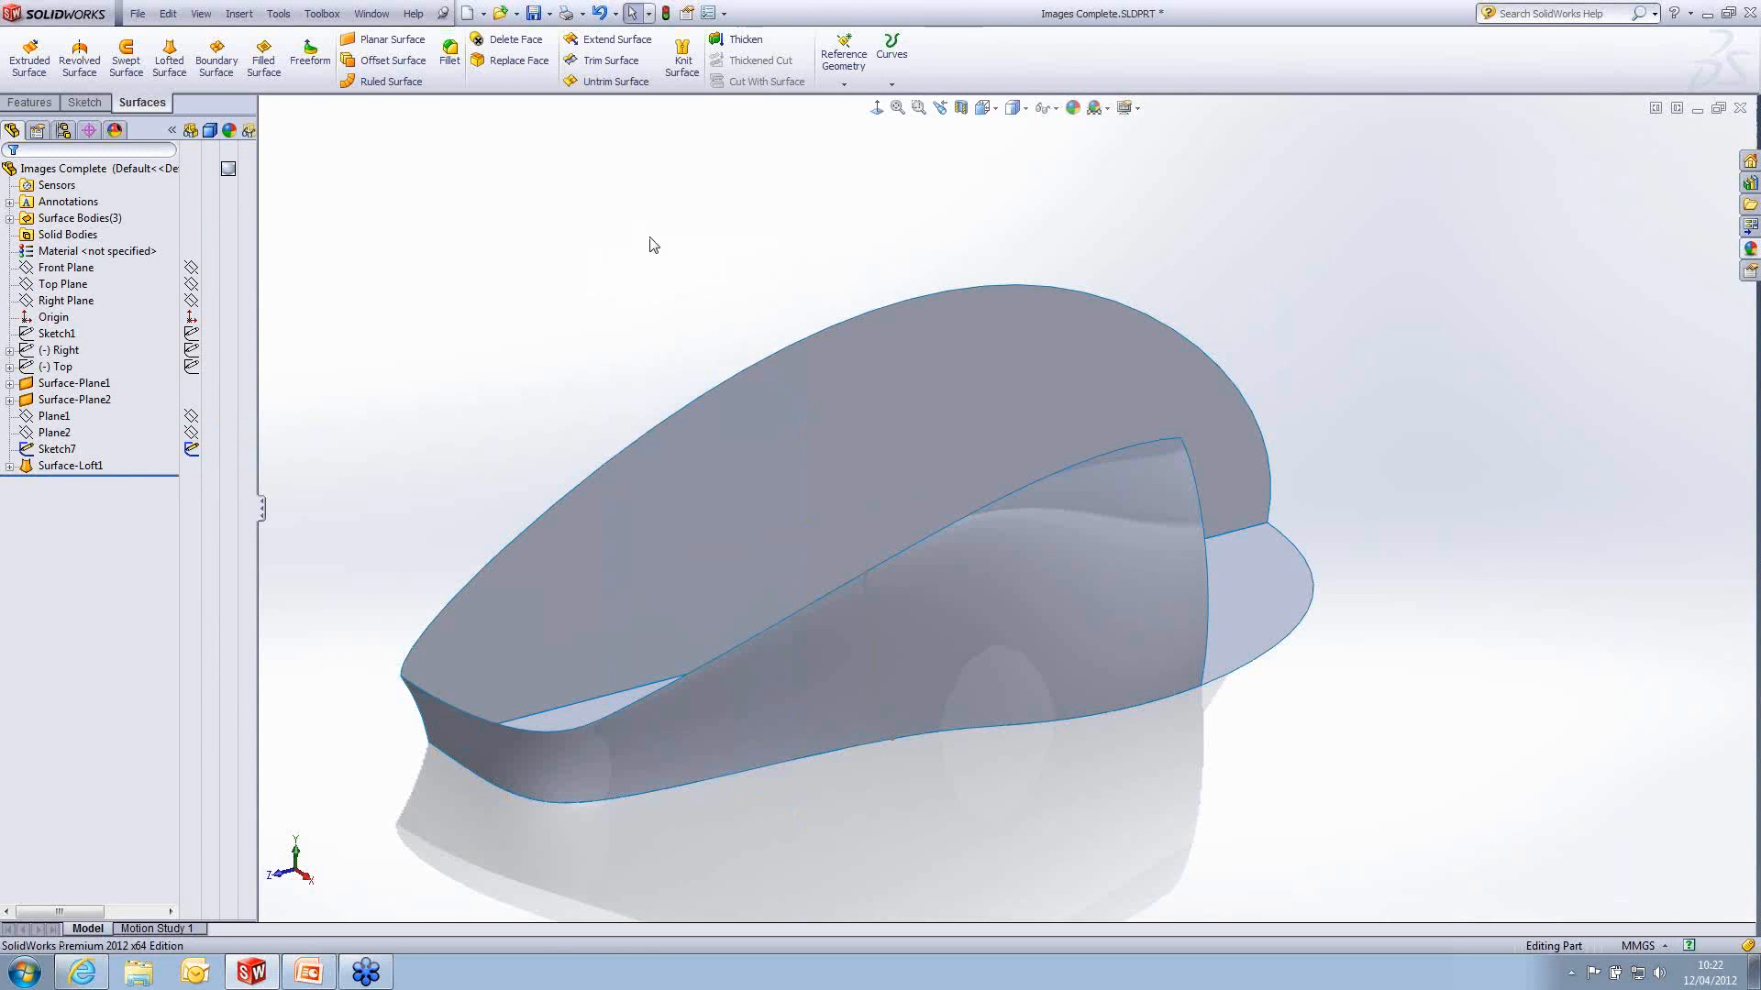
click(10, 465)
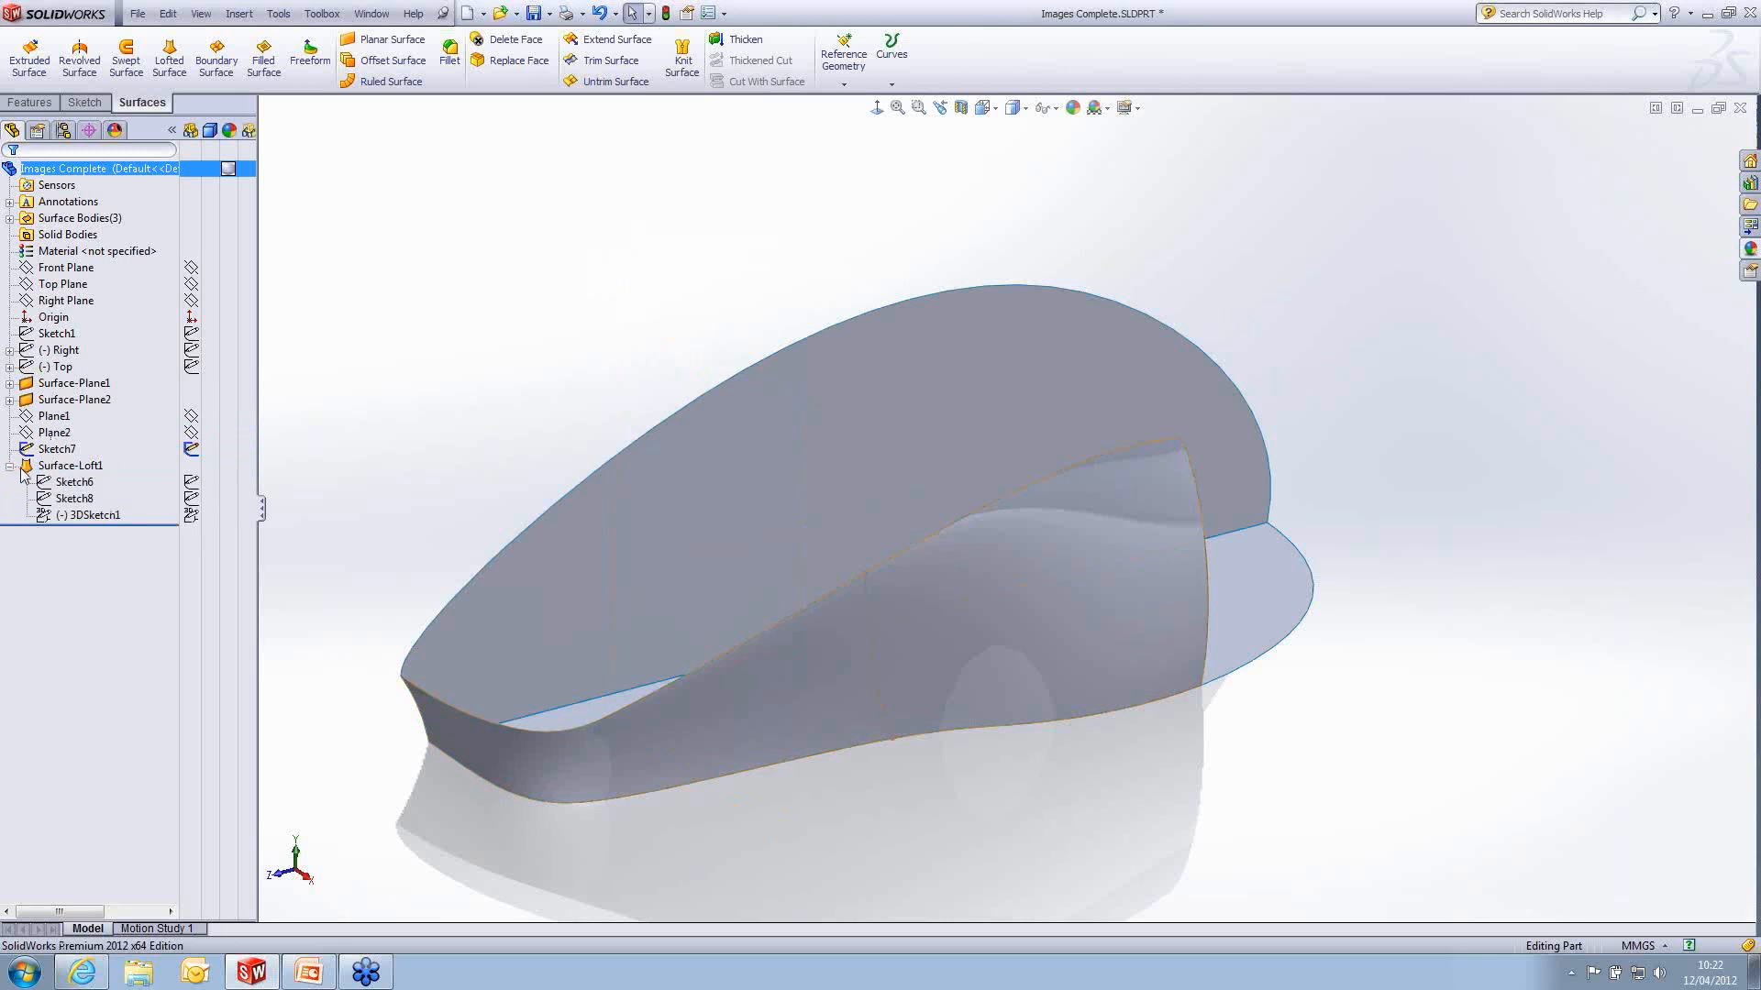
click(77, 515)
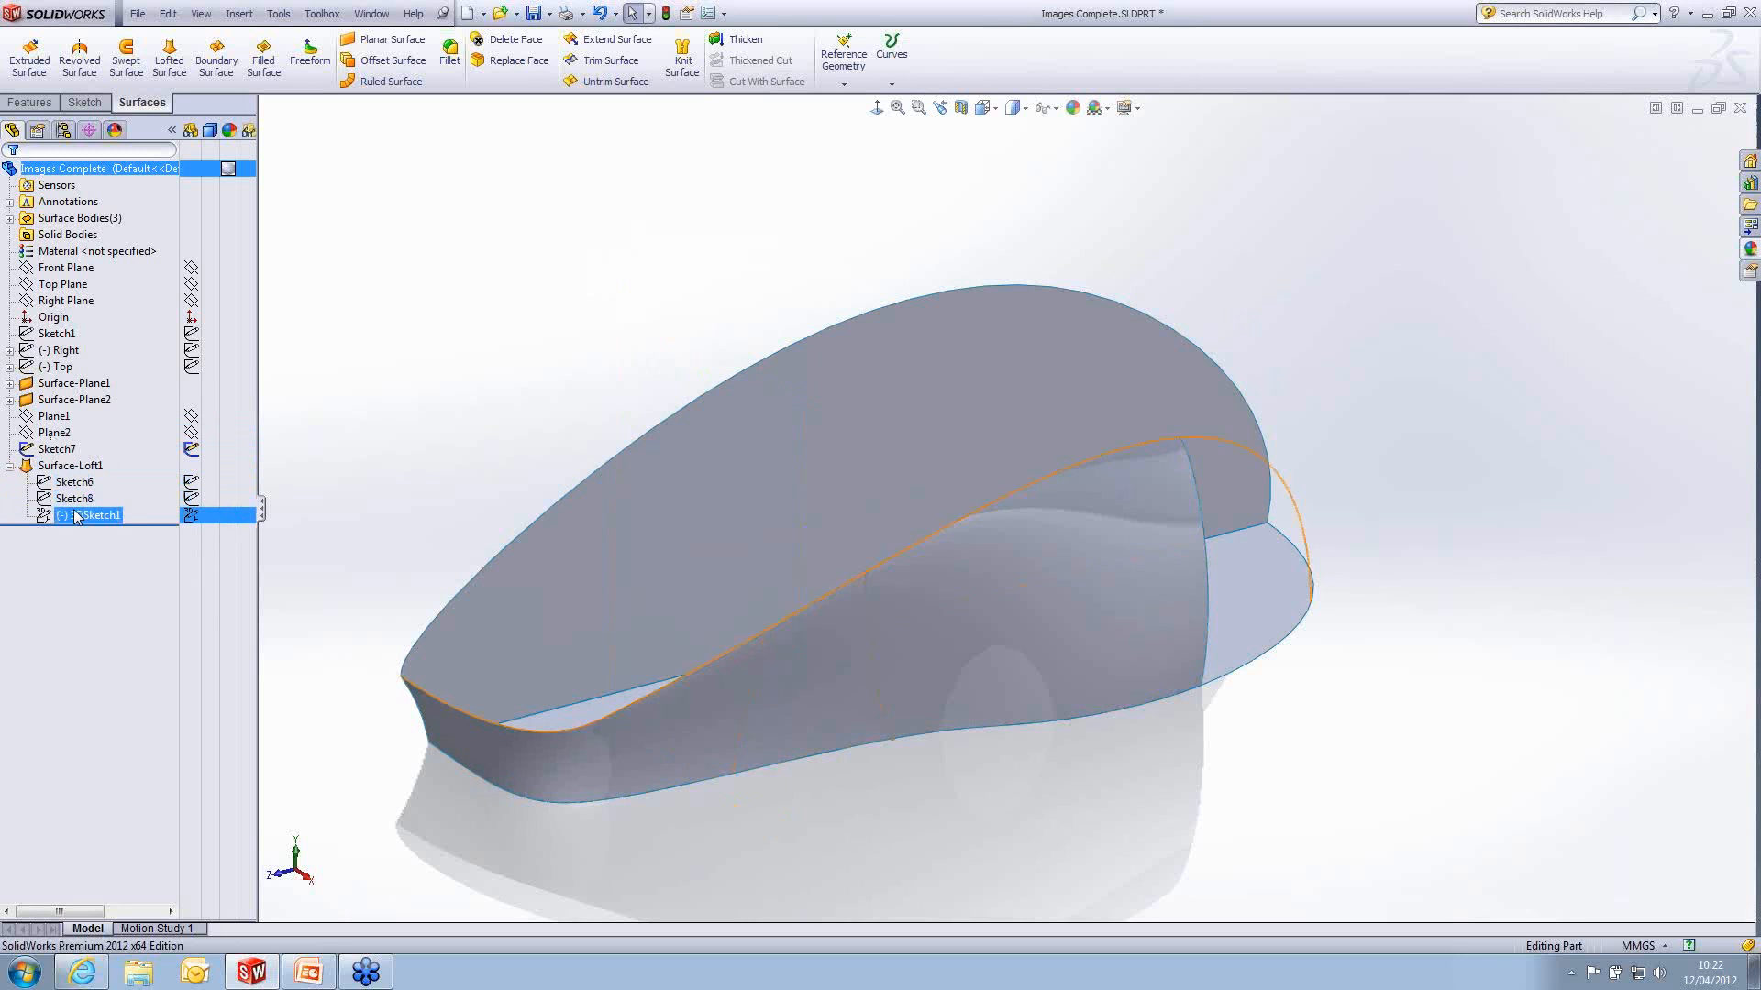
click(195, 517)
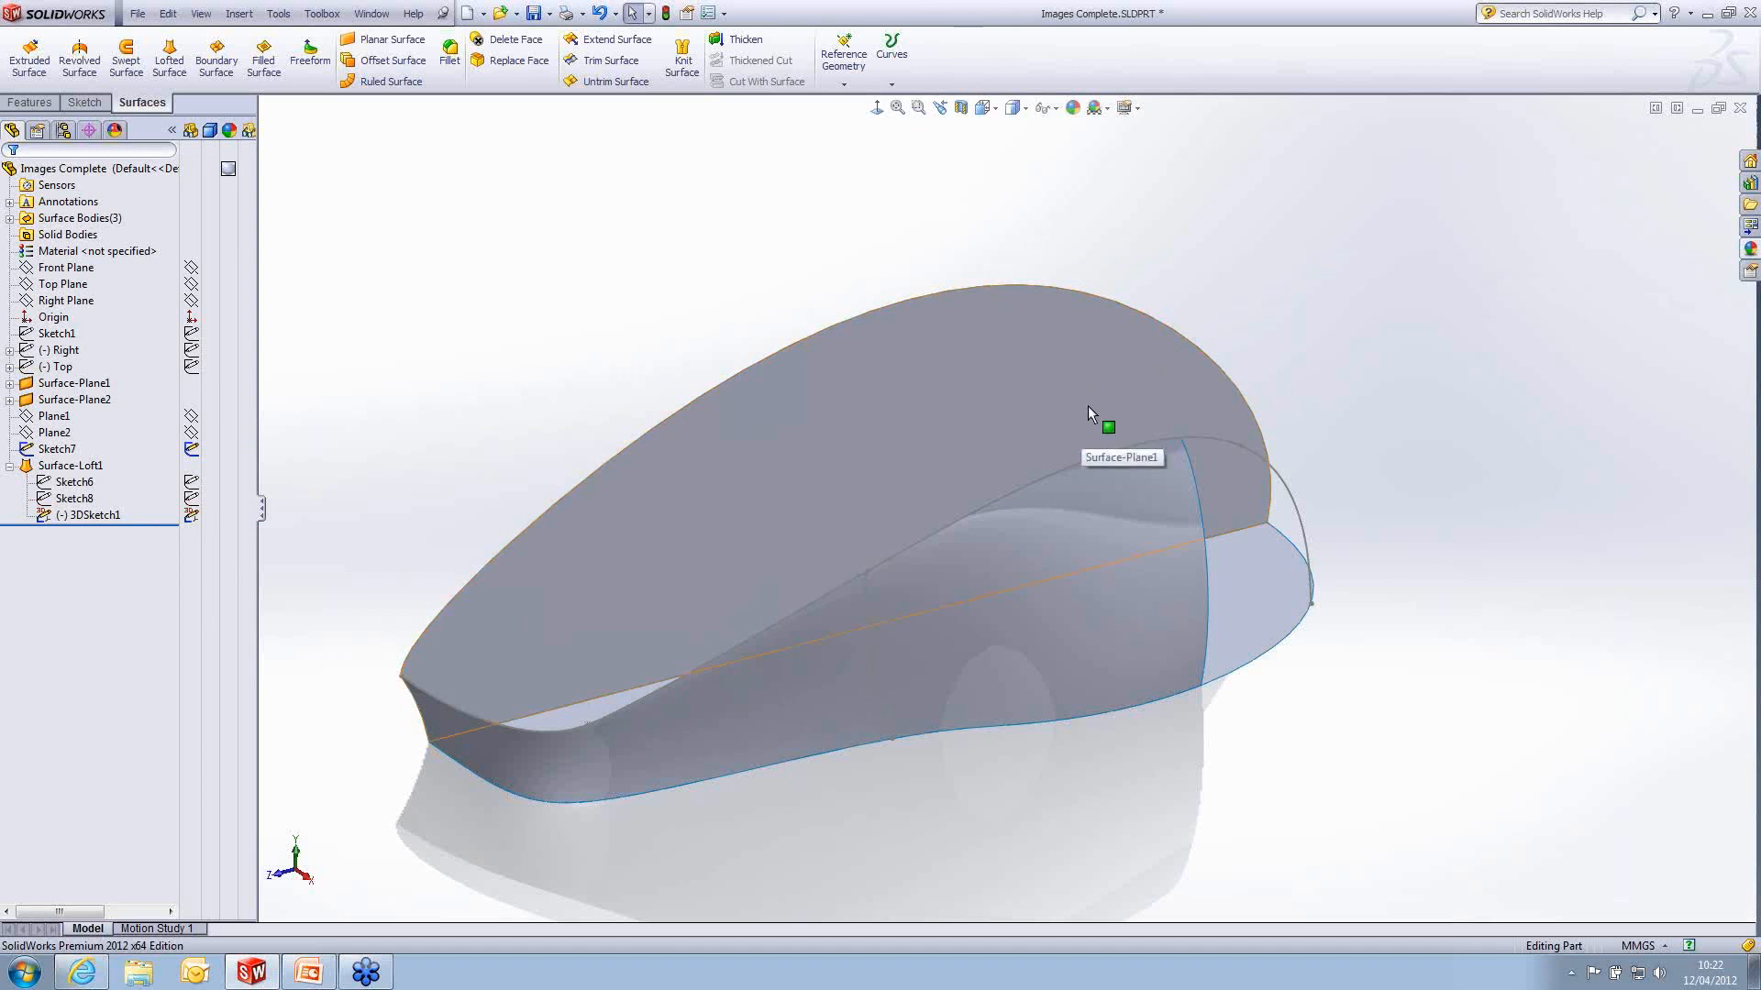
middle_drag(1087, 405, 1120, 519)
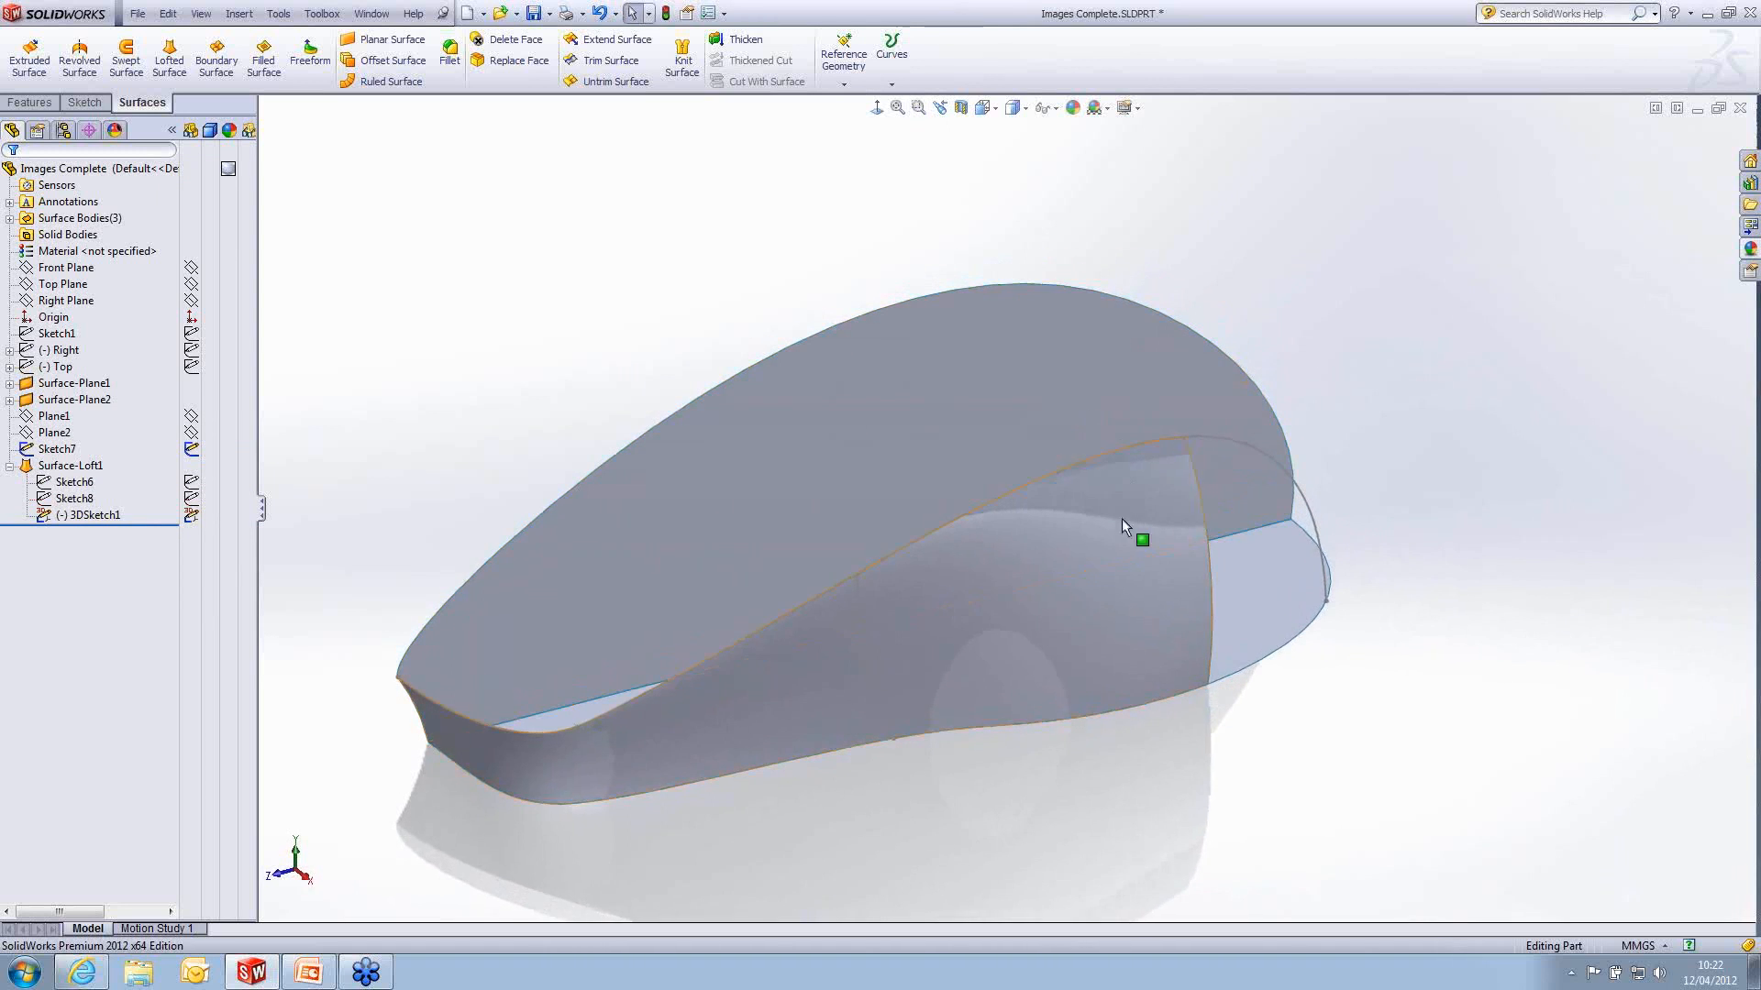
click(1122, 529)
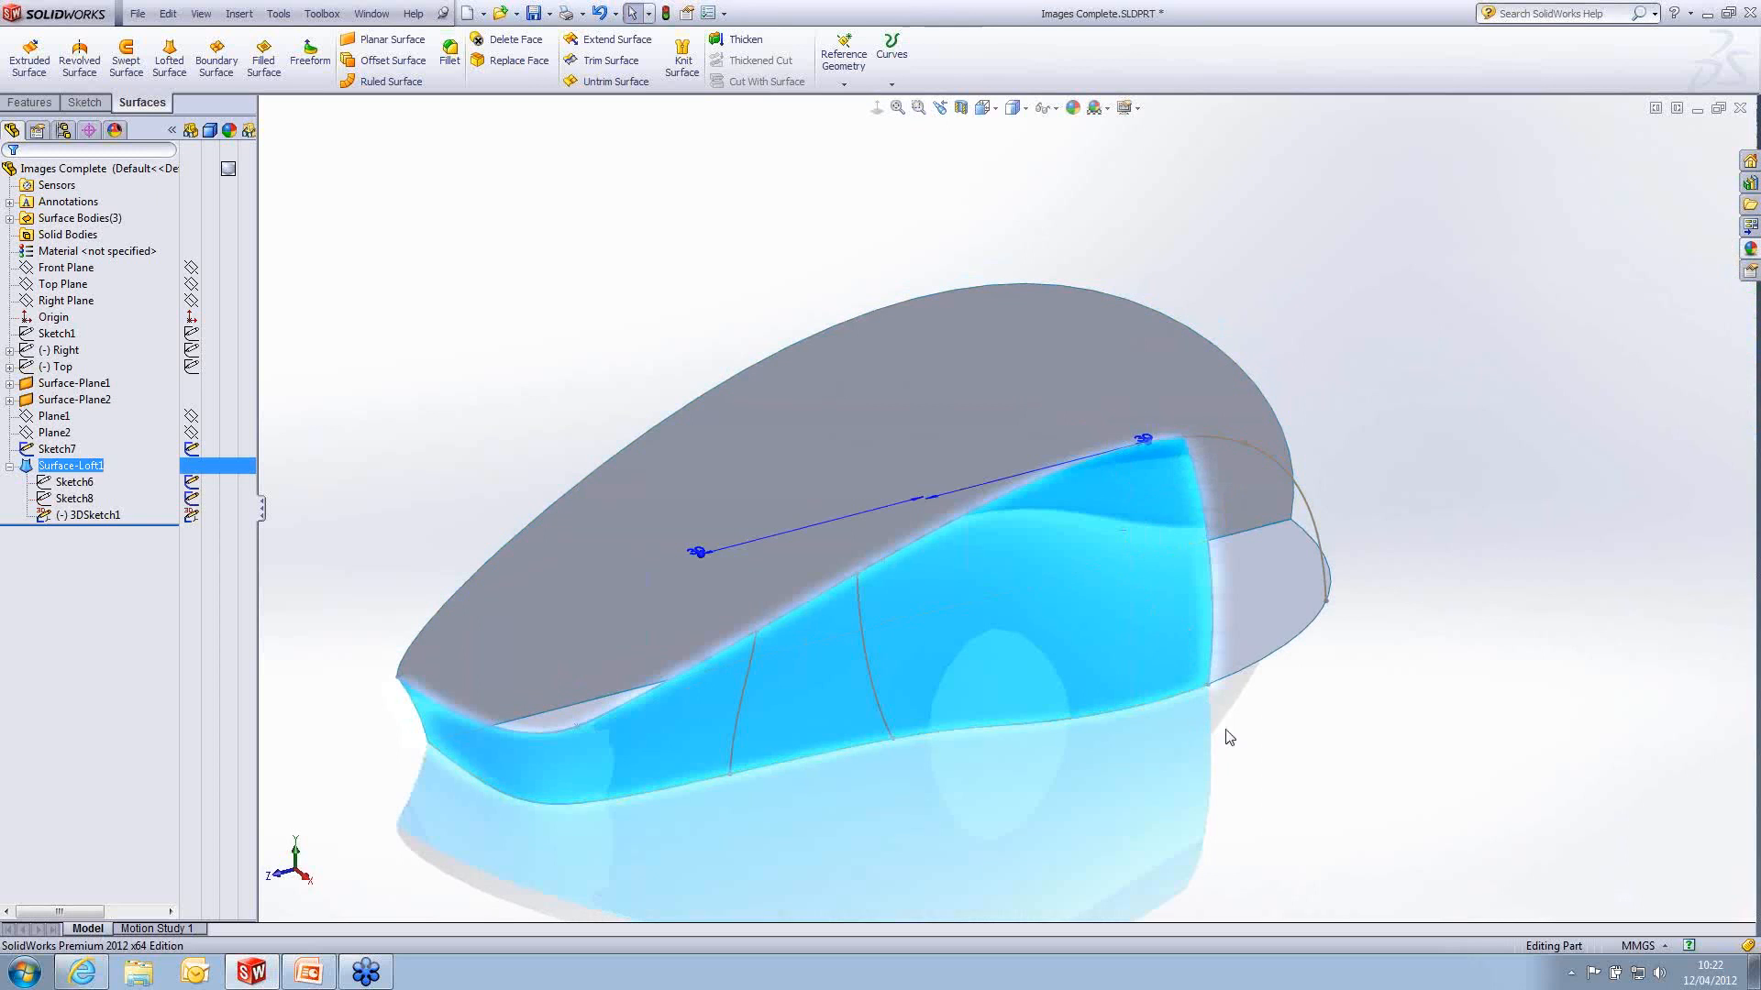
click(1249, 743)
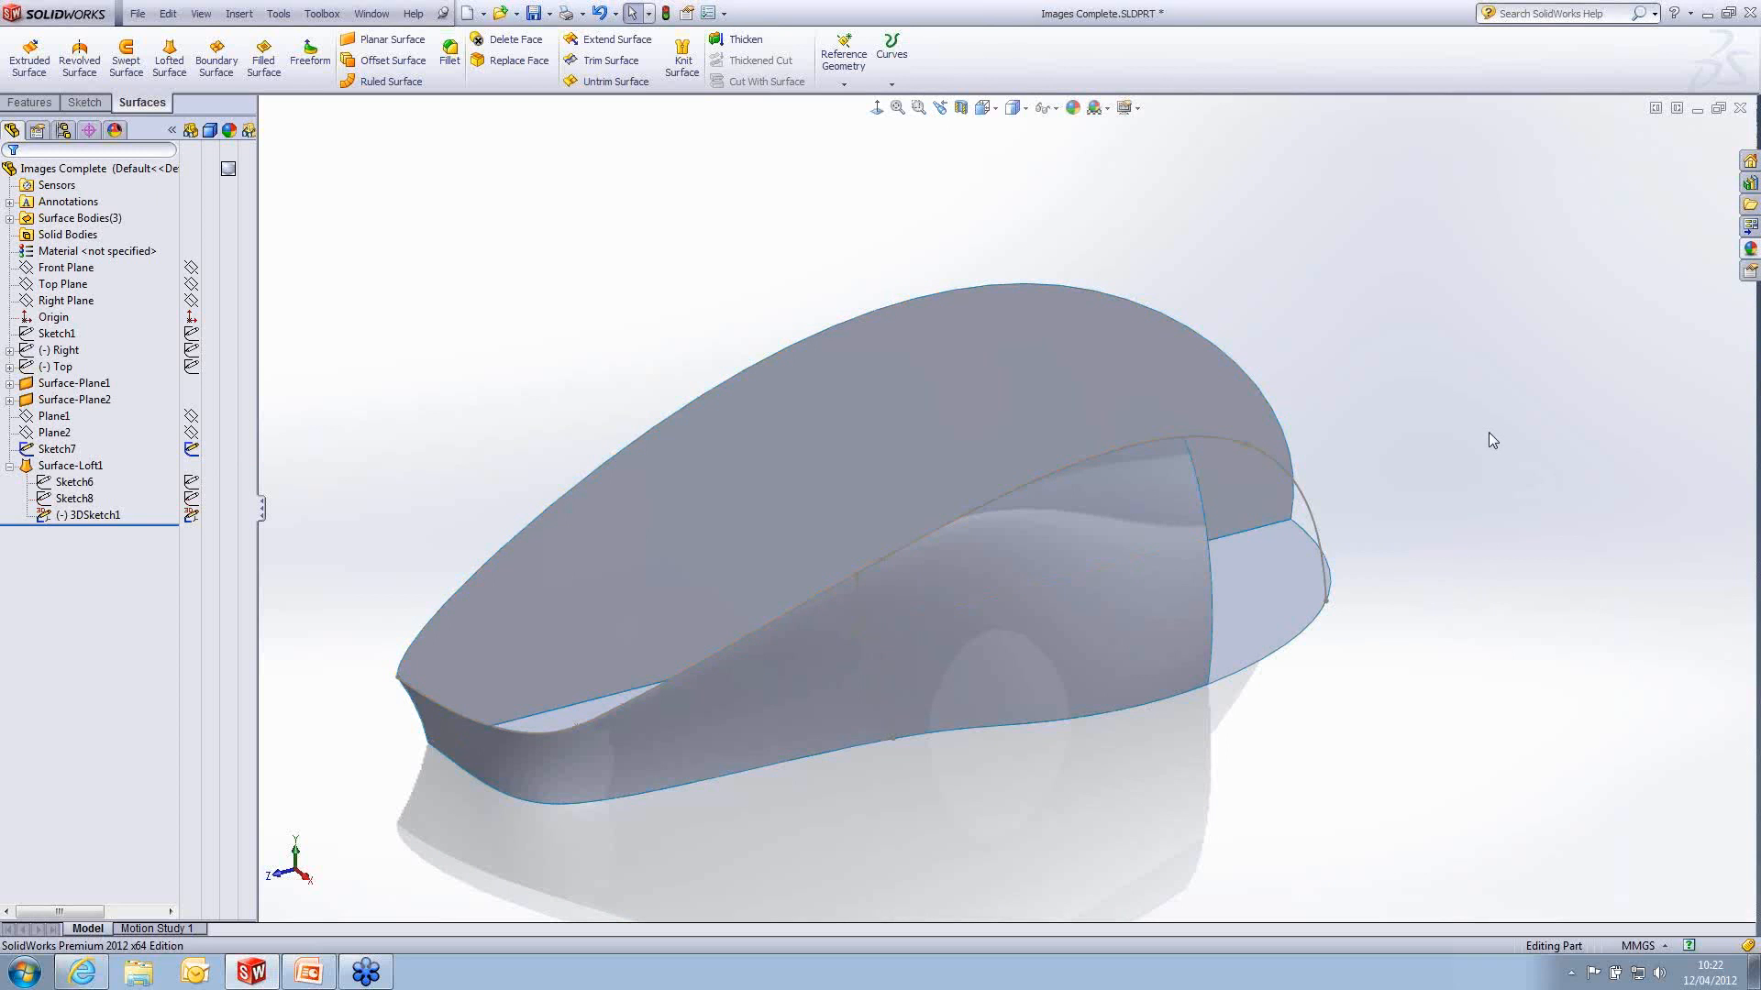
- Switch to the PowerPoint slide show to view the types of surface continuity
click(308, 972)
click(979, 468)
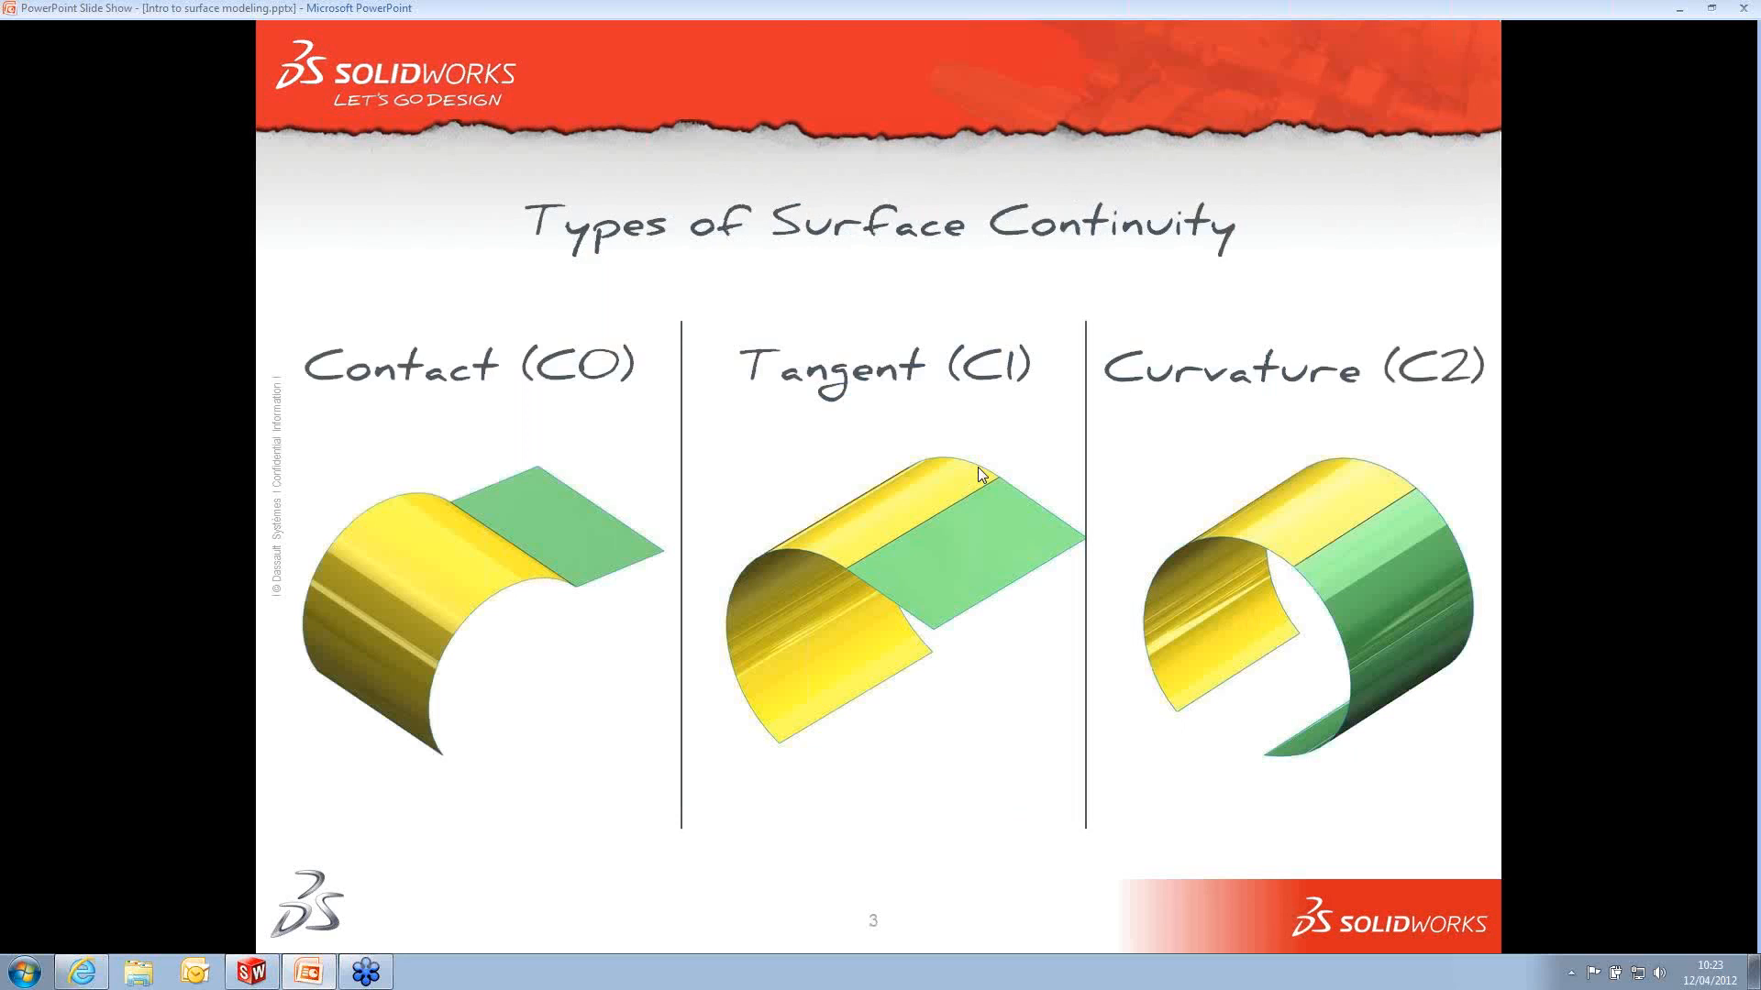
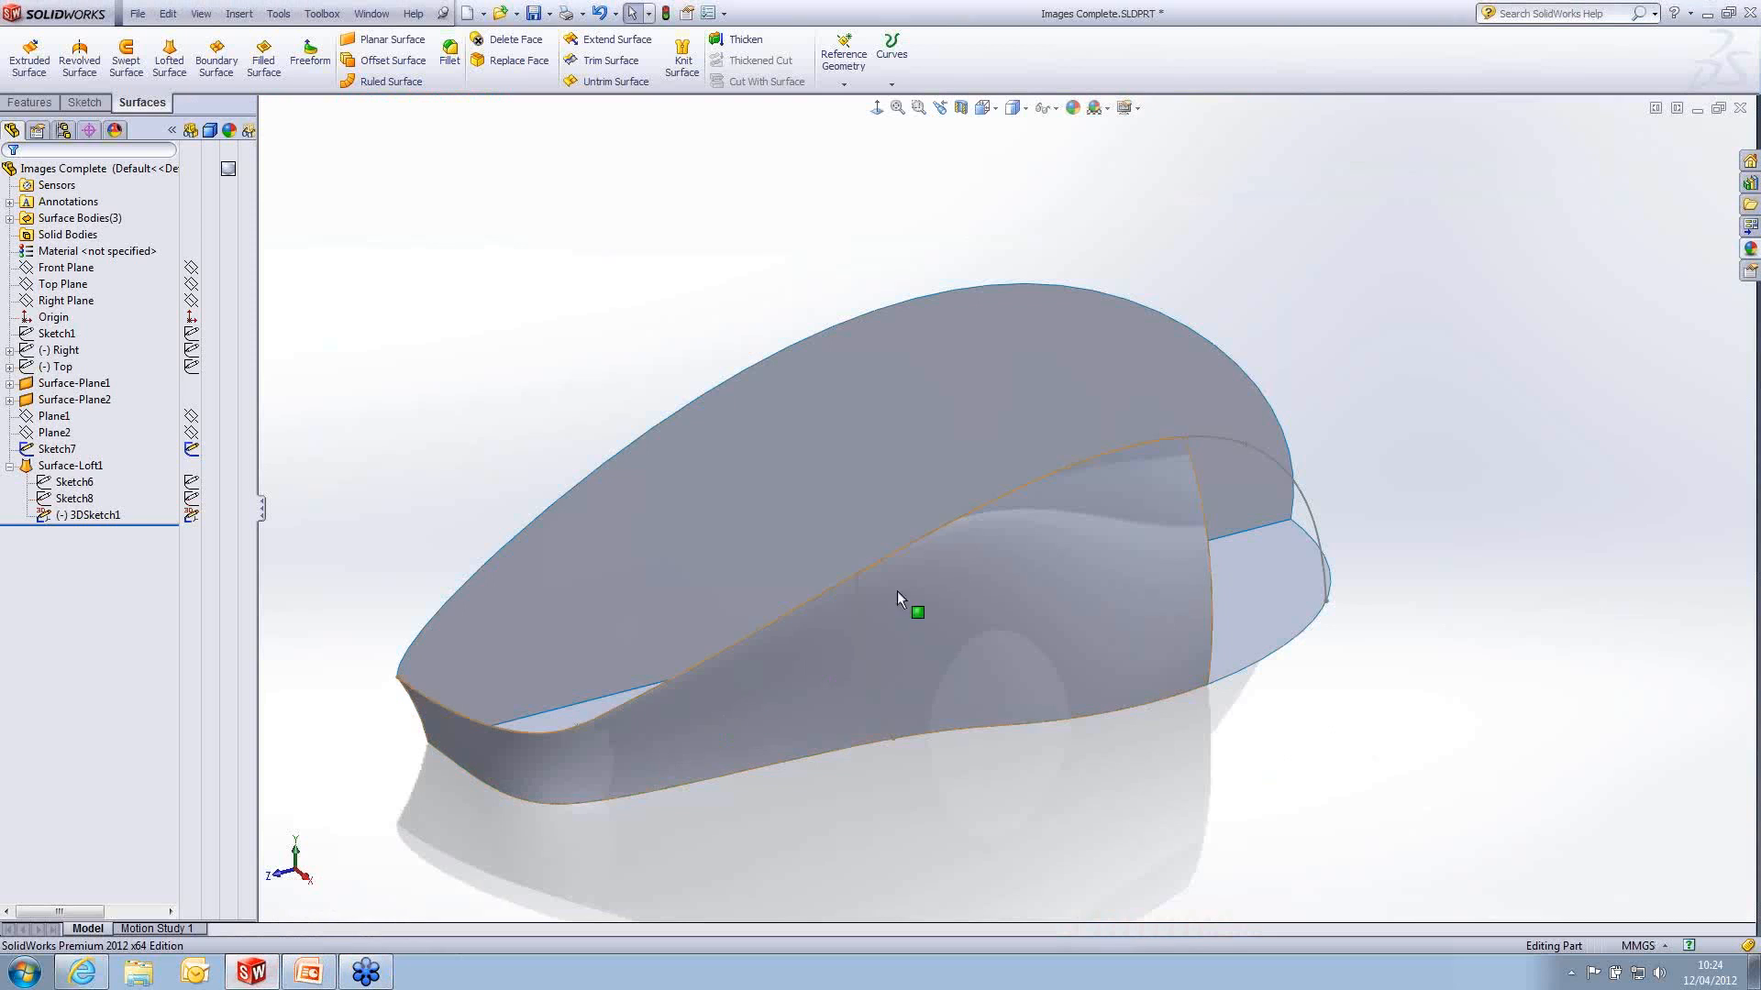
- Create an intersection curve between the Front Plane and the lofted side surface as a 3D sketch, and exit the sketch
middle_drag(1073, 542, 1087, 559)
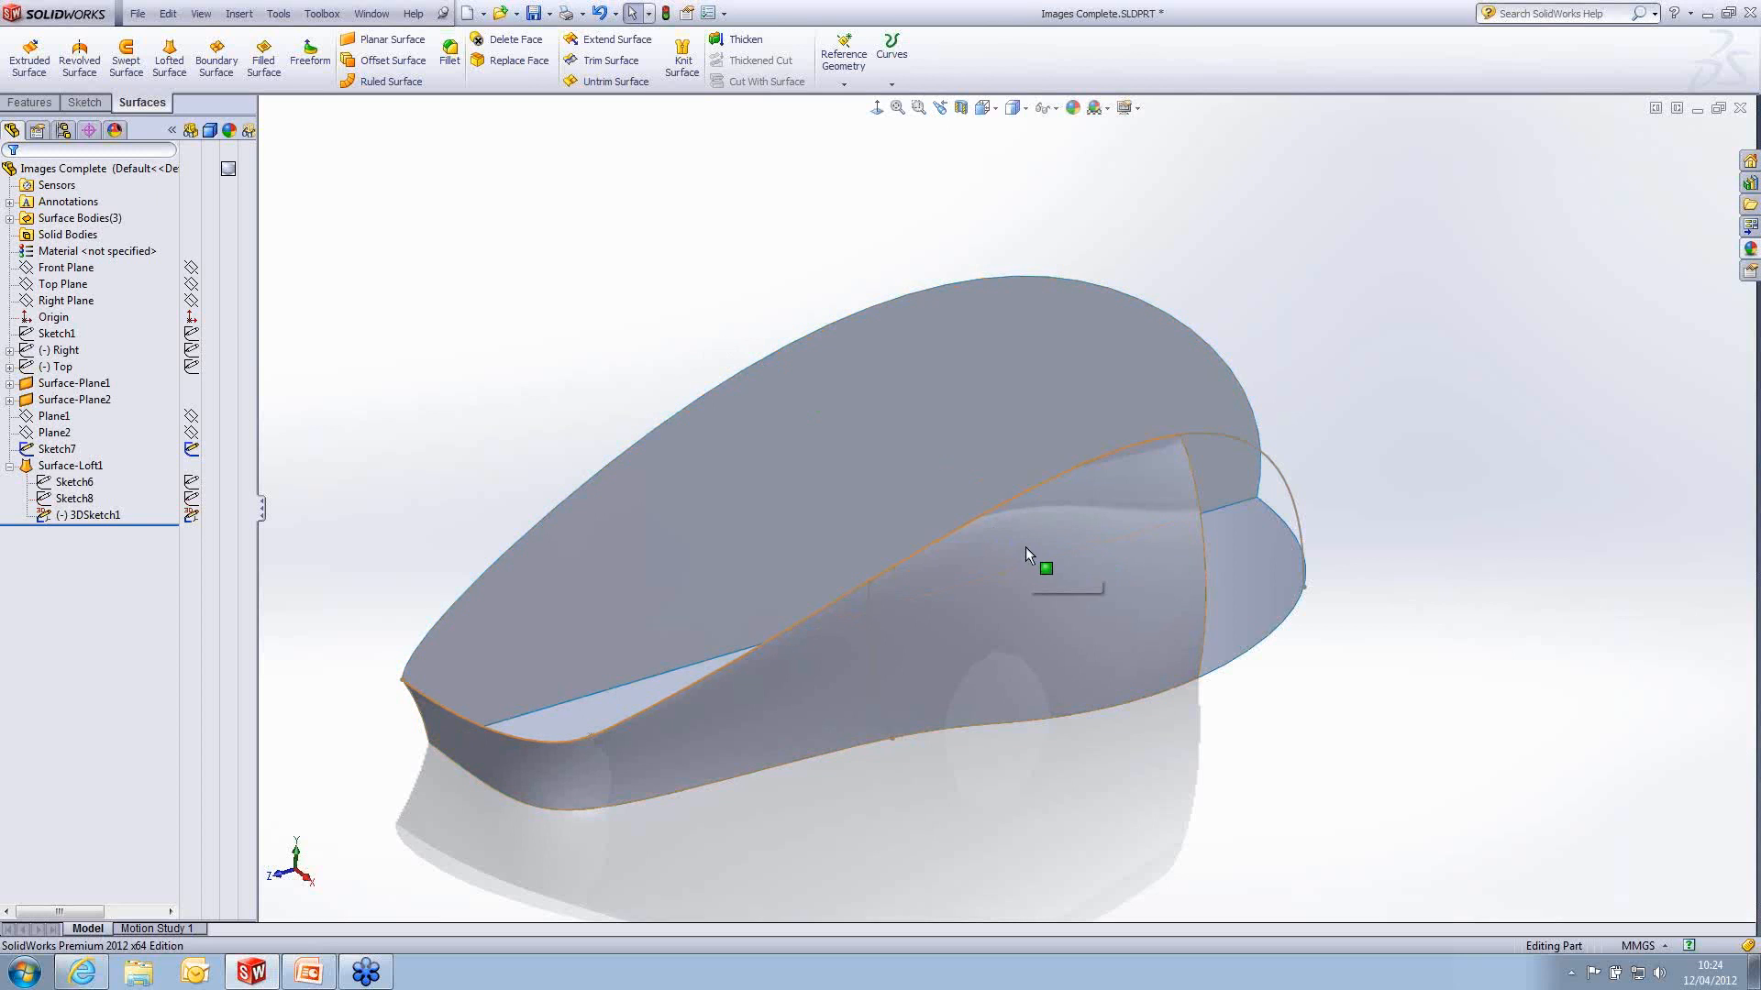
click(1054, 546)
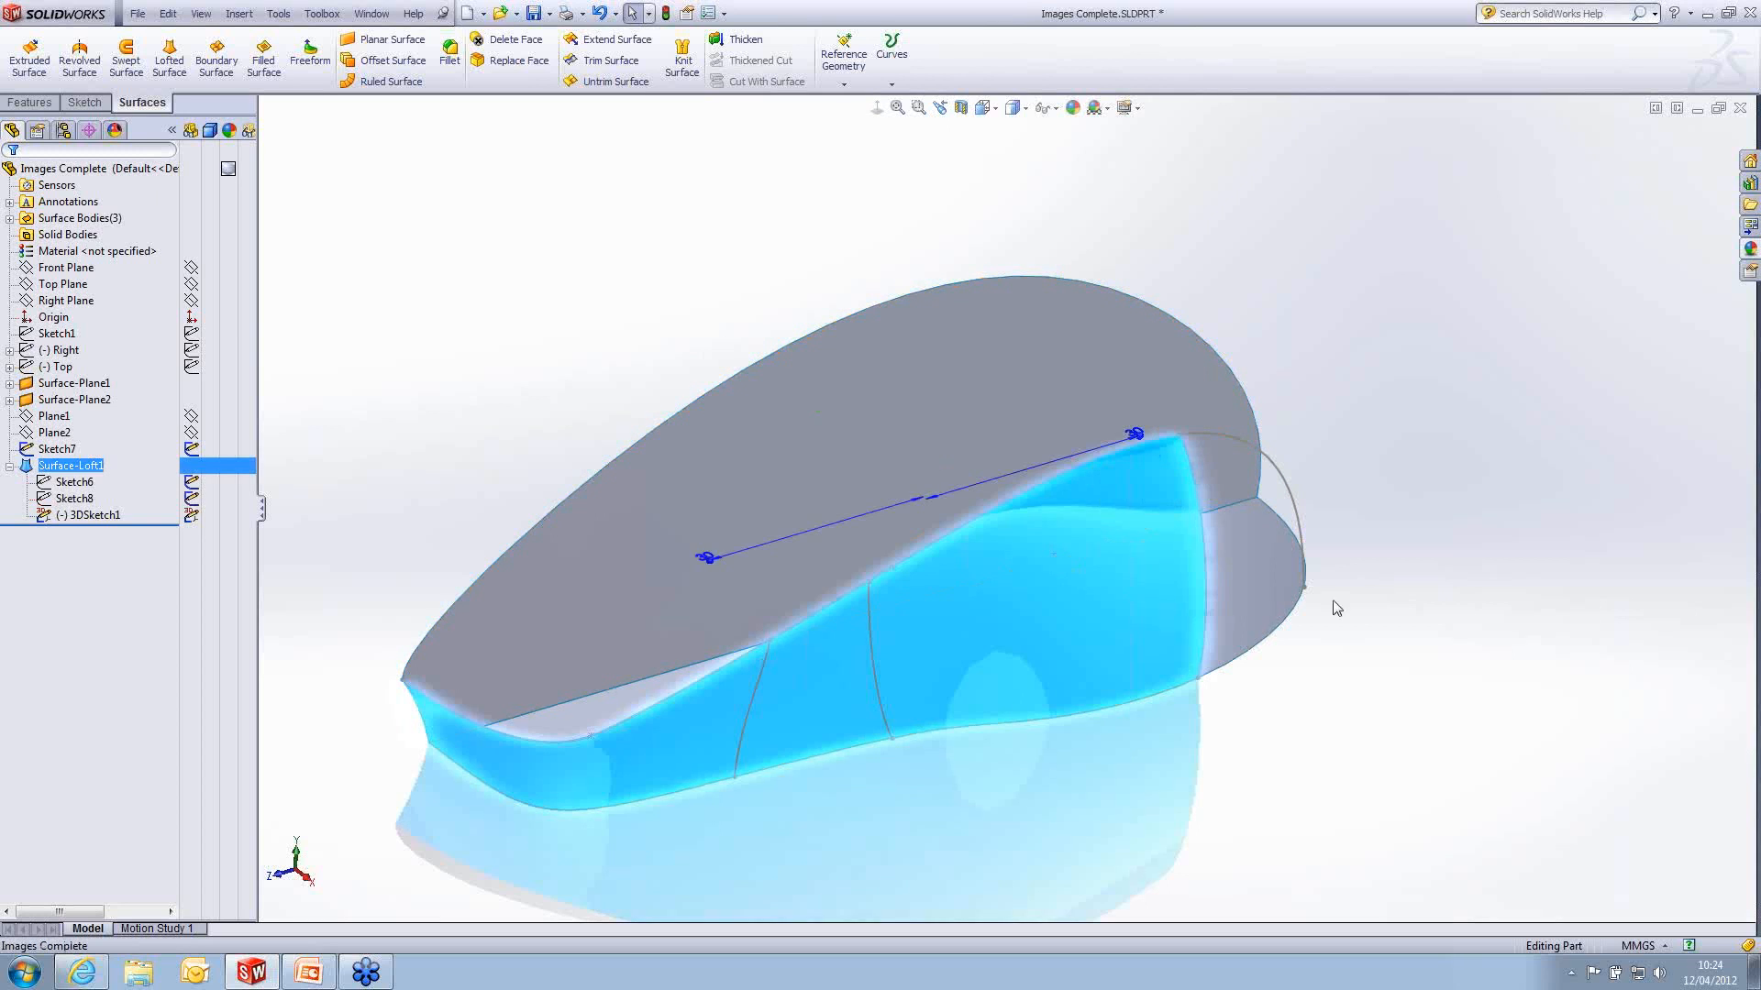
click(1447, 538)
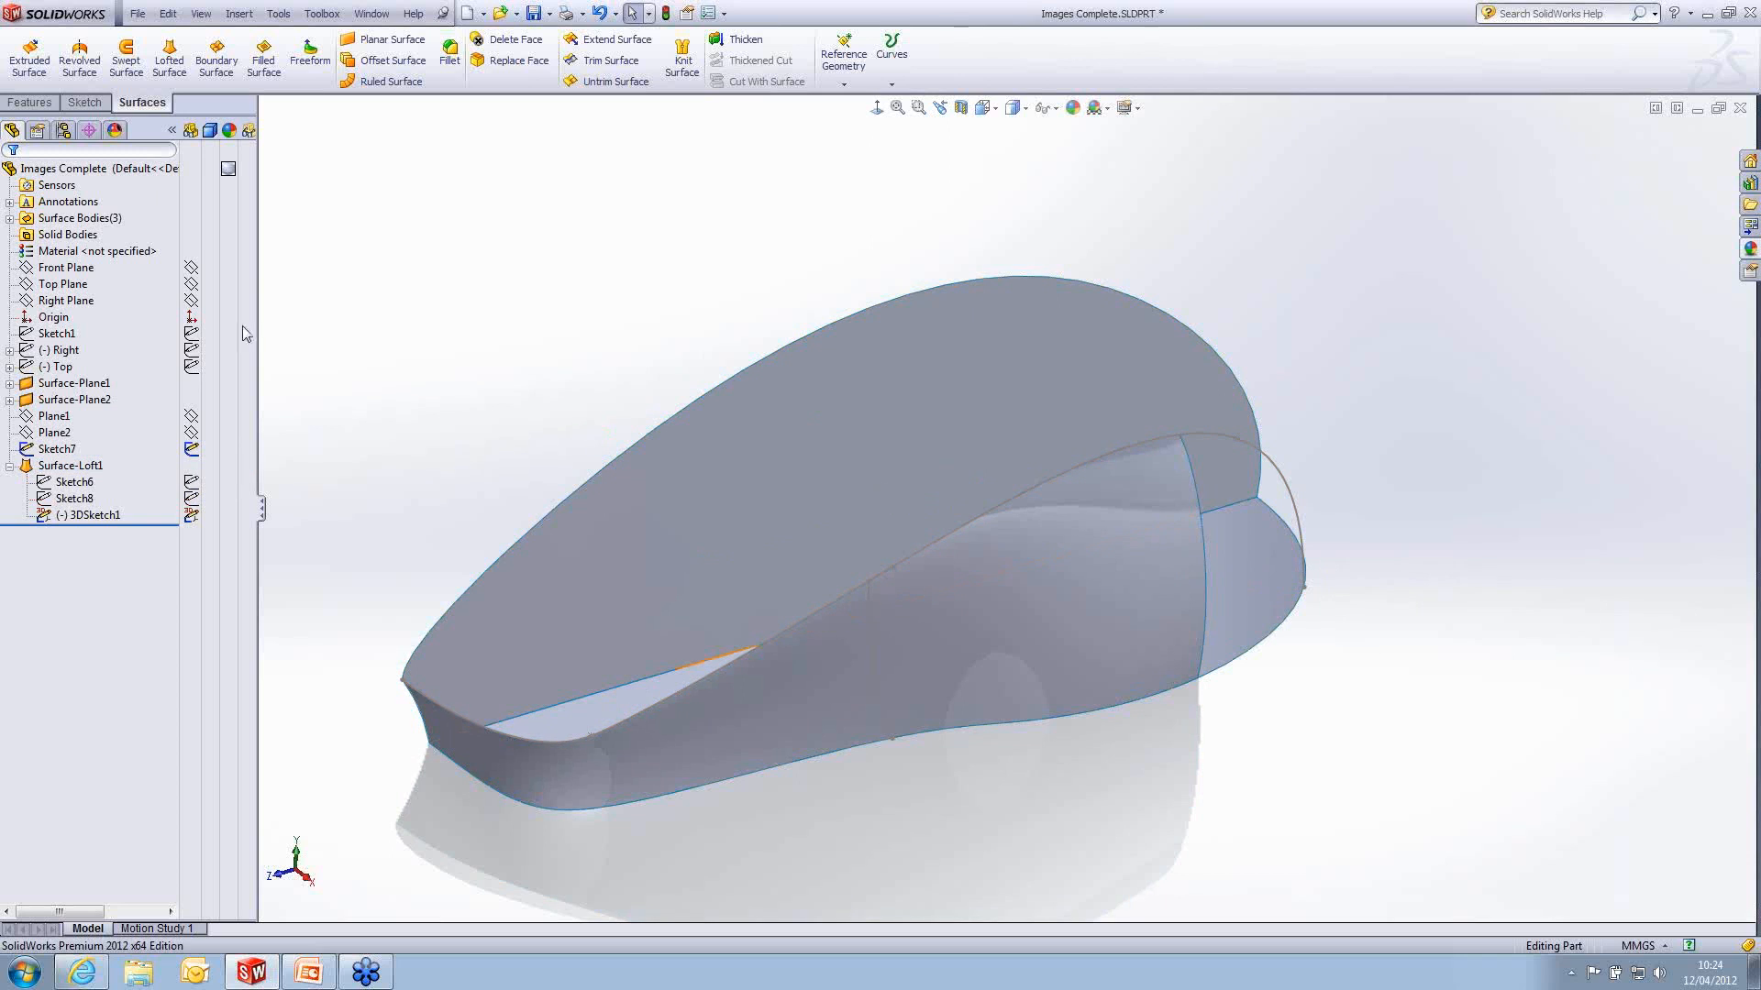
click(45, 302)
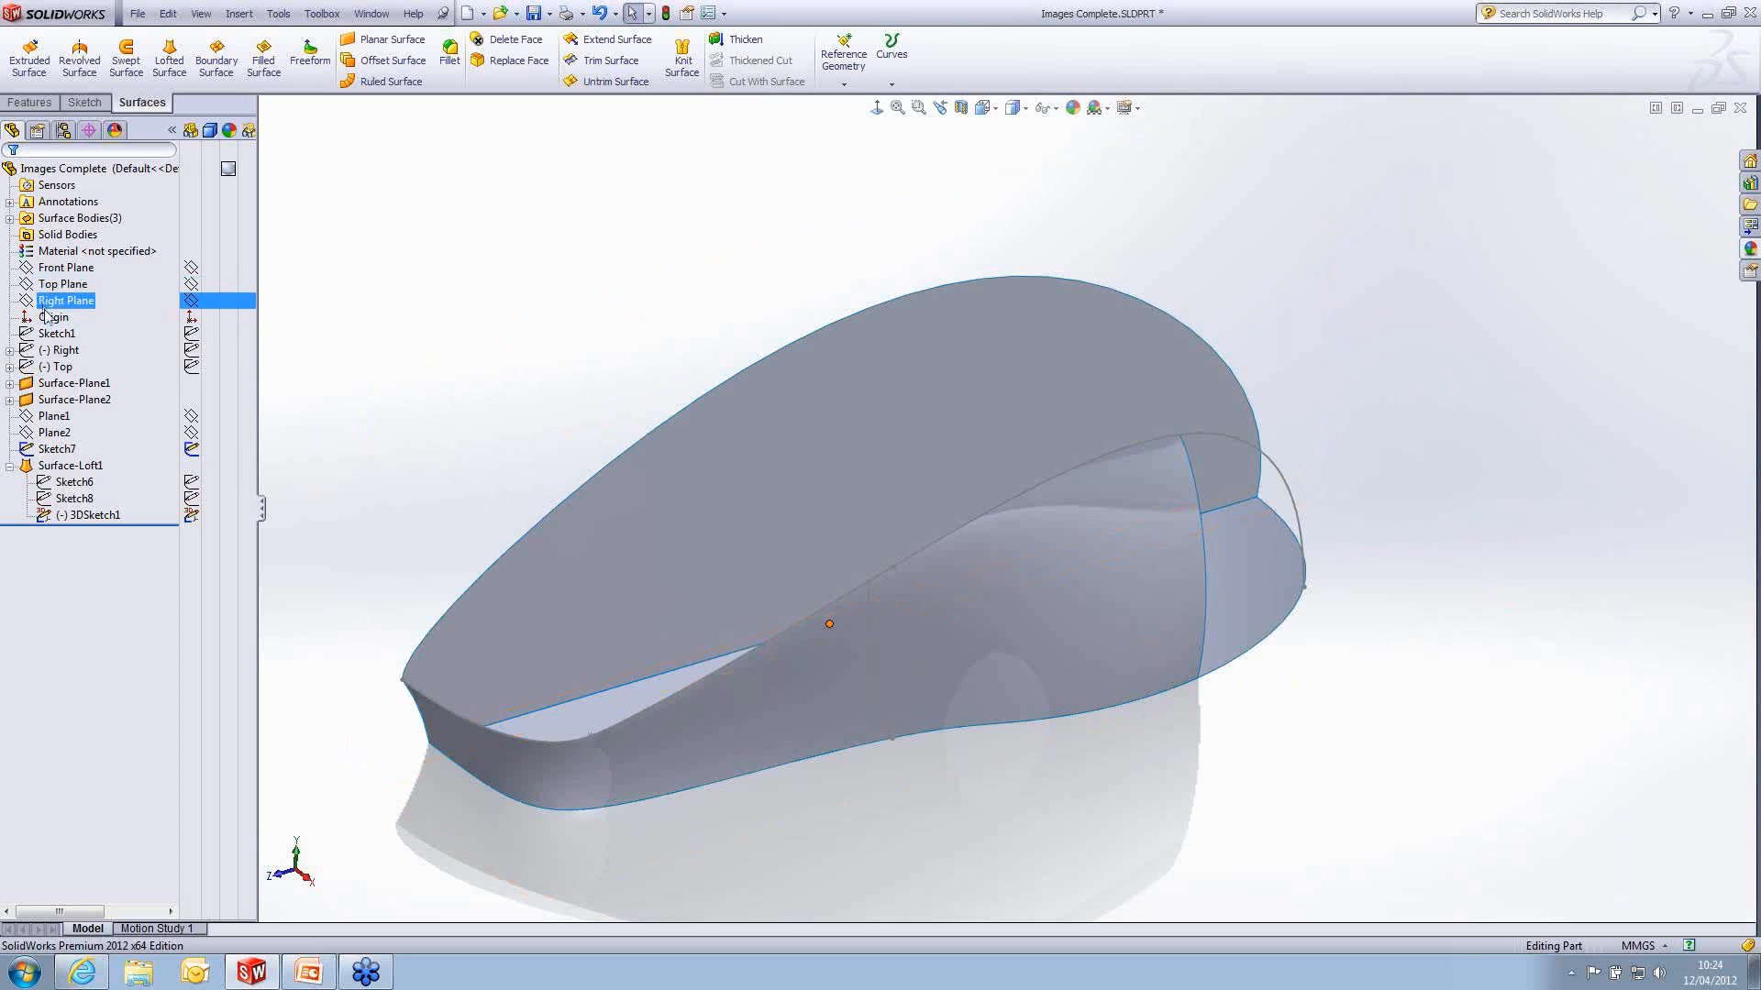
click(56, 268)
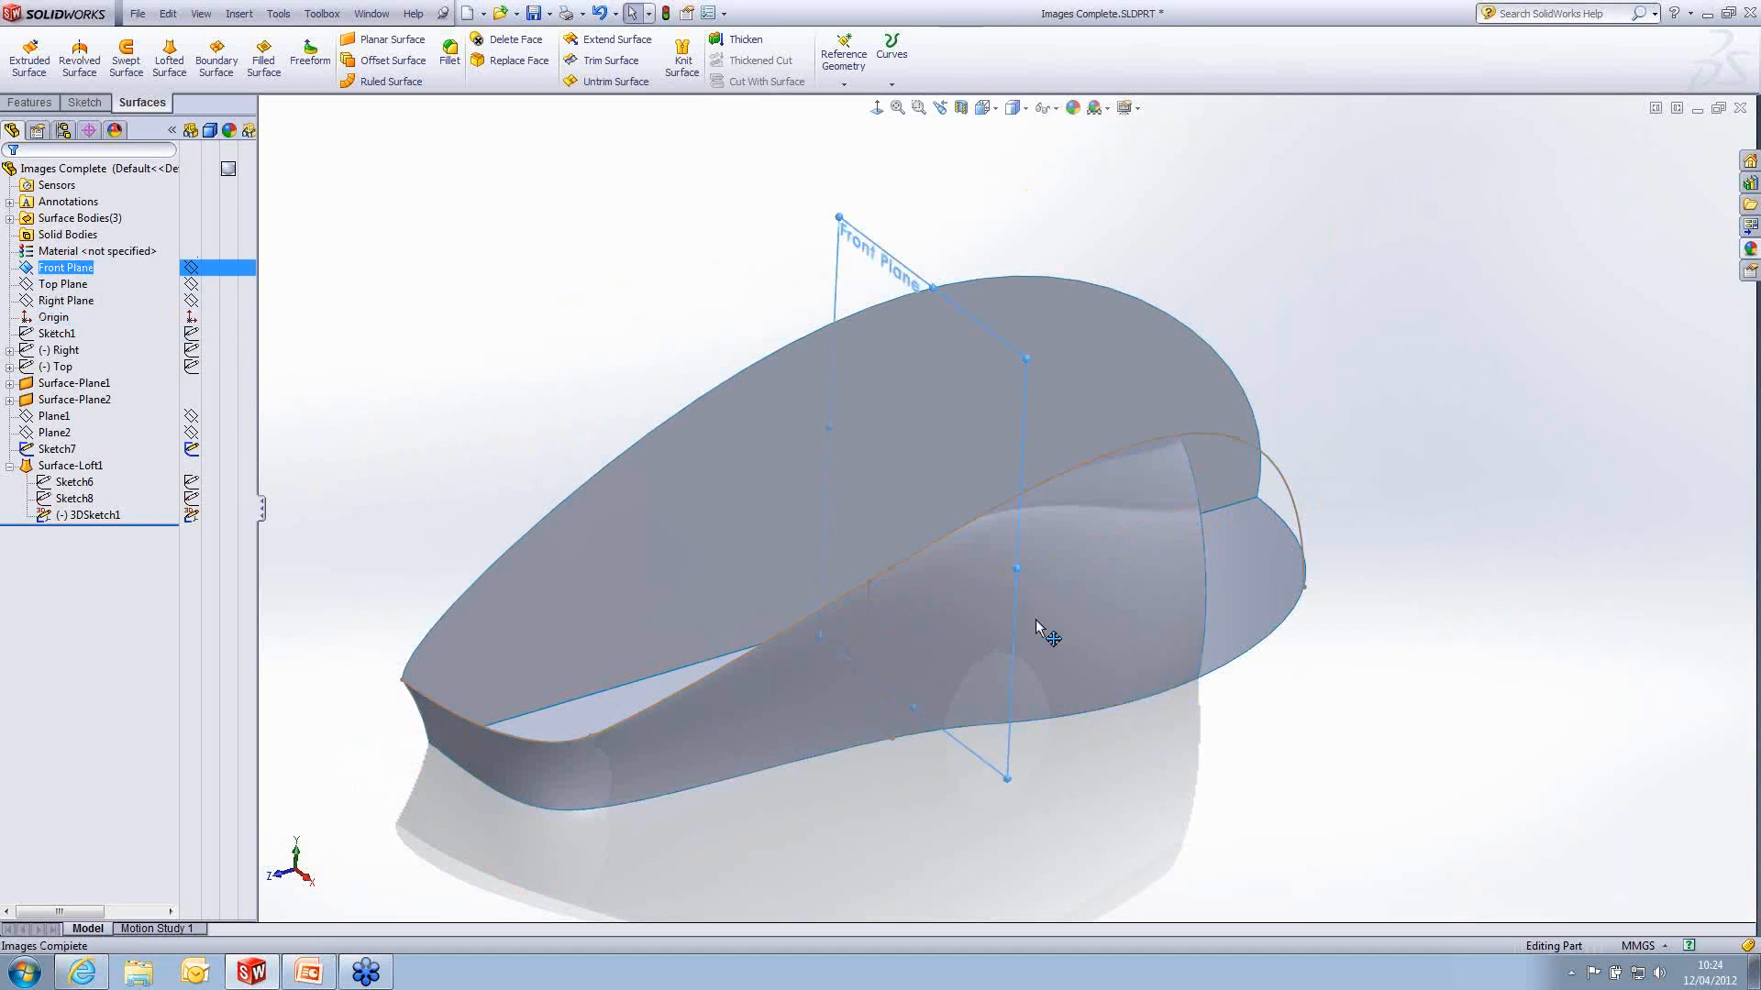
click(1119, 589)
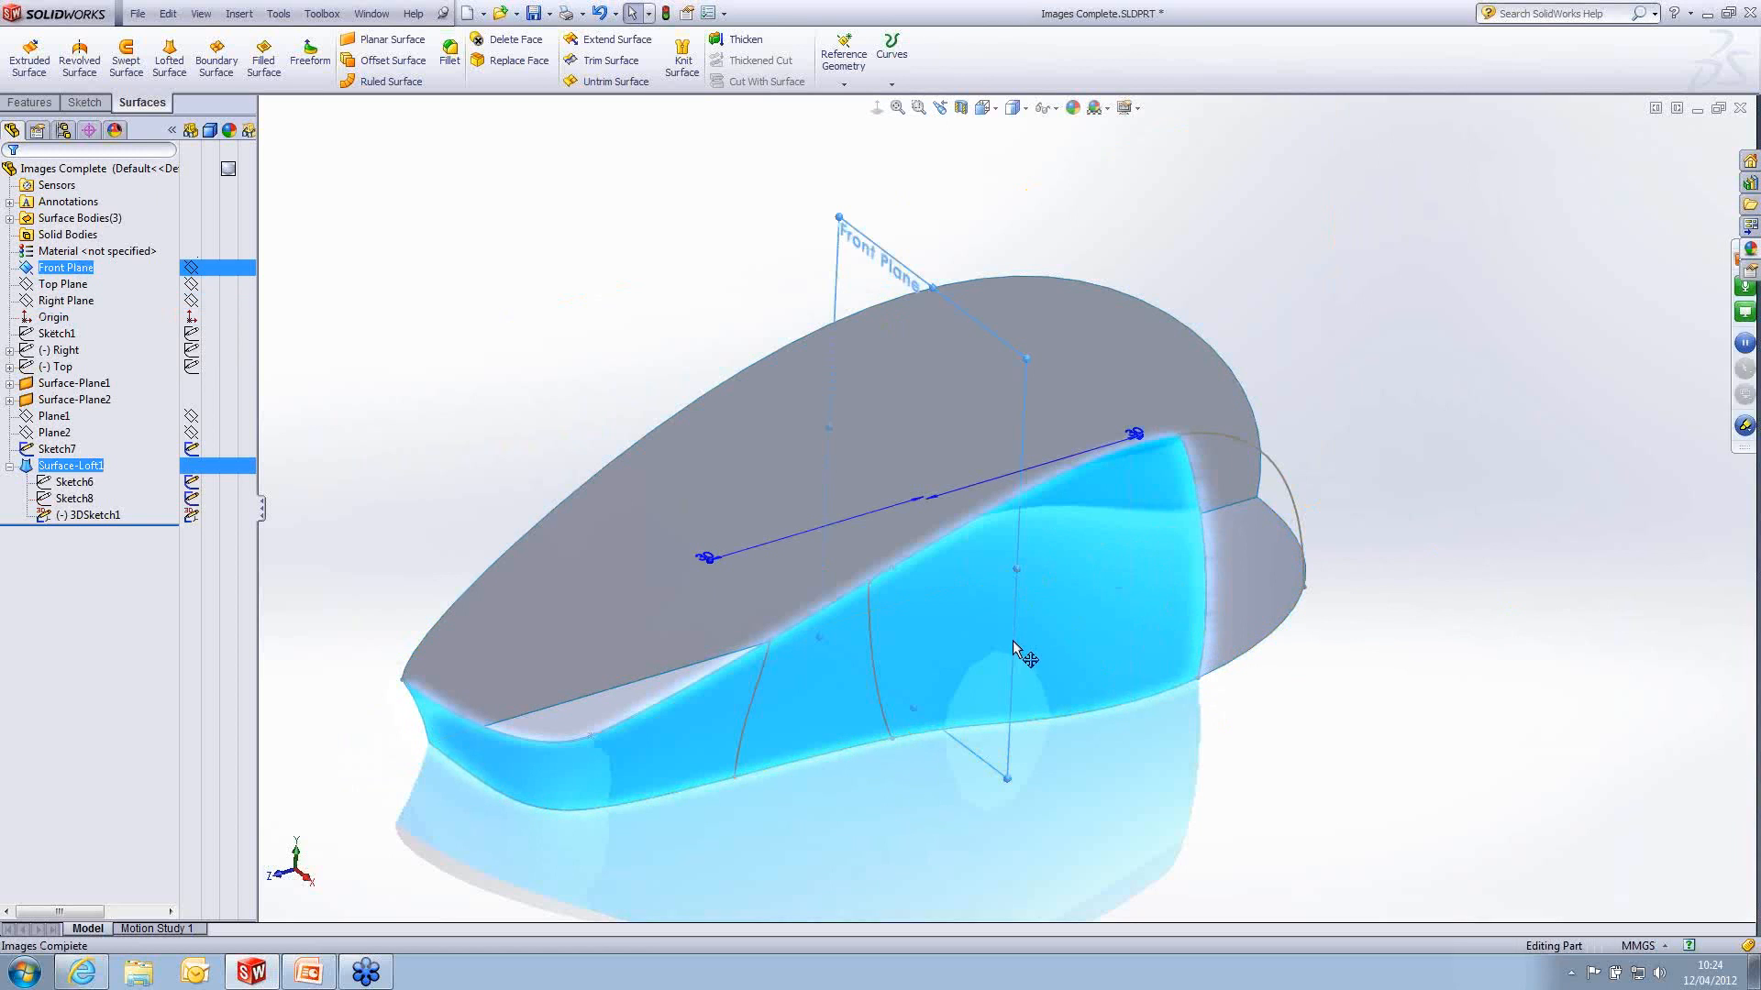
click(287, 17)
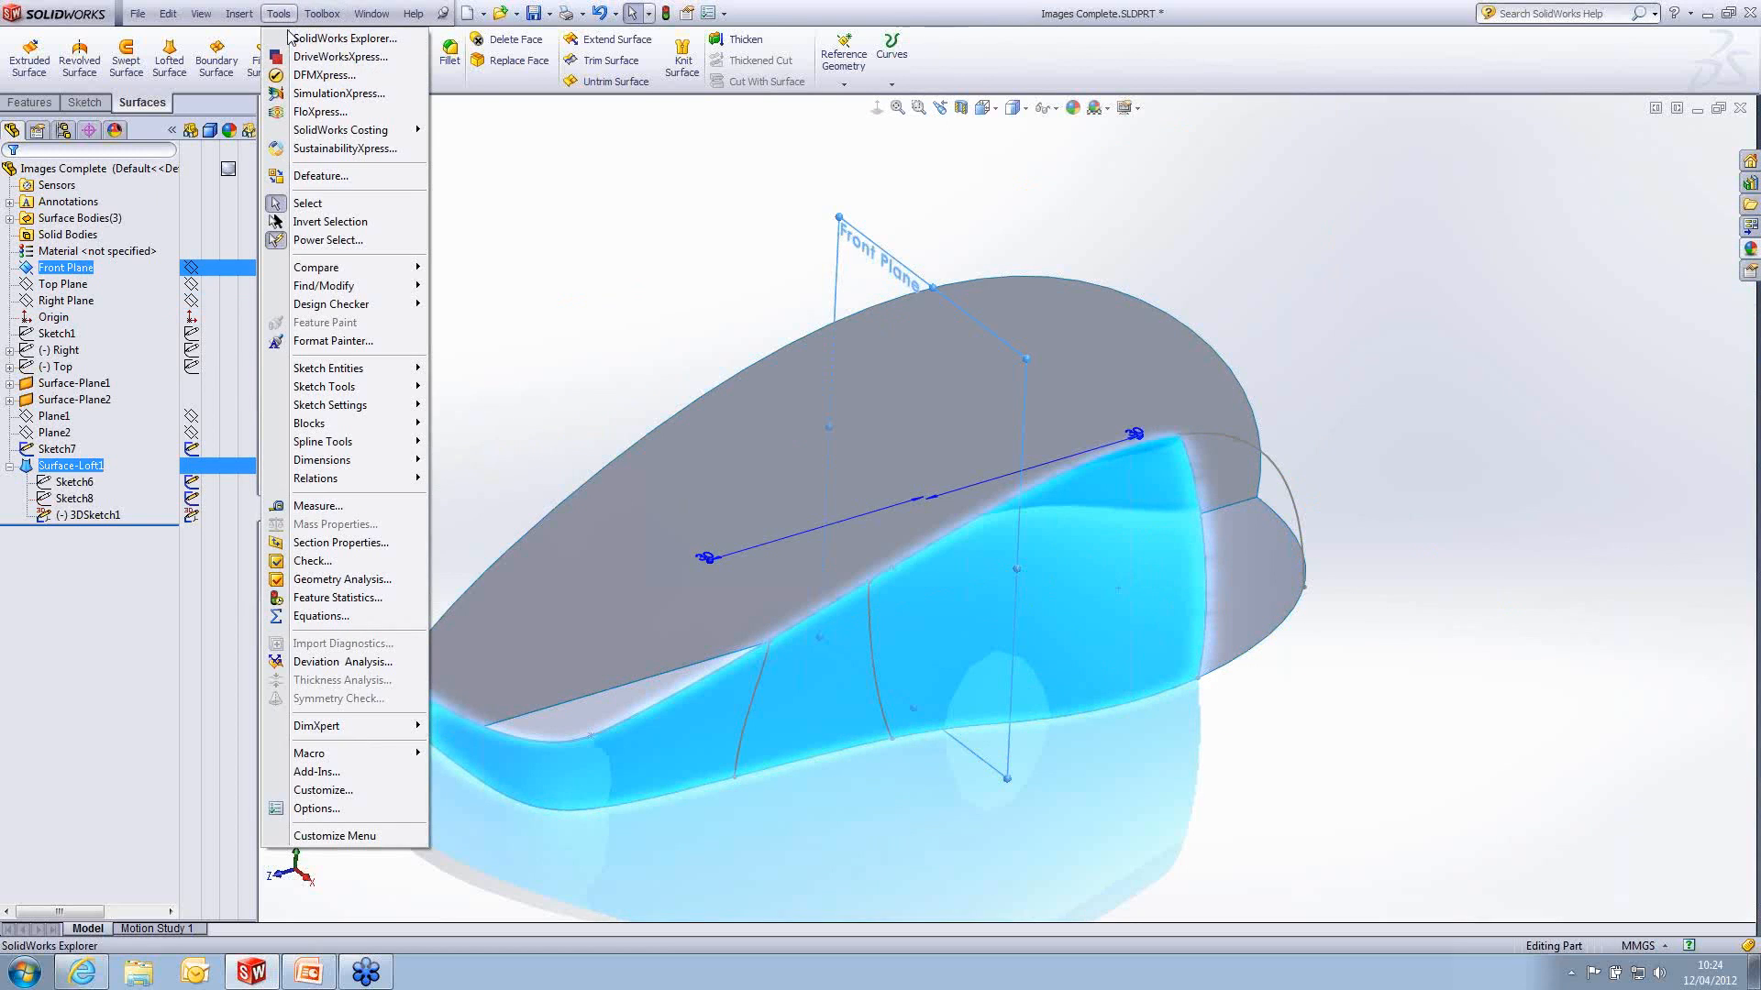
mouse_move(367, 386)
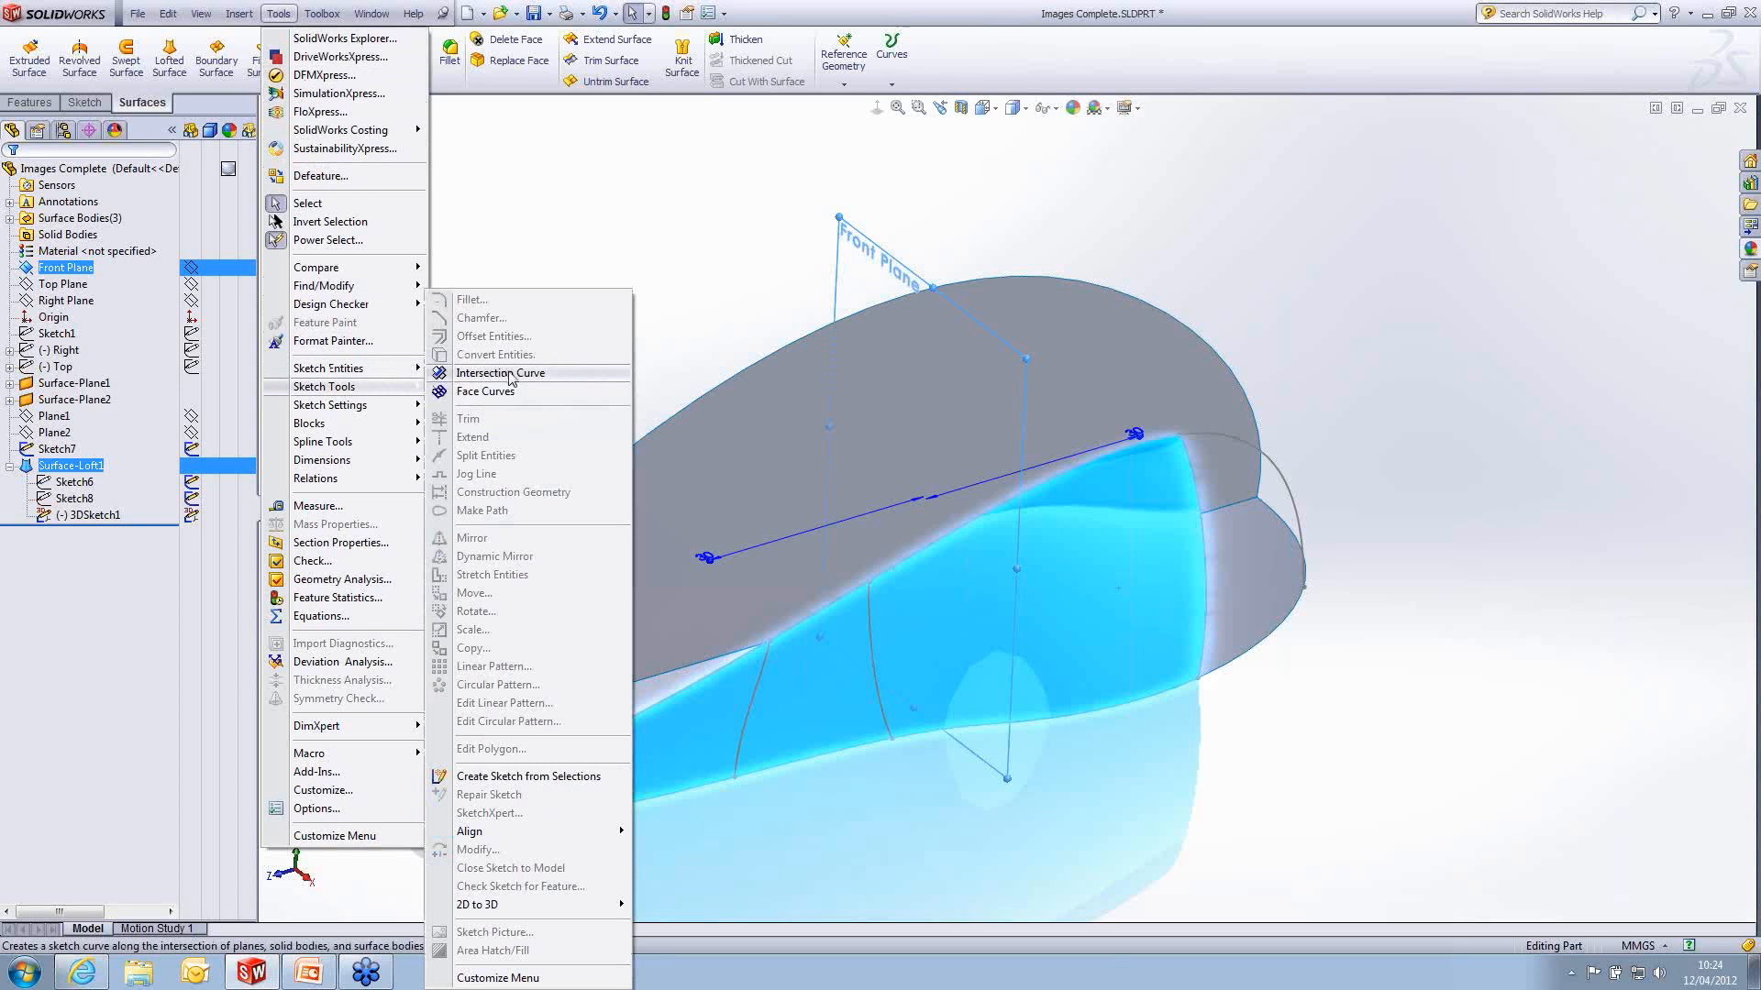
click(547, 375)
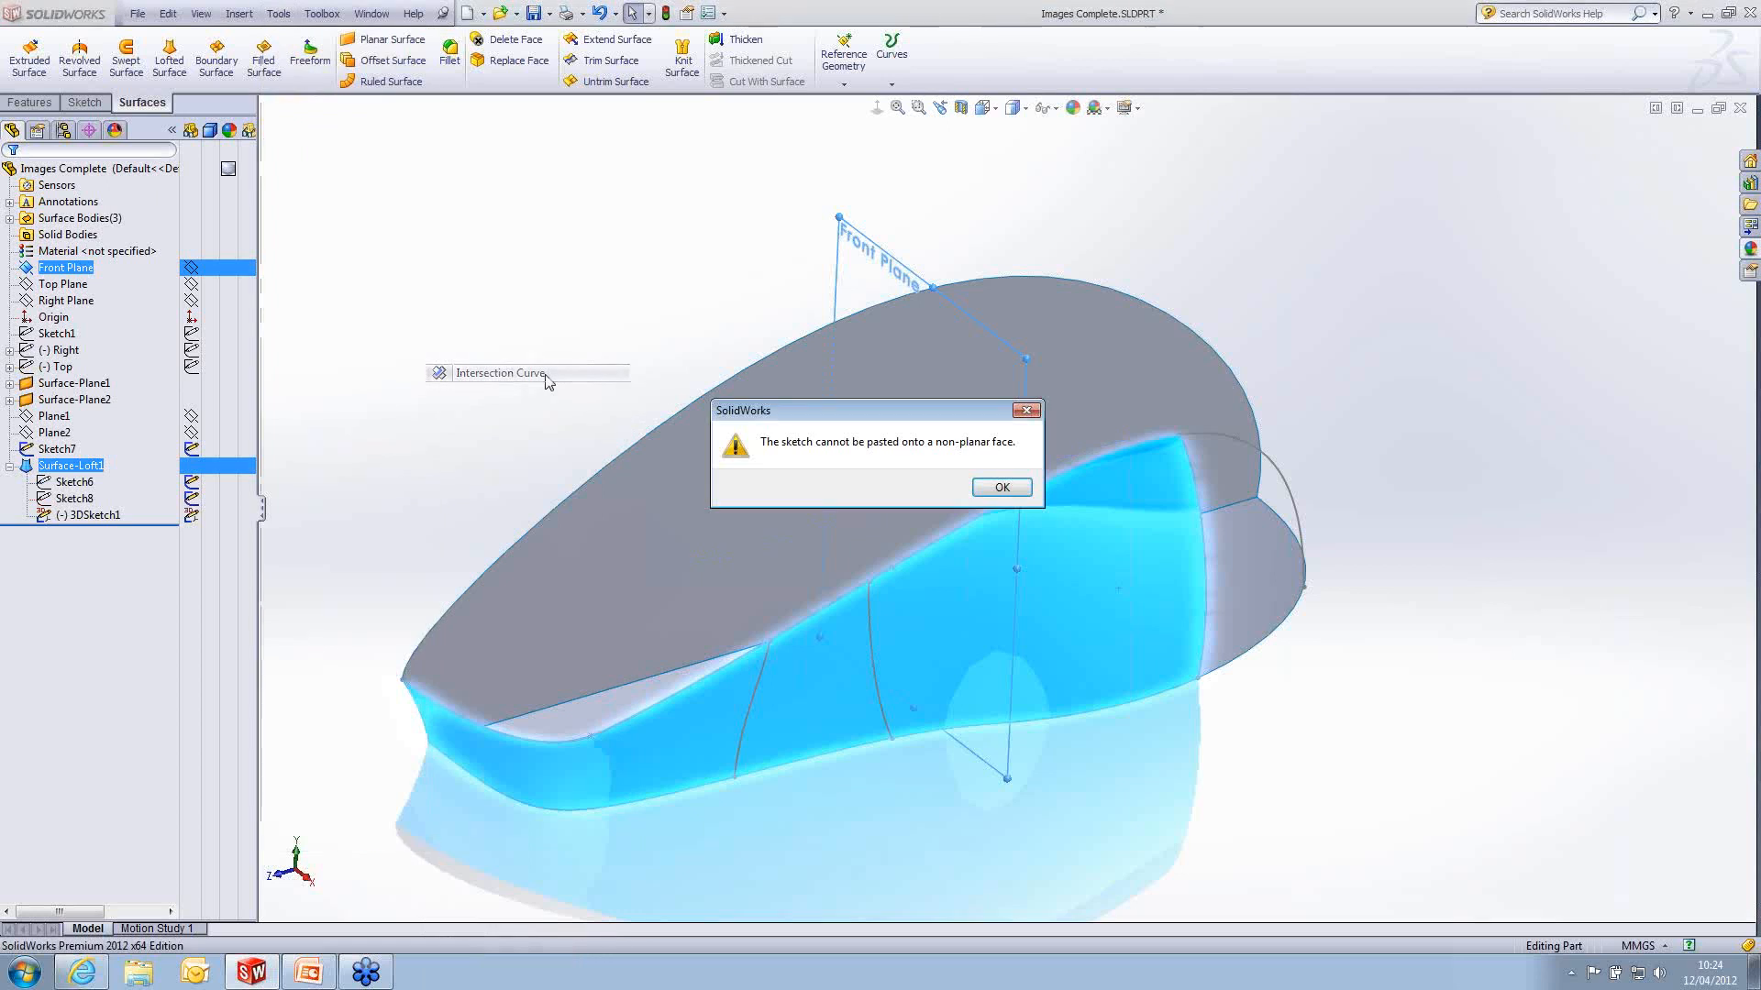
click(1002, 486)
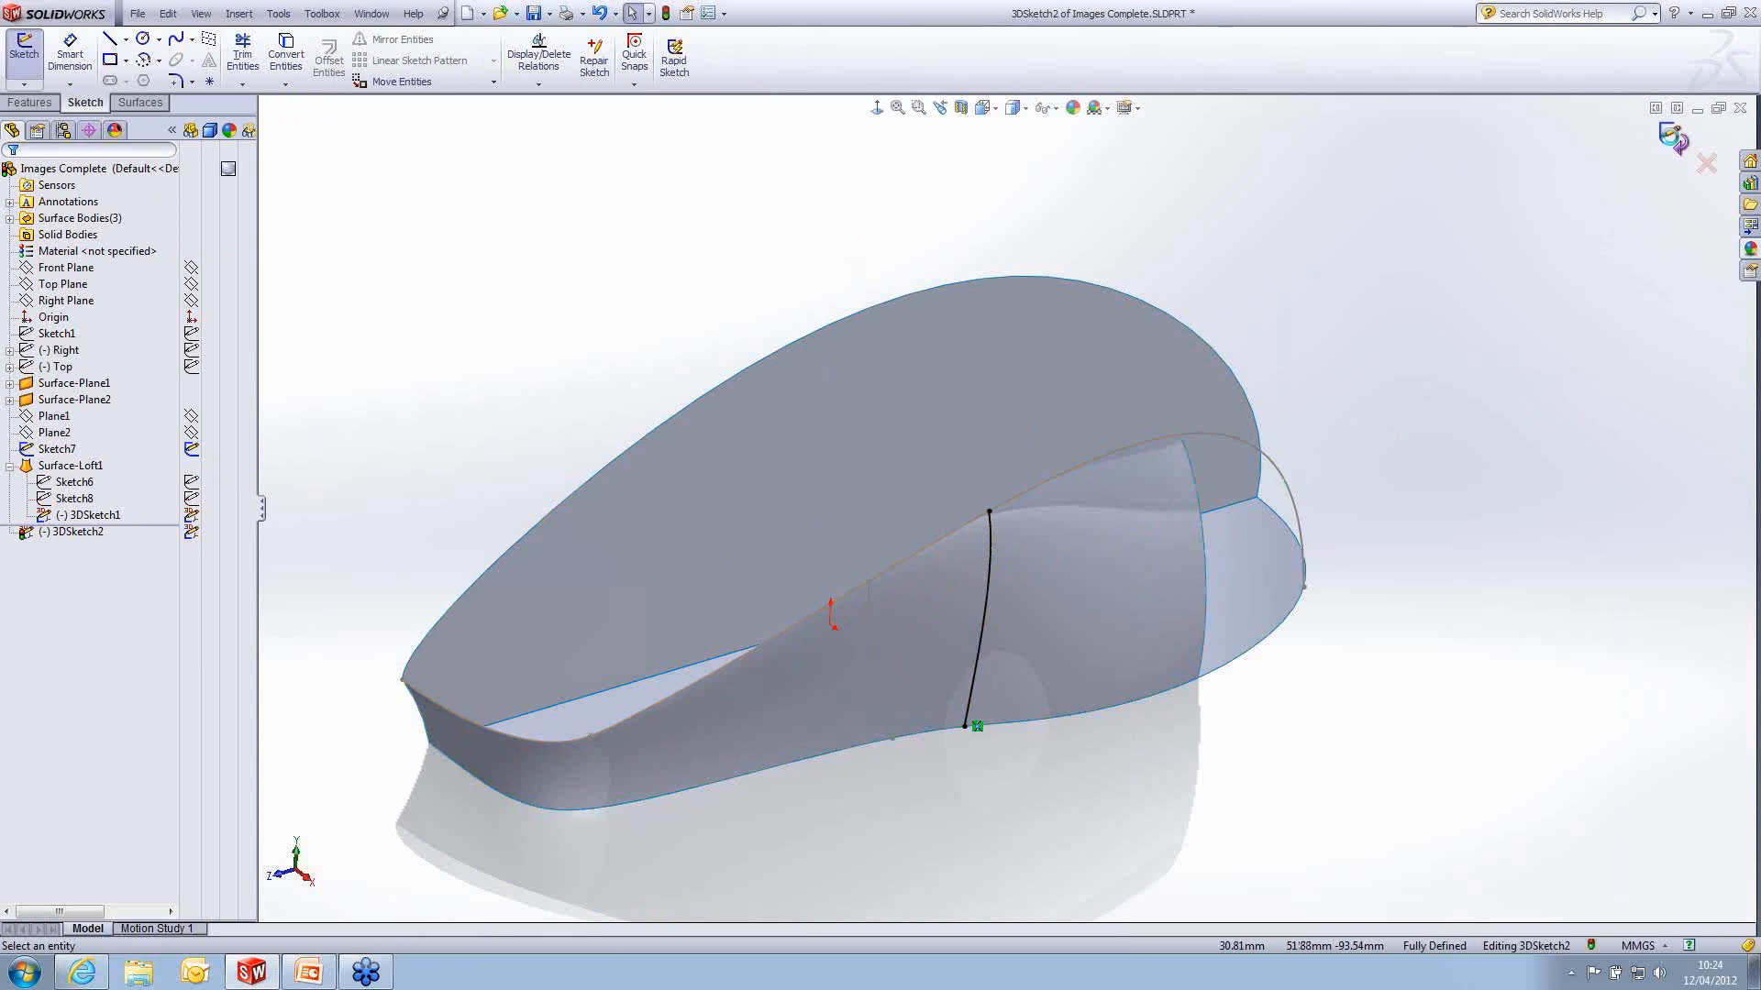
click(1672, 140)
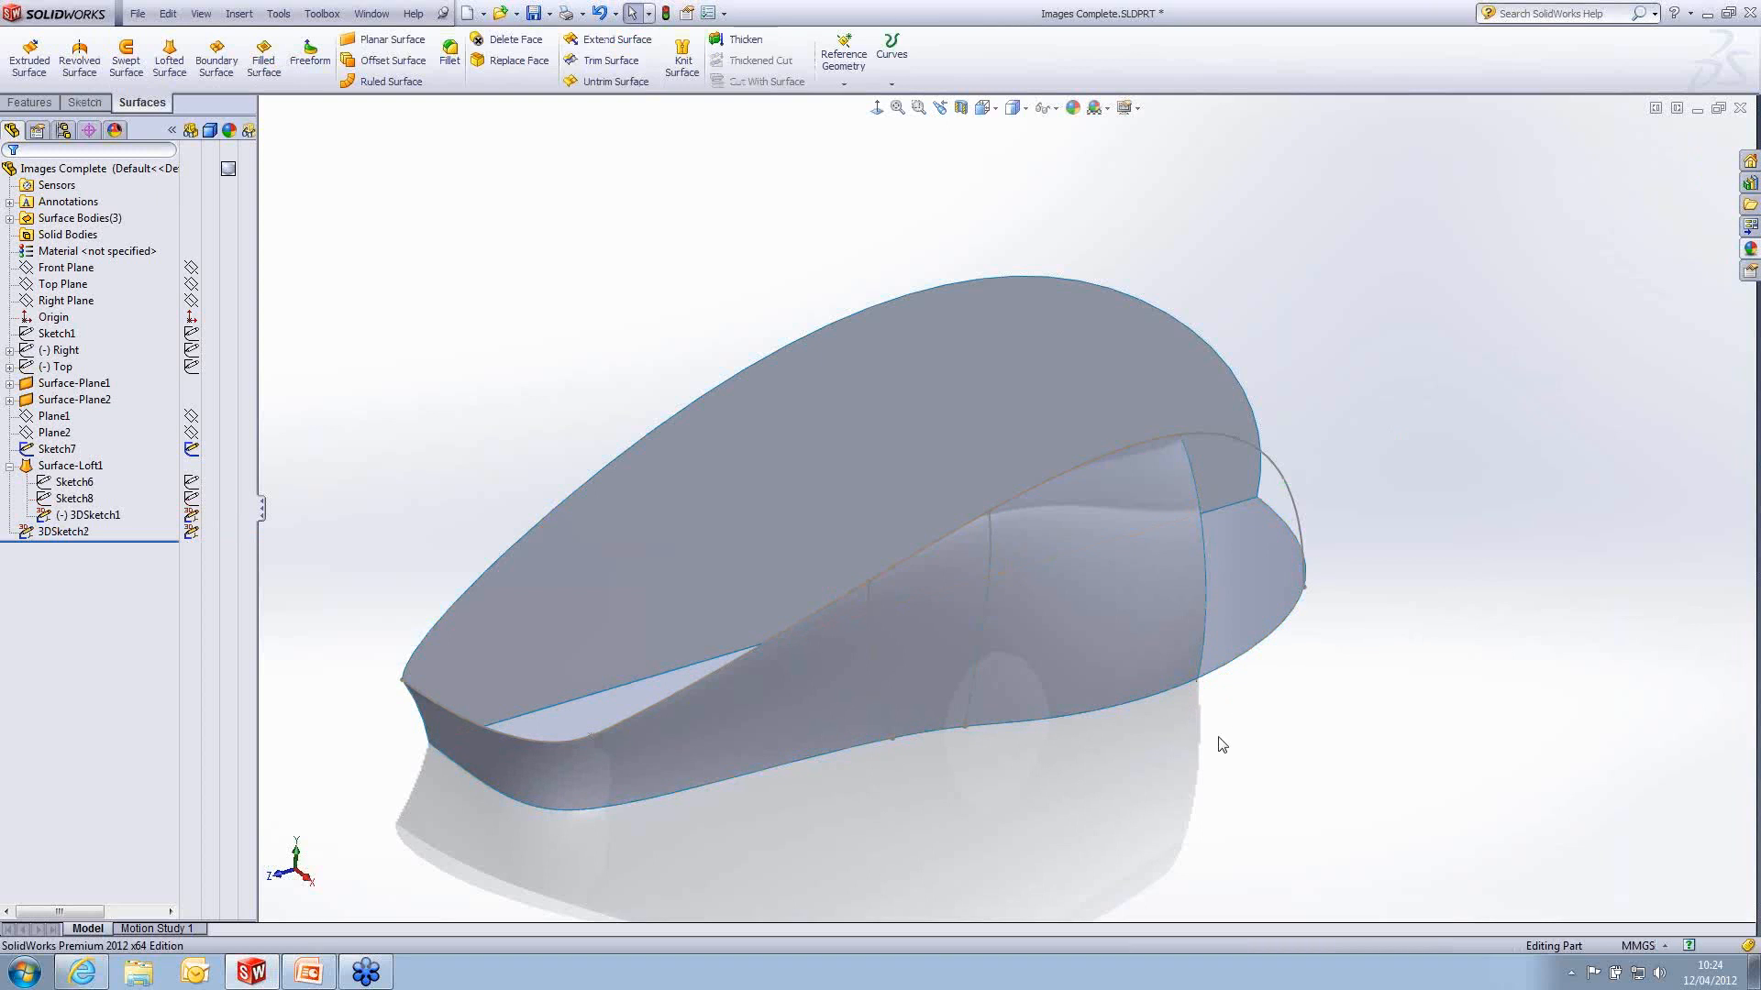
- Sketch a two-point spline on the Front Plane from near the intersection curve's upper end to near the upright planar surface's top edge
click(77, 284)
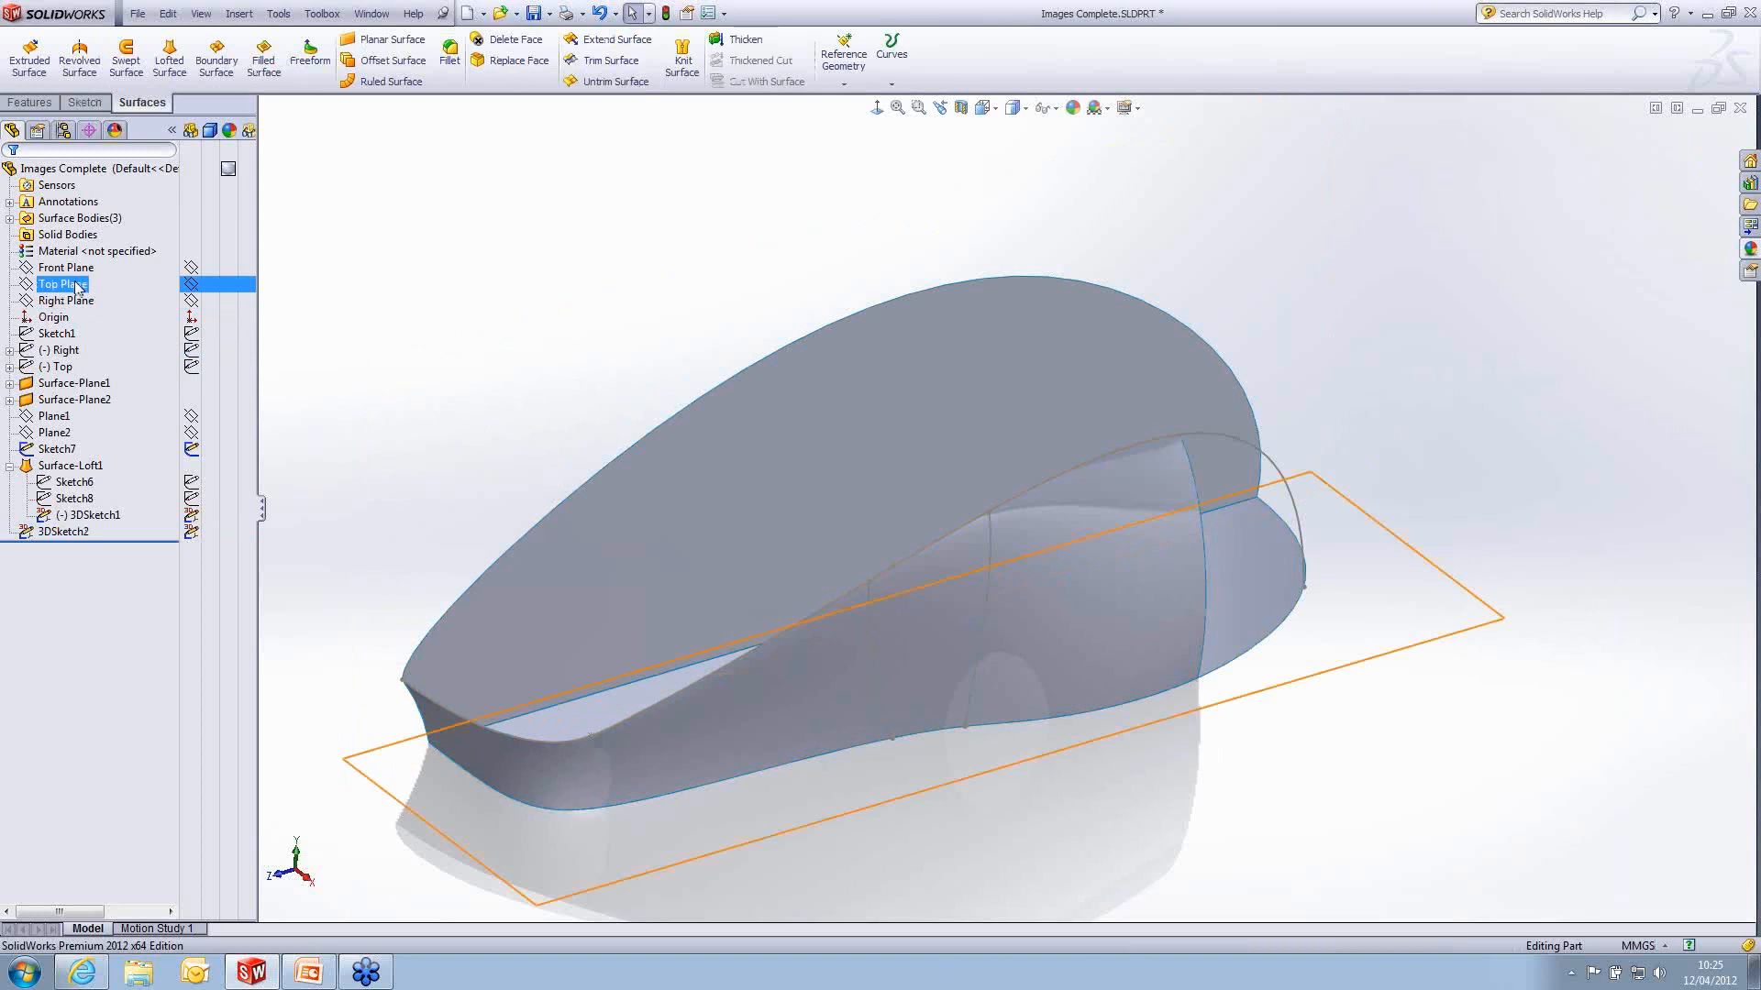
click(68, 268)
click(86, 243)
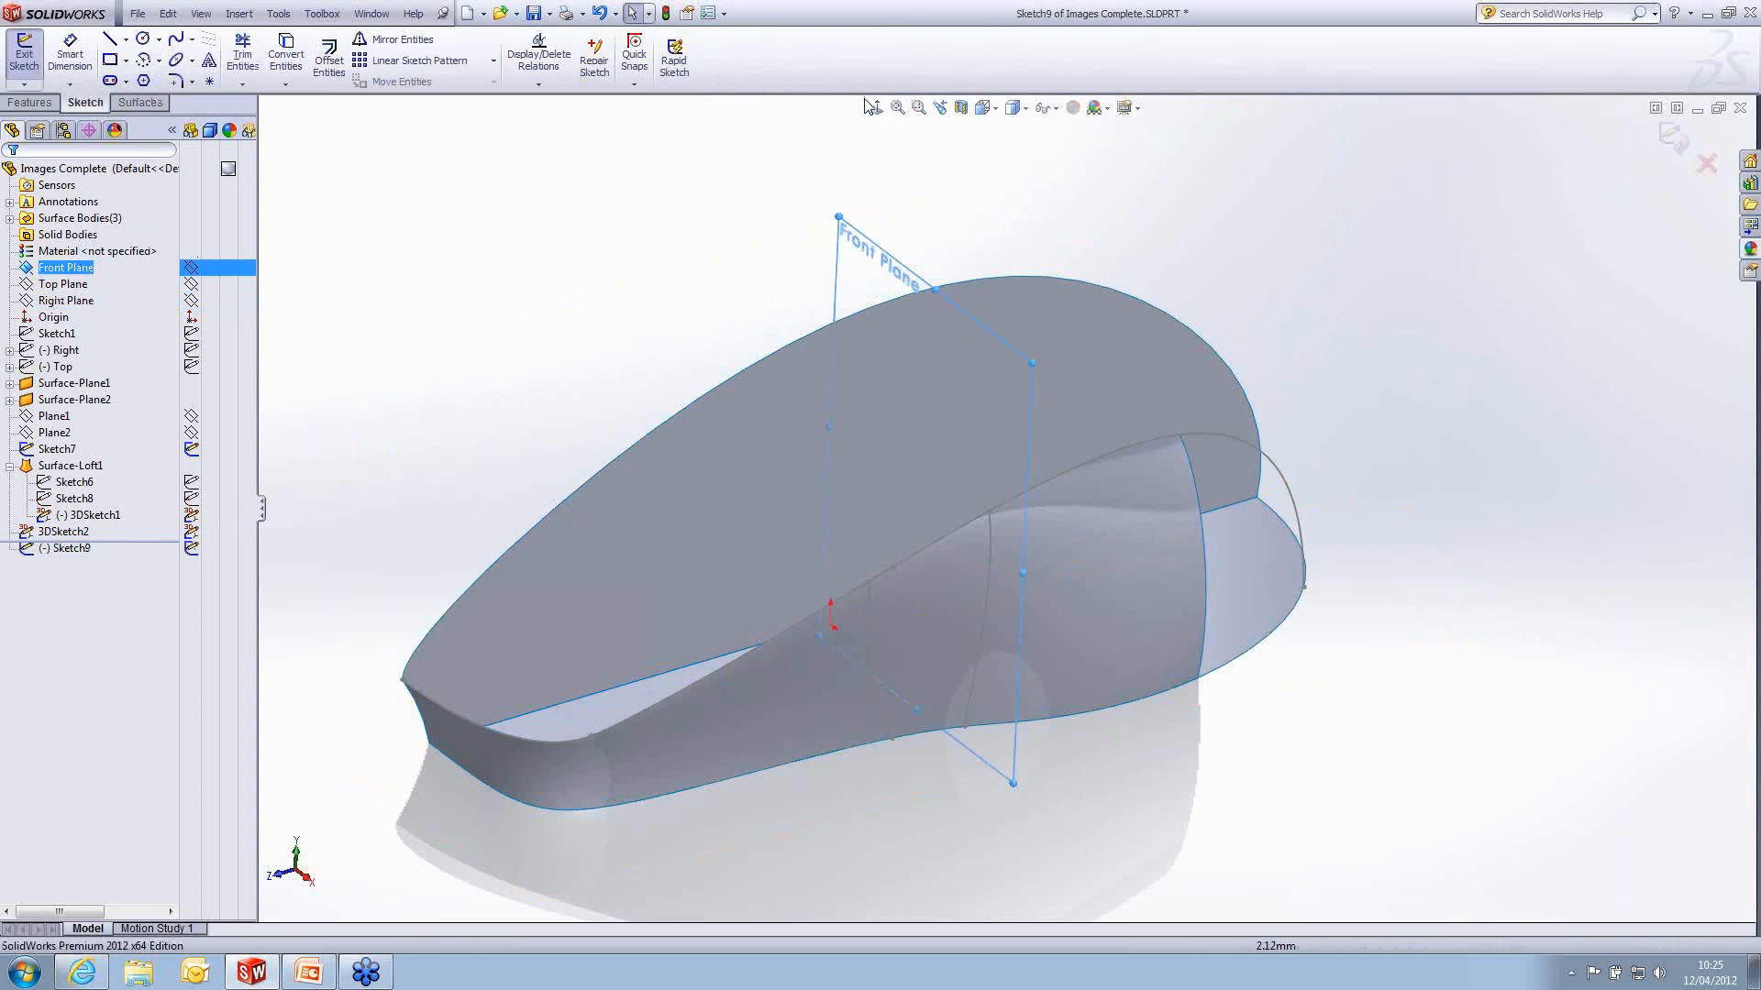
middle_drag(1039, 435, 1002, 397)
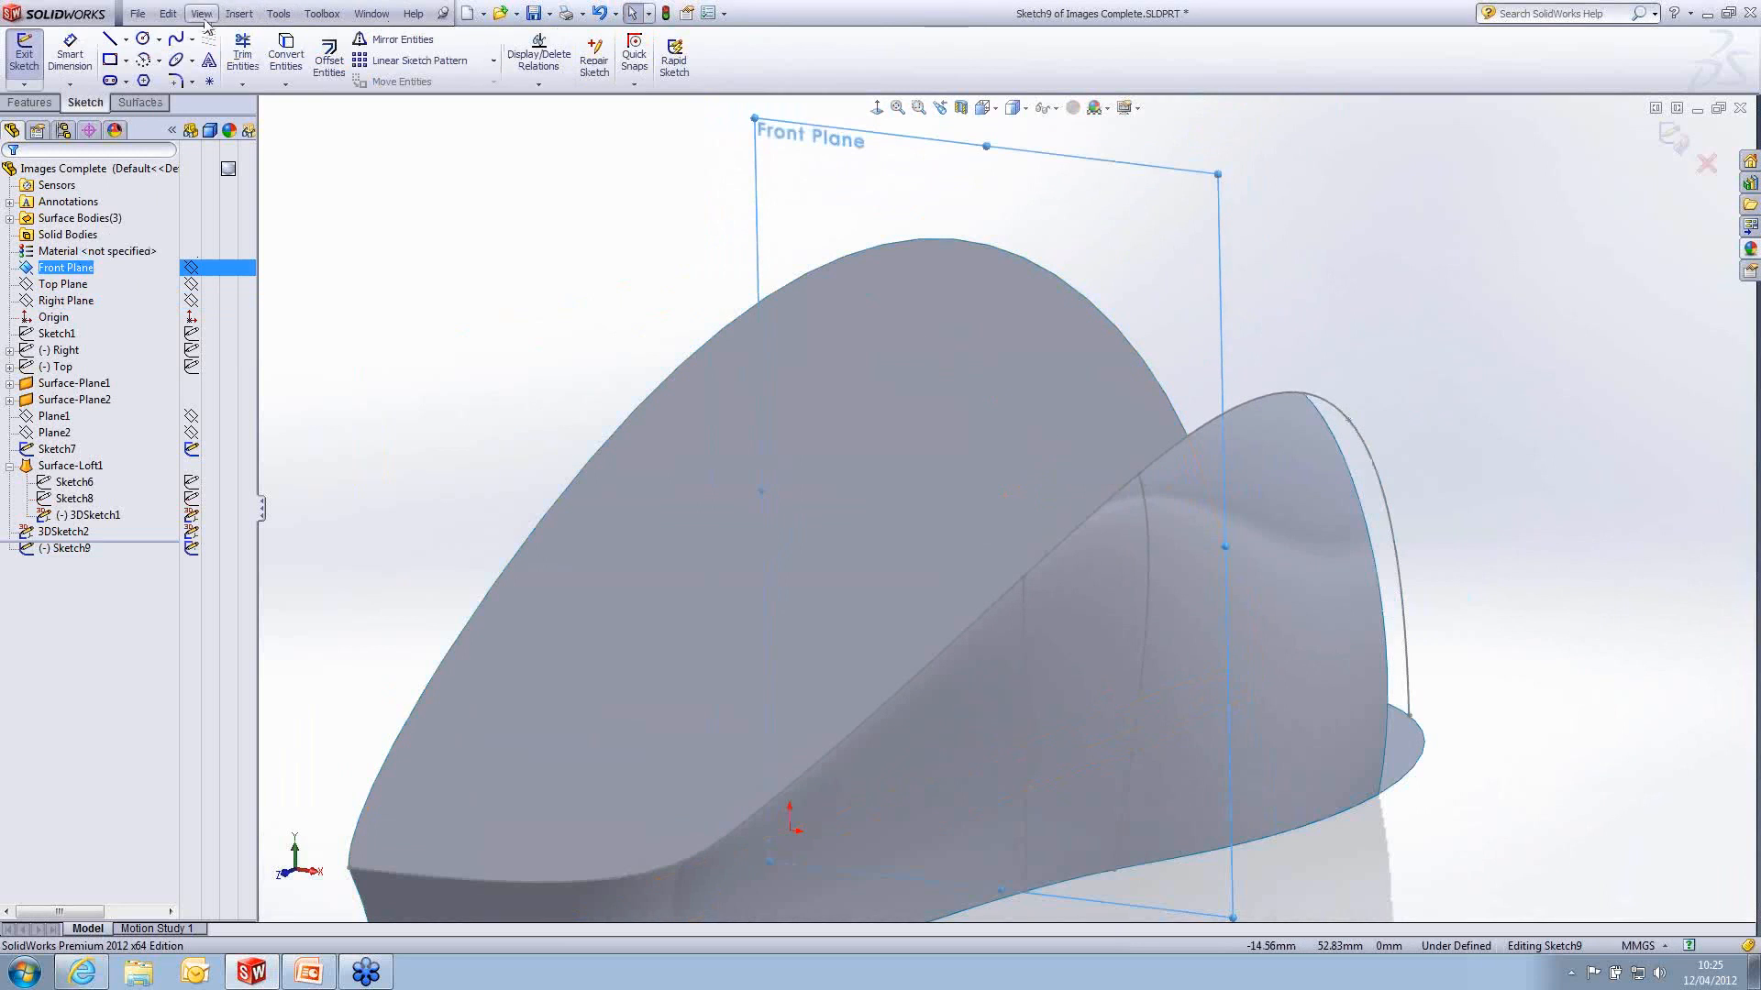
click(175, 39)
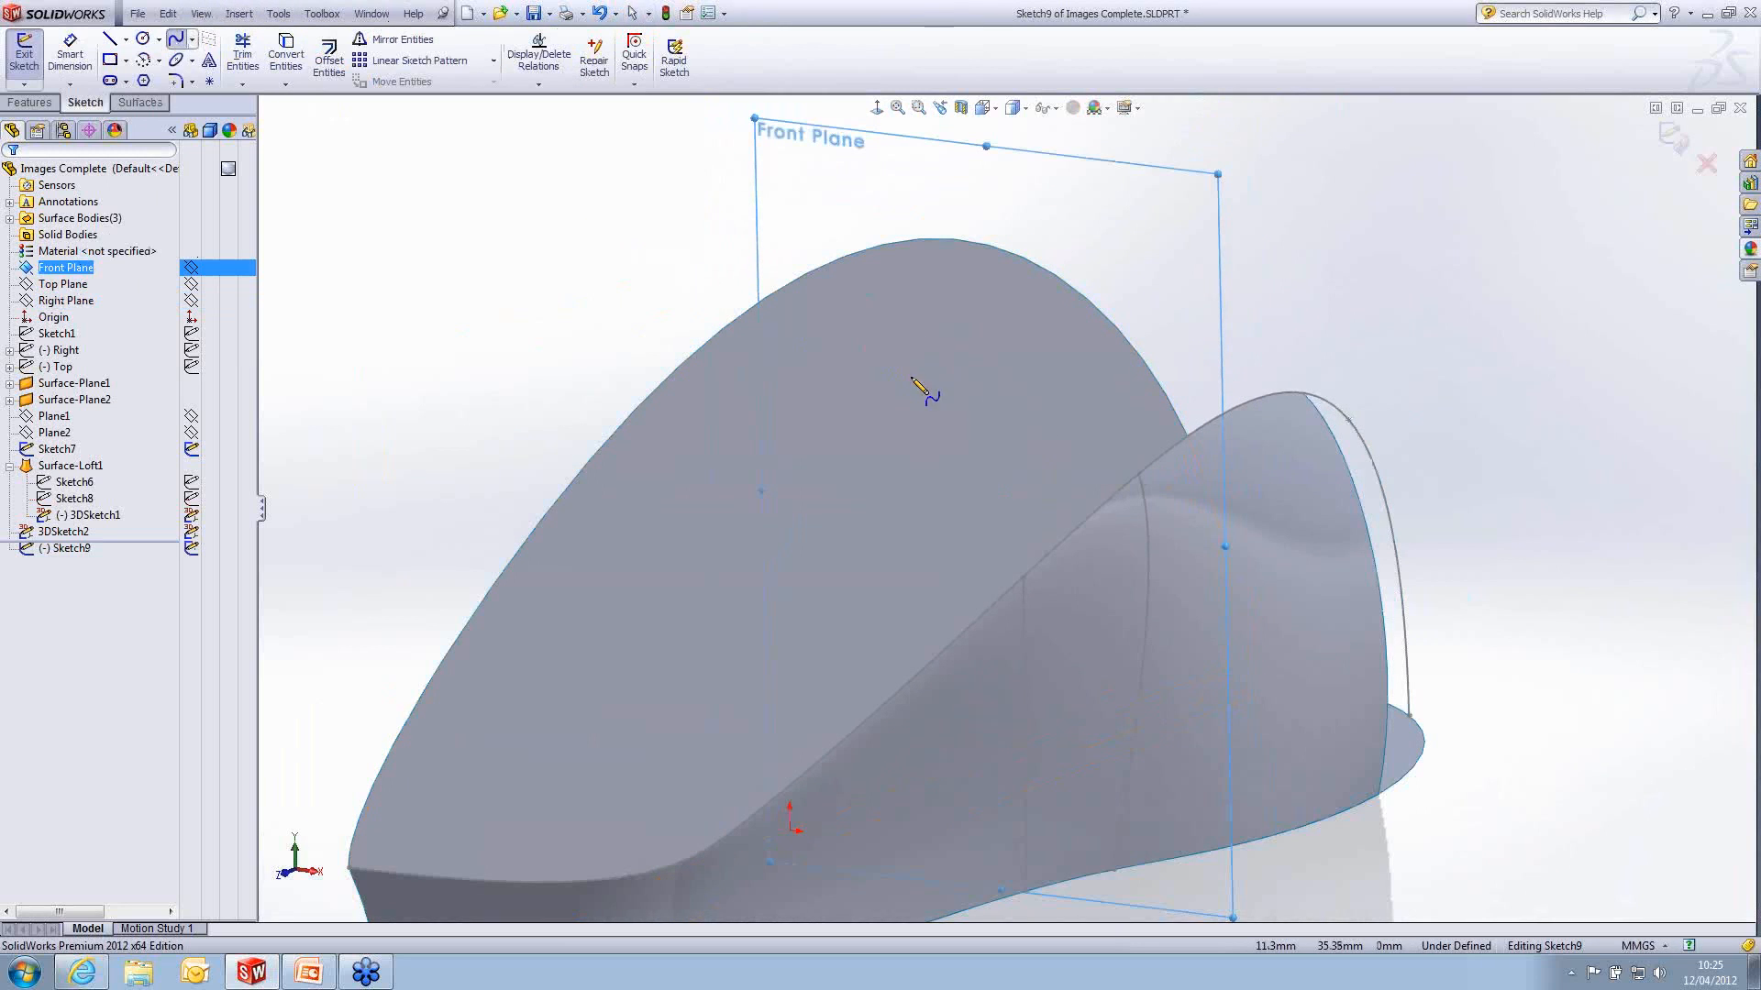
click(1127, 462)
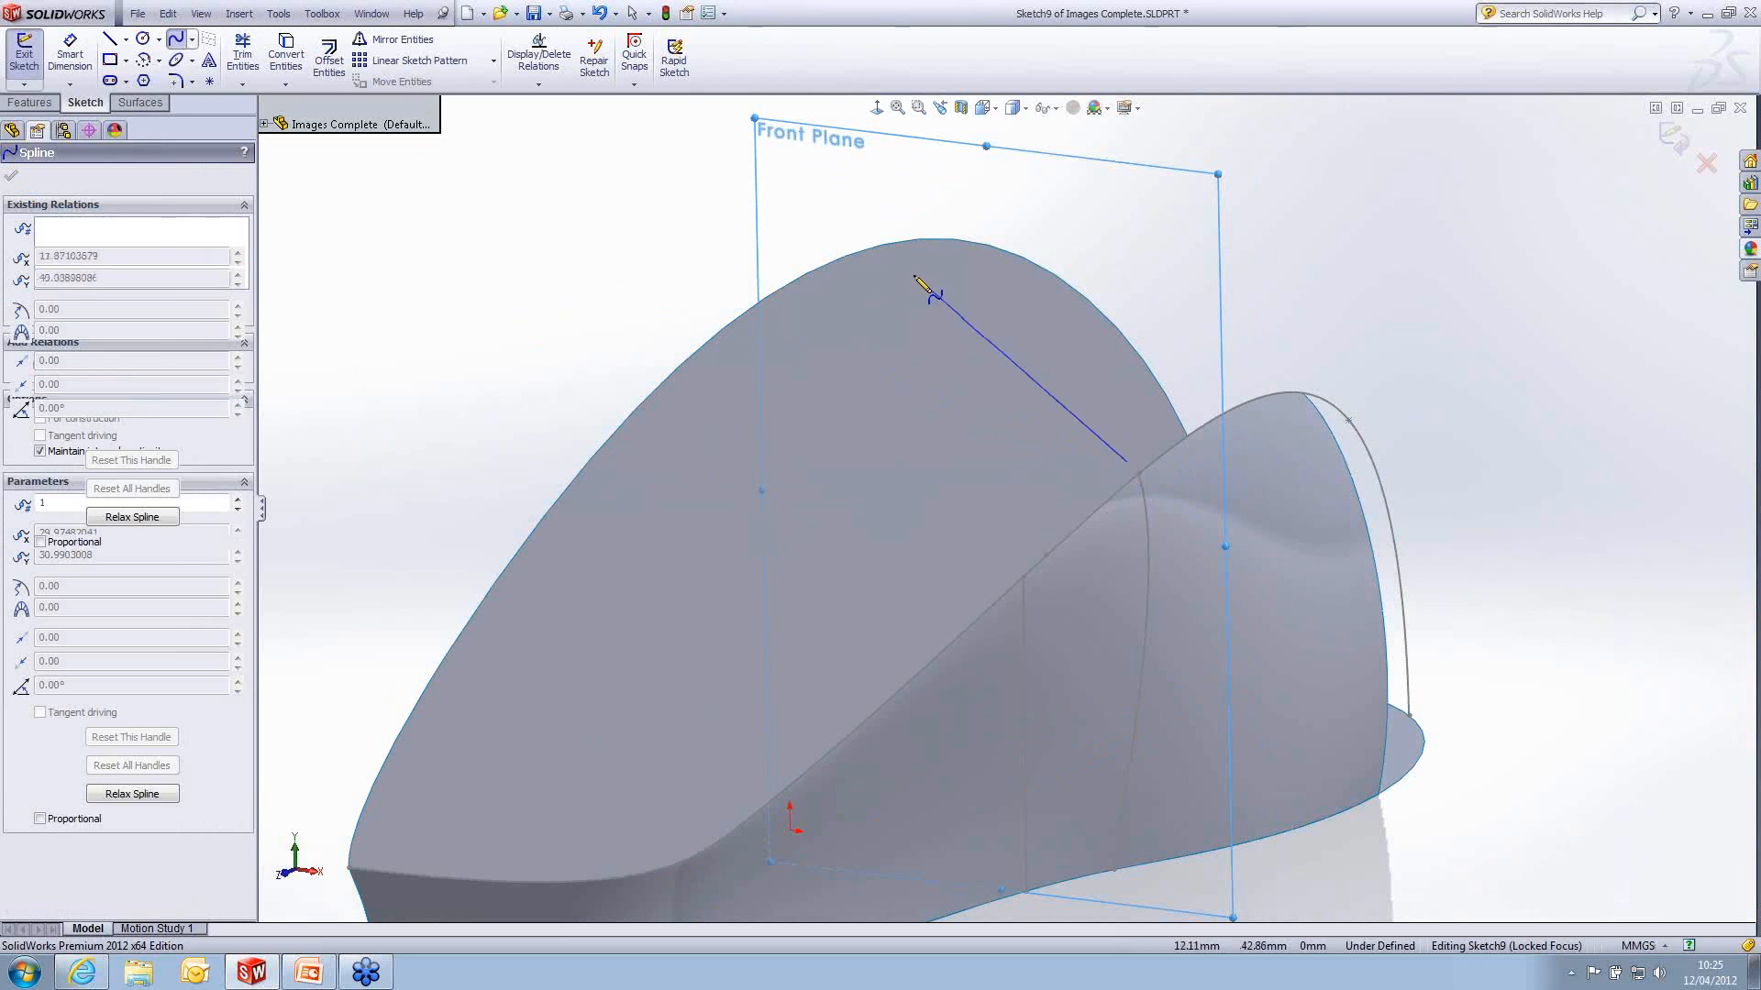
click(848, 256)
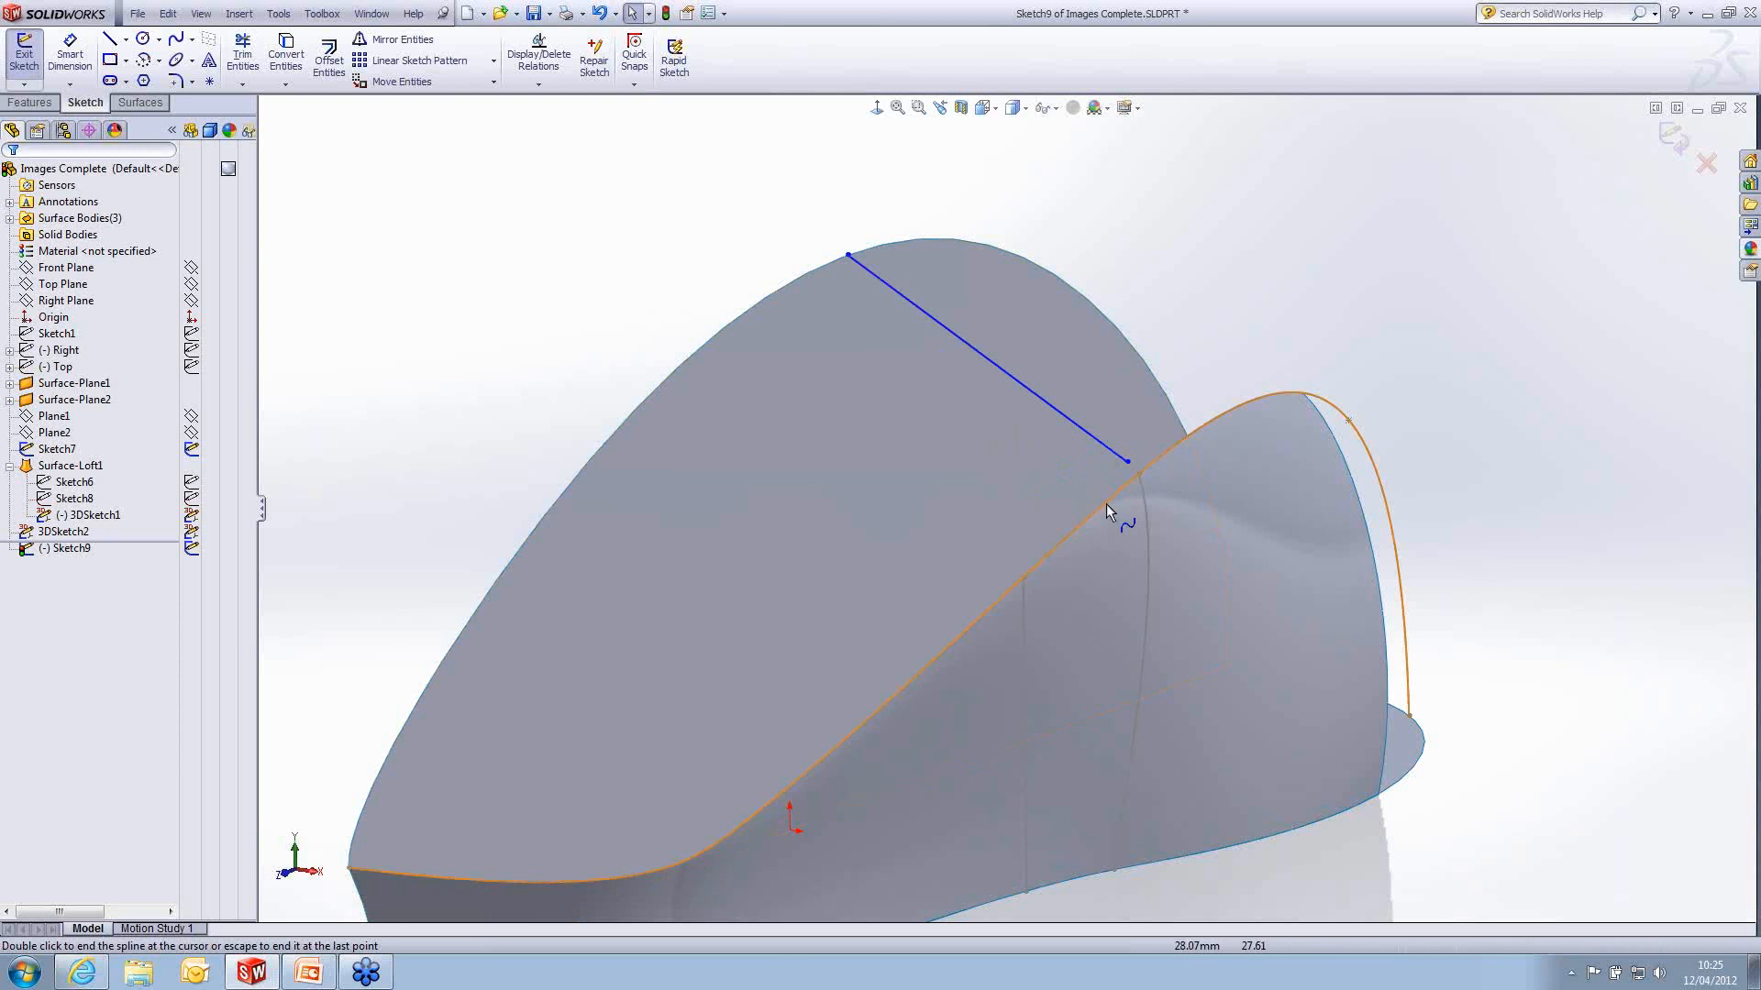
- Make the spline's outer end coincident with the intersection curve's upper end and add an equal curvature relation between the two curves
double_click(1138, 473)
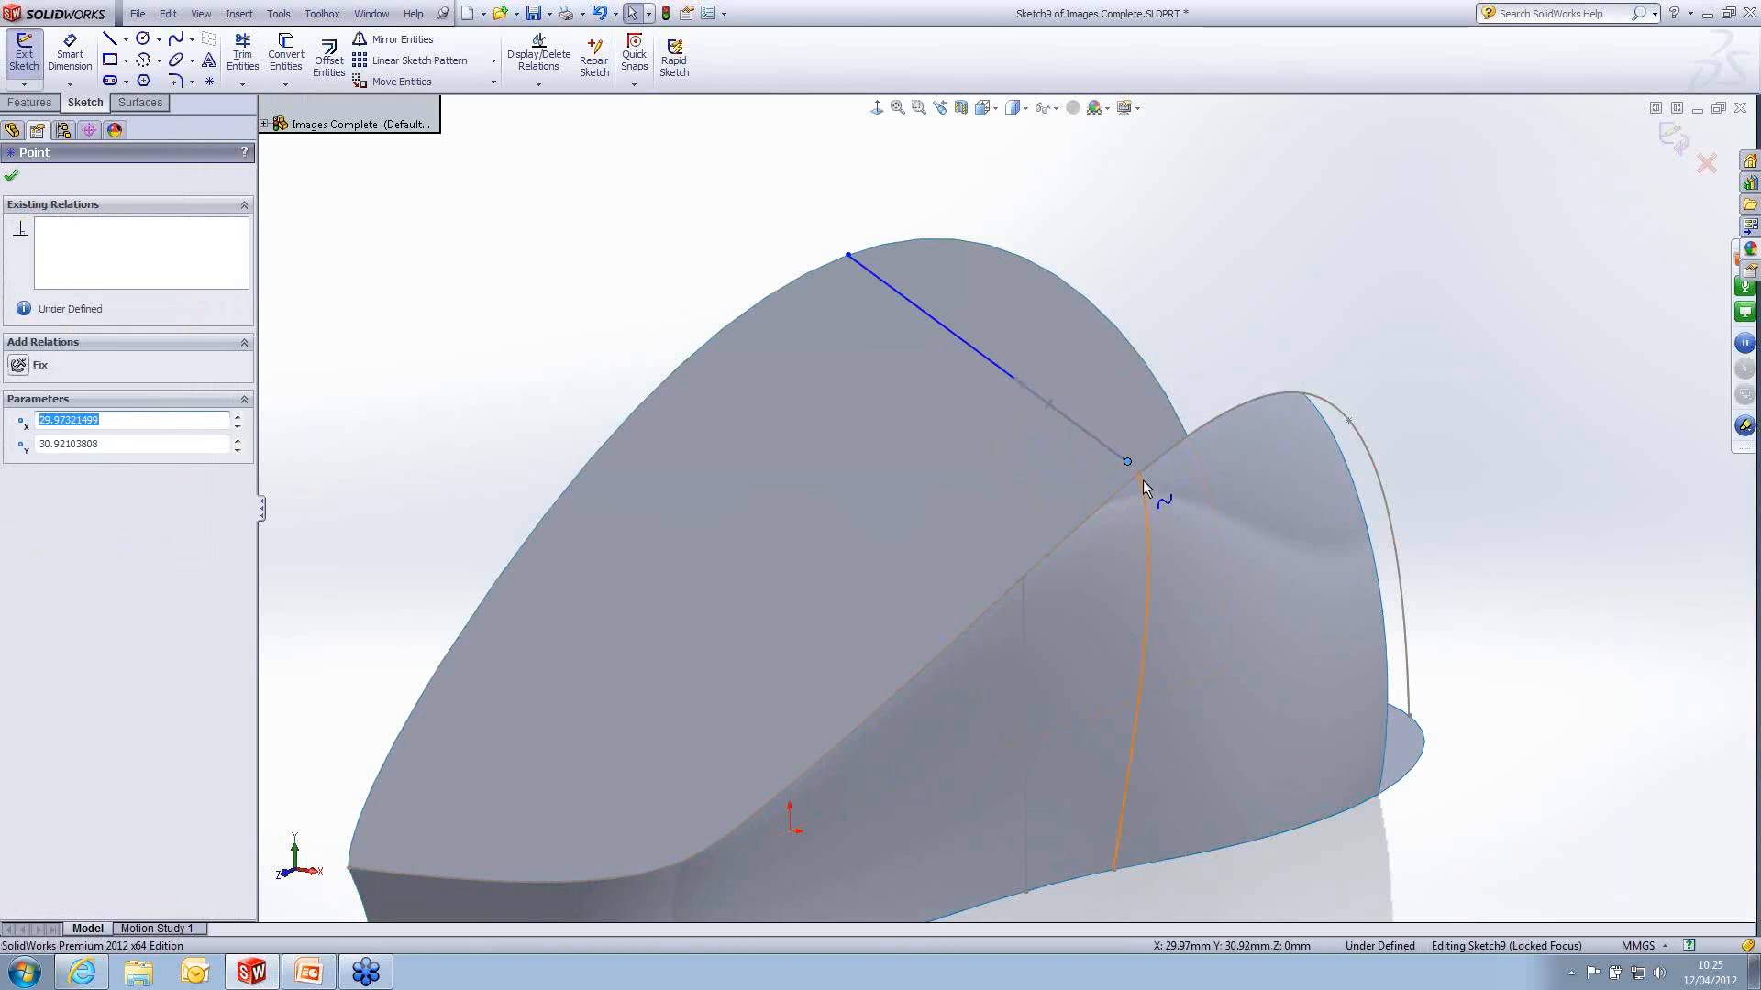
ctrl+click(1140, 476)
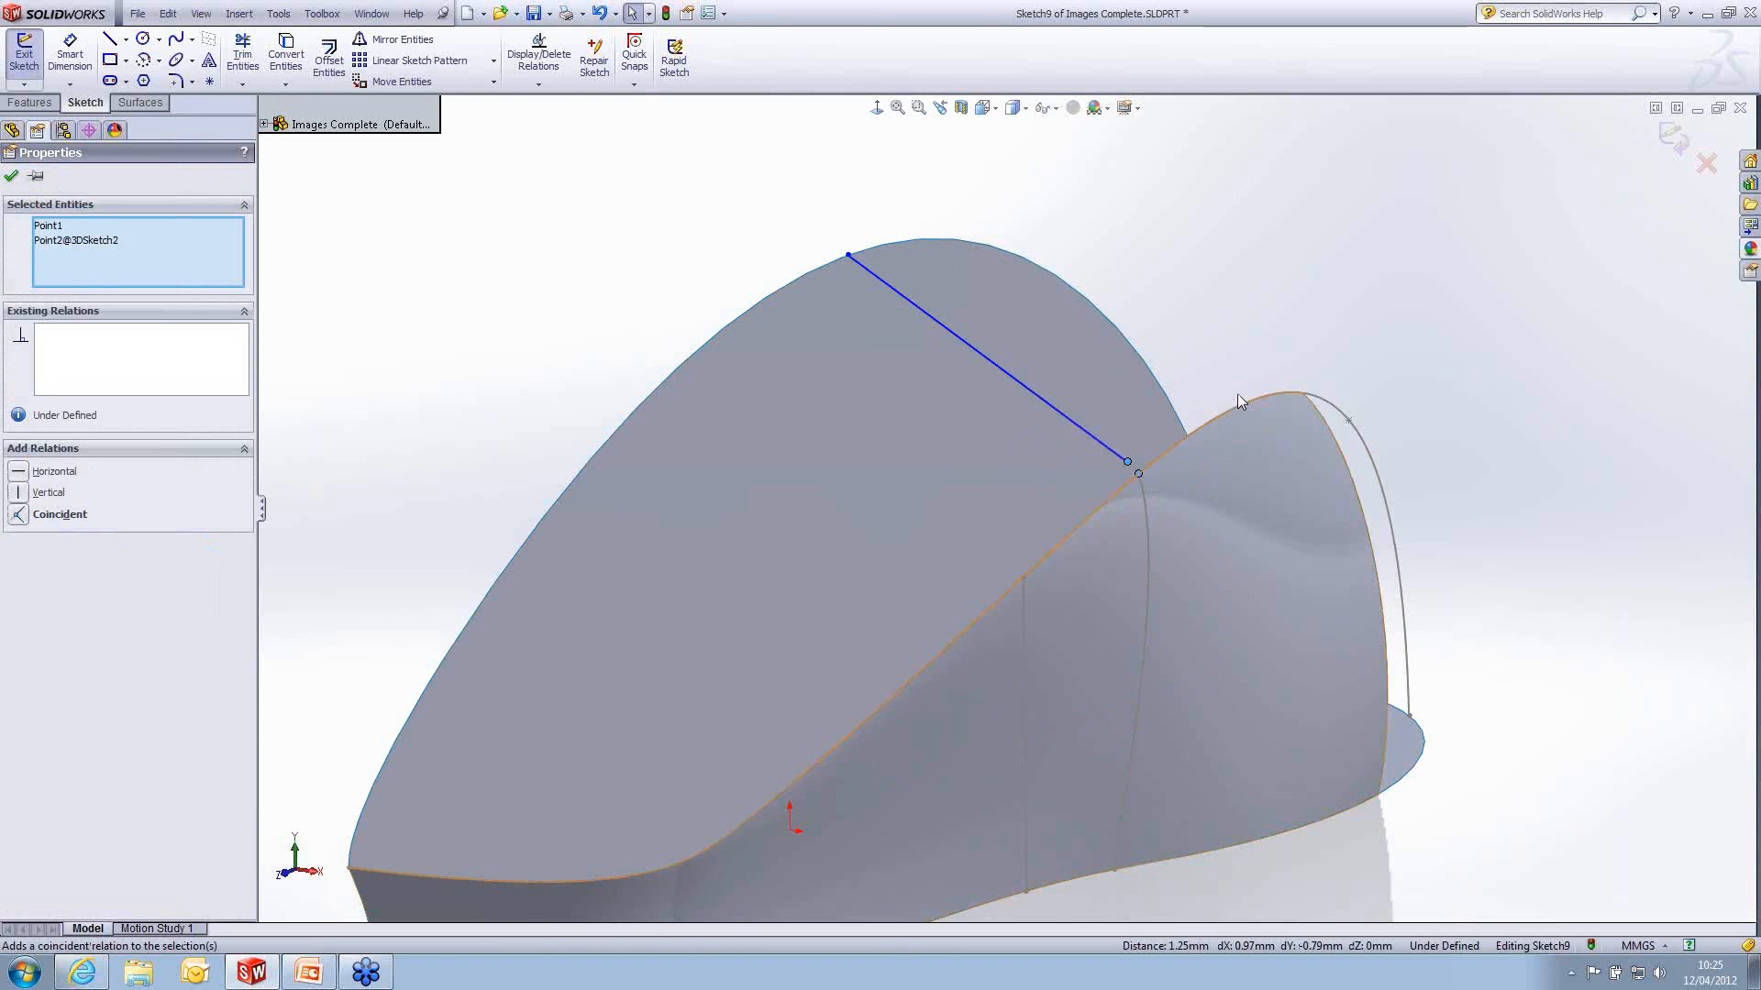
click(1219, 317)
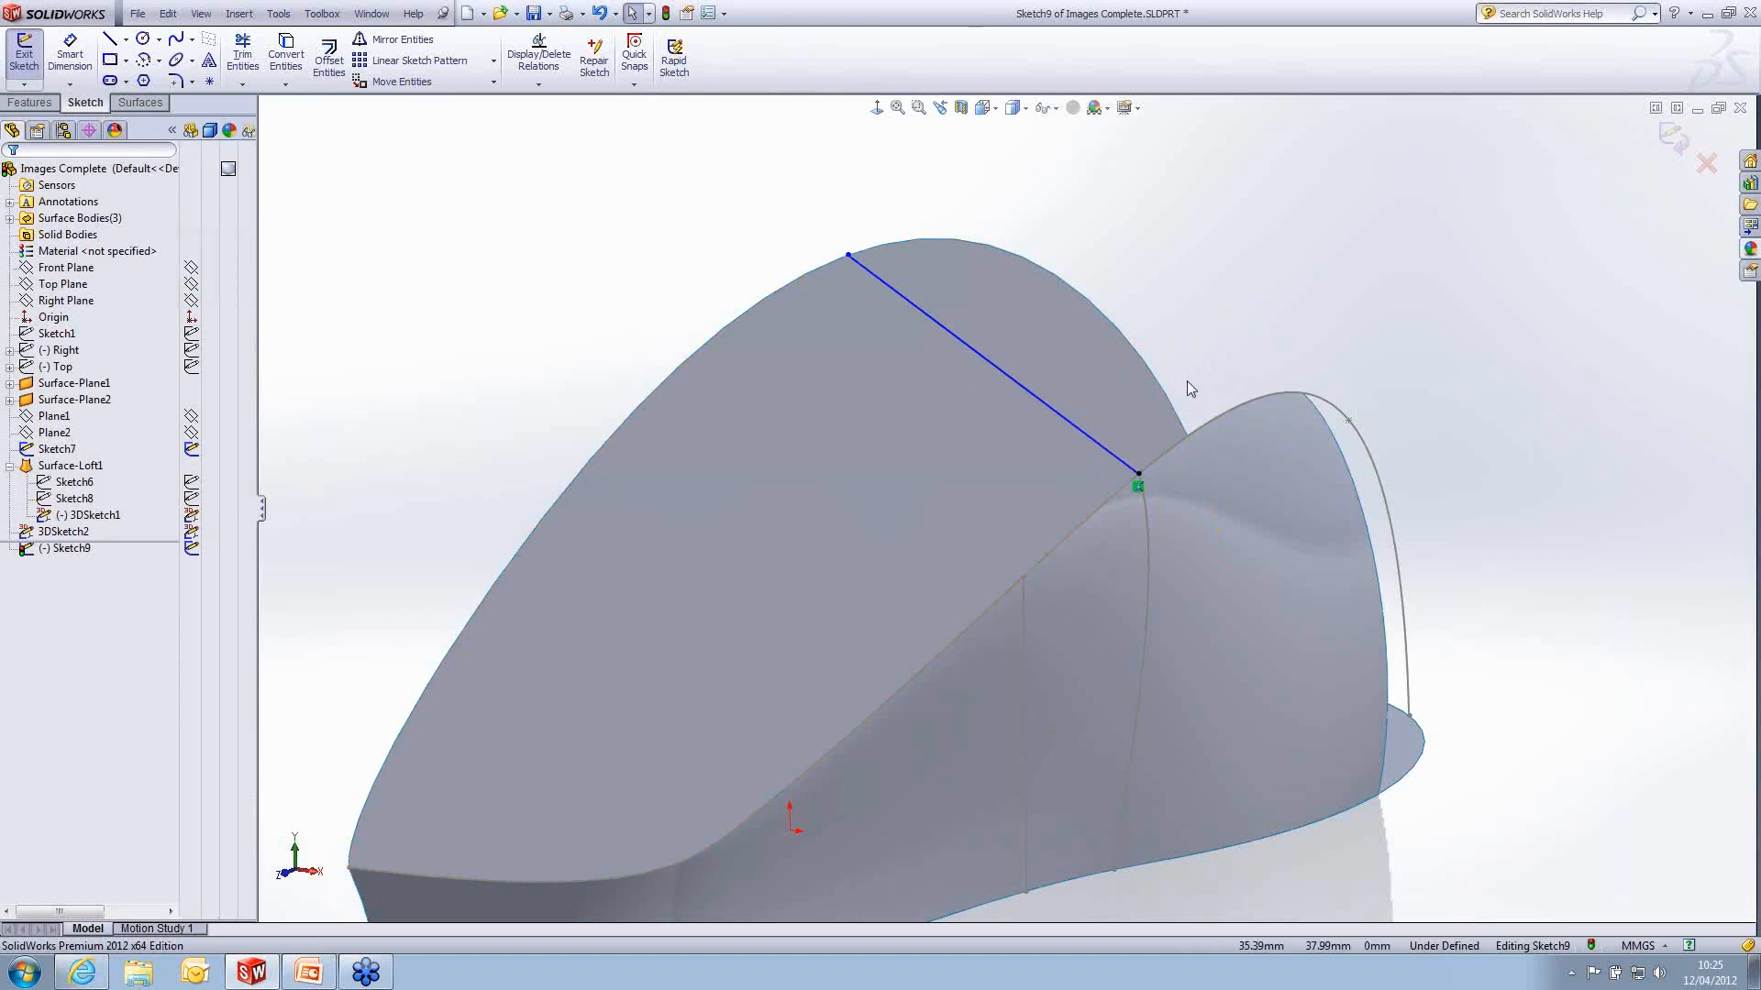
click(1124, 468)
ctrl+click(1151, 528)
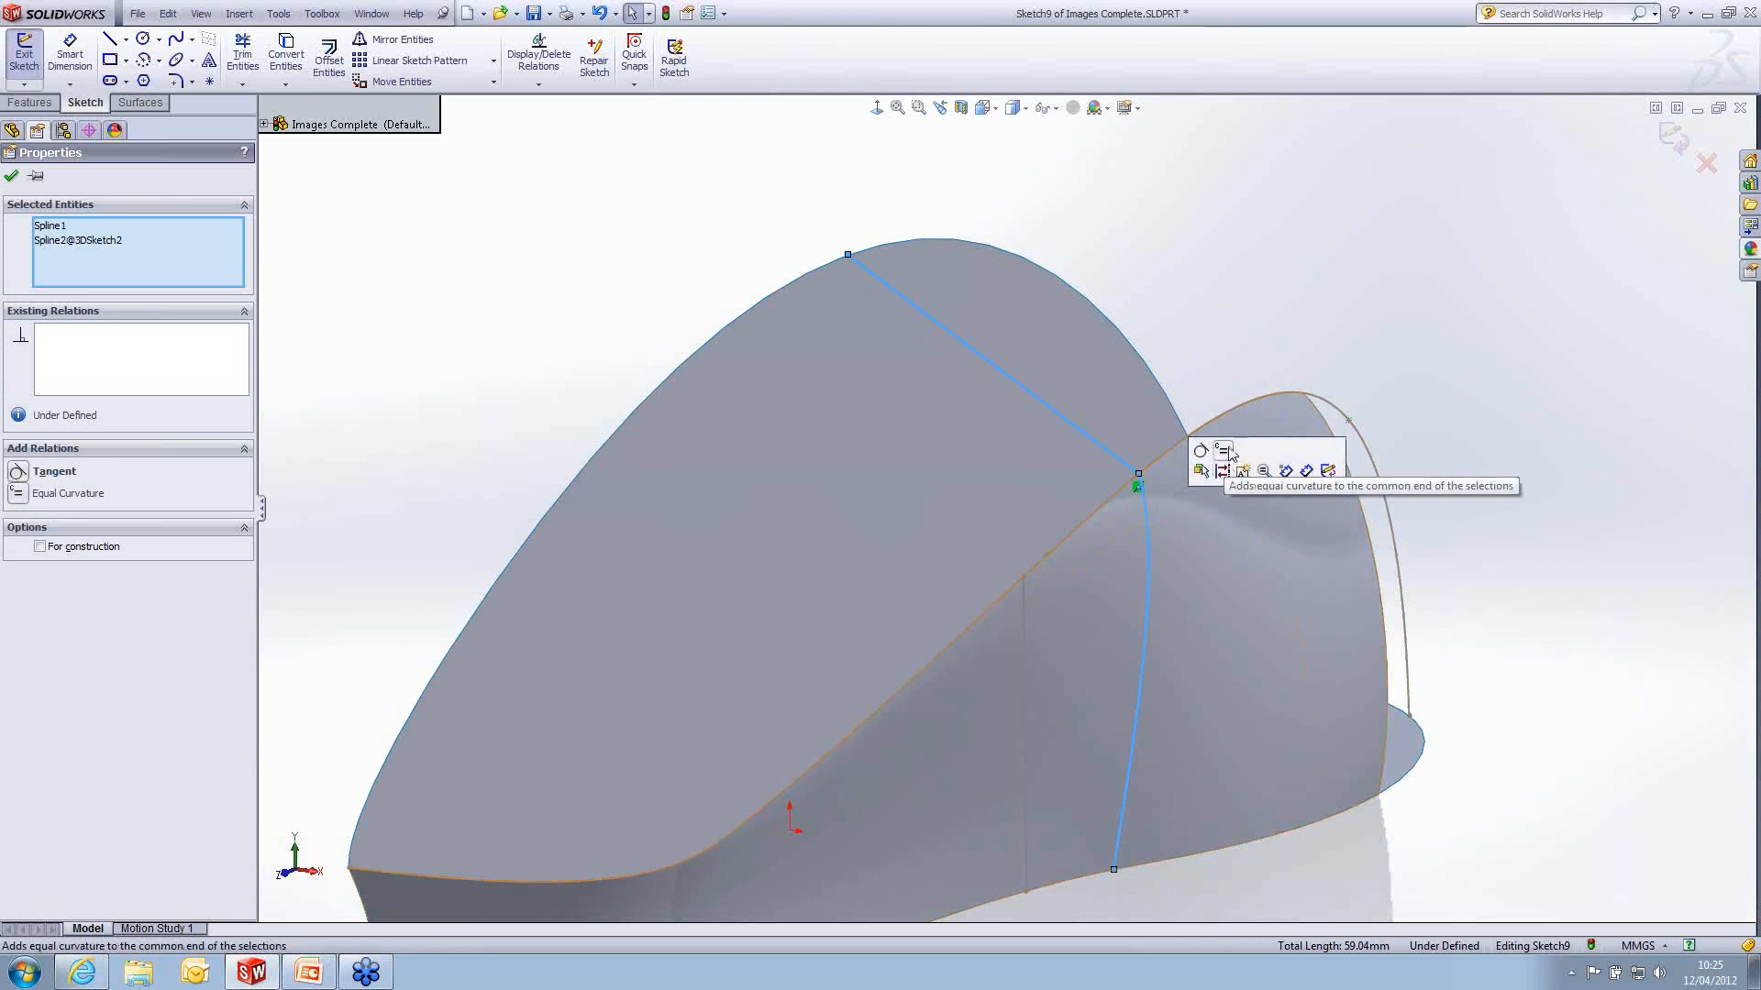
click(1223, 451)
click(1249, 282)
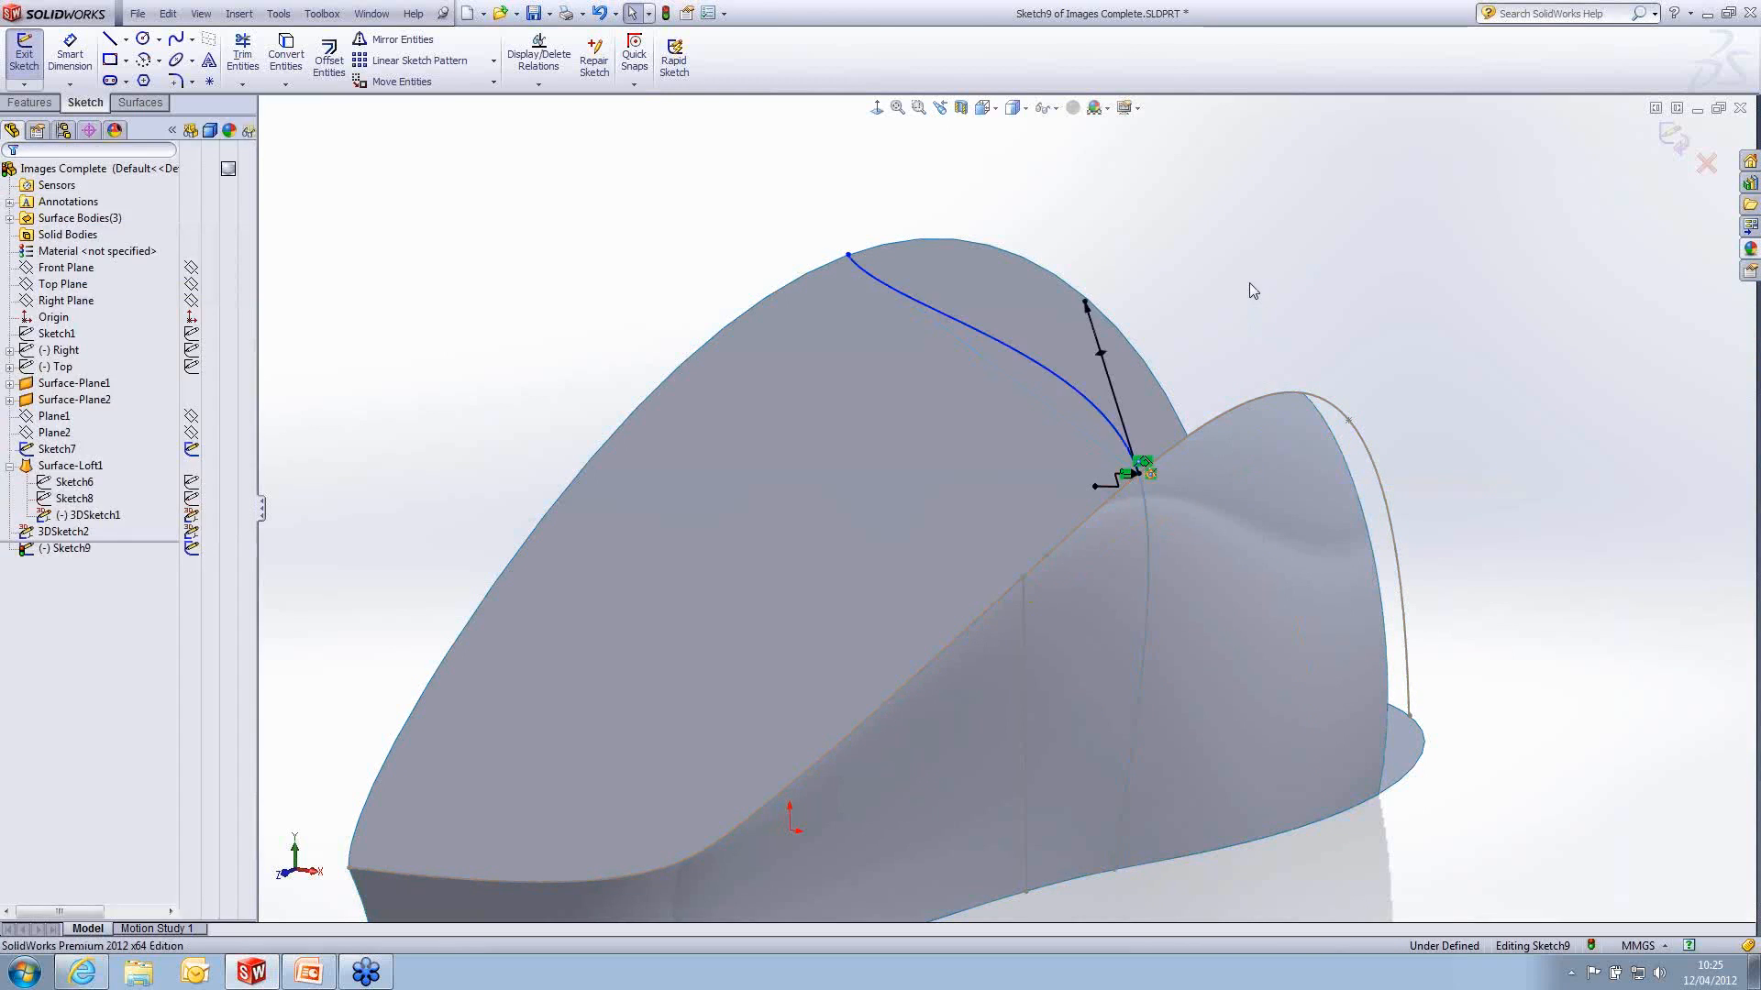
- Add a pierce relation between the spline's inner end and the curved edge of the upright planar surface
mouse_move(1241, 321)
middle_down()
mouse_move(1297, 306)
mouse_move(1207, 311)
mouse_move(1271, 315)
middle_up()
click(1044, 275)
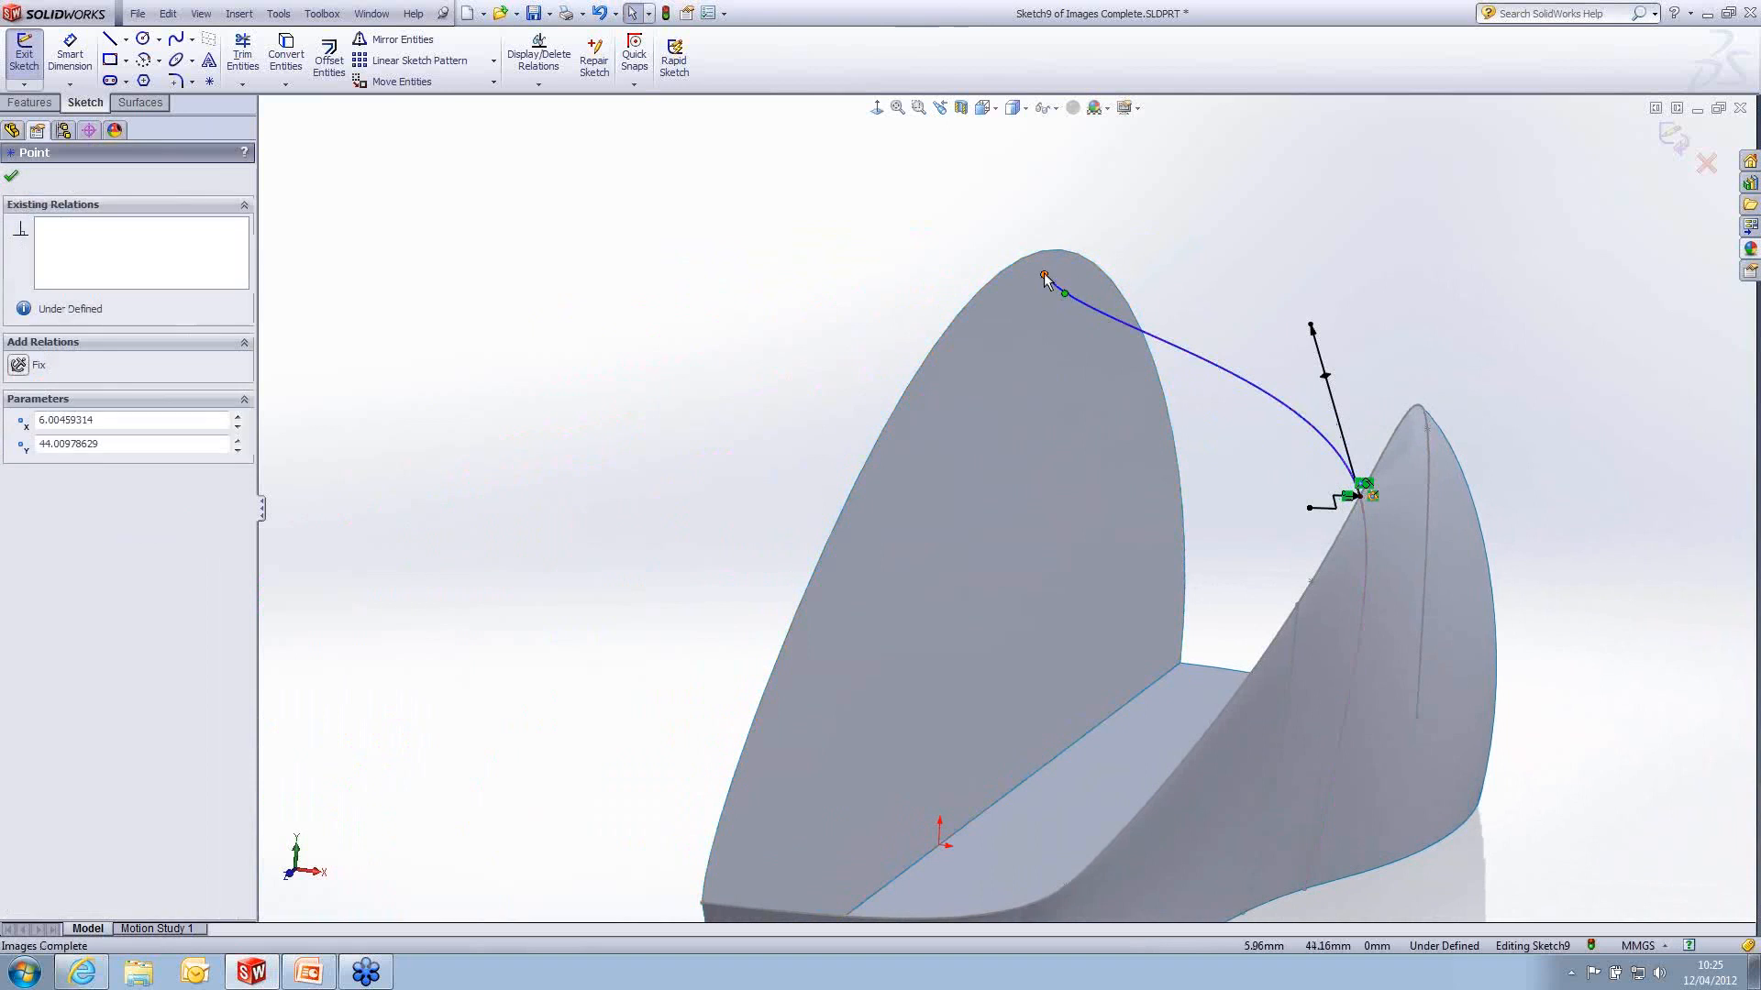
ctrl+click(1011, 271)
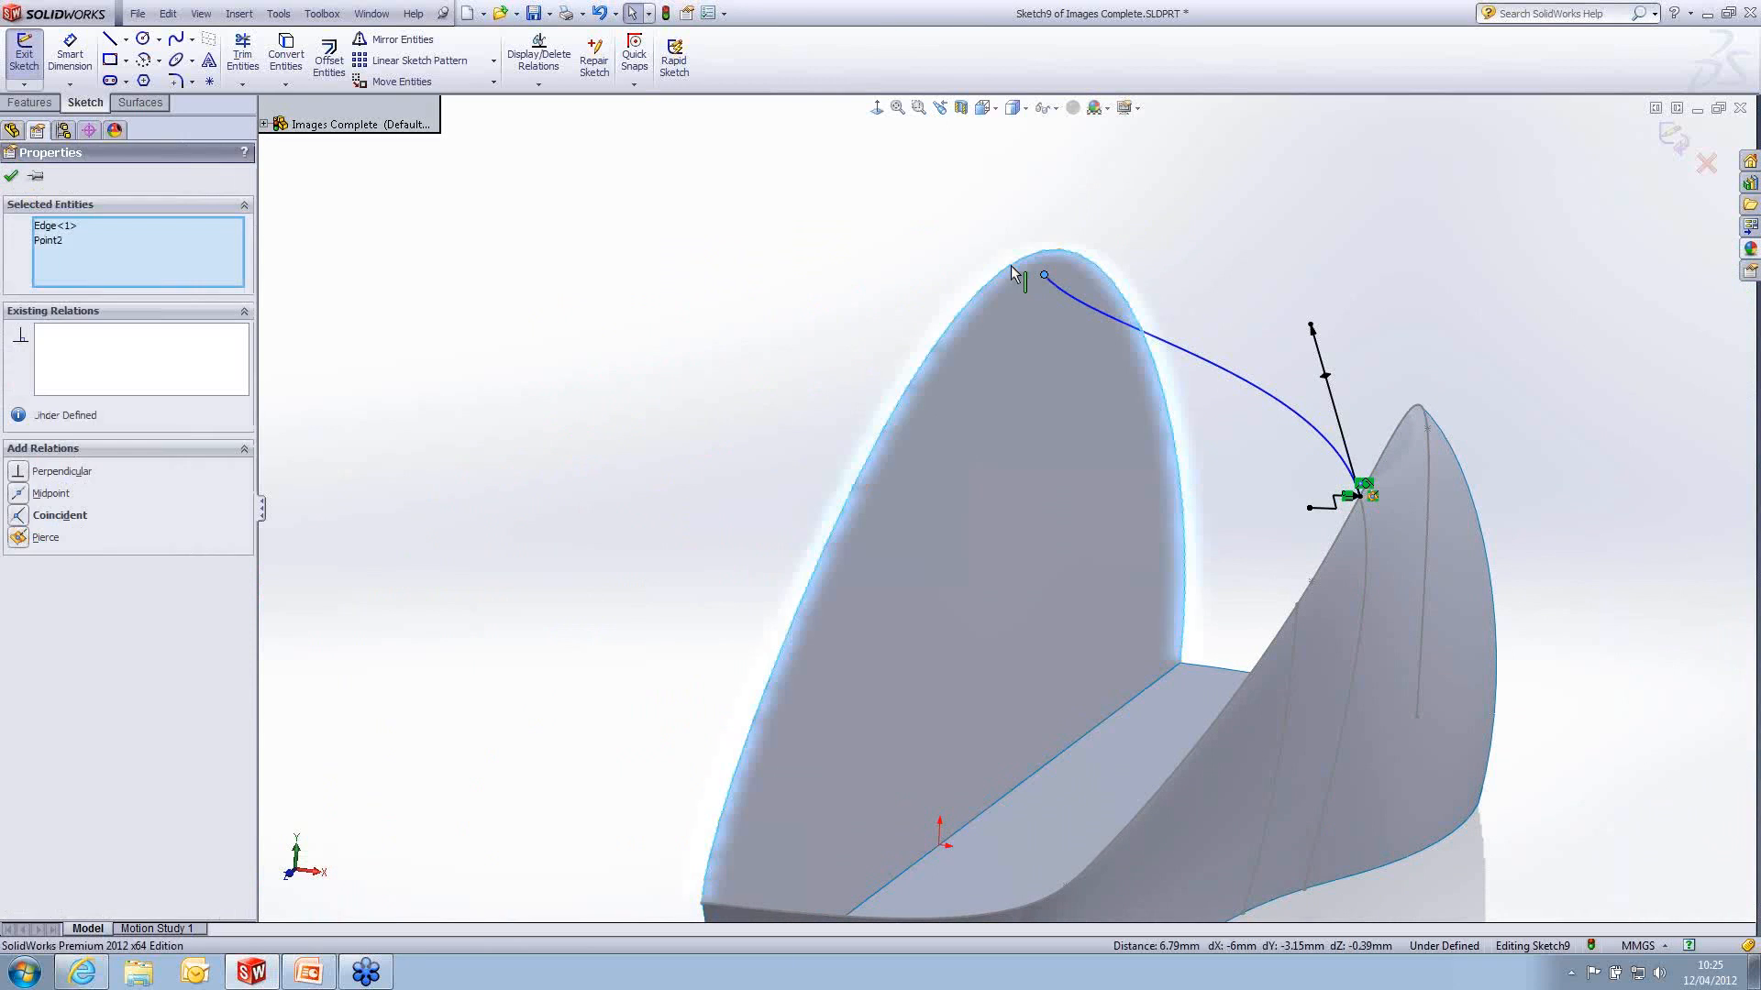
click(1126, 198)
click(1142, 212)
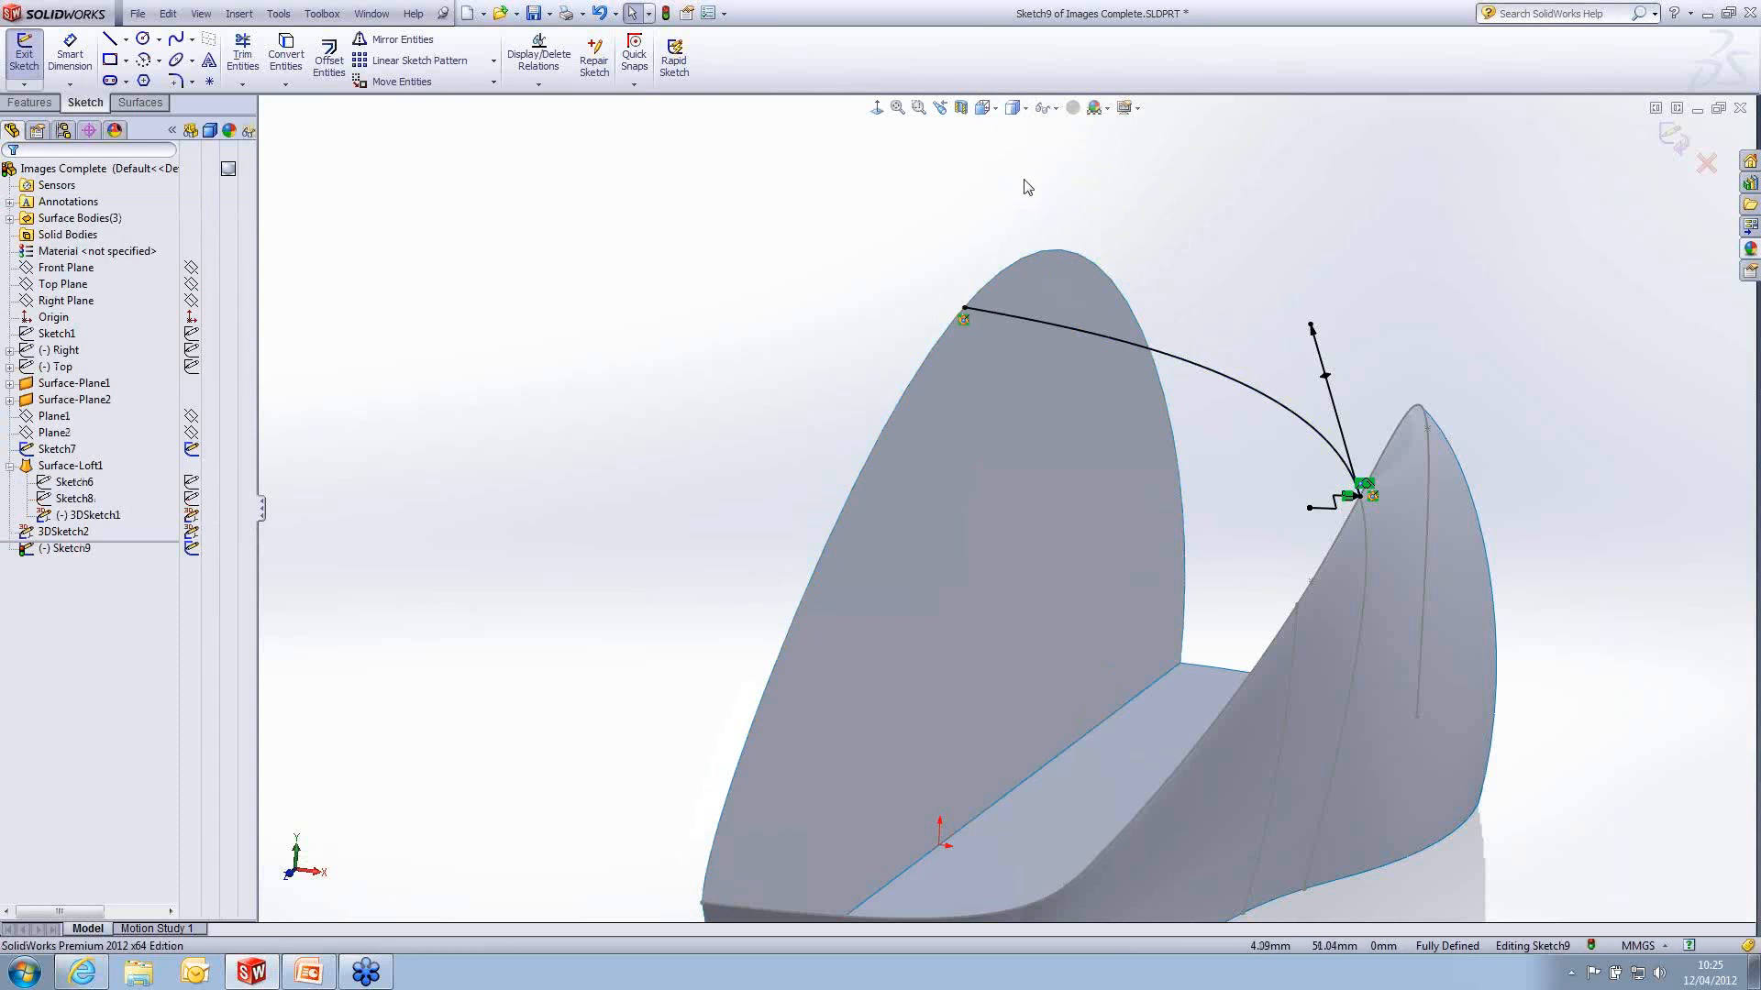
- Make the spline's inner-end tangent handle horizontal, set its tangent weighting to about 20, and exit the sketch
click(877, 107)
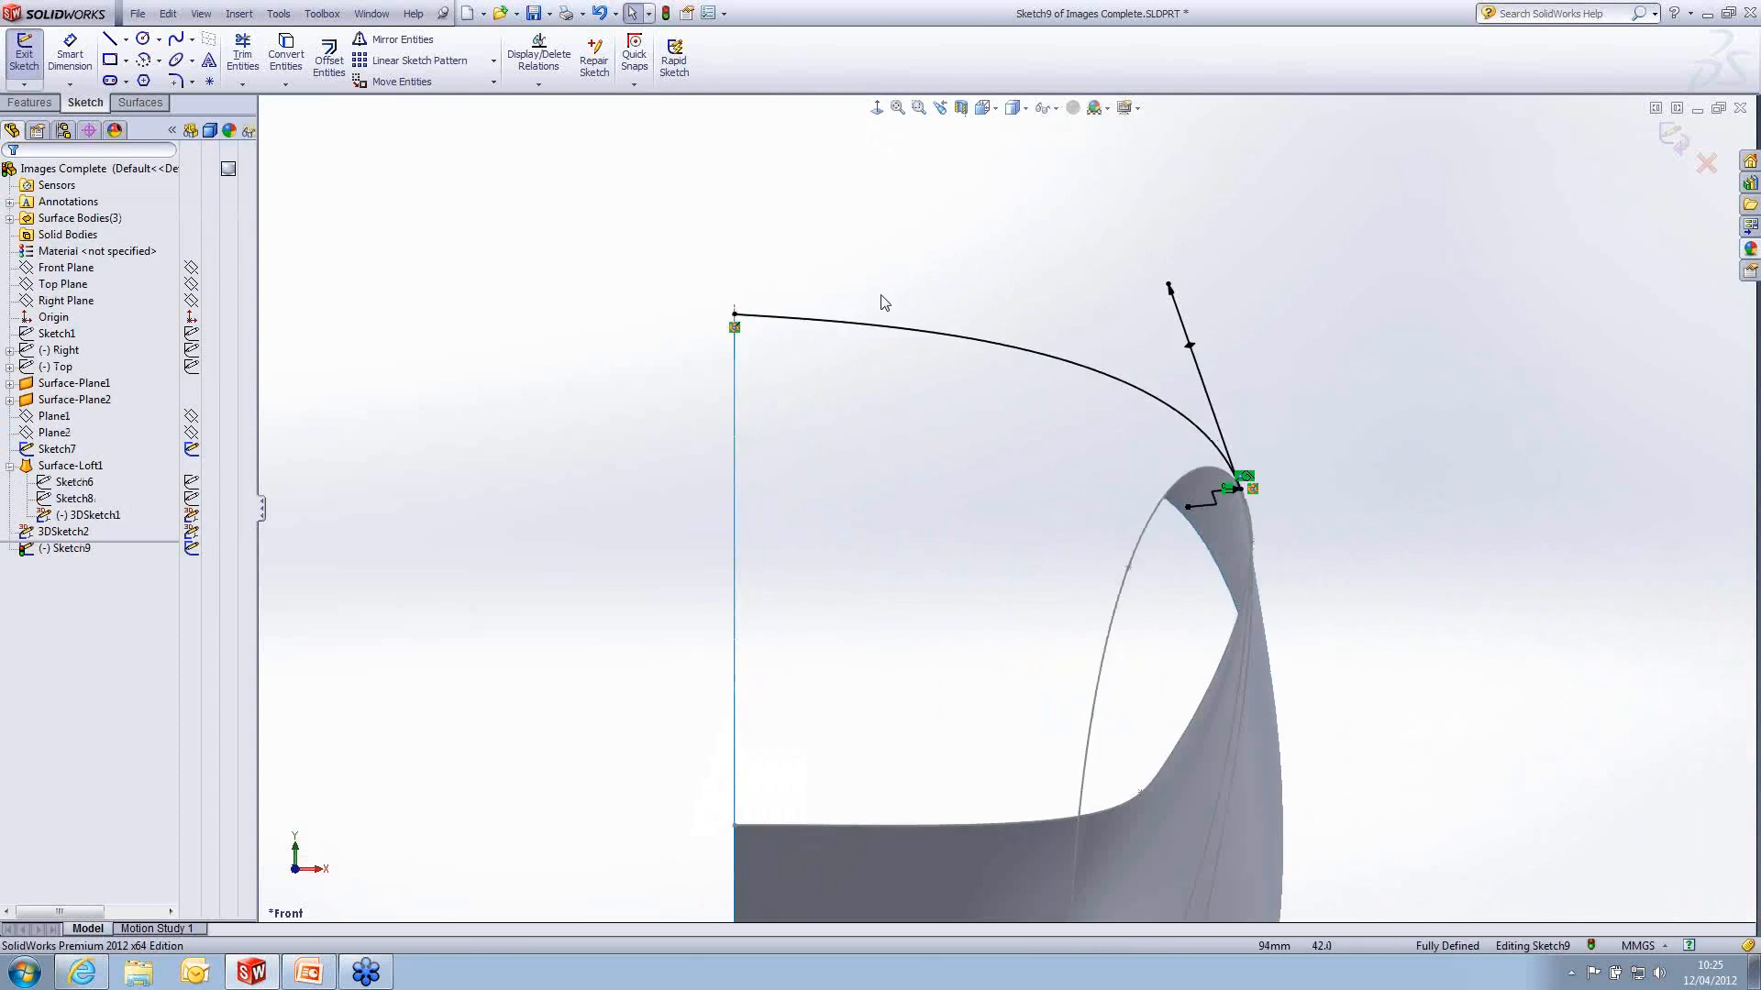
click(734, 314)
drag(764, 317, 802, 315)
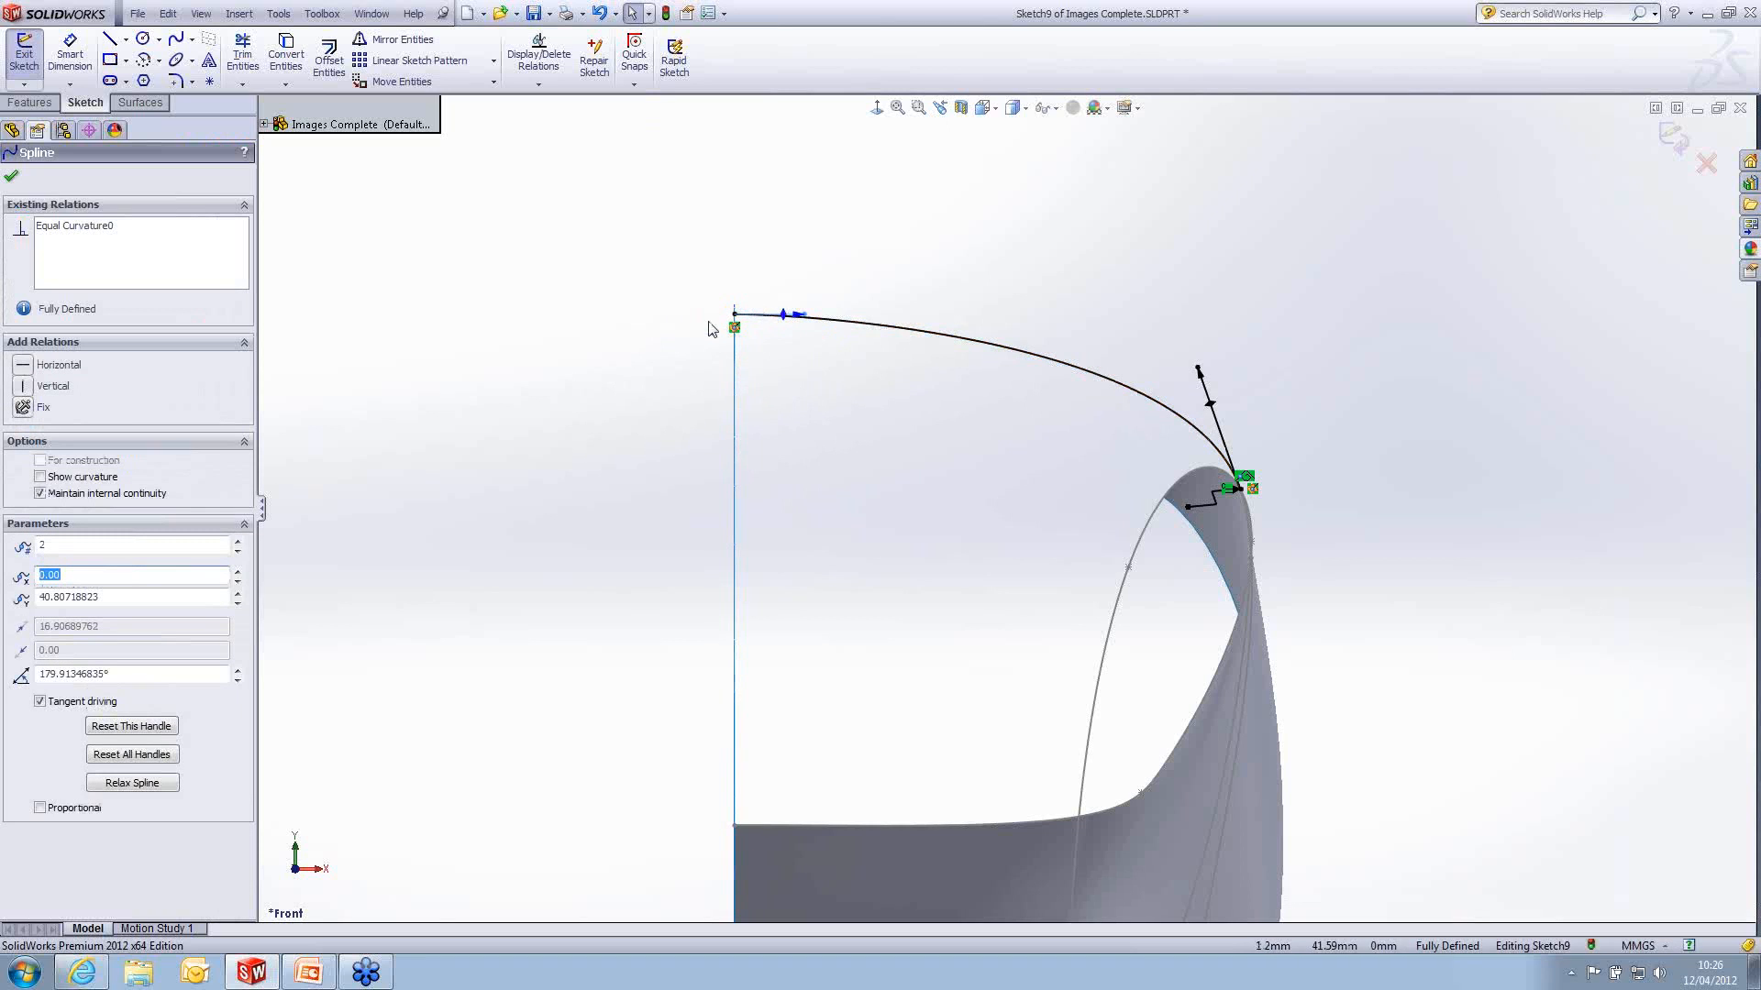
click(28, 370)
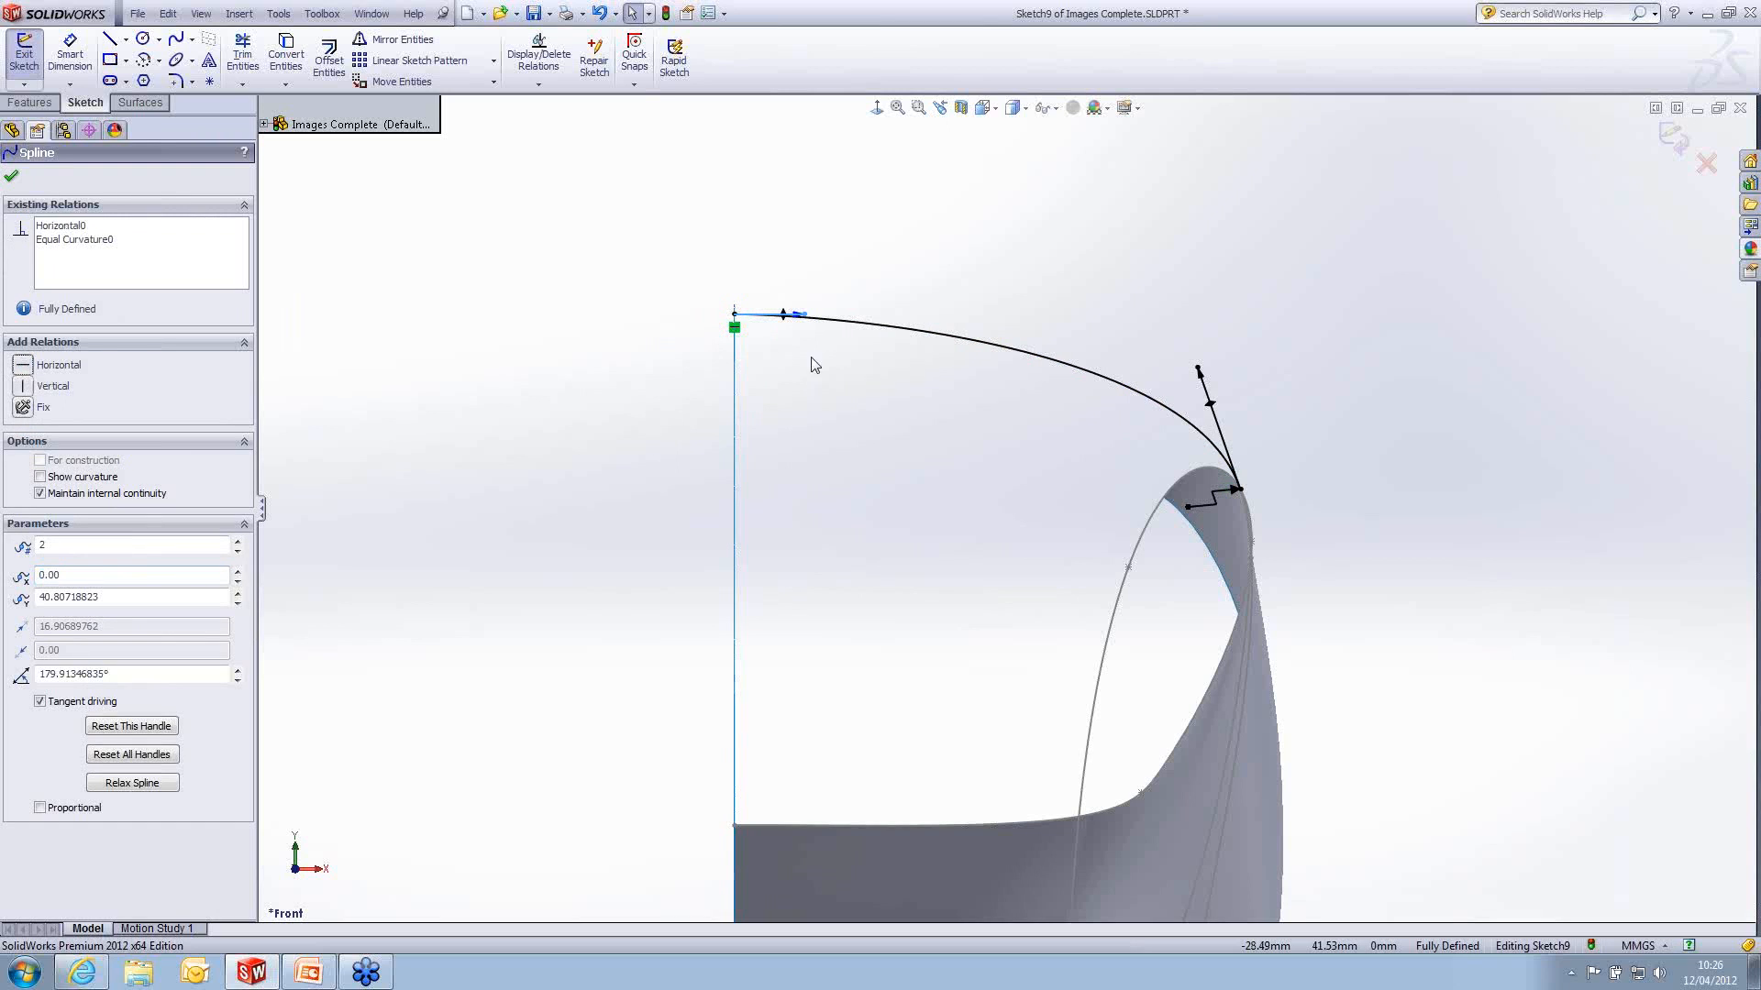
drag(807, 316, 818, 311)
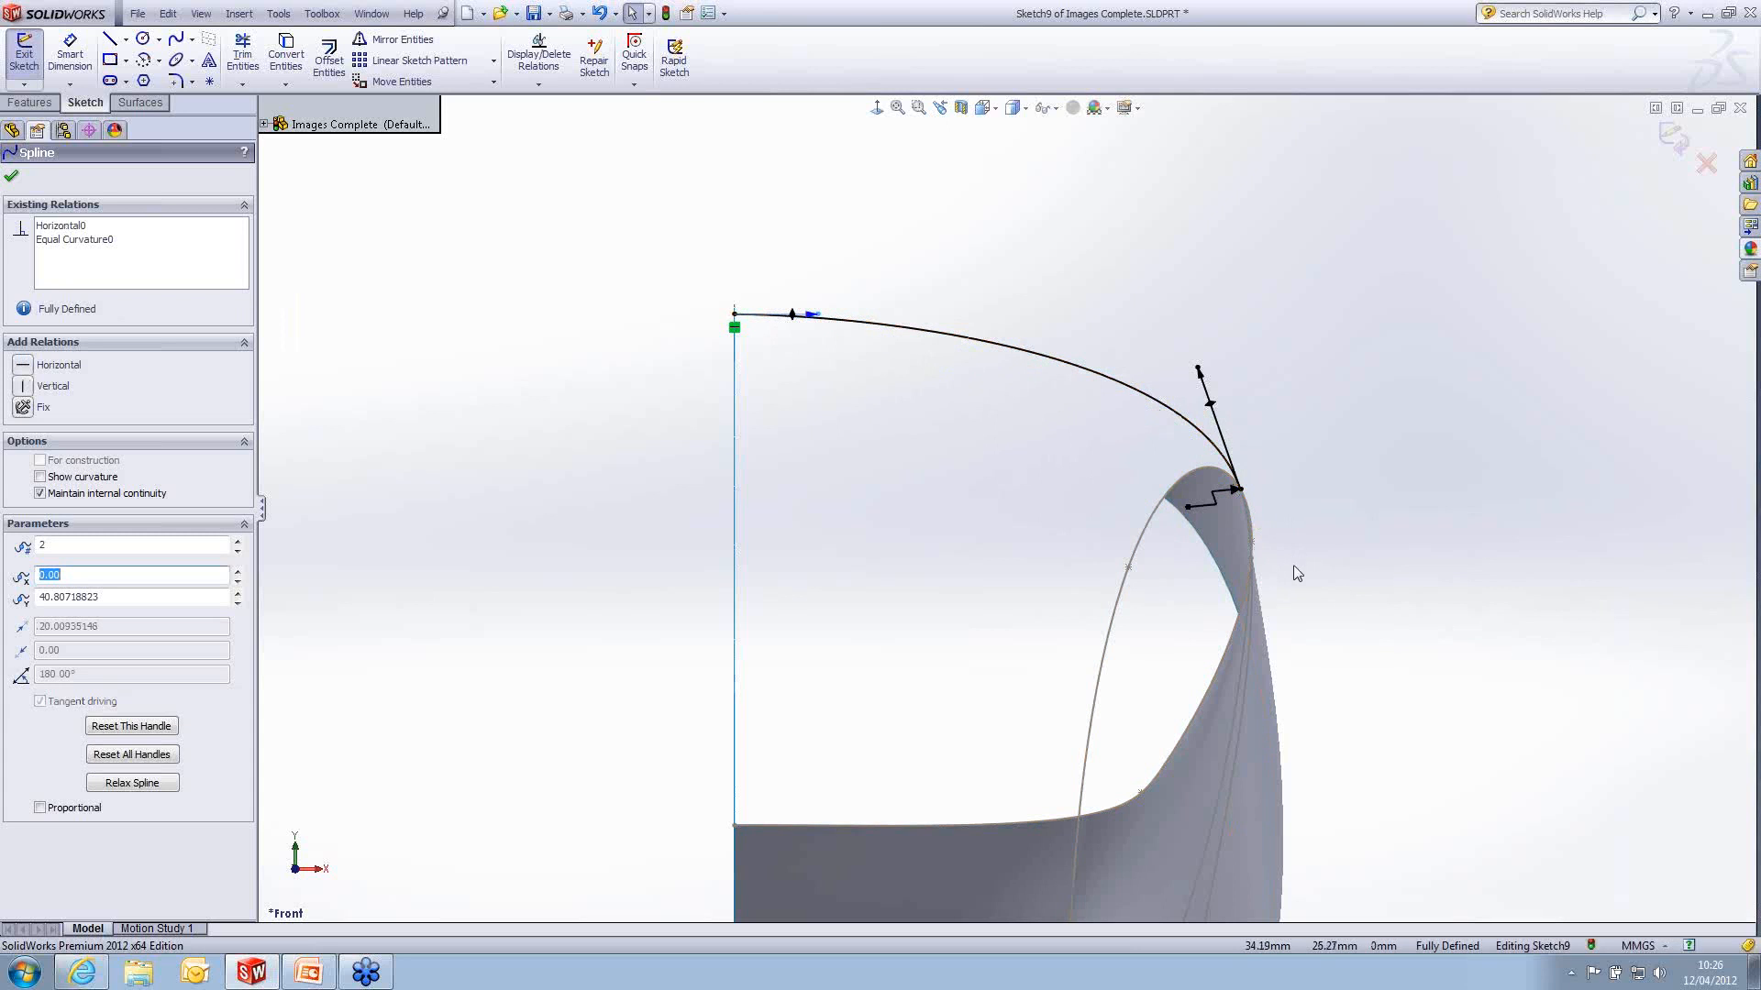
click(1671, 138)
- Start a boundary surface using the newly sketched top spline and the base planar surface's curved outer edge as Direction 1 curves
middle_drag(1252, 466, 1207, 515)
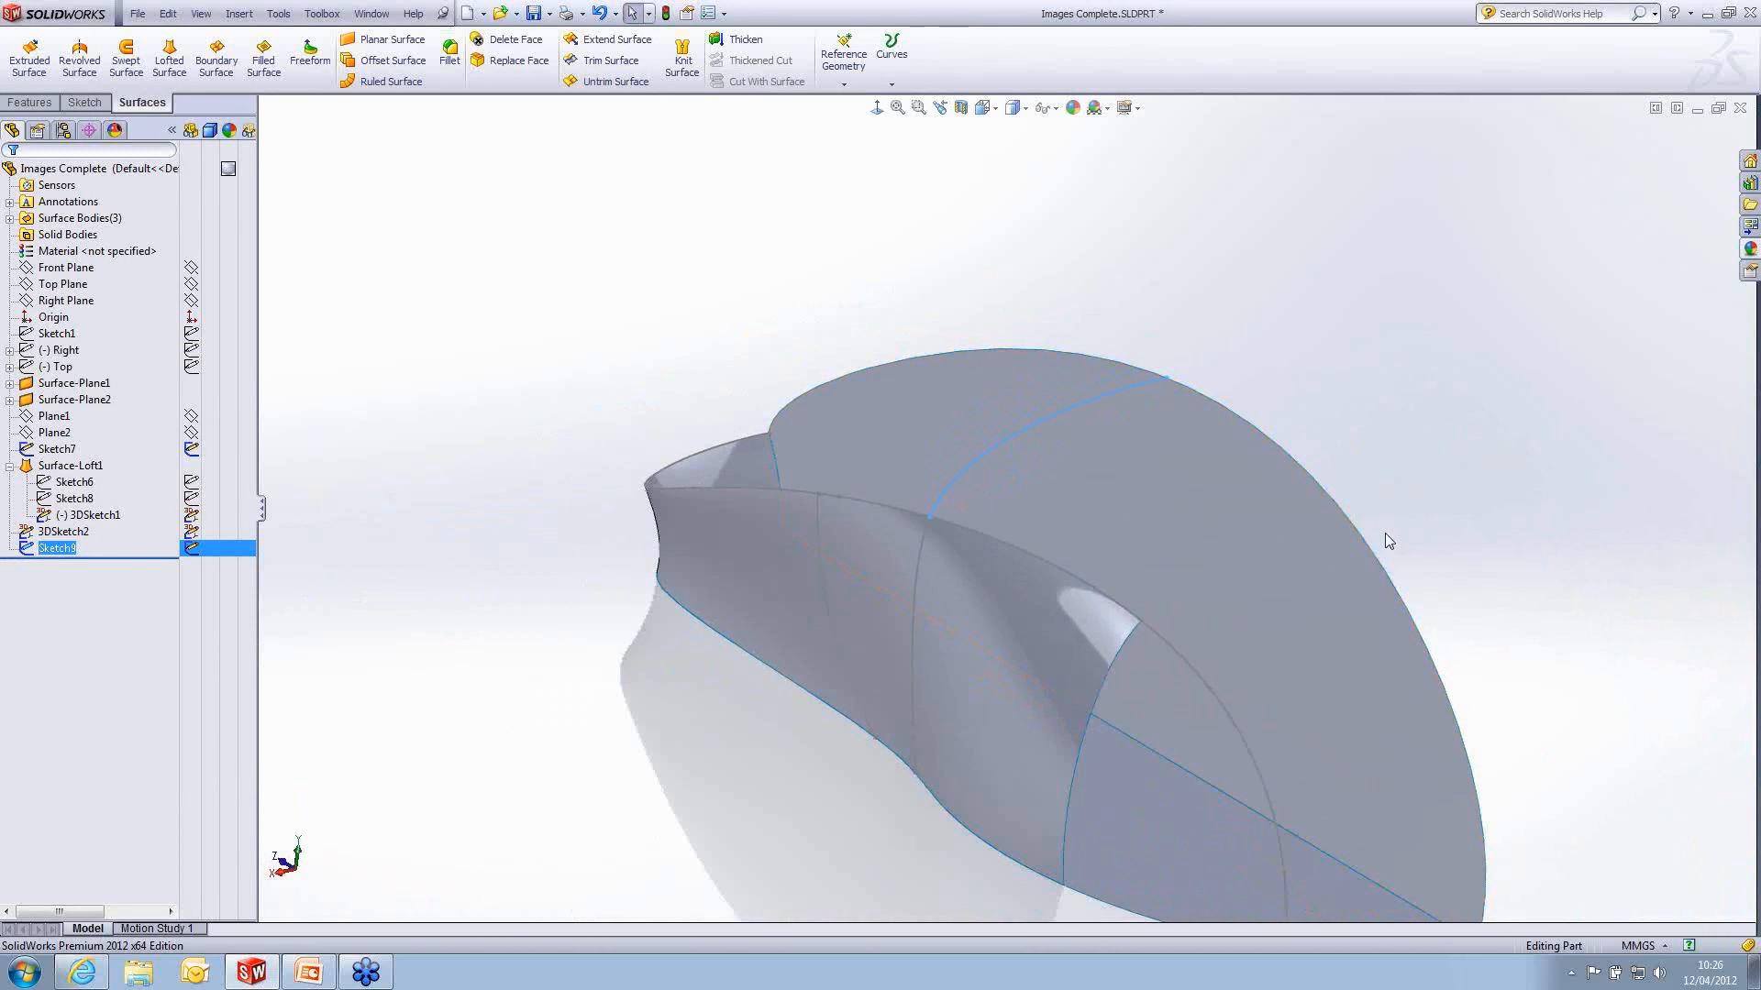
scroll(1412, 555, up, 1)
click(1416, 559)
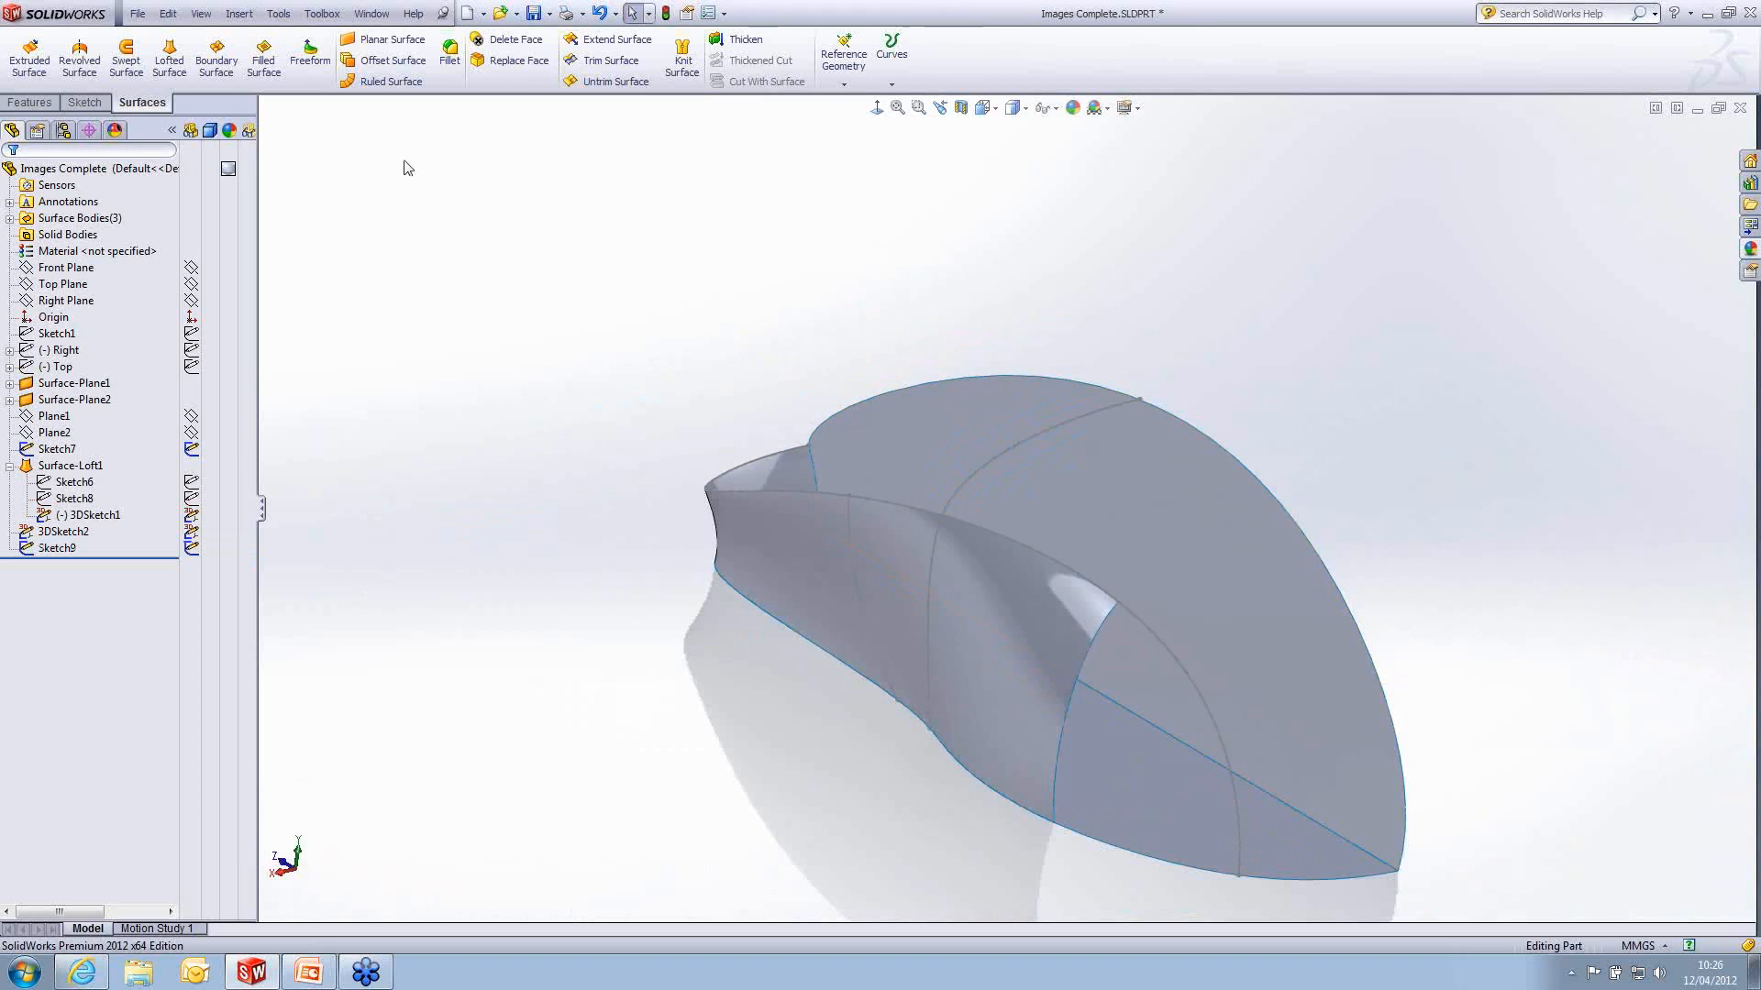
click(210, 71)
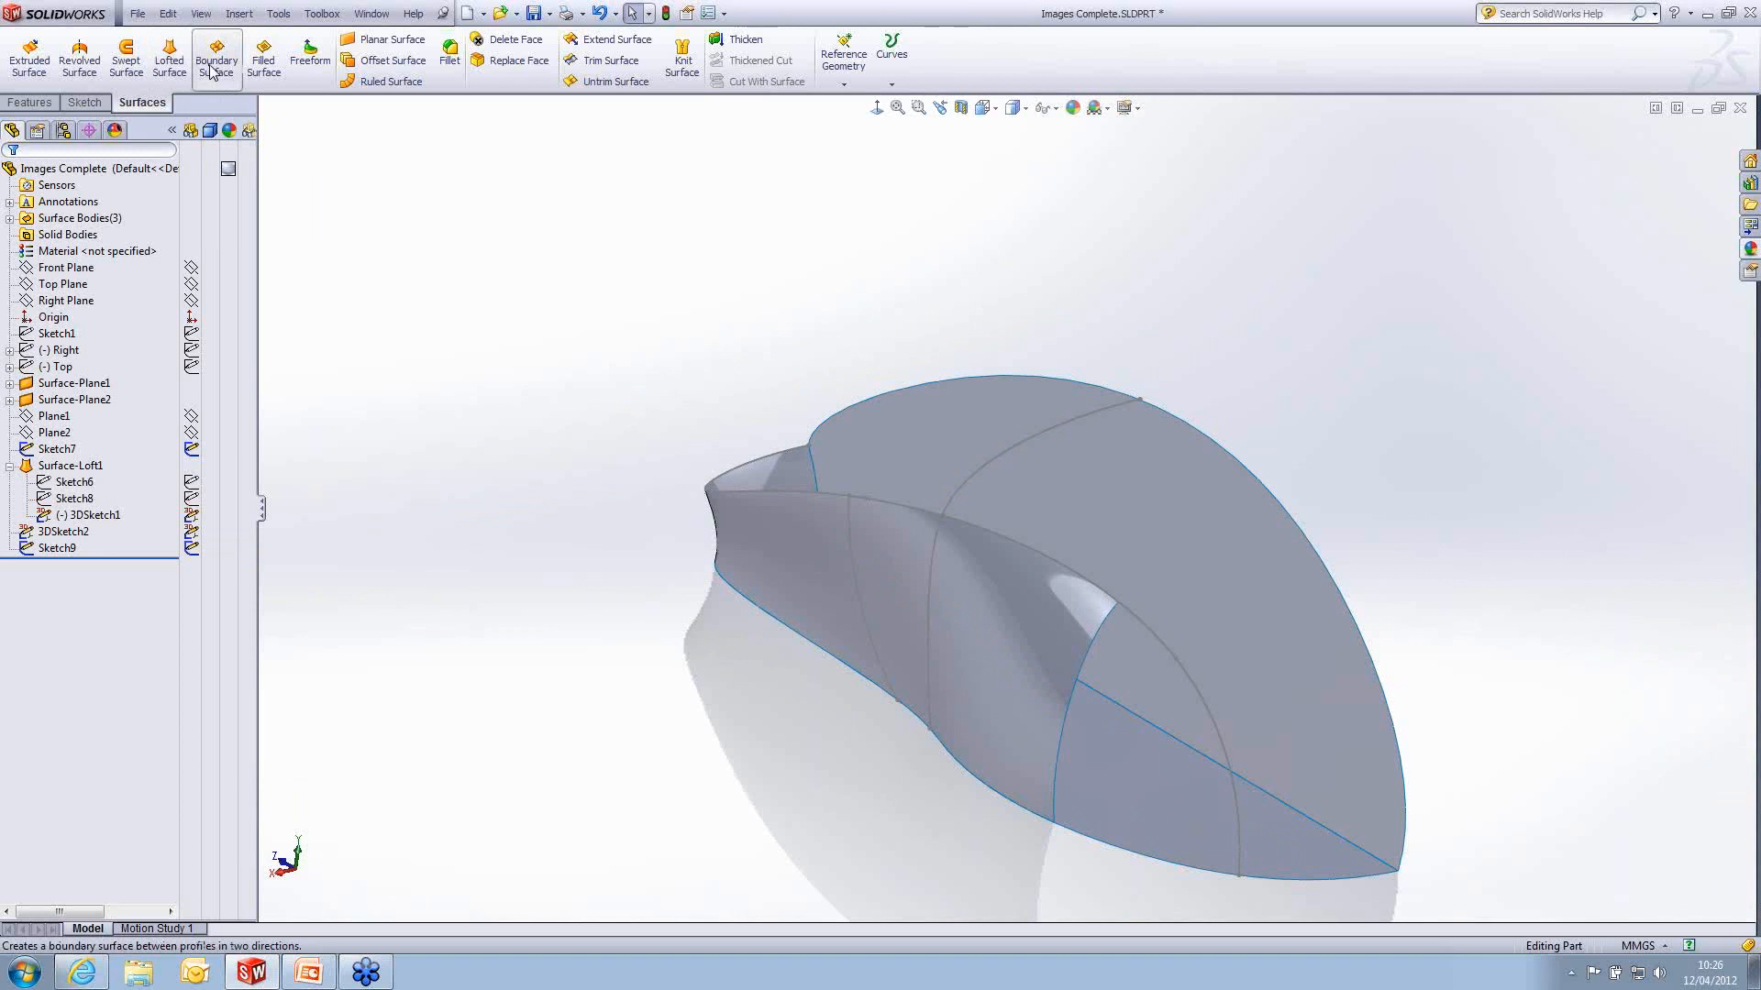
click(210, 71)
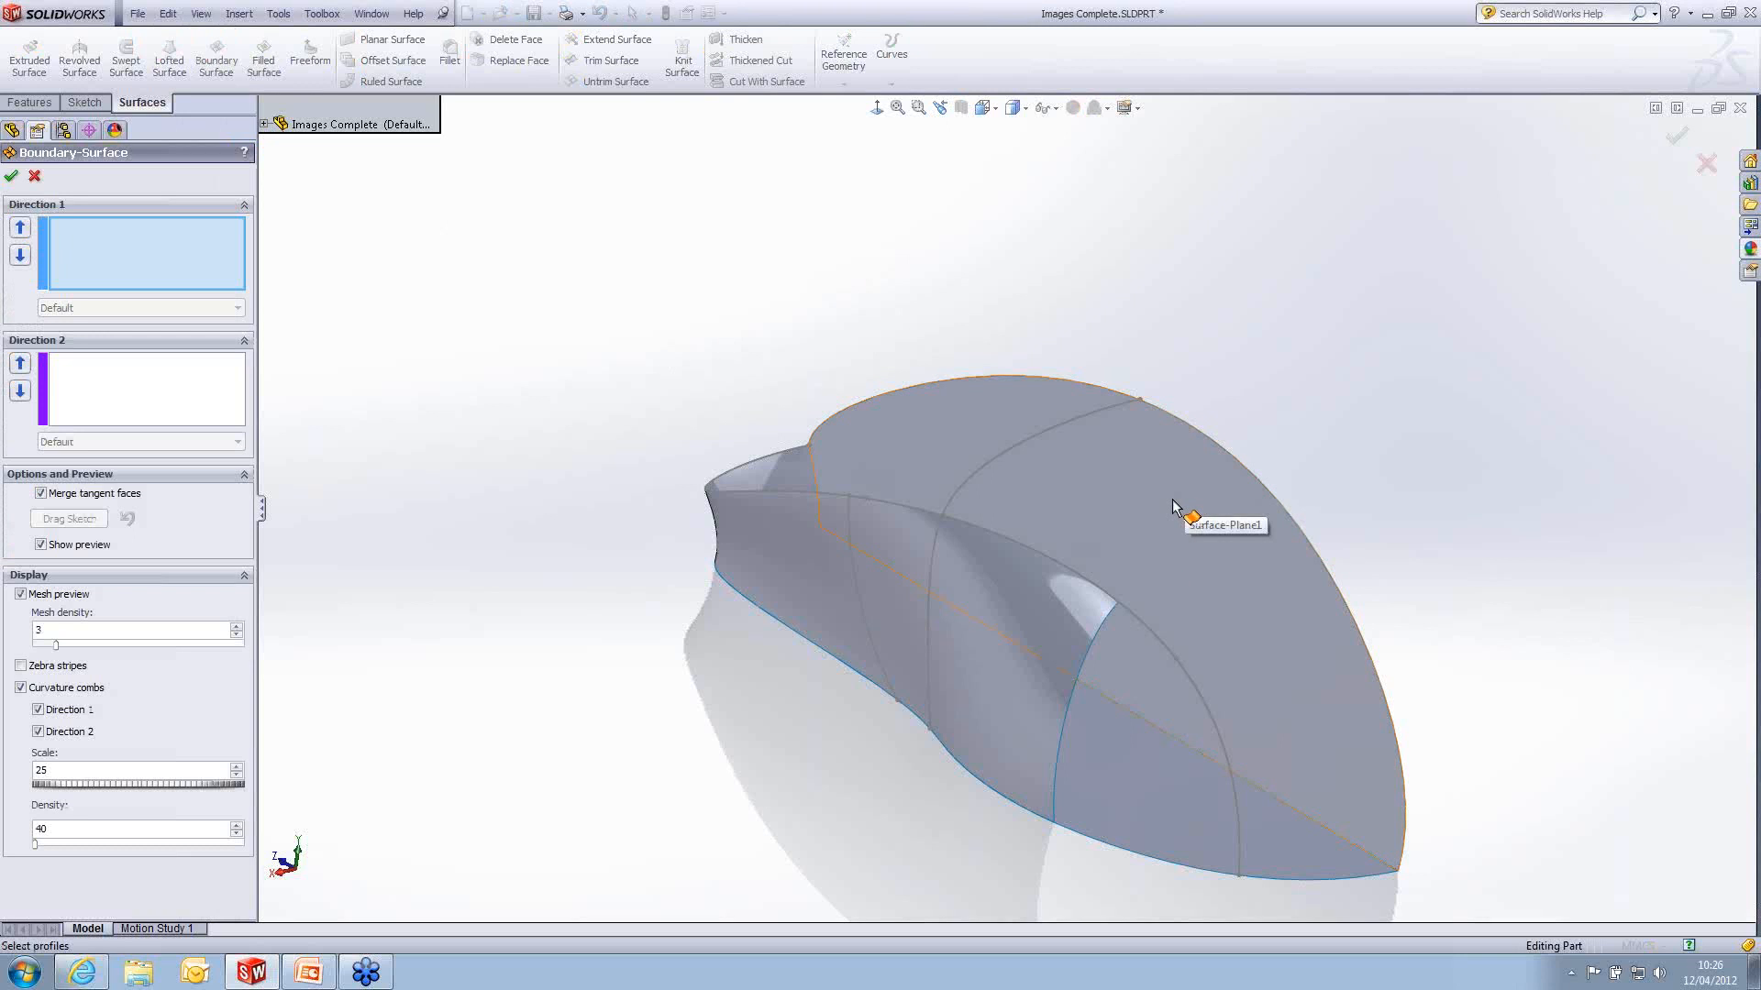
click(1093, 414)
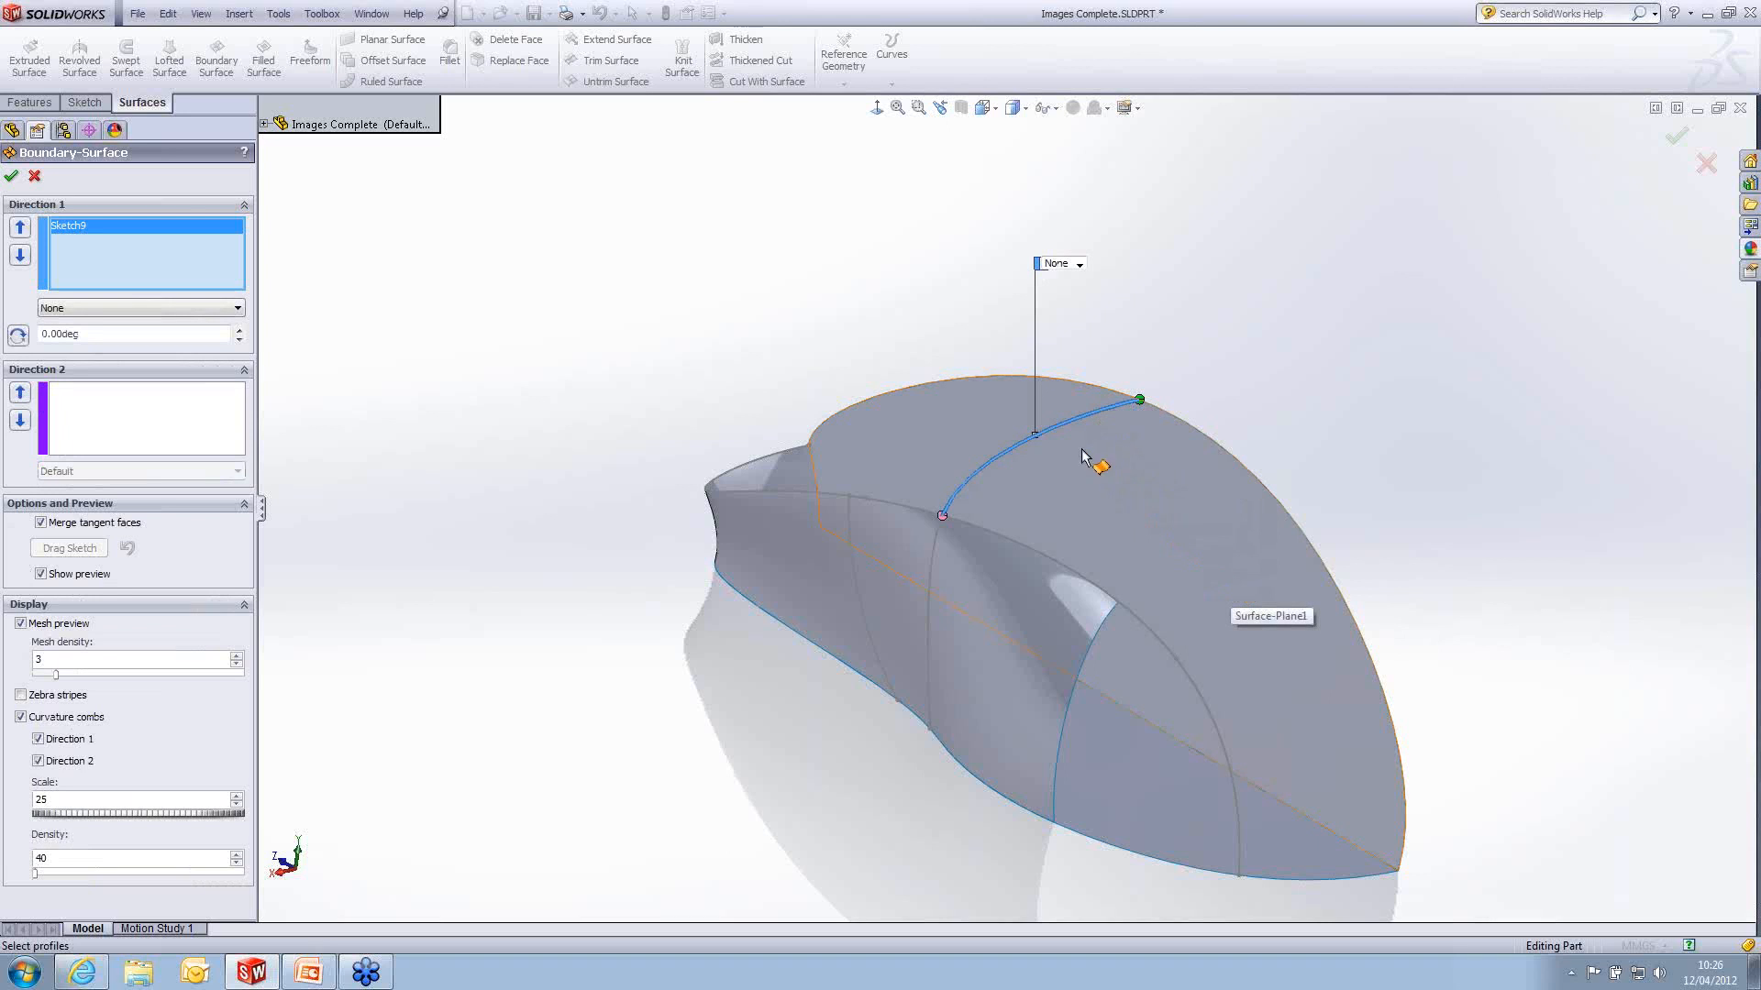
click(1344, 882)
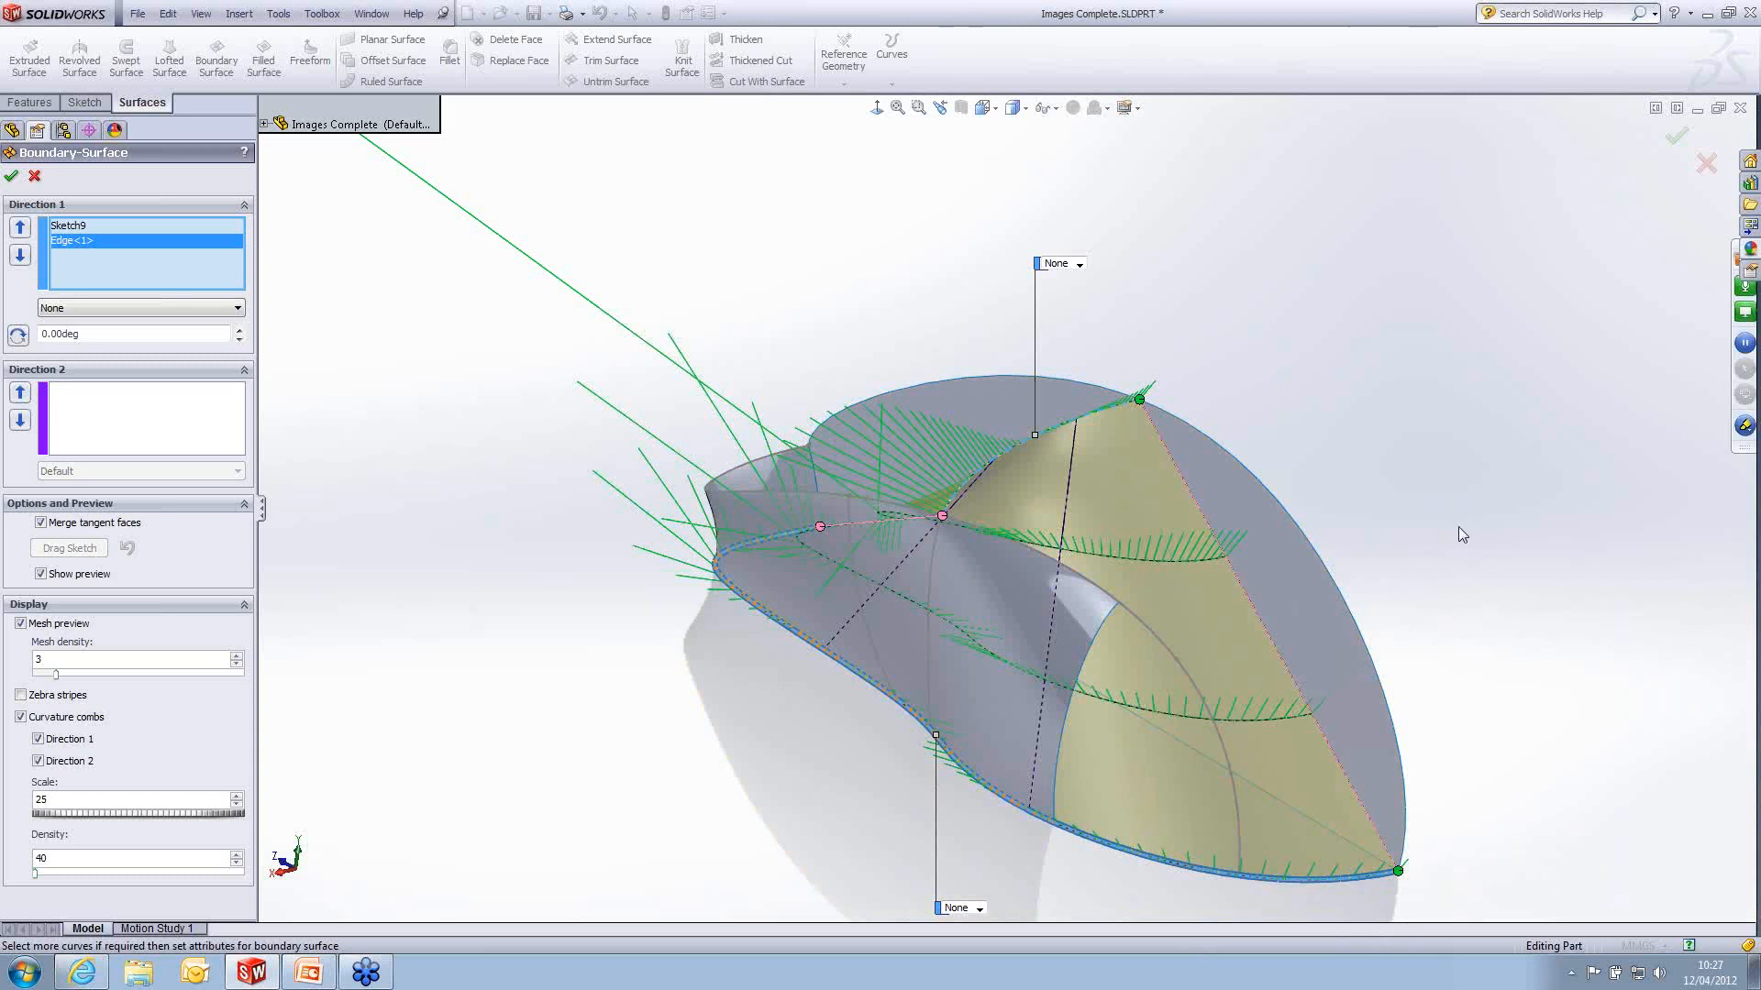
- Add the upright planar surface's curved edge and the 3D side spline as the boundary surface's Direction 2 curves
click(133, 431)
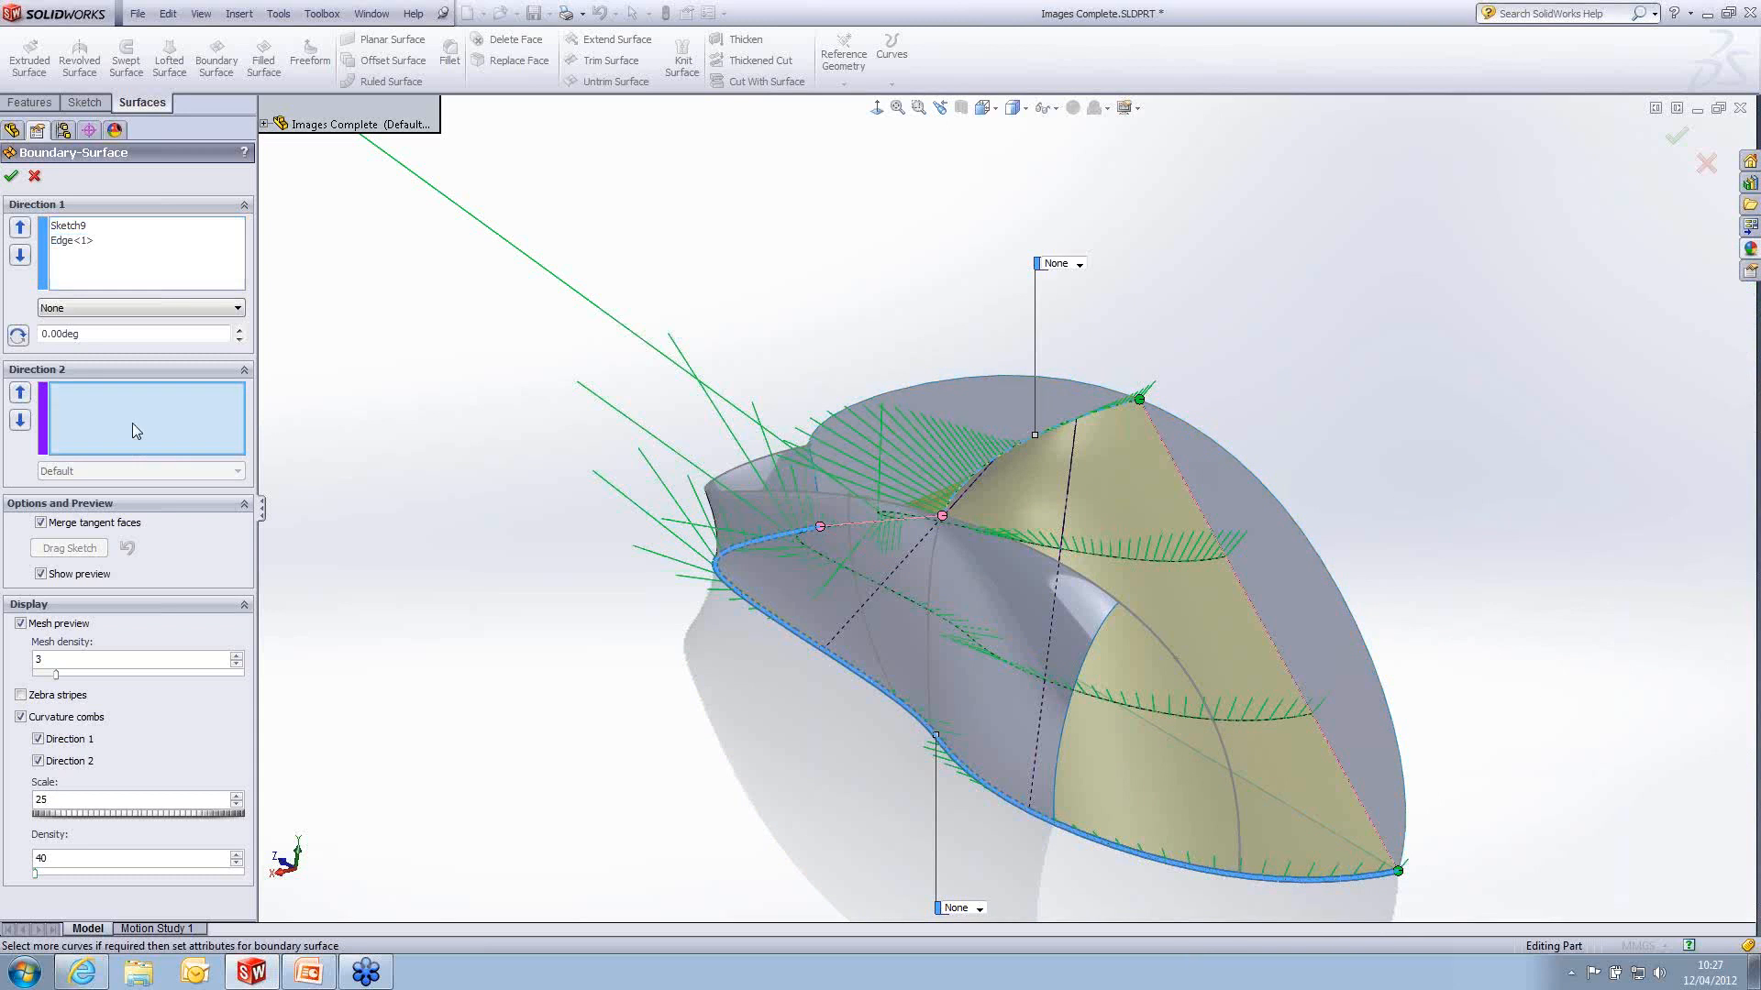
click(1218, 450)
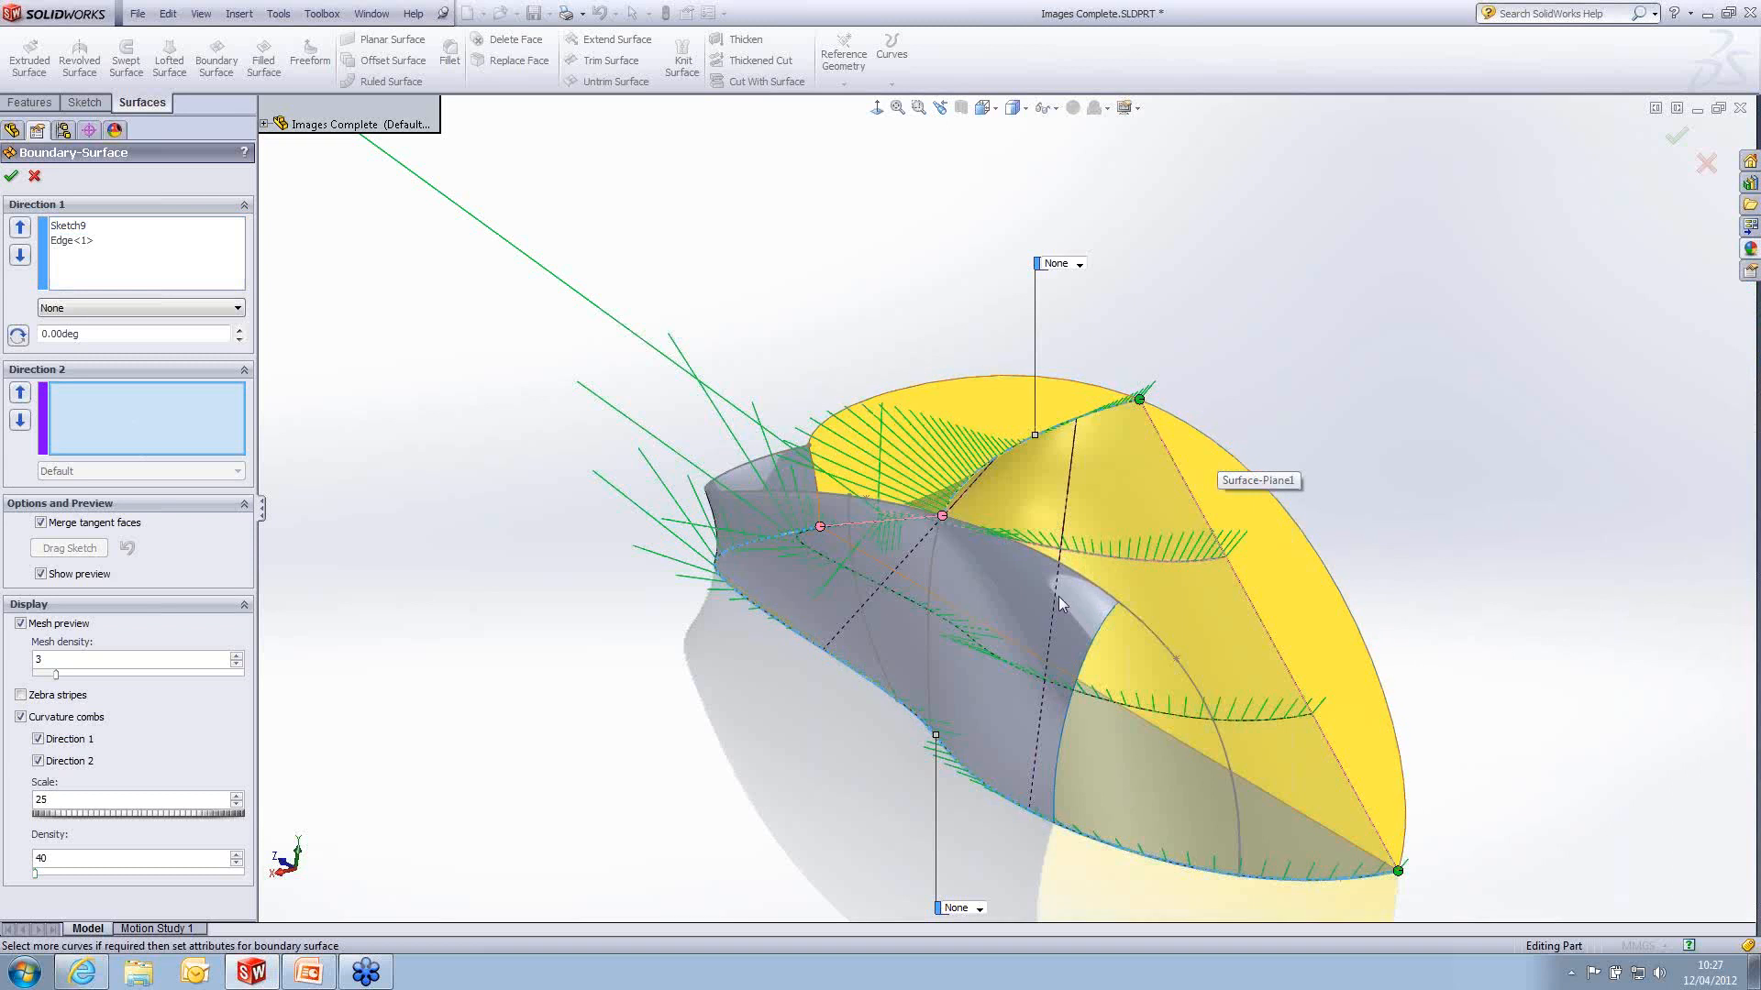
click(1283, 508)
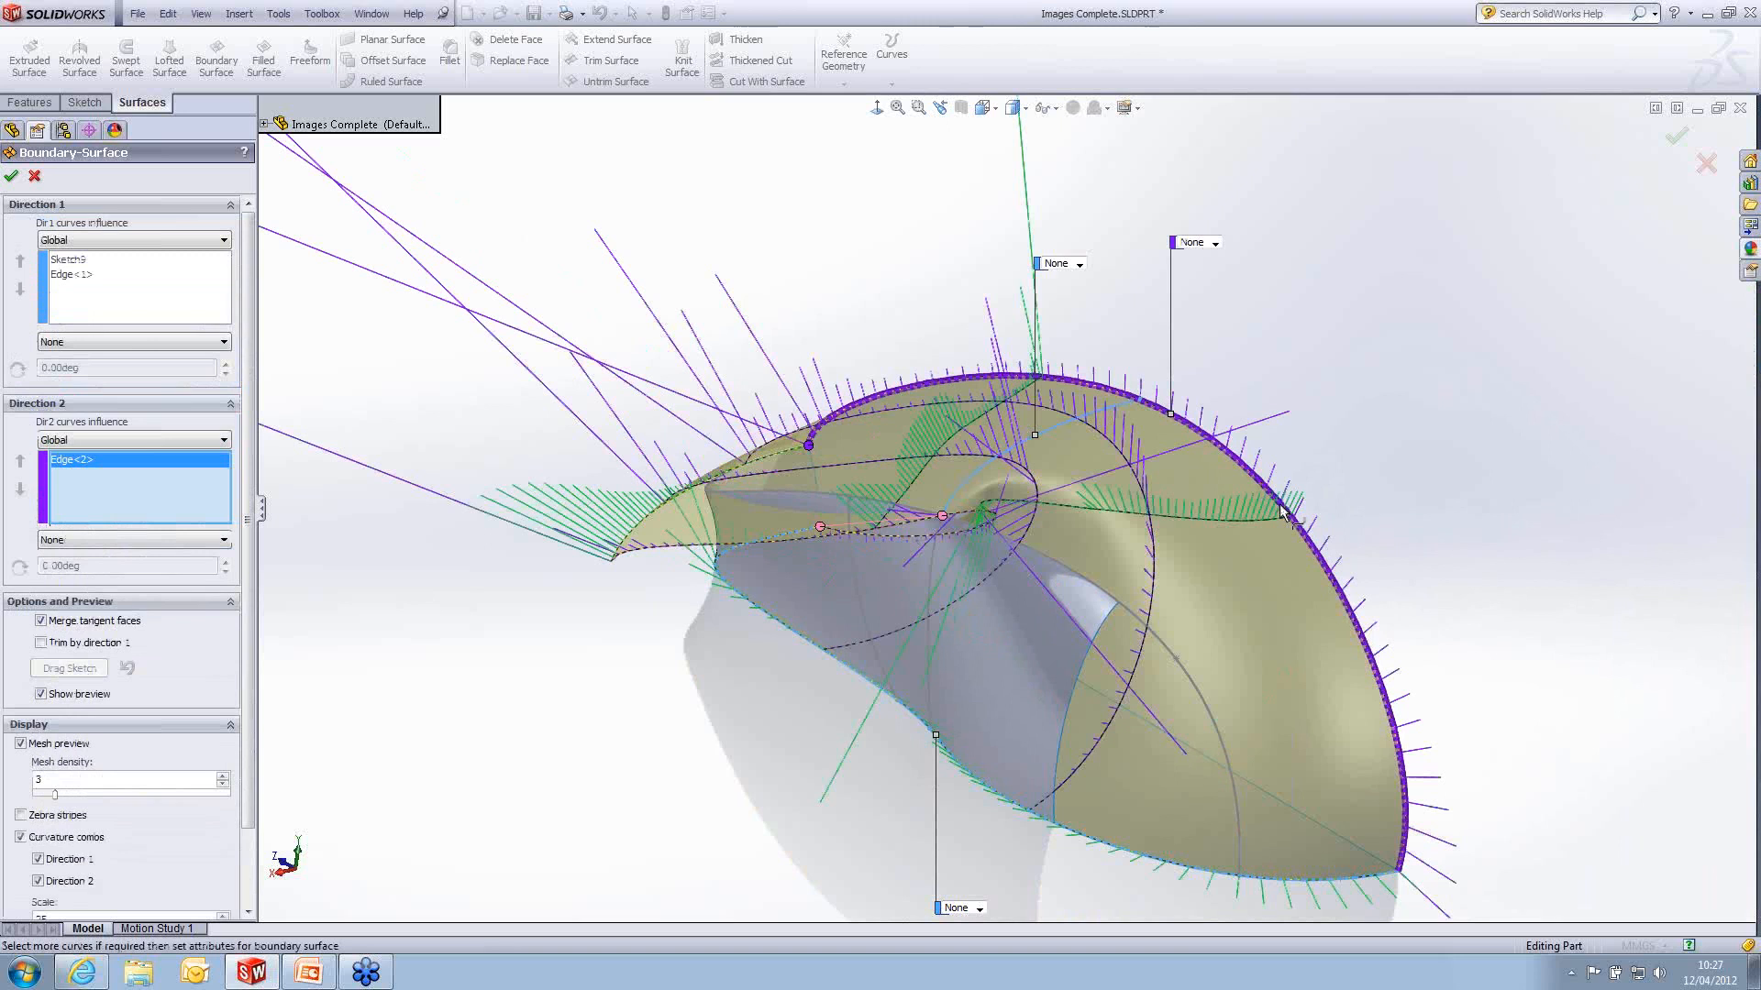
click(1152, 629)
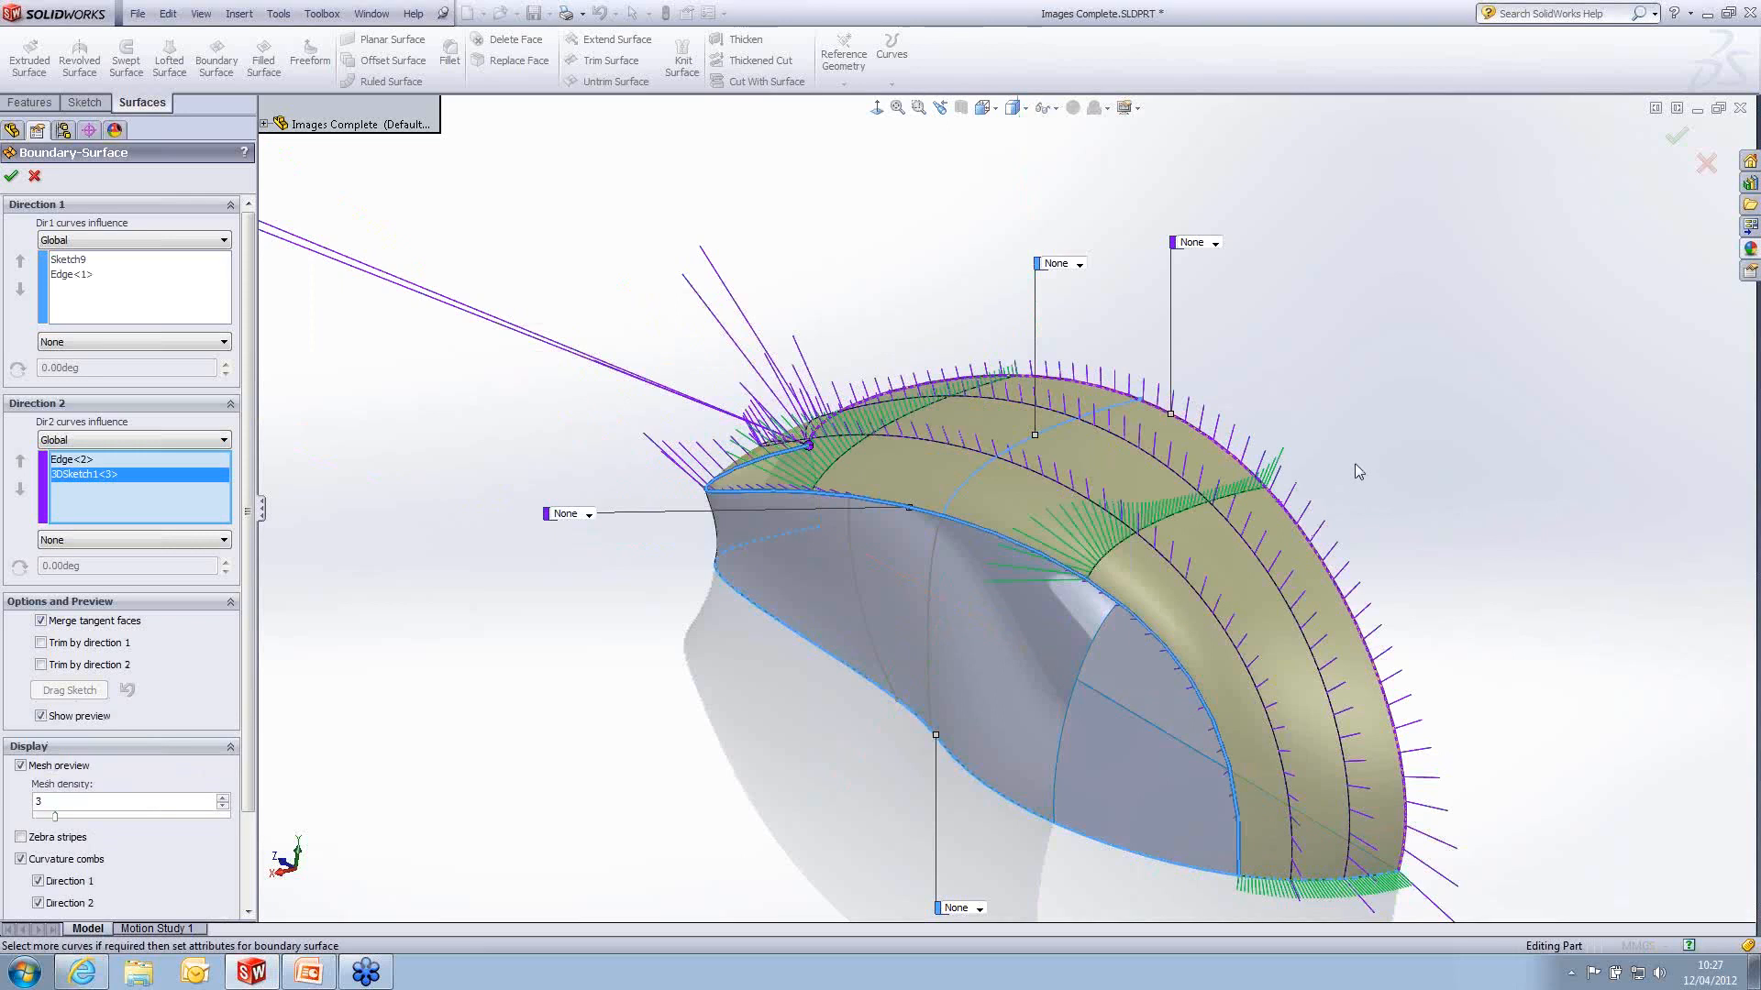
- Enable trimming by direction 1 and by direction 2 for the boundary surface
middle_drag(1273, 420, 1287, 467)
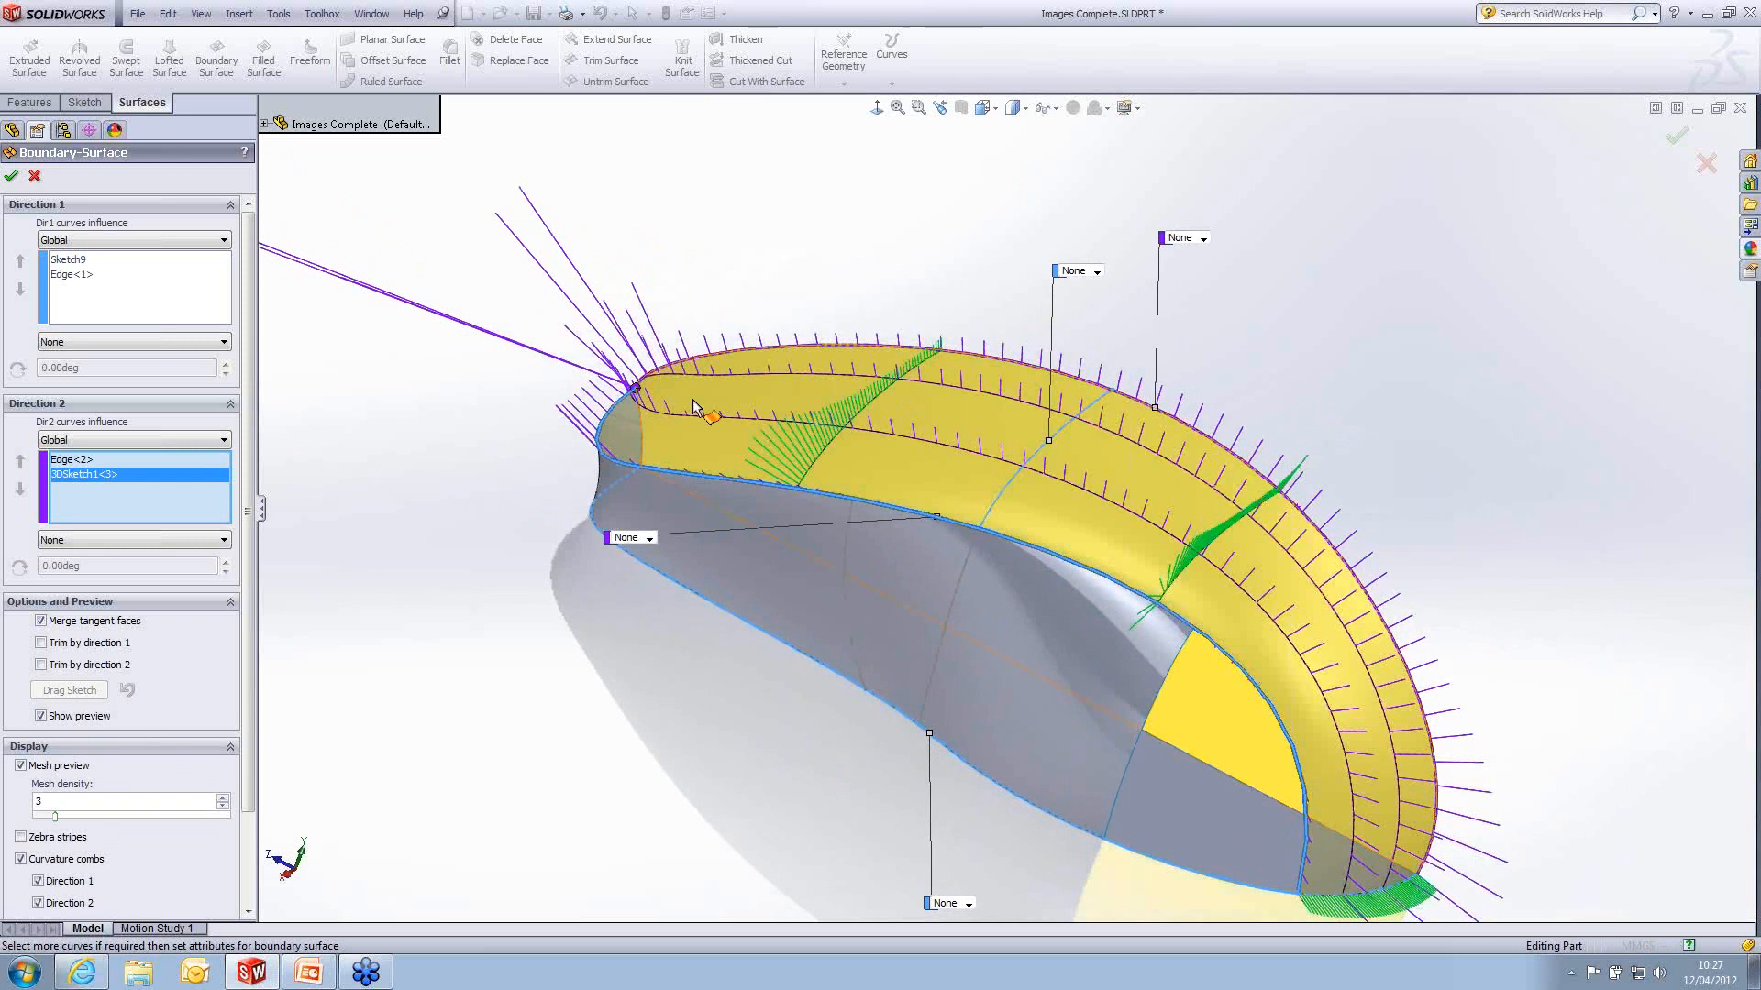
middle_drag(1428, 485, 1405, 462)
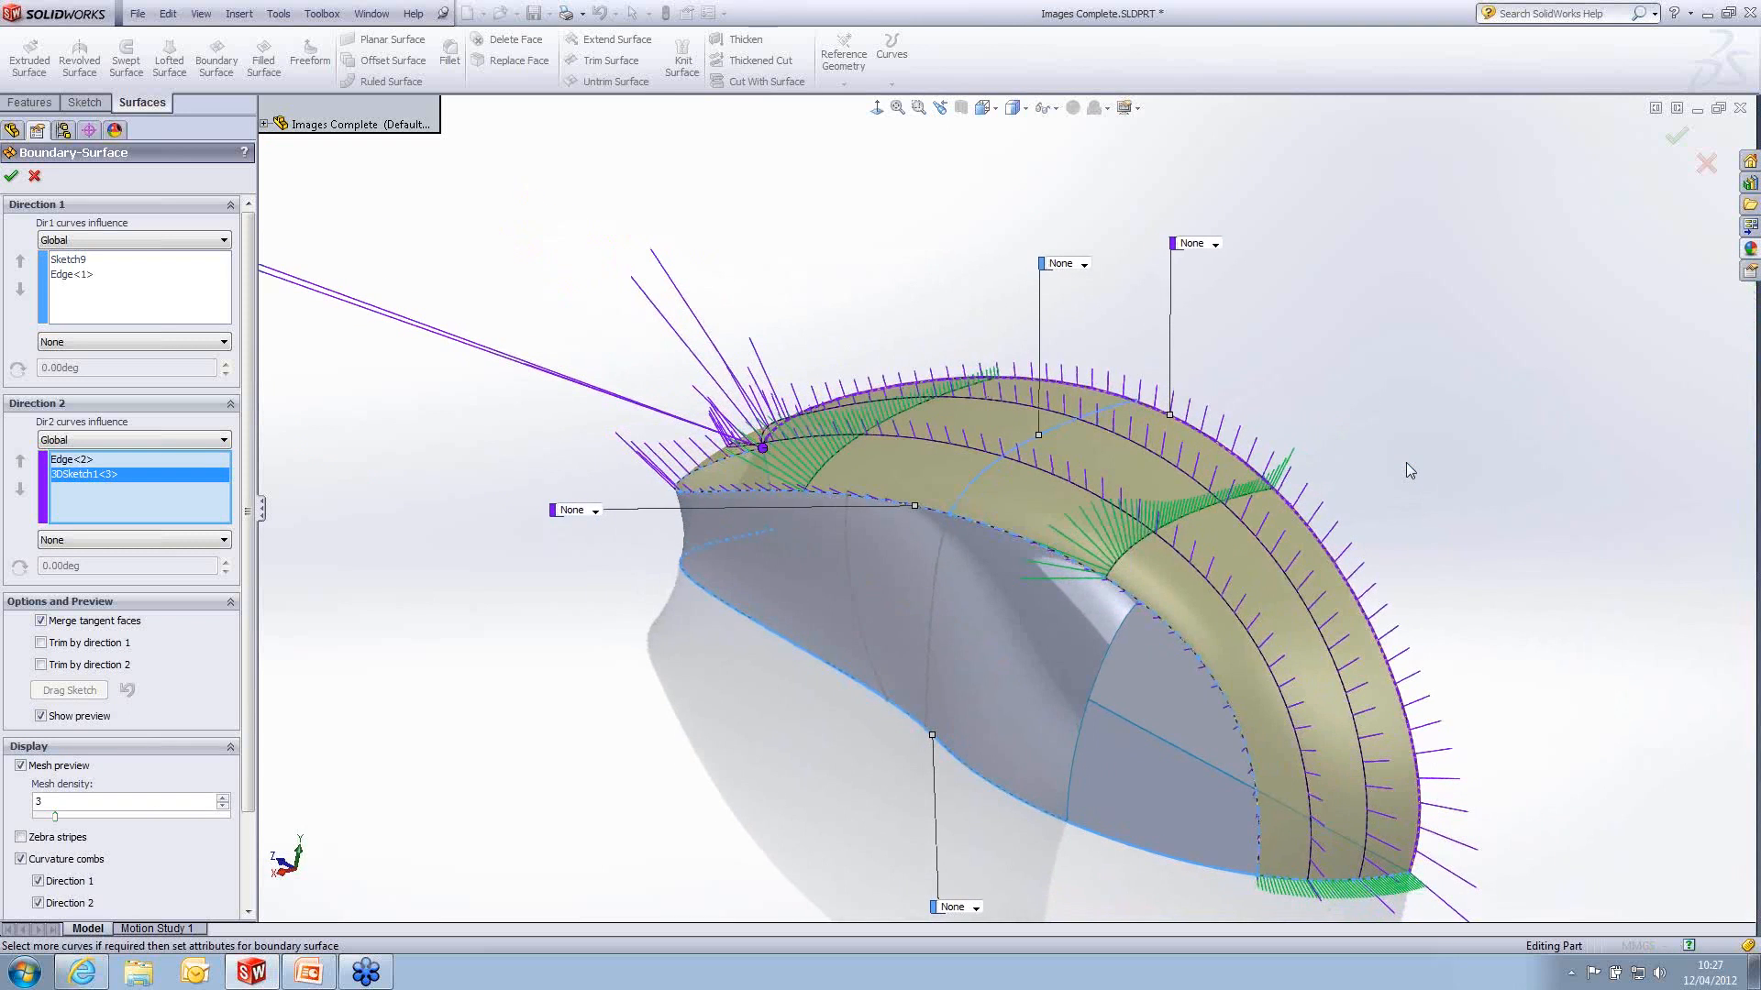
click(42, 643)
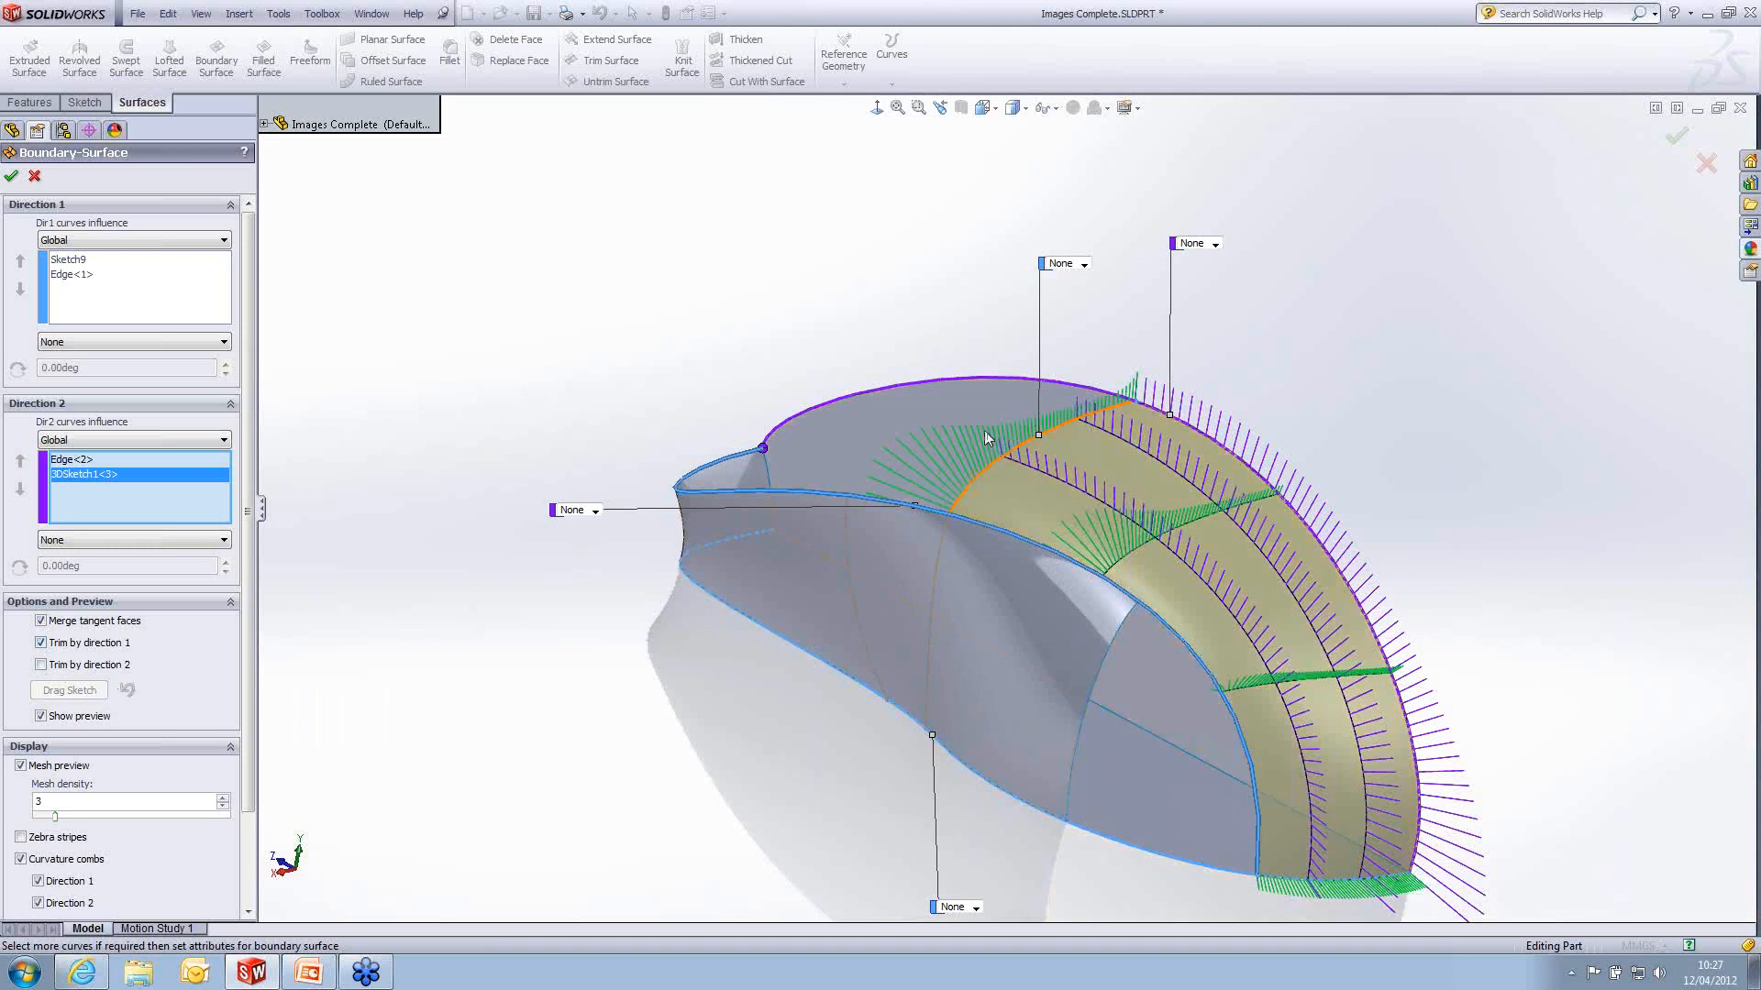
click(41, 665)
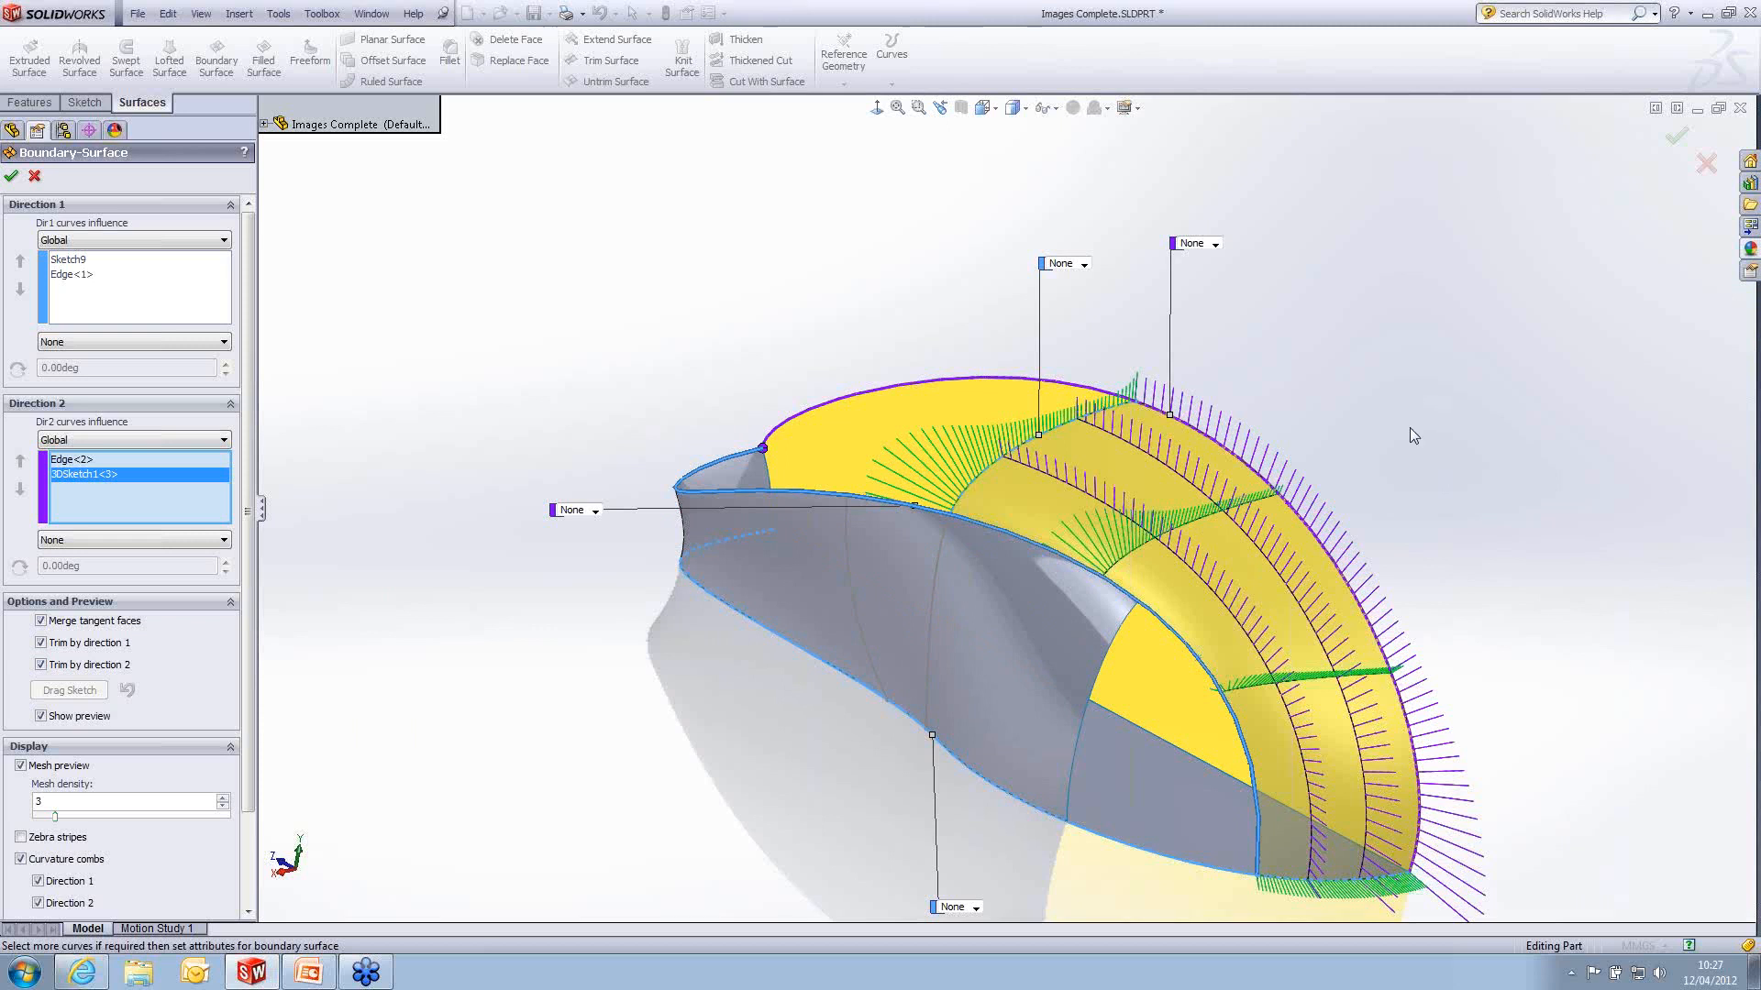
- Set the side spline's boundary condition to Curvature To Face and its tangent influence to 84%
middle_drag(1412, 420, 1379, 471)
middle_drag(1392, 536, 1385, 548)
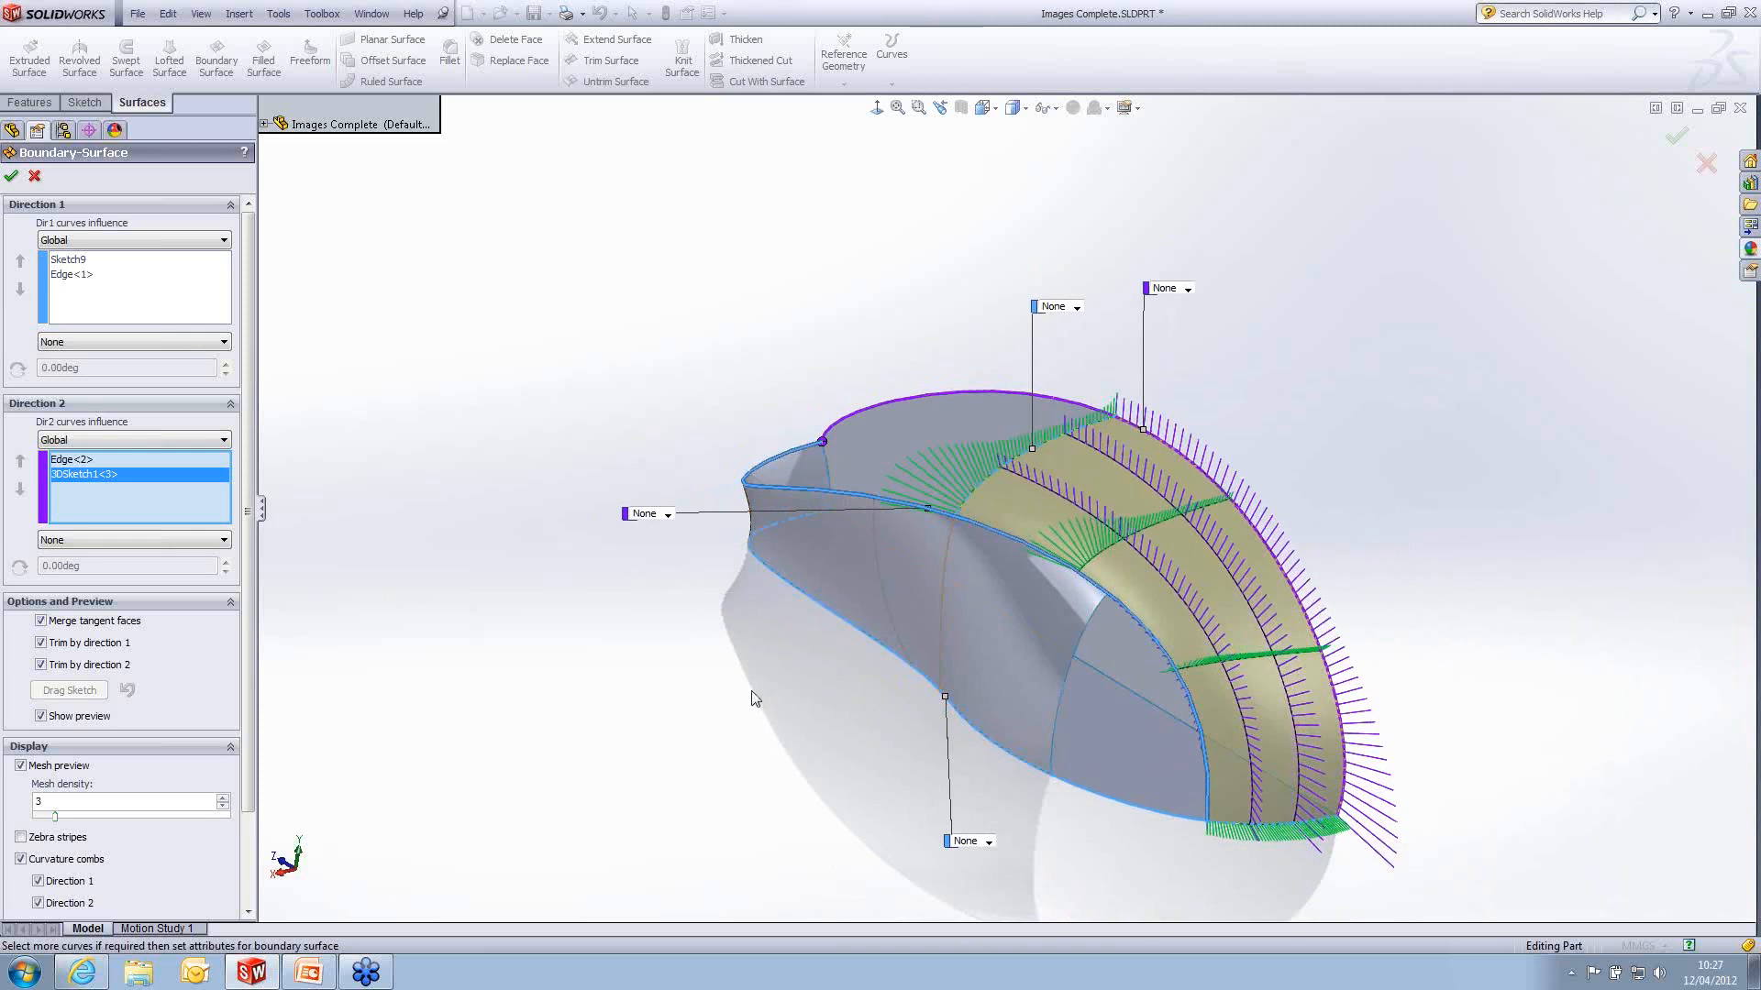
click(668, 515)
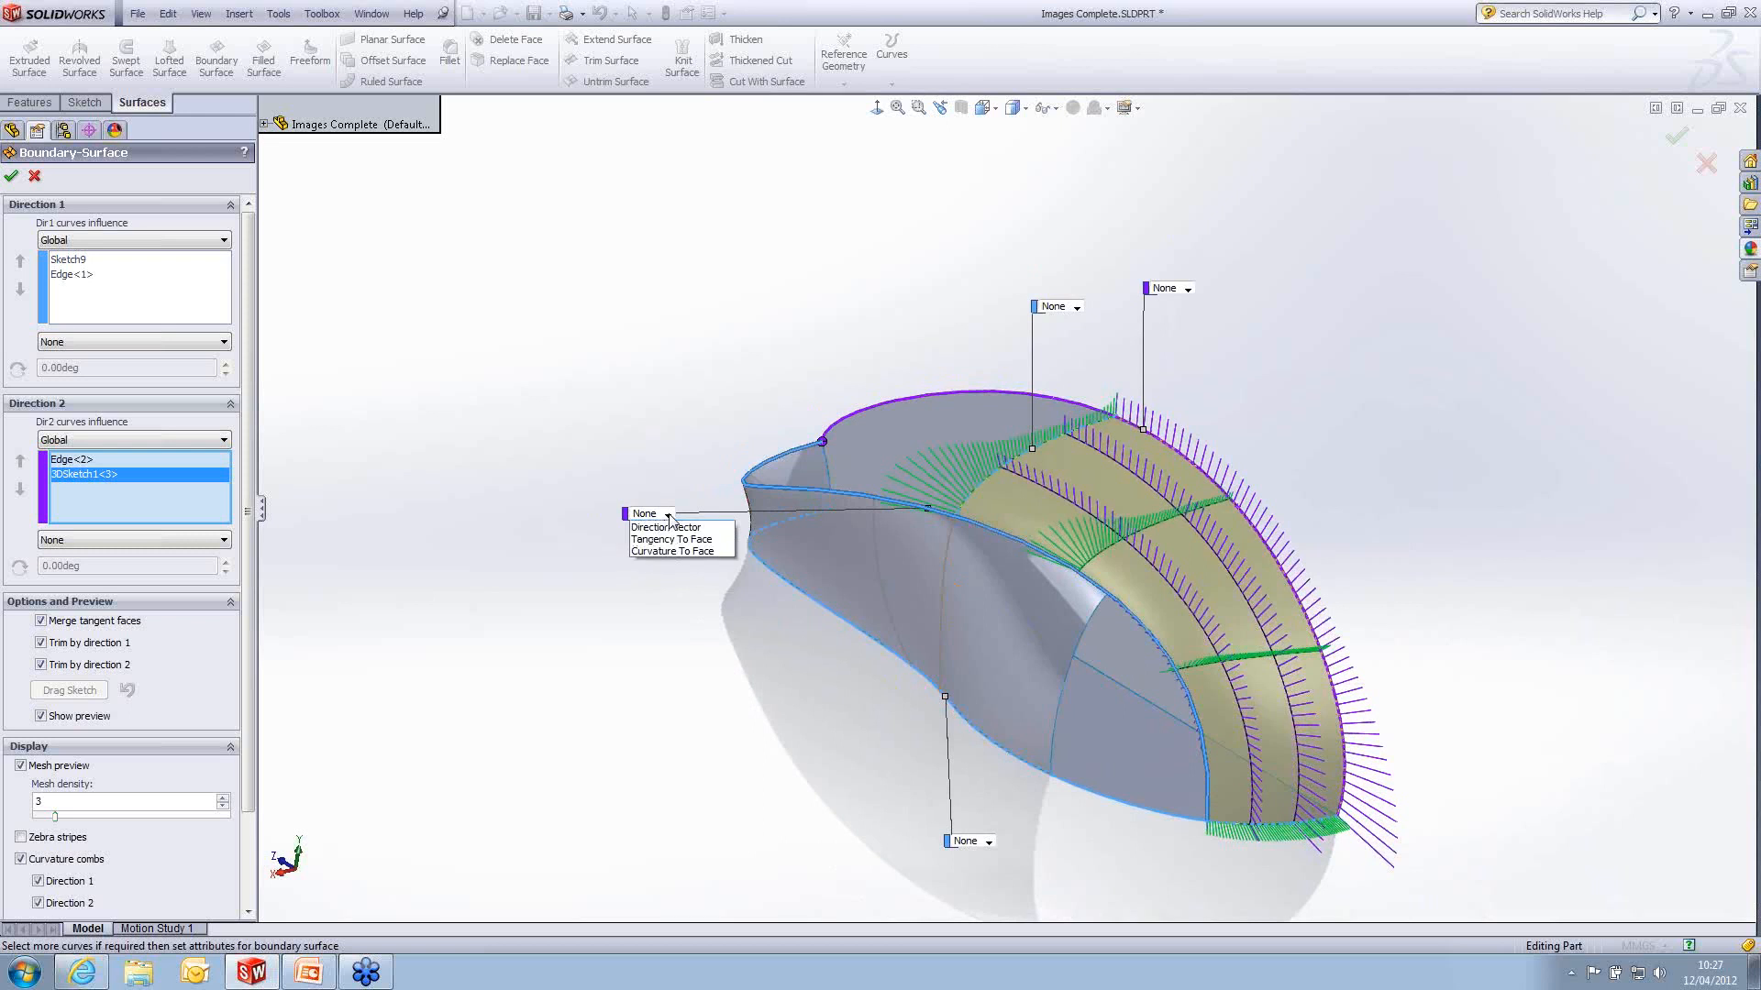
click(719, 564)
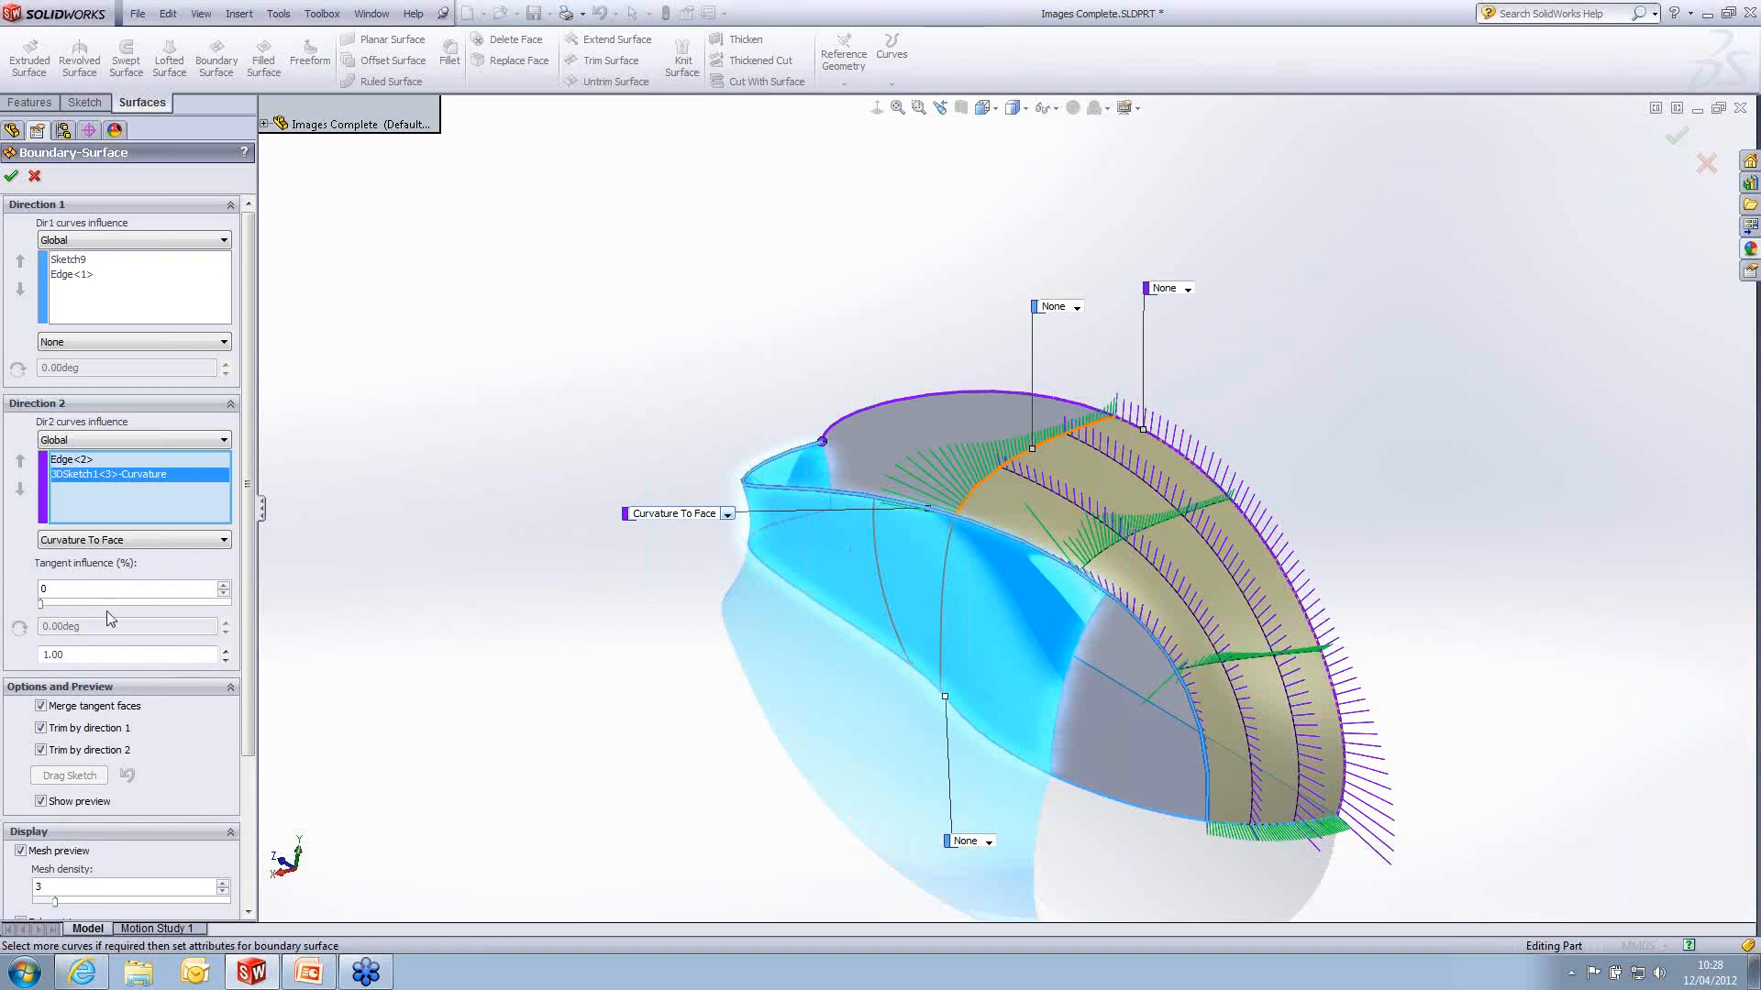
drag(41, 604, 199, 603)
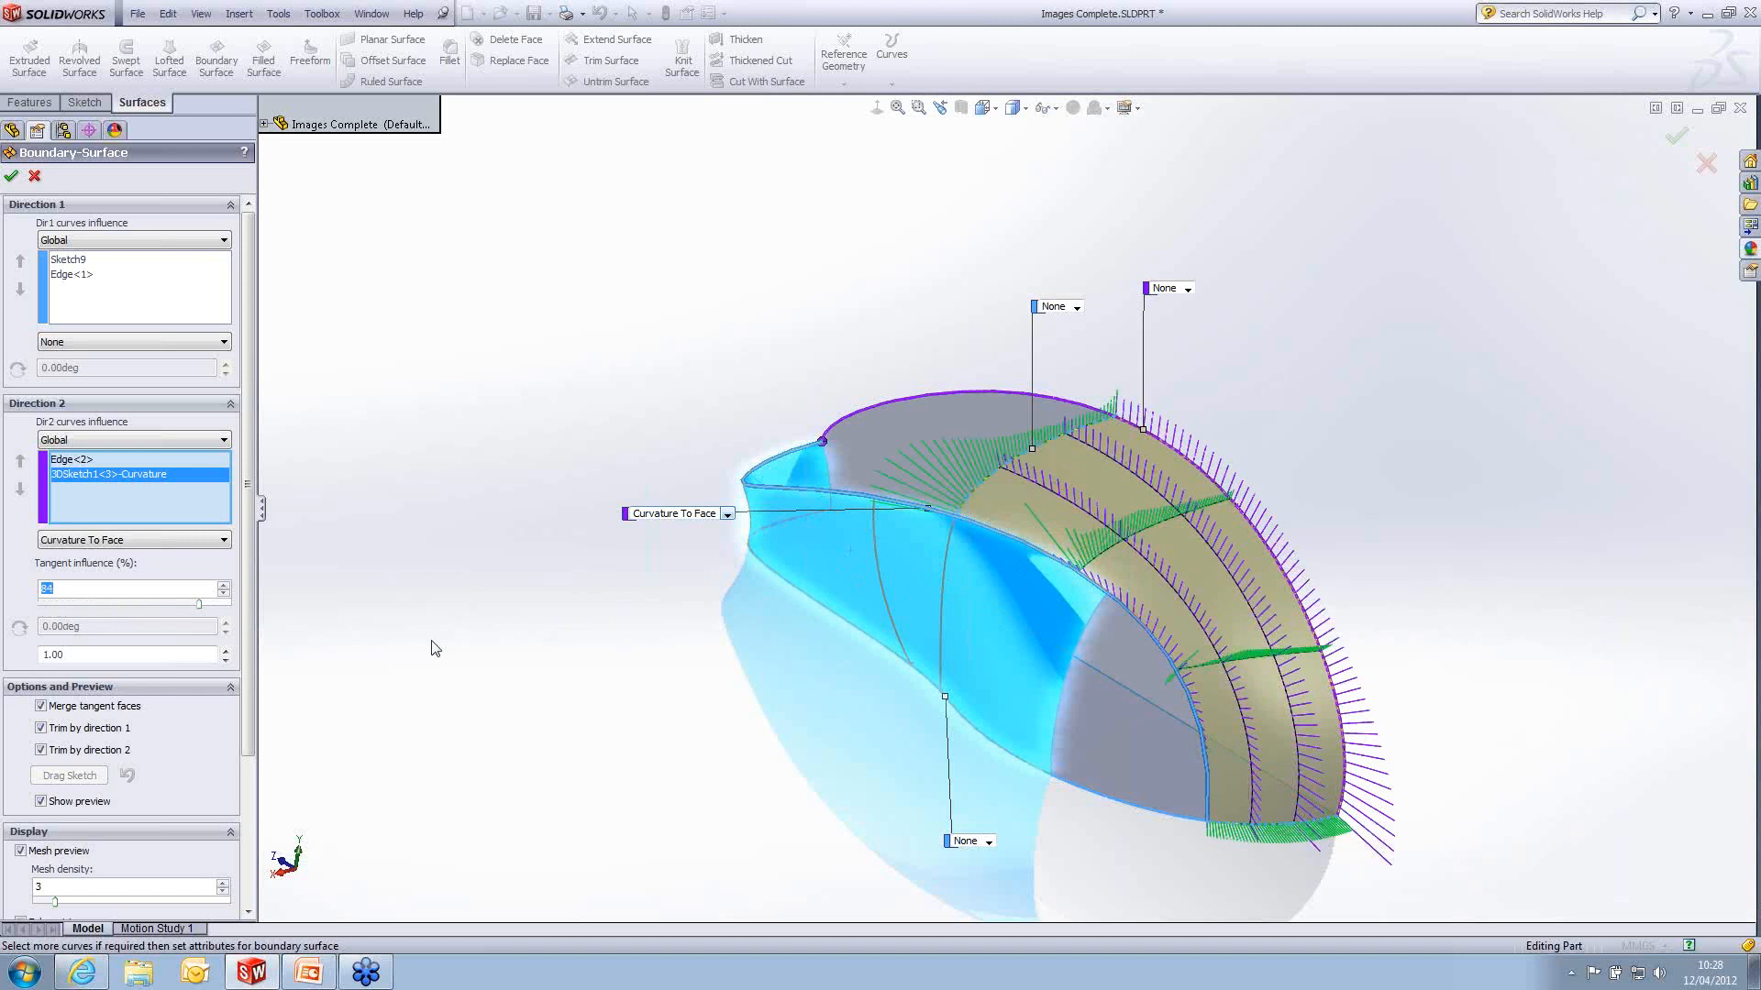
- Set the upright edge's condition to Direction Vector using the upright planar face as direction, and create the boundary surface
click(73, 460)
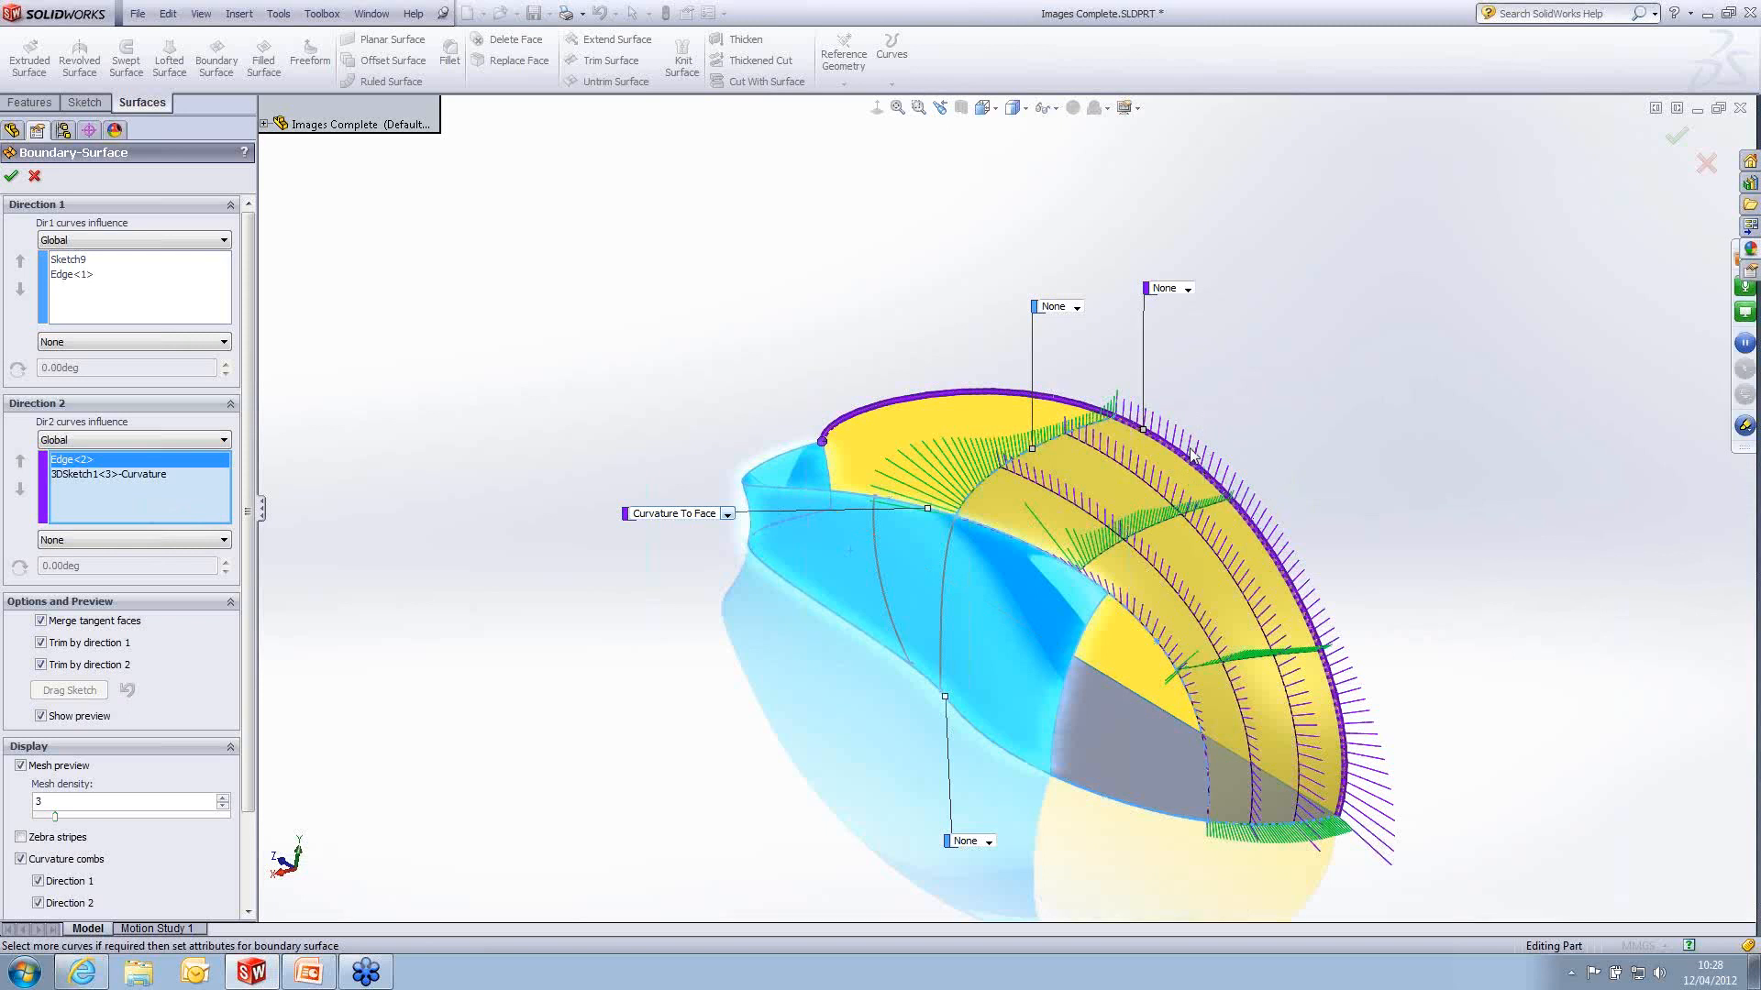
click(1188, 289)
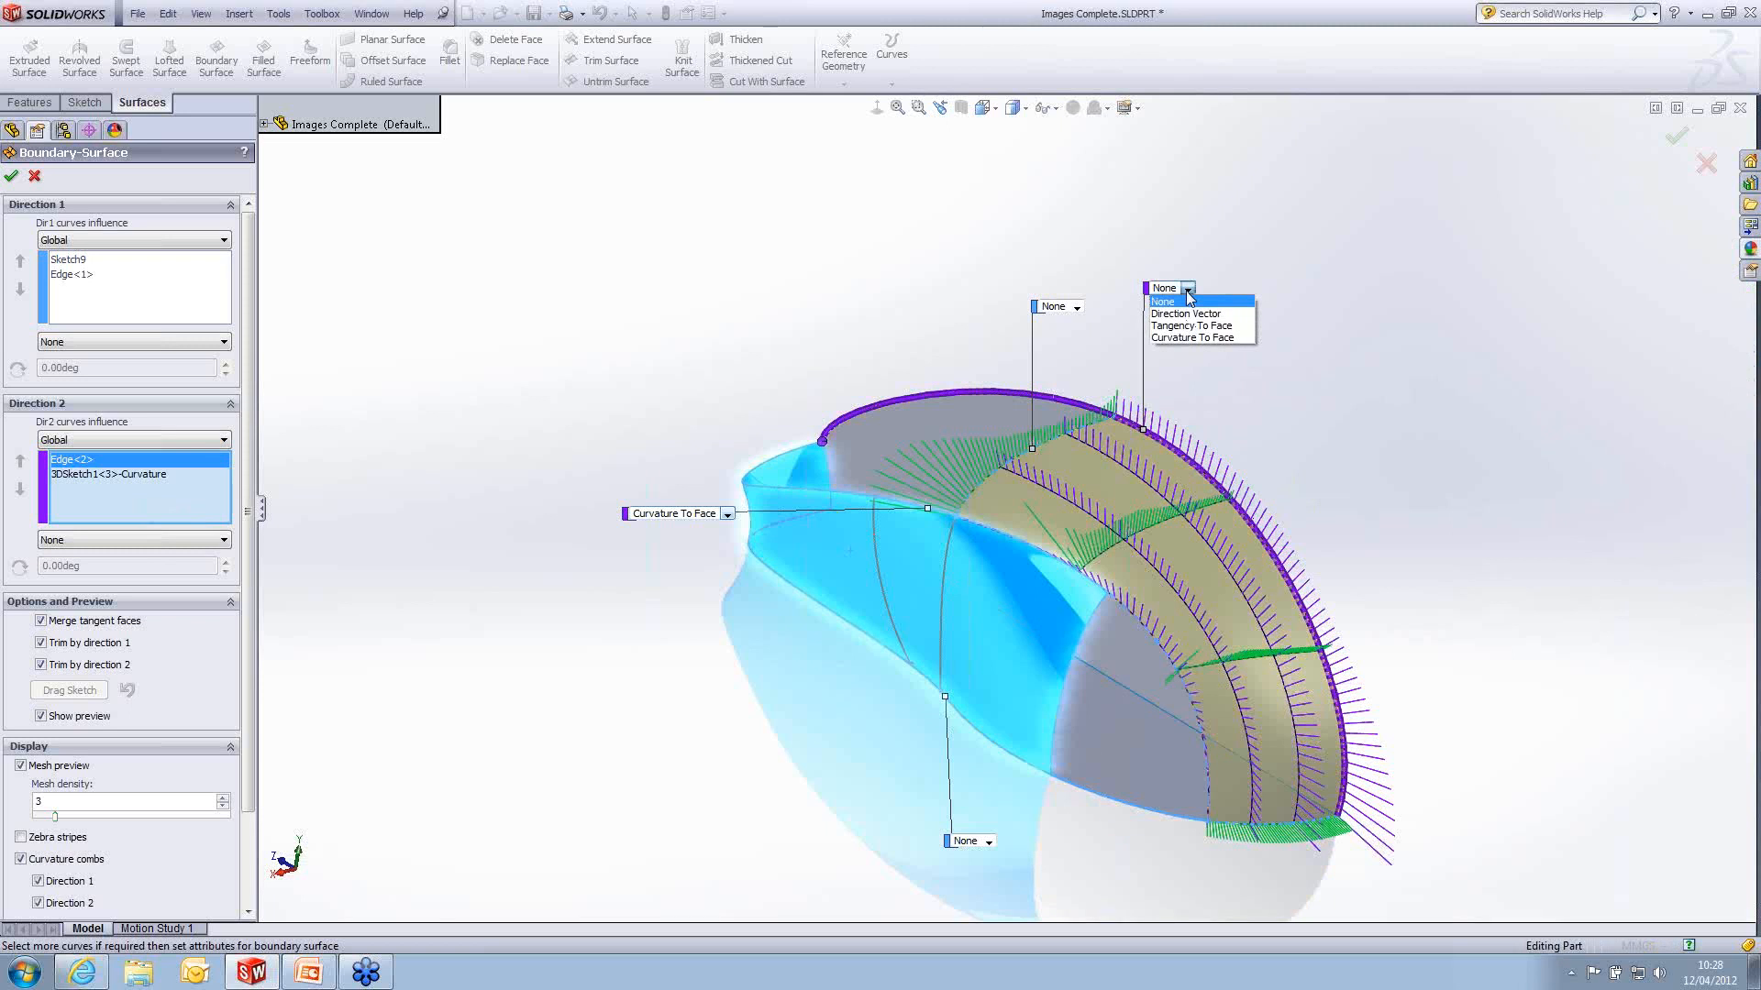
click(1192, 314)
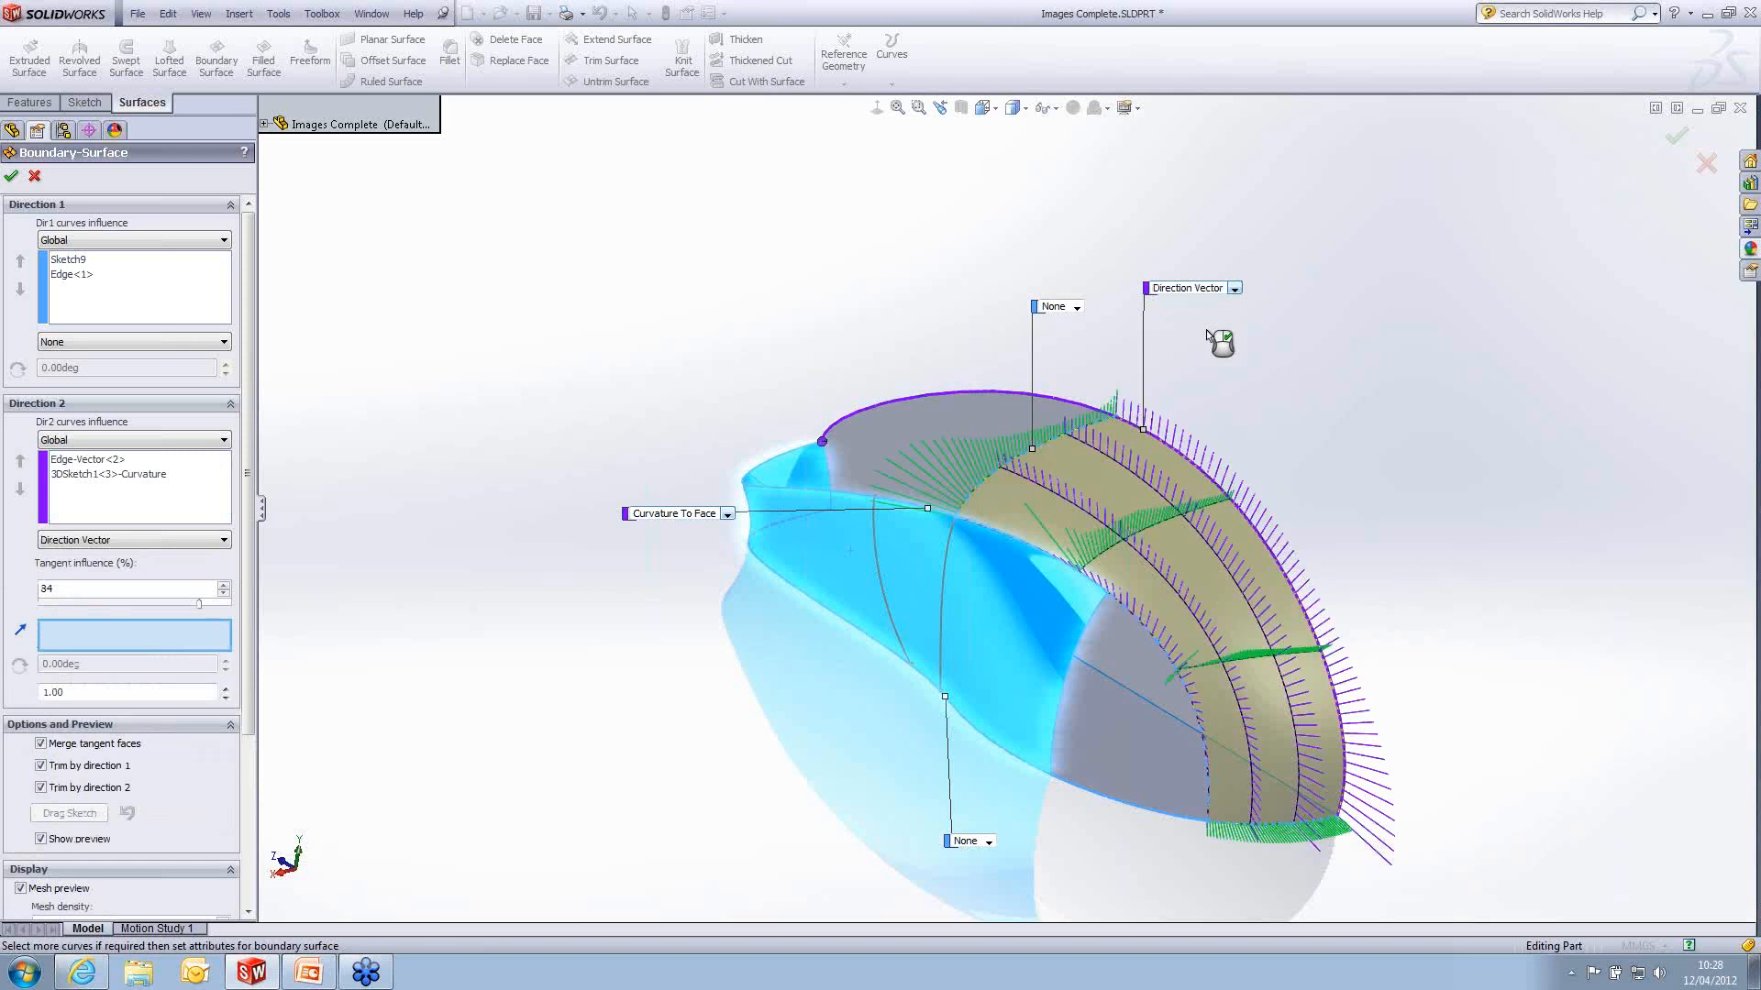
click(983, 437)
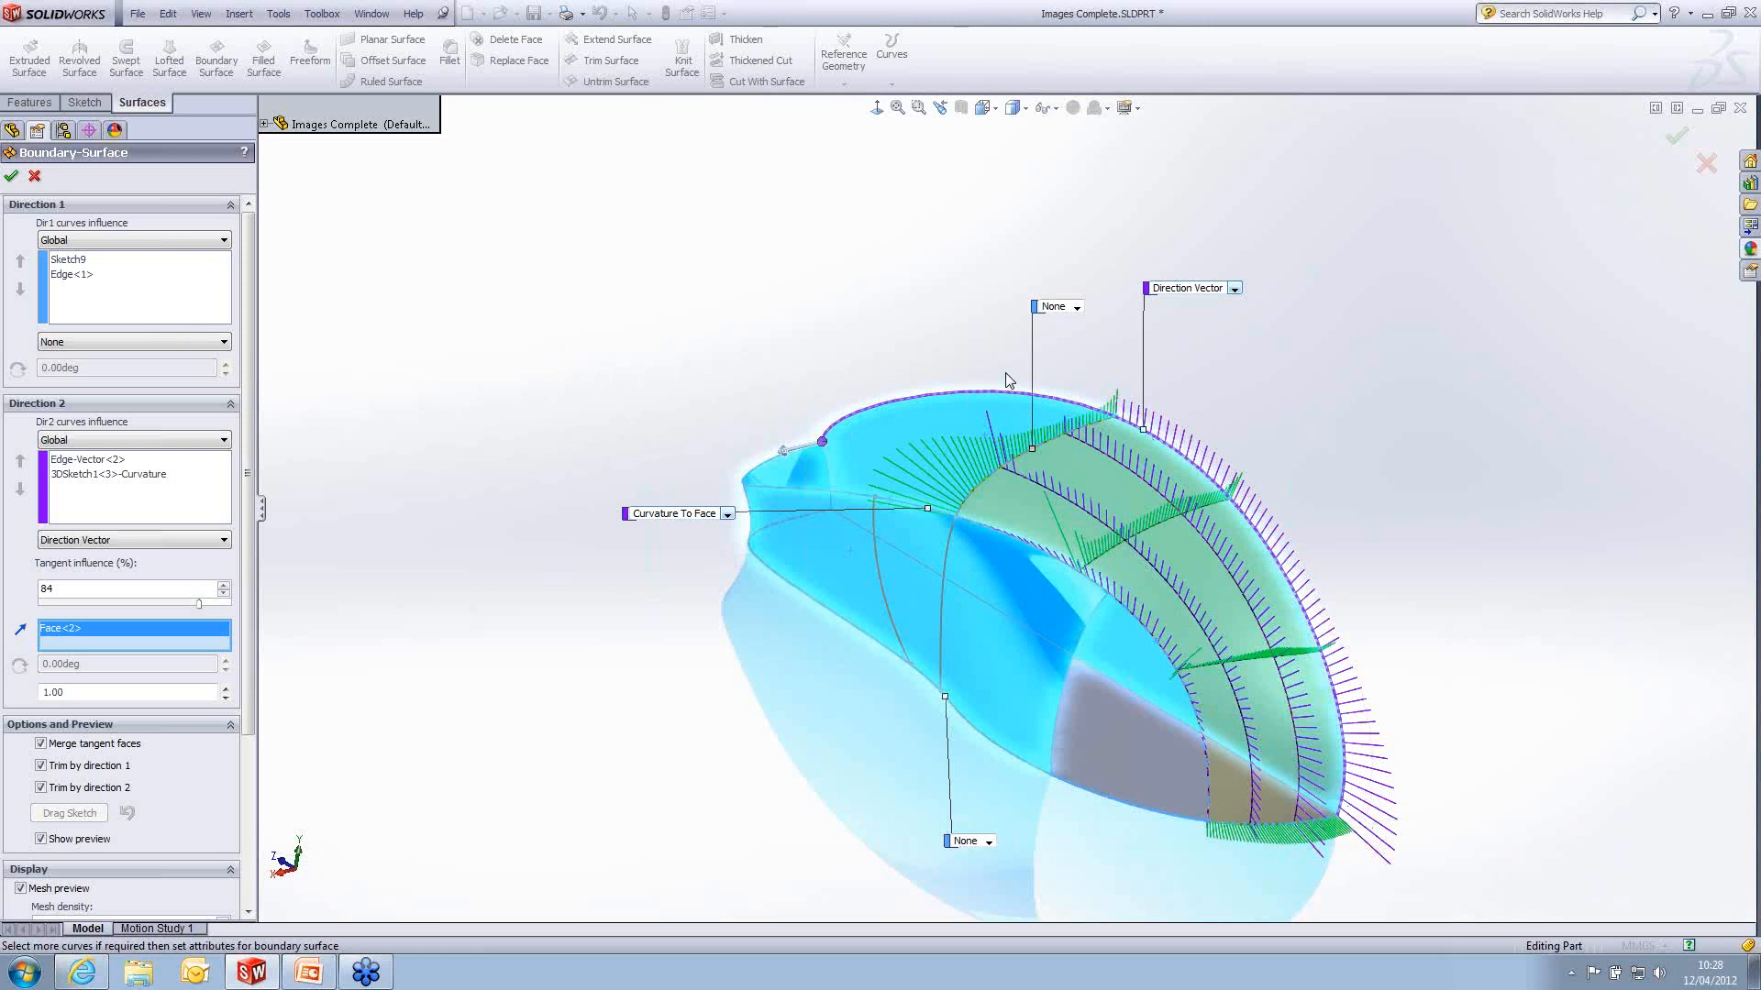
click(13, 178)
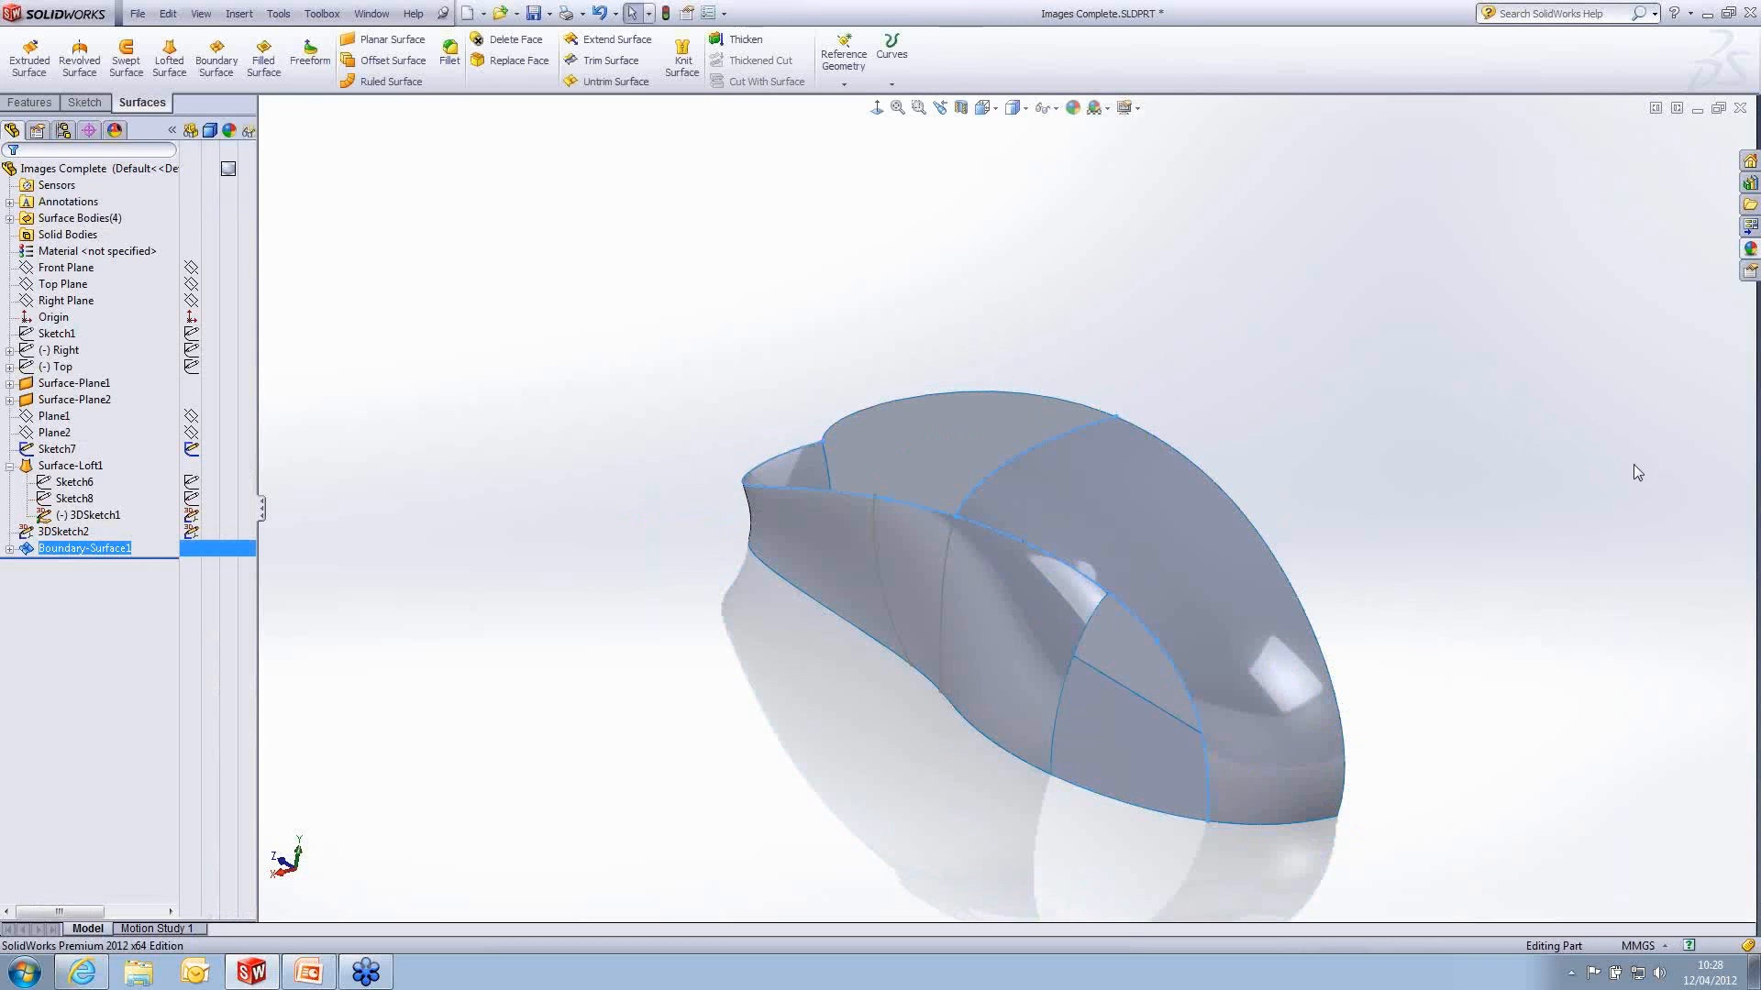
- Hide the 3D side spline, the intersection curve sketch and the remaining sketch curve on the lofted side surface
middle_drag(1344, 578, 1462, 687)
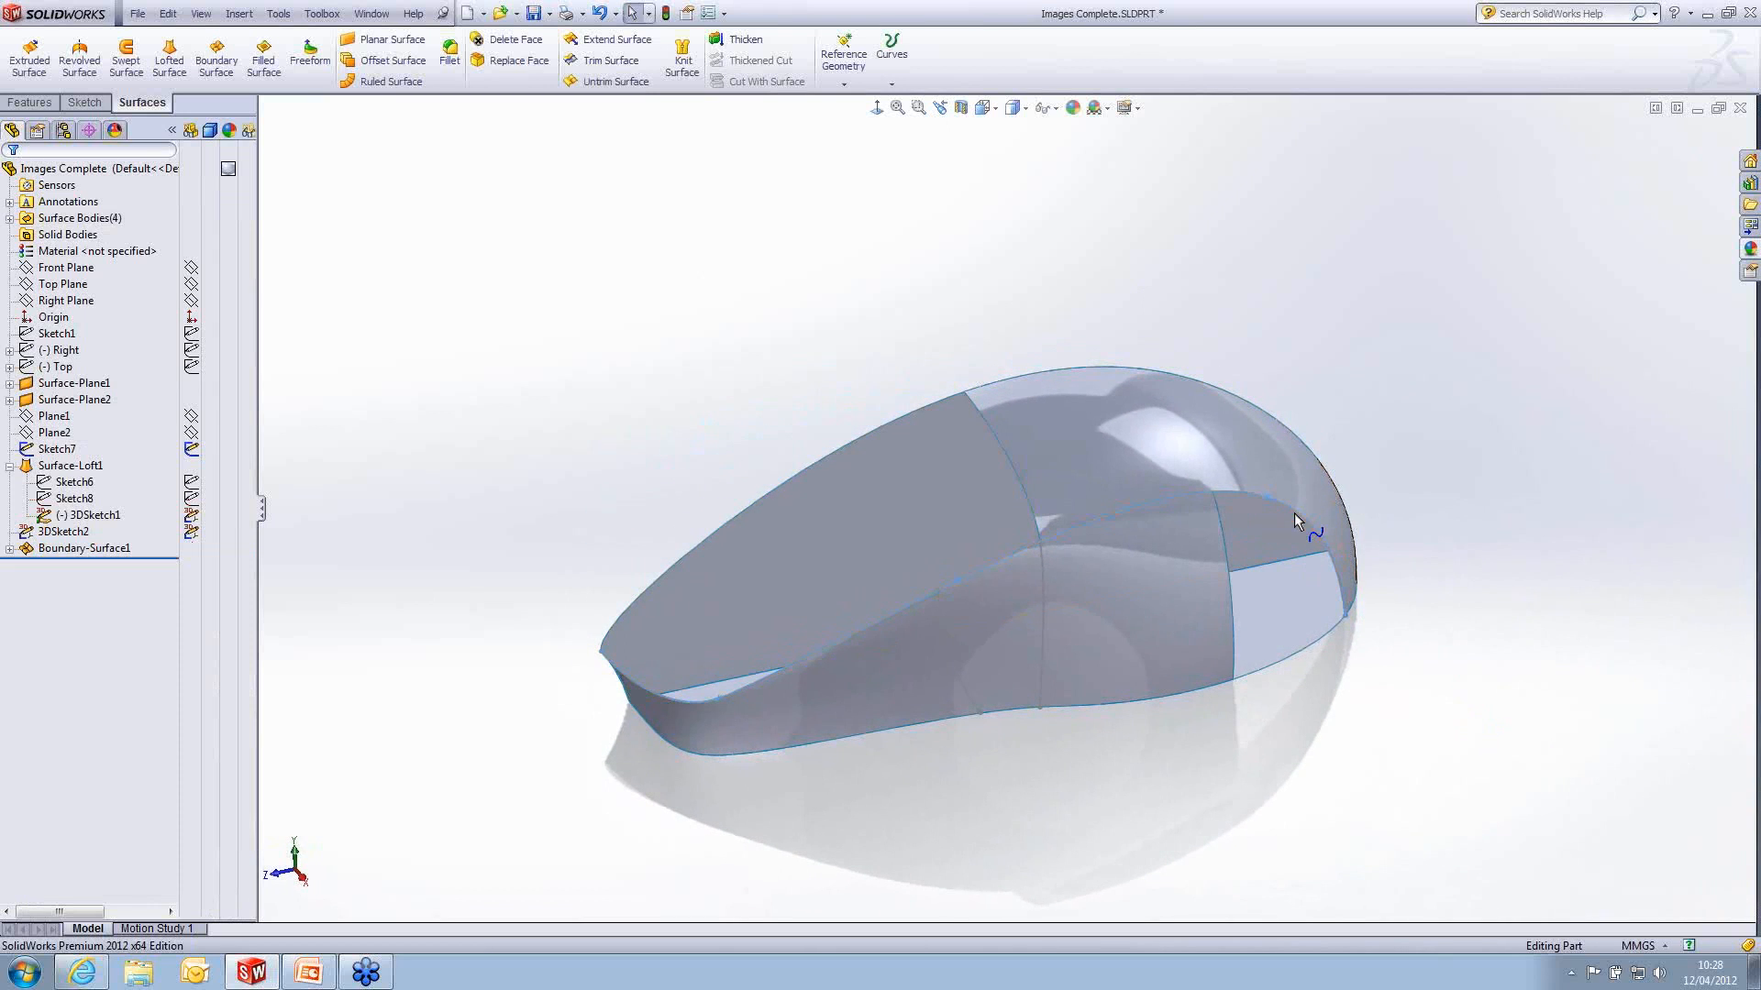
click(1295, 515)
click(1368, 459)
middle_drag(1396, 715, 1404, 684)
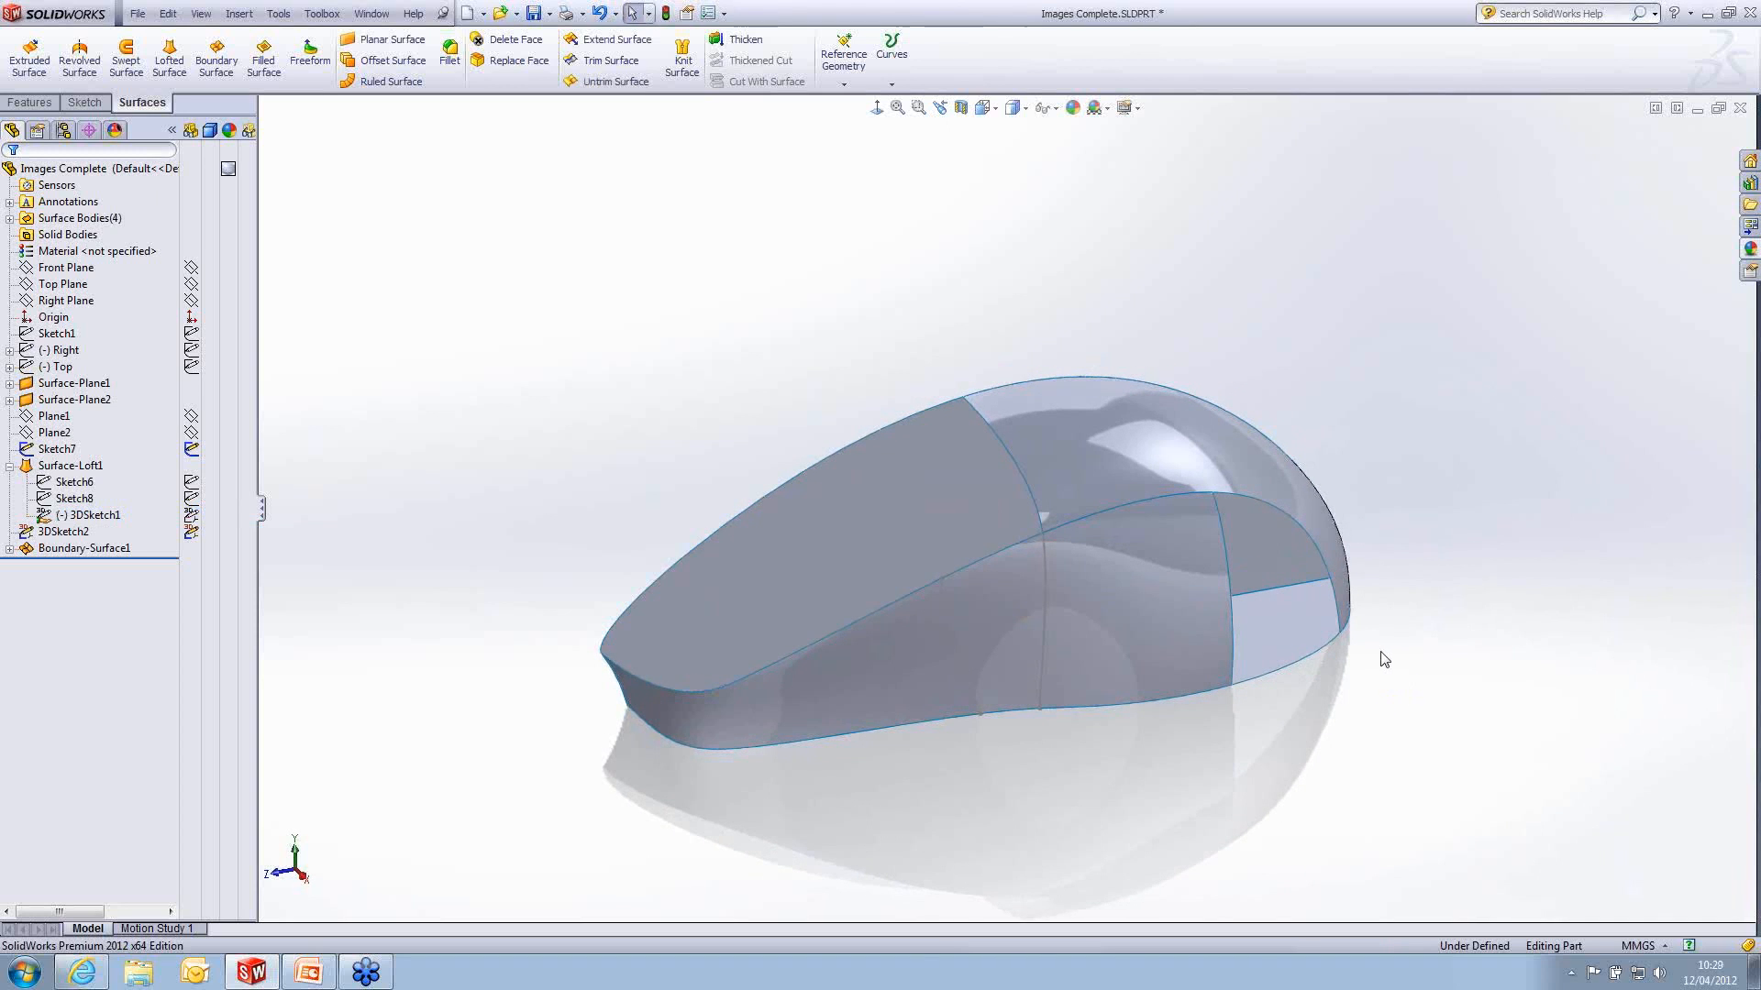
click(1042, 618)
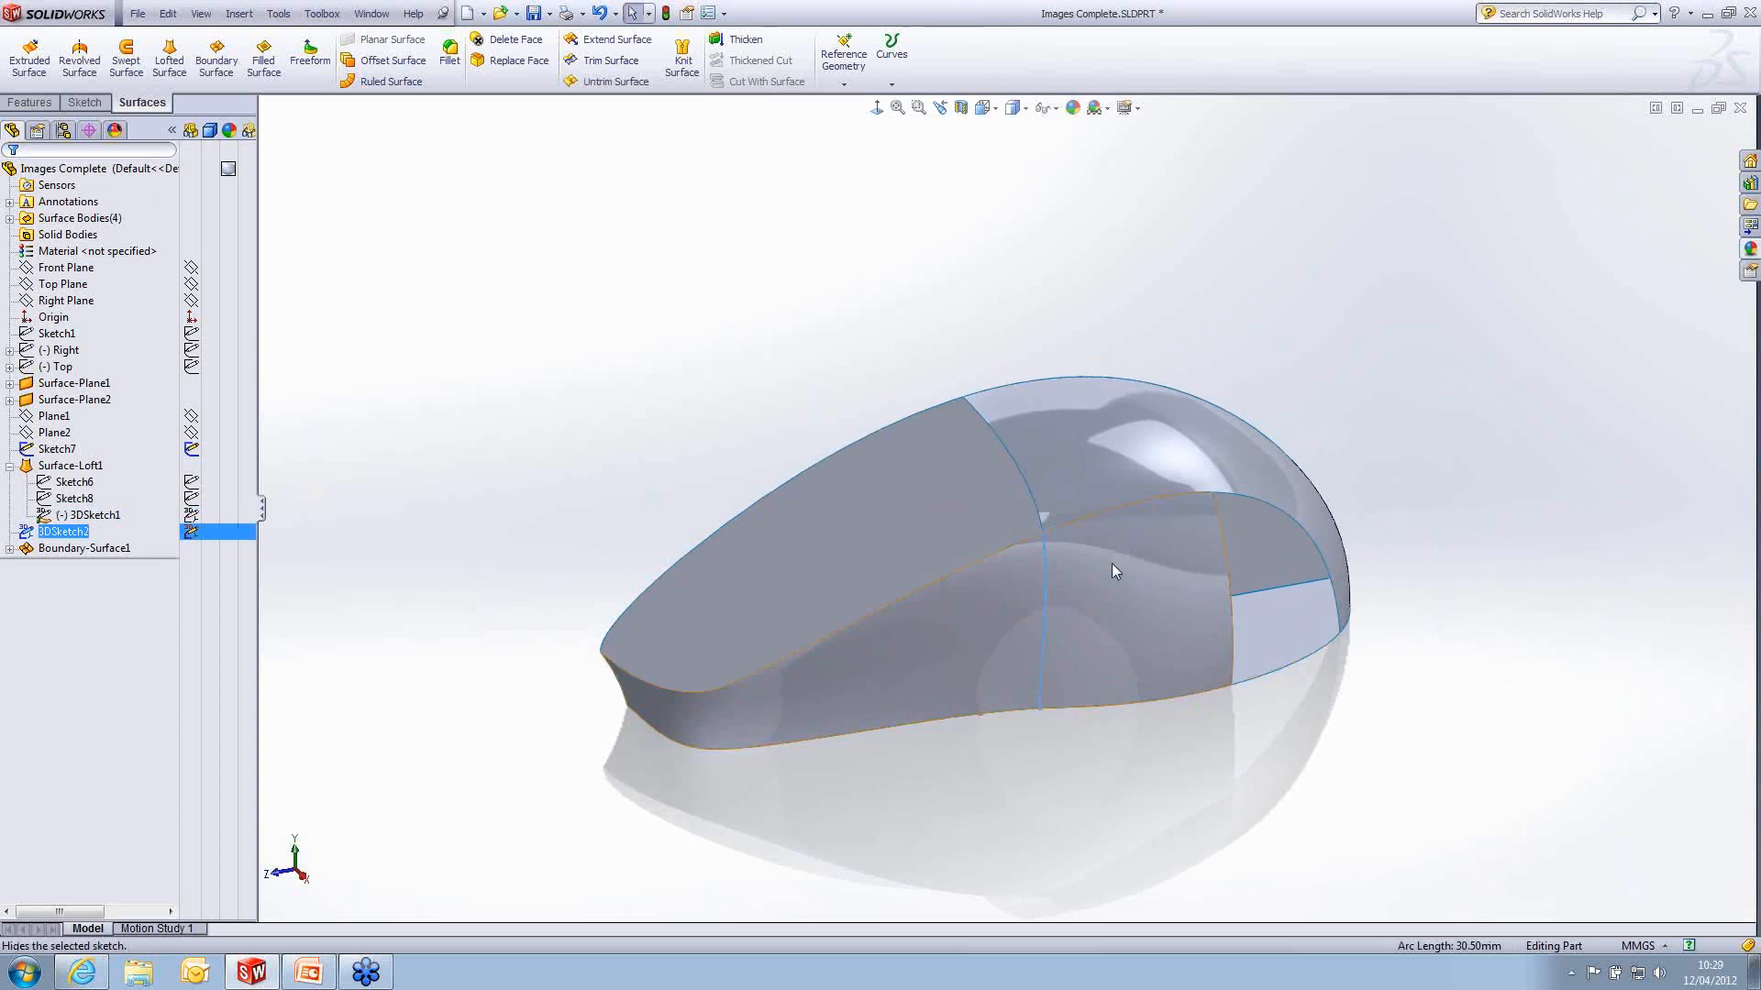
click(1112, 563)
click(949, 624)
click(1021, 568)
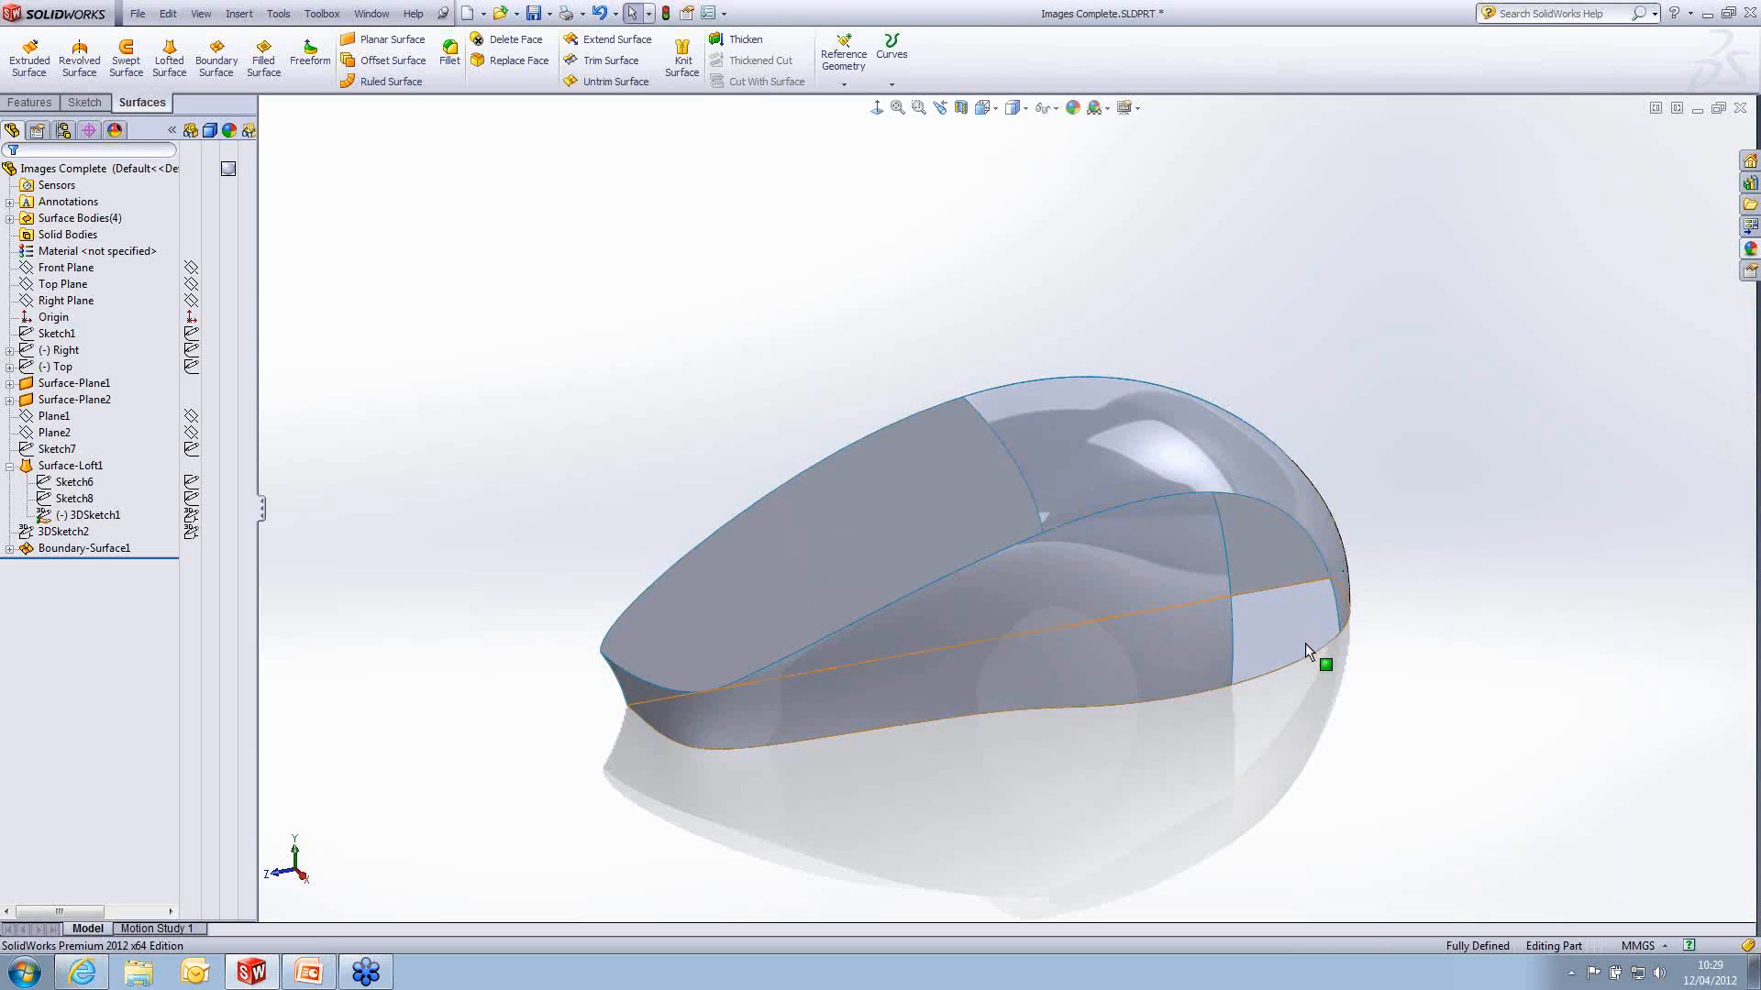
- Examine the lofted side surface and the adjoining boundary top surface, selecting each in turn
middle_drag(1079, 719, 1111, 664)
click(1123, 605)
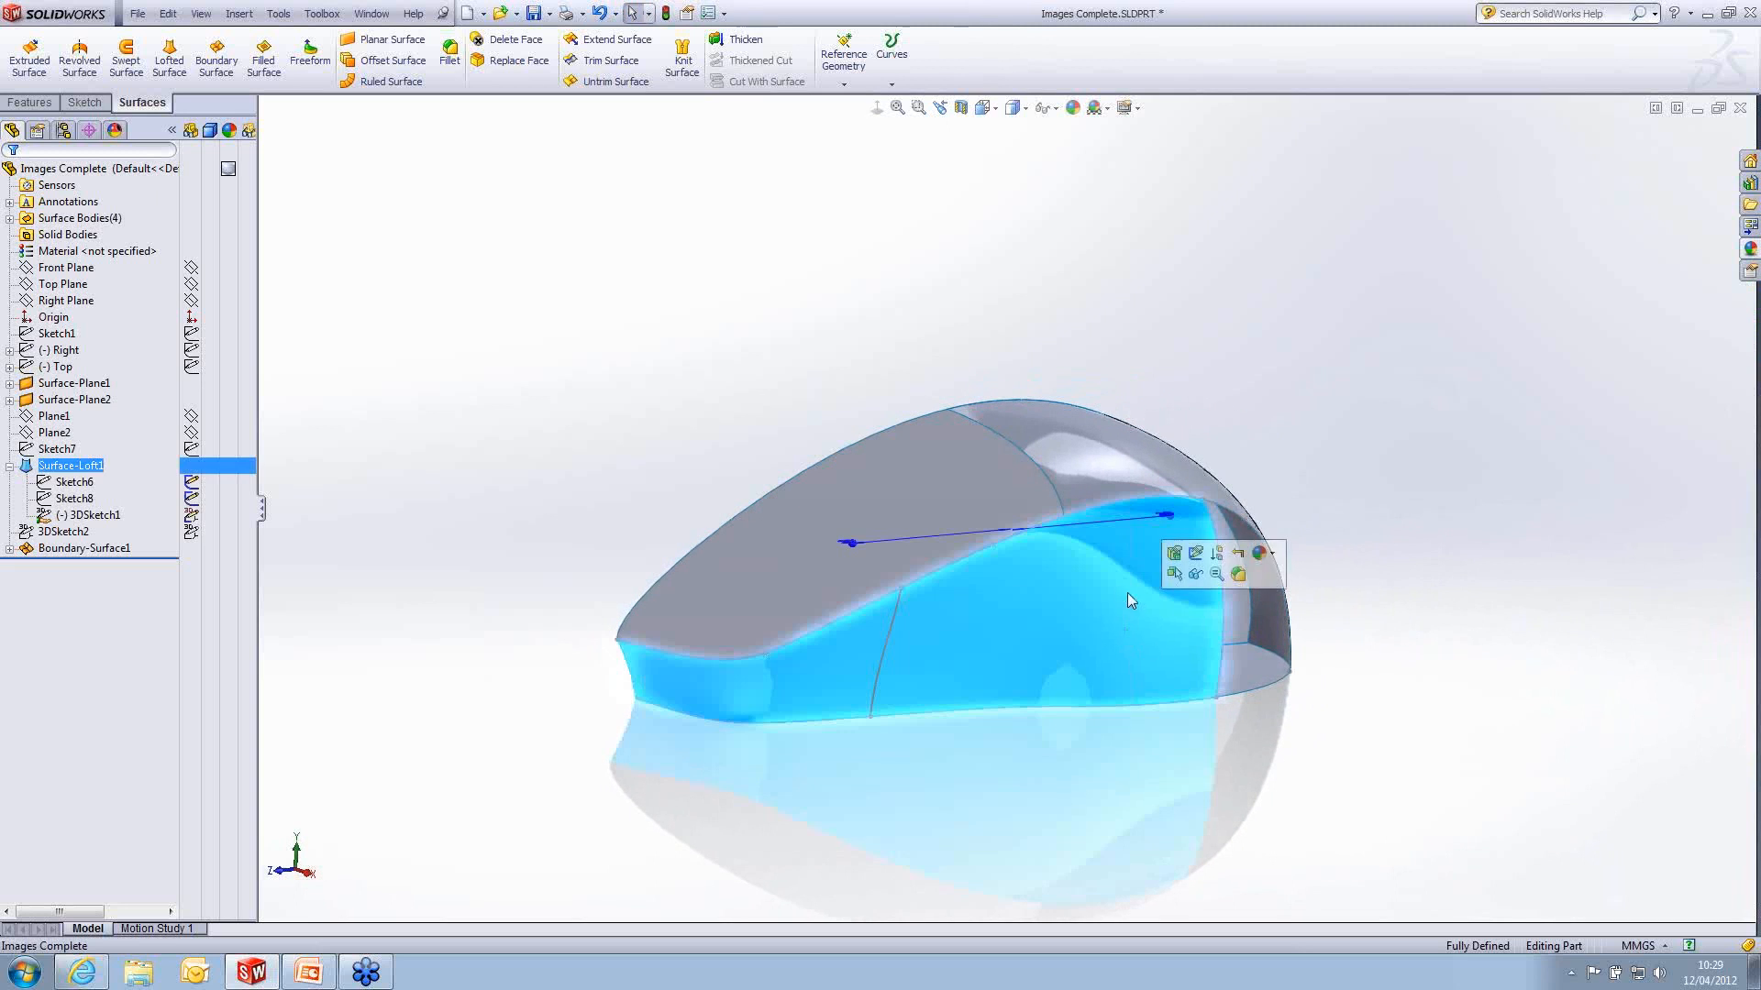
click(1137, 467)
click(1309, 729)
middle_drag(1309, 731, 1278, 769)
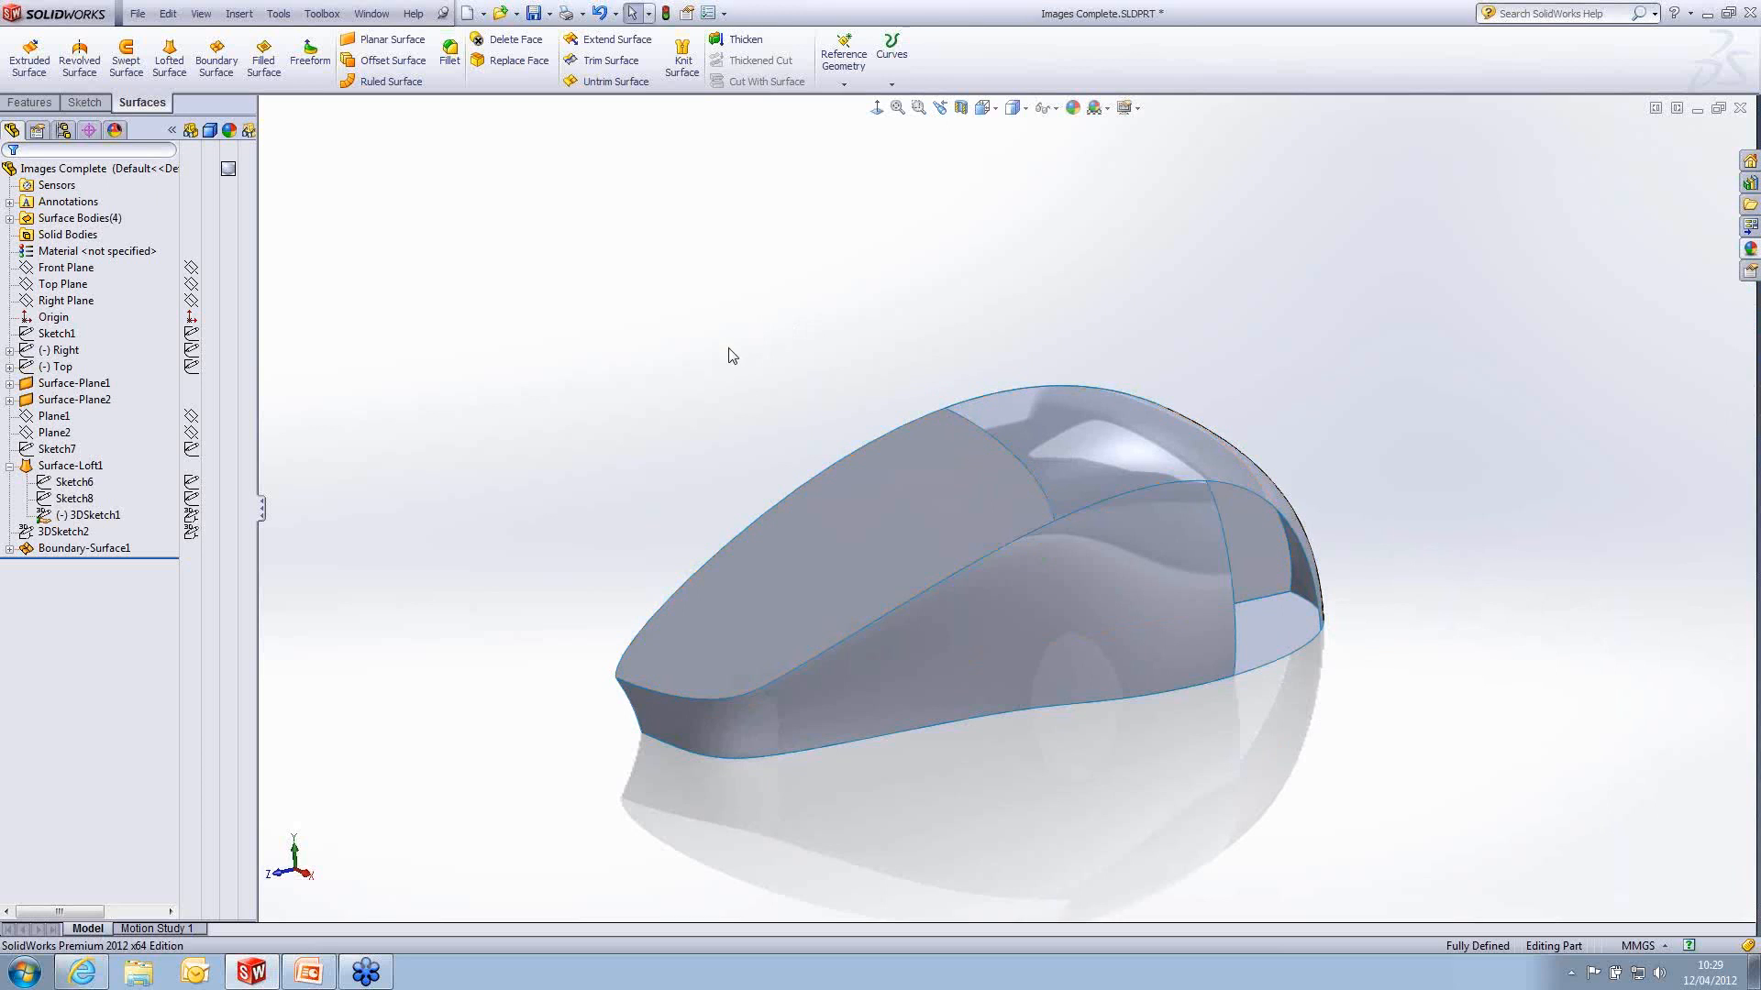
- Switch to the PowerPoint slide show and advance to the slide on how SolidWorks constructs surfaces
click(312, 973)
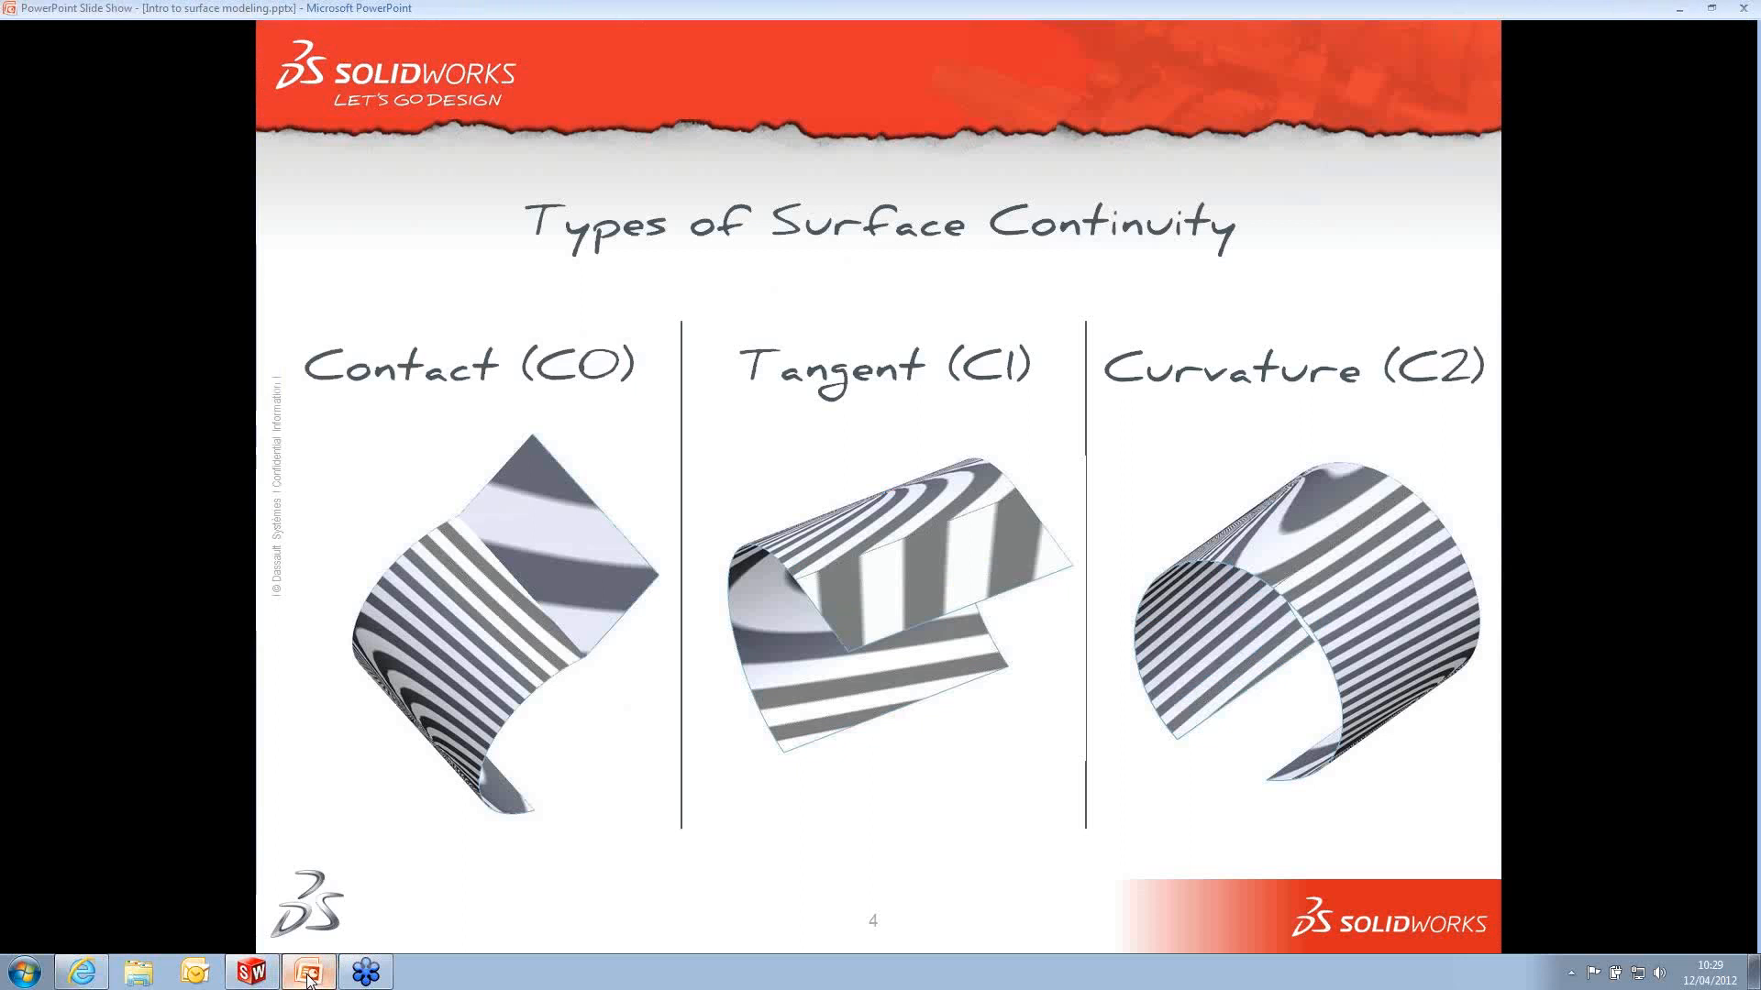
click(932, 314)
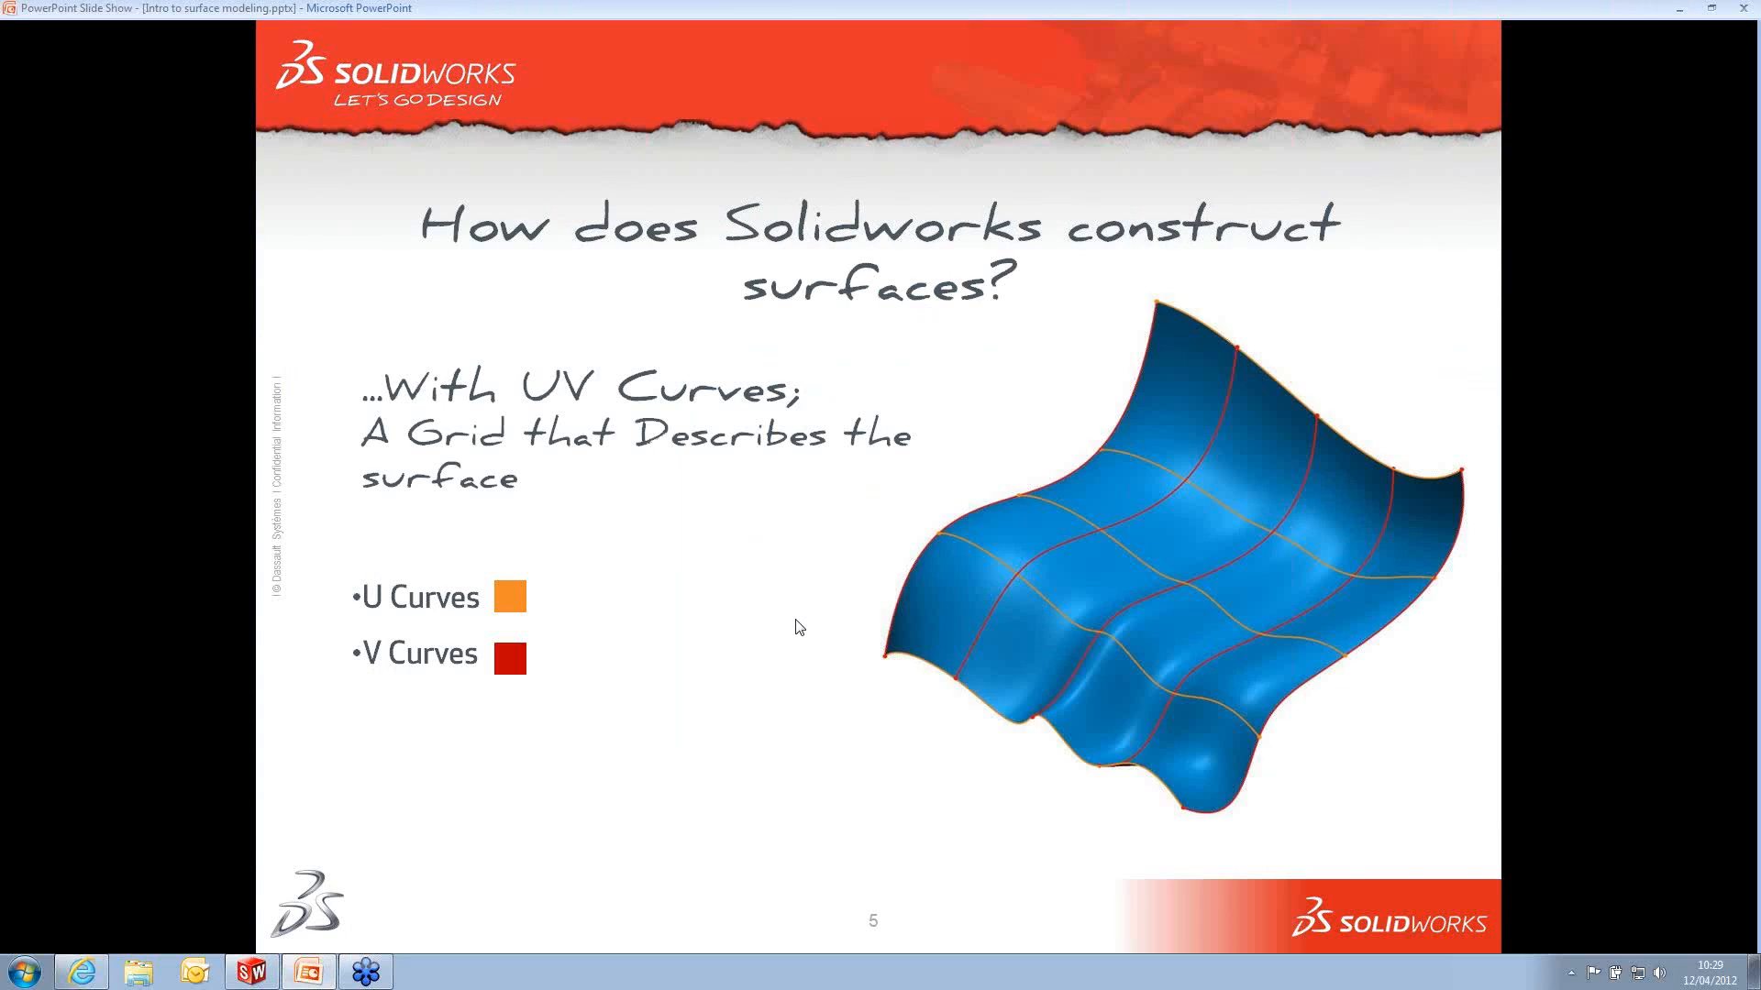
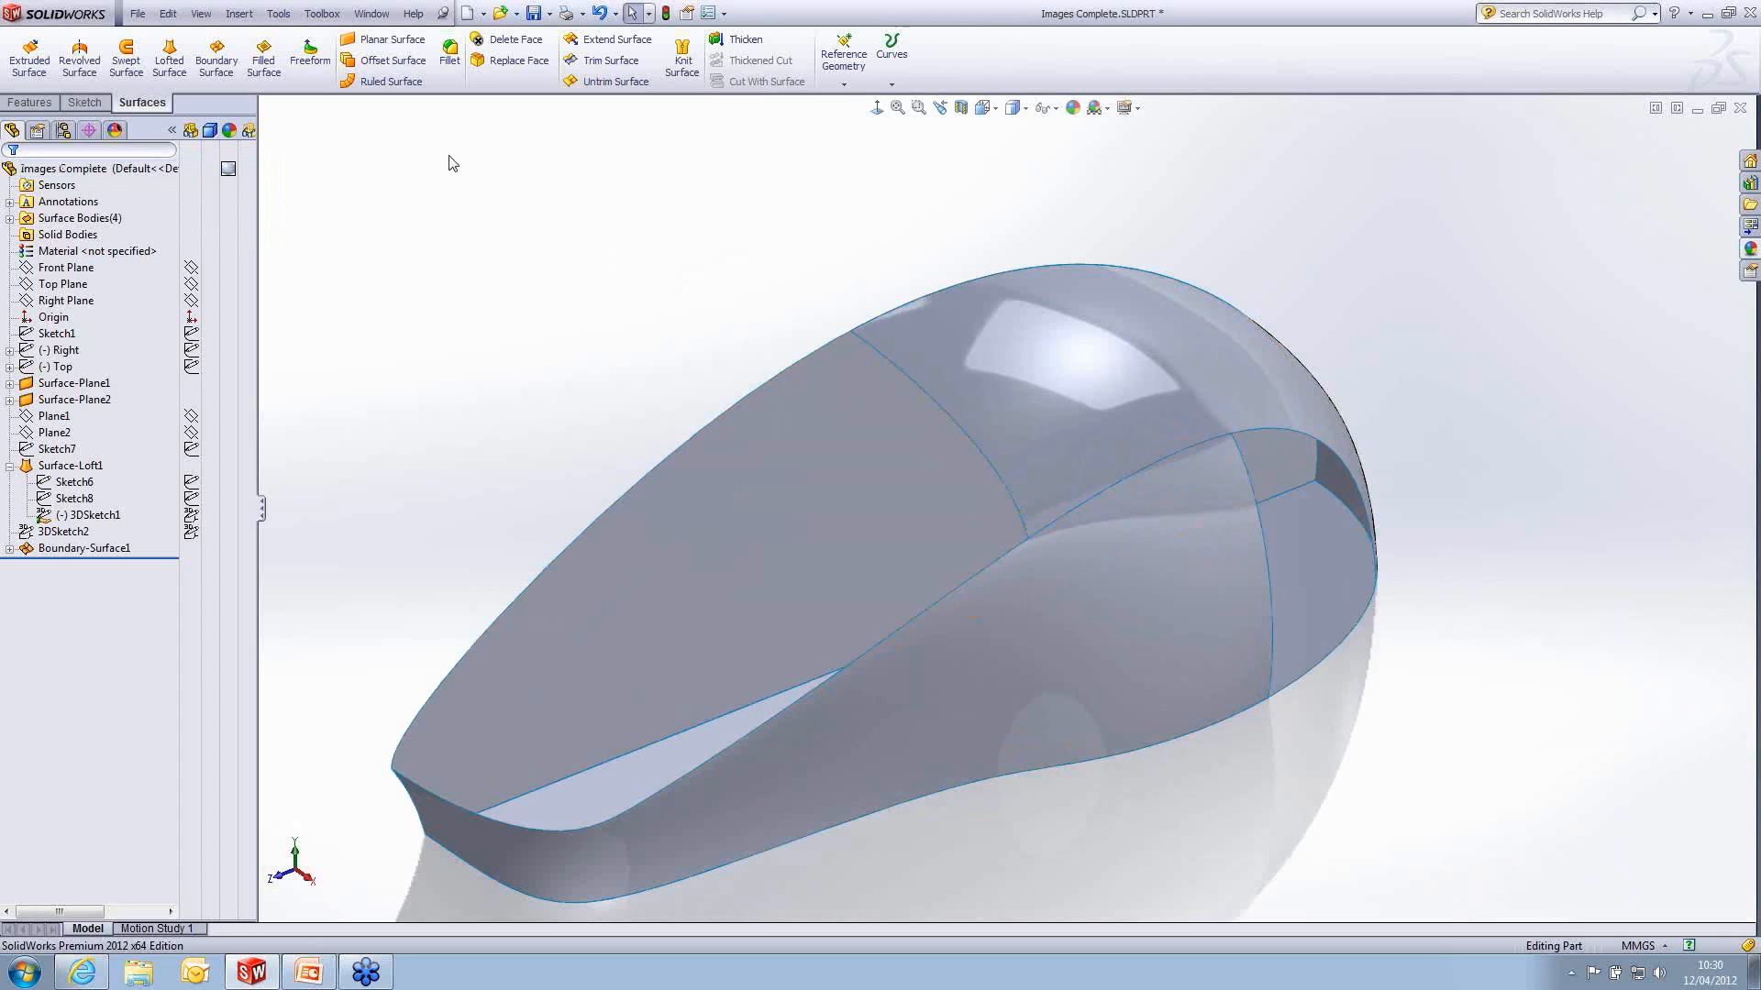
- Start a 3D sketch and draw a two-point spline on the boundary top surface, from its centreline edge near the front to mid-surface
click(69, 106)
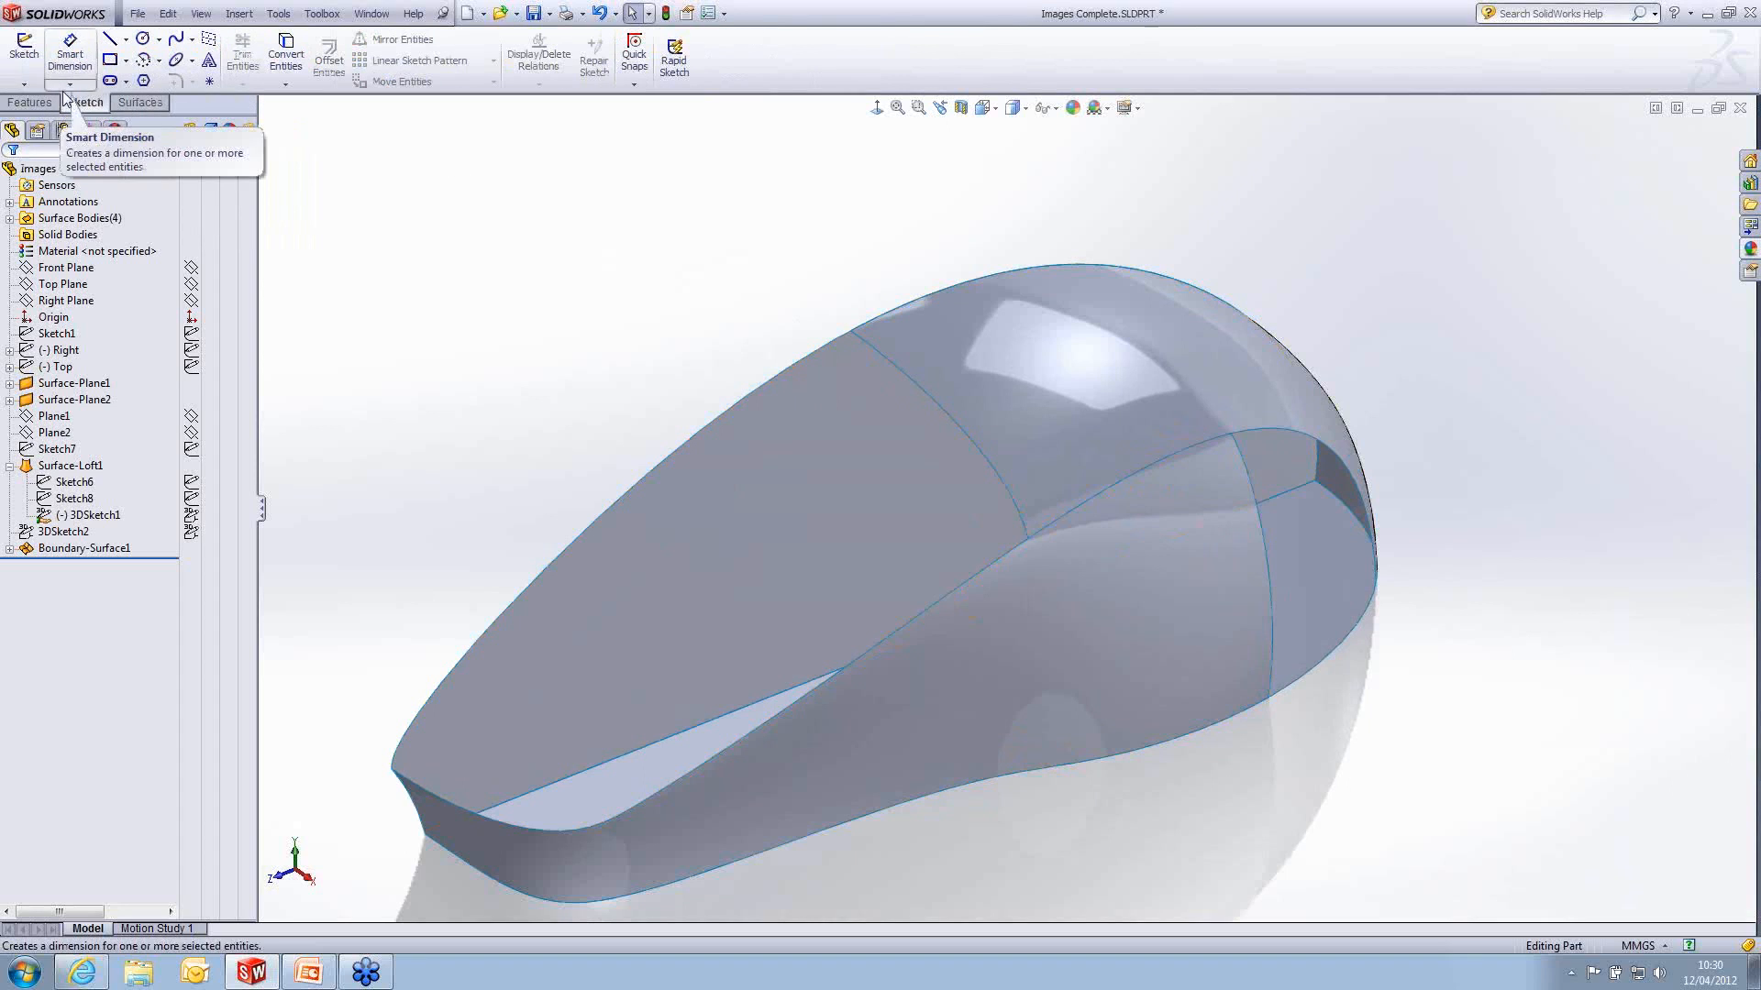
click(24, 82)
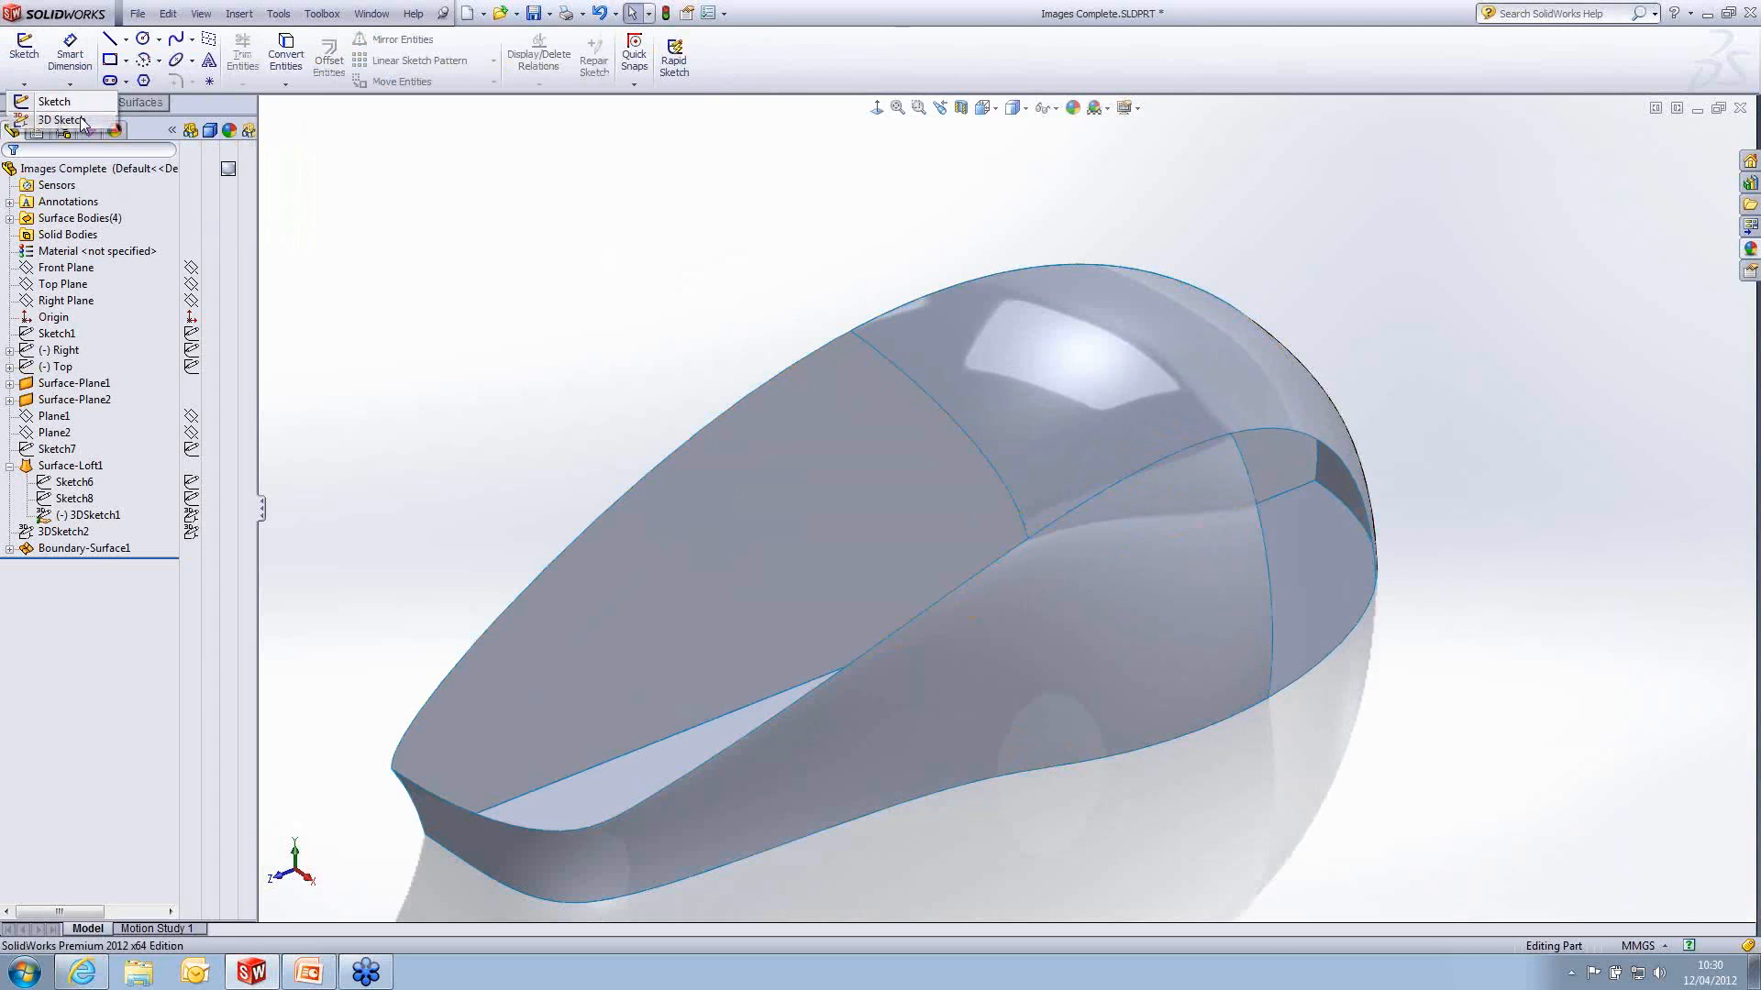
click(61, 120)
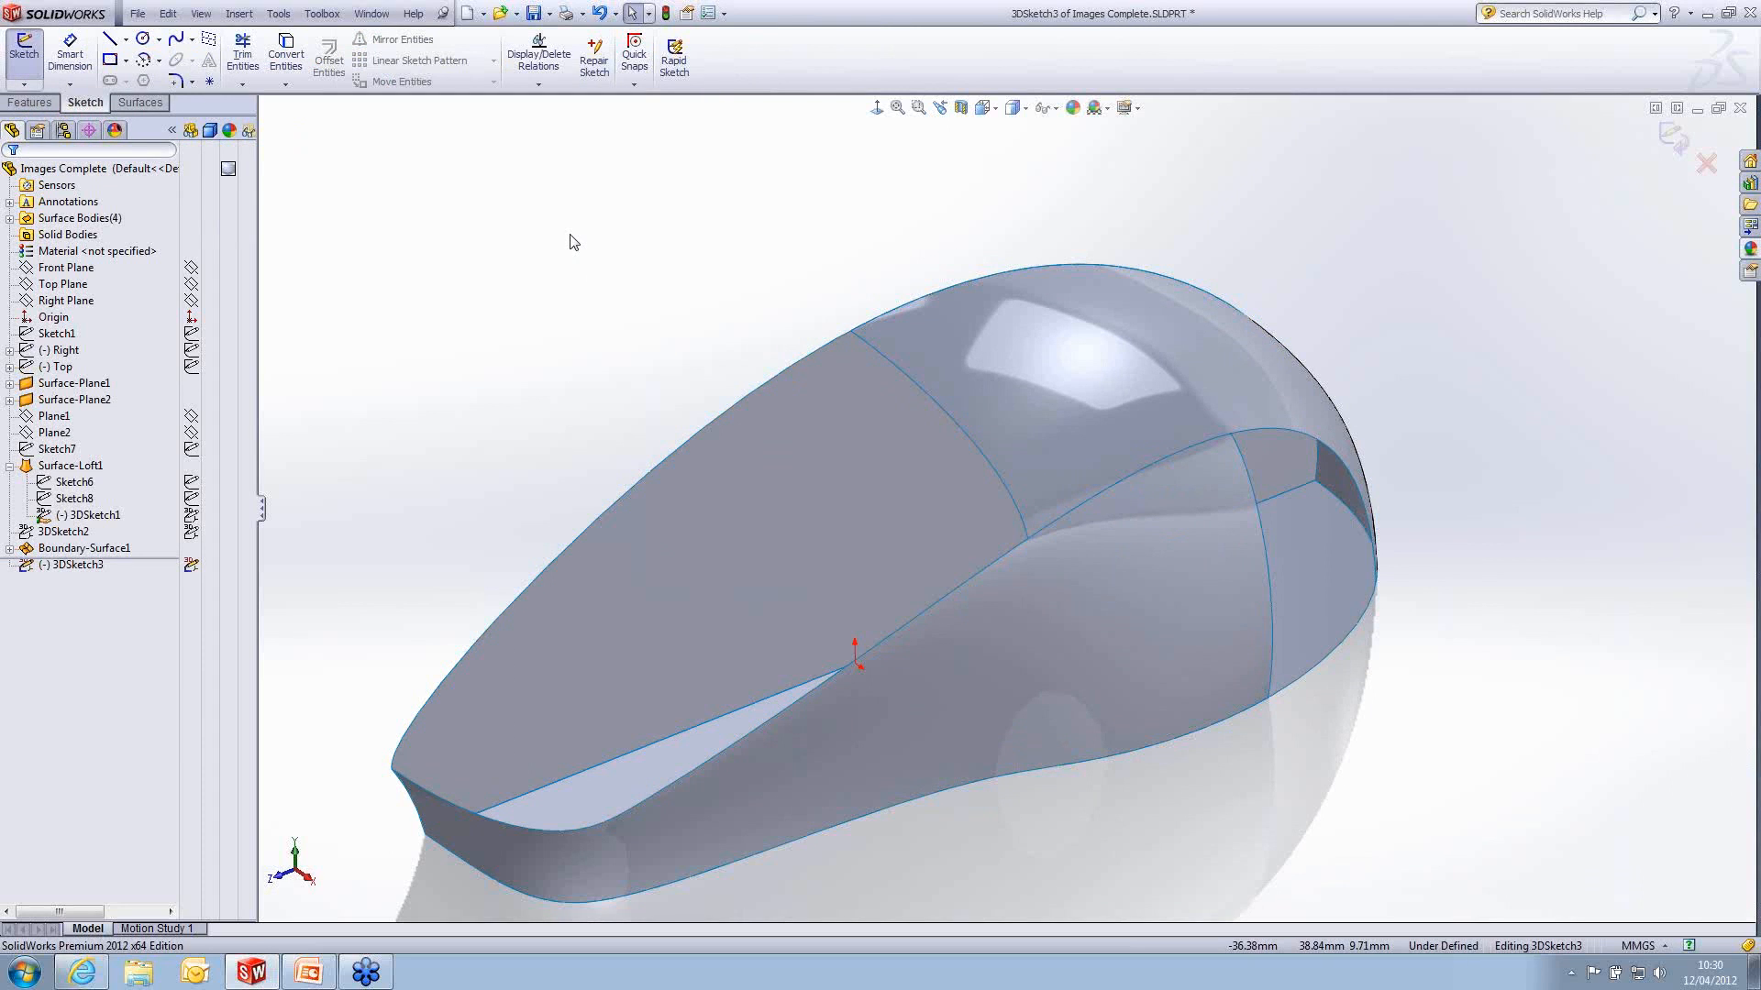
click(192, 41)
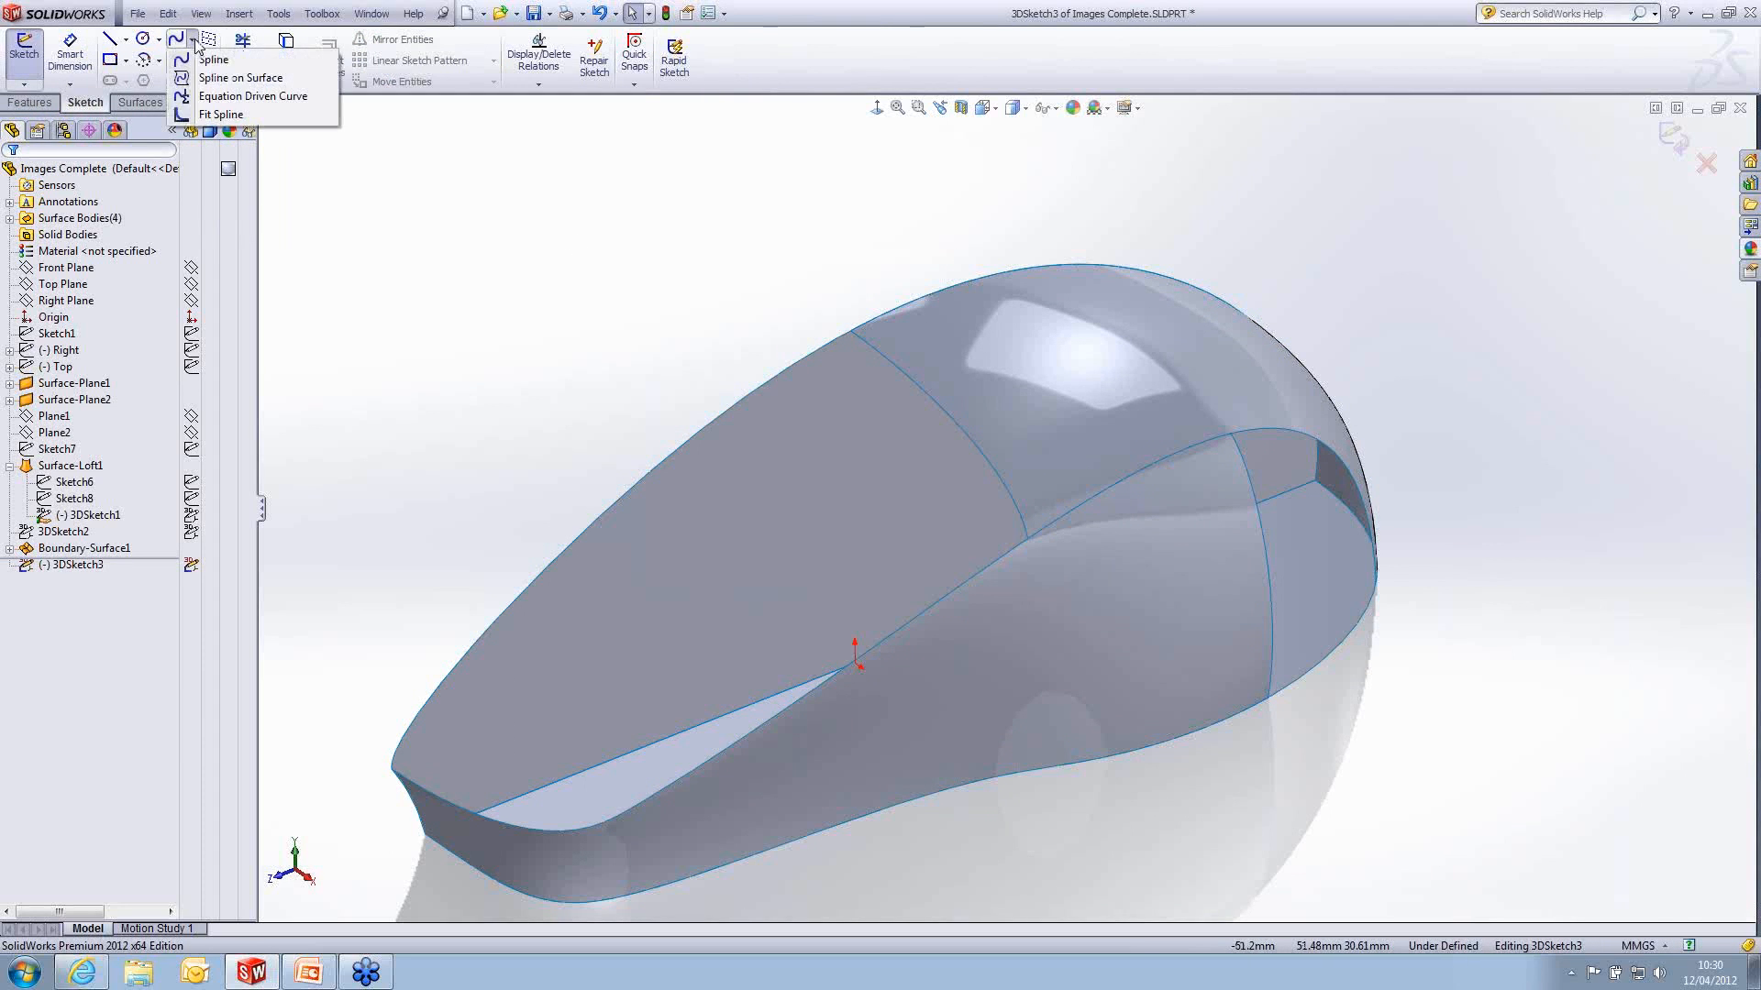
click(240, 79)
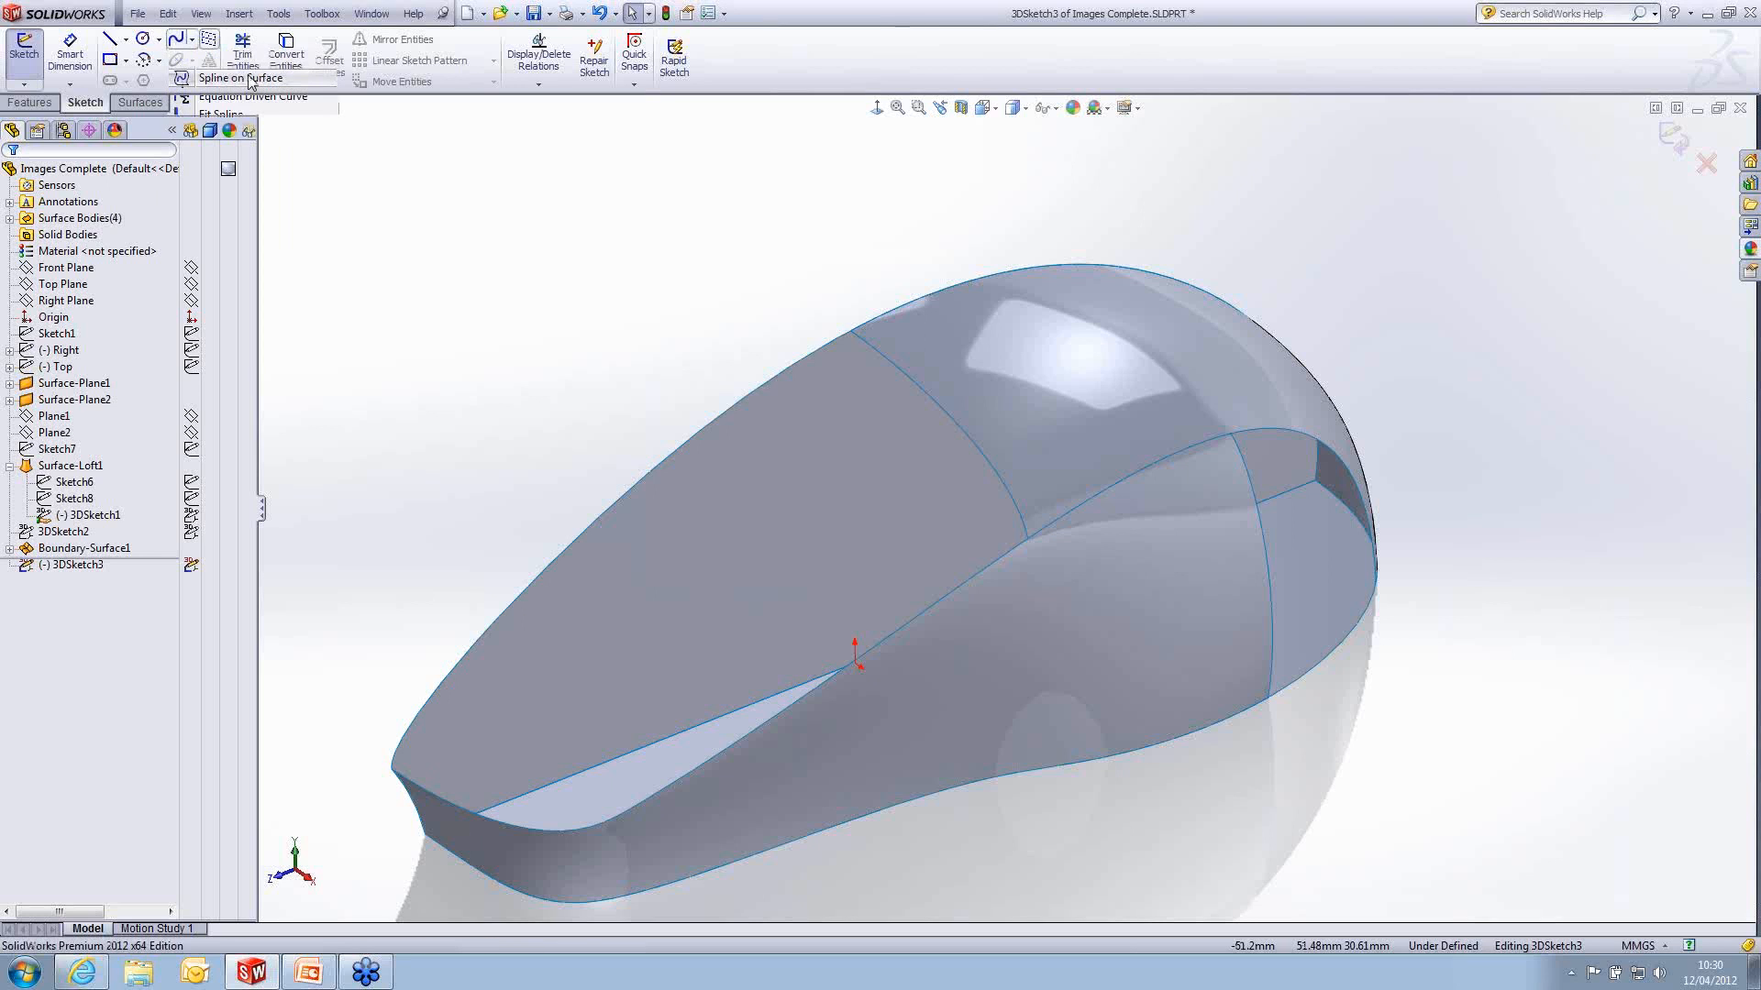
scroll(940, 371, down, 3)
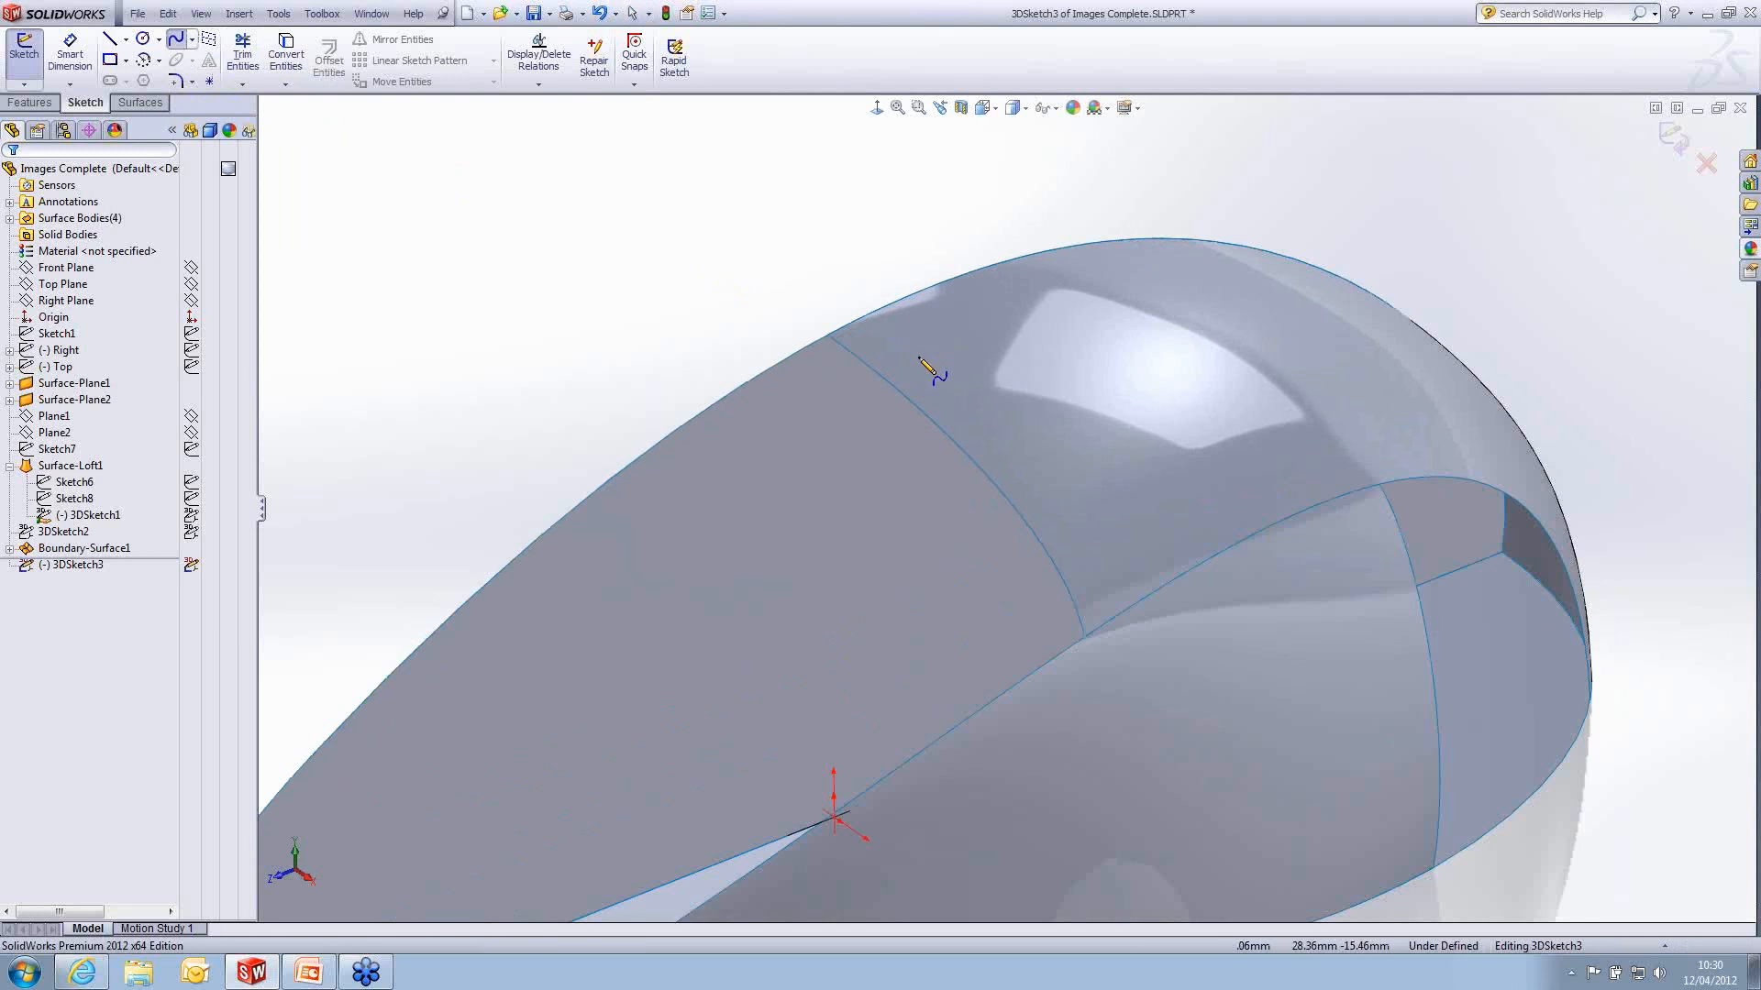
click(841, 327)
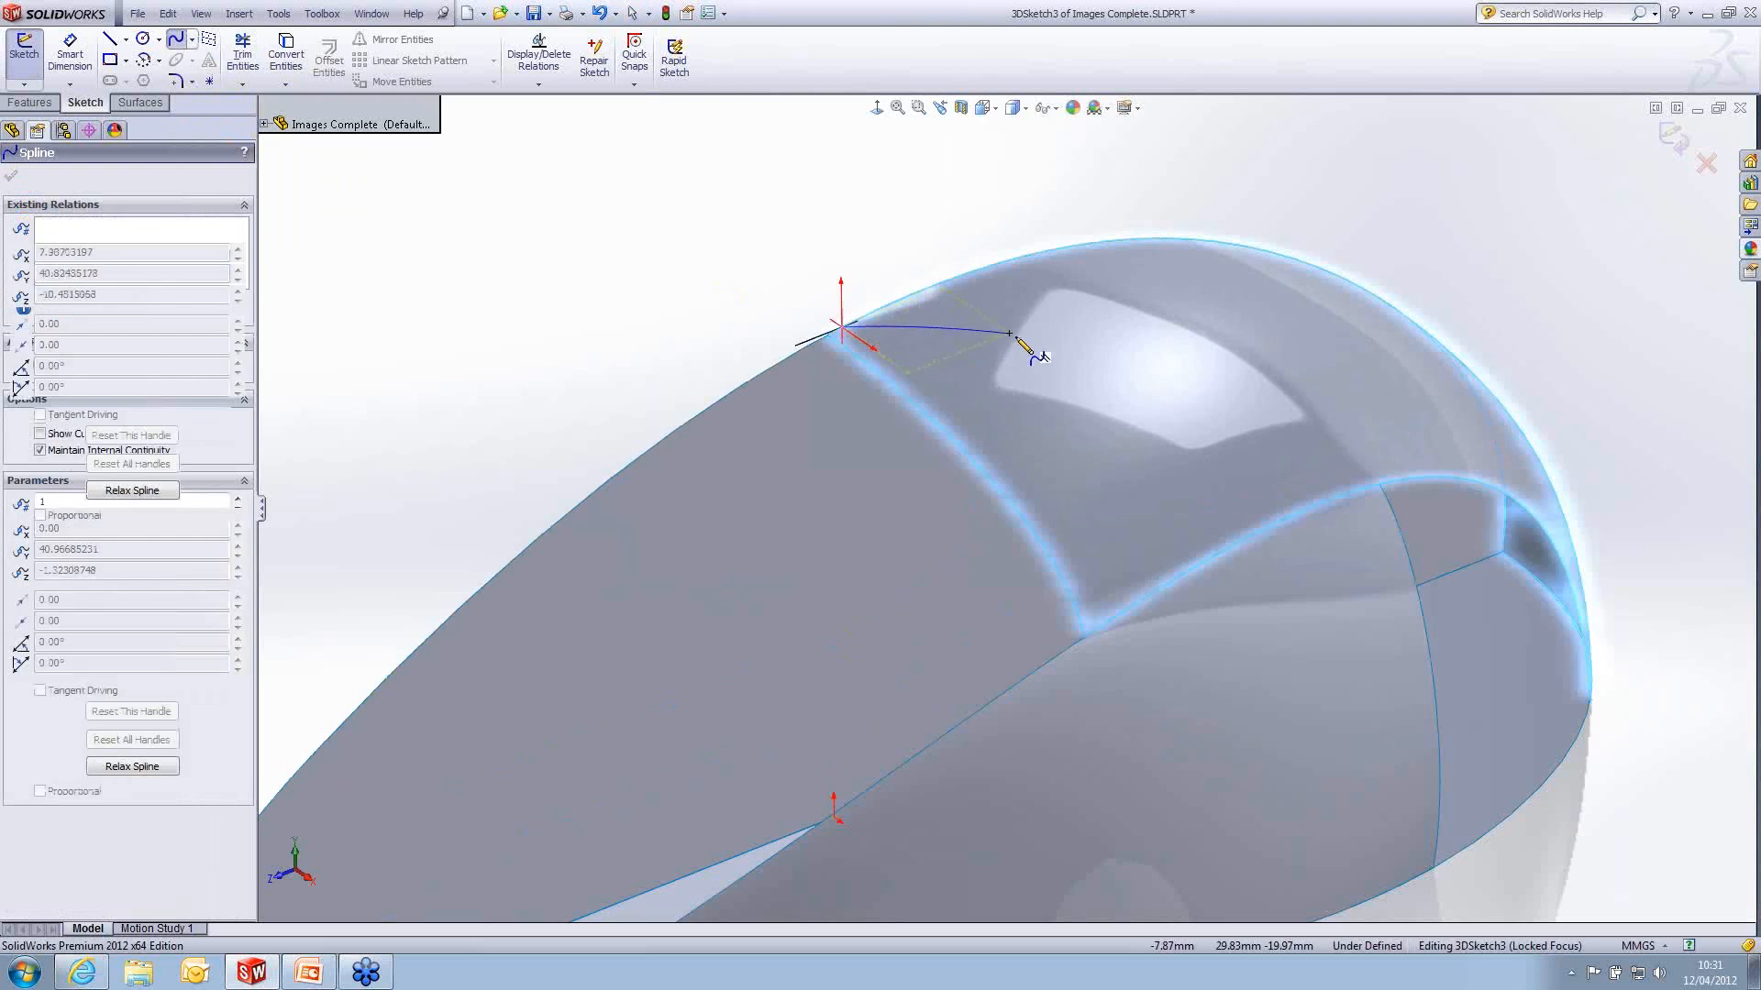
click(1070, 378)
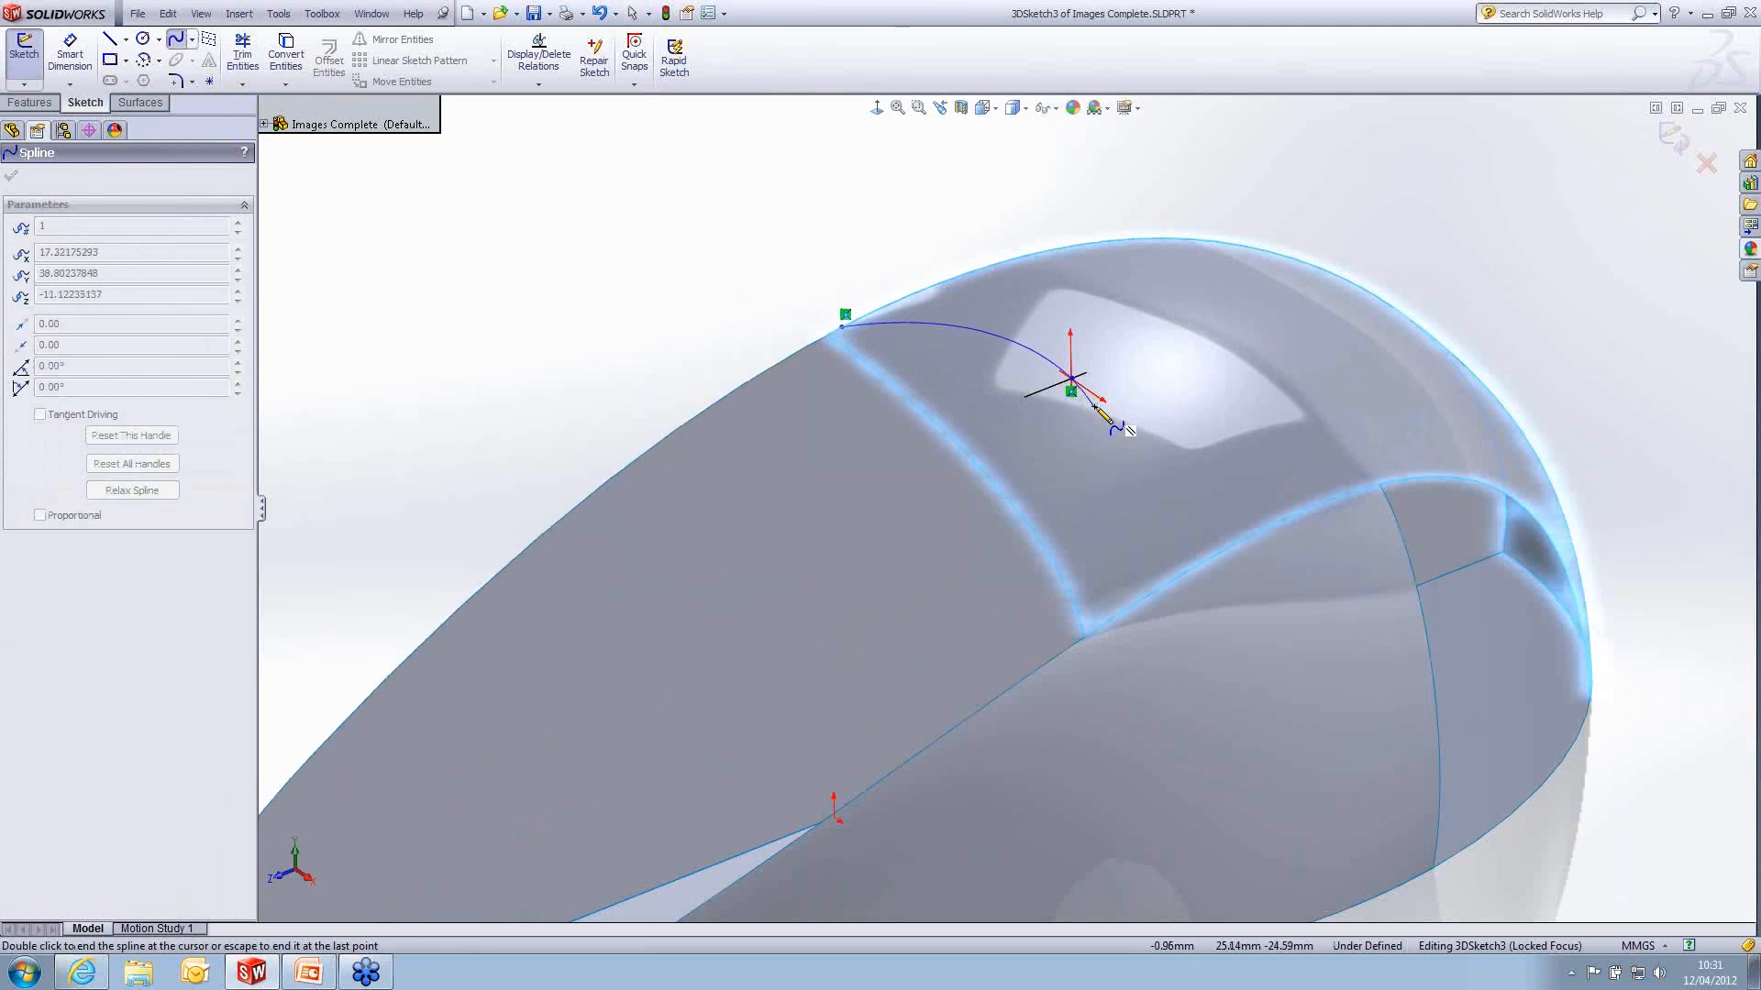
key(Escape)
mouse_move(1093, 407)
middle_down()
mouse_move(1132, 273)
mouse_move(1084, 428)
middle_up()
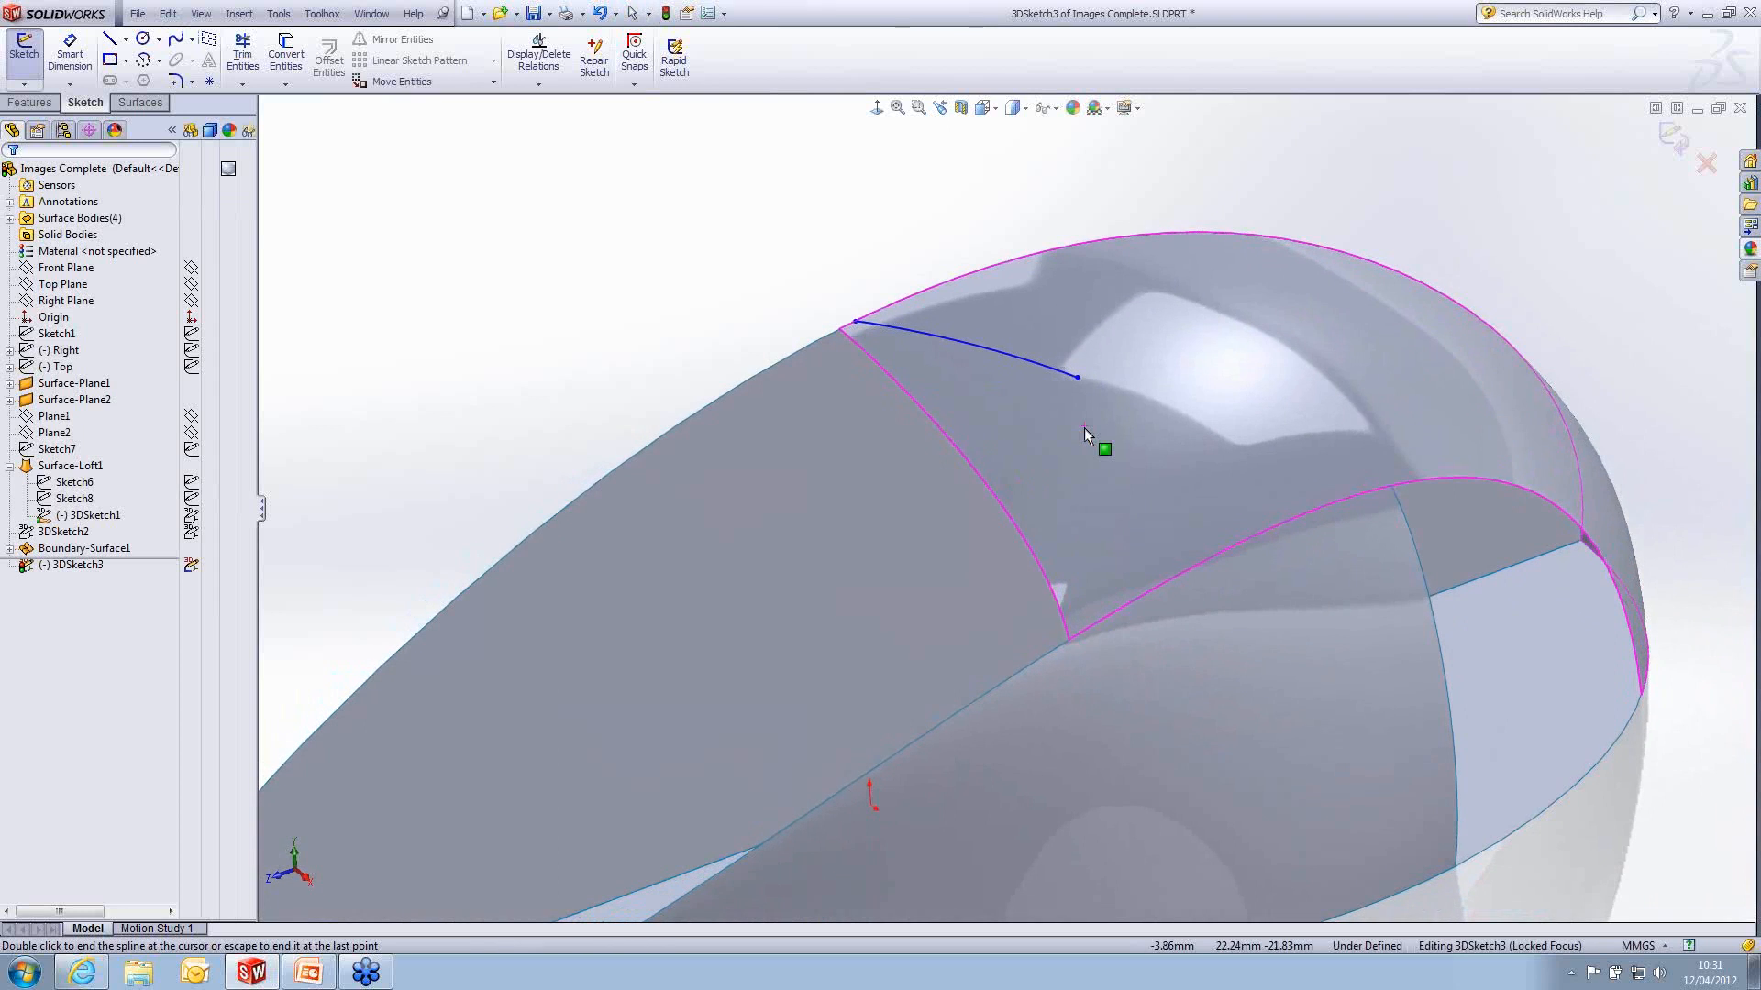
- Nudge the spline's mid-surface end point and draw a second spline on the surface from it to the boundary surface's side edge
click(1075, 377)
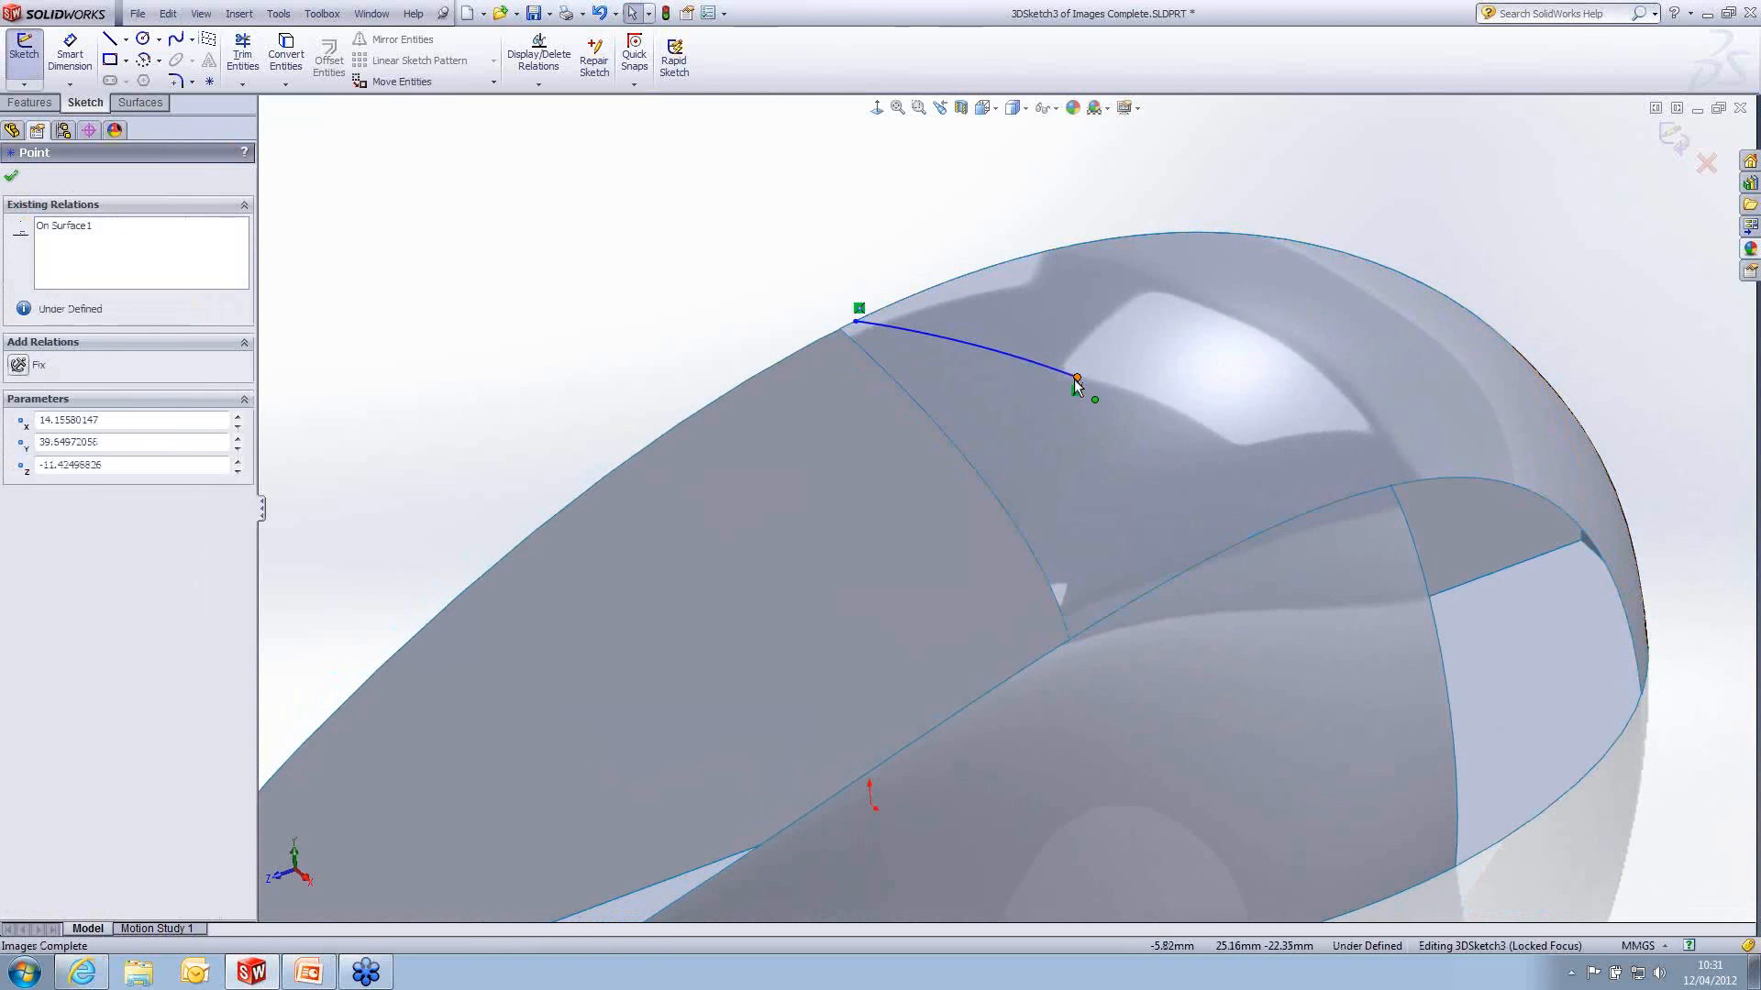
drag(1069, 387, 1070, 387)
click(176, 38)
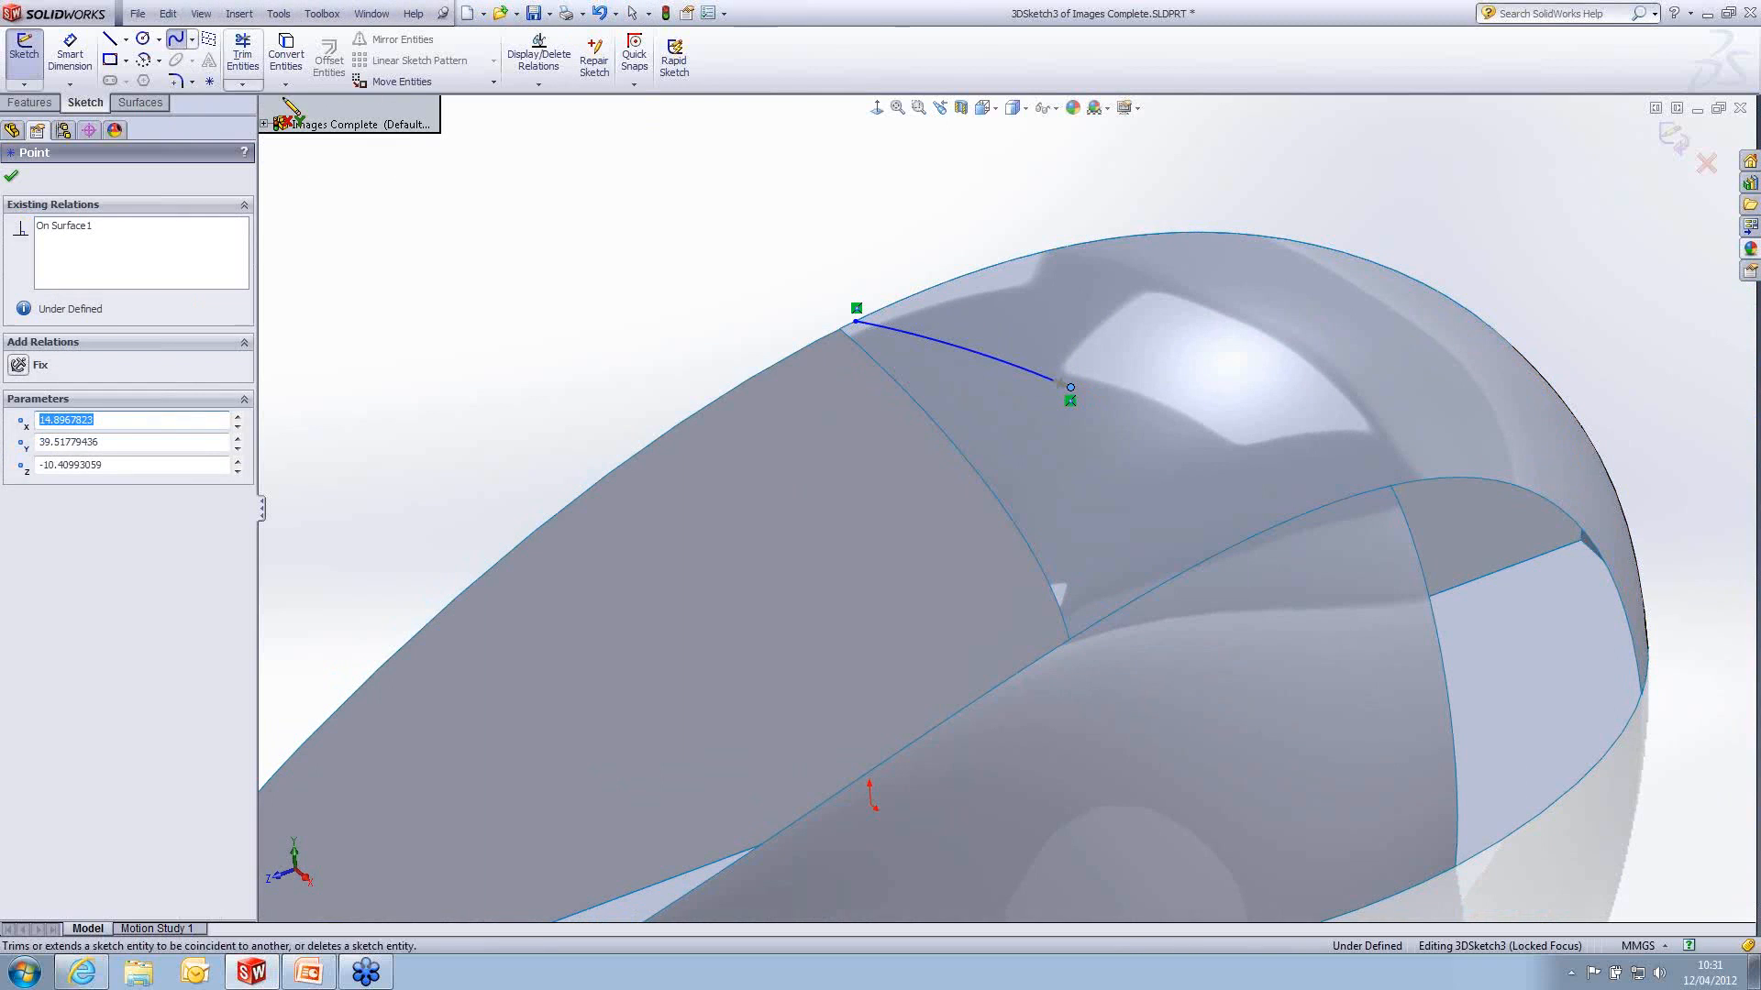
click(192, 40)
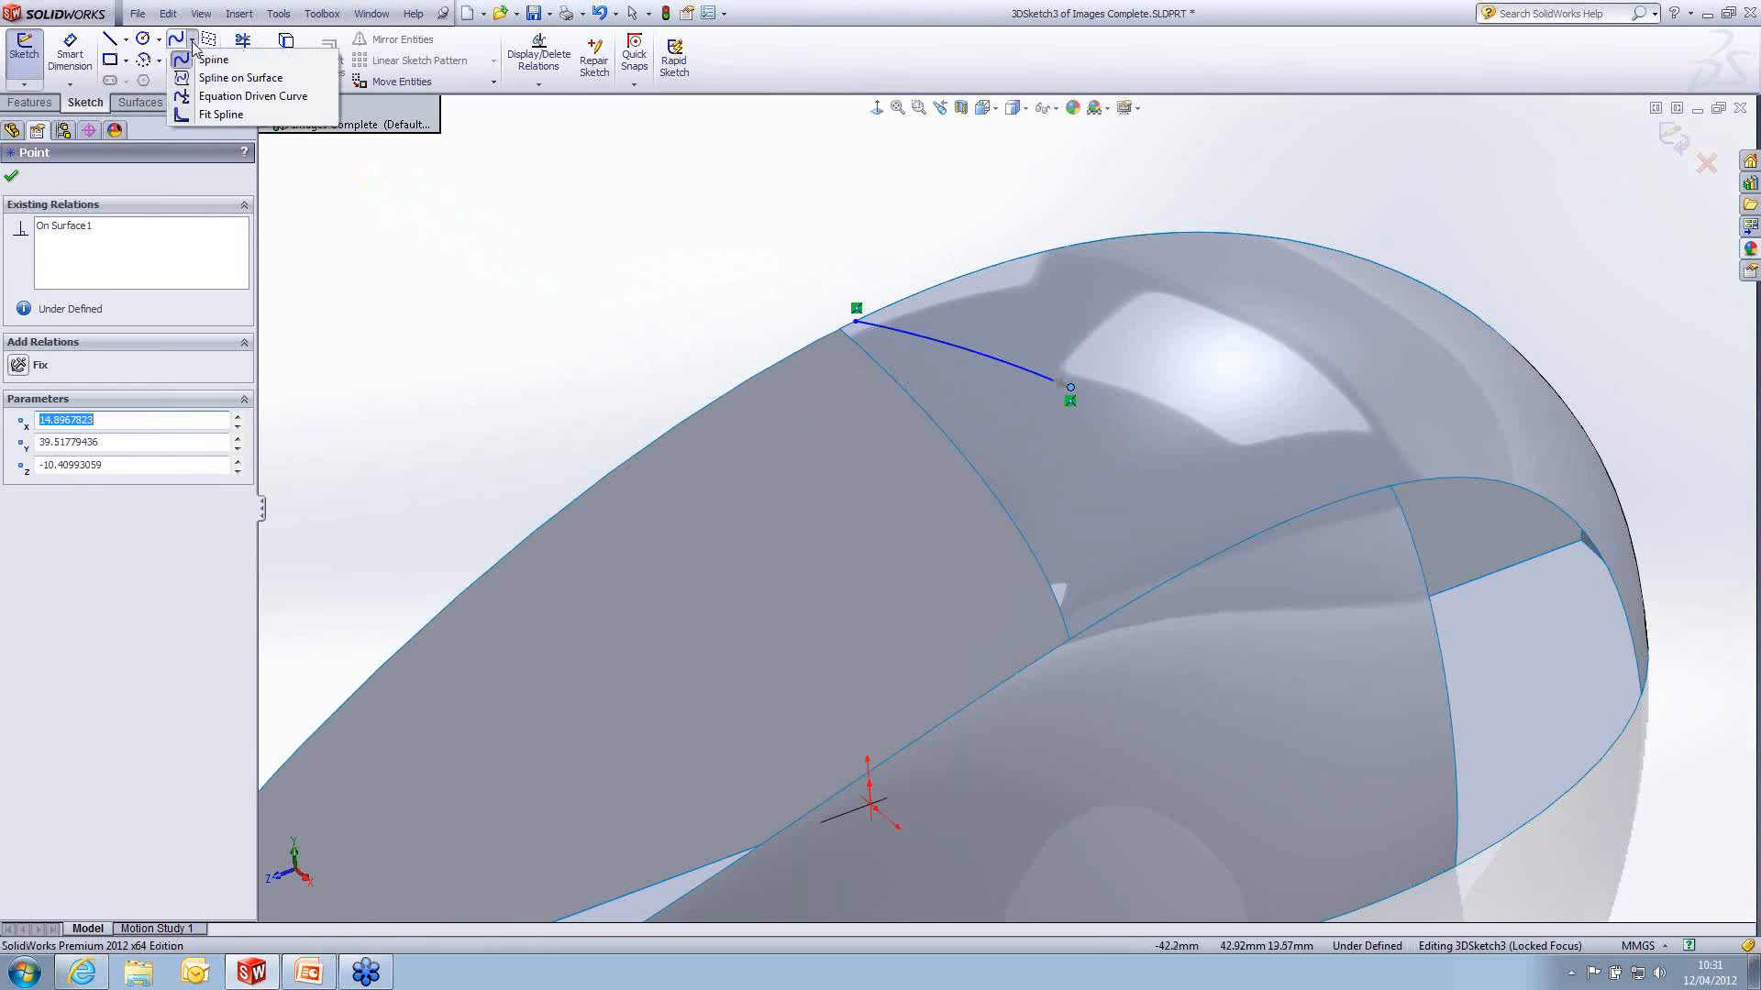
click(225, 81)
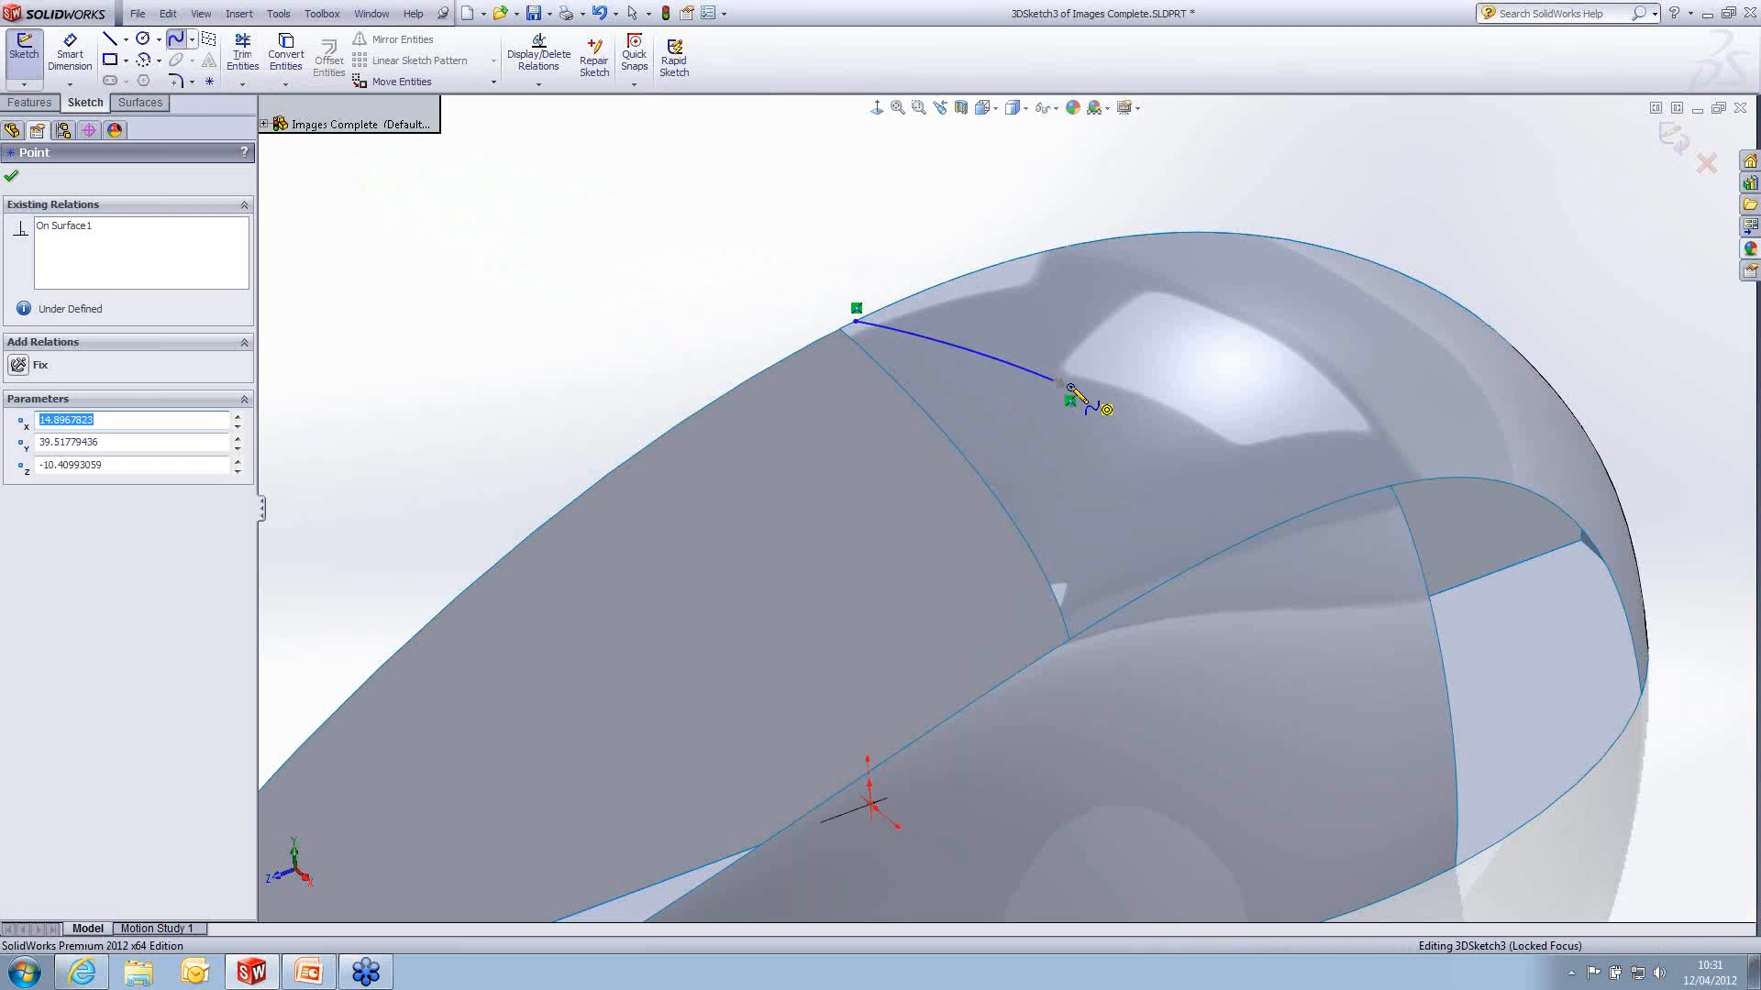
click(1070, 387)
click(1184, 562)
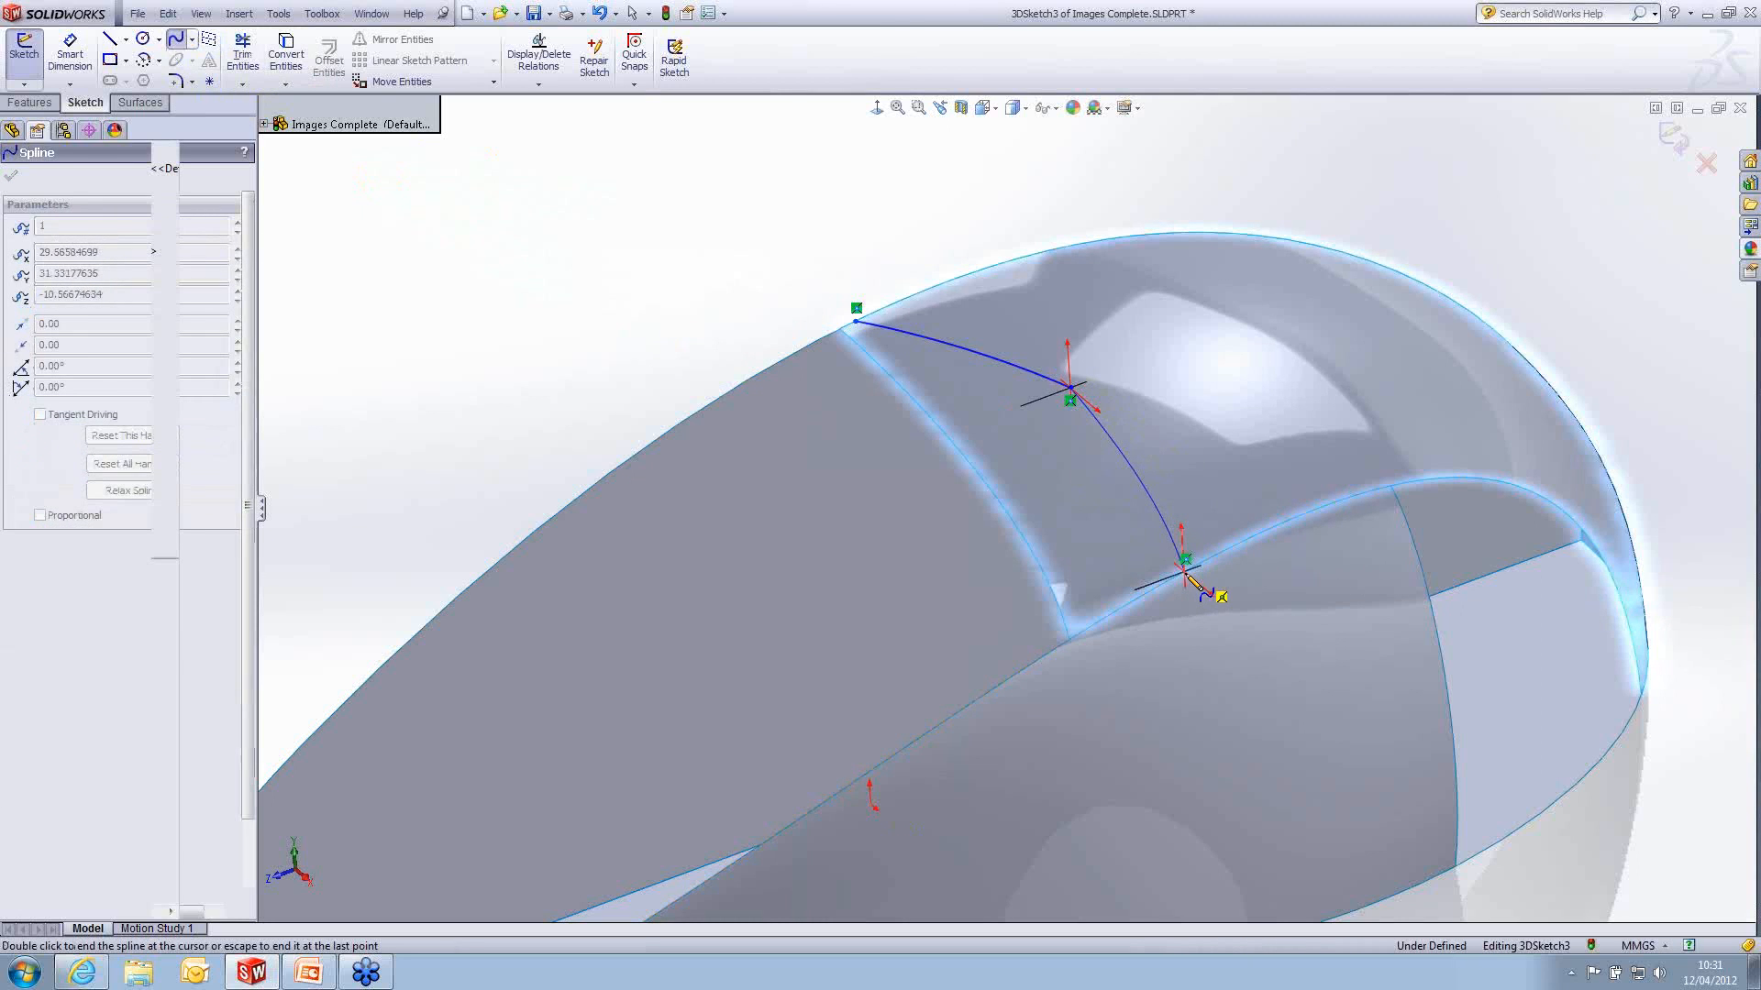
double_click(1185, 572)
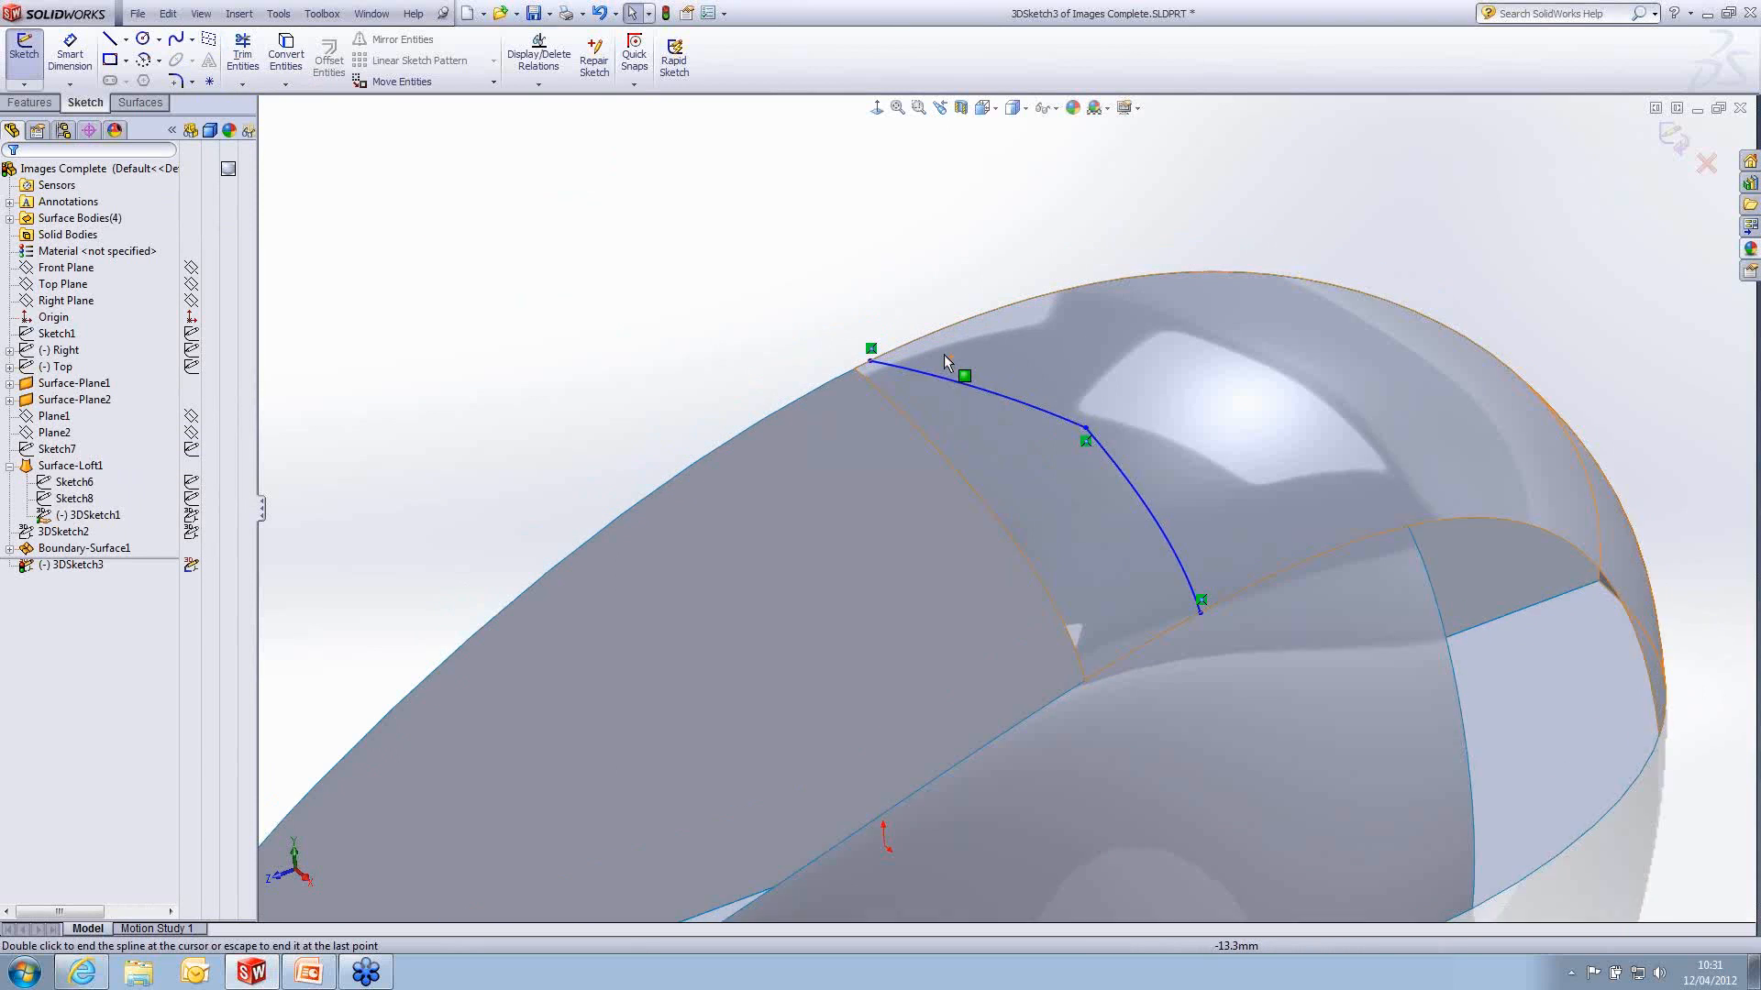
- Curve the first spline with its two end tangent handles, constrain the centreline-end handle Along X, and finish the 3D sketch
scroll(944, 354, down, 3)
click(1031, 435)
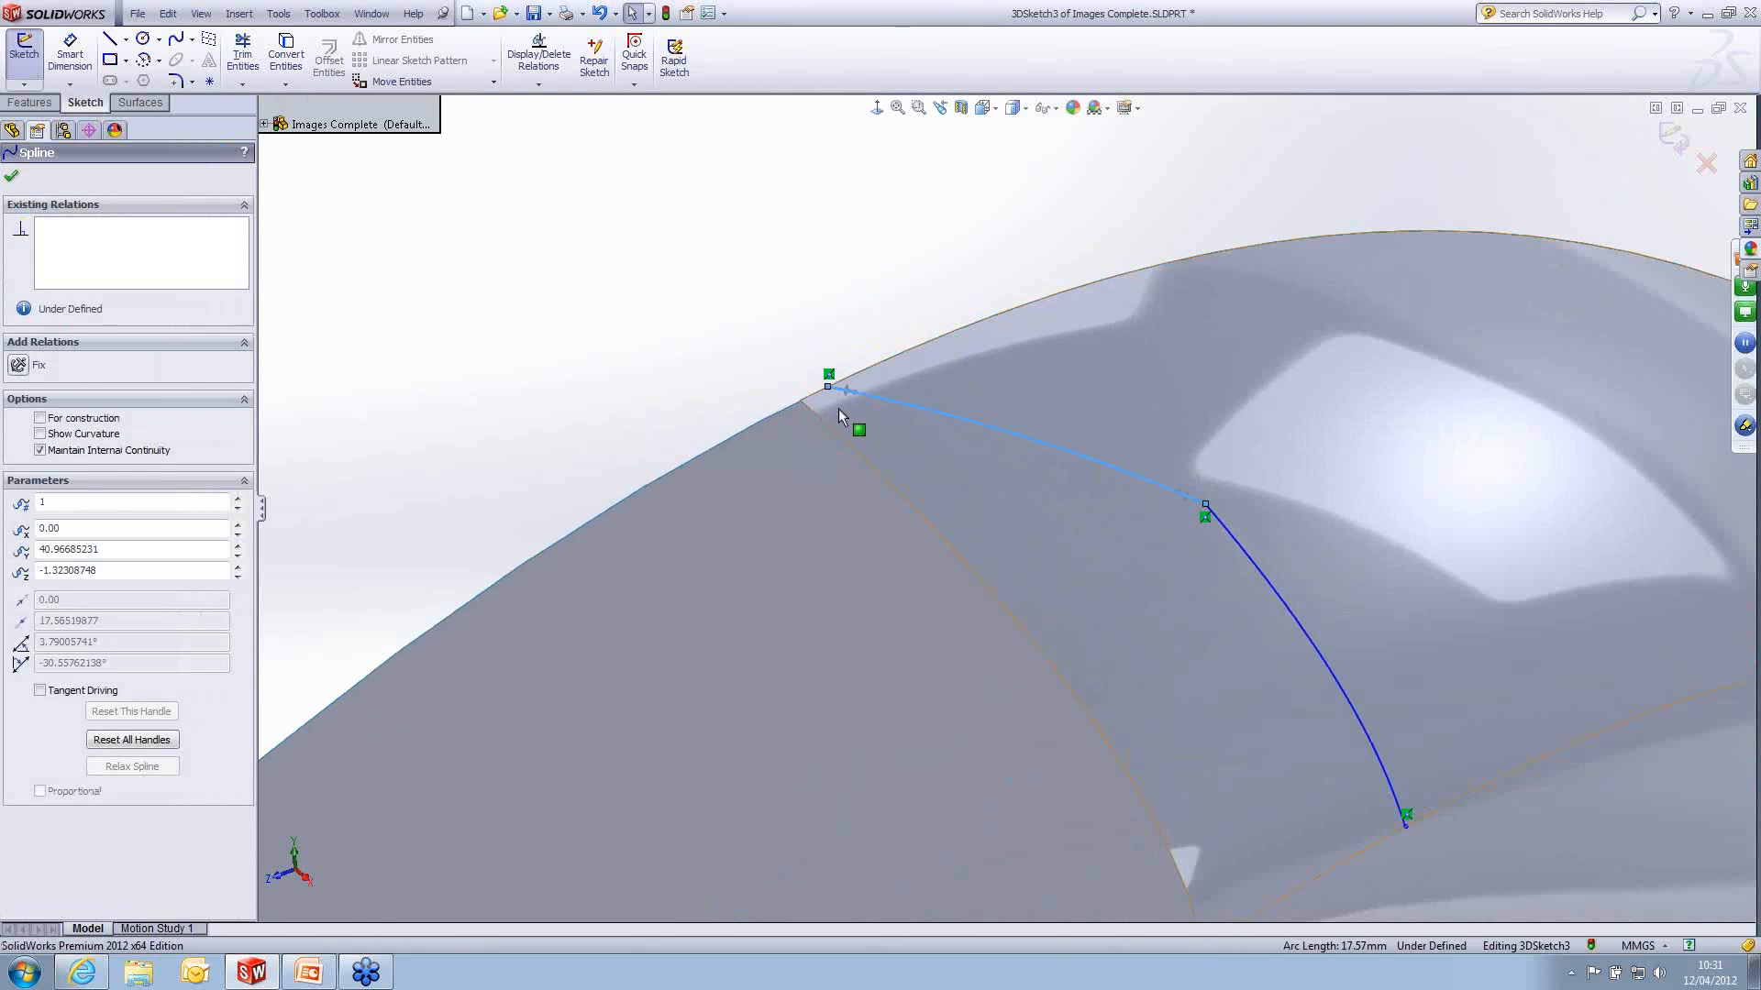
drag(850, 389, 783, 441)
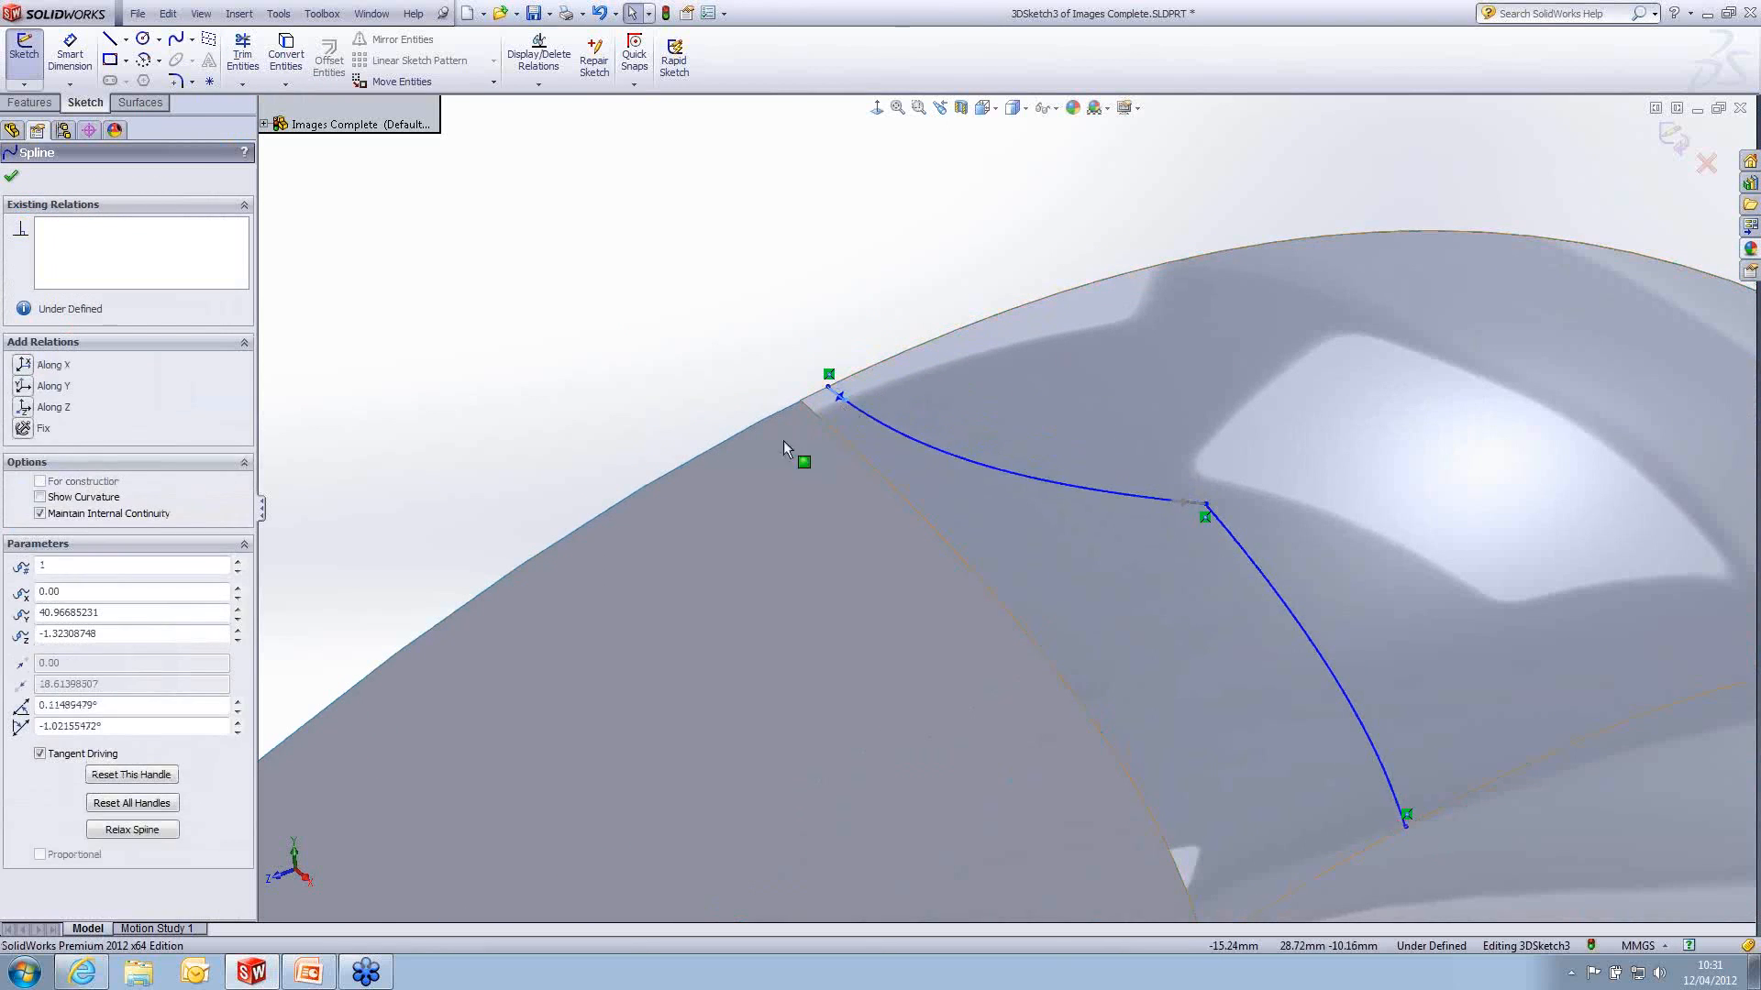
click(20, 366)
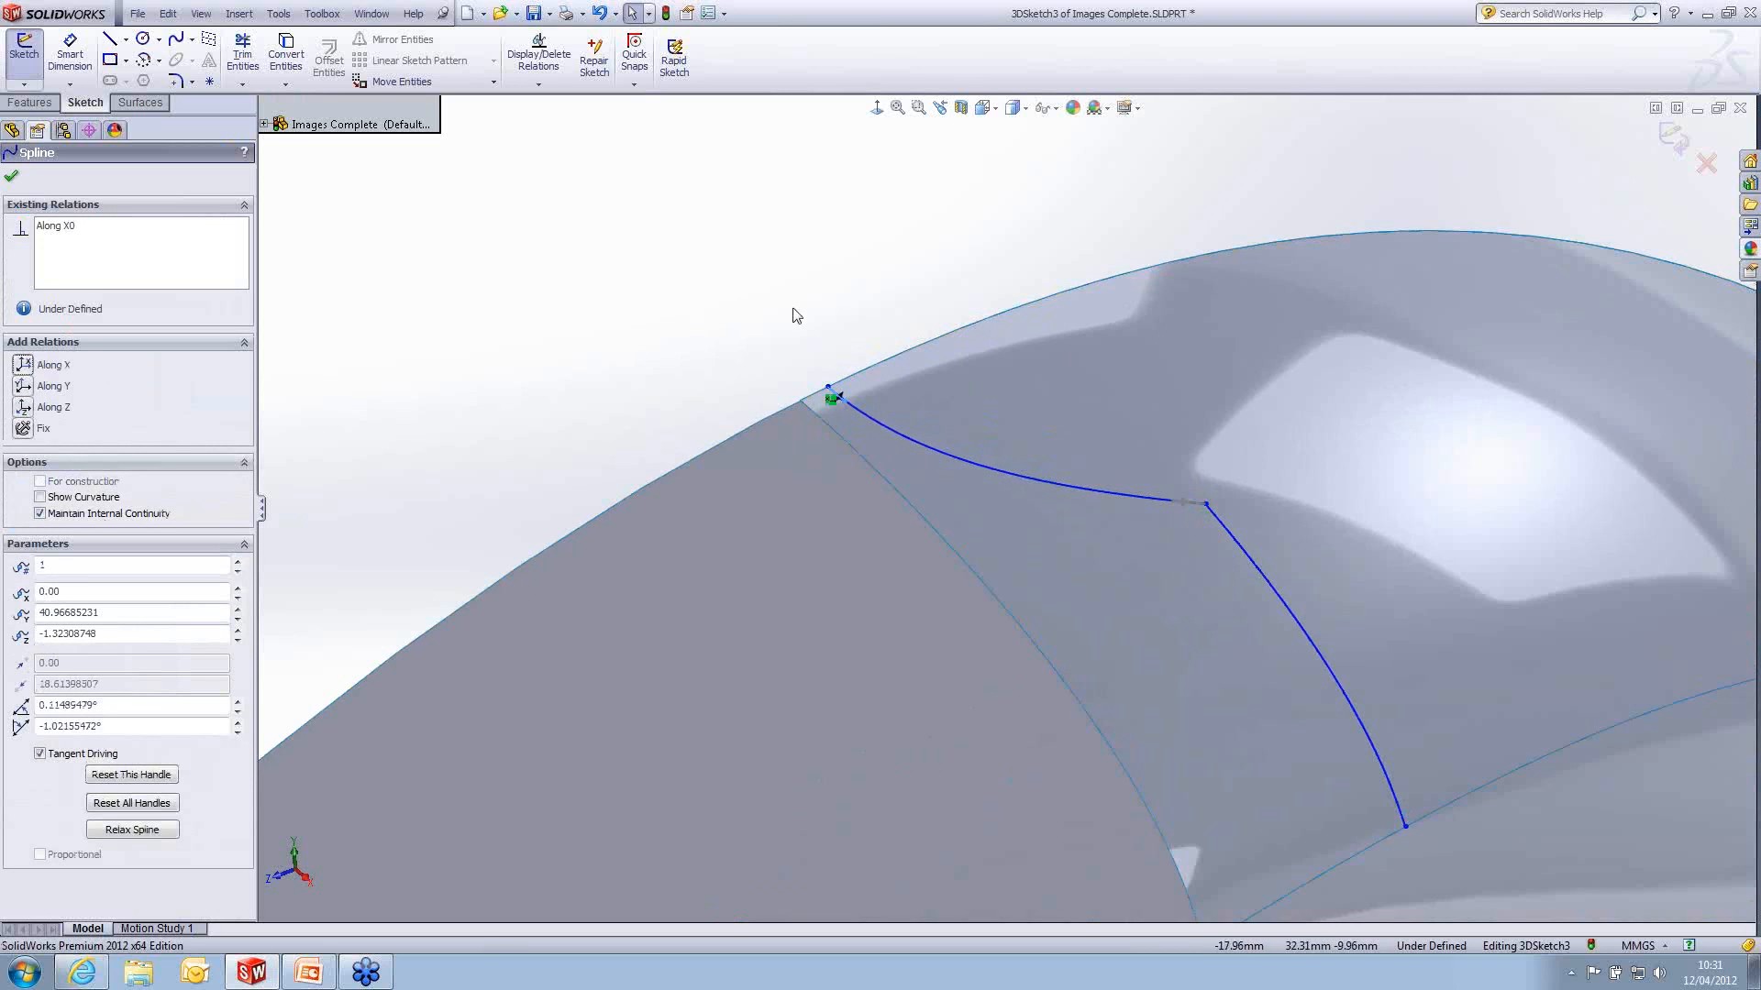
mouse_move(1180, 511)
mouse_down()
mouse_move(1162, 525)
mouse_move(1178, 511)
mouse_up()
scroll(1128, 495, up, 3)
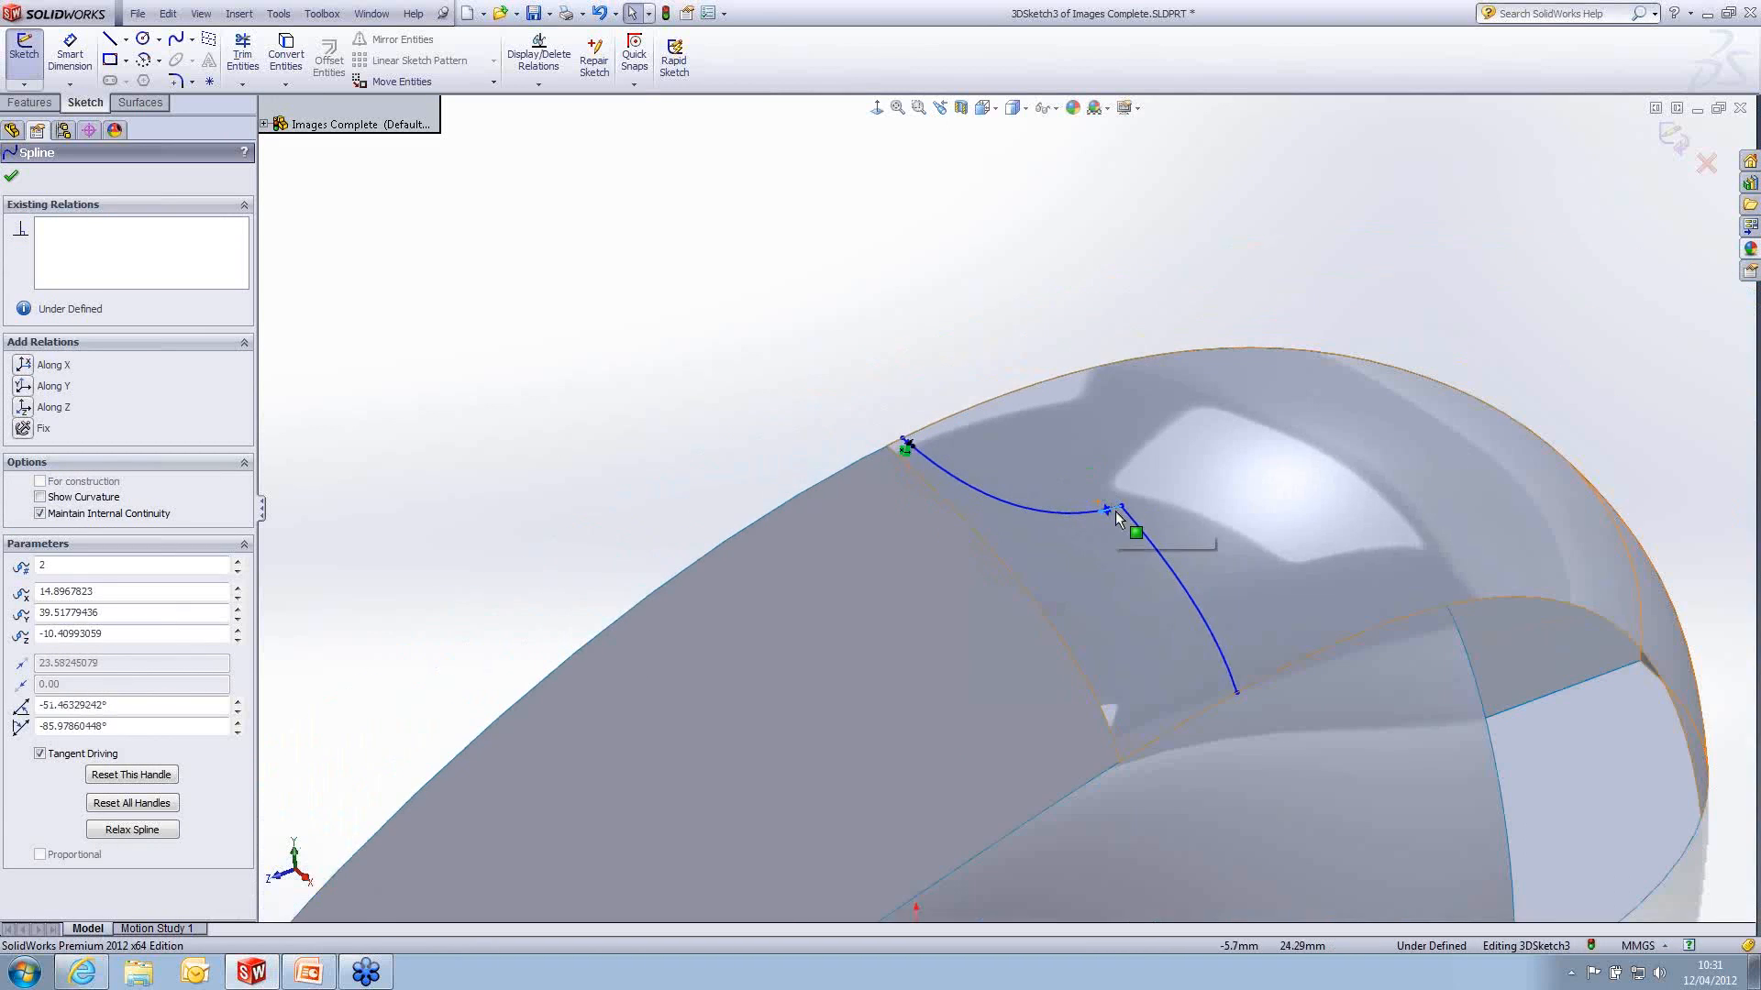
click(1093, 303)
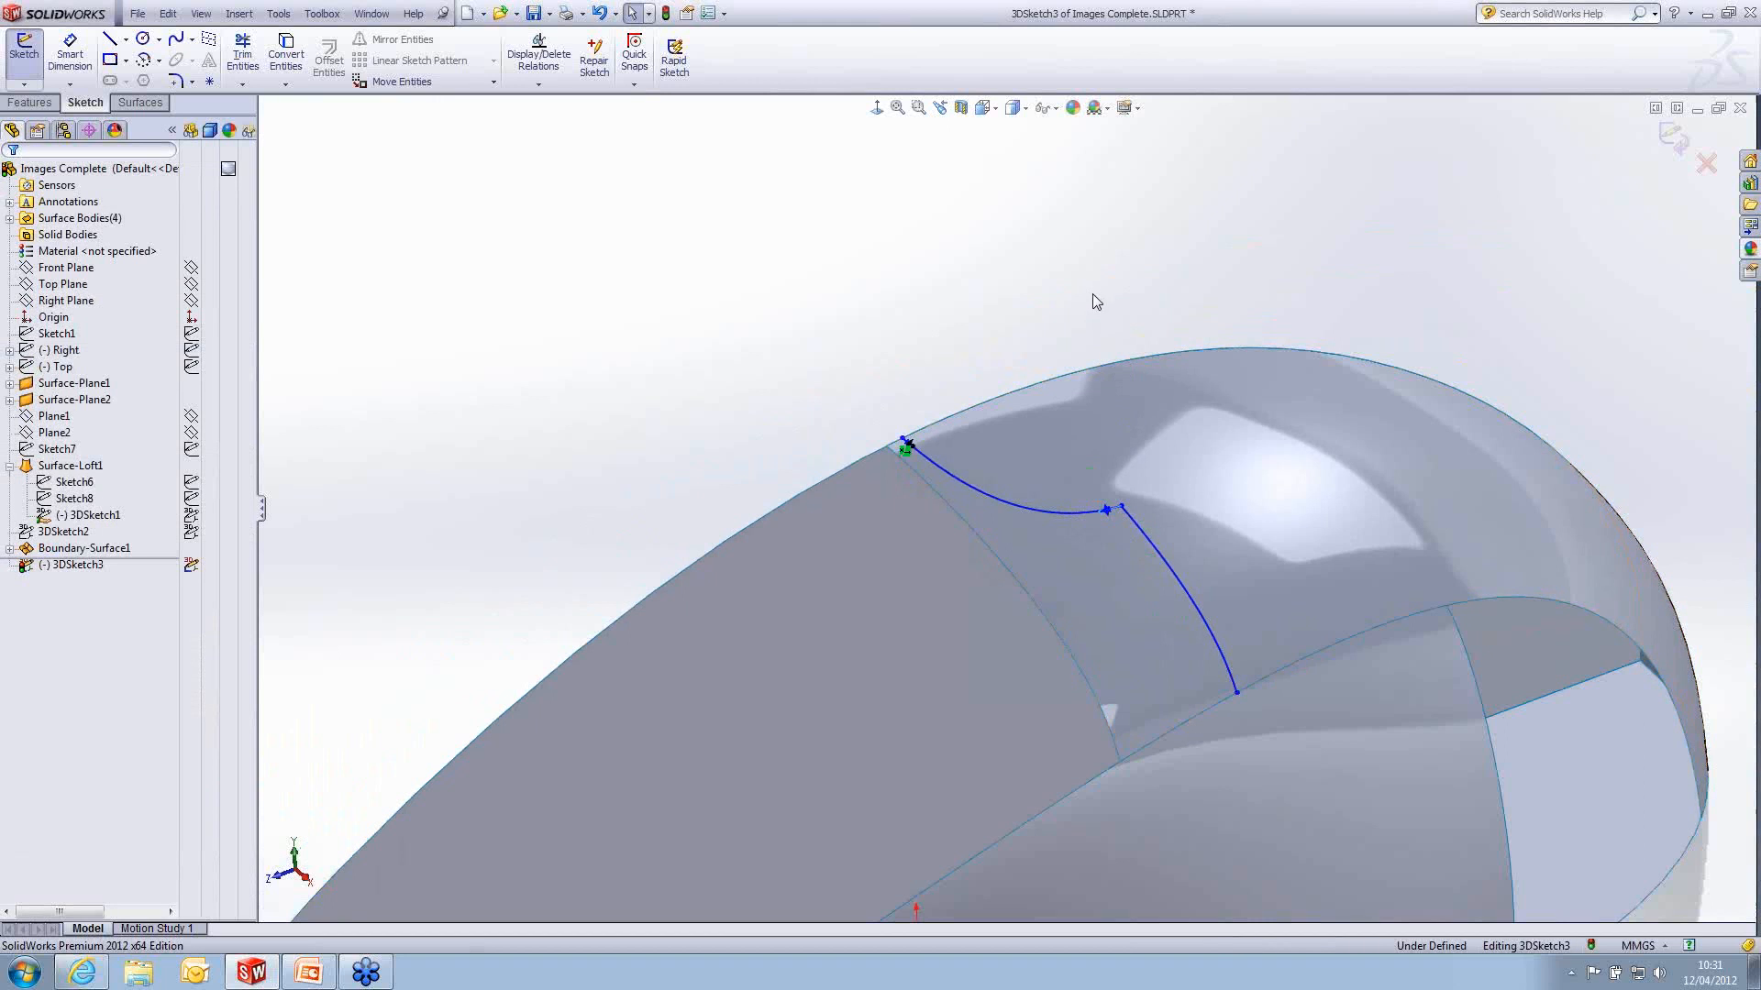
scroll(1082, 574, up, 4)
ctrl+middle_drag(1102, 700, 1012, 546)
scroll(1011, 546, down, 1)
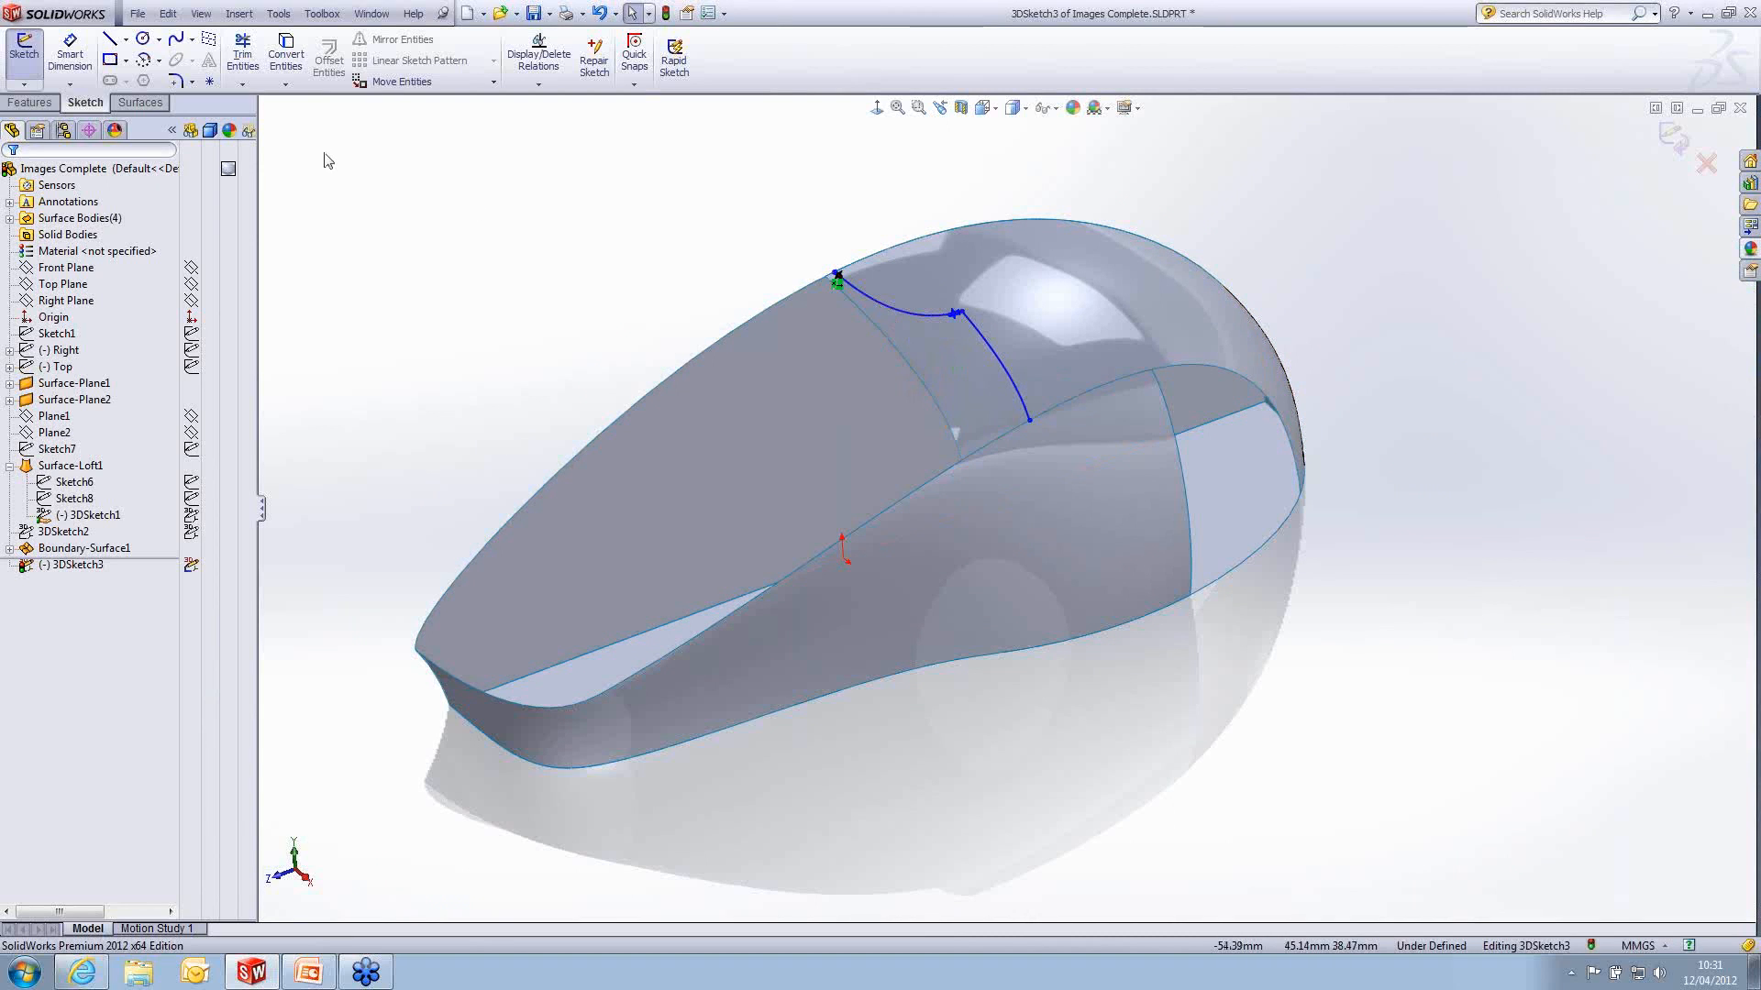
click(1674, 136)
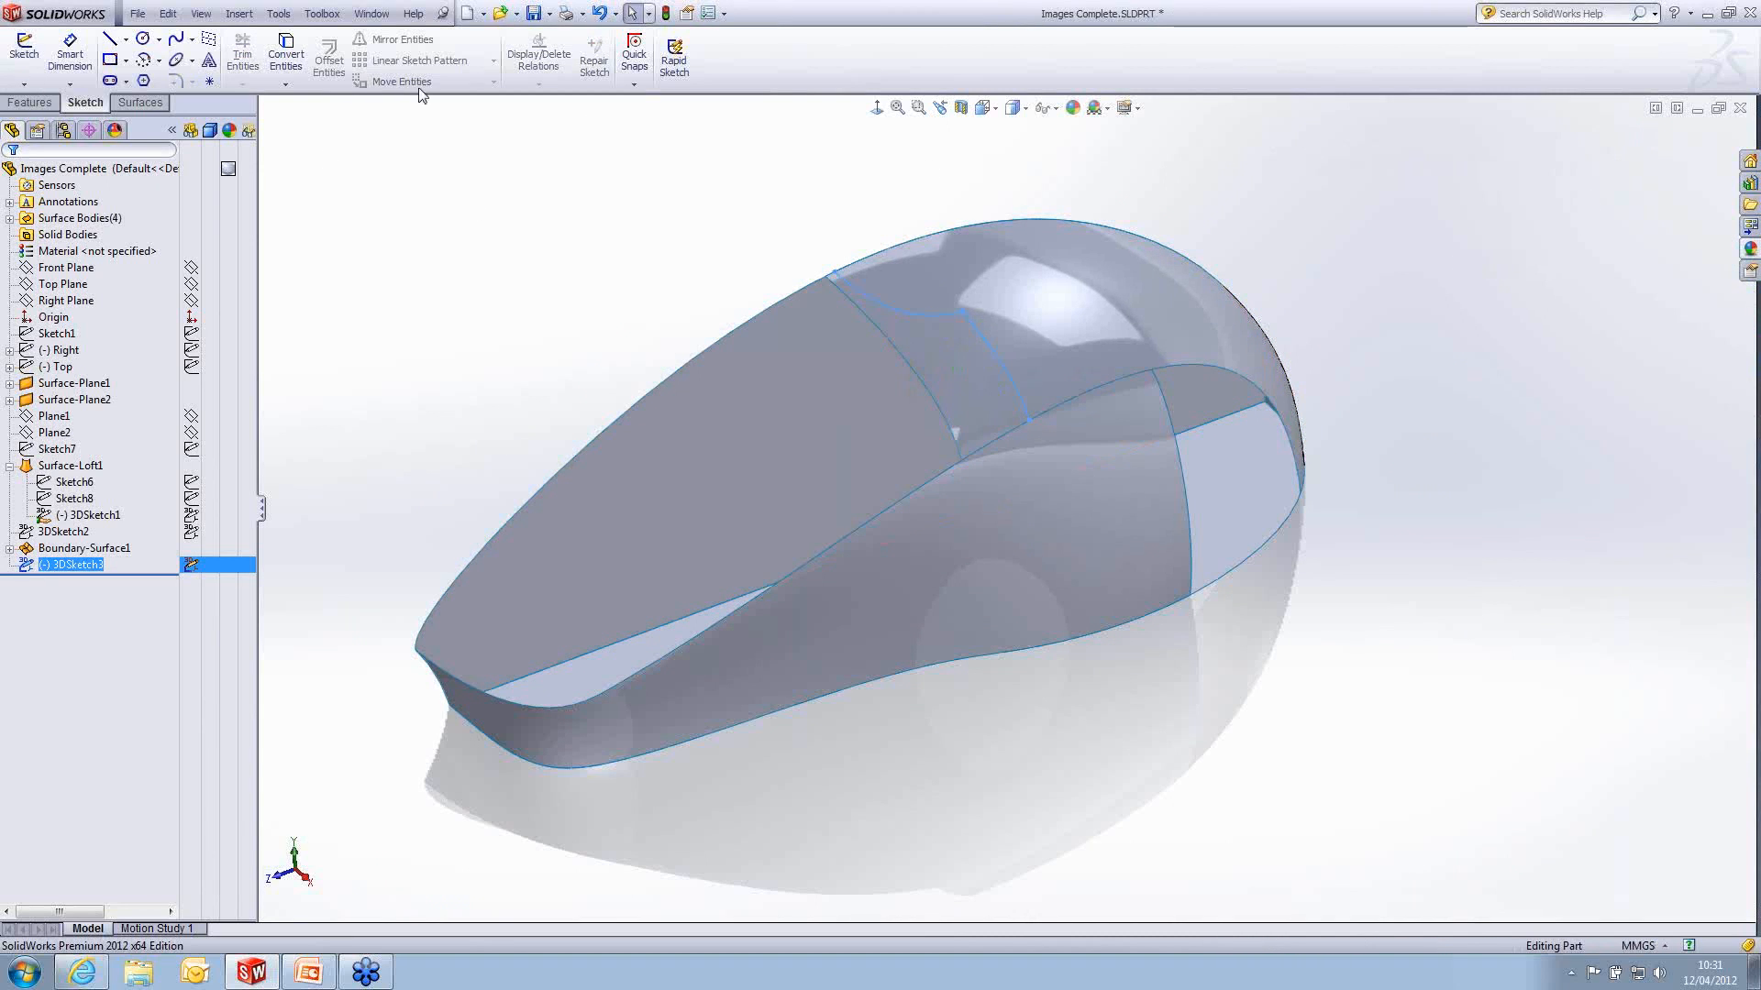
- Trim the boundary top surface with the 3D sketch as trim tool, removing the small front piece
click(139, 102)
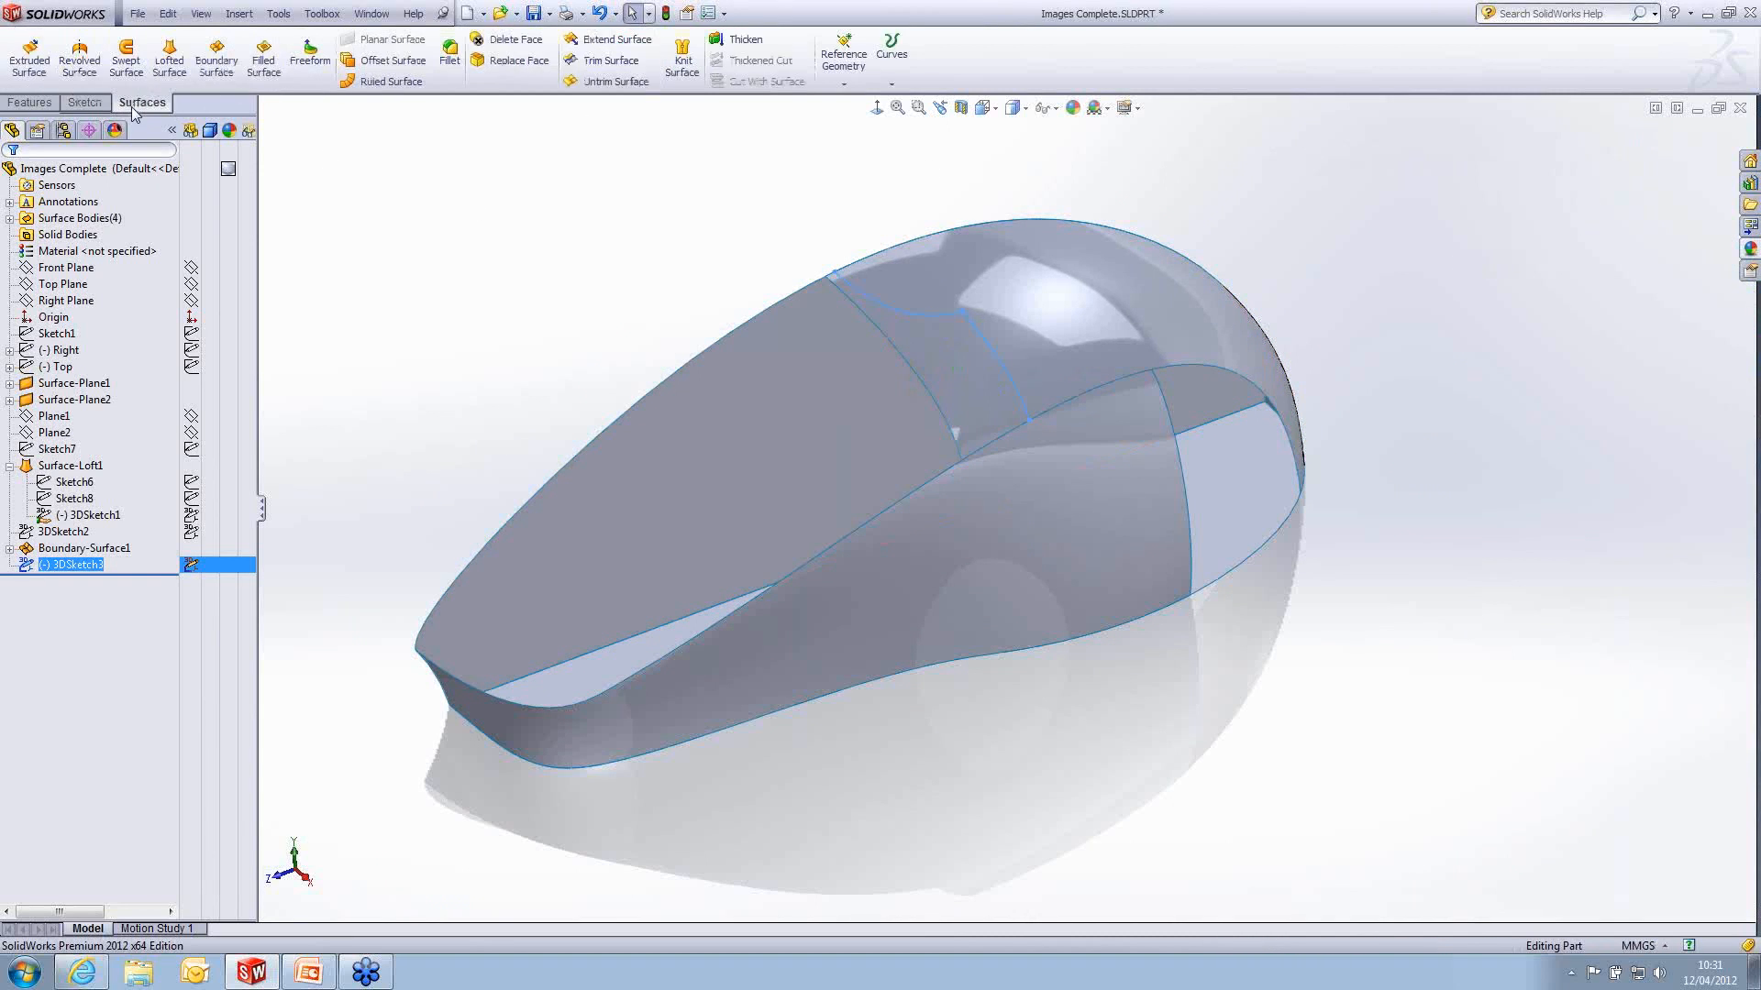
click(611, 60)
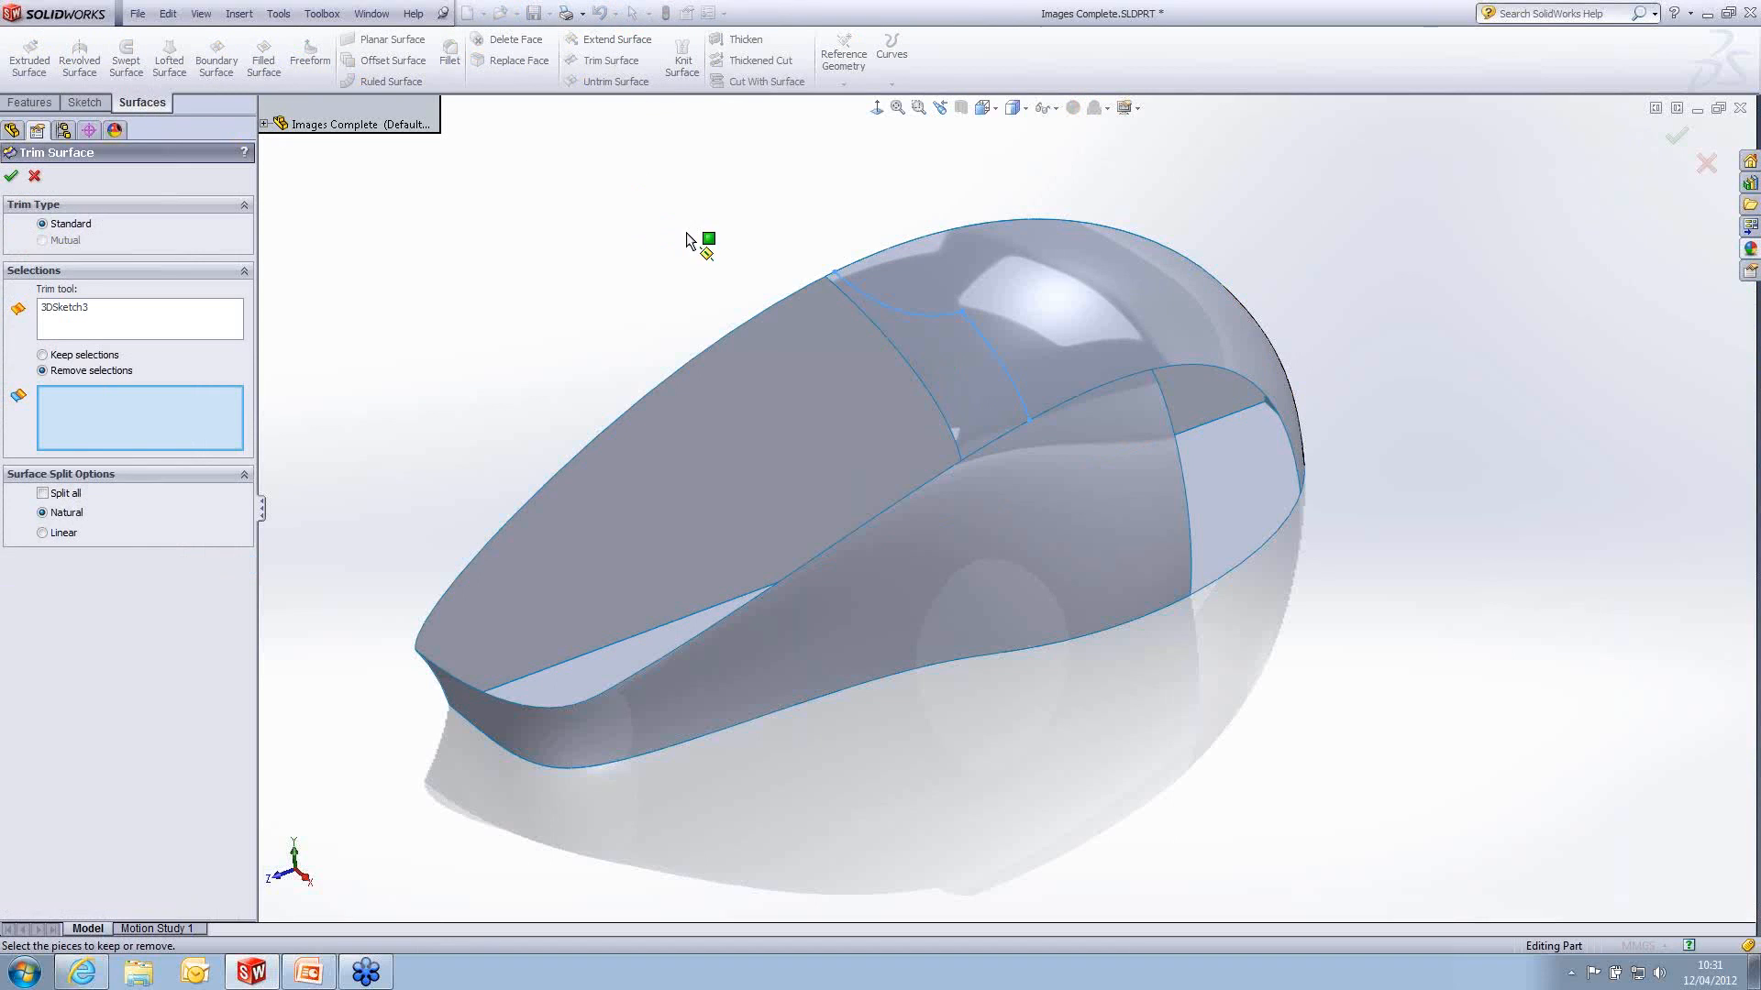
click(80, 328)
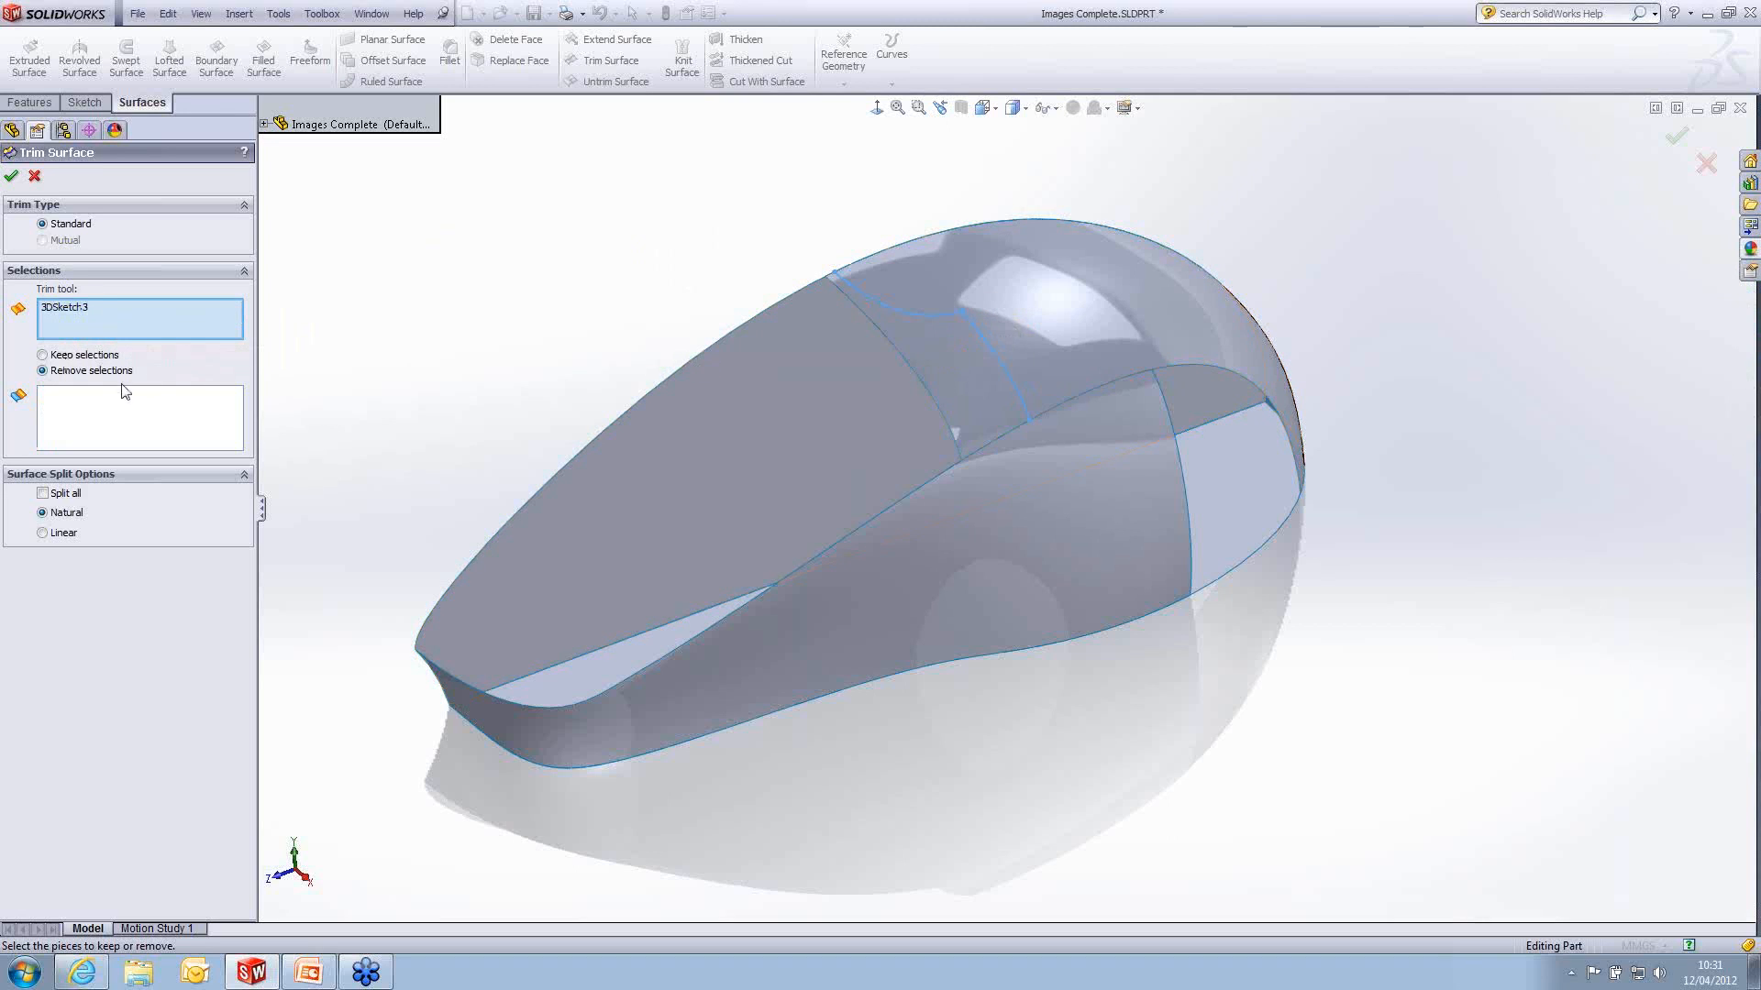
click(88, 403)
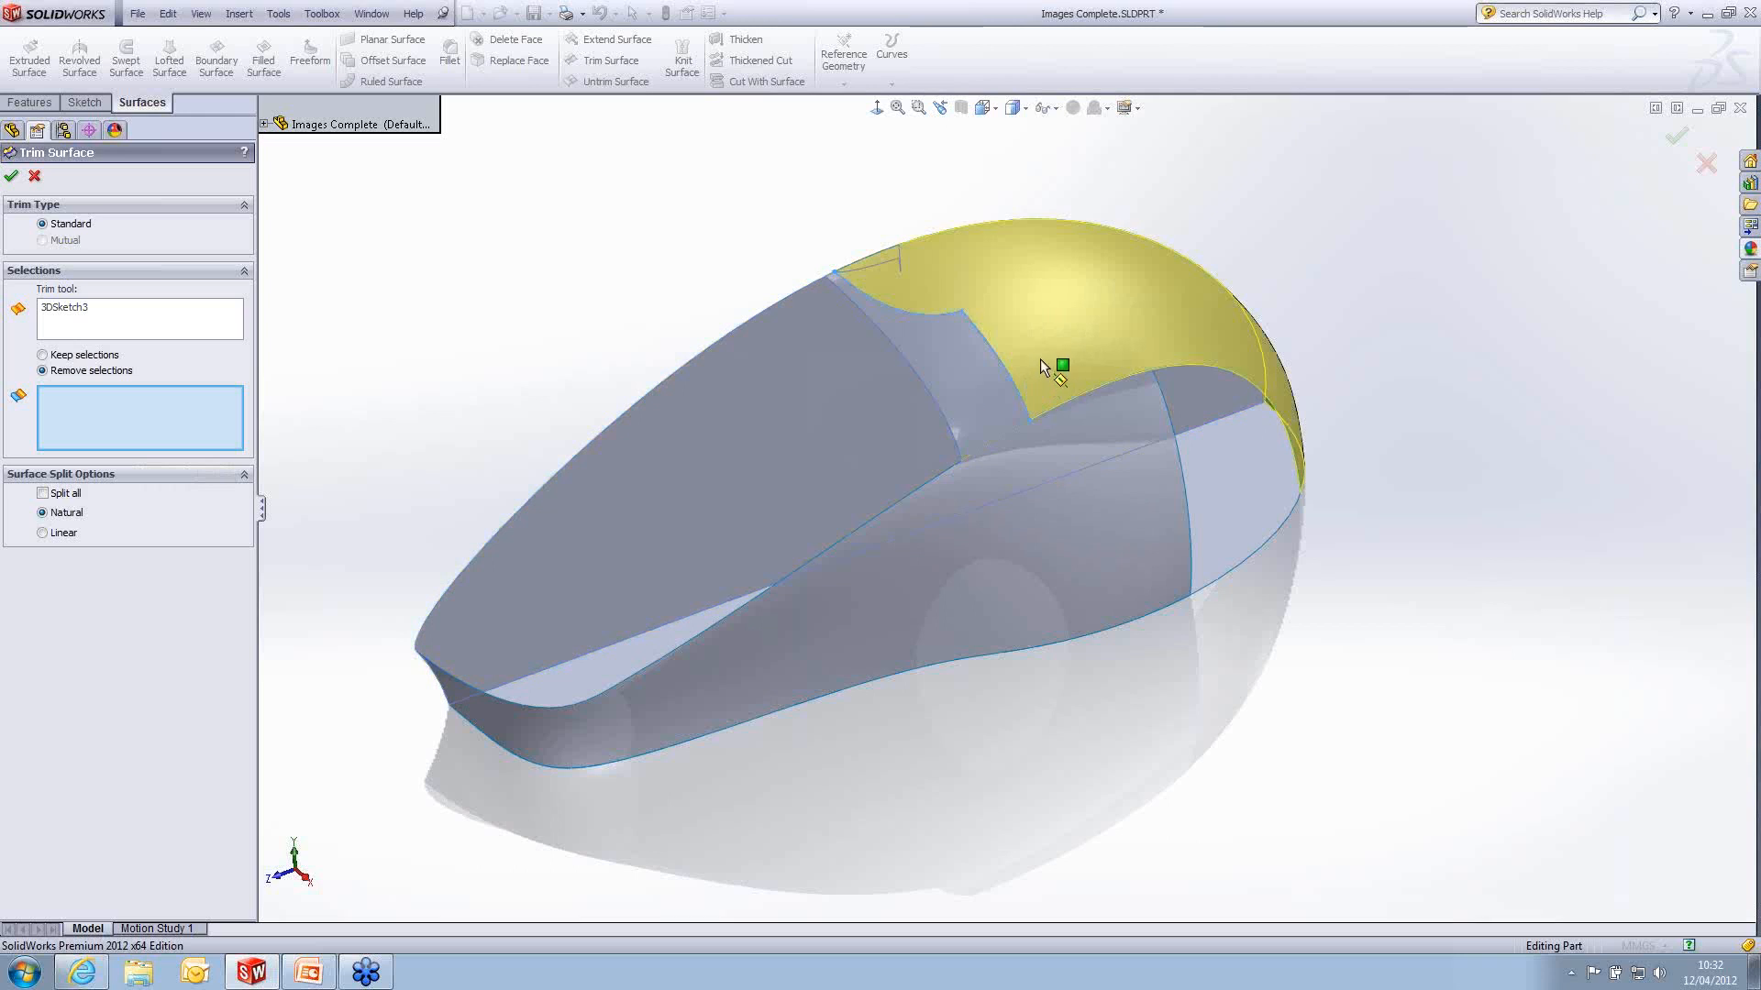
click(958, 389)
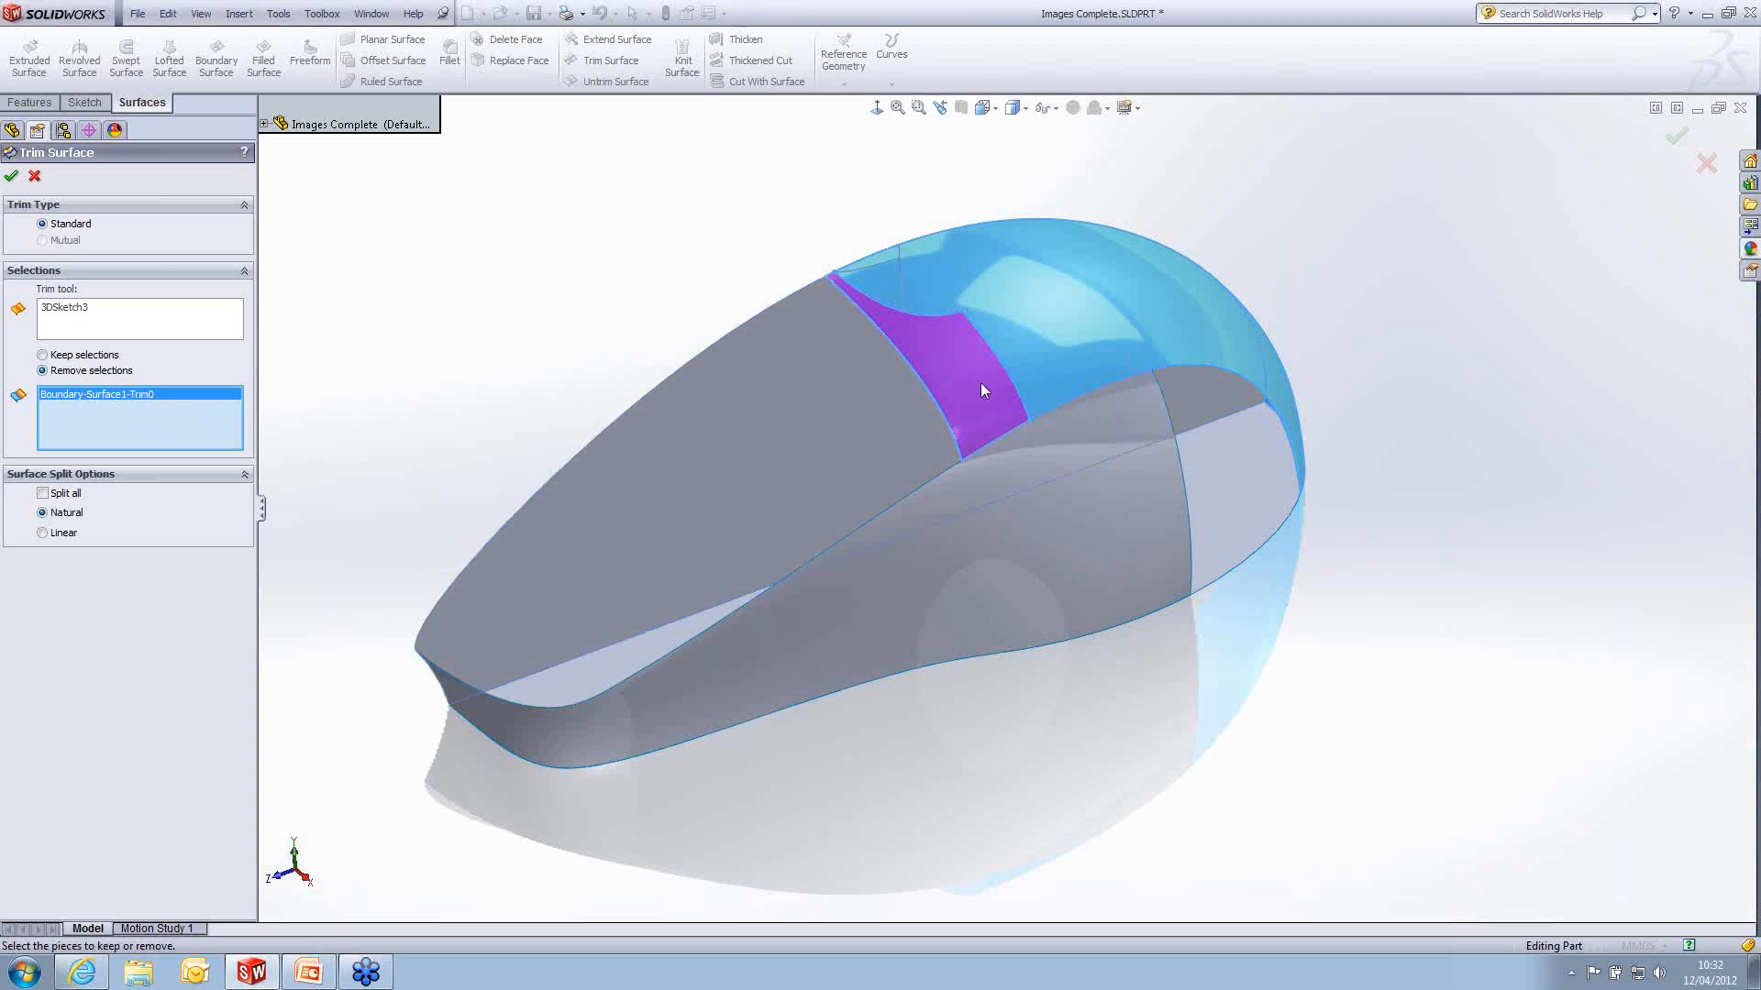
click(12, 178)
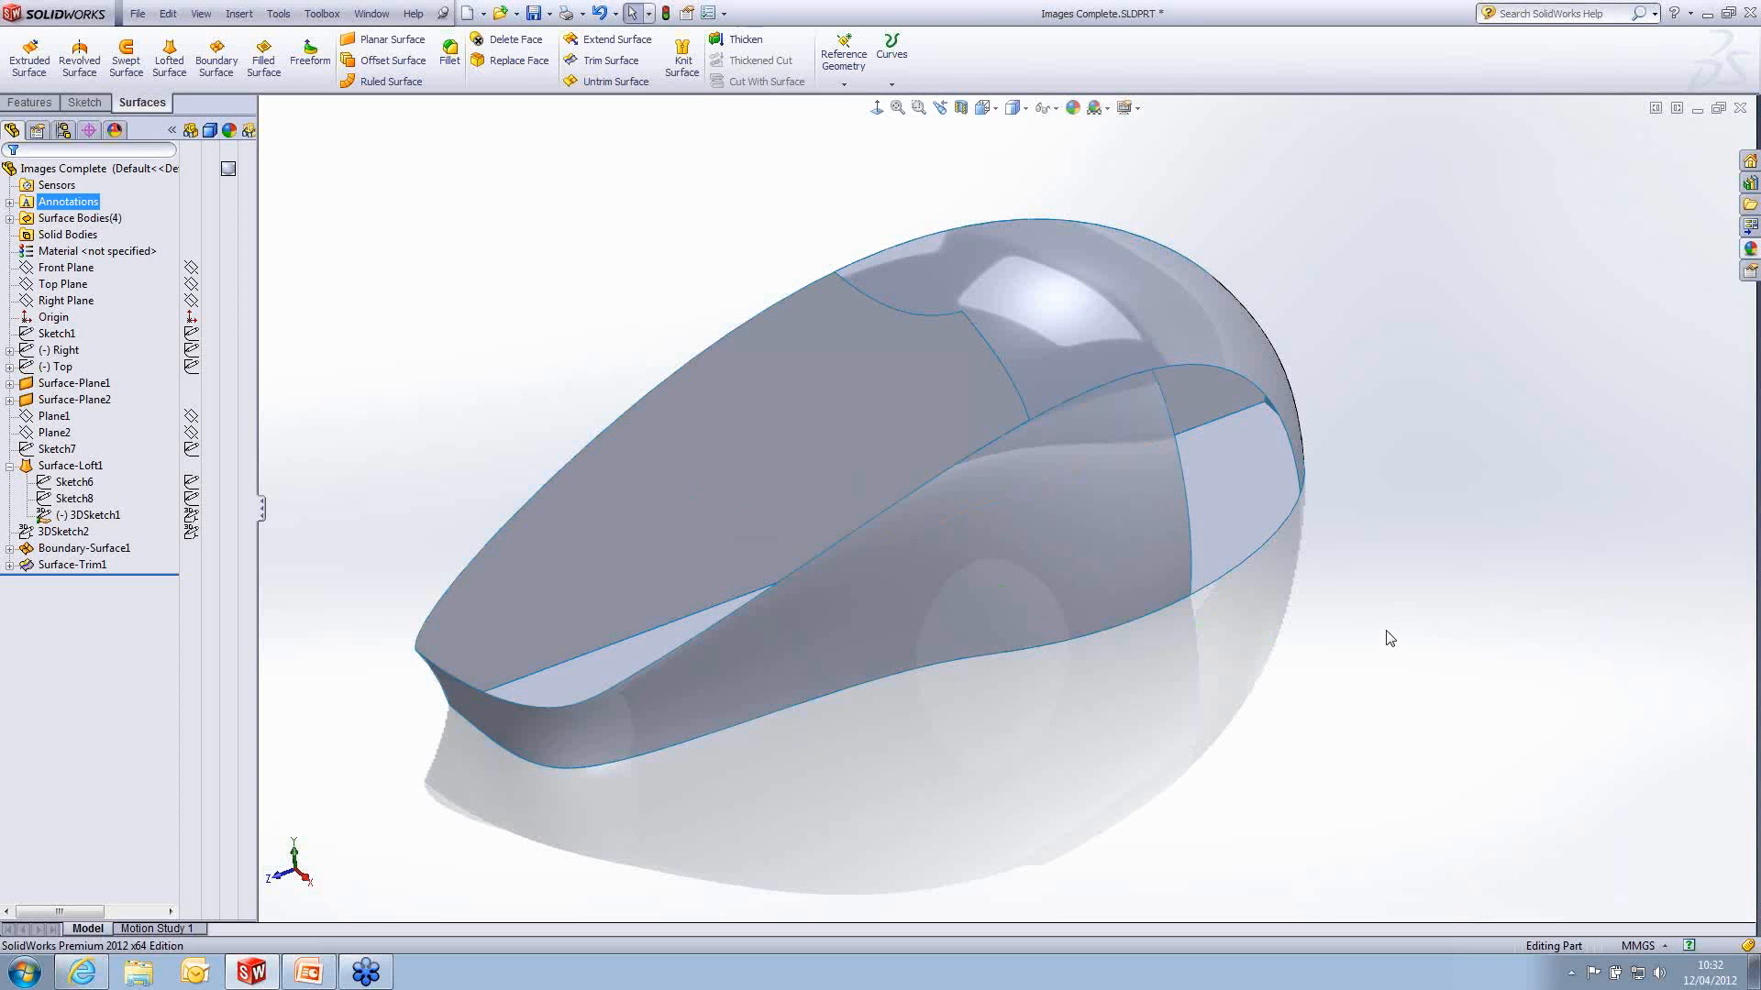
- Examine the open edges around the mouse's rear side, selecting the boundary surface's side edge, the loft's rear edge and the base edge
middle_drag(1390, 639, 1028, 614)
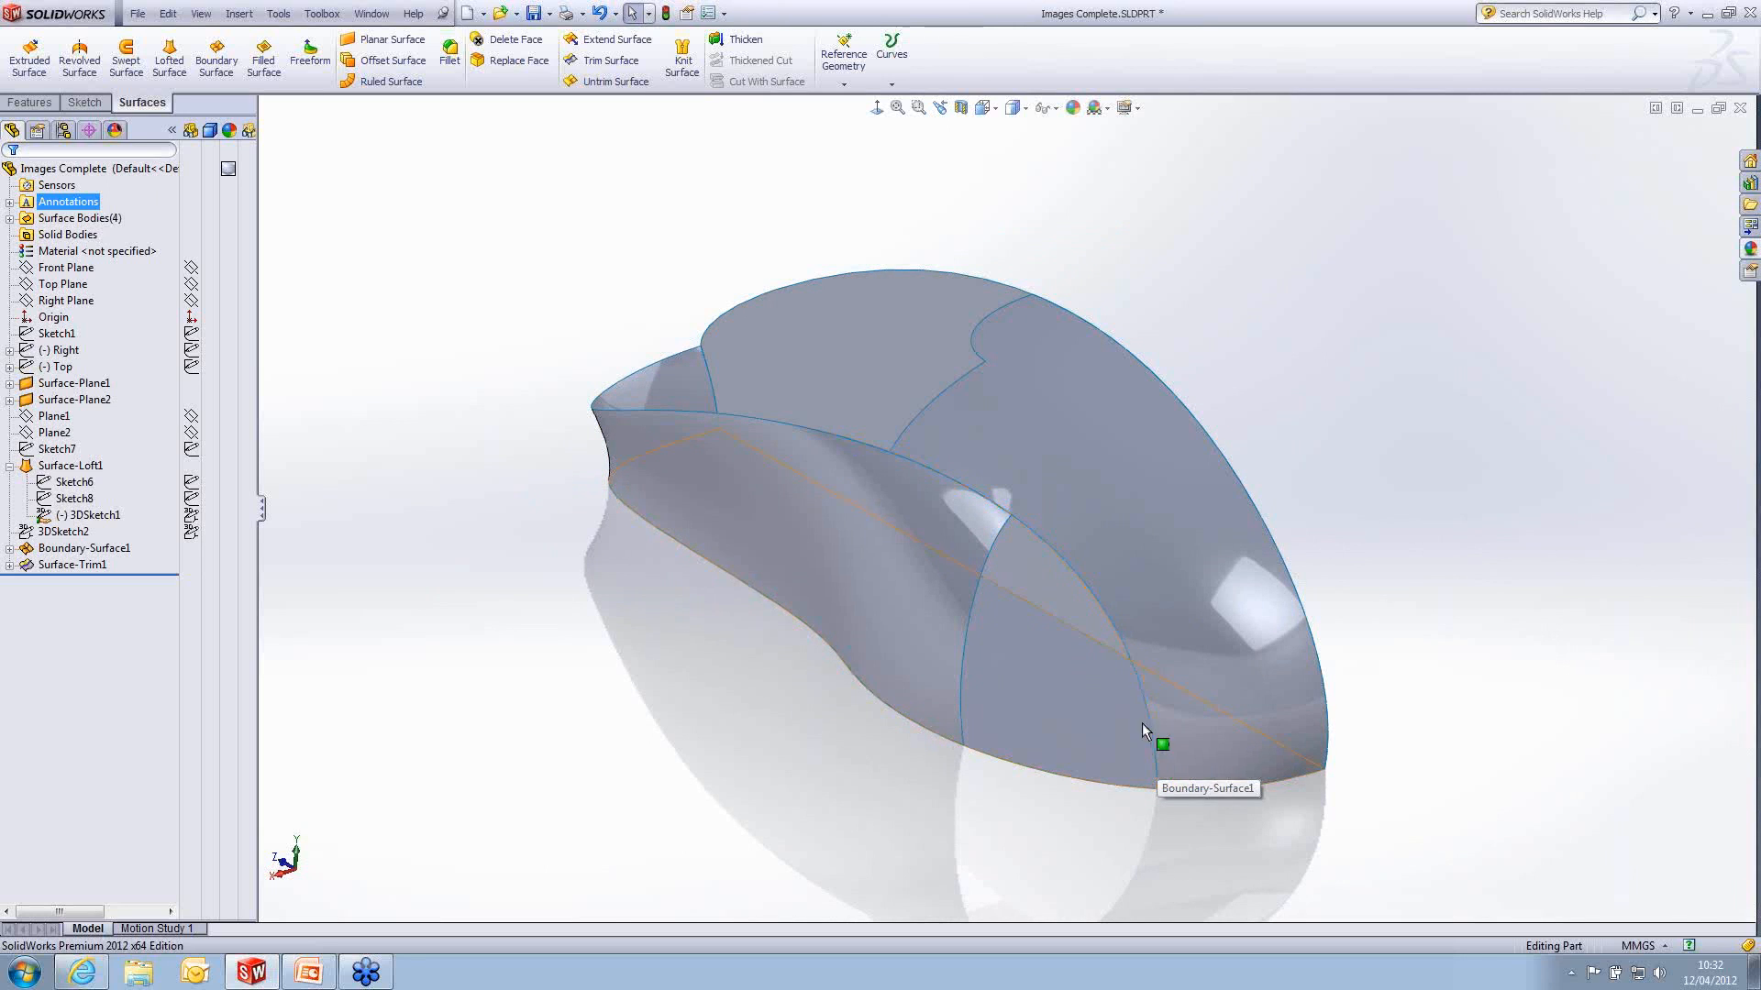
click(1115, 642)
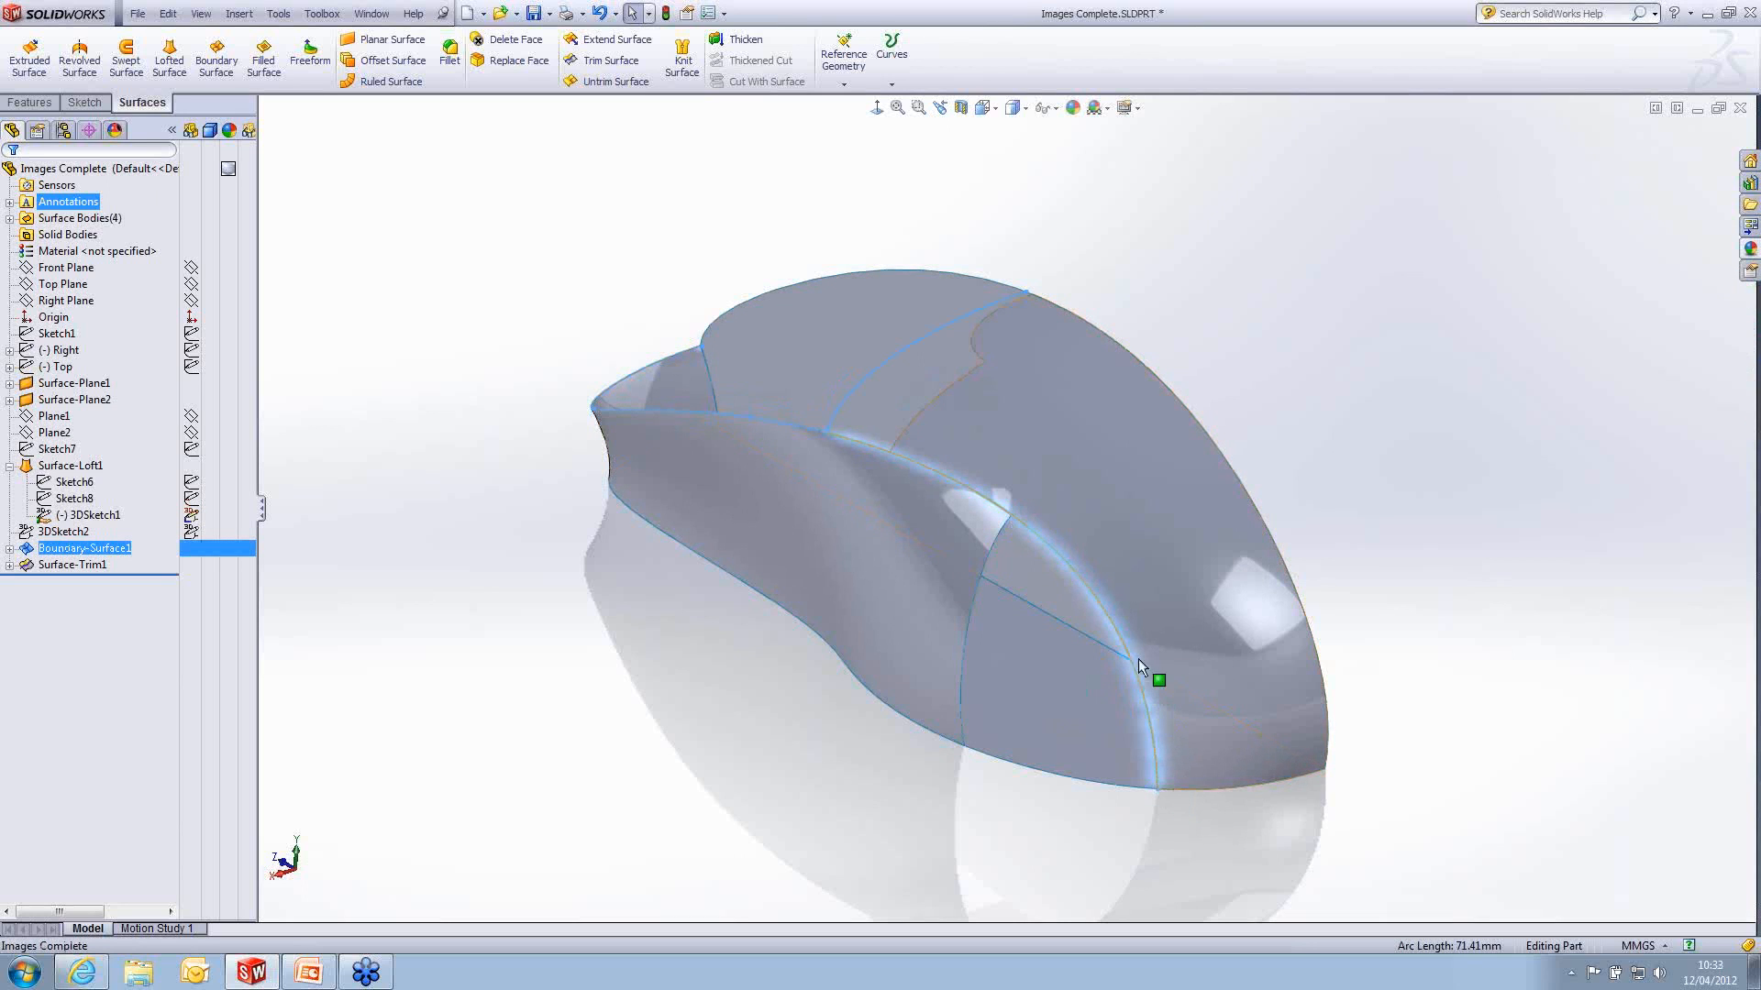
click(1009, 519)
click(1004, 764)
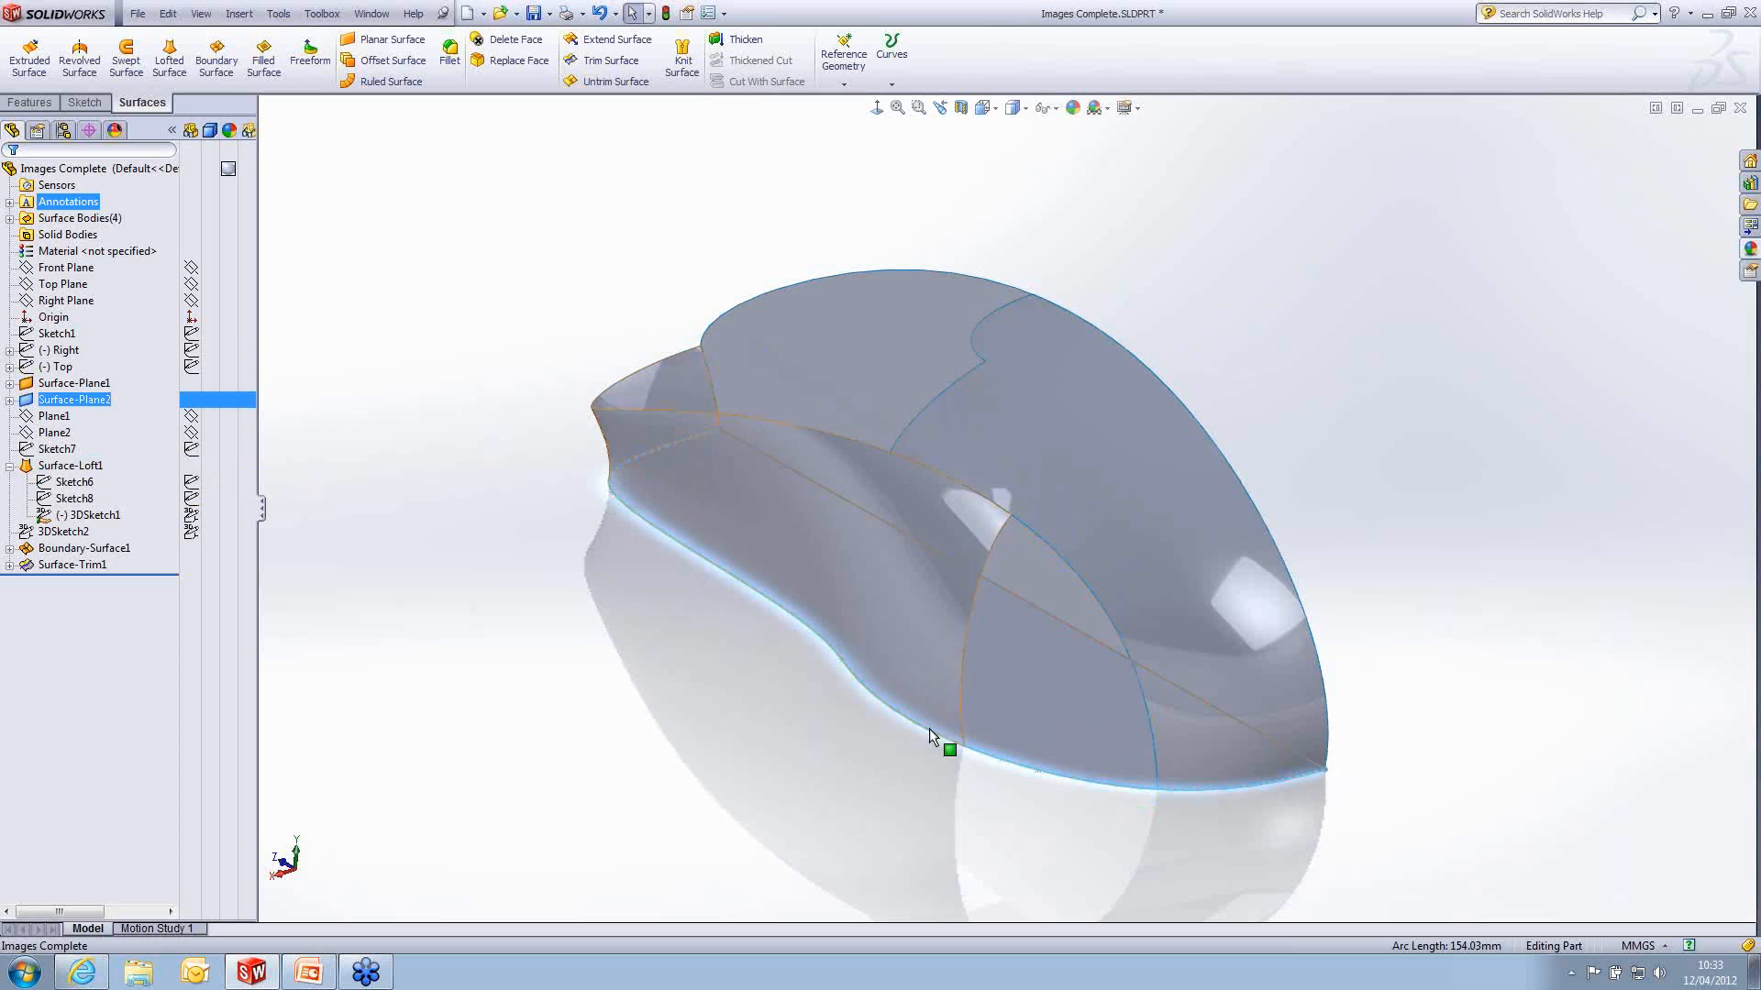
click(1303, 816)
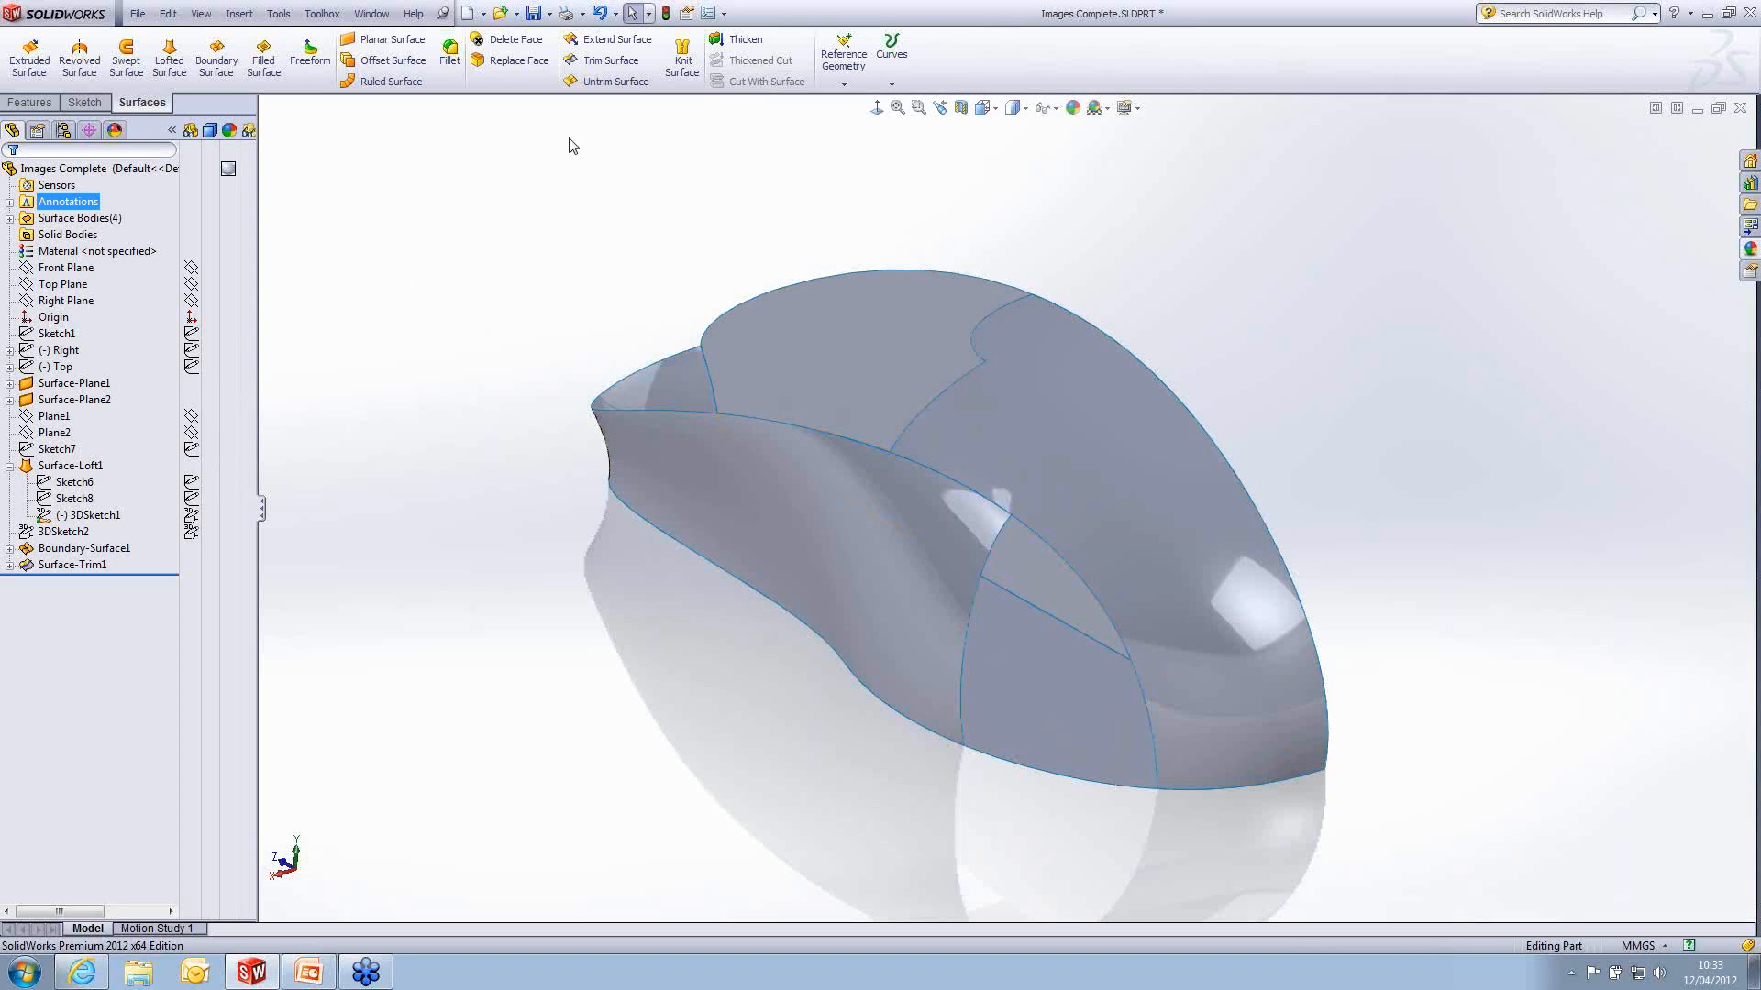
- Knit the trimmed top surface, side loft and two planar surfaces into one body, closing the gap between them
click(9, 218)
click(90, 284)
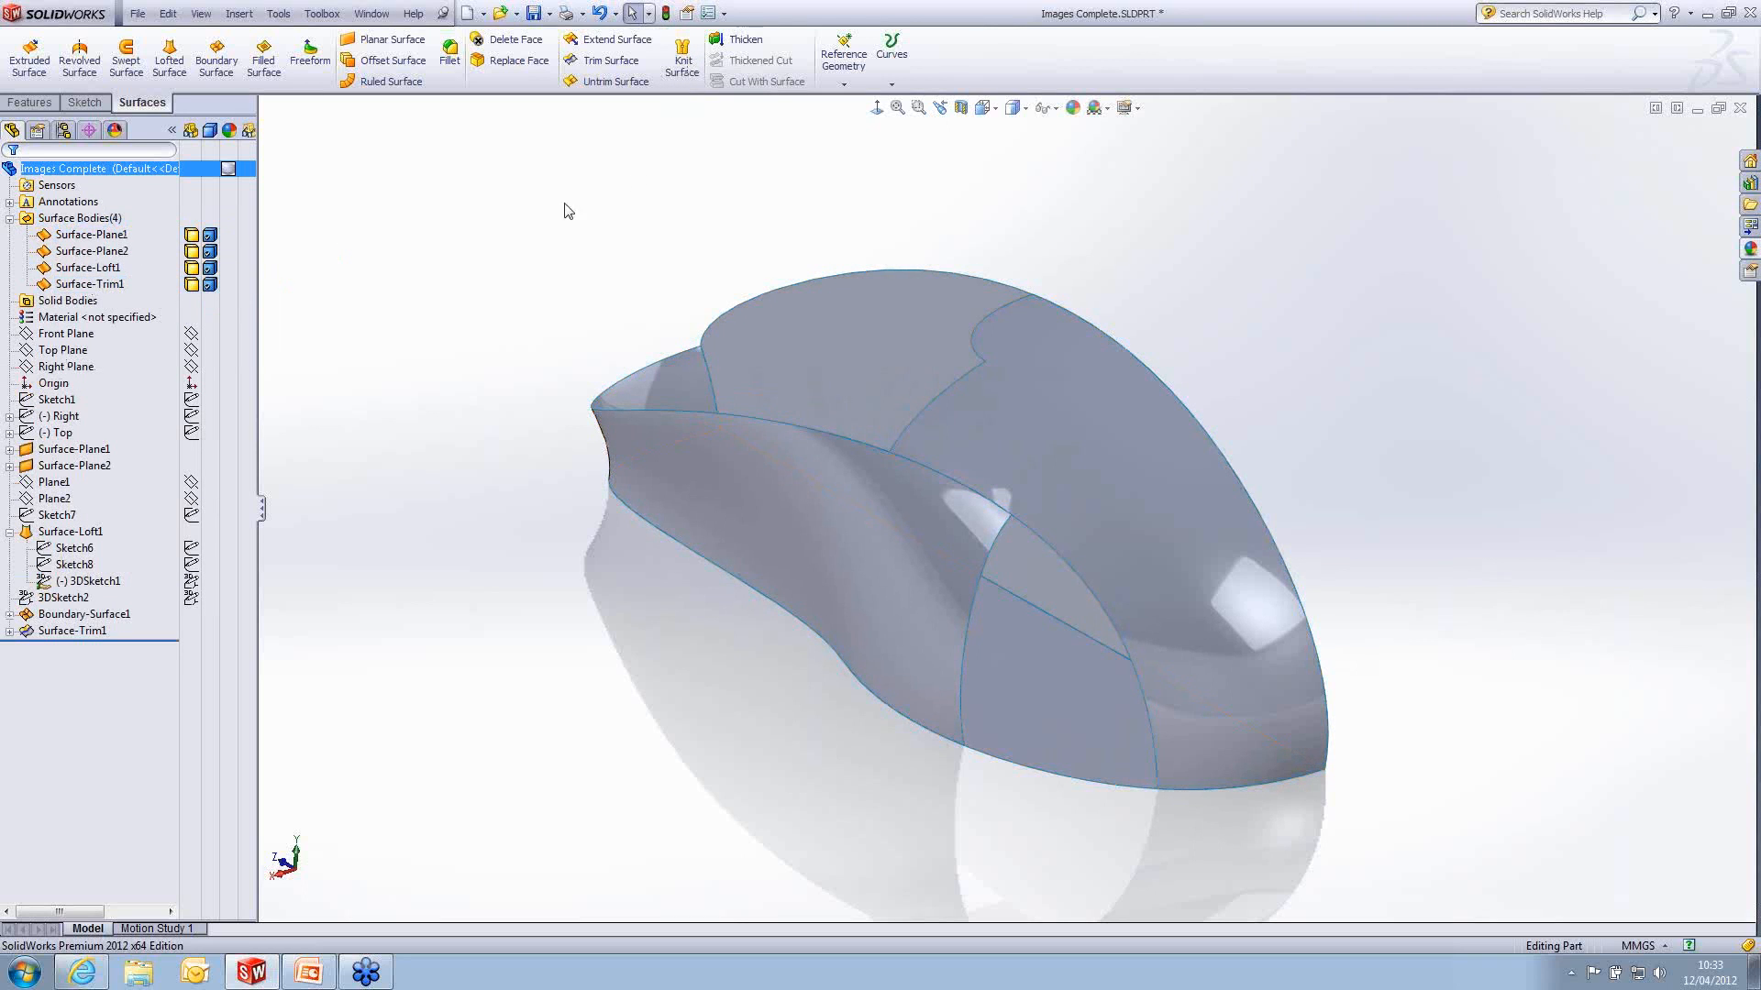
click(683, 63)
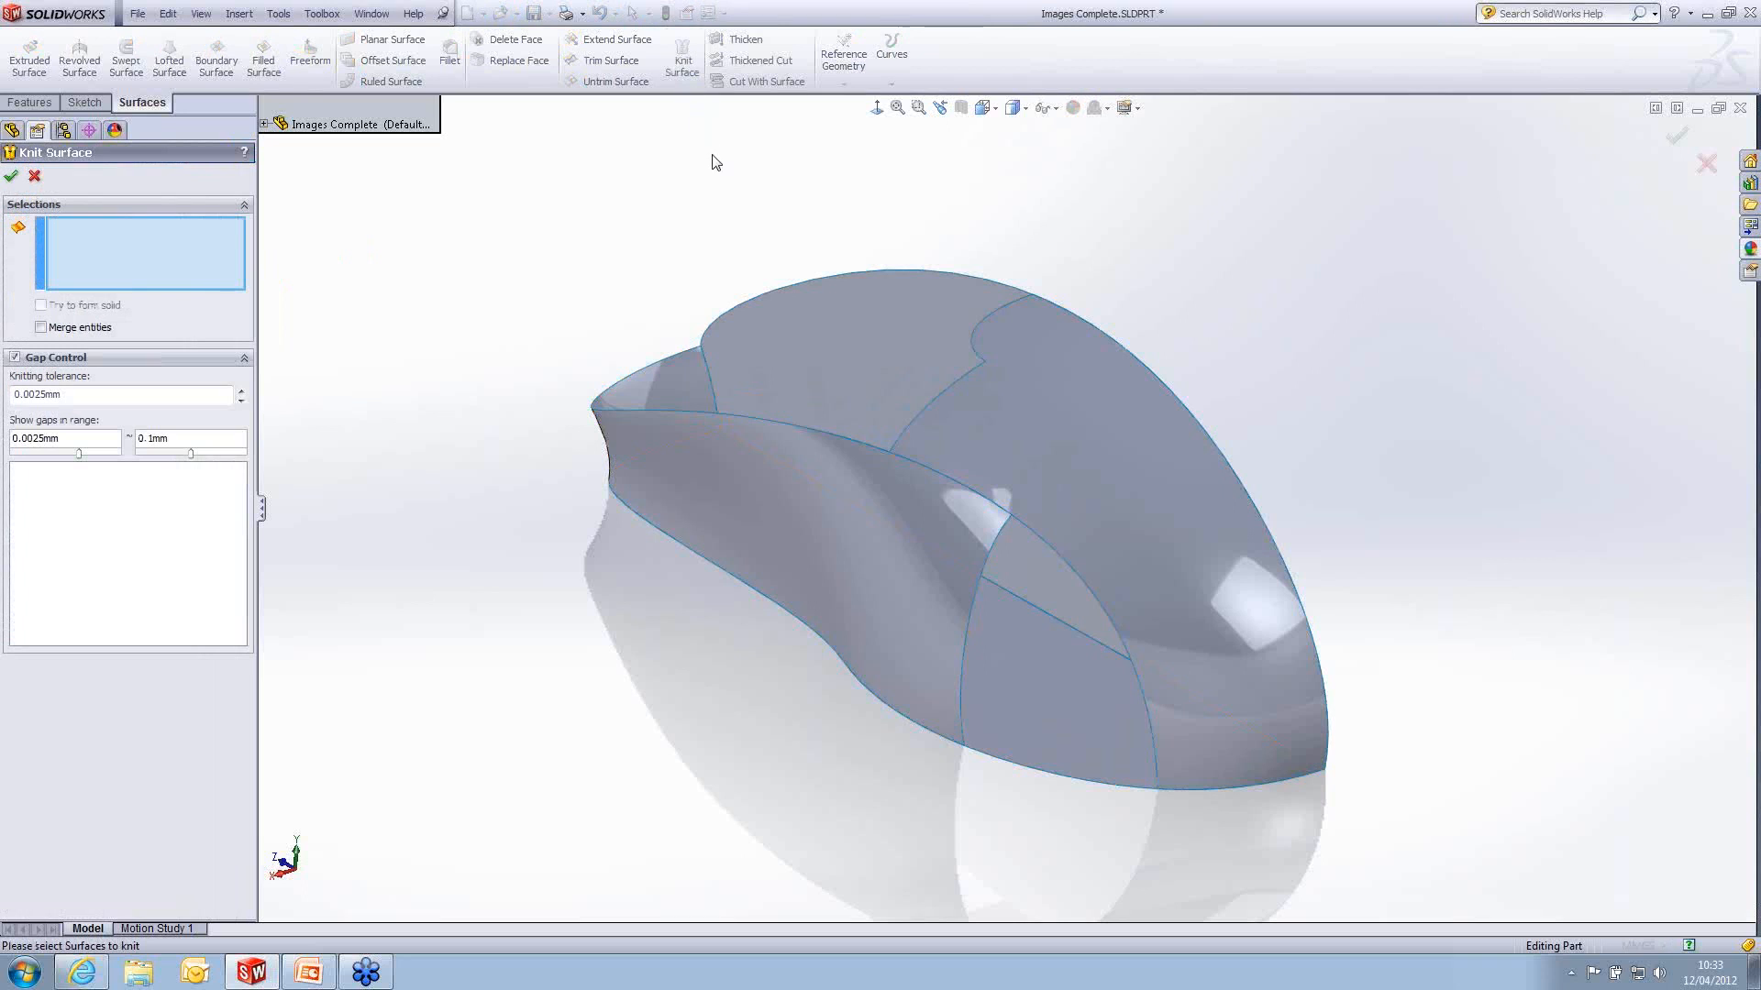
click(1130, 450)
click(933, 552)
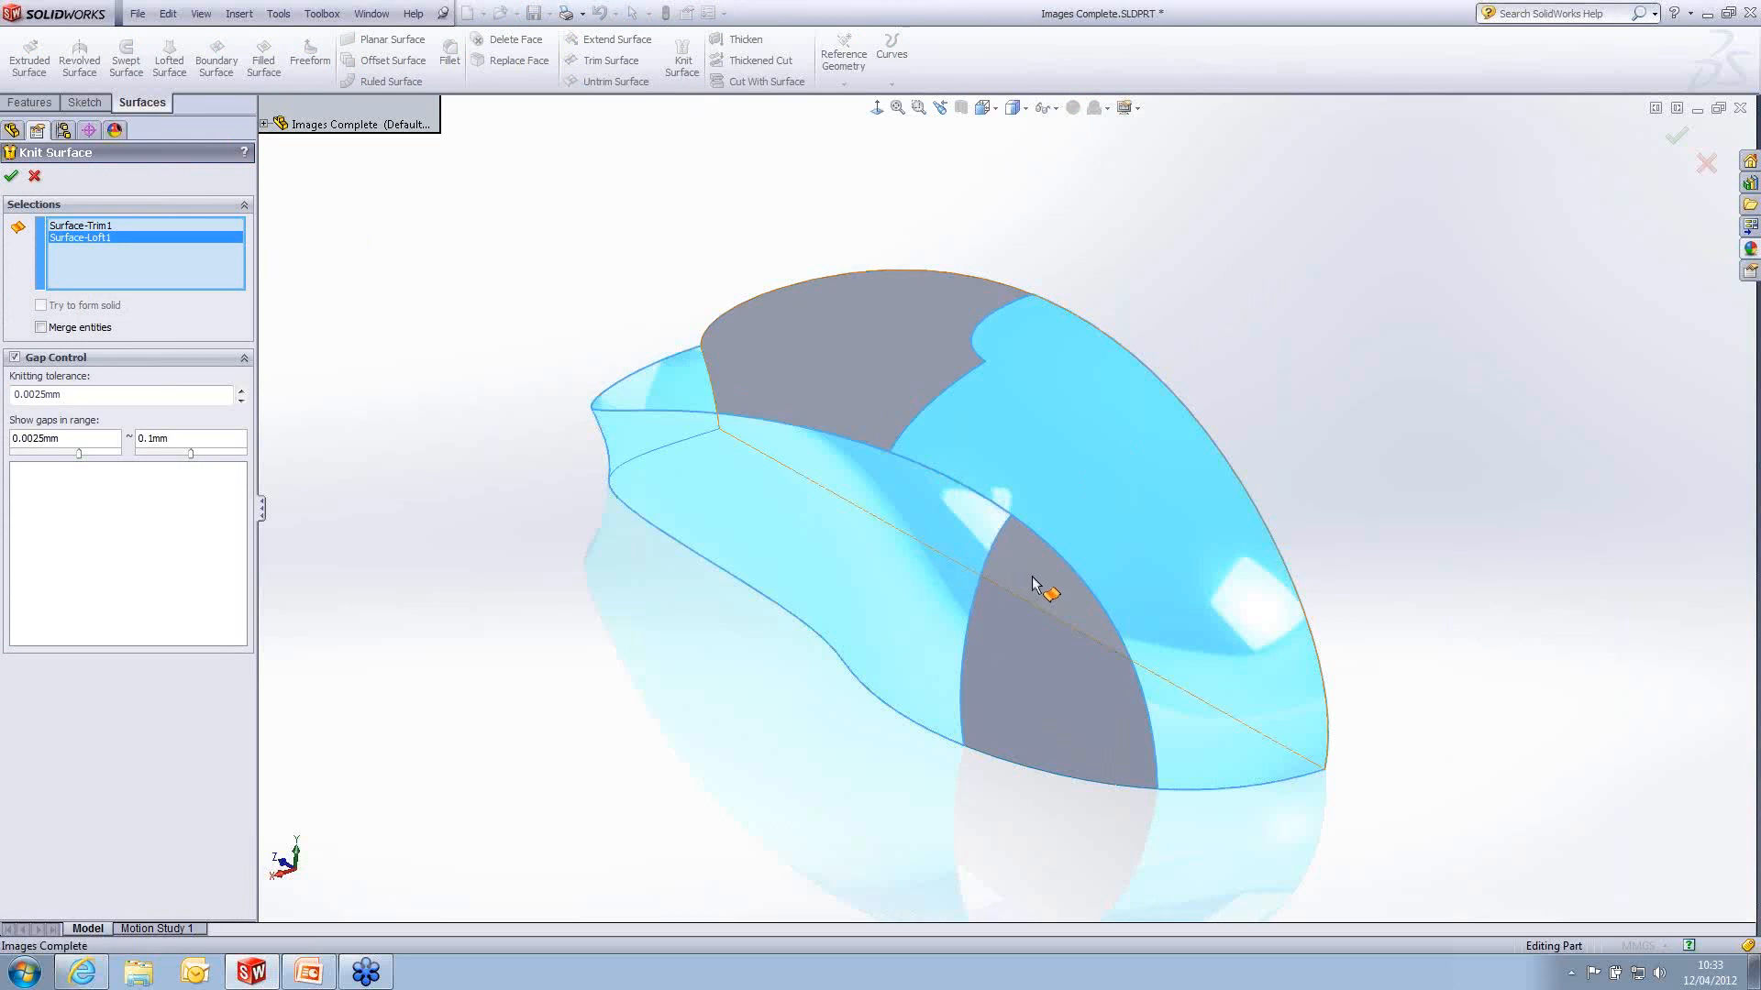
click(1031, 578)
click(1030, 648)
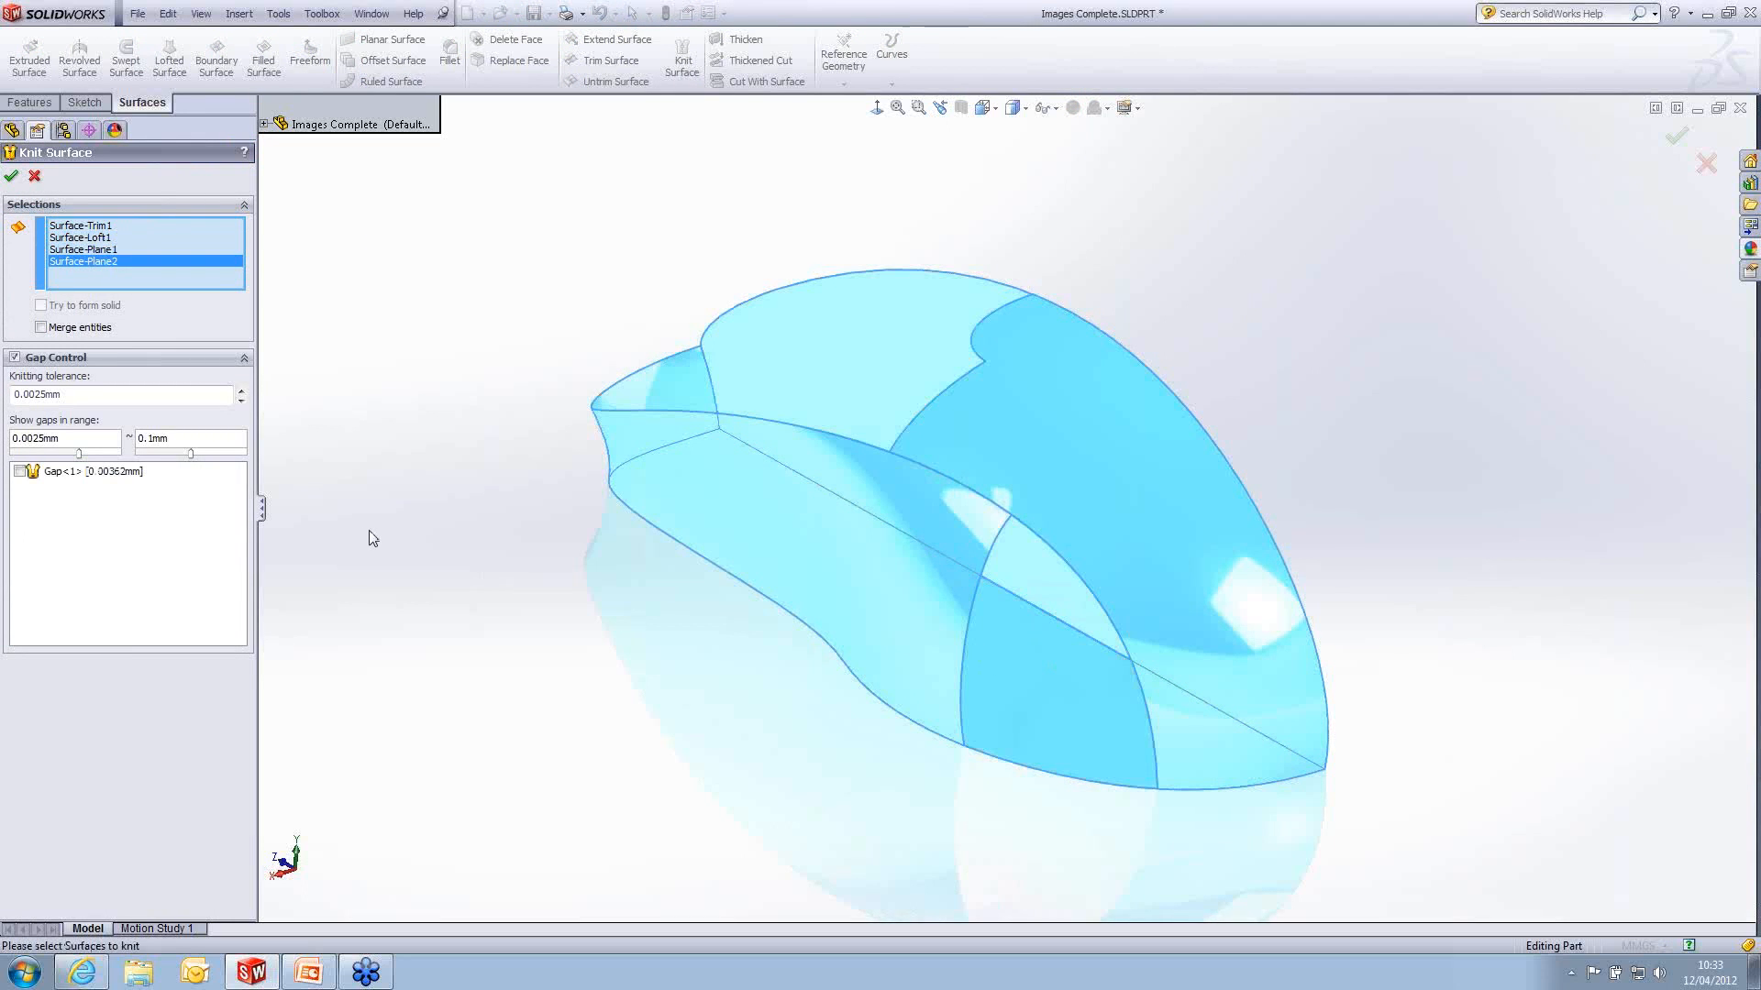
click(19, 472)
click(11, 175)
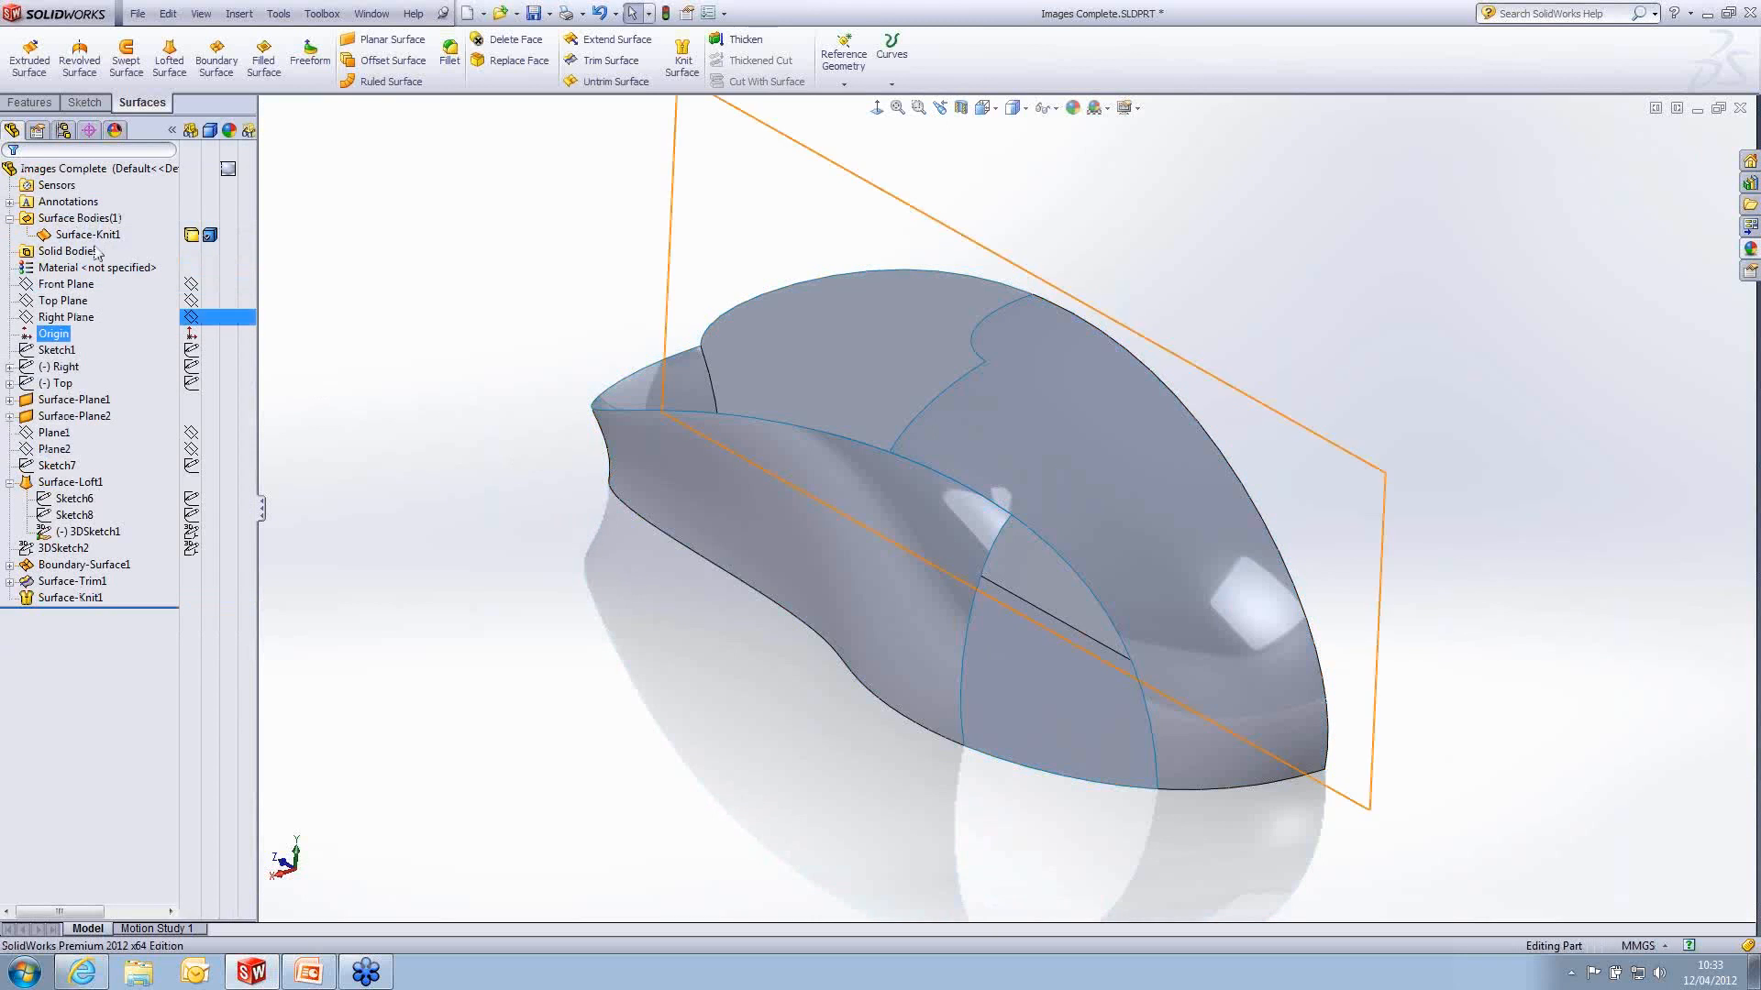
- Examine the knitted surface body and the three edges around the open rear side: top surface edge, loft edge and base edge
click(81, 218)
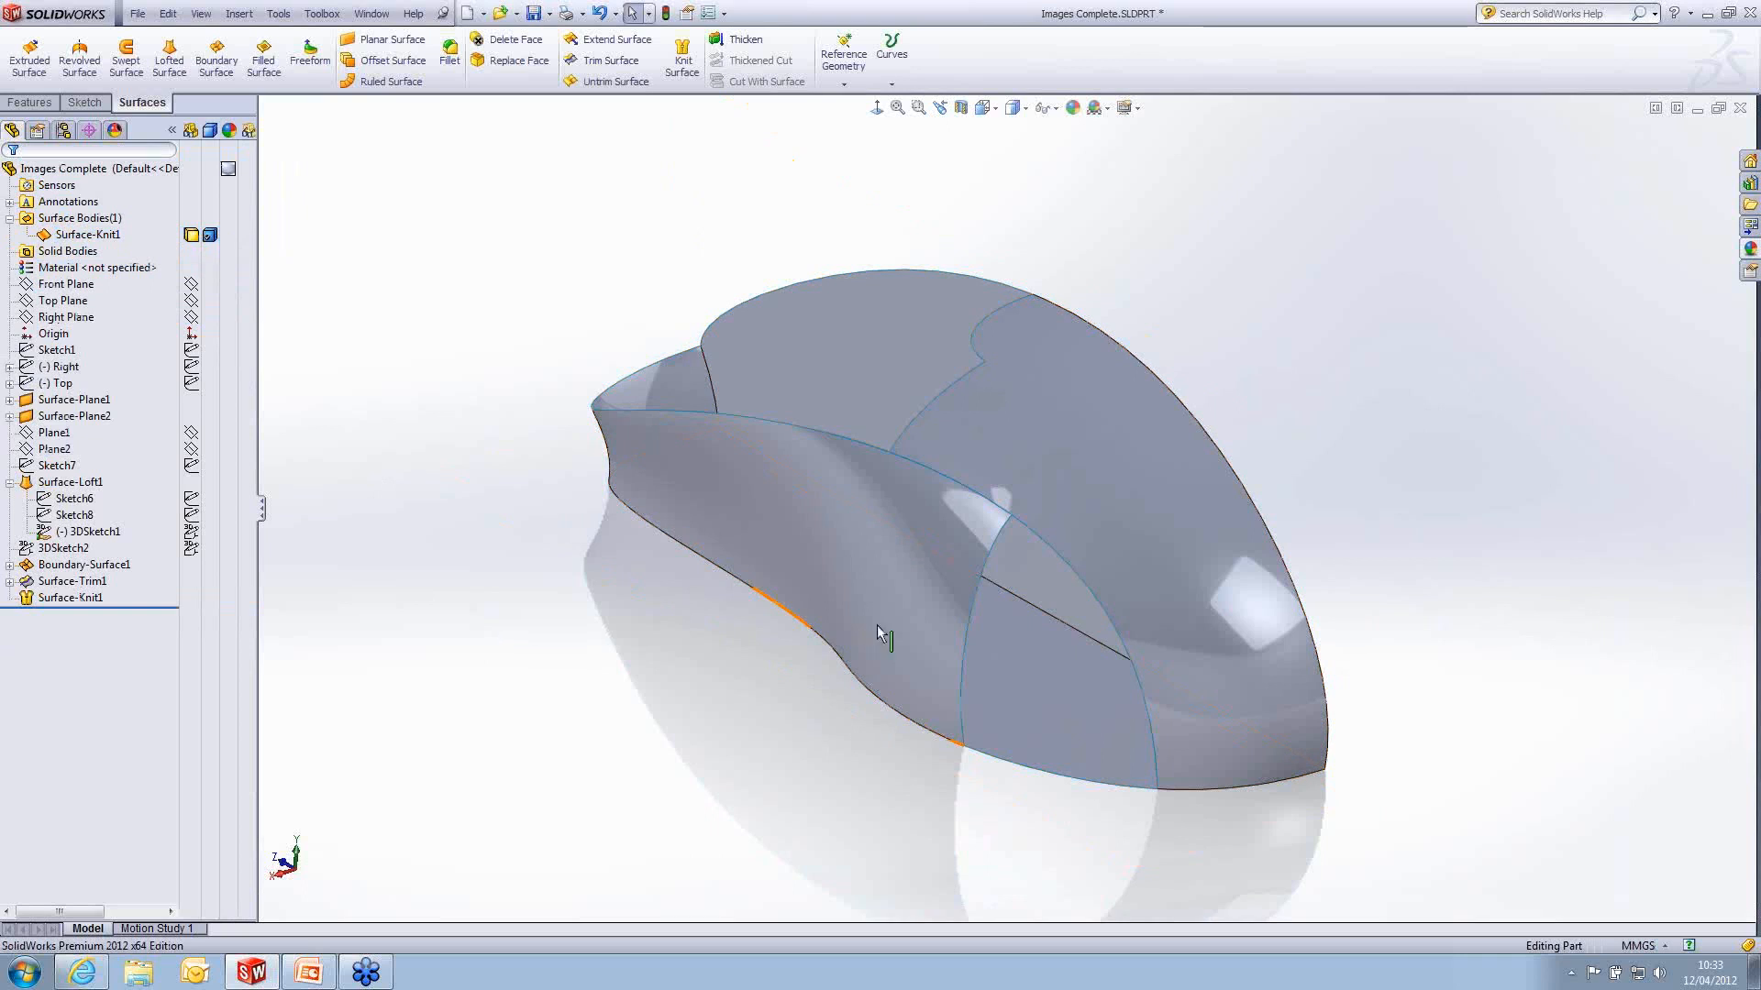
click(1051, 550)
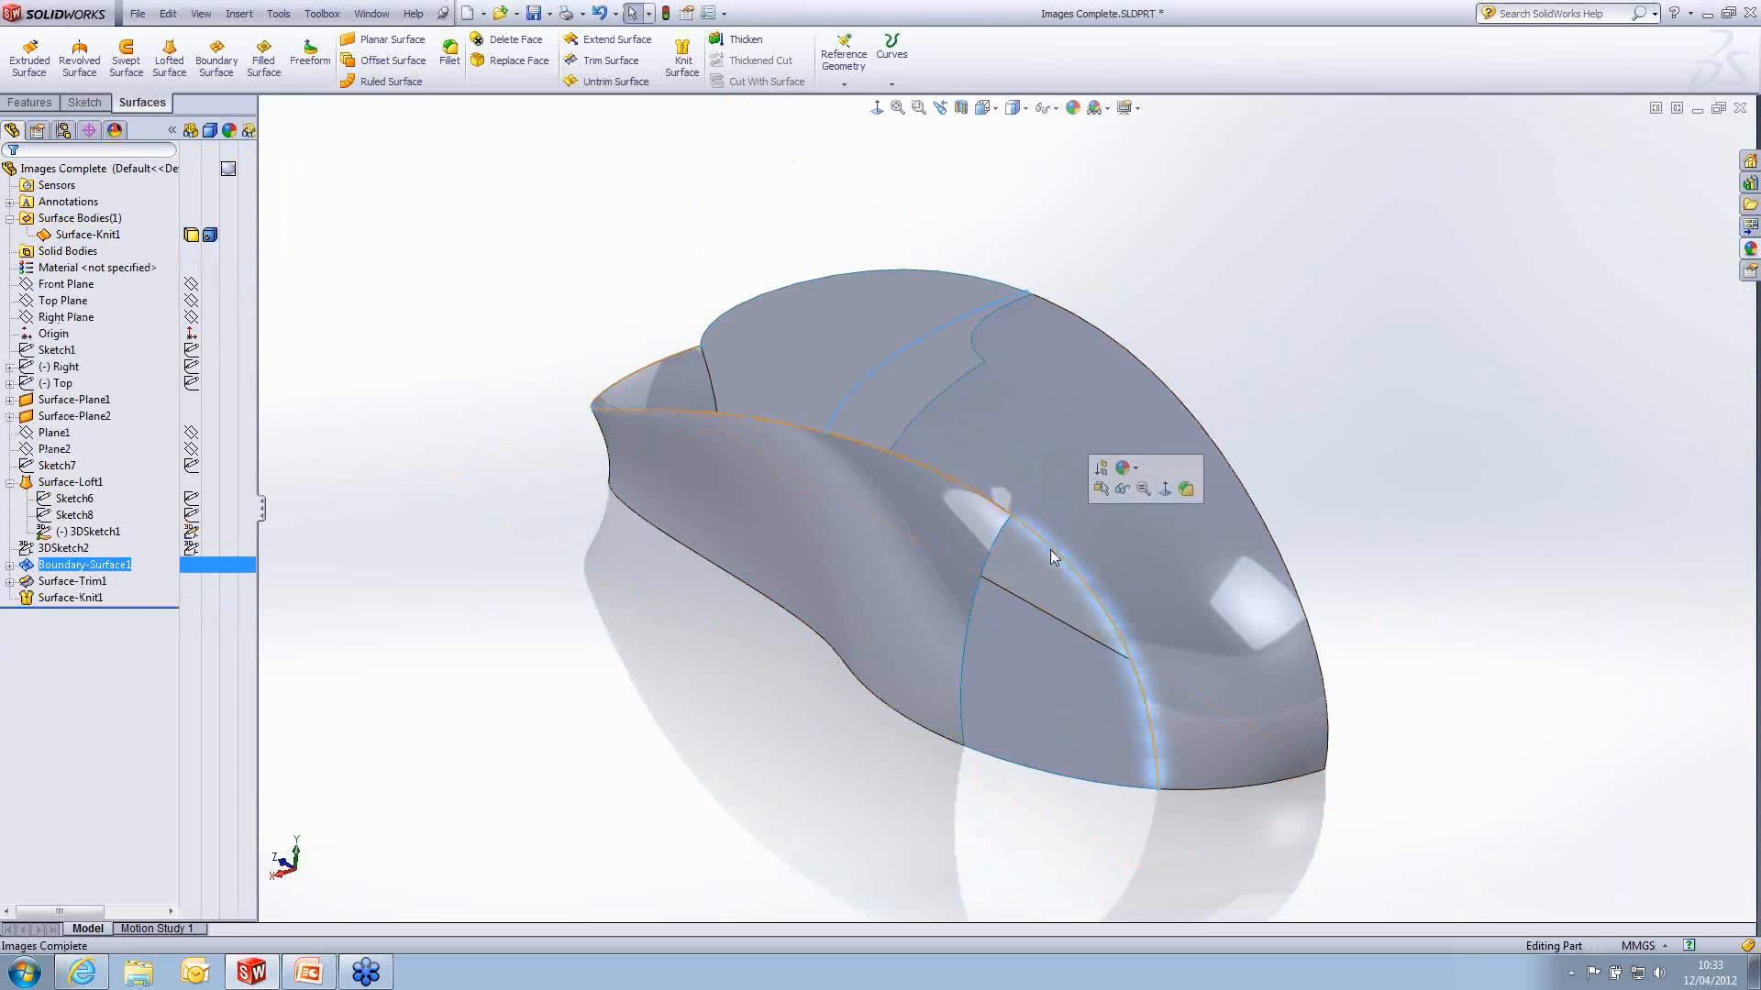
click(959, 684)
click(963, 690)
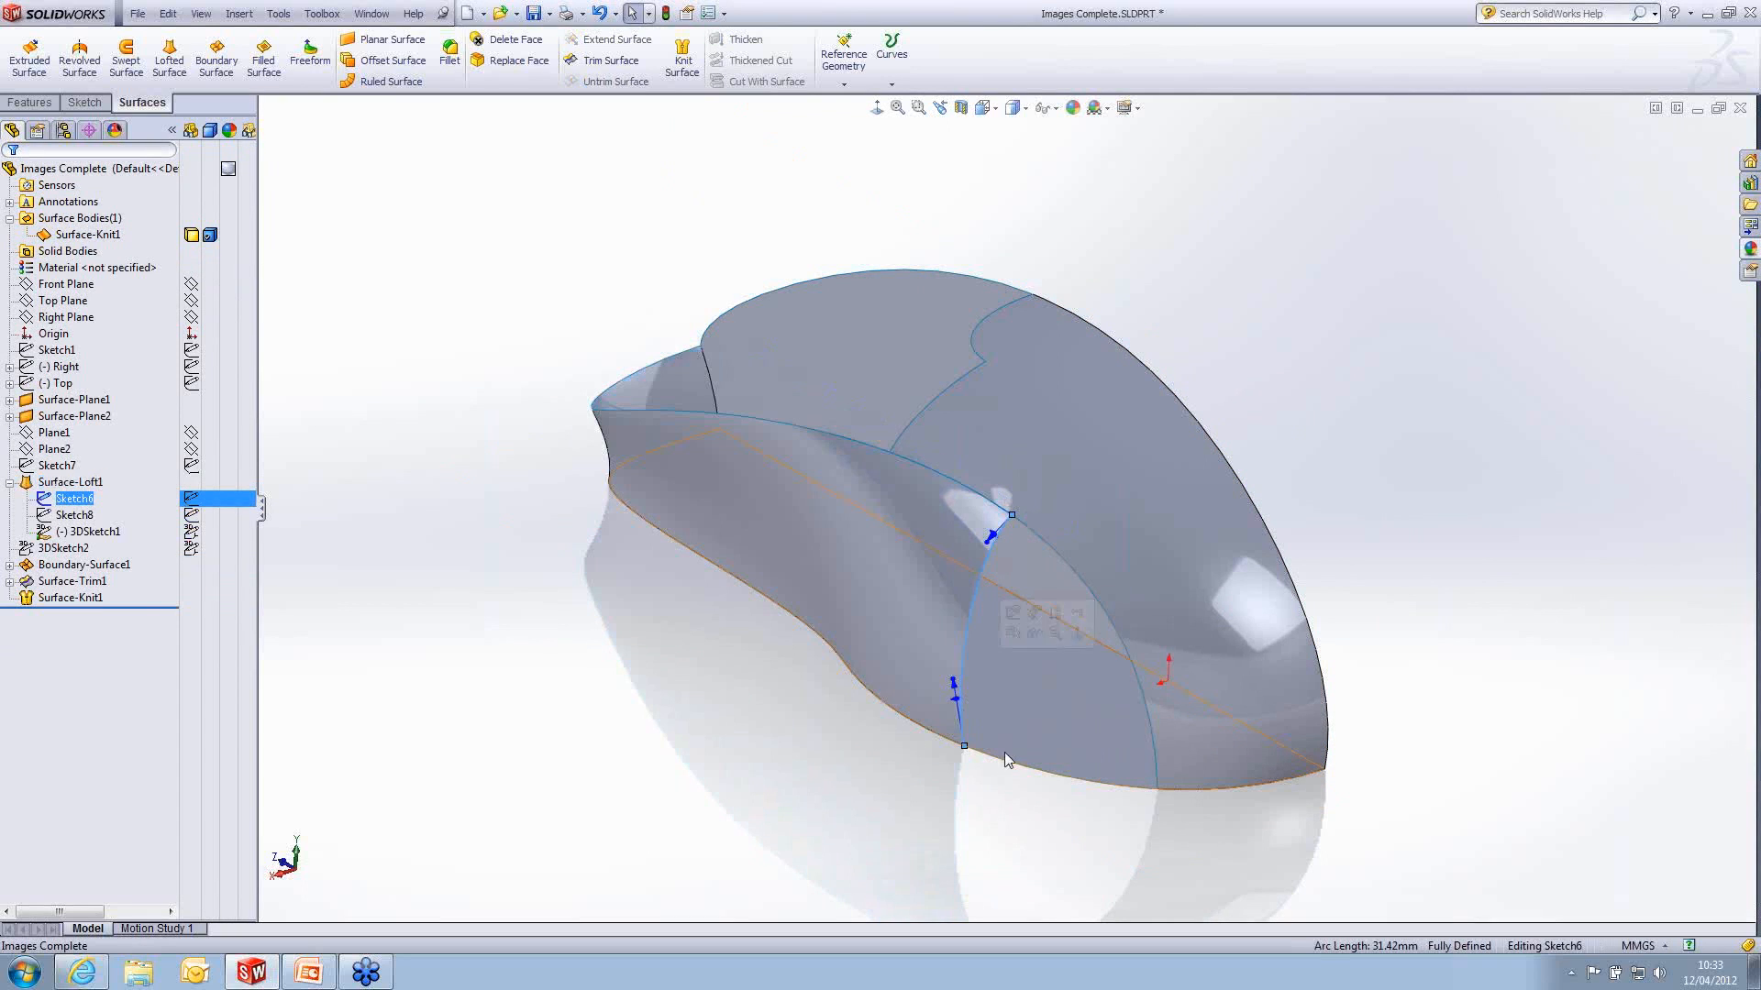
click(1064, 781)
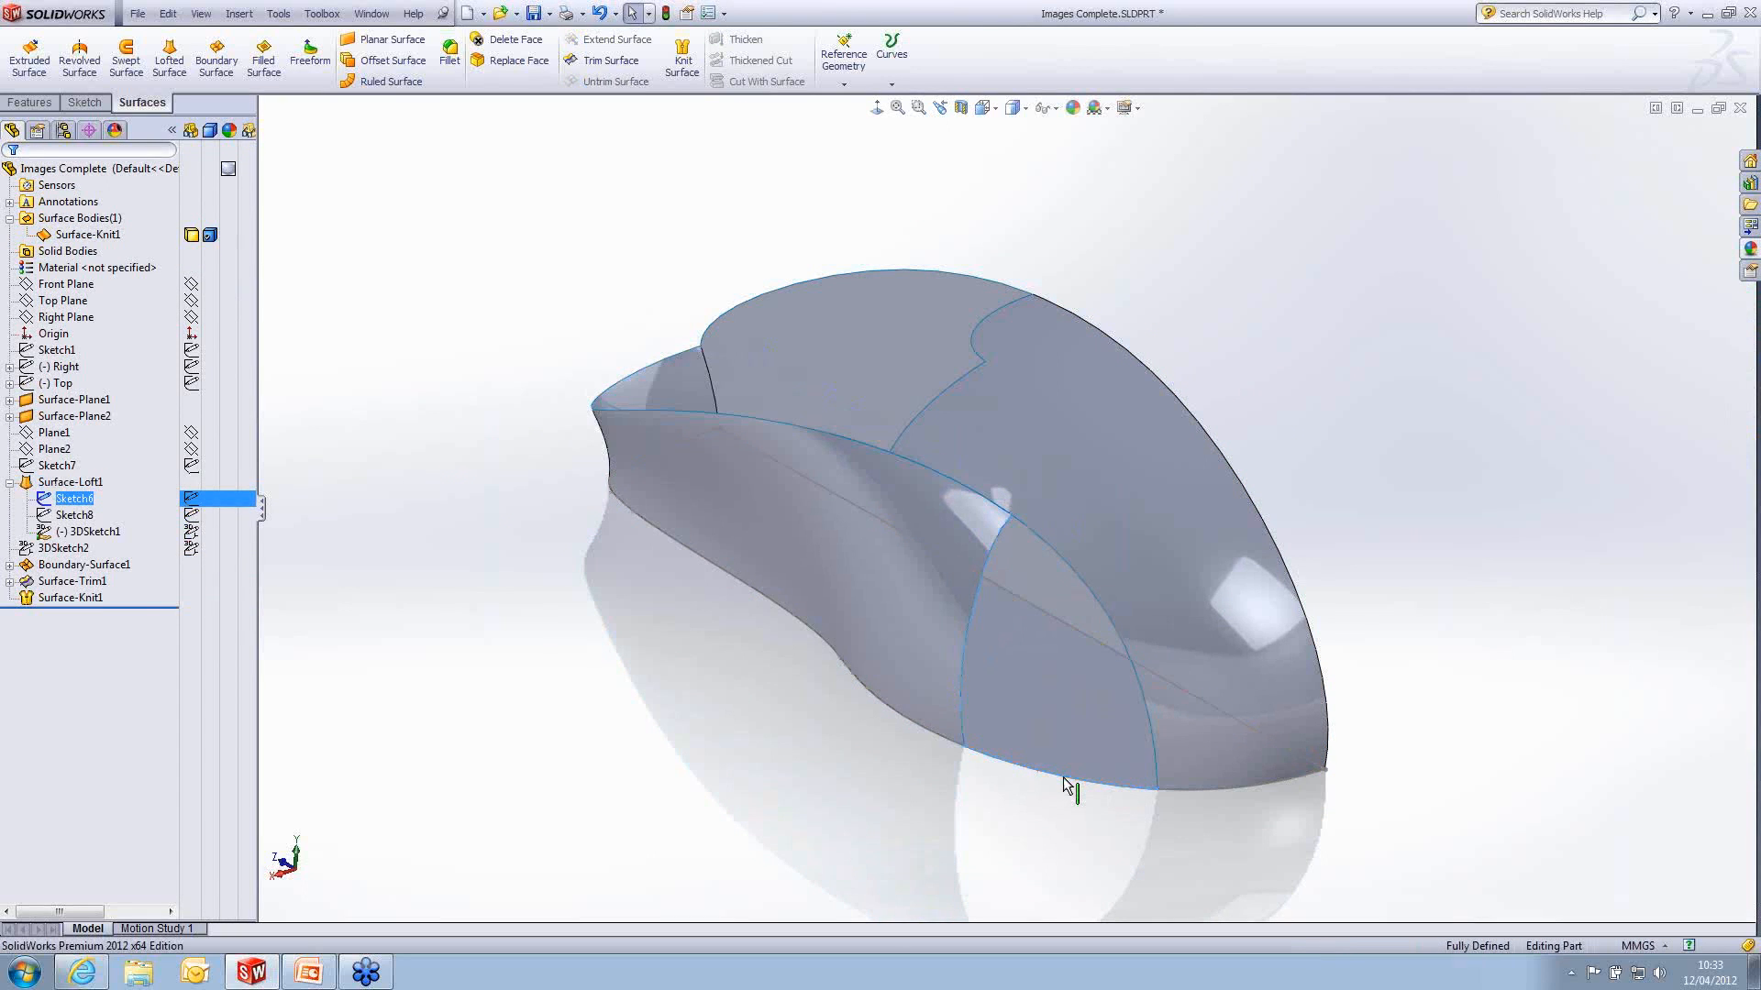
click(987, 860)
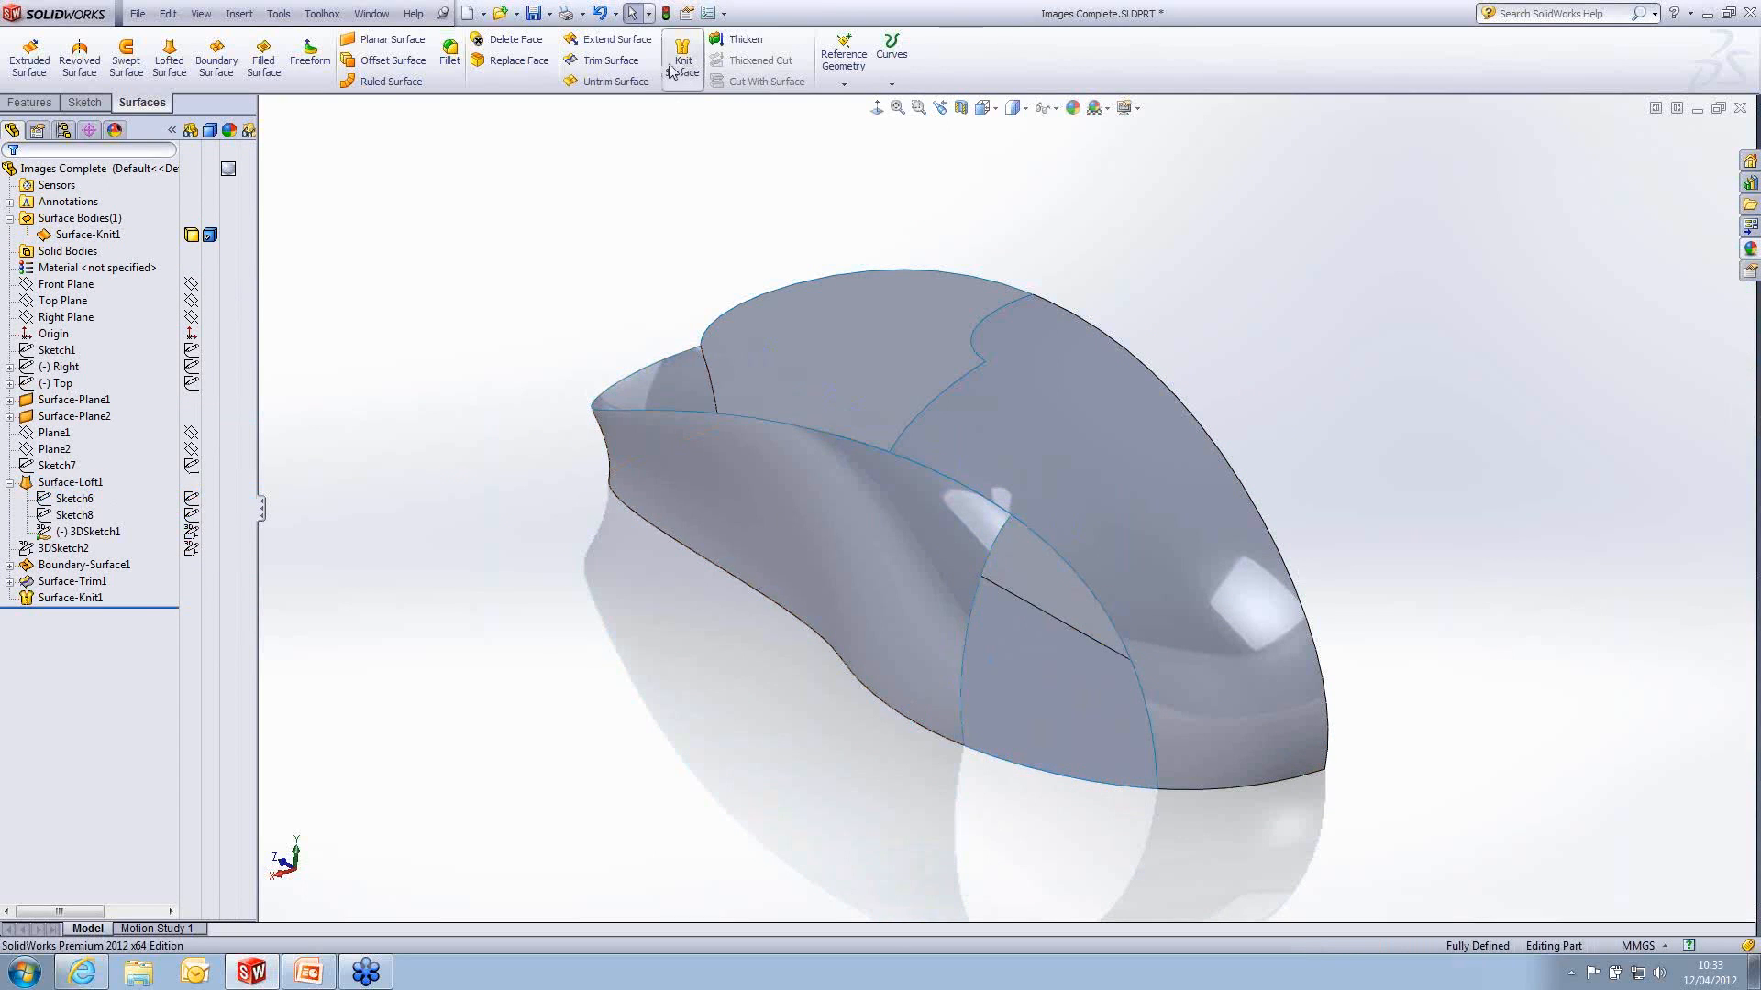
- Start a Filled Surface with the three edges around the rear side opening as its patch boundary
click(264, 61)
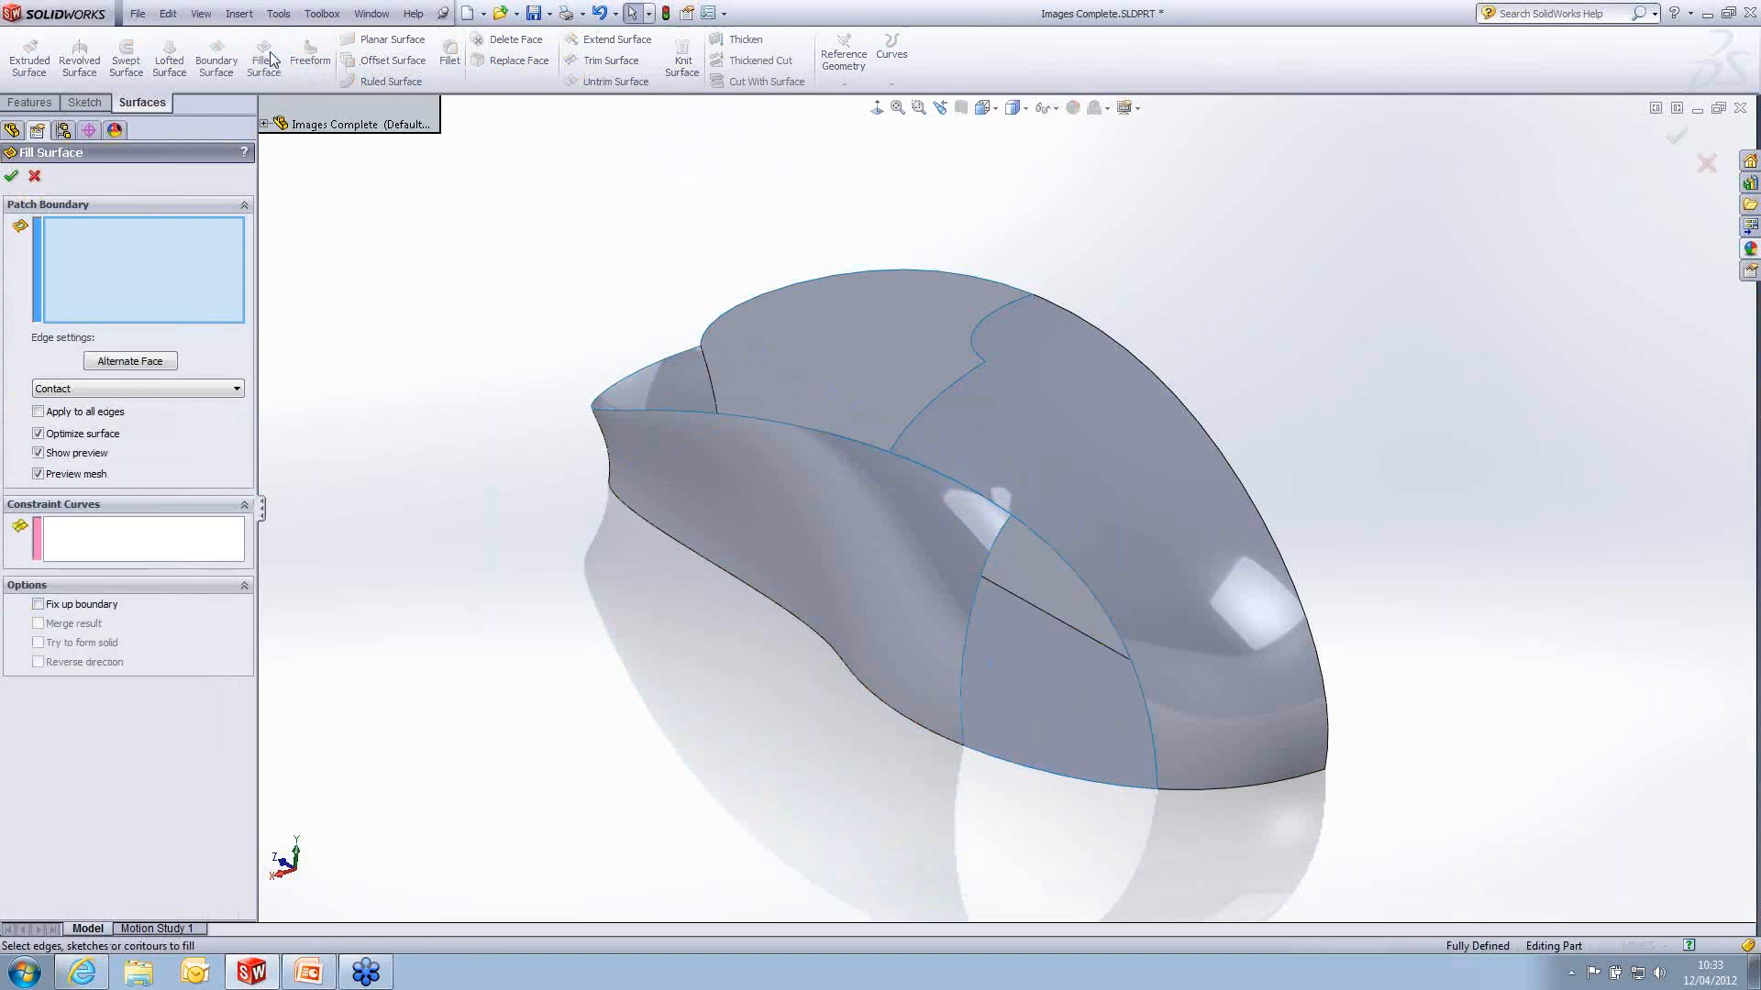
click(1139, 680)
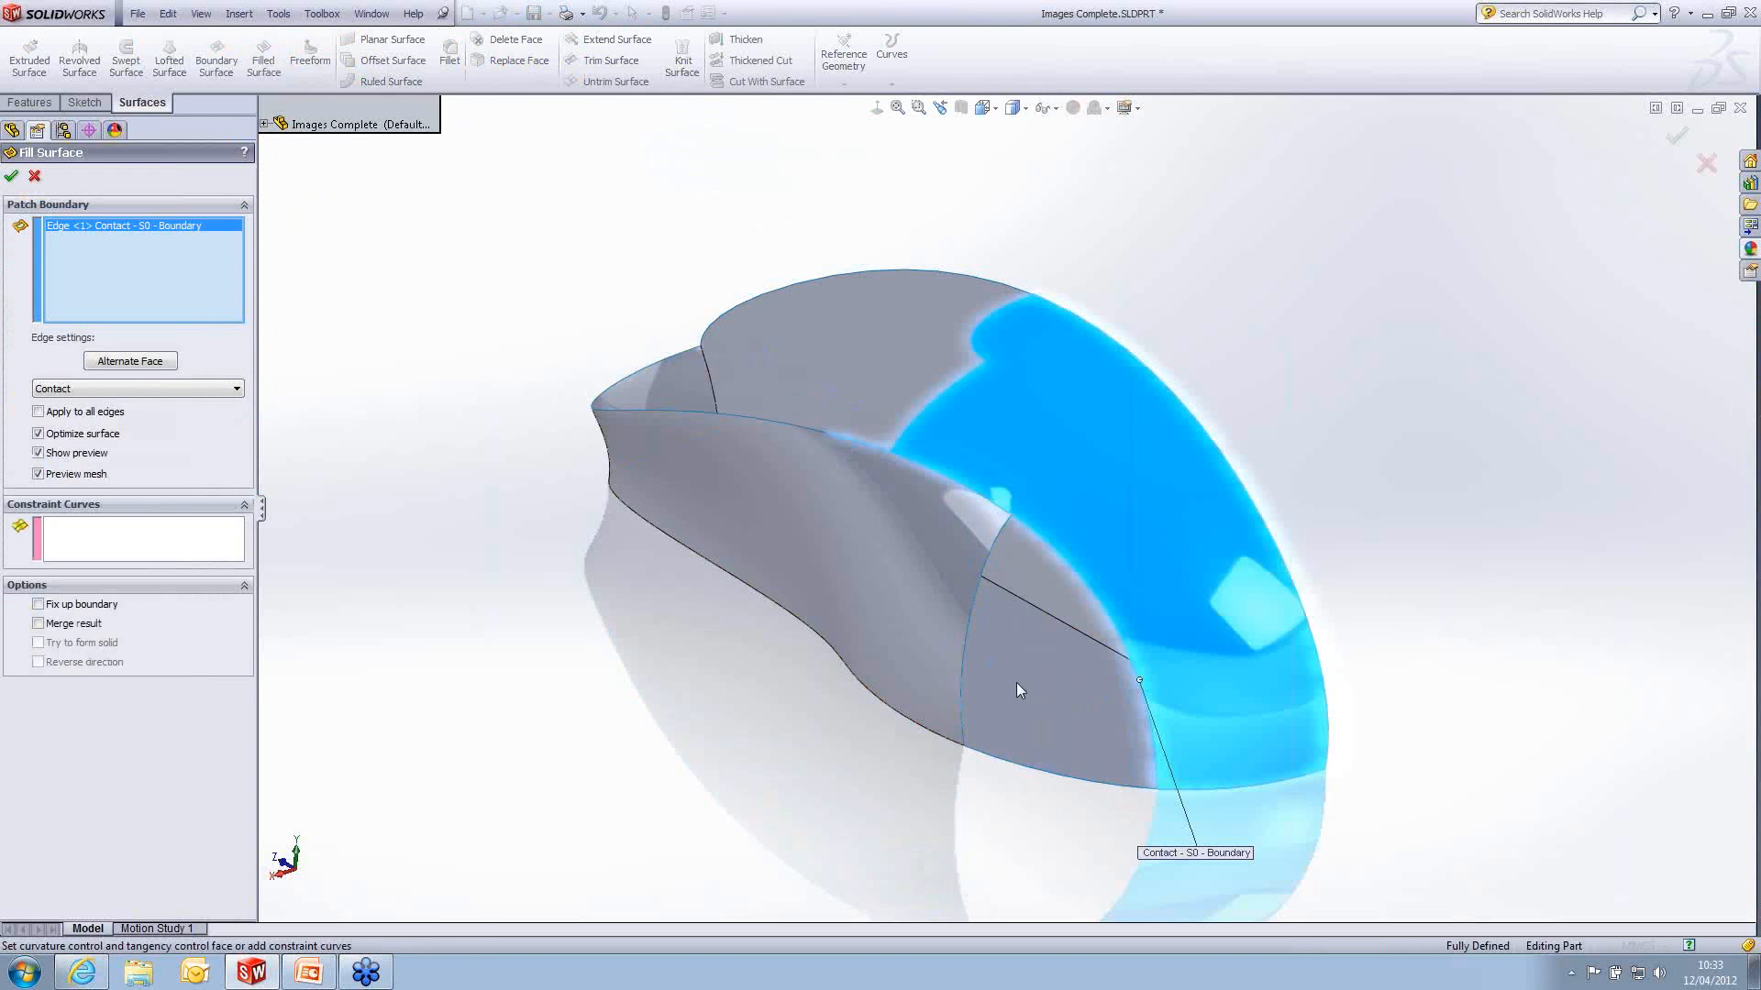
click(960, 664)
click(1098, 785)
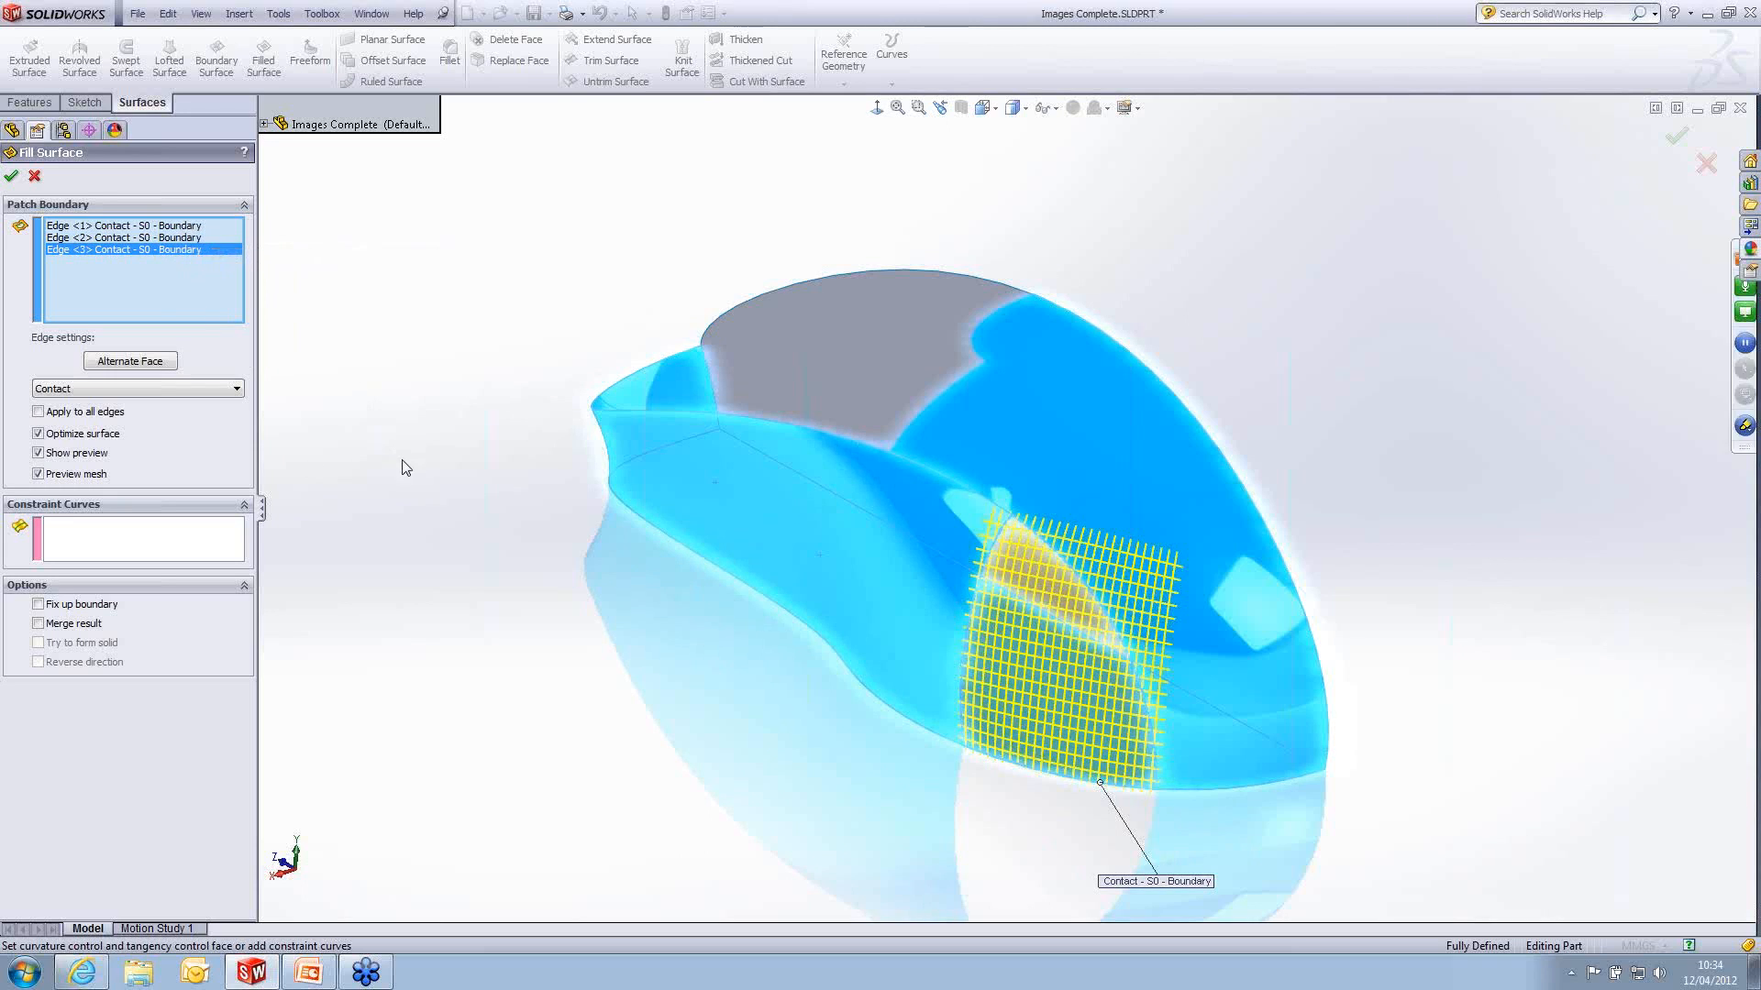
- Set the fill's boundary condition to Curvature for the top surface edge and the side loft edge
click(135, 237)
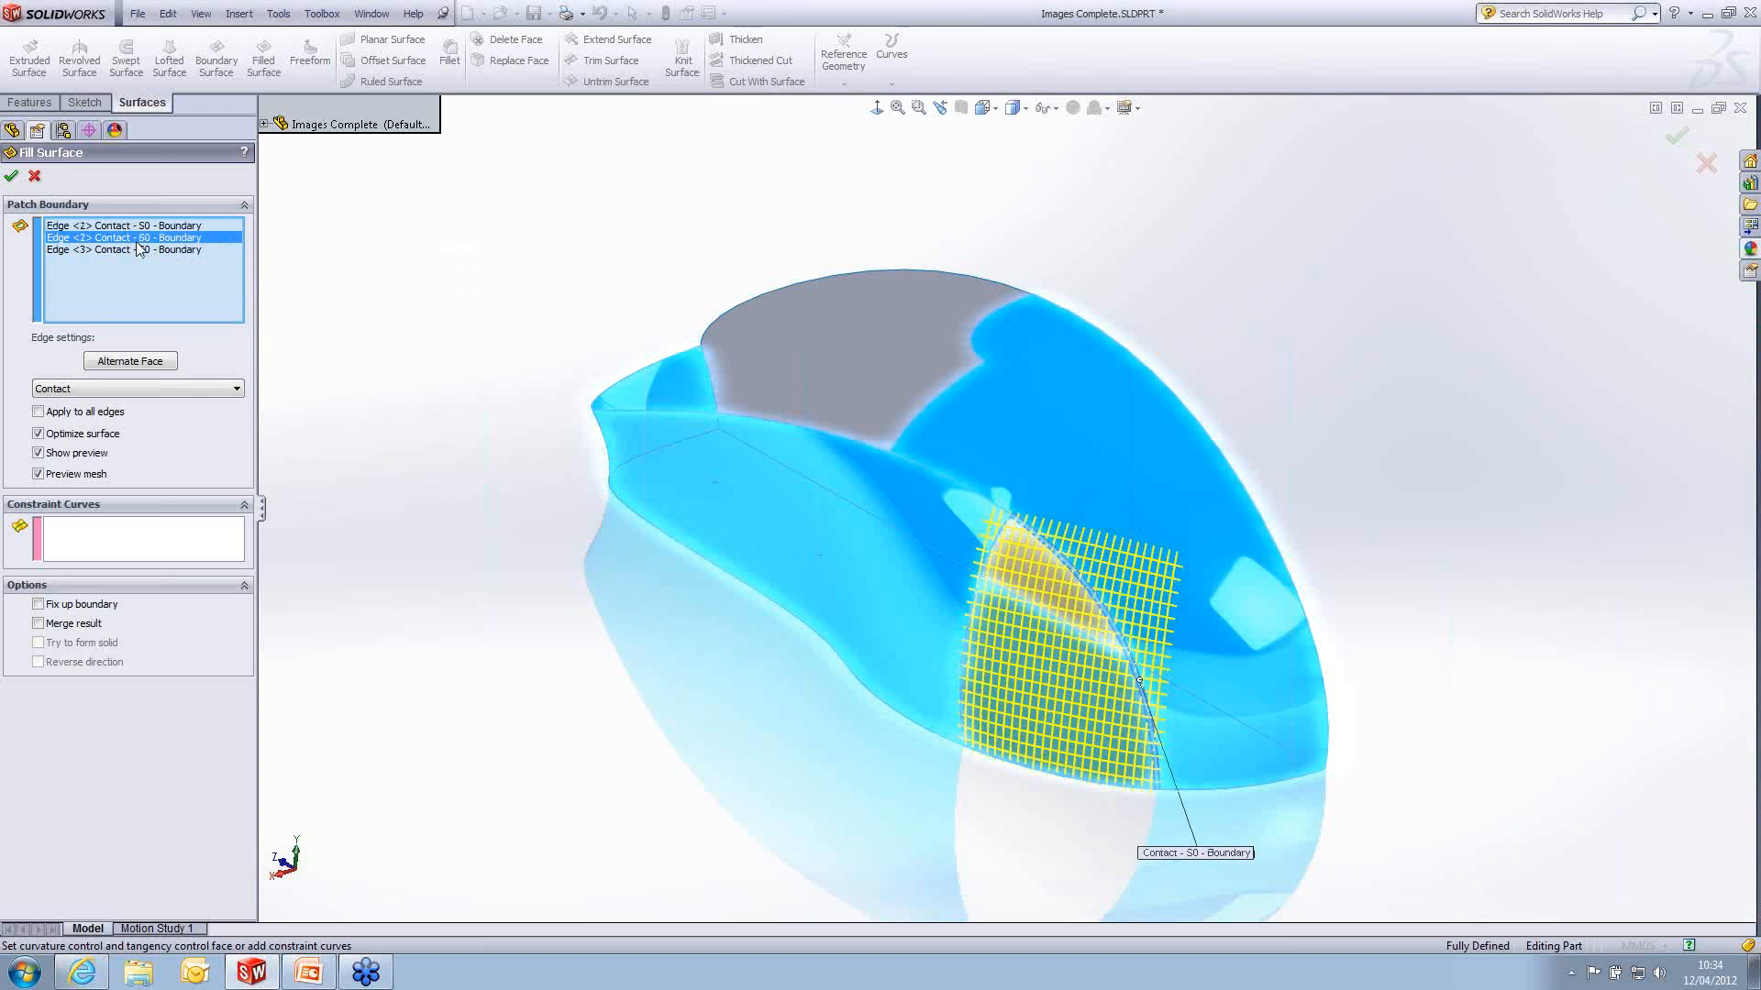
click(140, 227)
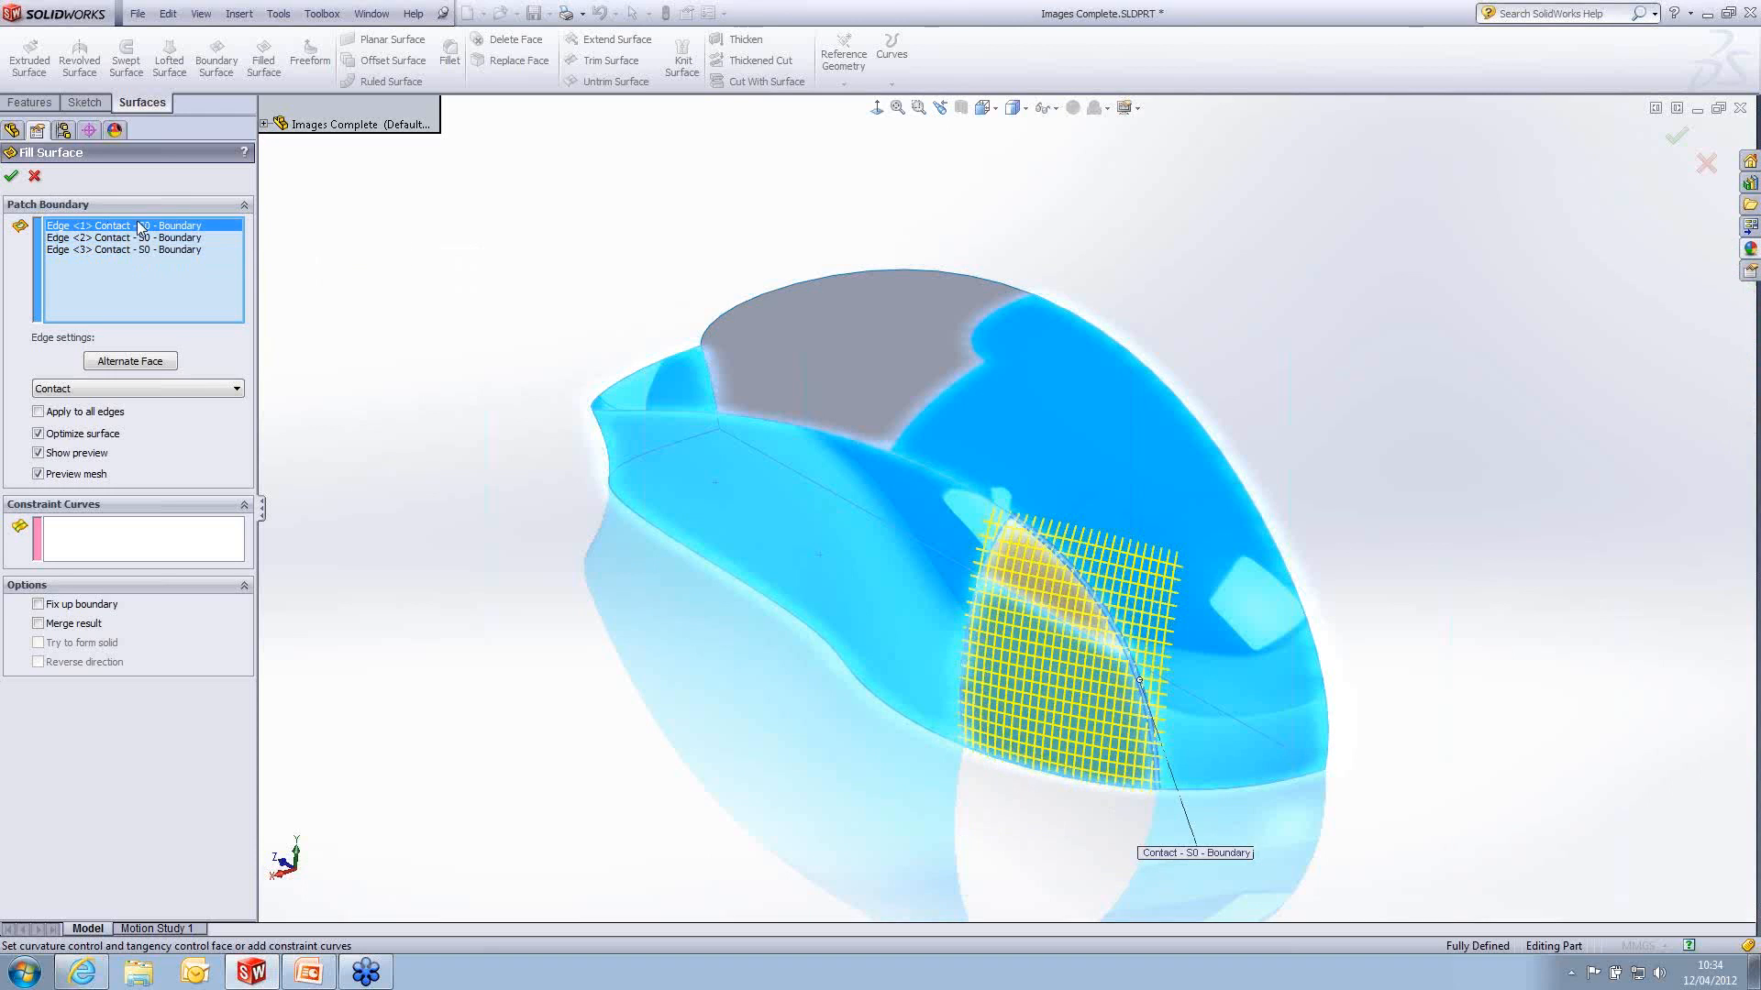
click(167, 387)
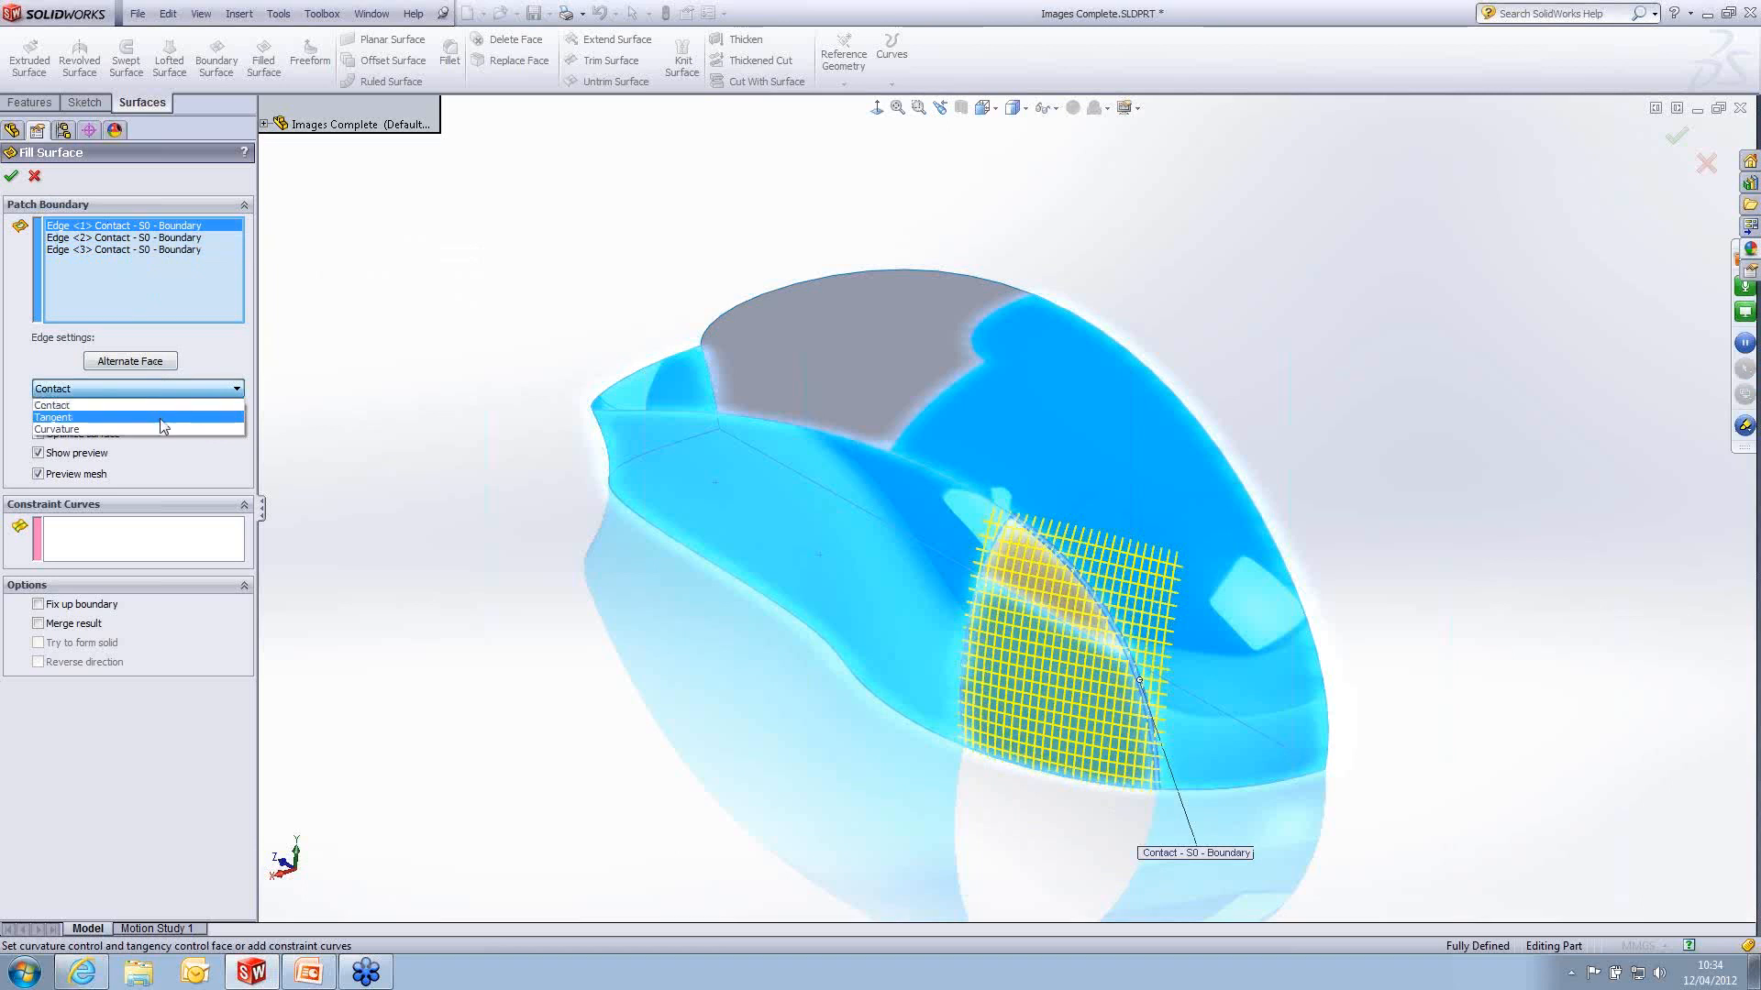
click(163, 428)
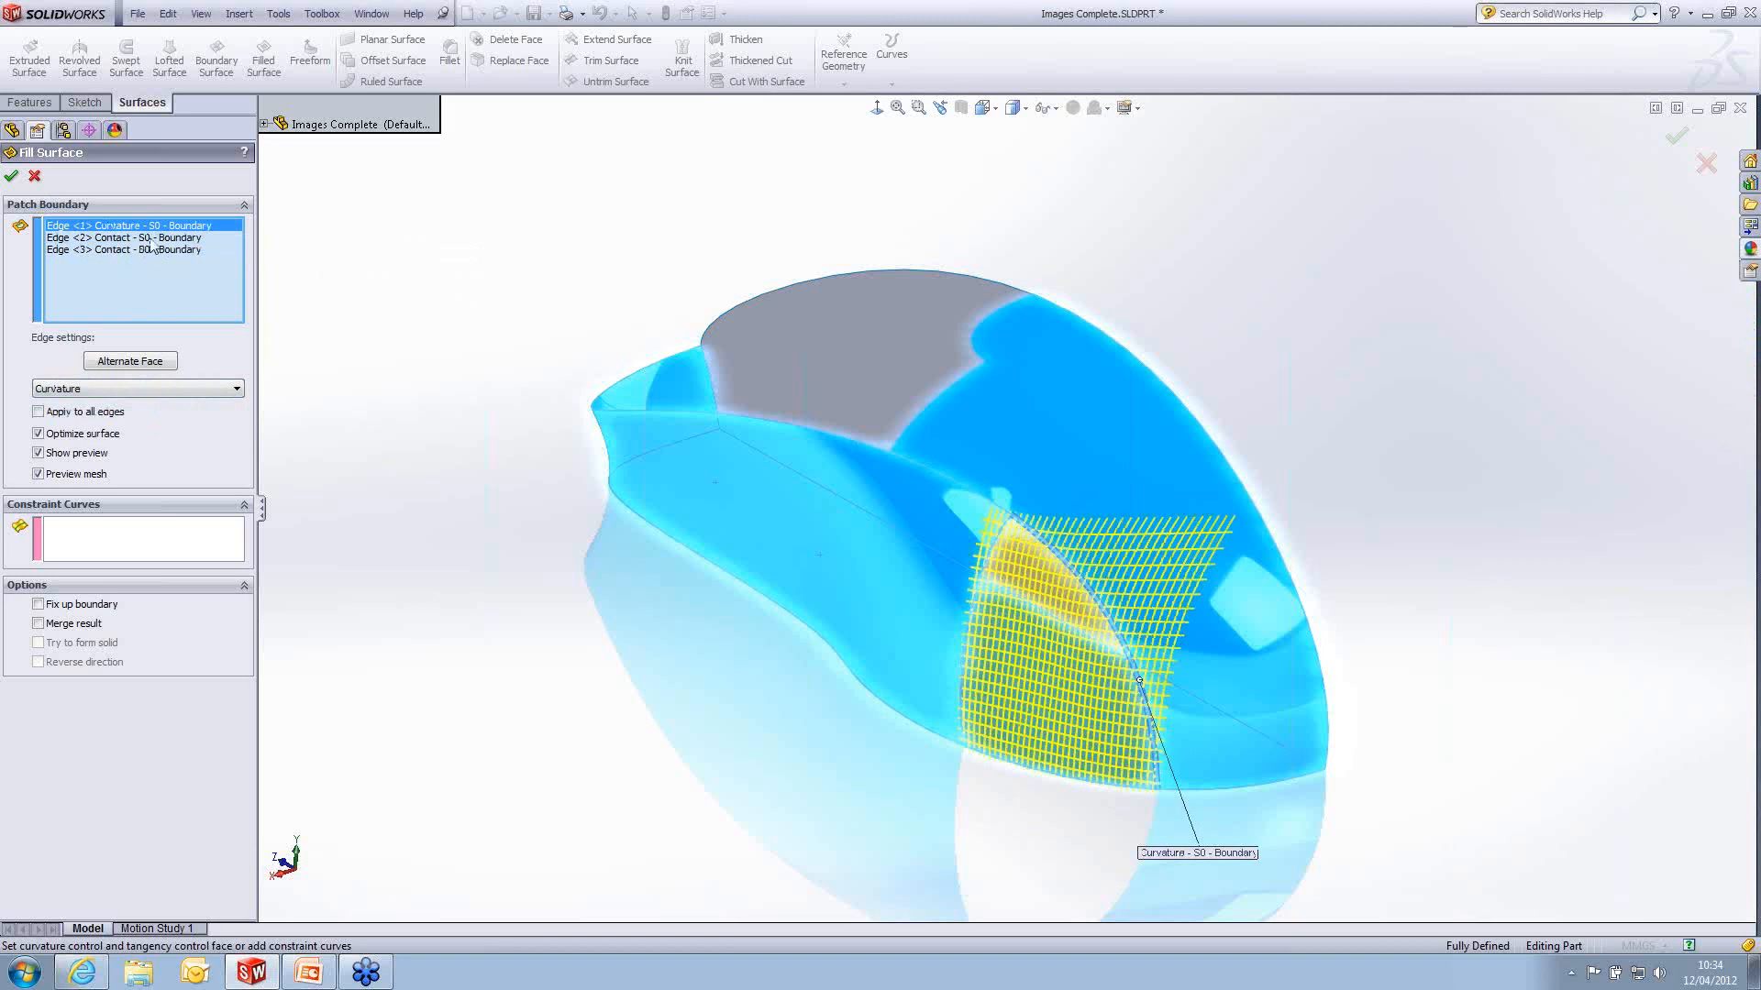
click(151, 238)
click(169, 389)
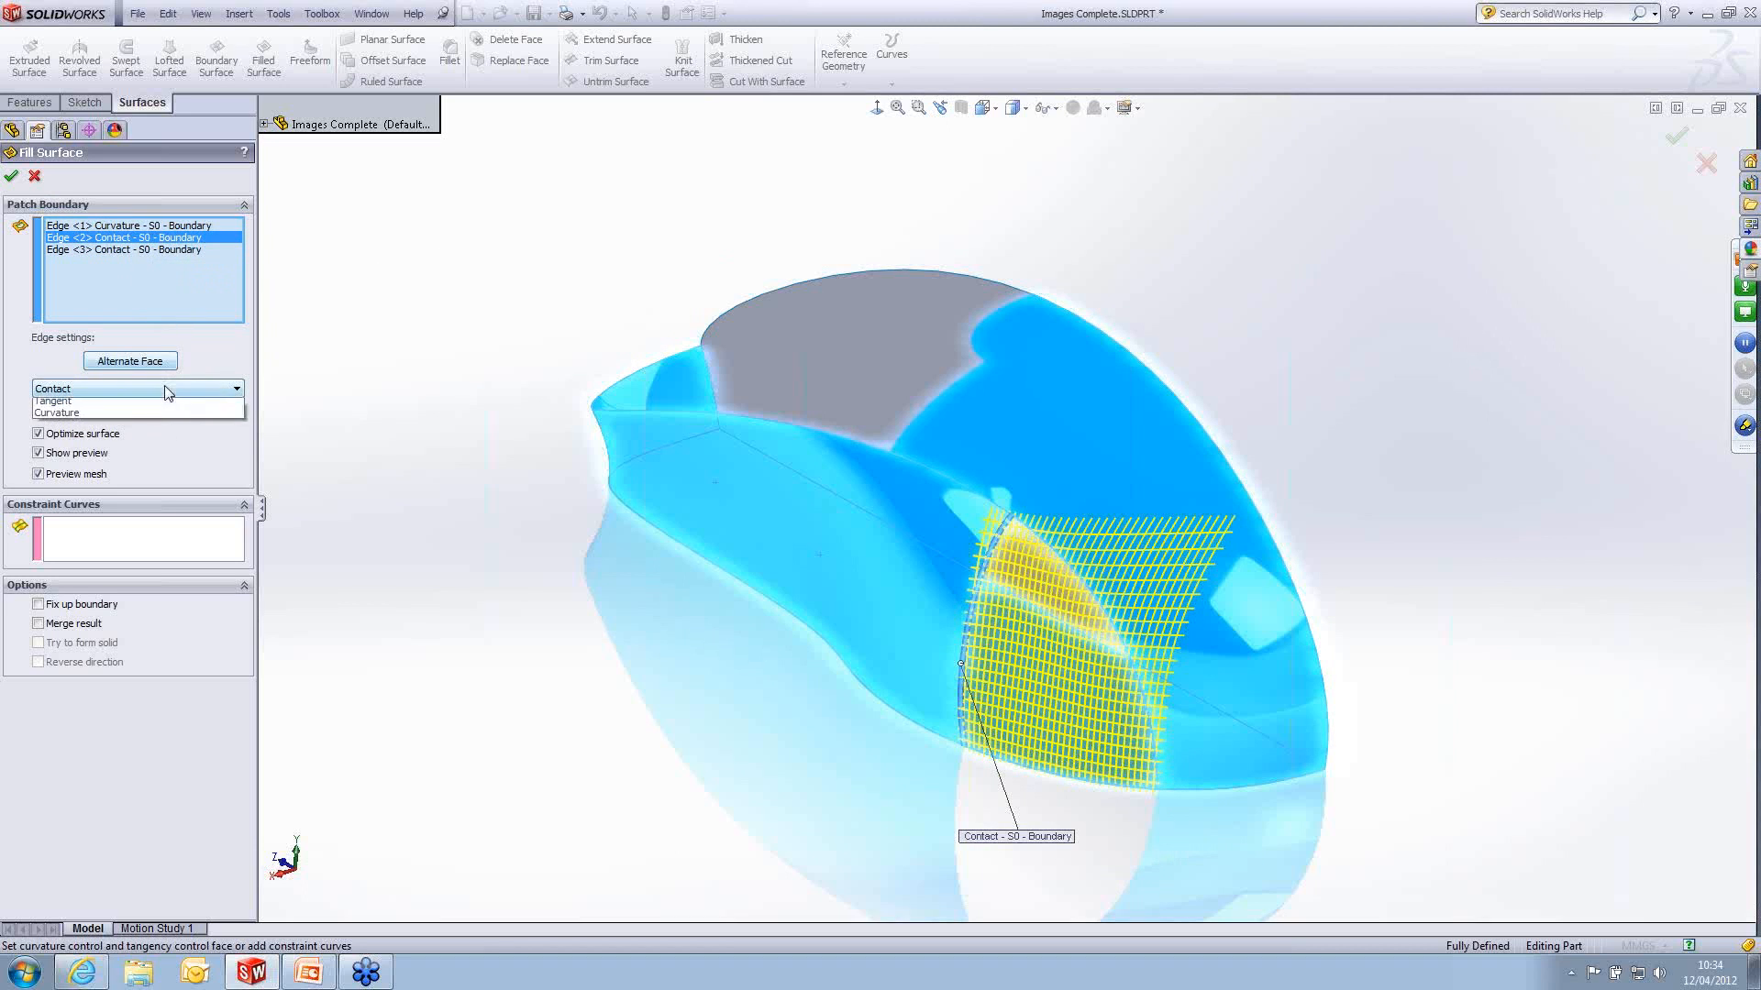
click(156, 420)
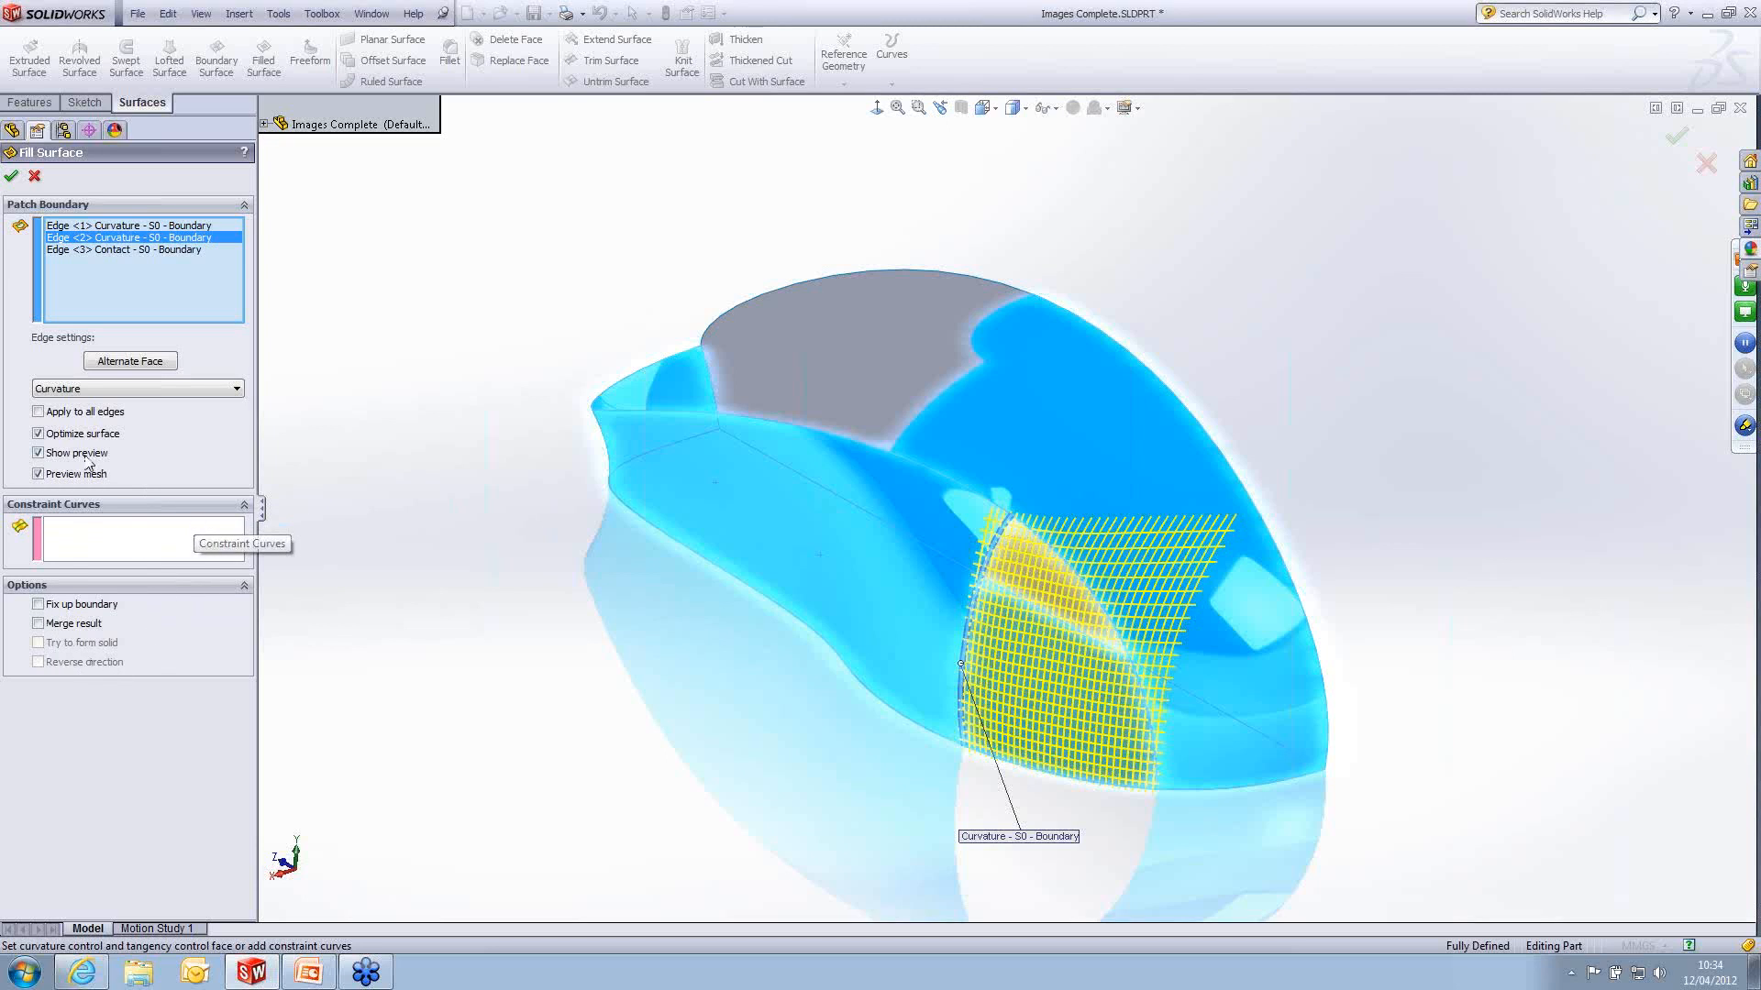
- Turn off Optimize surface, raise the fill's resolution control to the middle setting, and create the filled surface
click(38, 434)
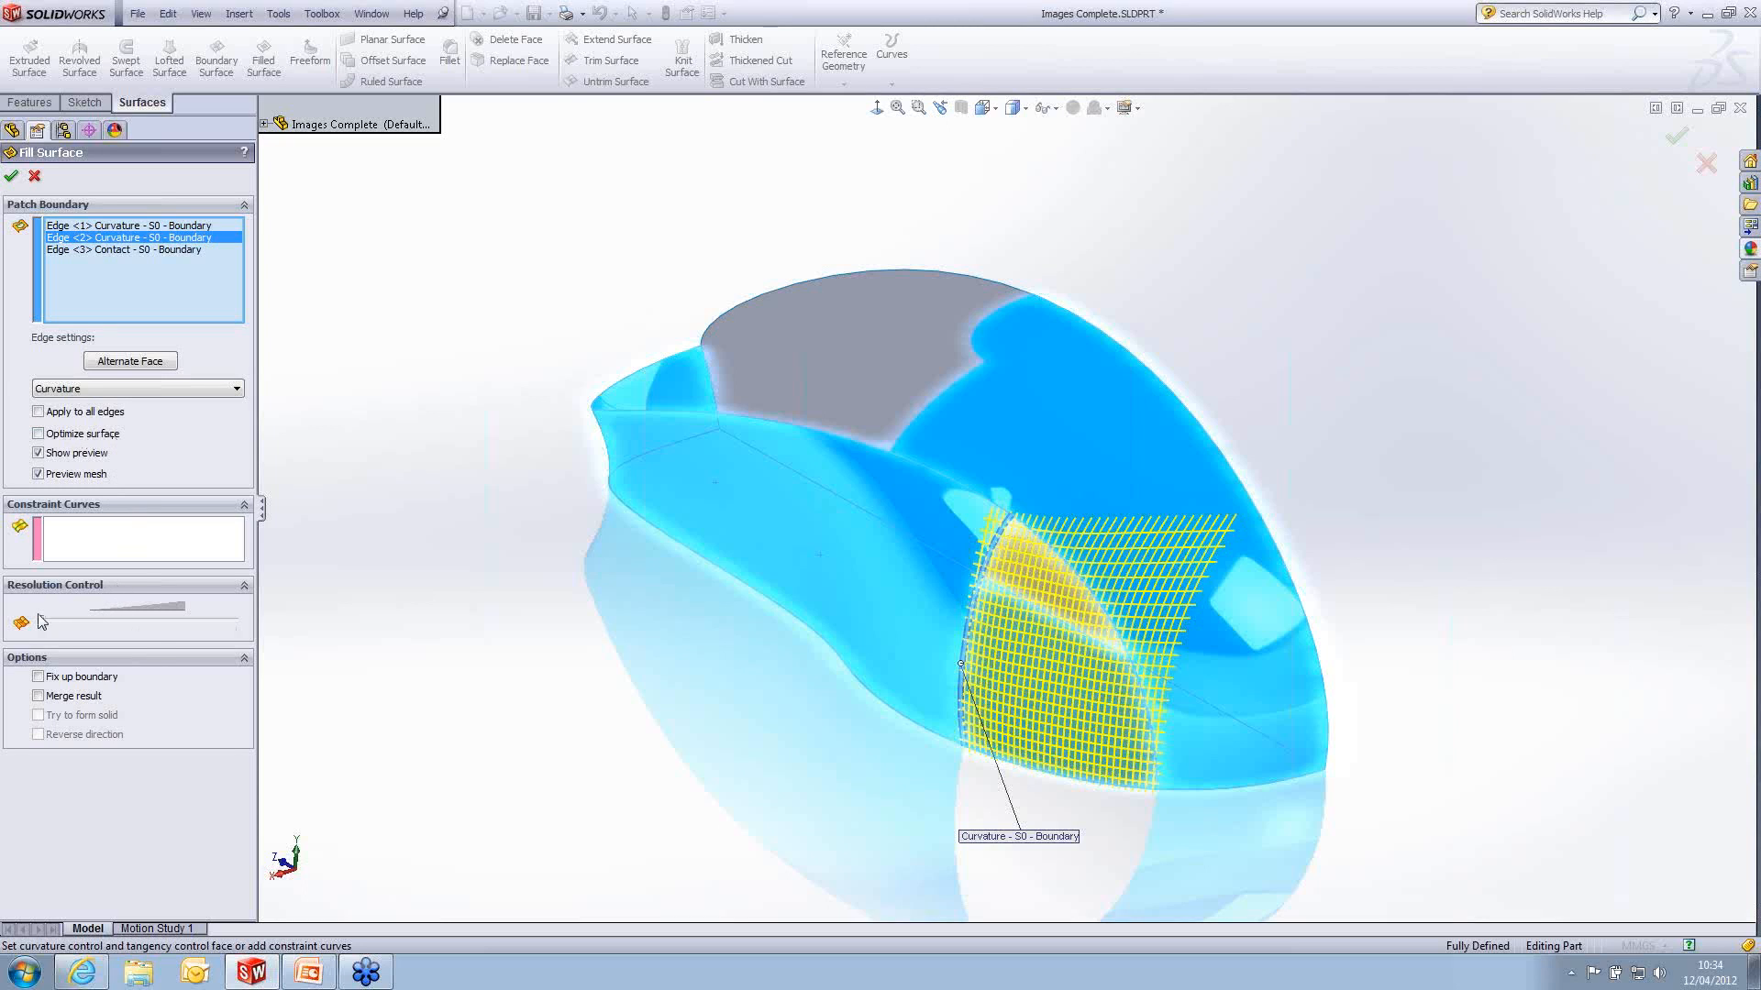
click(143, 622)
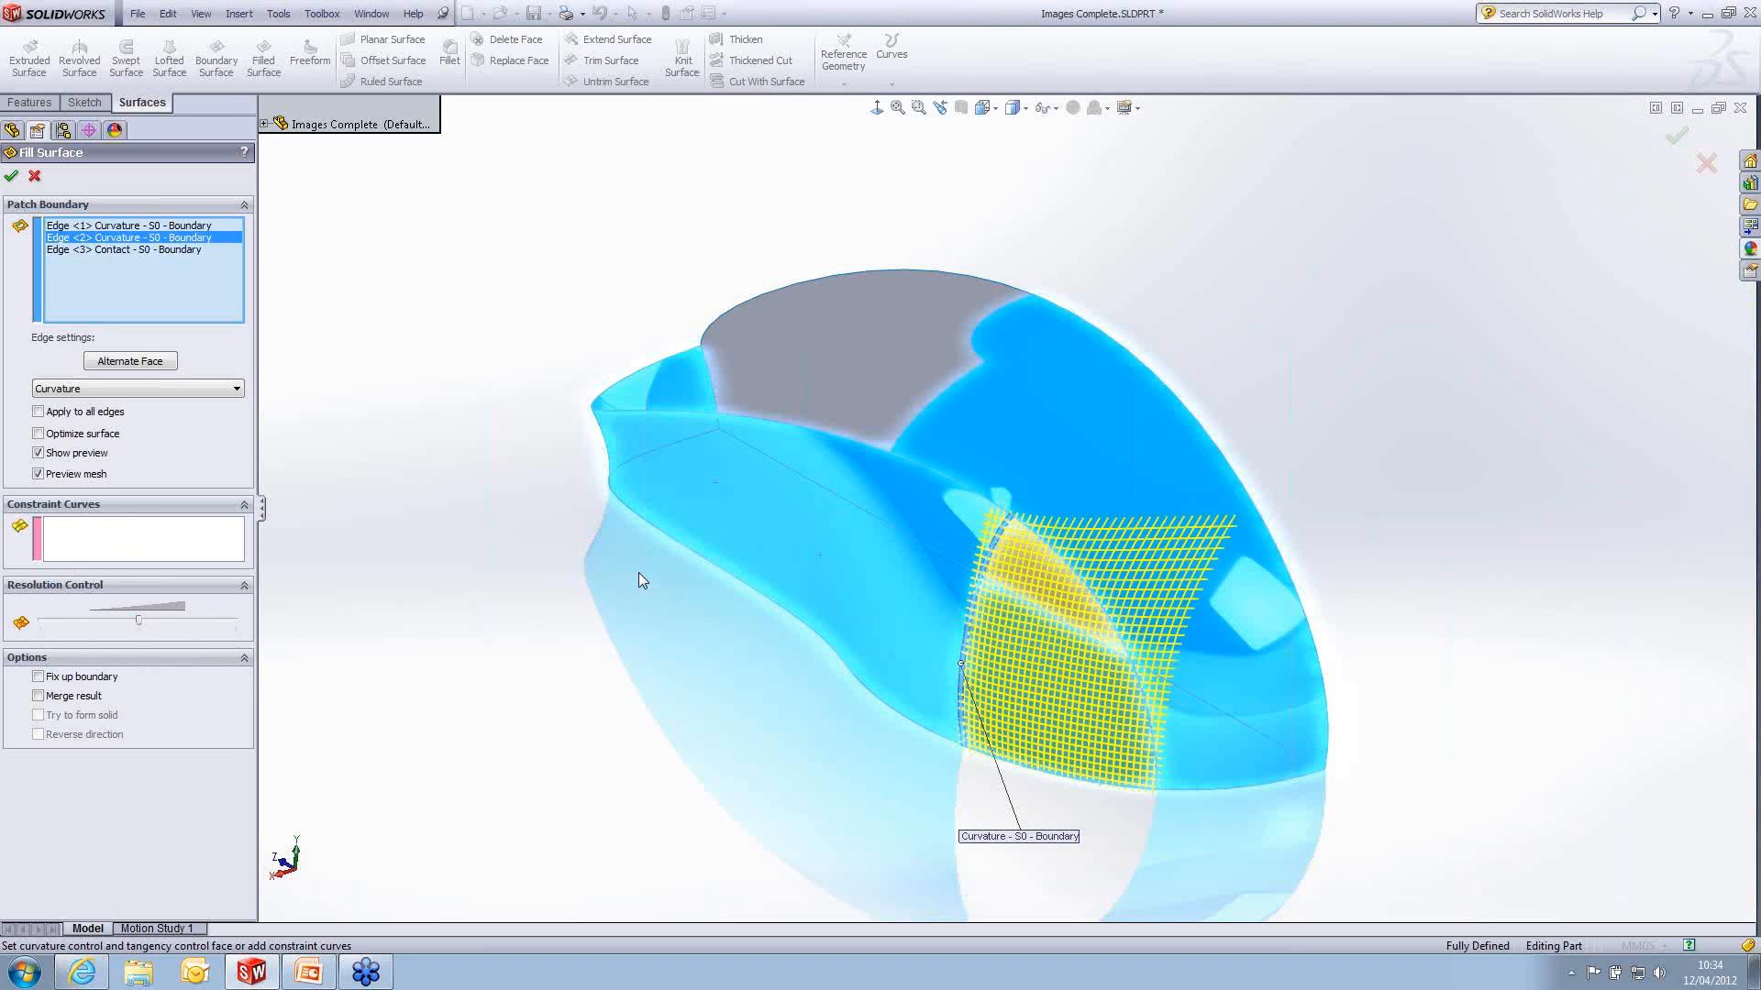
click(12, 177)
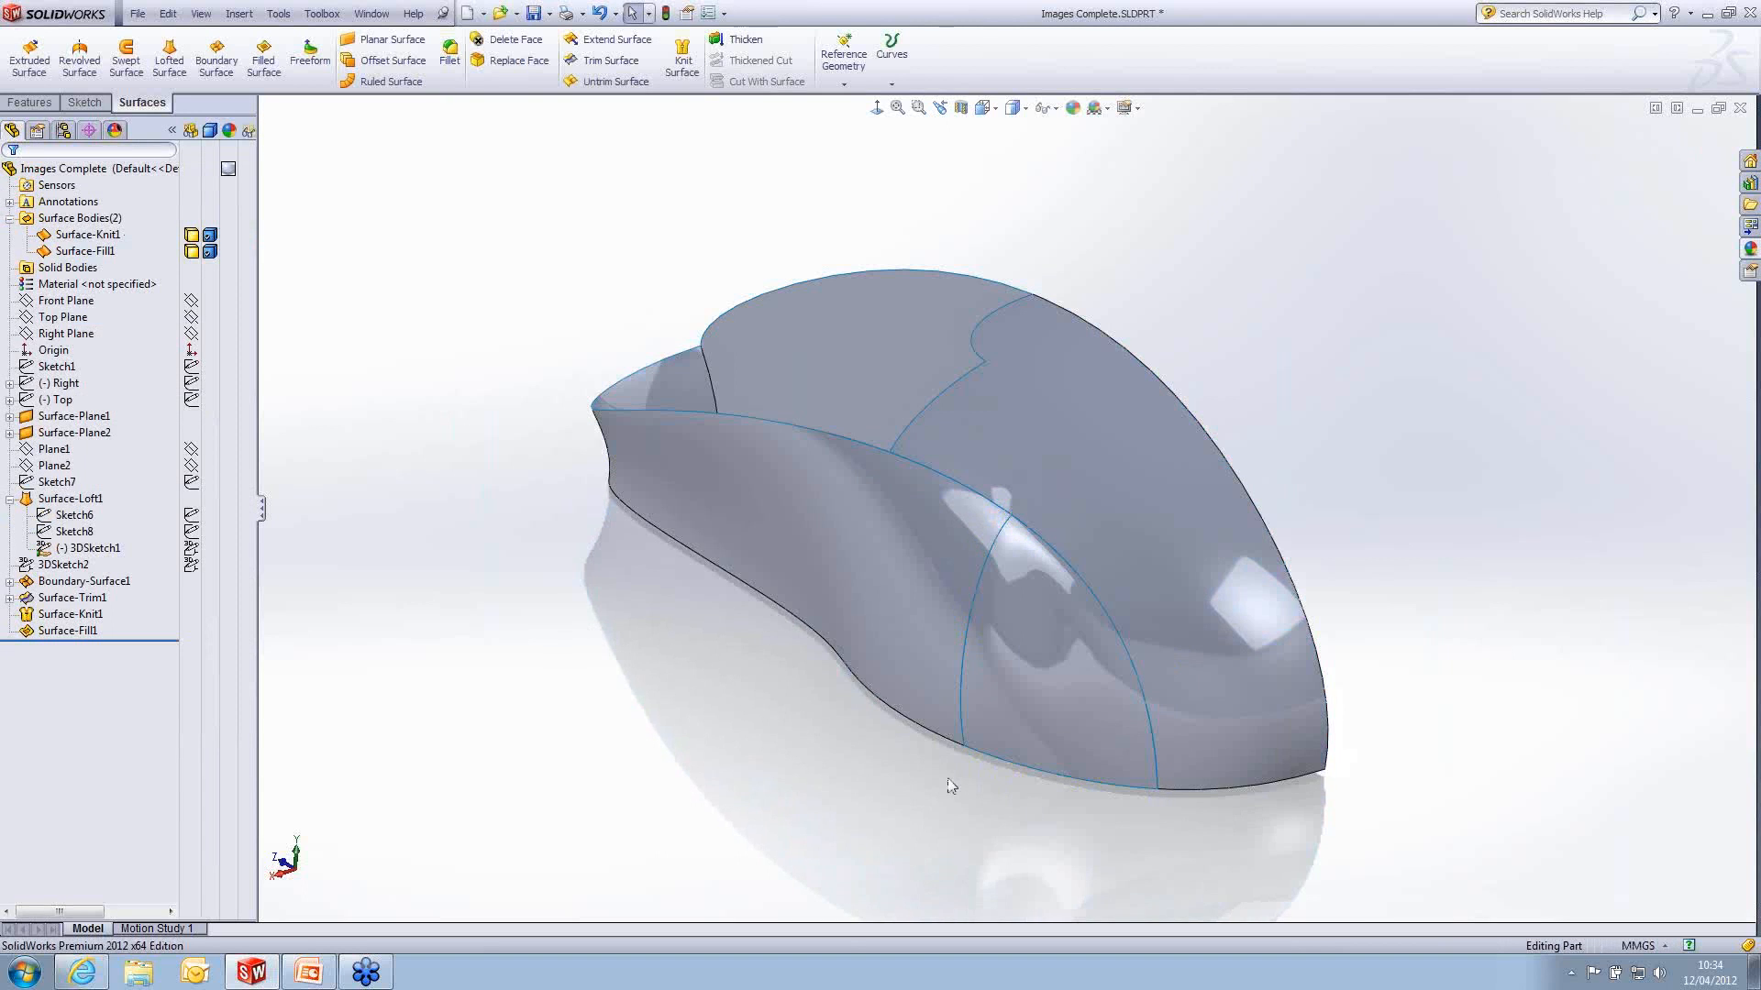
- Examine the filled rear side and the trimmed top surface's front edges bordering the remaining top opening
middle_drag(1101, 746, 1285, 833)
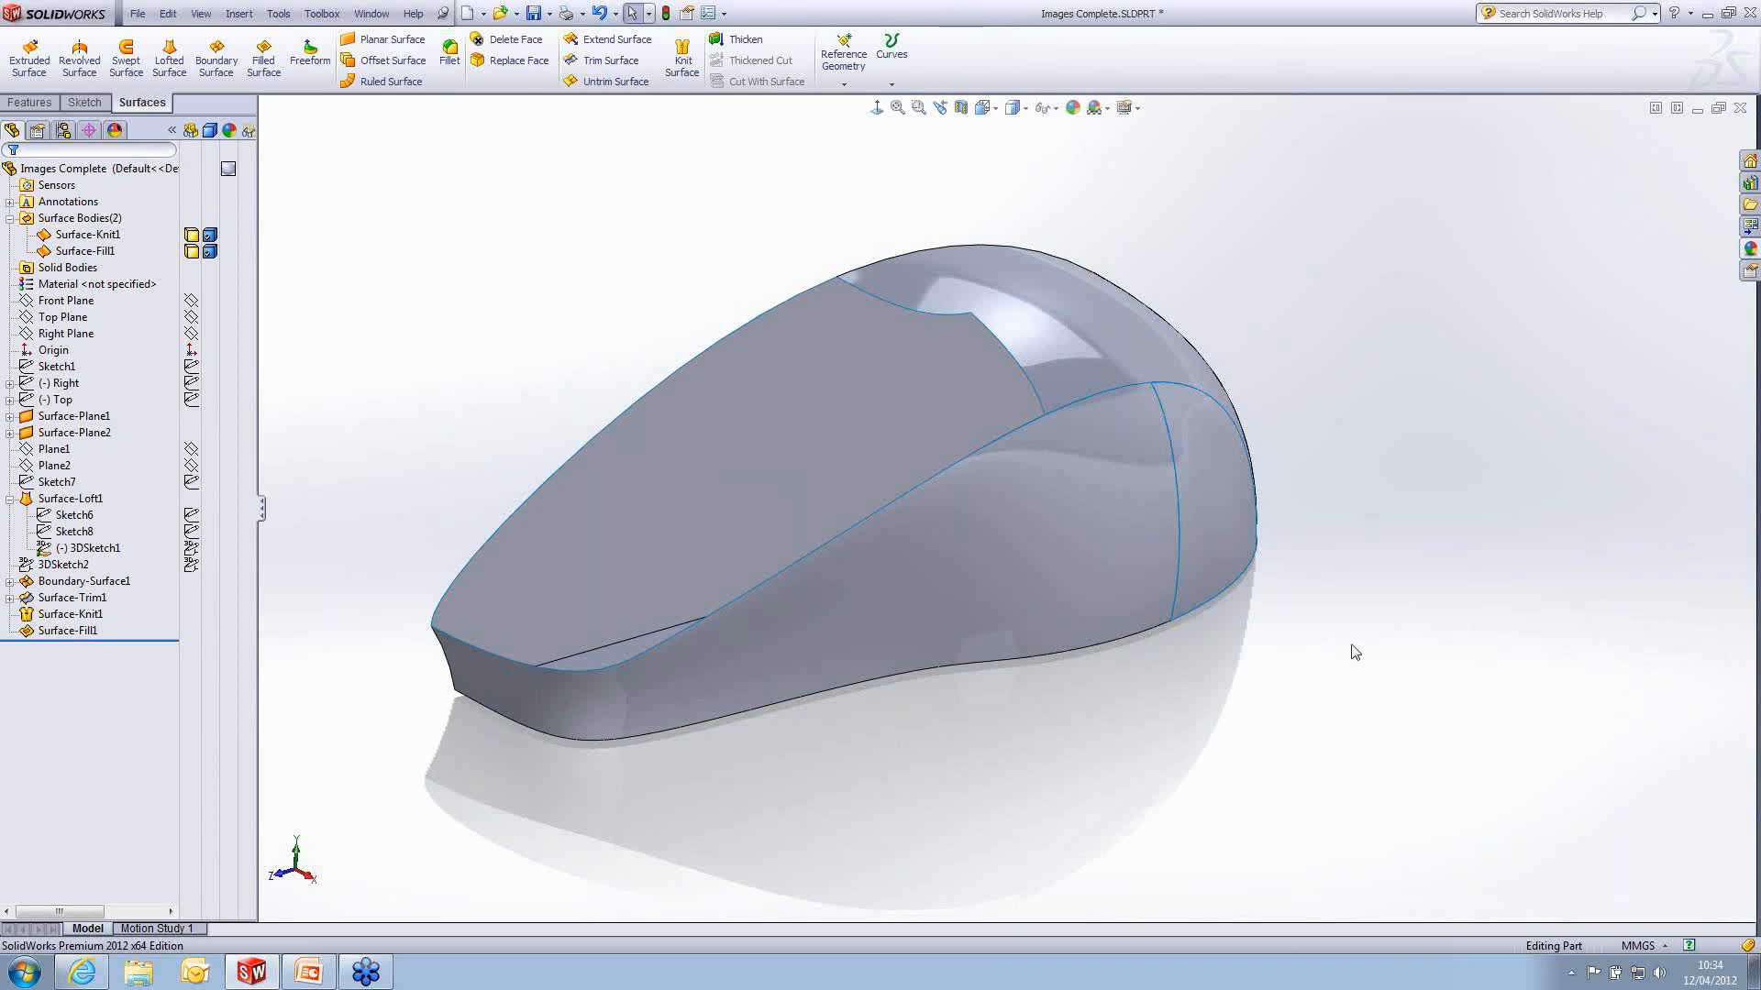
mouse_move(1311, 708)
middle_down()
mouse_move(1297, 707)
mouse_move(1313, 691)
middle_up()
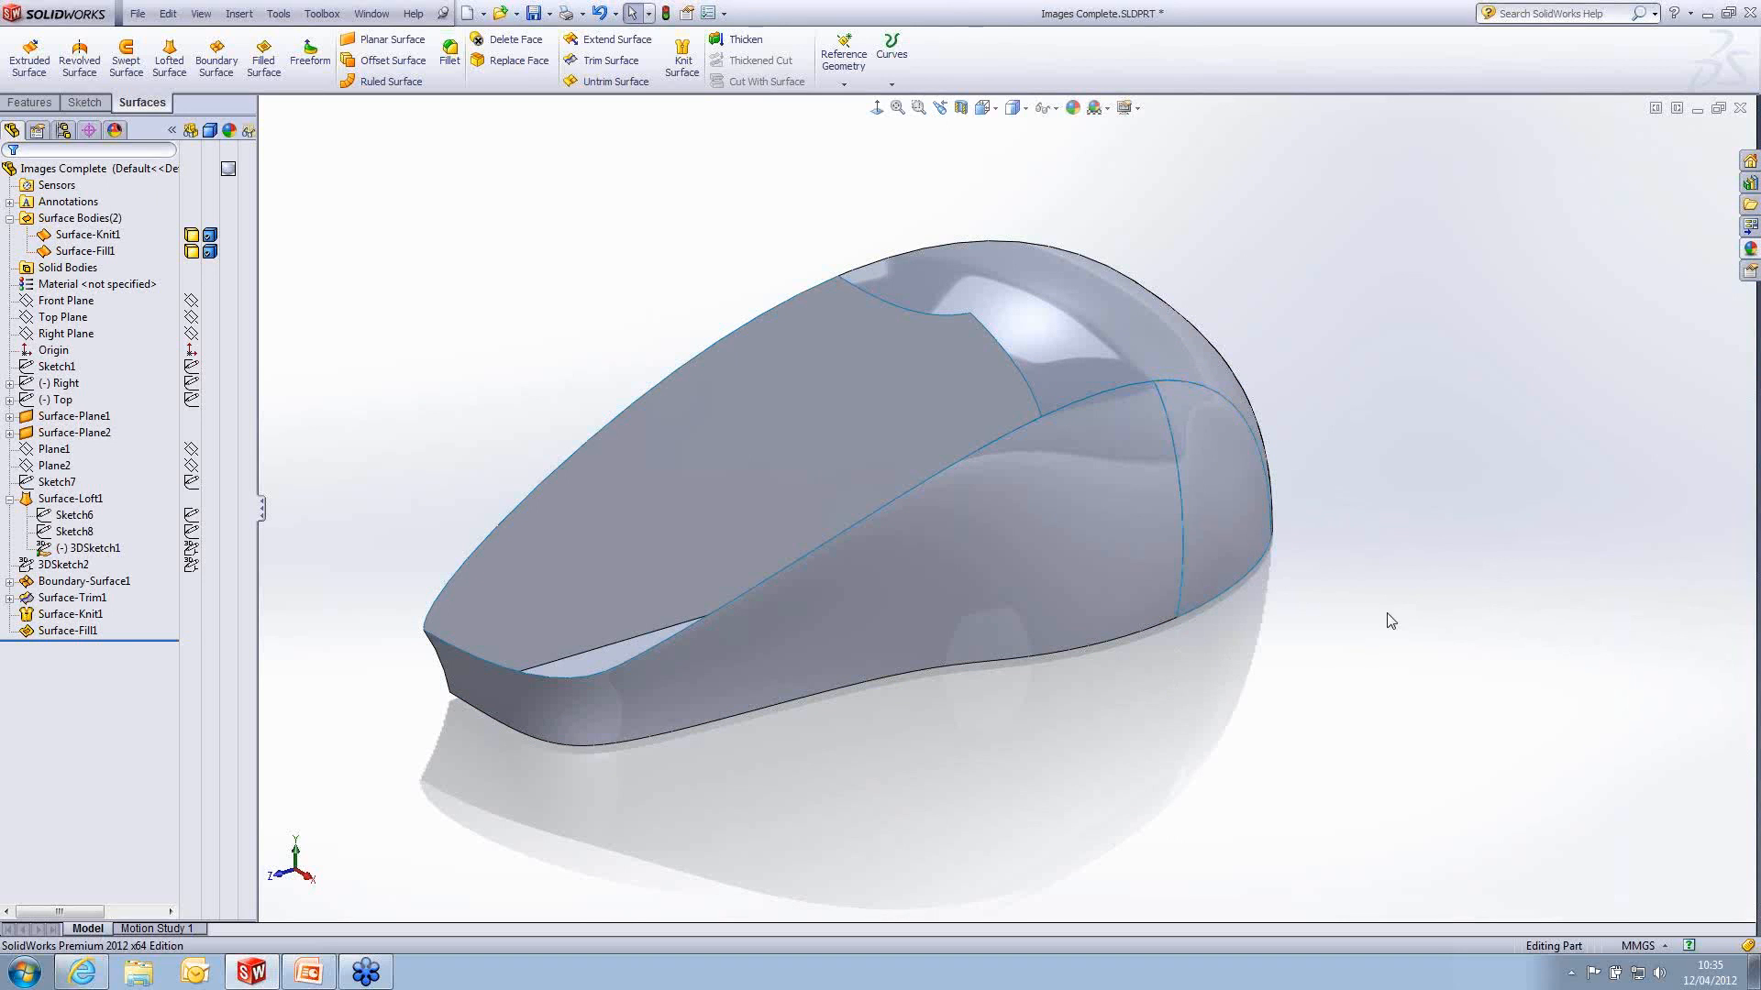
click(951, 315)
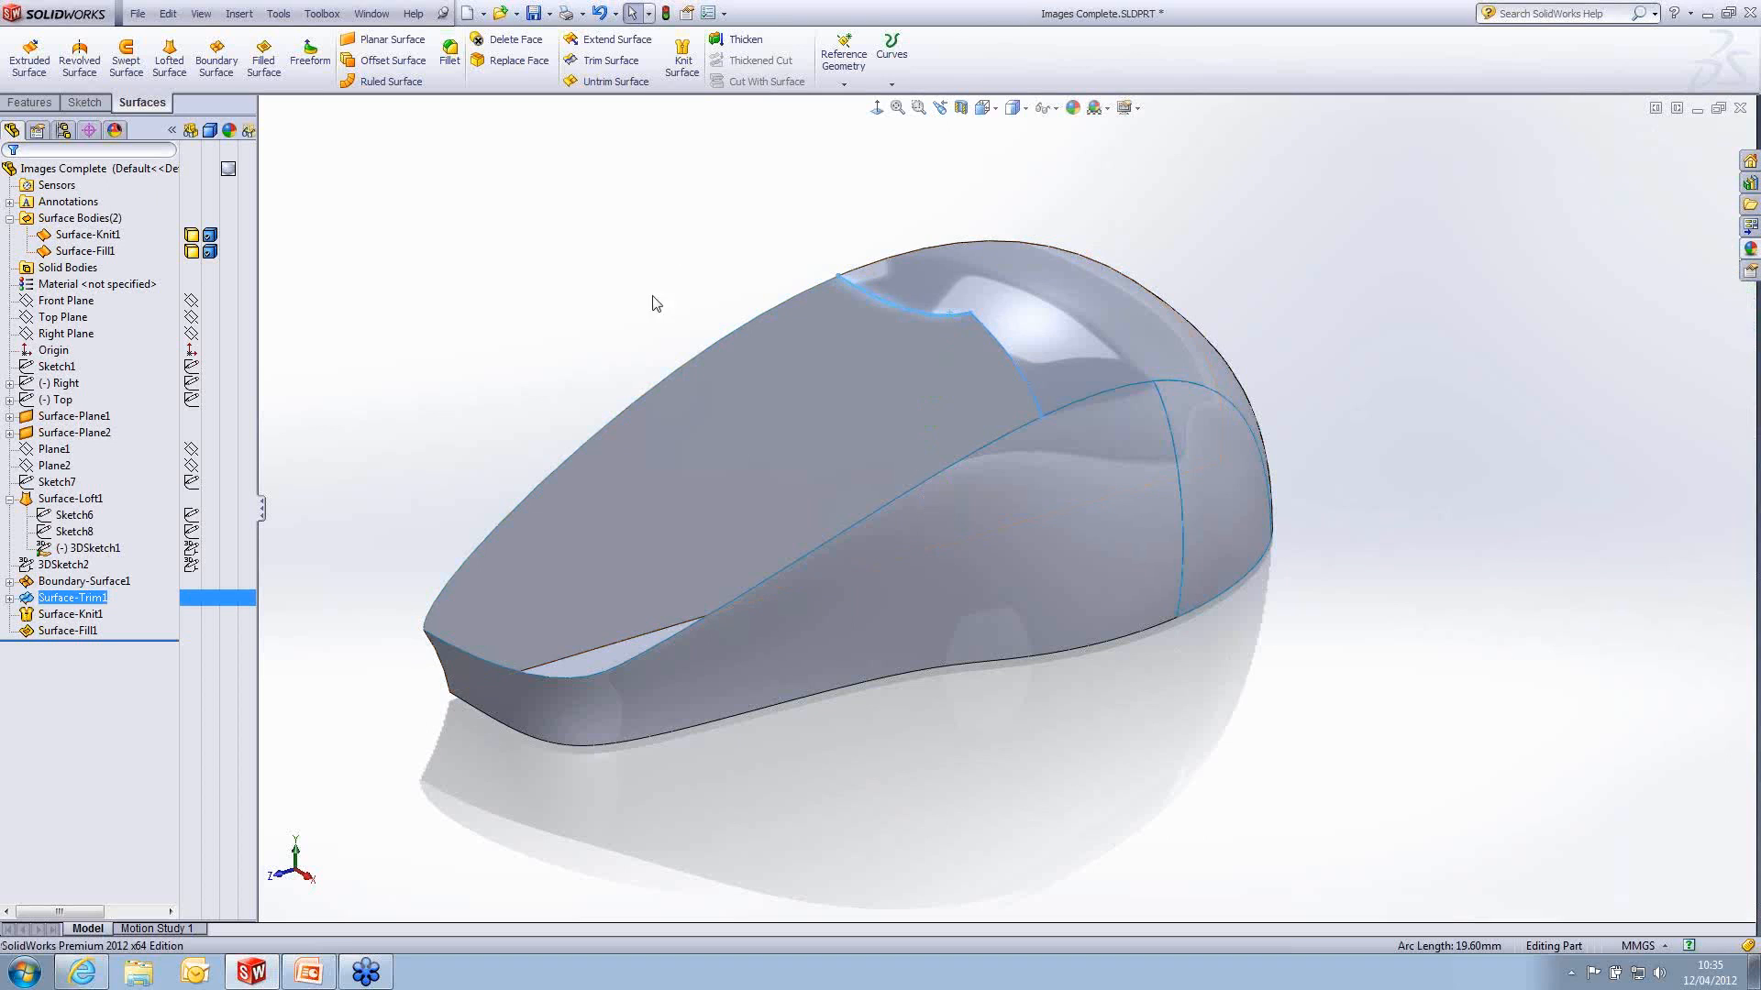
ctrl+click(991, 335)
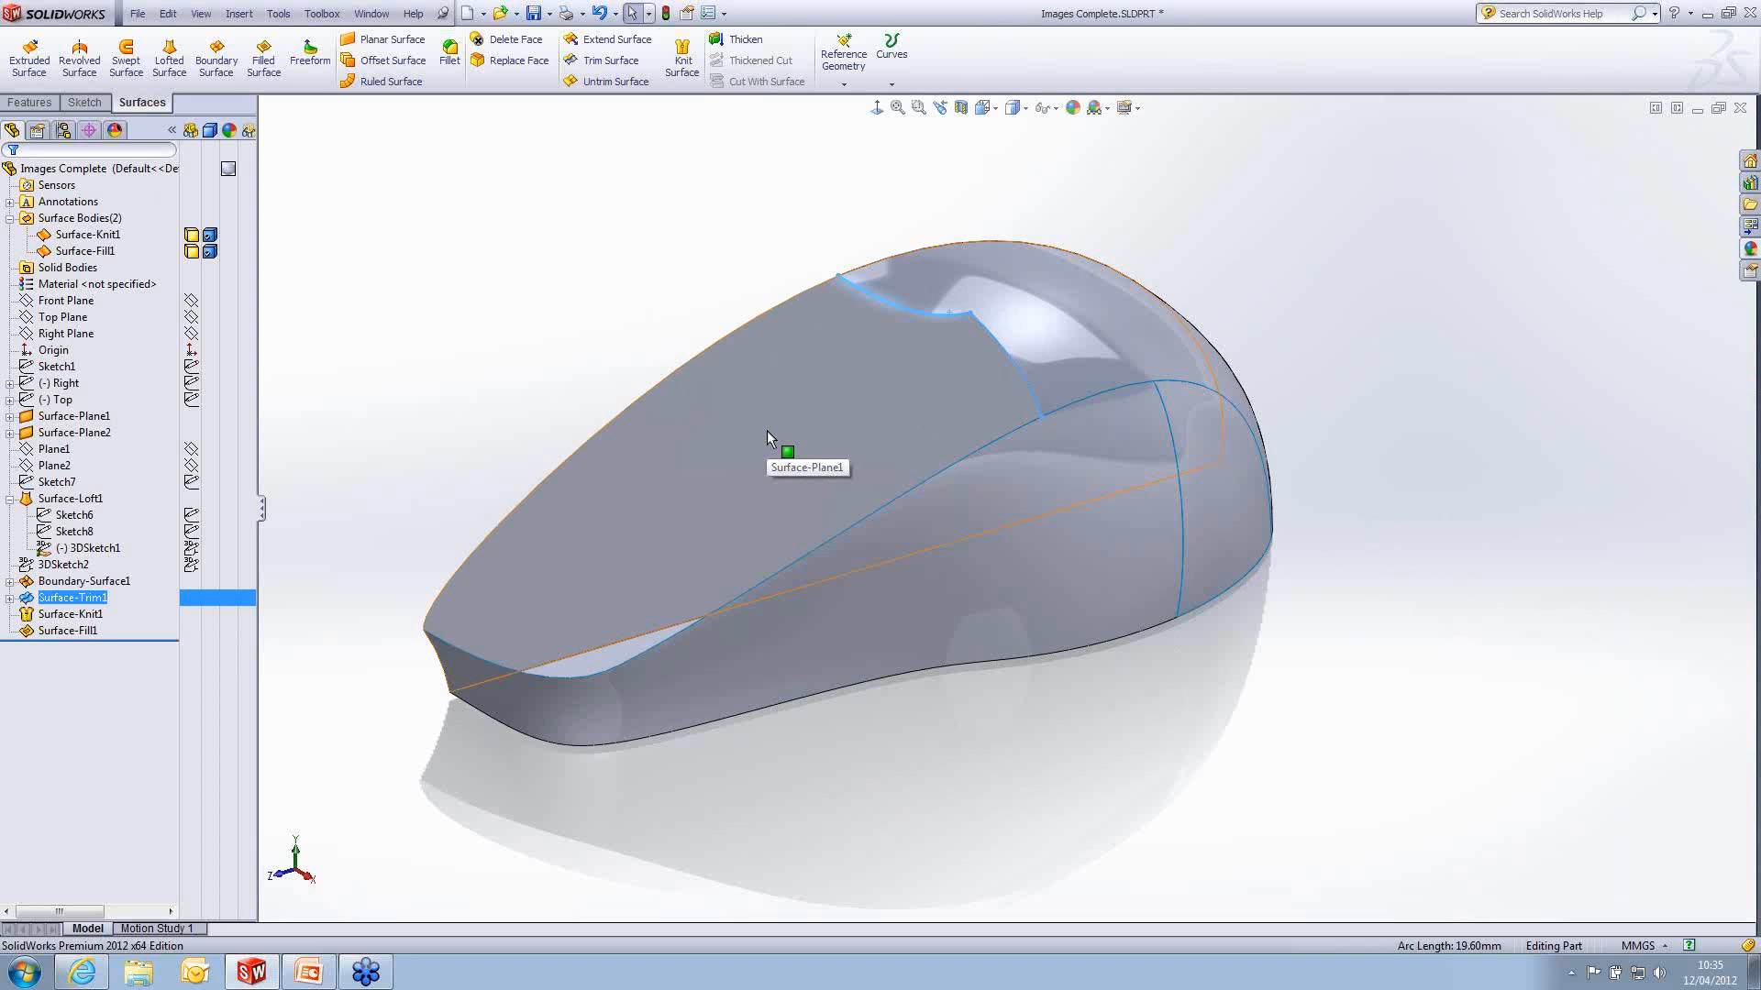
click(1319, 223)
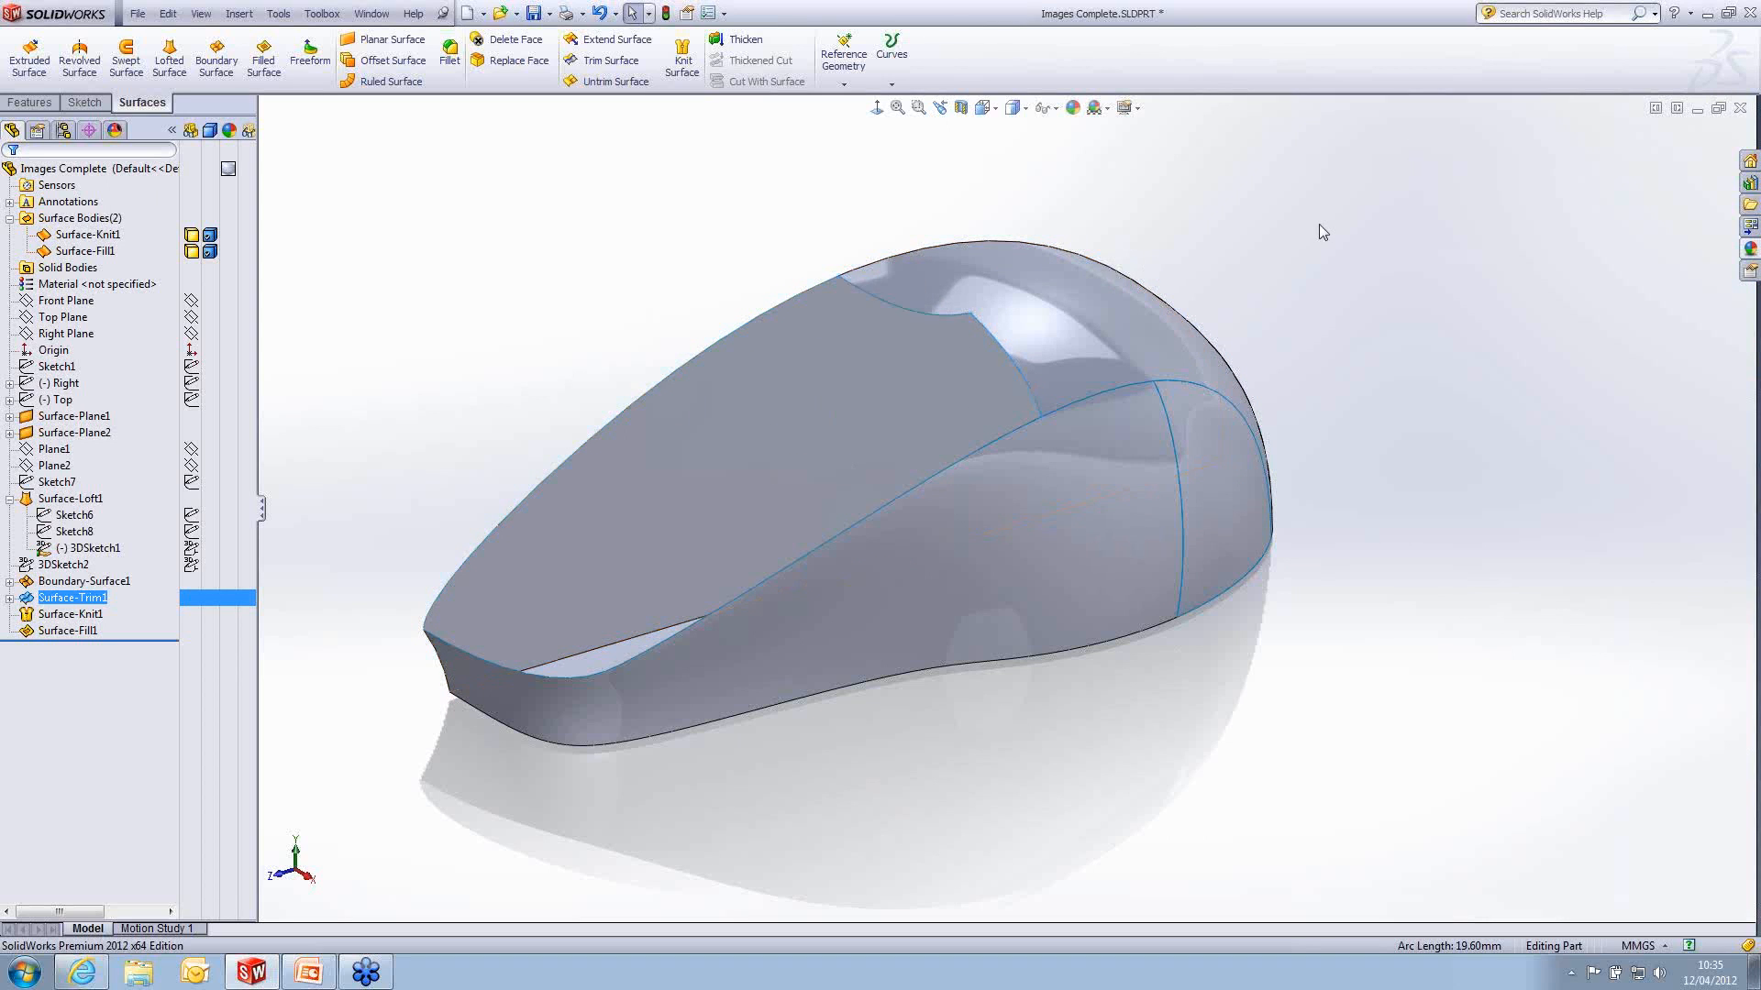
- Open the recent part Loft Complete.SLDPRT and open the lofted surface on the mouse's front top for editing
key(r)
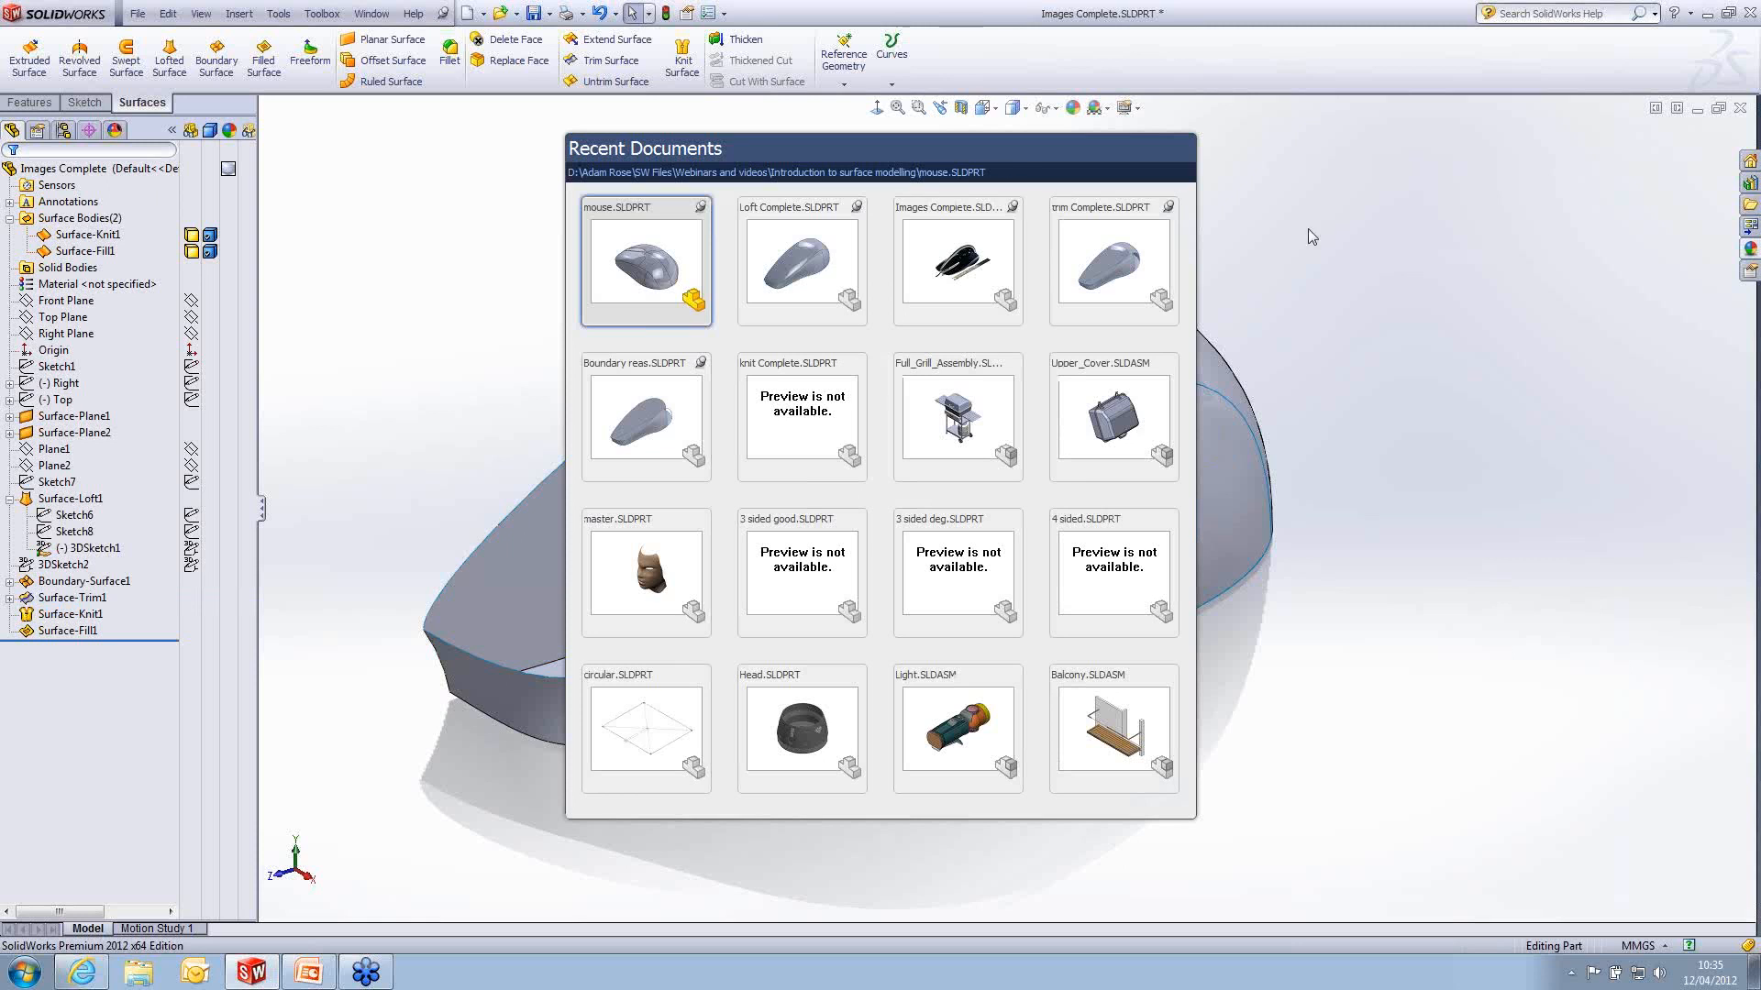
click(781, 270)
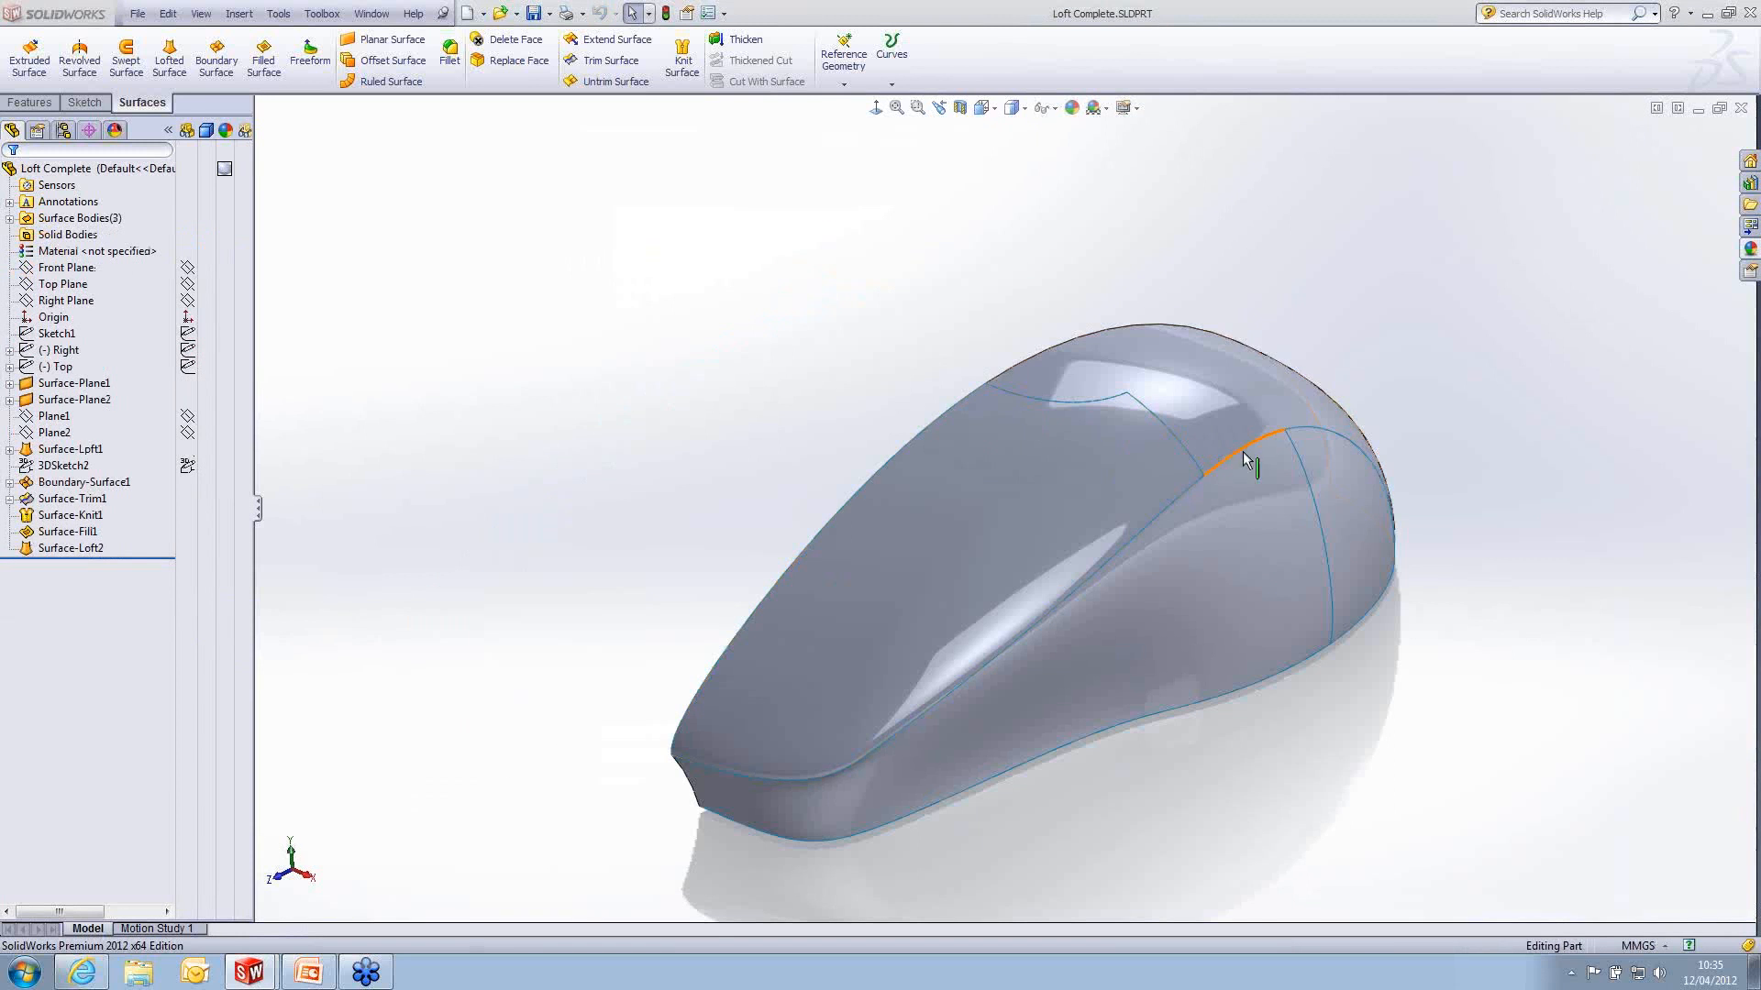
middle_drag(1207, 444, 891, 365)
click(892, 365)
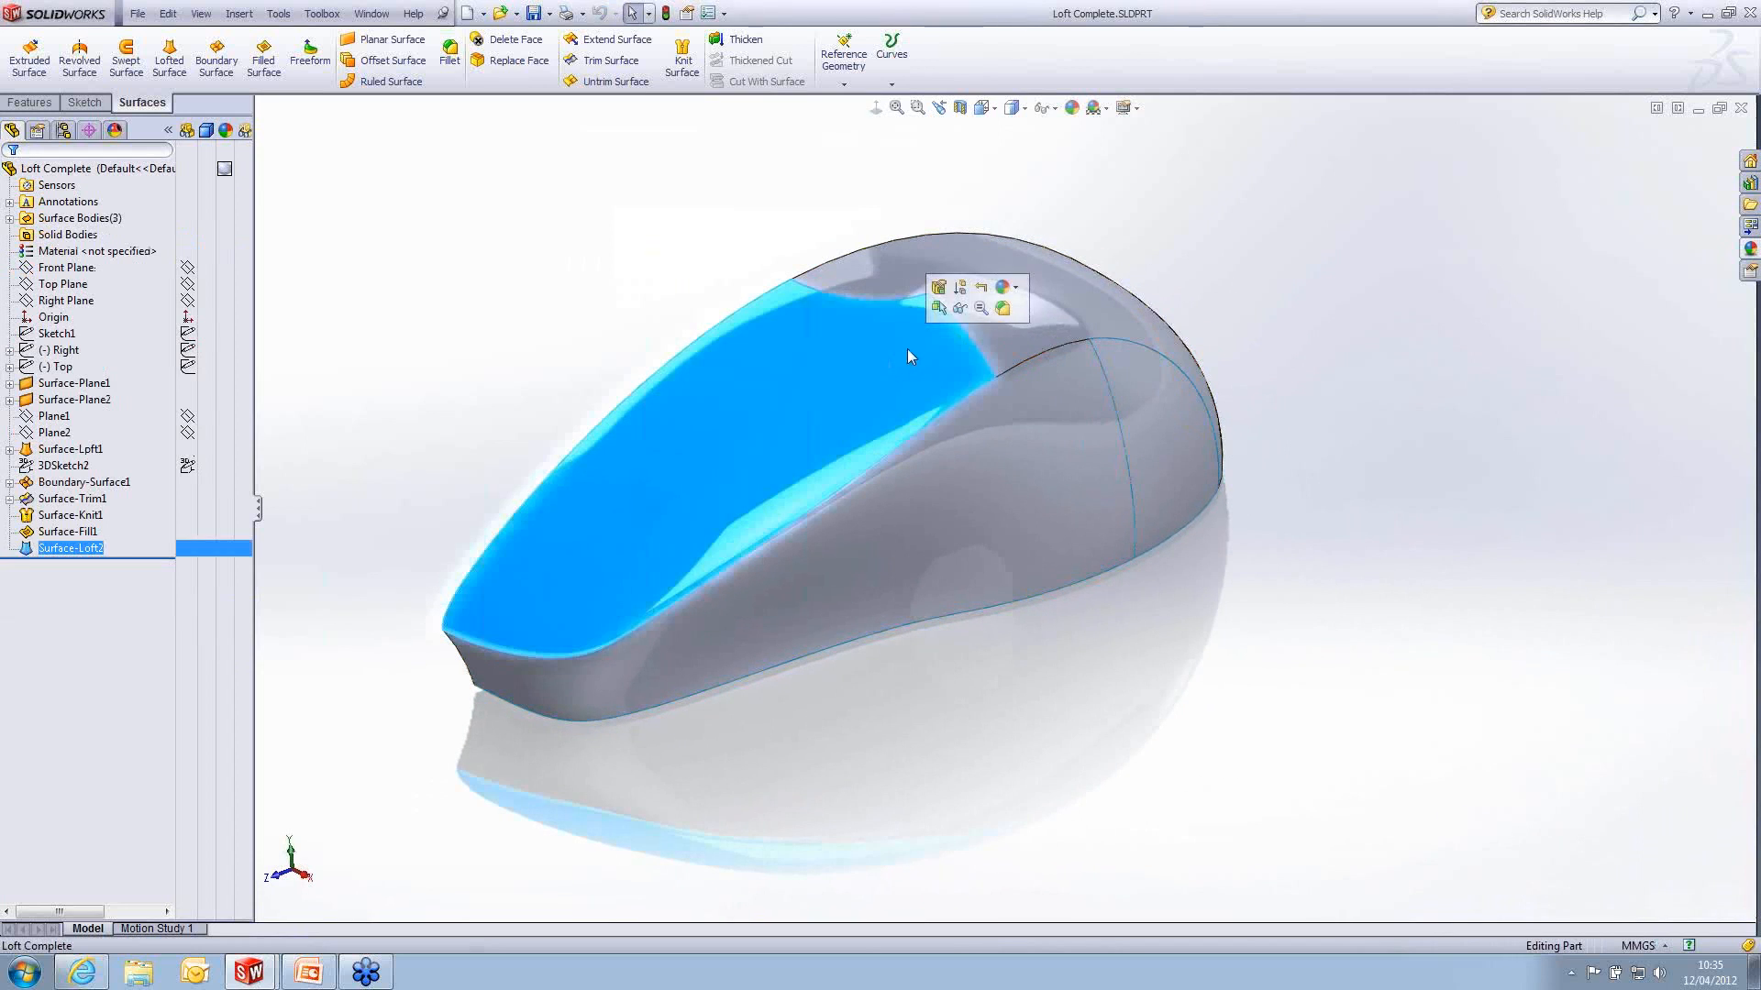
click(952, 301)
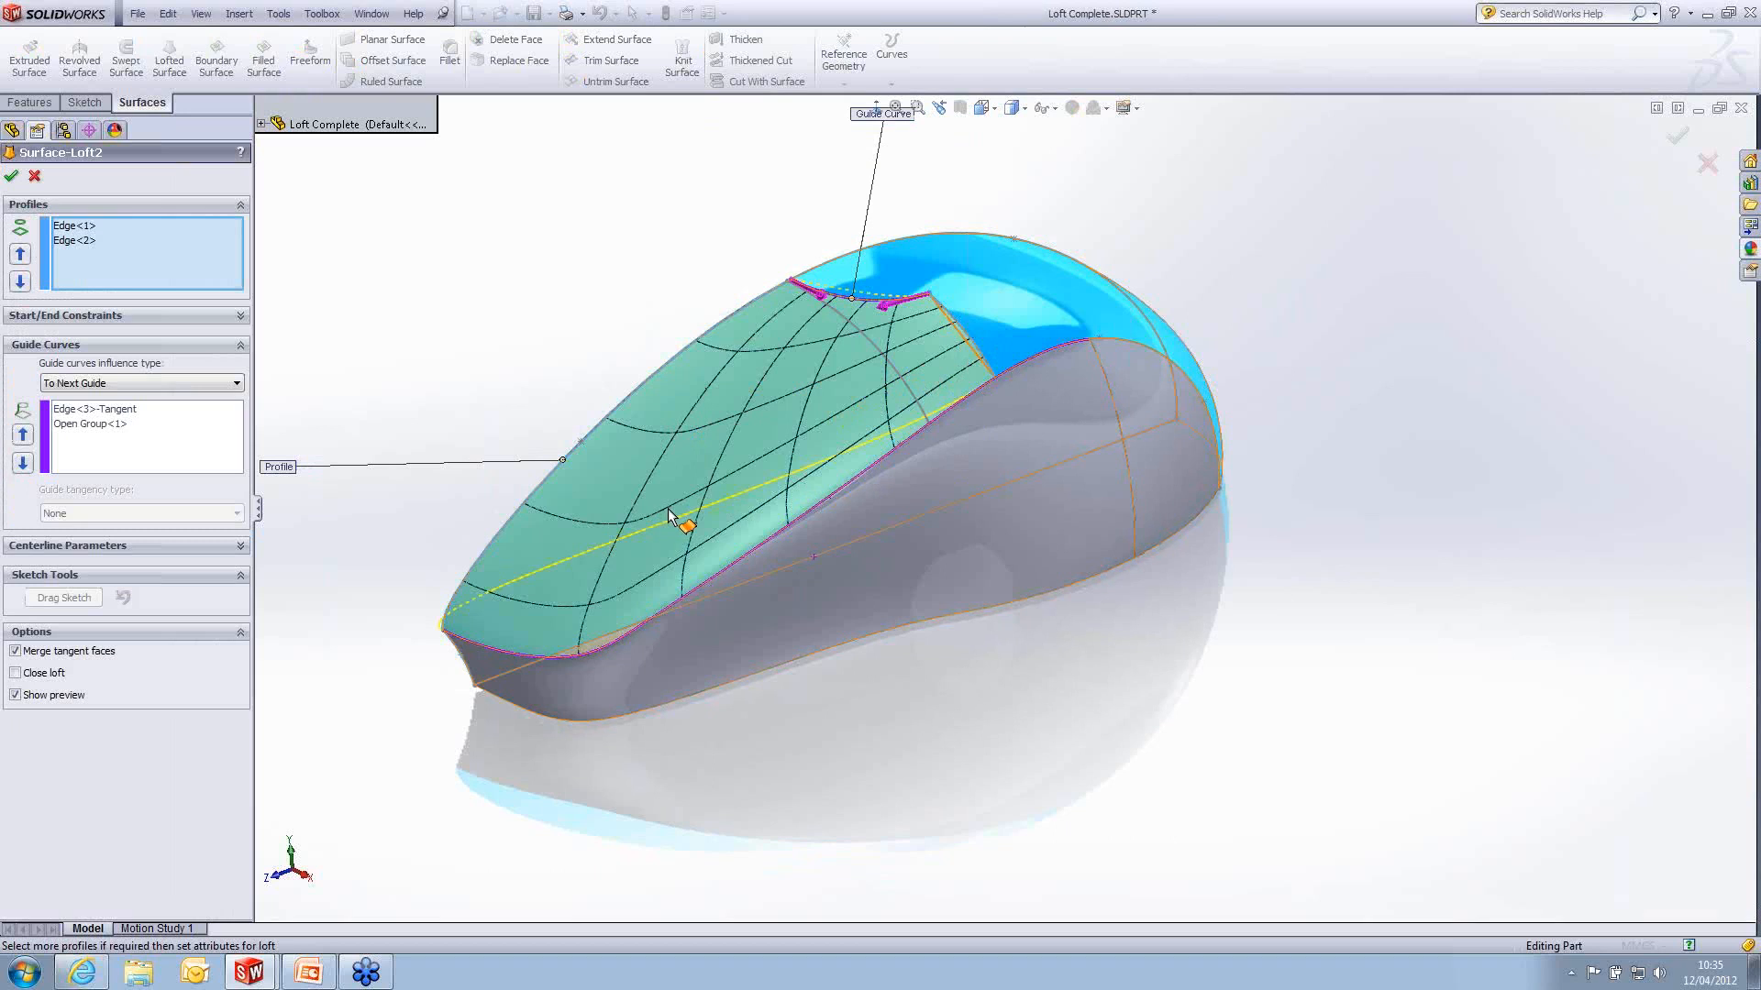
- Review the front top loft's start and end constraints and its two profile edges, then close its definition
click(125, 315)
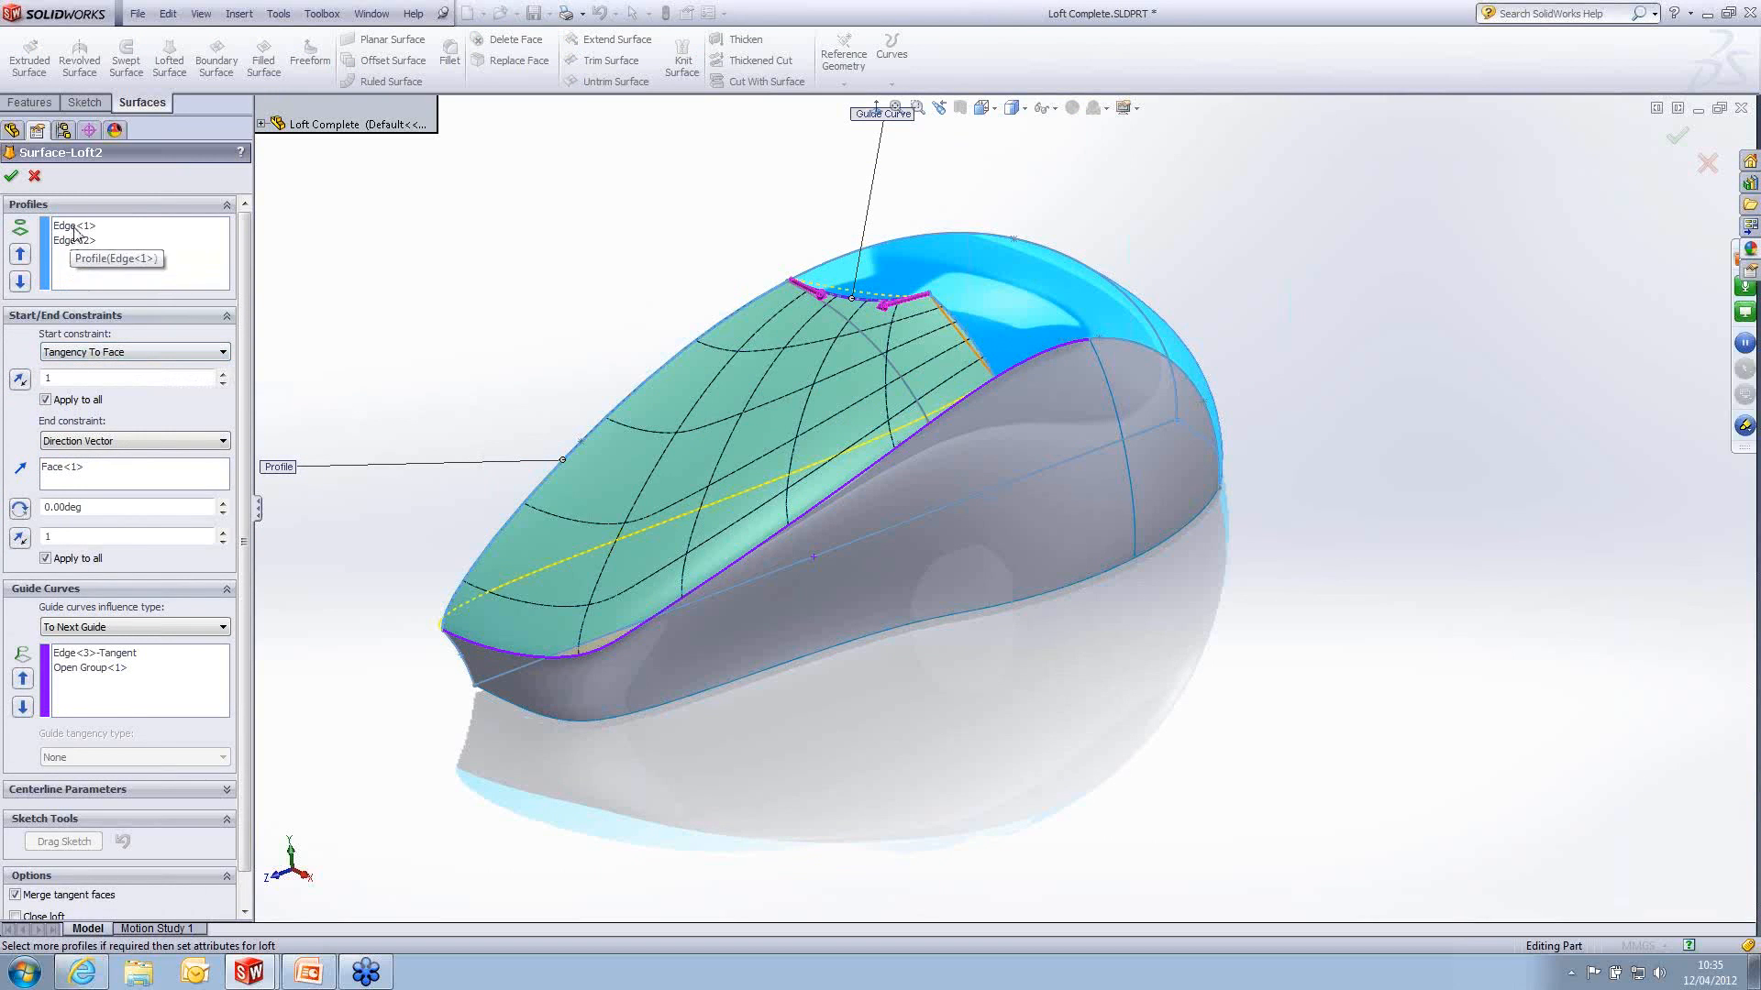
click(138, 254)
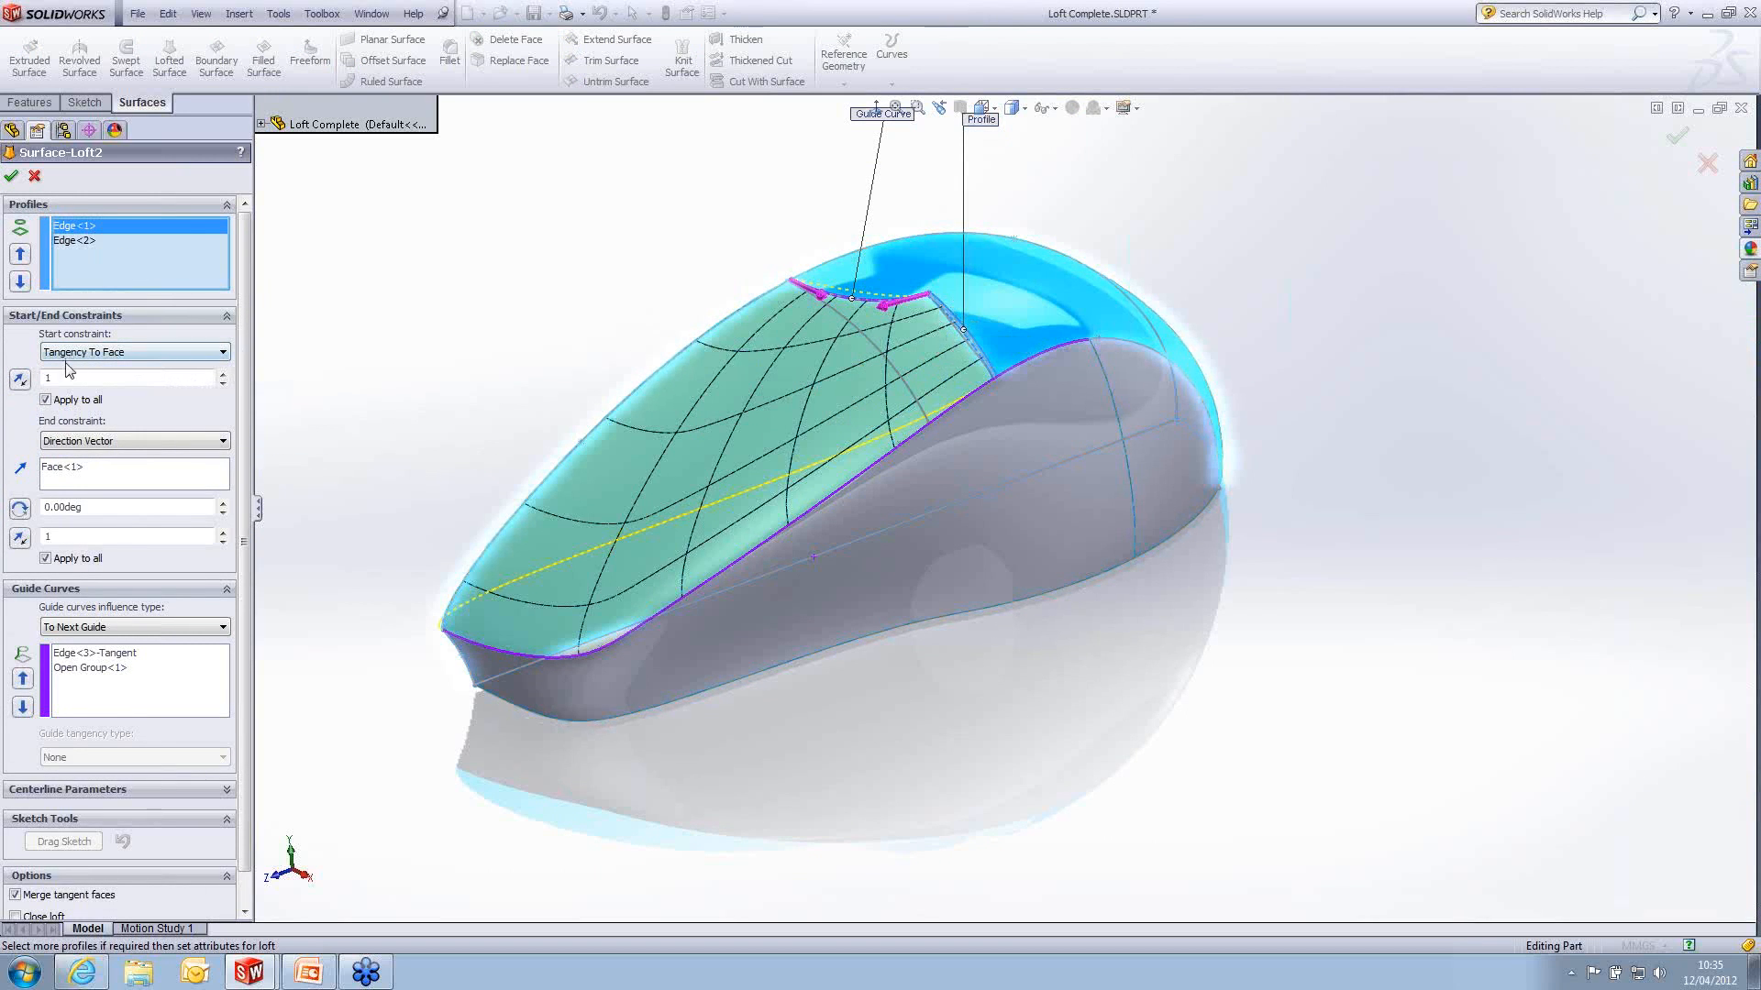
click(75, 241)
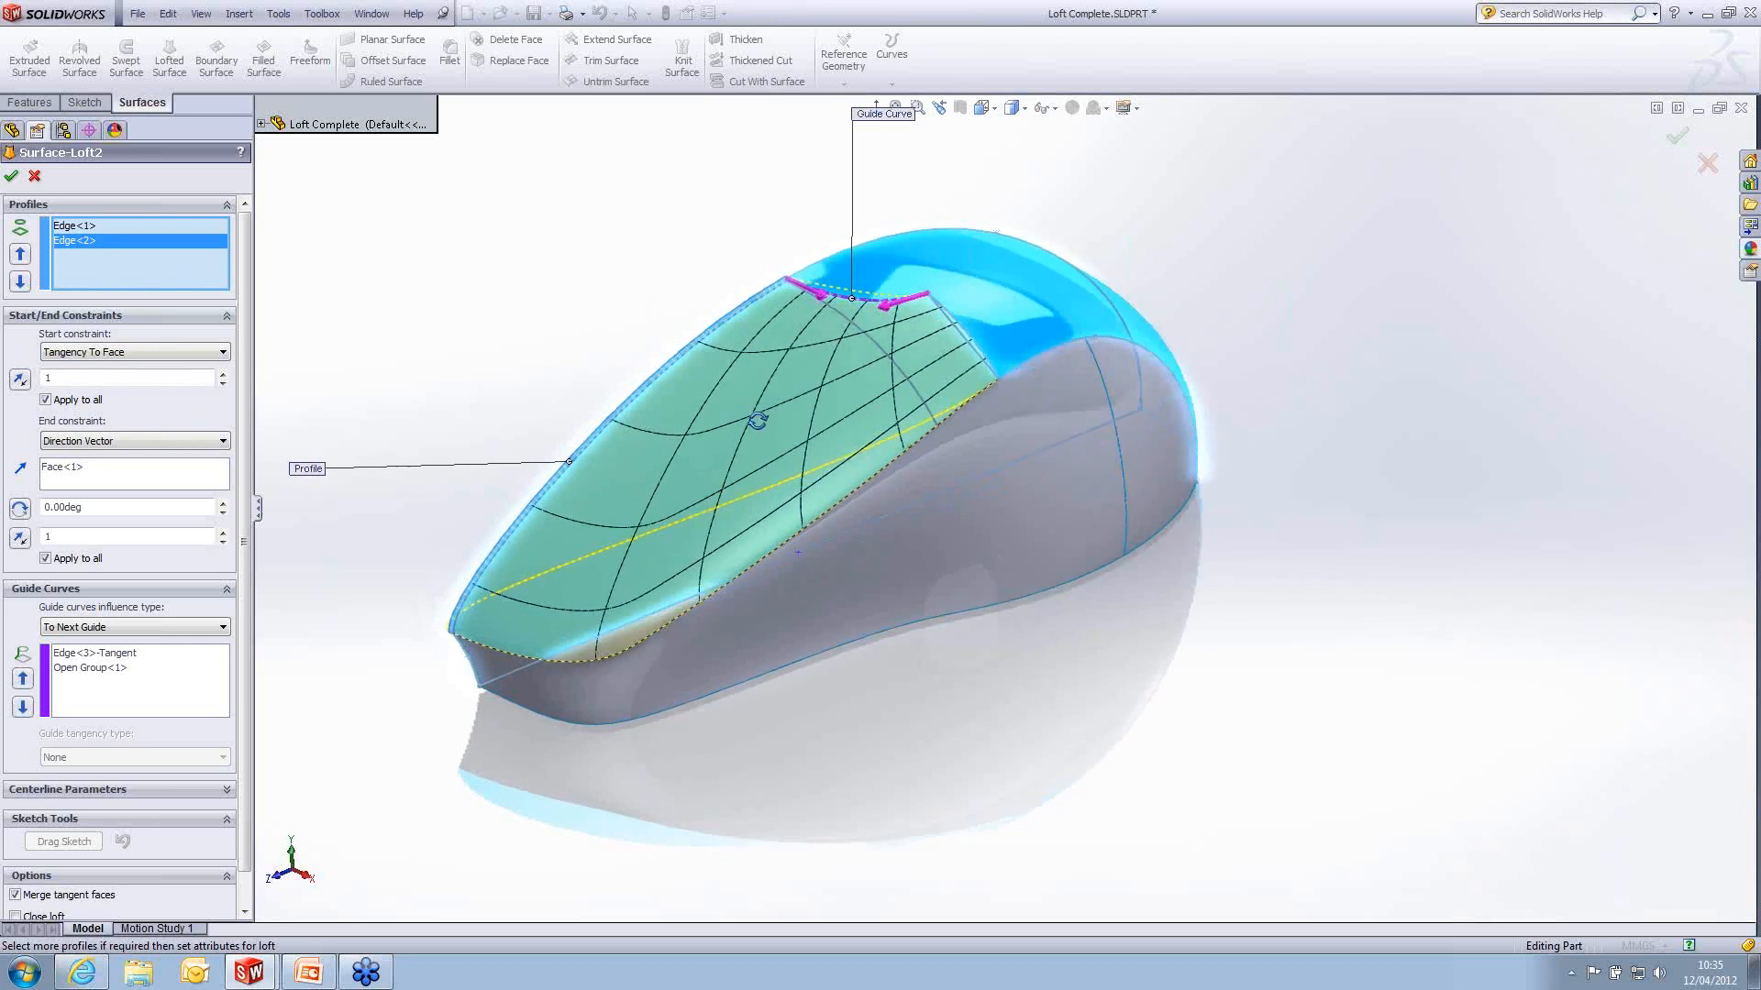
click(14, 177)
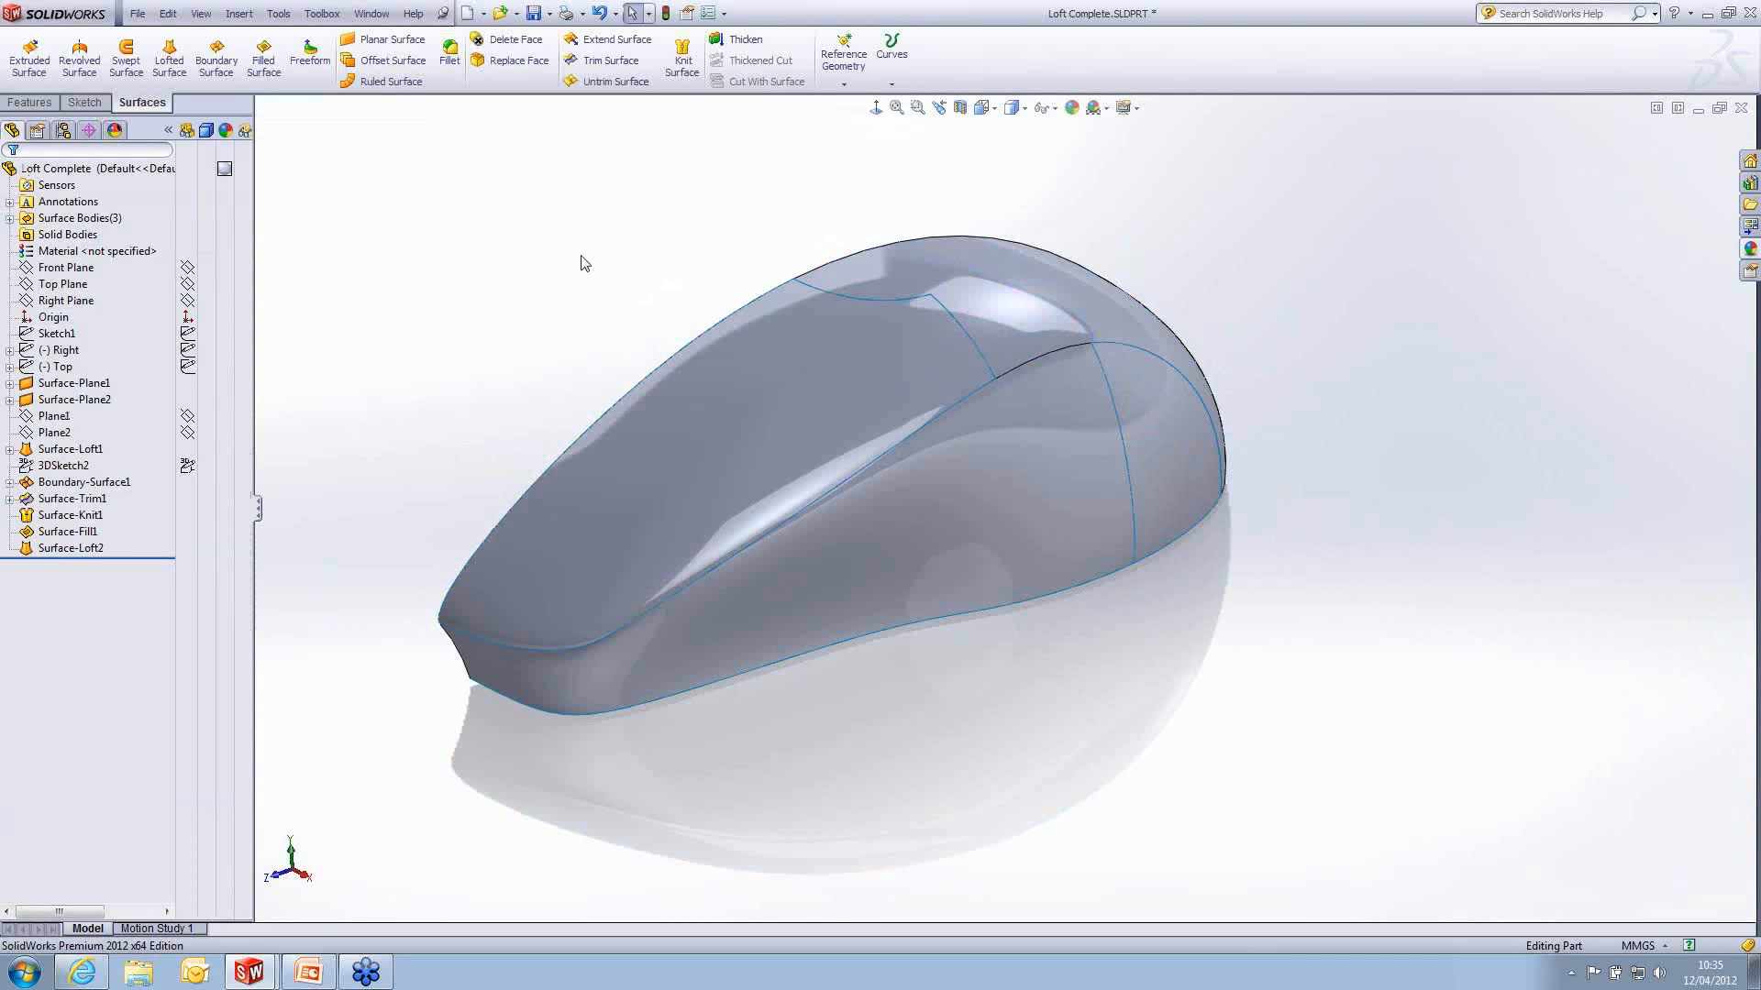
- Knit the front top loft, the existing knitted body and the filled rear side together, with Try to form solid and Merge entities enabled
mouse_move(834, 329)
middle_down()
mouse_move(1054, 291)
mouse_move(904, 299)
mouse_move(854, 327)
middle_up()
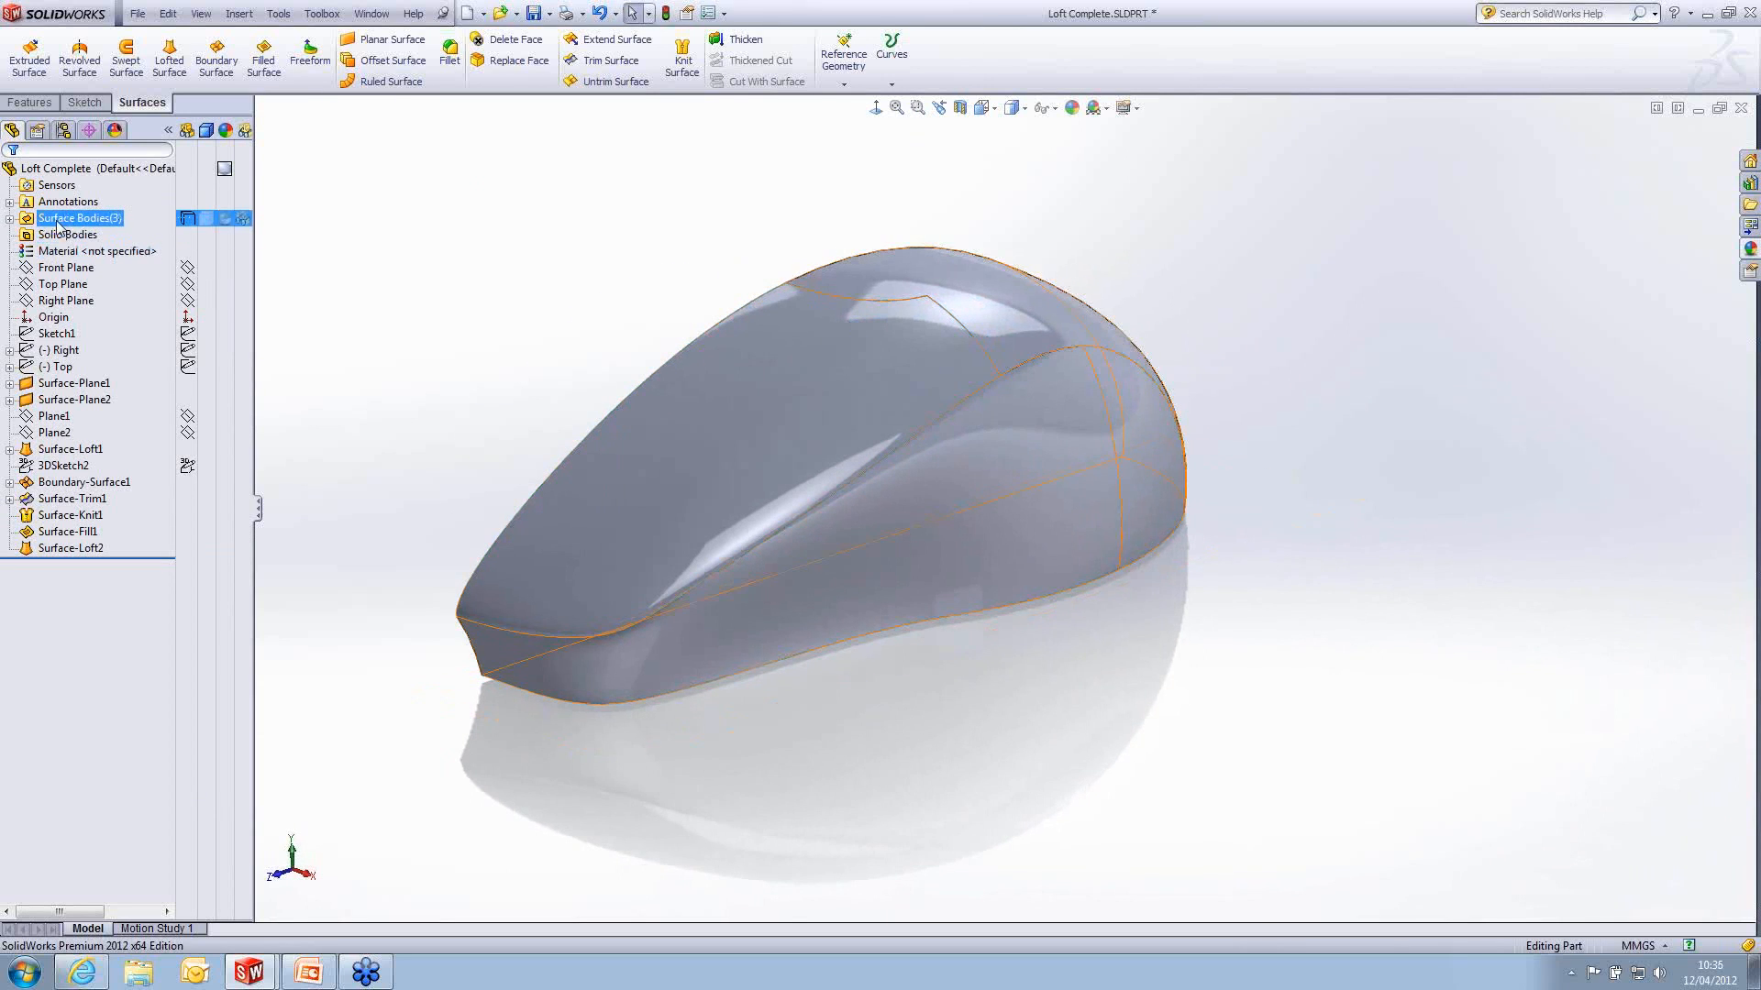
click(9, 218)
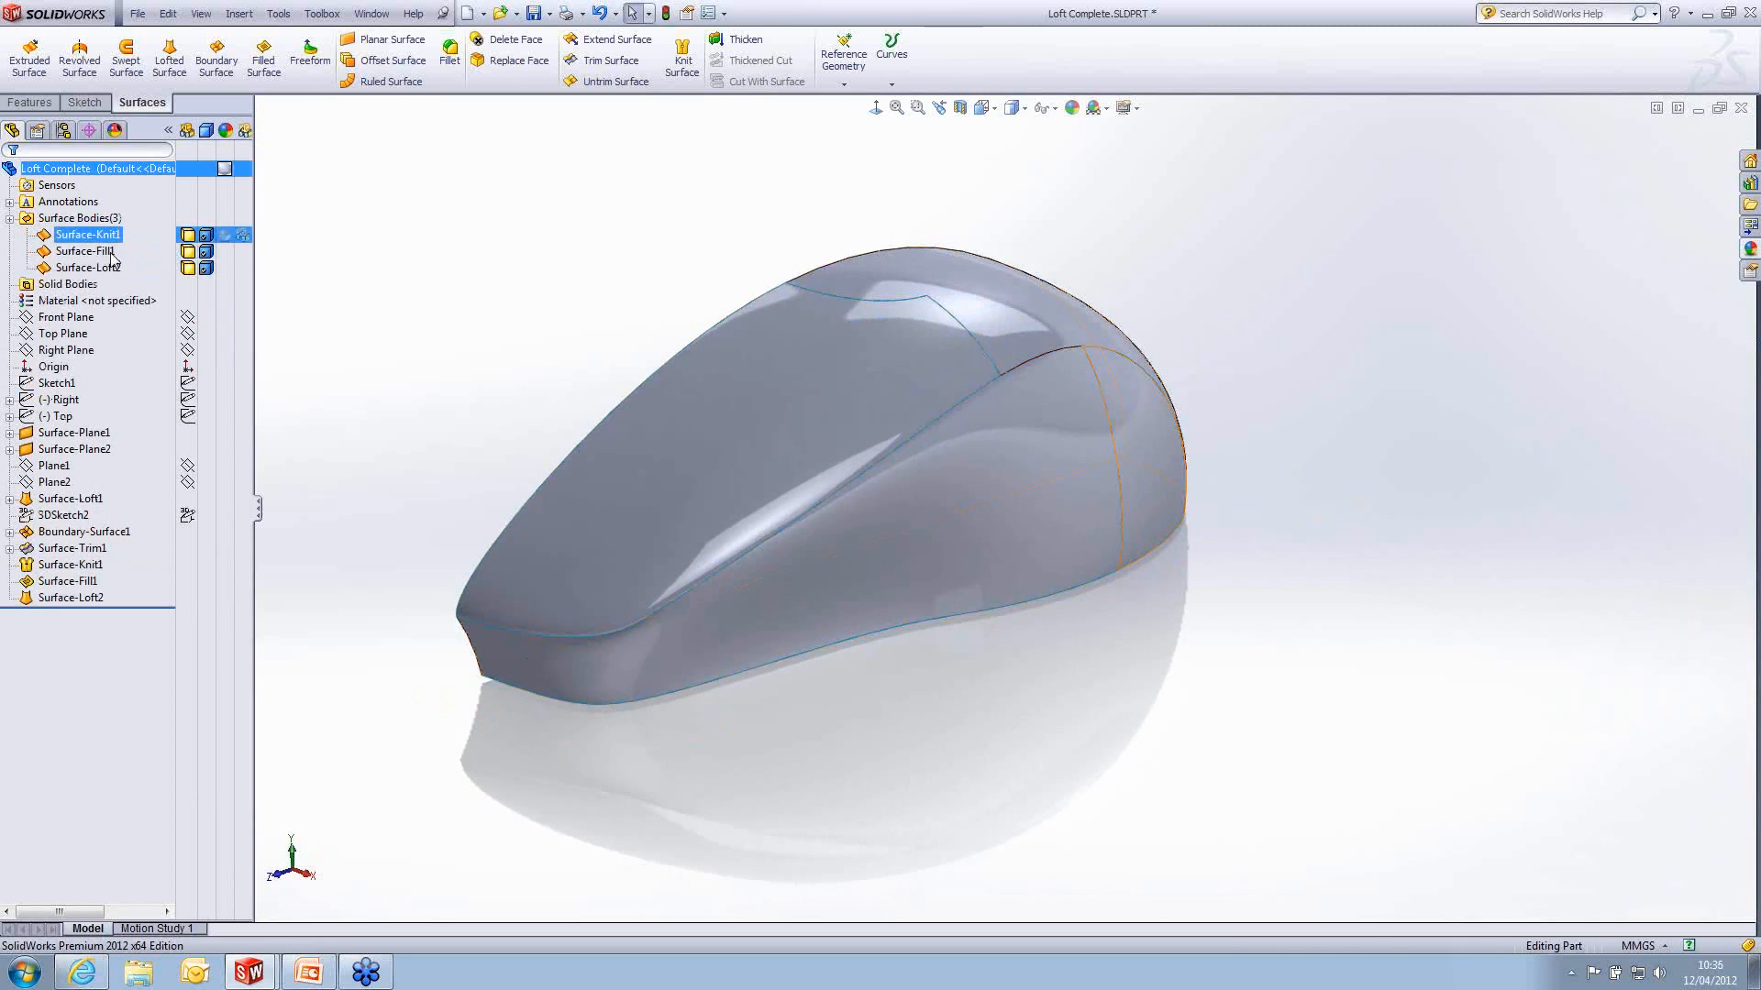
middle_drag(1269, 407, 1180, 410)
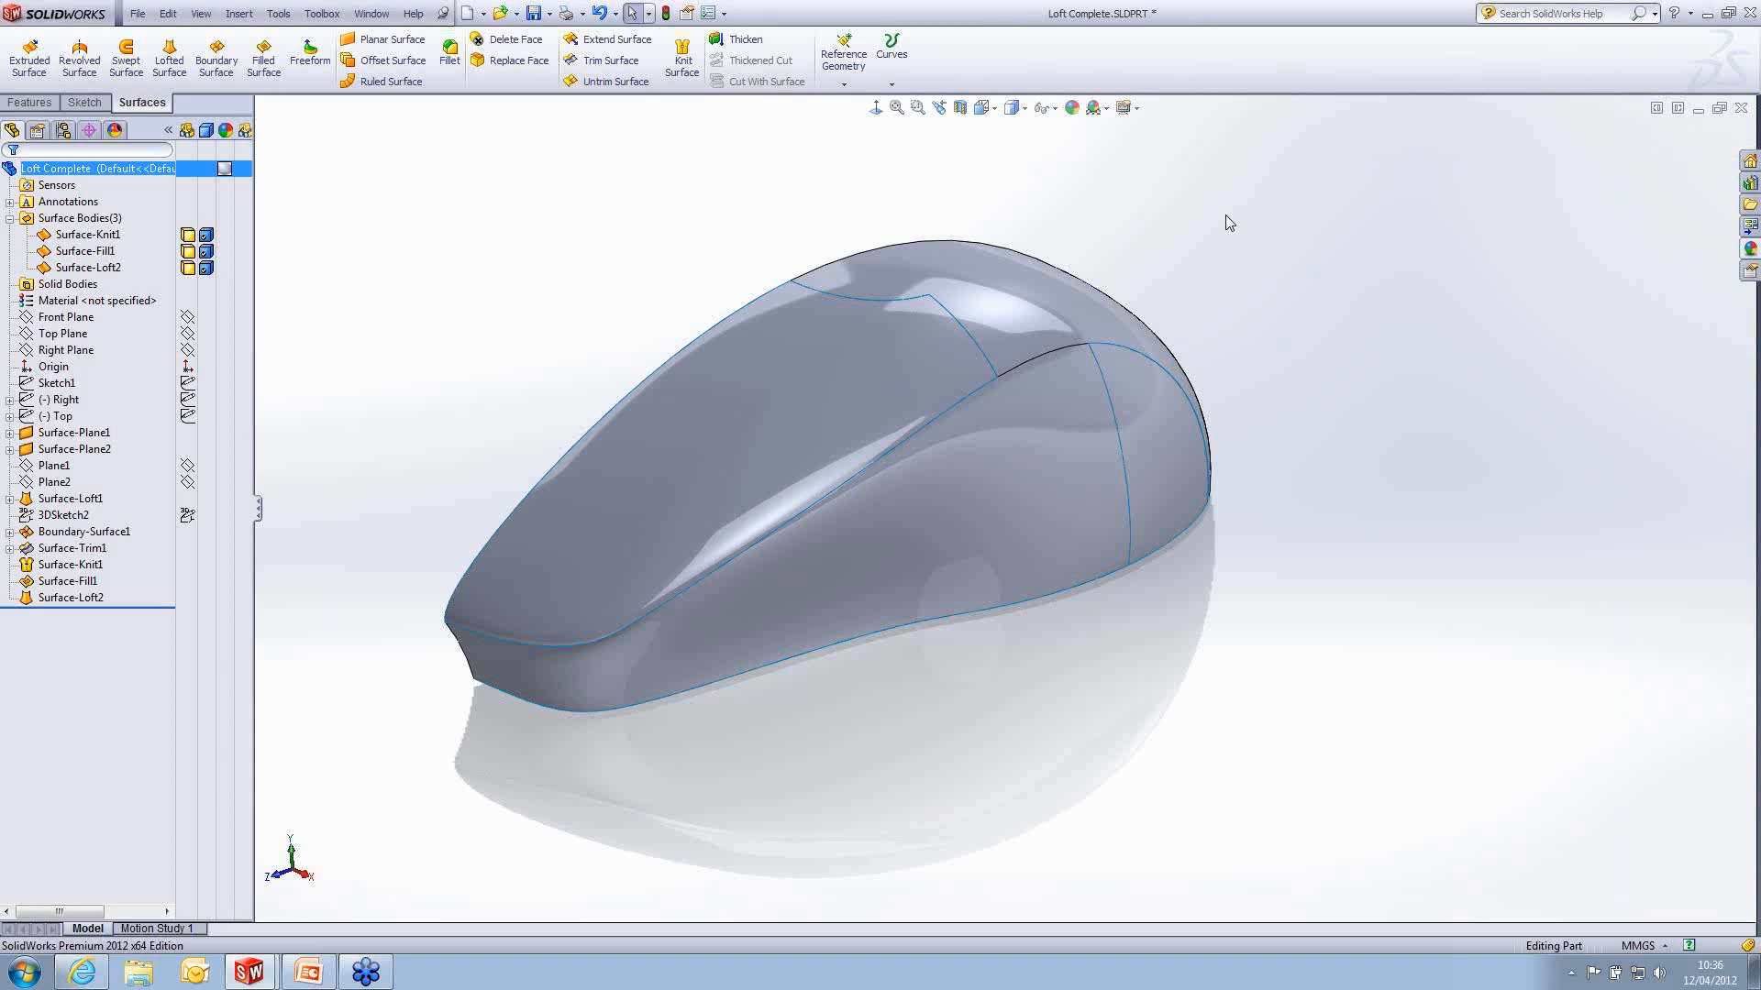
click(683, 60)
click(797, 321)
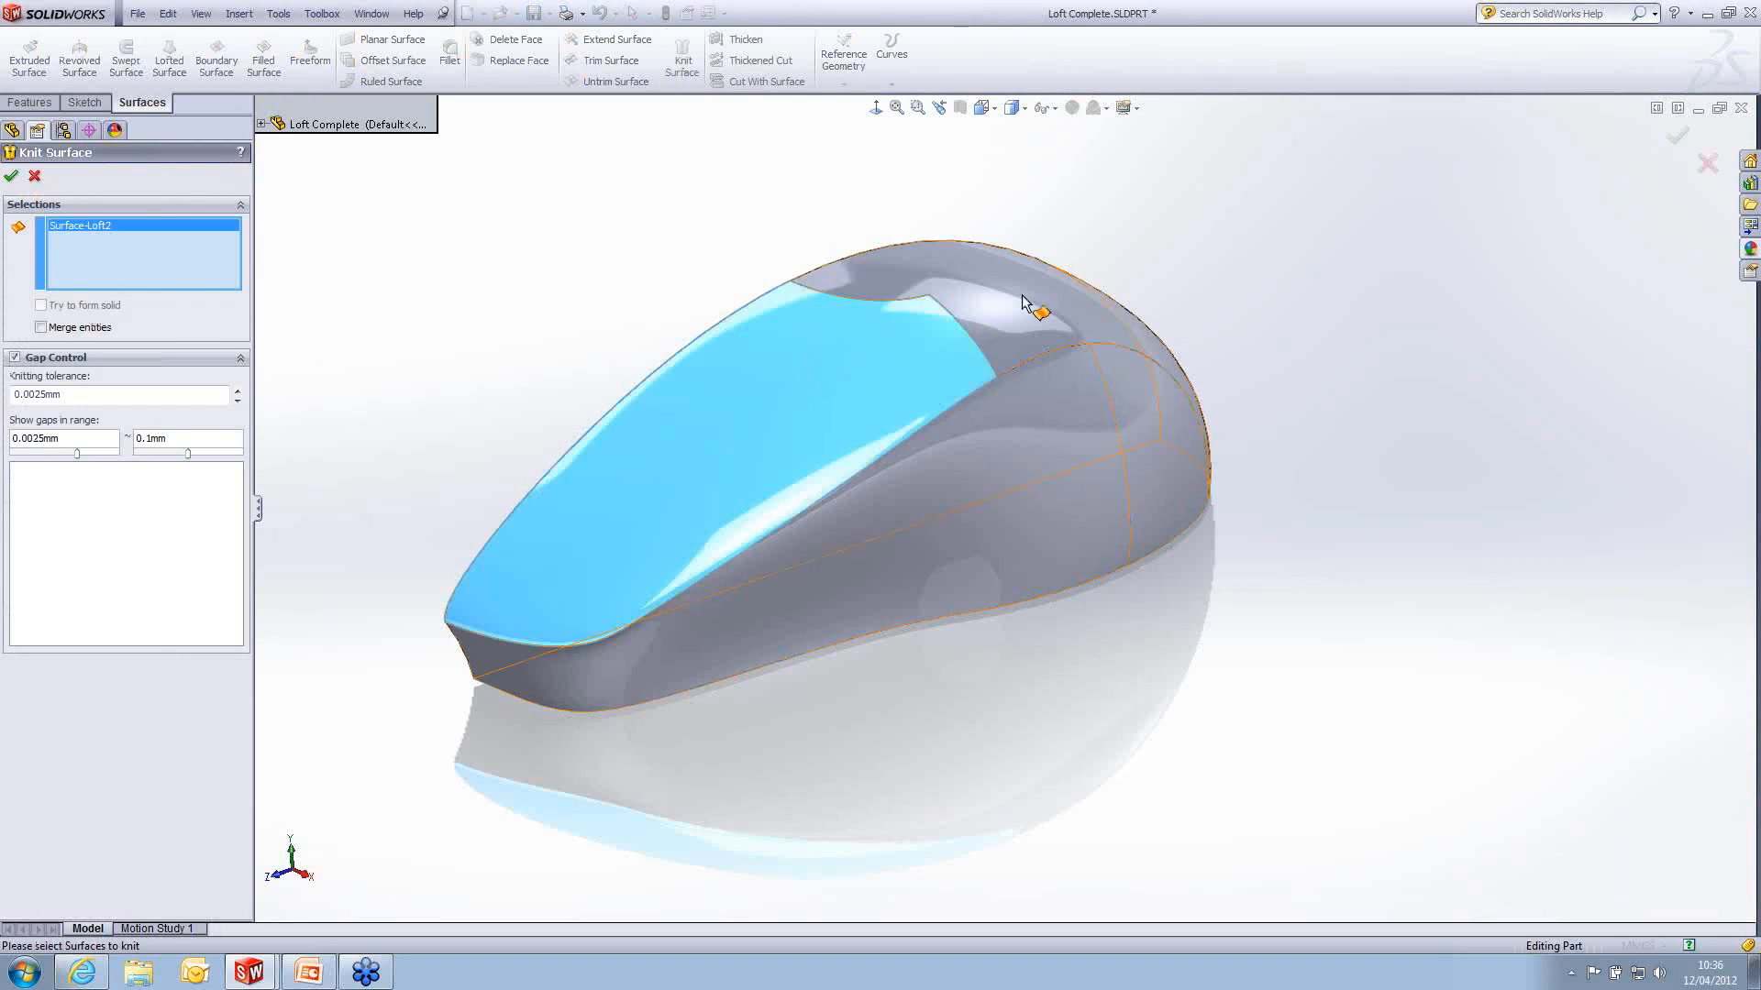
click(1084, 371)
click(1137, 422)
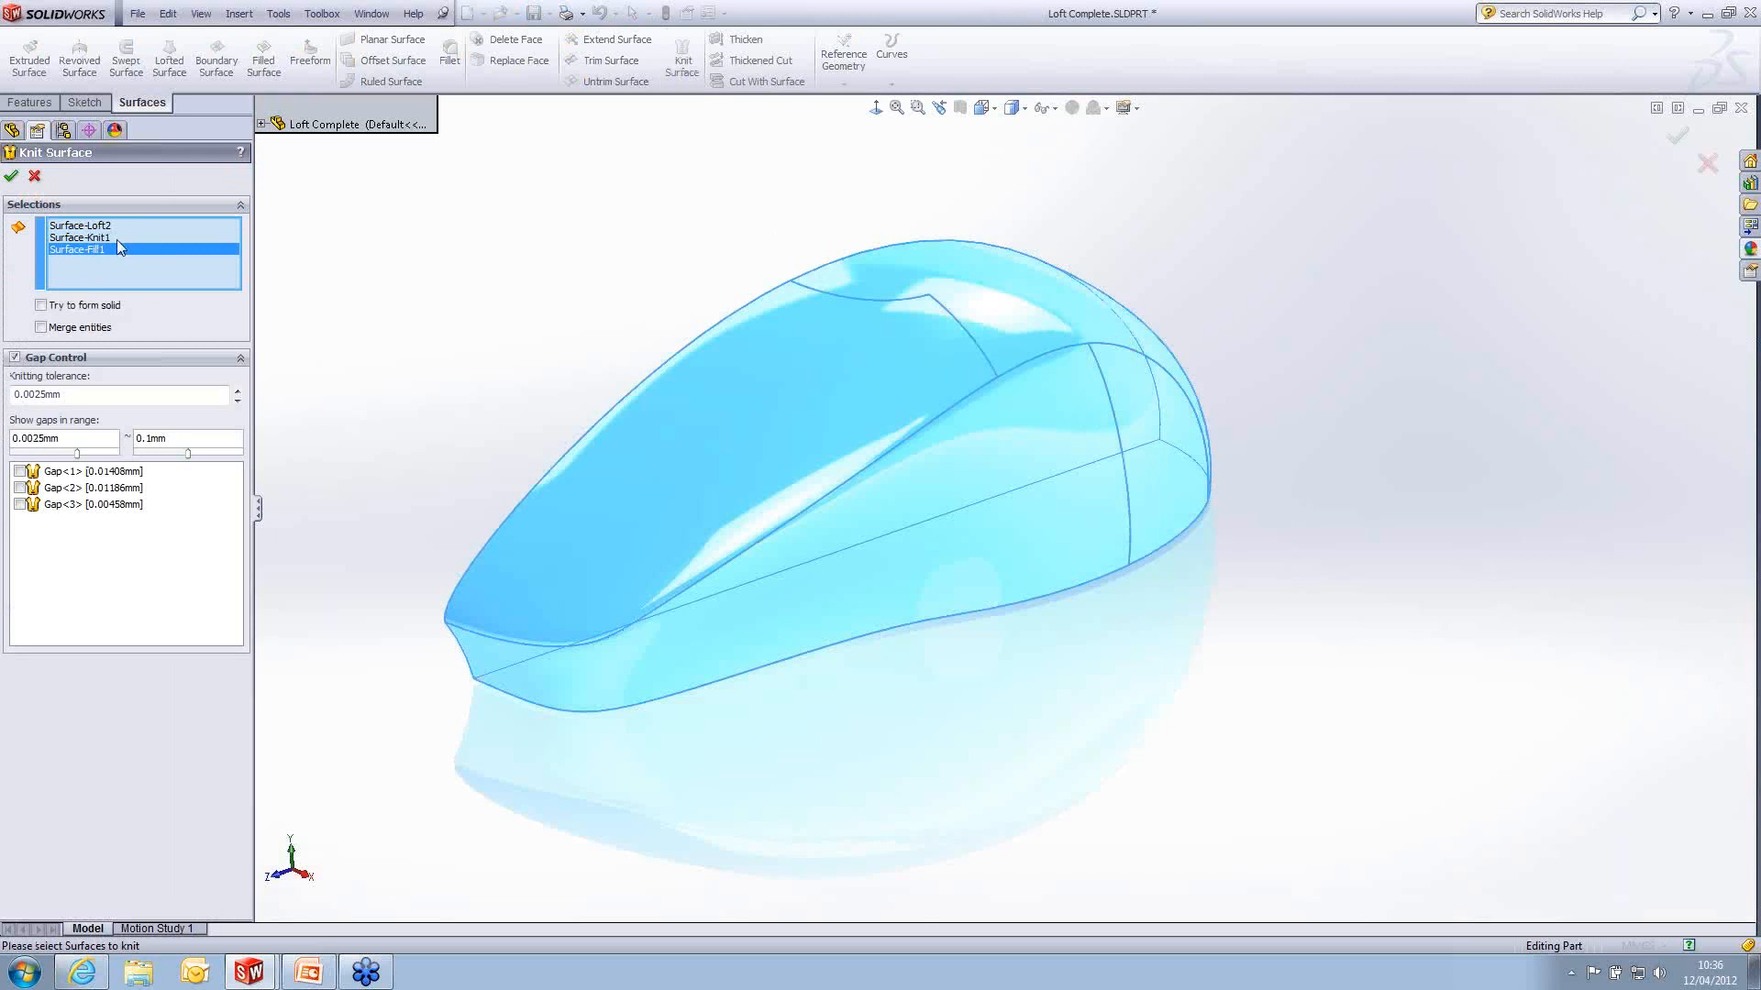
click(41, 306)
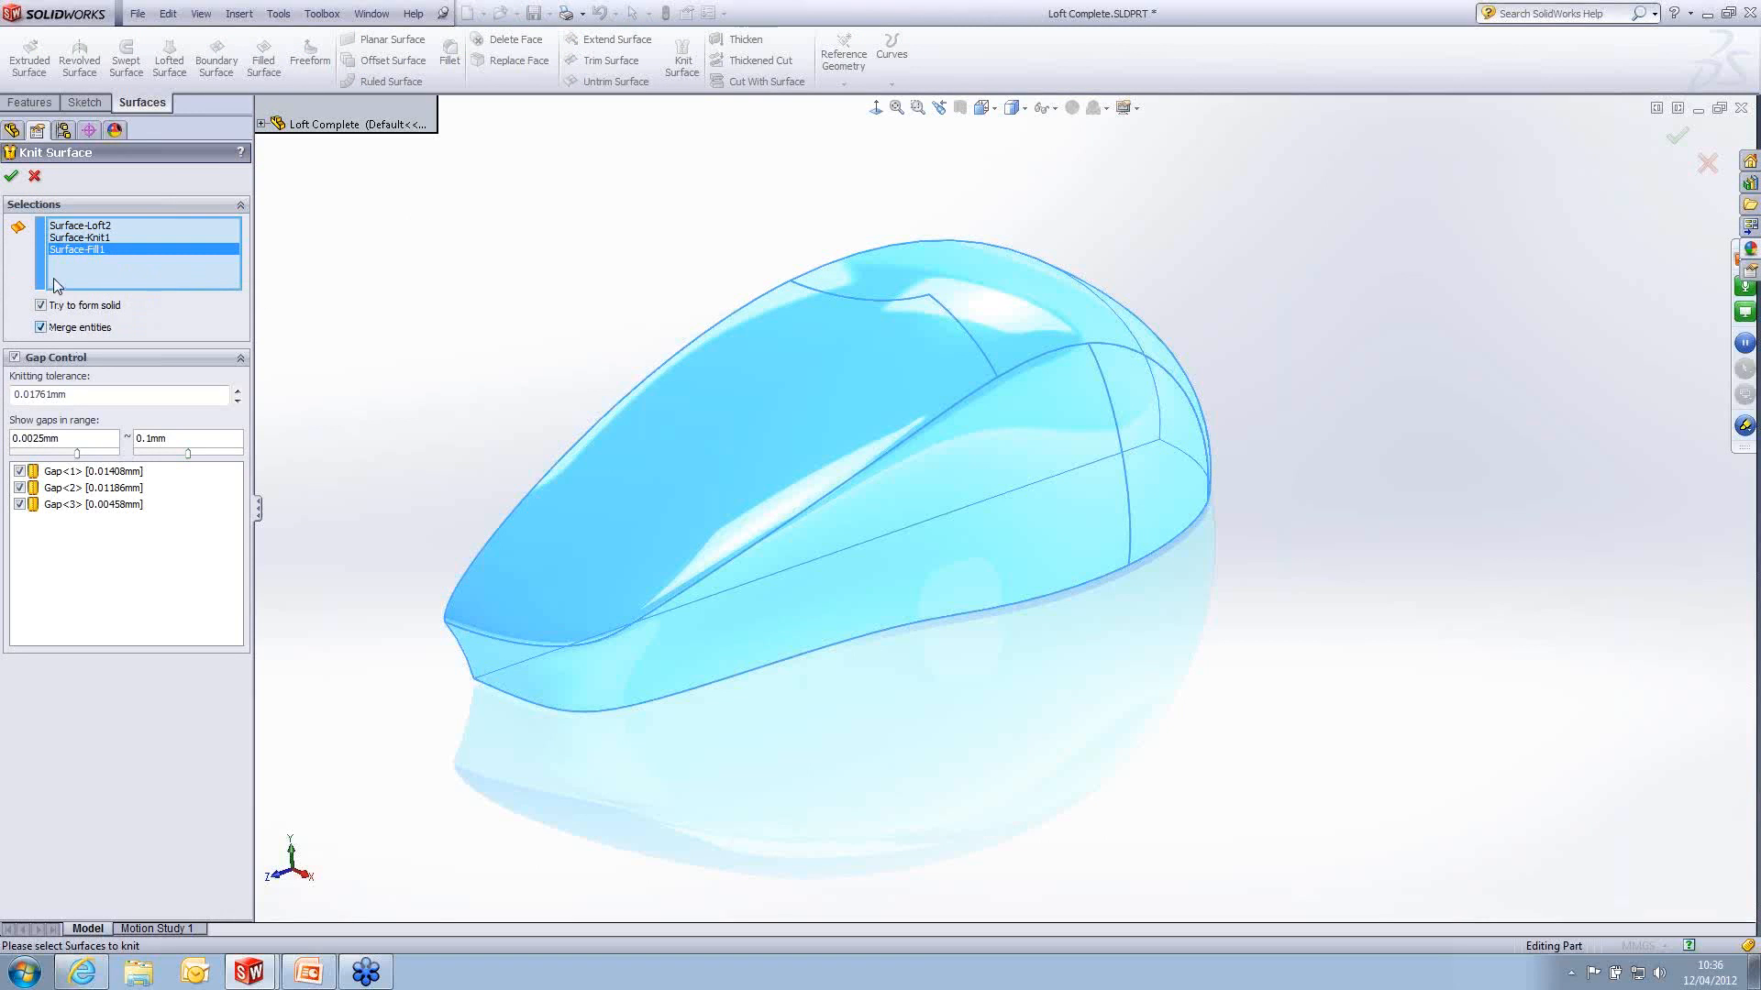
click(11, 175)
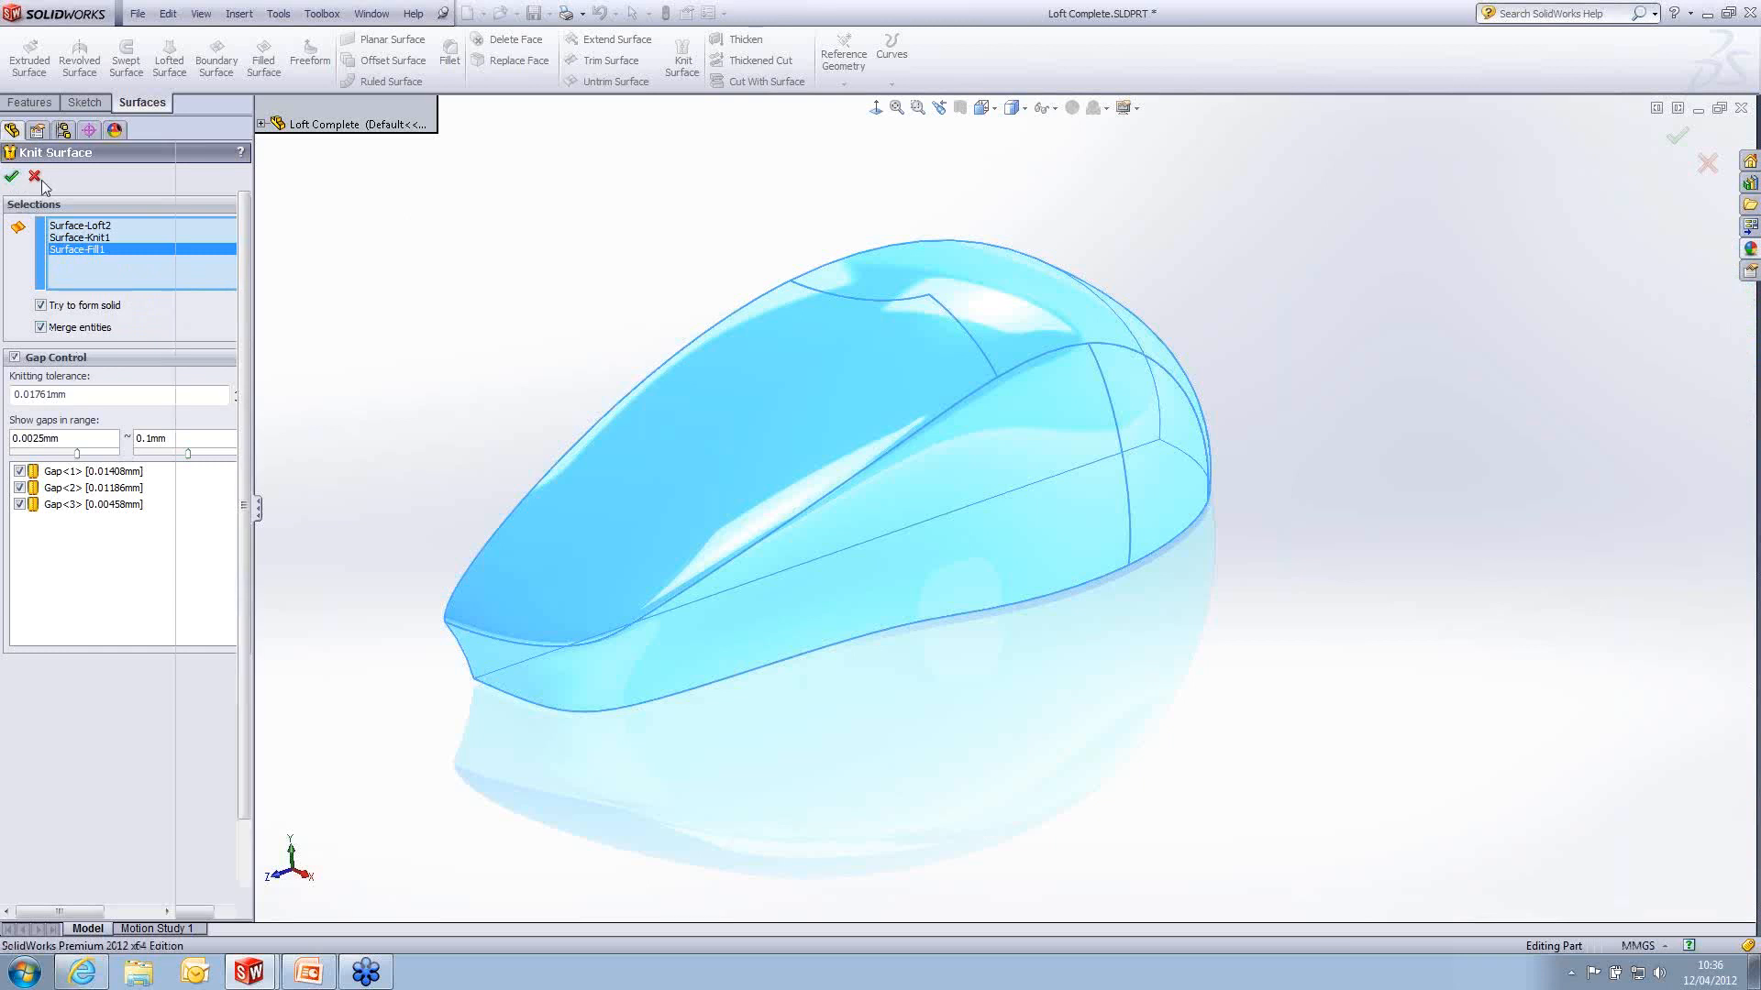
click(623, 245)
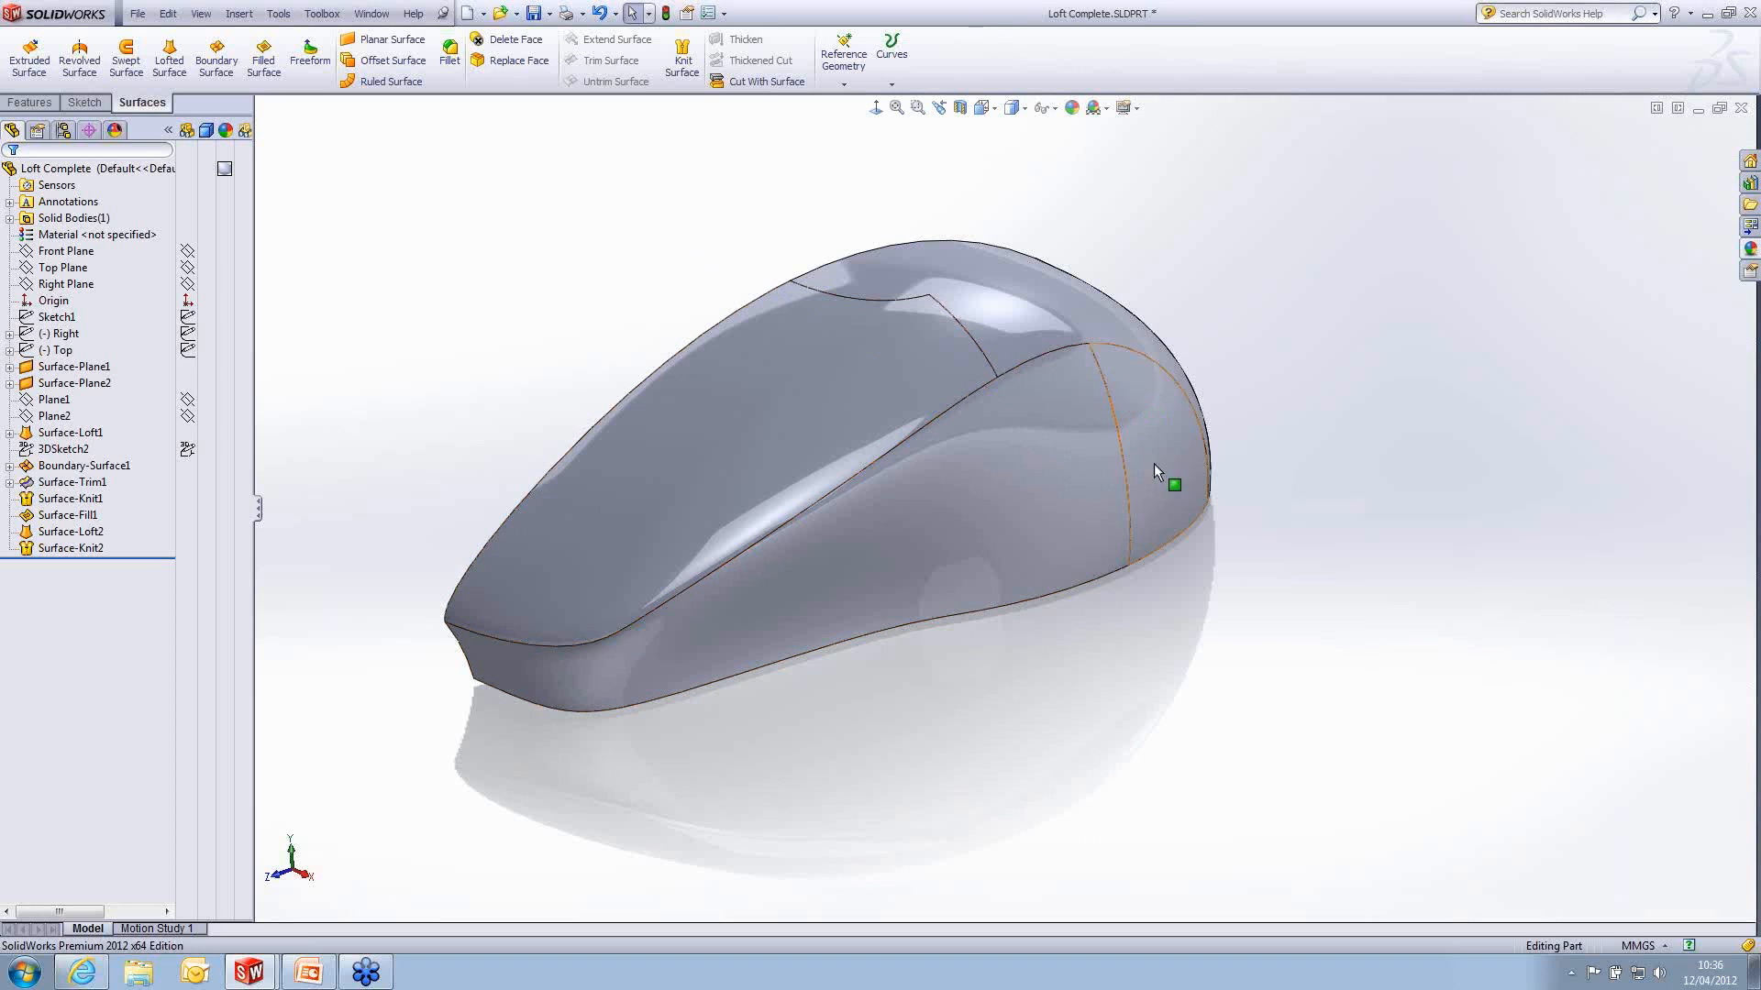
- Show the Top sketch with its reference picture and inspect the mouse's front top against the picture's scroll-wheel strip
mouse_move(1102, 282)
middle_down()
mouse_move(1162, 287)
mouse_move(1092, 291)
middle_up()
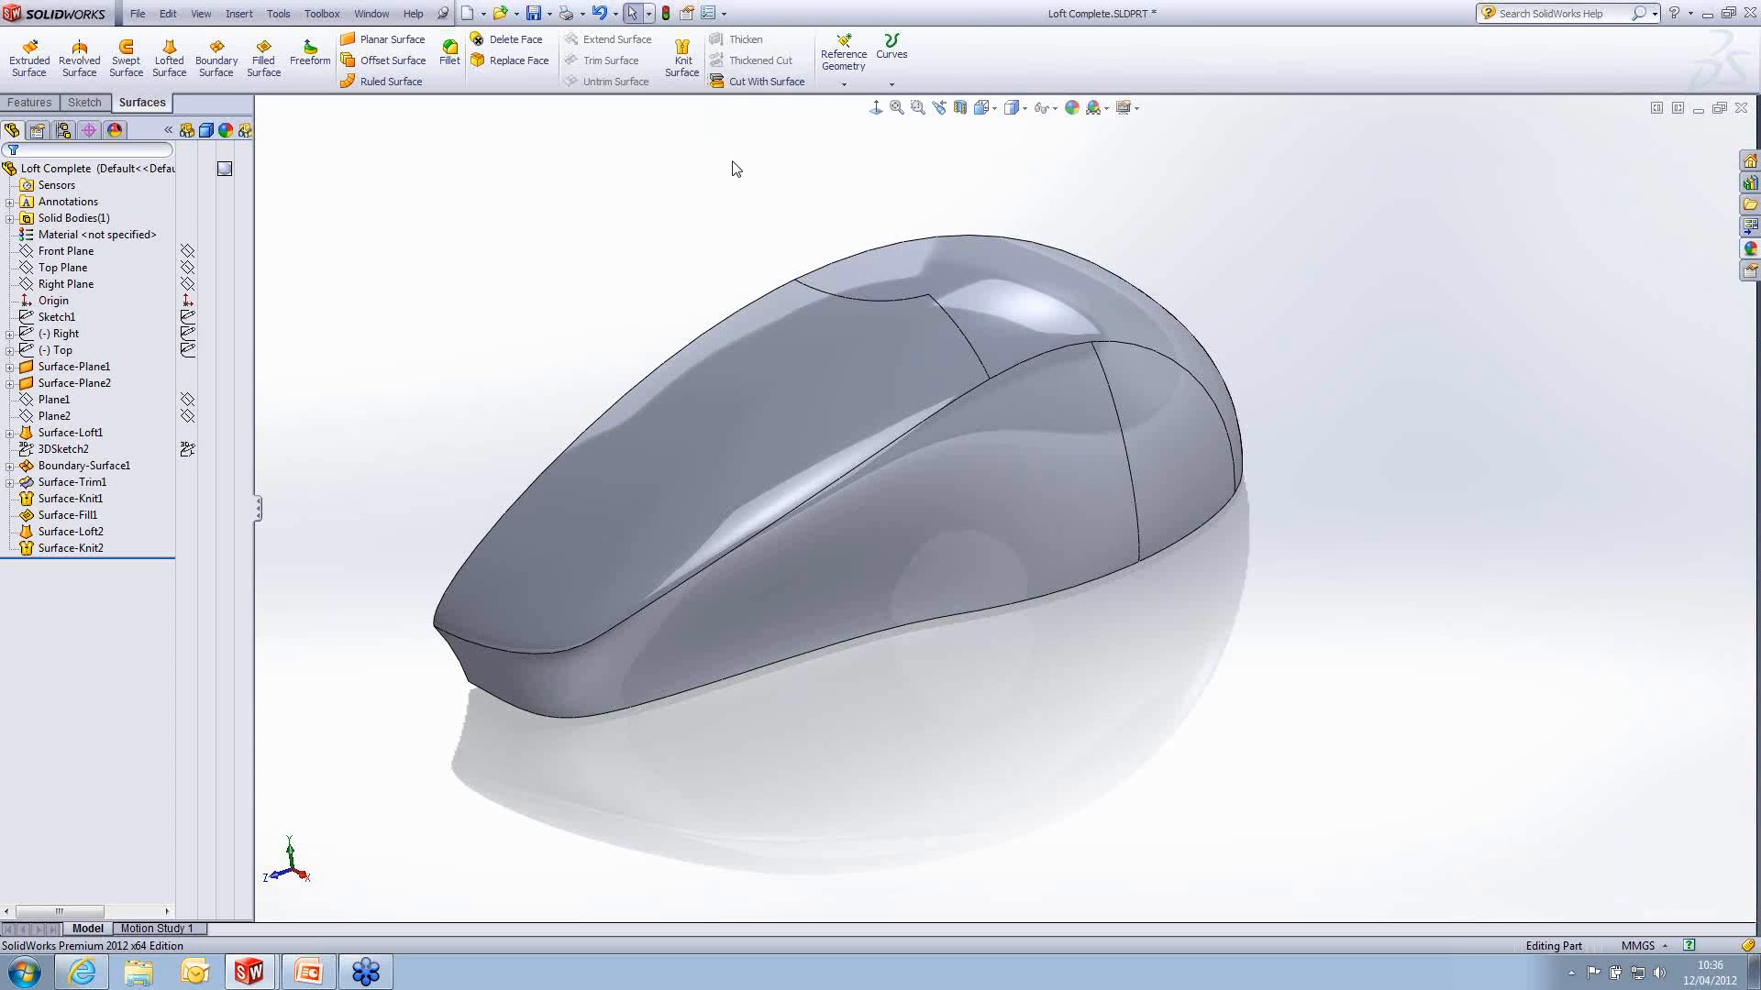
middle_drag(853, 227, 900, 241)
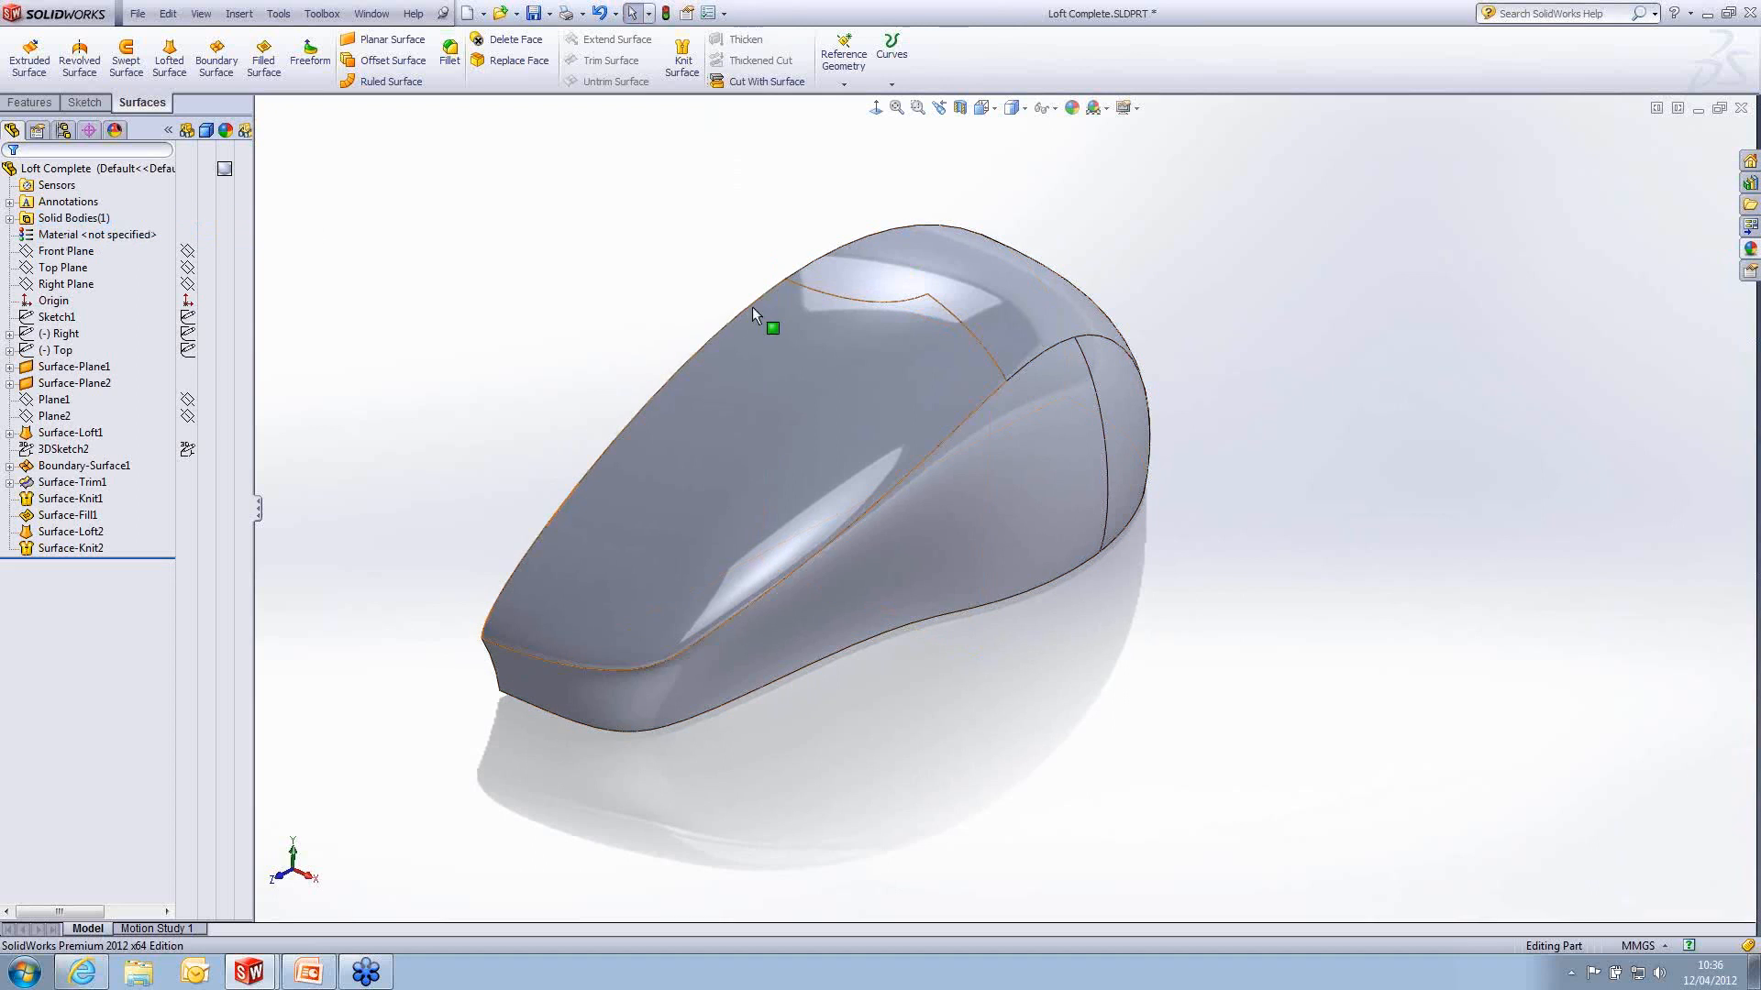
middle_drag(774, 417, 762, 406)
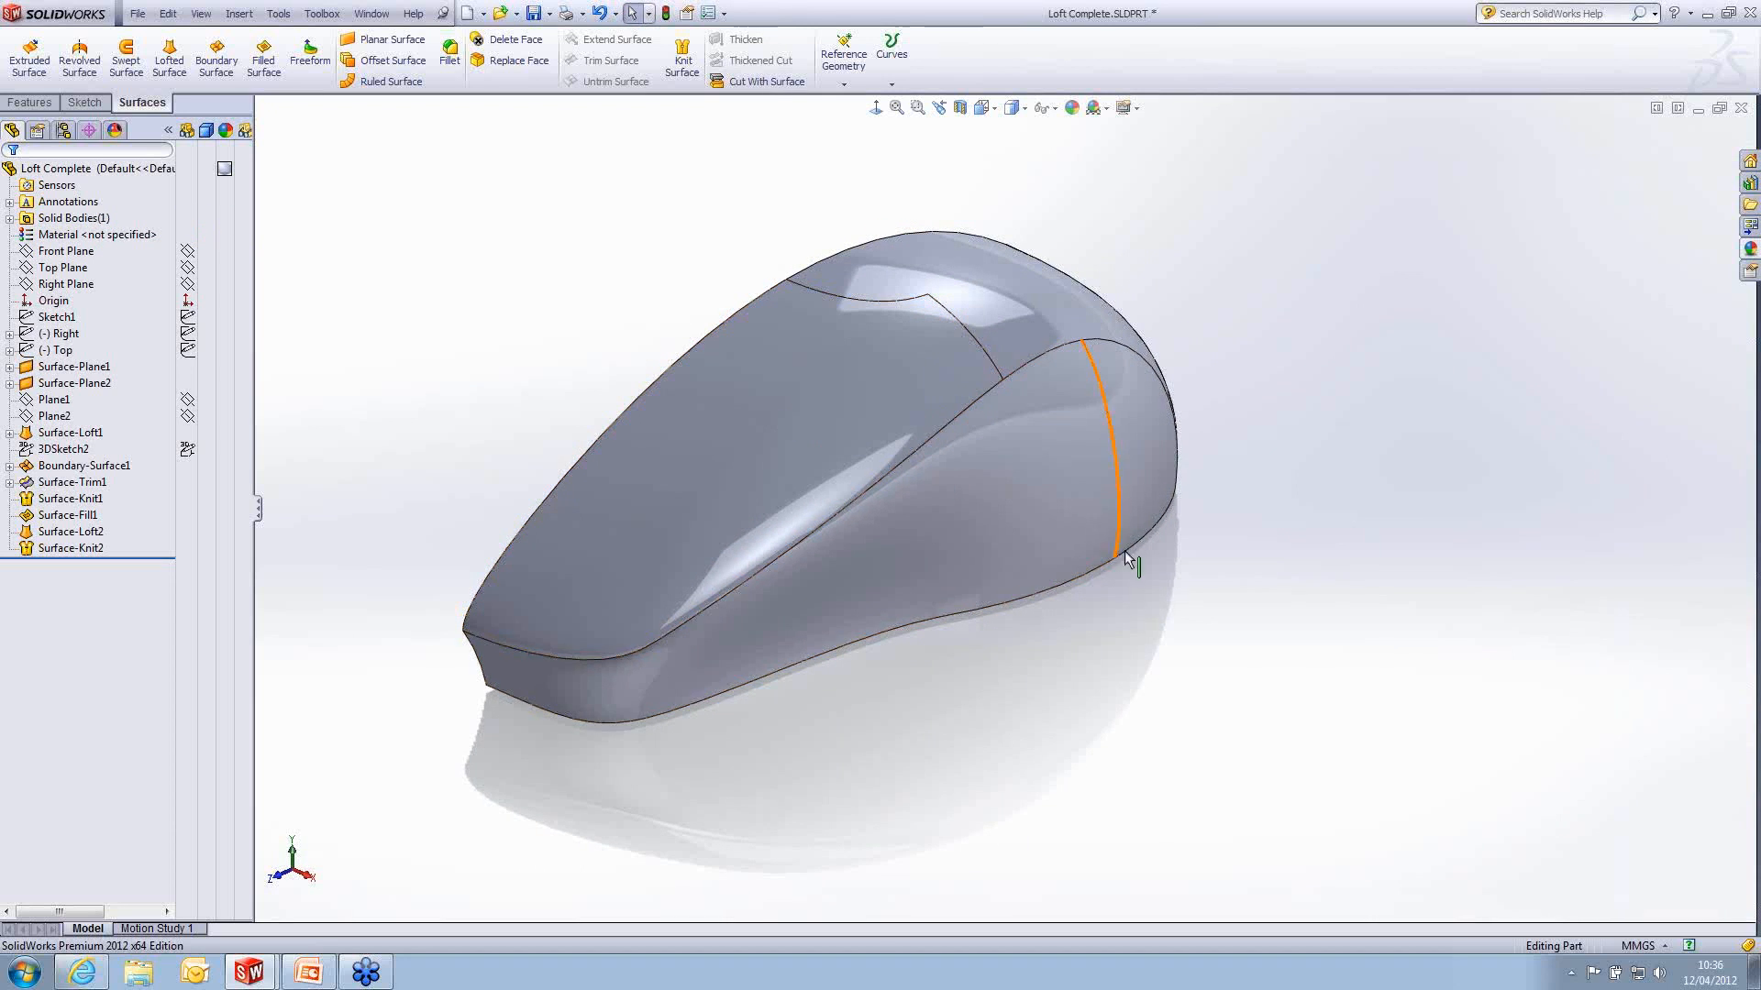
mouse_move(1120, 671)
middle_down()
mouse_move(1187, 641)
mouse_move(1136, 676)
middle_up()
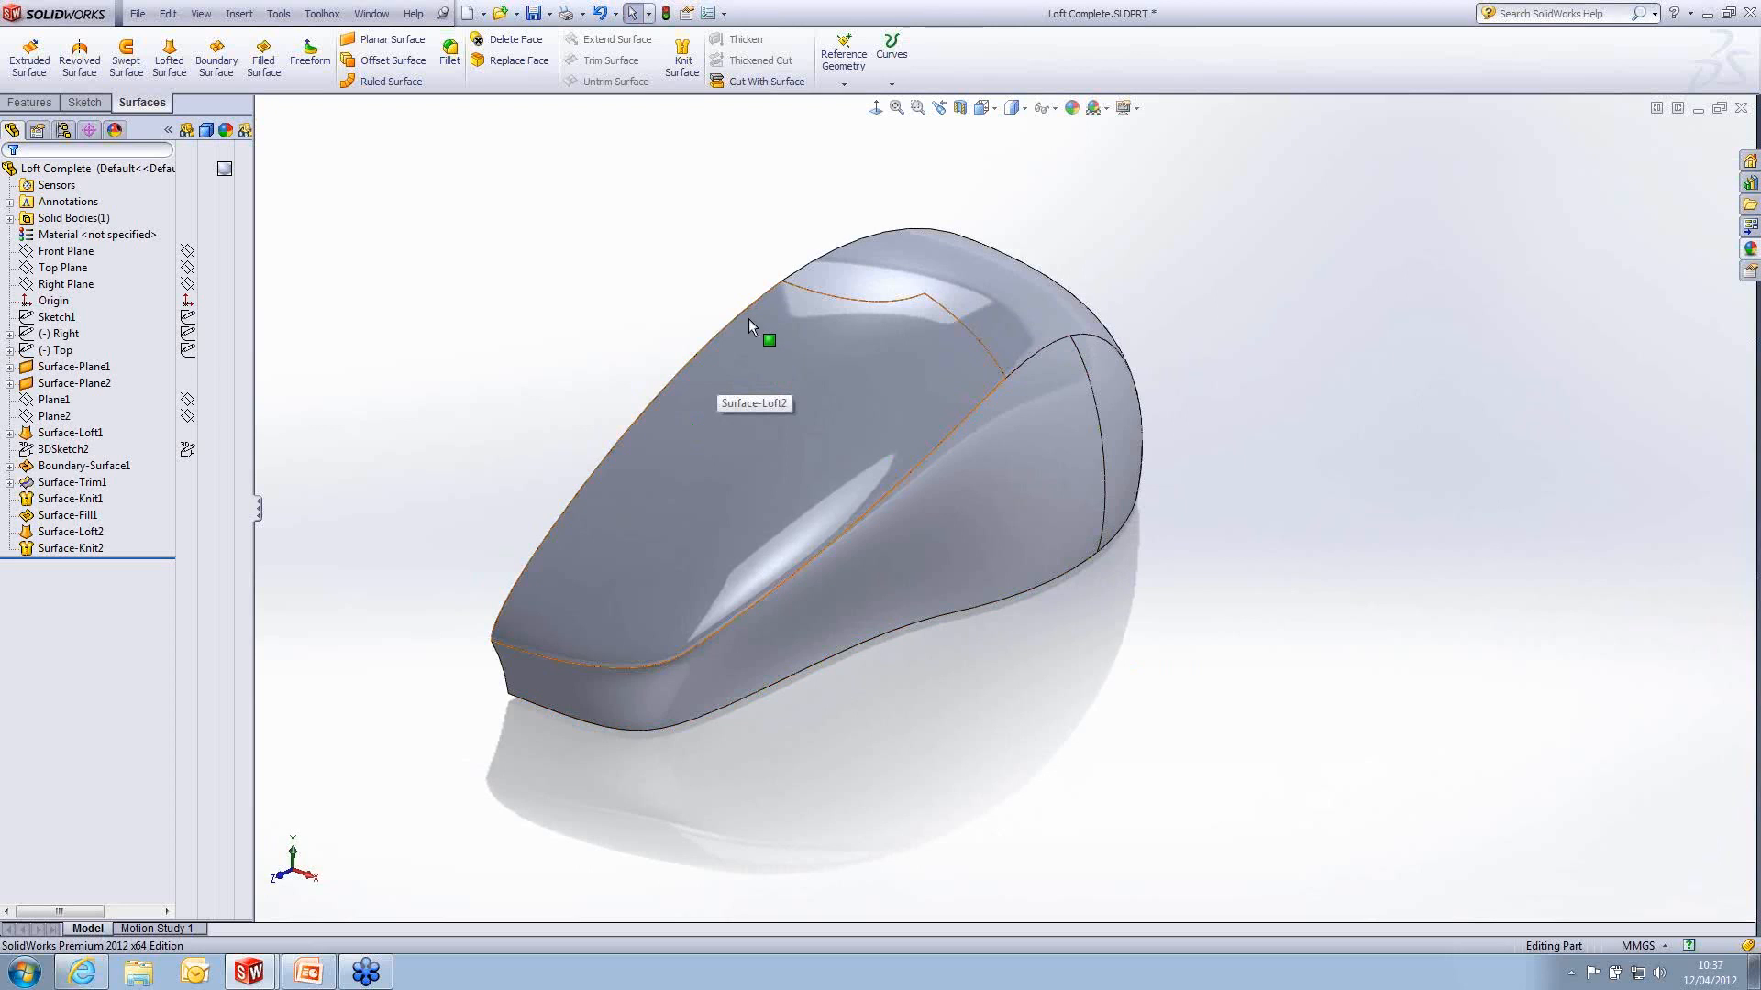
click(188, 367)
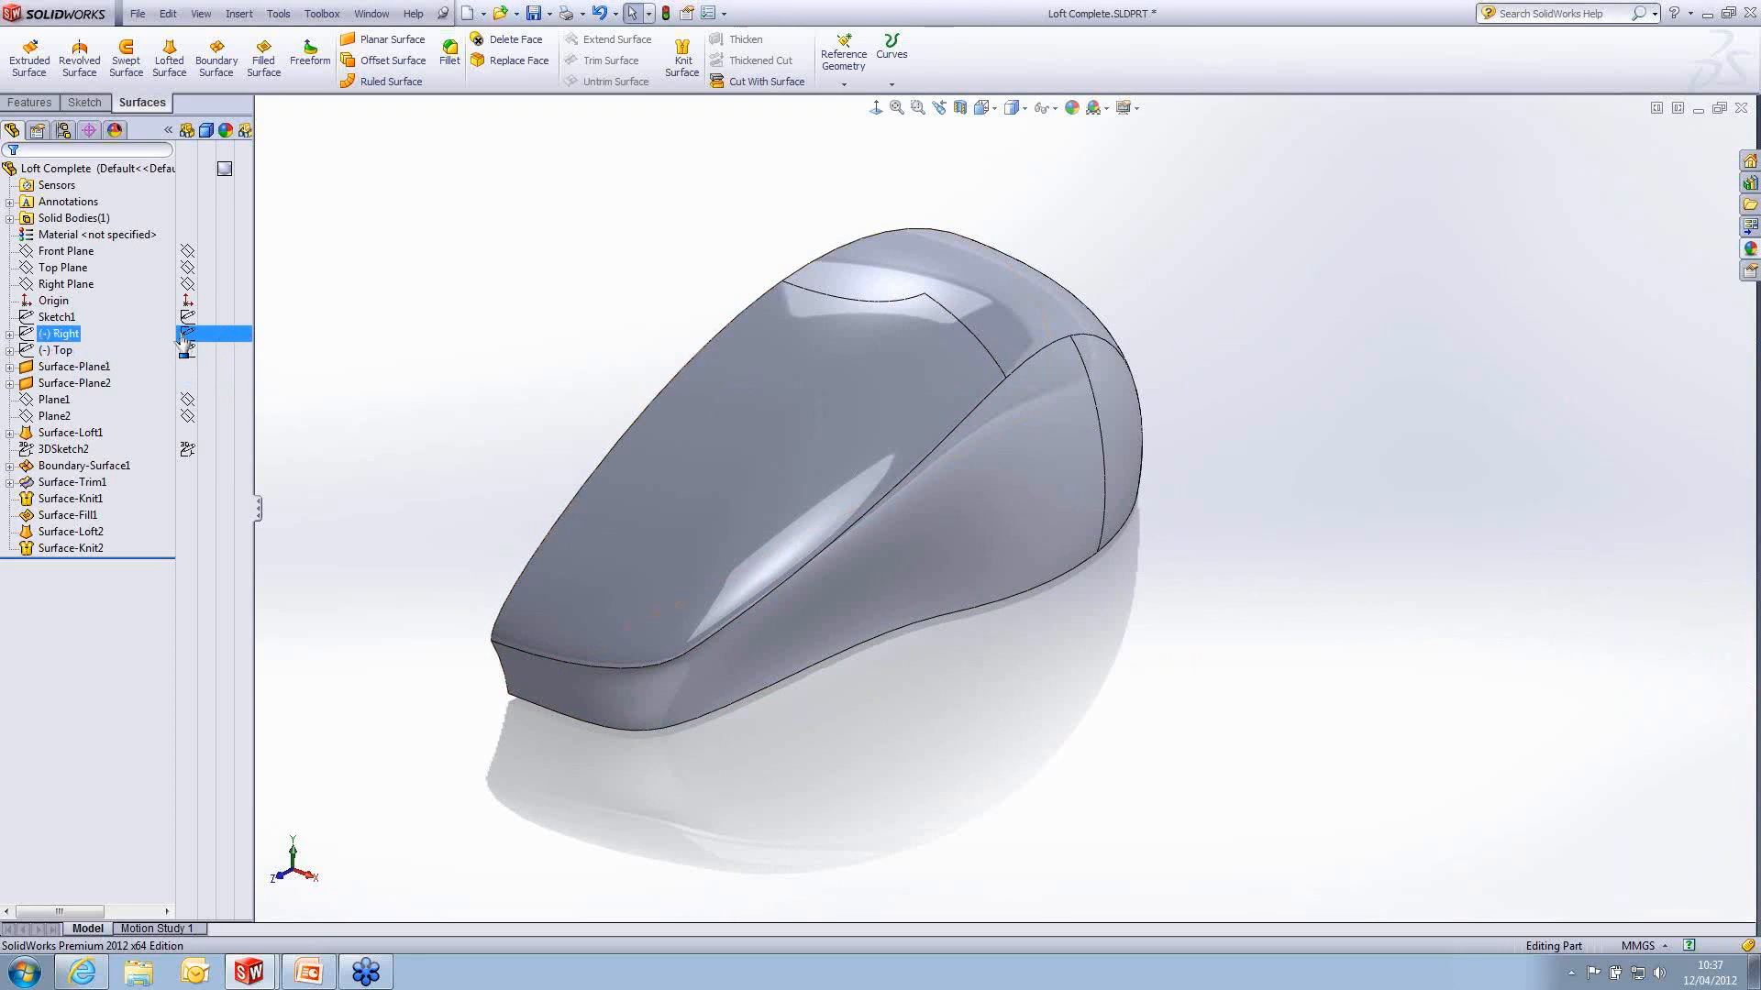
click(188, 351)
mouse_move(900, 421)
middle_down()
mouse_move(952, 426)
mouse_move(724, 463)
middle_up()
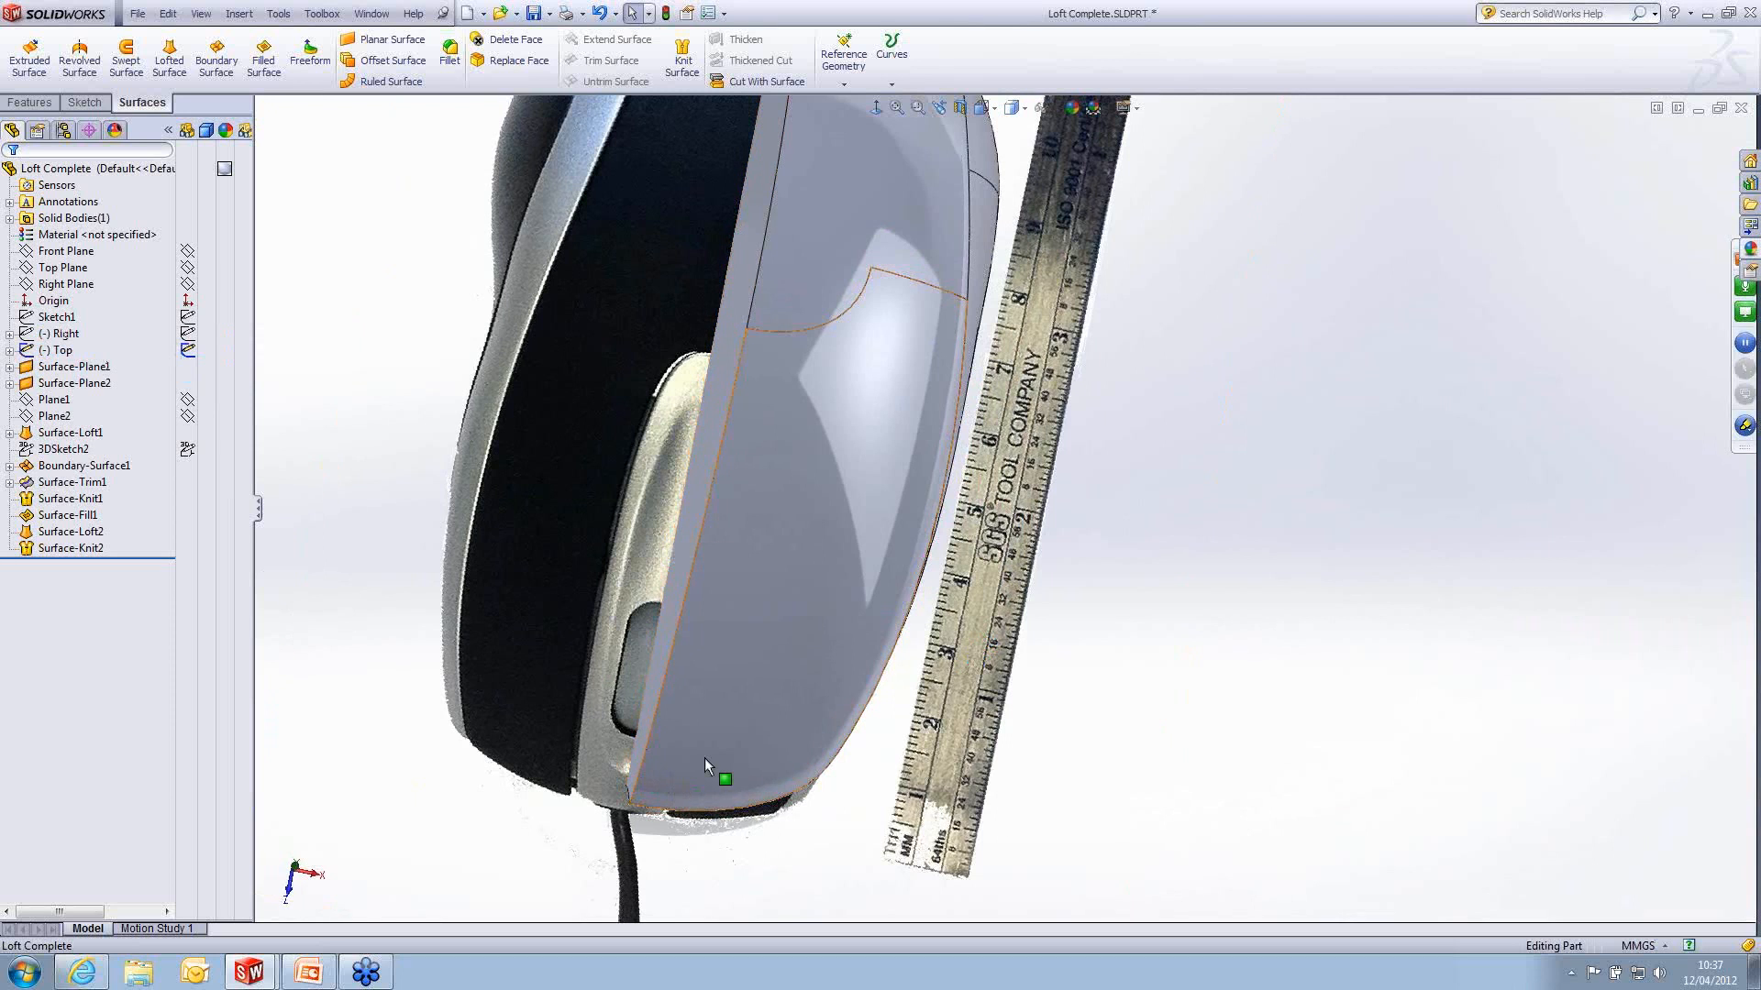
middle_drag(704, 757, 686, 703)
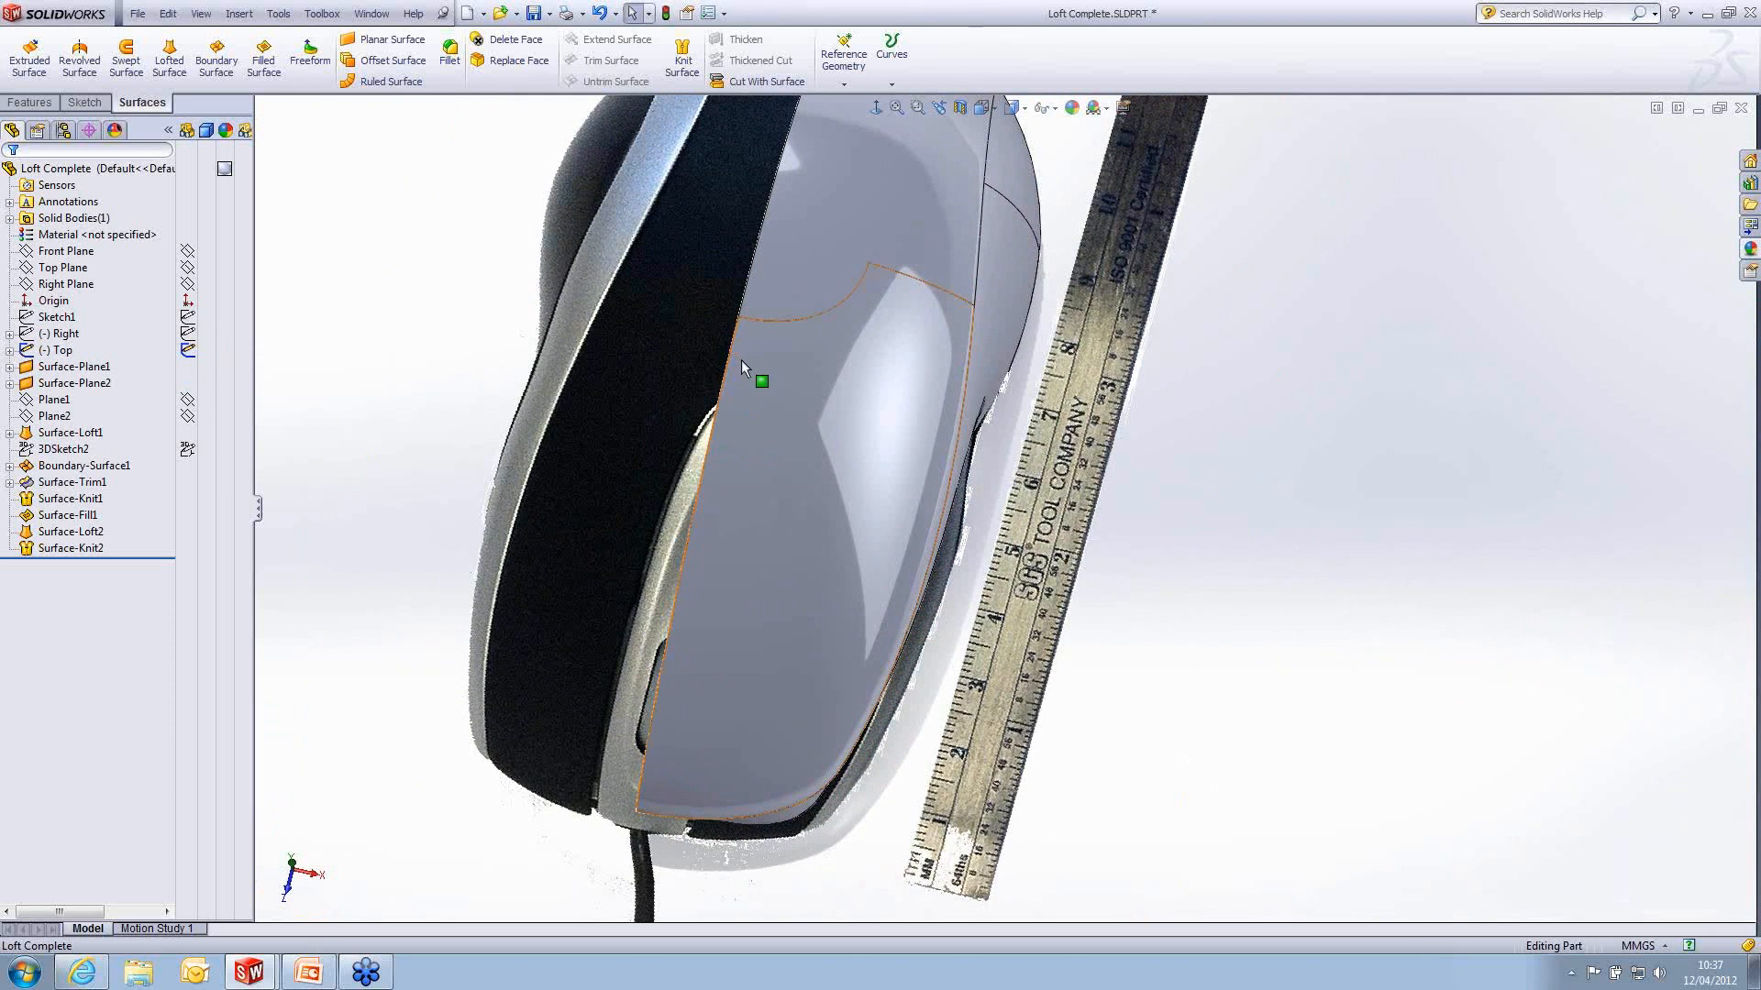
middle_drag(752, 598, 788, 602)
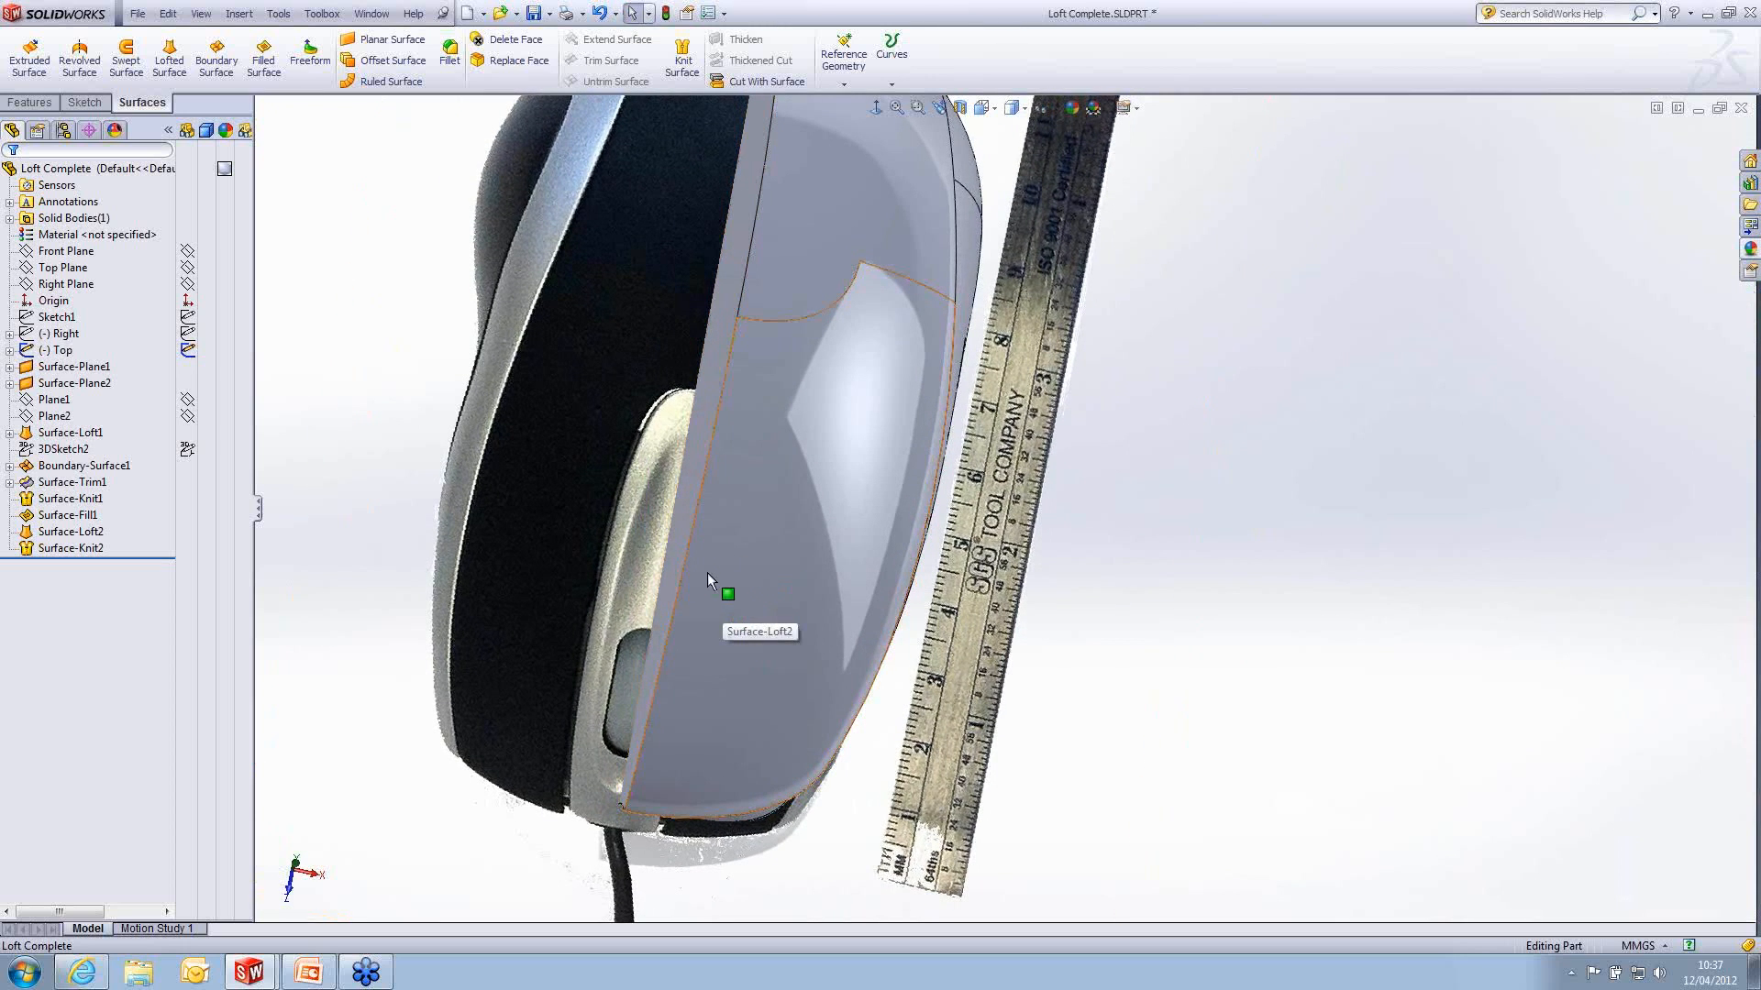
- Sketch a three-point spline about 52 mm long on the Top Plane beside the scroll wheel, with both ends on the mouse's straight centre edge
click(80, 240)
click(84, 273)
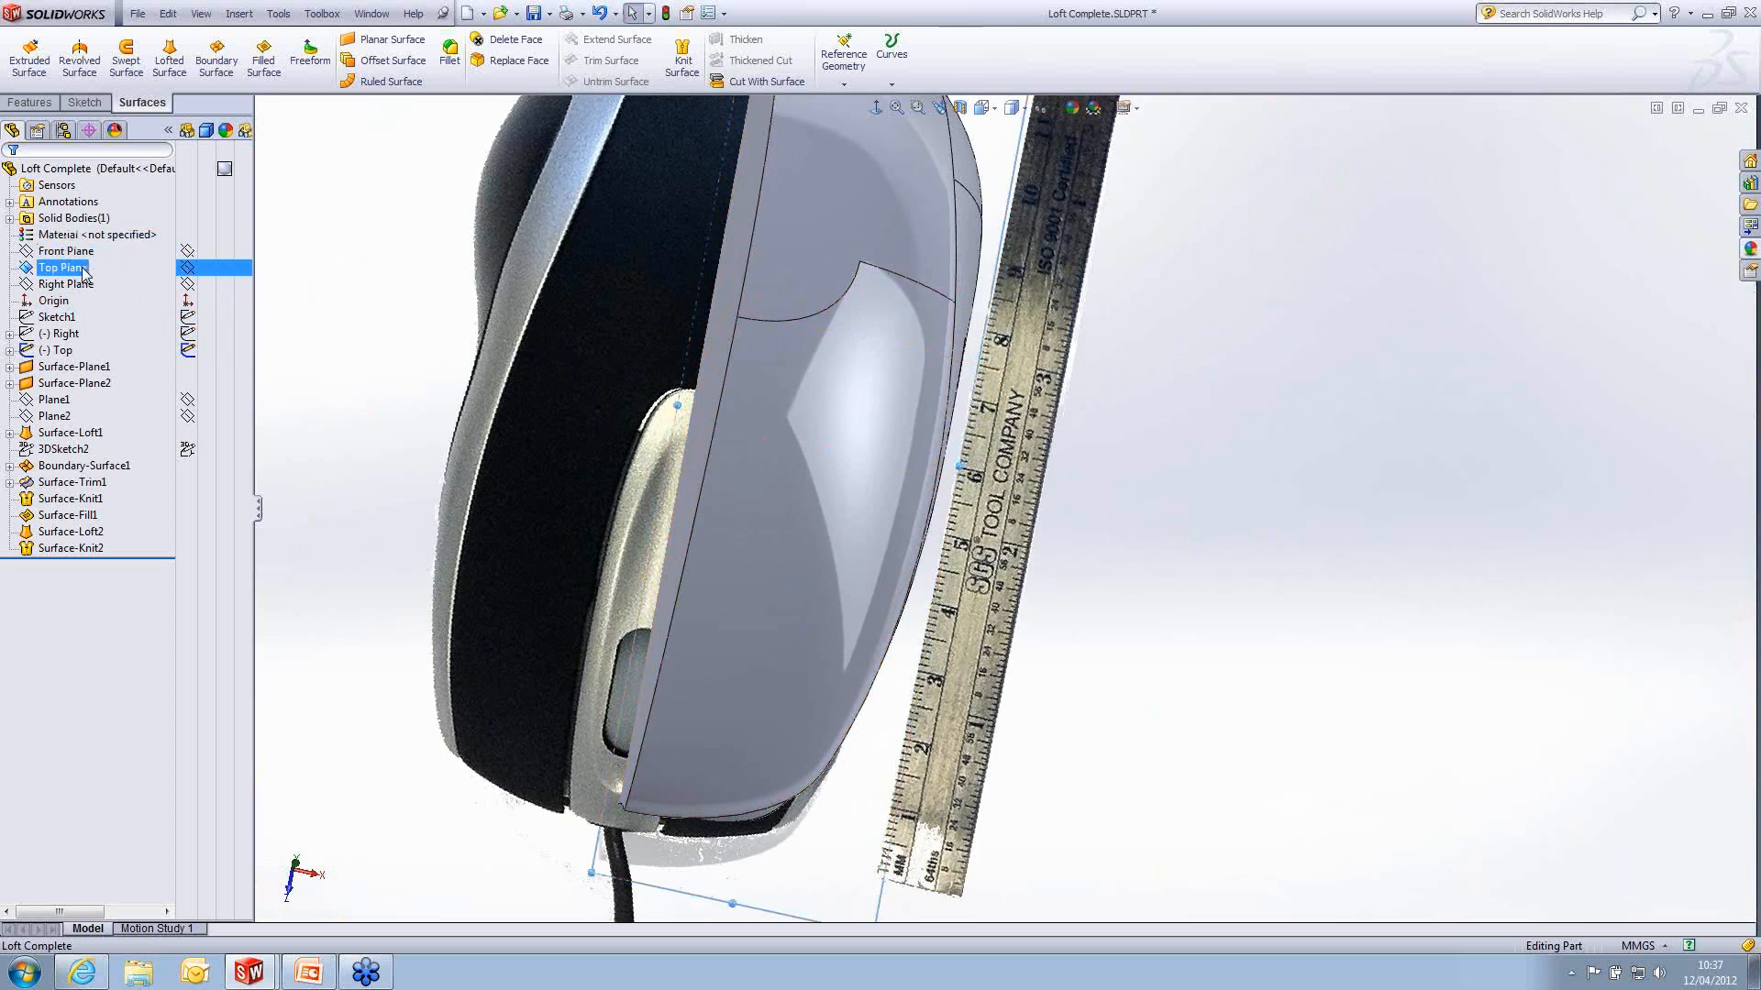
click(94, 240)
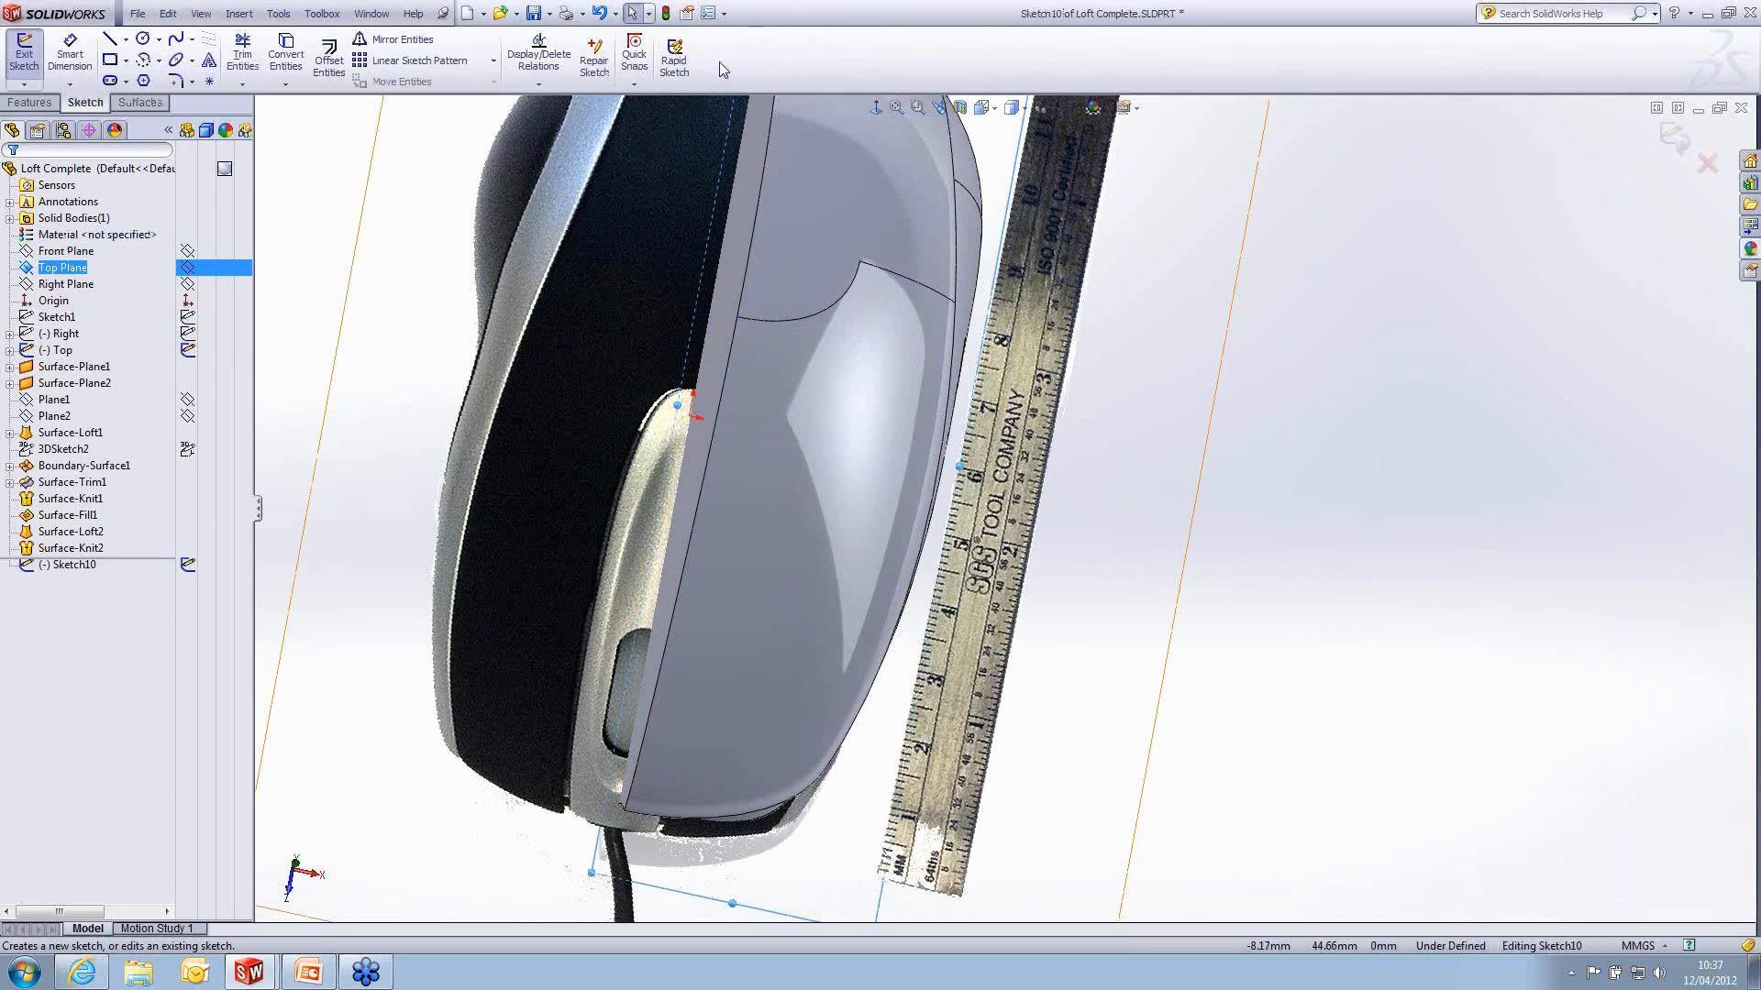
click(873, 107)
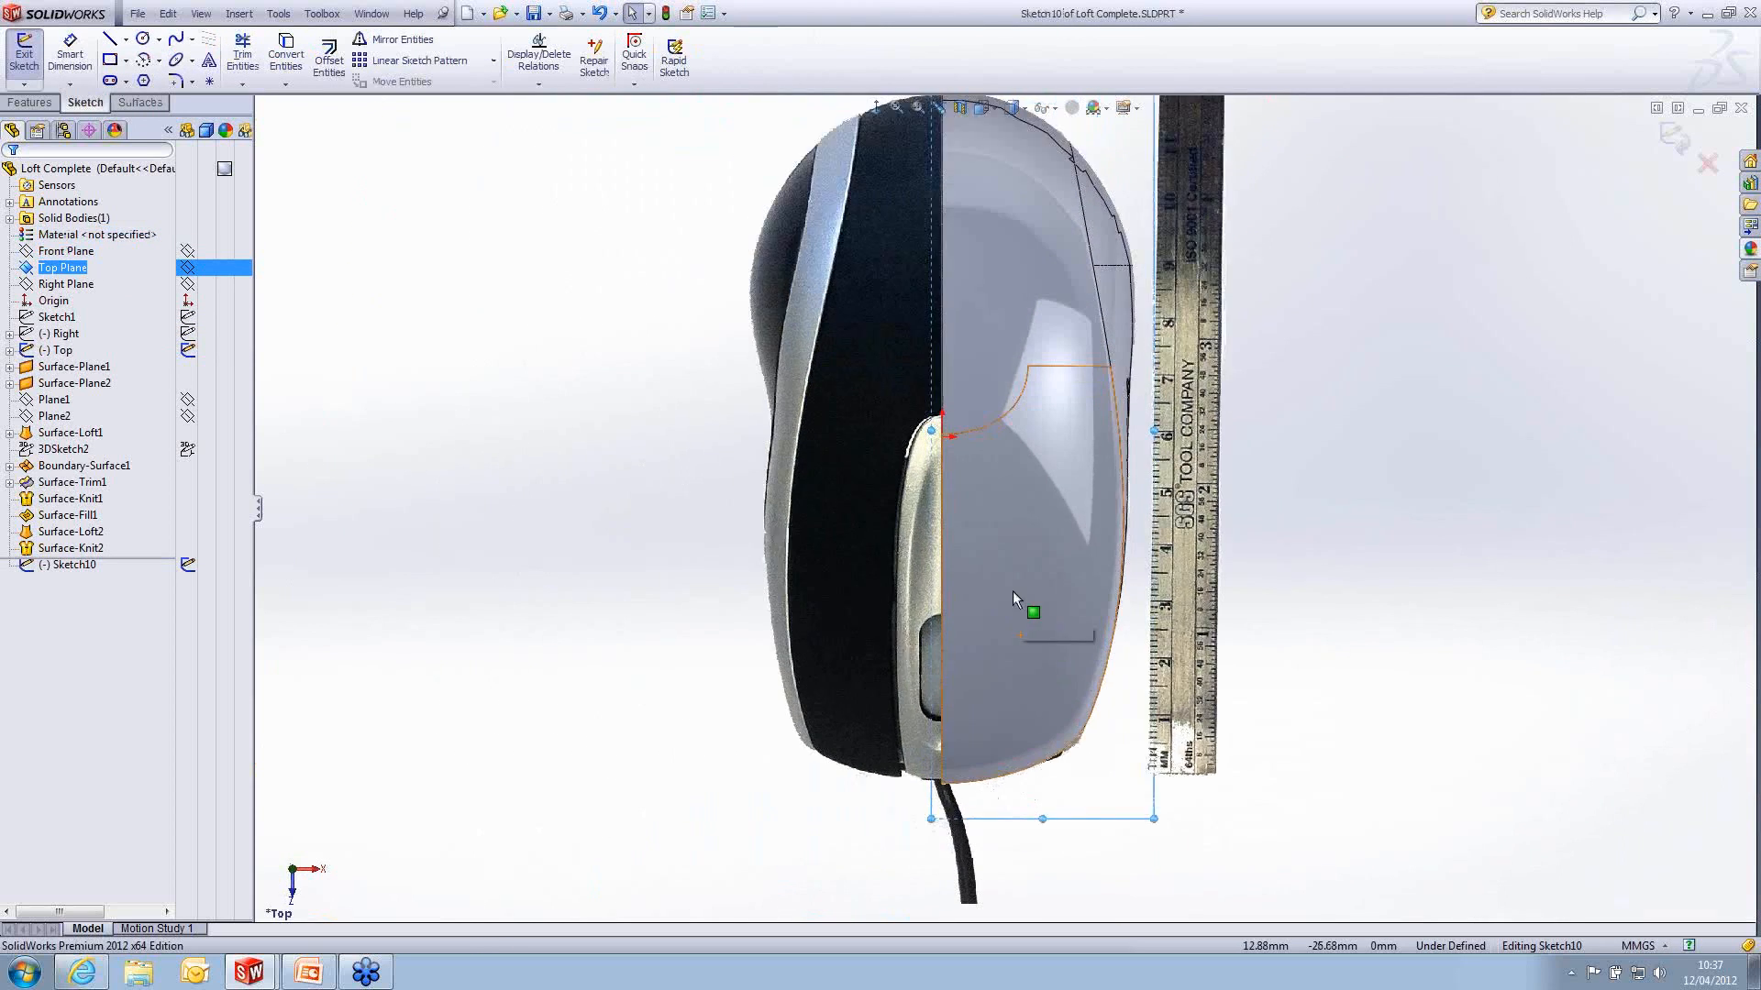
scroll(977, 633, down, 2)
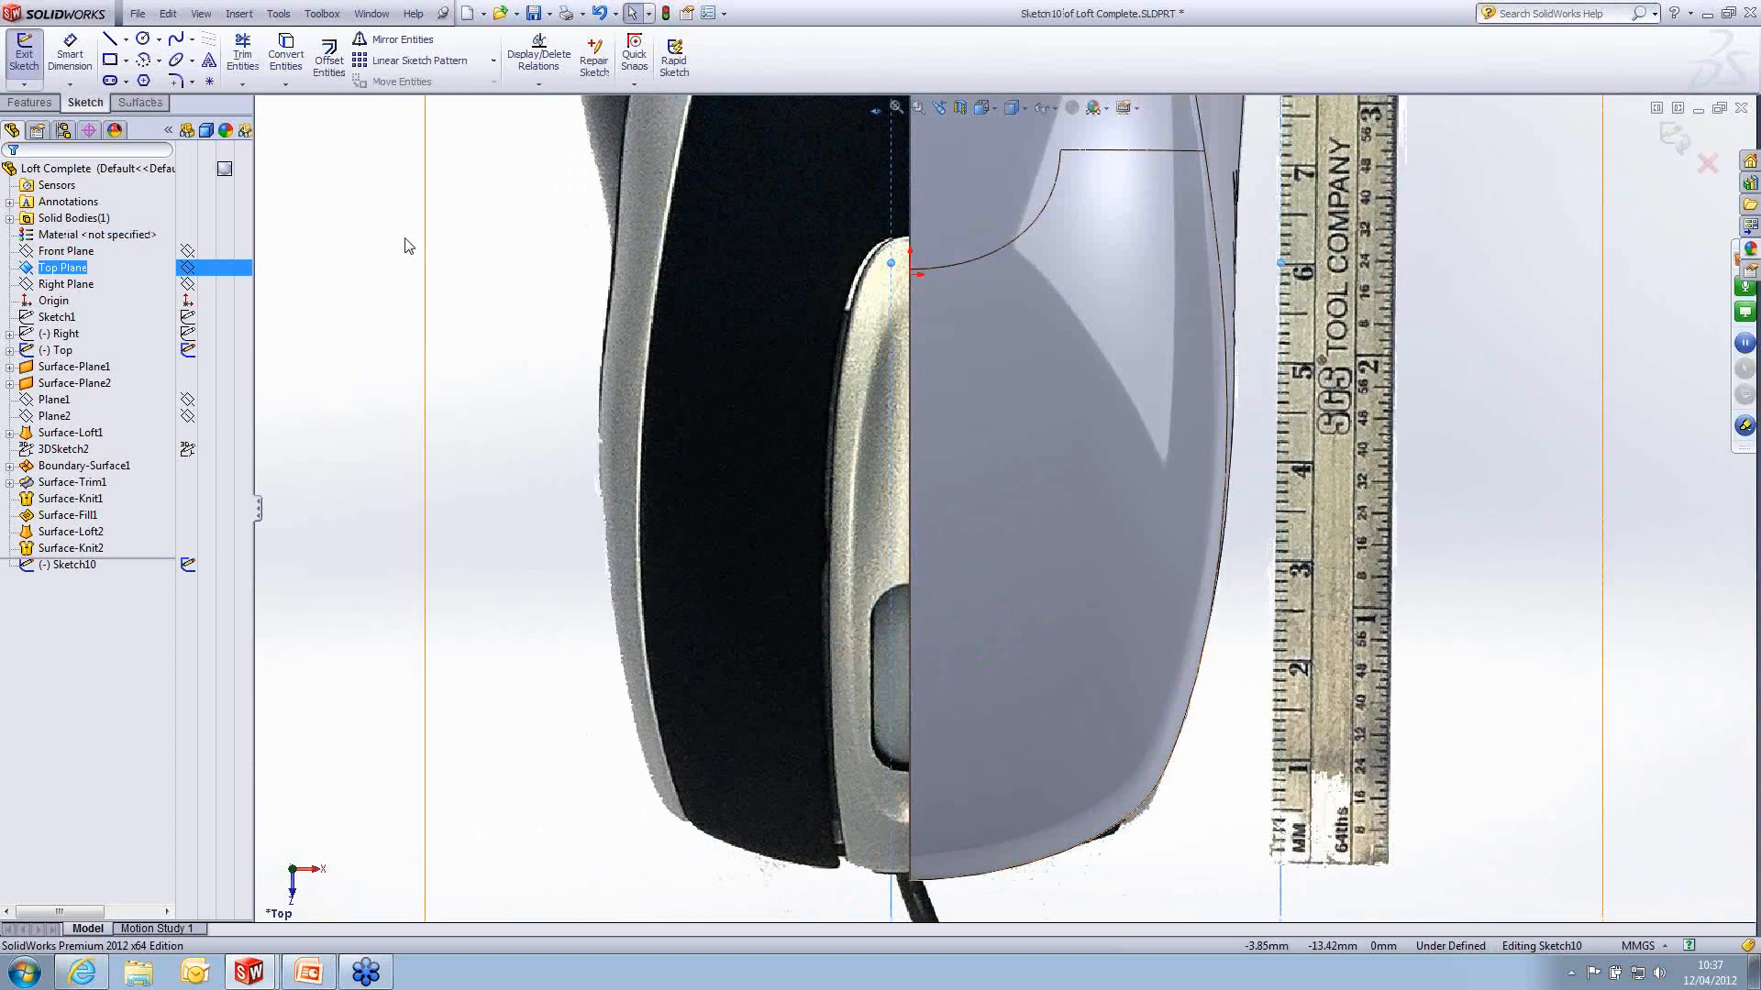
click(187, 38)
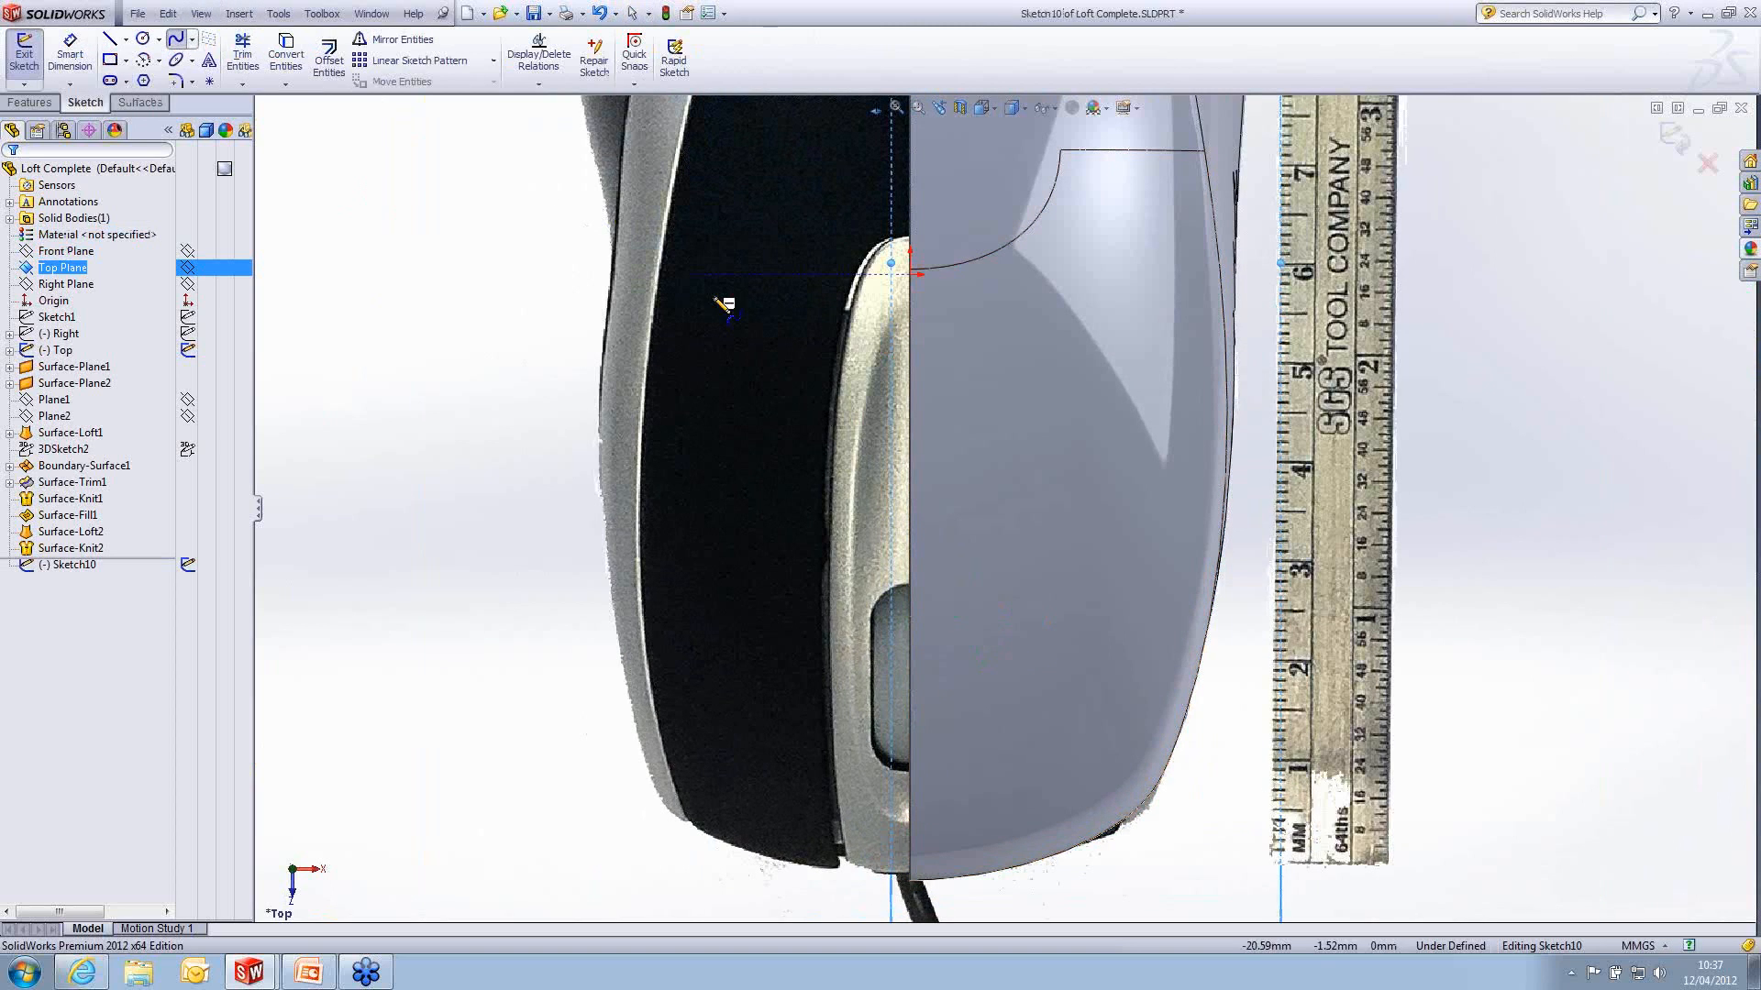
click(912, 312)
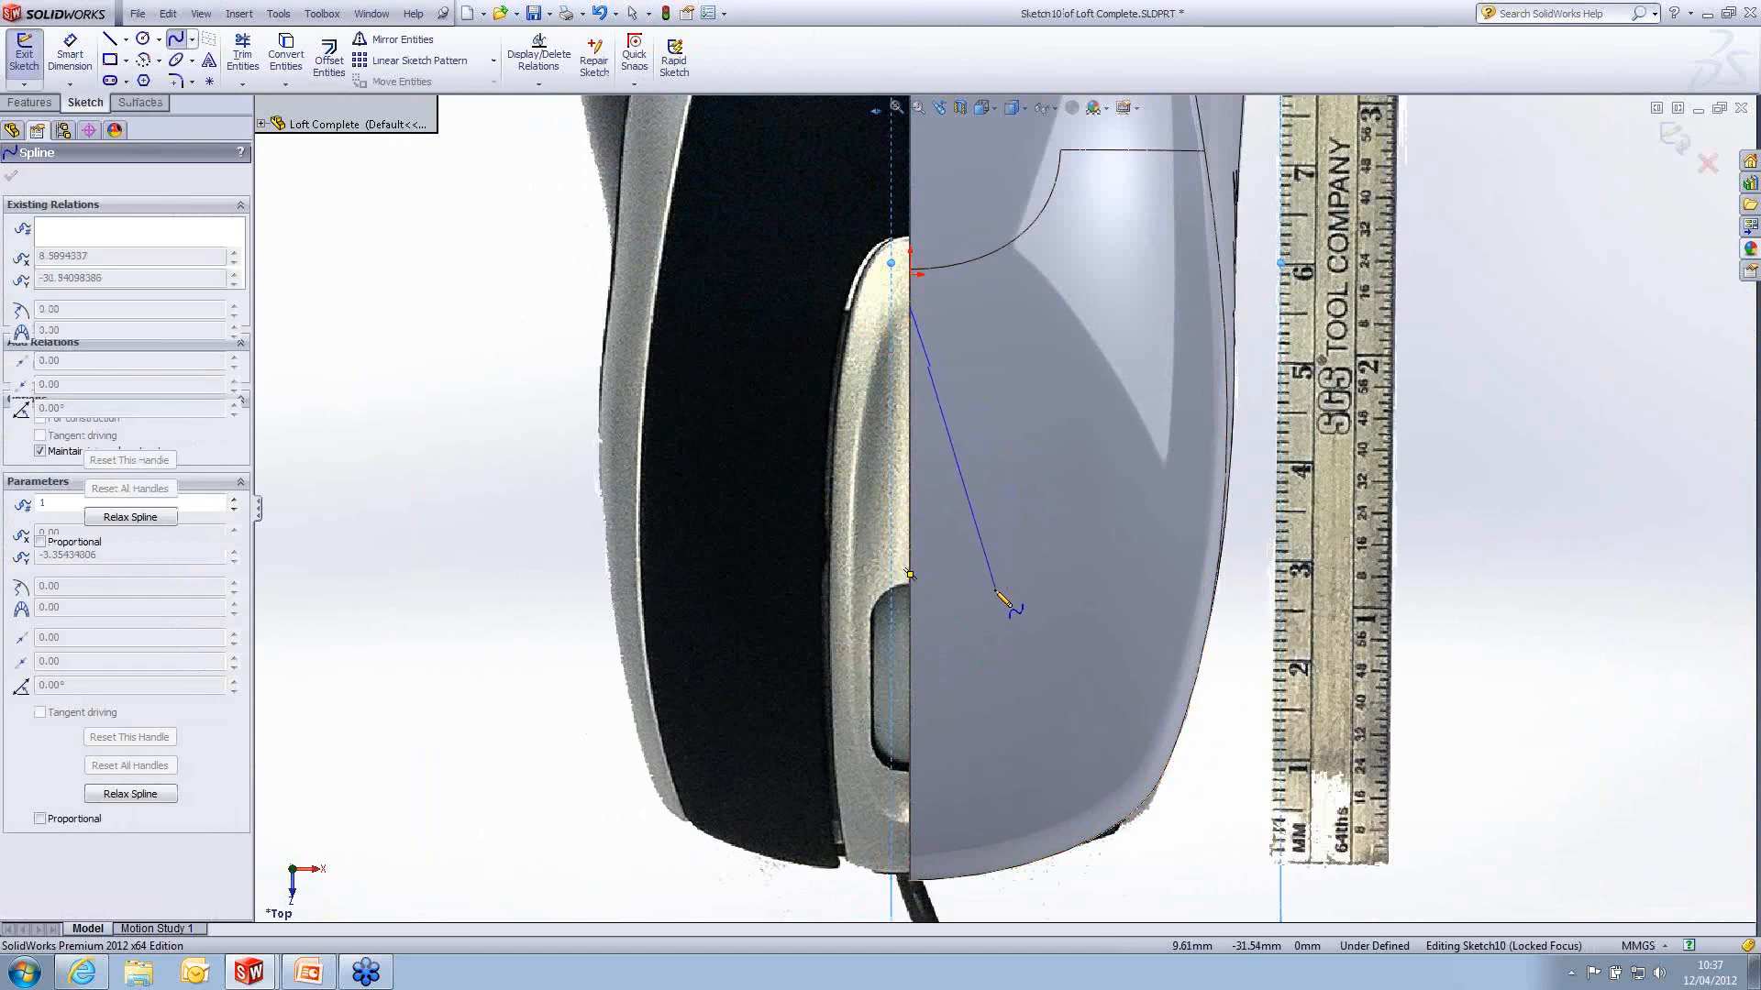
click(945, 591)
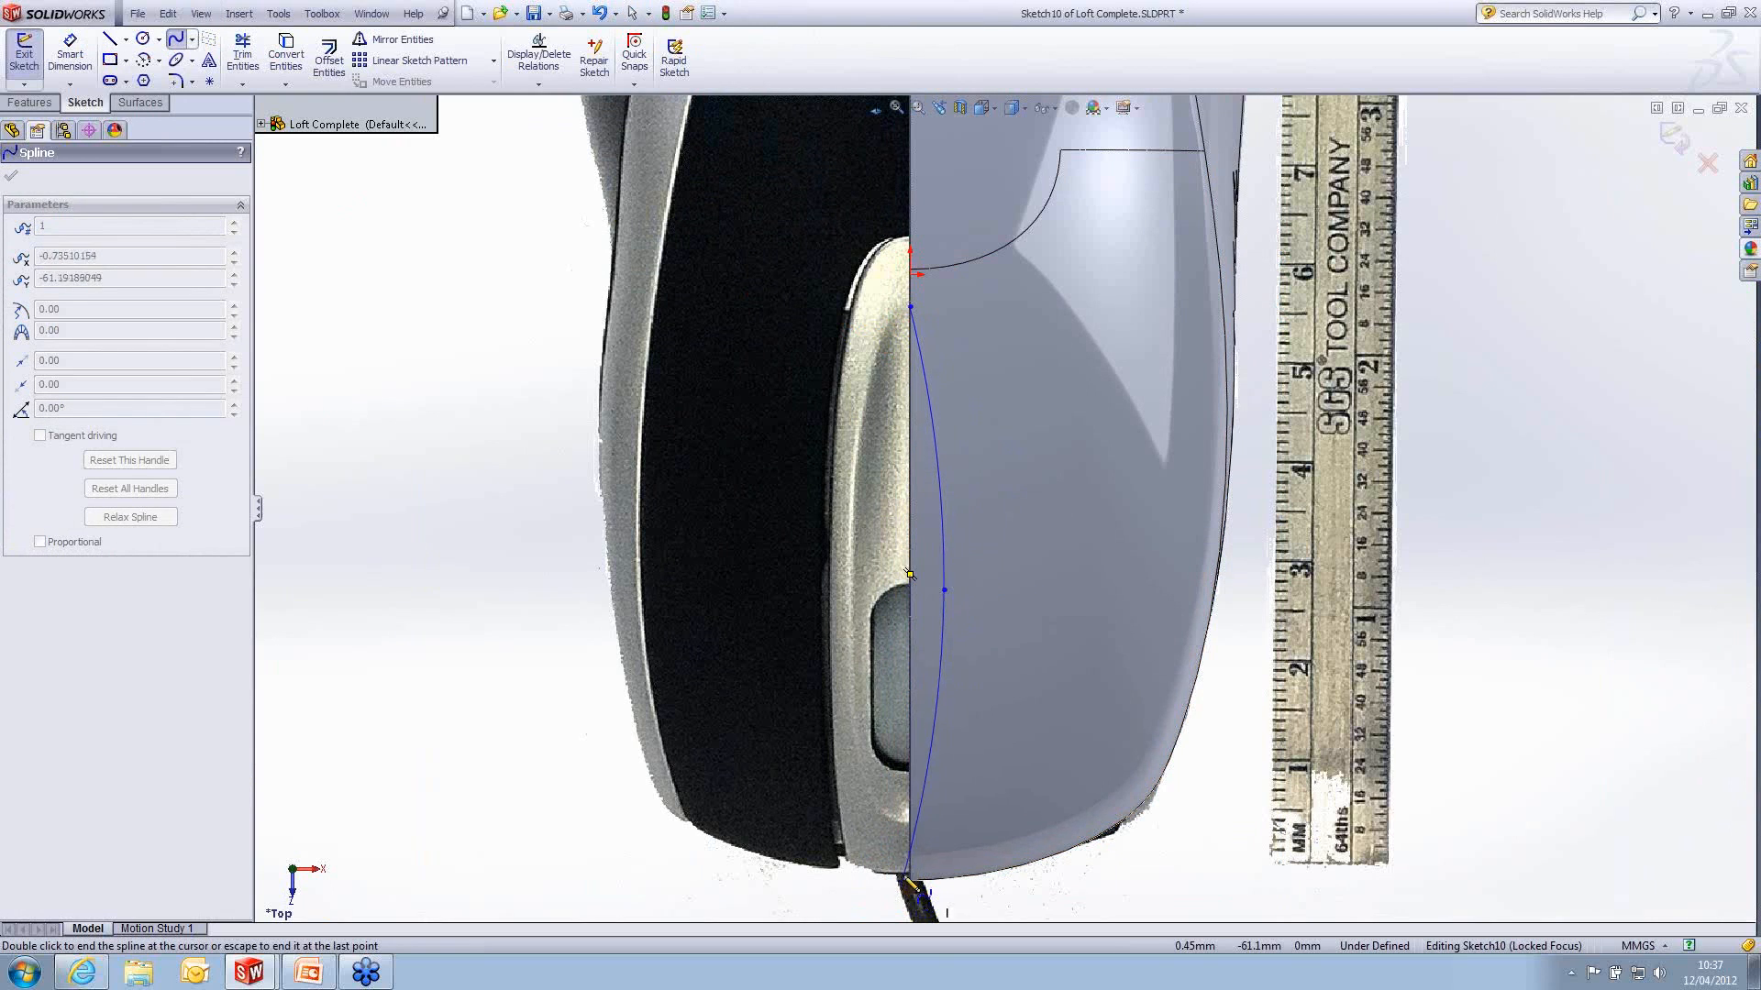
double_click(911, 824)
key(Escape)
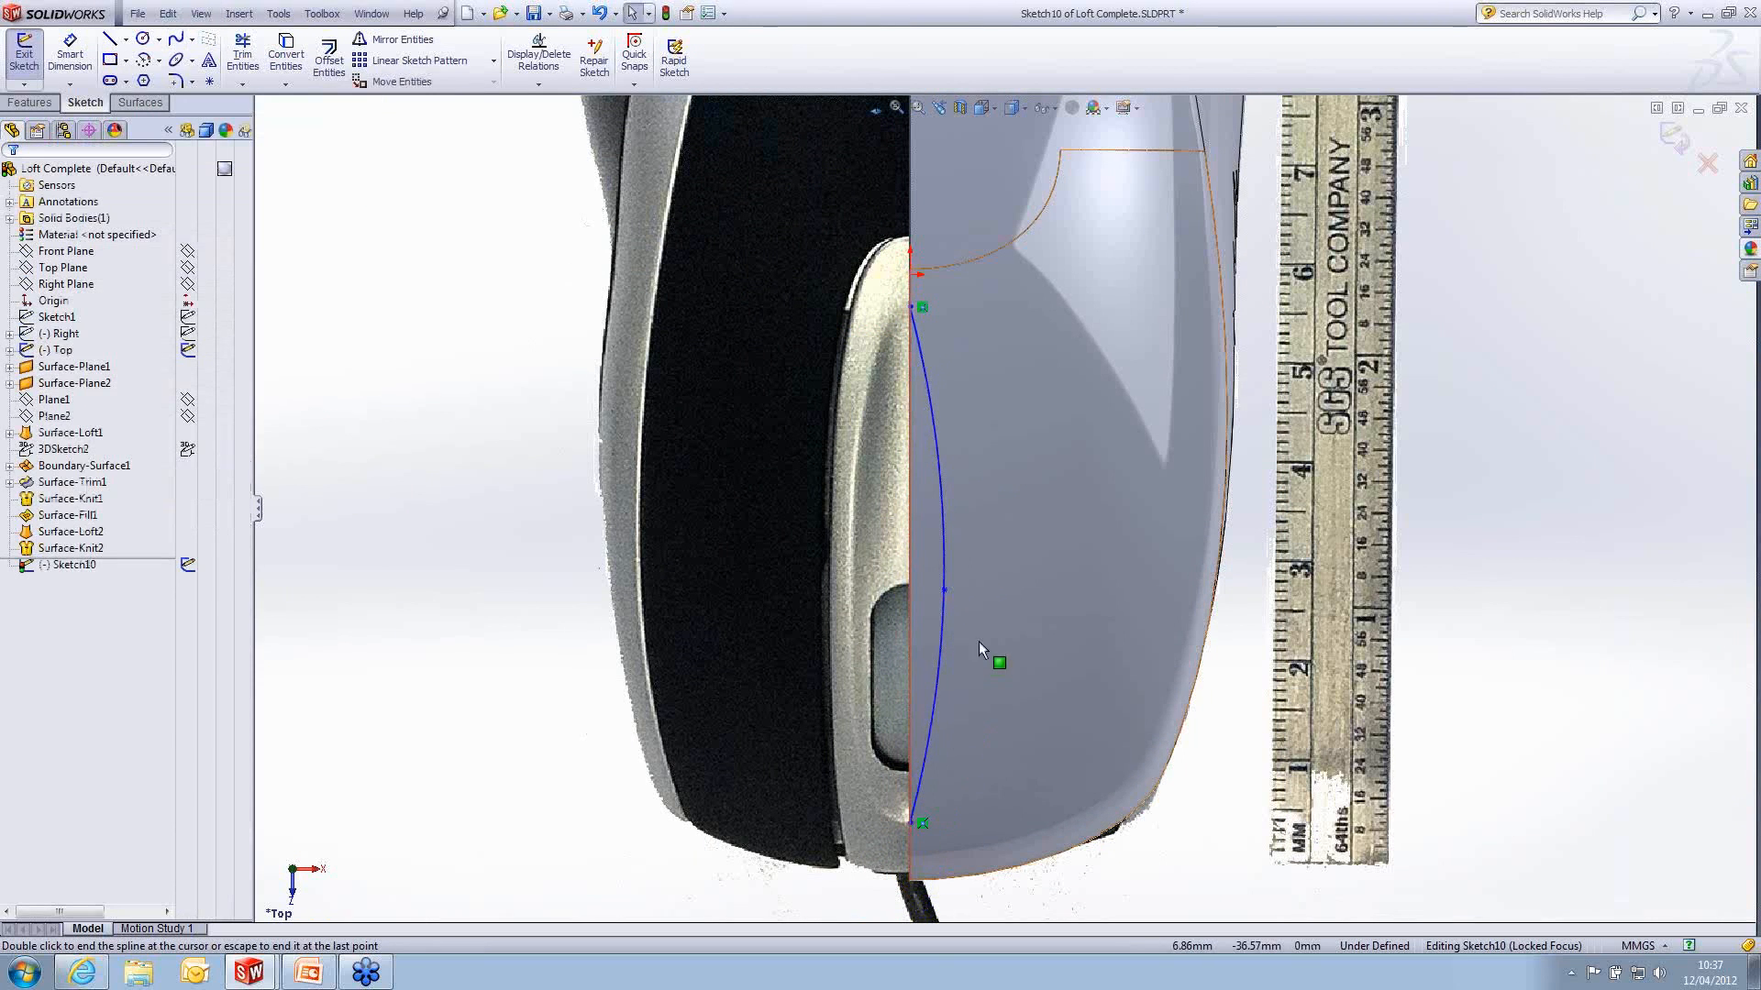
- Pull out the tangent handles at both ends of the spline and make each handle horizontal
click(910, 308)
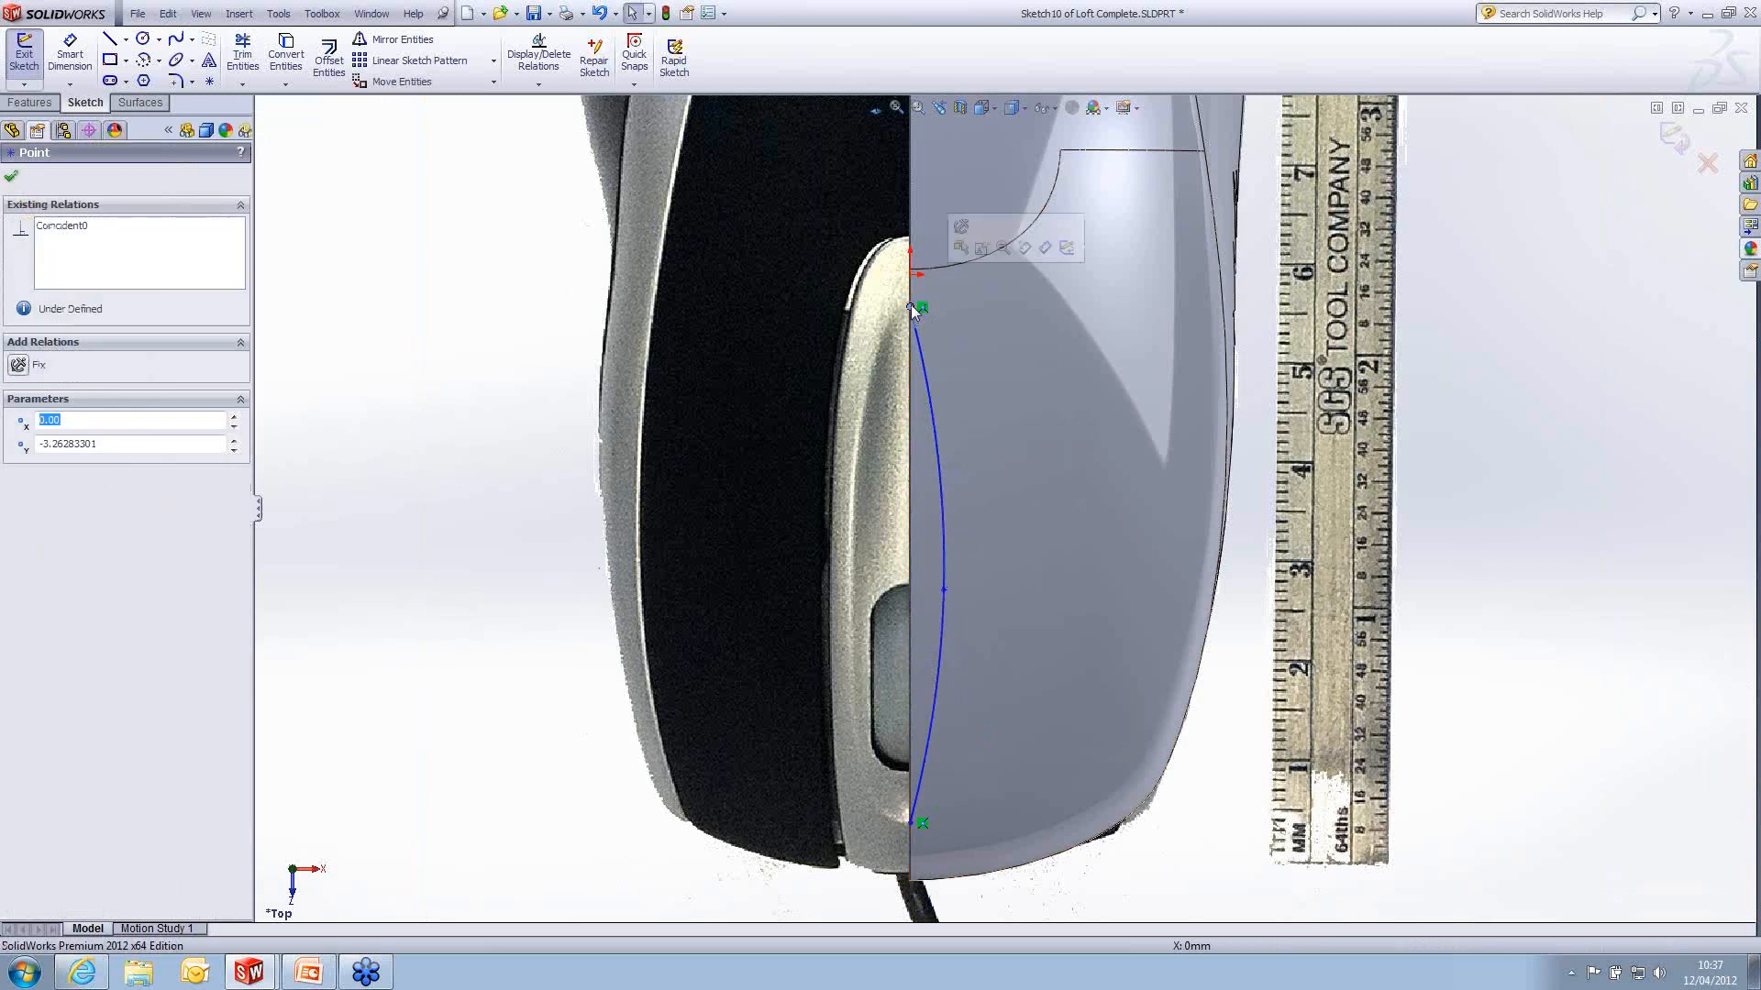
scroll(915, 304, down, 3)
drag(936, 442, 960, 314)
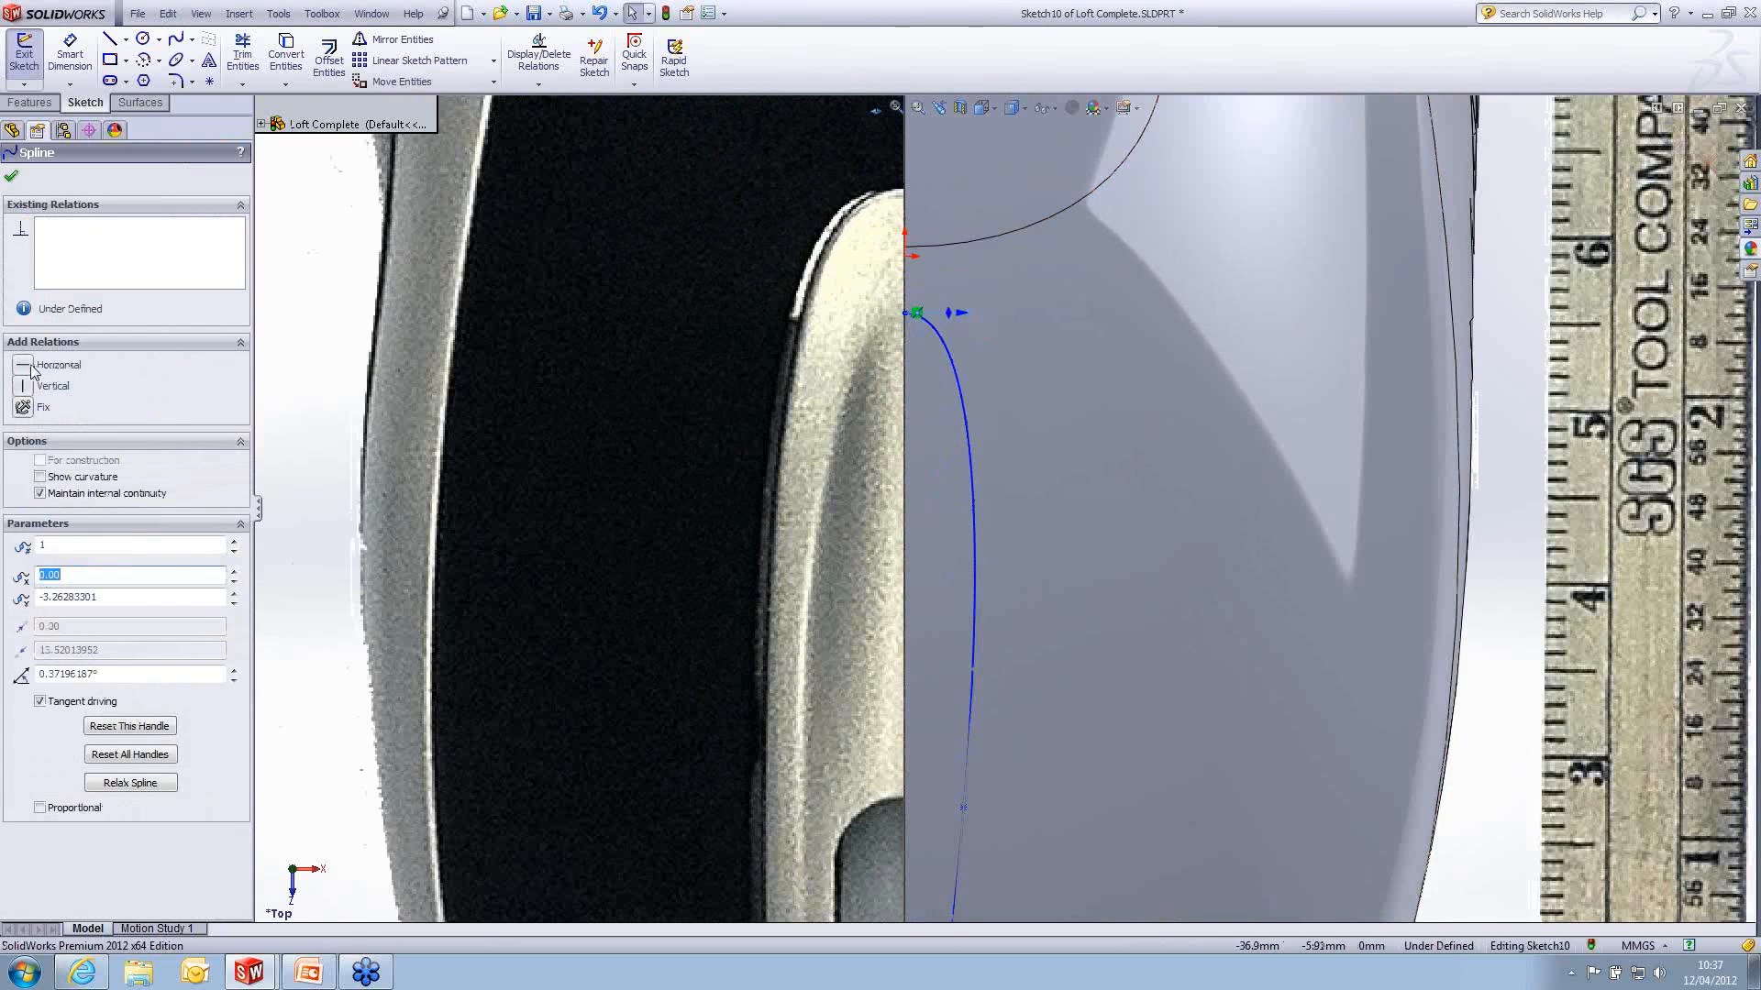
scroll(970, 619, up, 4)
scroll(998, 652, down, 5)
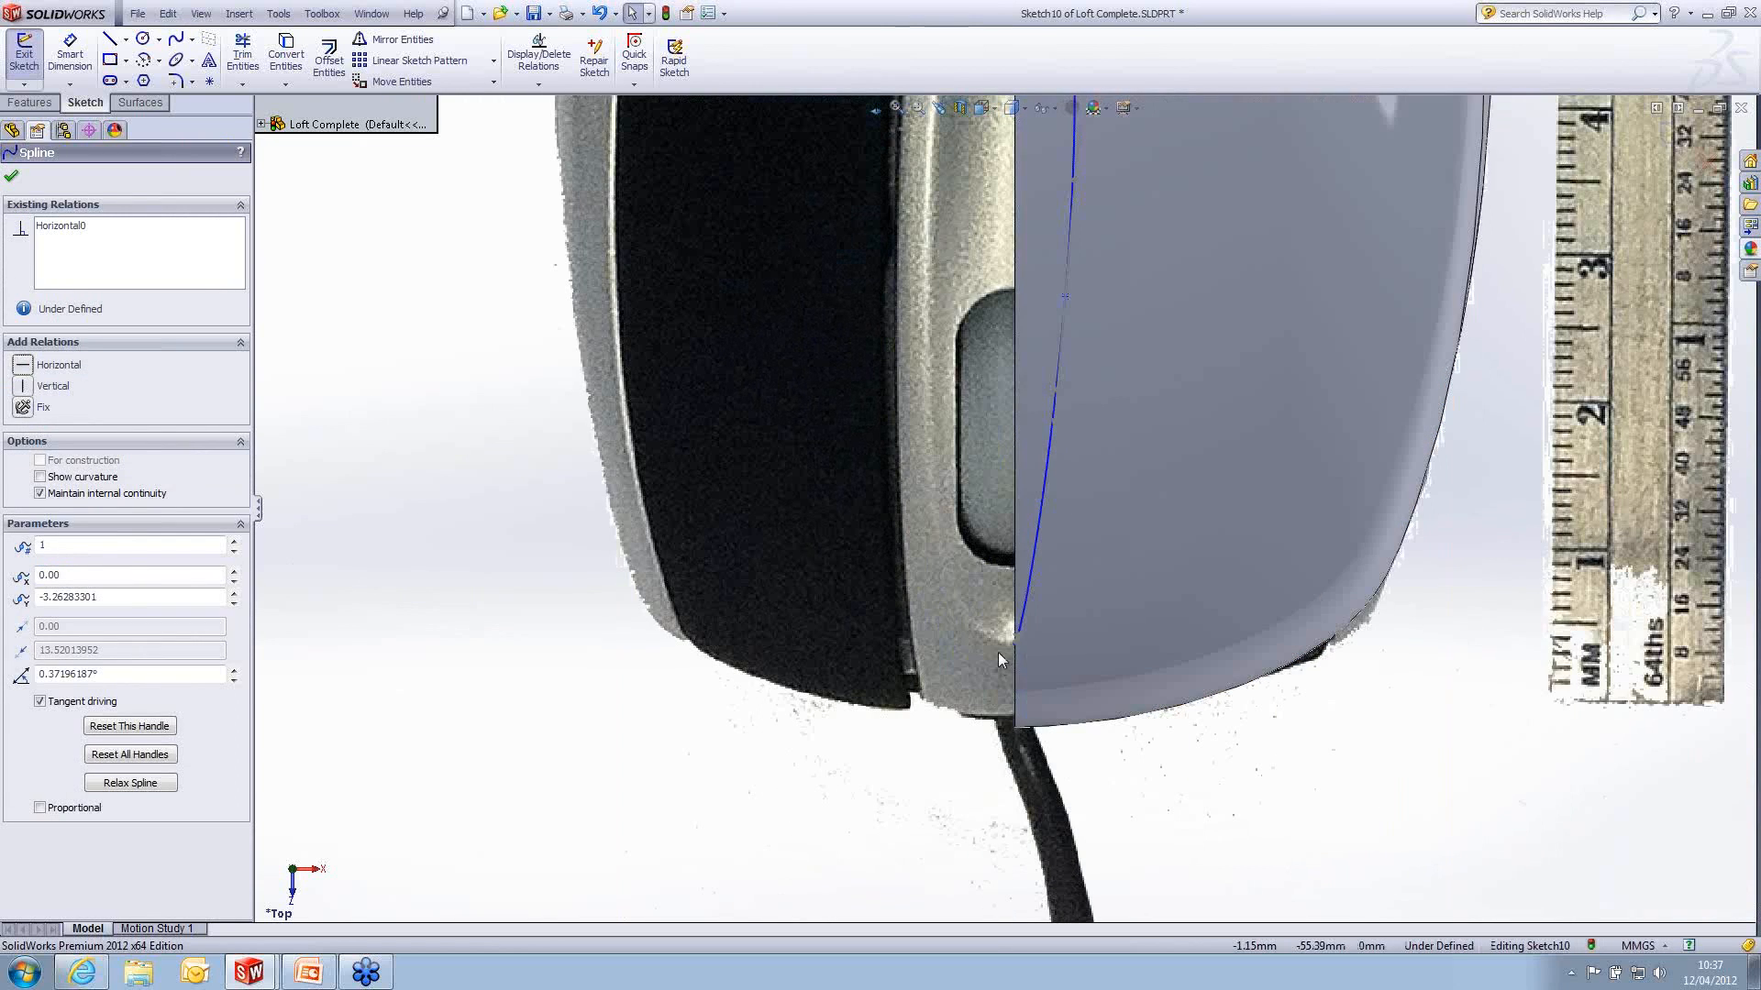
drag(1021, 634, 1086, 646)
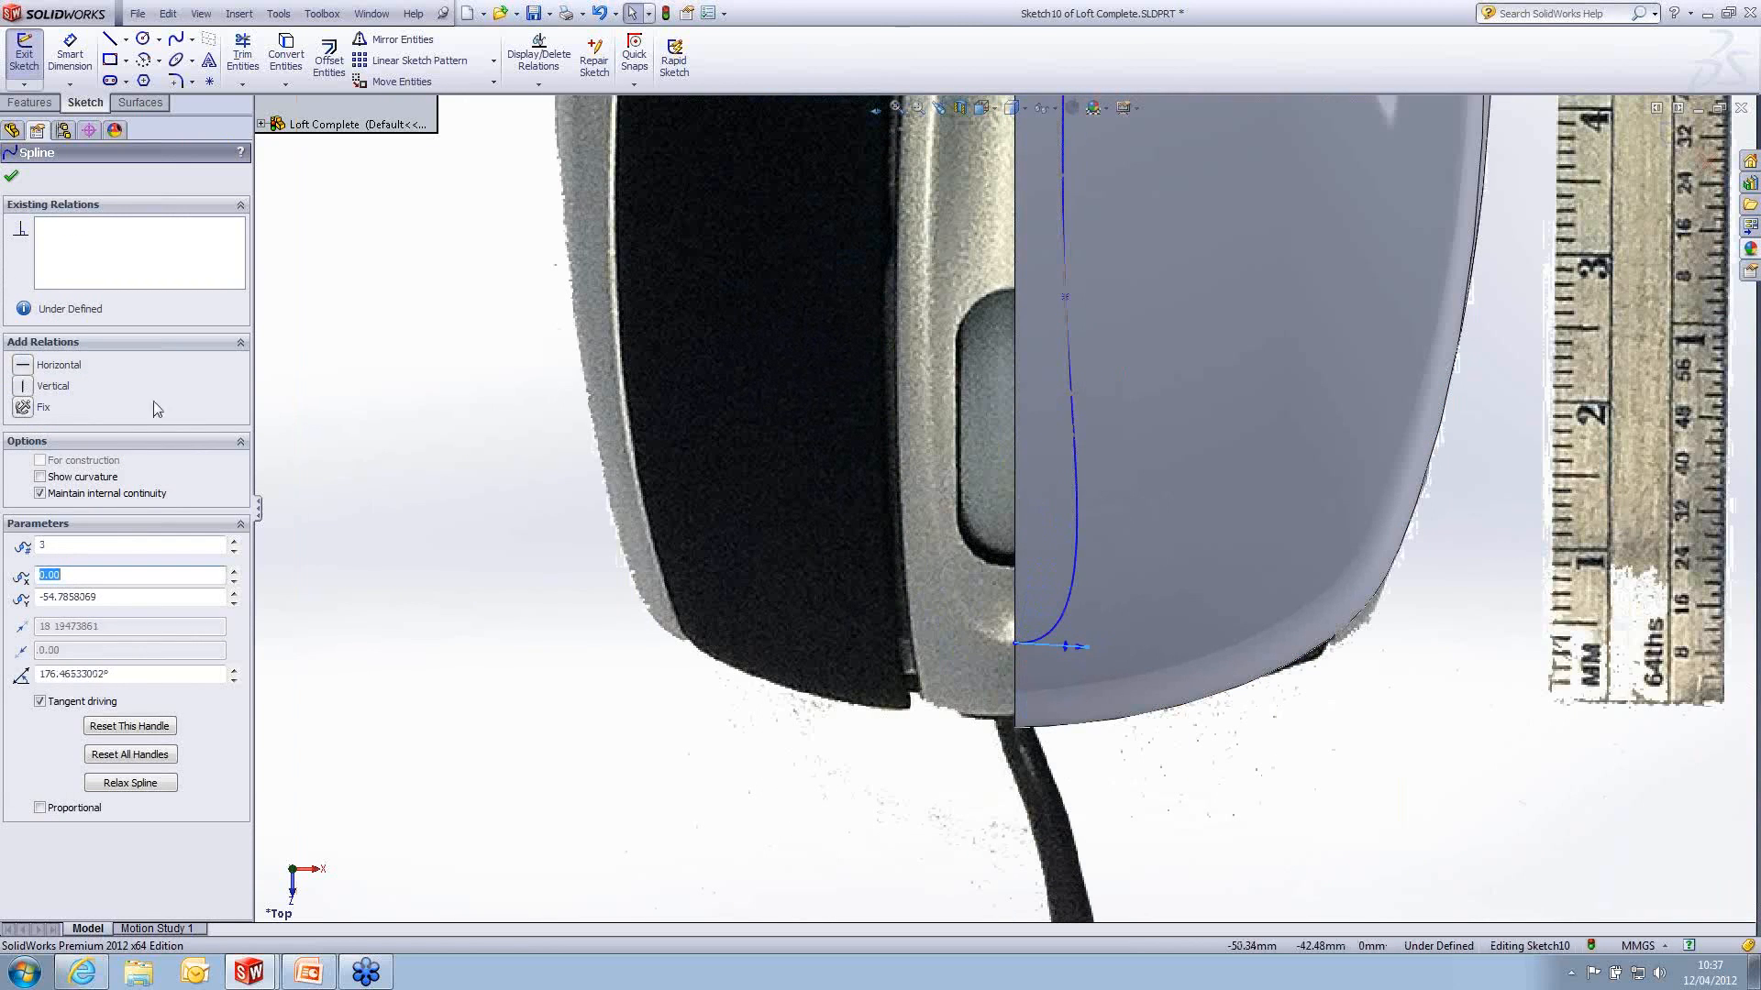
click(32, 363)
scroll(937, 517, up, 2)
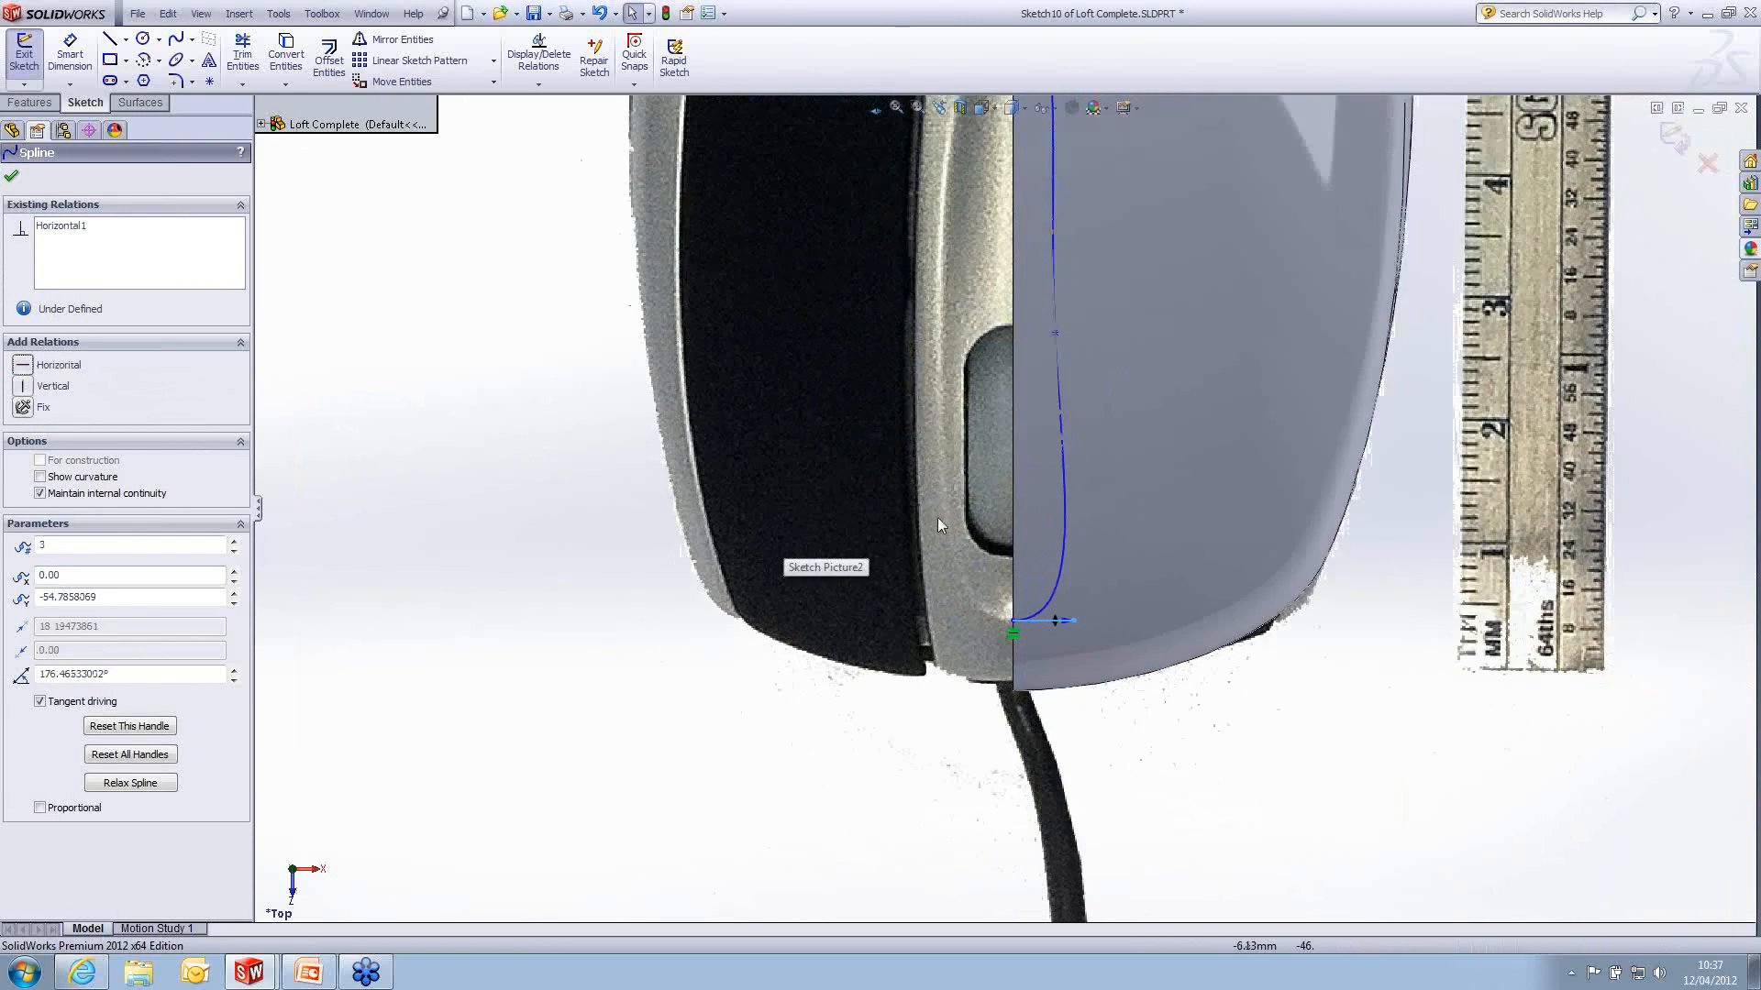
scroll(1165, 295, down, 3)
scroll(1137, 323, up, 3)
scroll(1060, 241, down, 1)
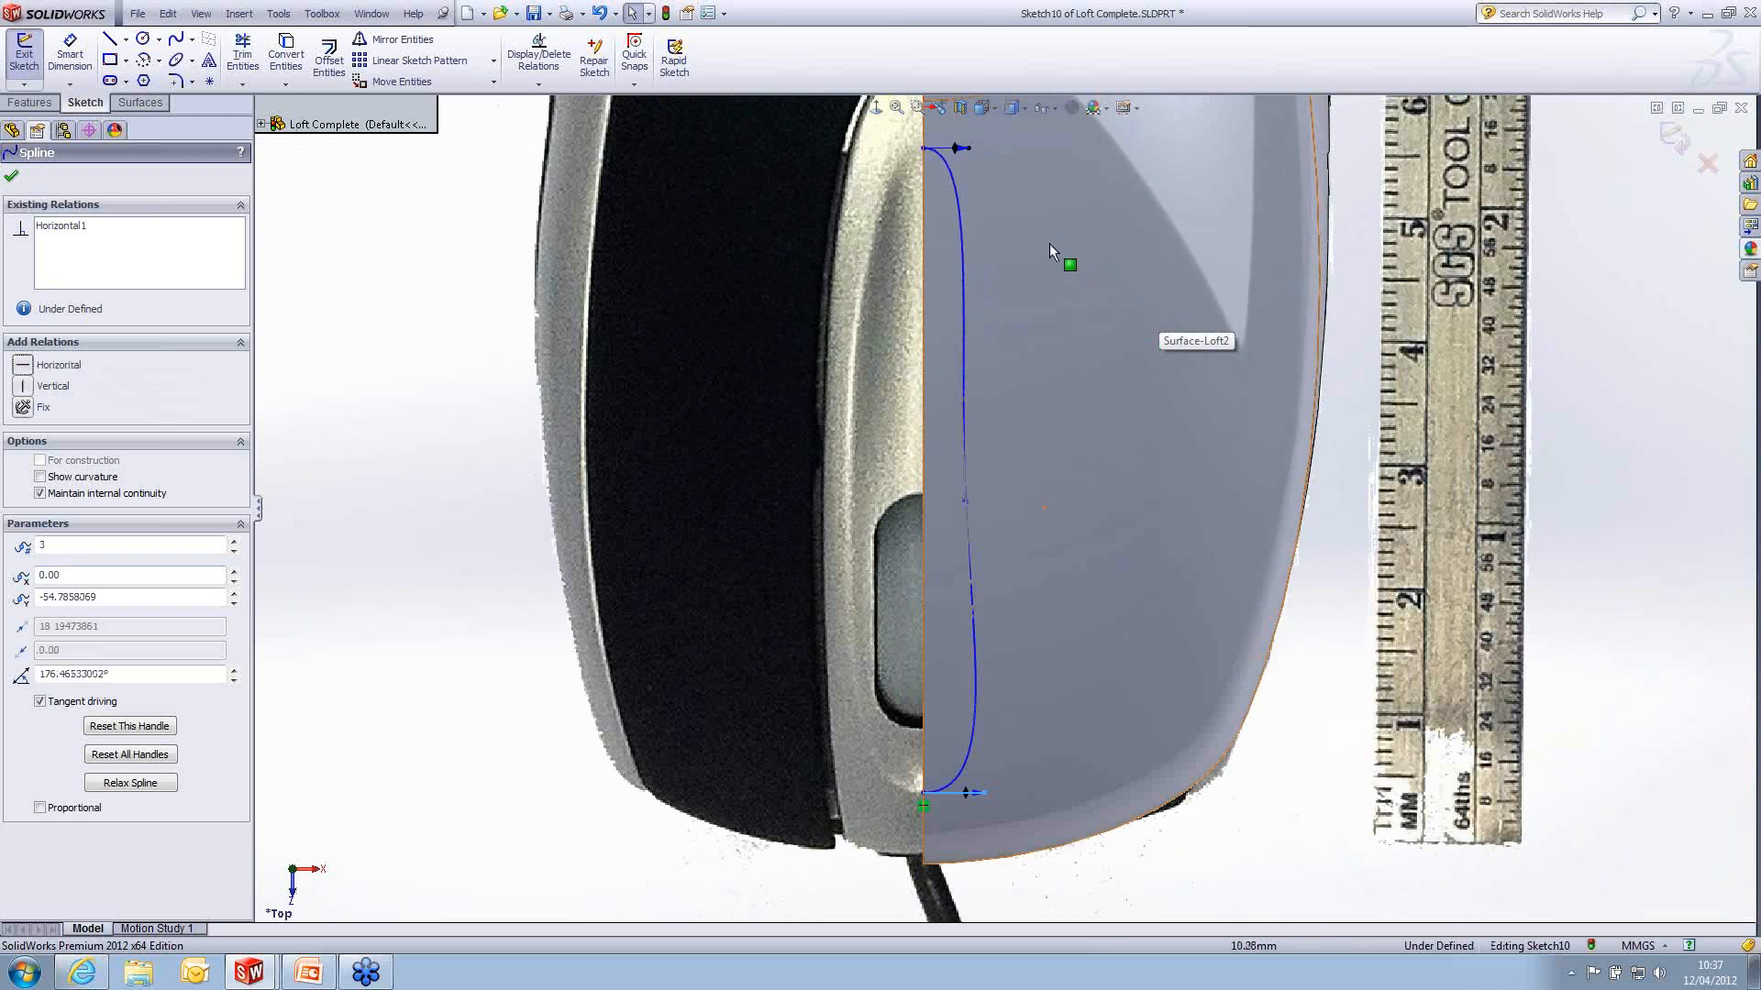
- Hide the knitted solid body so the whole top reference picture can be traced
click(13, 130)
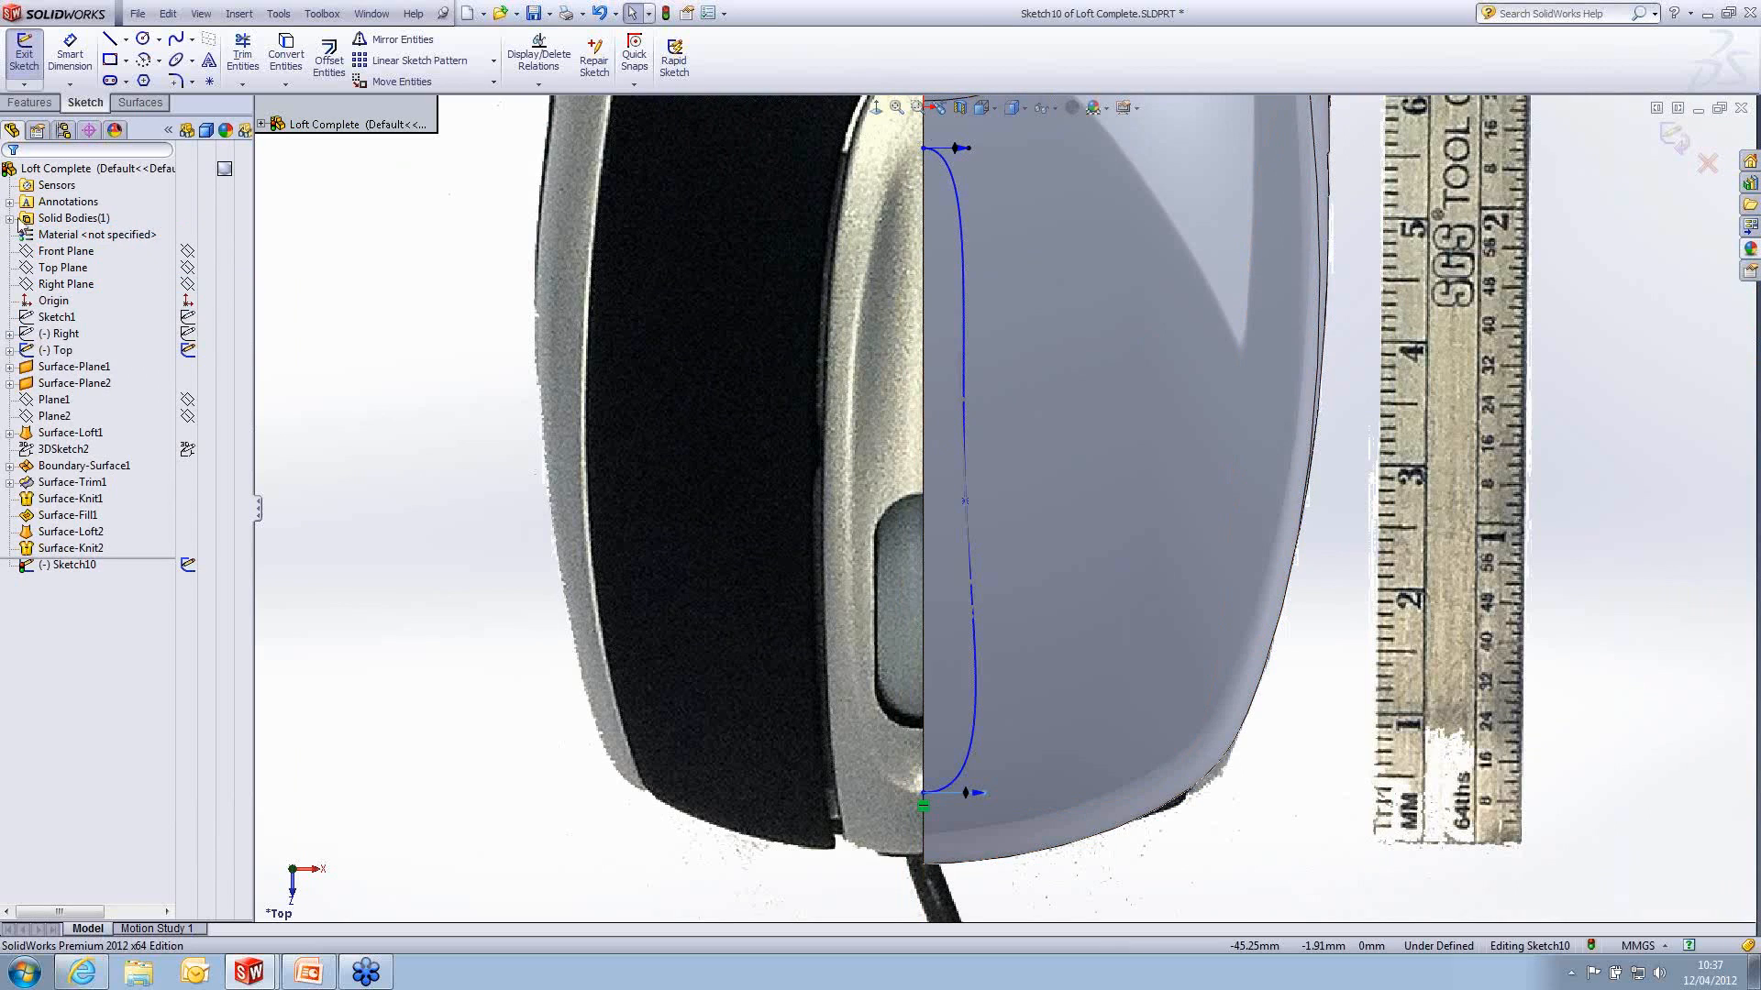
click(10, 218)
click(187, 235)
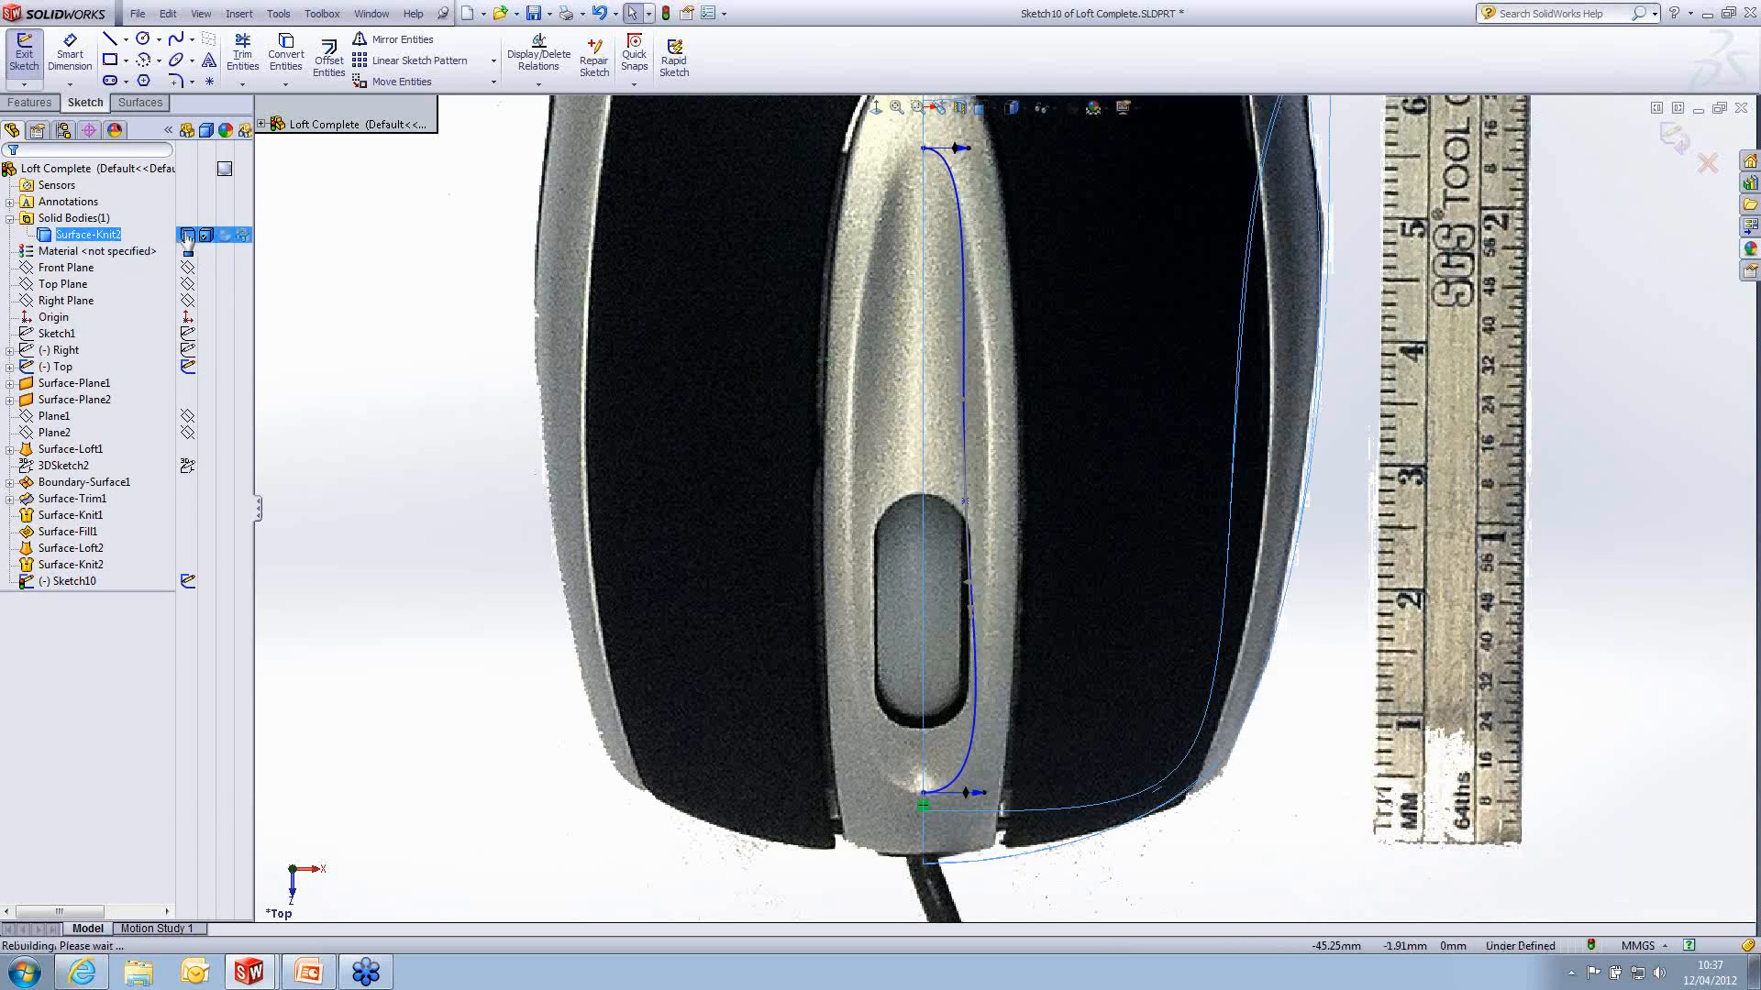
- Move the spline's middle point to about 5 mm from the centreline, adjust its rear end handle, and close the sketch
drag(966, 503, 987, 500)
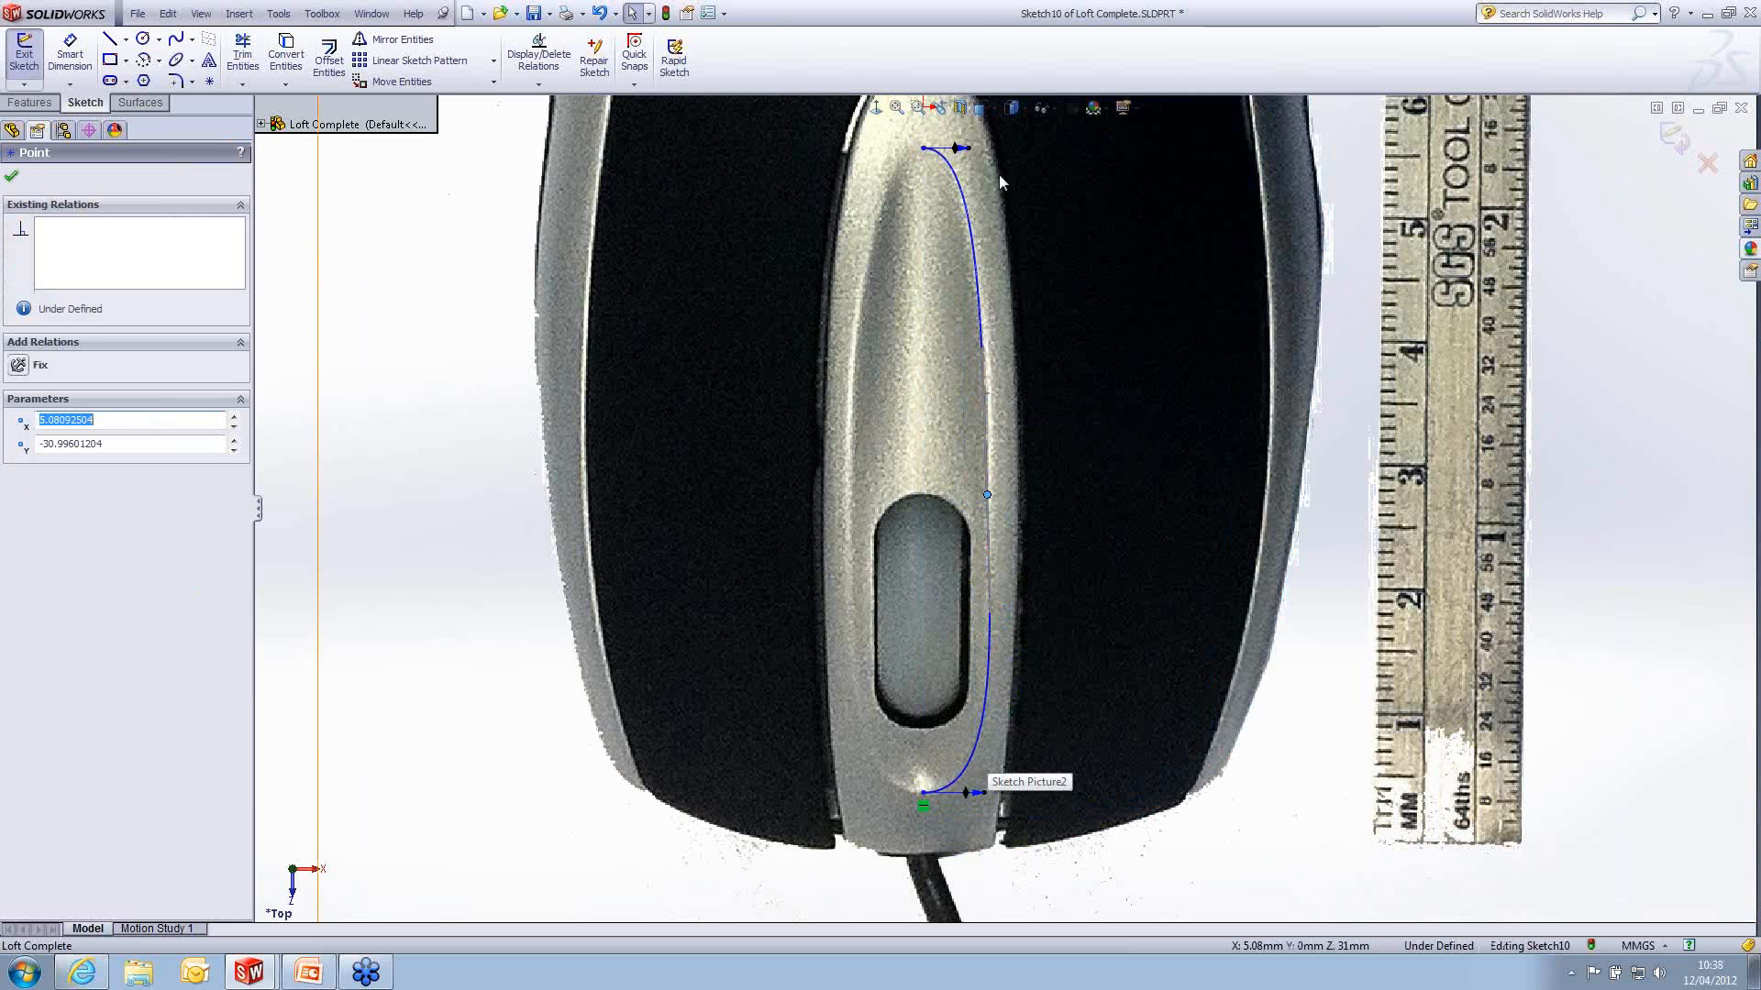
drag(970, 148, 970, 163)
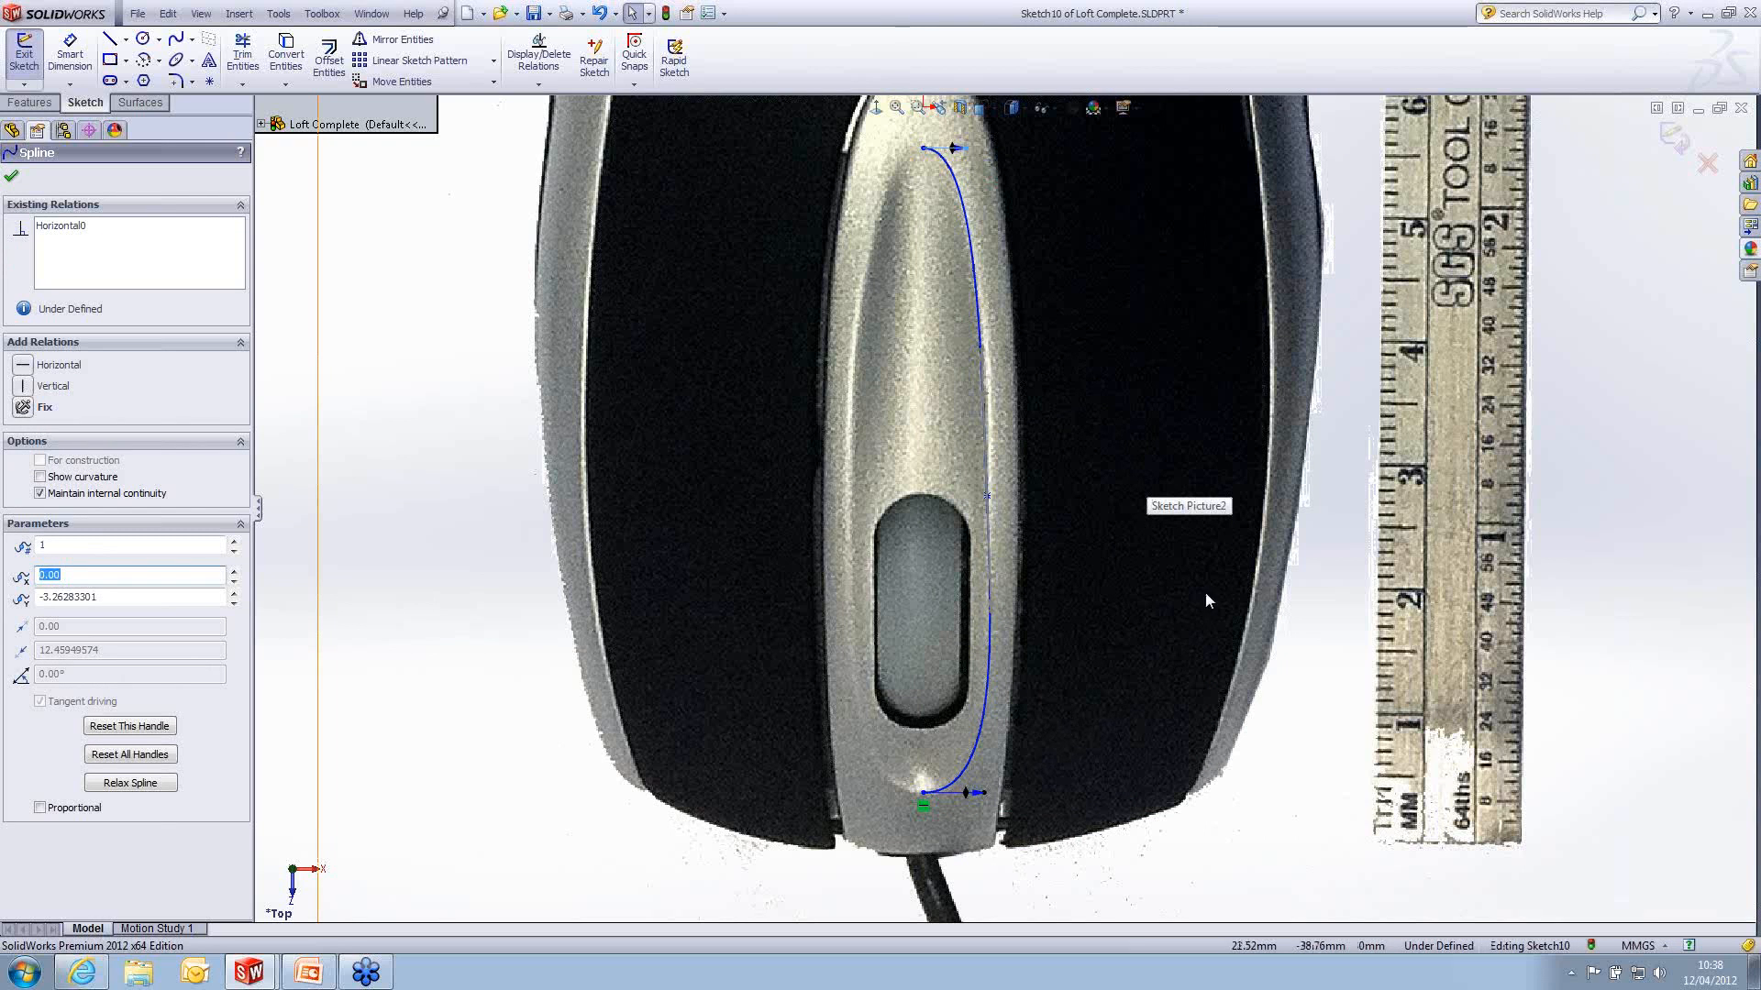
click(1670, 137)
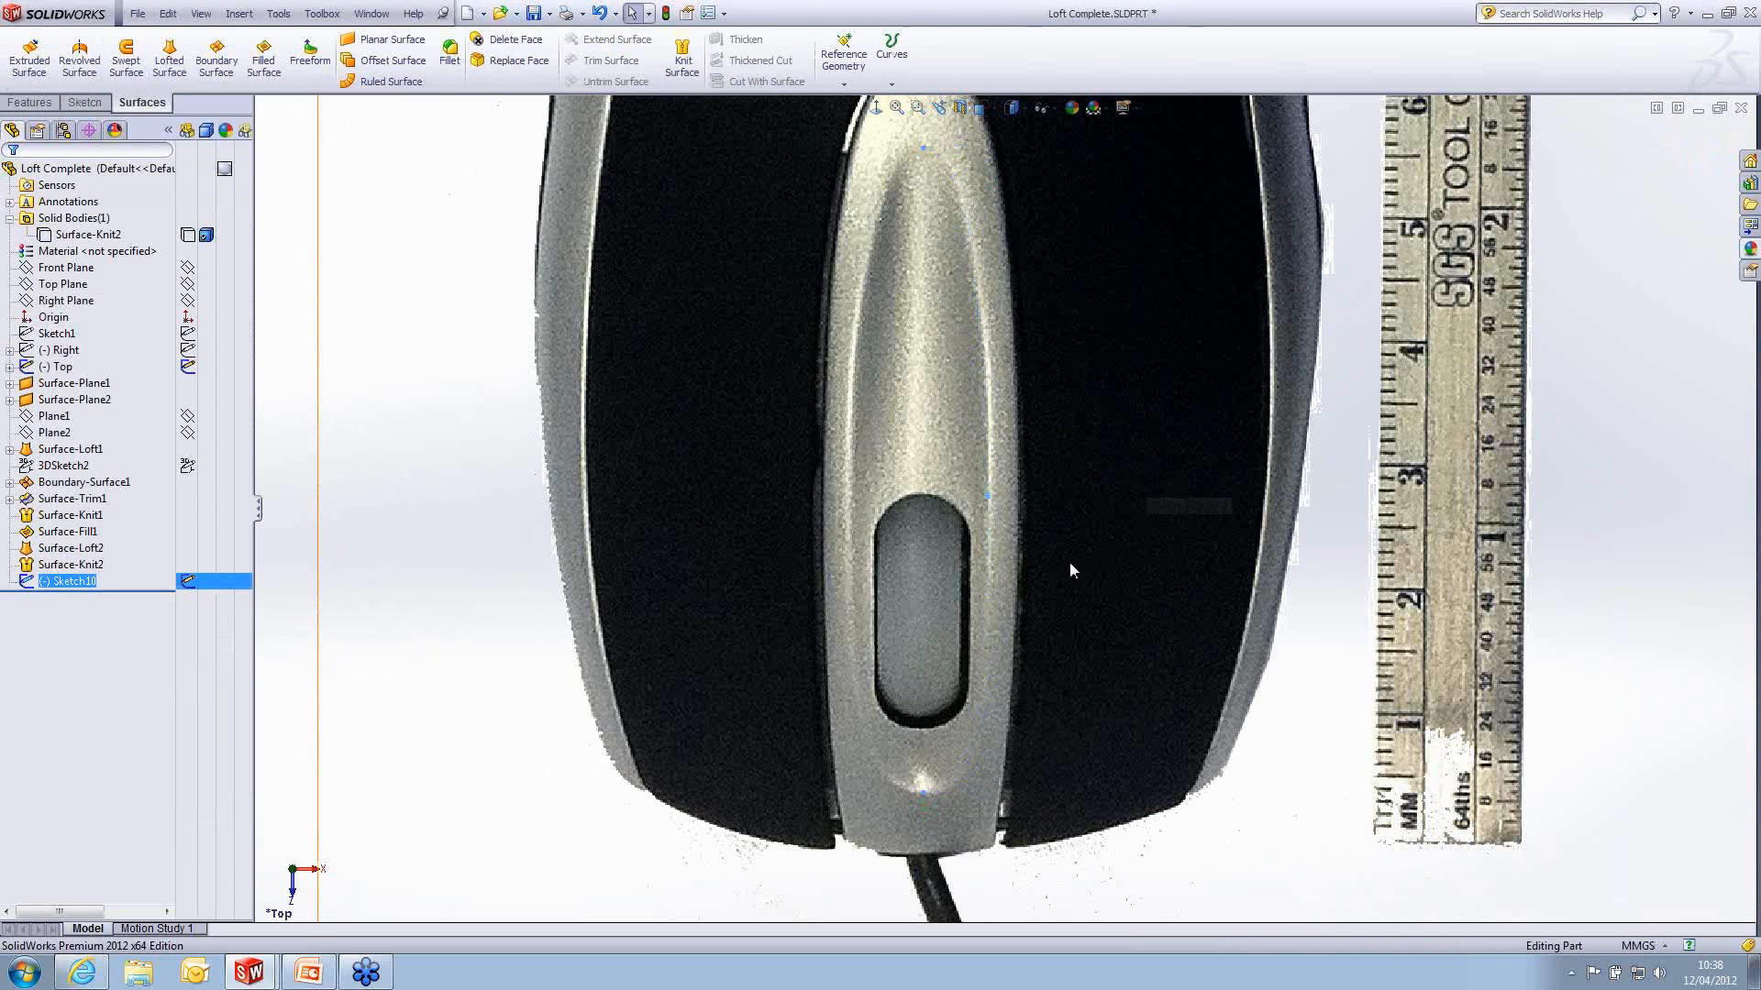
- Show the hidden knitted solid body again over the top reference picture
scroll(1069, 563, up, 3)
scroll(949, 657, down, 2)
middle_drag(978, 557, 1061, 409)
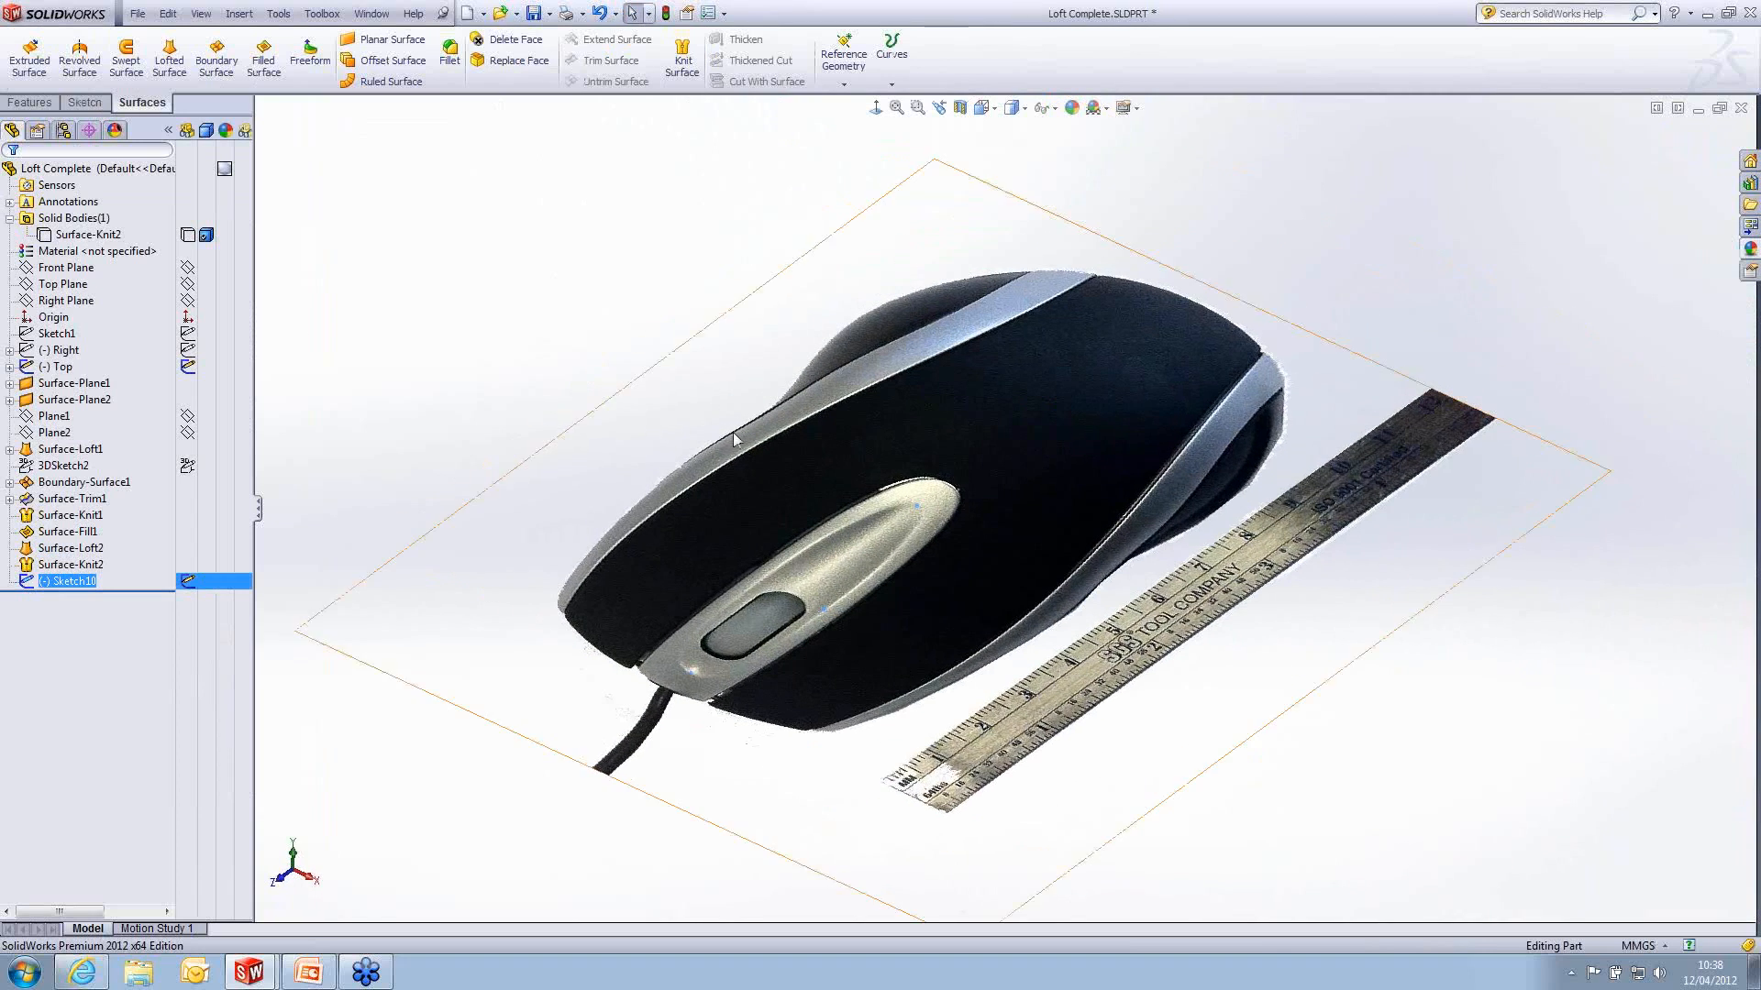
click(189, 236)
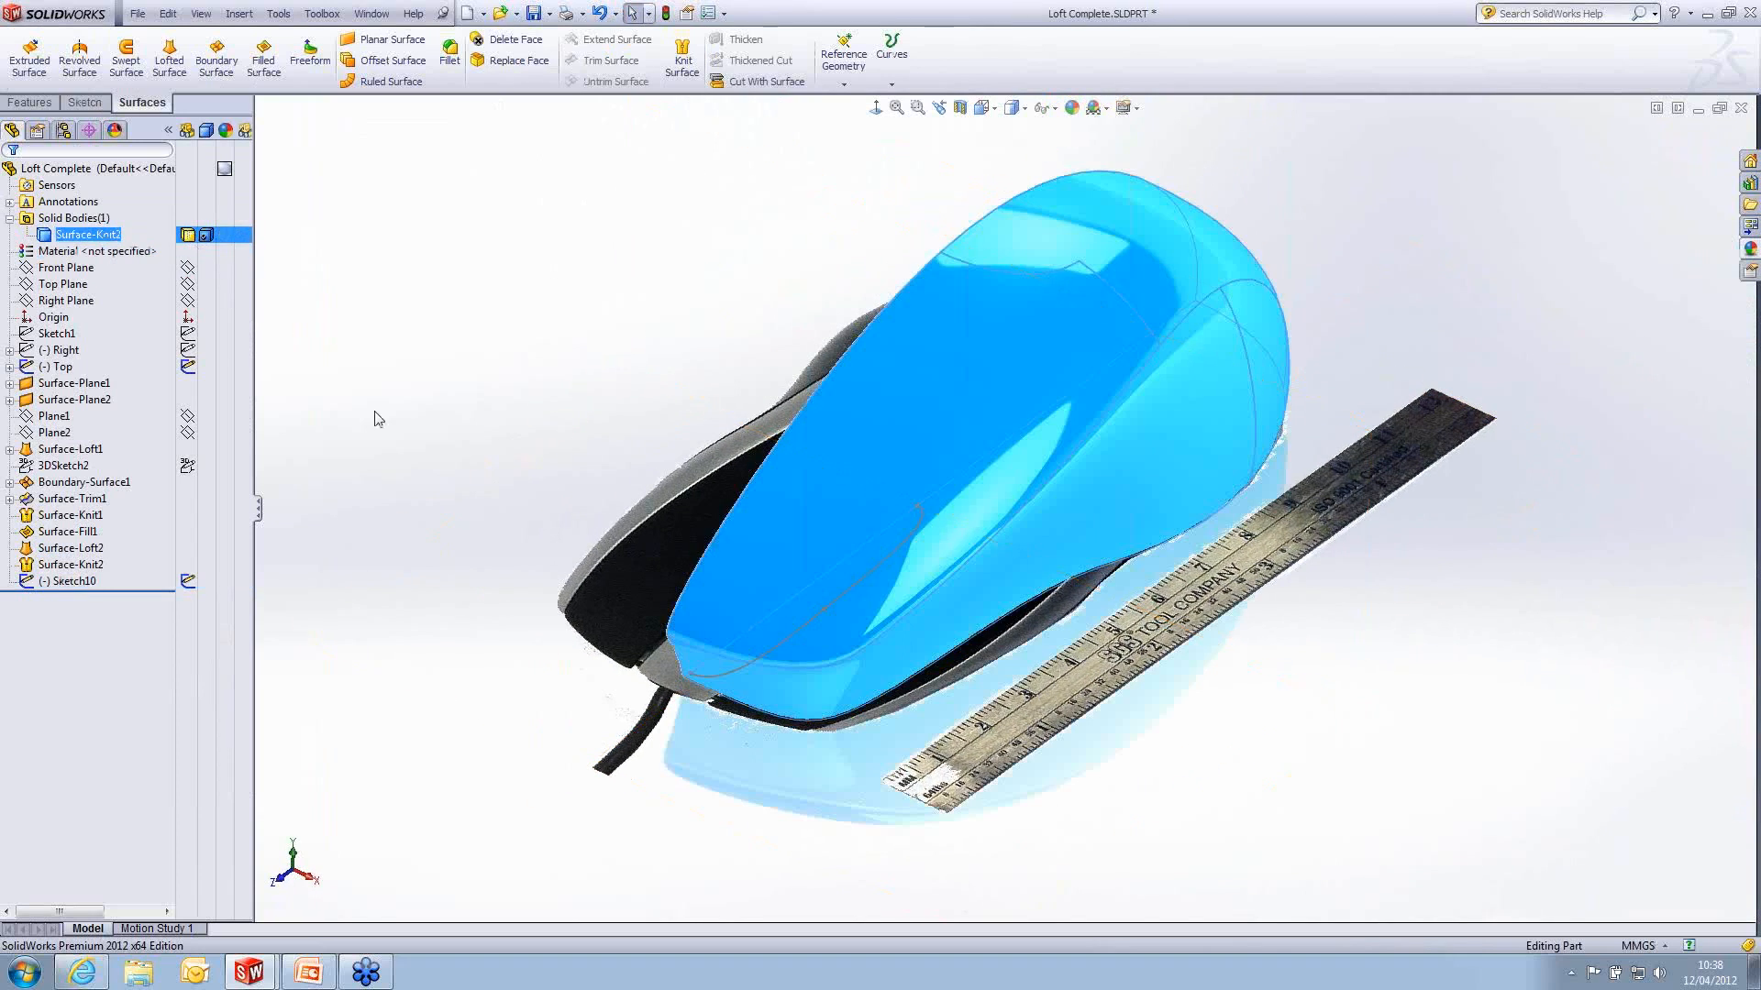
double_click(903, 548)
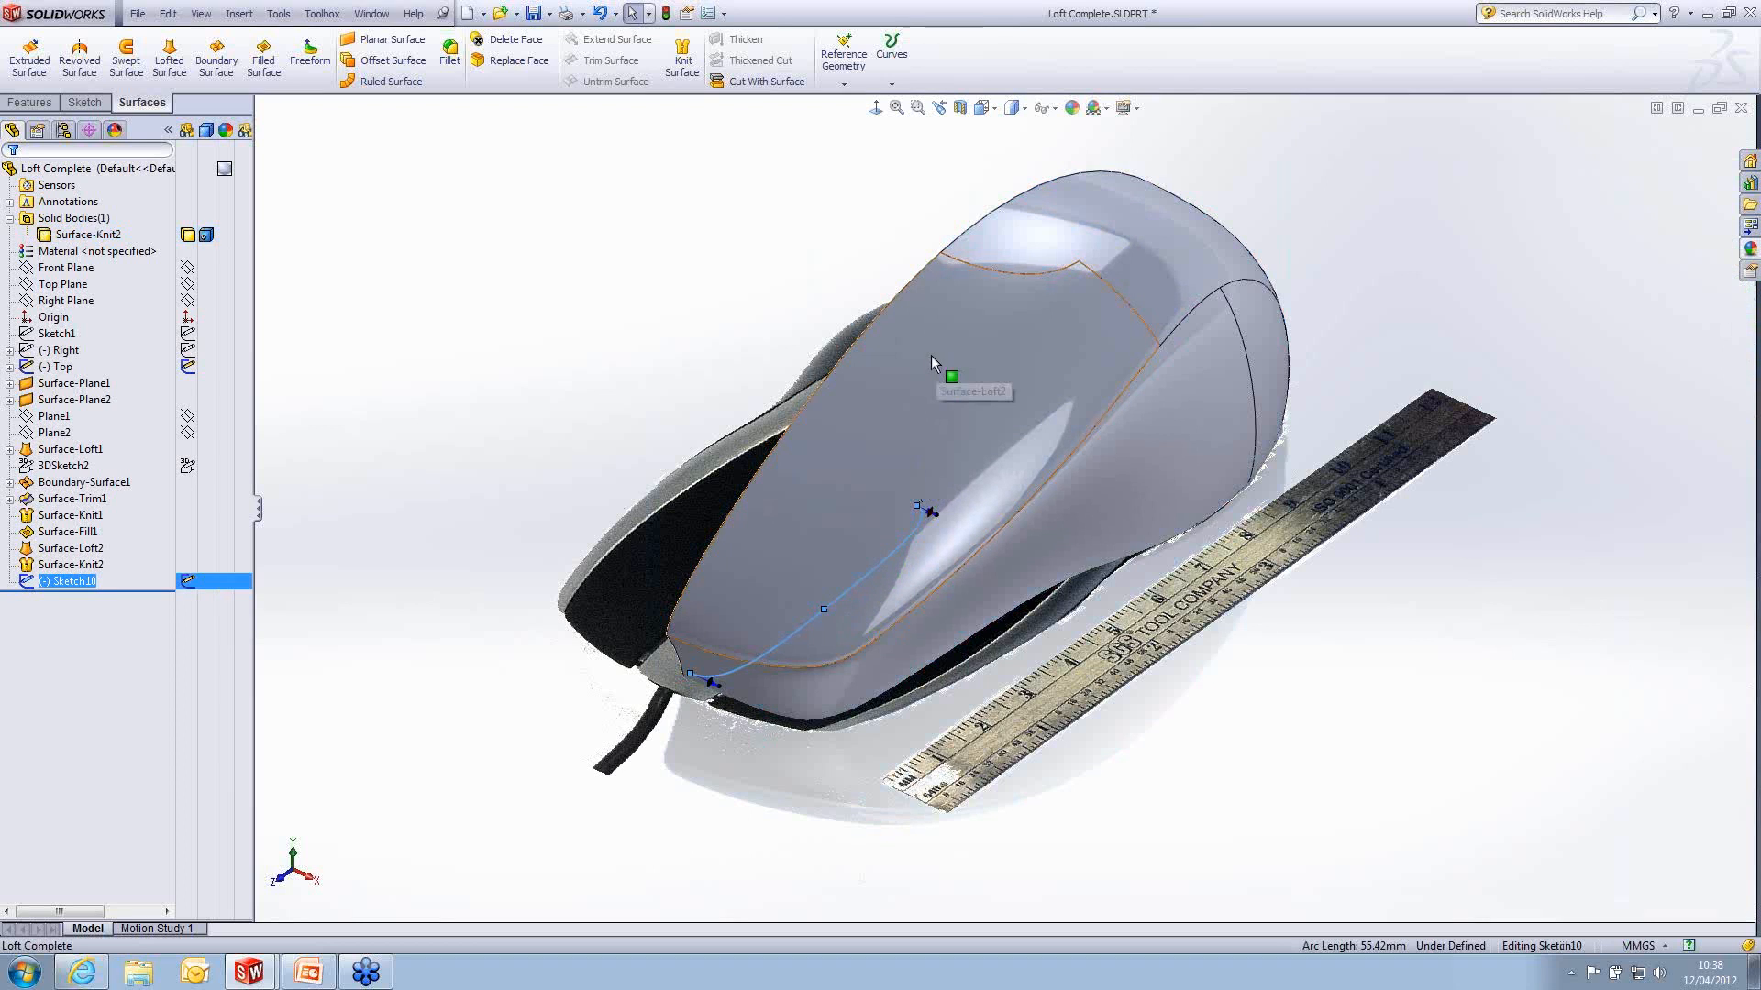
click(604, 243)
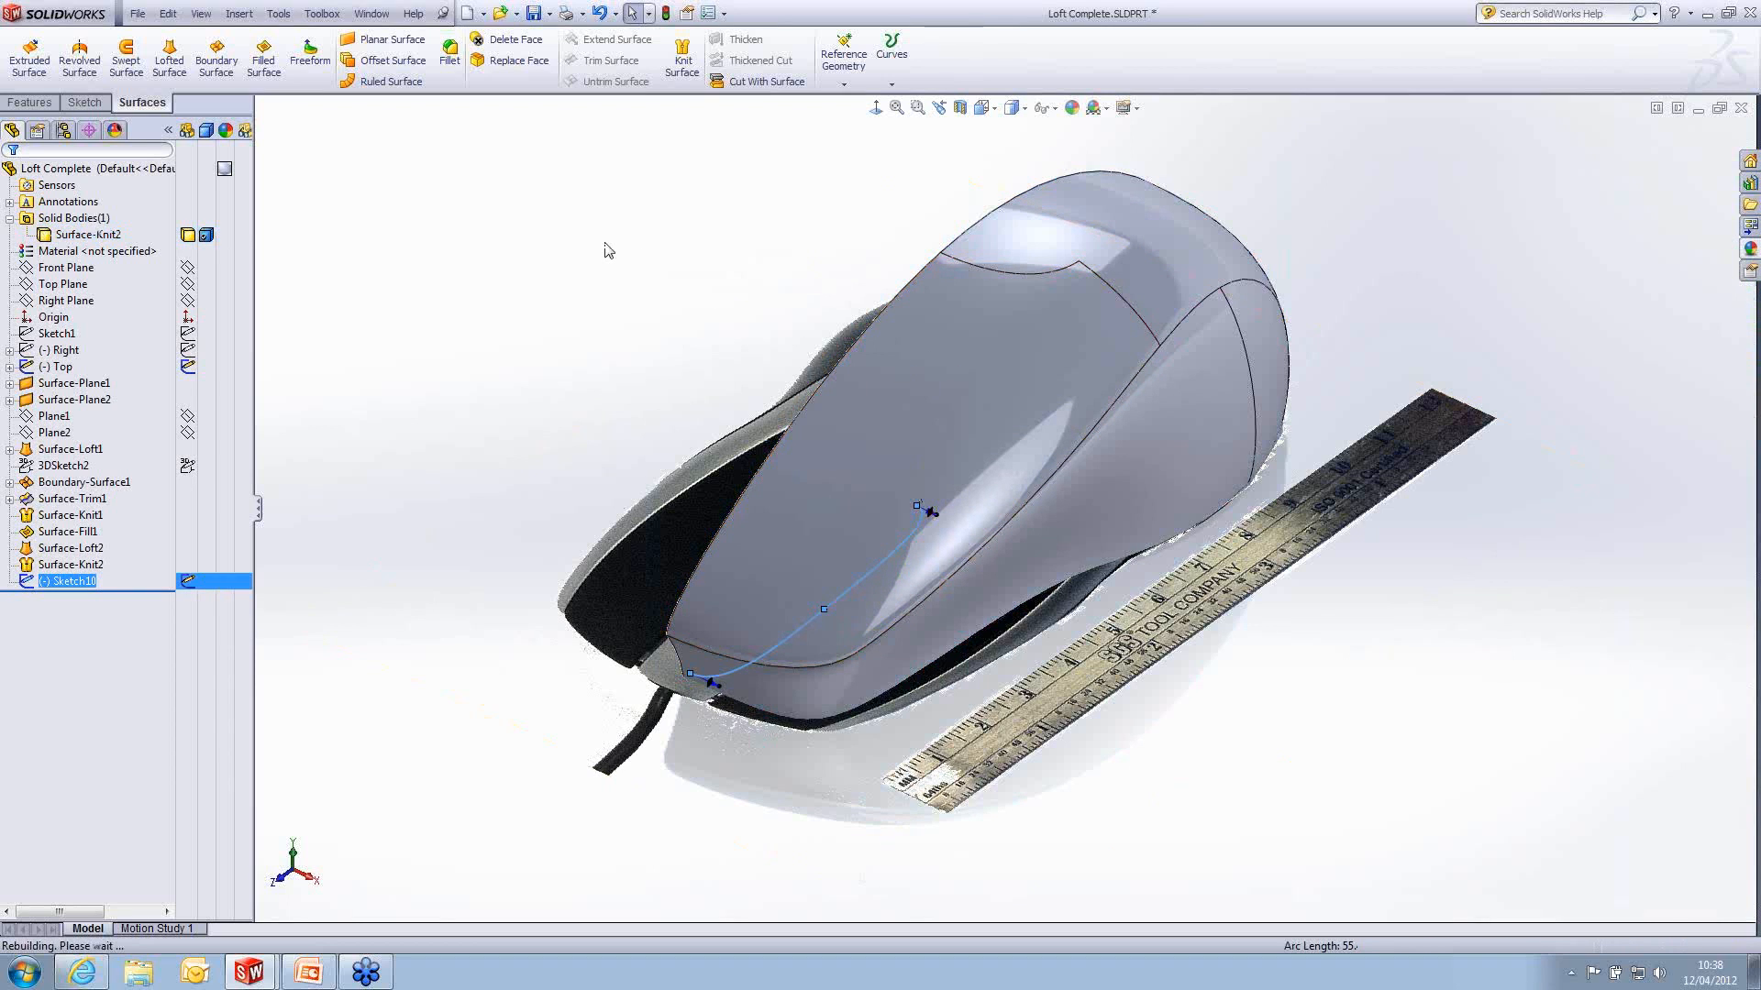
- Split the mouse's large top face with a projection Split Line from the strip outline sketch
click(240, 13)
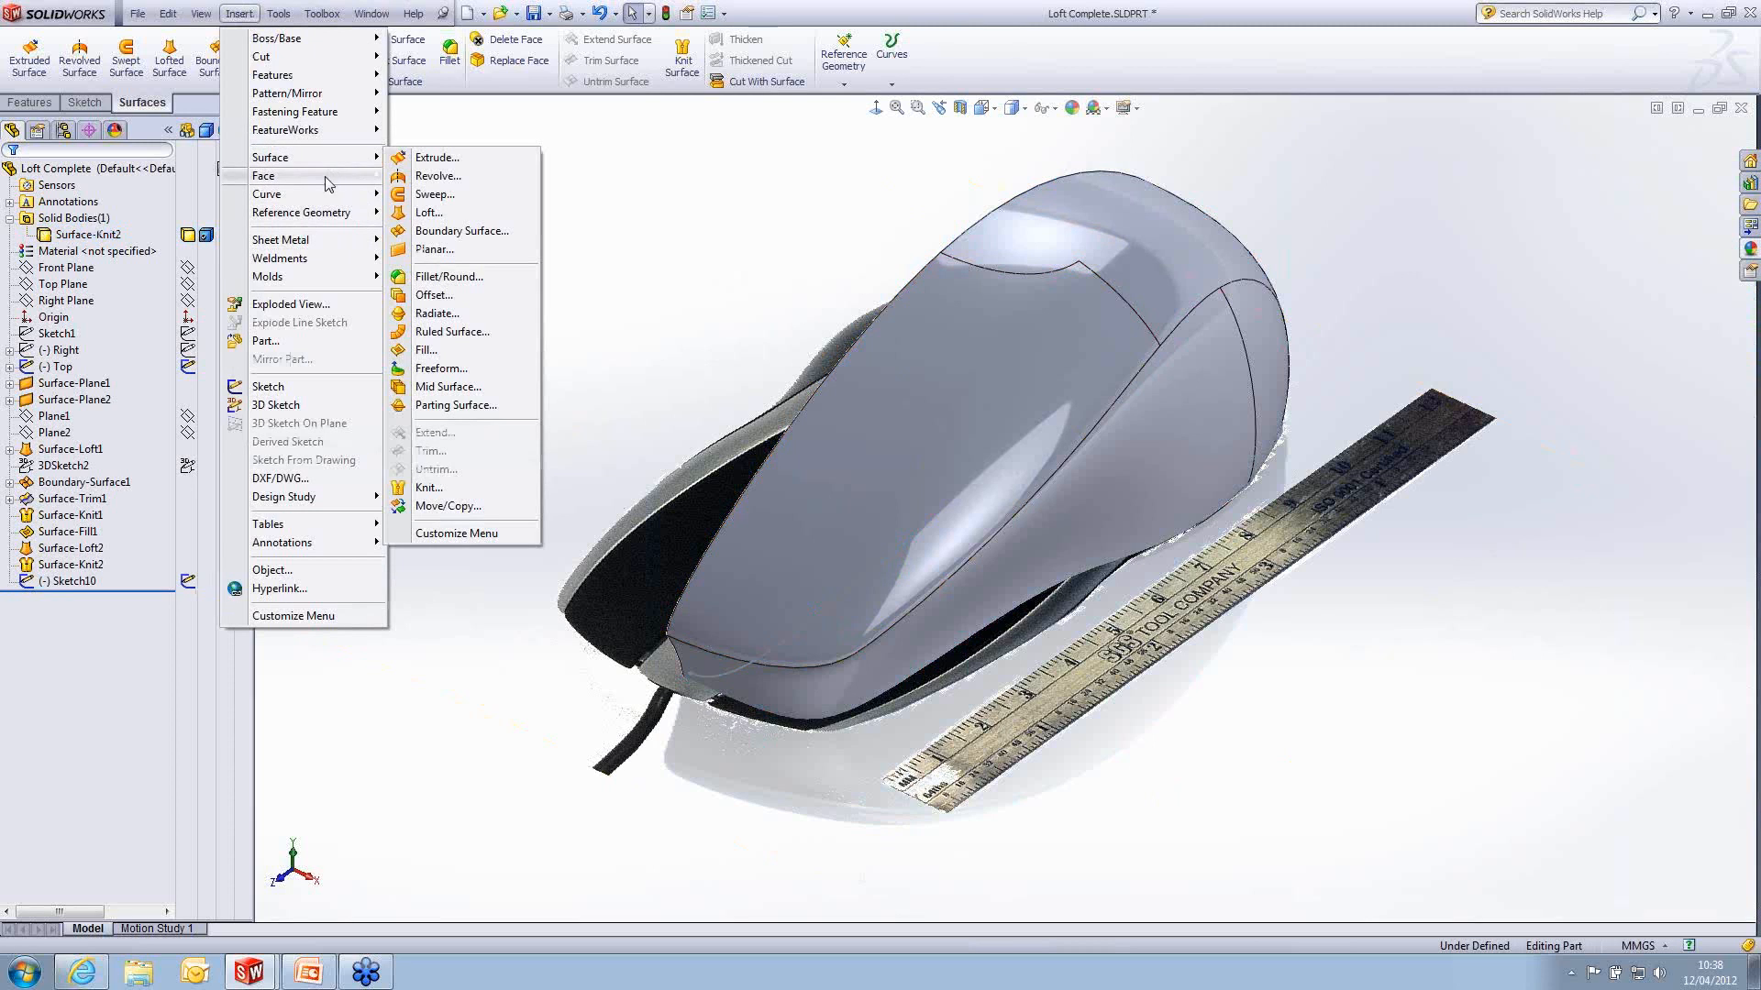
mouse_move(335, 196)
click(459, 198)
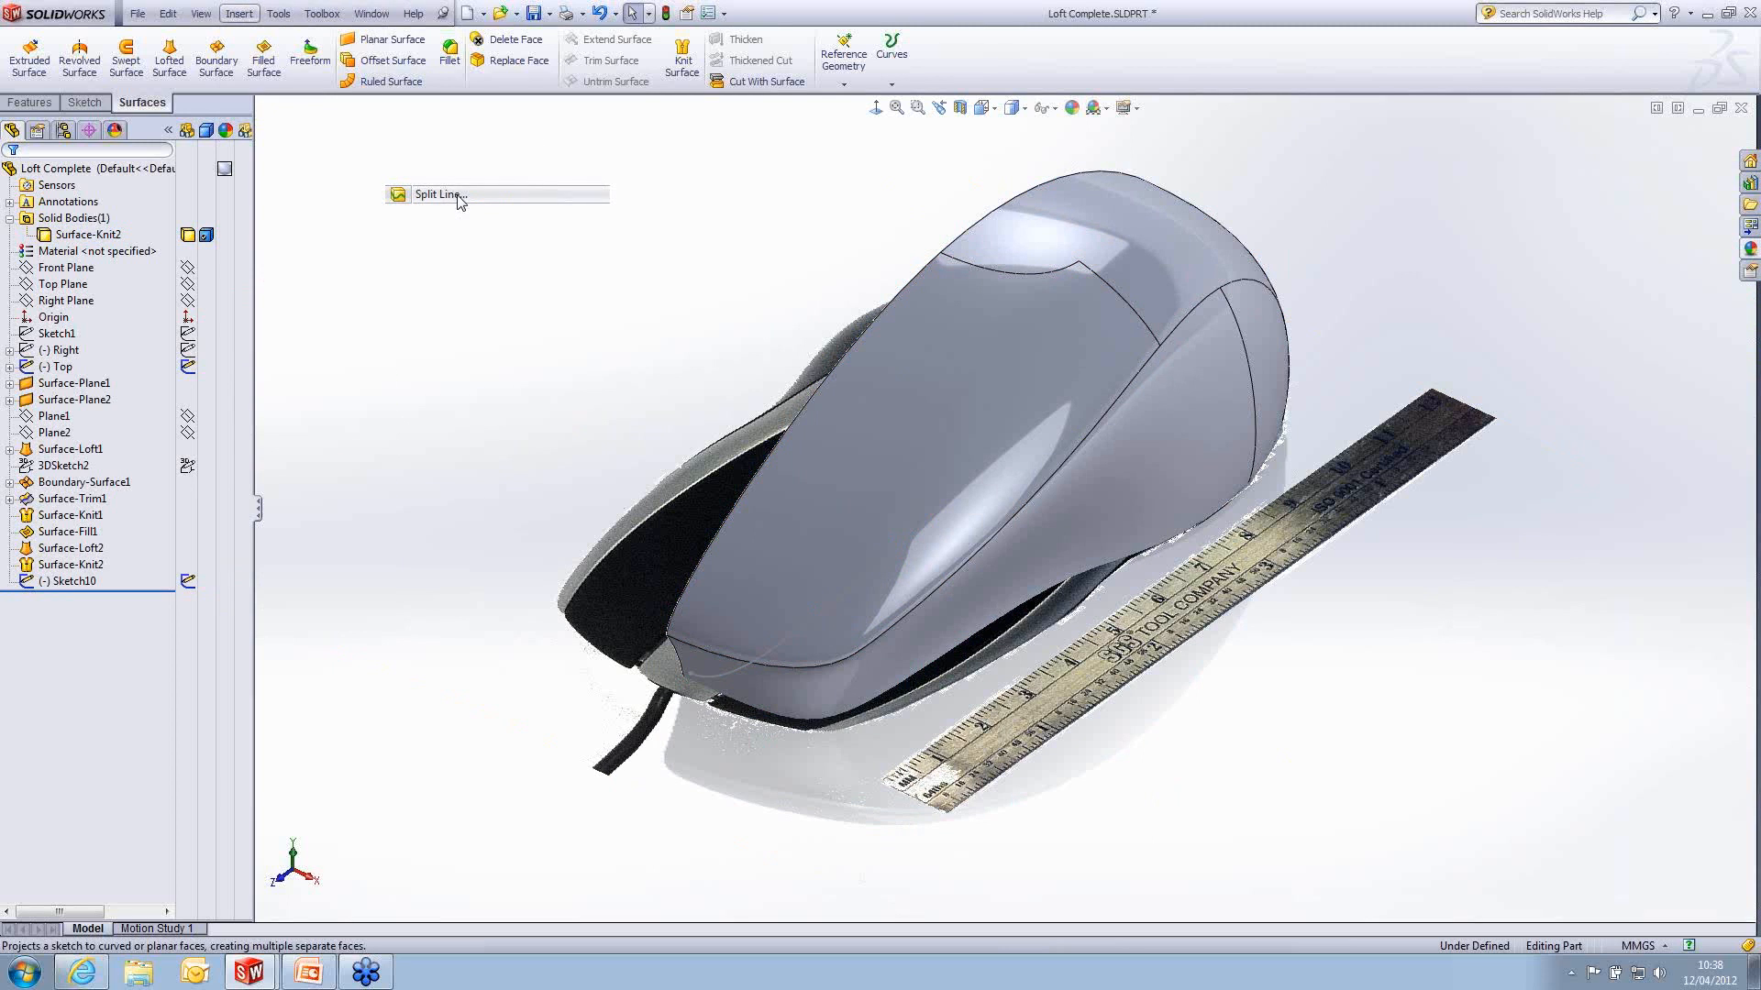
click(882, 568)
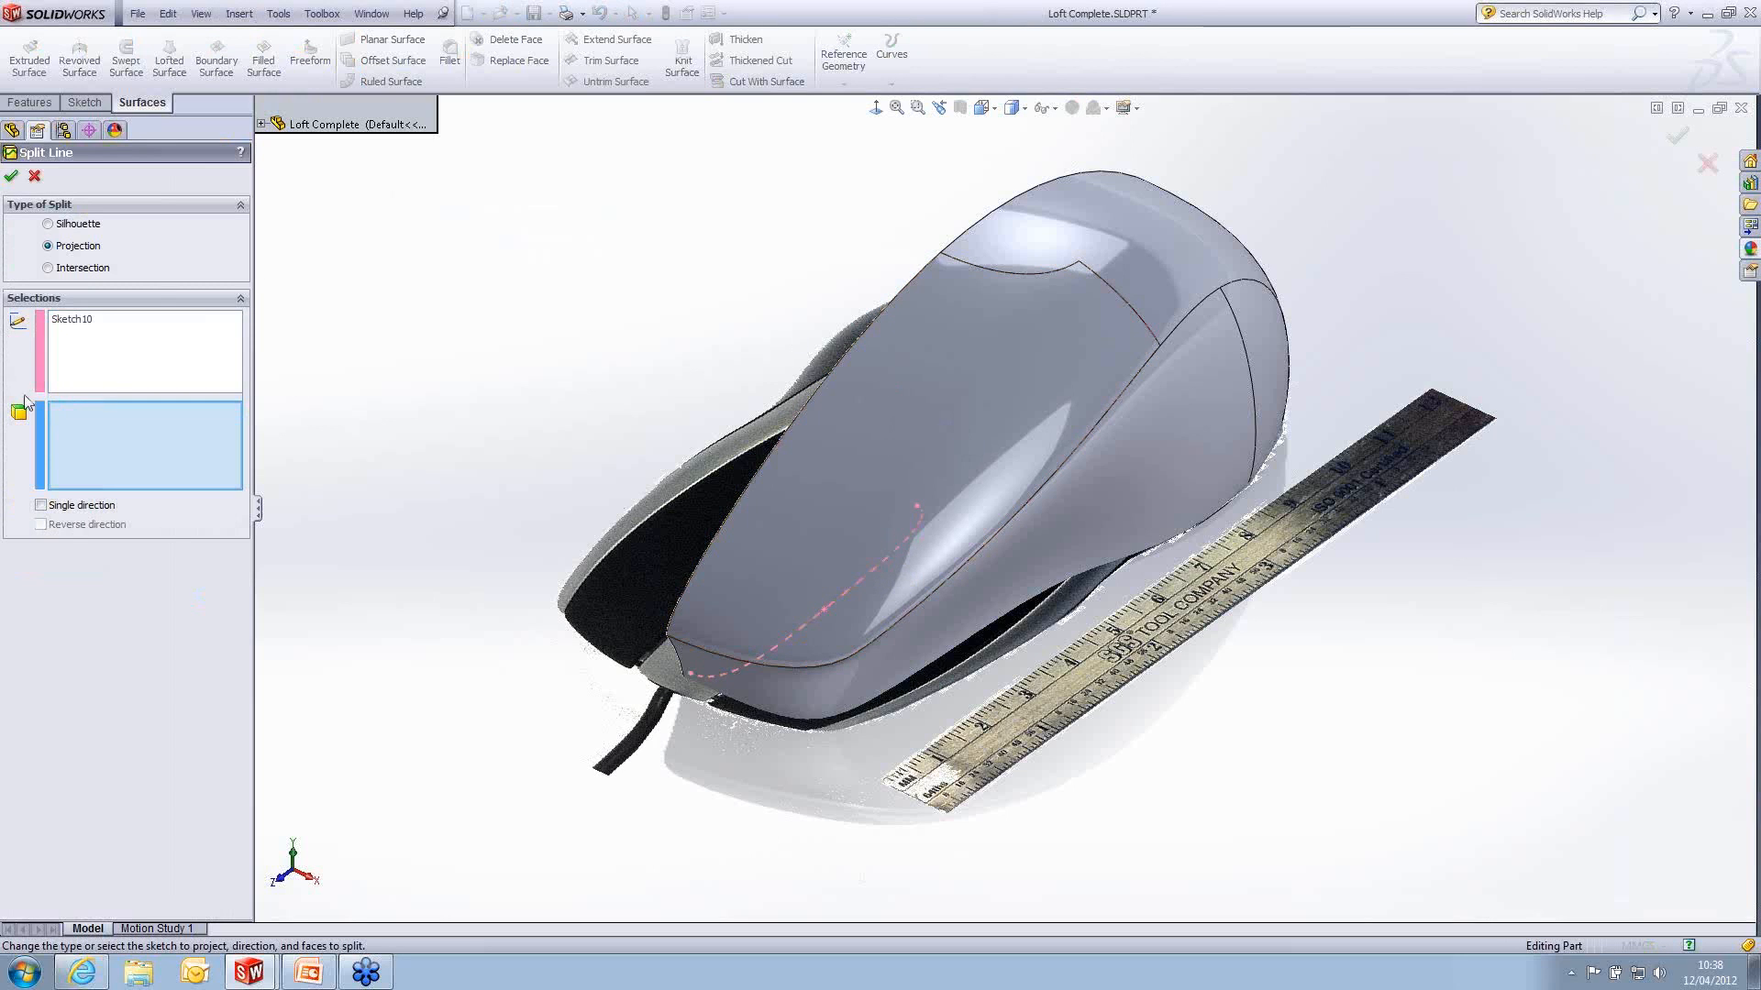
click(964, 384)
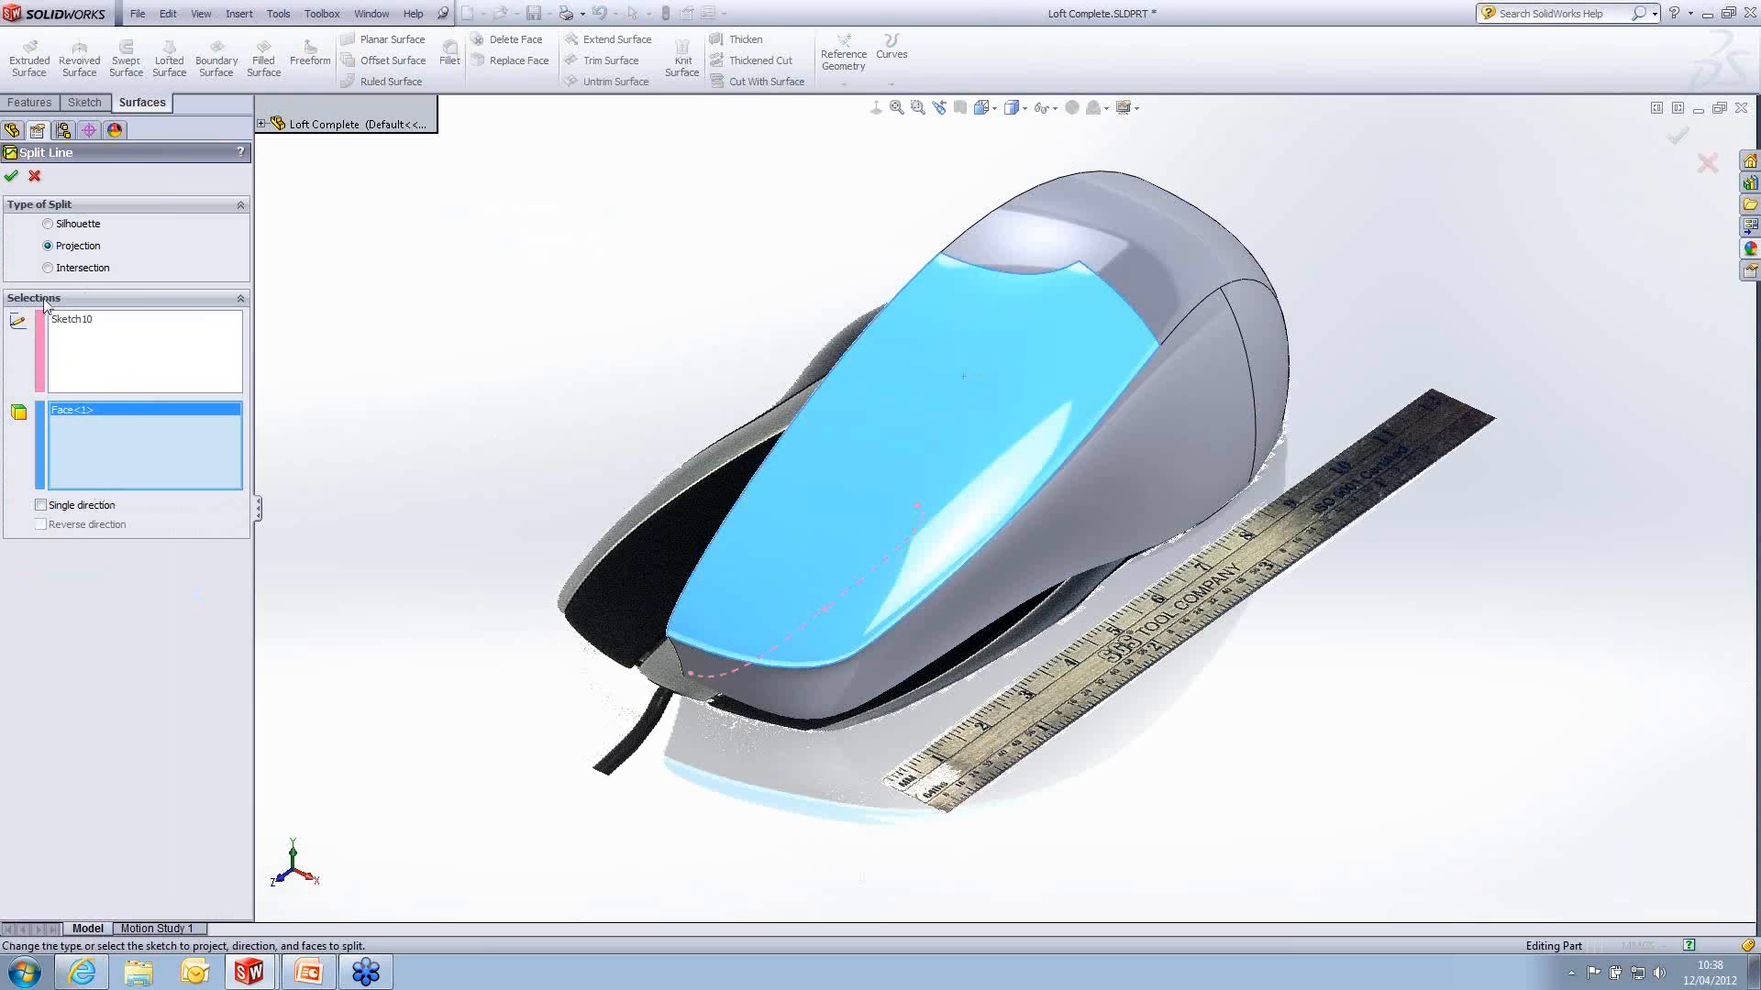
click(11, 177)
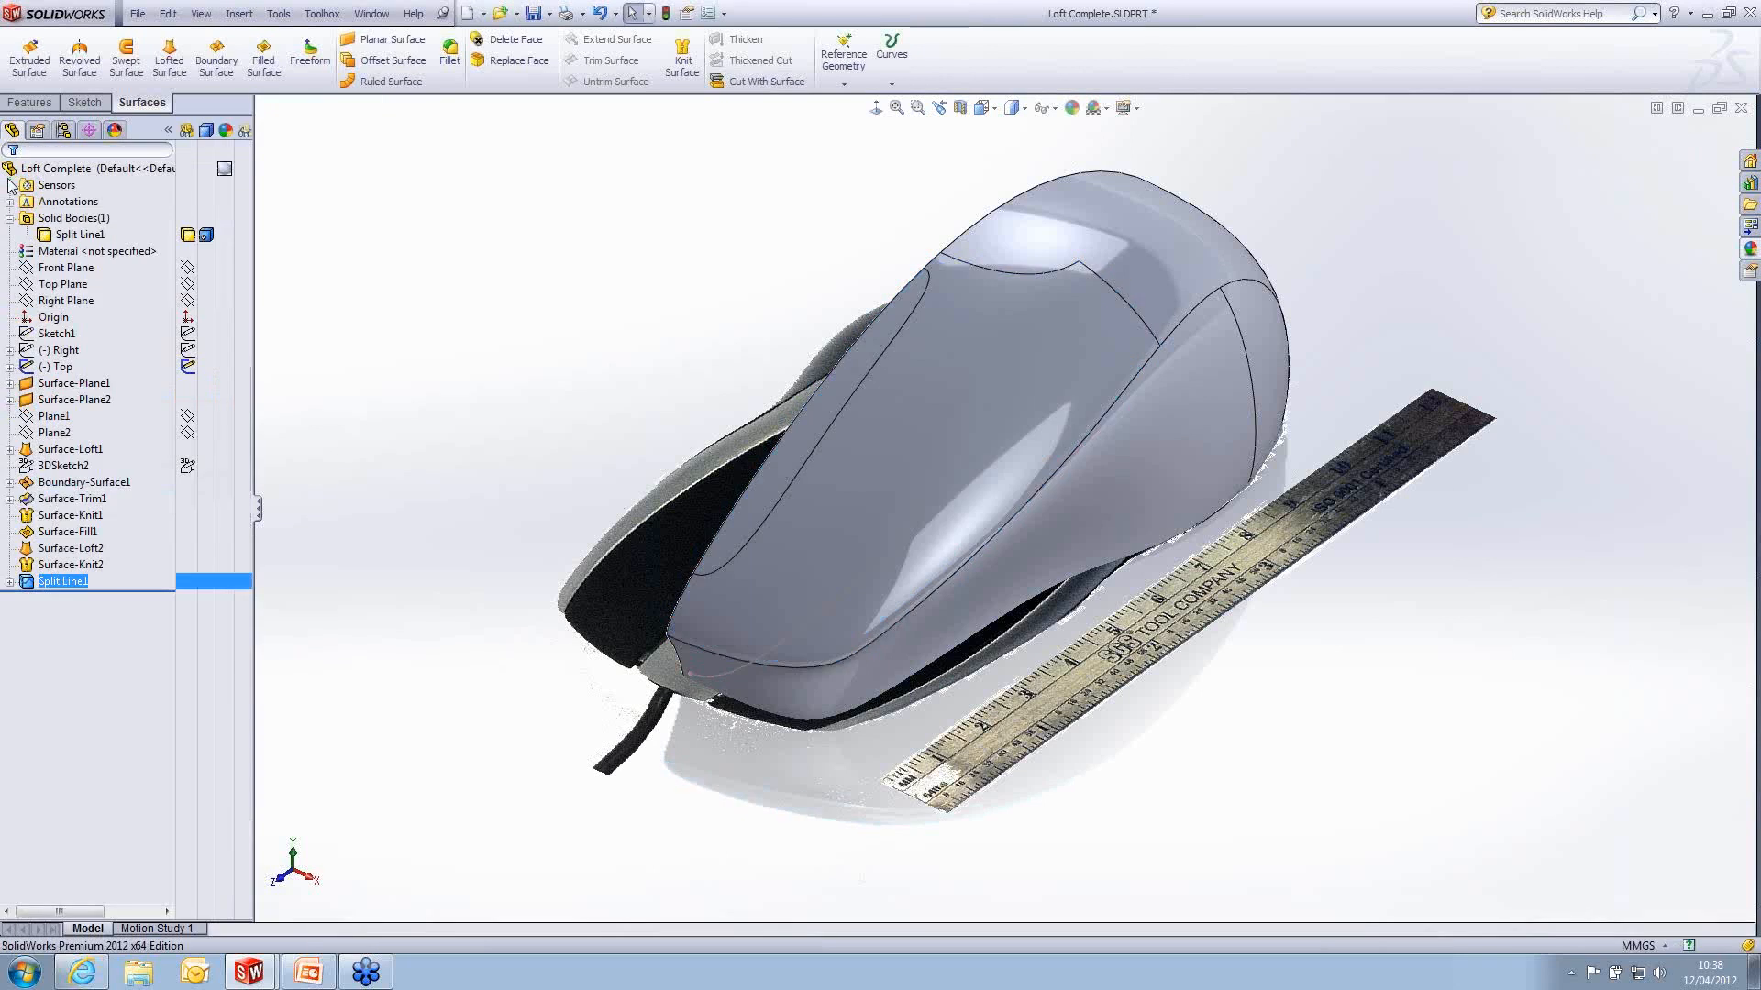
click(891, 334)
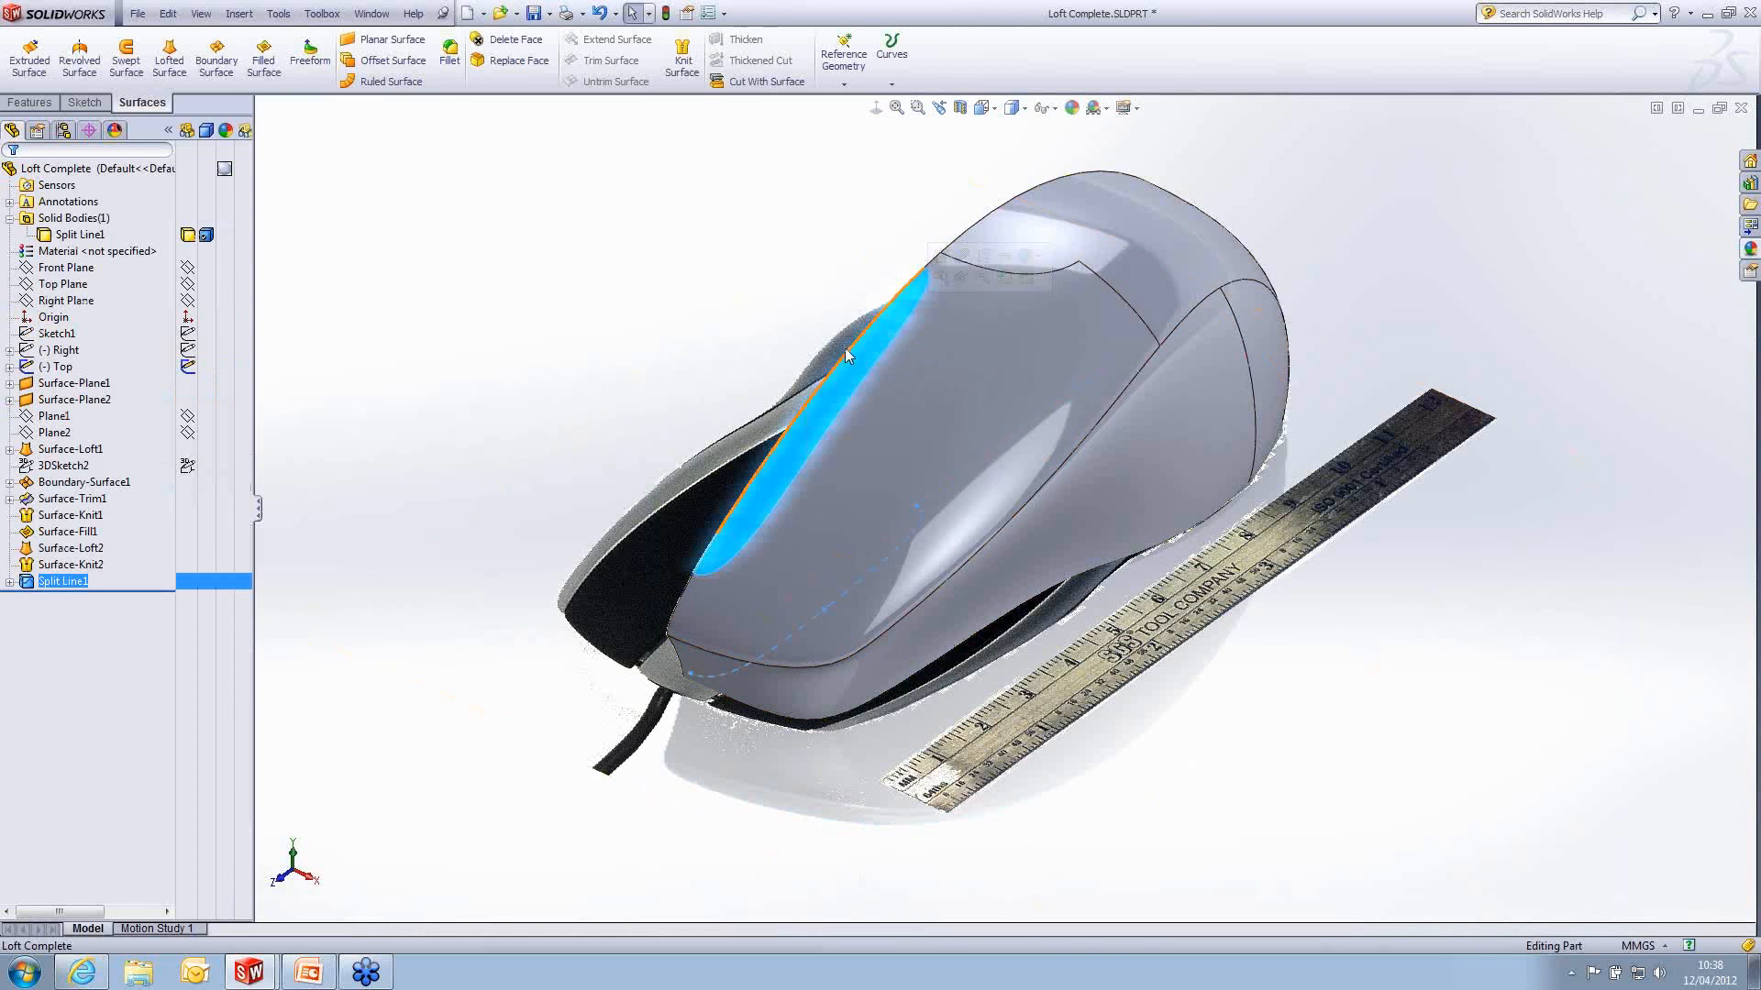
click(570, 300)
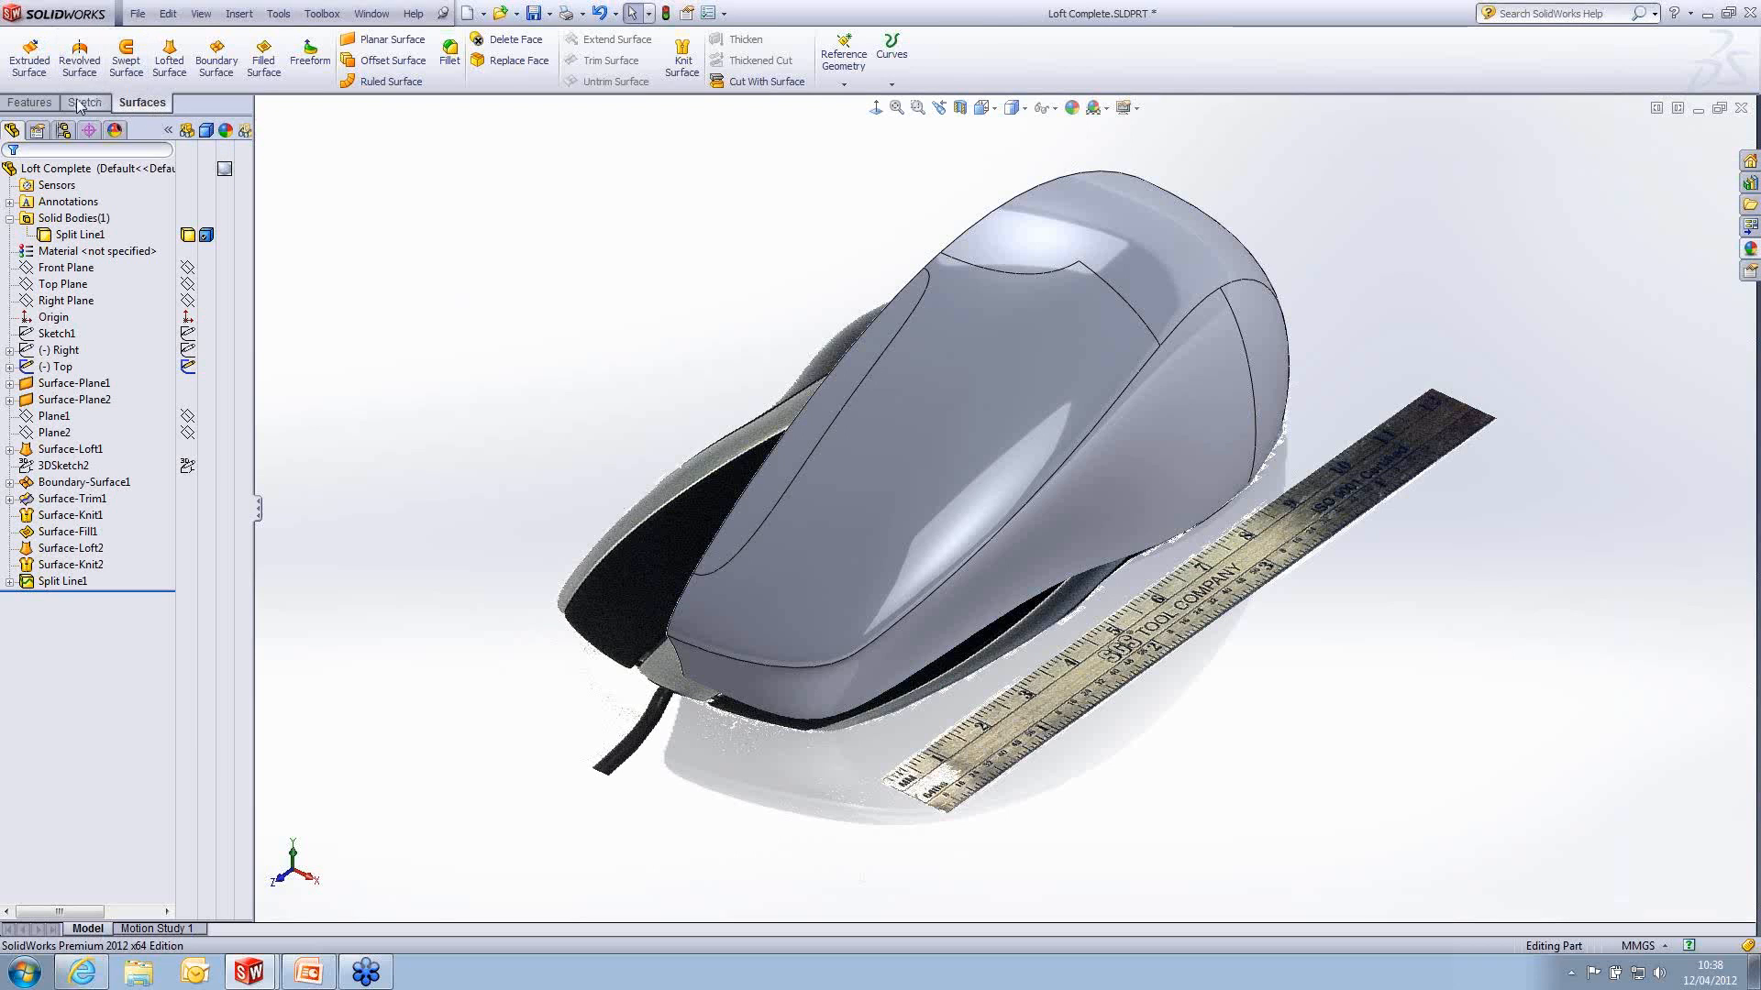
- Mirror the solid body about its flat centre face with solids merged, and hide the top reference picture
click(43, 103)
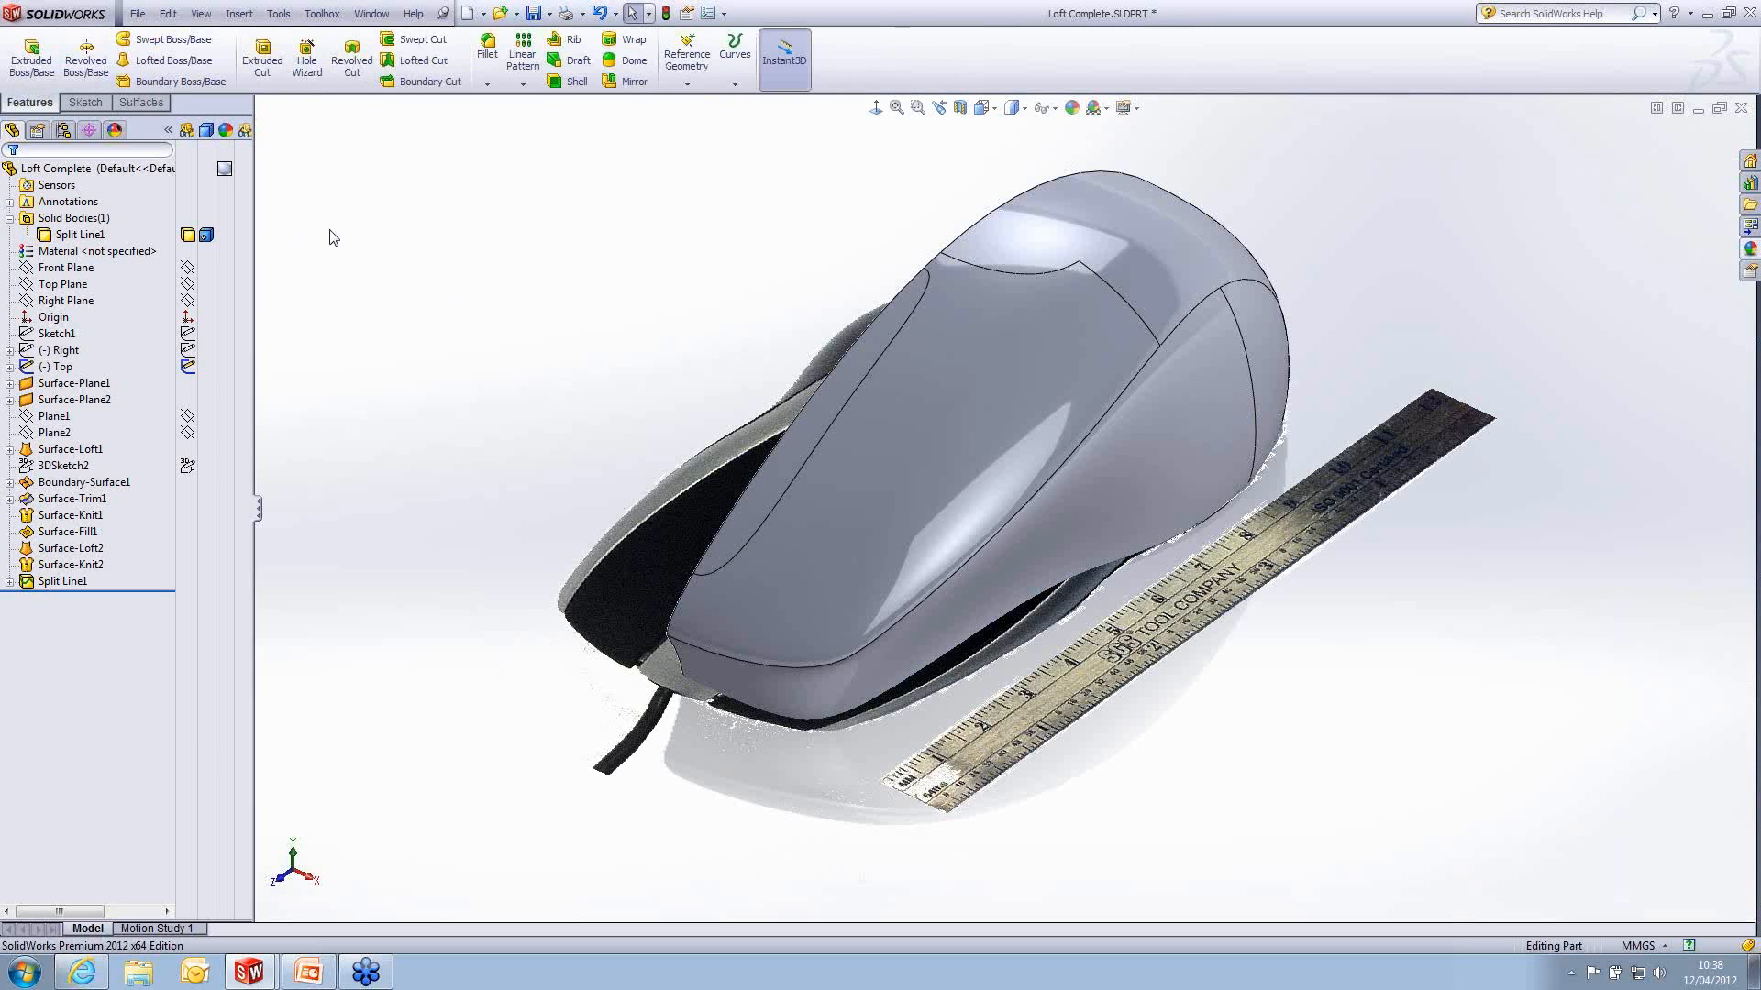
click(634, 82)
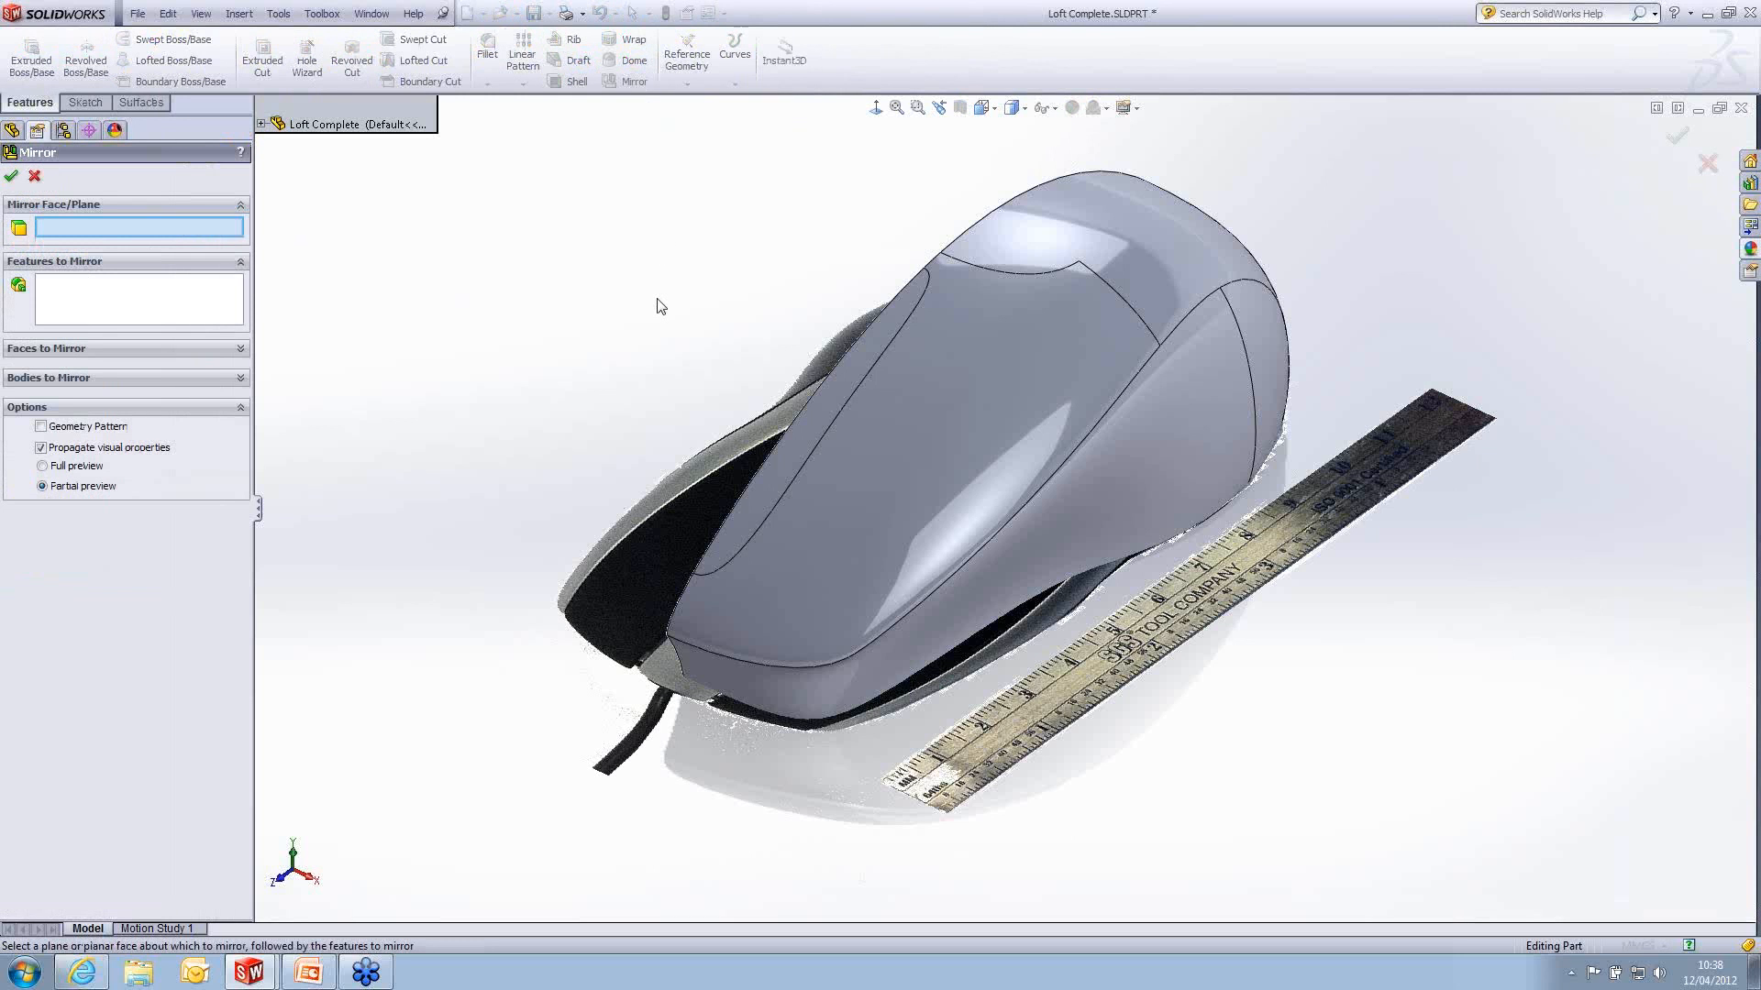
middle_drag(680, 311, 802, 321)
click(733, 267)
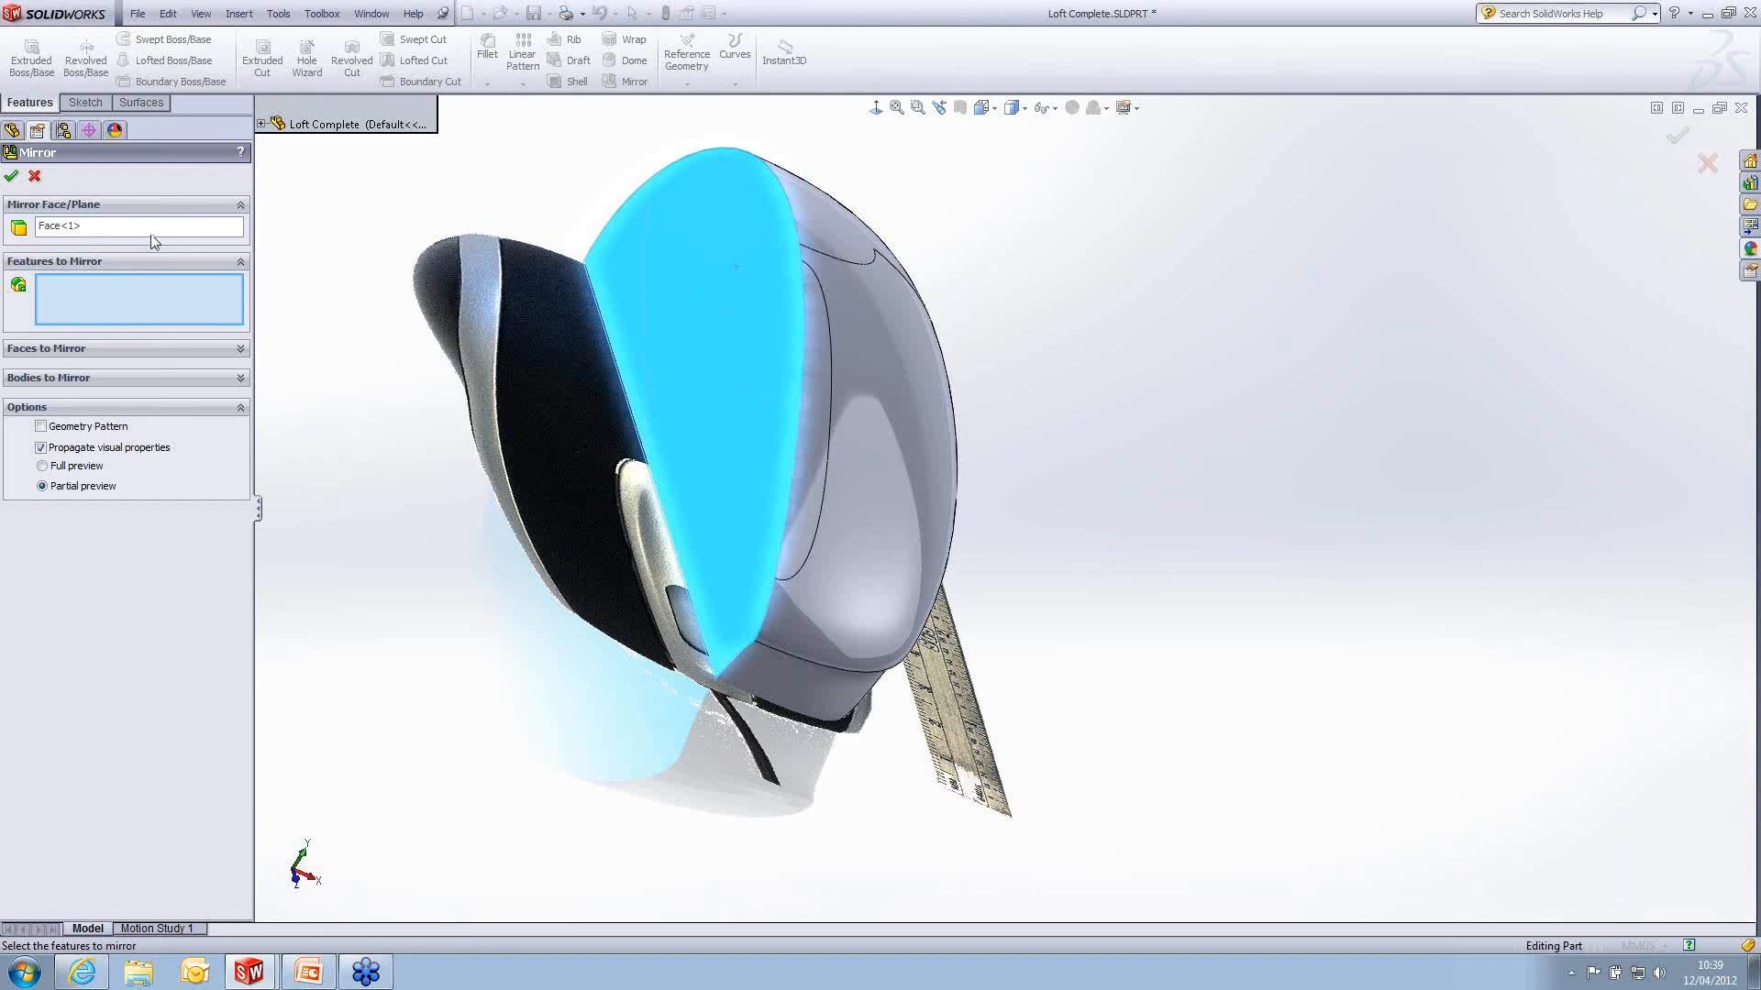
click(112, 378)
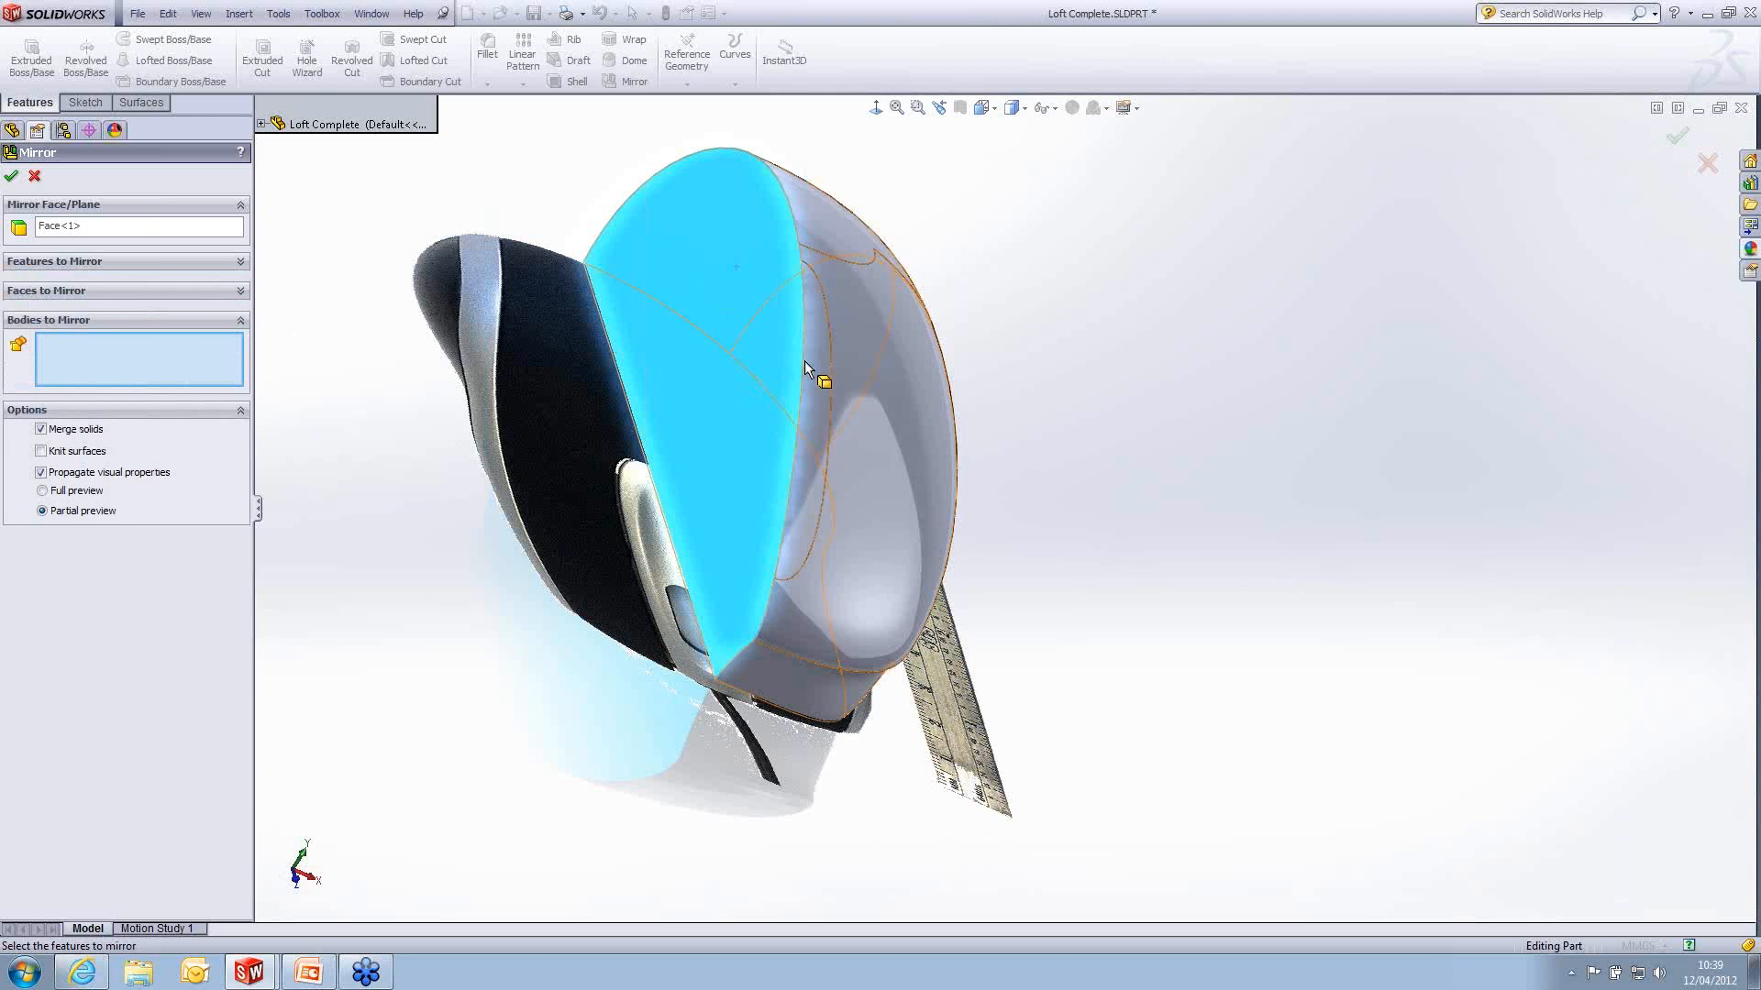
middle_drag(806, 361, 971, 366)
click(1062, 360)
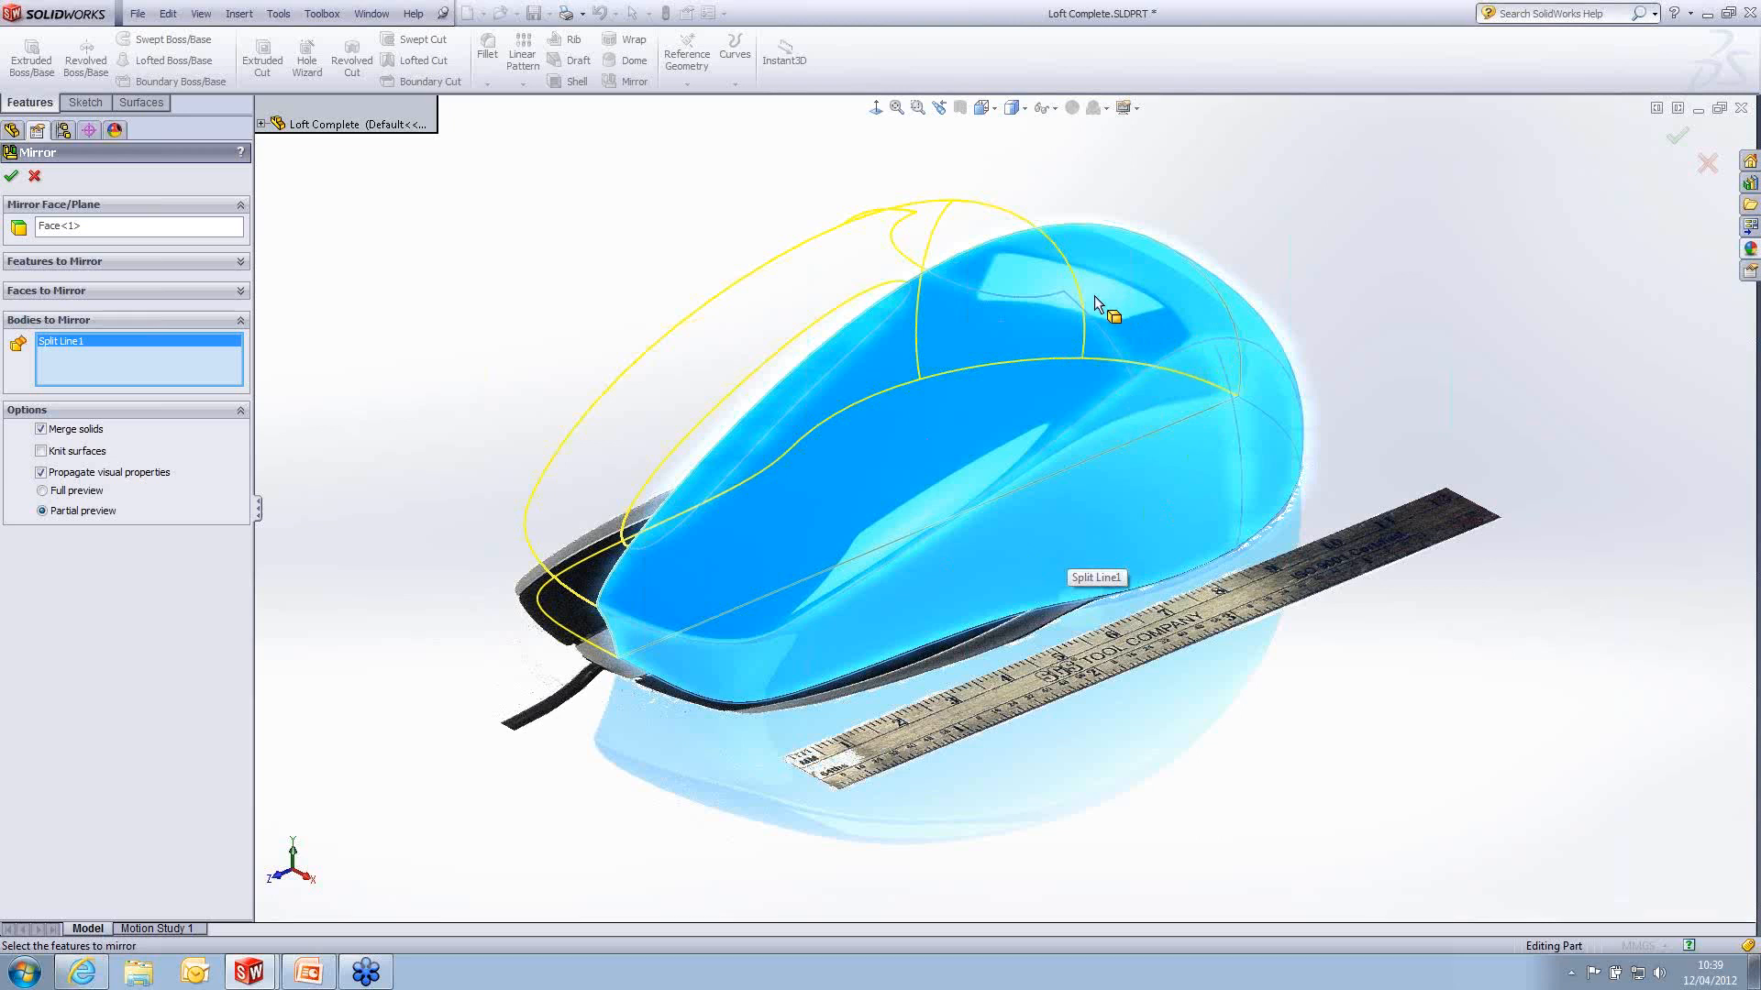
click(13, 177)
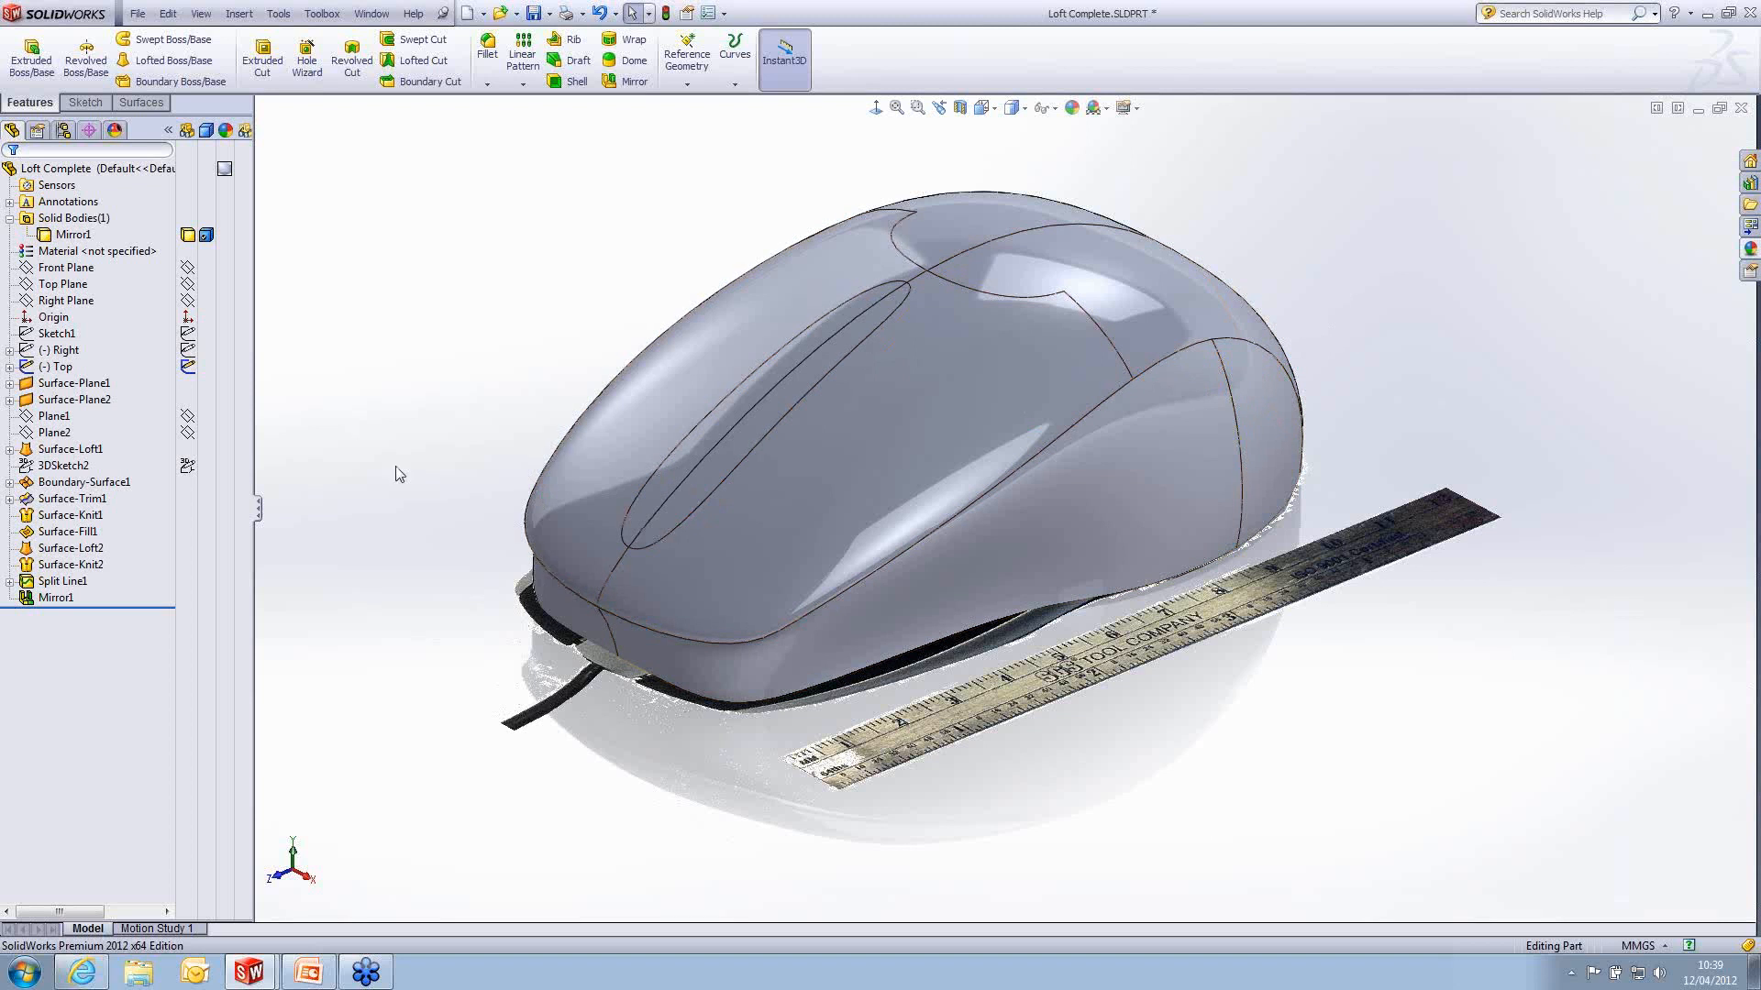
click(187, 368)
mouse_move(996, 525)
middle_down()
mouse_move(1116, 553)
mouse_move(898, 557)
mouse_move(942, 567)
mouse_move(1009, 501)
mouse_move(1004, 560)
mouse_move(1008, 468)
mouse_move(939, 513)
mouse_move(990, 528)
mouse_move(972, 596)
middle_up()
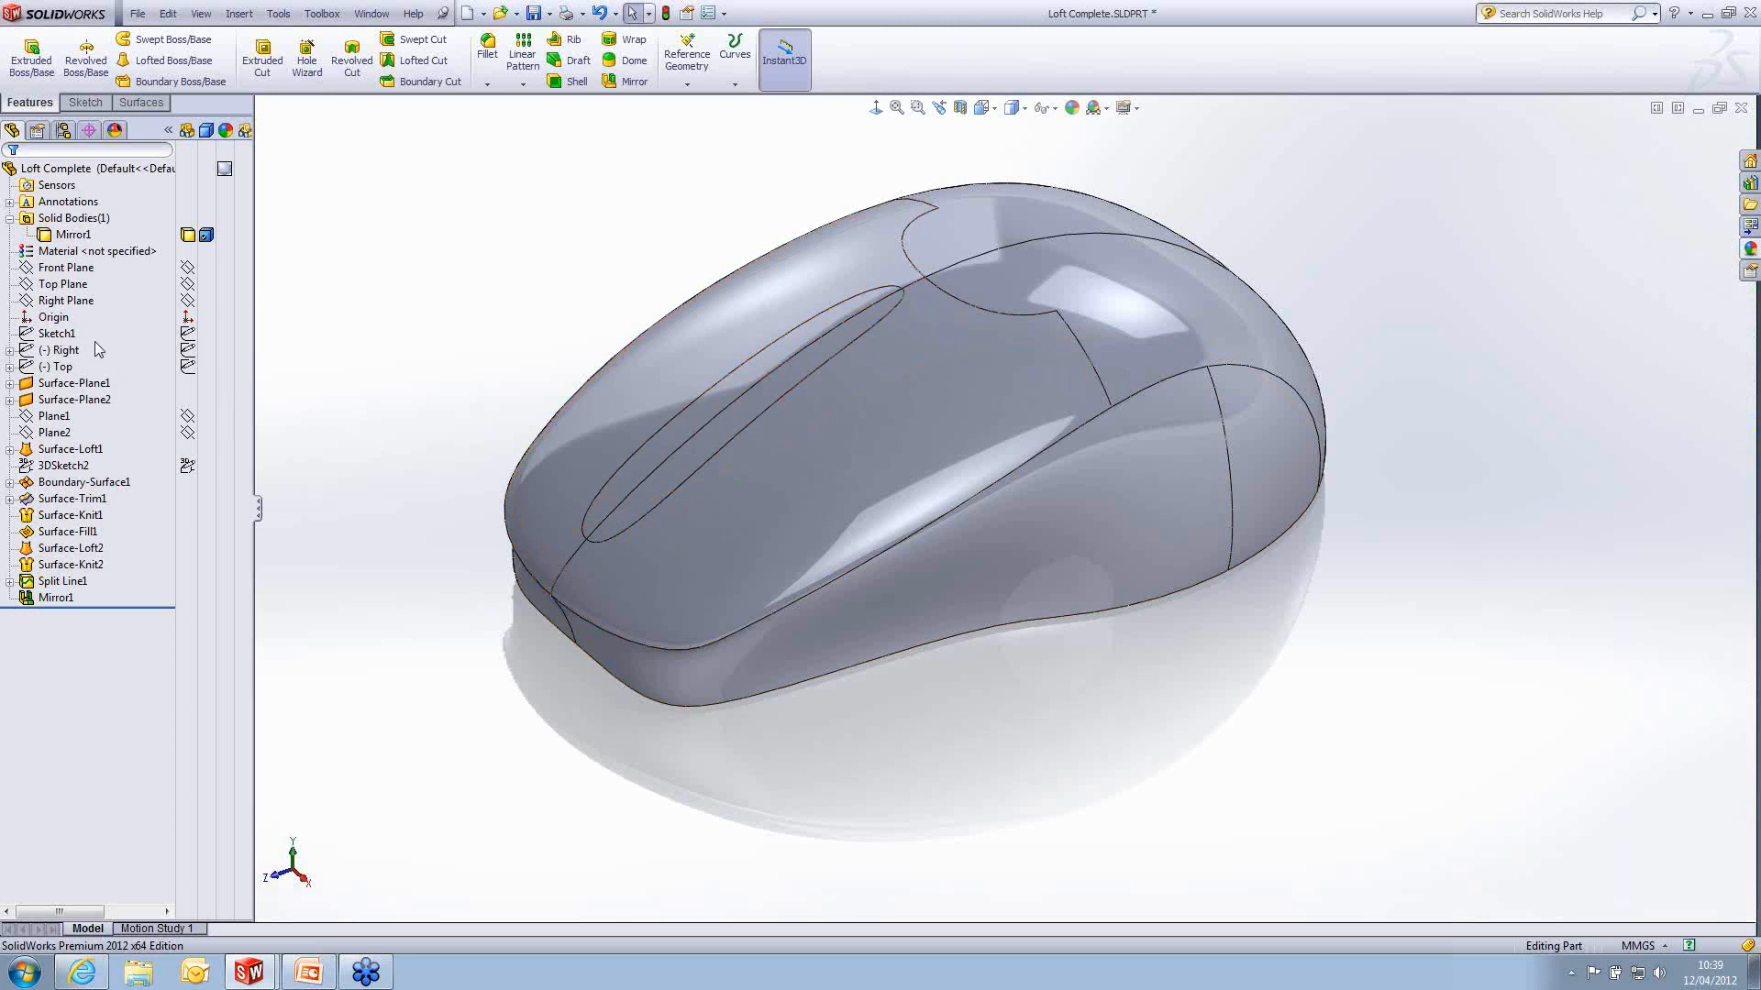
- Sketch a three-point spline on the Right Plane between the front and rear ends of the split strip, its middle point just below the top surface
click(69, 301)
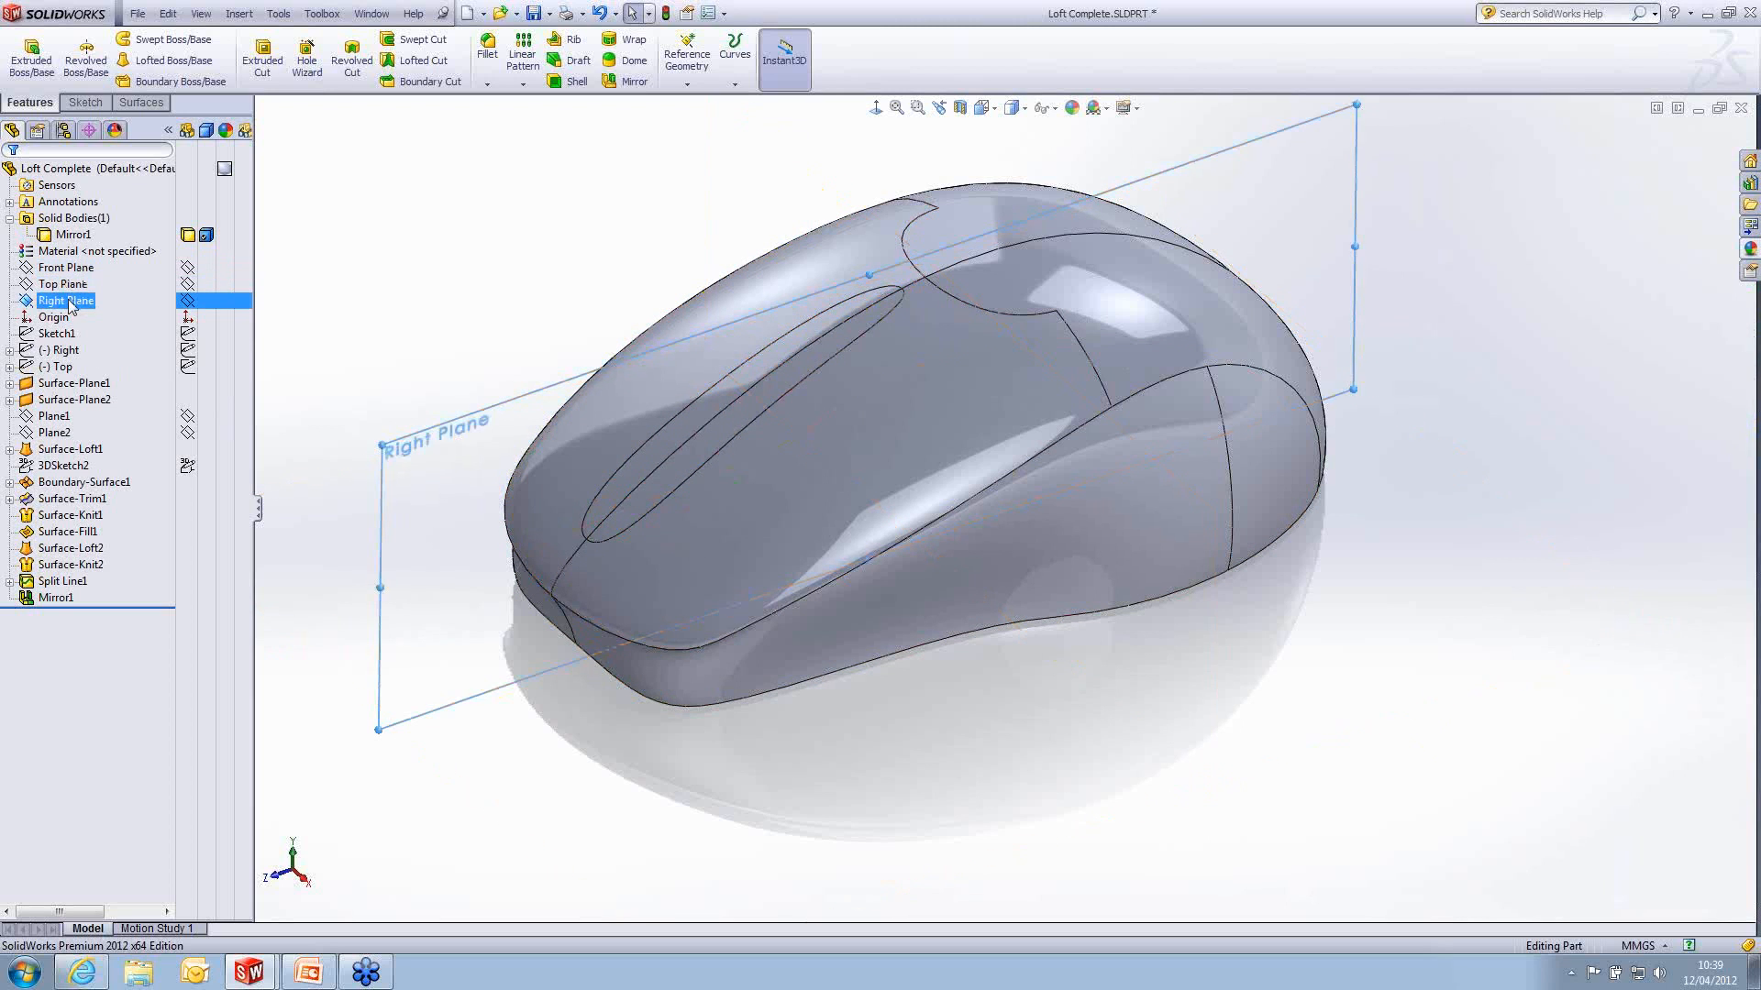
click(83, 274)
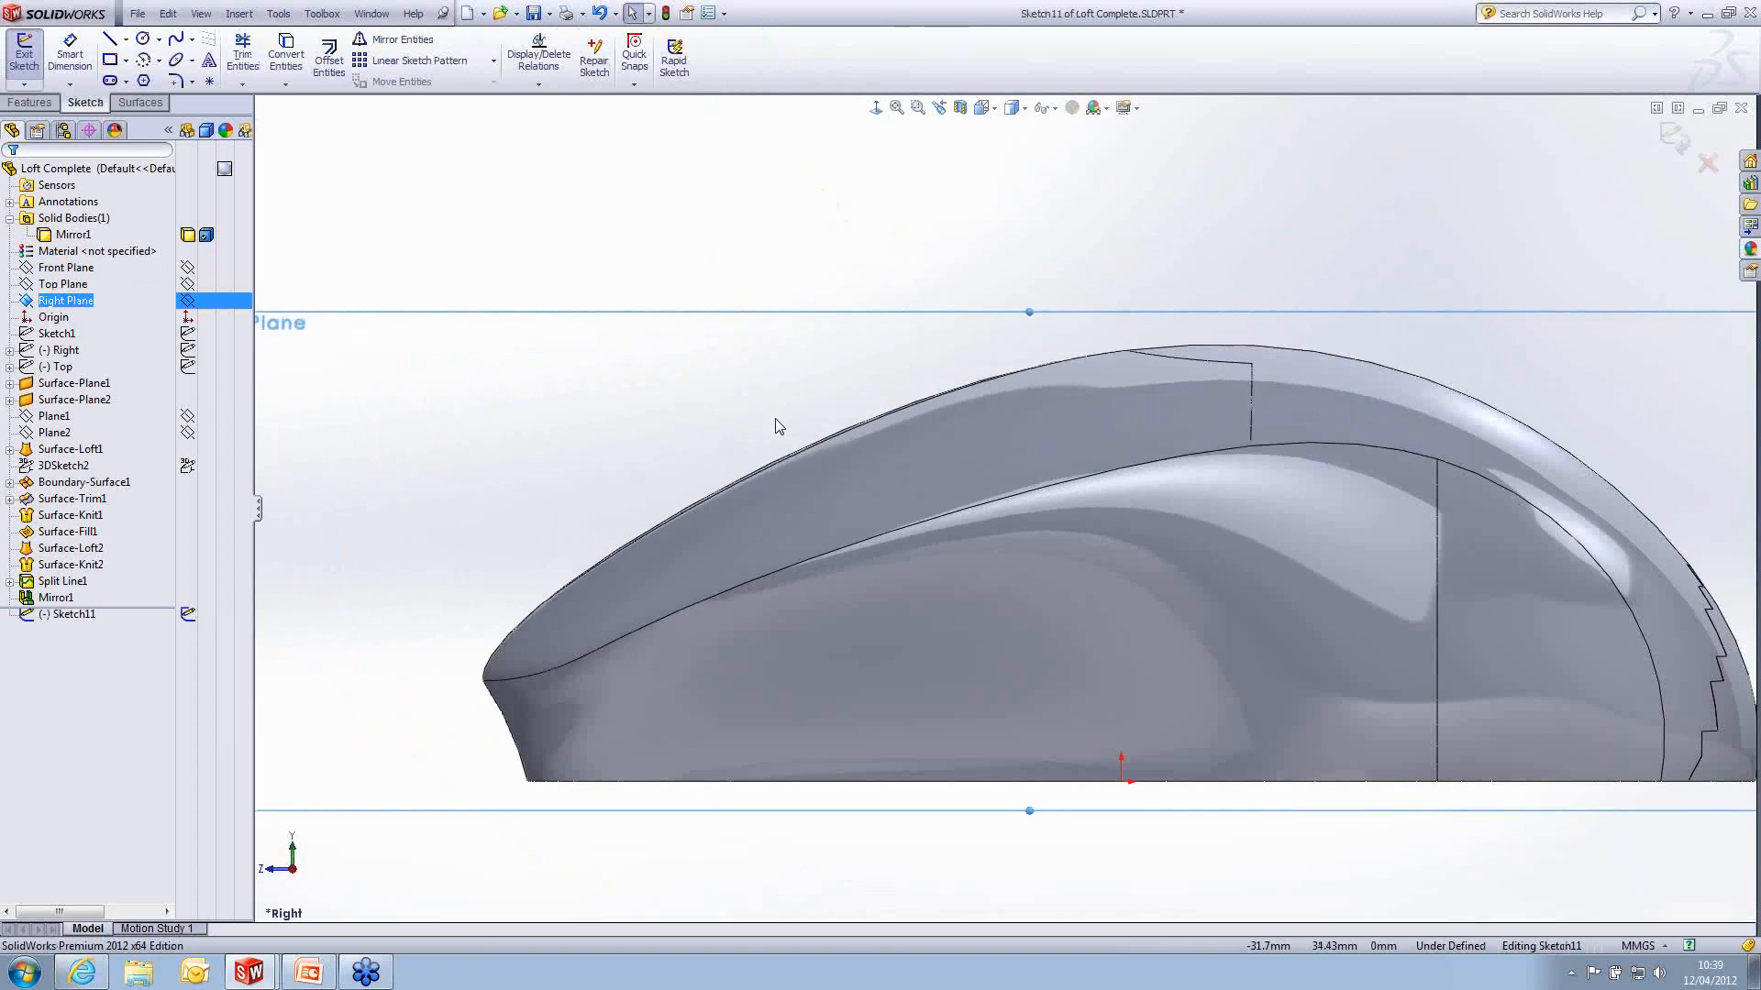
scroll(816, 463, down, 3)
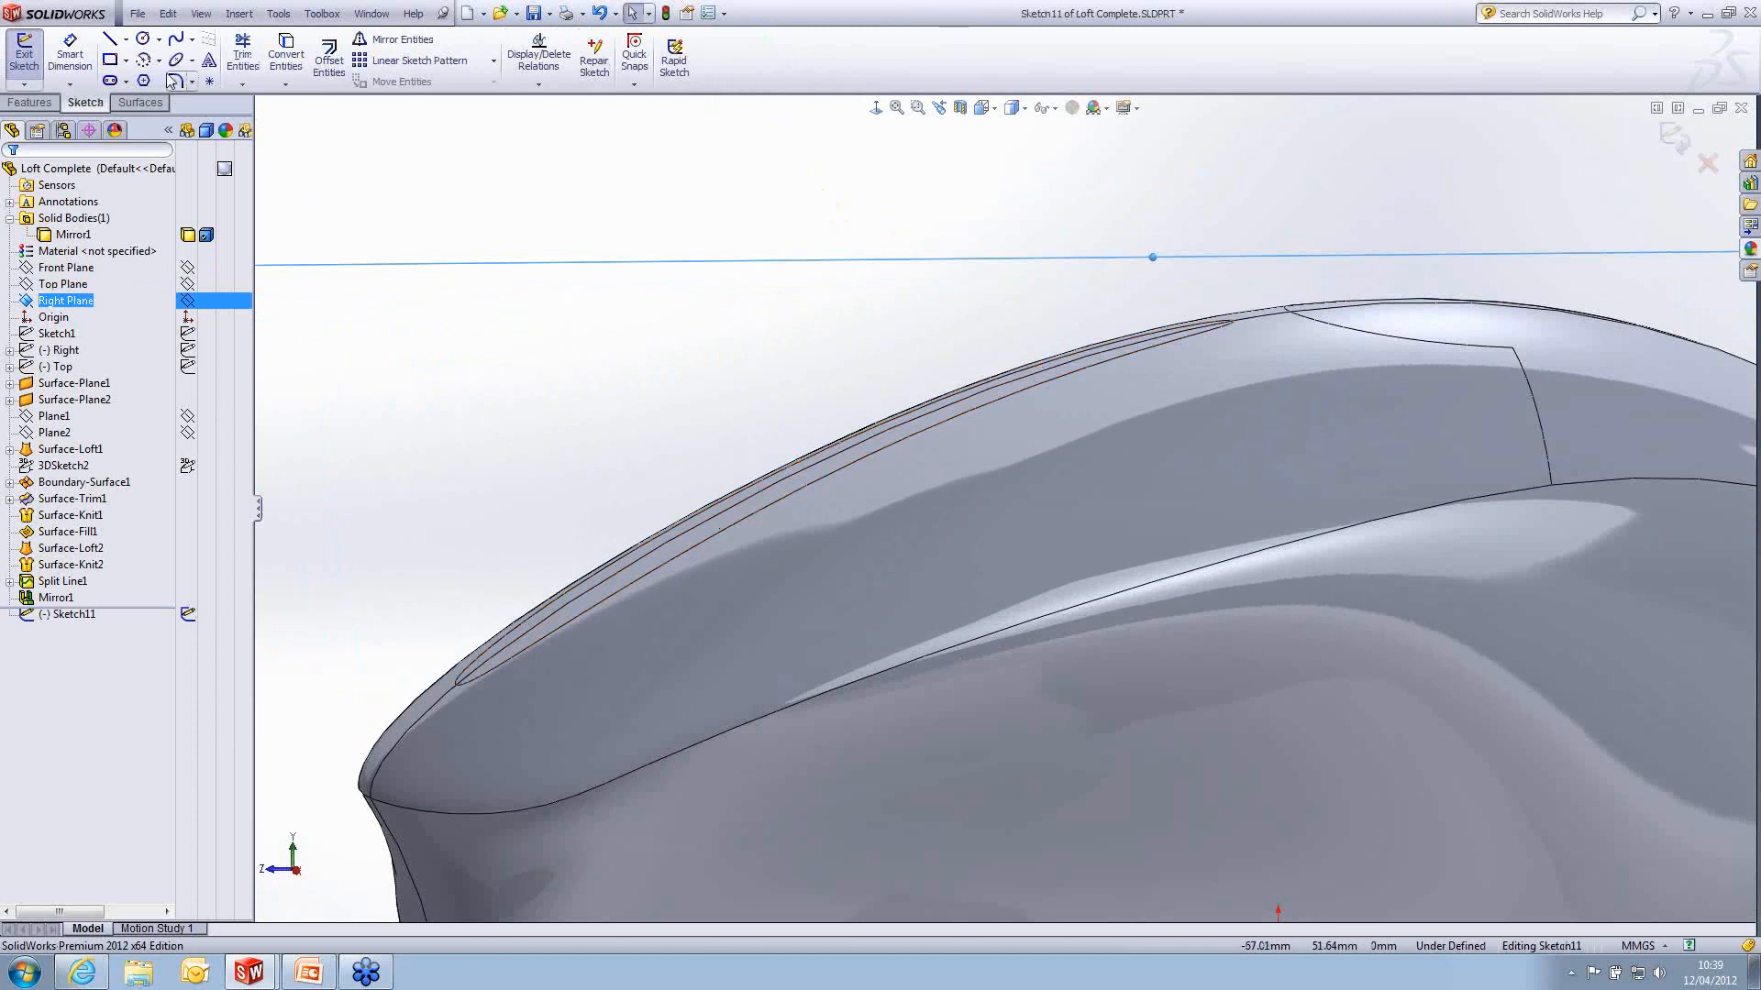
click(177, 39)
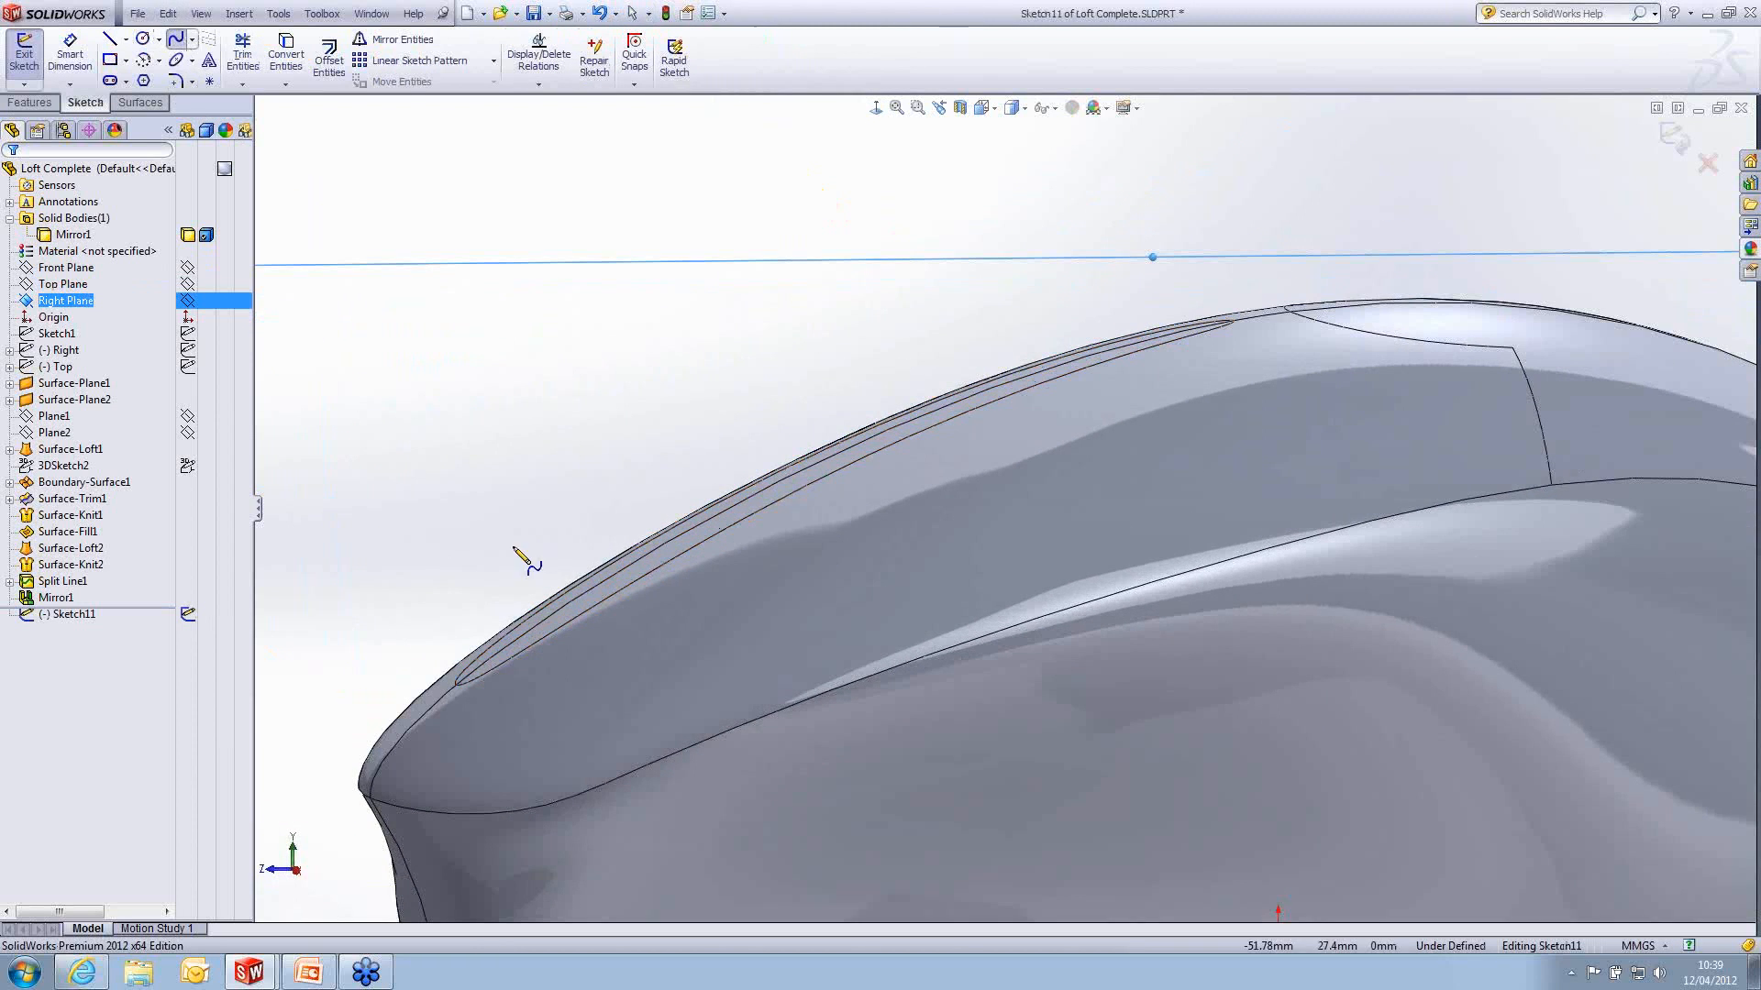
click(456, 683)
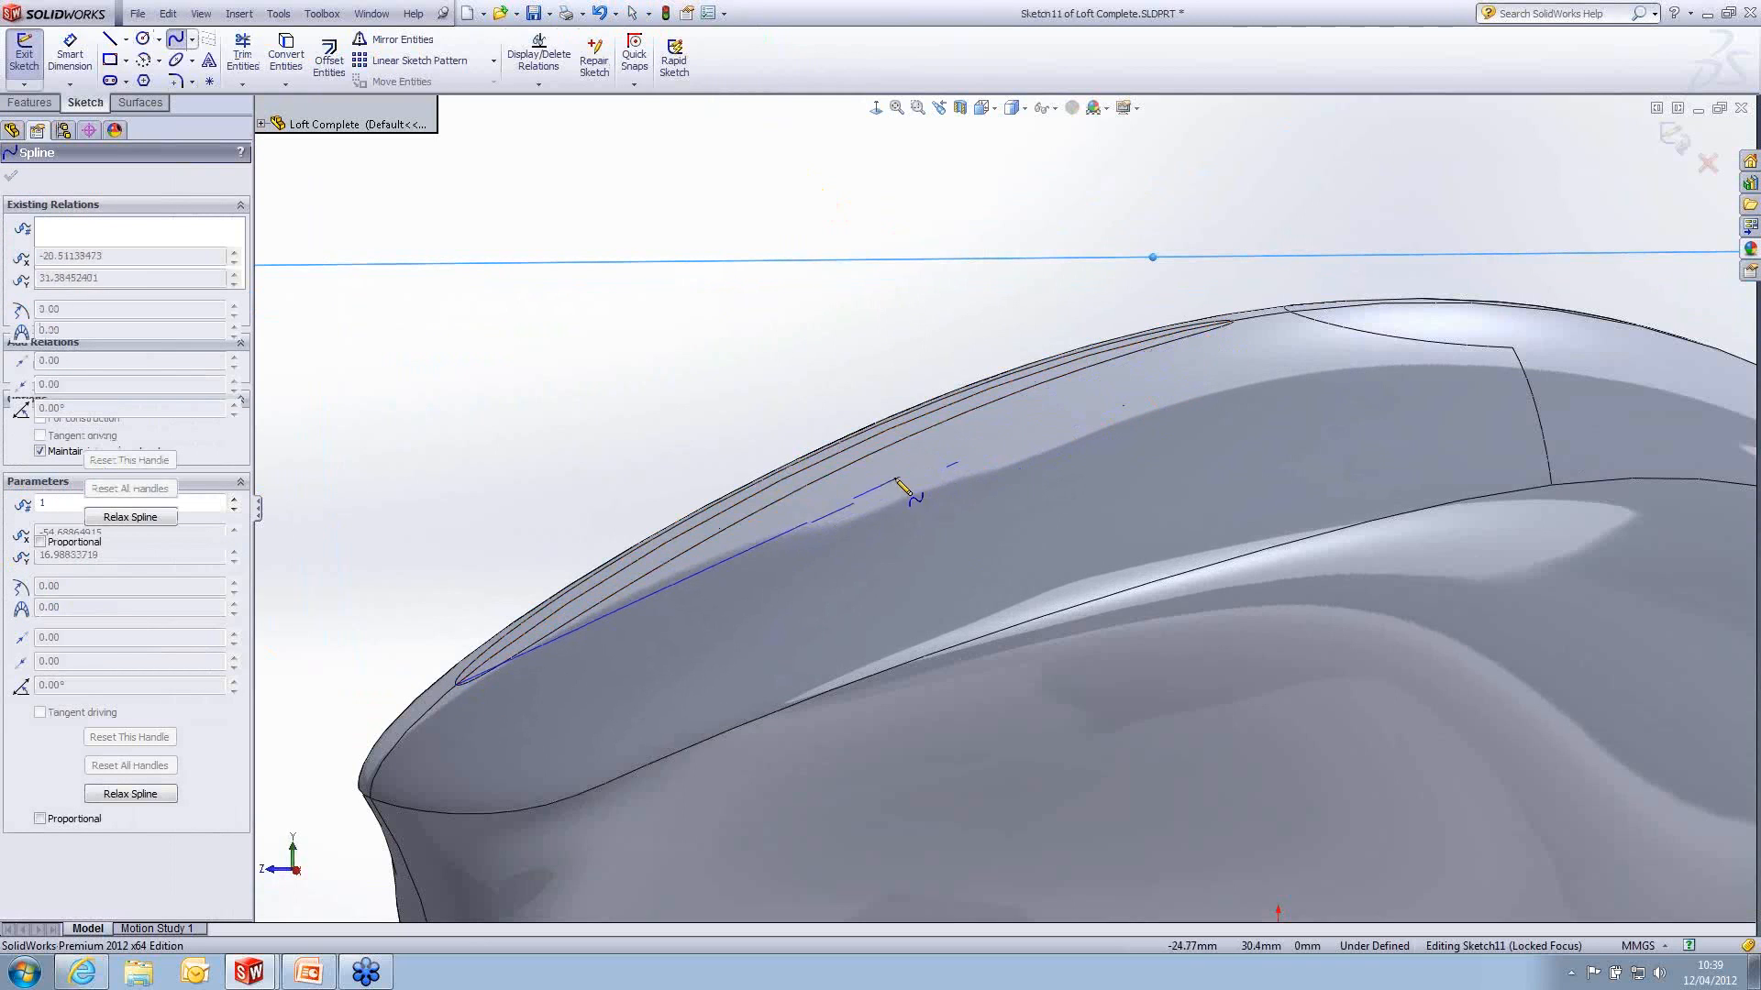
click(1233, 320)
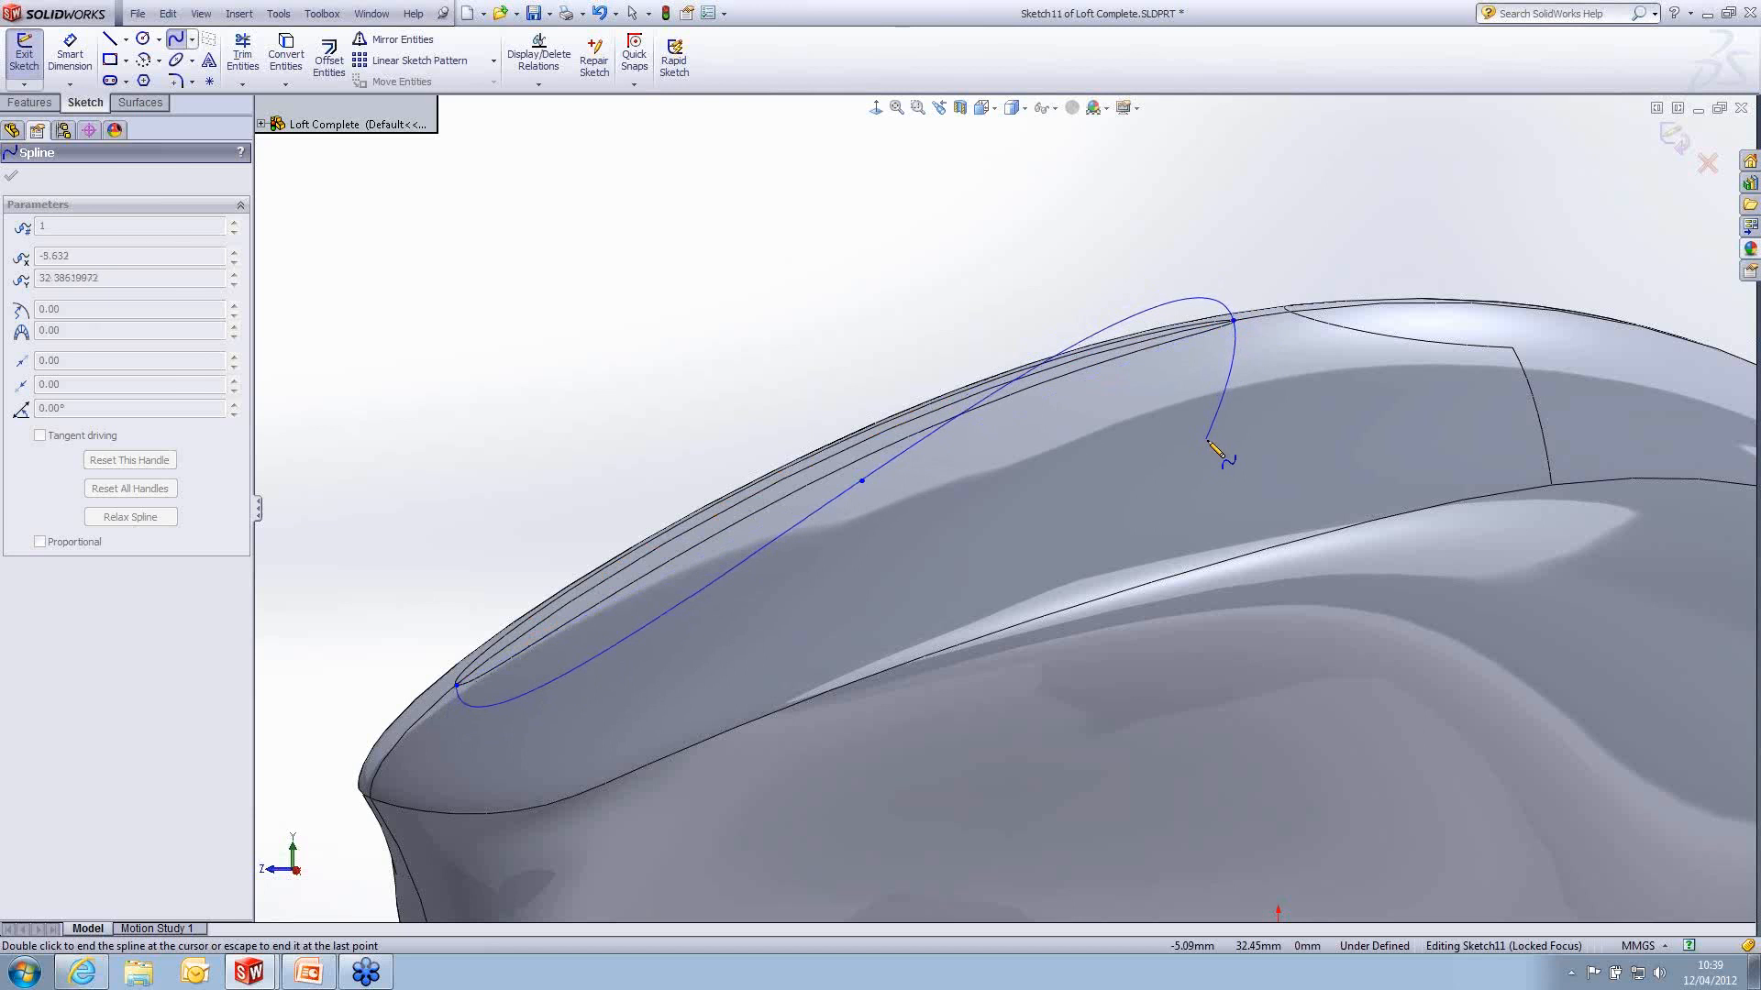
key(Escape)
- Move the spline's middle point to about X -28.4, Y 30.4 mm, slightly closer to the top surface
middle_drag(1185, 462, 1209, 493)
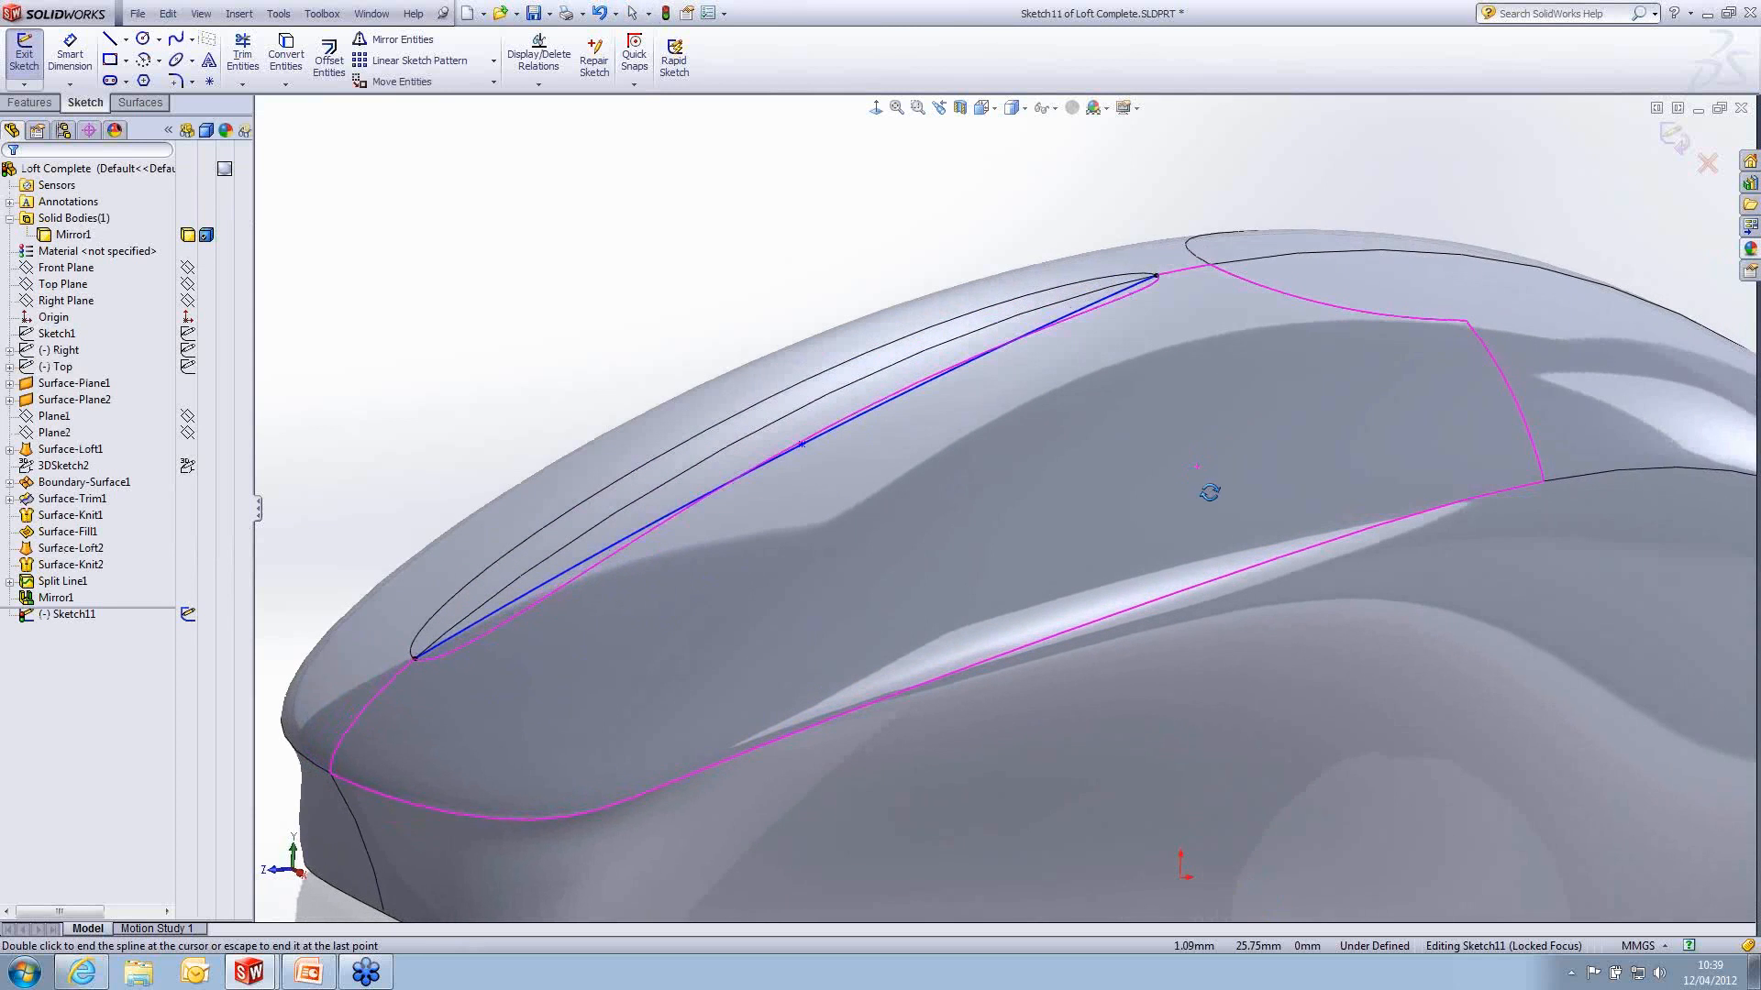
click(885, 110)
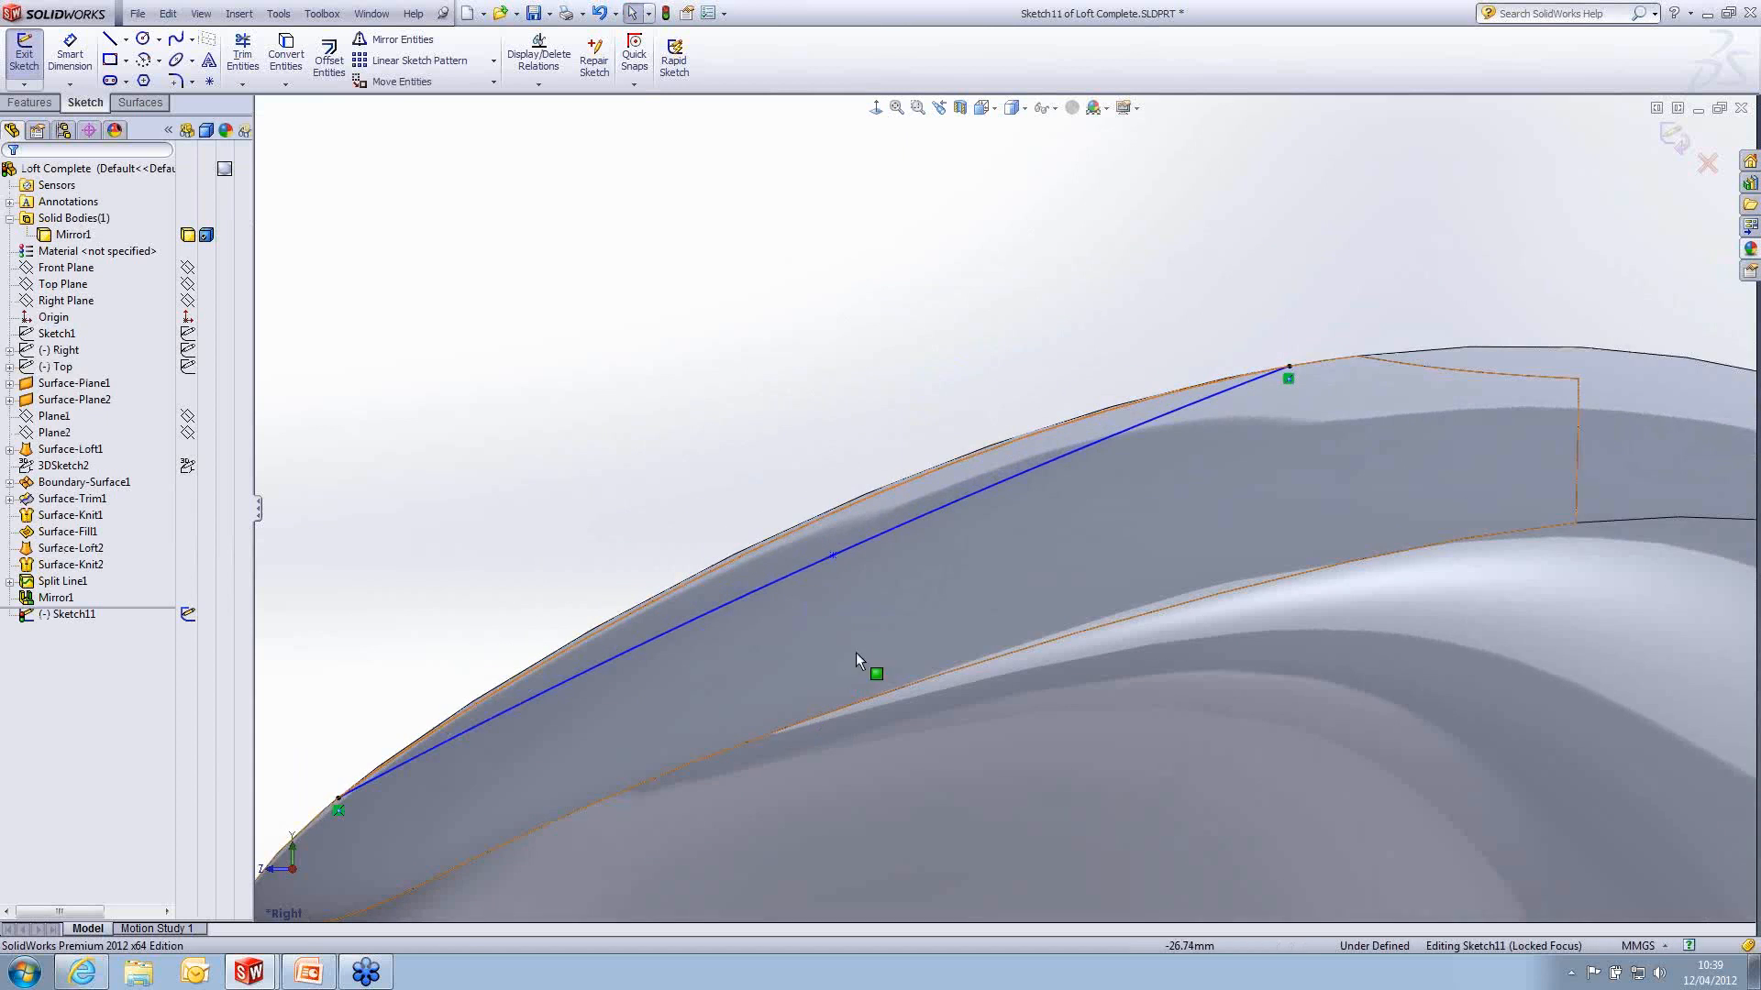
ctrl+middle_drag(860, 660, 873, 598)
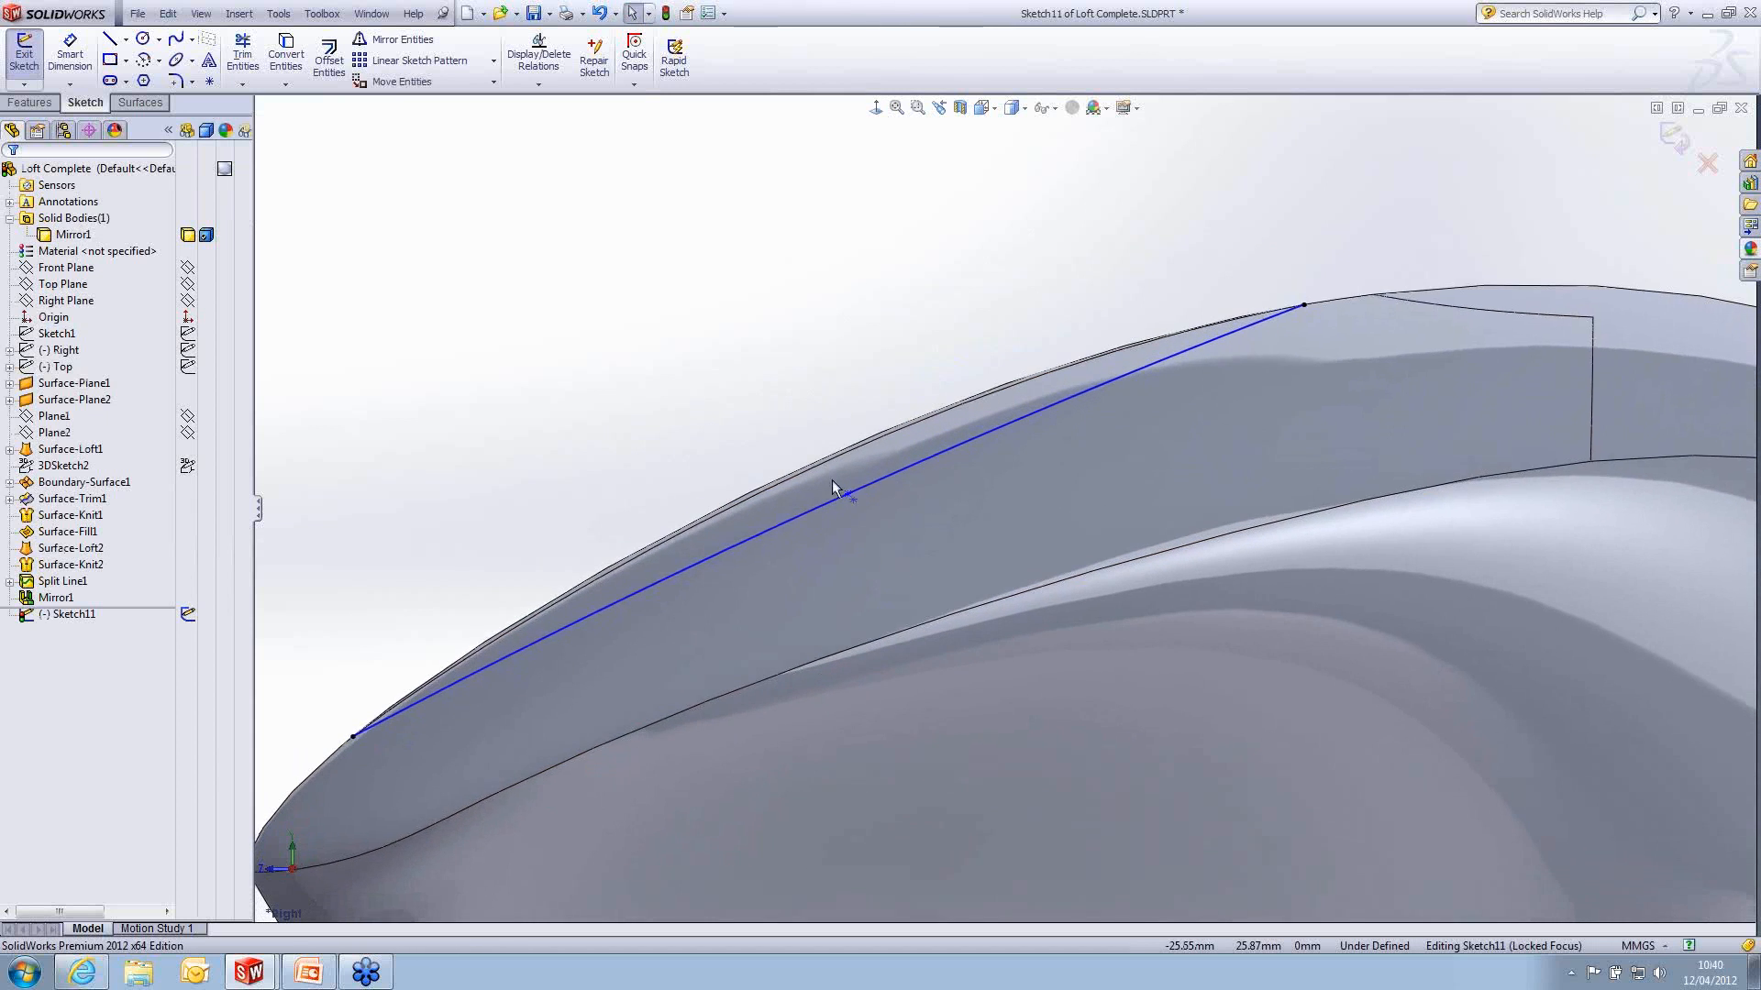
click(834, 484)
drag(835, 485, 840, 487)
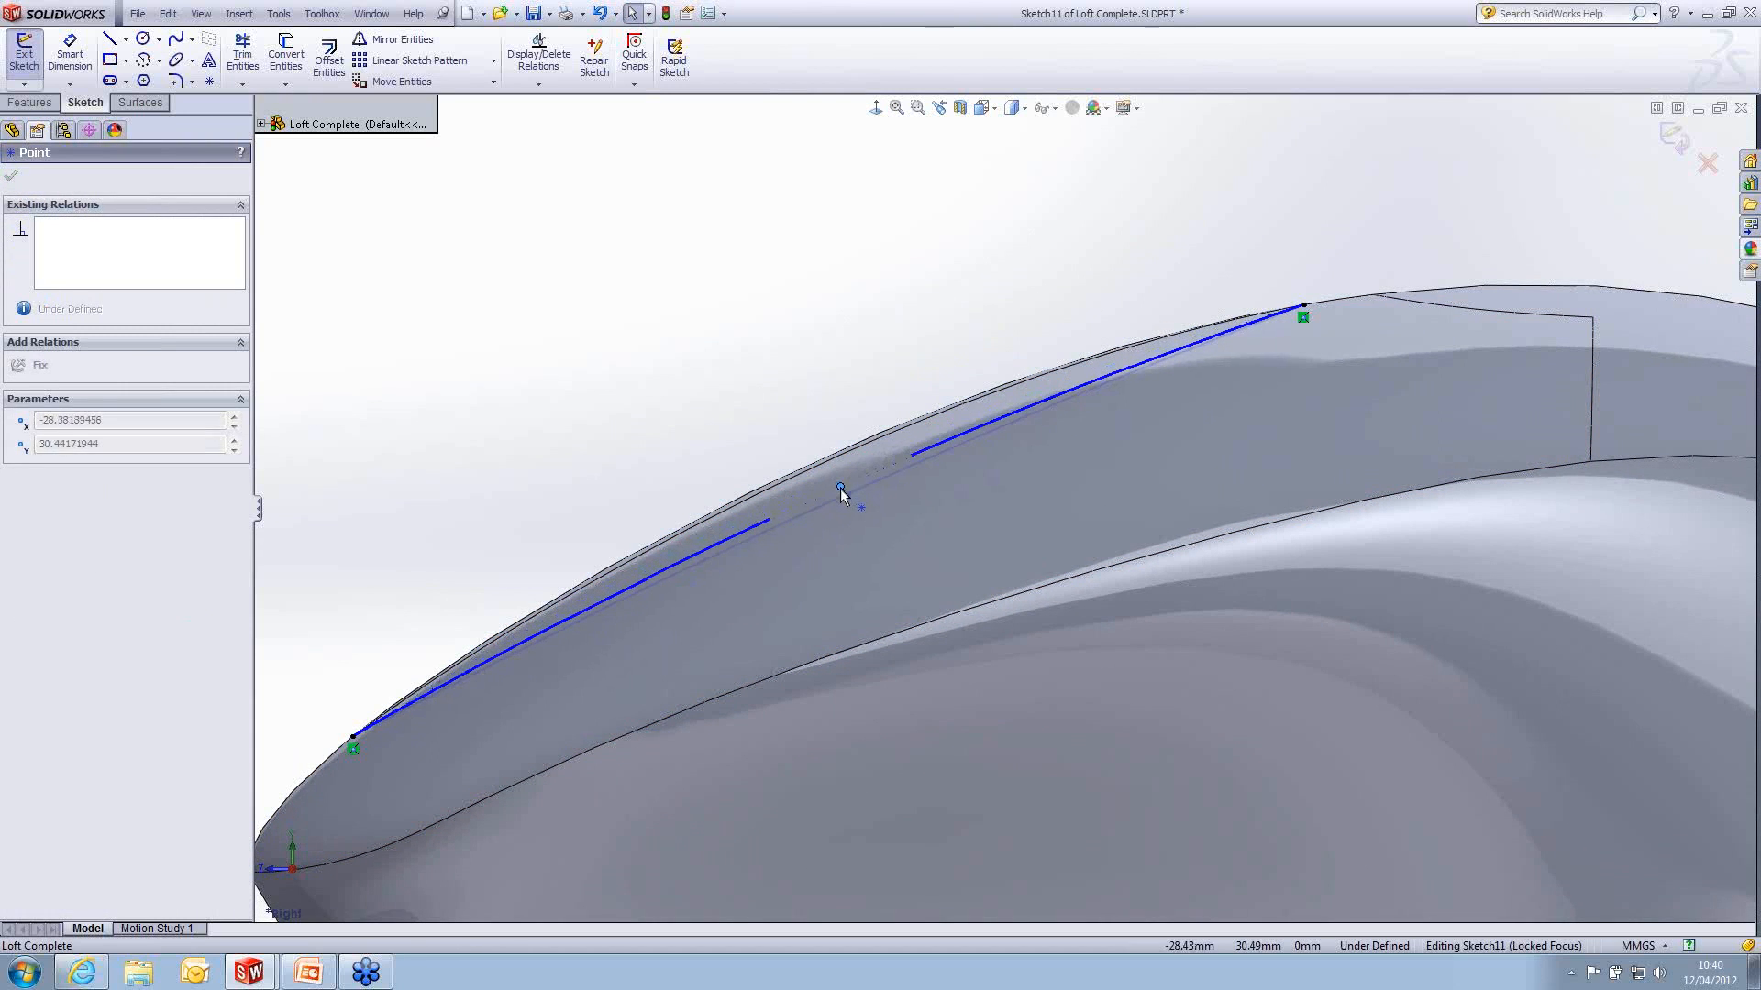
- Adjust the spline's end tangent handles to about 29.8° at the front and 22.1° at the rear, and close the sketch
click(353, 736)
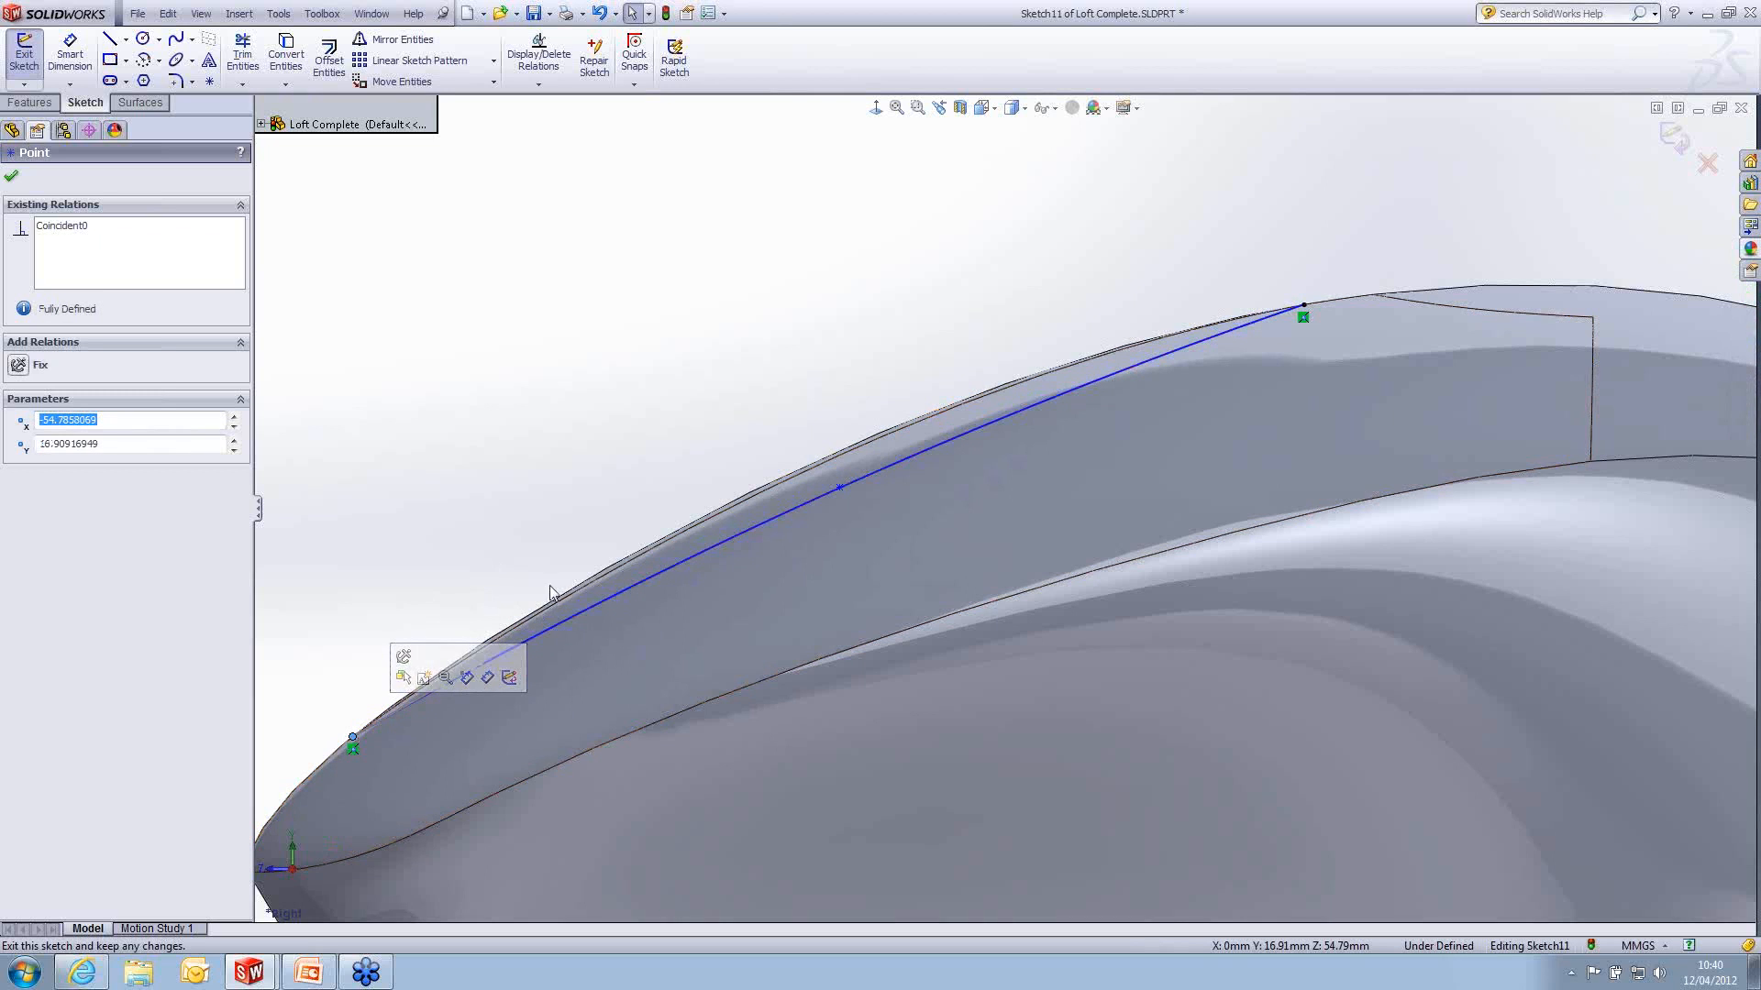
drag(1305, 307, 1230, 338)
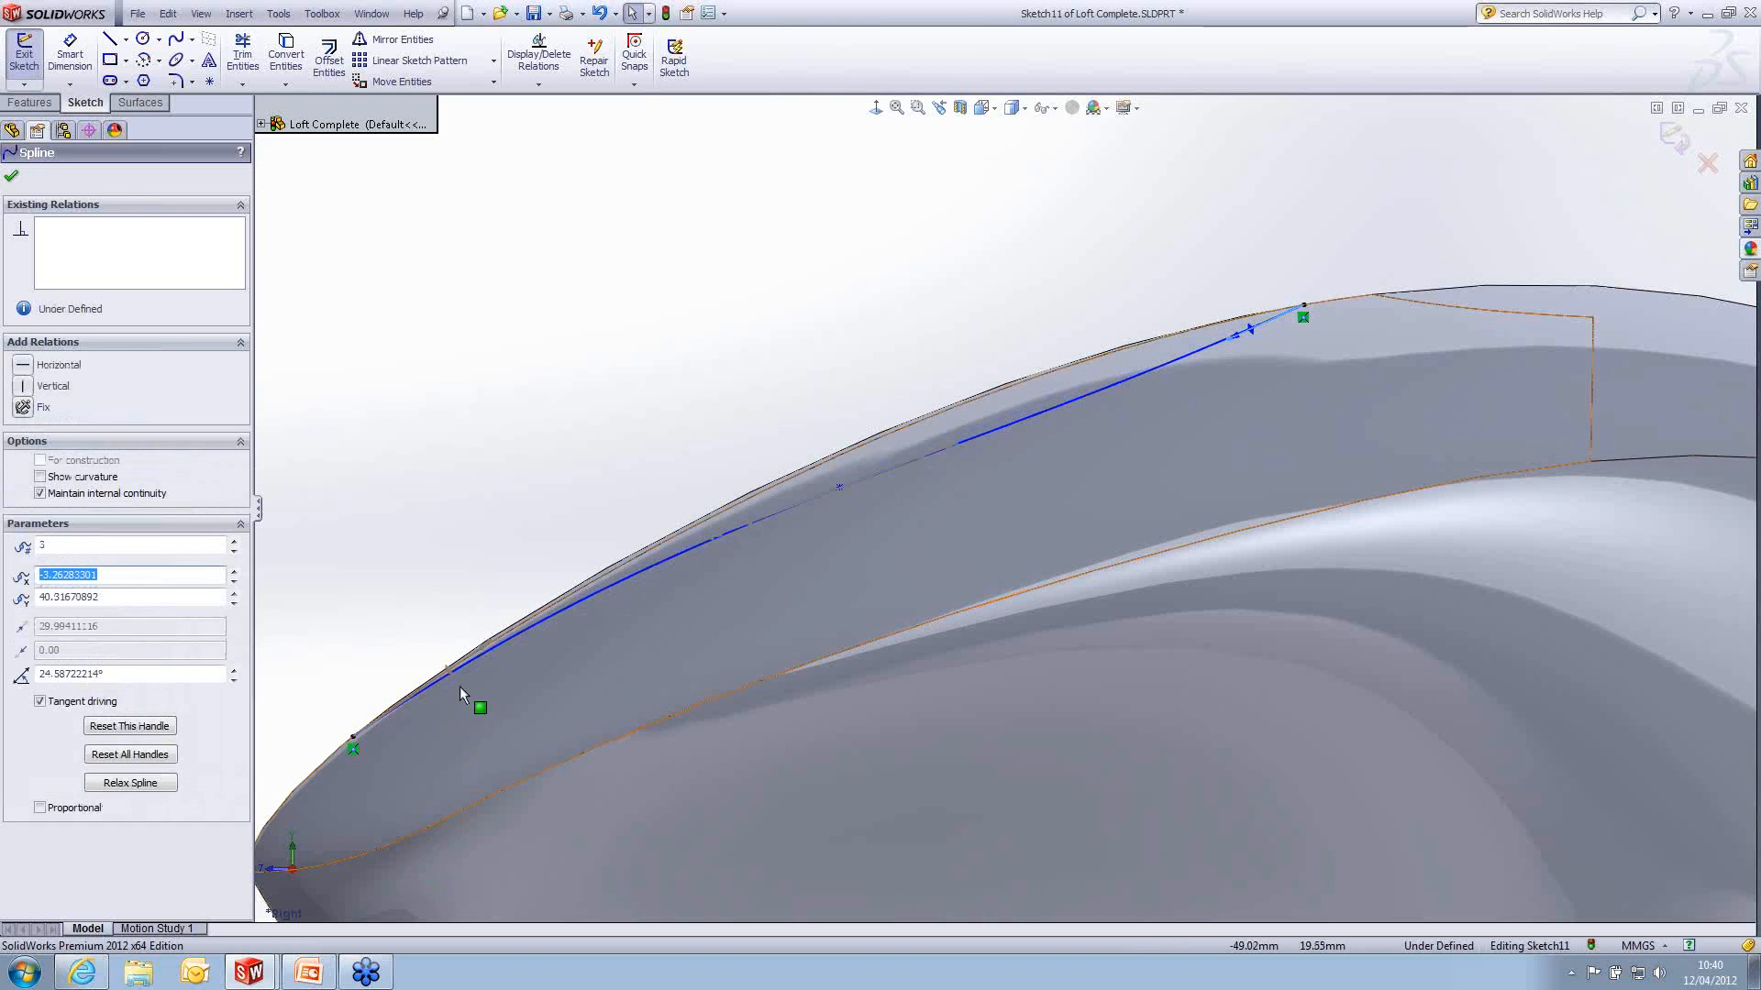
drag(491, 641, 497, 654)
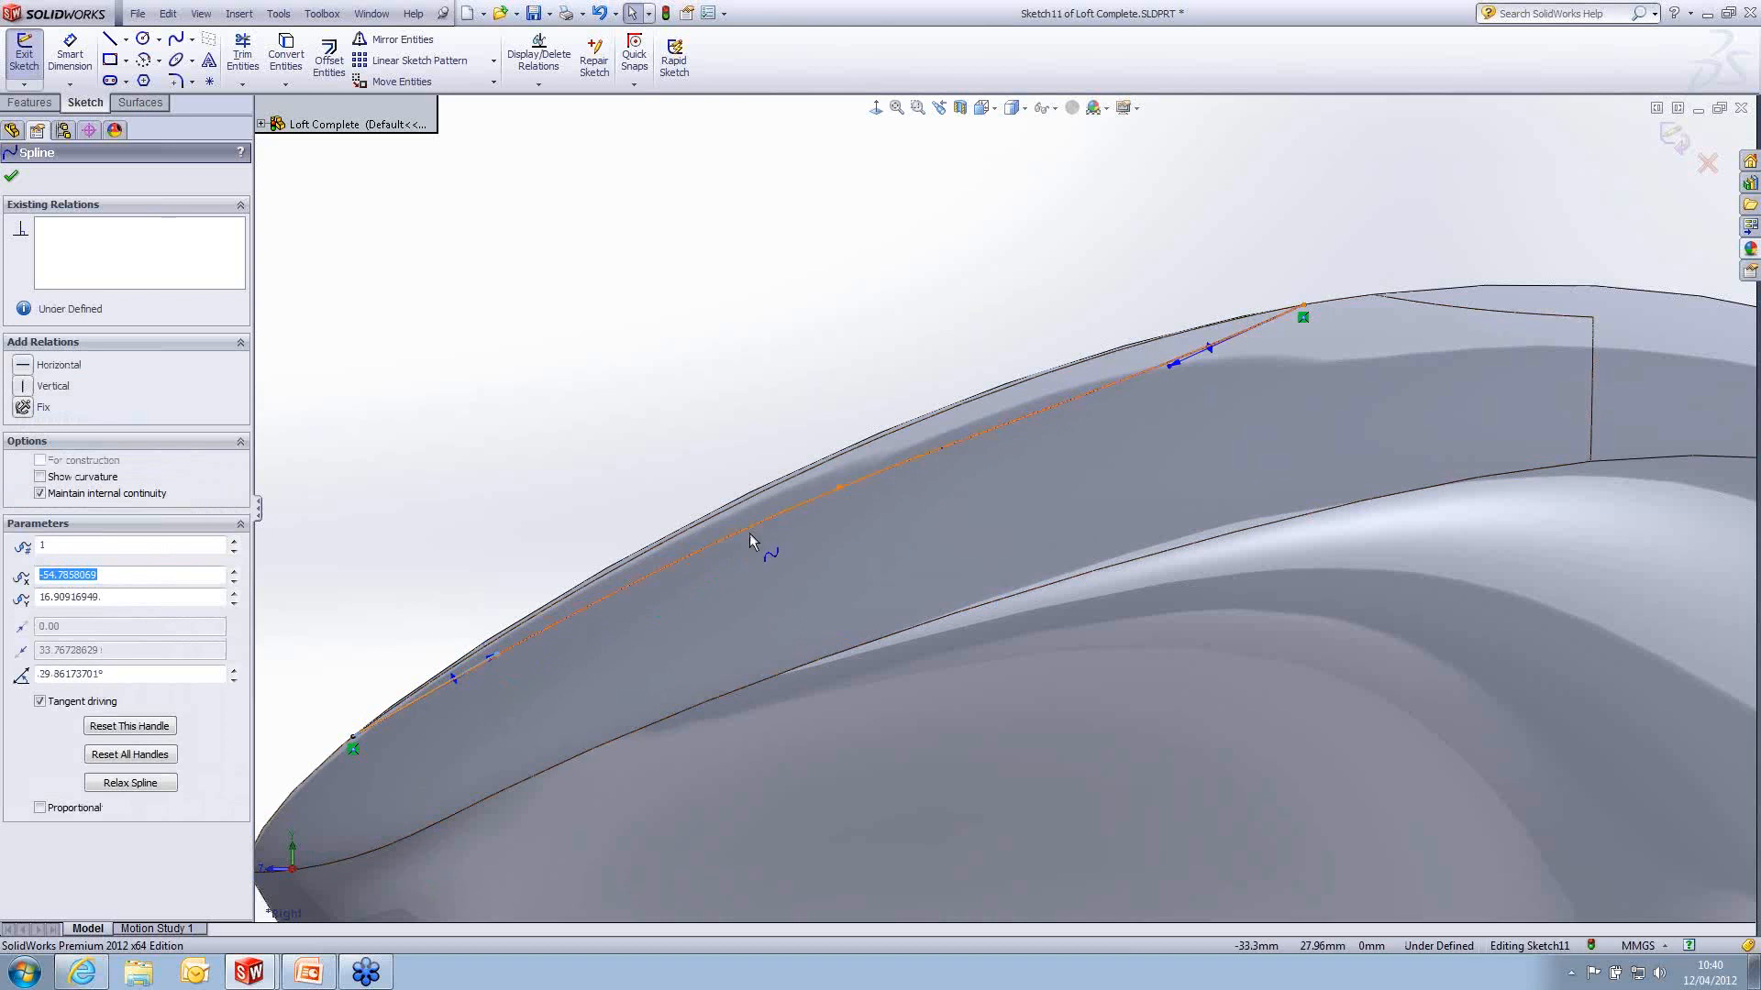
drag(1169, 366, 1169, 359)
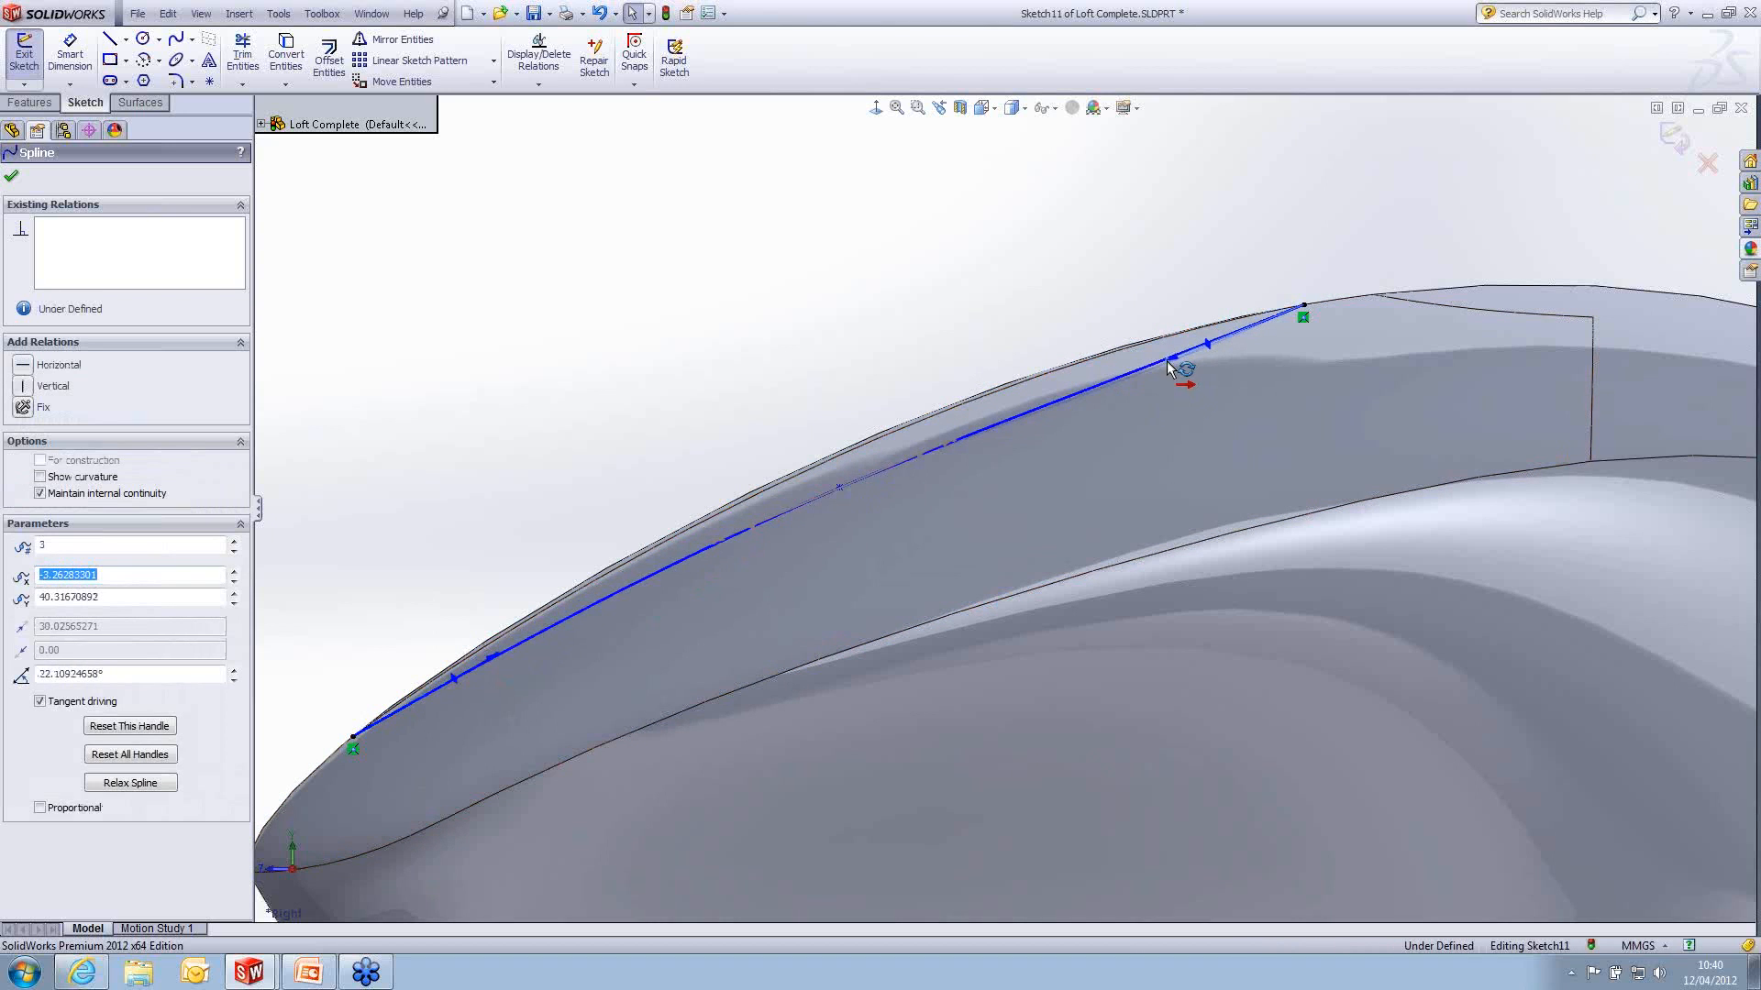
click(500, 655)
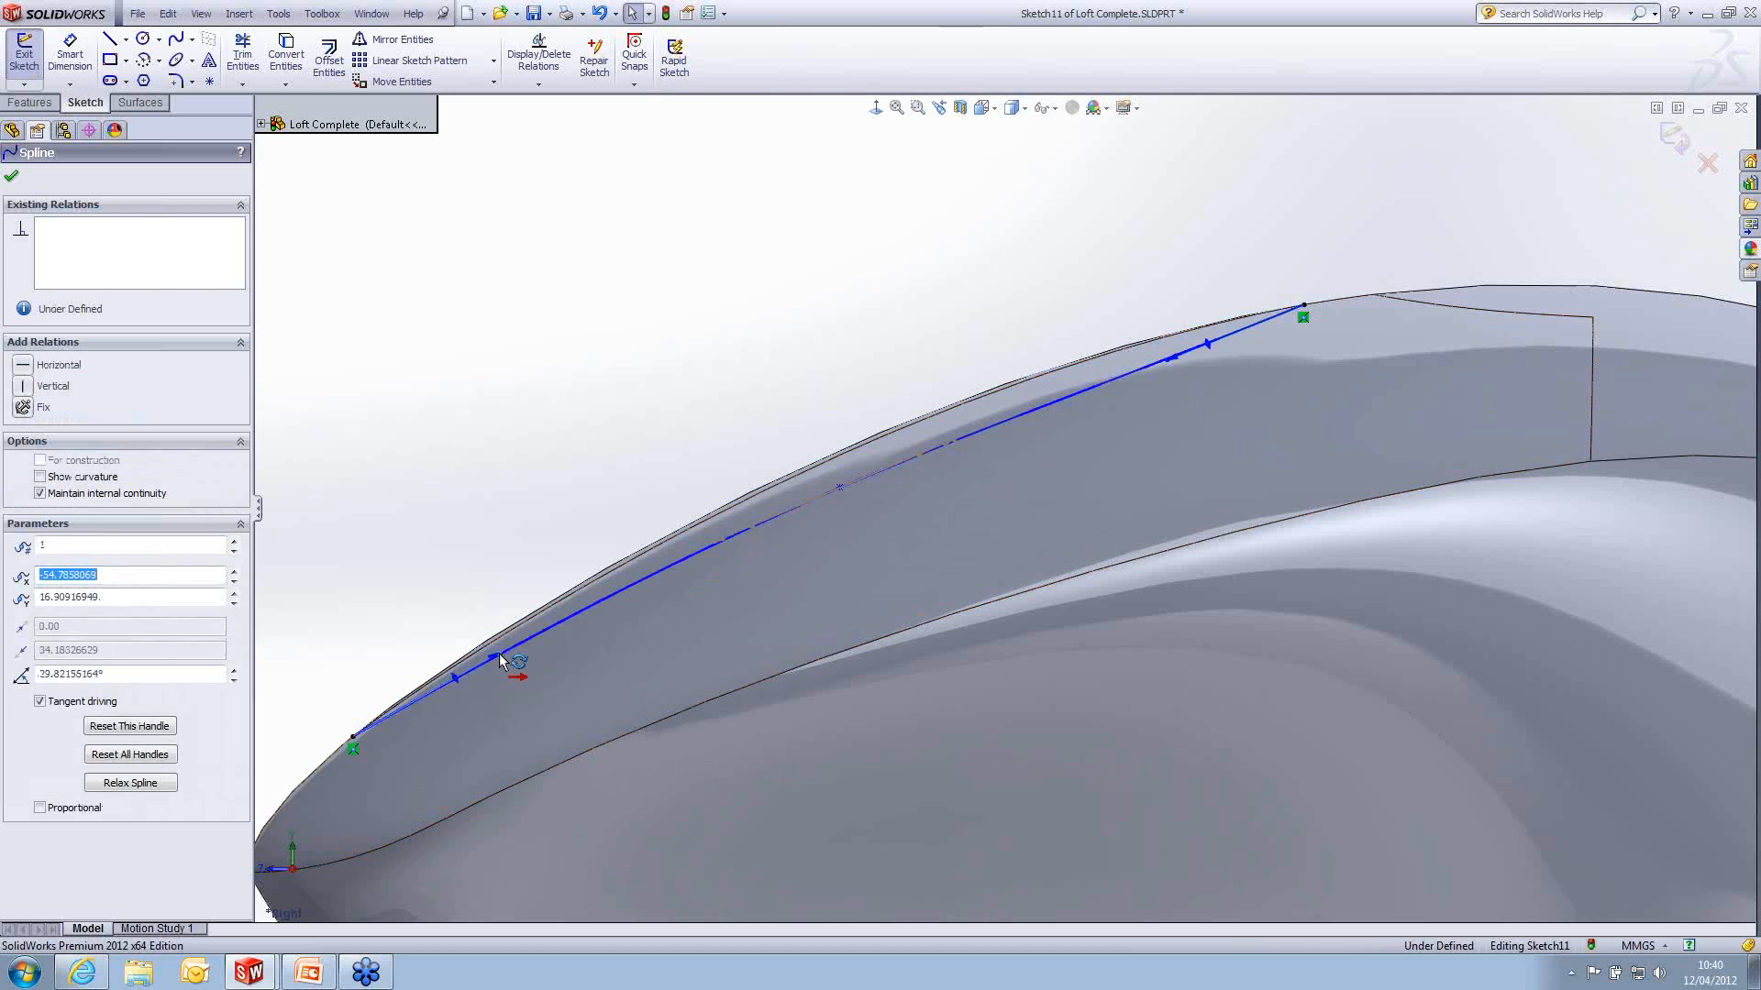
click(1672, 139)
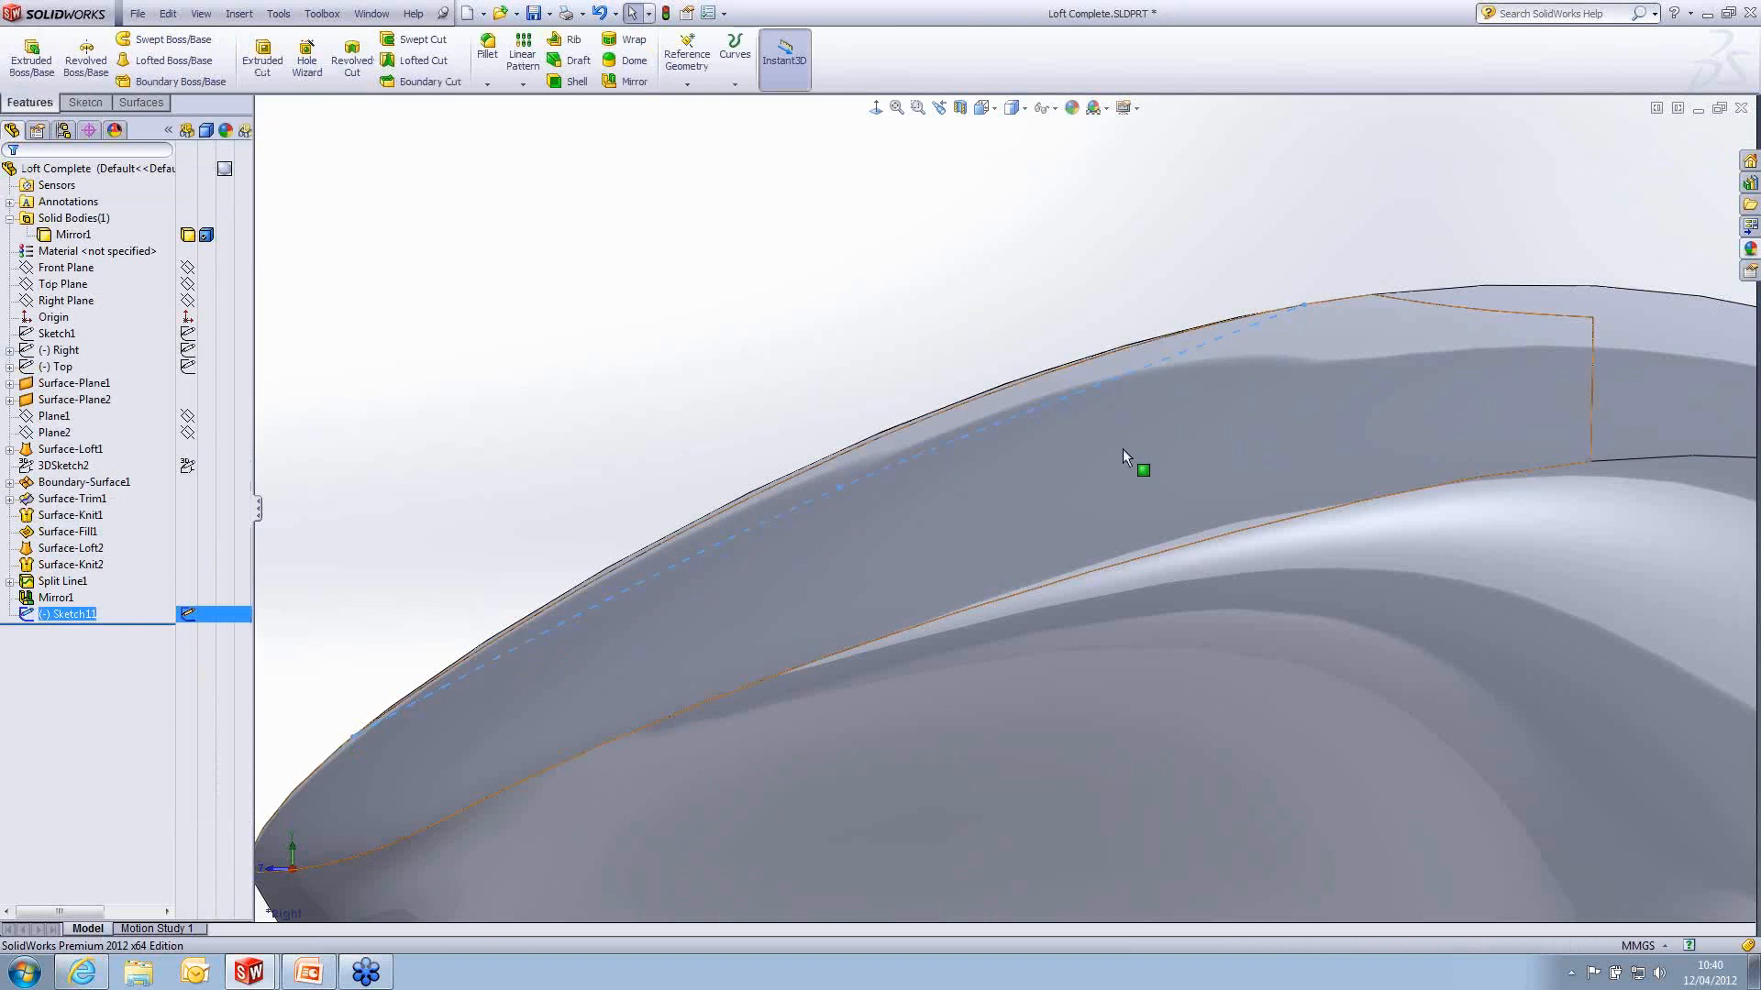
- Sketch a three-point spline on Plane2 across the split strip, from about X -5.1, Y 31.4 to X 4.6, Y 30.7 mm, with its middle point dipping lower
scroll(1064, 500, up, 4)
mouse_move(971, 543)
middle_down()
mouse_move(1086, 595)
mouse_move(1089, 648)
mouse_move(1073, 568)
middle_up()
ctrl+click(59, 434)
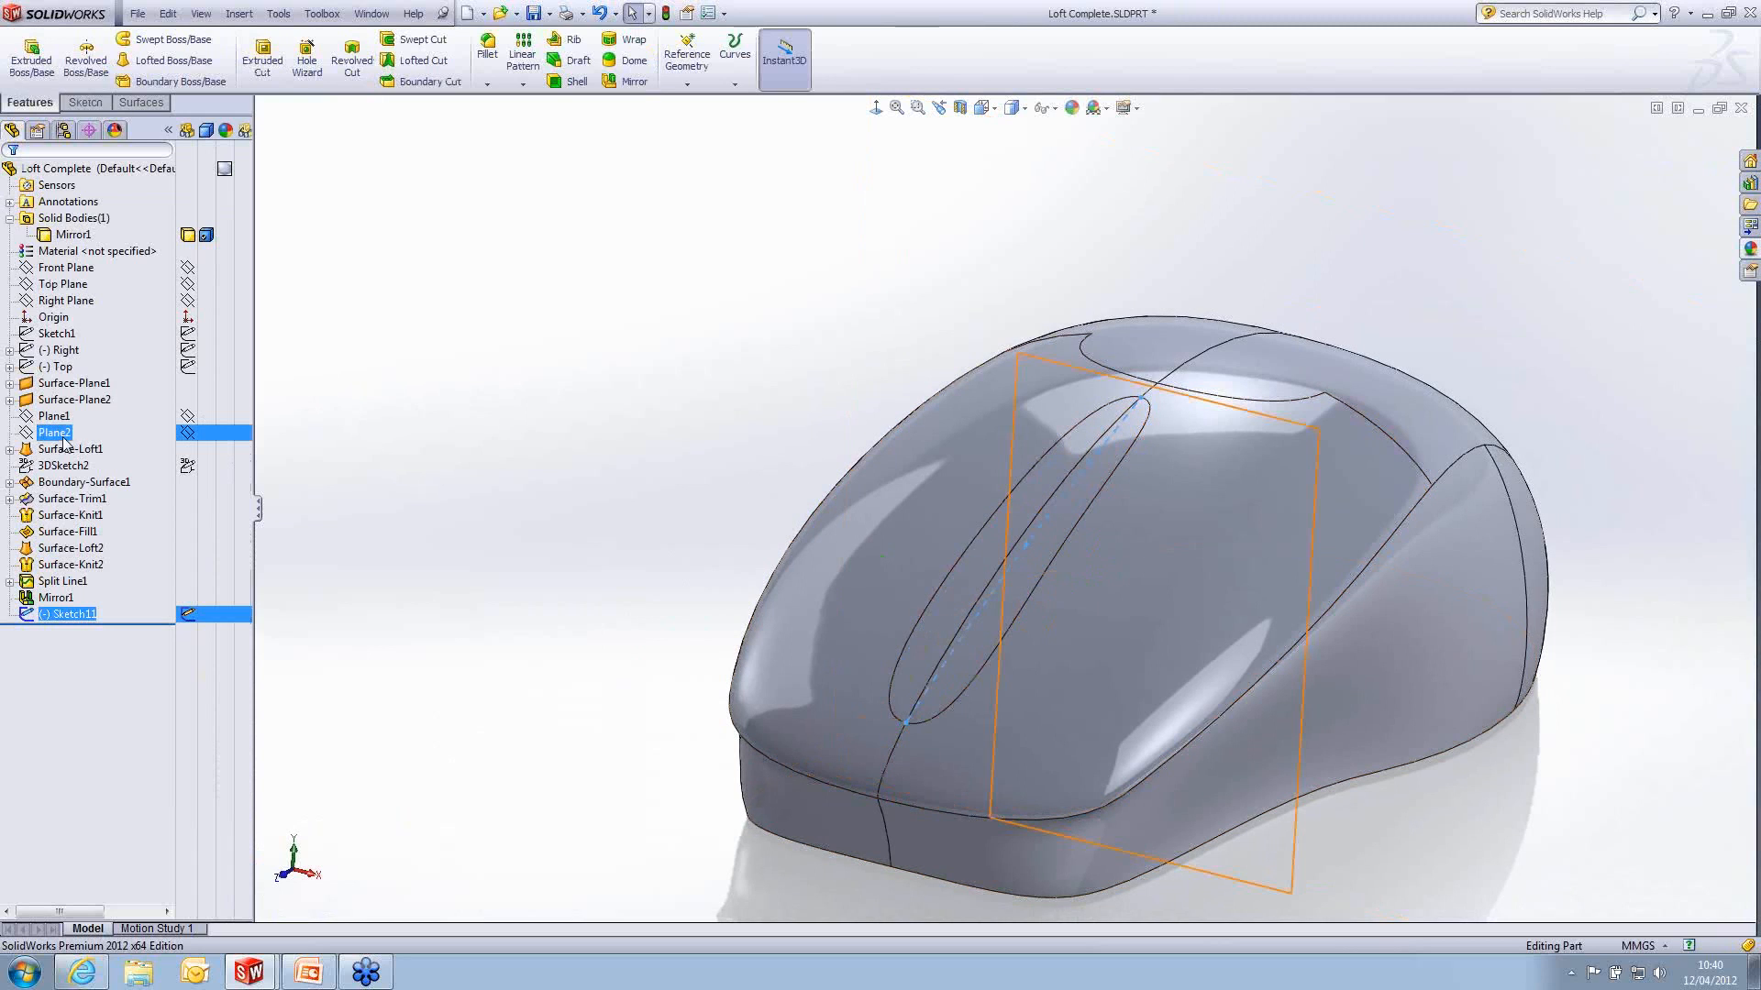
click(58, 436)
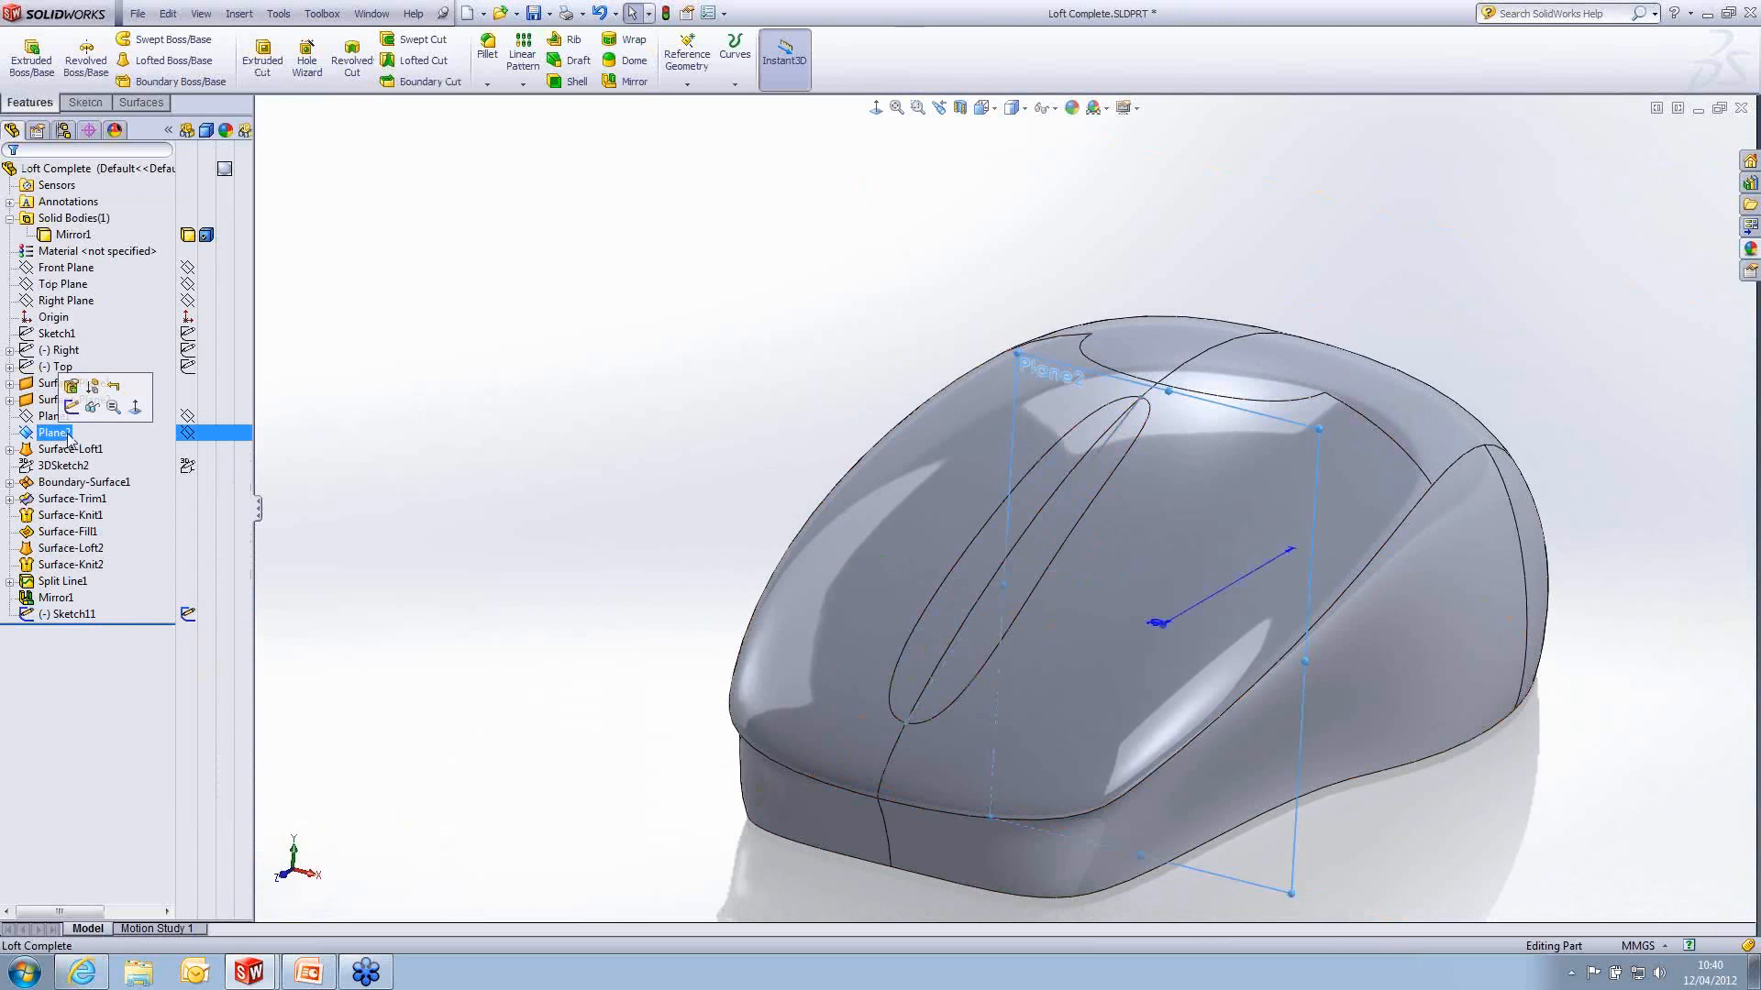
click(72, 406)
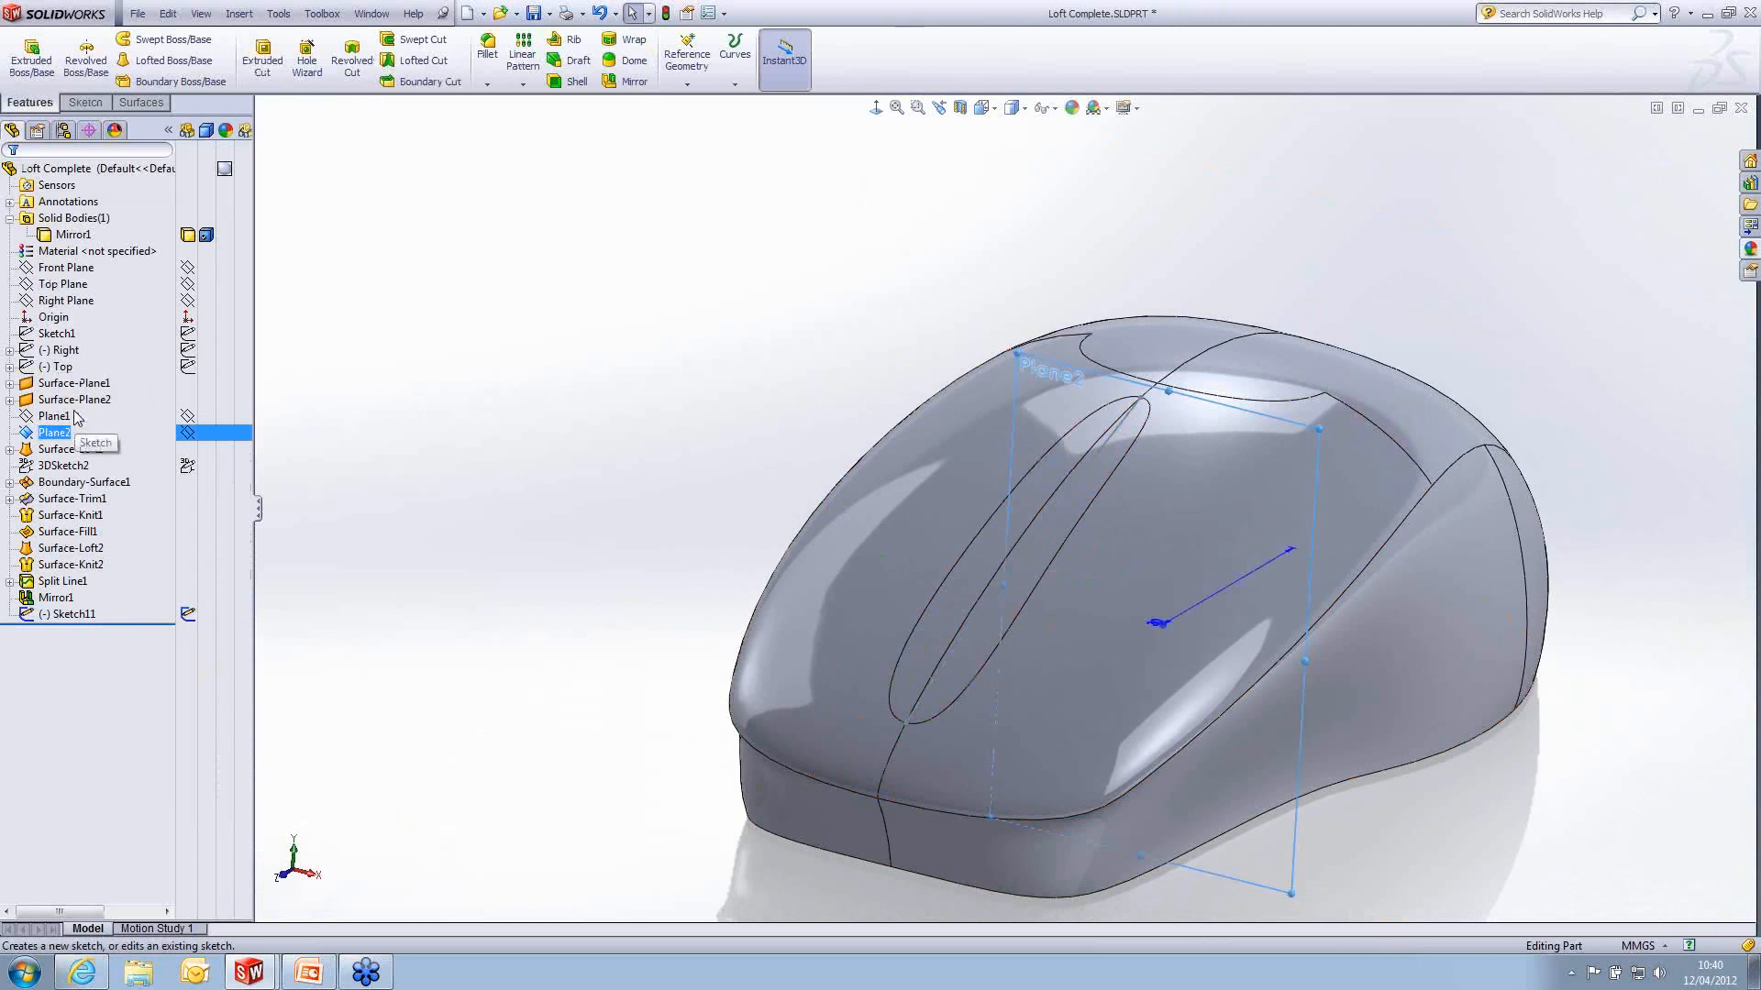
click(875, 108)
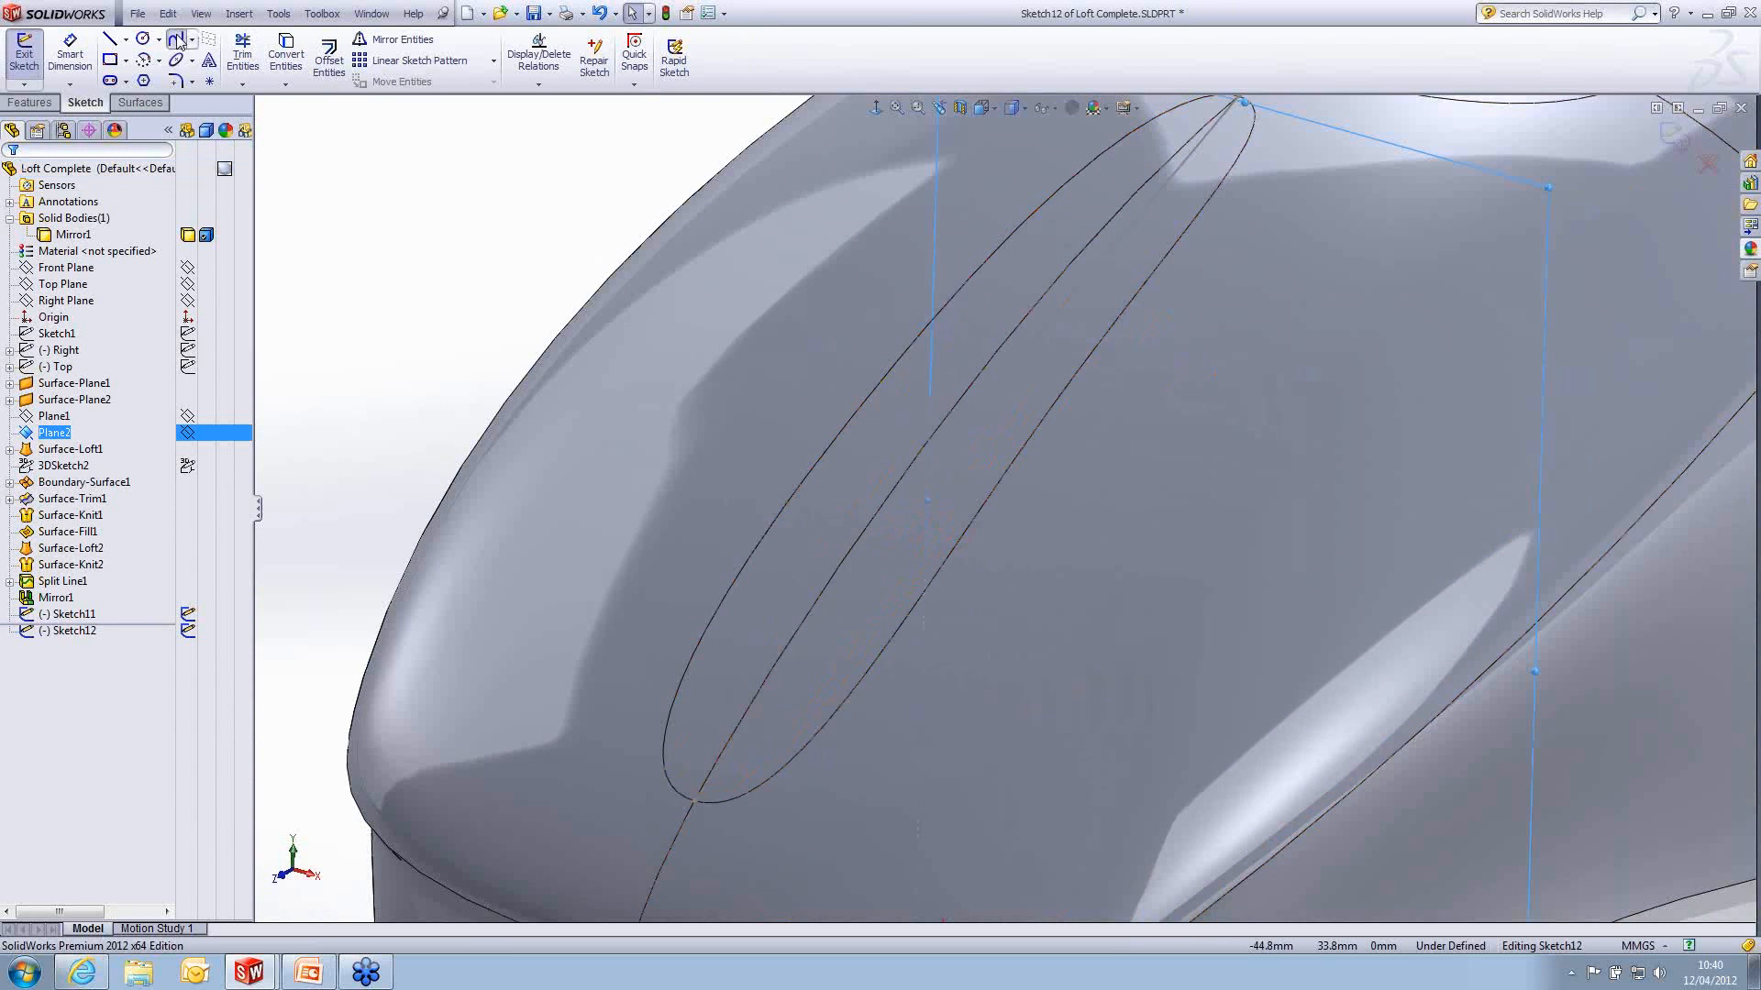
click(176, 39)
click(879, 383)
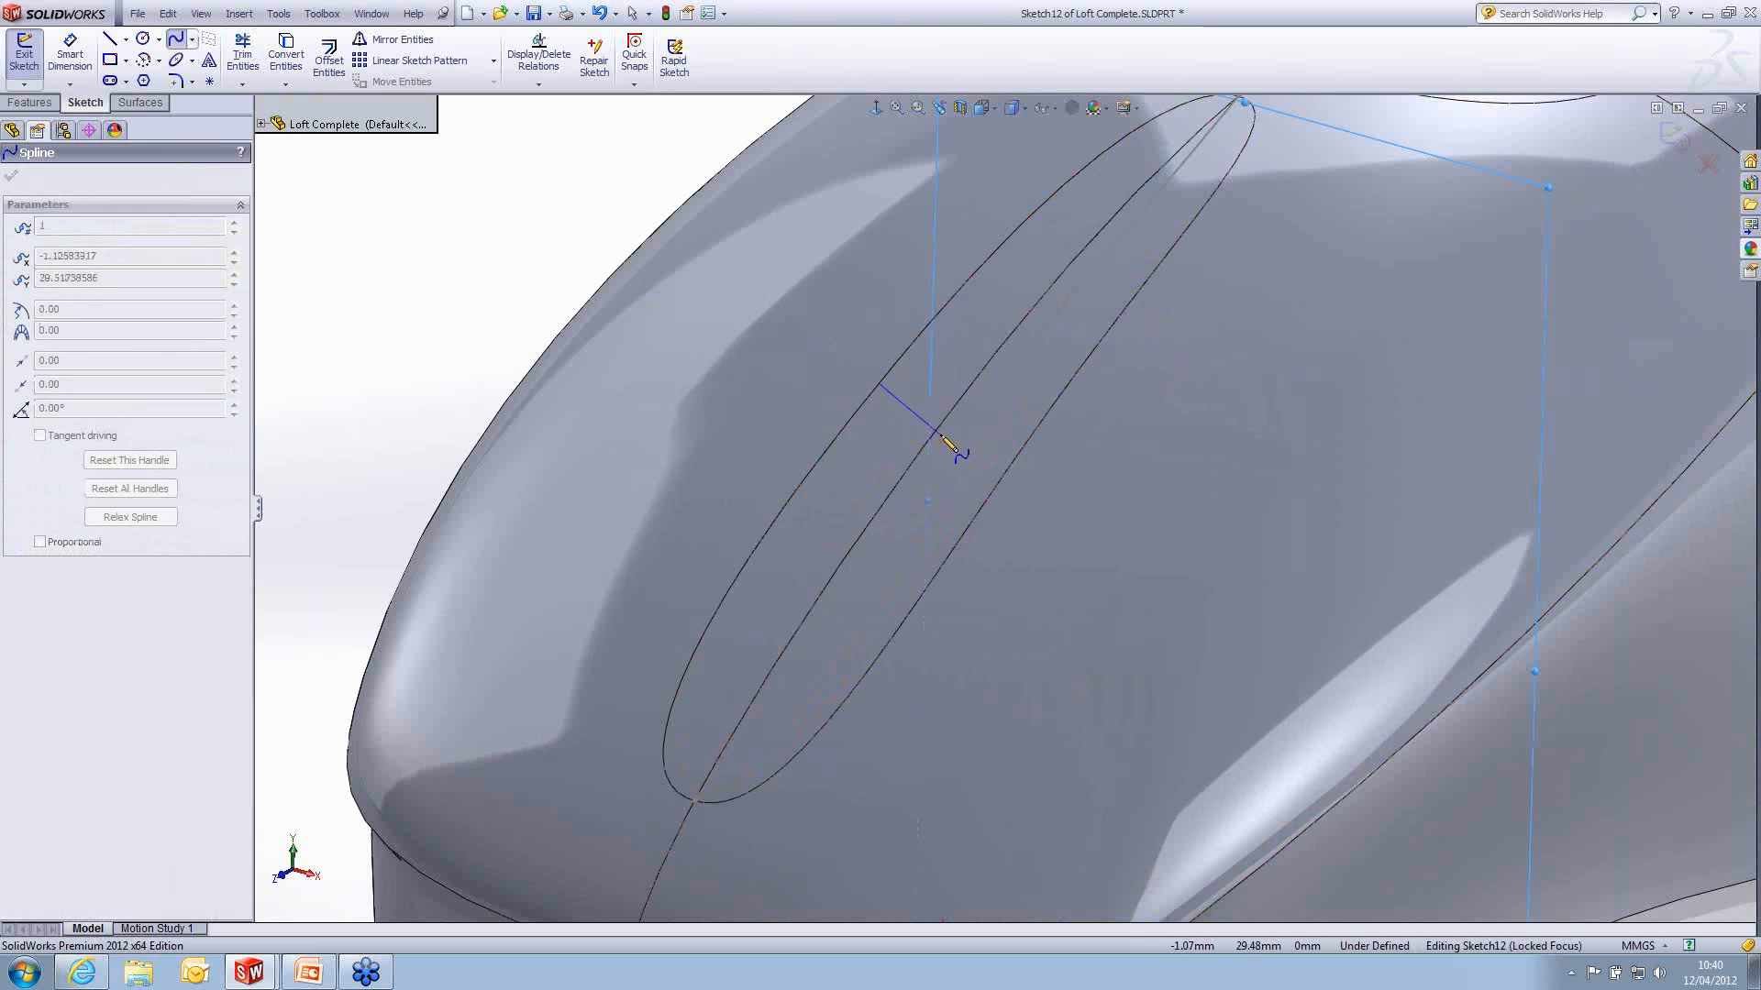
click(949, 444)
double_click(1030, 442)
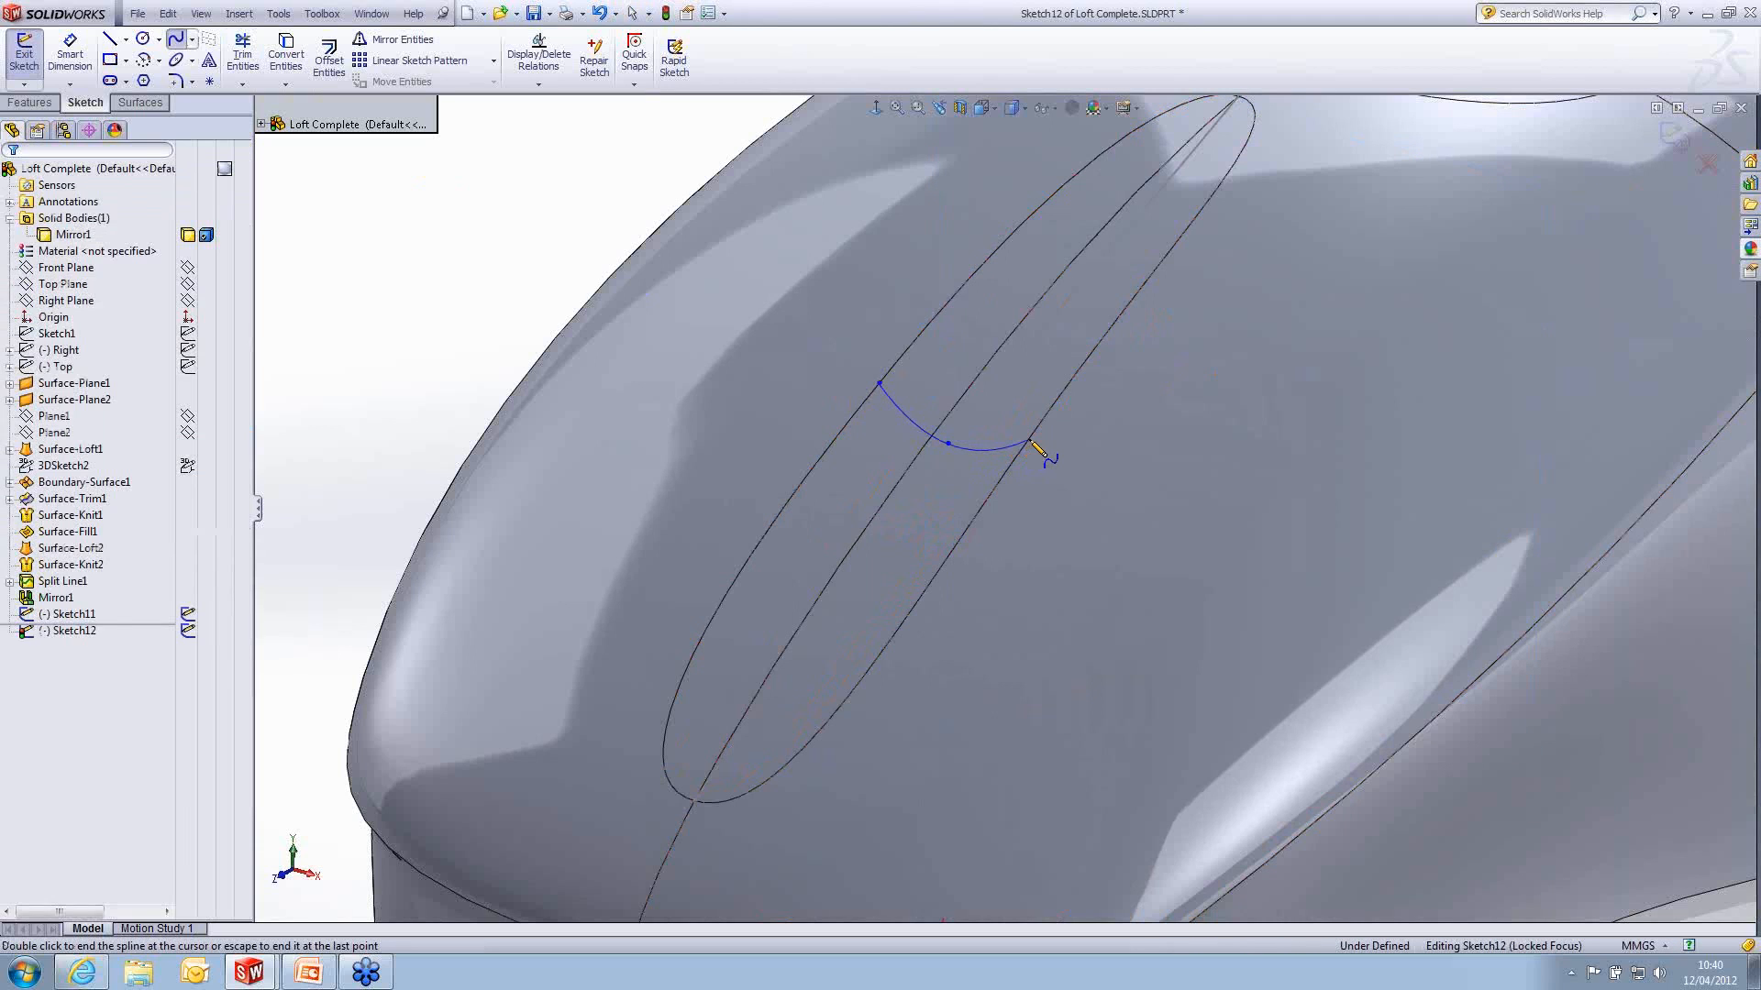
key(Escape)
- Pierce the cross spline's end points to the strip's two edges and its middle point to the lengthwise spline, and close the sketch
click(879, 383)
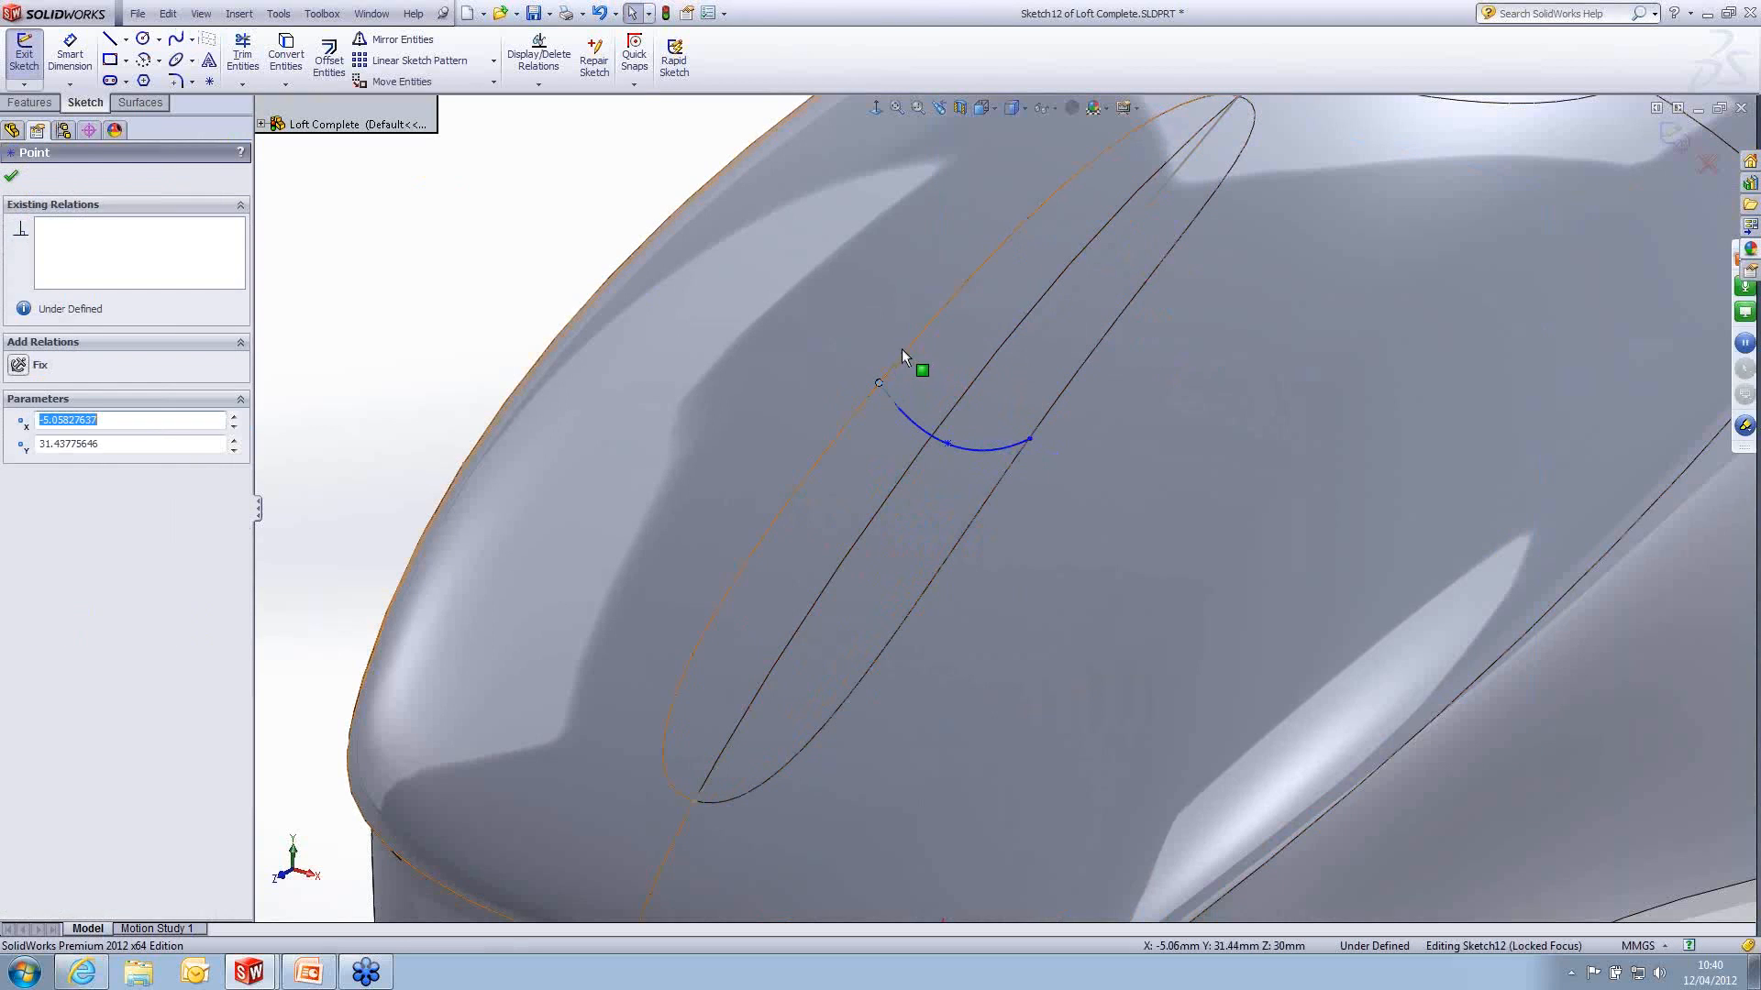
ctrl+click(901, 348)
click(977, 275)
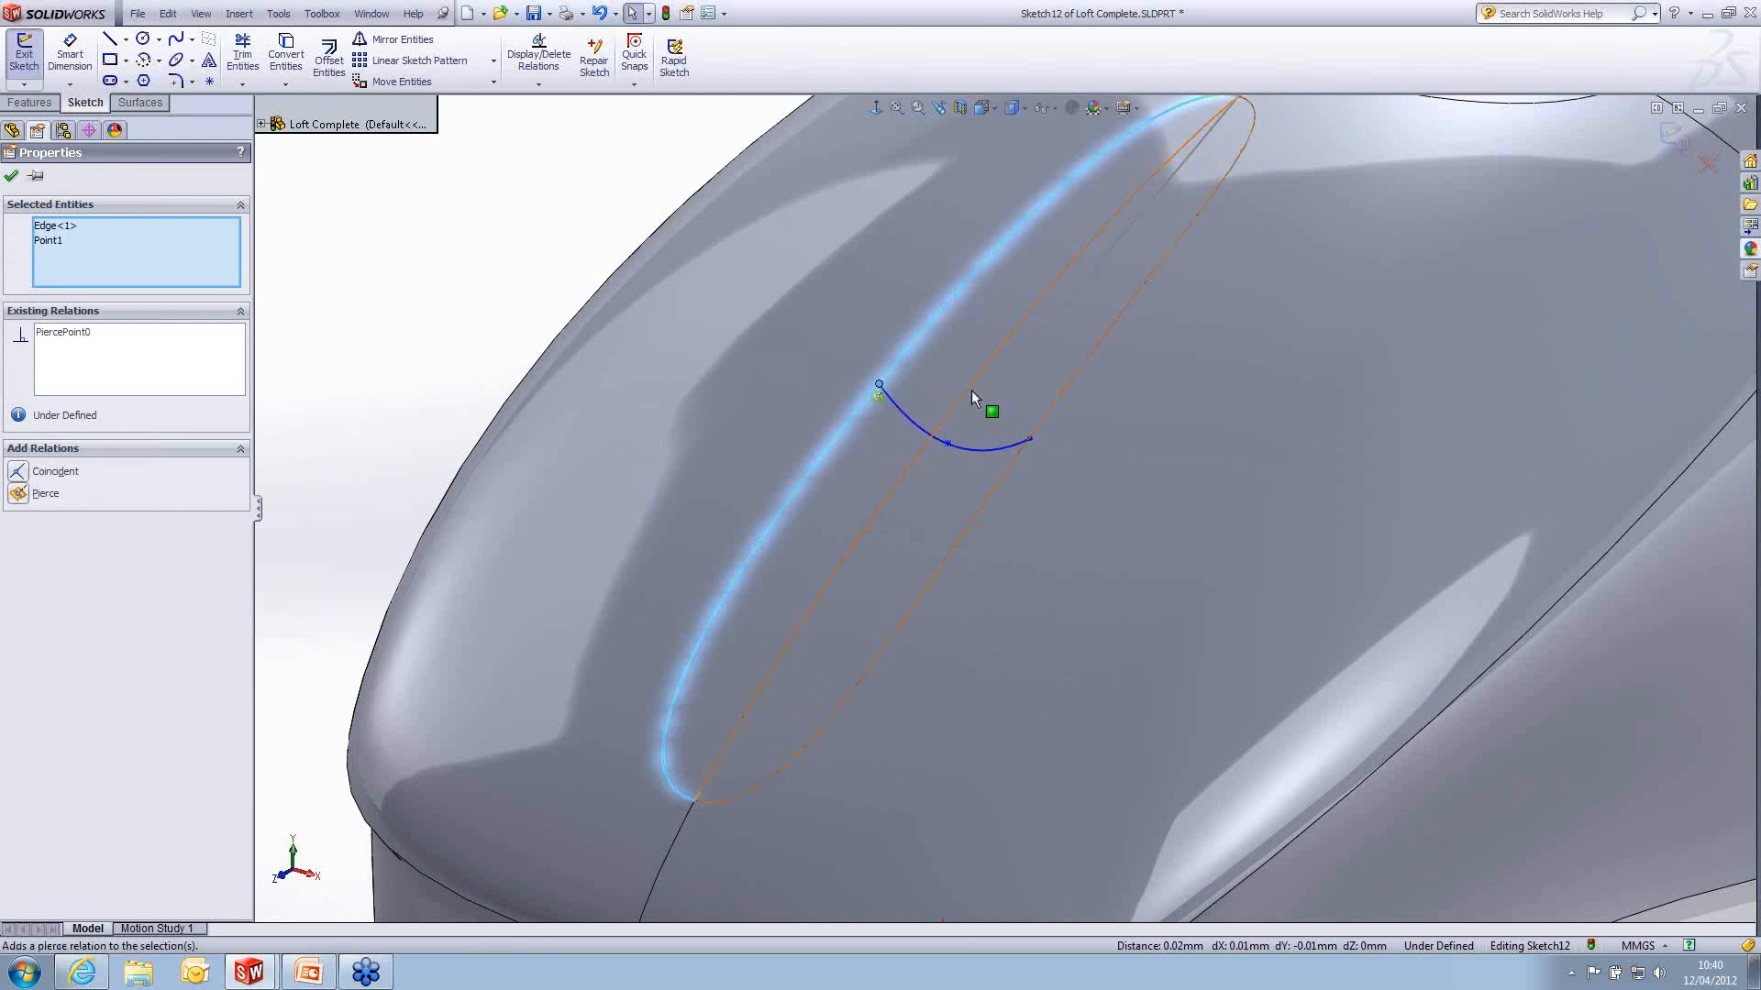
ctrl+click(1053, 413)
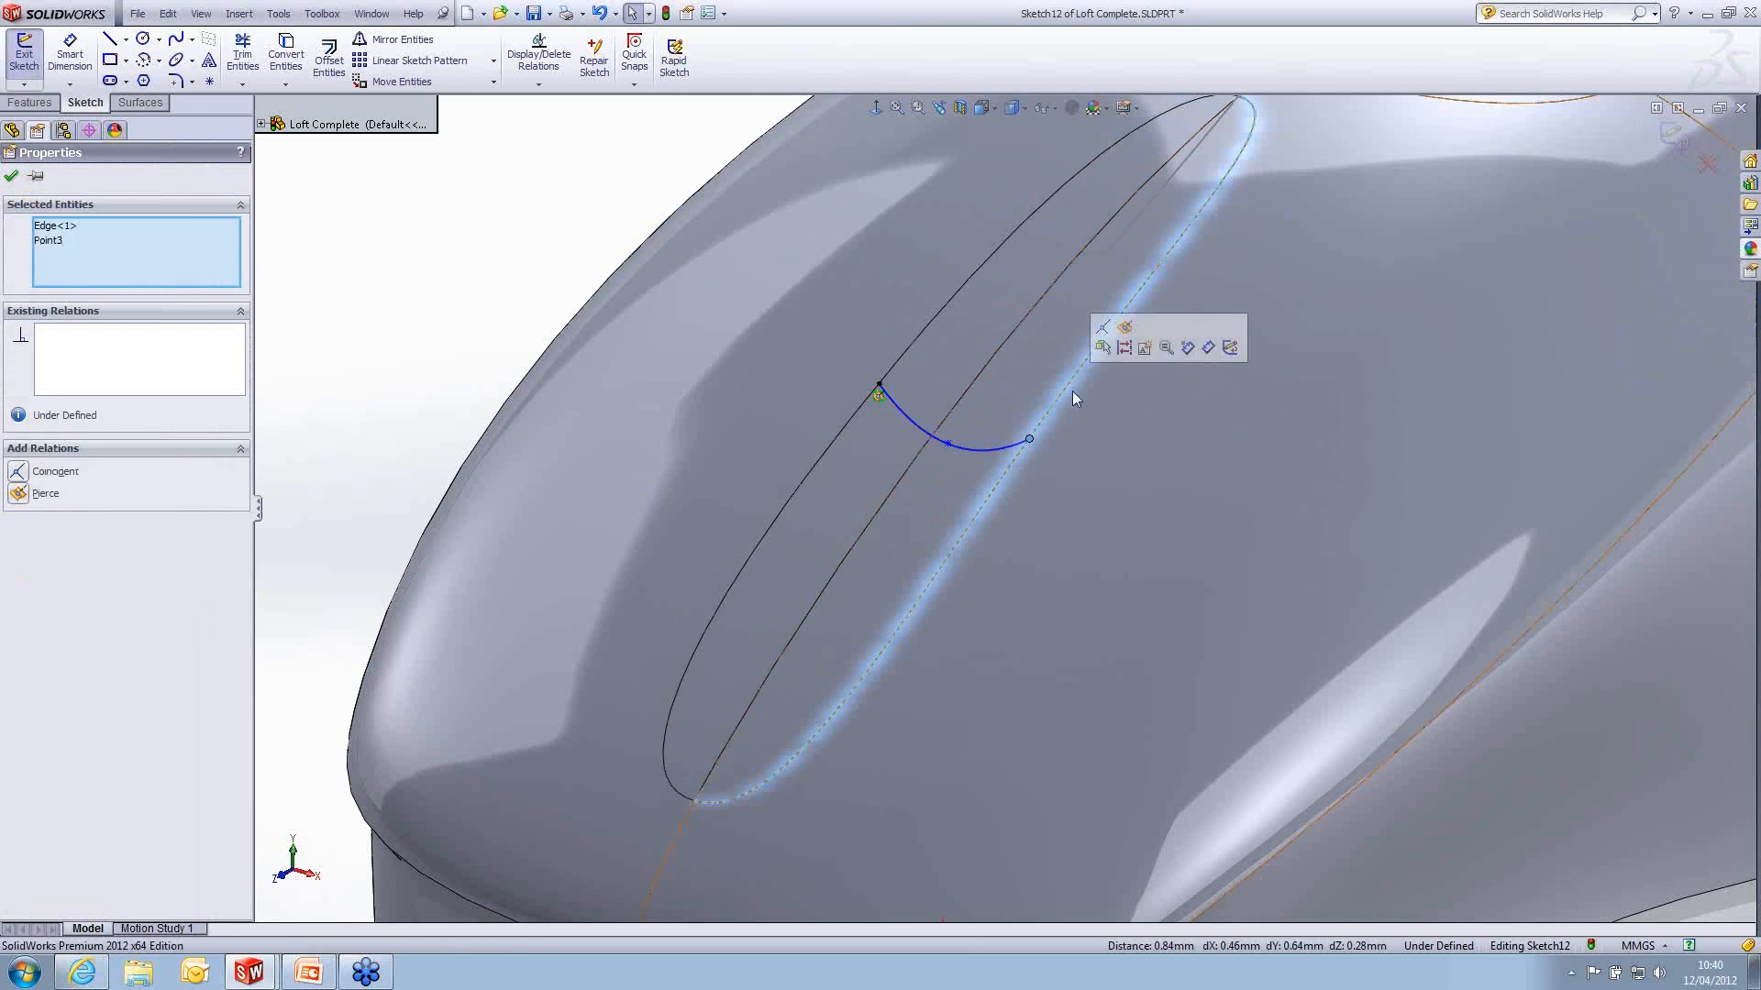
click(947, 444)
ctrl+click(986, 402)
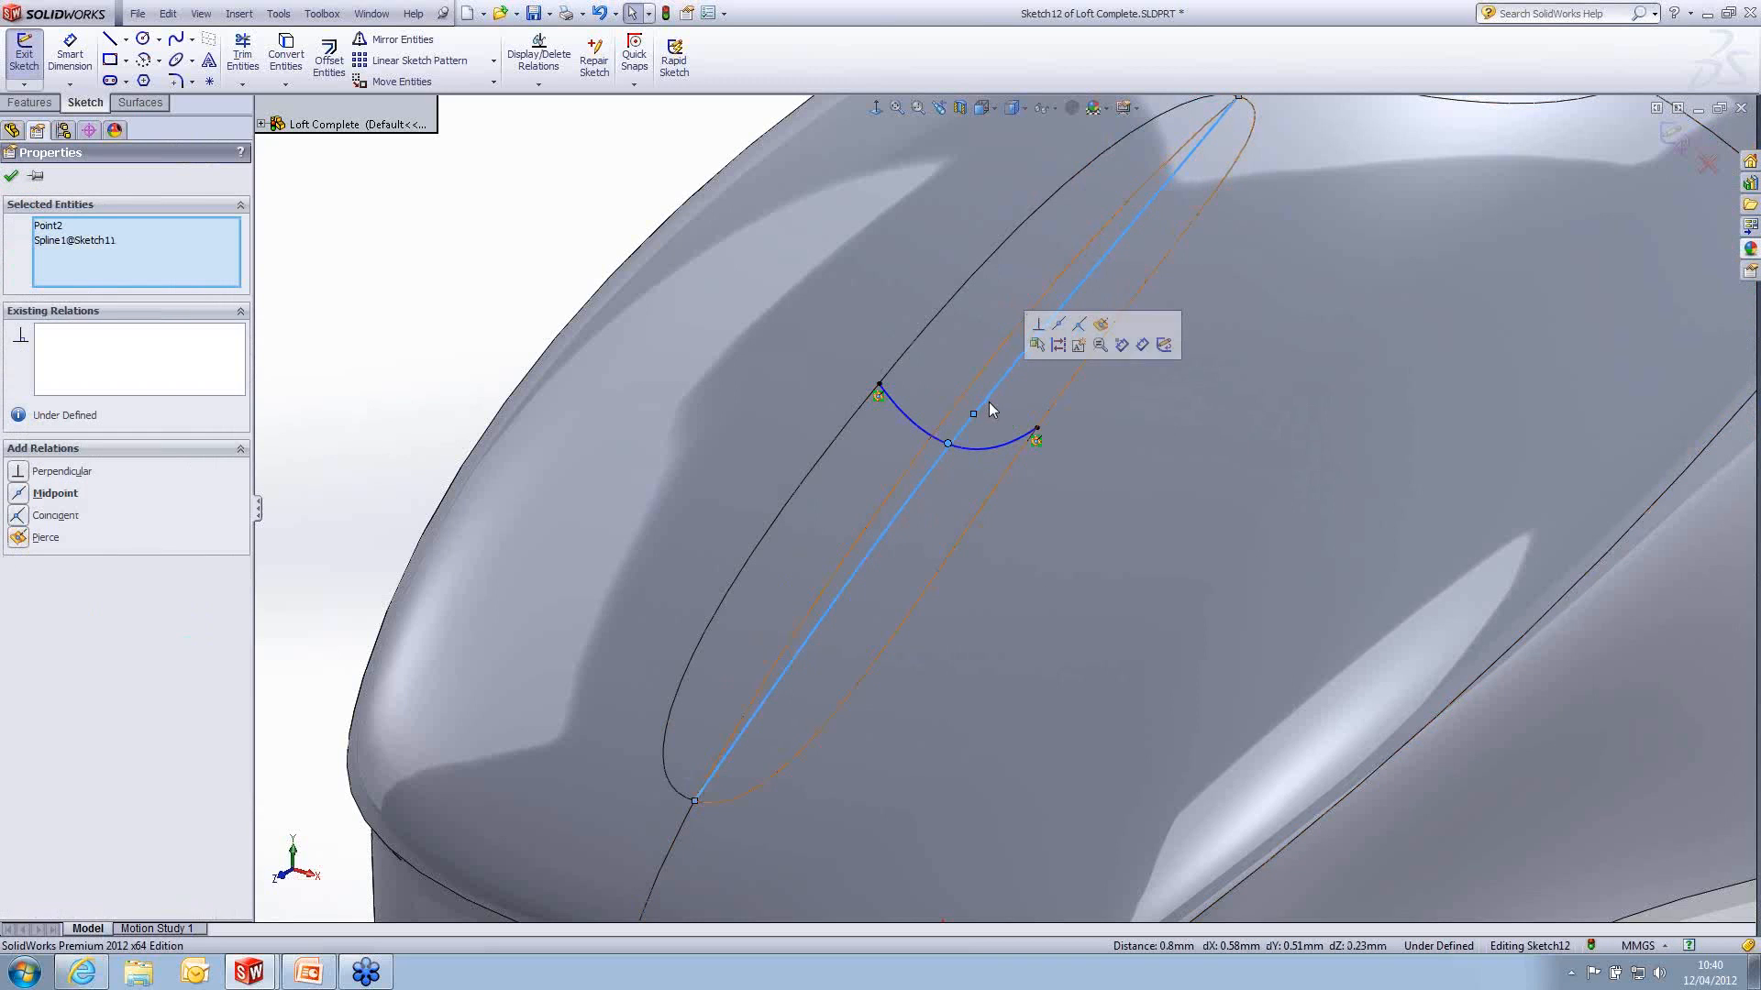
click(1103, 325)
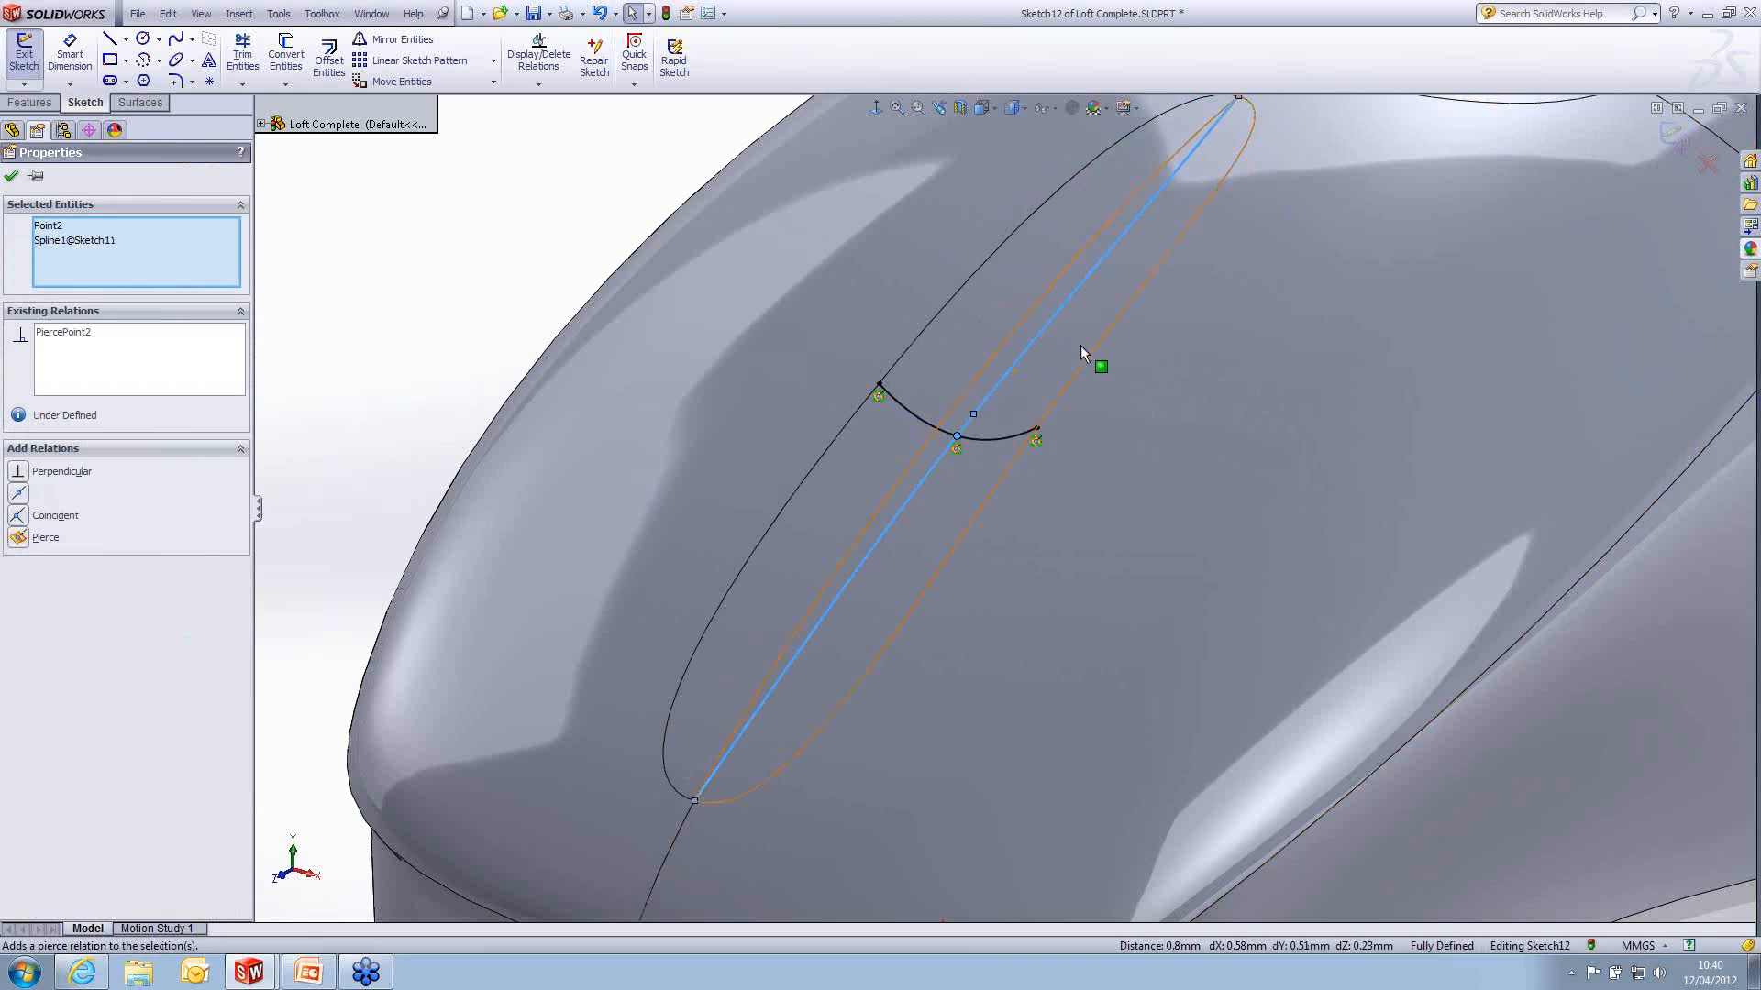
click(1671, 136)
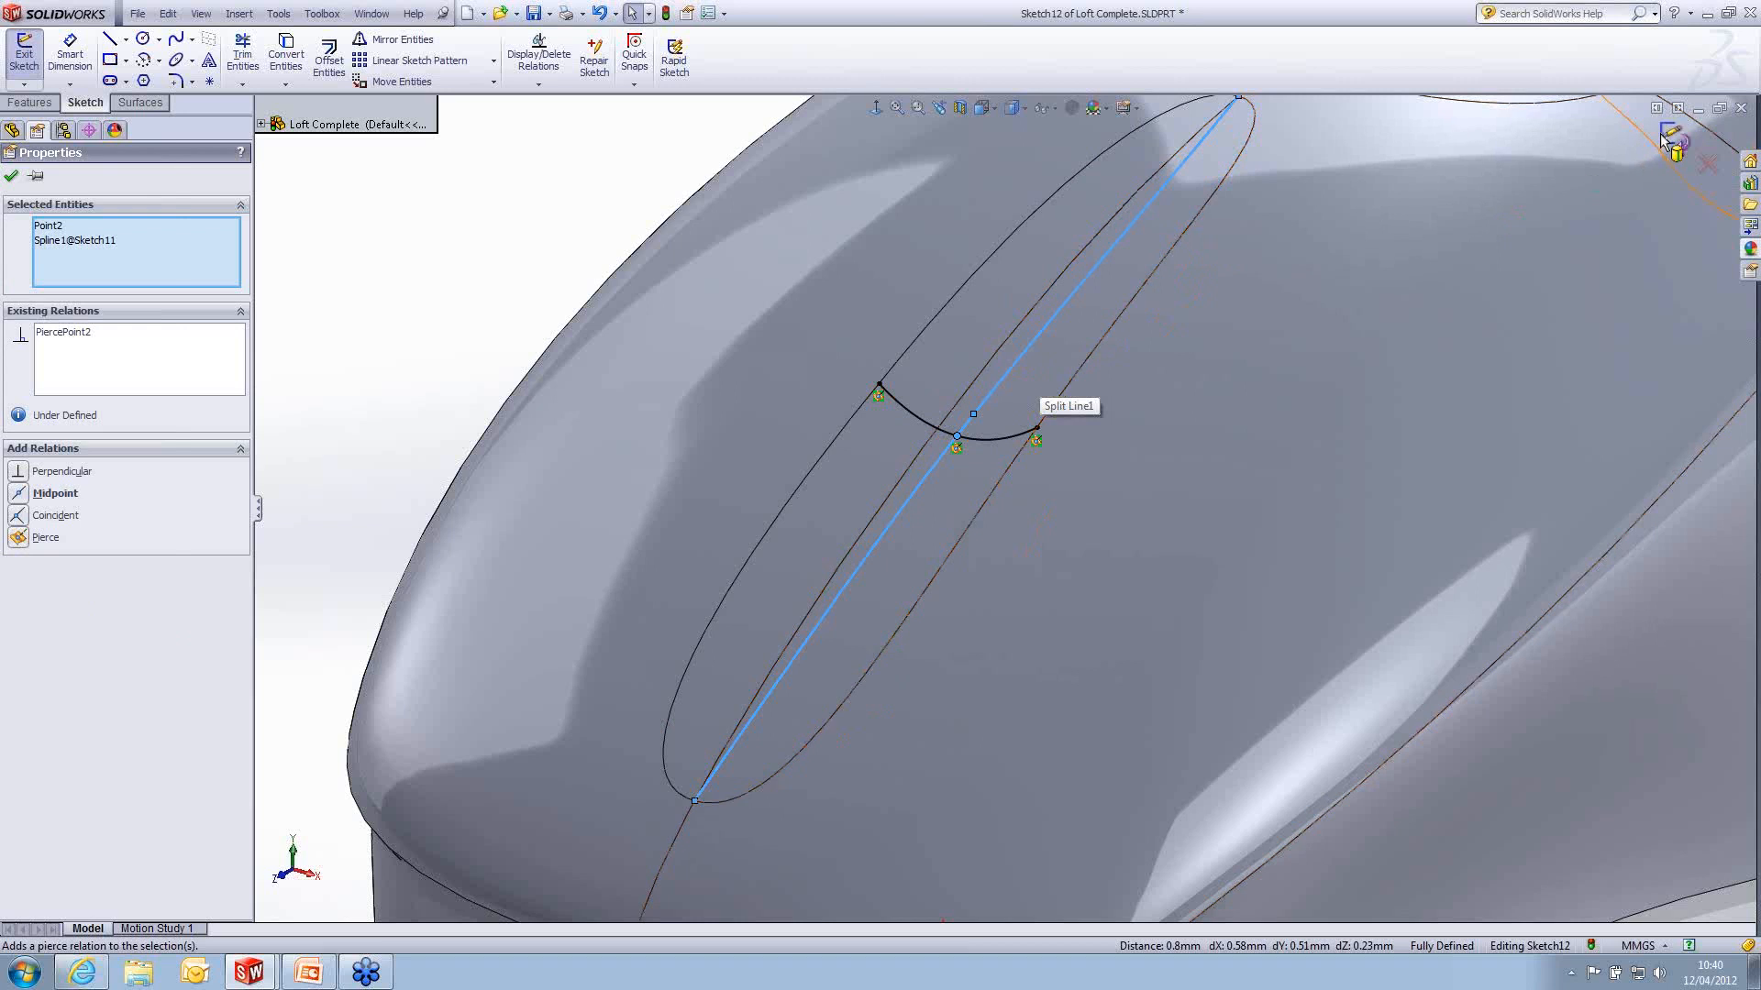
scroll(1128, 464, up, 4)
click(719, 317)
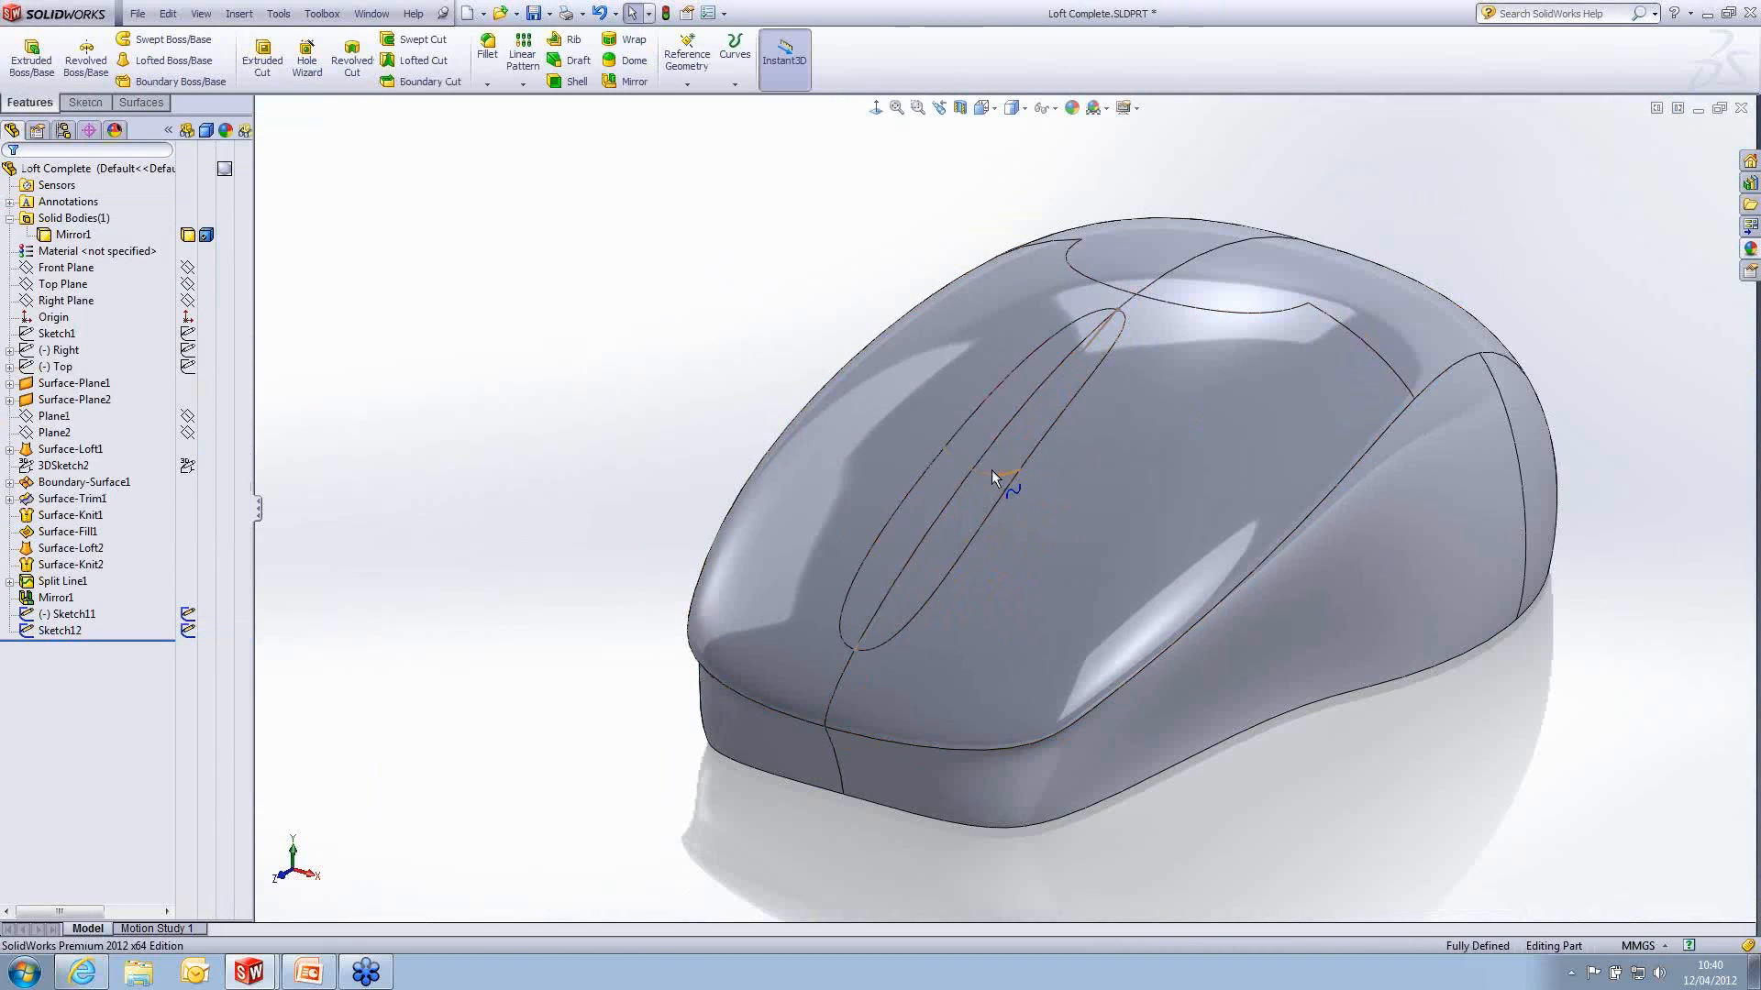
click(1081, 329)
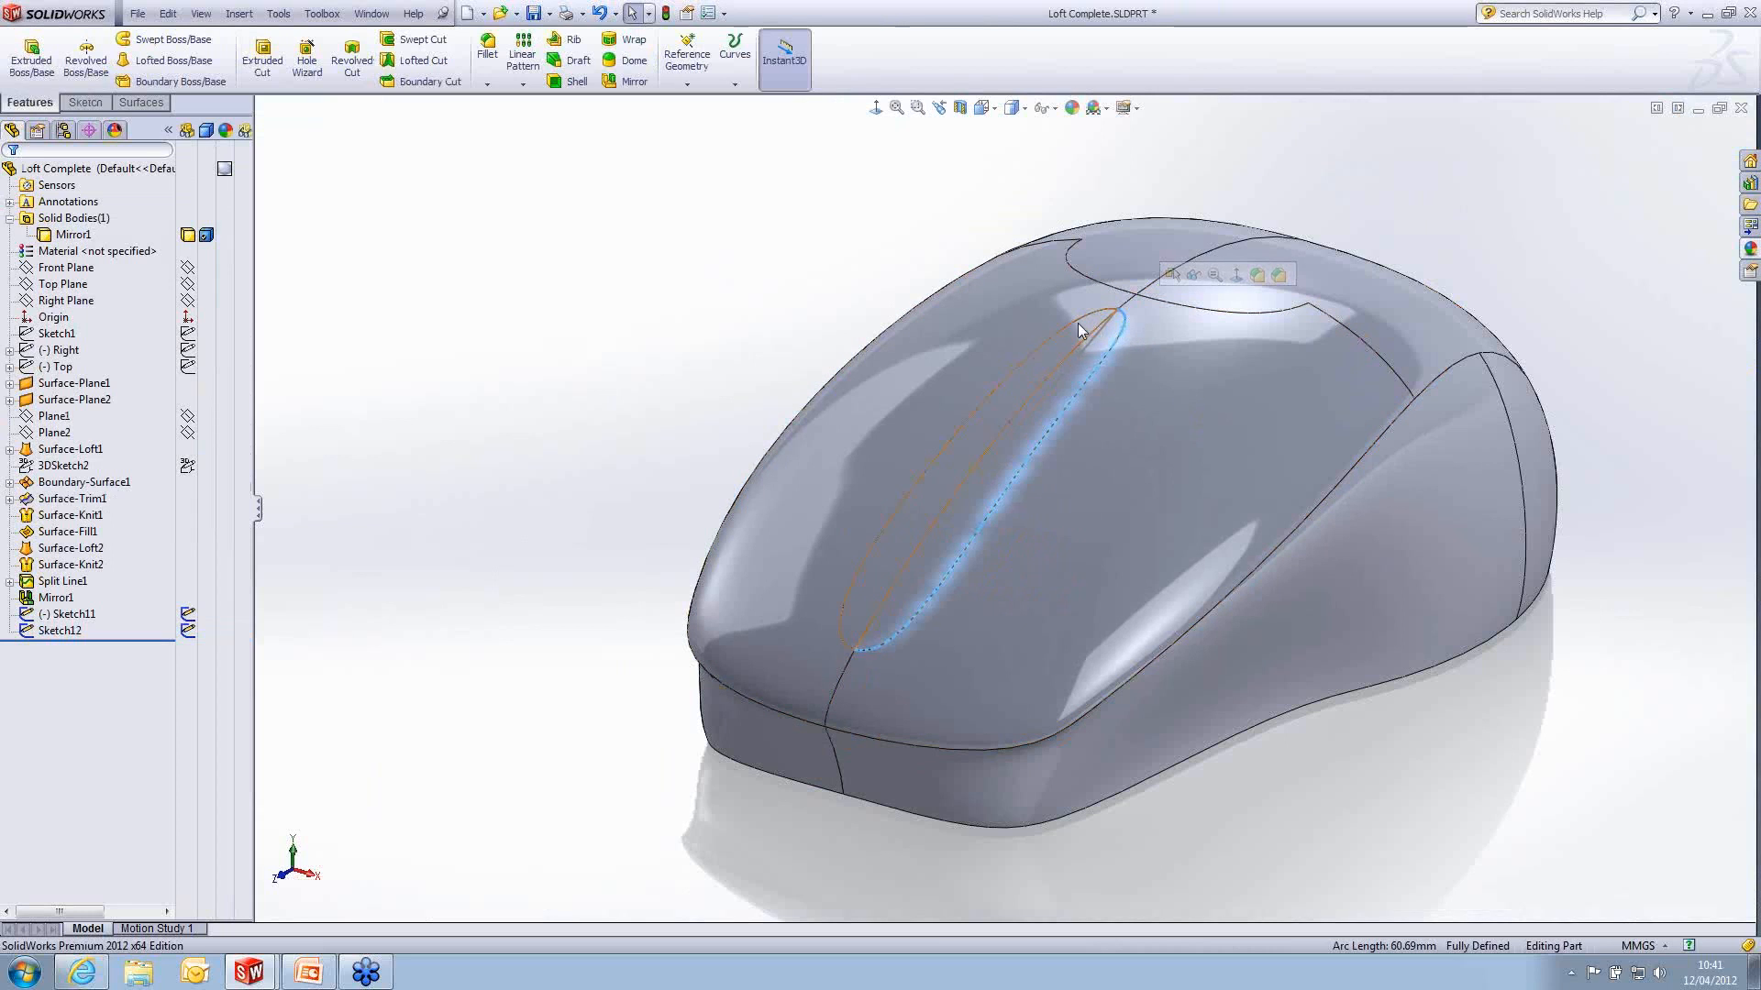
click(601, 319)
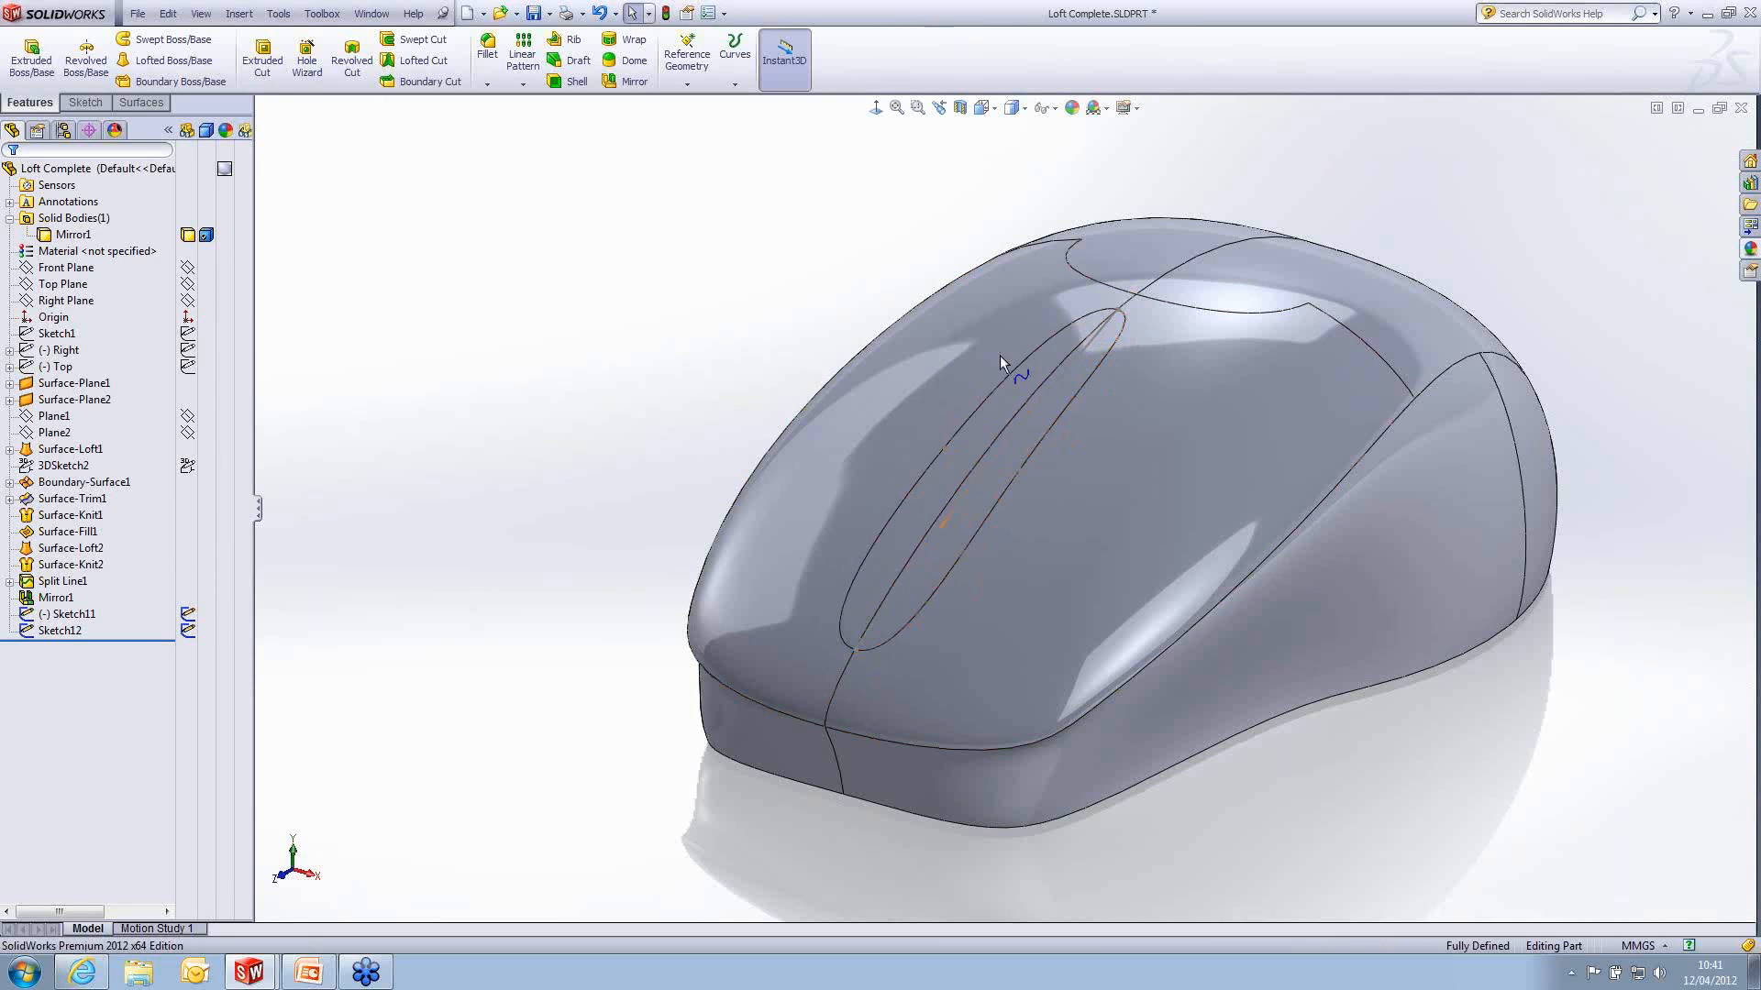
- Start a Filled Surface with the strip's two split edges as the patch boundary, using Contact edge settings
click(145, 103)
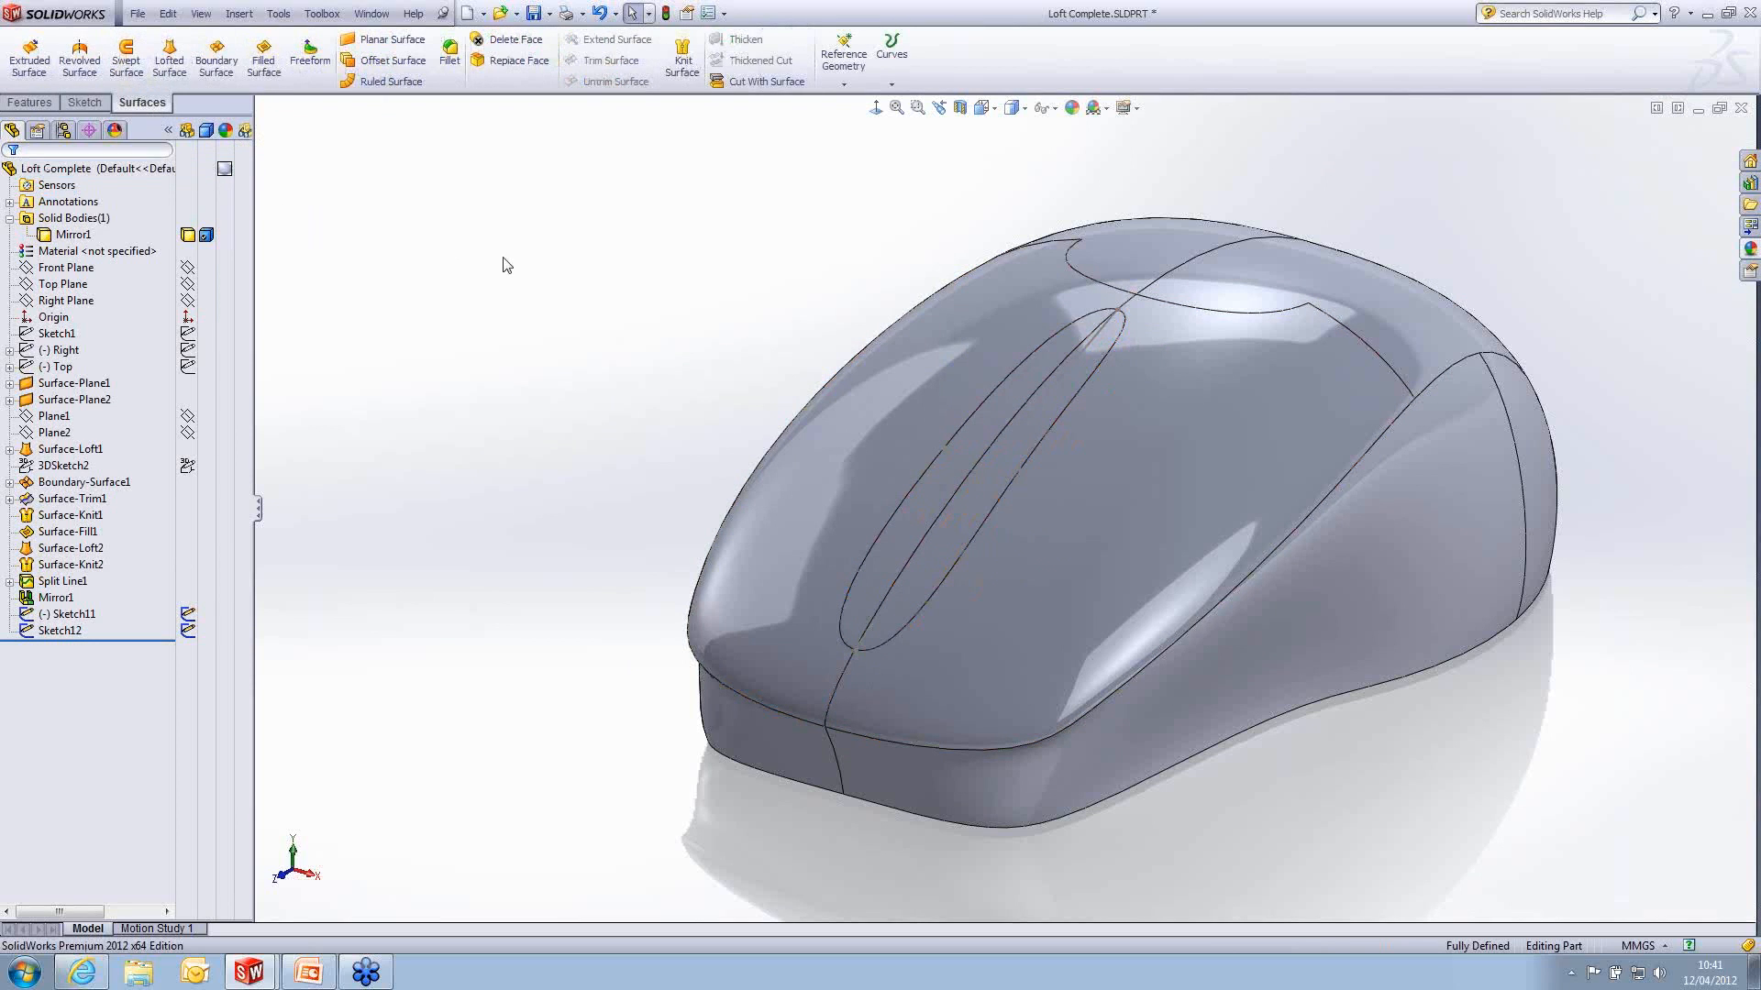
click(264, 70)
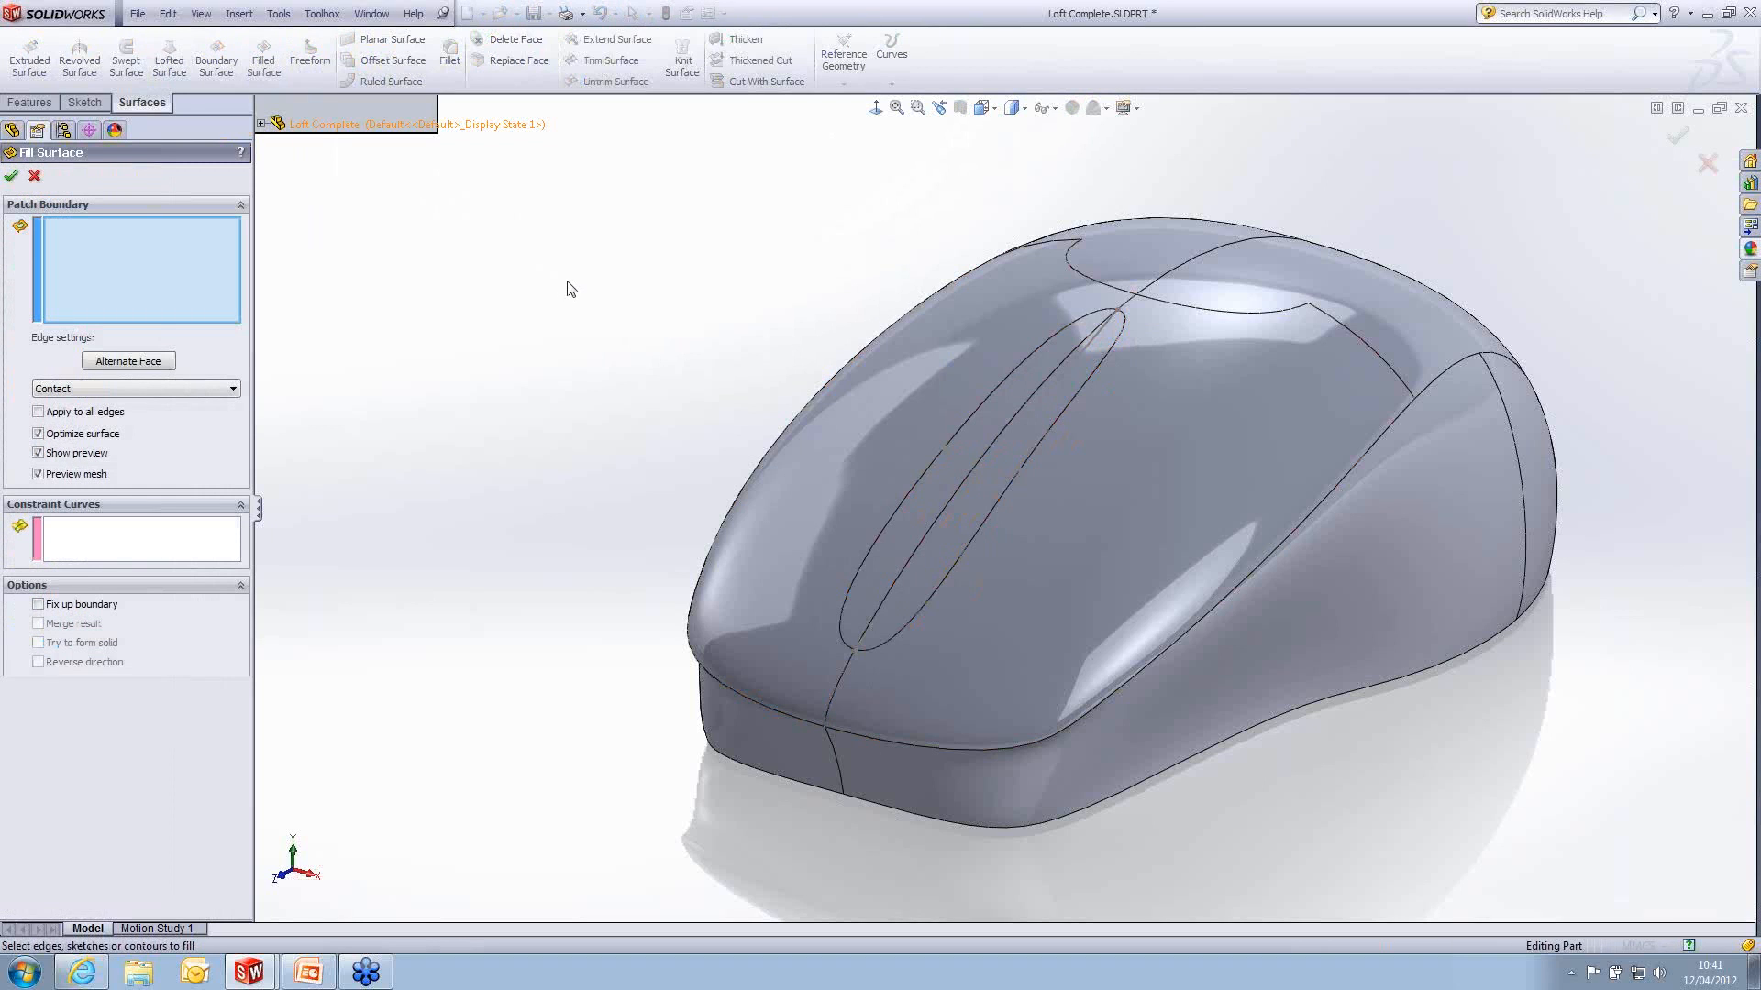
click(1121, 331)
click(1072, 326)
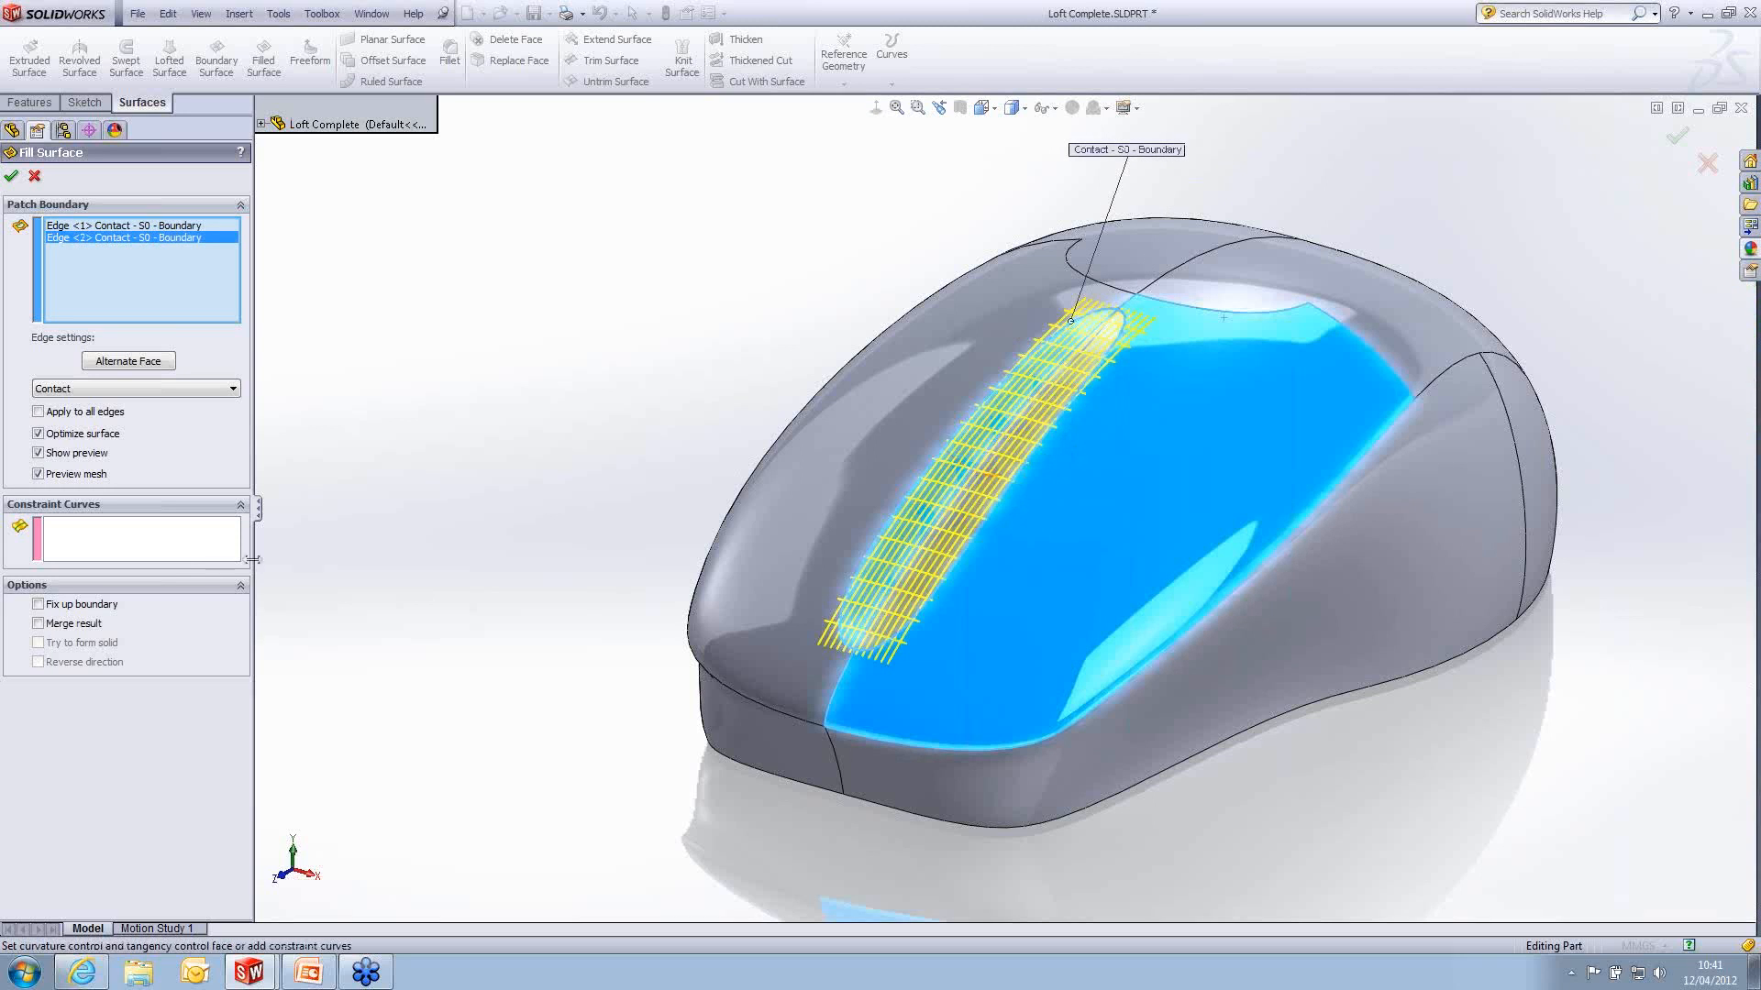
- Constrain the filled surface with the lengthwise and cross spline sketches, and create it with the result merged into the solid
click(119, 548)
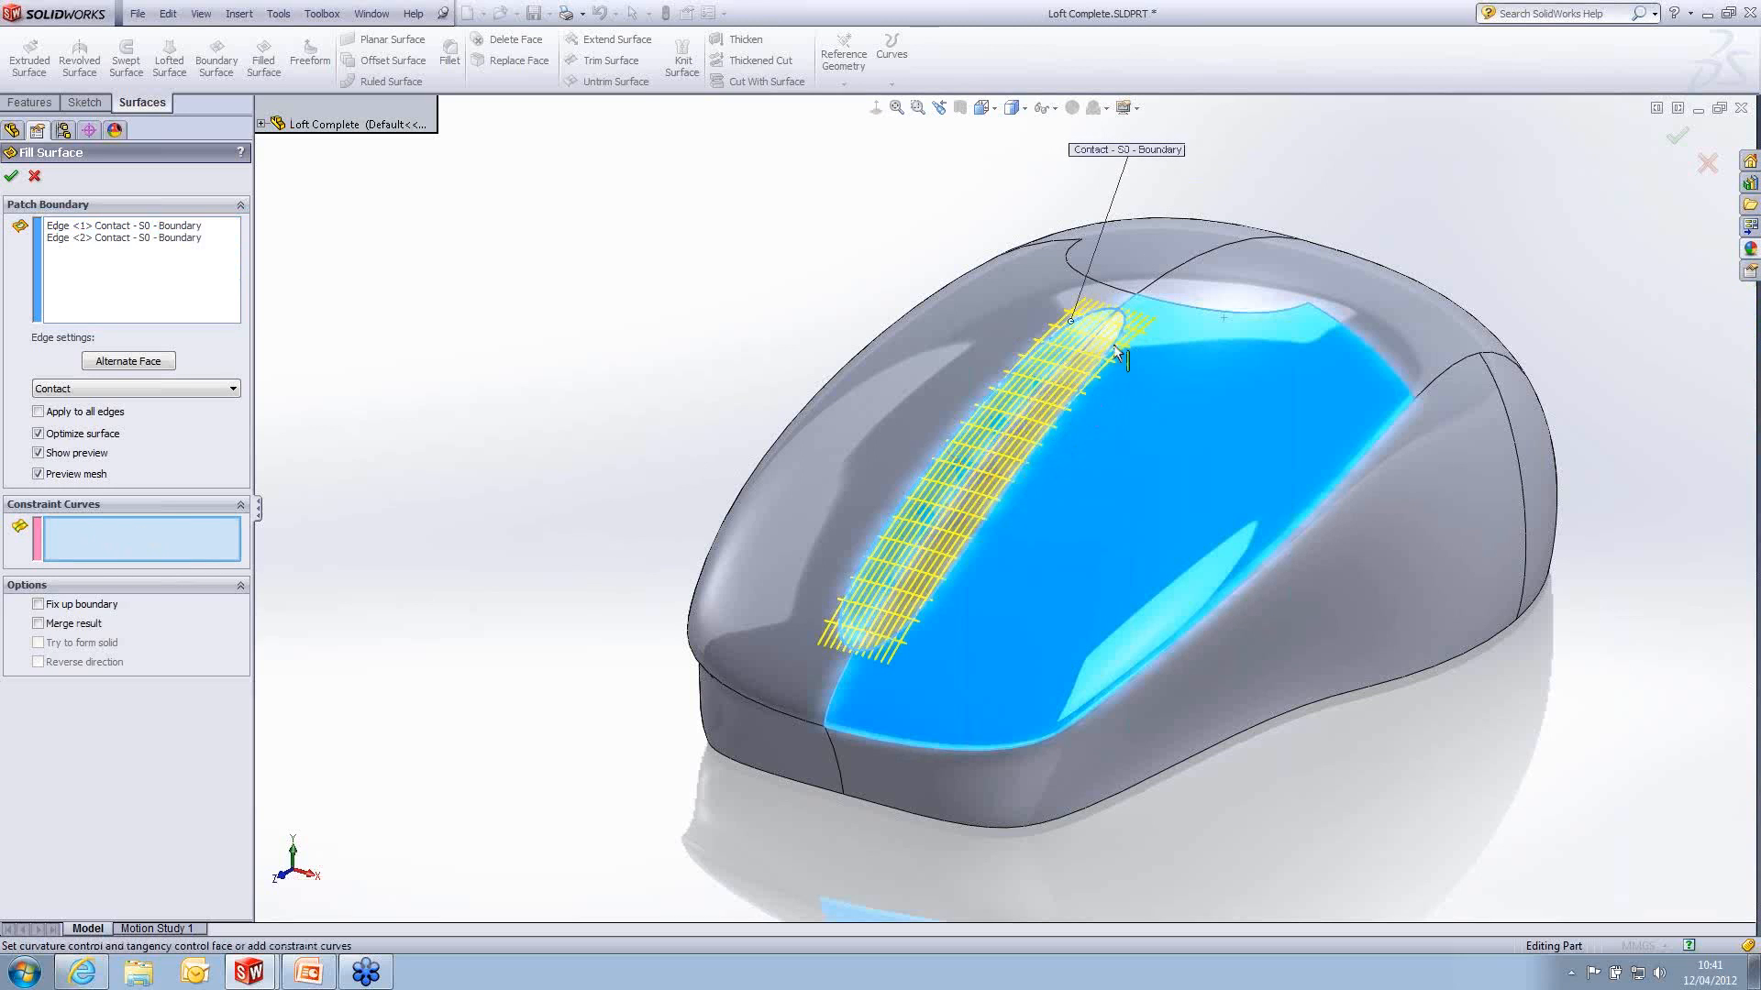
click(1081, 349)
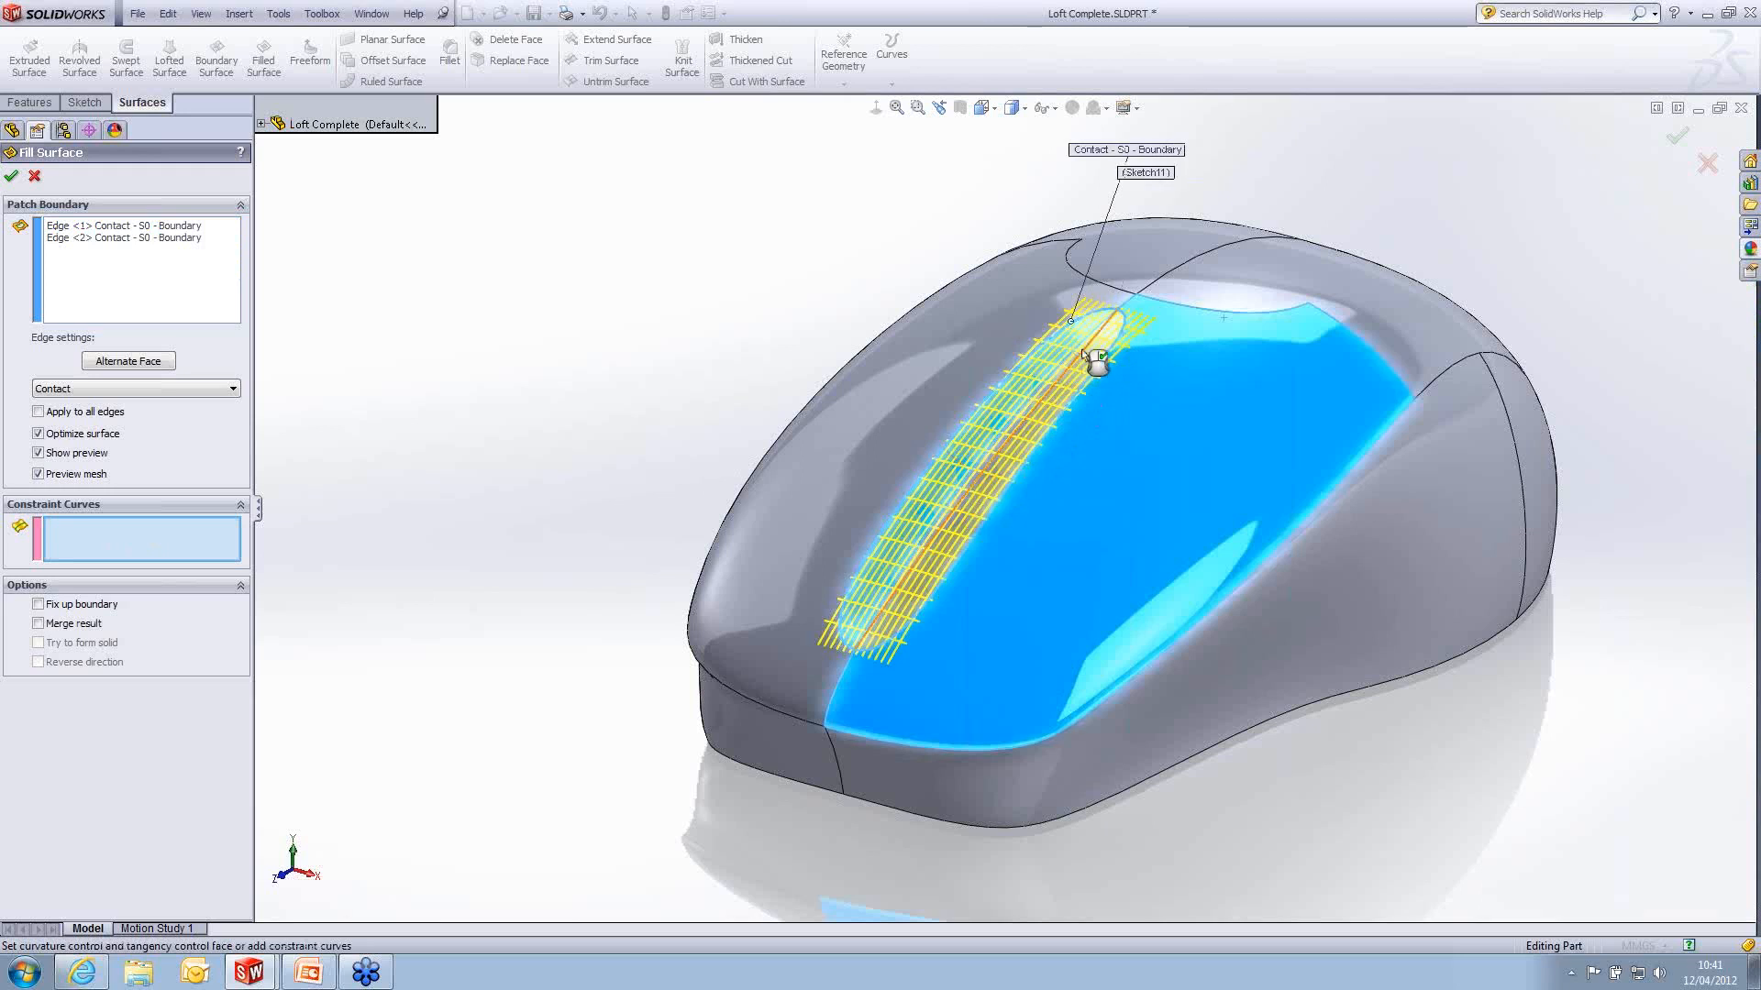
click(990, 476)
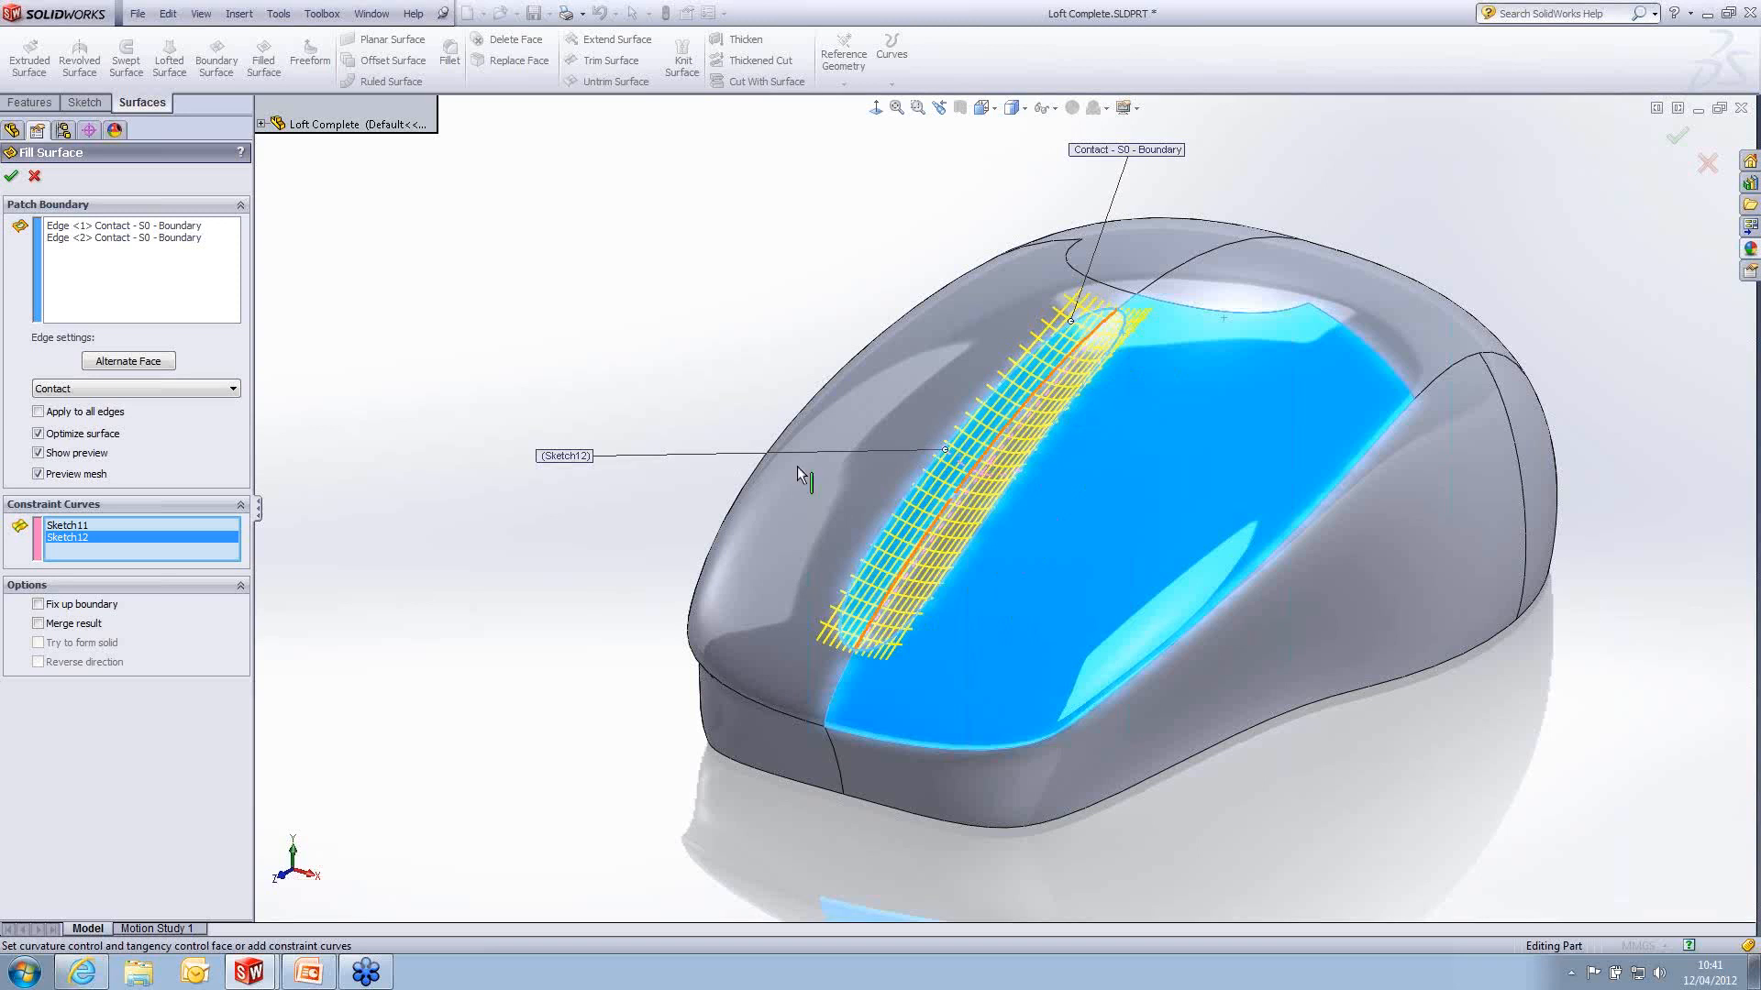
click(37, 624)
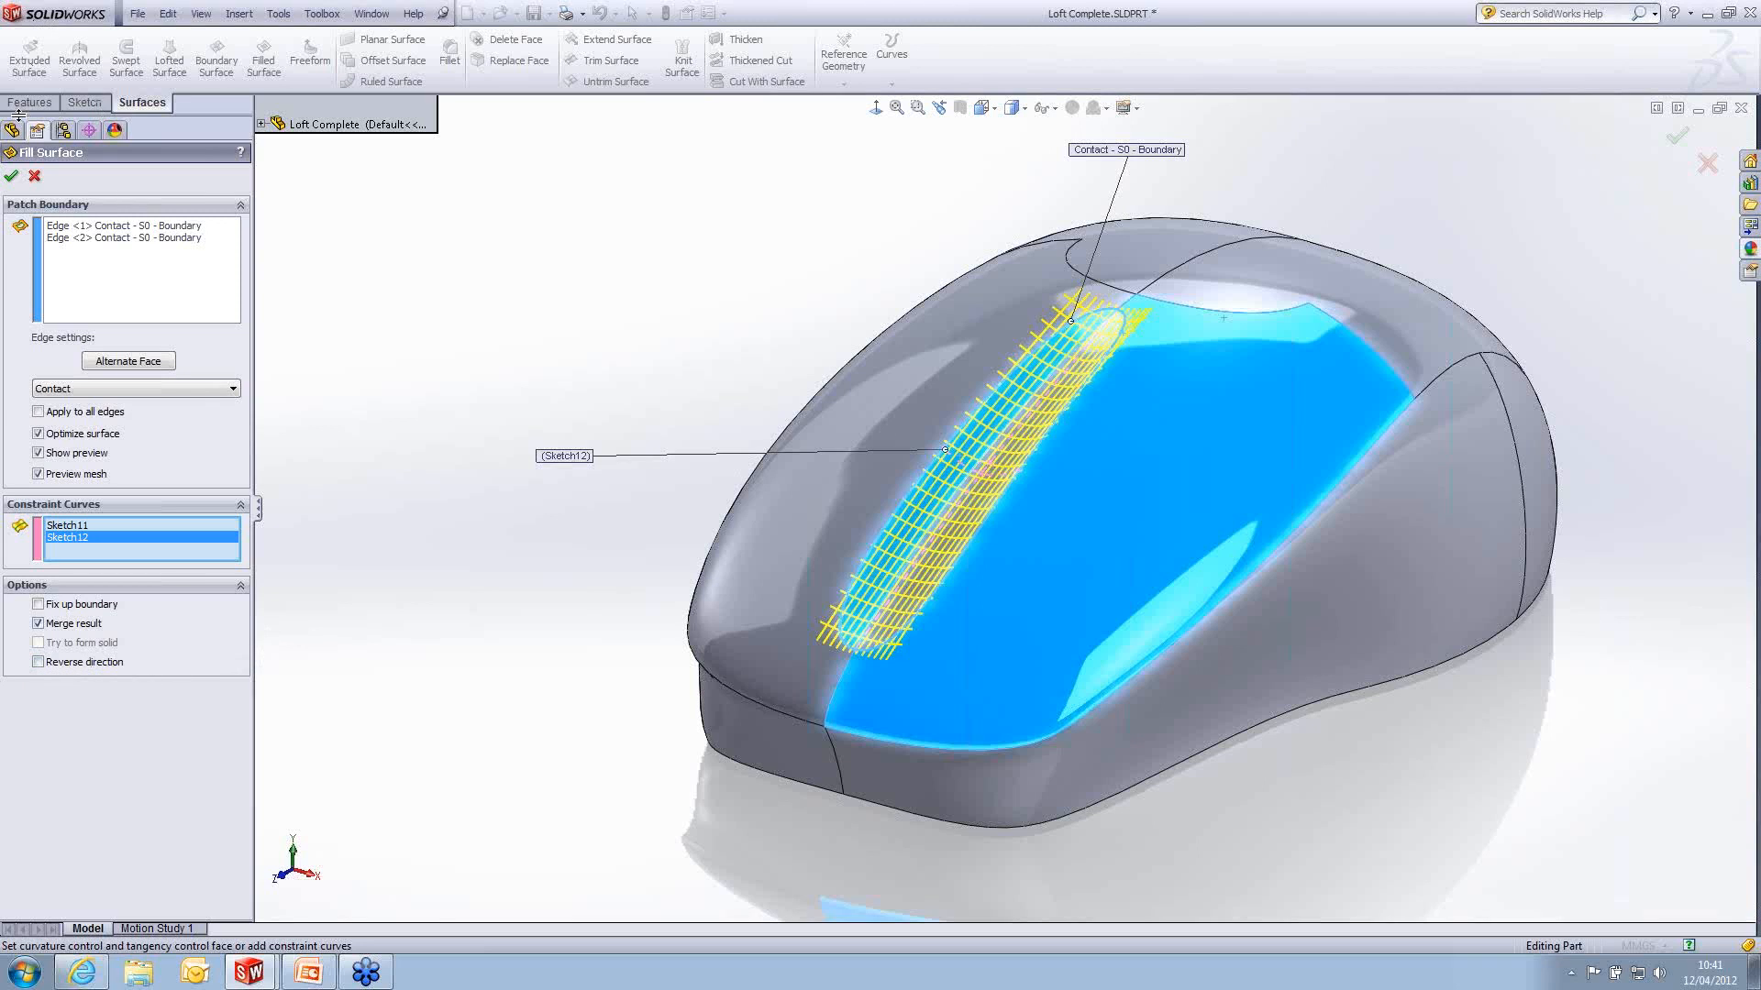
click(11, 175)
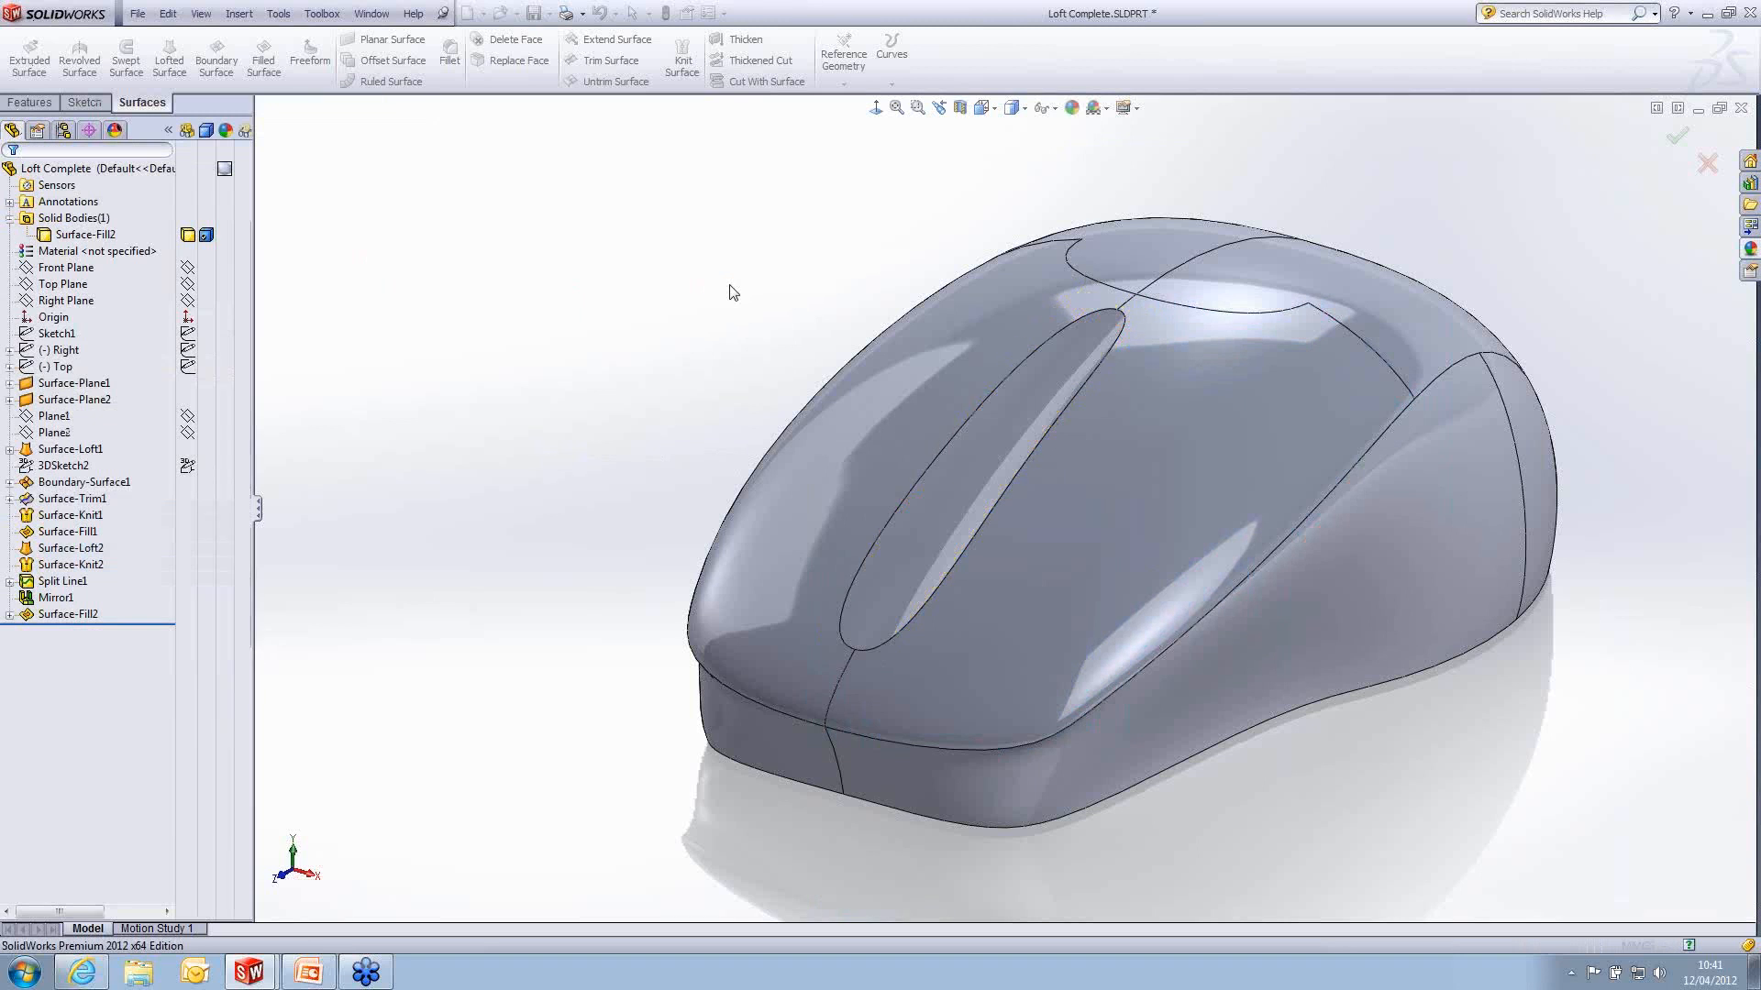
- Fillet the edge around the scroll-wheel recess with a constant radius of 4 mm and tangent propagation
mouse_move(961, 367)
middle_down()
mouse_move(1052, 377)
mouse_move(982, 373)
middle_up()
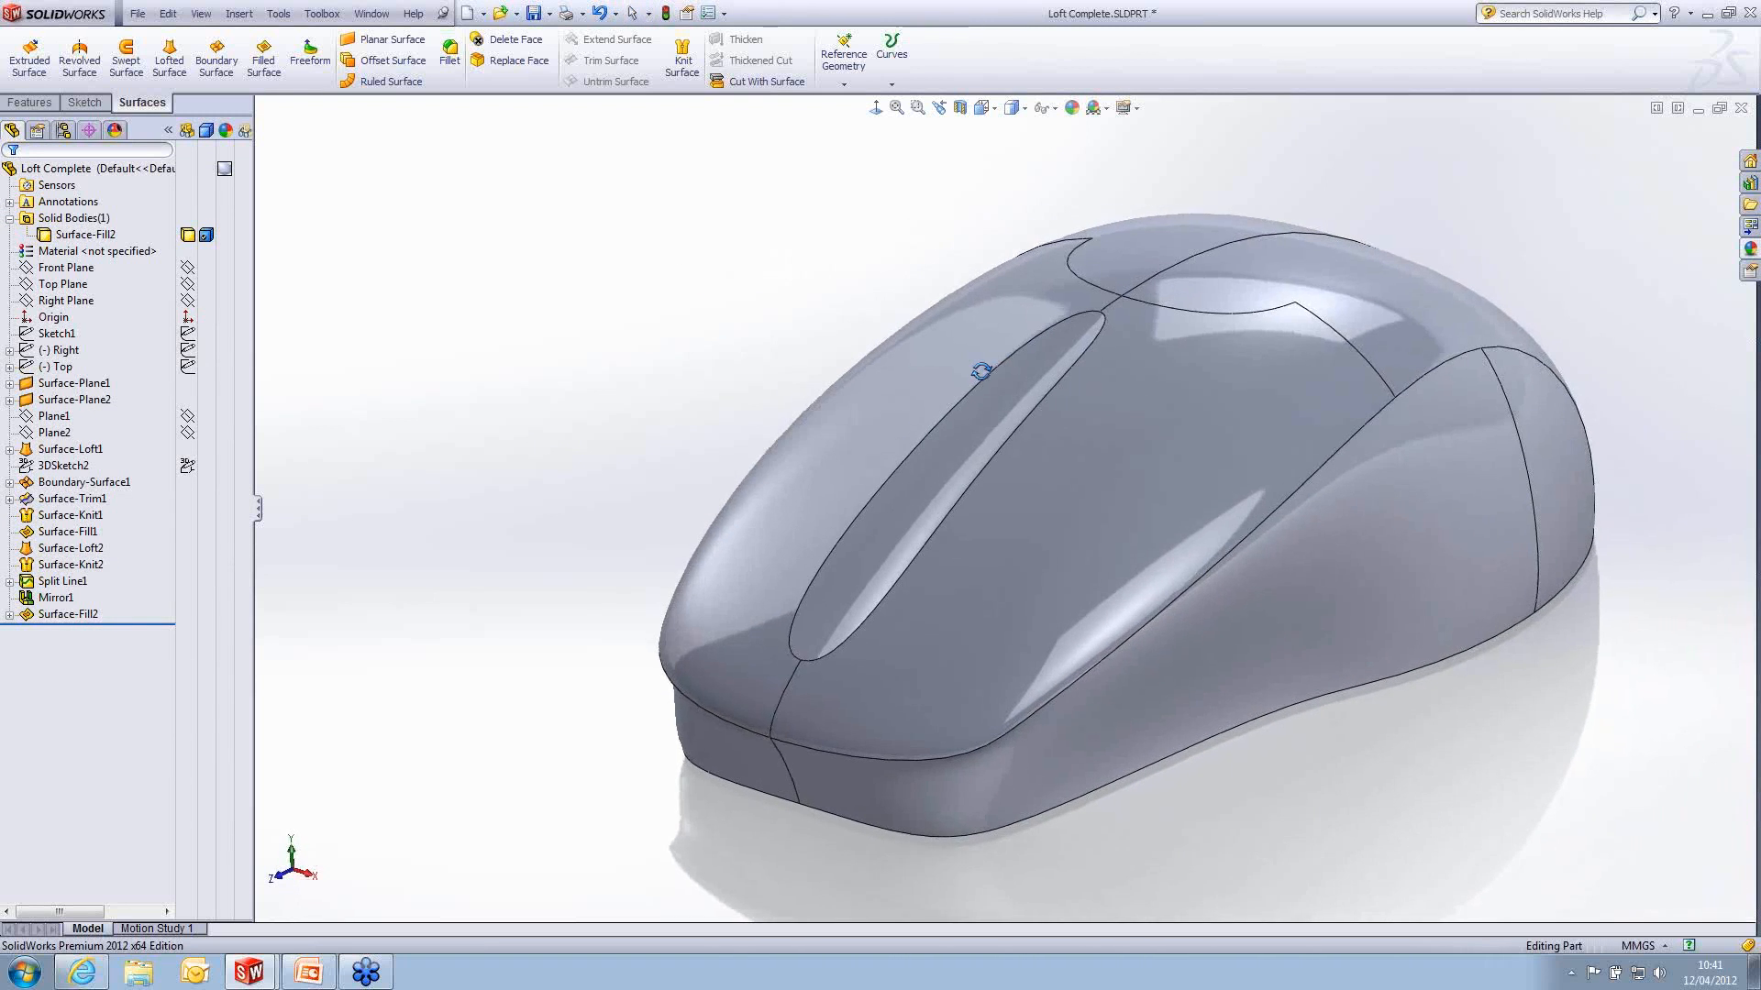
click(1033, 422)
click(1172, 365)
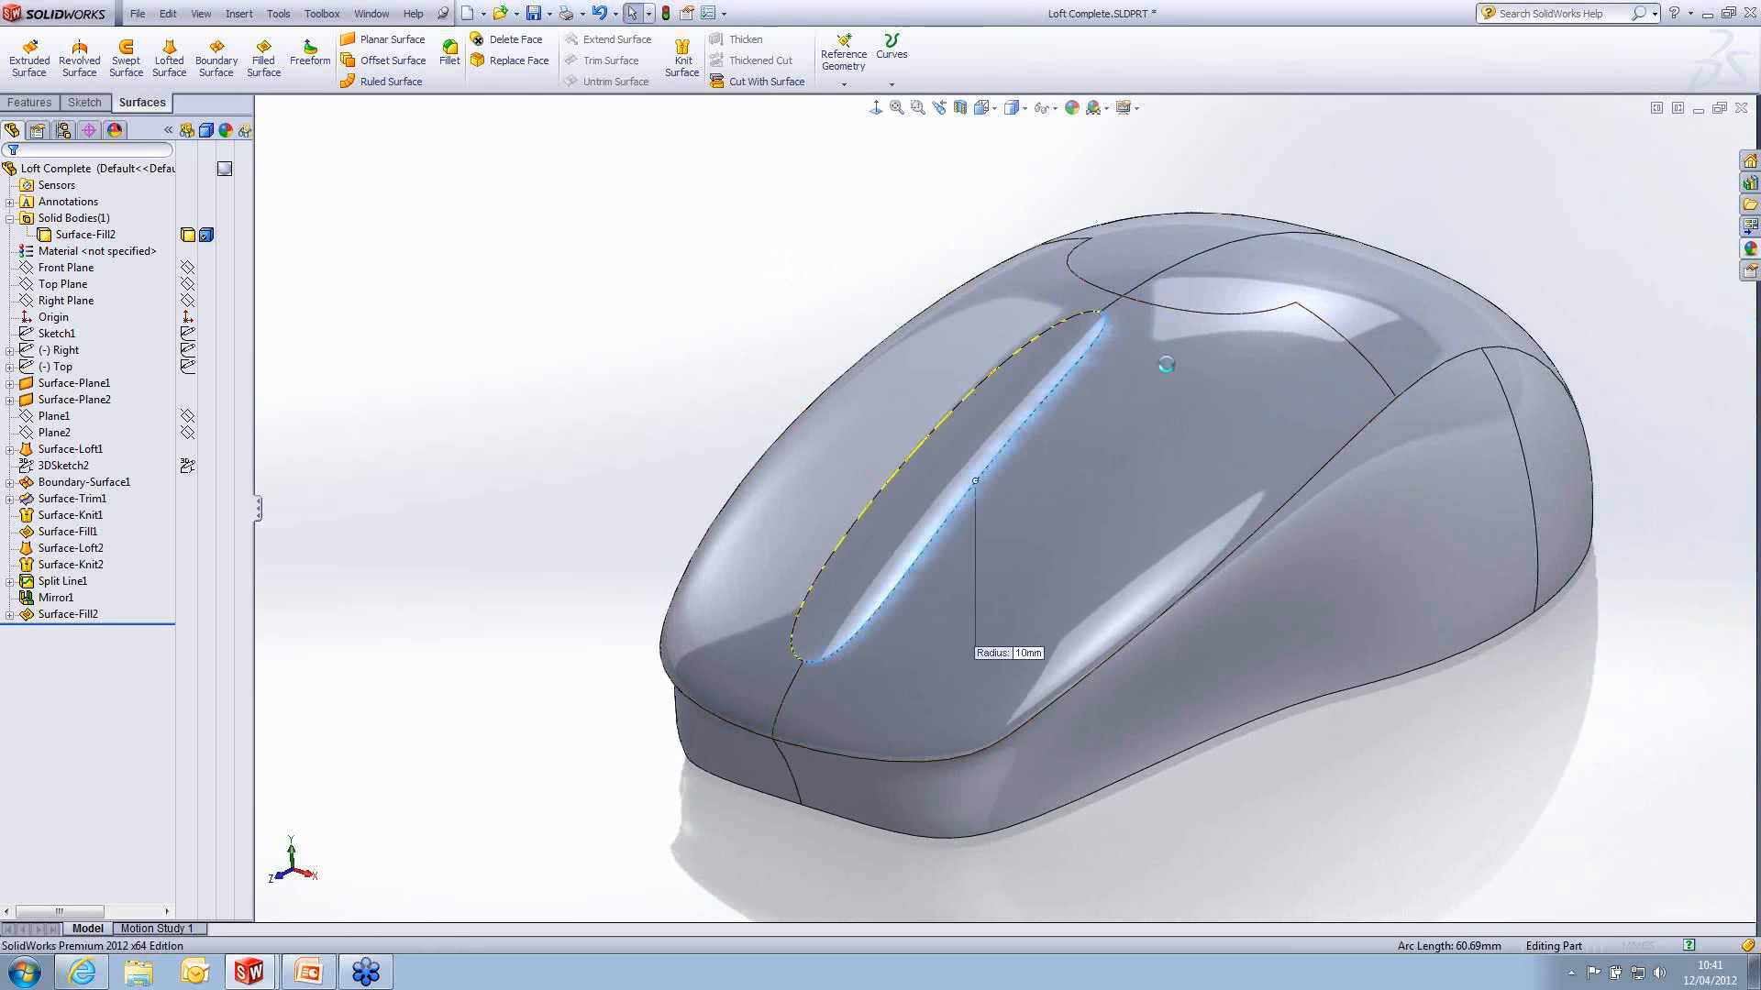
text(4)
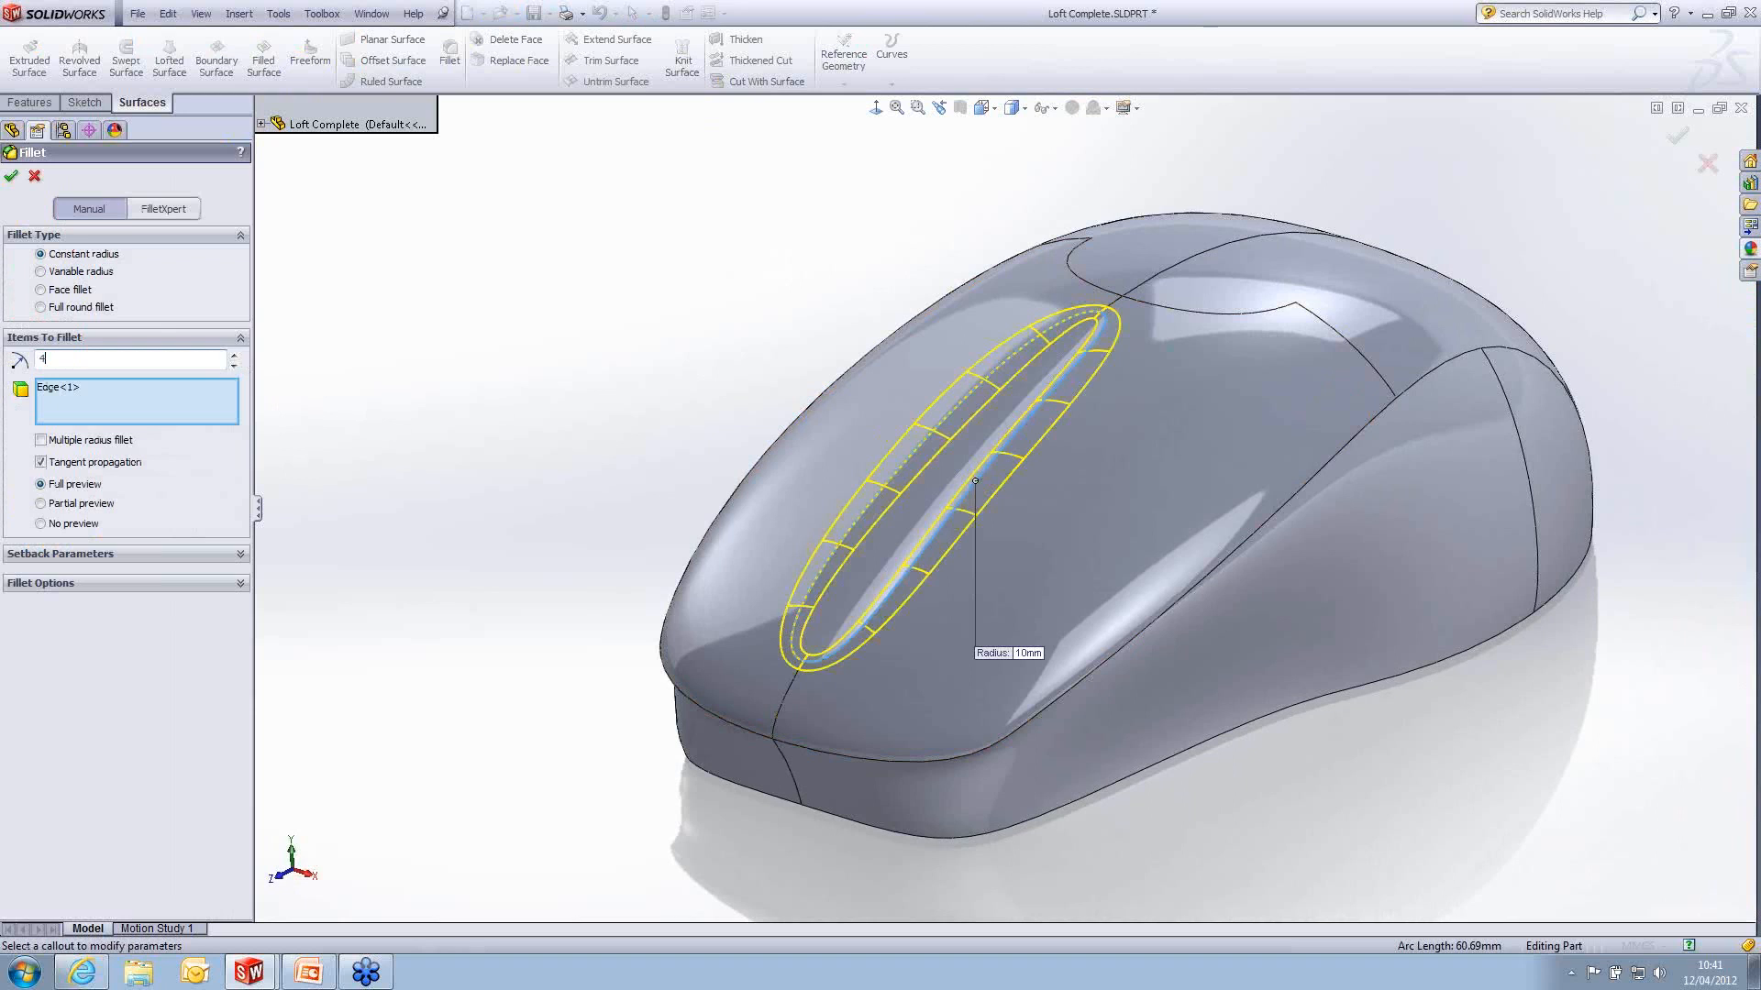
key(Return)
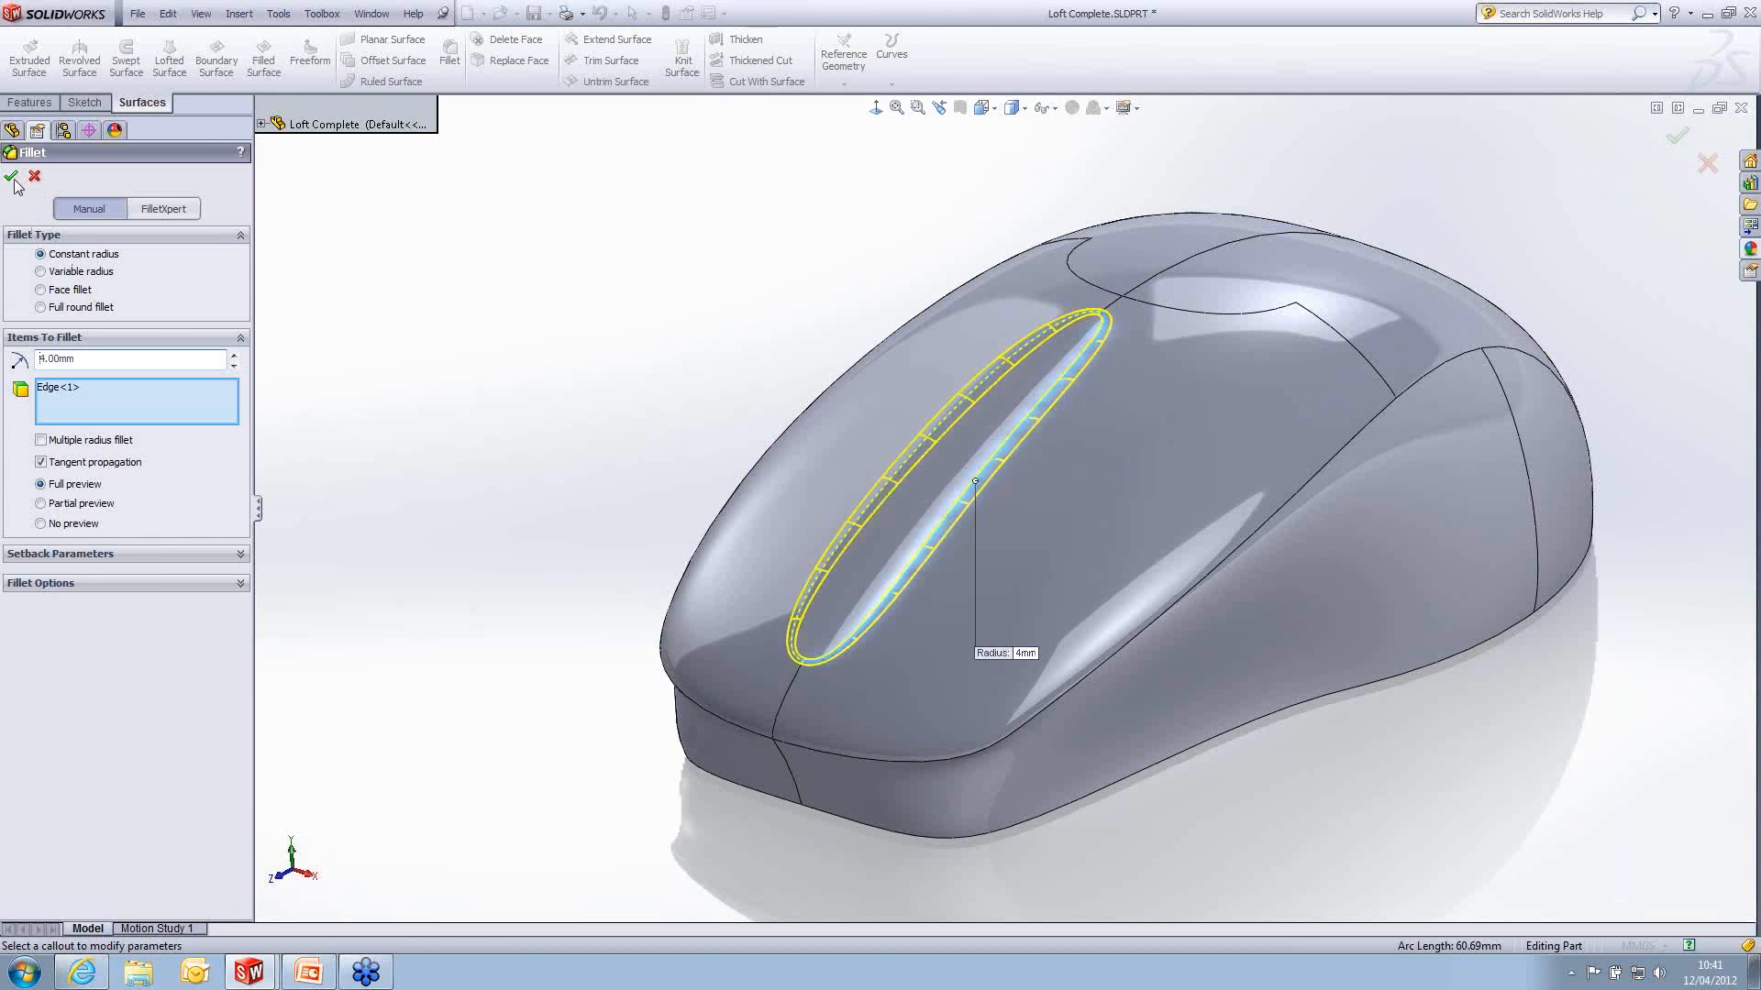
click(11, 176)
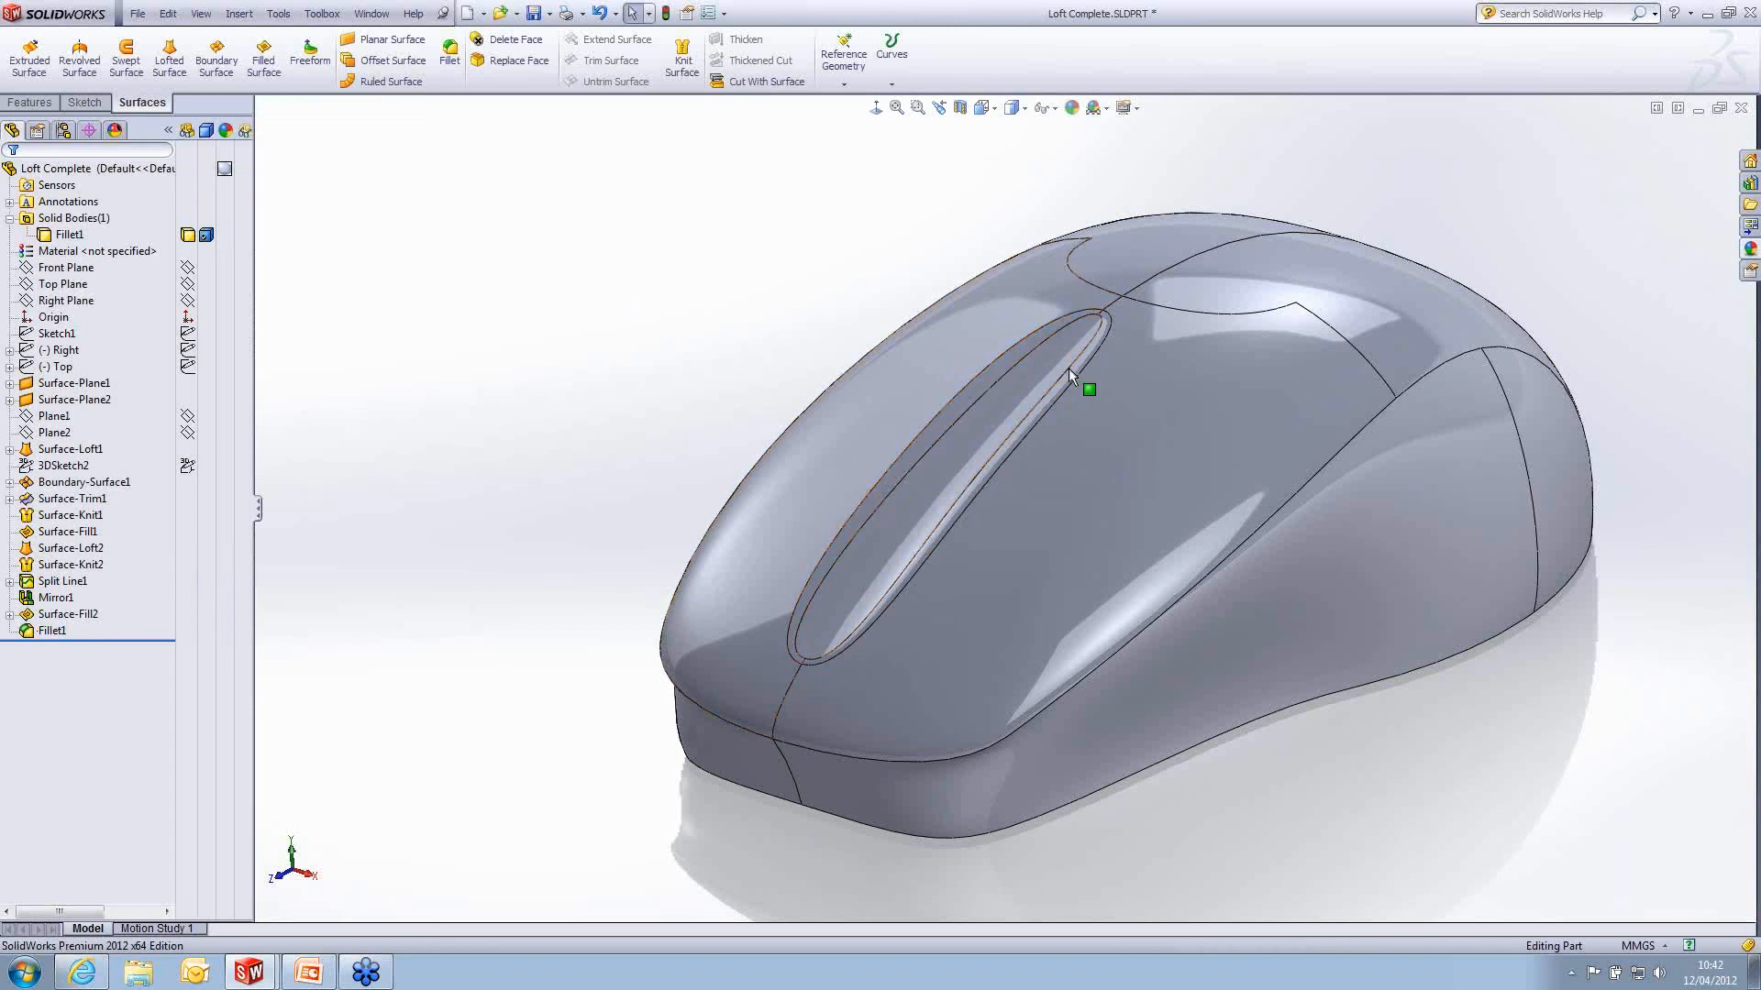
- Switch to the PowerPoint slide show and advance to its closing slide
mouse_move(1089, 385)
middle_down()
mouse_move(1140, 379)
mouse_move(1099, 376)
middle_up()
ctrl+middle_drag(1258, 398, 1100, 400)
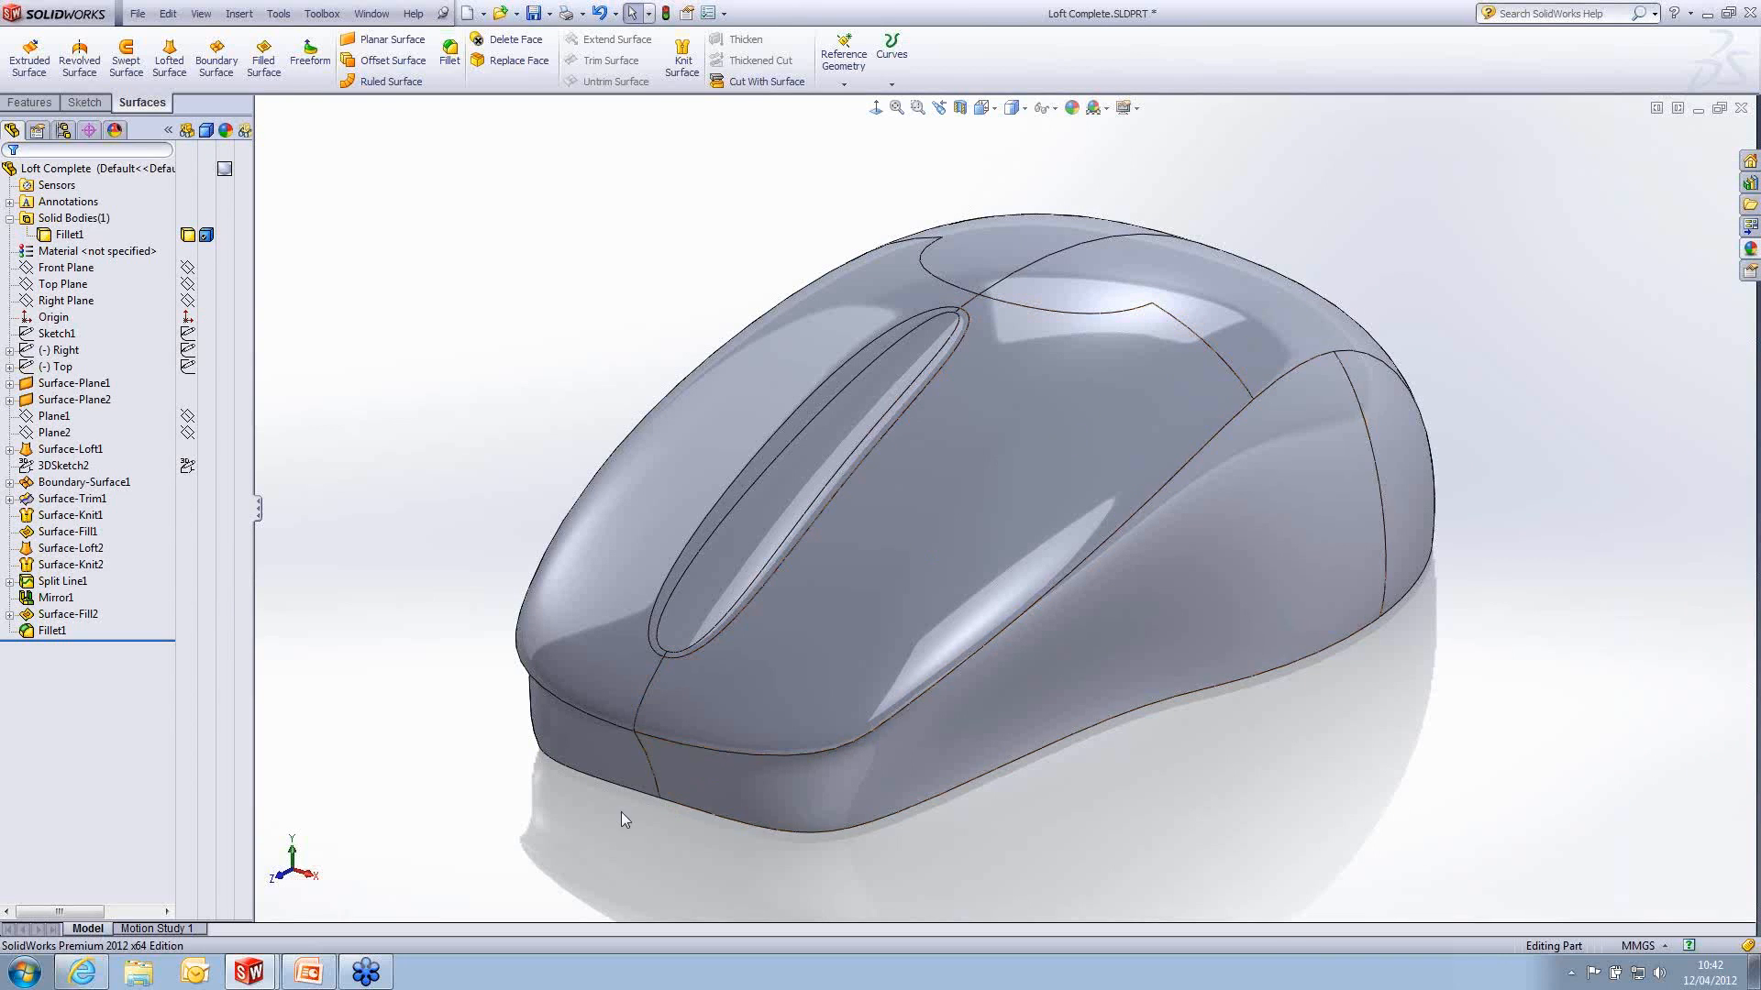
click(306, 979)
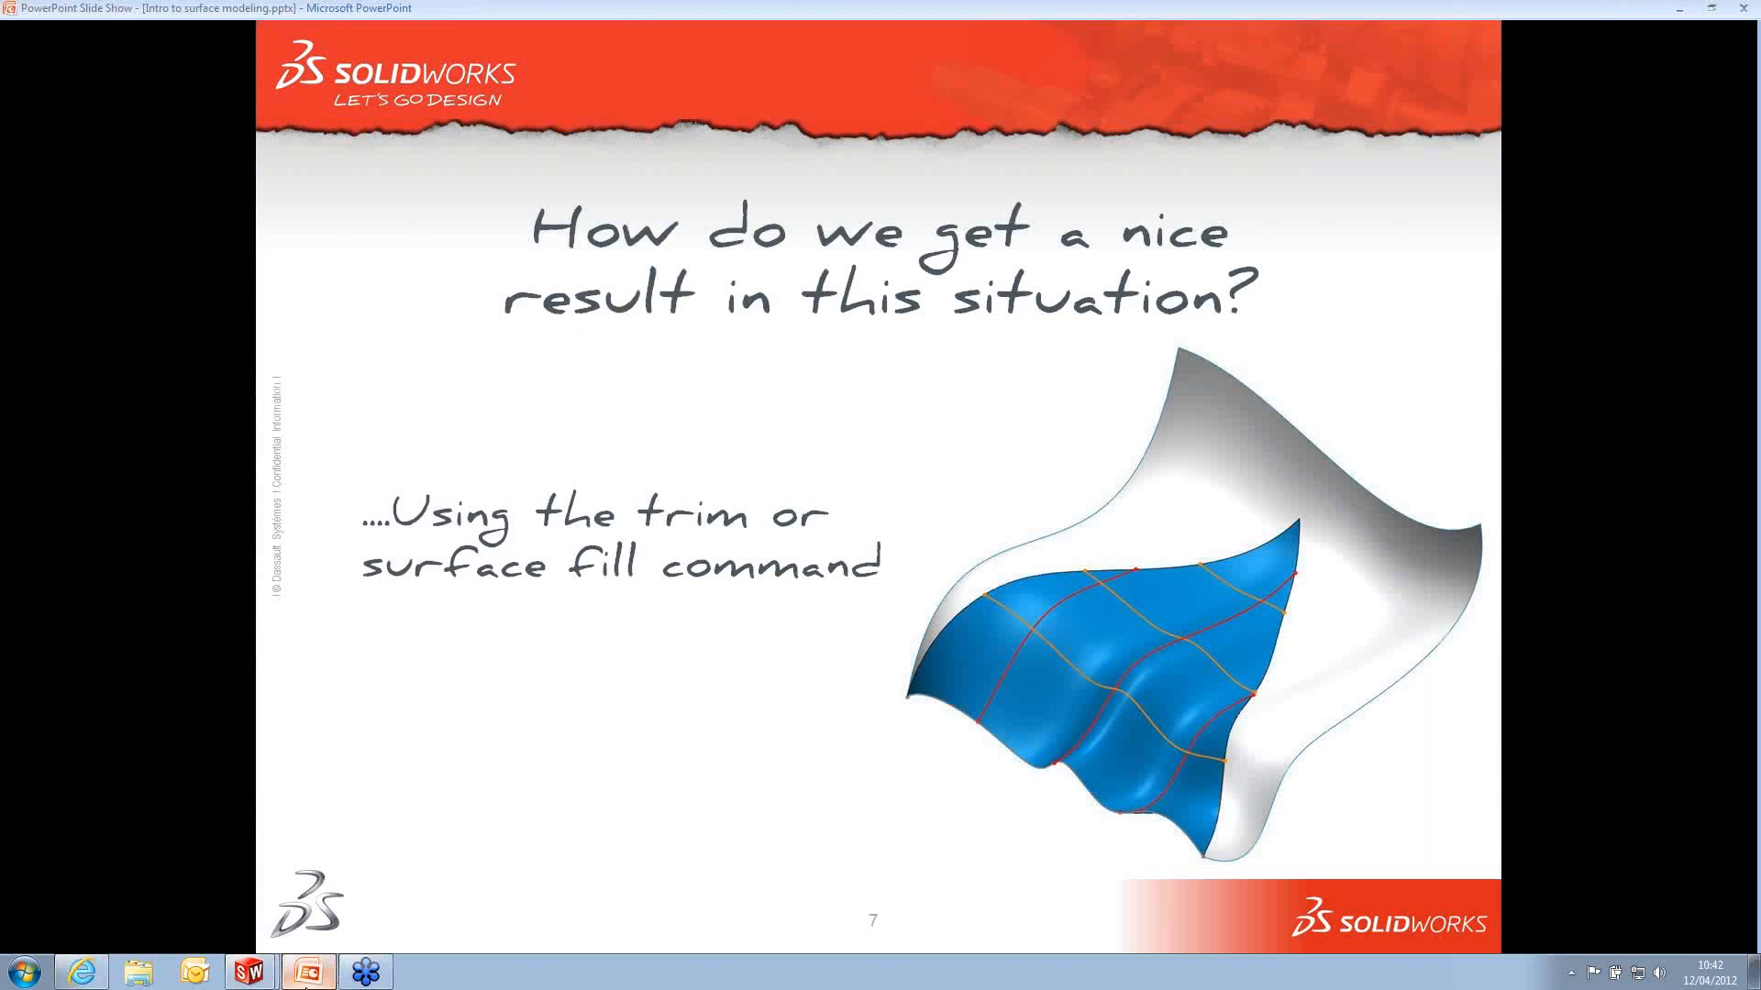
click(966, 418)
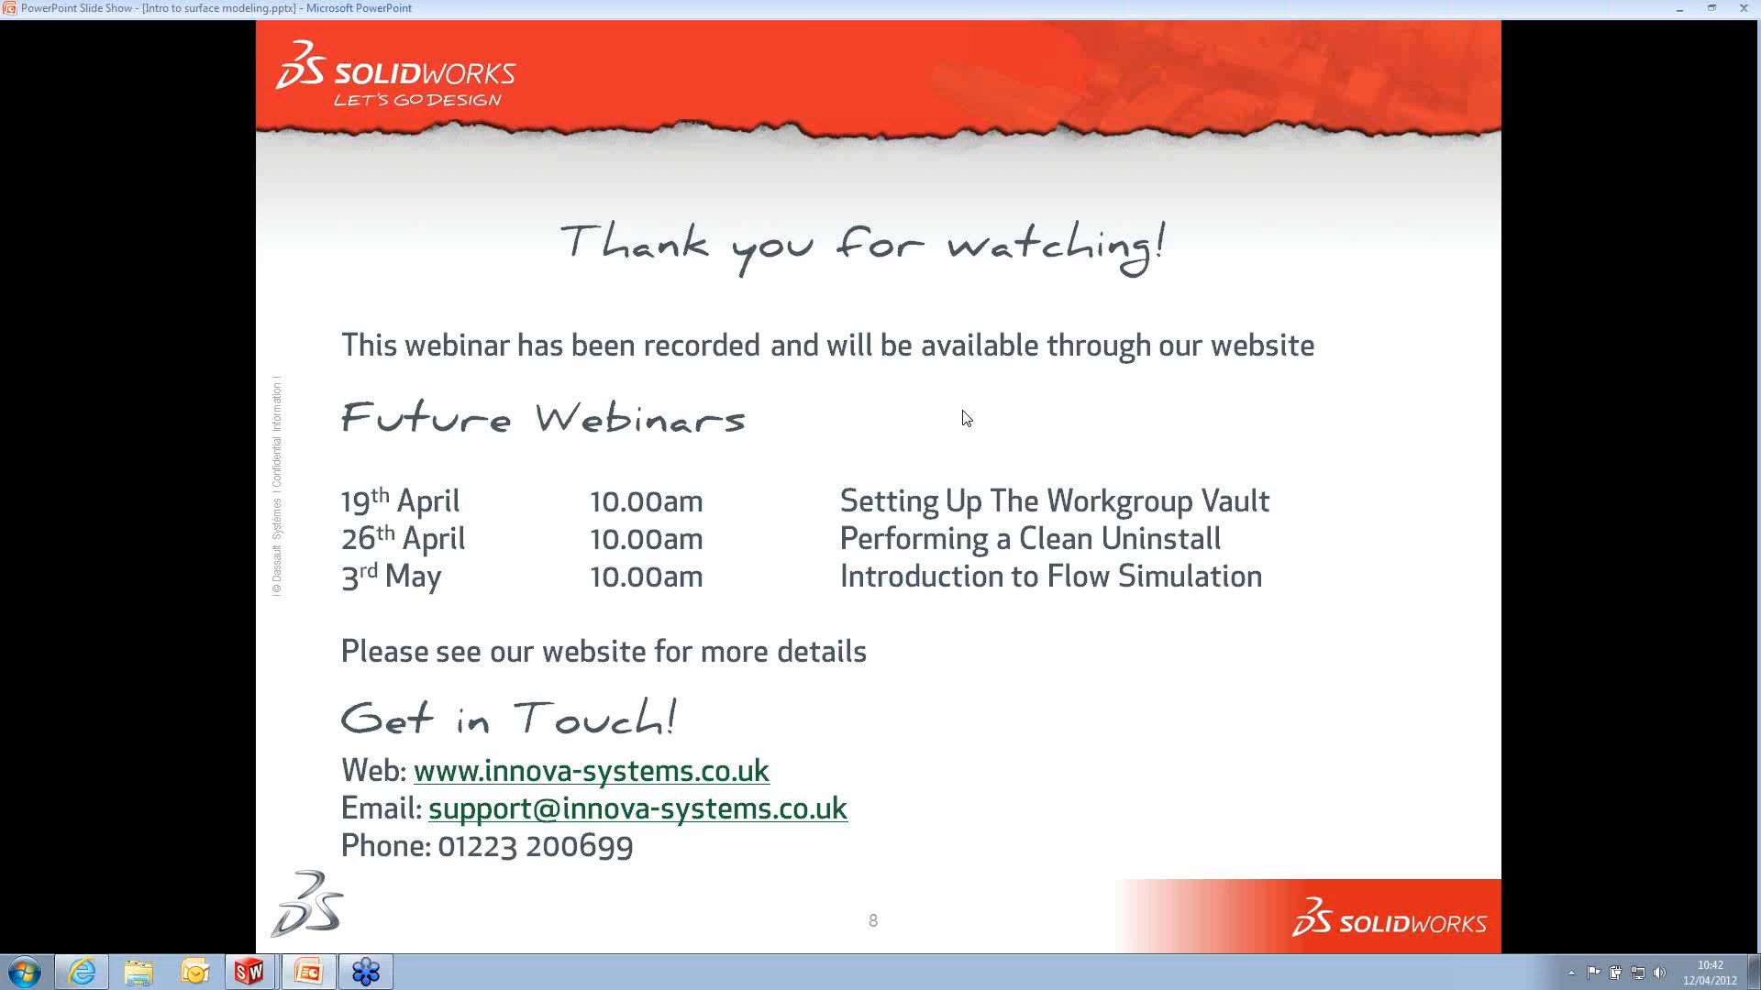